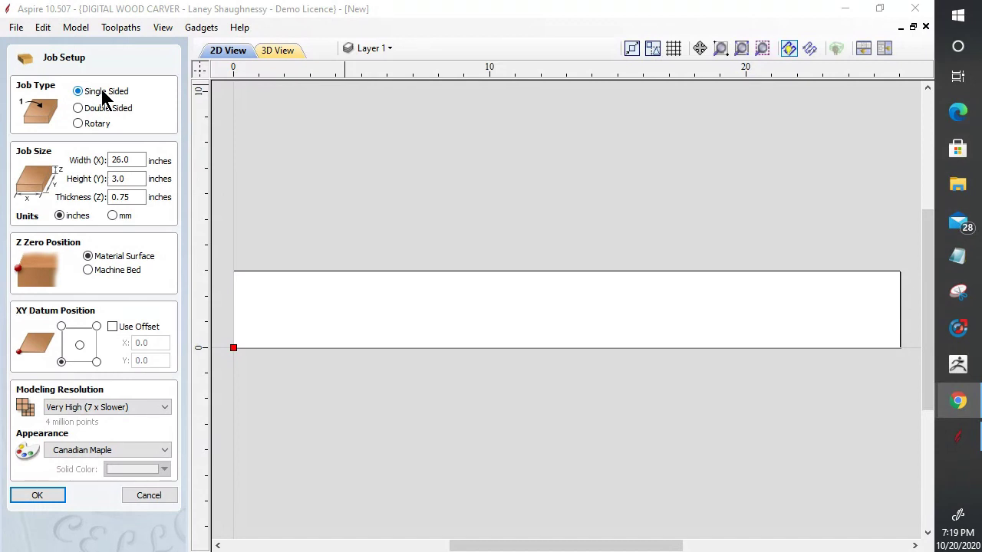
double_click(126, 160)
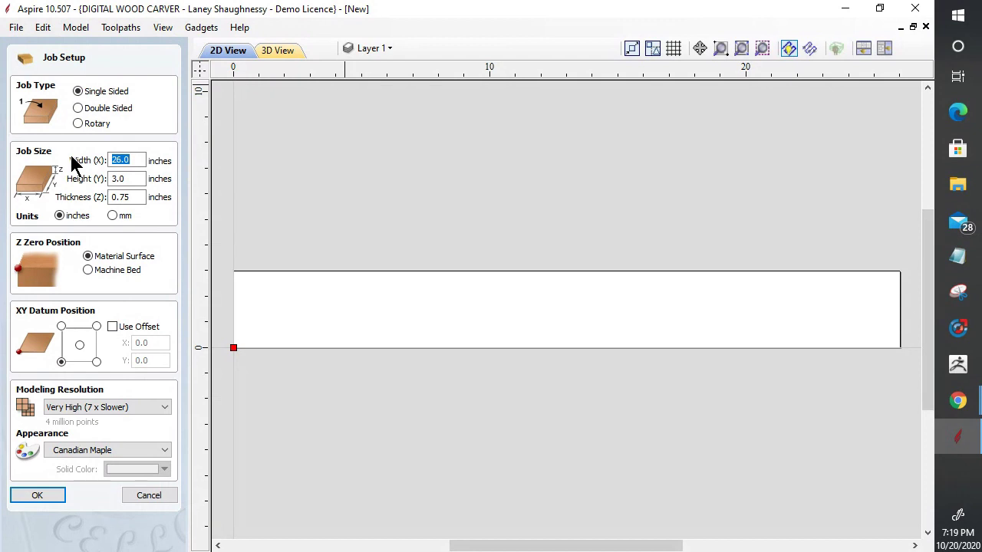
type("24")
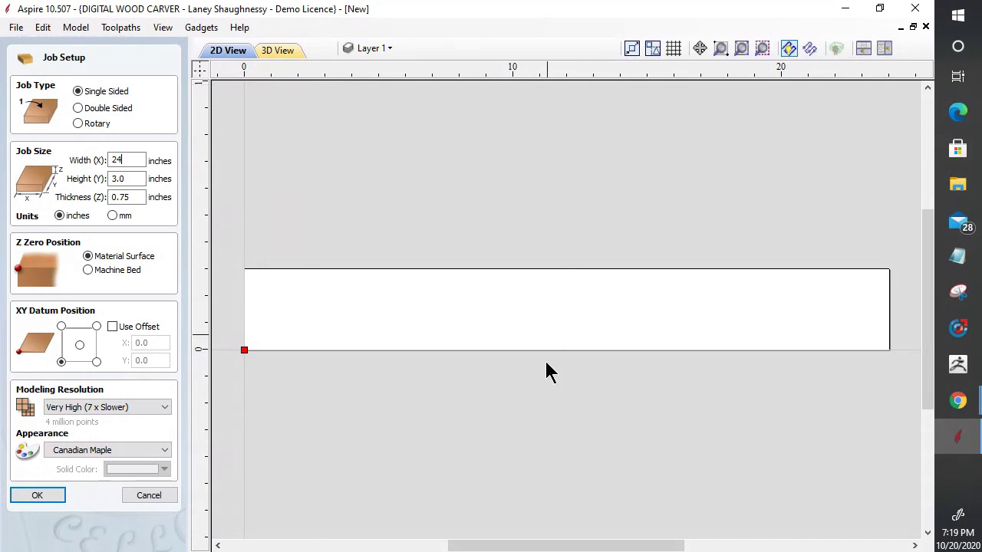
key("Tab")
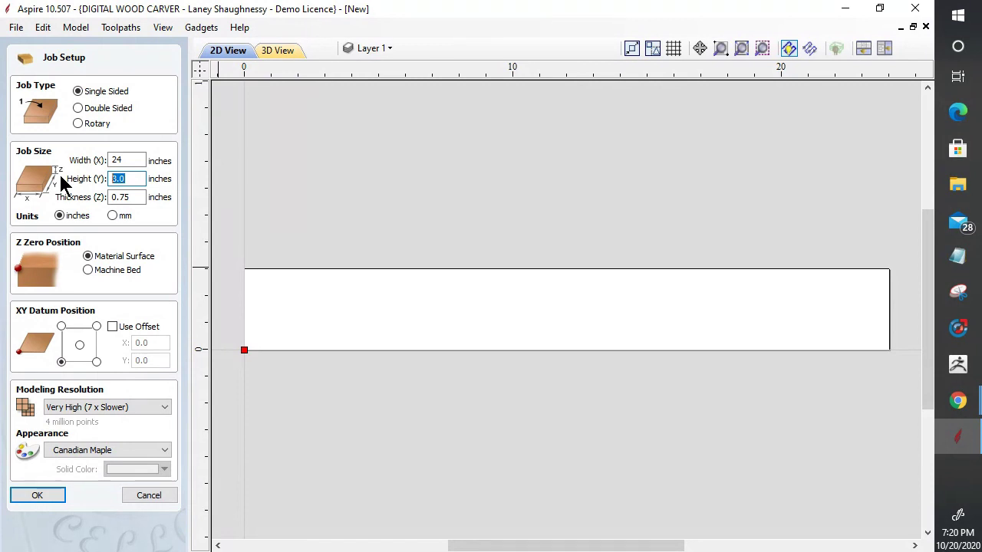
type("2")
key("Return")
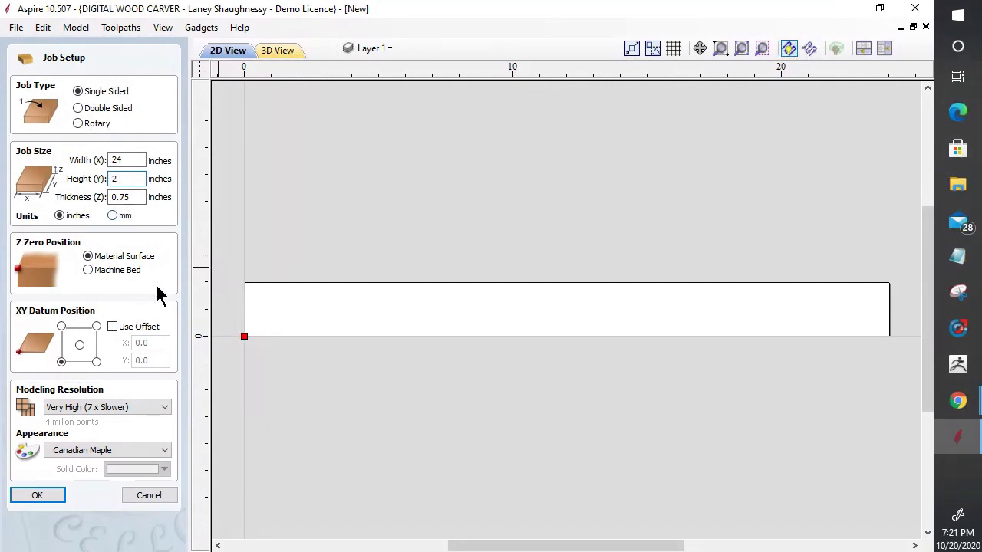
left_click(87, 271)
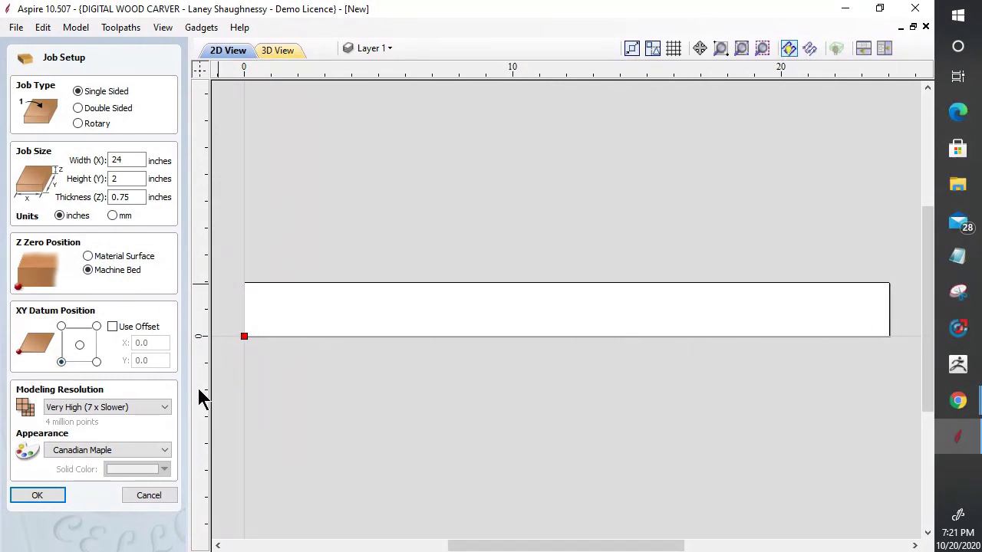
left_click(126, 408)
left_click(151, 498)
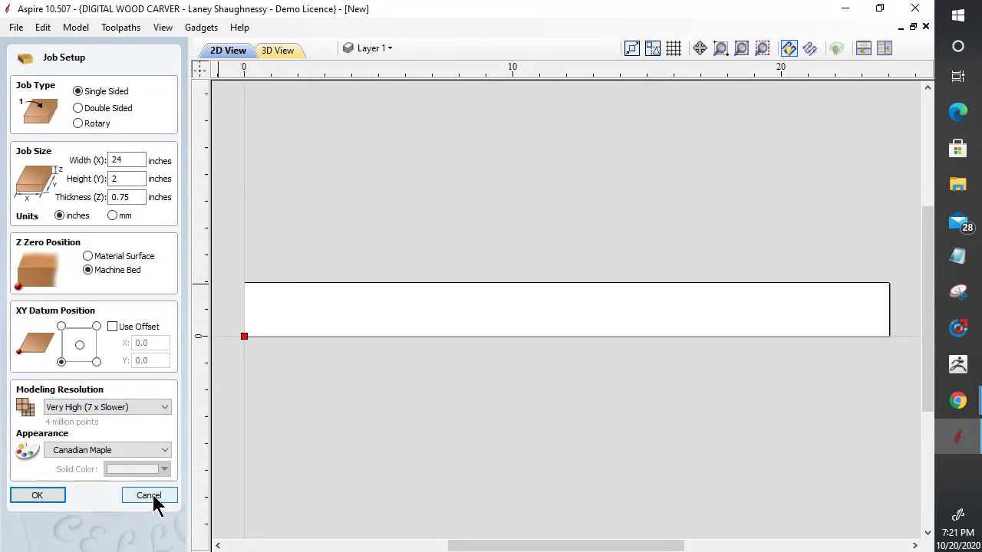
left_click(151, 496)
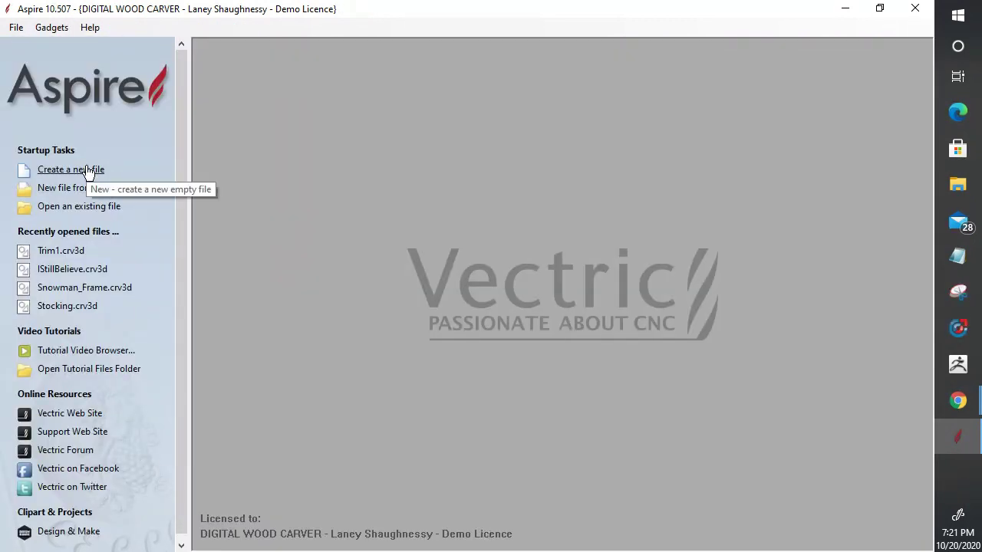
Create a new single-sided job 24 inches wide and 2 inches high.
left_click(87, 169)
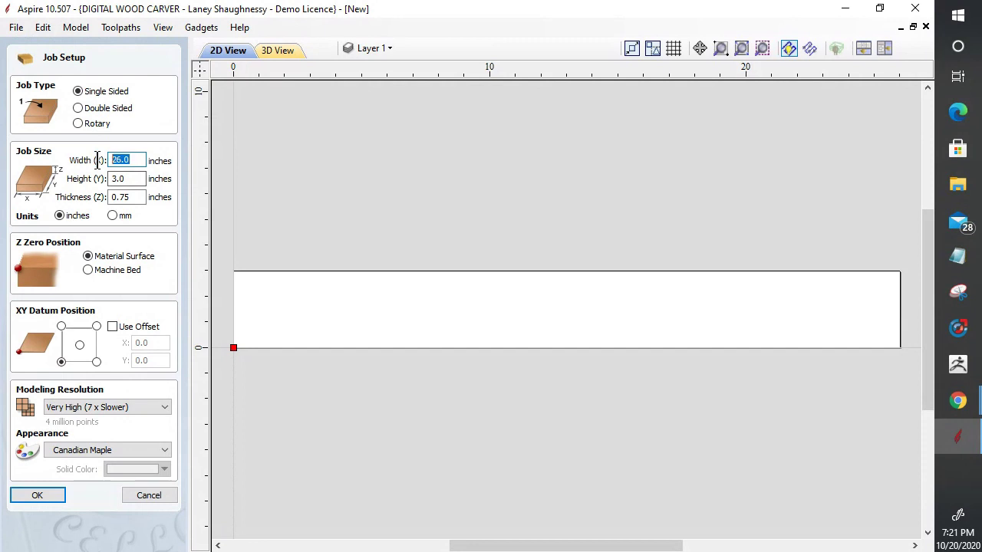
type("24")
key("Tab")
type("2")
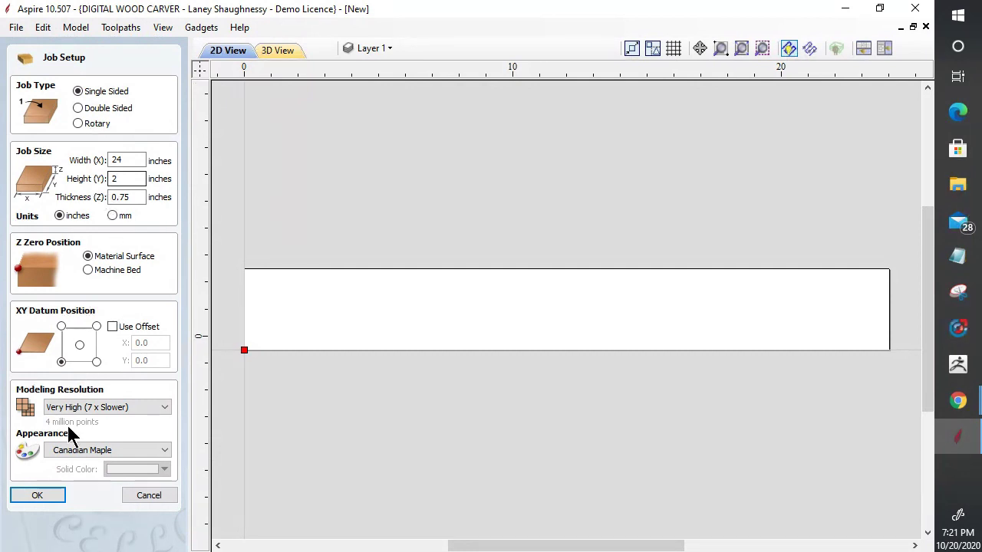
Set the modeling resolution to Extremely High (20 x Slower) and Z zero to Machine Bed, and accept the job setup.
left_click(90, 413)
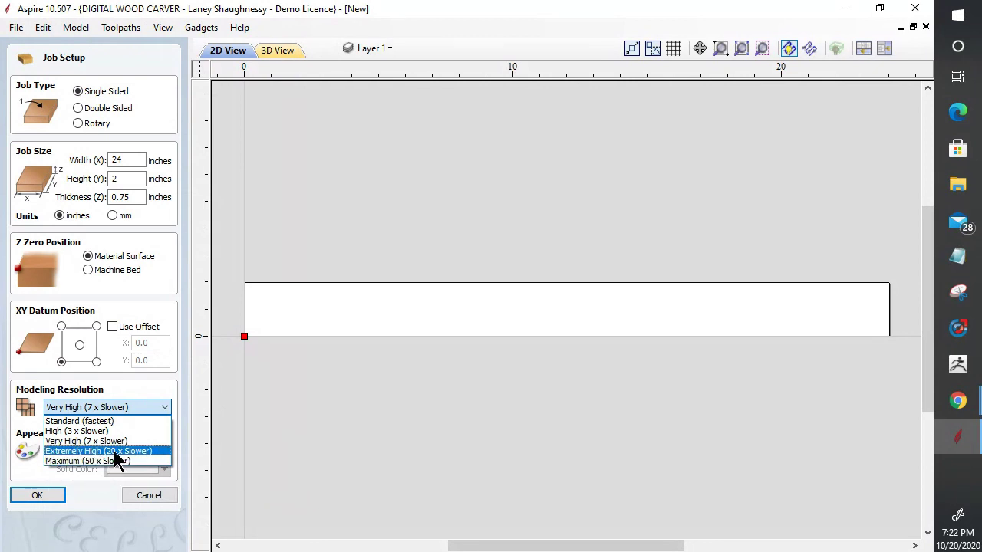
left_click(89, 451)
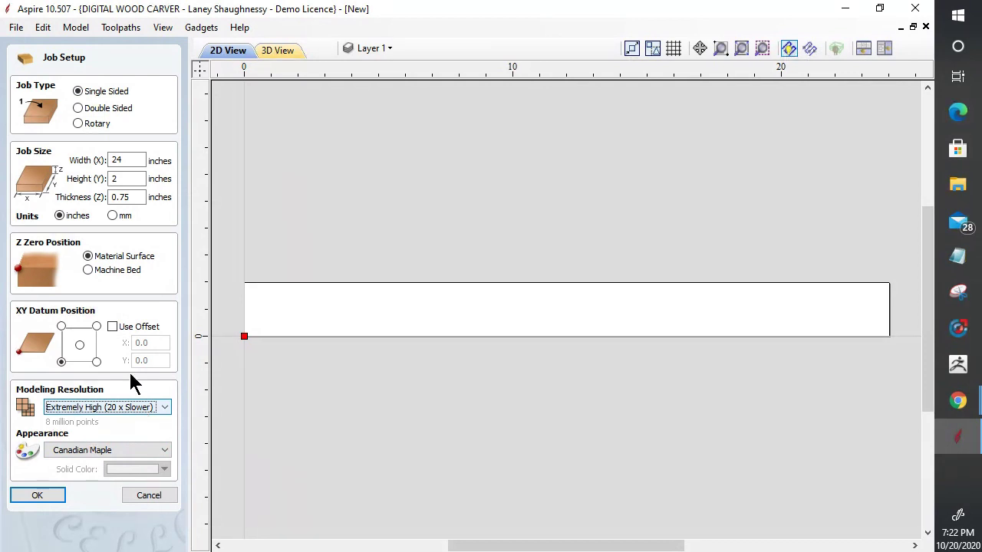
left_click(88, 270)
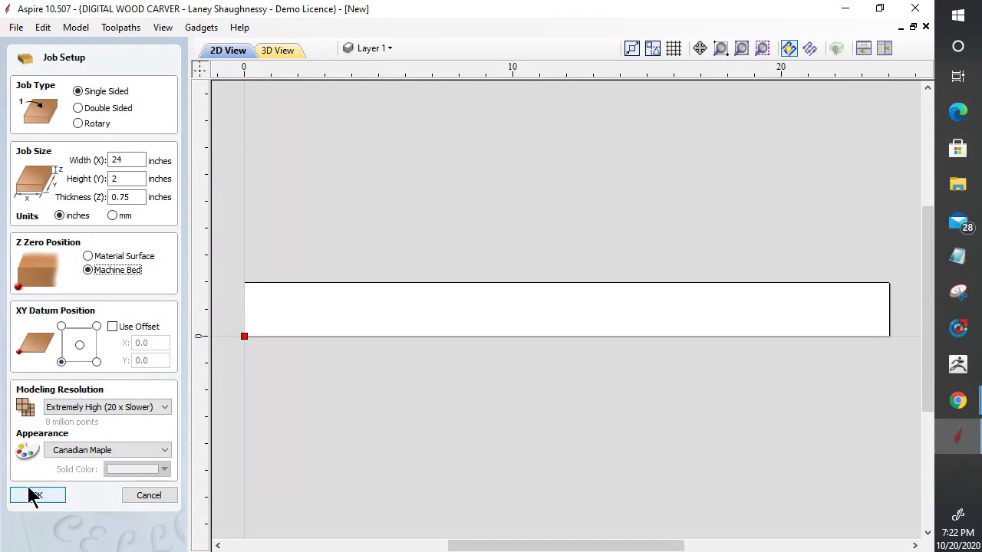
left_click(97, 400)
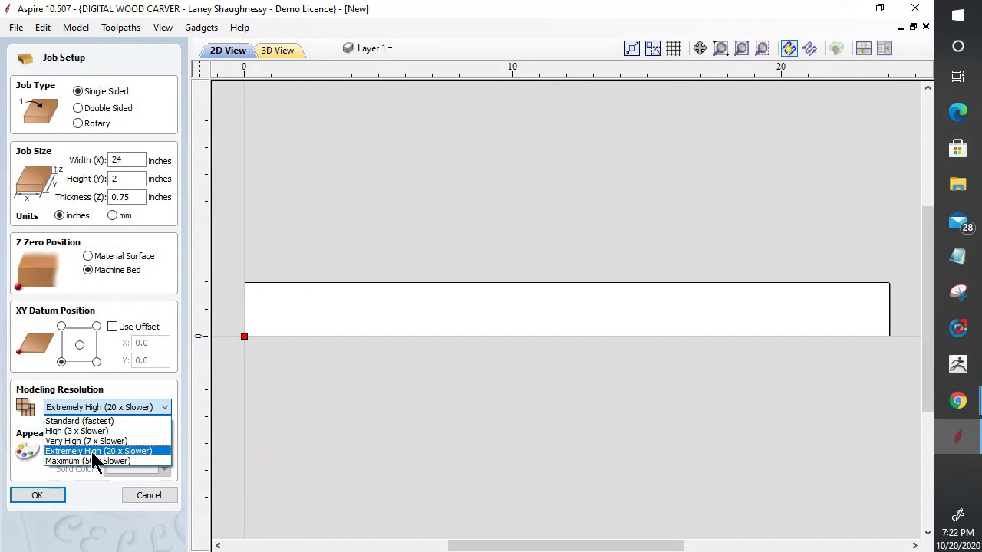
left_click(91, 451)
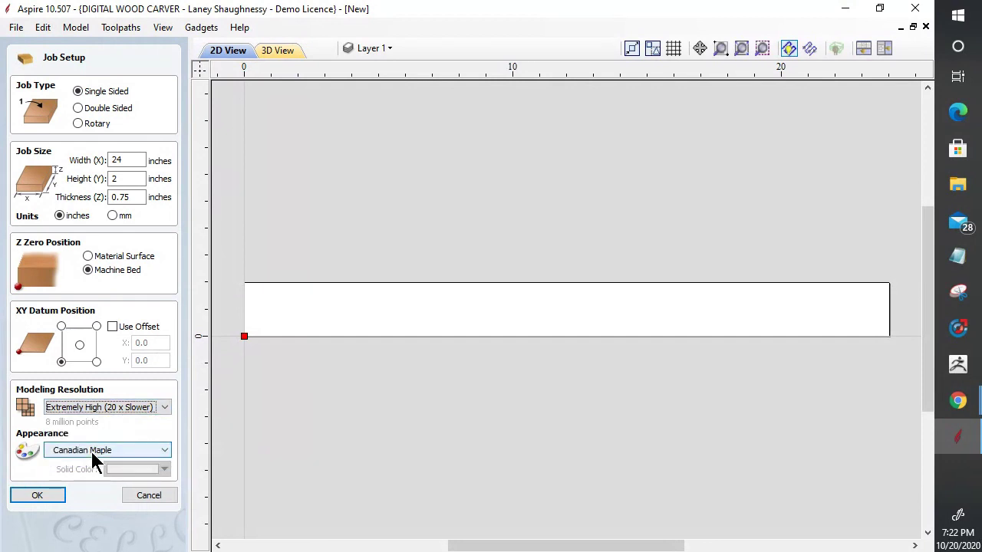
left_click(31, 497)
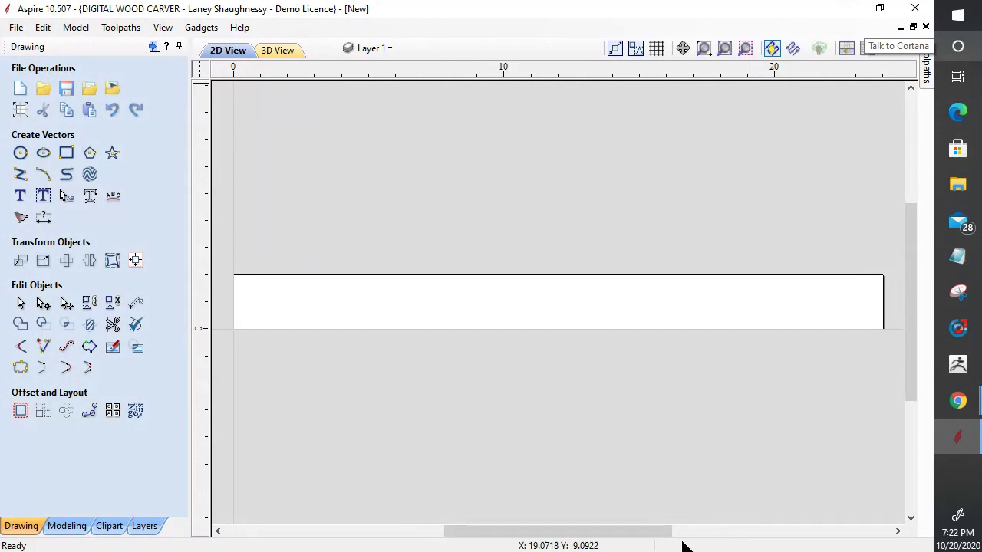
Move the Windows taskbar to the bottom edge of the desktop.
left_click_drag(949, 487, 731, 550)
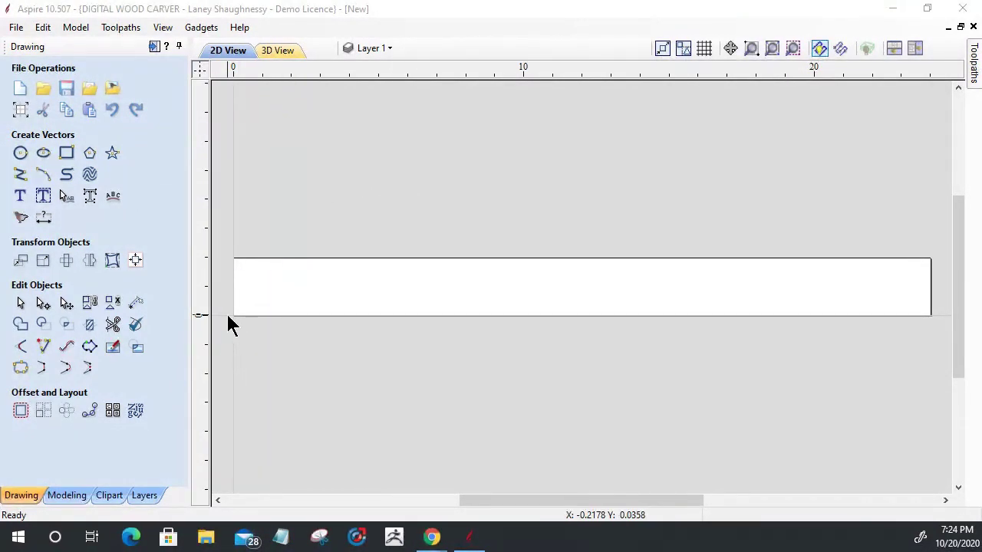
Draw a square-cornered rectangle across the board's full 24-inch width along its upper edge, and set its height to 0.375 inches.
left_click(66, 153)
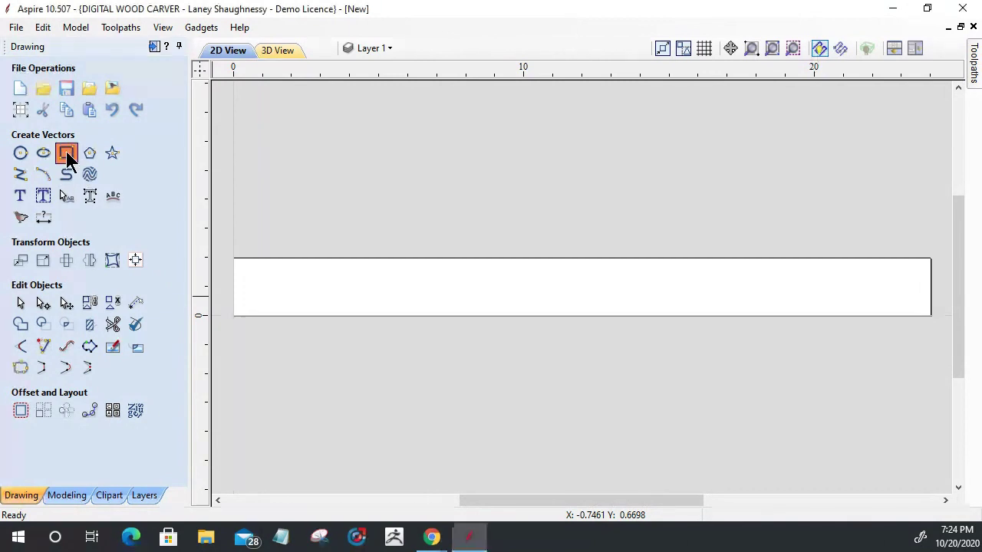
left_click_drag(234, 259, 929, 269)
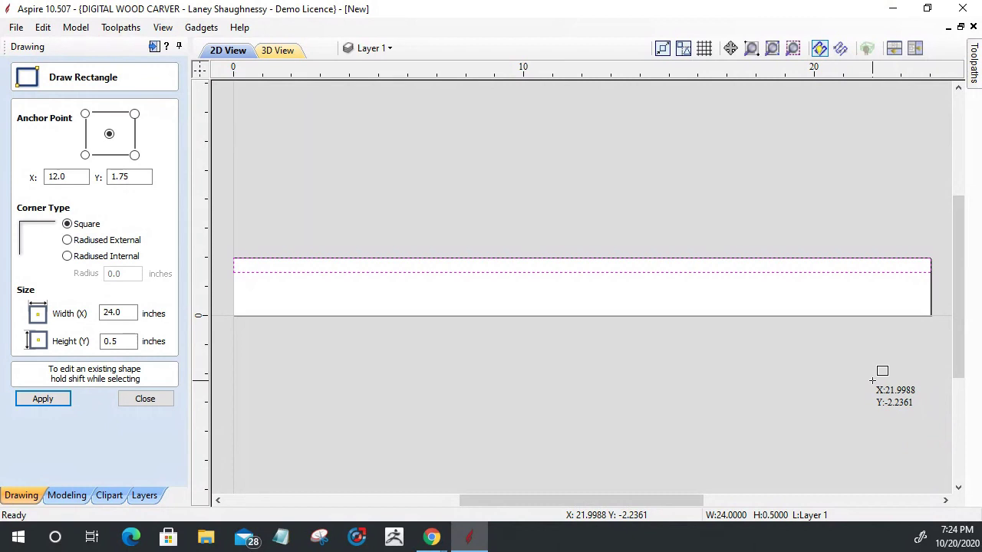
left_click(118, 340)
left_click_drag(117, 340, 81, 344)
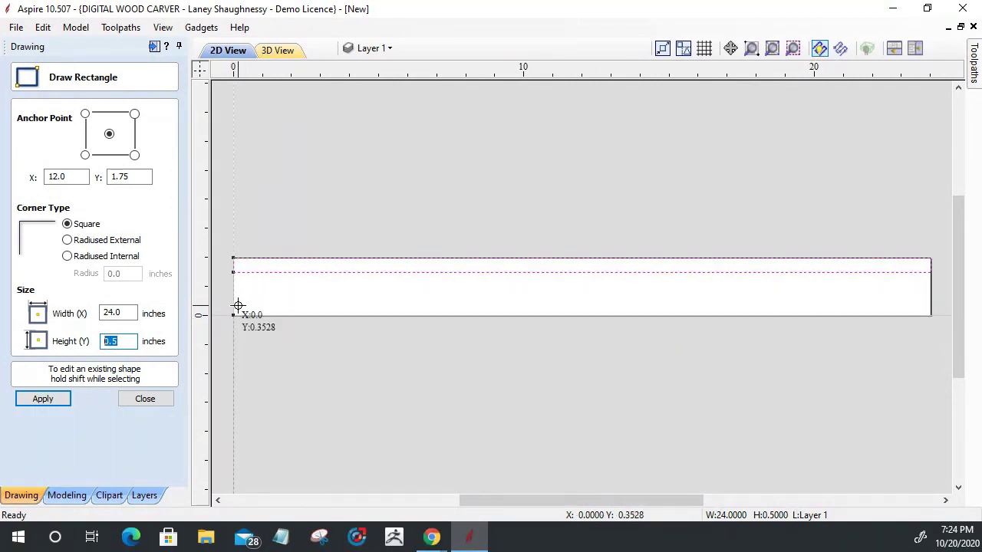
type(".375")
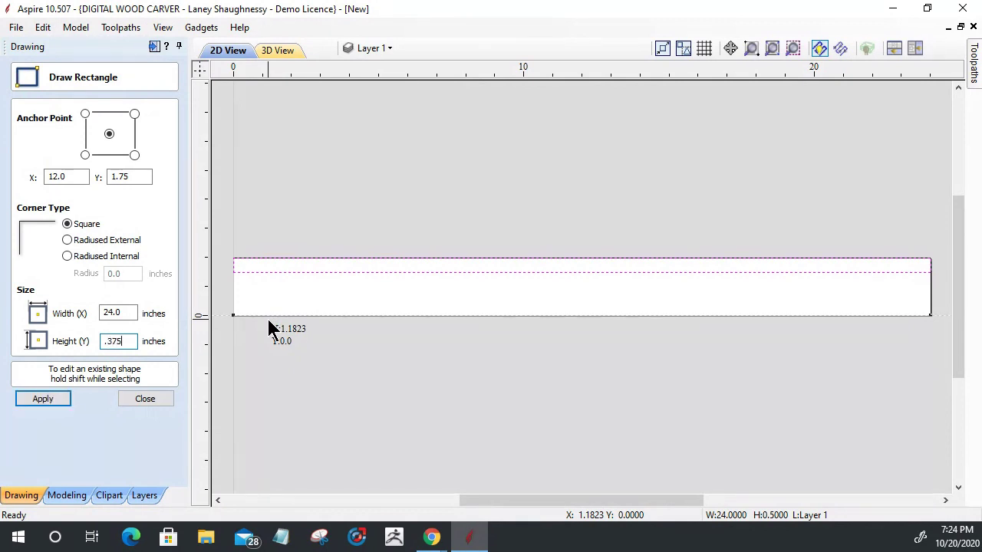
left_click(47, 399)
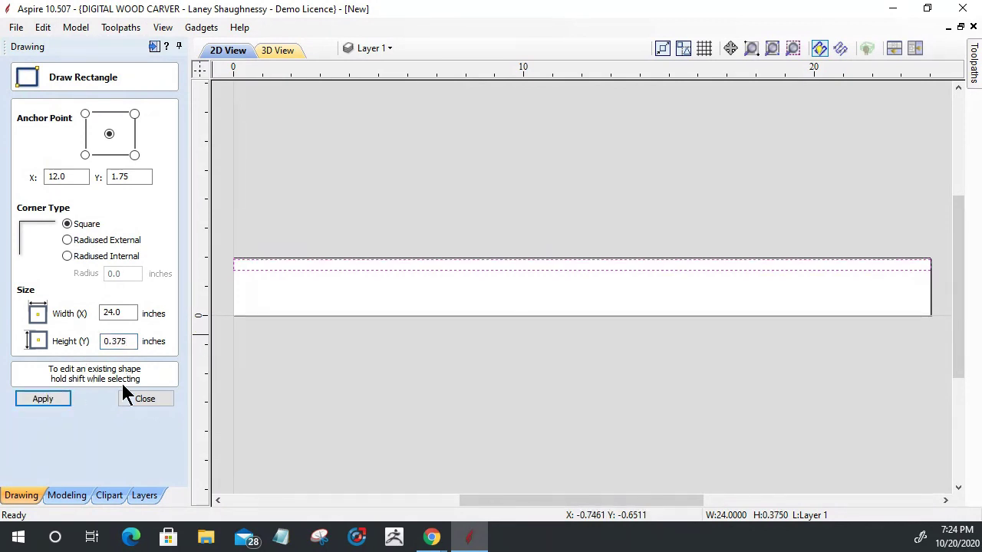
left_click(146, 398)
Move the rectangle up so its upper corner snaps to the upper-left corner of the board.
scroll(222, 257, "up", 3)
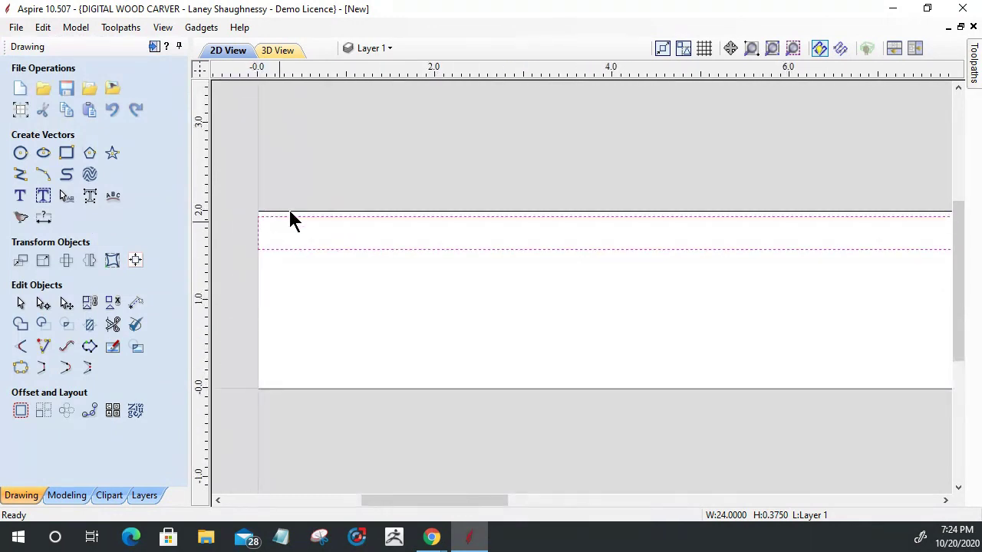
scroll(256, 233, "up", 3)
left_click(262, 202)
left_click_drag(261, 202, 259, 192)
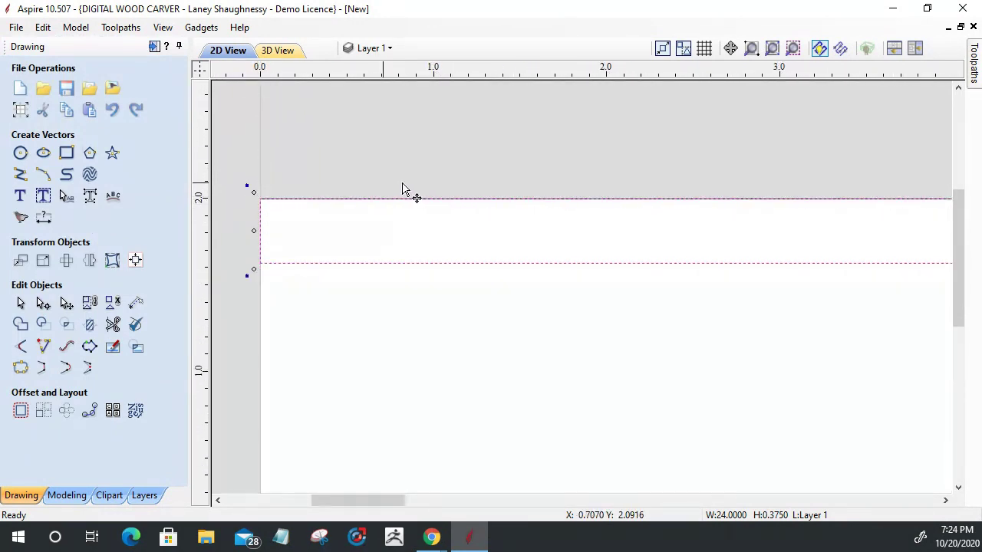
Mirror a copy of the rectangle vertically about the job center onto the board's lower edge.
scroll(465, 248, "down", 10)
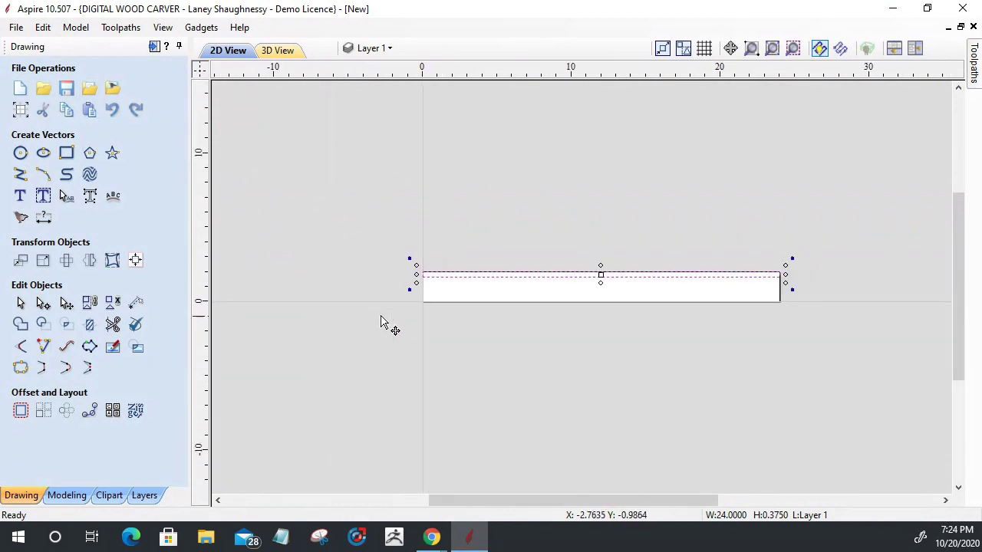
scroll(541, 267, "up", 2)
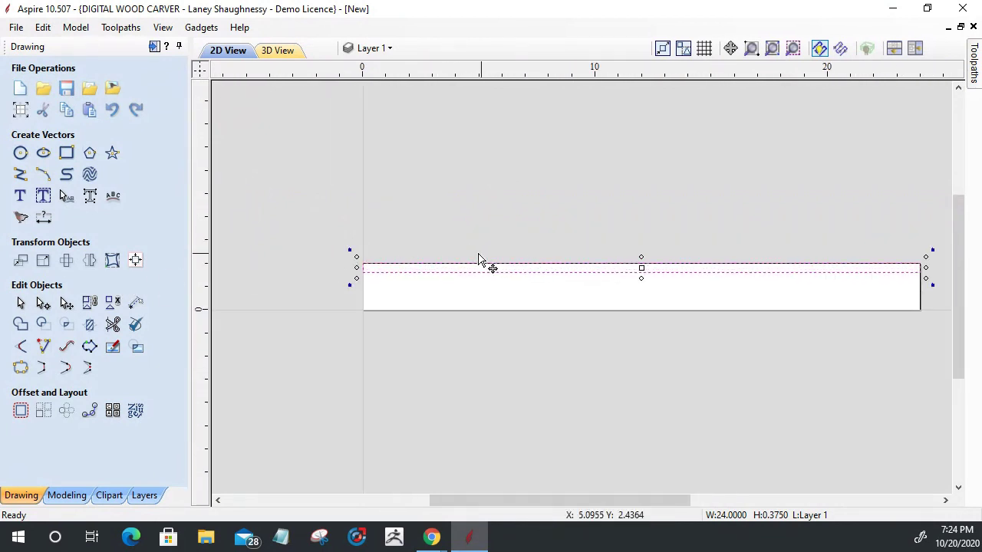
left_click(89, 260)
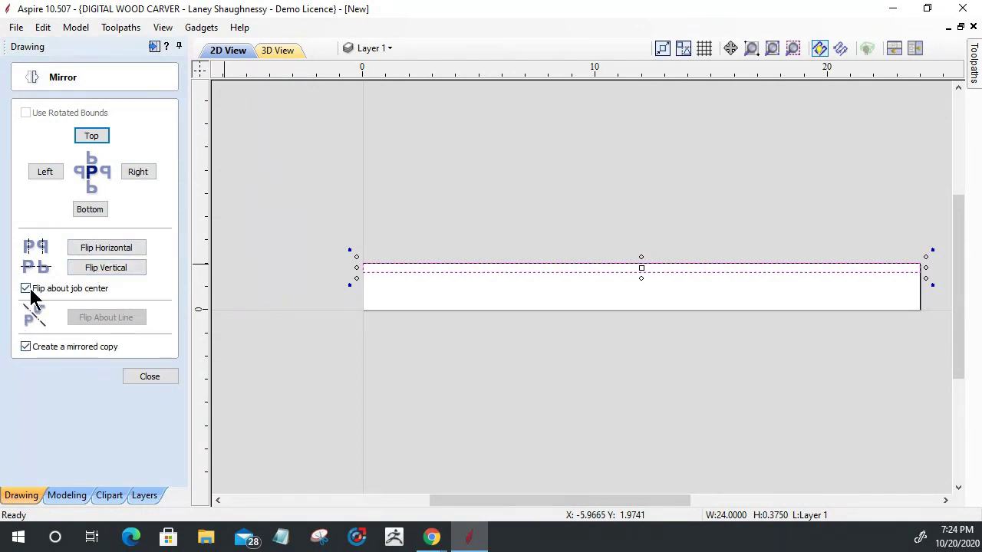
left_click(101, 266)
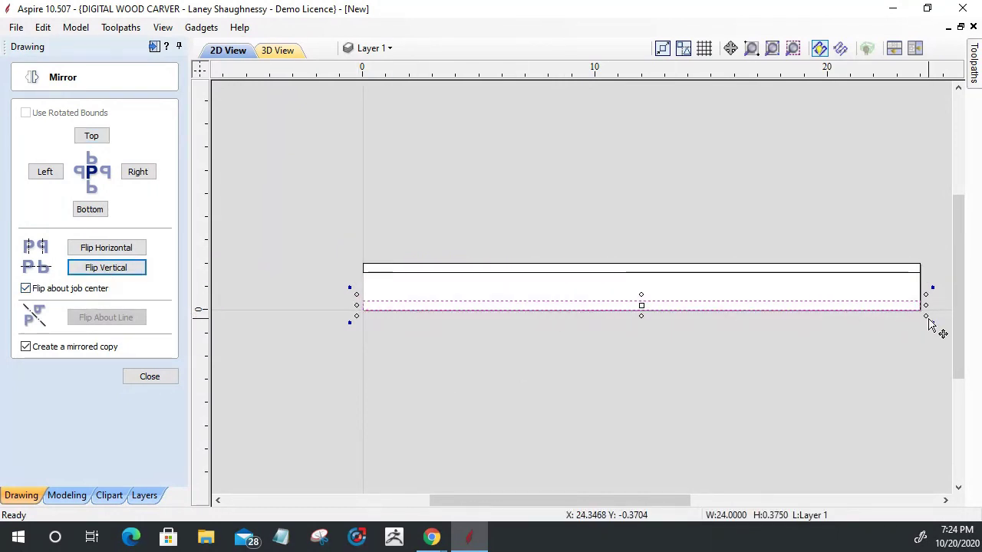
left_click(157, 379)
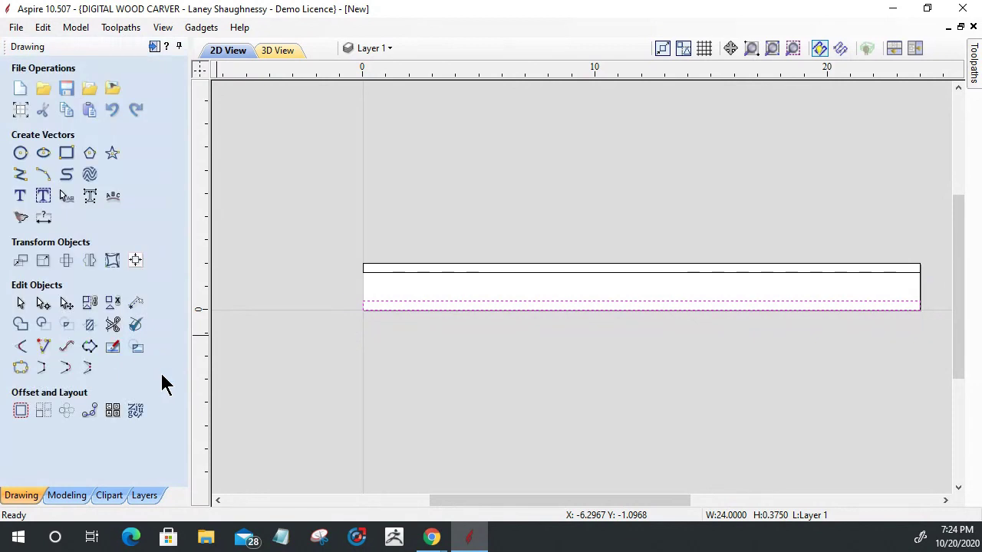
Select both edge rectangles and stretch them symmetrically to about 25.1 inches wide, overhanging both ends of the board.
left_click(377, 272, "shift")
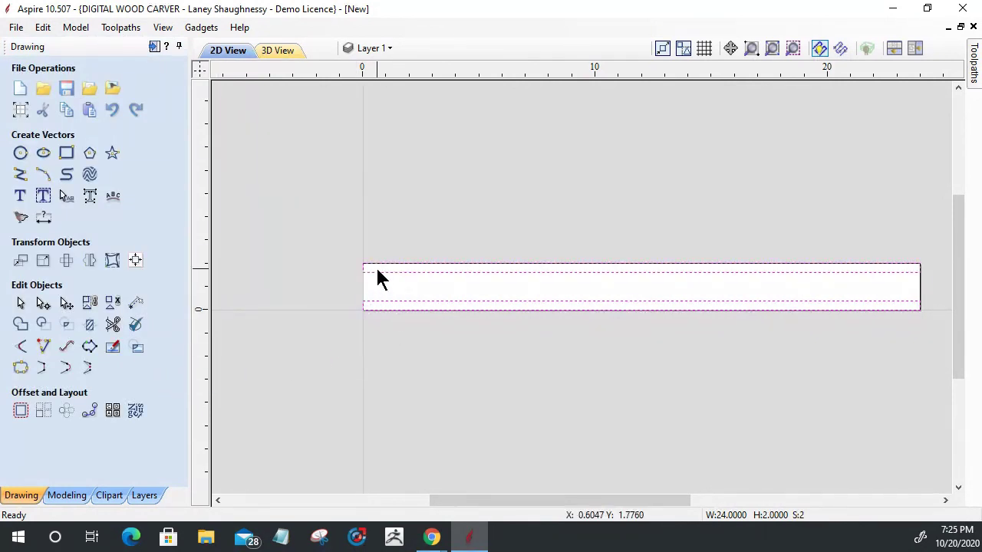
key("Escape")
left_click(390, 266)
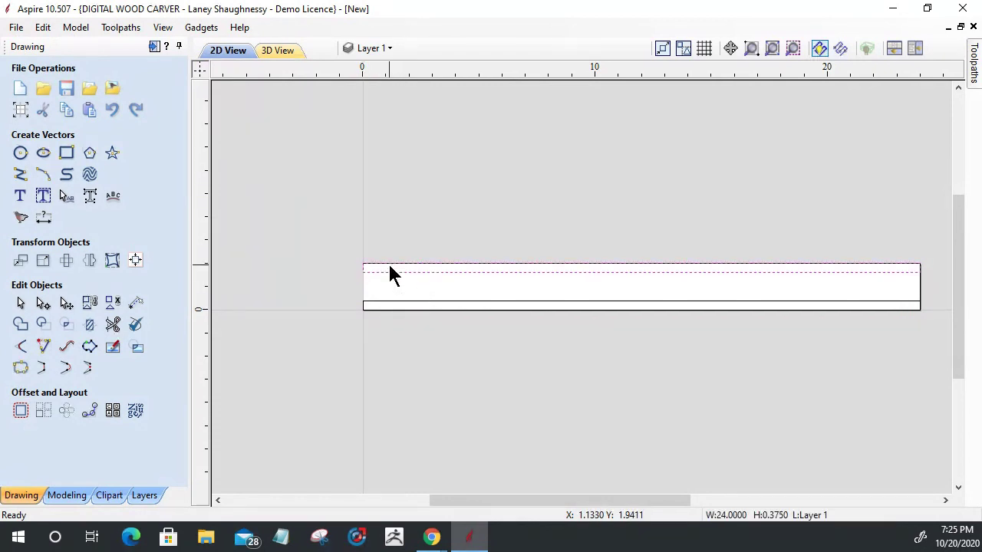
left_click(377, 268, "shift")
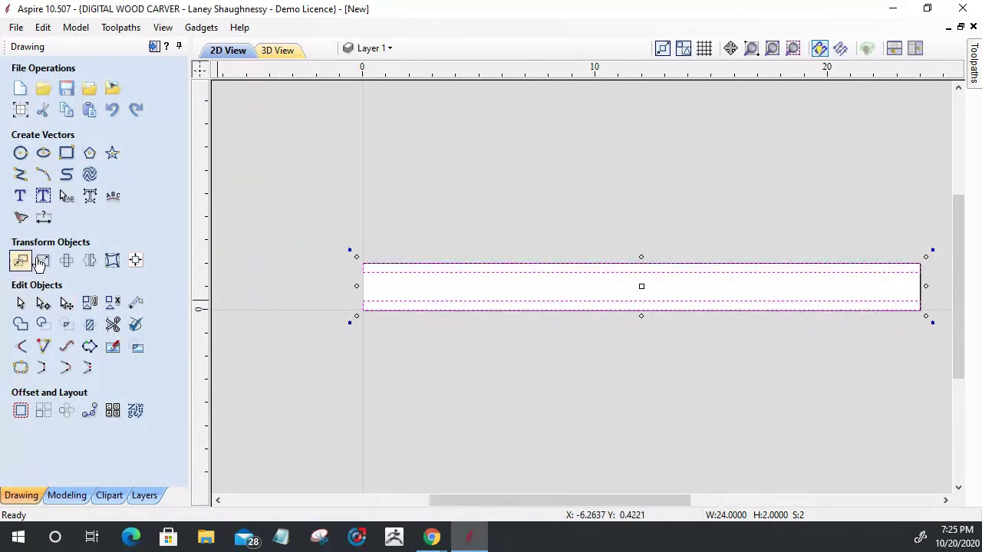
left_click(355, 286)
left_click(427, 296)
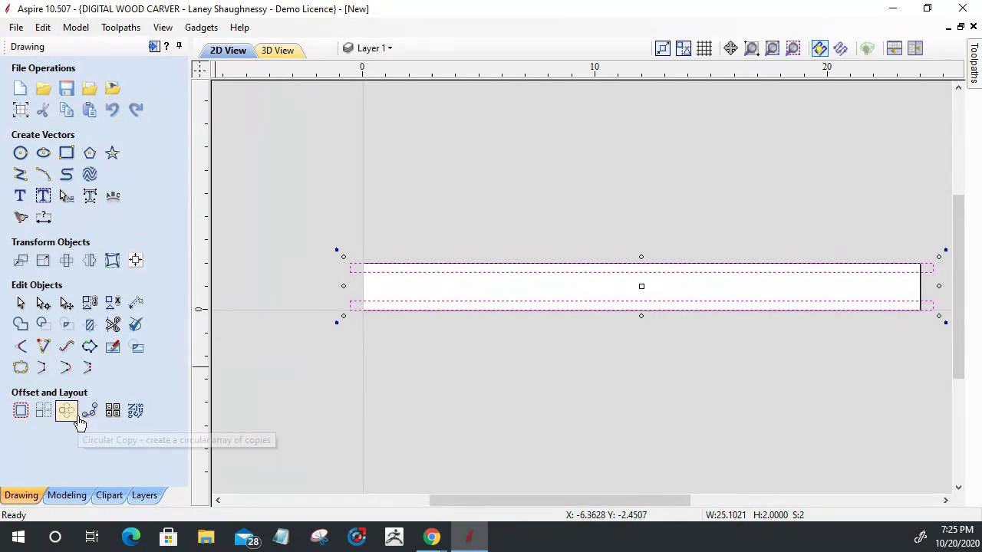
Set up a curved-profile shape for the two edge rectangles with a 90-degree angle and a 0.25-inch base height.
left_click(60, 500)
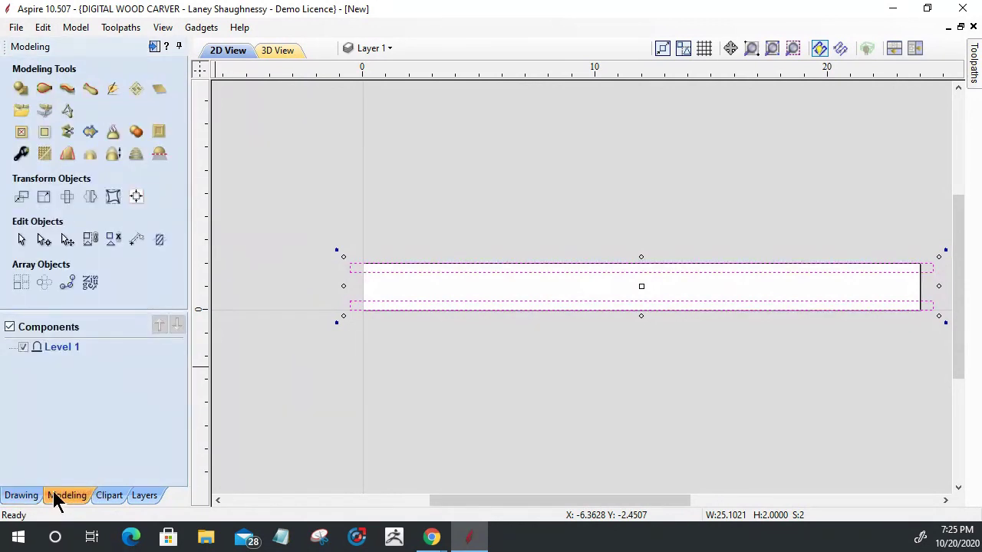
left_click(22, 91)
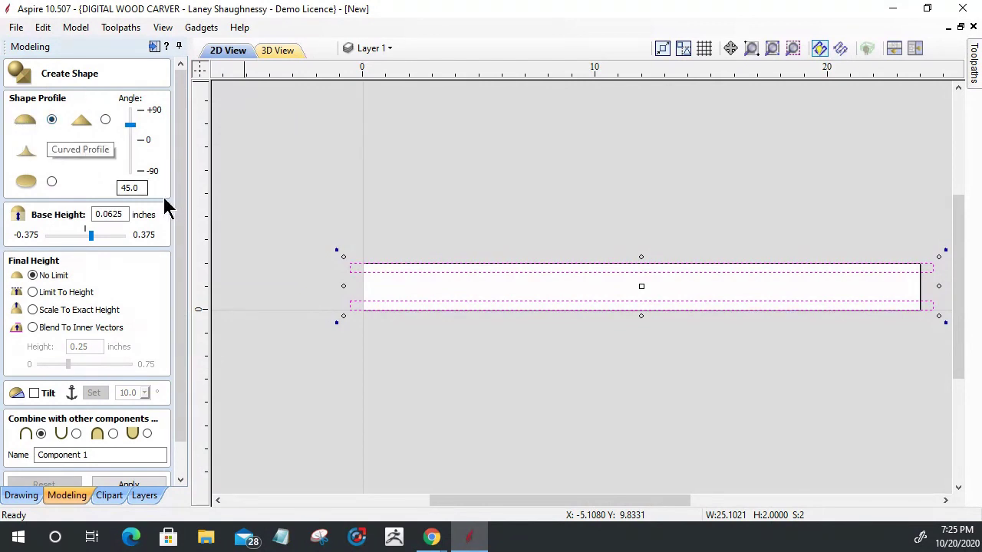
left_click_drag(145, 188, 84, 184)
type("90")
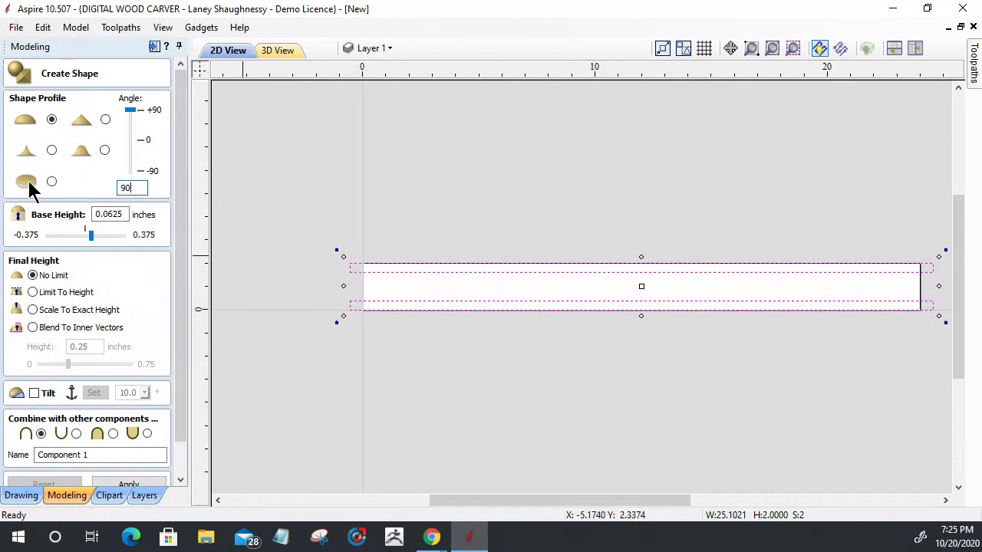
left_click_drag(125, 217, 75, 216)
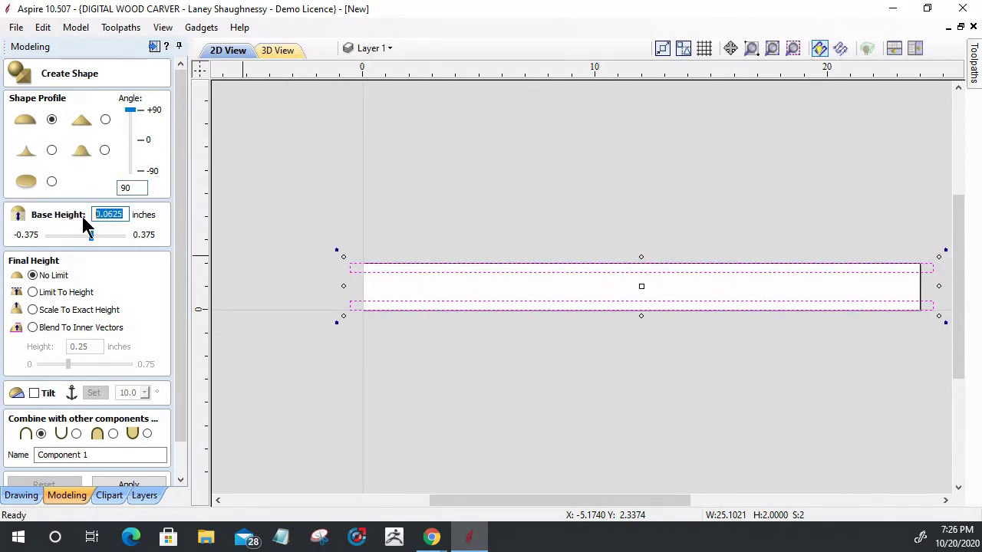
type(".25")
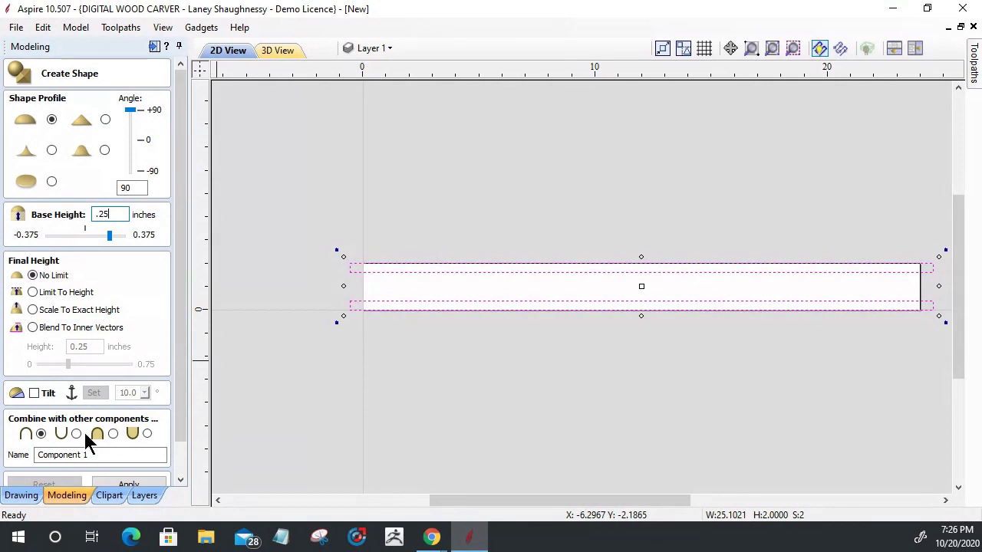
Name the component Edge Components and apply the shape to the two edge rectangles.
left_click_drag(89, 455, 29, 454)
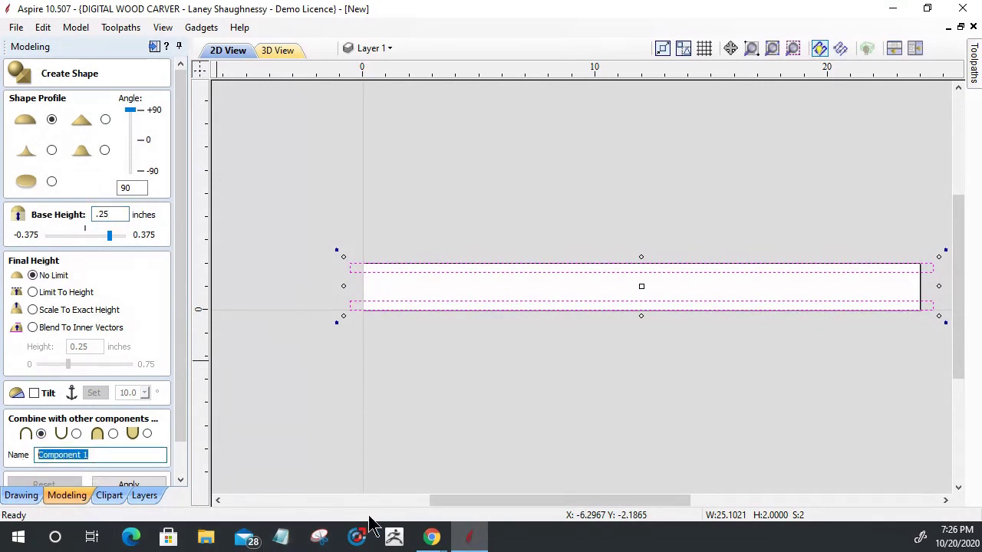
type("E")
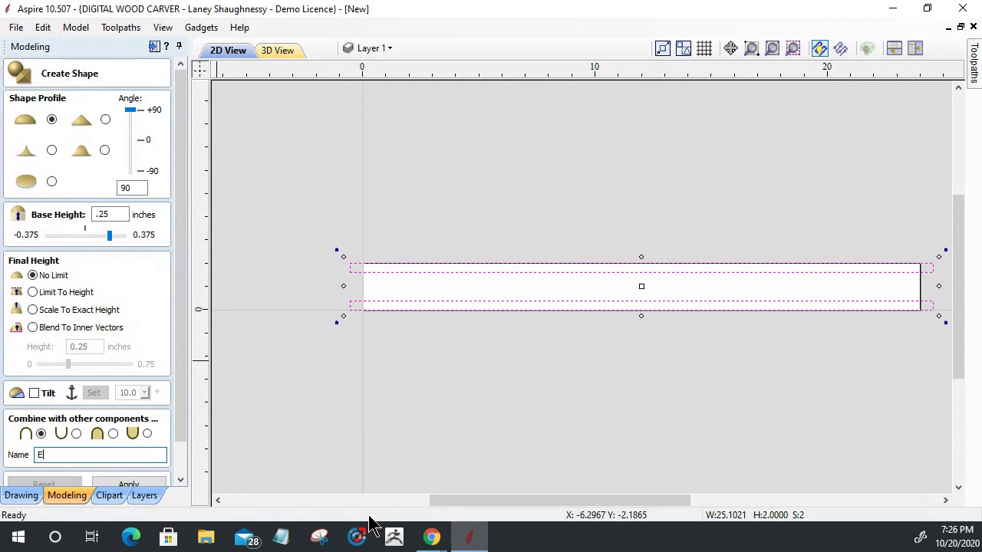
type("dge Compom")
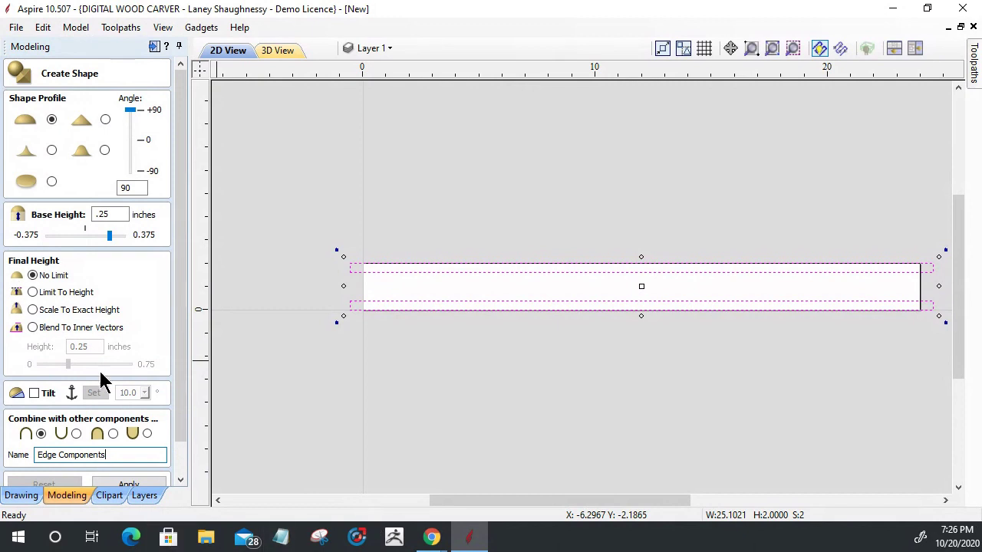
scroll(115, 388, "down", 1)
left_click(129, 469)
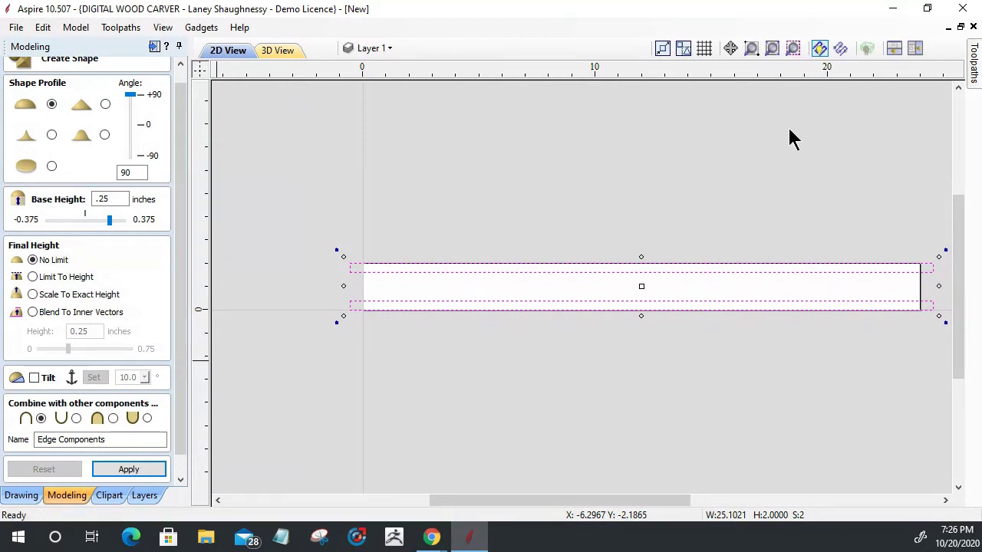
Arrange the 2D and 3D views horizontally, one above the other.
left_click(917, 49)
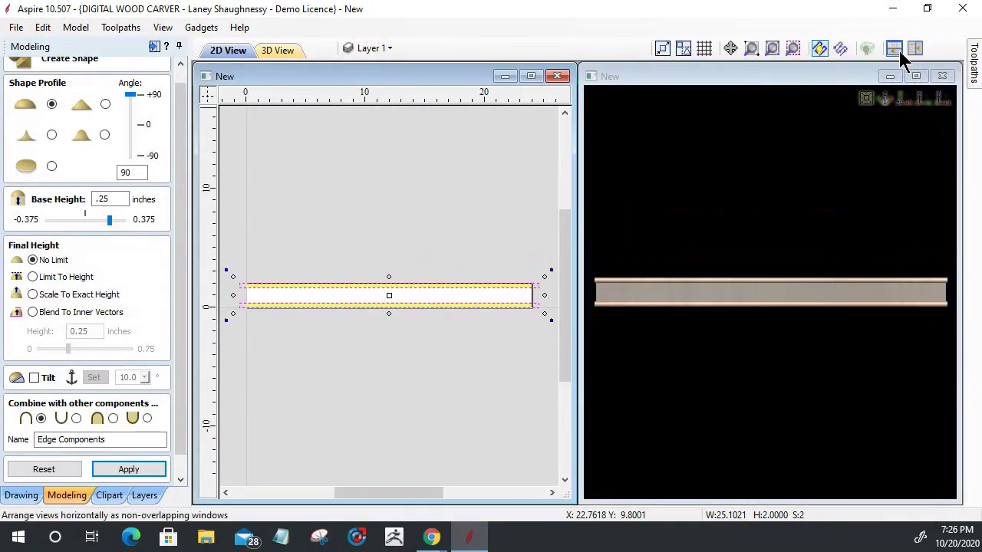
left_click(894, 49)
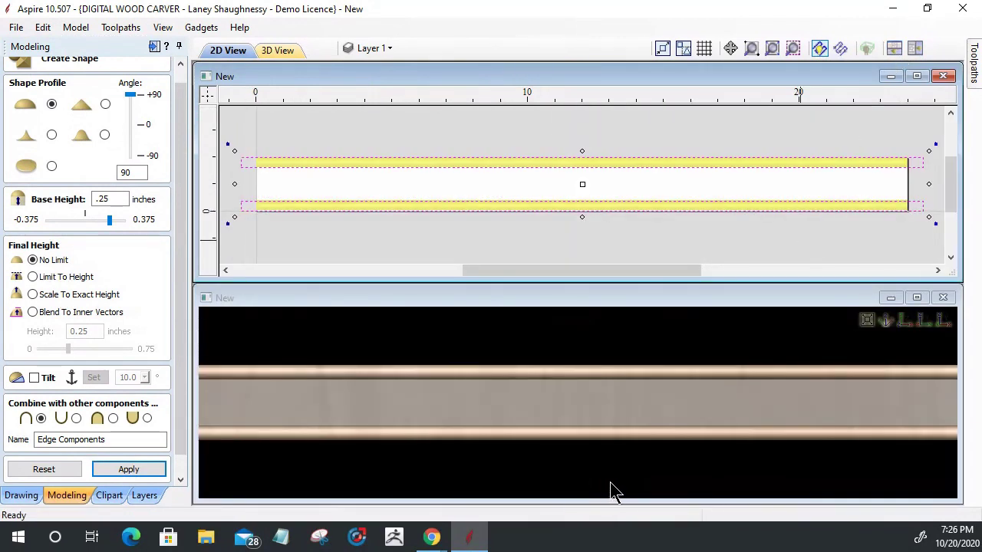
Examine the rounded profile of the raised edge strips in 3D from the side and the end of the board.
left_click(603, 463)
left_click_drag(603, 463, 929, 323)
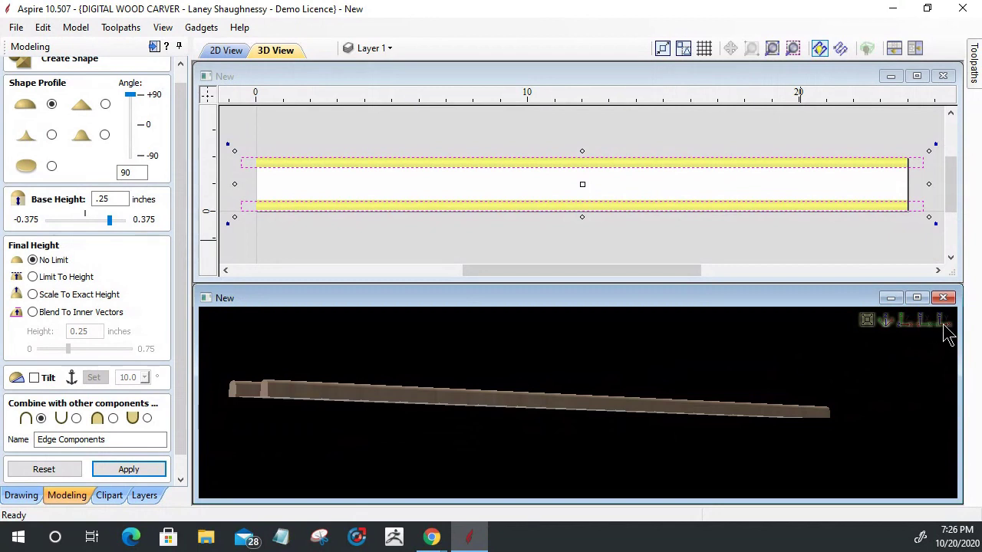
left_click(942, 326)
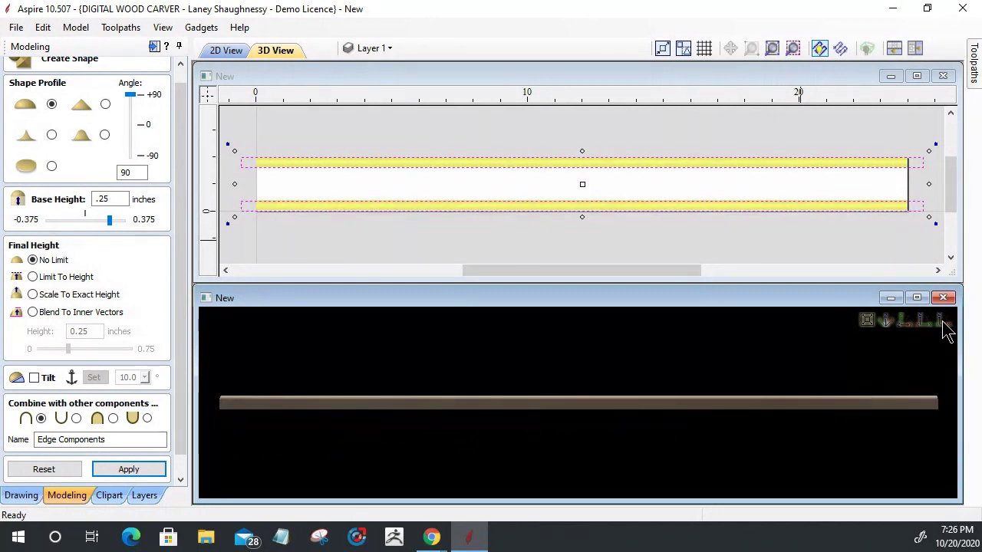
left_click(928, 324)
scroll(576, 408, "up", 5)
scroll(576, 408, "up", 1)
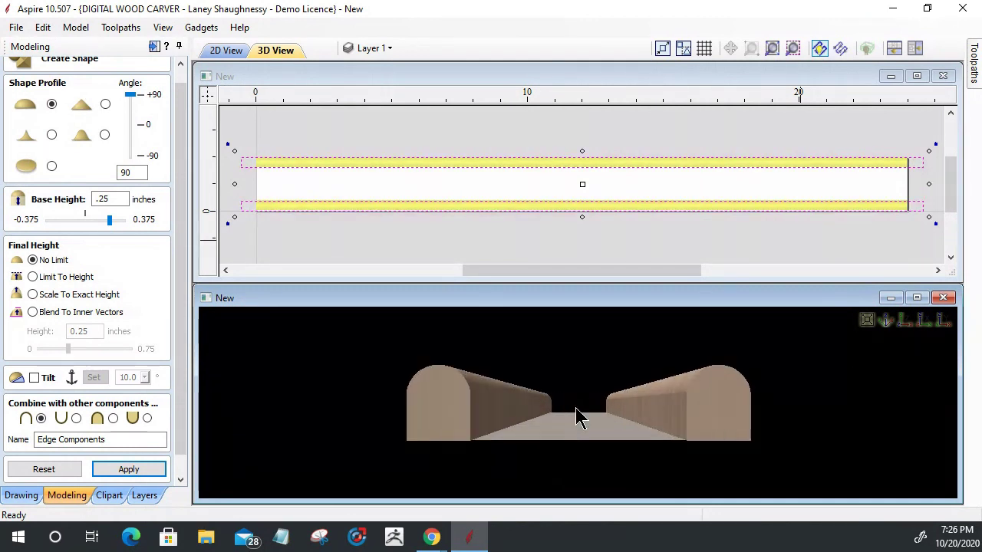
scroll(384, 427, "up", 3)
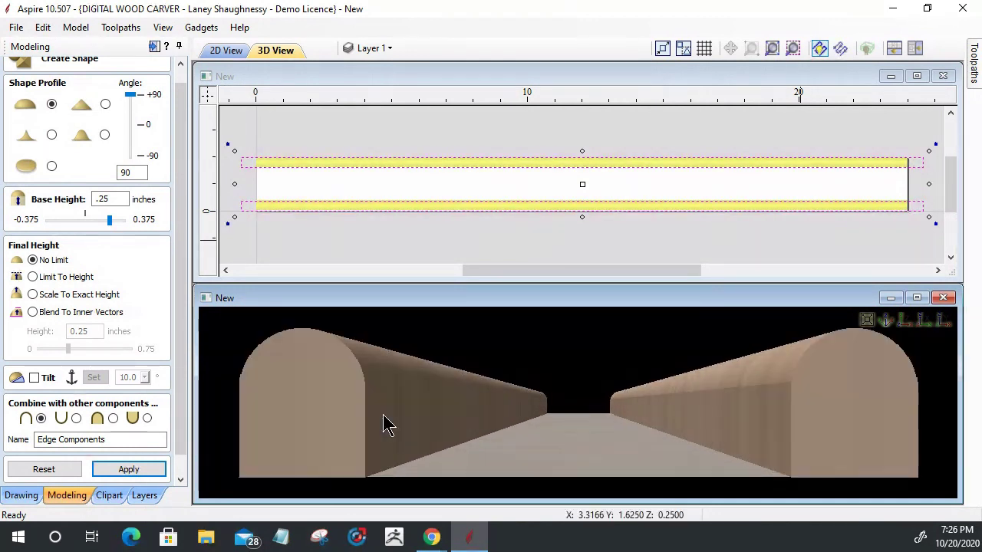
scroll(235, 407, "up", 2)
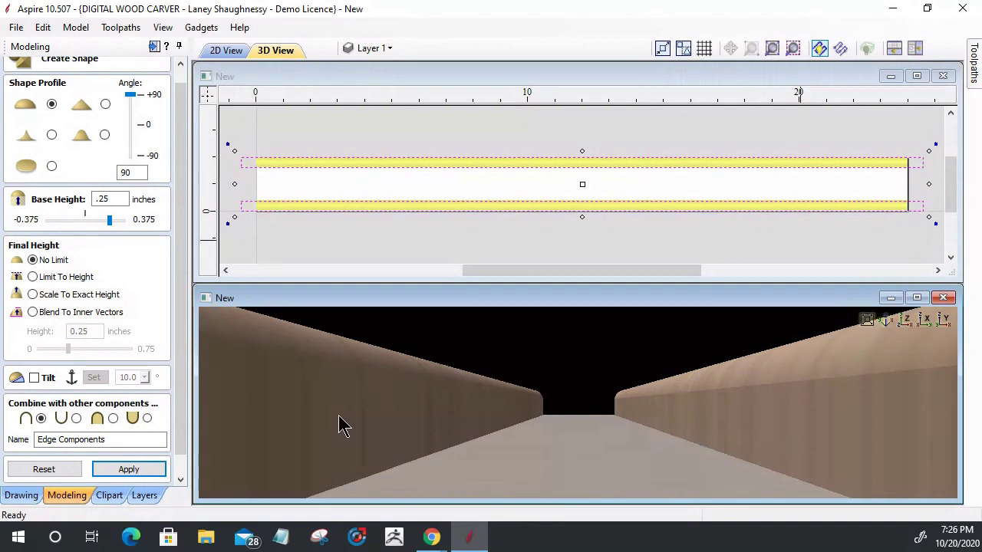
scroll(694, 460, "down", 1)
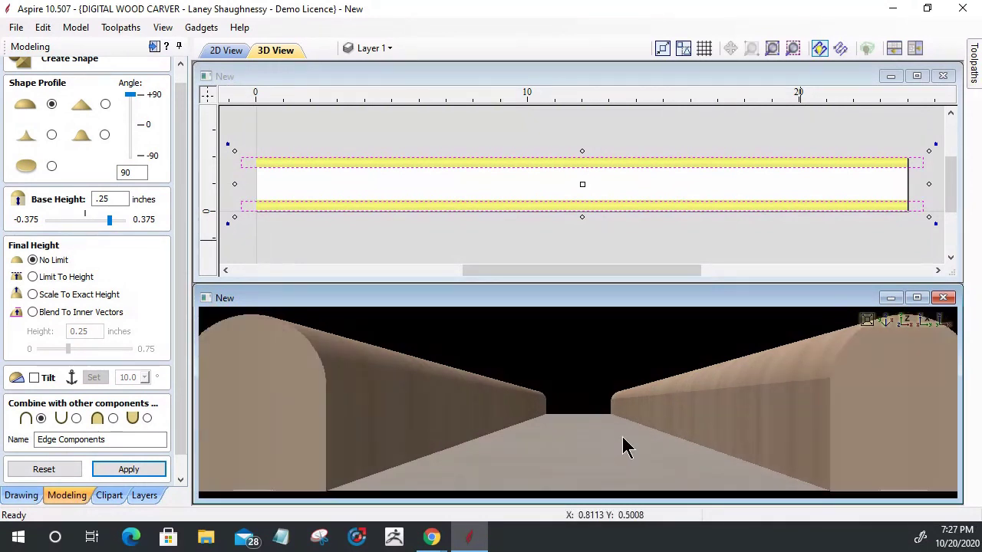
scroll(625, 448, "down", 3)
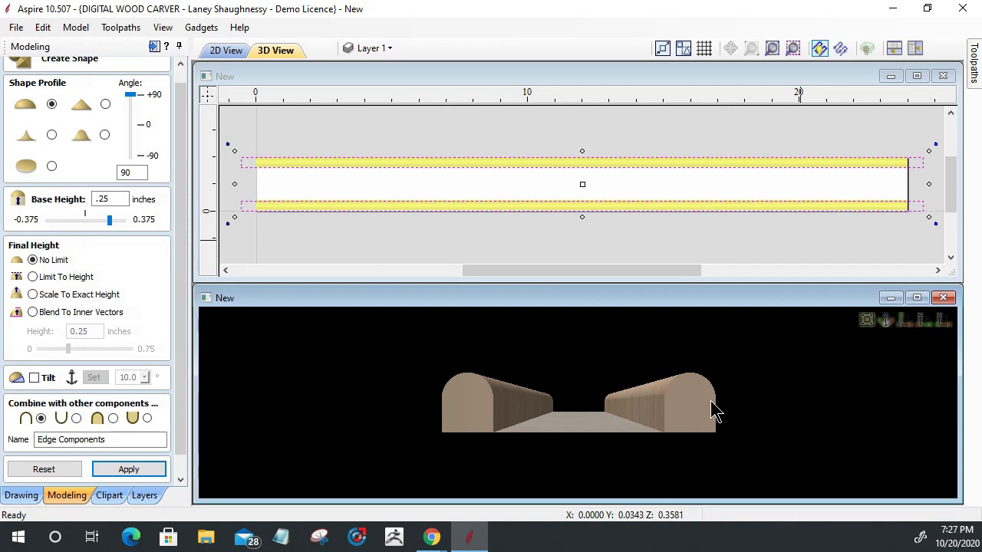
left_click_drag(651, 486, 563, 444)
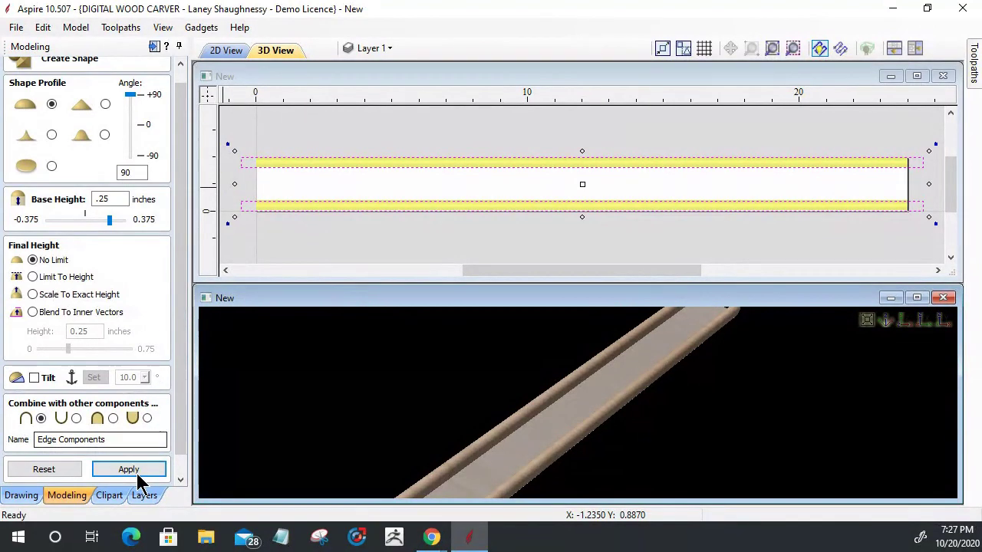
Finish the edge component and draw a square-cornered rectangle about 25.1 by 1.625 inches between the end midpoints of the two edge rectangles.
scroll(170, 460, "down", 1)
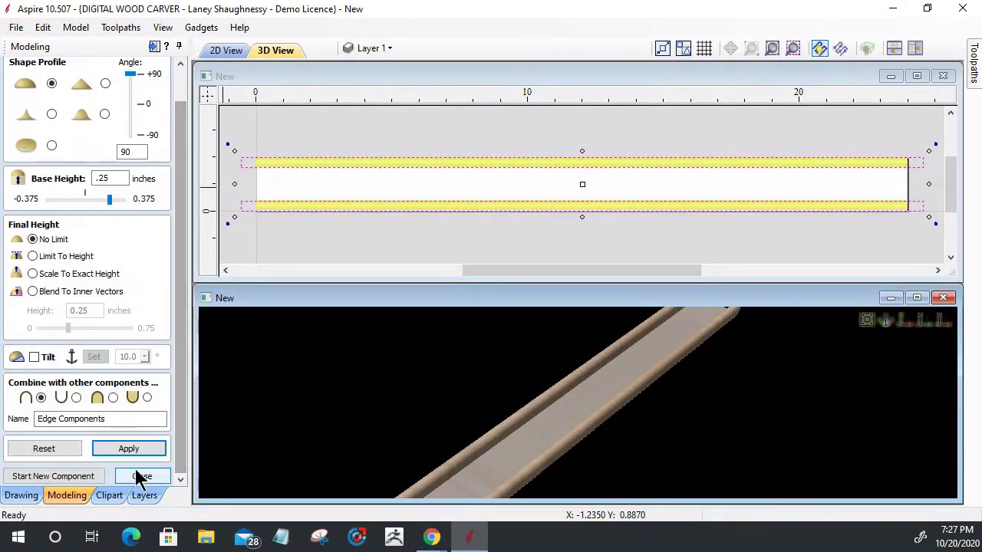
key("Return")
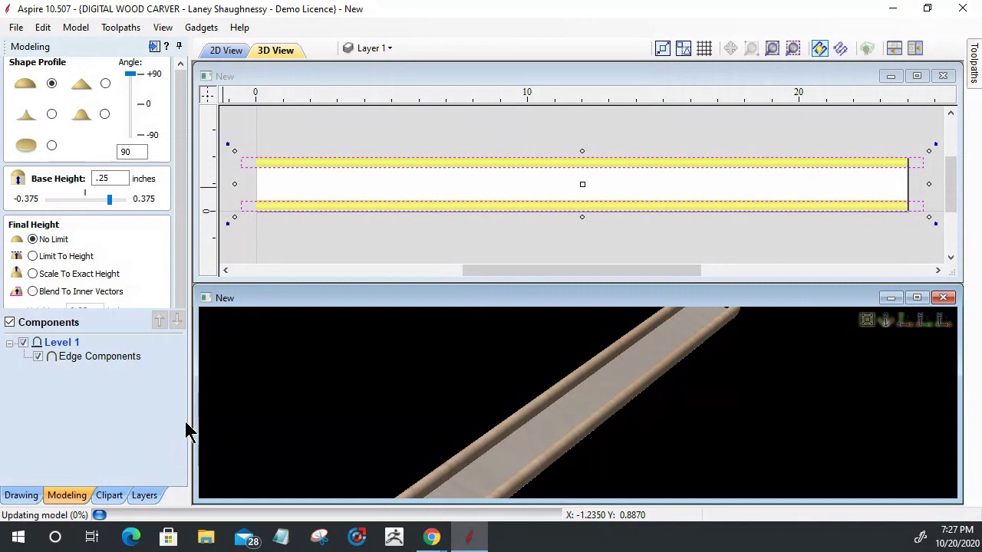
left_click(22, 495)
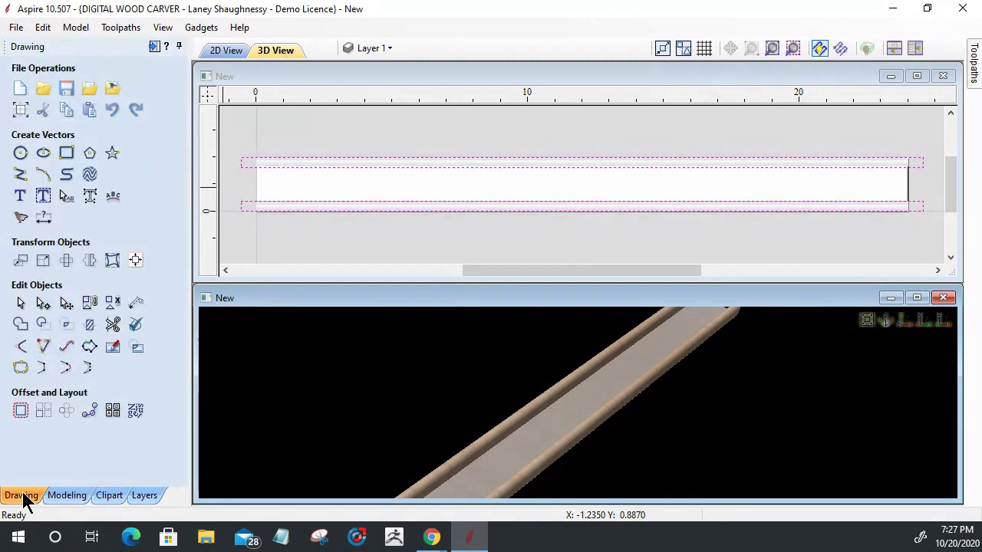
left_click(66, 153)
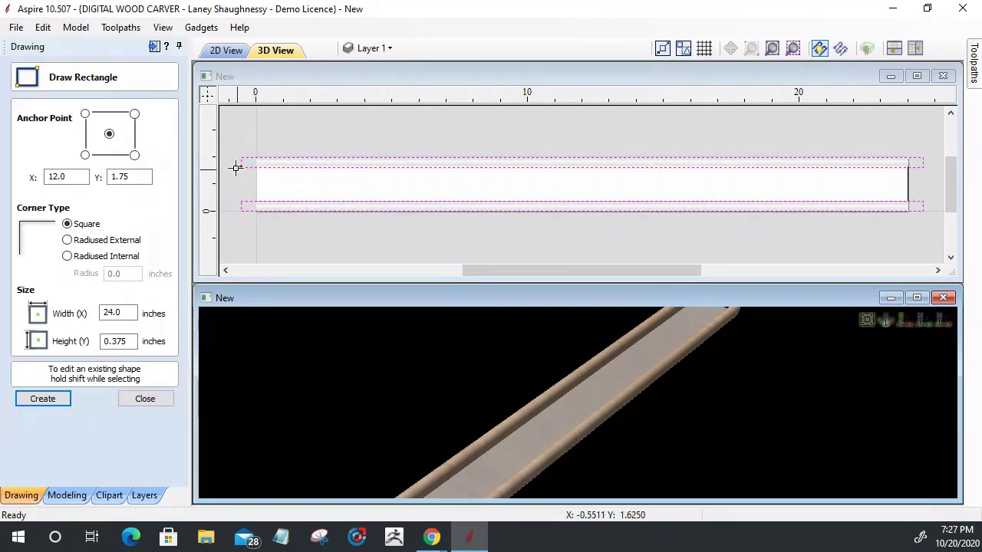
scroll(237, 165, "up", 5)
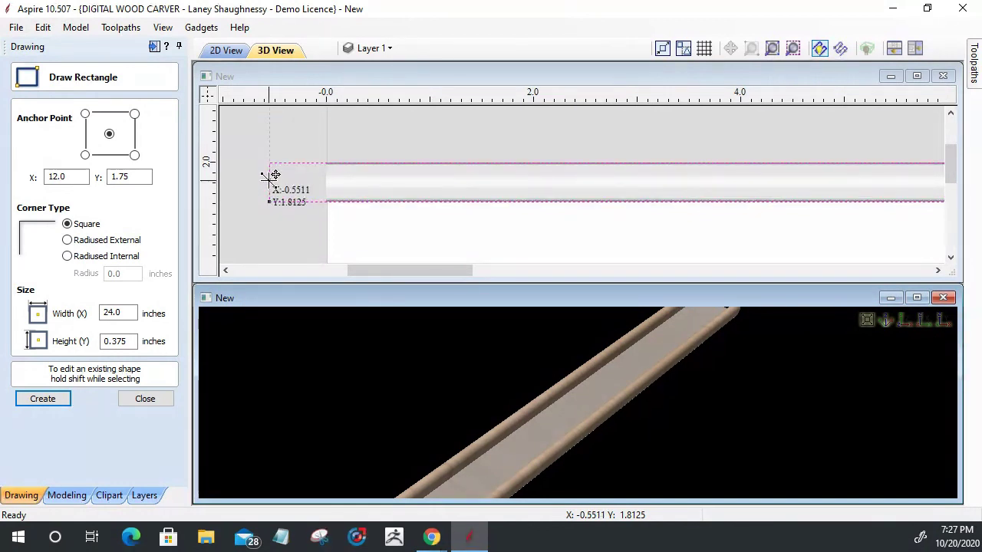
scroll(261, 161, "down", 3)
scroll(261, 163, "down", 3)
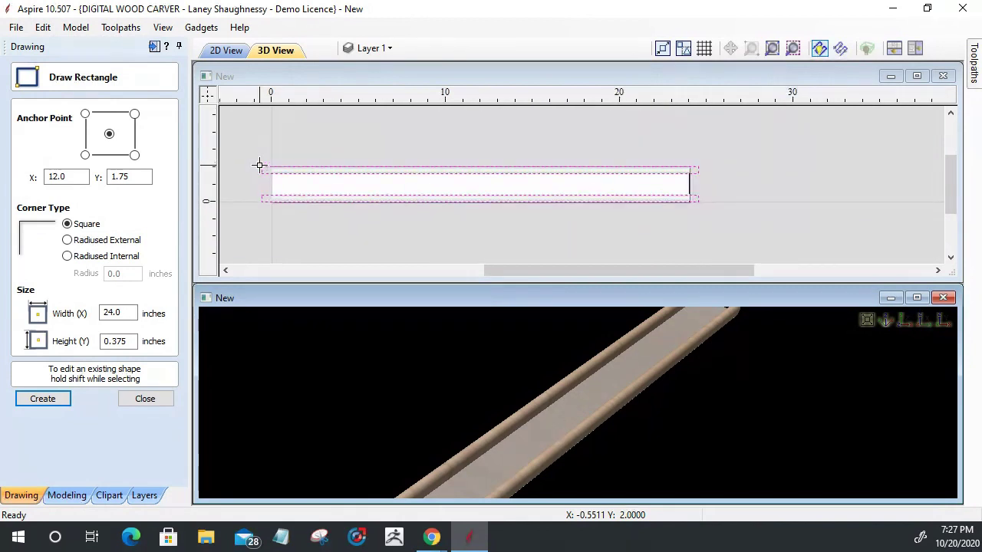
left_click_drag(262, 164, 695, 193)
scroll(695, 198, "up", 3)
scroll(695, 202, "up", 3)
scroll(701, 204, "down", 6)
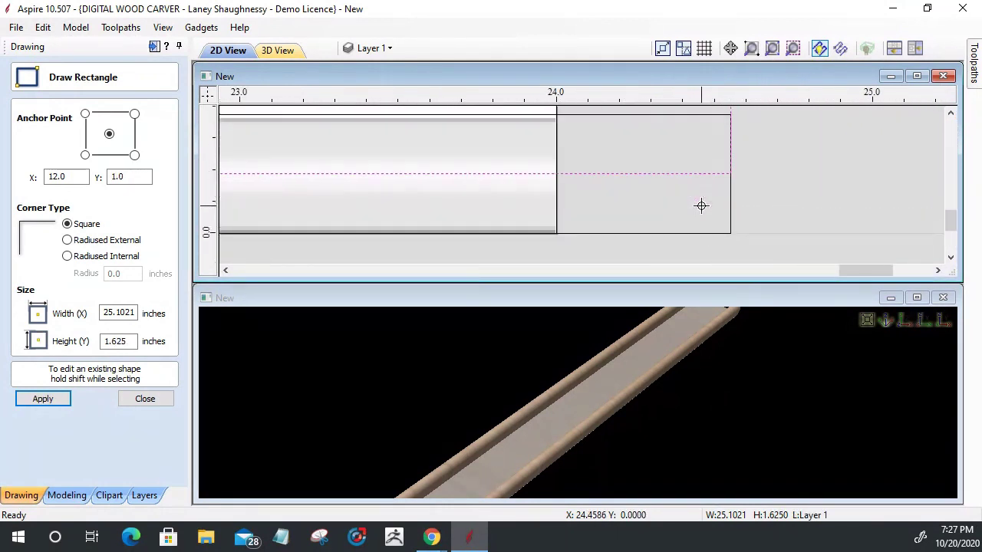
scroll(701, 206, "down", 4)
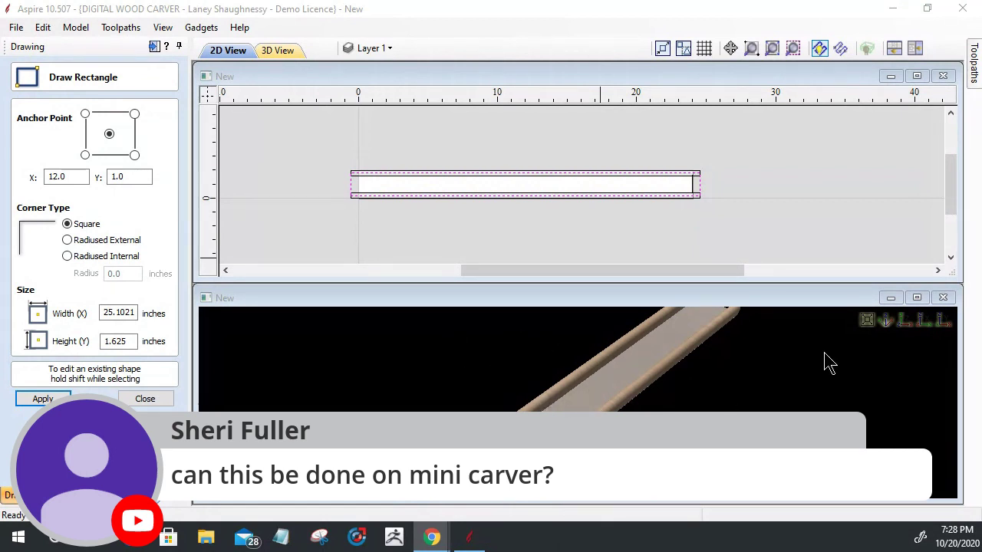
Return the 3D model to a straight-down view and leave the rectangle command.
left_click(907, 322)
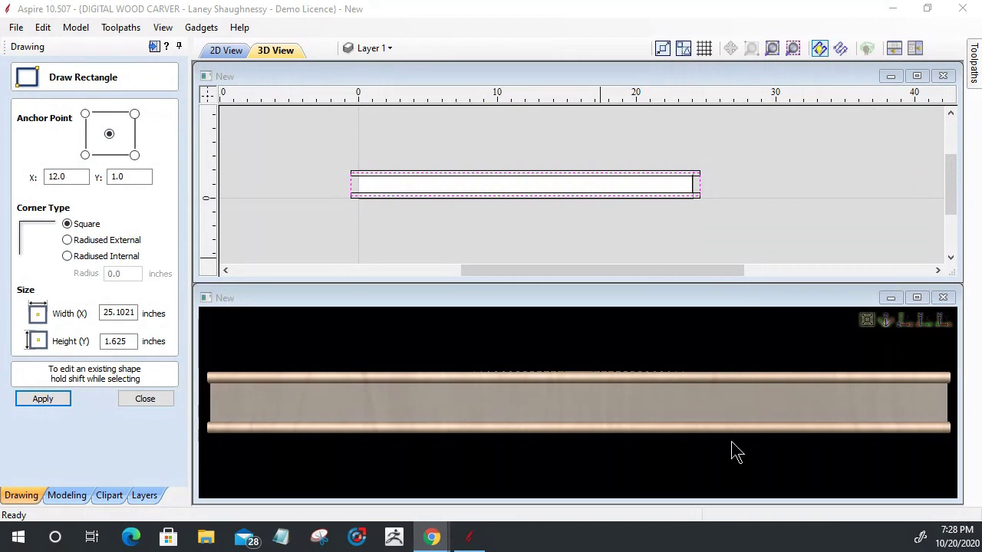
left_click_drag(739, 478, 670, 455)
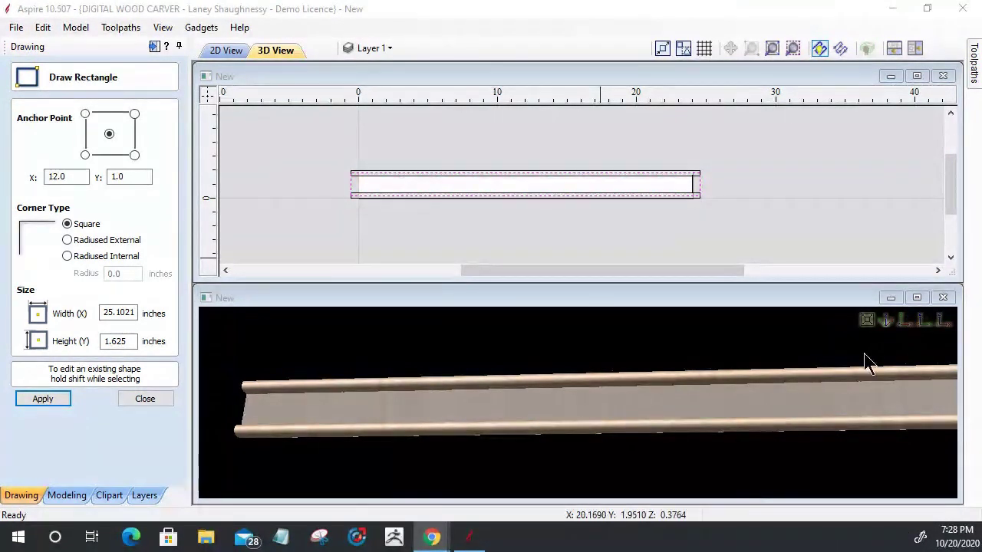
left_click(904, 323)
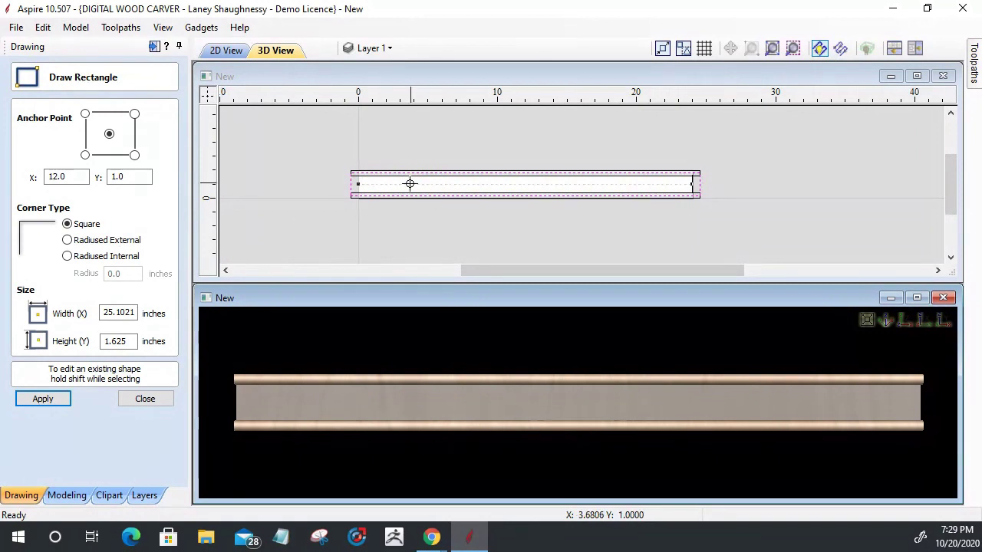
left_click(146, 399)
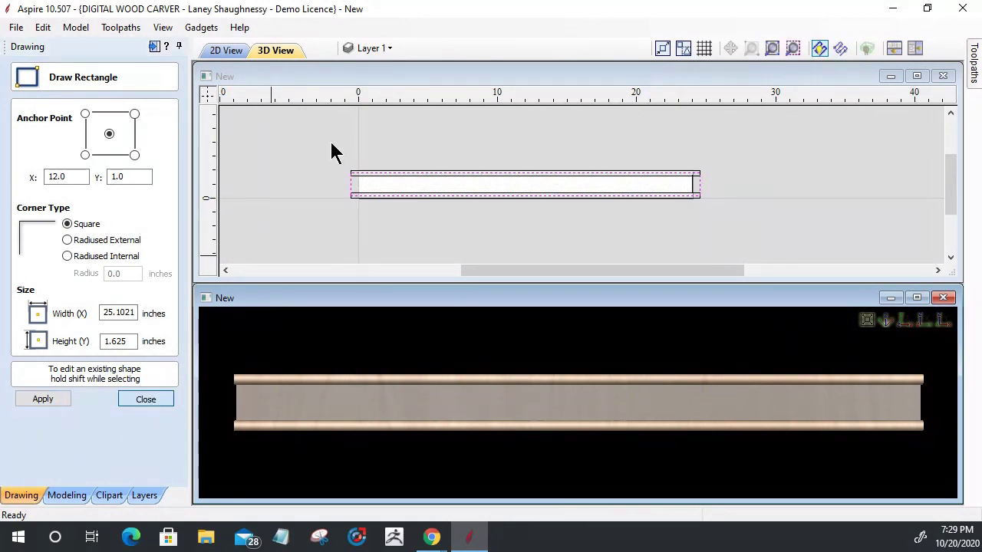
scroll(344, 185, "up", 3)
scroll(342, 191, "down", 3)
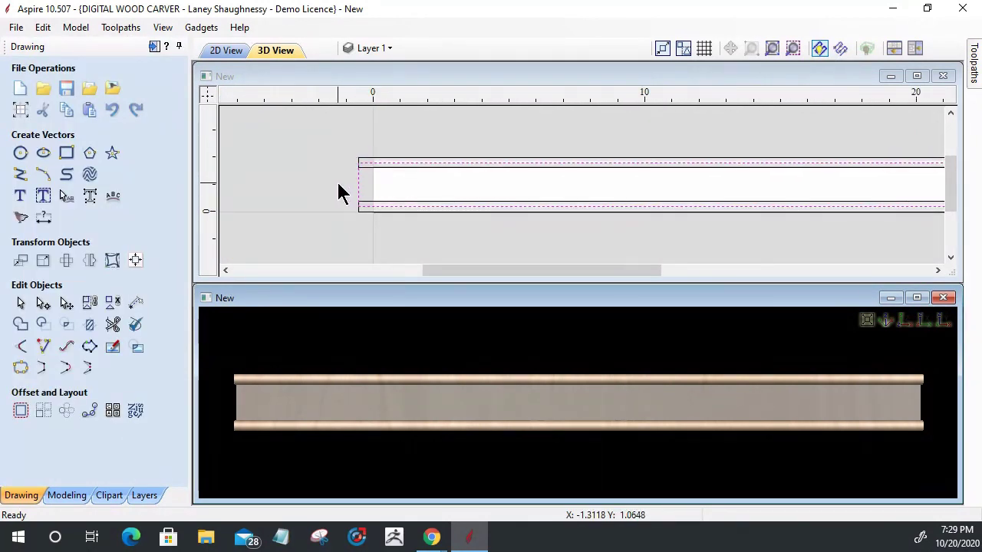
Undock the modeling tools and layers list and dock them again with the modeling tools stacked above the layers list.
left_click(67, 496)
left_click(144, 495)
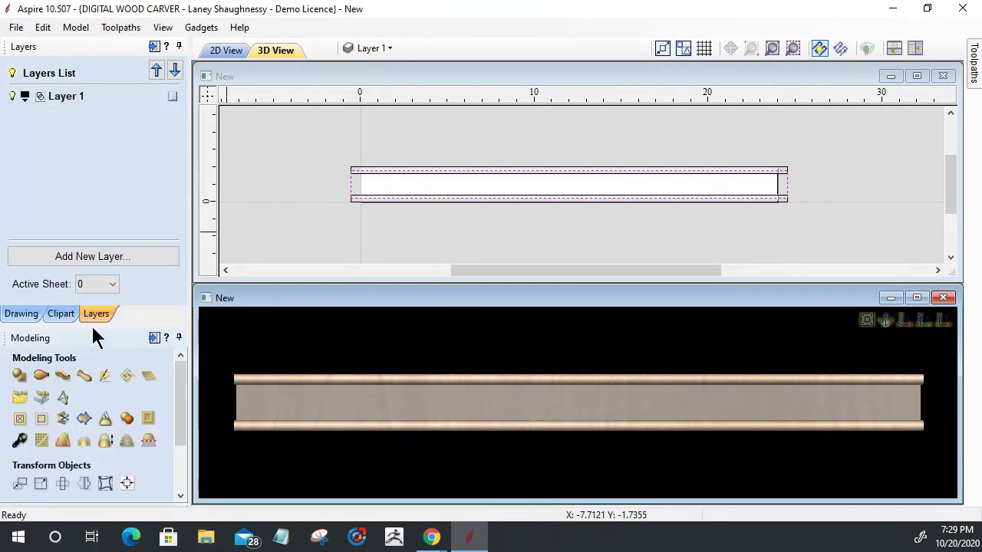
left_click_drag(90, 333, 296, 143)
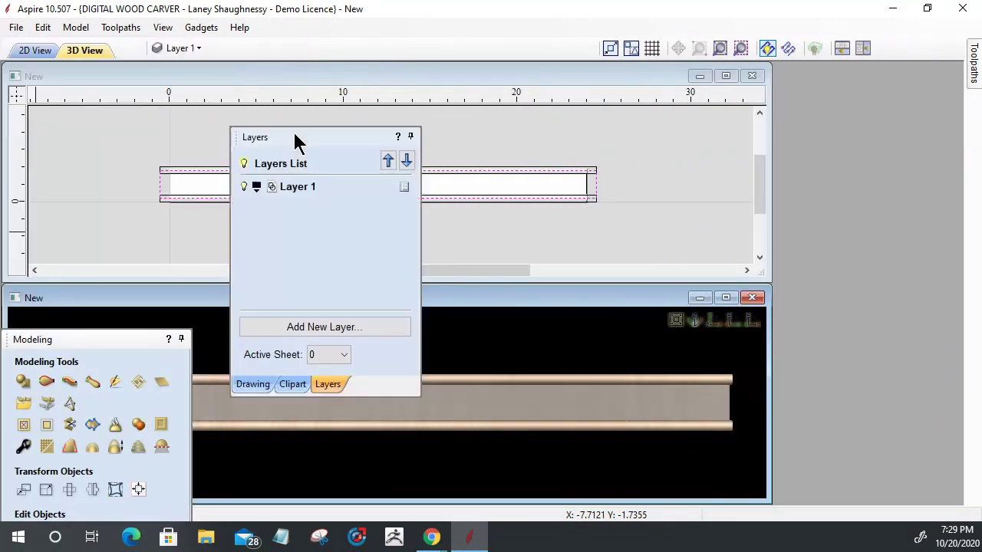
double_click(295, 137)
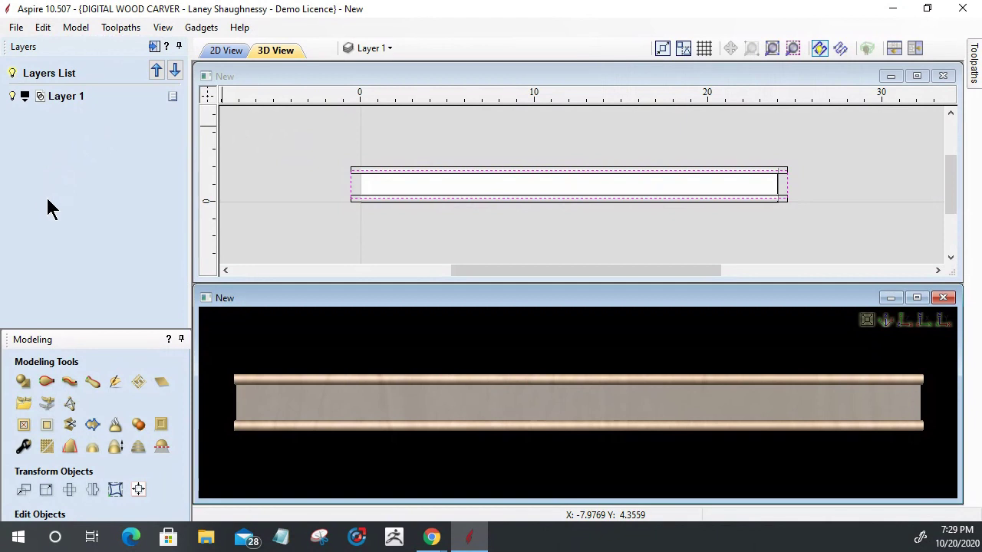
left_click_drag(88, 342, 379, 154)
double_click(379, 154)
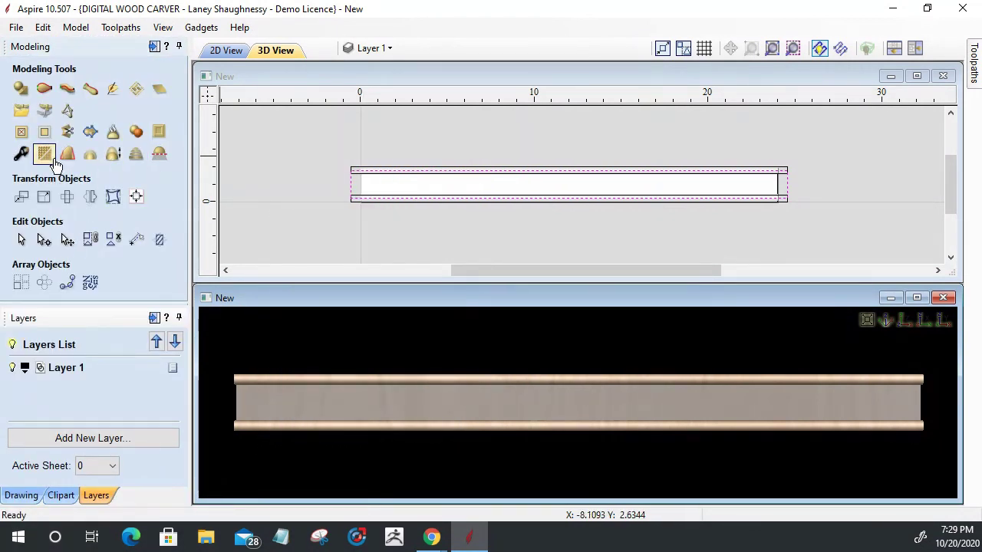
Create a flat-profile shape with a 0.25 inch base height from the middle rectangle, merging its highest points with the previous components.
left_click(22, 89)
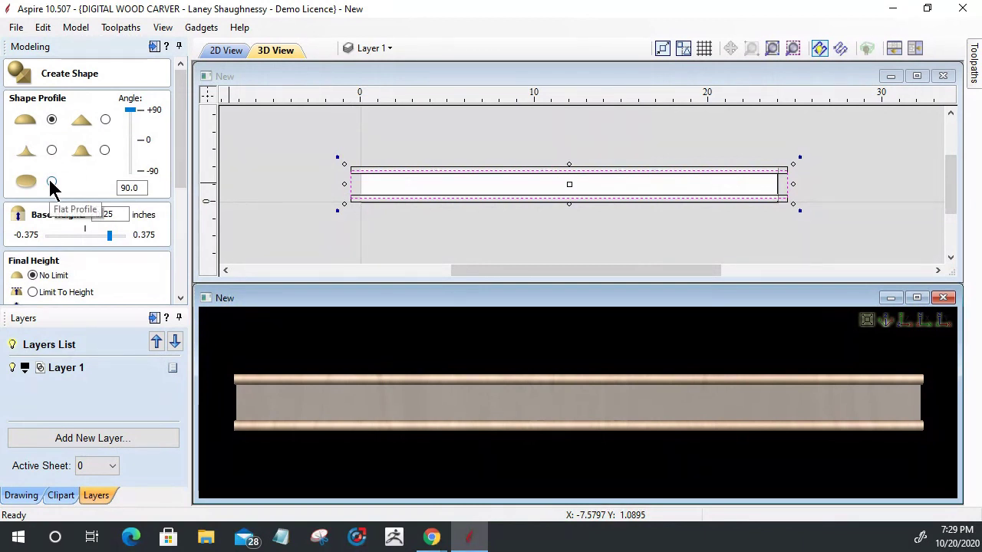
left_click(51, 182)
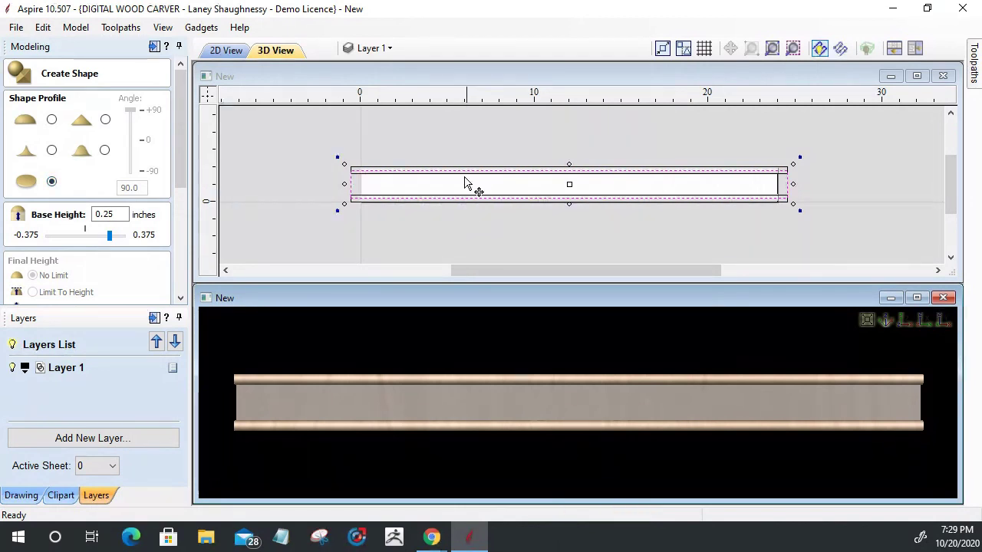
scroll(460, 186, "up", 5)
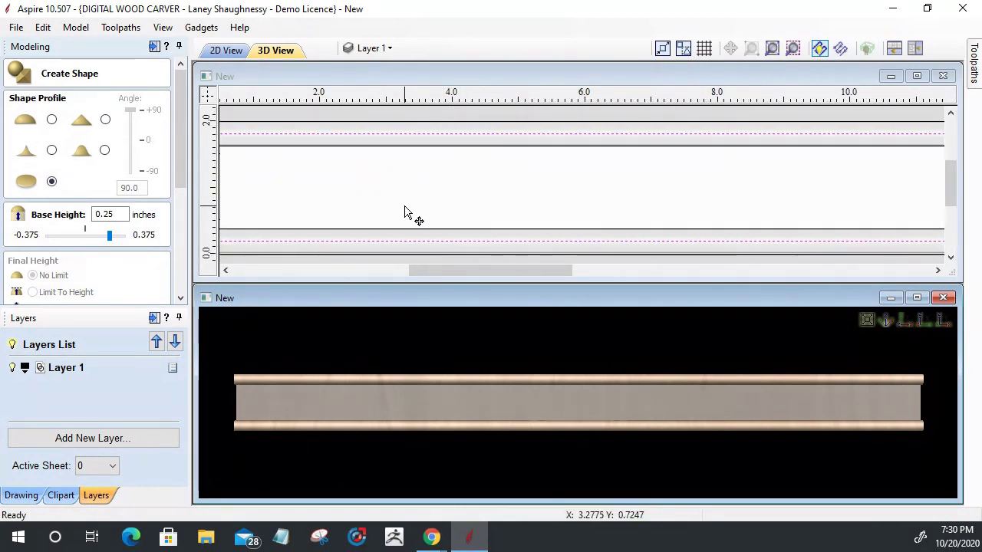
scroll(461, 218, "down", 3)
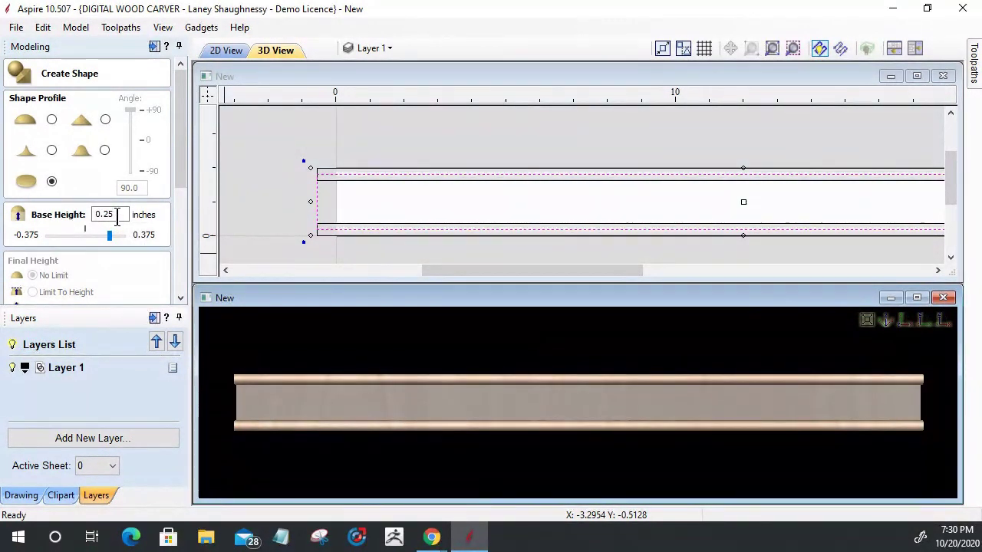
left_click_drag(181, 168, 178, 276)
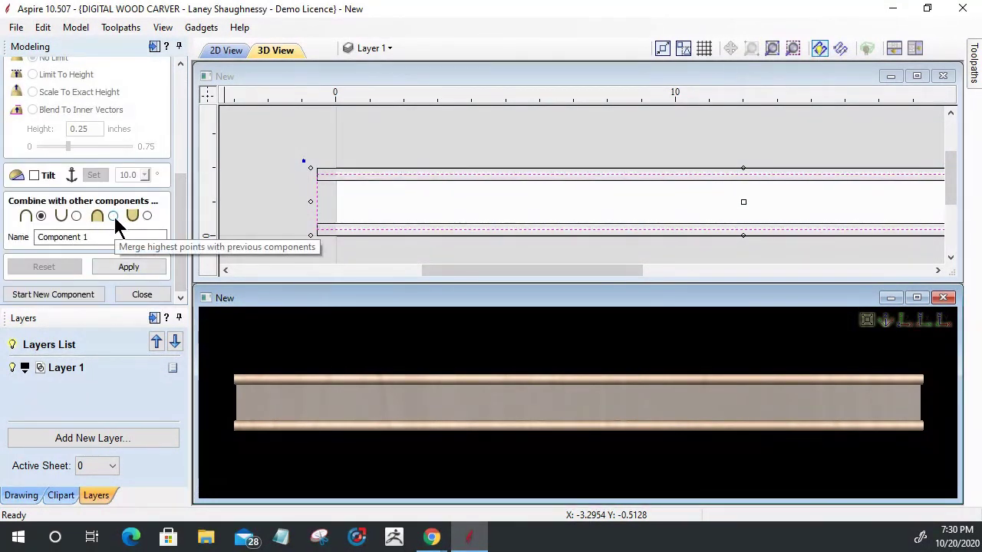
left_click(113, 215)
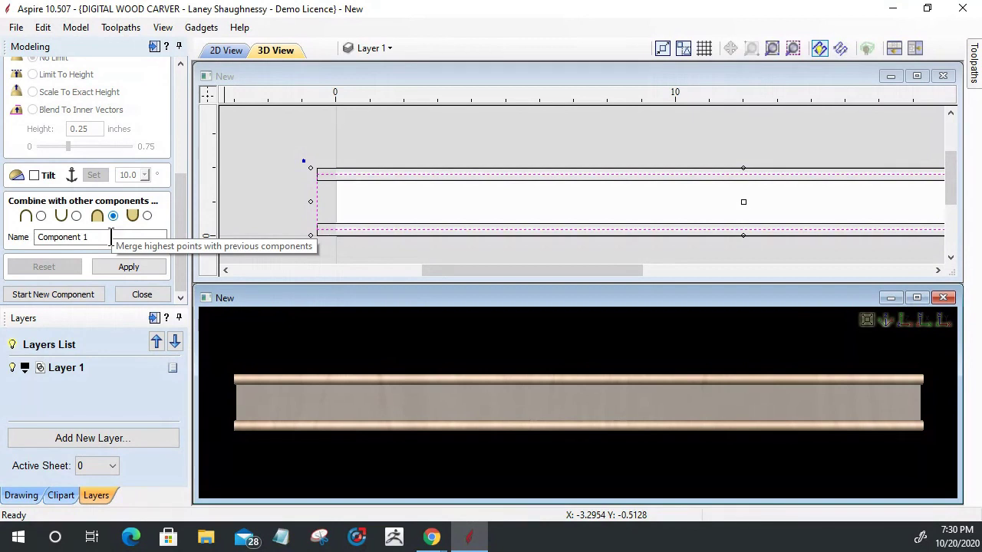
left_click(125, 267)
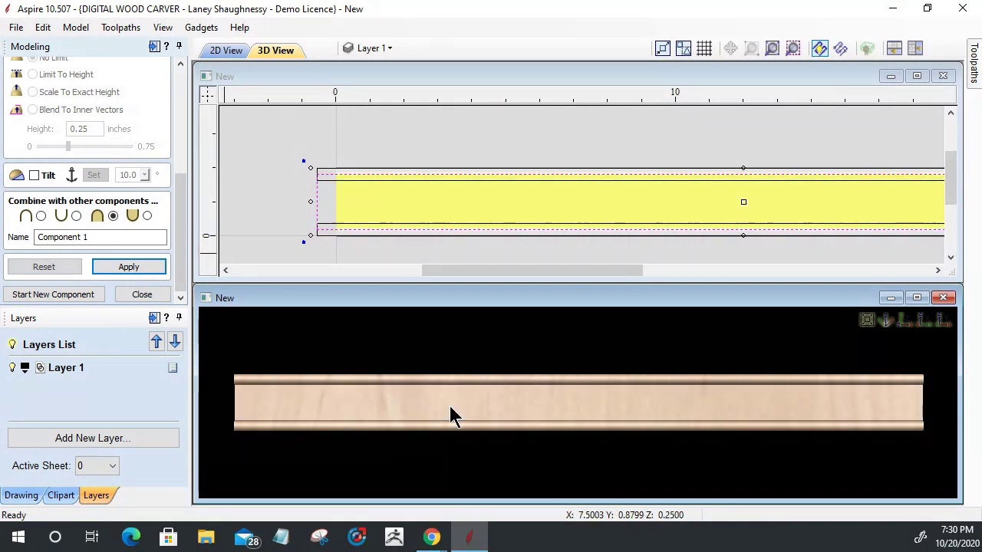
Examine the end profile of the board in 3D, where the flat middle meets the rounded edge strips.
mouse_move(399, 423)
left_mouse_down()
mouse_move(661, 349)
mouse_move(629, 423)
mouse_move(939, 335)
left_mouse_up()
left_click(929, 330)
left_click_drag(673, 413, 576, 419)
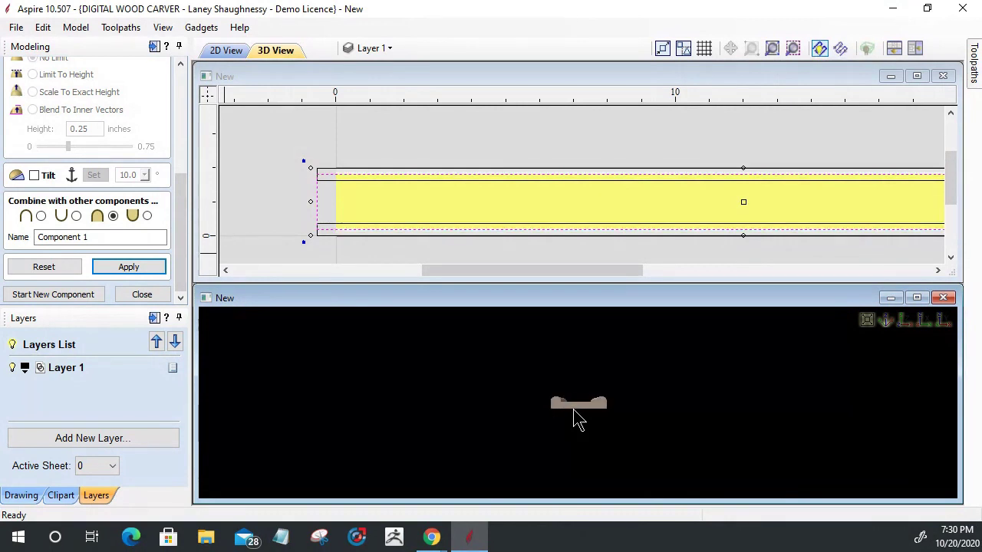
scroll(576, 414, "up", 4)
scroll(576, 412, "up", 2)
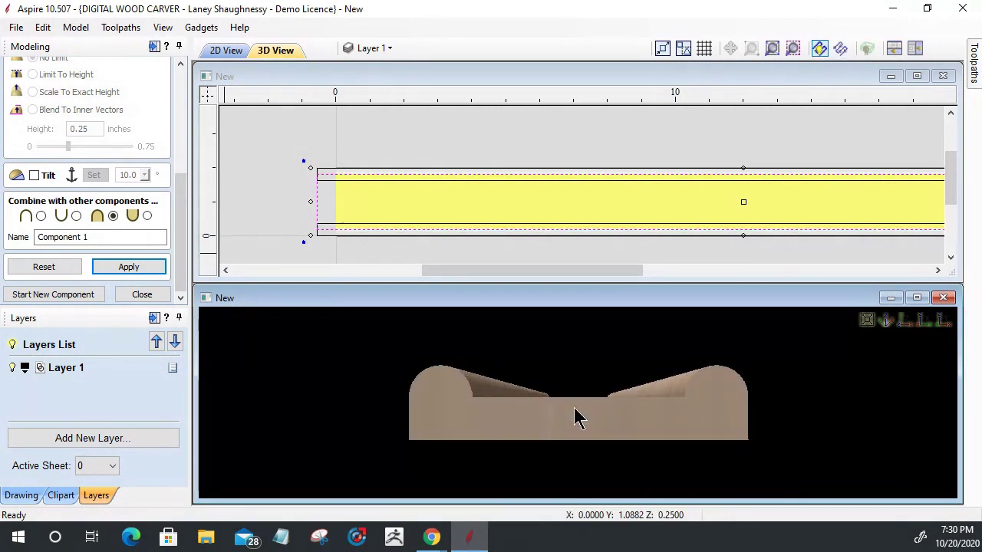
left_click_drag(574, 465, 588, 405)
scroll(566, 399, "down", 3)
scroll(596, 397, "up", 2)
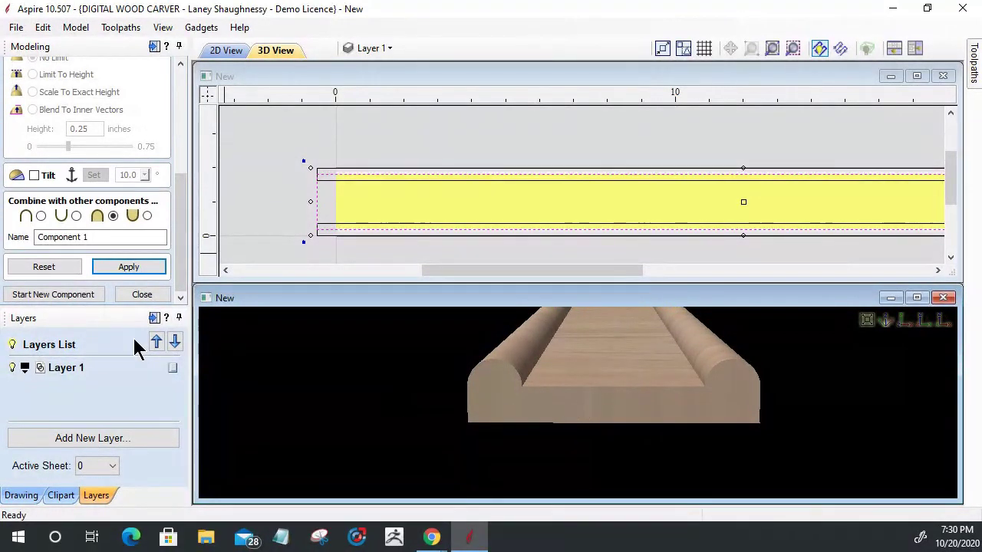
Finish the middle component, orbit the model to check it, and return to a straight-down 3D view.
left_click(152, 295)
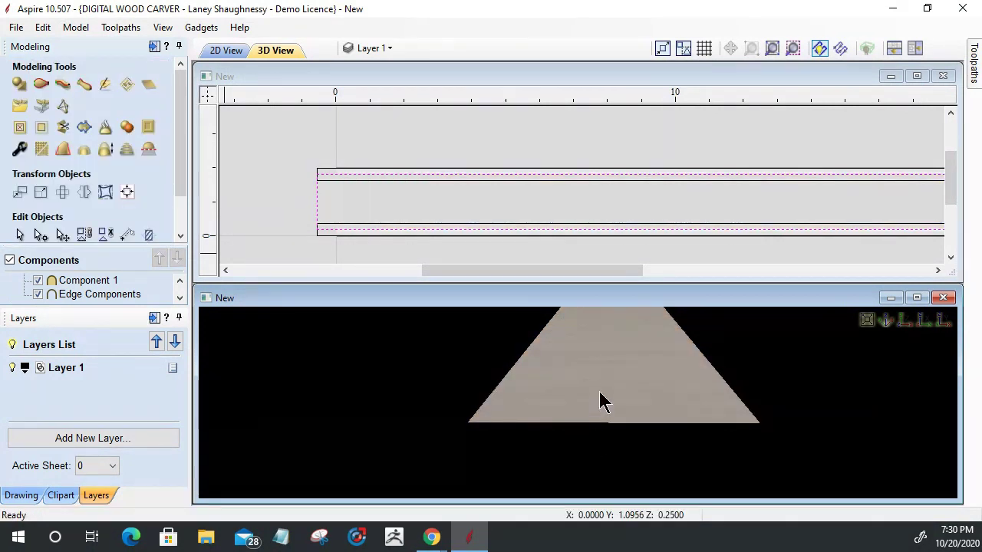
left_click_drag(745, 401, 666, 395)
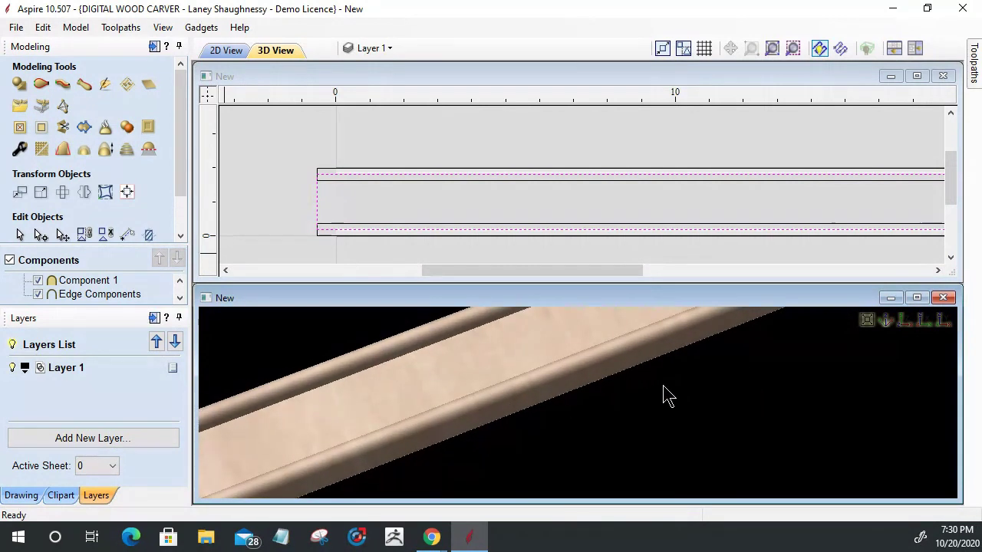
left_click(901, 321)
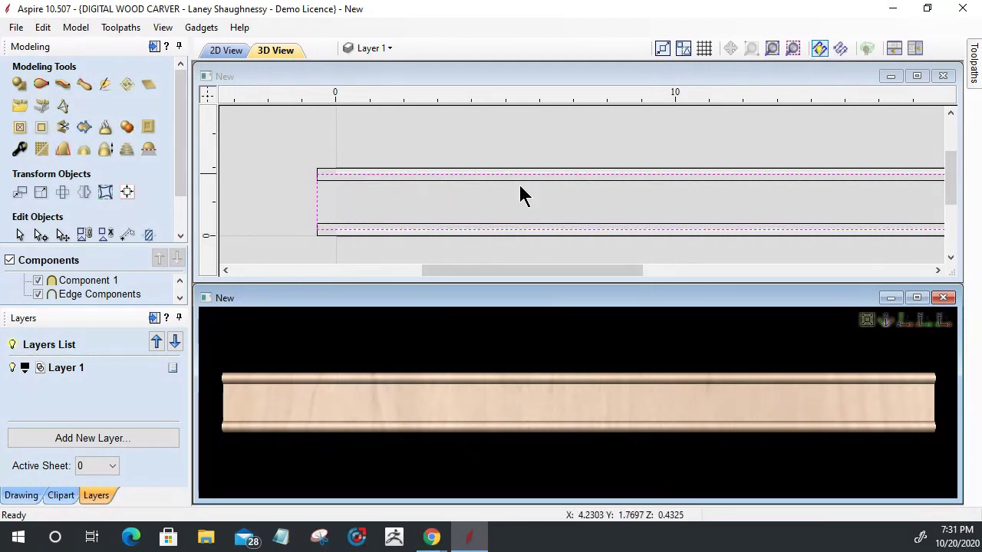
Maximize the 2D view and fit the full length of the board in it.
left_click(917, 76)
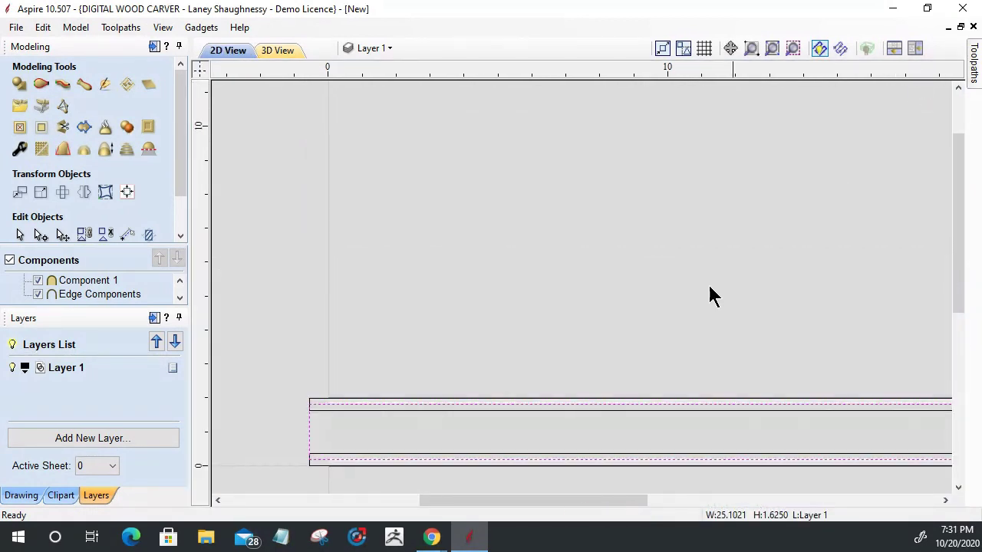
scroll(486, 257, "down", 2)
scroll(837, 159, "up", 2)
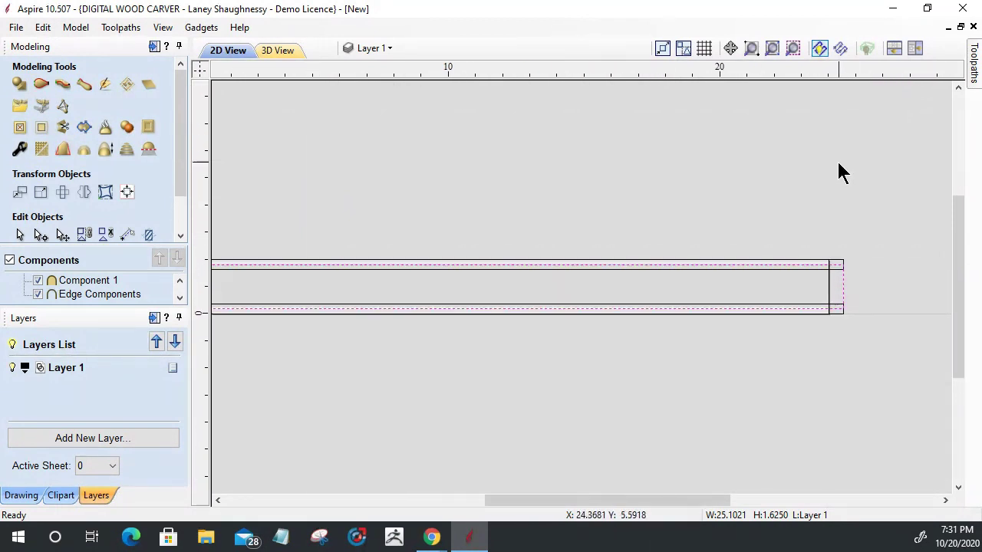
middle_click_drag(795, 195, 864, 250)
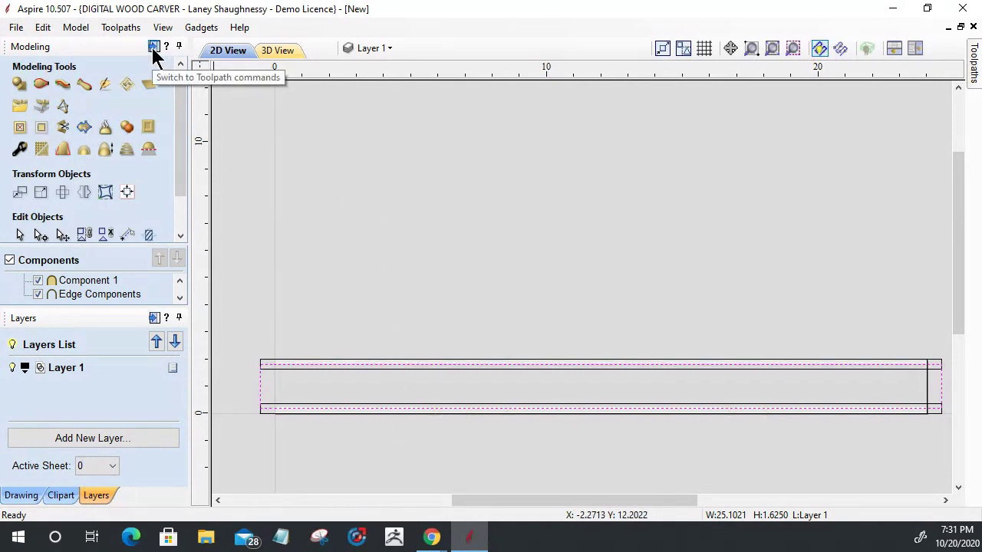
Regroup the modeling, drawing, clipart and layers tools into one tabbed set and show the drawing tools.
left_click(24, 496)
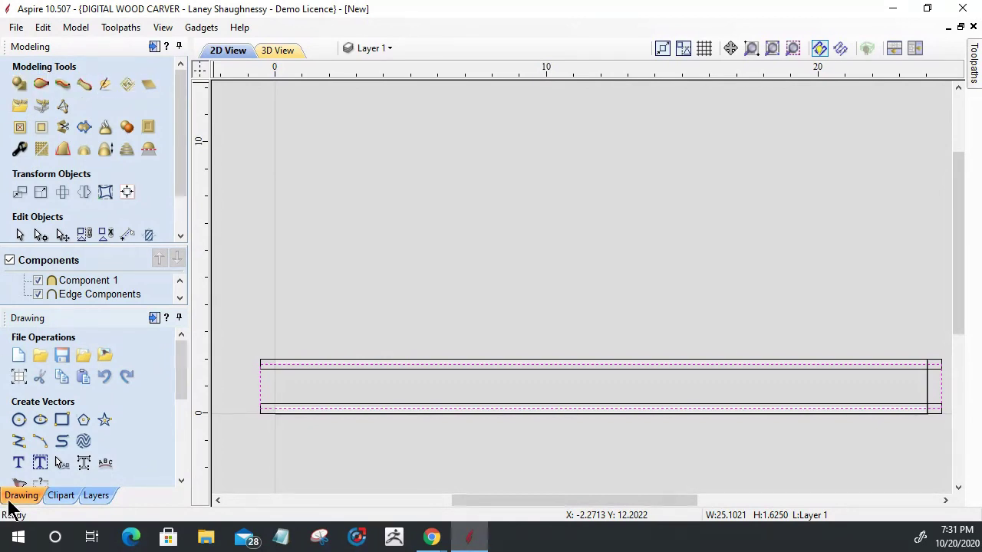
left_click_drag(107, 317, 102, 59)
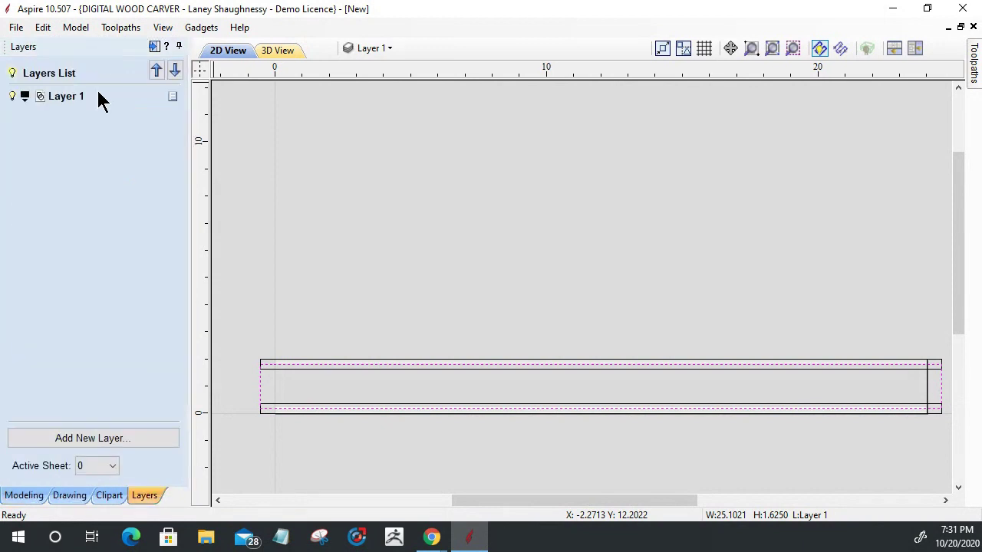
left_click(56, 493)
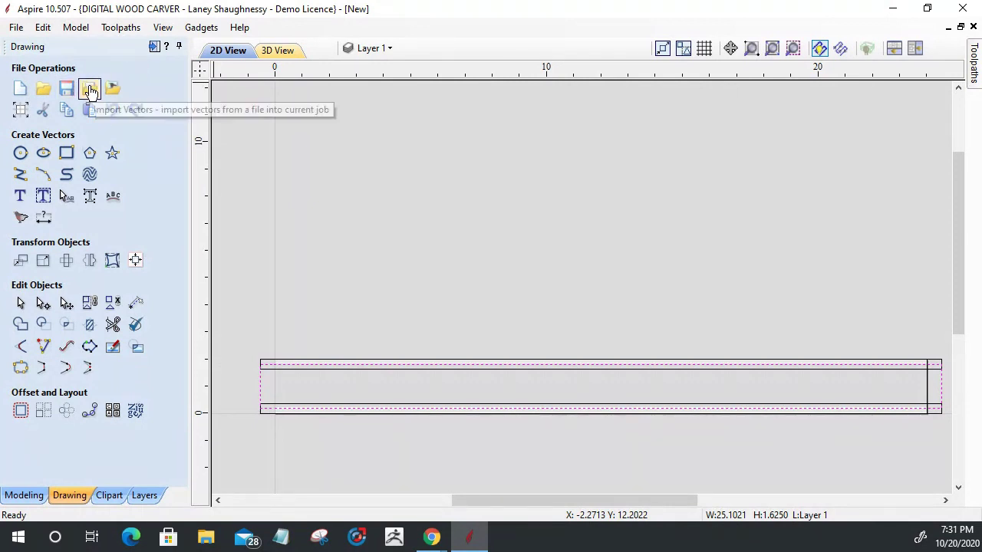
Import the trim1 vector file from the Downloads folder and delete the imported vectors.
left_click(43, 90)
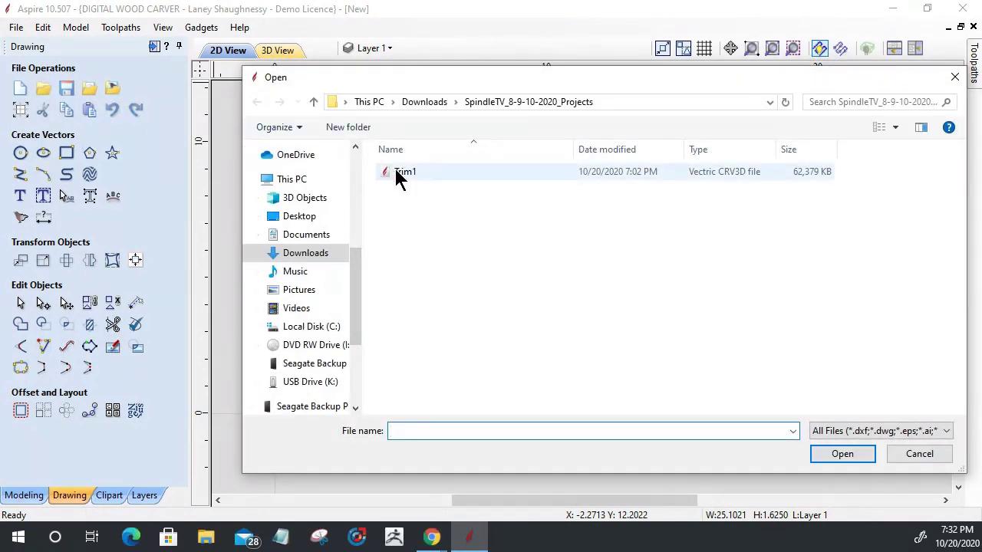
left_click(424, 102)
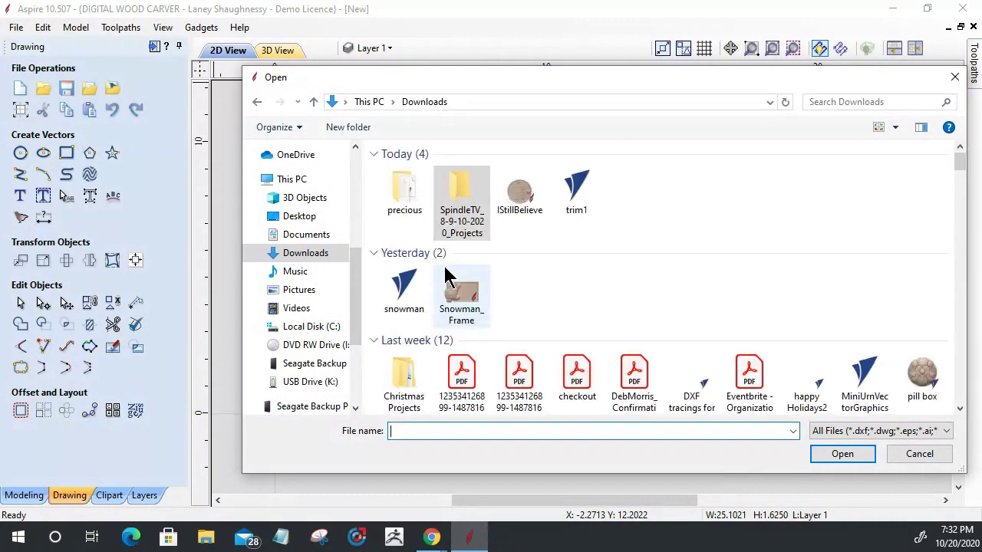
left_click(579, 194)
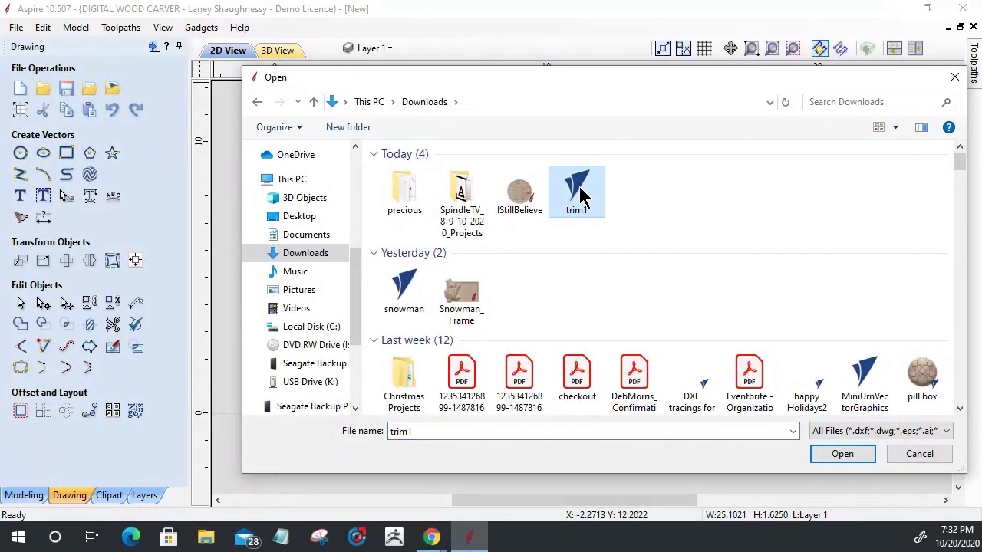
double_click(579, 187)
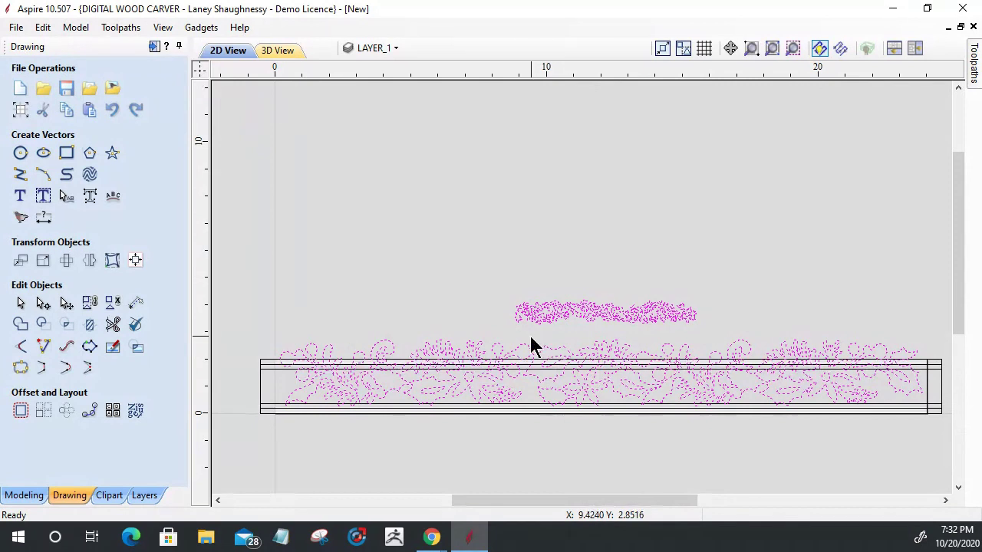
key("Delete")
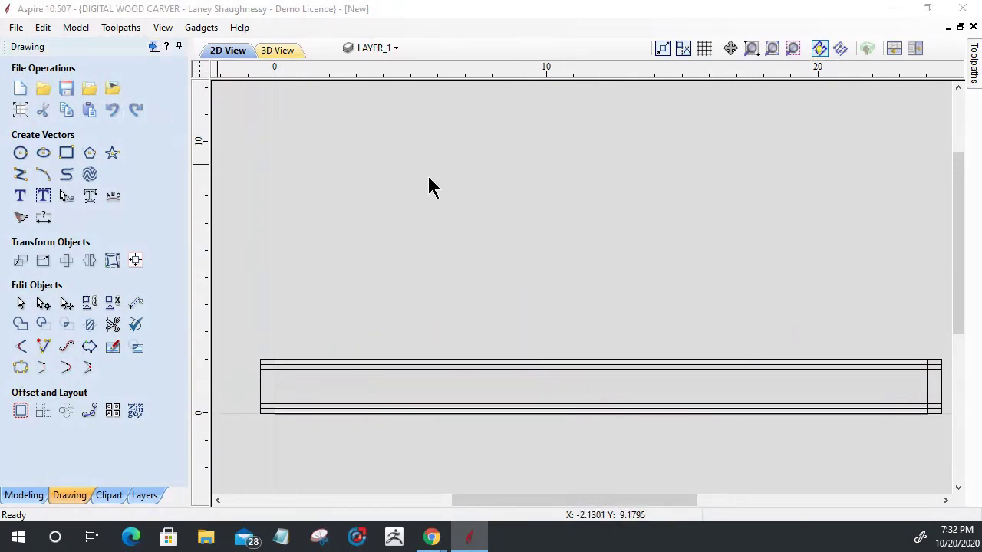
left_click(90, 89)
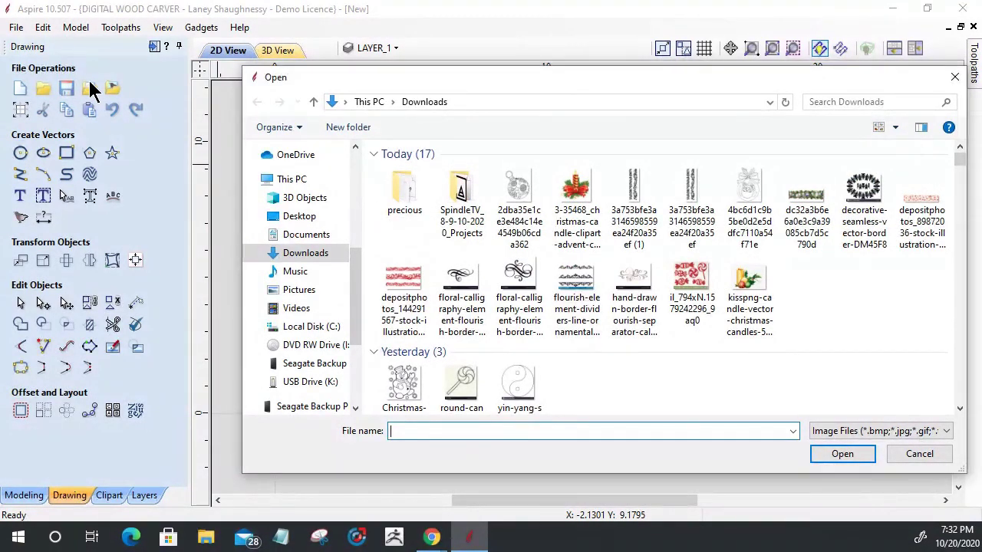
left_click(915, 454)
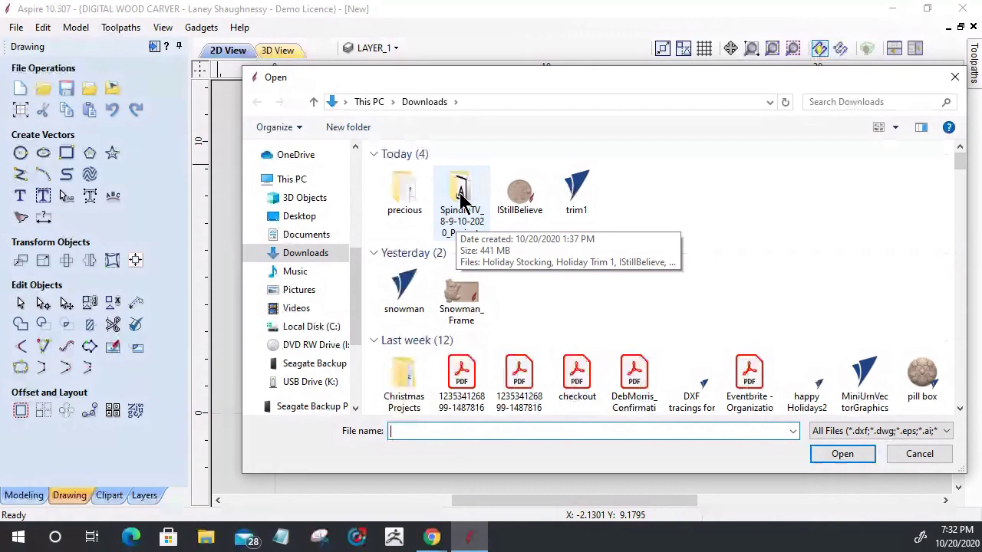
double_click(460, 195)
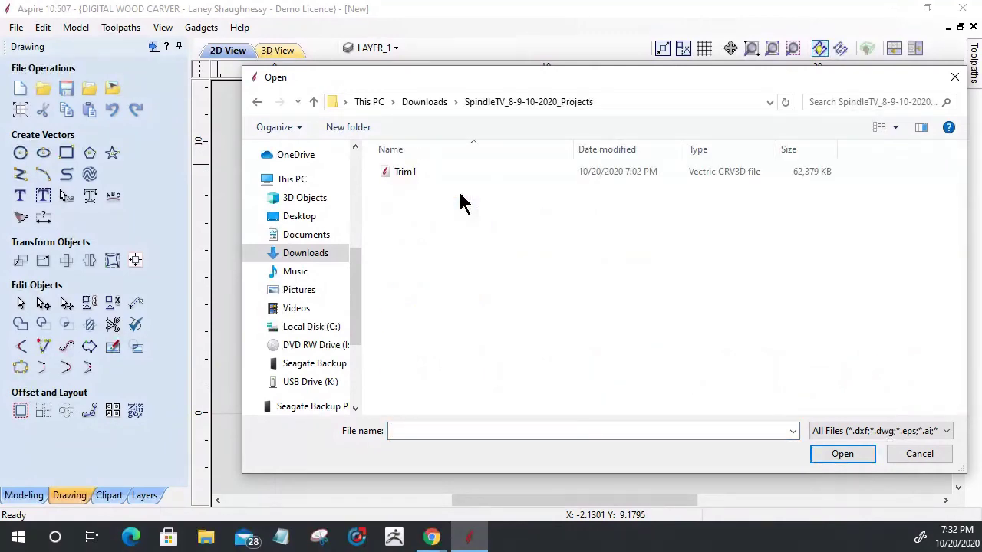
left_click(313, 102)
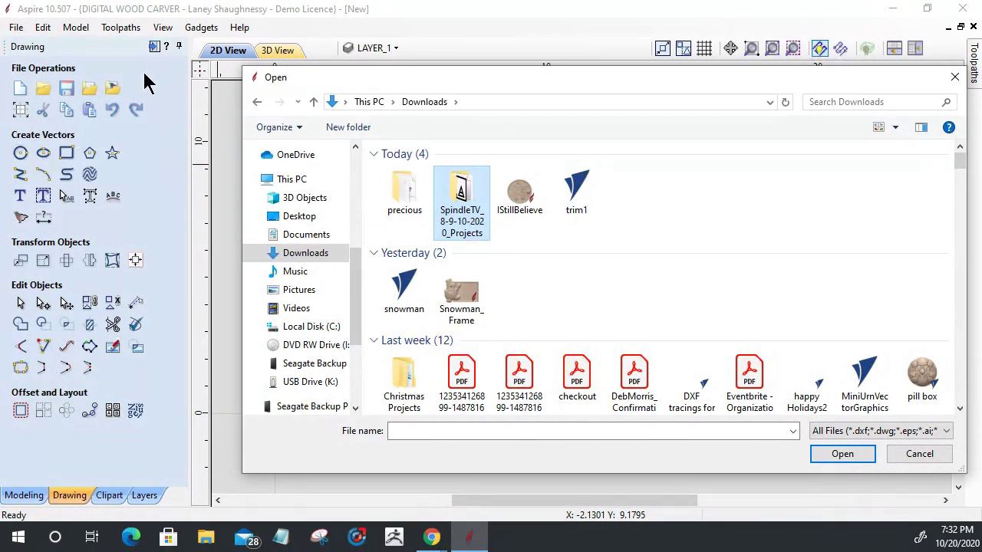
left_click(915, 461)
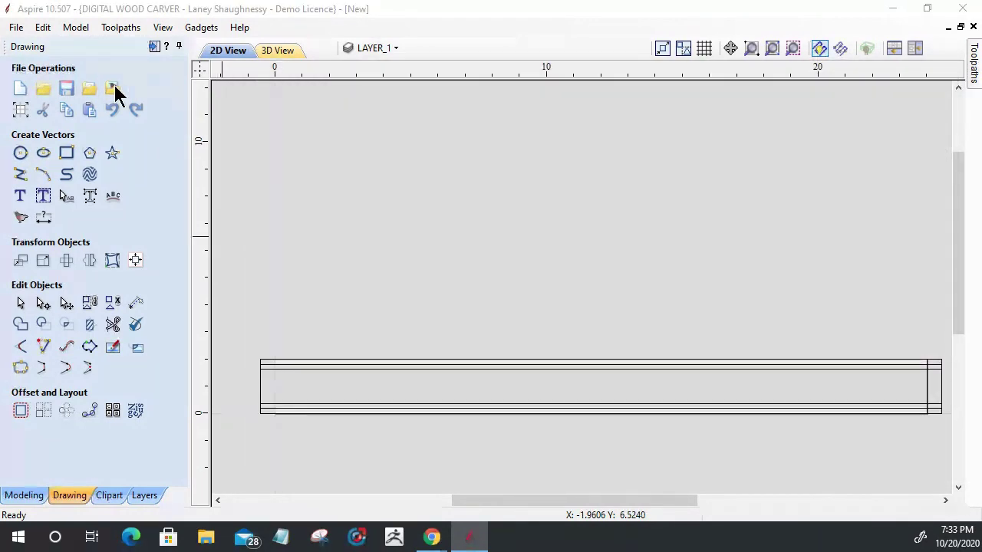
Import the bitmap floral-calligraphy-element-flourish-border-vector-24391996 from the Downloads folder onto the board.
left_click(114, 91)
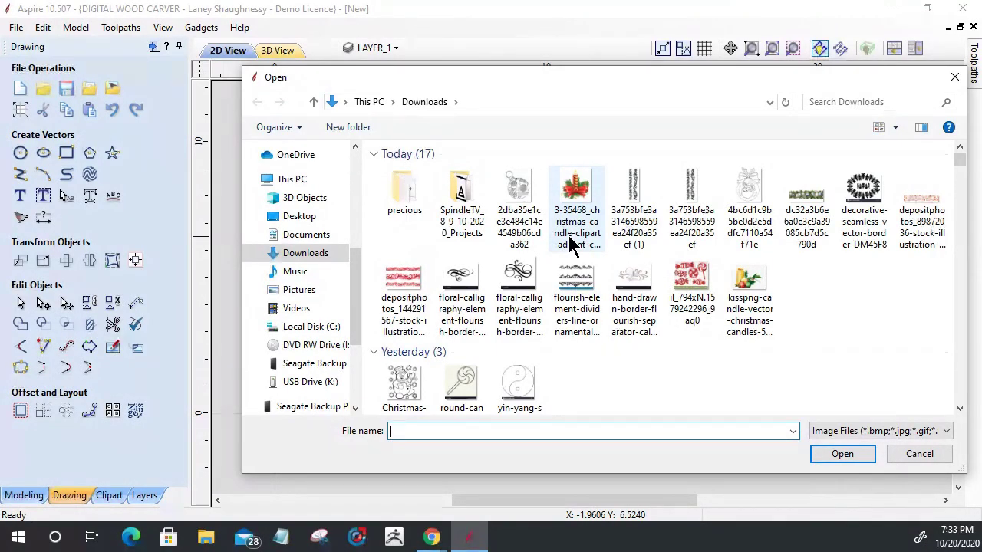
left_click(513, 278)
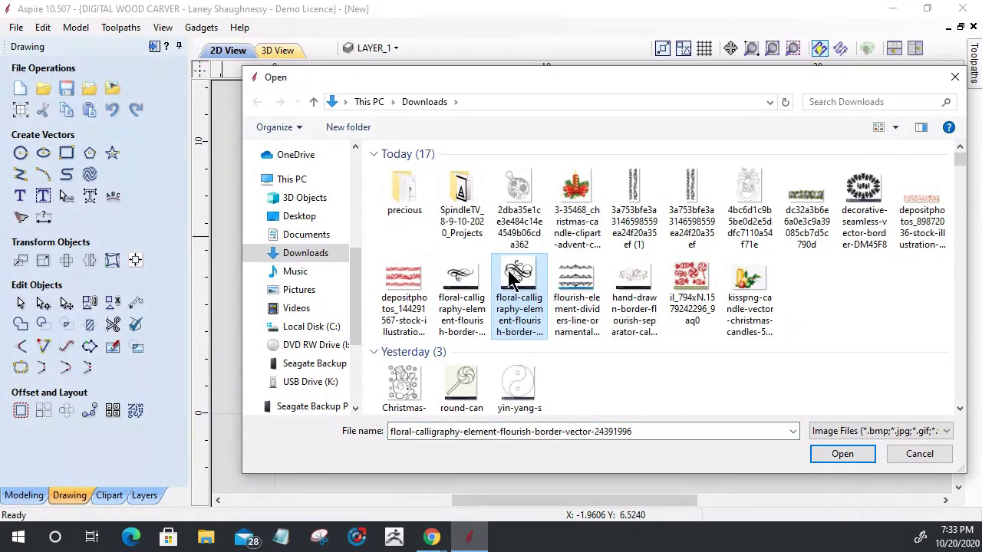
double_click(513, 277)
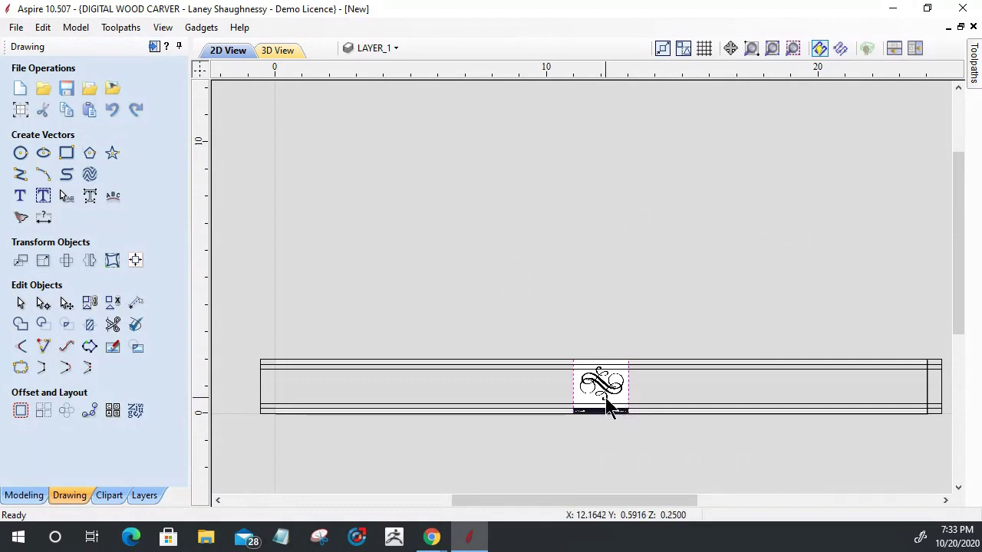
scroll(601, 406, "up", 4)
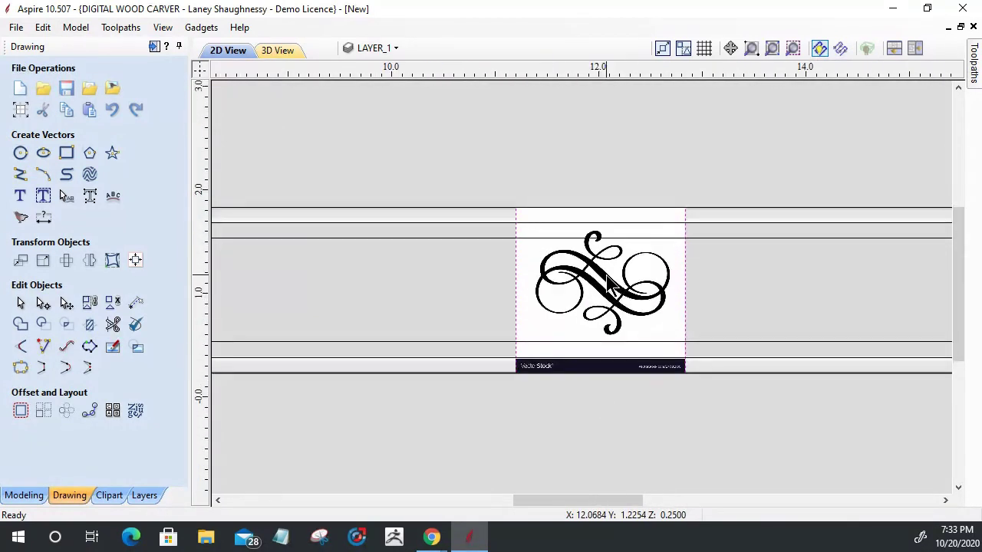
scroll(608, 283, "up", 2)
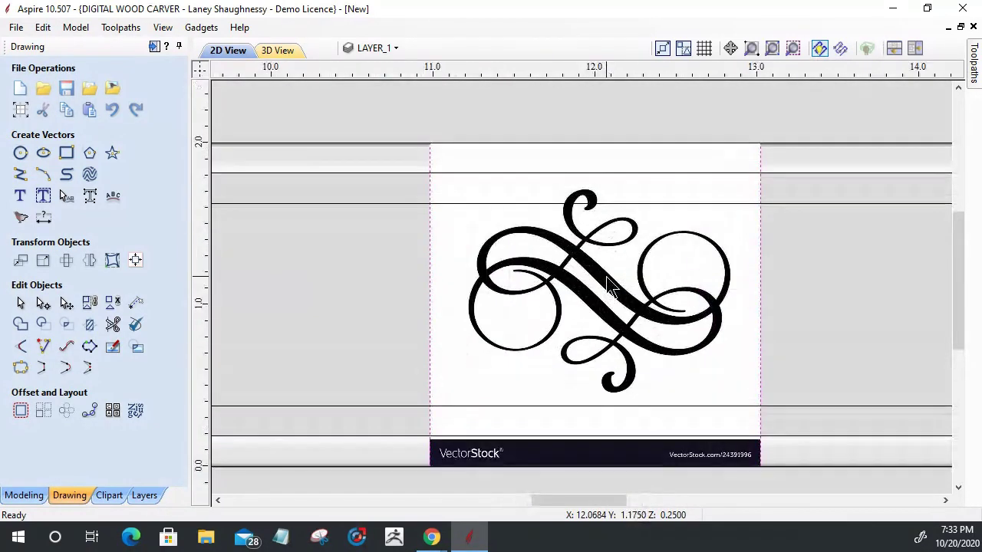
Set up a black/white bitmap trace limited to the flourish above the VectorStock strip, with 0% bitmap fading and a 0.85 threshold.
left_click(19, 219)
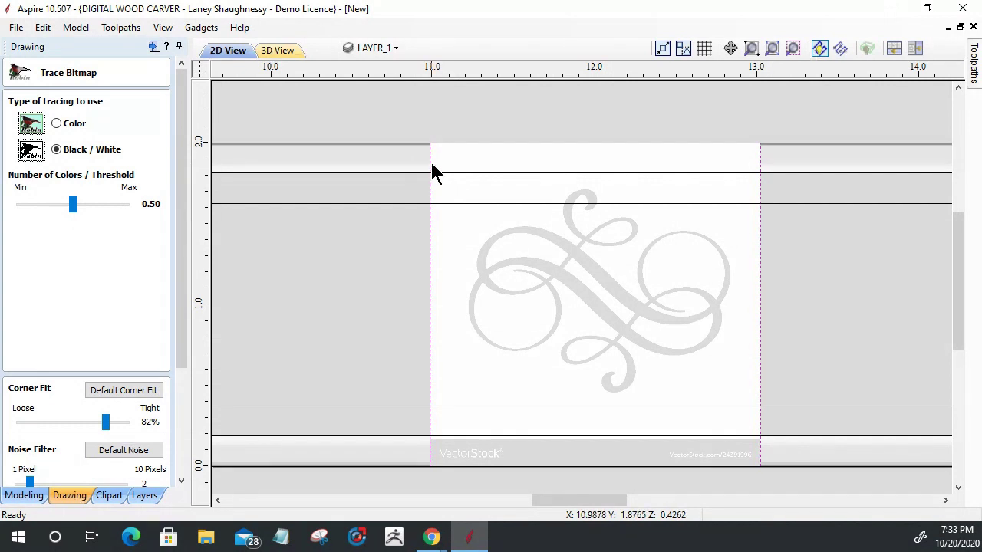
mouse_move(430, 162)
left_mouse_down()
mouse_move(663, 228)
mouse_move(756, 407)
left_mouse_up()
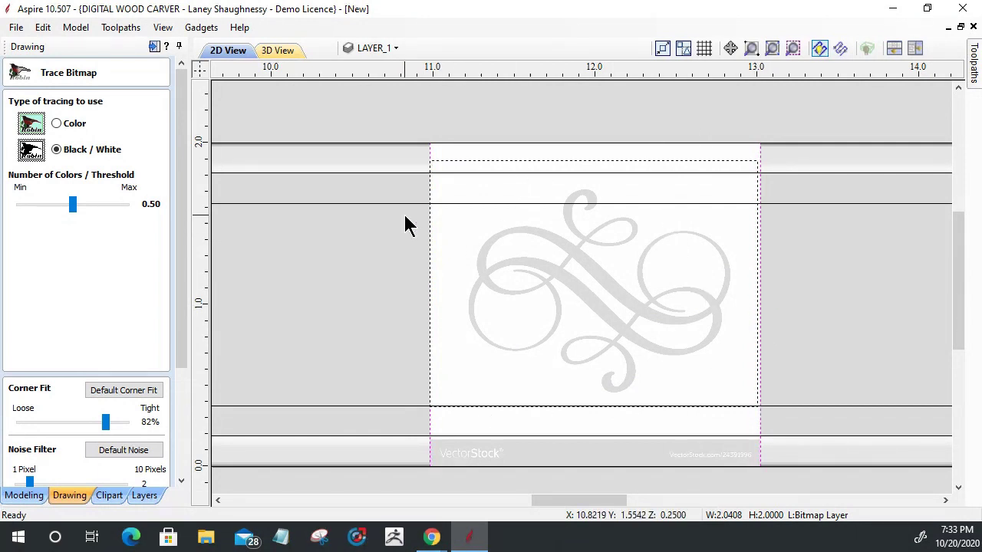
left_click_drag(184, 361, 184, 472)
left_click_drag(73, 395, 7, 374)
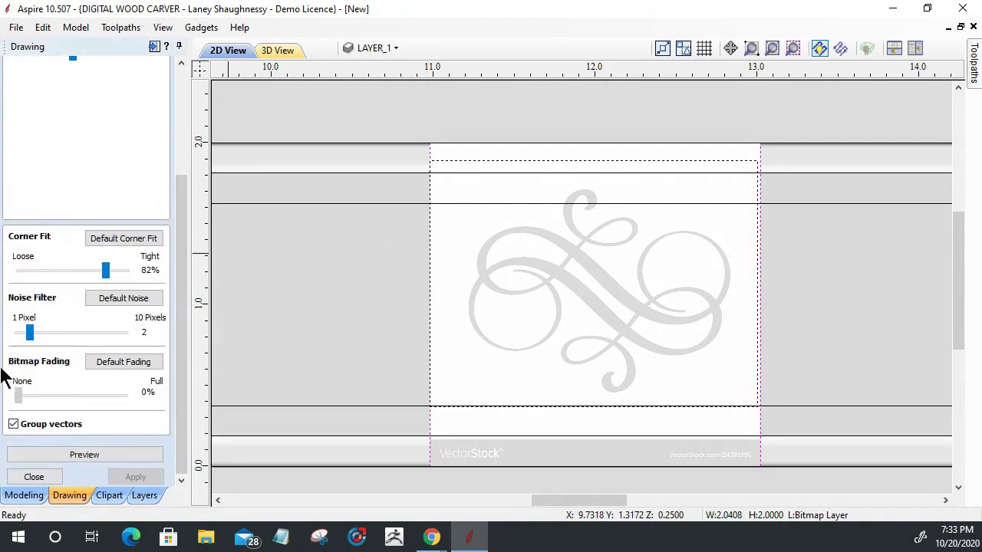
left_click_drag(183, 359, 183, 228)
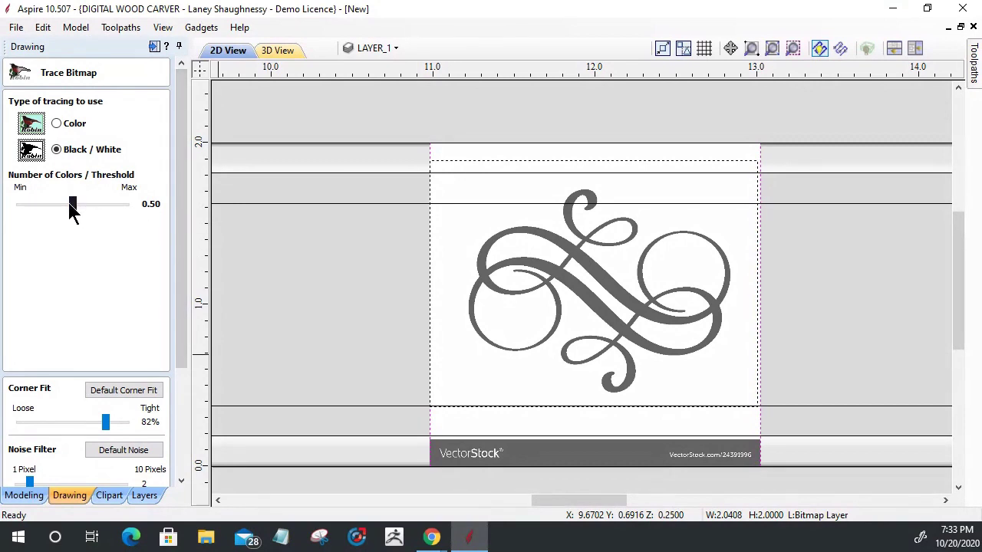
left_click_drag(73, 206, 111, 207)
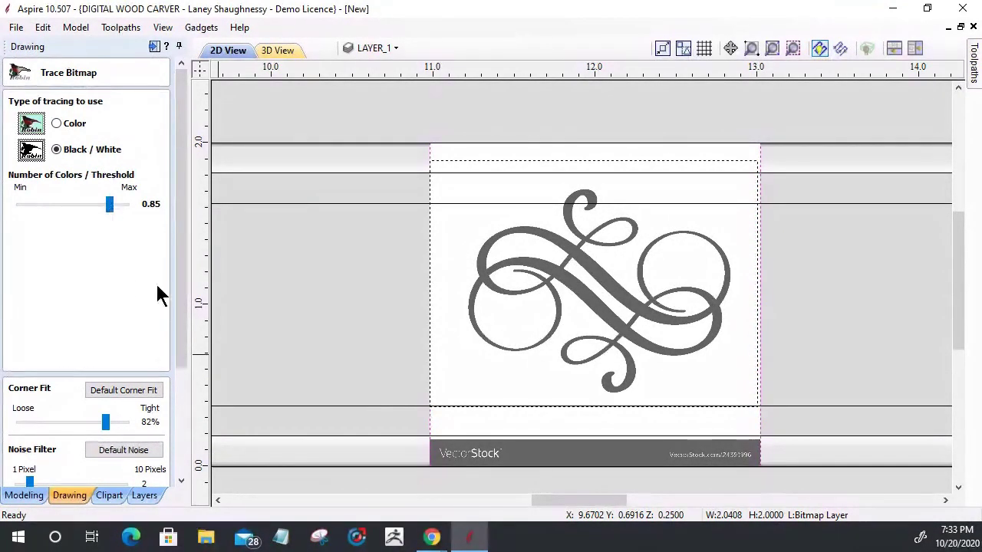
Preview and apply the flourish trace with grouped vectors, and delete the source bitmap.
left_click_drag(182, 285, 173, 416)
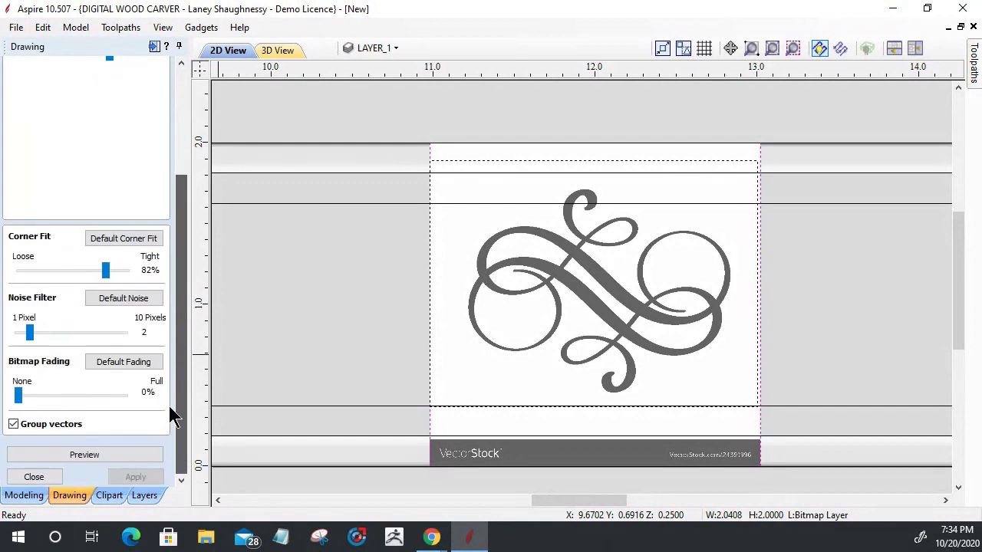
left_click(102, 447)
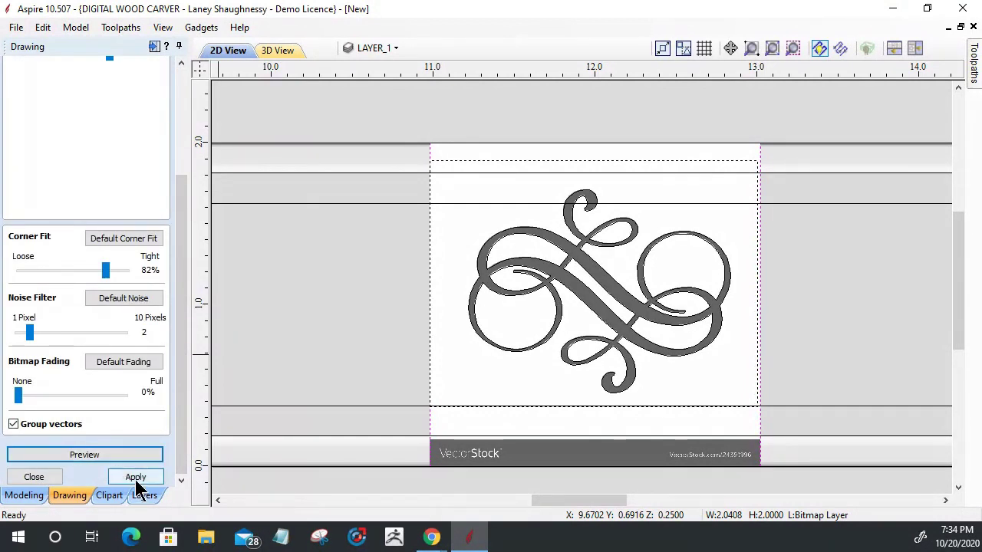
left_click(136, 478)
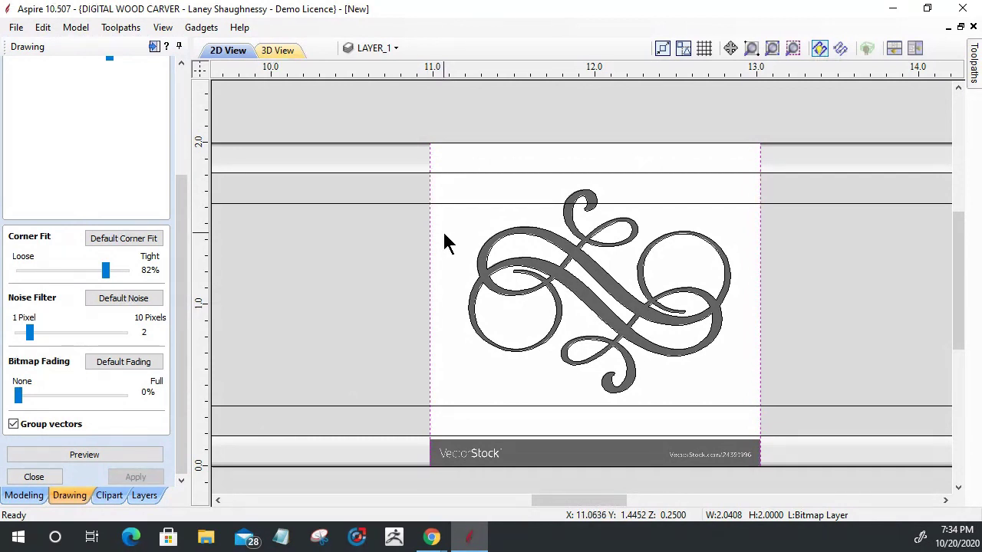
key("Delete")
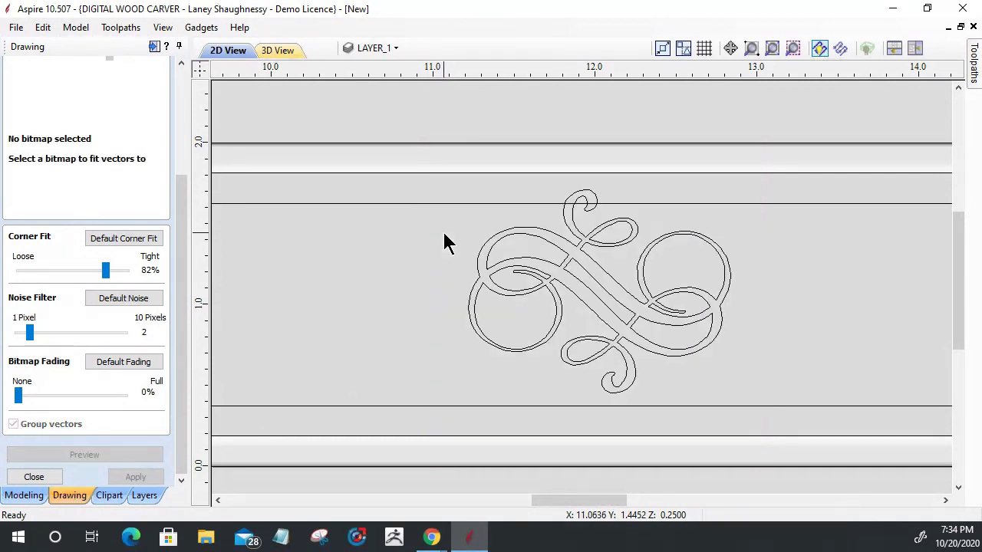
Close the bitmap tracing tool and move the traced flourish off the board into the empty space above it.
left_click(548, 266)
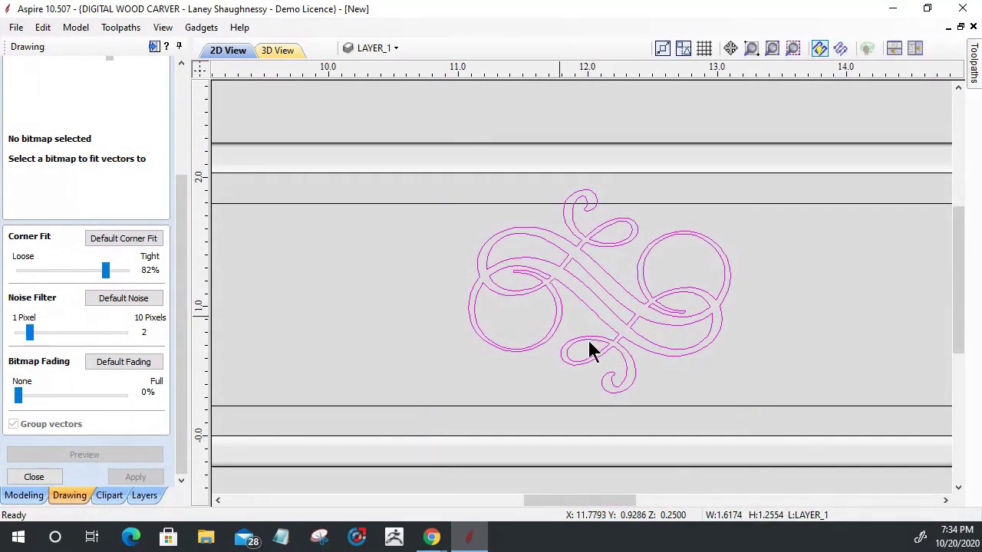
scroll(588, 341, "down", 3)
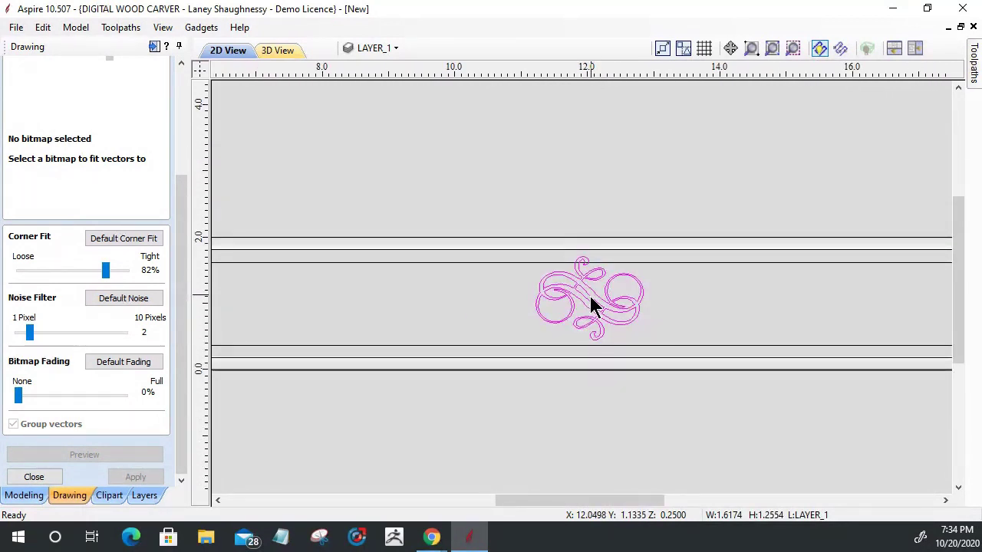
left_click(34, 477)
left_click(593, 304)
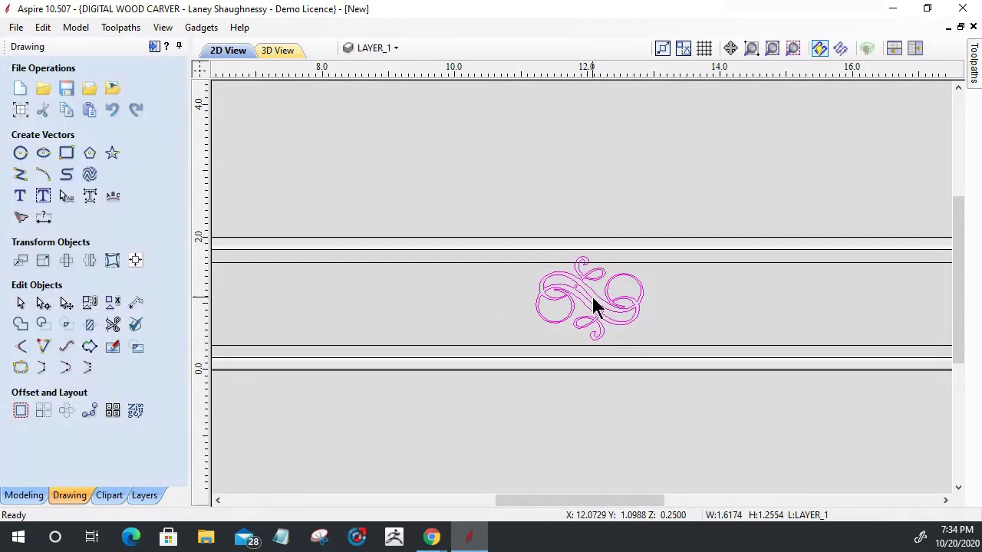
left_click_drag(592, 292, 593, 147)
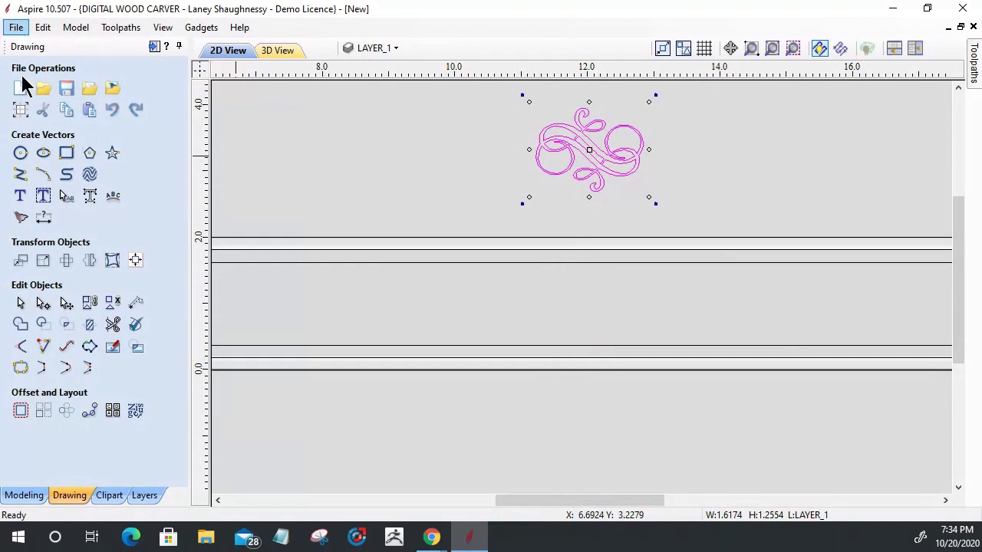
Import the bitmap depositphotos_144291567-stock-illustration-floral-pattern-border-design-element from the Downloads folder.
left_click(113, 91)
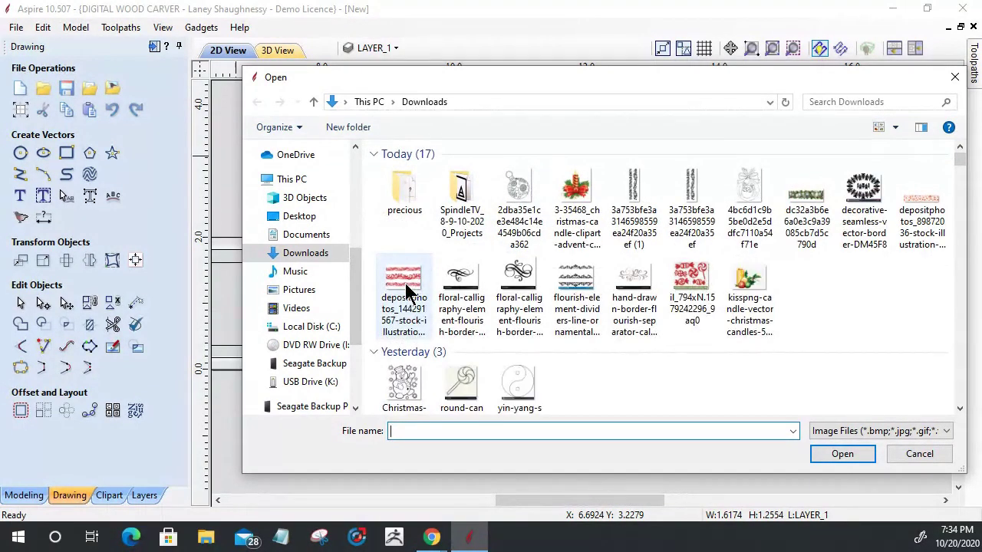
left_click(407, 291)
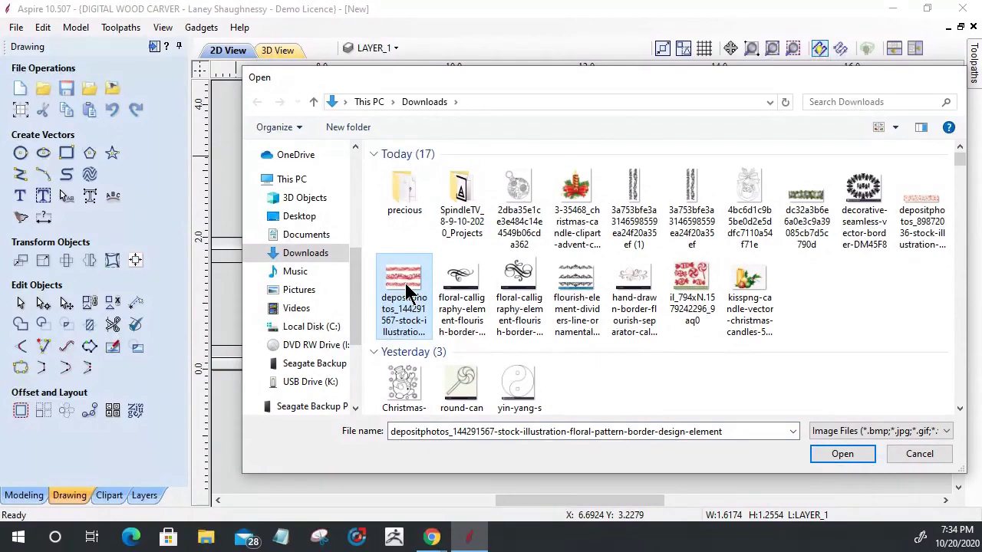
double_click(406, 294)
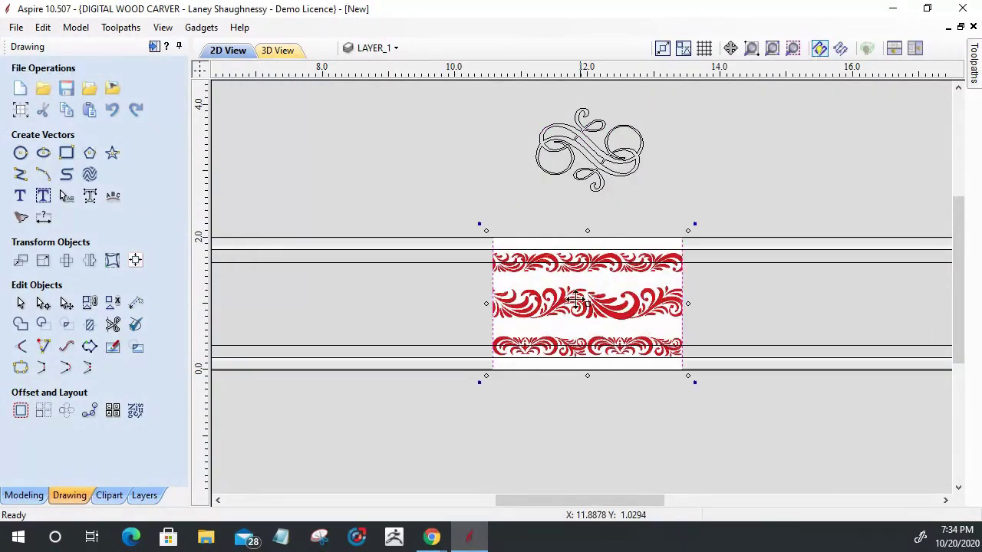
scroll(574, 299, "up", 4)
scroll(574, 299, "down", 1)
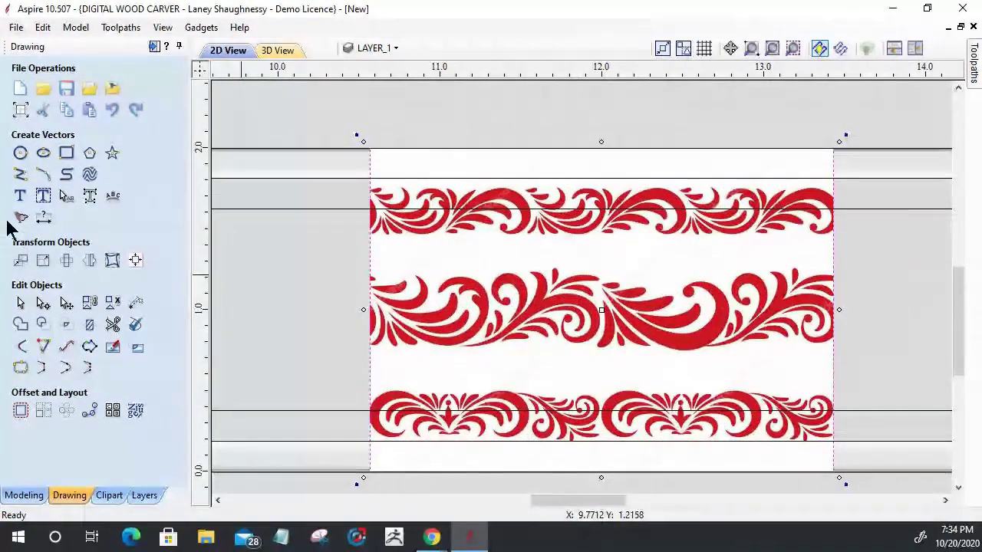
Set up a black/white trace of the floral border bitmap with 0% bitmap fading and a threshold of about 0.76.
left_click(21, 221)
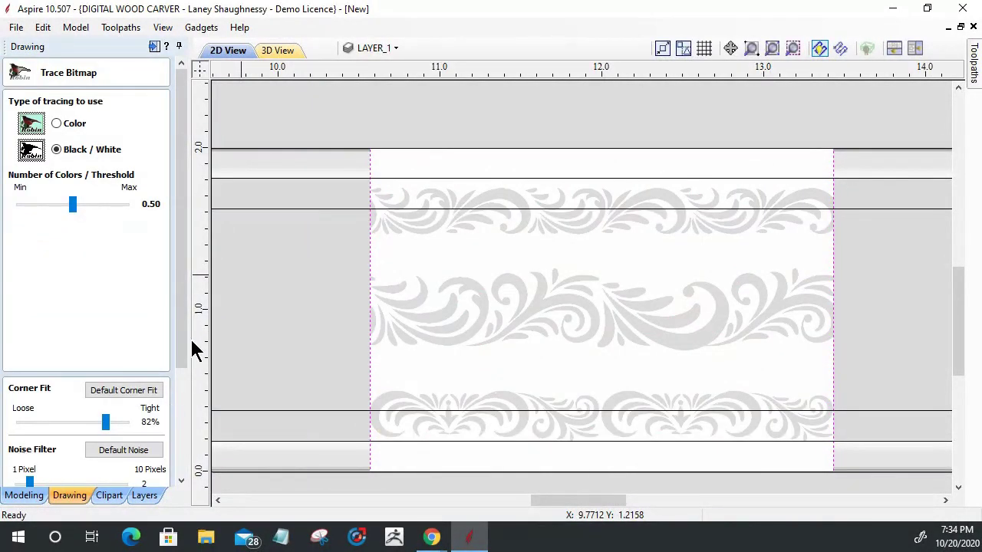
left_click_drag(180, 346, 175, 471)
left_click_drag(74, 395, 3, 398)
left_click_drag(182, 314, 189, 206)
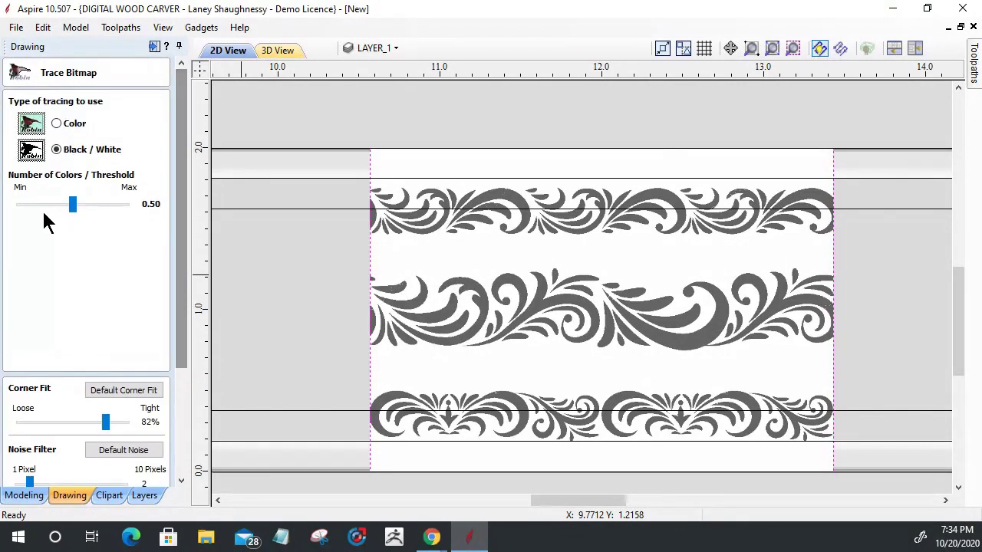
mouse_move(79, 205)
left_mouse_down()
mouse_move(121, 215)
mouse_move(111, 215)
left_mouse_up()
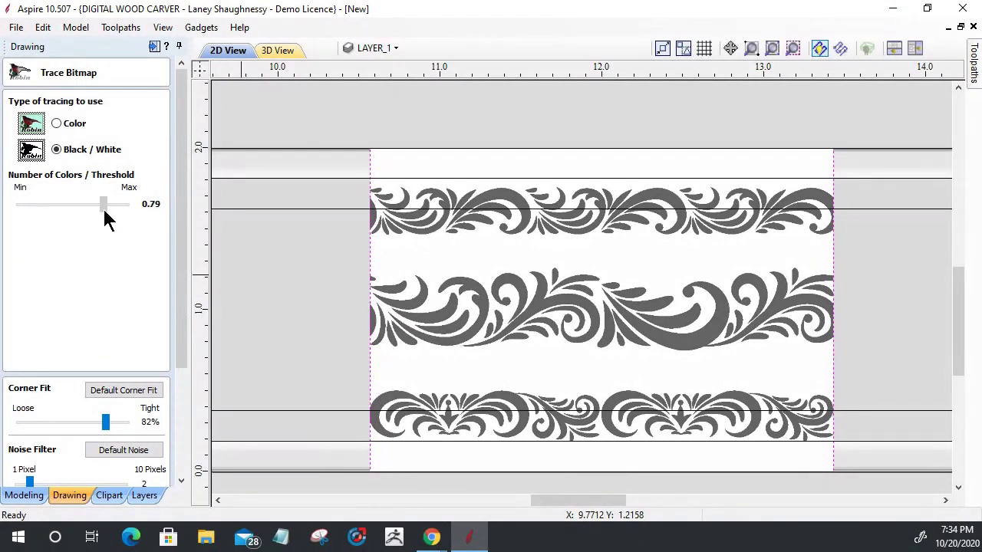
left_click_drag(105, 217, 106, 217)
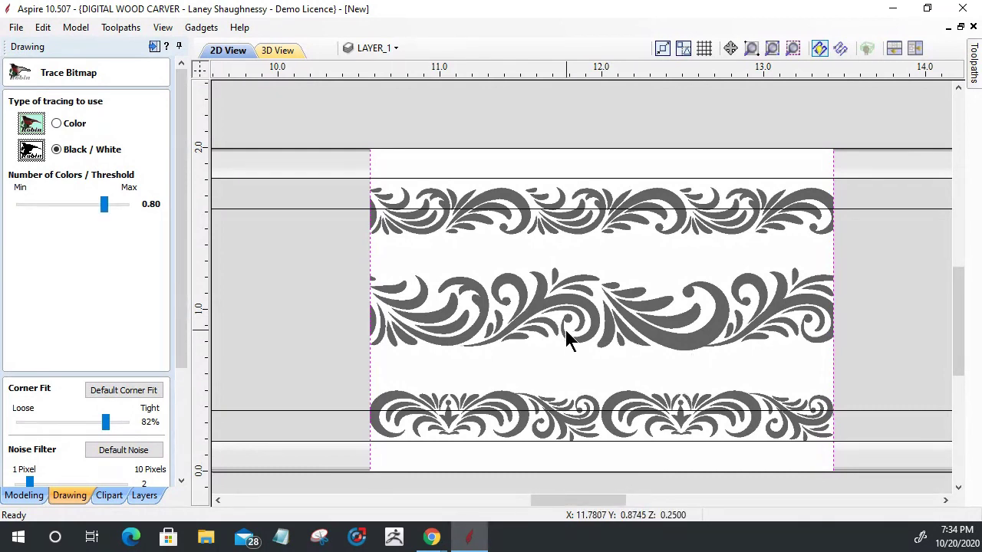
scroll(460, 233, "up", 4)
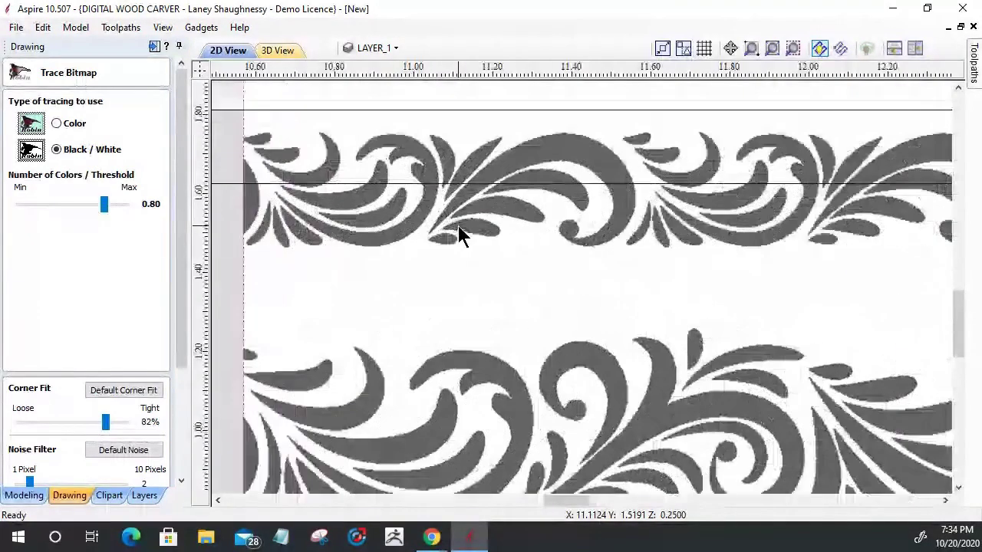
left_click_drag(96, 209, 103, 205)
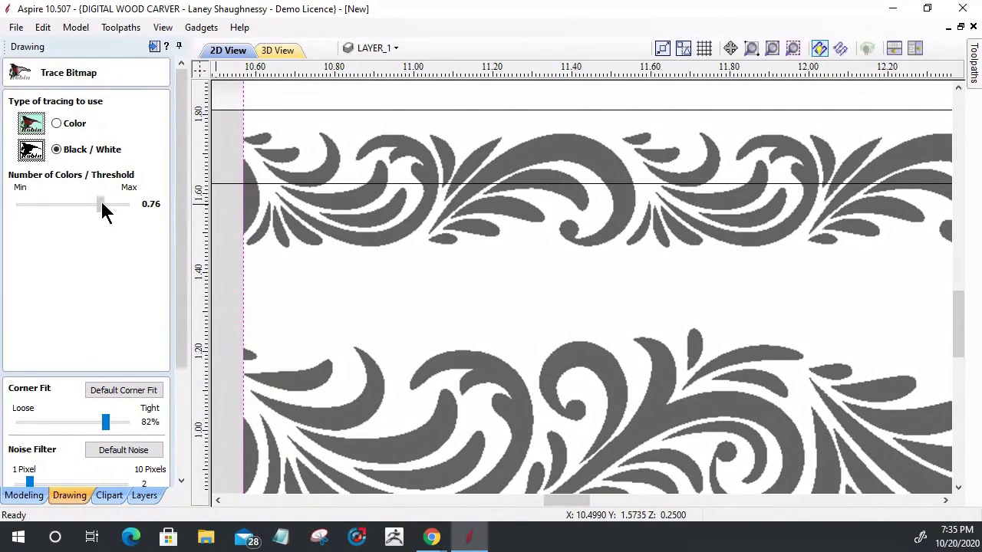
Preview and apply the floral border trace, close the tracing tool and remove the source bitmap.
left_click_drag(182, 248, 192, 405)
left_click(76, 450)
left_click(126, 477)
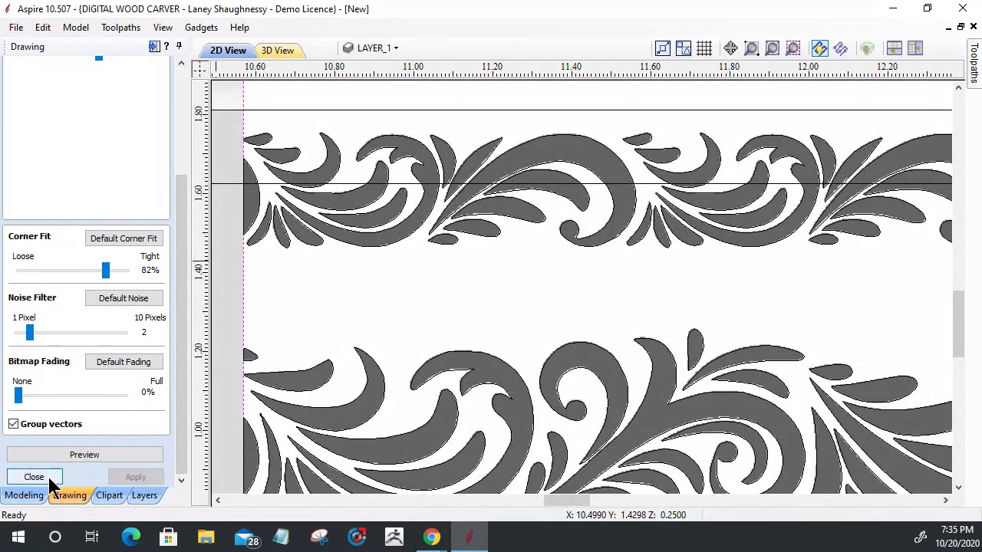
left_click(34, 478)
scroll(501, 391, "down", 5)
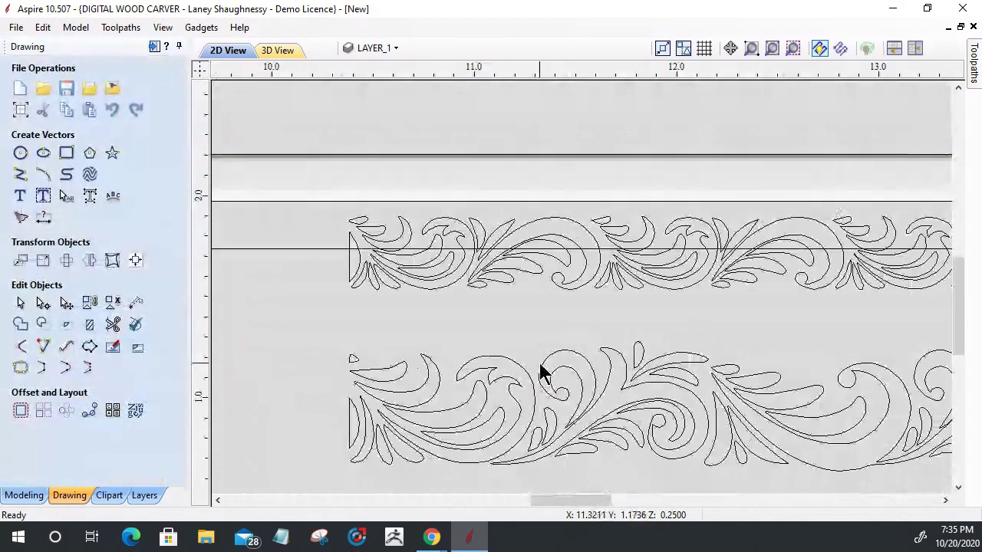
scroll(529, 376, "down", 1)
Move the traced floral borders above the board beside the flourish and ungroup them onto the group's layer.
left_click(518, 350)
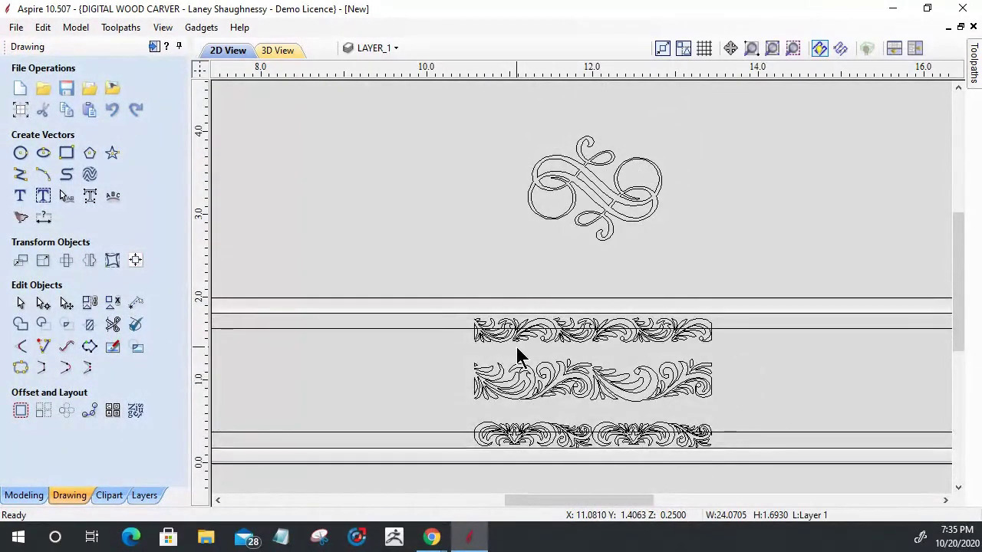
left_click(518, 384)
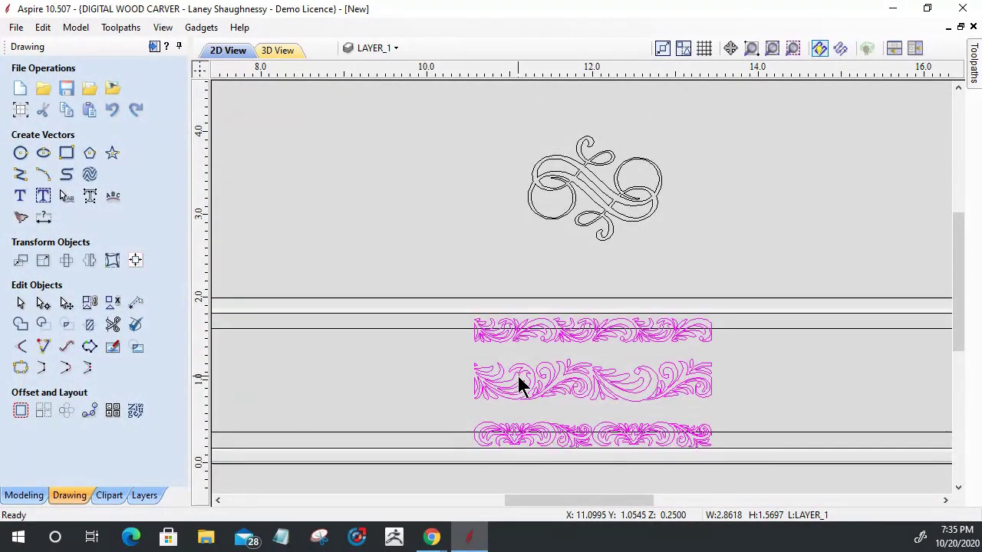
mouse_move(518, 375)
left_mouse_down()
mouse_move(395, 140)
mouse_move(259, 178)
mouse_move(297, 180)
left_mouse_up()
right_click(347, 130)
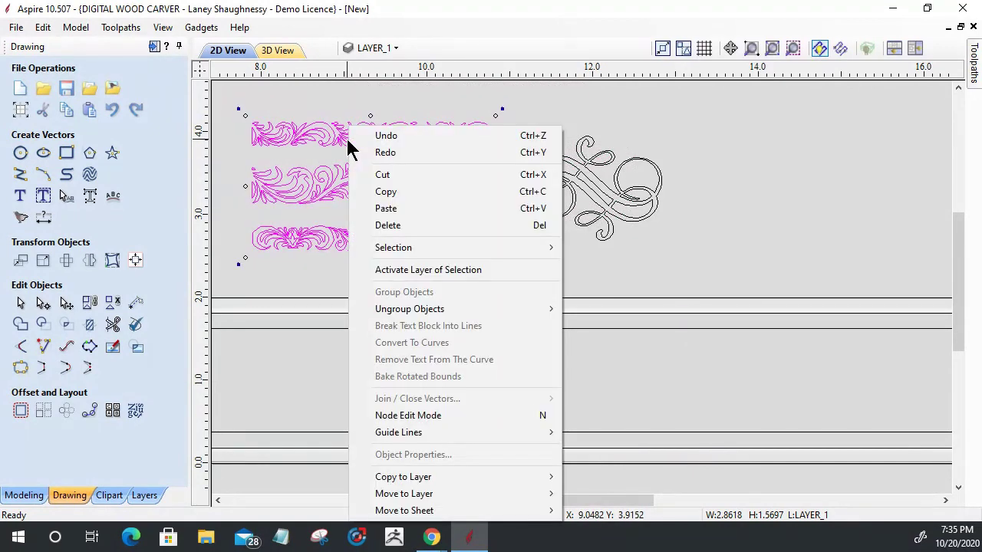
mouse_move(532, 310)
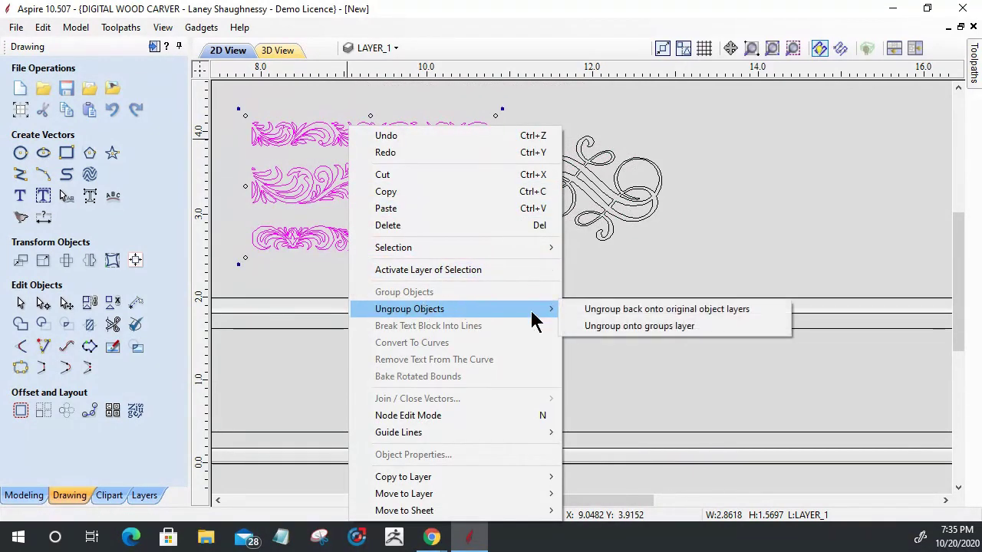
left_click(572, 331)
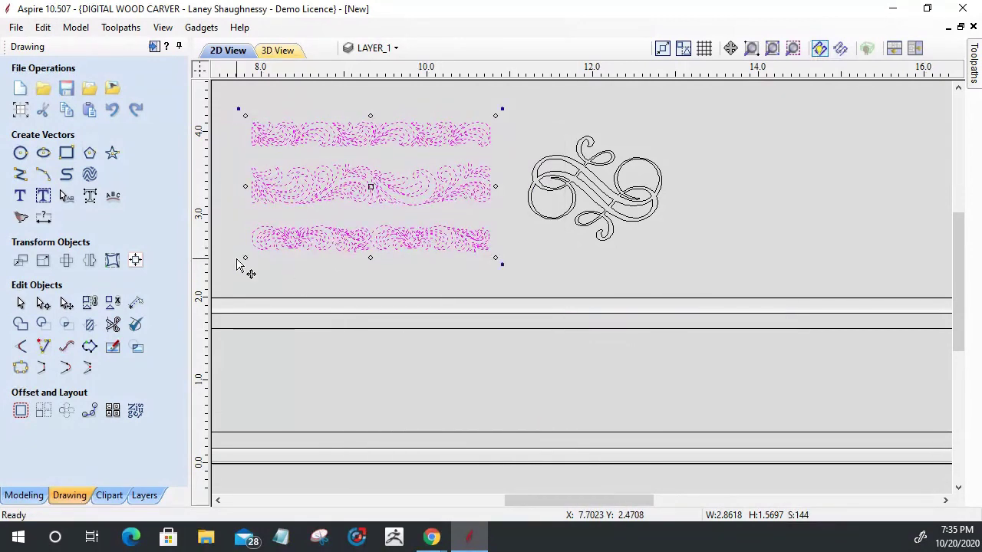
Group each of the three traced floral borders as its own separate object.
left_click(234, 230)
left_click_drag(384, 264, 509, 272)
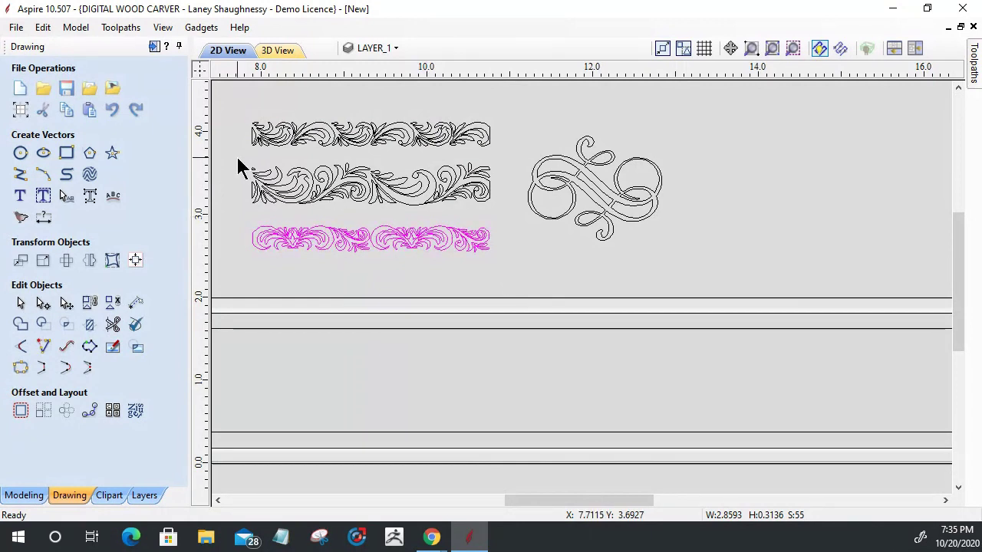
left_click(520, 227)
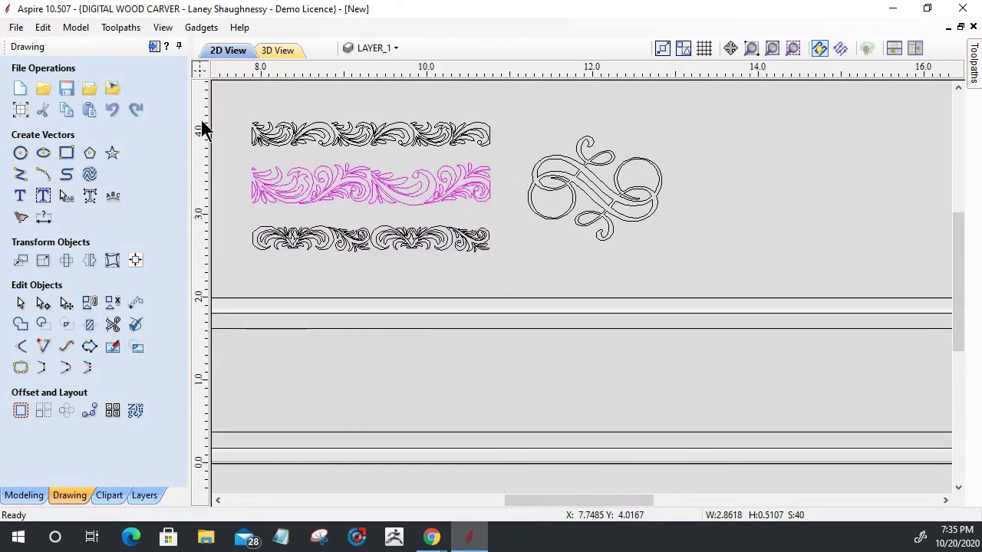
left_click_drag(418, 154, 501, 163)
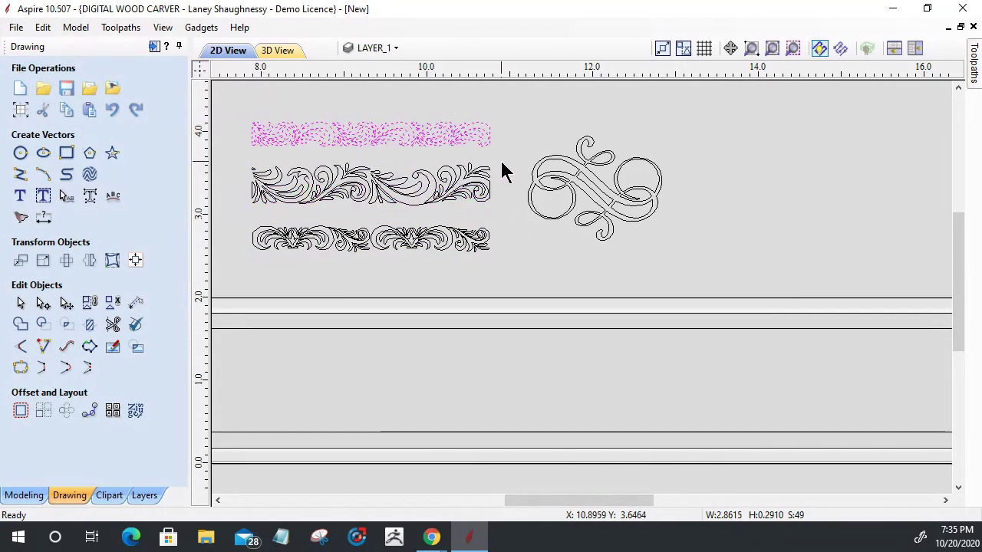
Make Bitmap Layer the active layer and clear the vector selection.
left_click(367, 48)
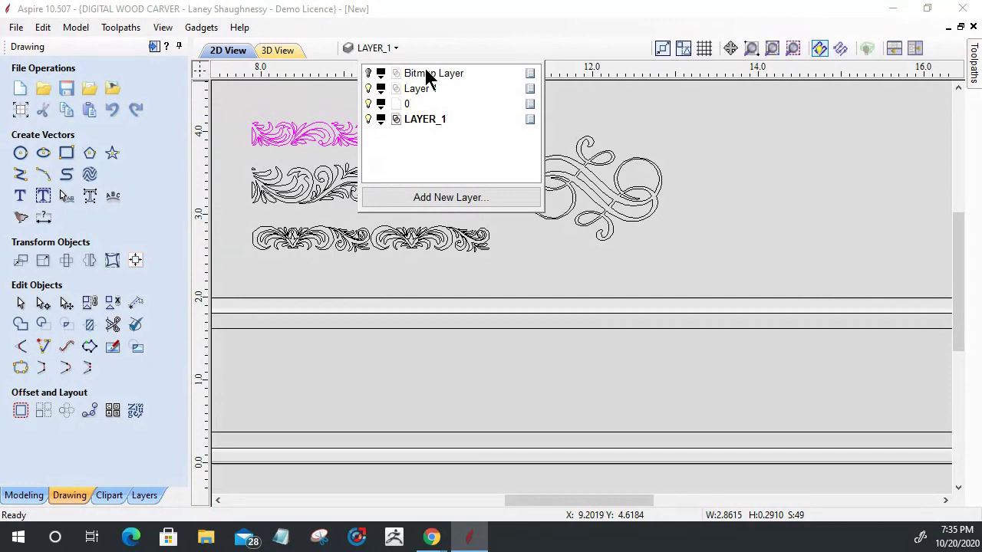
left_click(427, 73)
left_click(521, 259)
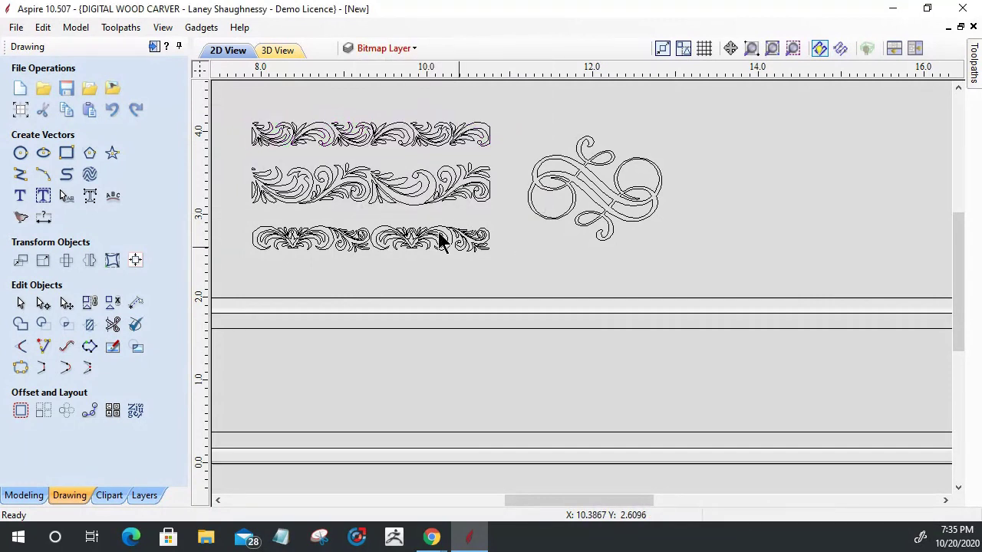
Check the grouping of each floral border and move the uppermost one to just below the flourish.
scroll(438, 241, "up", 1)
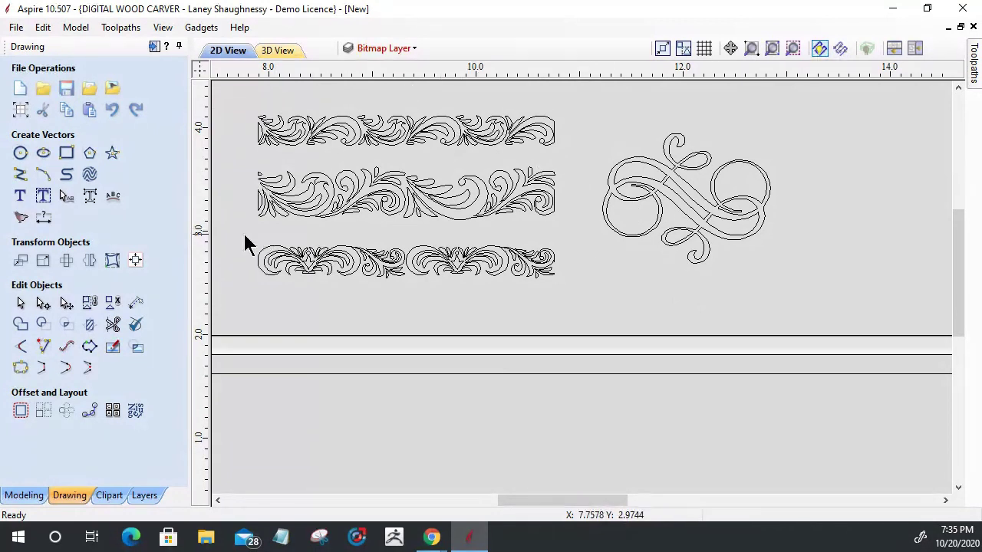
left_click_drag(583, 311, 586, 311)
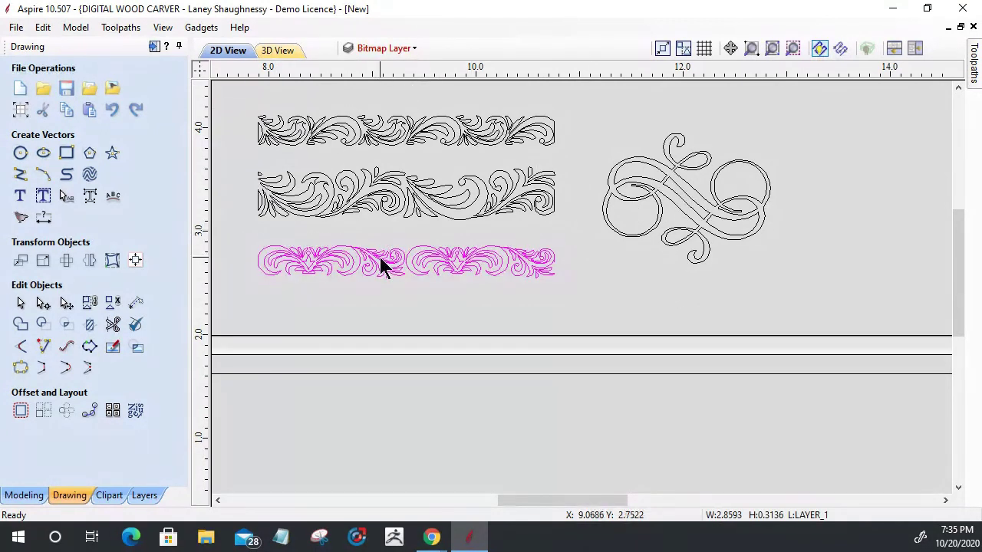
left_click(369, 186)
left_click(381, 138)
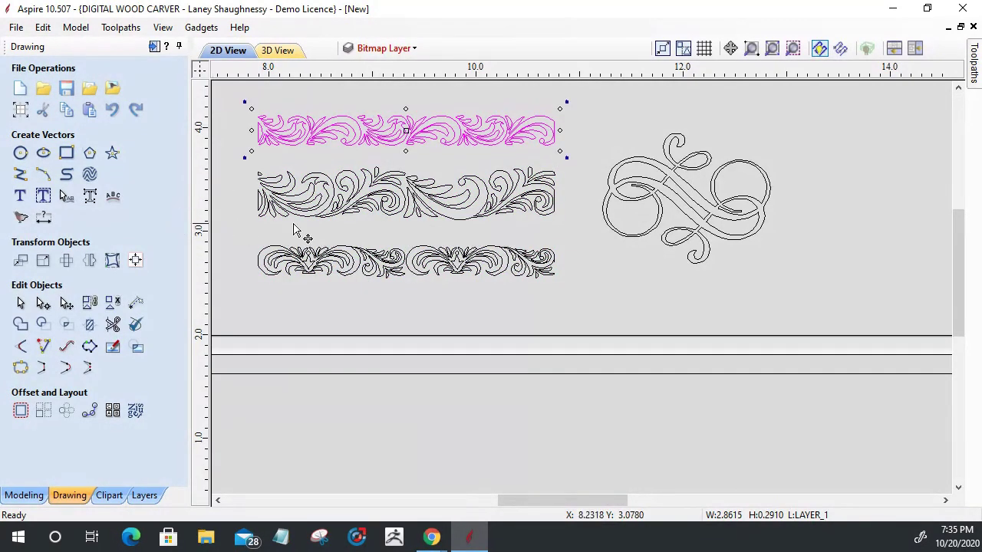
left_click_drag(388, 125, 769, 281)
Examine the cut shapes at both ends of the floral border below the flourish.
scroll(668, 297, "down", 2)
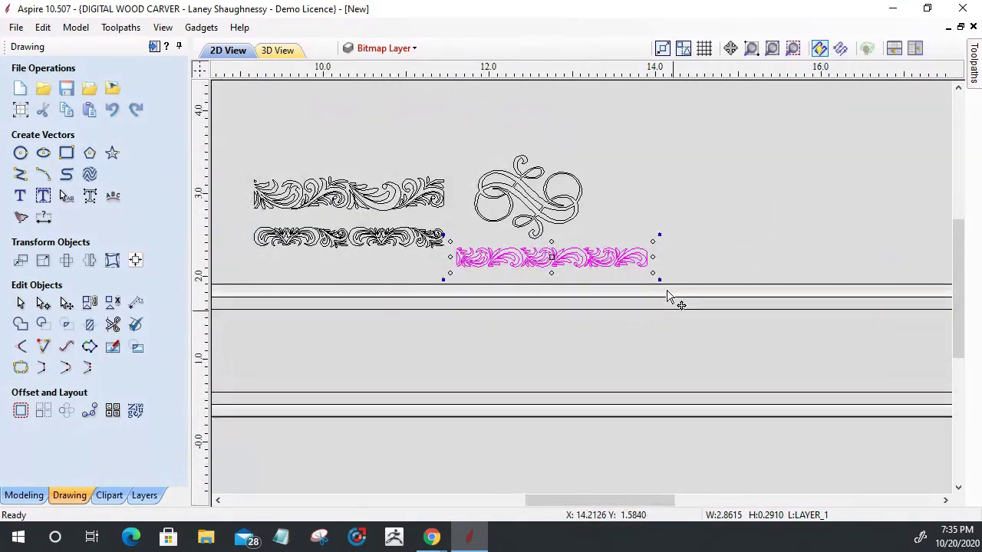
scroll(667, 297, "up", 4)
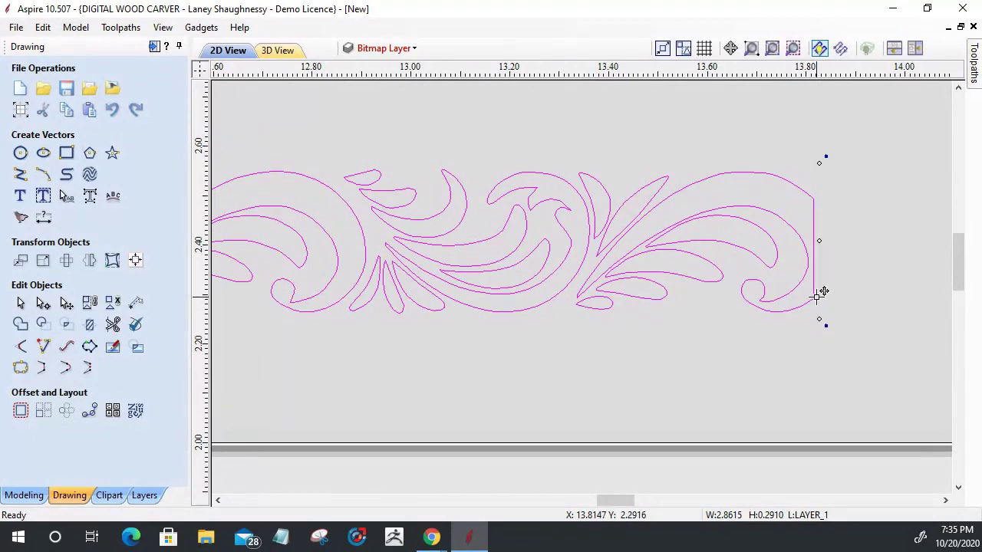
scroll(943, 325, "down", 4)
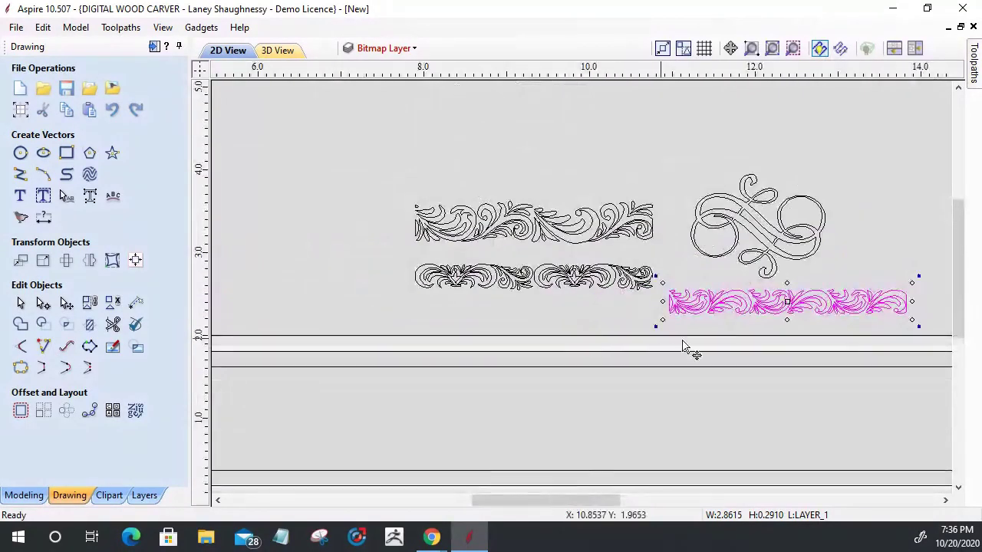
scroll(660, 332, "up", 1)
scroll(658, 332, "up", 3)
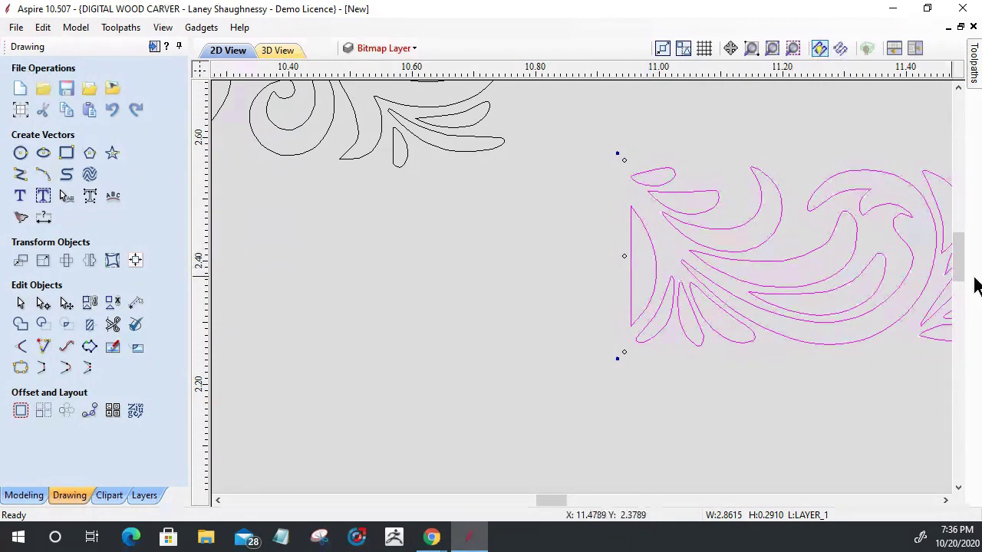
scroll(802, 294, "down", 10)
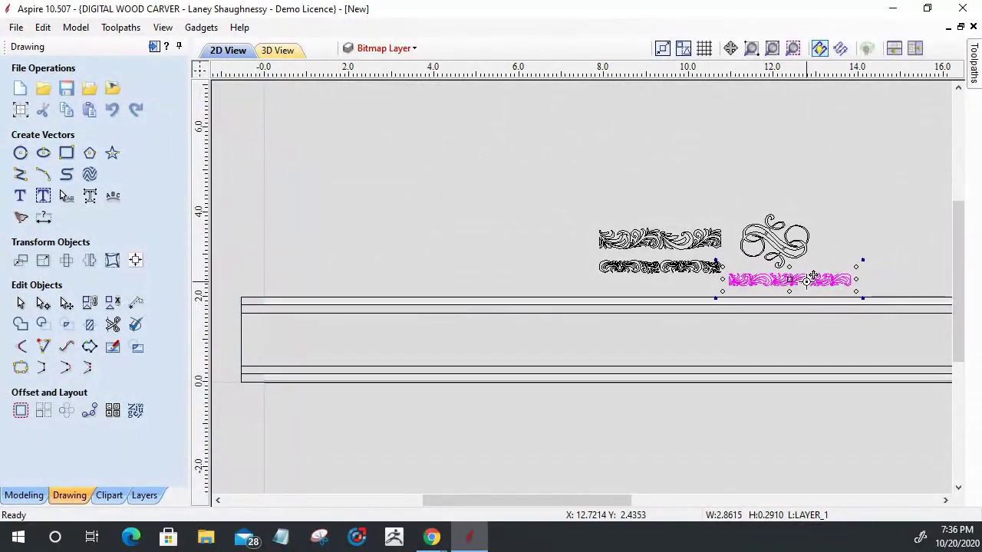
Move the floral border from below the flourish onto the flat middle of the board, near its left end.
left_click_drag(791, 285, 302, 339)
scroll(254, 337, "up", 5)
scroll(500, 310, "down", 3)
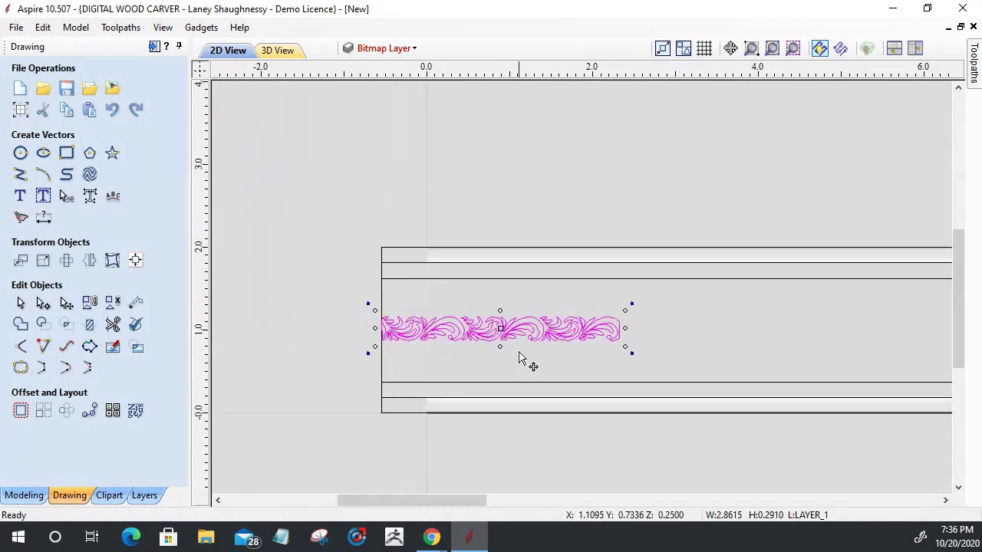
left_click_drag(494, 329, 726, 332)
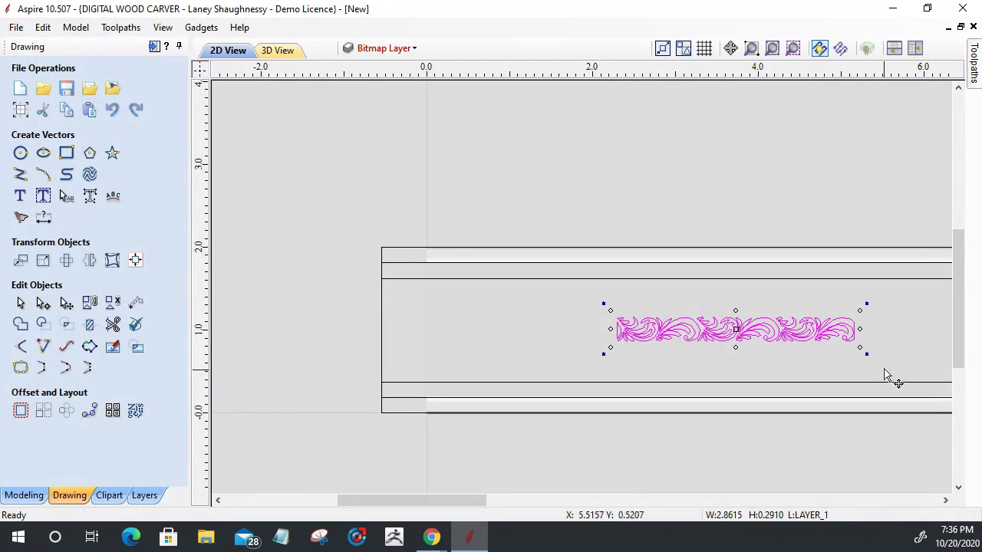
Enlarge the floral border proportionally to about 11.30 by 1.15 inches so it nearly fills the board's flat middle.
left_click_drag(860, 347, 870, 365)
scroll(569, 307, "down", 3)
scroll(820, 334, "down", 2)
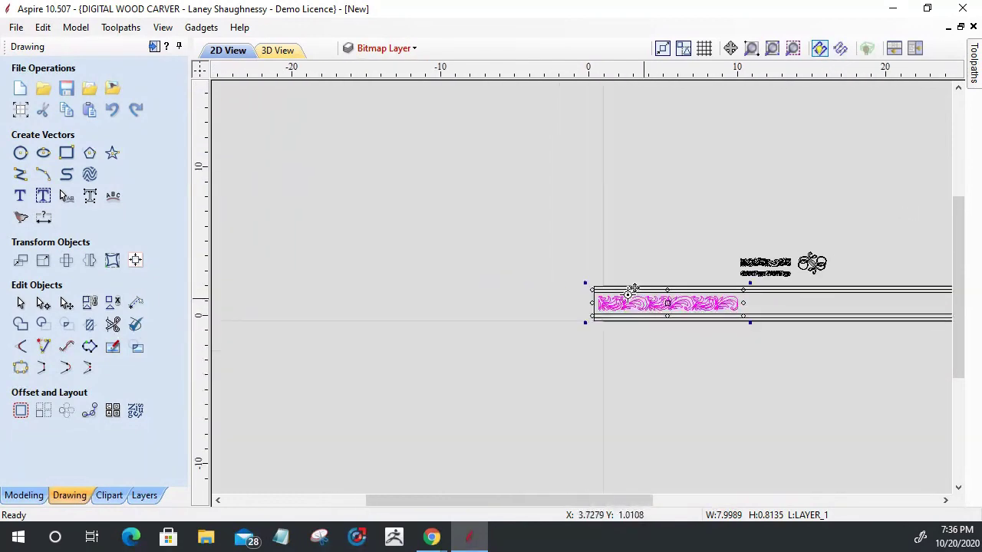
scroll(741, 322, "up", 5)
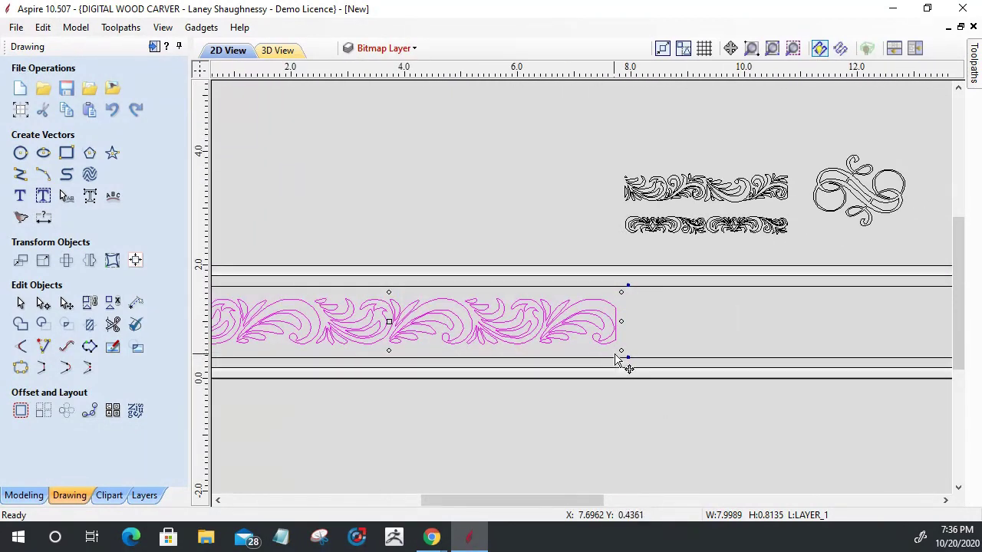
left_click_drag(621, 350, 623, 347)
scroll(463, 298, "up", 1)
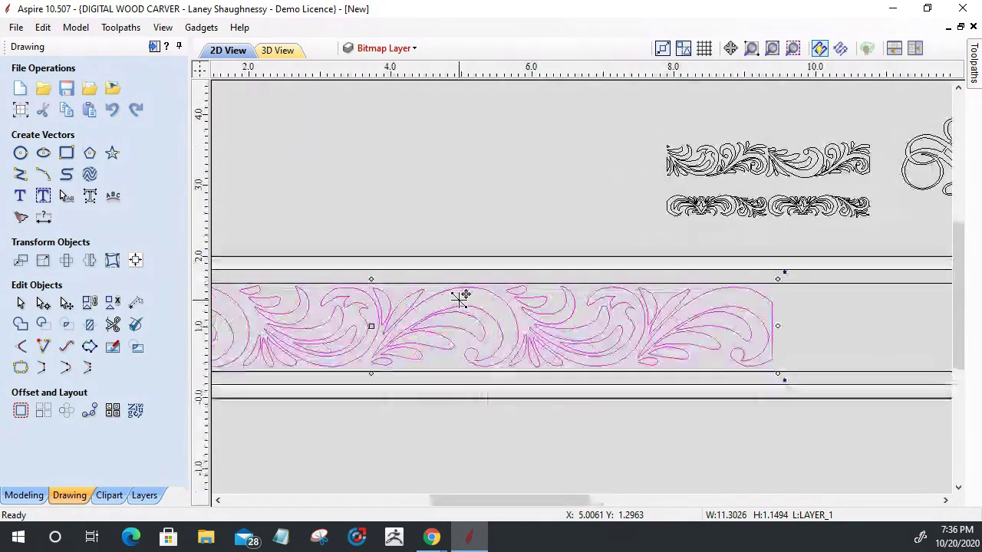
scroll(474, 308, "down", 3)
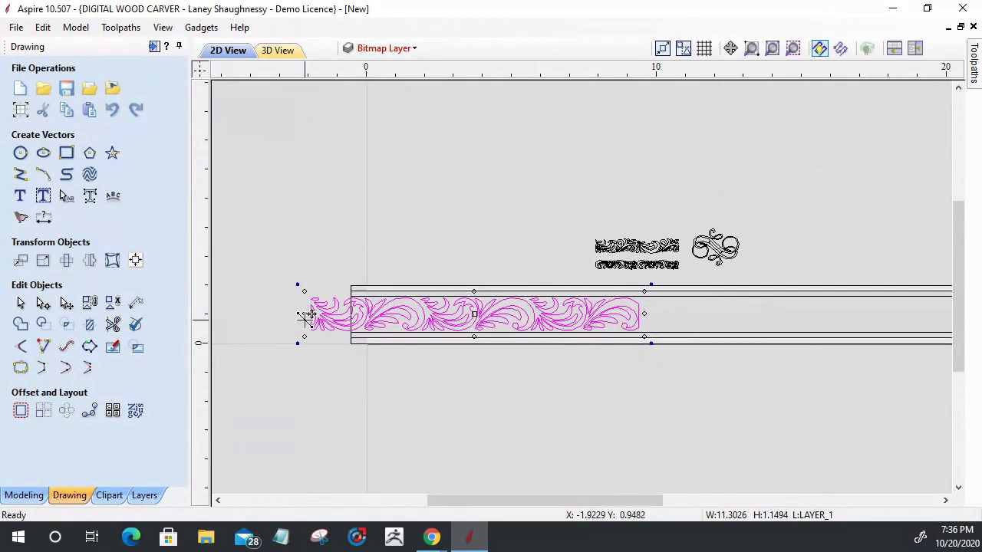
Center the enlarged floral border in the material both horizontally and vertically, and check its clearance to the raised edge.
left_click(133, 261)
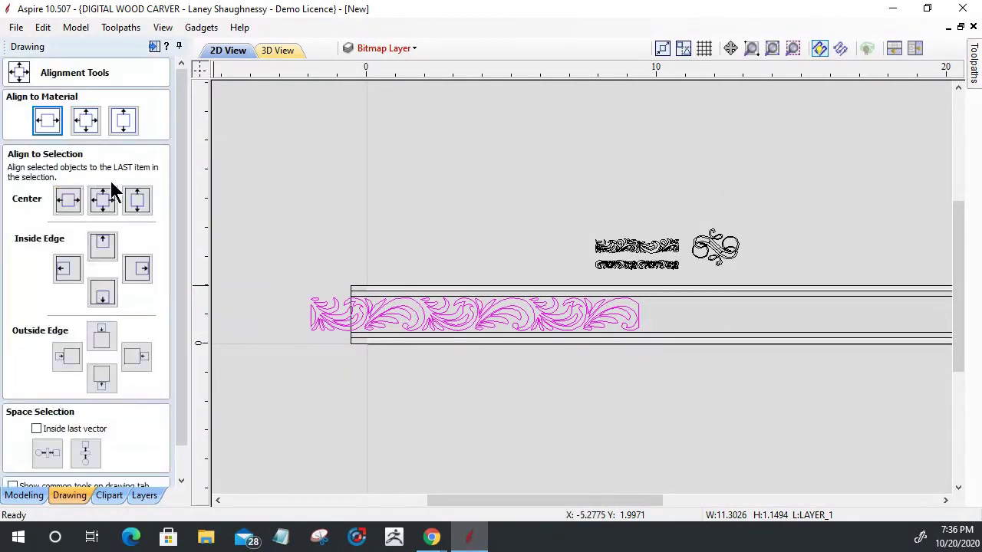
left_click(86, 121)
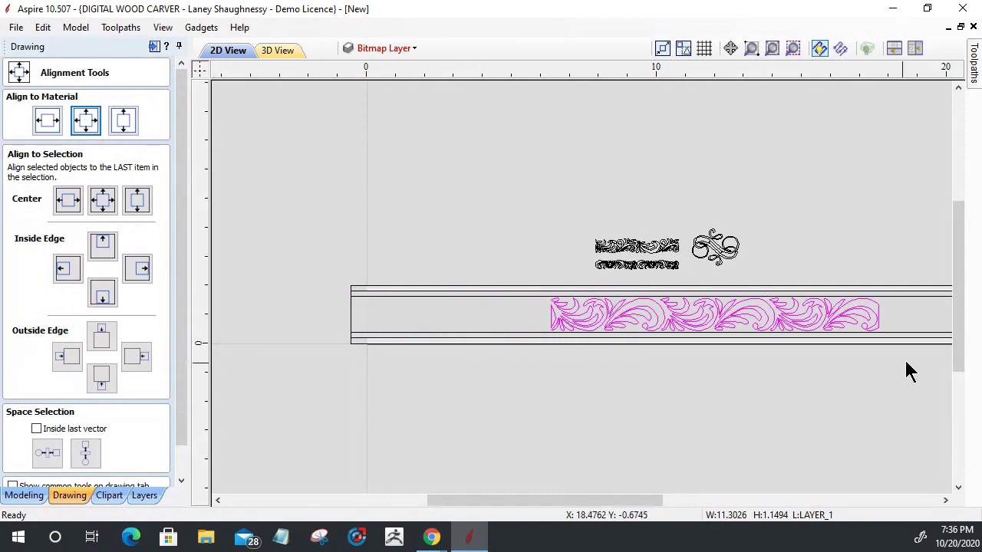
scroll(602, 305, "up", 5)
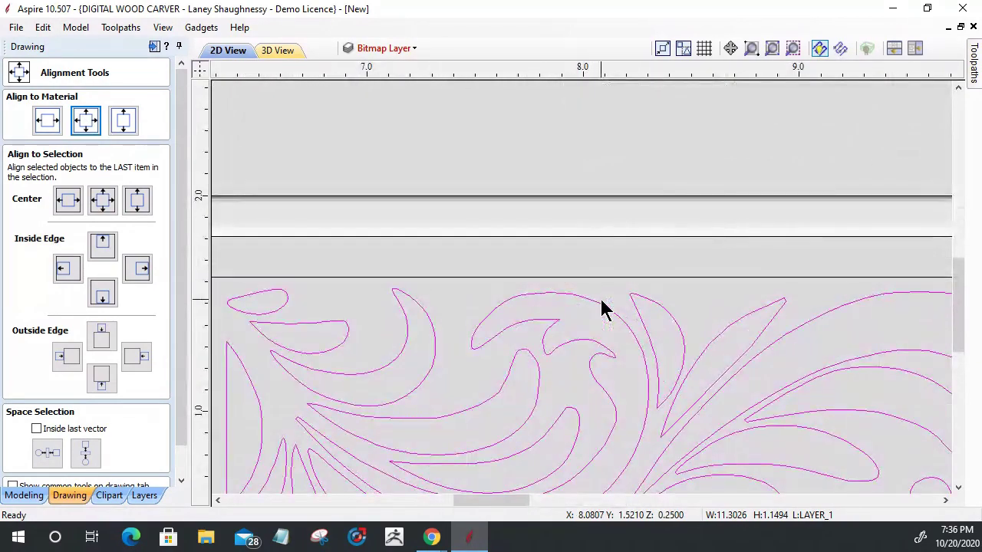
scroll(602, 305, "down", 3)
scroll(481, 300, "up", 3)
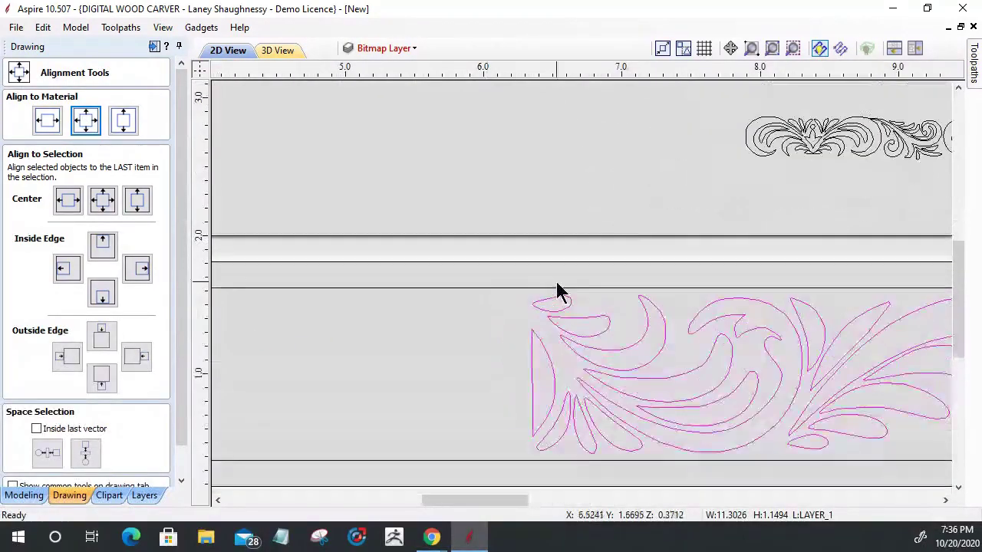
Shrink the floral border slightly to about 10.89 by 1.11 inches for more clearance from the raised edges.
left_click(532, 290)
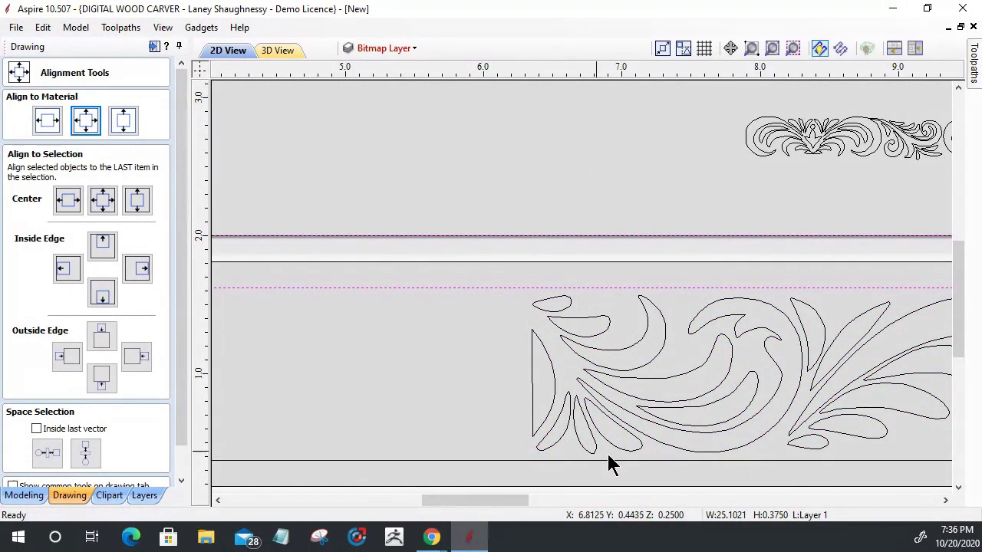
scroll(478, 318, "down", 3)
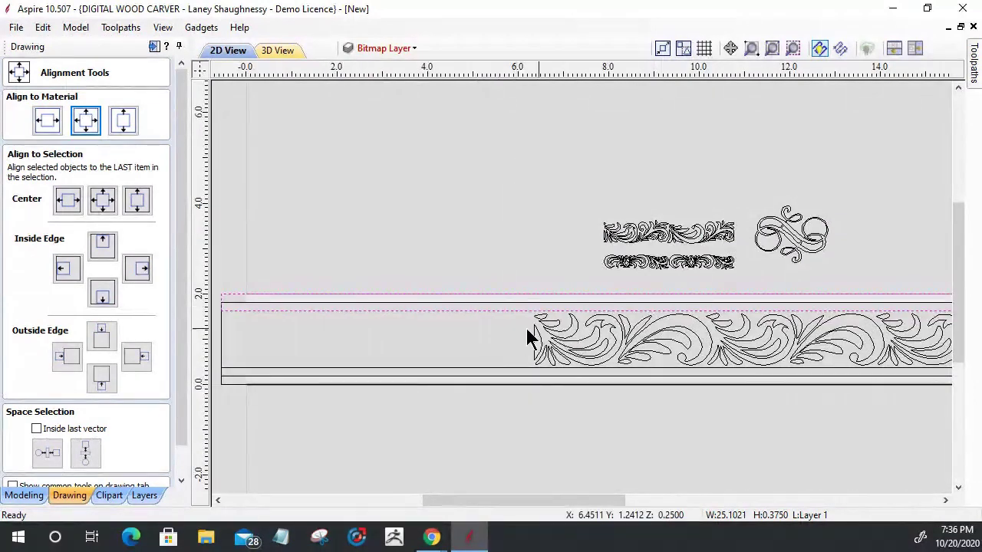
scroll(537, 342, "down", 2)
left_click(576, 321)
scroll(576, 323, "up", 4)
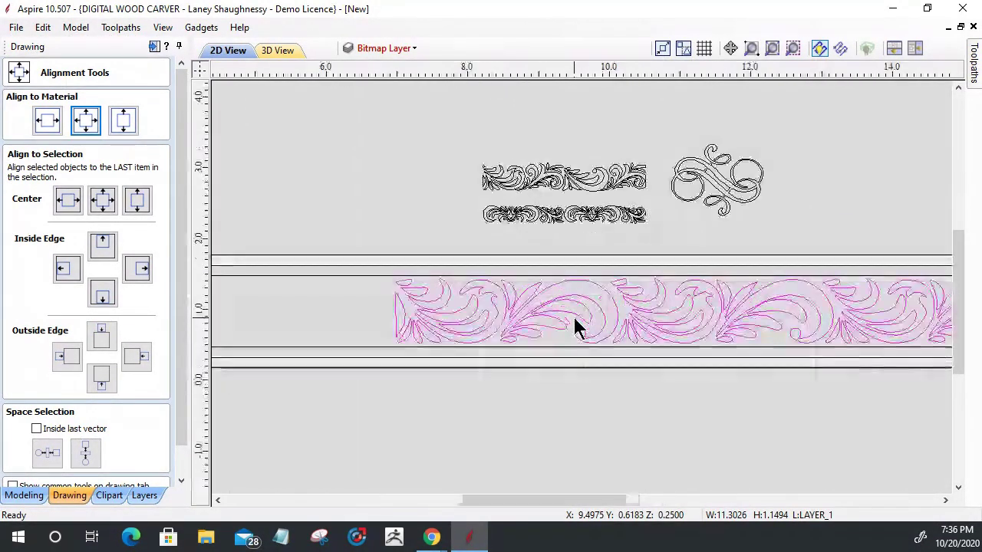
left_click(292, 262)
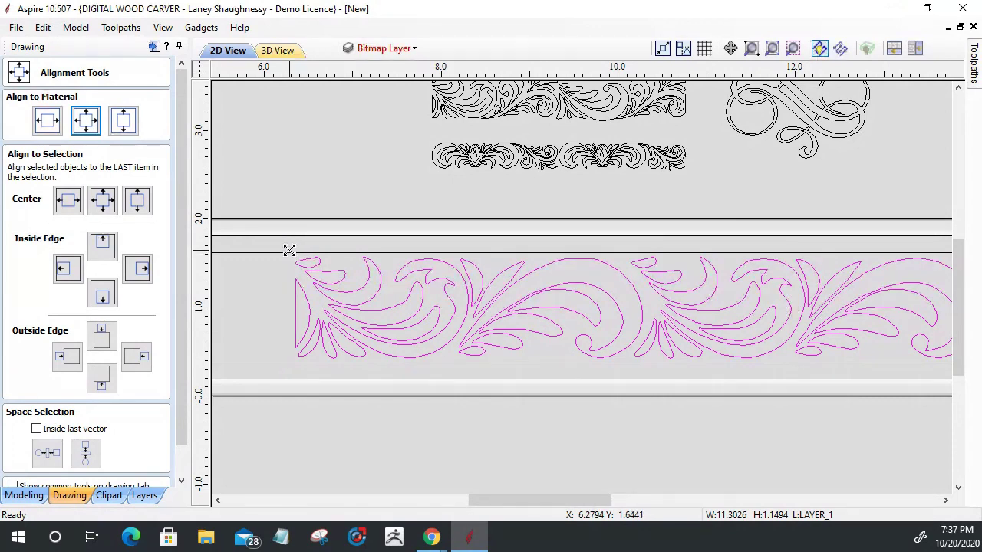
left_click_drag(289, 251, 299, 263)
scroll(299, 263, "down", 3)
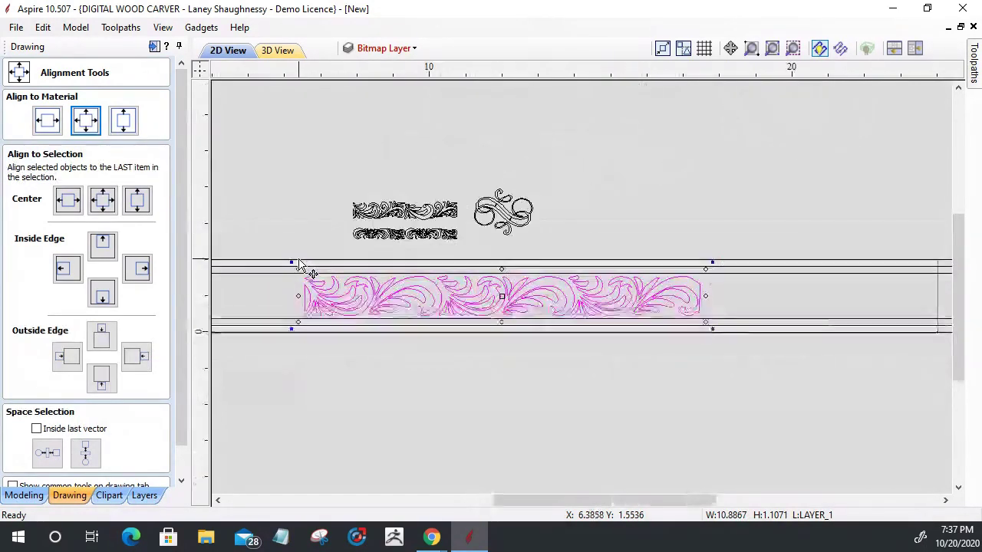
Move the floral border so its flat starting edge lines up with the board's left end.
scroll(310, 354, "down", 3)
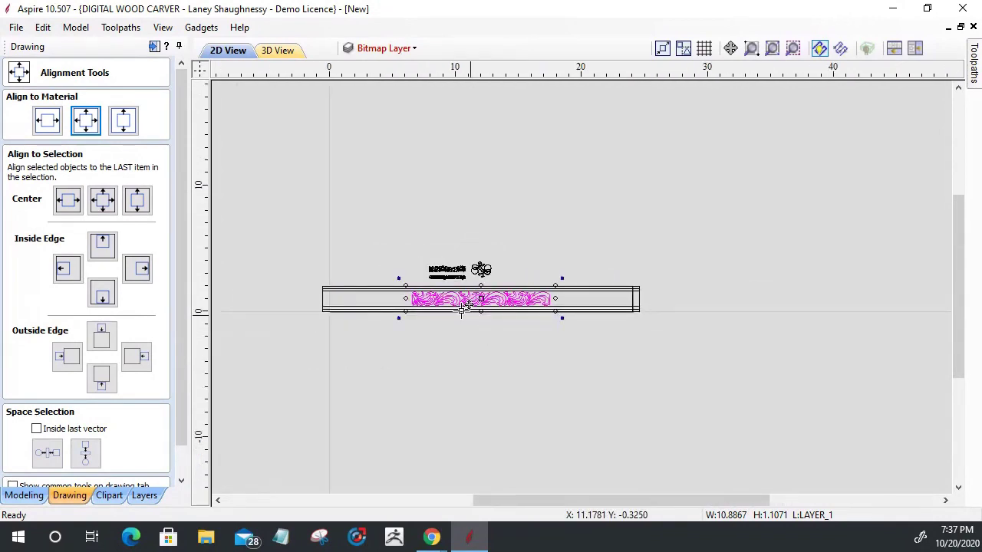
scroll(465, 306, "up", 4)
scroll(597, 379, "down", 3)
scroll(713, 309, "up", 1)
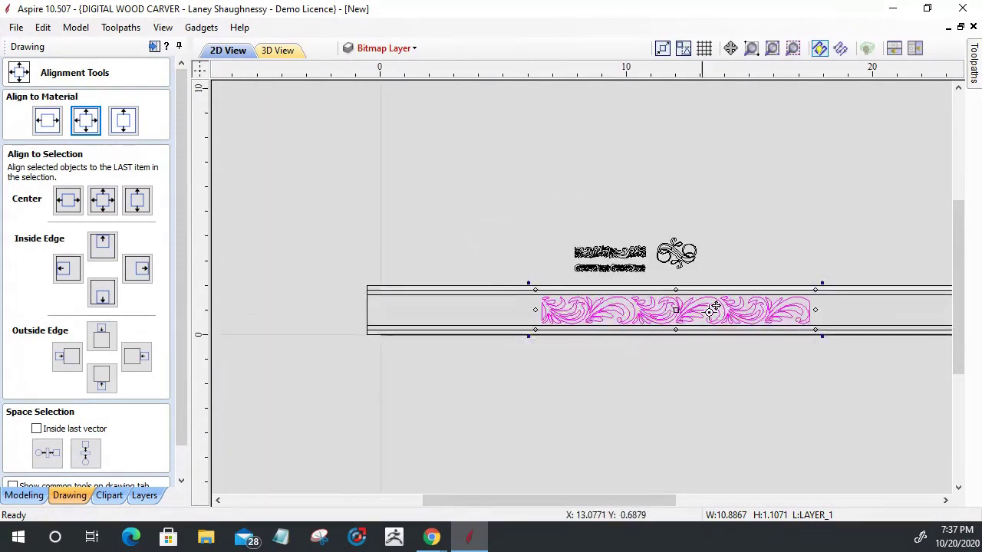
left_click_drag(544, 309, 376, 320)
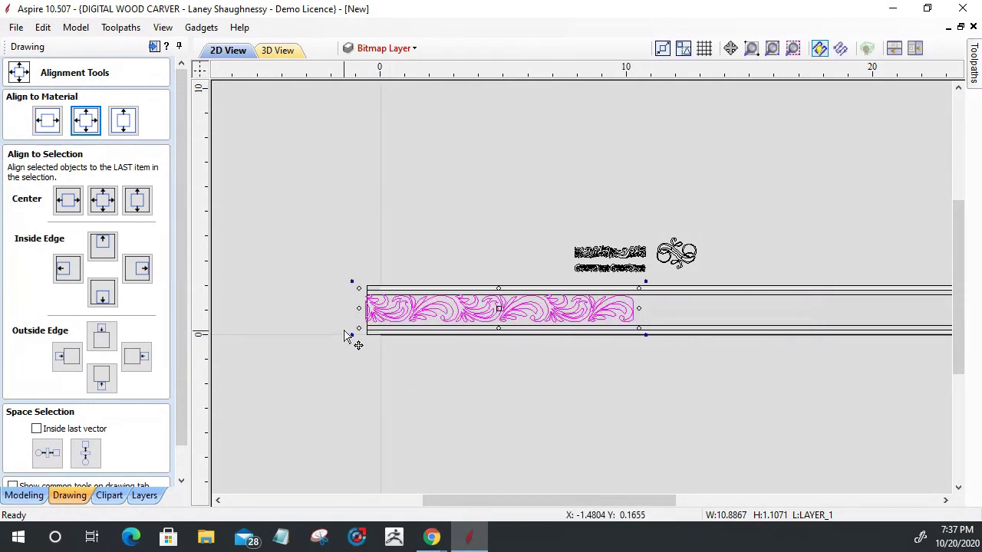
scroll(345, 335, "up", 6)
left_click_drag(404, 299, 416, 297)
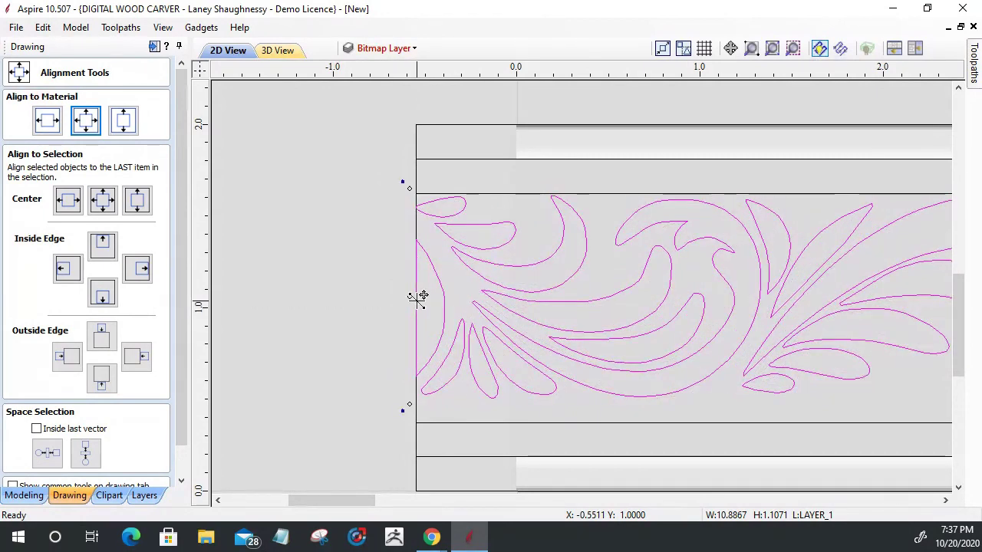
Center the floral border vertically in the material, clear the selection and select the border again.
left_click(128, 123)
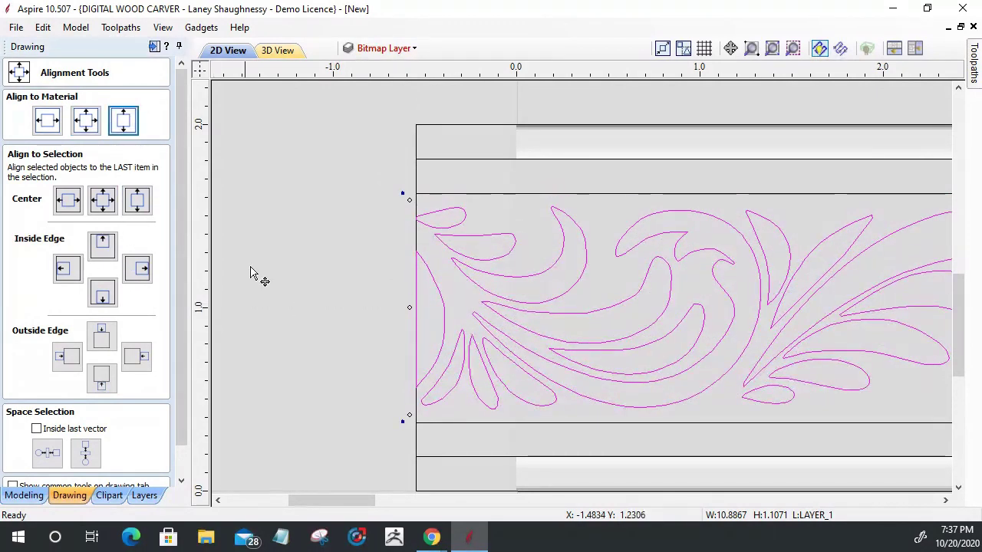
left_click(349, 298)
scroll(245, 303, "down", 6)
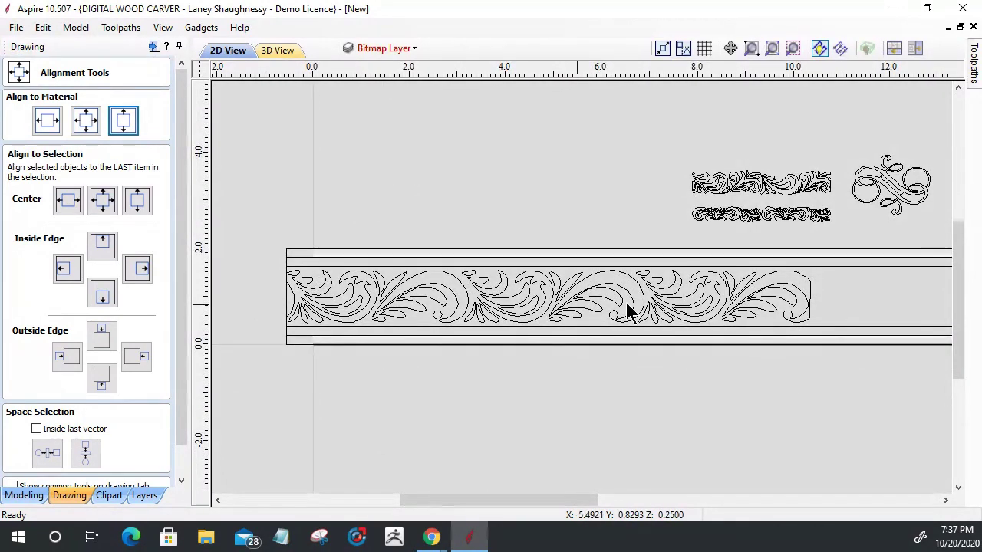
left_click(483, 300)
scroll(452, 303, "down", 3)
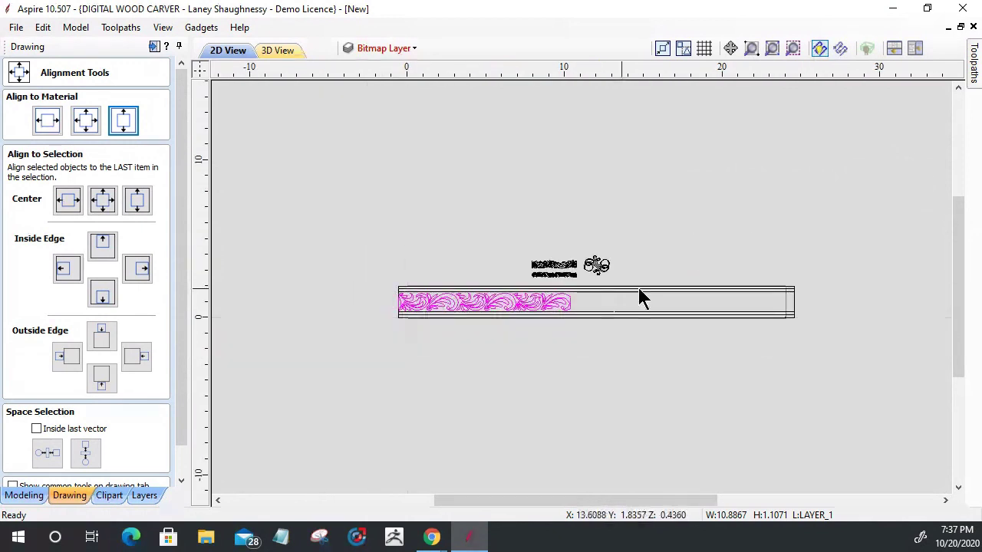
Clear the vector selection and close the alignment tools.
left_click(765, 308)
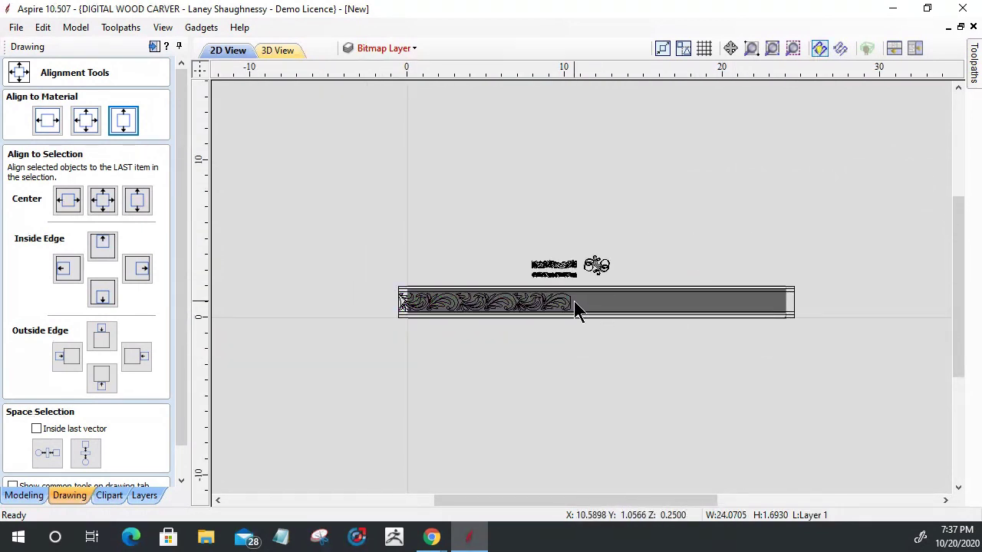
left_click(705, 245)
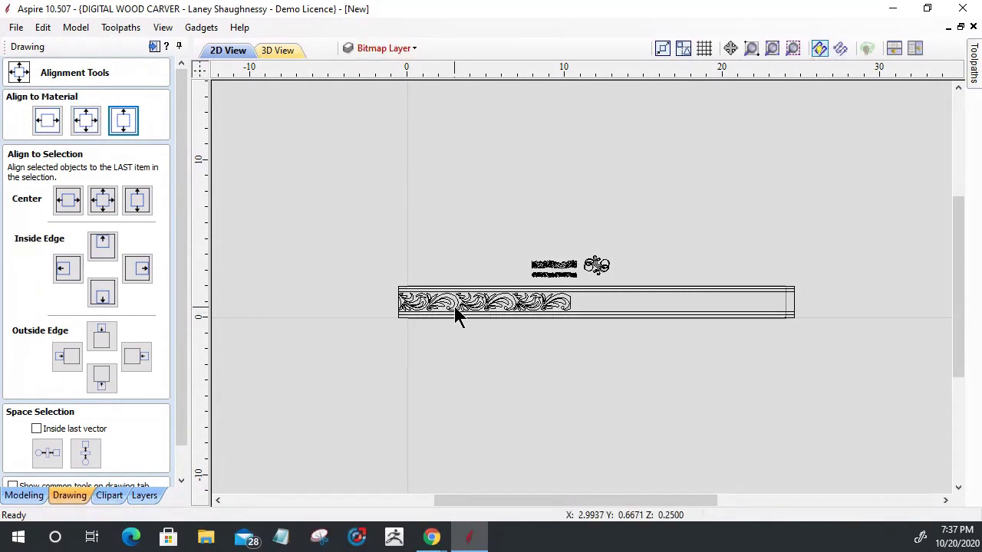
scroll(455, 310, "up", 2)
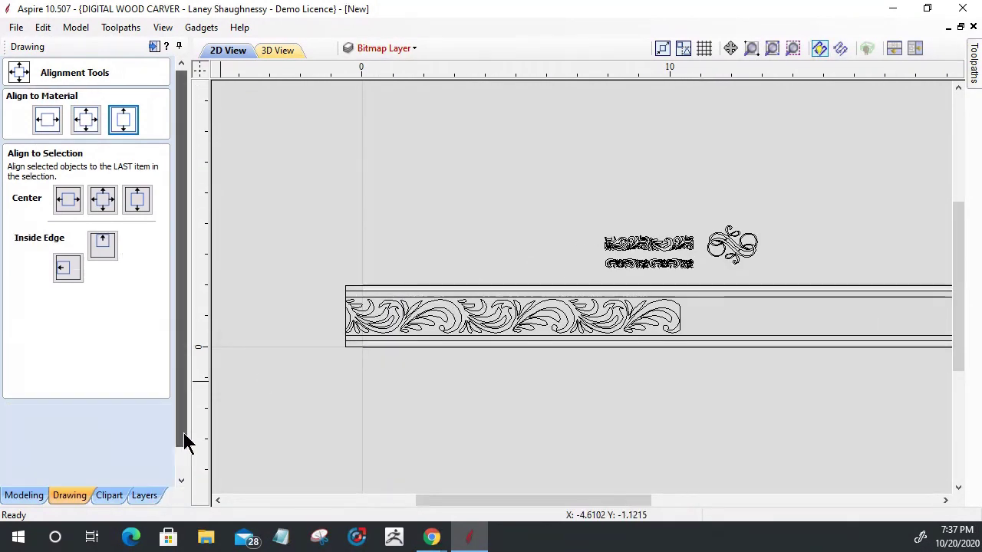
left_click_drag(184, 438, 184, 478)
left_click(137, 478)
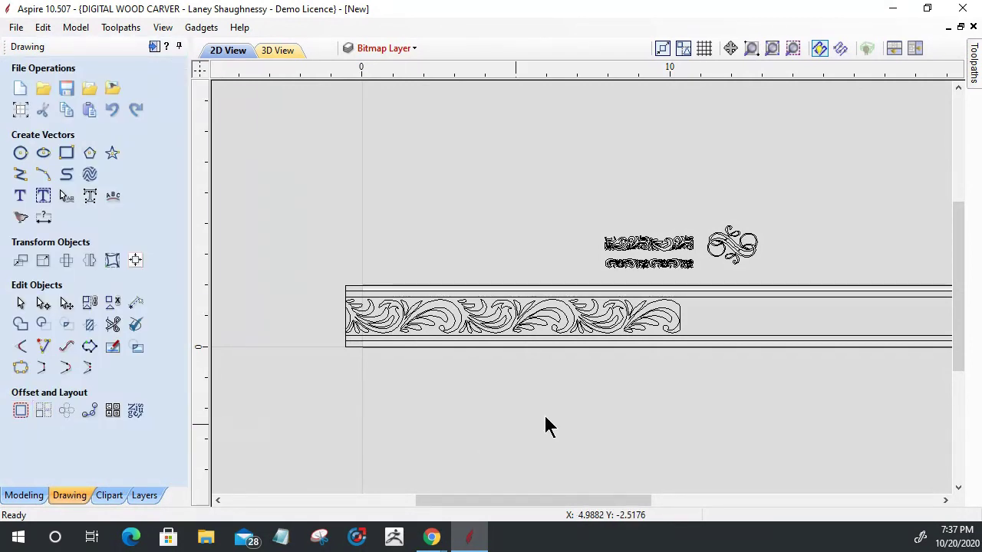
Try duplicating the floral border end to end by snapping a copy's start to the original's flat end, and delete the copy.
left_click(503, 318)
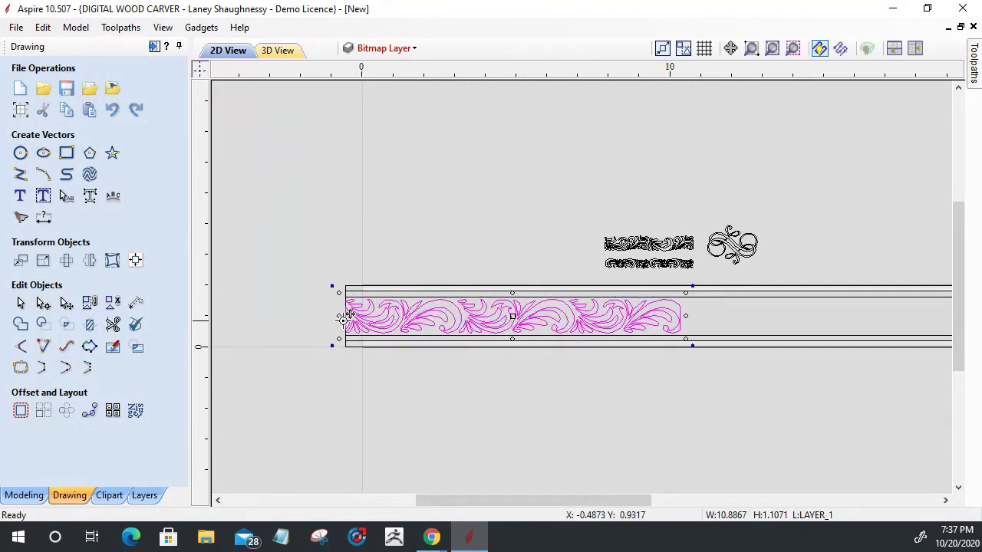
left_click_drag(343, 317, 673, 318)
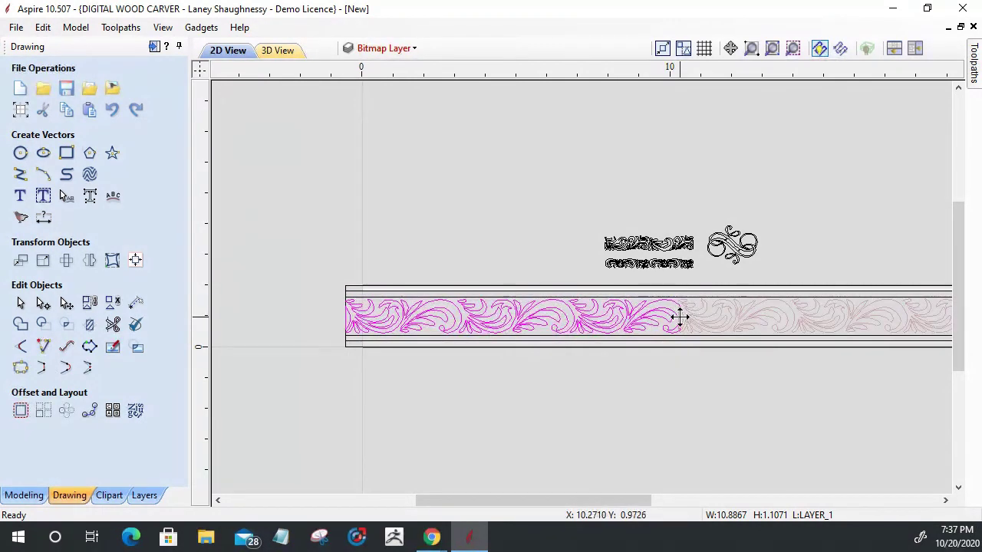
left_click(681, 317)
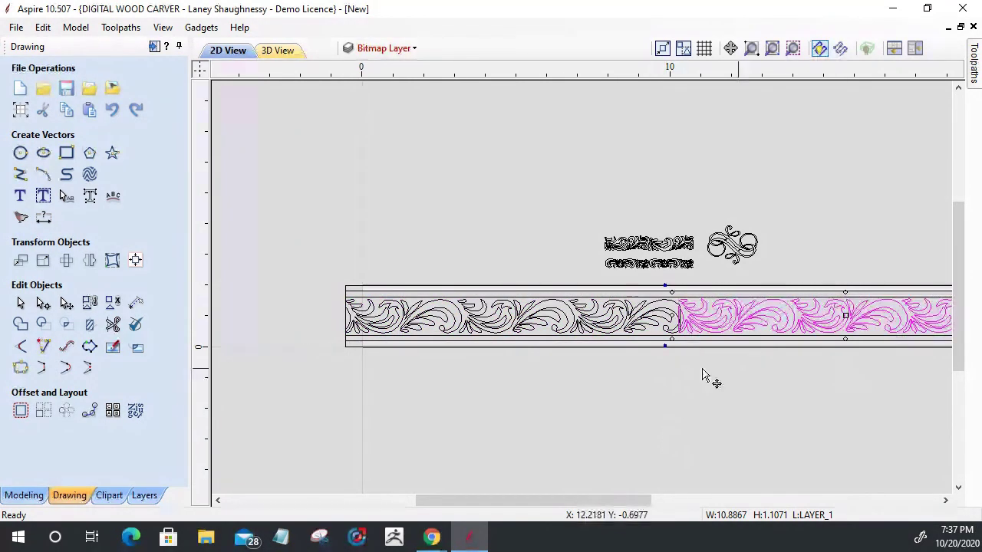
scroll(690, 375, "down", 3)
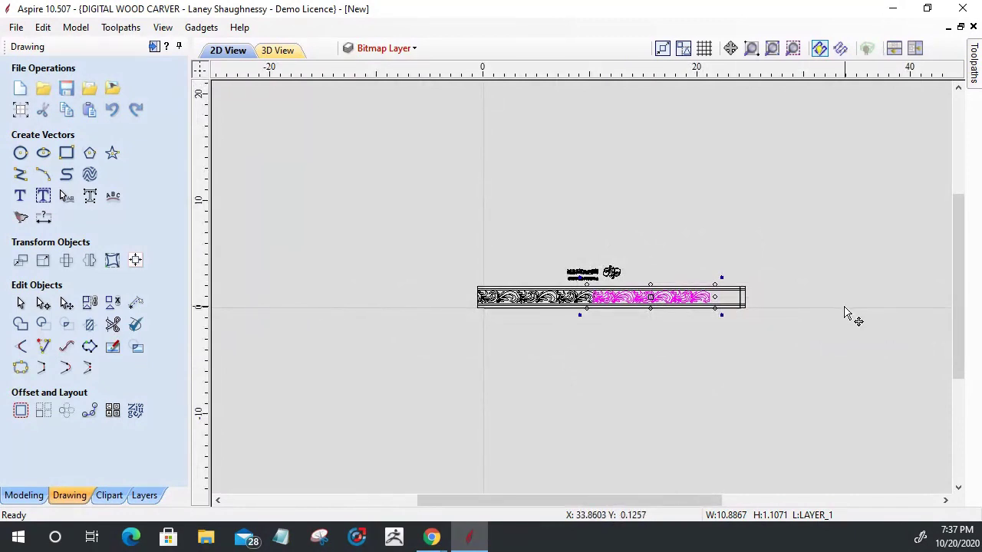
key("Delete")
Array-copy the floral border in 1 row and 3 columns with a gap of 0 in both X and Y.
left_click(506, 299)
left_click(40, 412)
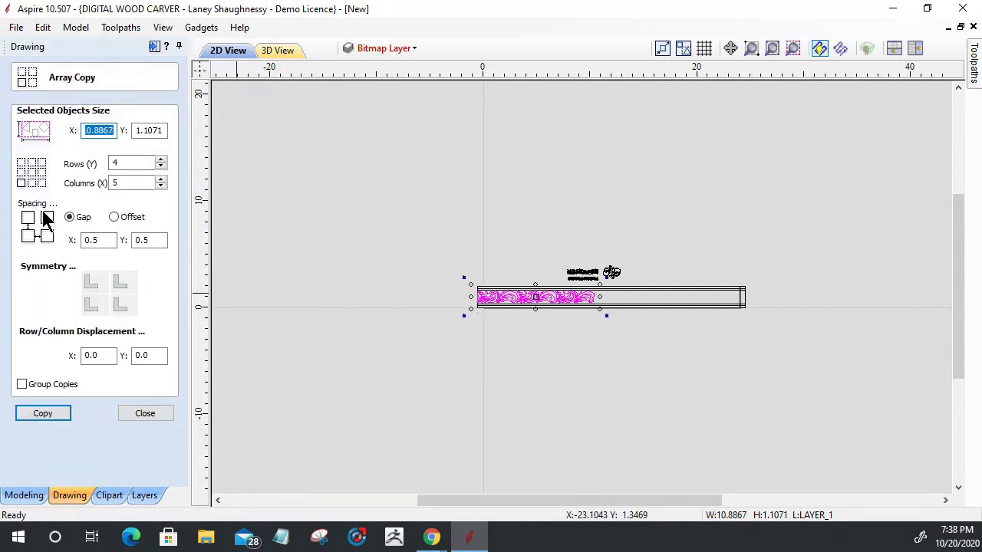
left_click(129, 162)
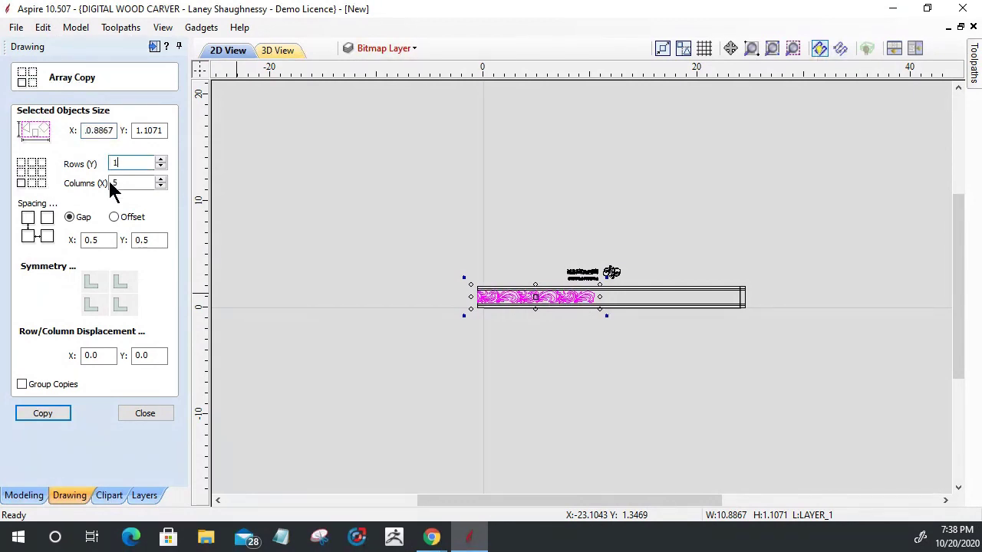
left_click(134, 184)
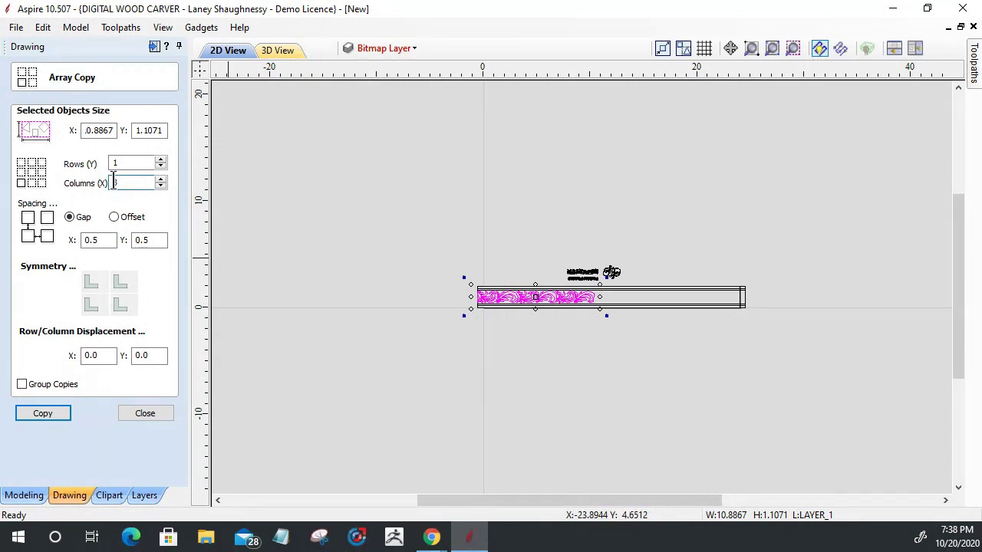
left_click(99, 240)
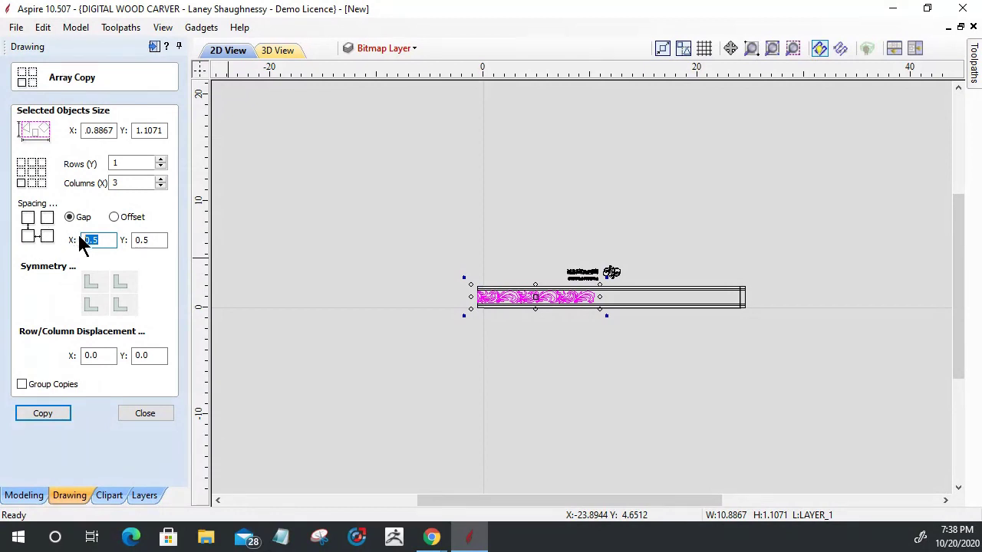
type("0")
left_click(151, 241)
type("0")
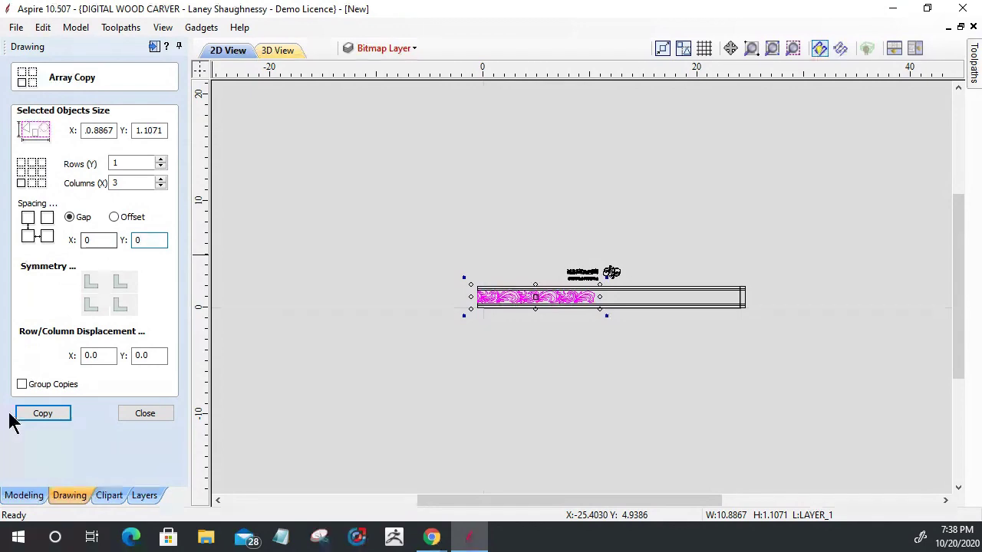
left_click(29, 414)
Examine the seam between the first and second border copies, including both ends of the vertical joining line, and the array's overall extent.
scroll(658, 290, "up", 2)
scroll(677, 308, "up", 3)
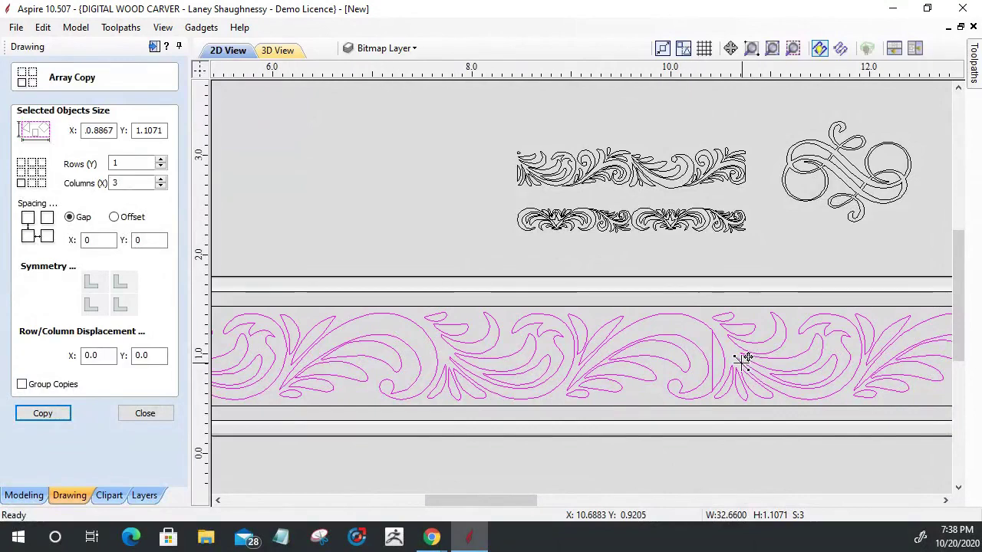
scroll(738, 359, "up", 4)
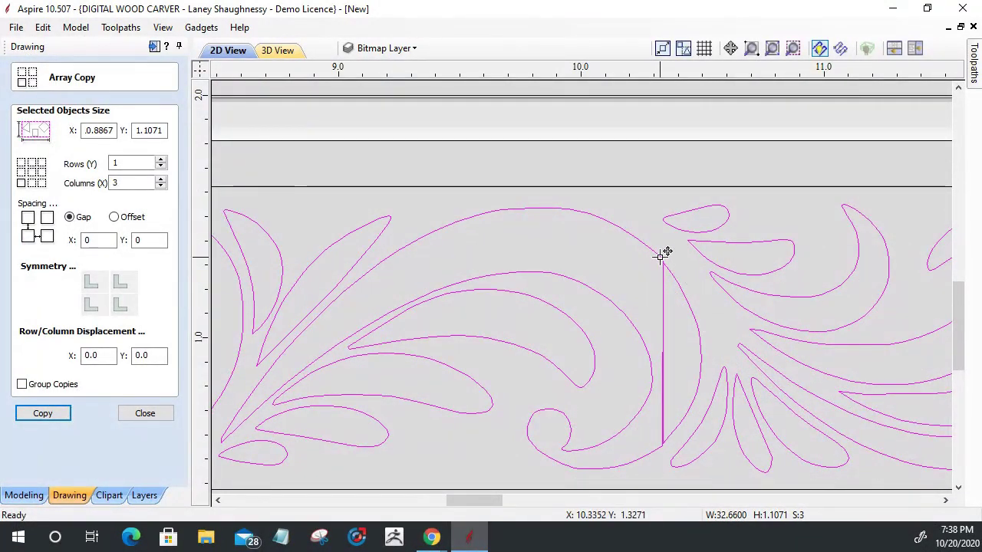
scroll(660, 257, "up", 4)
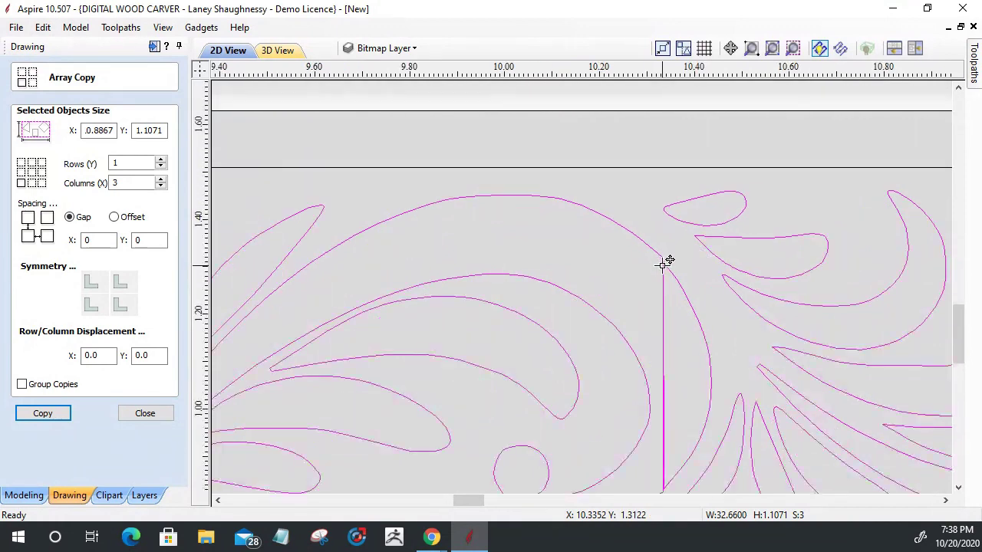
scroll(680, 271, "down", 2)
scroll(678, 263, "down", 4)
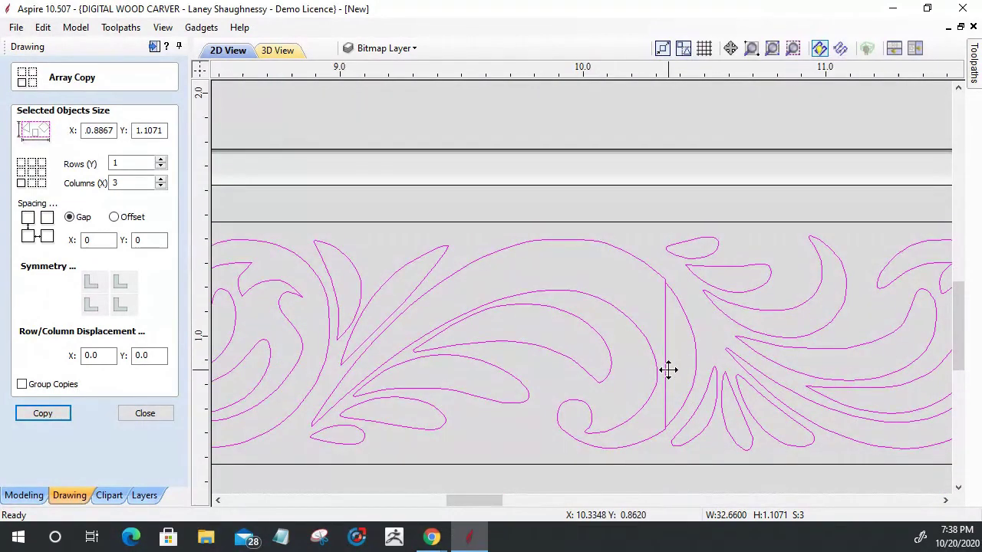
scroll(669, 391, "up", 1)
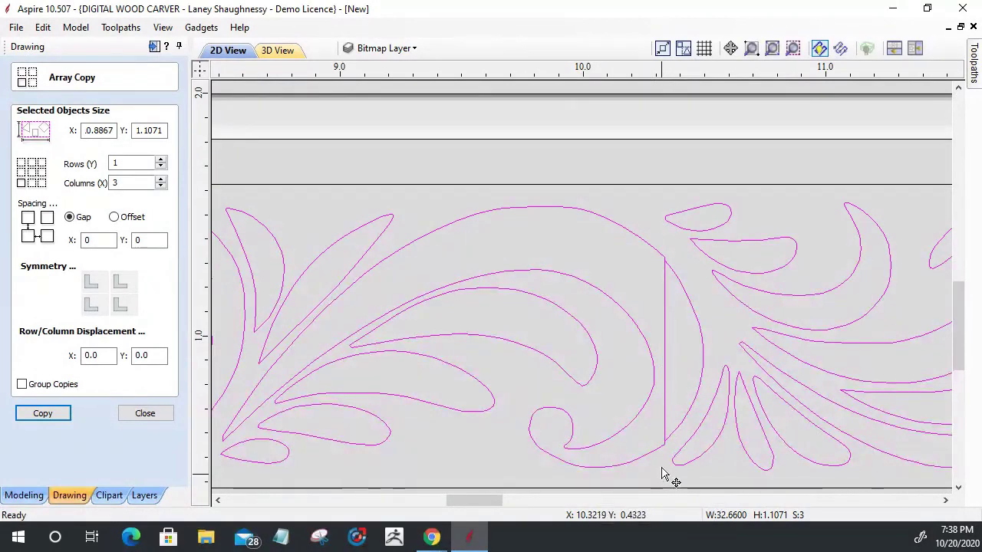
scroll(664, 443, "up", 7)
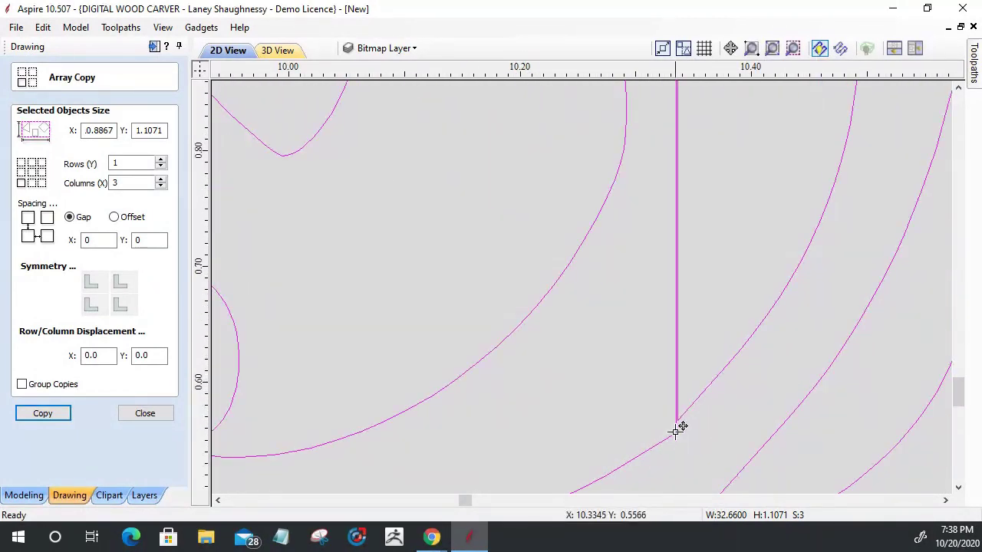
scroll(679, 422, "down", 11)
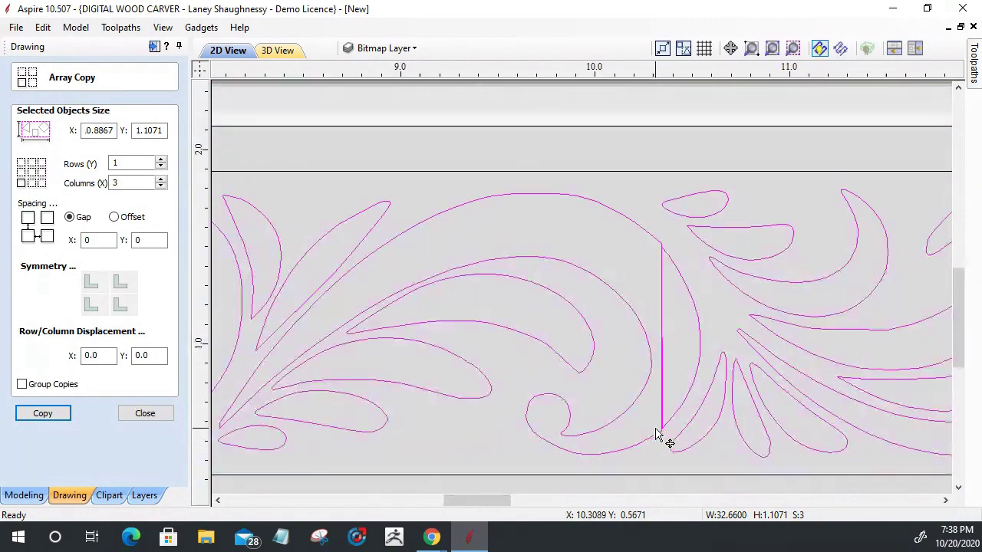
scroll(592, 369, "down", 9)
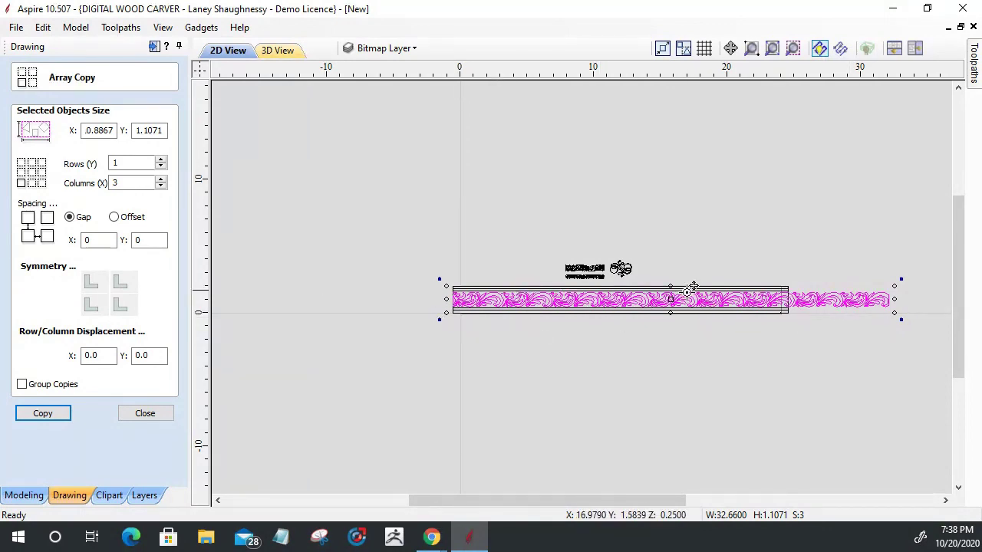
scroll(692, 287, "up", 7)
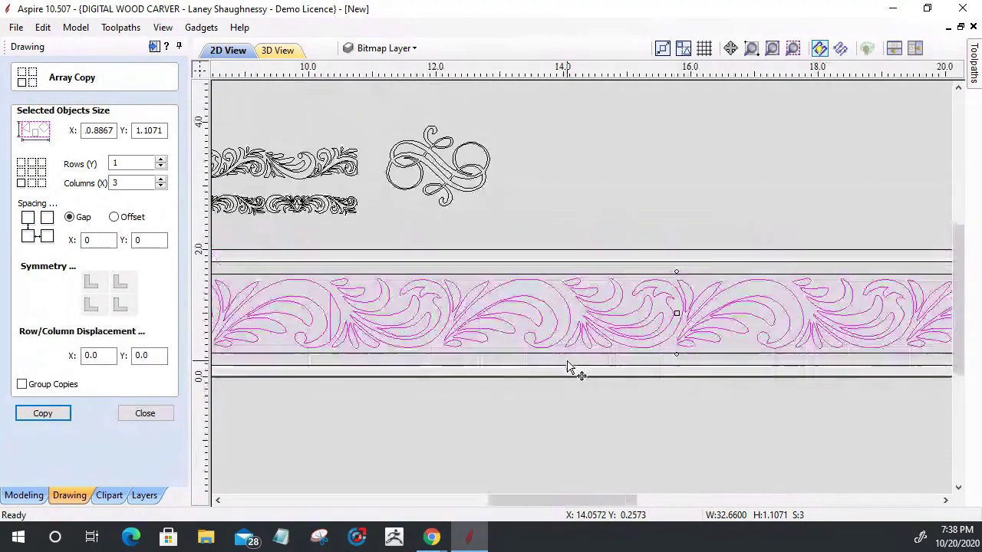
scroll(574, 371, "down", 4)
scroll(422, 315, "up", 7)
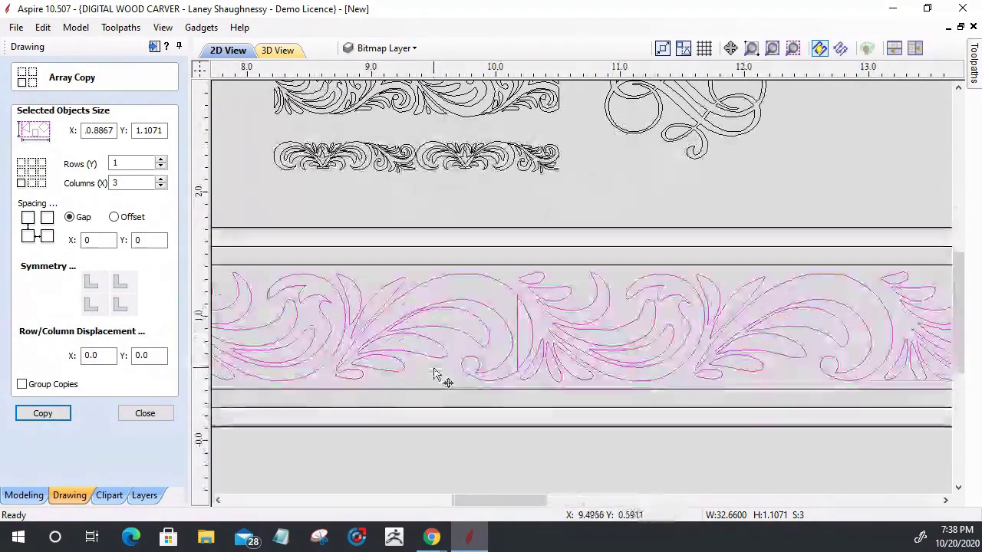
scroll(433, 373, "up", 2)
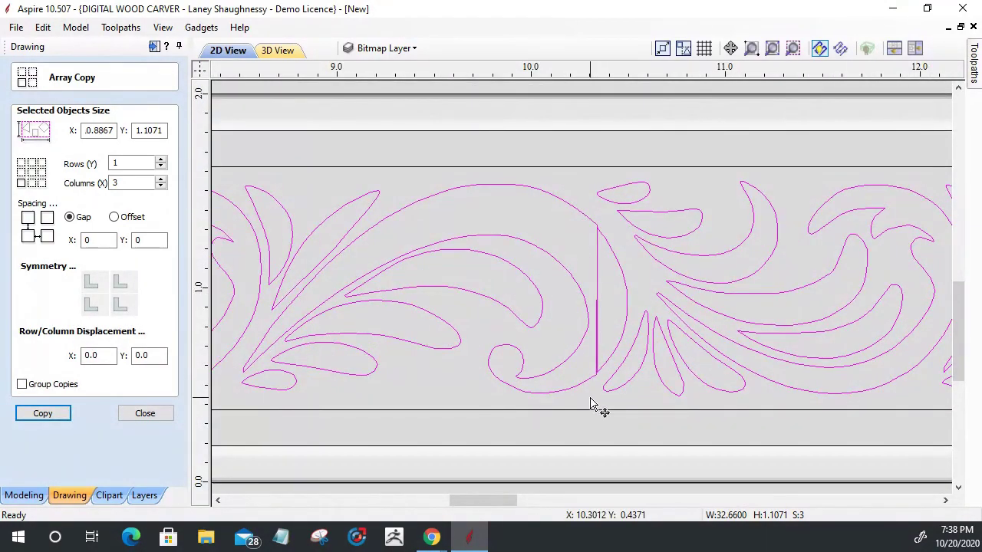
scroll(572, 349, "up", 3)
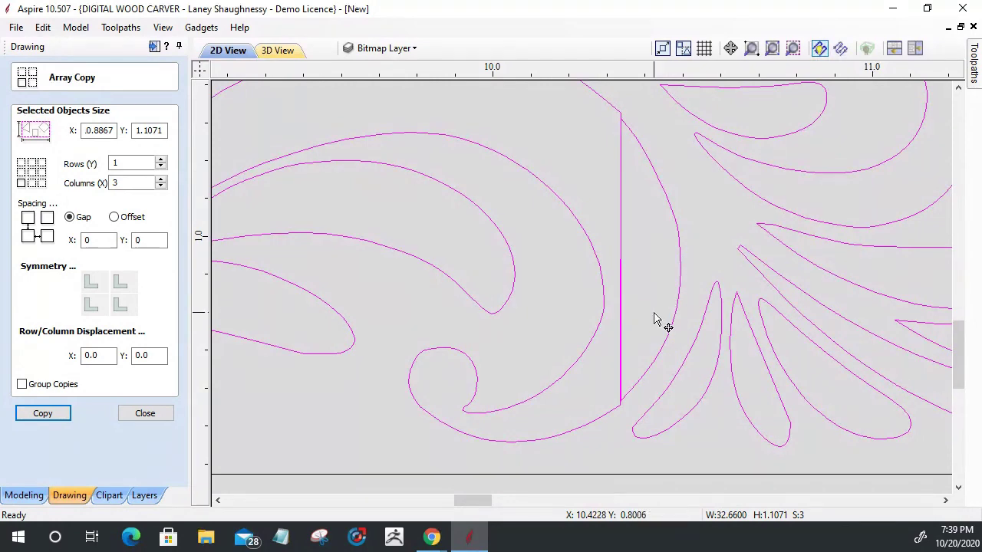
scroll(655, 319, "down", 3)
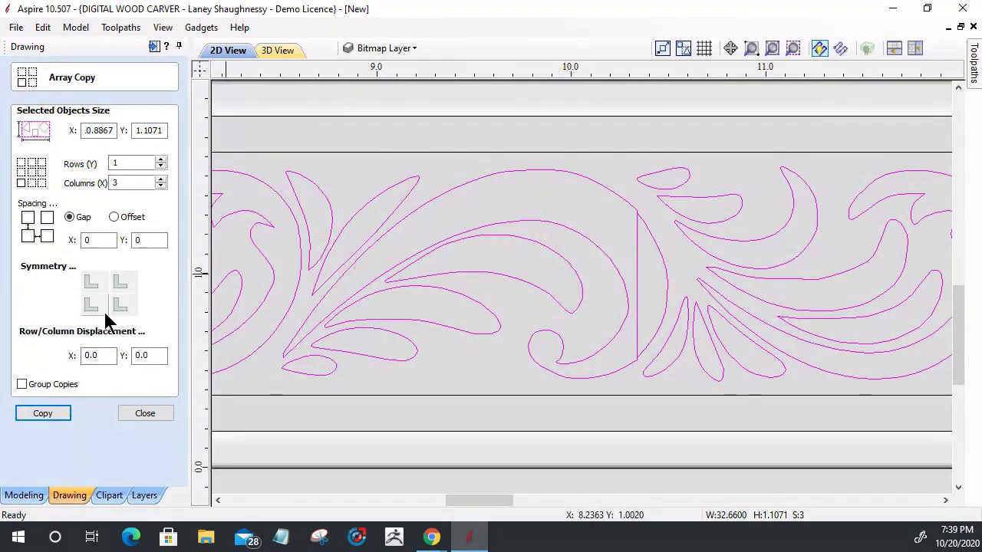
Close the array copy tool, select only the second border copy and nudge it slightly away from the first.
left_click(128, 413)
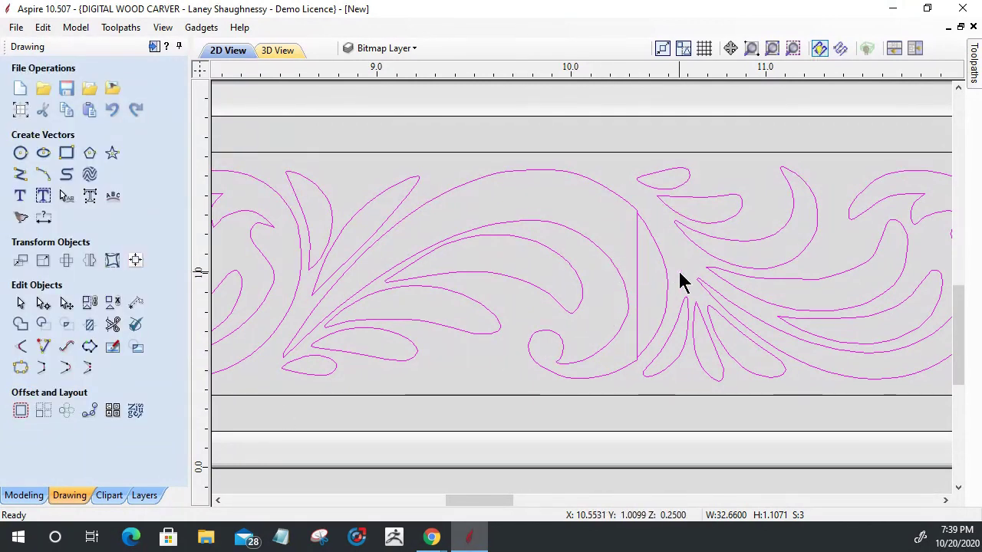
left_click(369, 382)
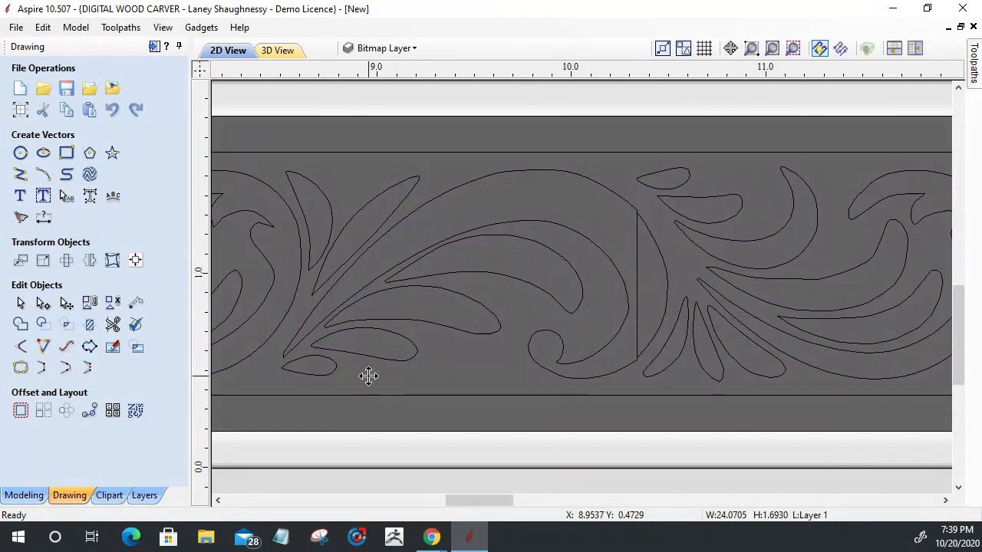
left_click(668, 305)
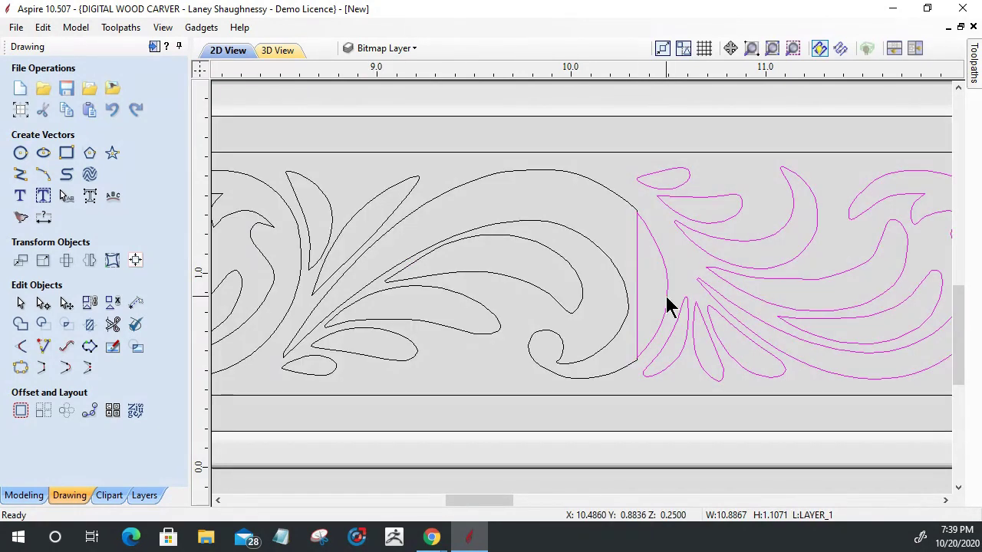
key("Right")
key("Right")
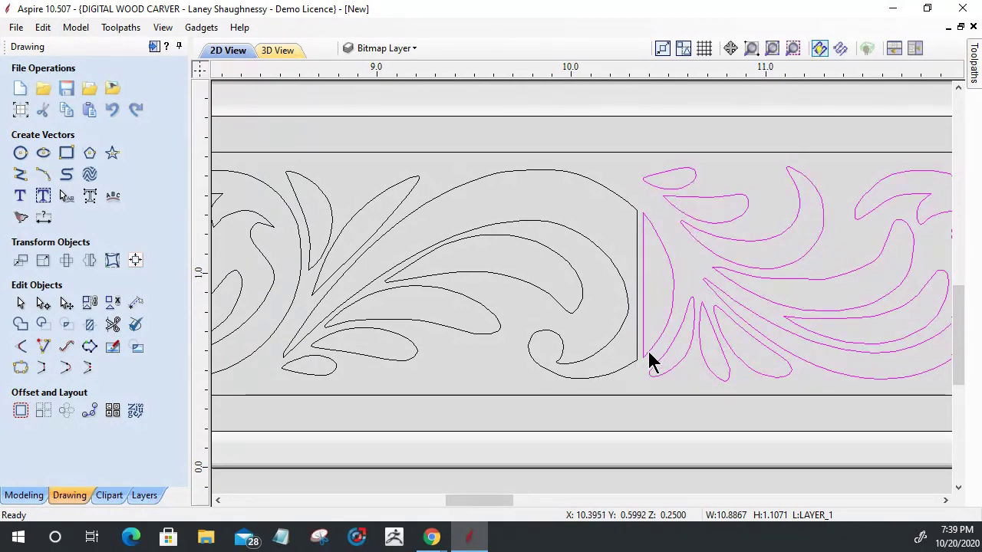
Ungroup the first border copy and convert its straight vertical end line to an arc bulging towards the second copy.
scroll(644, 361, "up", 1)
scroll(643, 361, "up", 1)
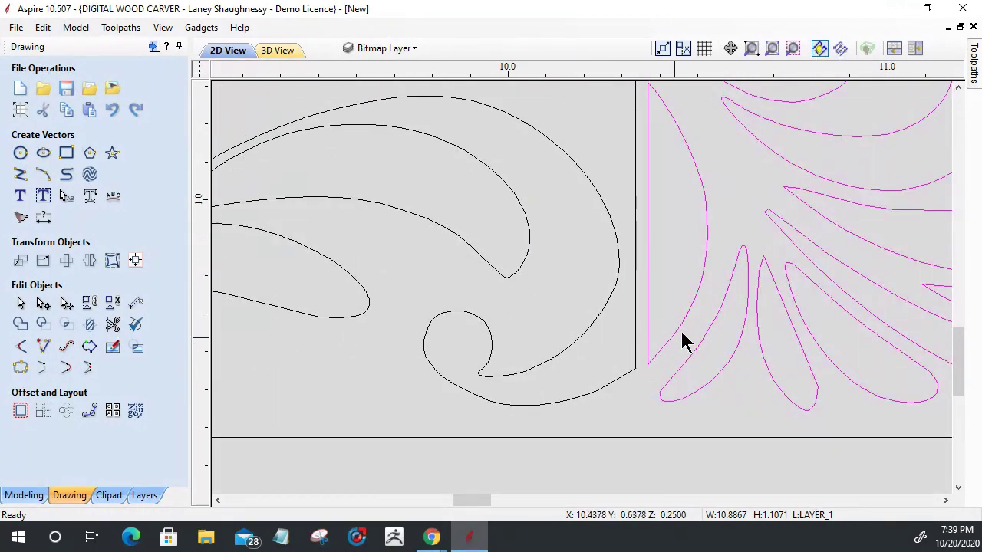
scroll(649, 367, "down", 1)
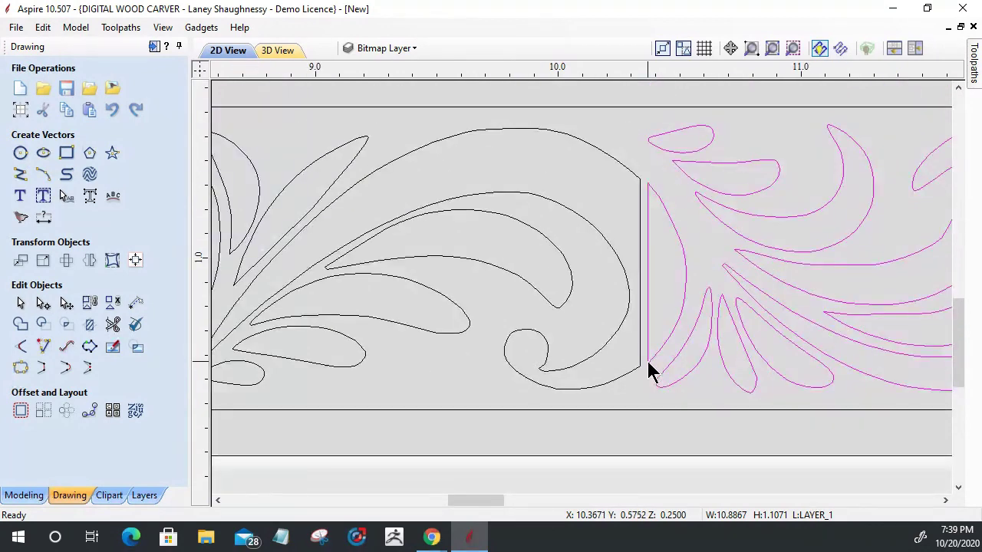
left_click(640, 295)
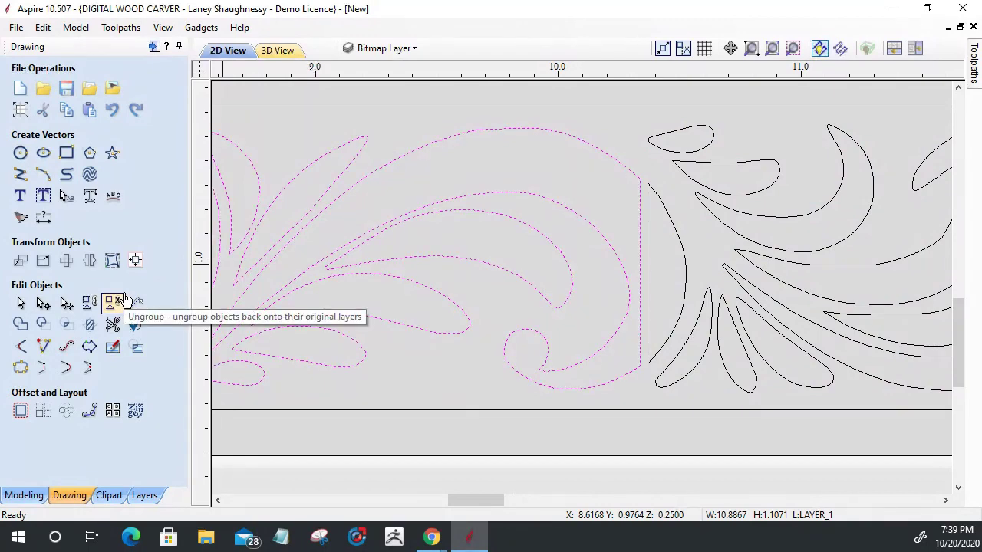
left_click(43, 303)
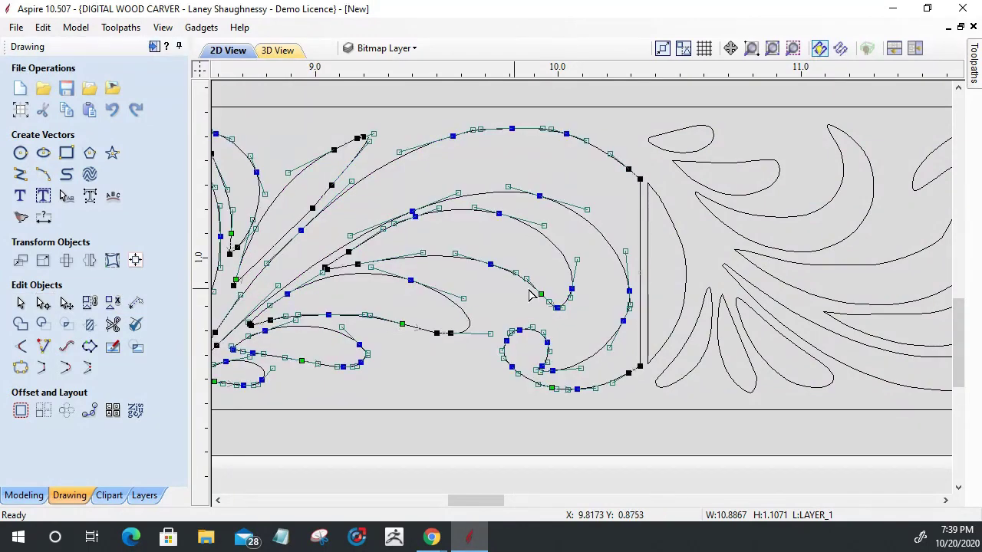
right_click(643, 258)
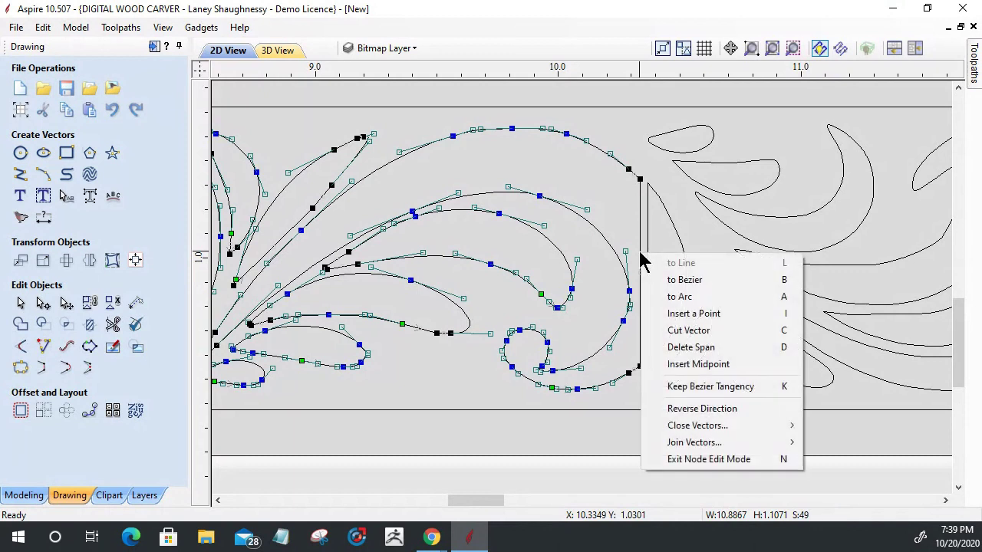
left_click(680, 293)
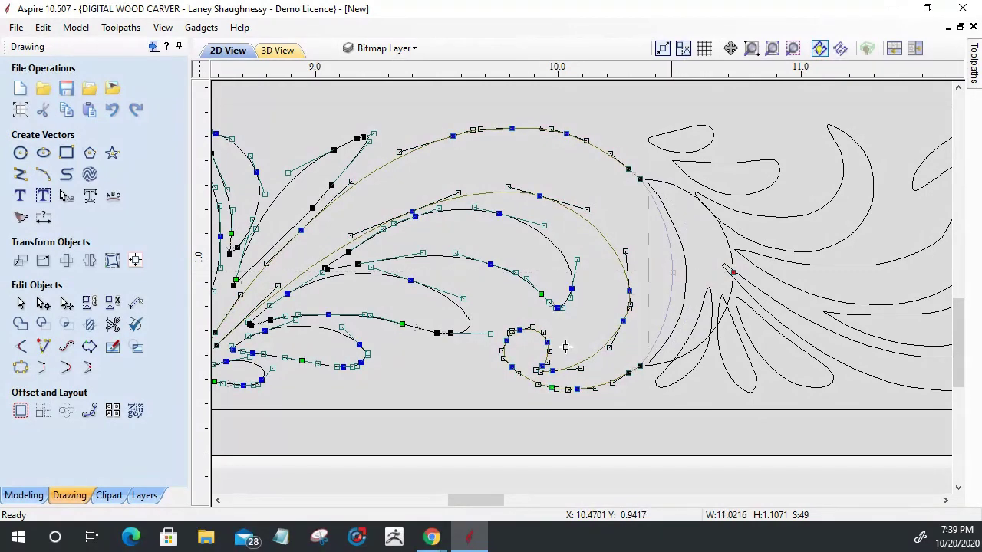
left_click(629, 293)
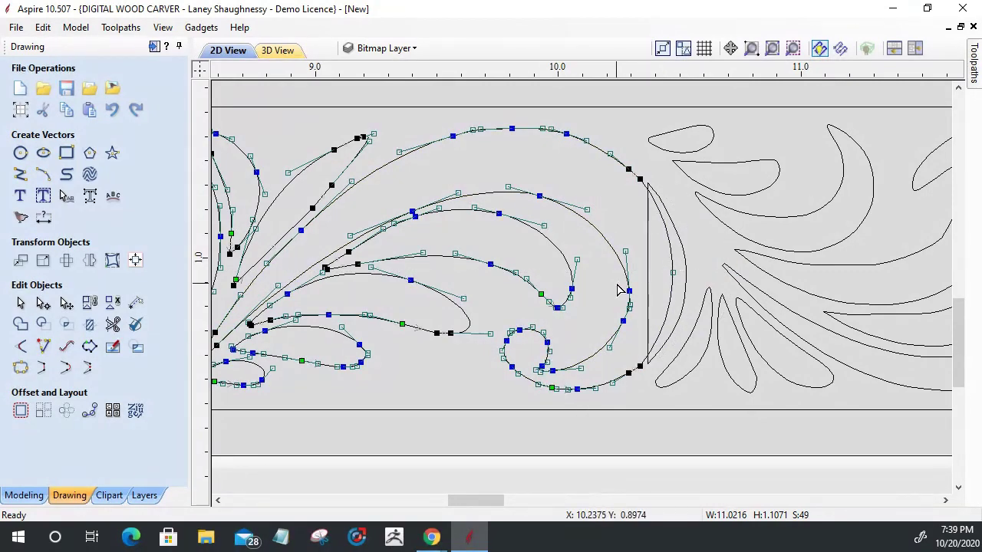
Adjust the new arc's bulge so it lies just inside the curved edge of the second border copy's end shape.
scroll(620, 290, "up", 3)
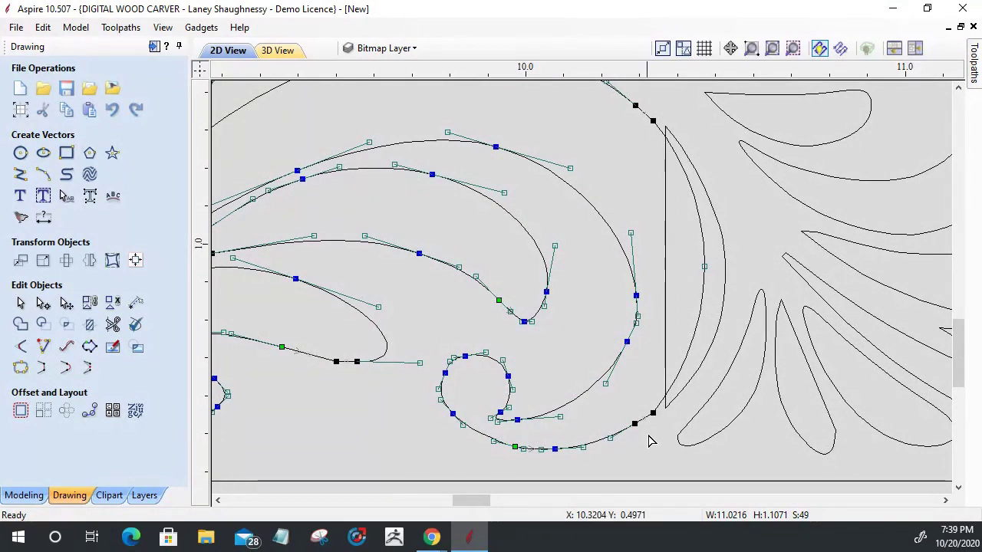
left_click_drag(705, 266, 725, 279)
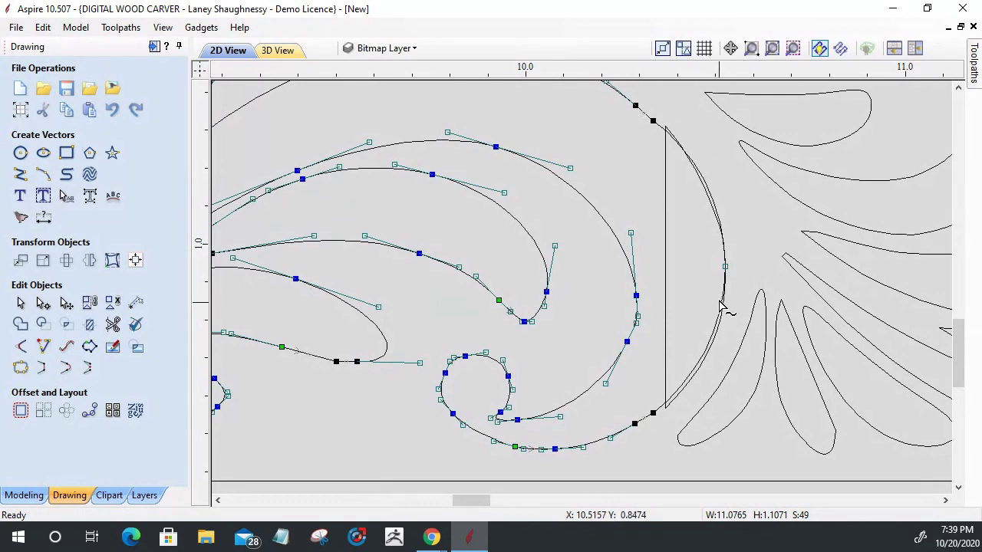
left_click_drag(725, 264, 711, 266)
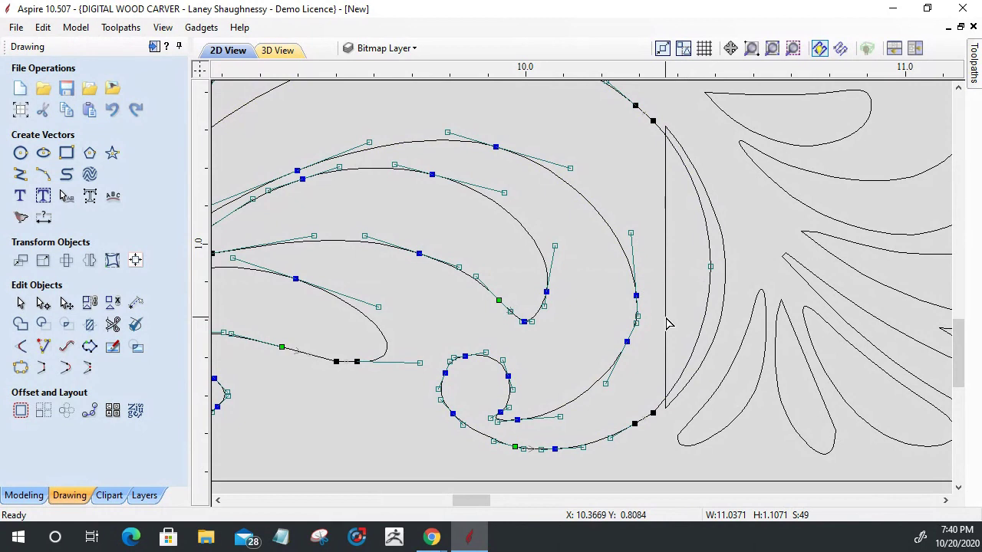
Keep the second border copy grouped and nudge it towards the first until its flat end line meets both ends of the arc.
left_click(668, 349)
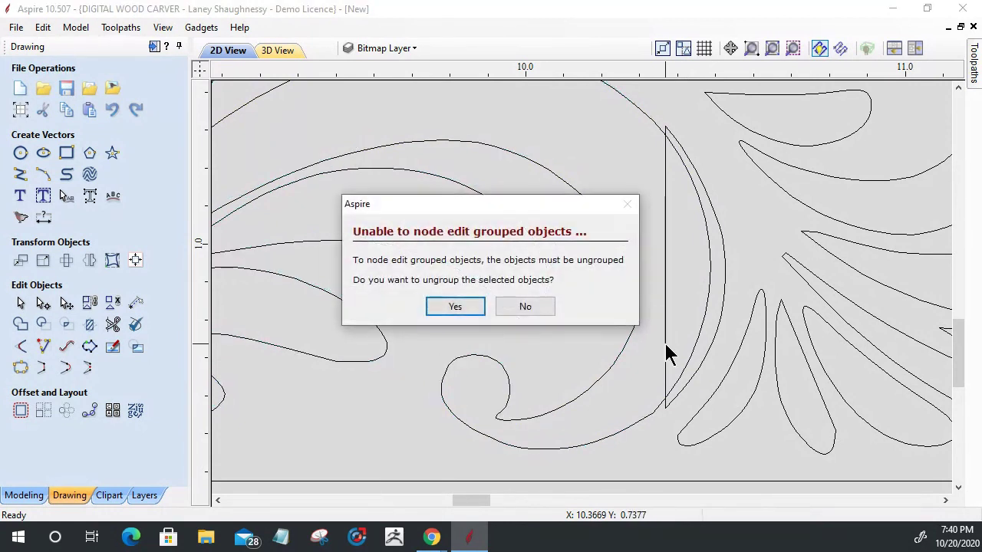
left_click(537, 310)
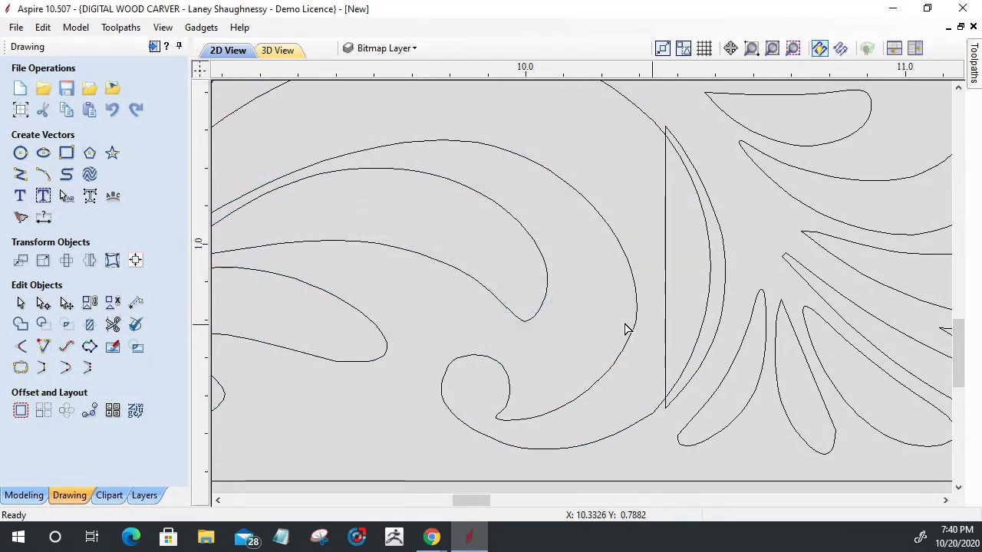
left_click(21, 303)
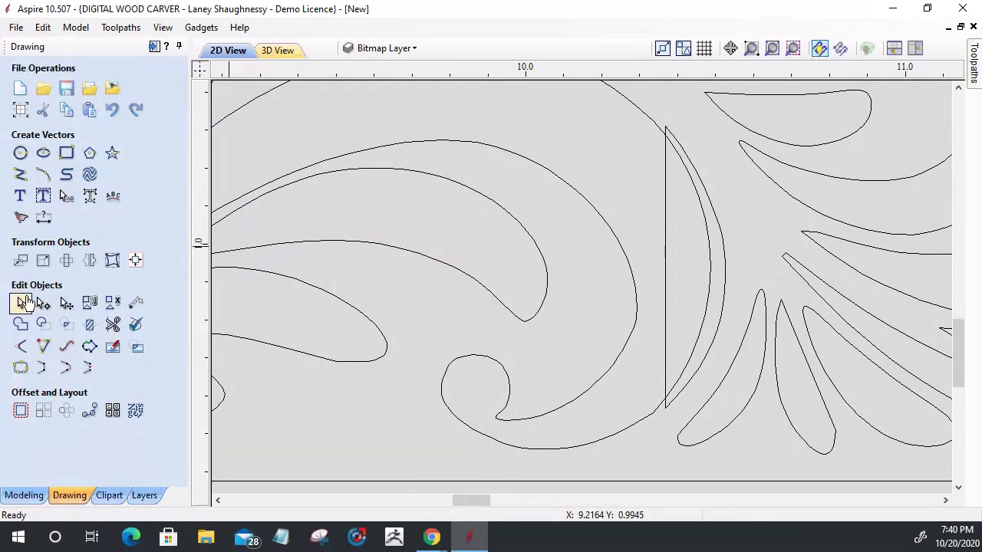
left_click(665, 279)
key("Left")
key("Left")
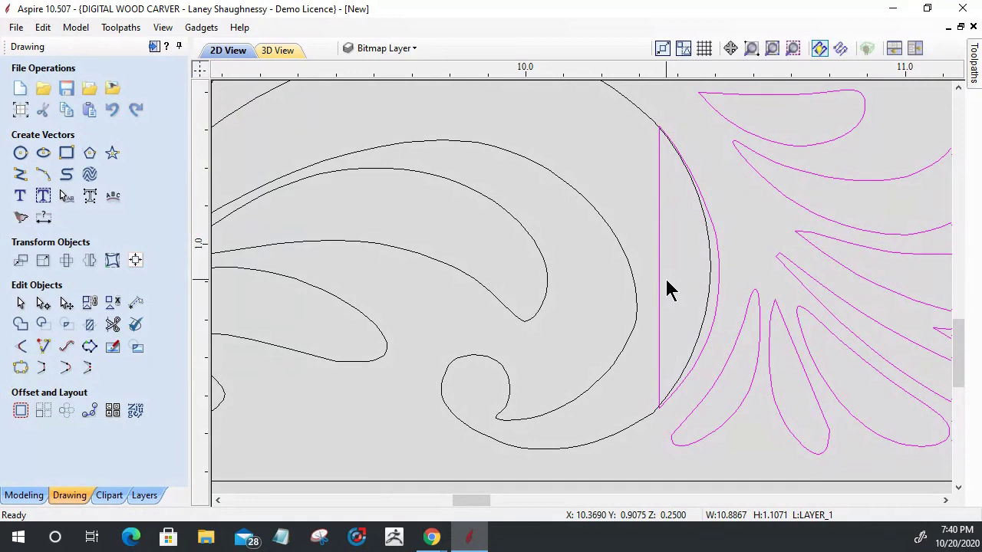
key("Left")
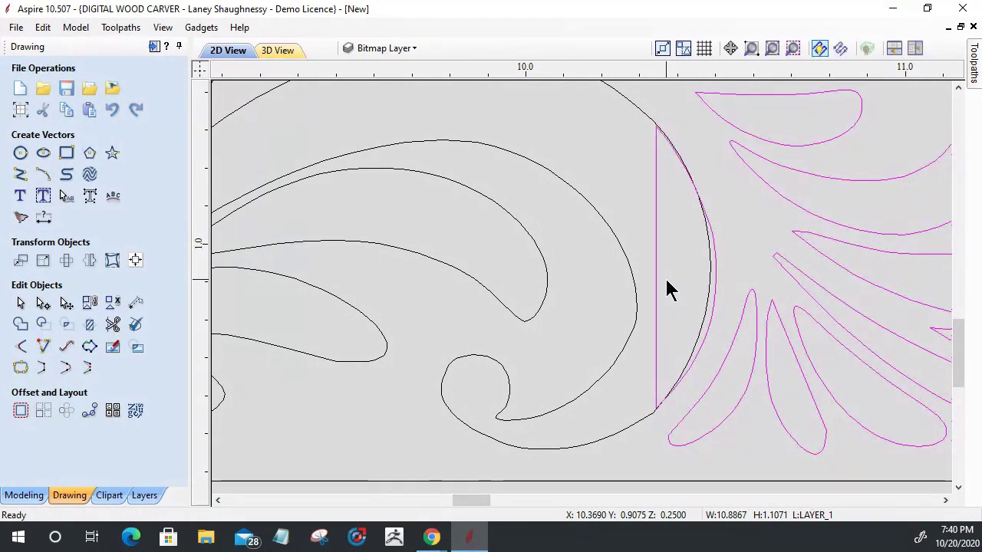
key("Right")
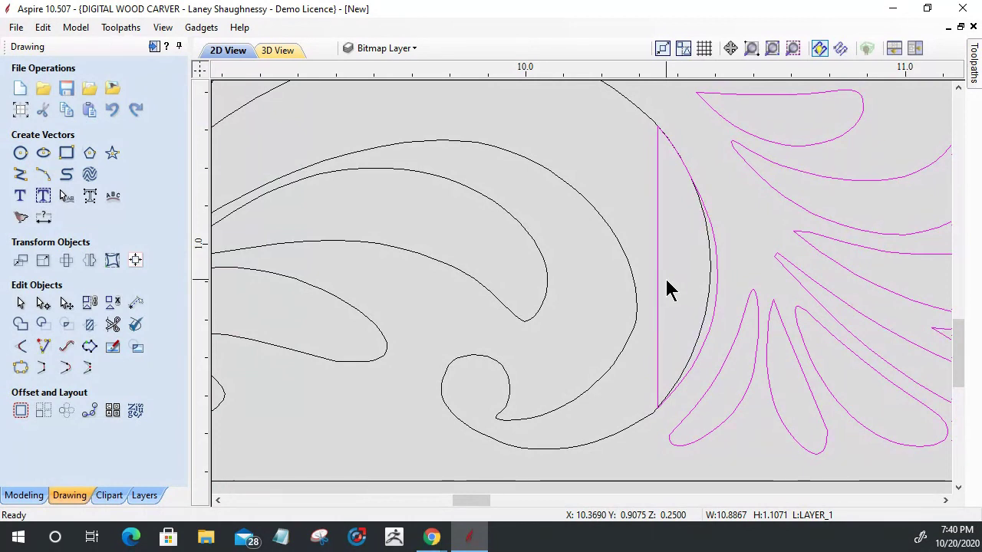
Ungroup the second border copy and trim away the overlapping arc and vertical line at the seam, rejoining the trimmed sections.
scroll(625, 109, "up", 5)
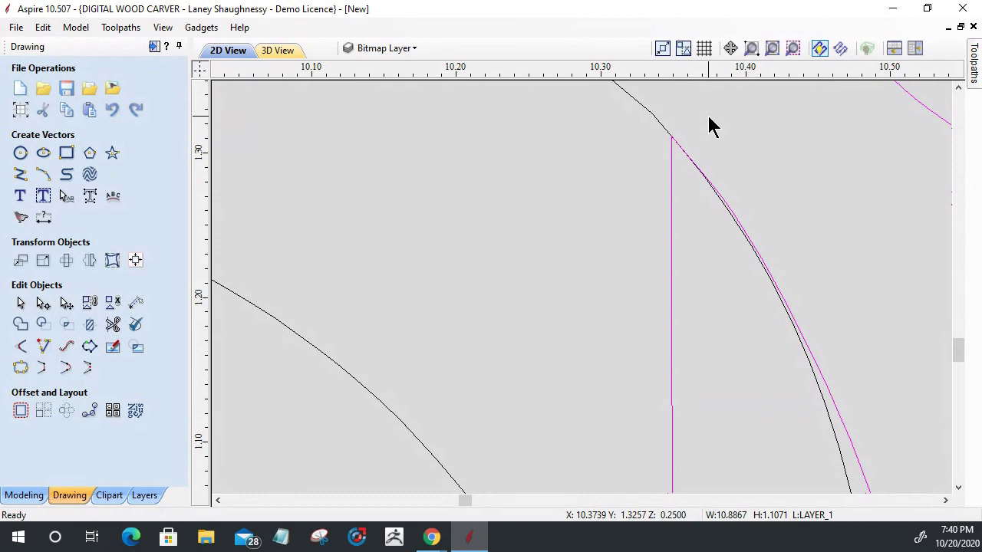
scroll(767, 307, "down", 5)
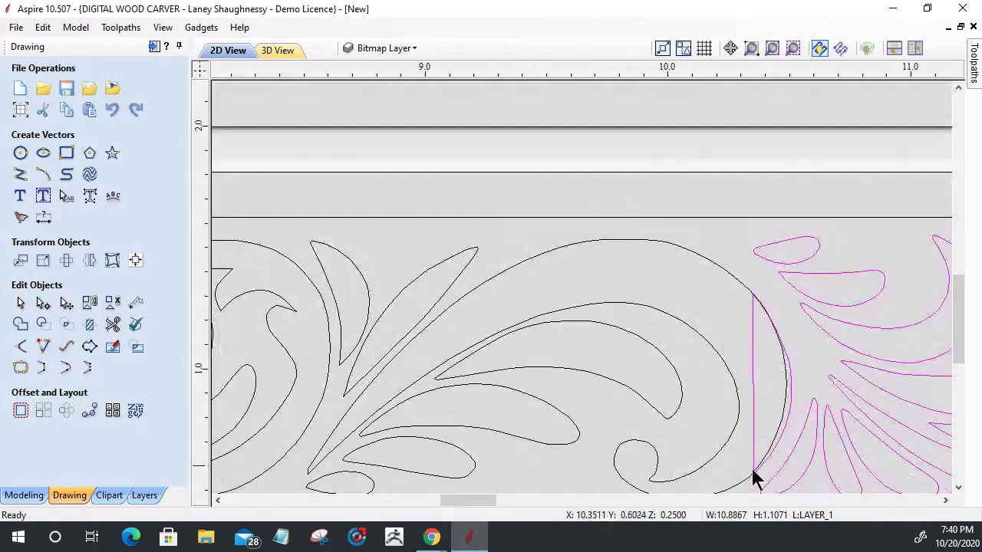
scroll(772, 478, "up", 2)
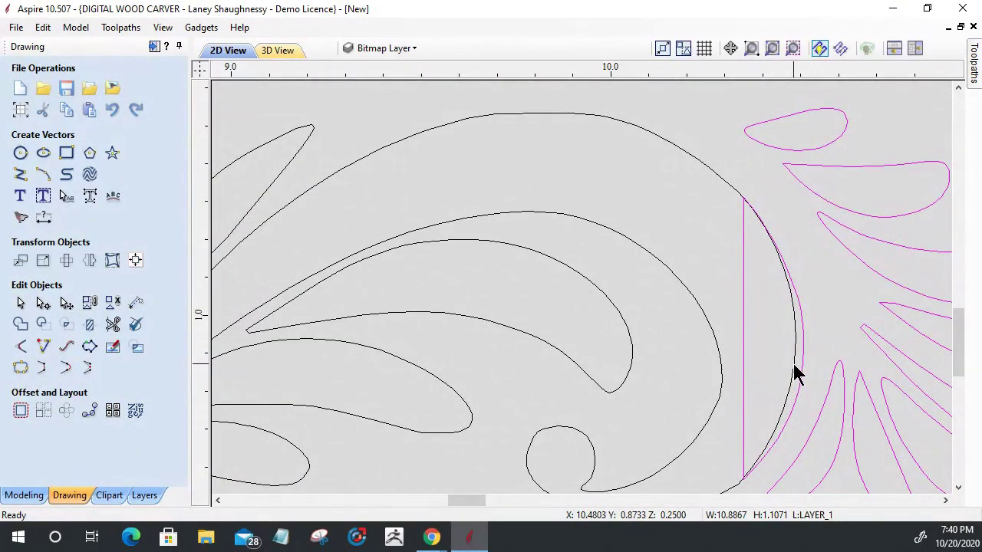
left_click(794, 372)
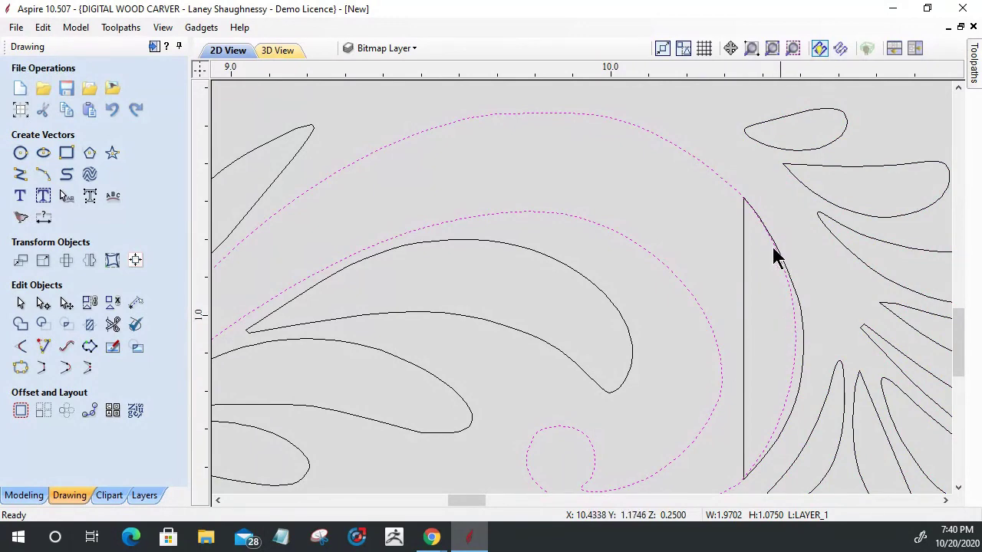
scroll(768, 252, "down", 2)
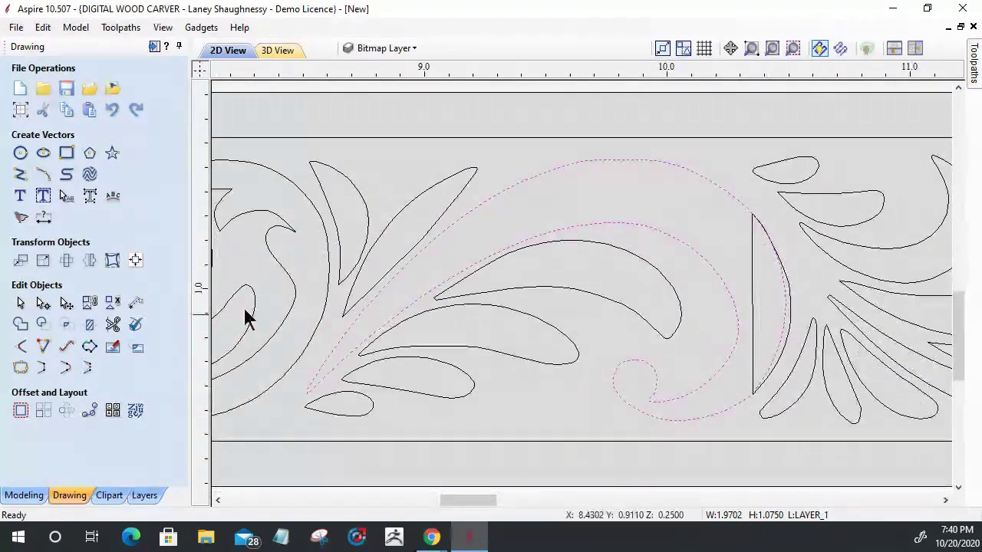
left_click(112, 325)
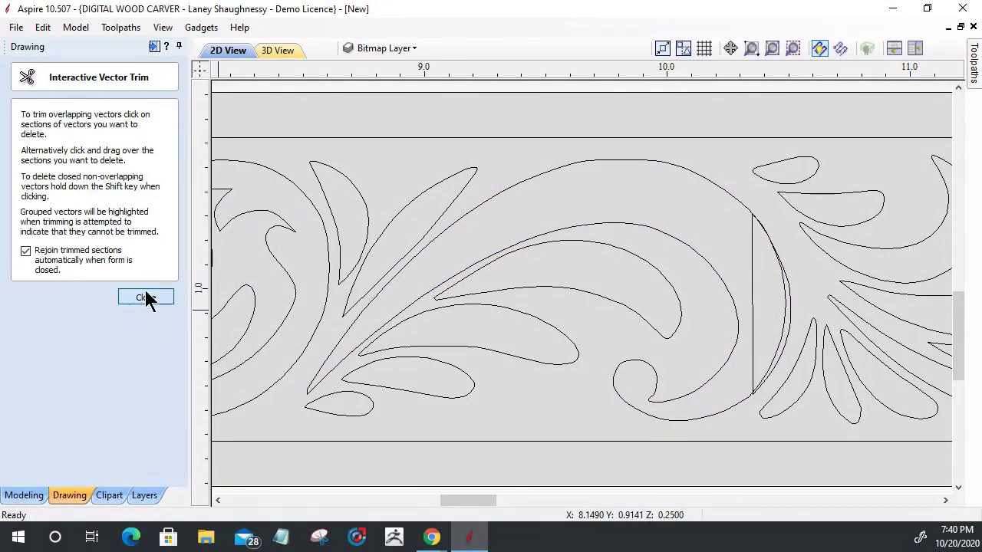
key("Escape")
left_click(853, 271)
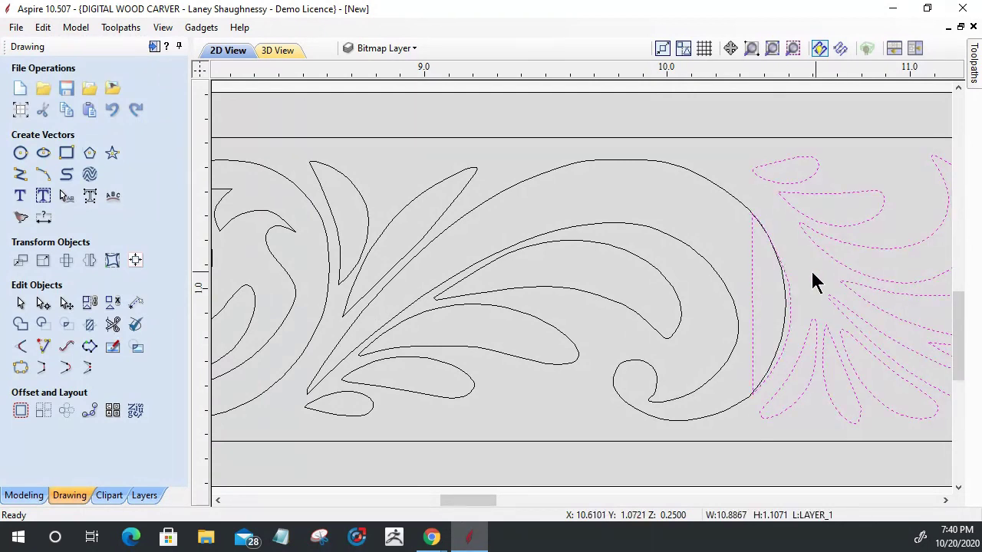
left_click(113, 326)
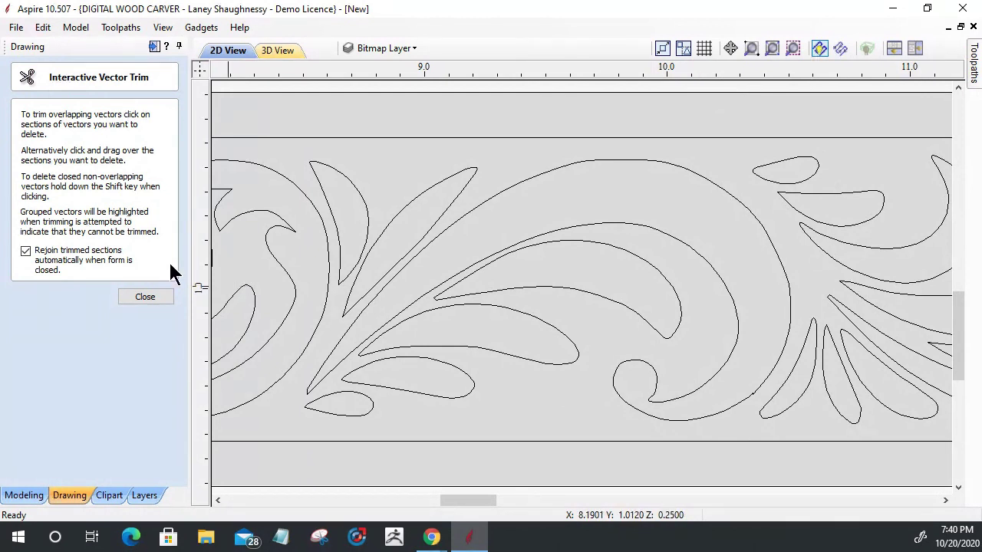
left_click(167, 298)
Delete the upper point of the small notch at the lower seam and reshape the remaining curve with its Bezier handle.
scroll(758, 401, "up", 10)
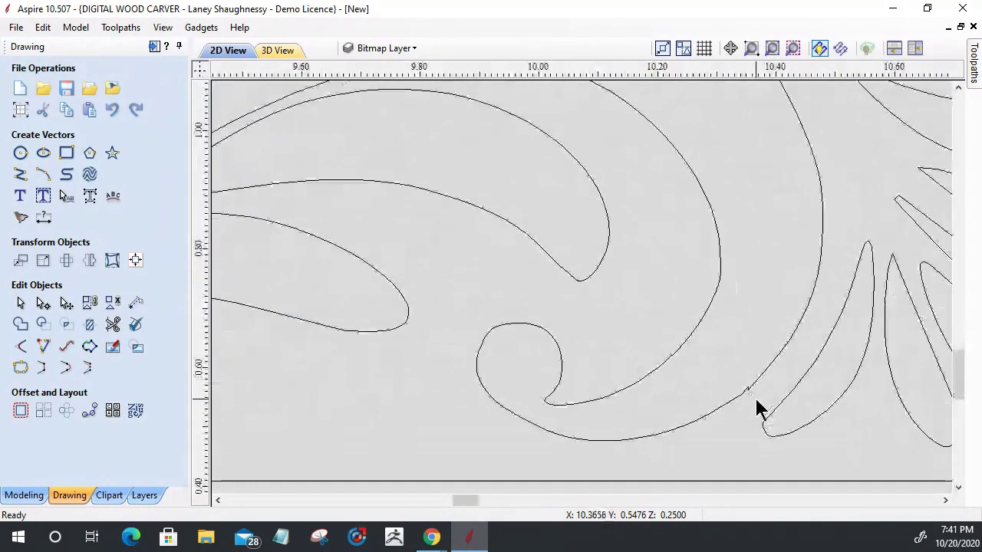
scroll(742, 394, "up", 1)
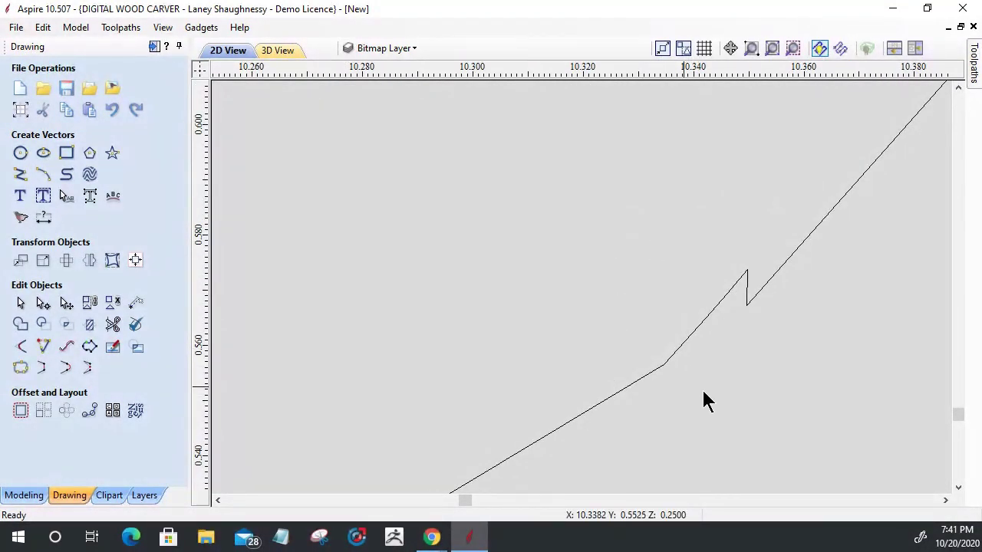
left_click(43, 304)
left_click(715, 304)
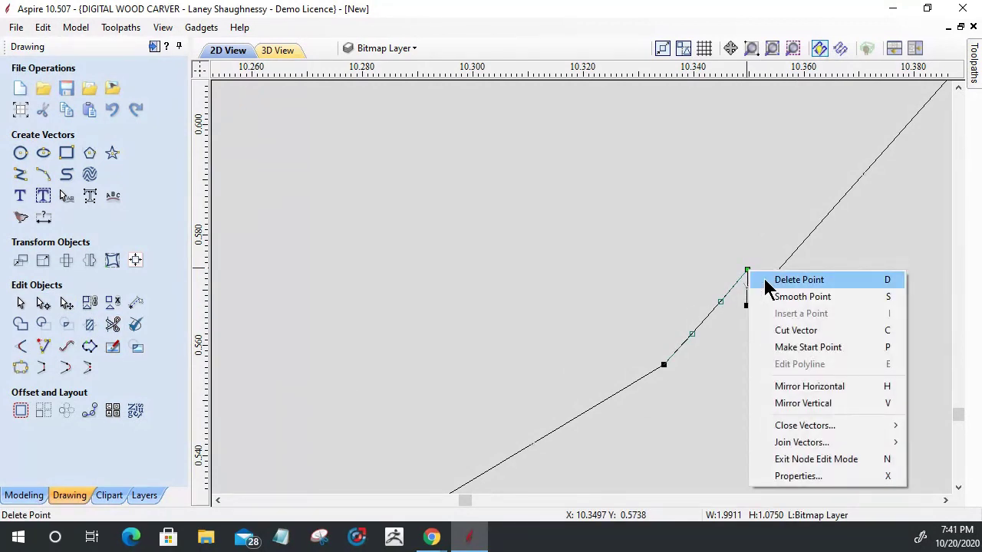
left_click(767, 281)
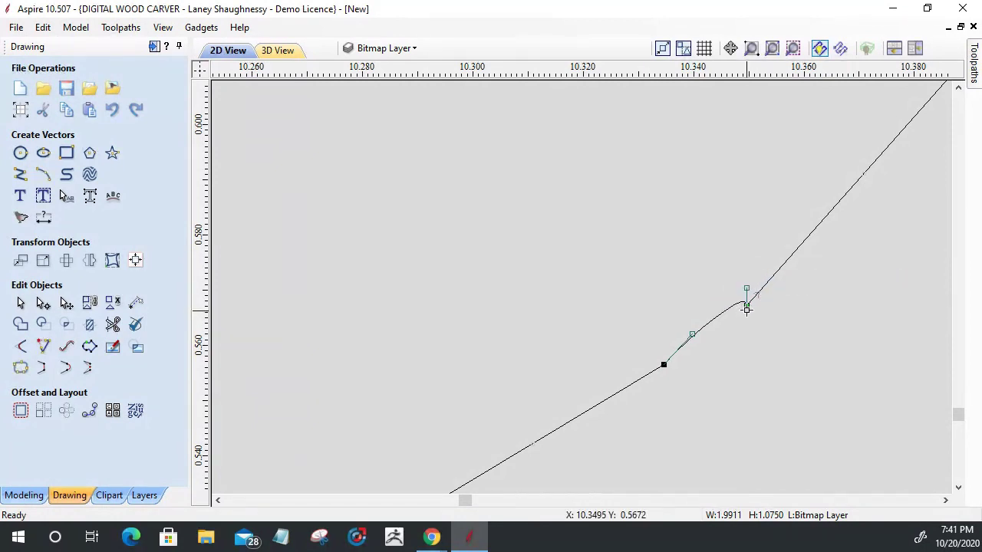
left_click_drag(745, 290, 735, 314)
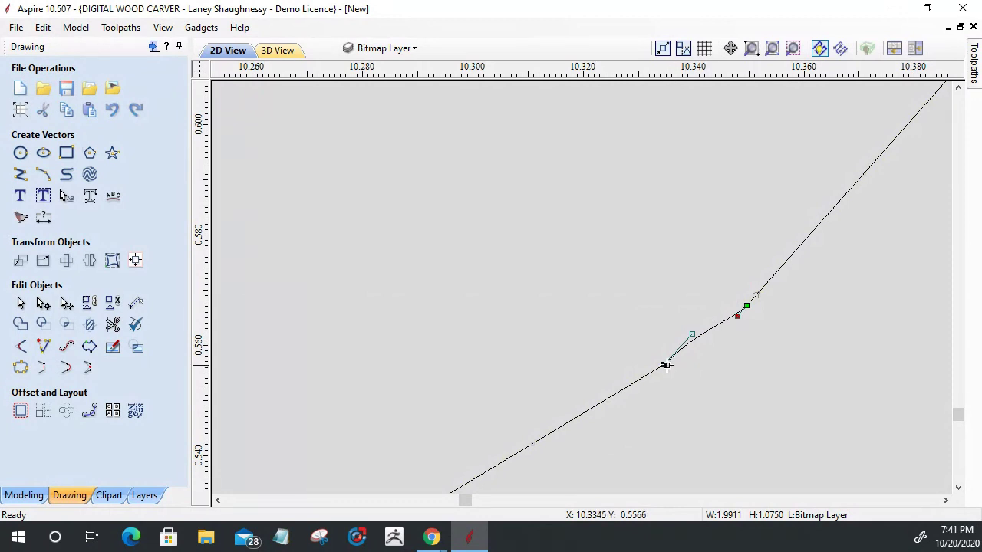
Convert the short span at the lower seam to a line, smooth its upper point and deselect the vector.
right_click(700, 339)
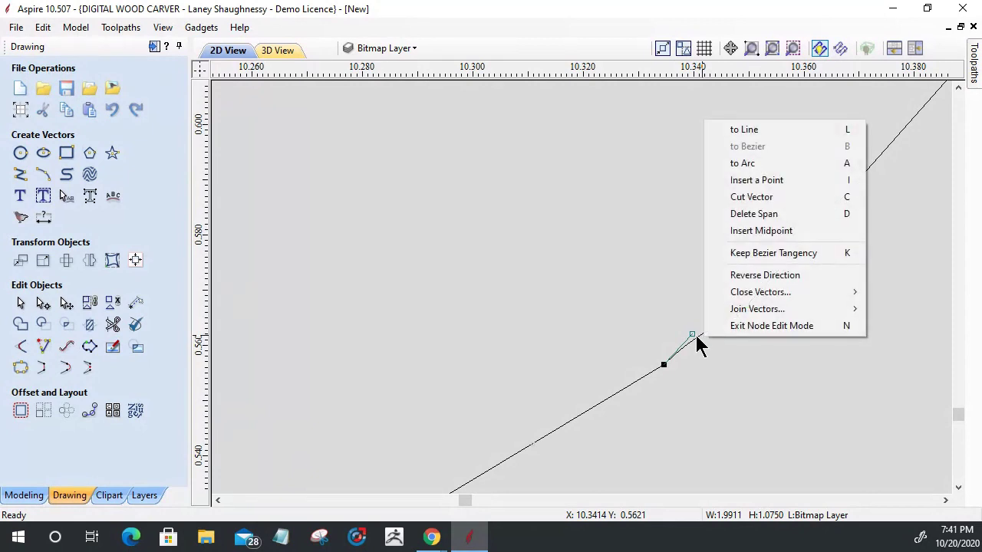
left_click(737, 130)
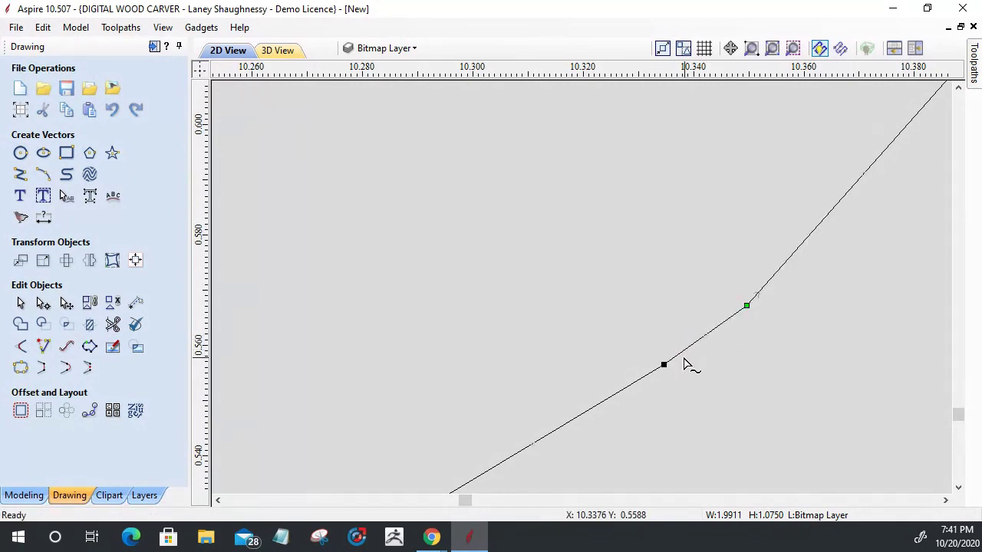
right_click(746, 306)
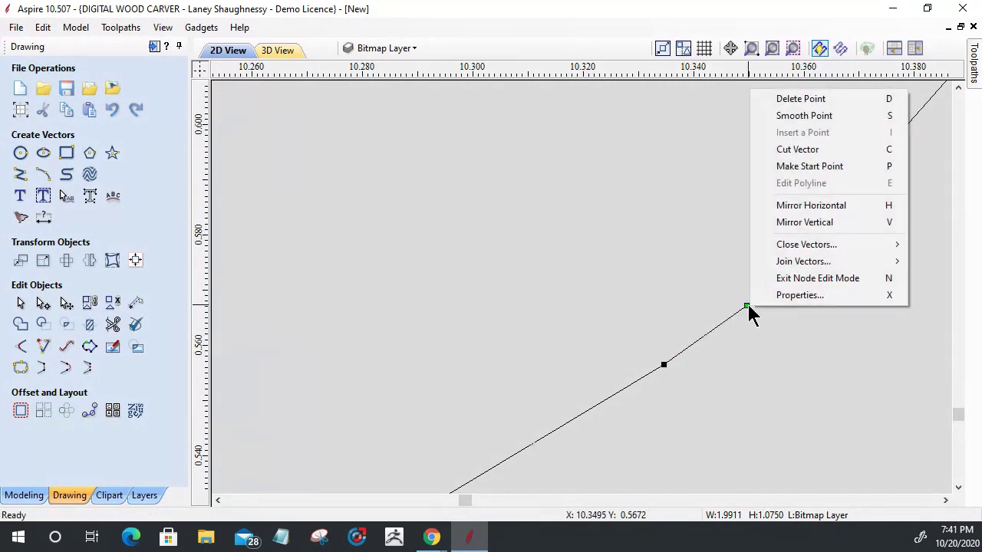
left_click(779, 115)
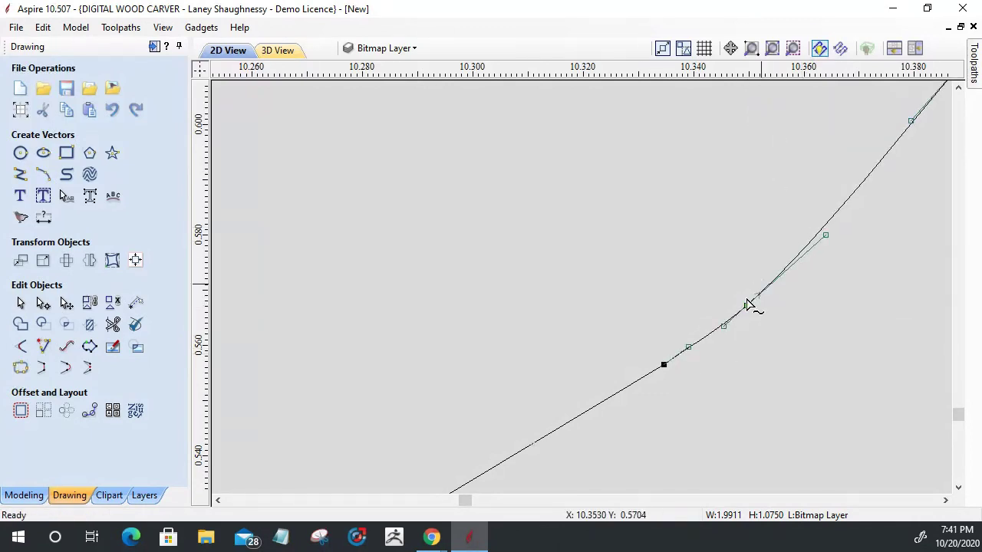
left_click(770, 406)
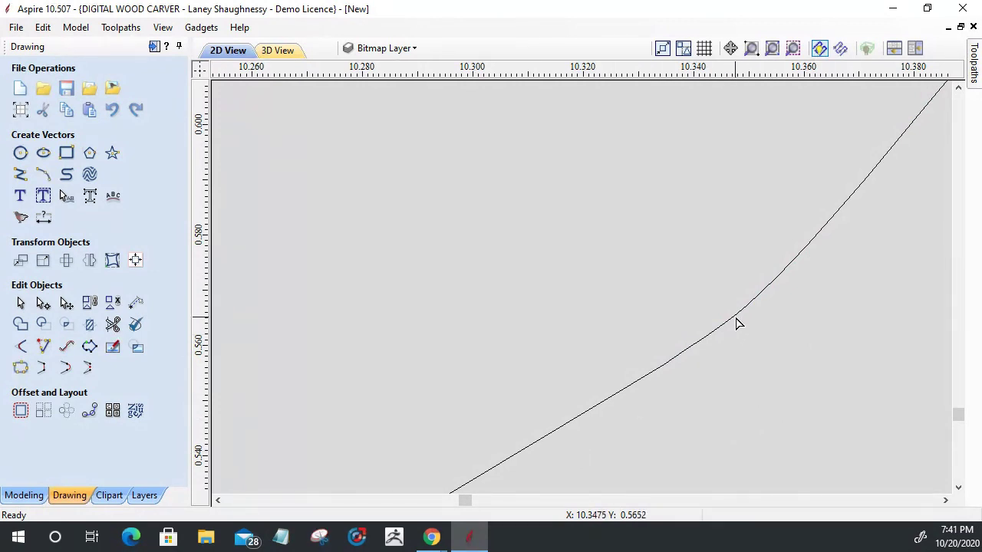
Undo the node edits made to the notch at the lower seam.
key("ctrl+z")
key("ctrl+z")
key("ctrl+z")
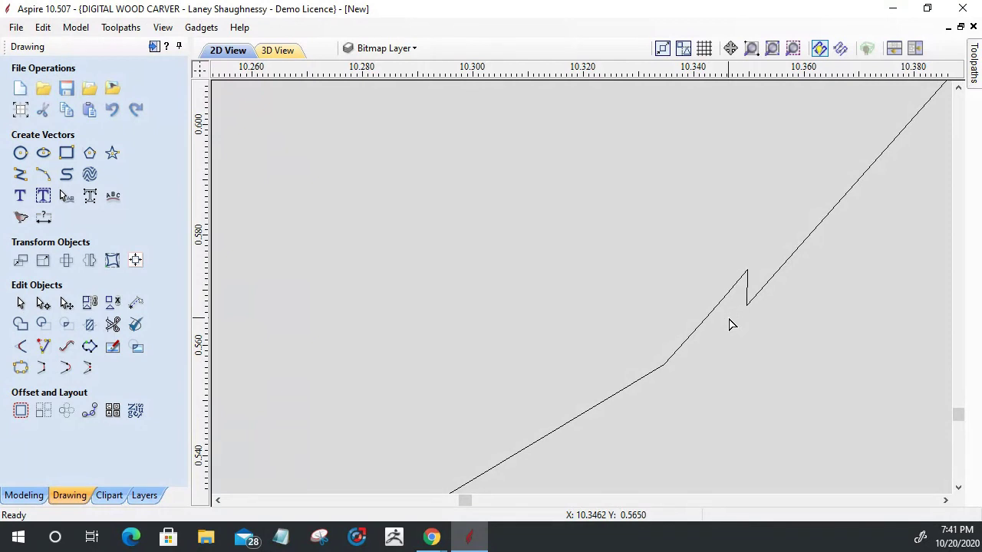
Delete the upper point of the notch at the lower seam and convert the remaining curved span to a line.
left_click(722, 303)
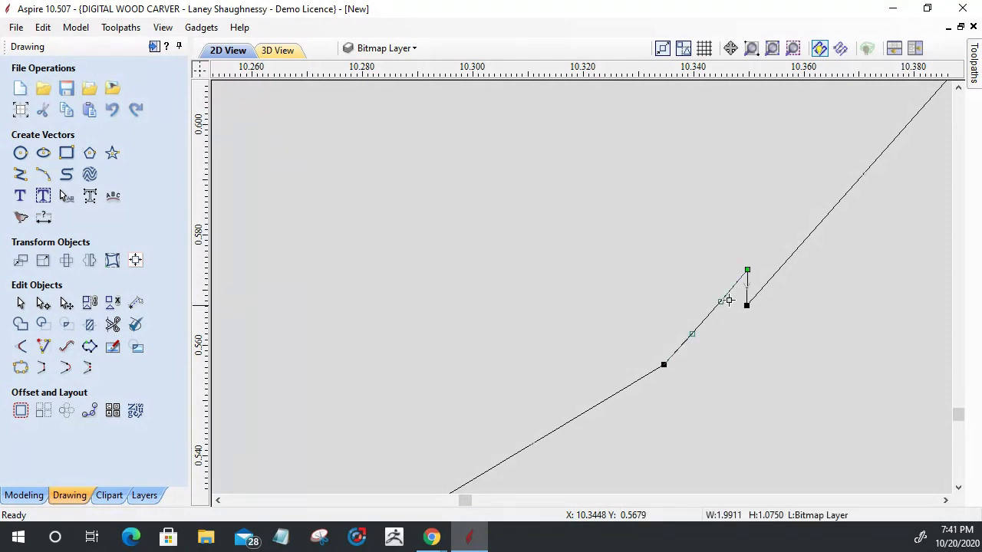
right_click(748, 269)
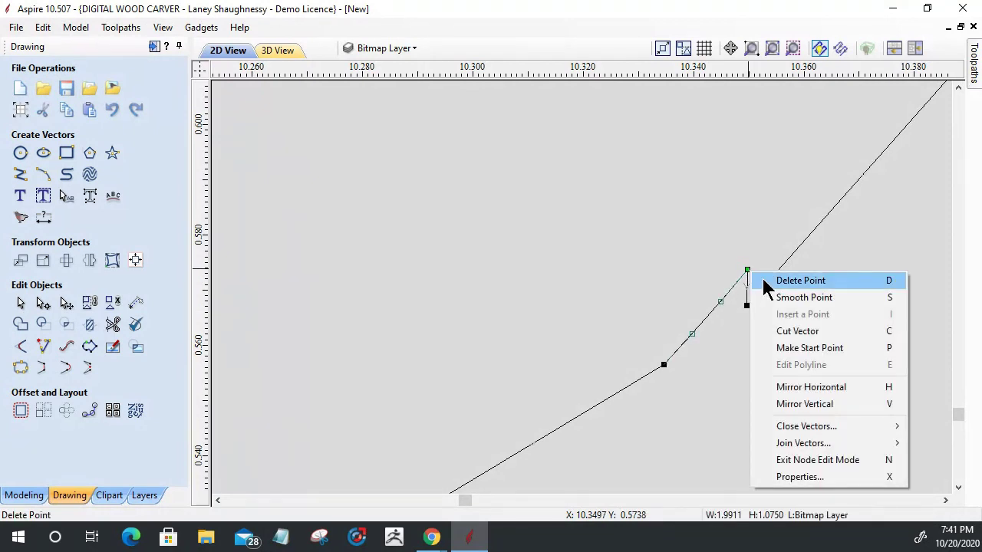
left_click(767, 282)
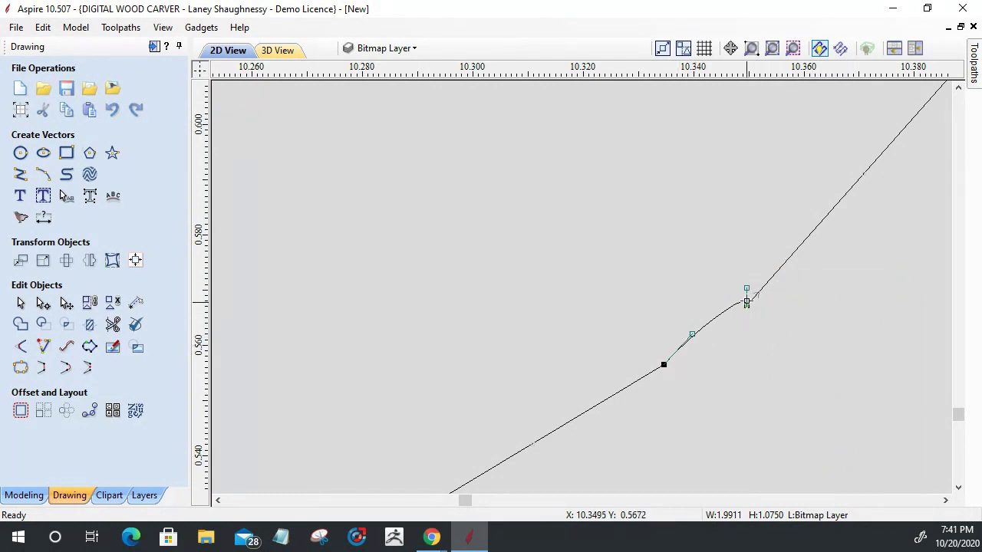
left_click_drag(748, 289, 666, 235)
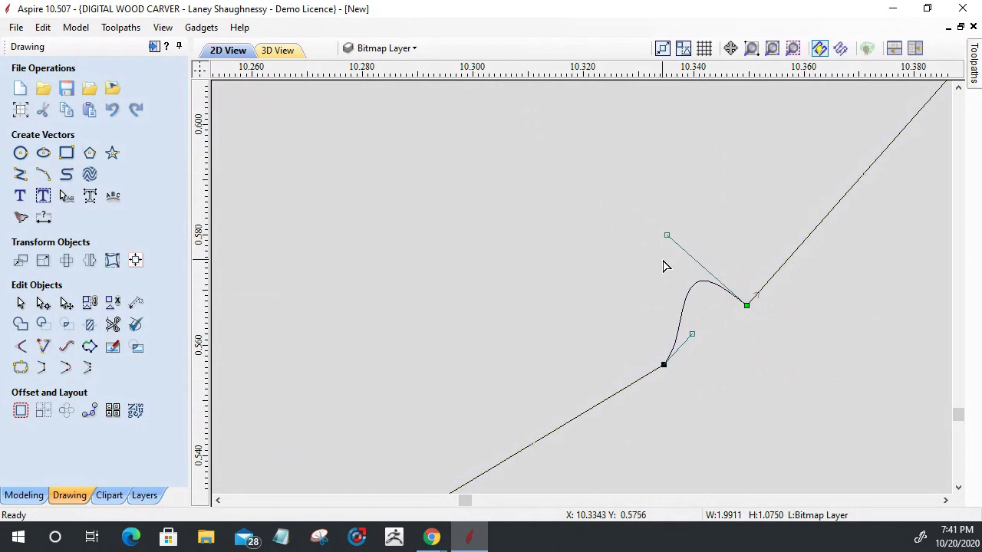
right_click(697, 289)
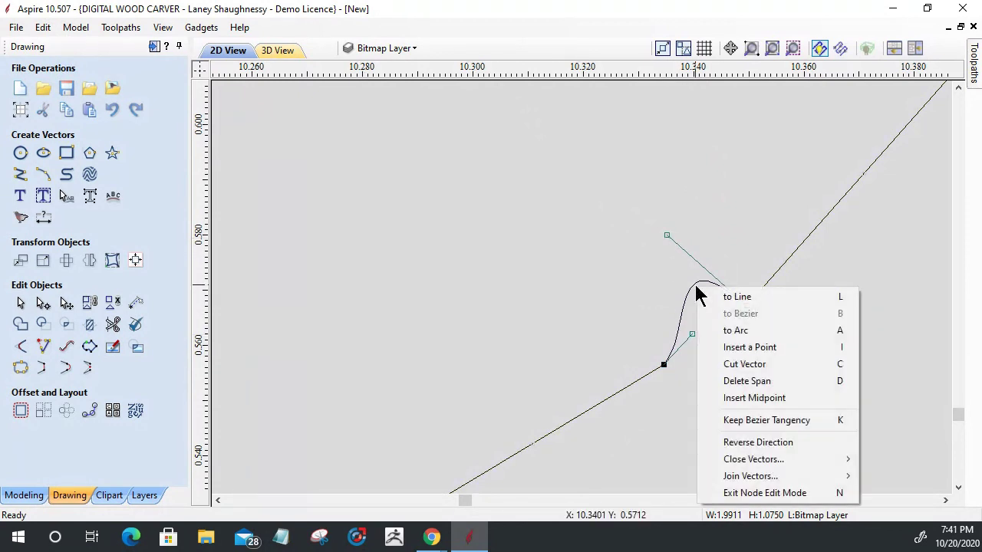
left_click(724, 299)
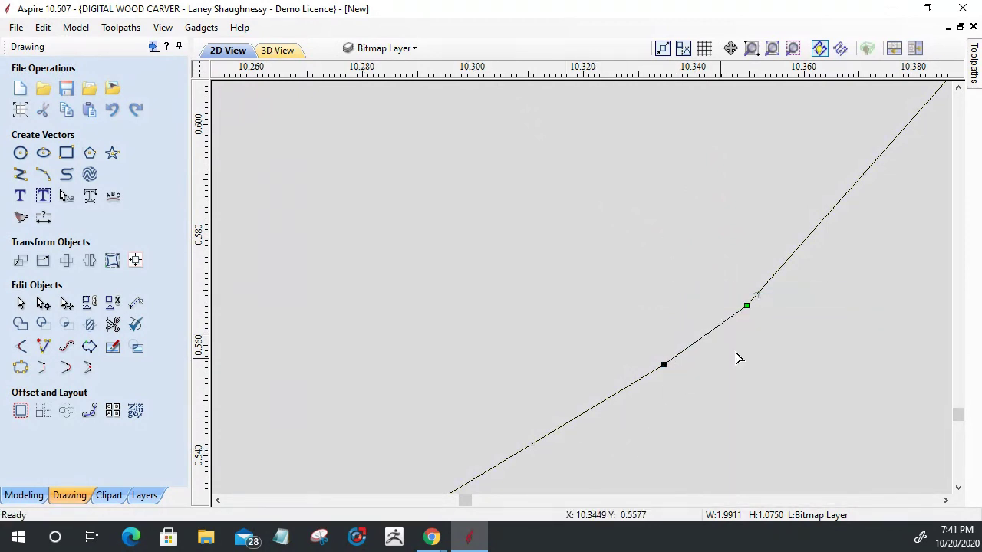
Smooth the upper point of the straightened span at the lower seam and deselect the vector.
right_click(746, 307)
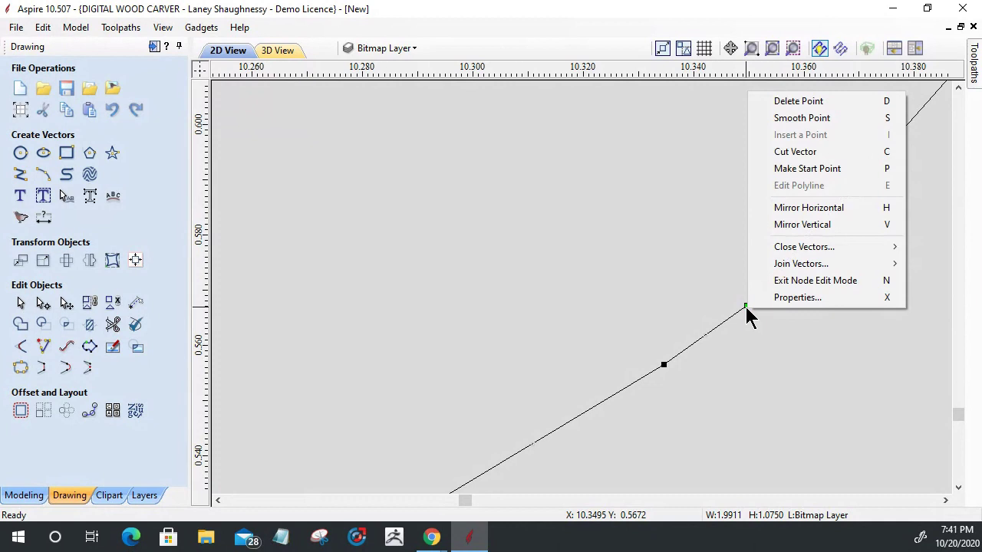
left_click(801, 119)
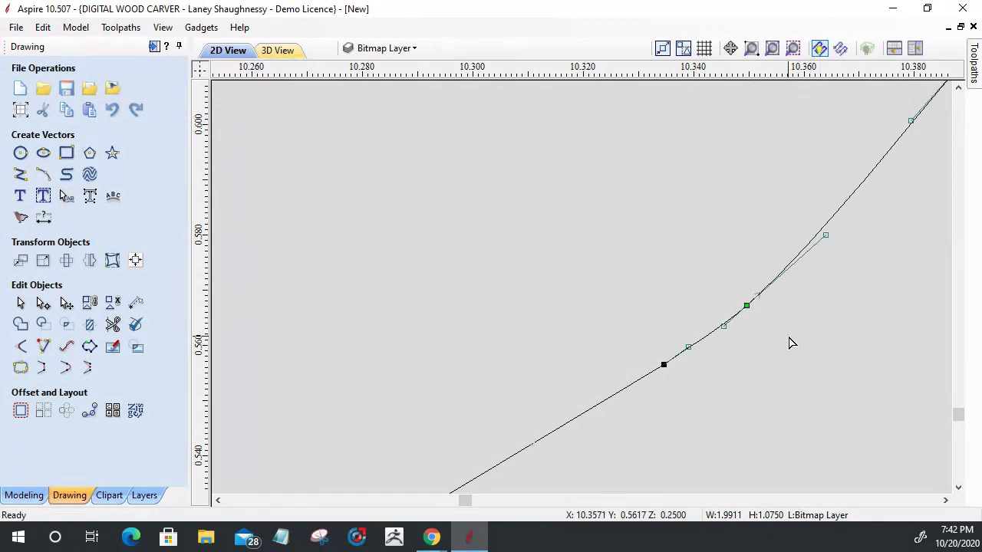
left_click(806, 274)
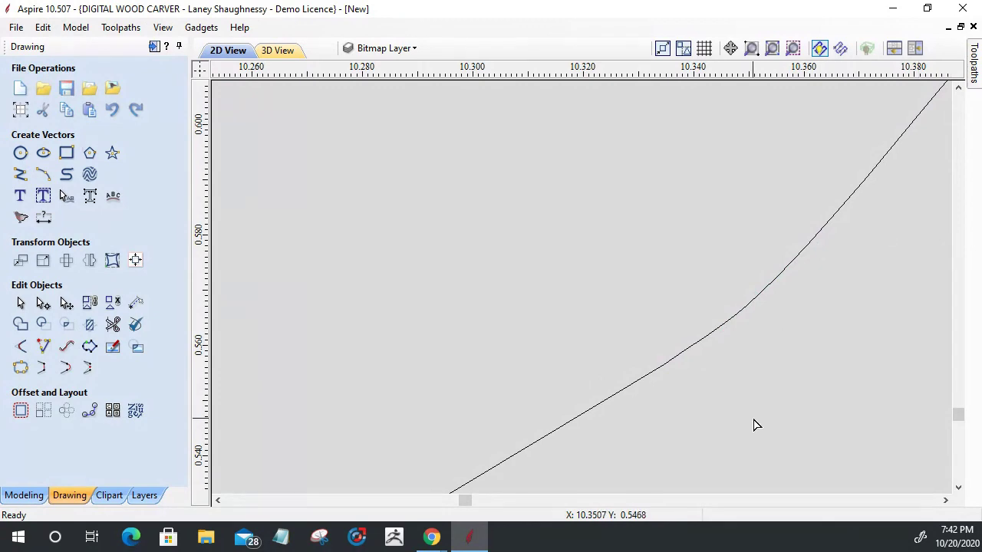
Examine the border along the board's length, including the remaining seam between the second and third copies.
scroll(755, 425, "down", 8)
scroll(751, 391, "down", 8)
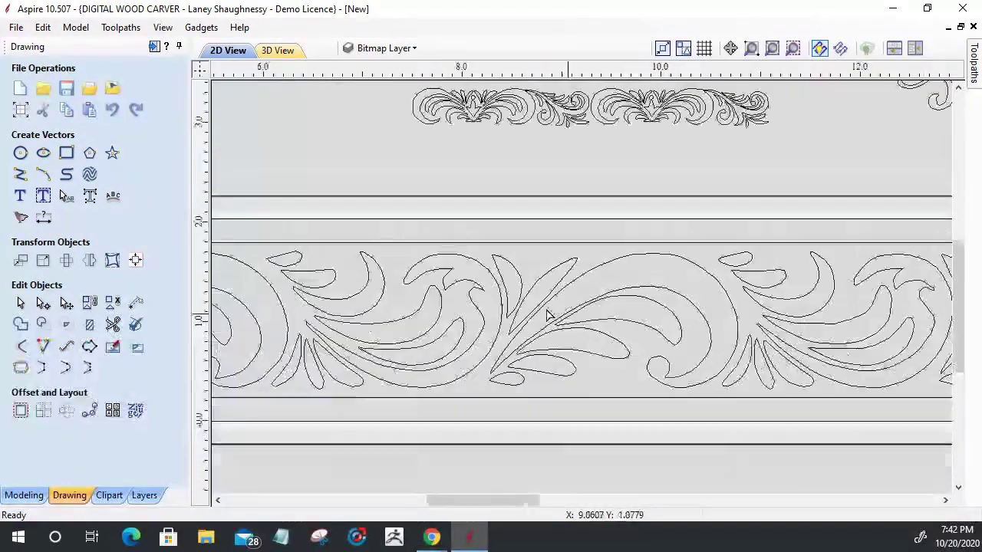
scroll(548, 314, "down", 6)
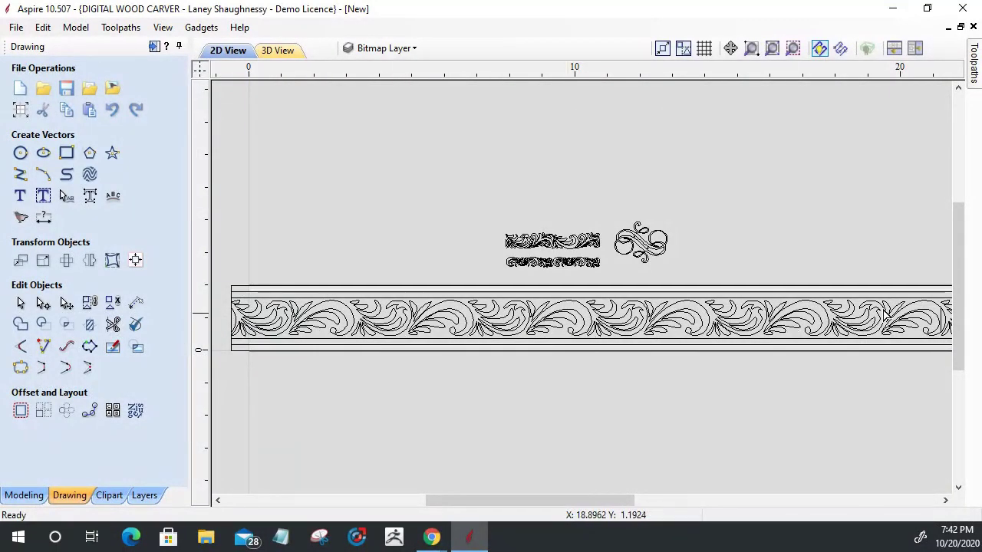
left_click_drag(512, 500, 576, 501)
scroll(705, 353, "up", 5)
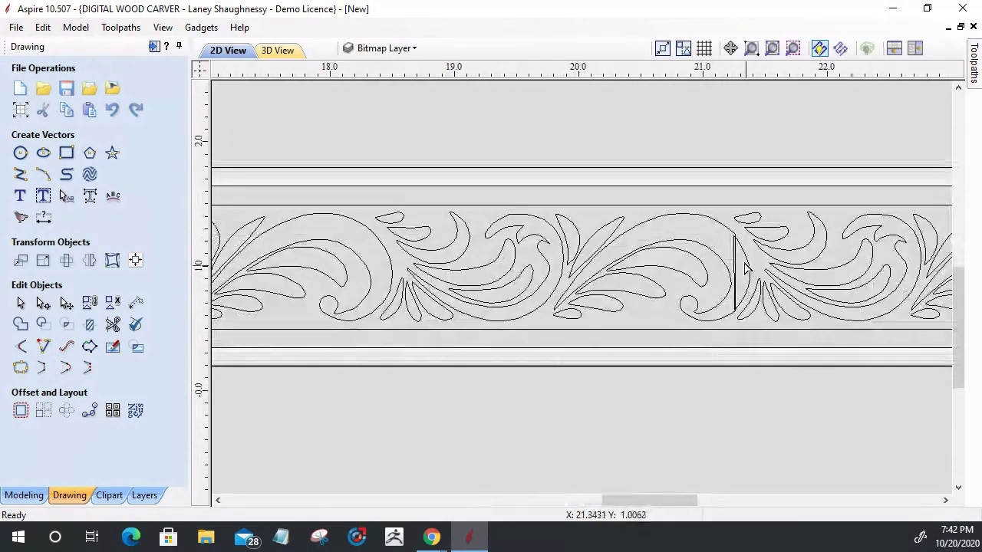
scroll(748, 265, "up", 2)
scroll(710, 269, "down", 5)
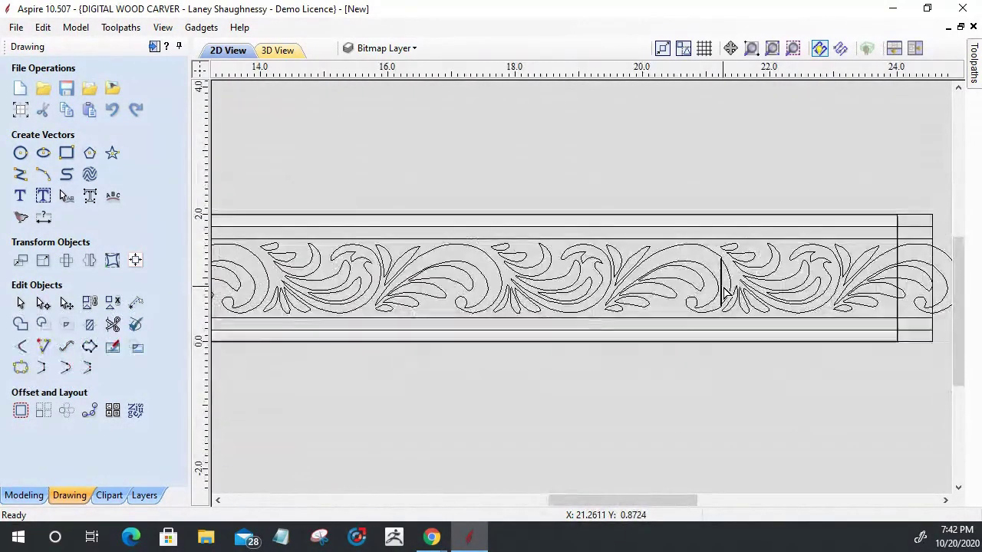
scroll(724, 294, "down", 2)
scroll(726, 307, "down", 1)
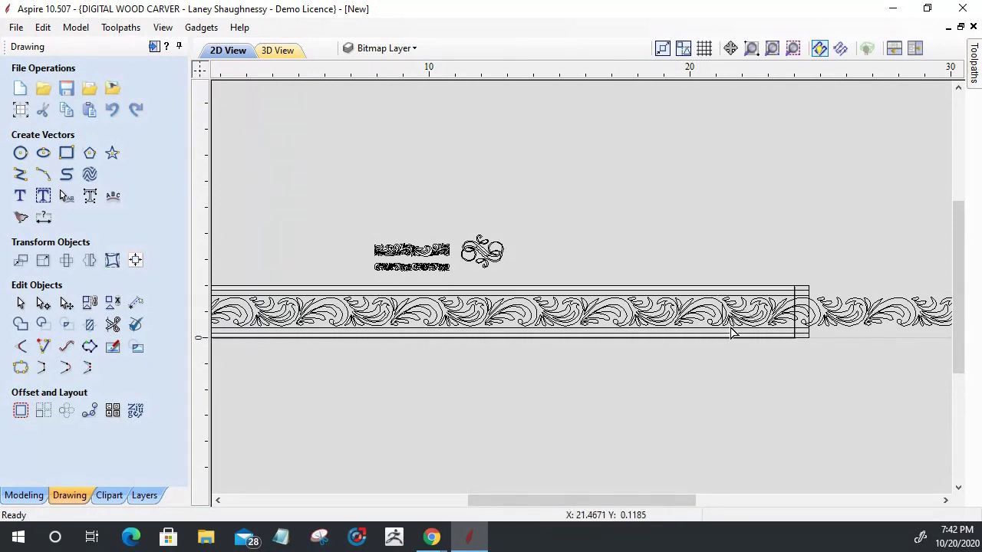
scroll(726, 319, "up", 6)
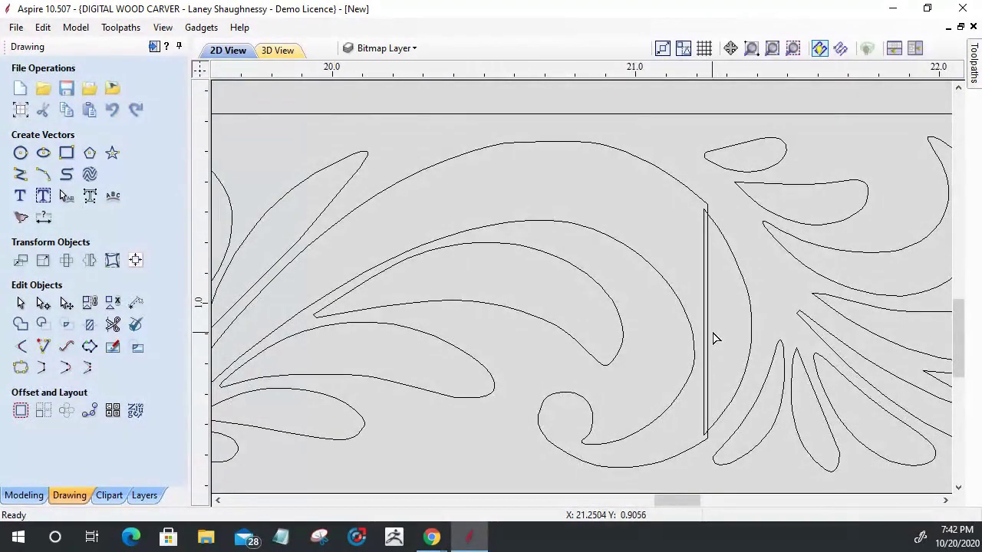
Convert the second copy's vertical end line at the seam to an arc and bend it to follow the third copy's curve.
left_click(707, 325)
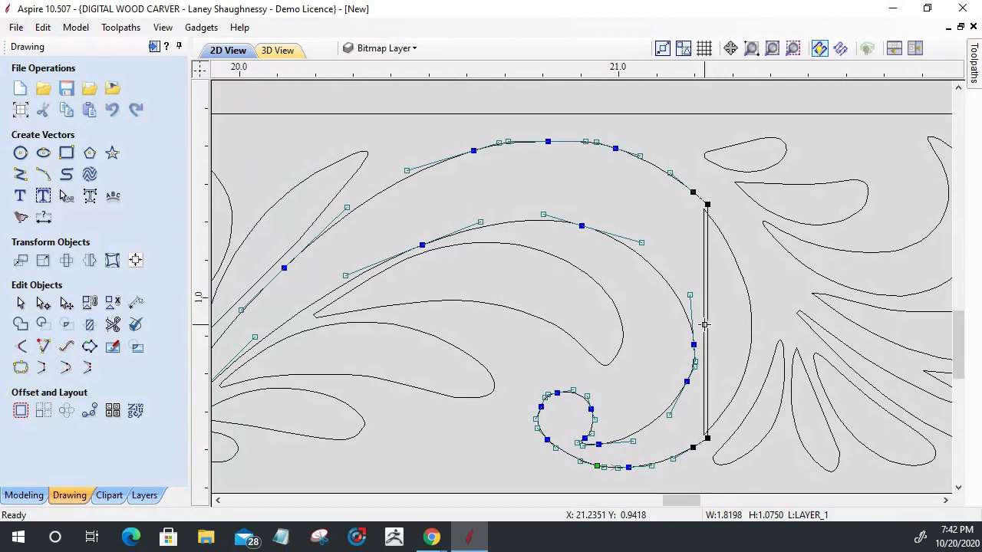
scroll(706, 325, "up", 3)
scroll(719, 323, "down", 4)
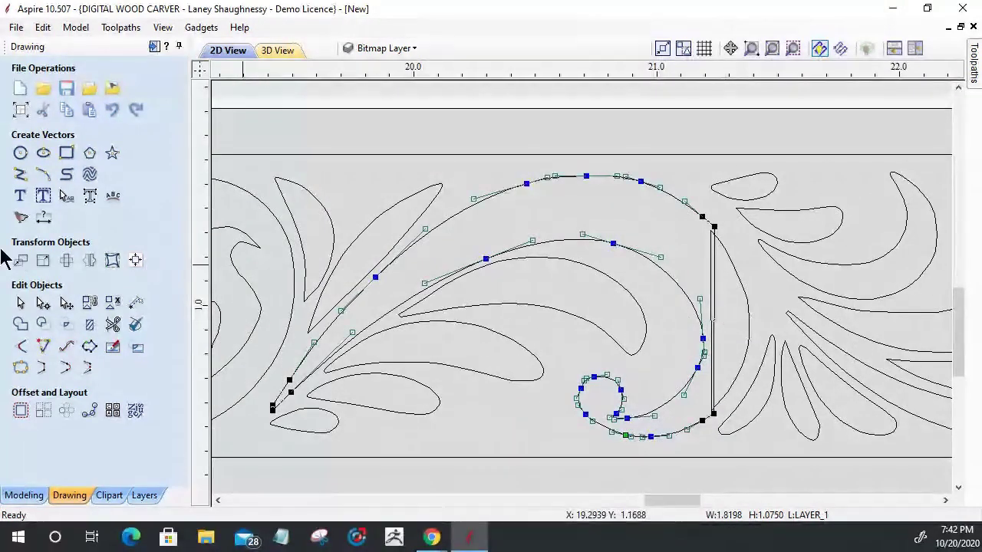
left_click(20, 302)
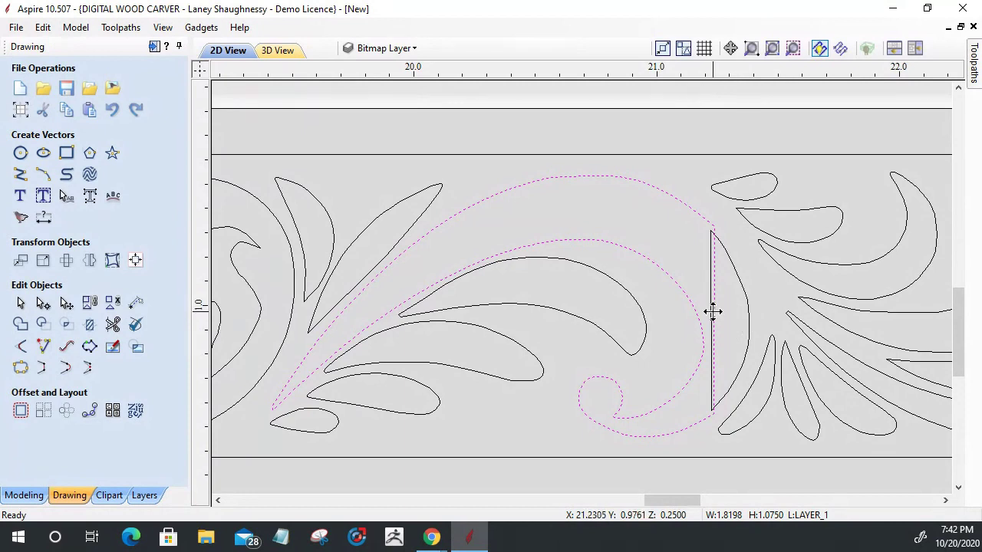
left_click(43, 302)
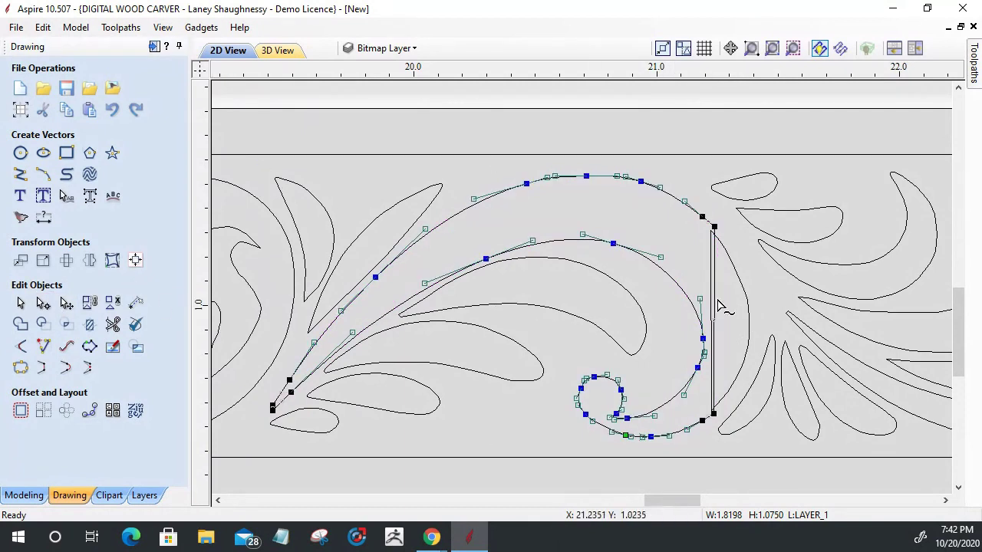
right_click(714, 288)
left_click(733, 330)
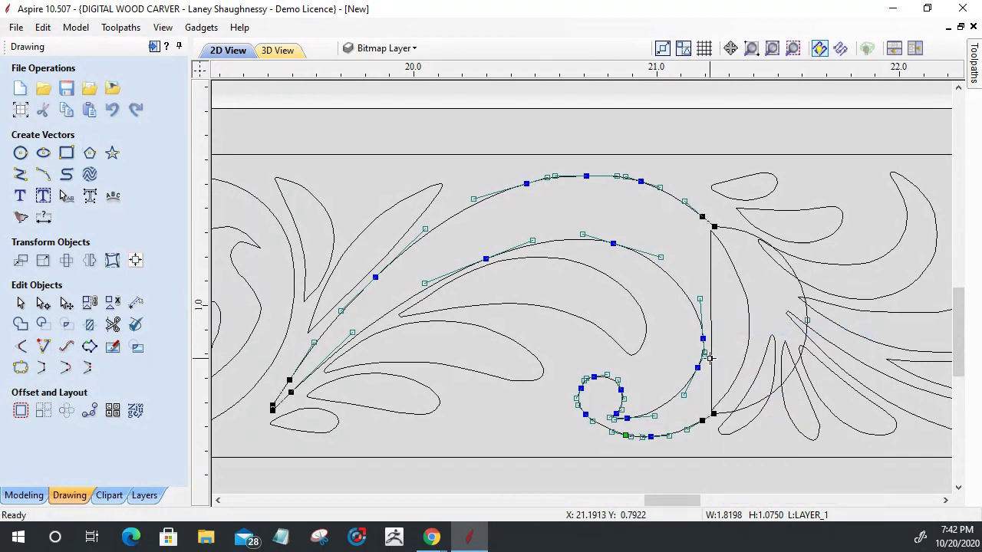
left_click_drag(807, 319, 751, 328)
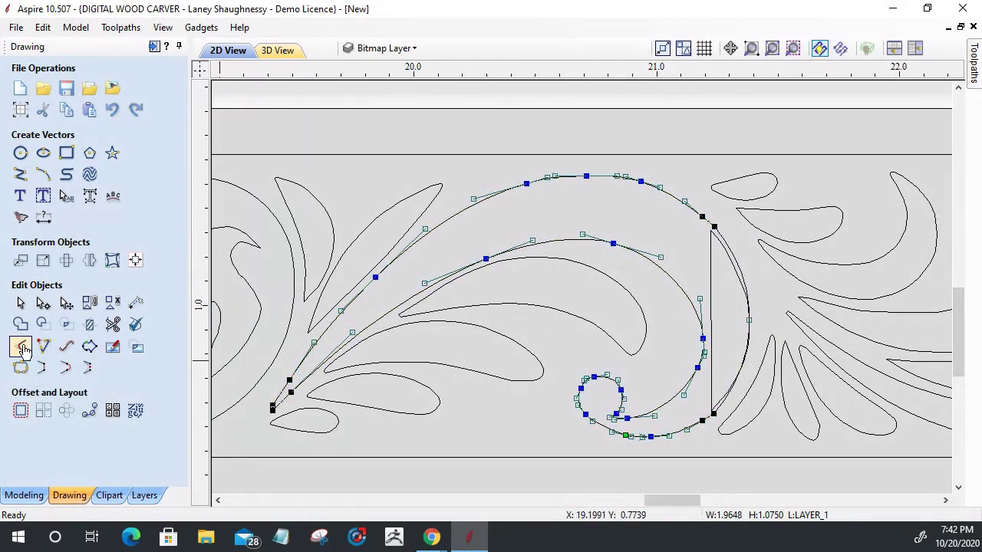
Nudge the third border copy right until its upper seam corner meets the outline of the second copy.
left_click(21, 303)
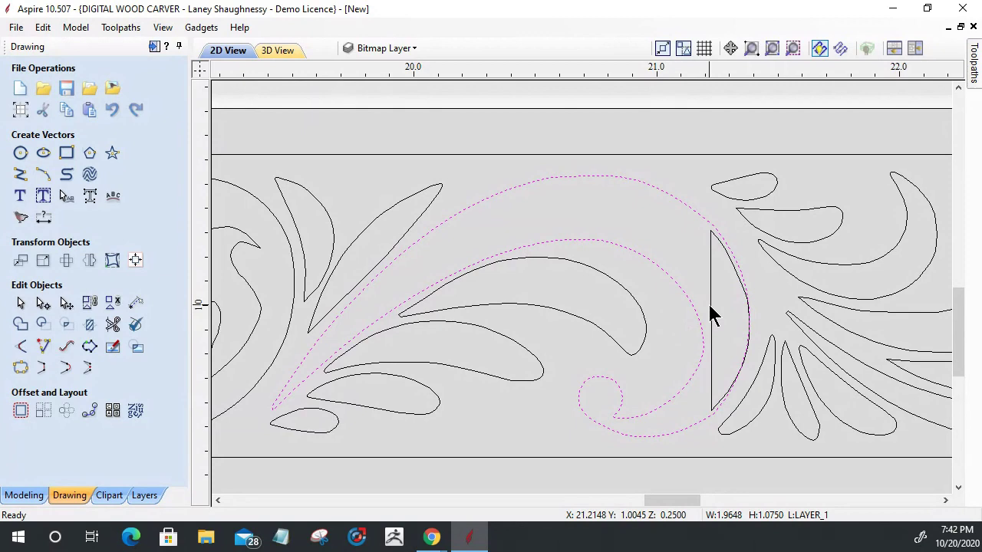
left_click(712, 312)
key("Right")
key("Right")
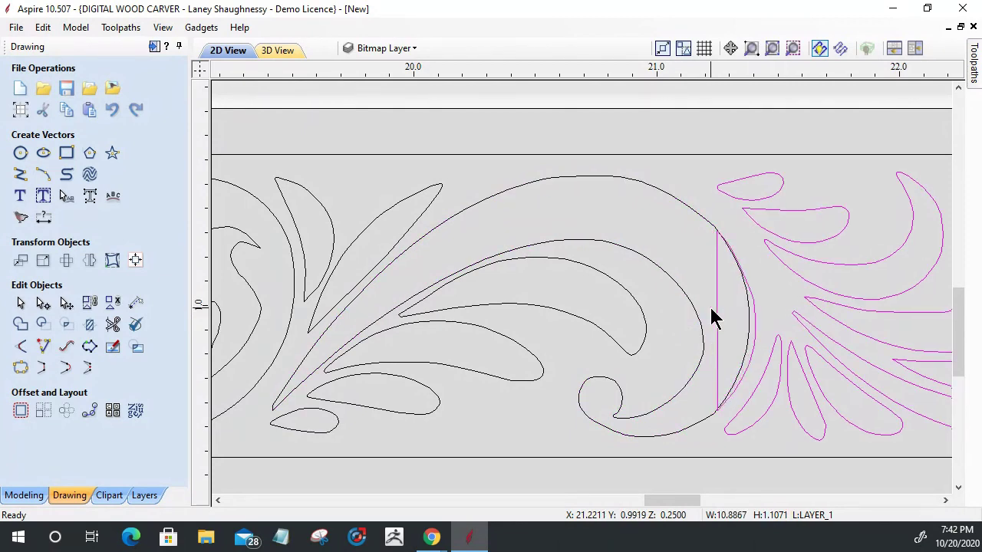
scroll(716, 227, "up", 5)
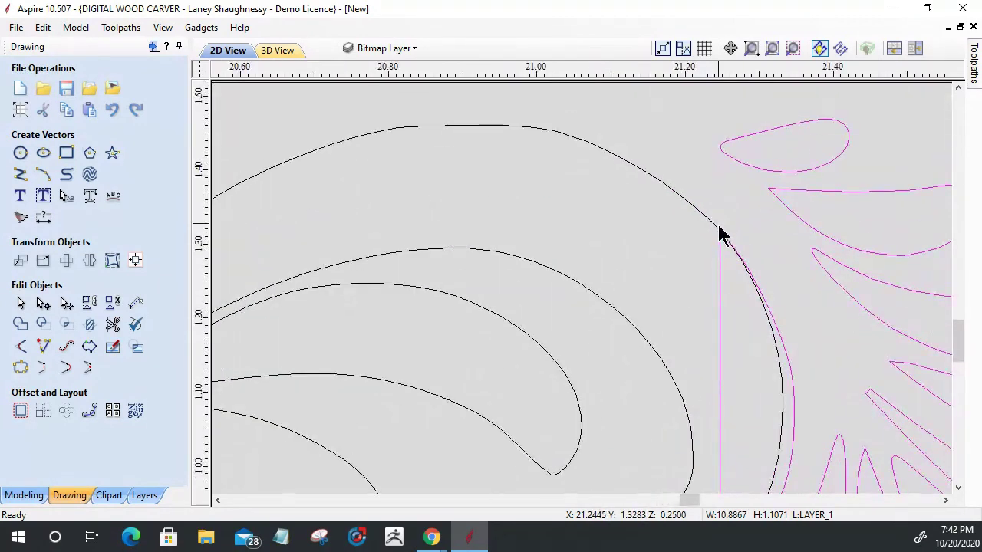
scroll(724, 238, "up", 4)
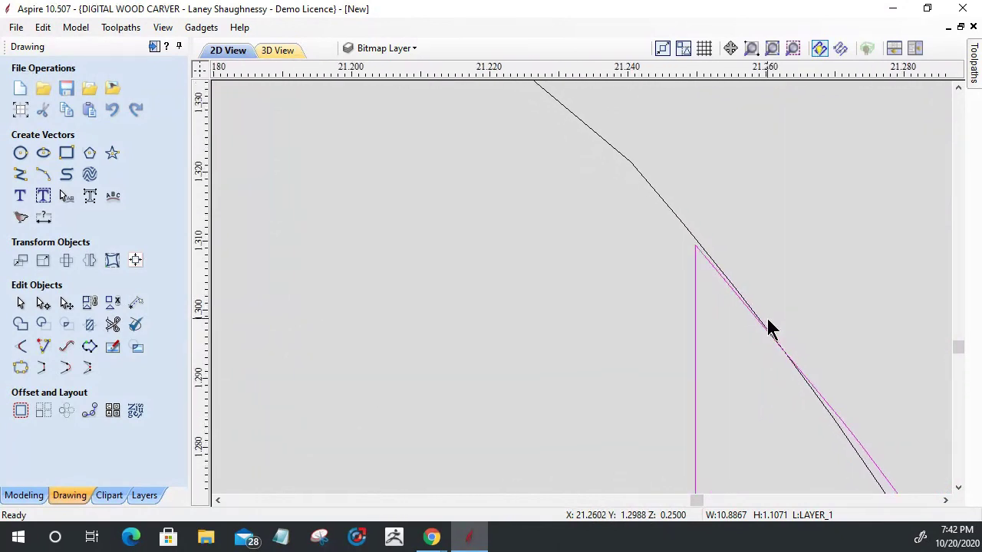
key("Right")
key("Right")
key("Right")
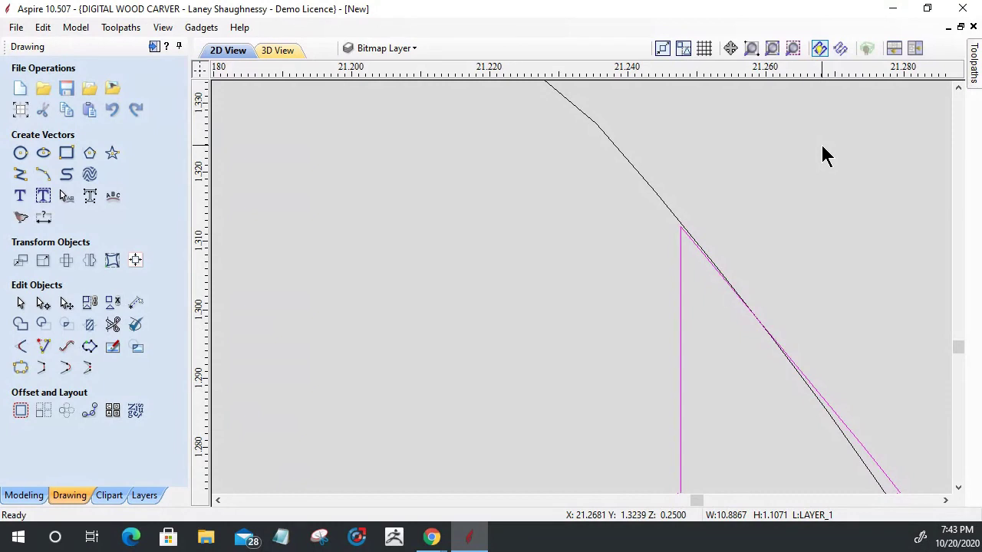
key("Right")
key("Right")
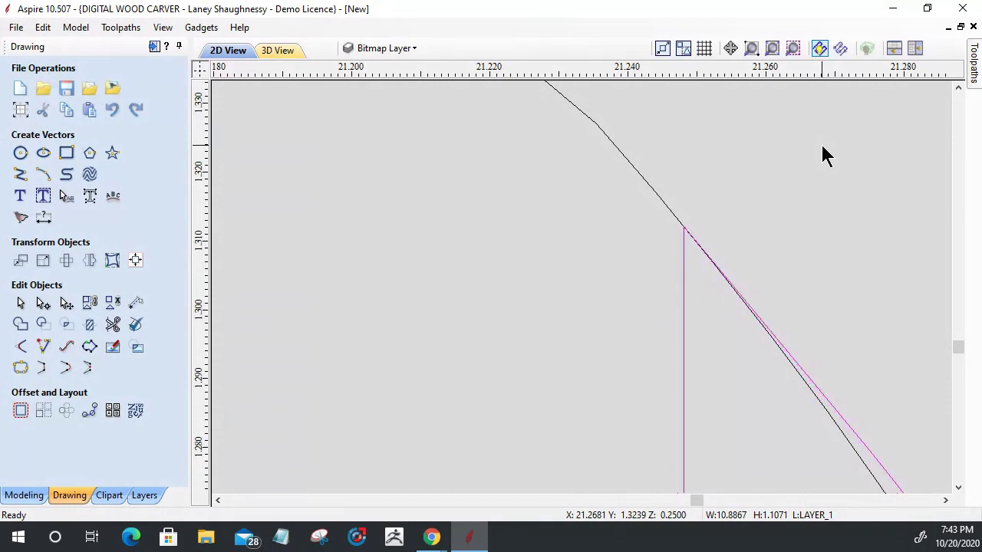
Ungroup the third border copy and trim away the vertical line and overlapping arc at its seam, rejoining the trimmed sections.
scroll(822, 156, "down", 10)
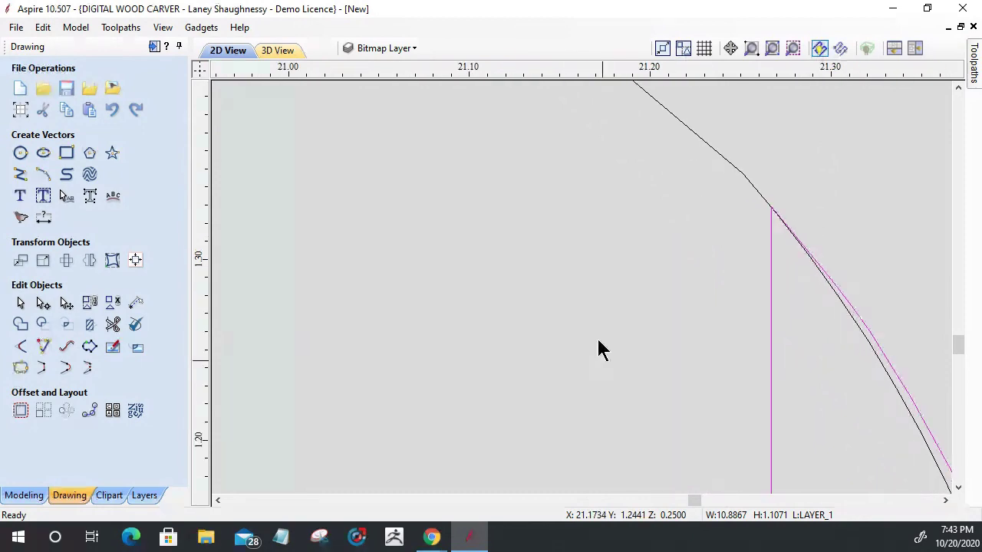
scroll(573, 280, "down", 6)
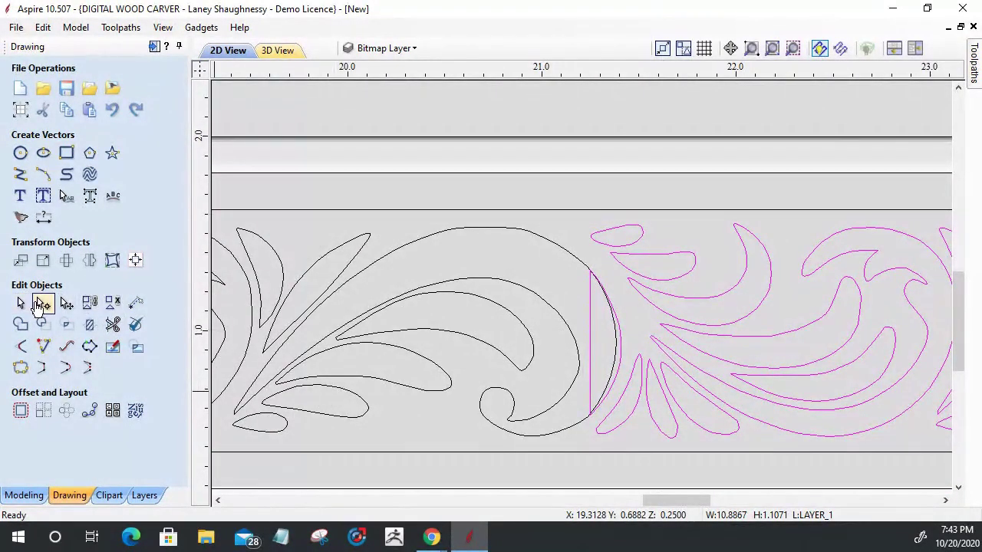
left_click(112, 301)
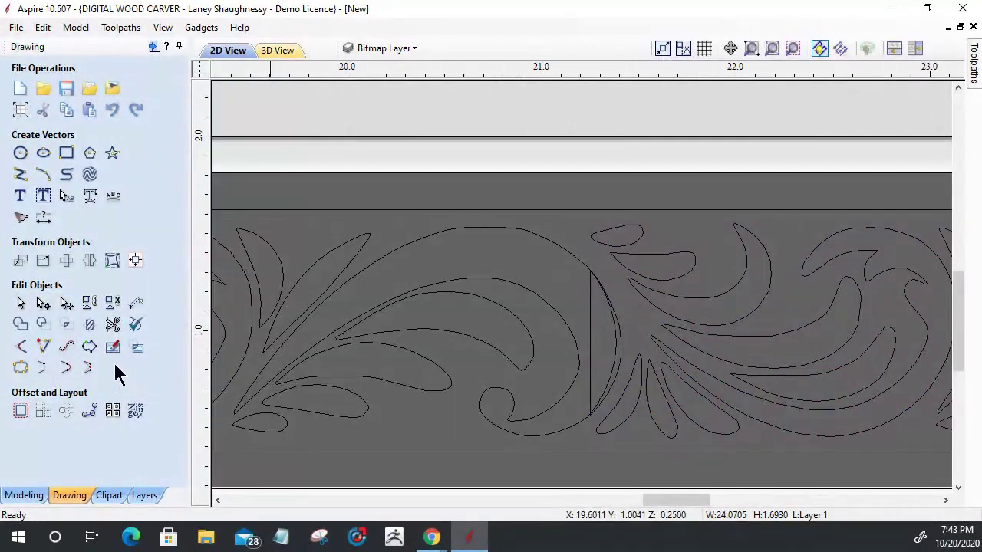
left_click(113, 324)
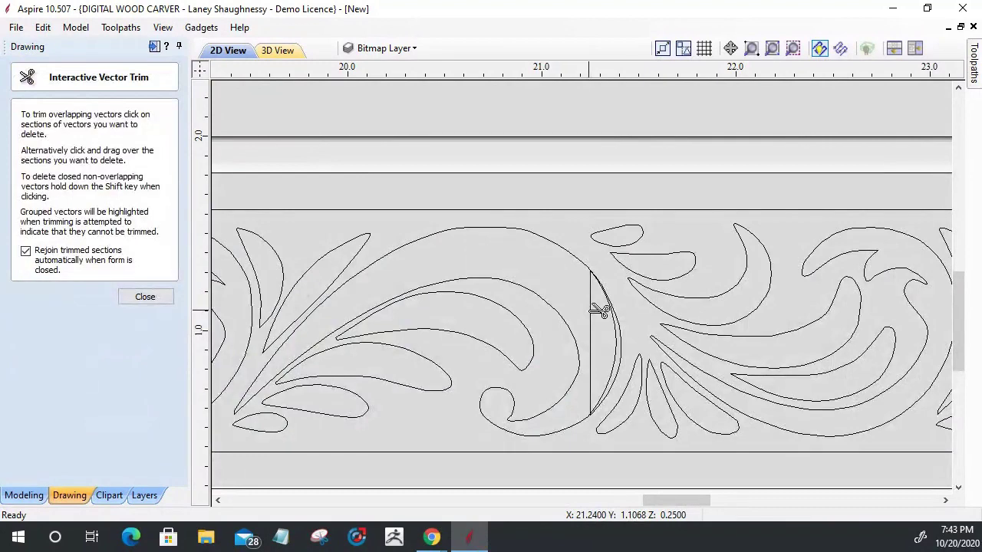
left_click(595, 309)
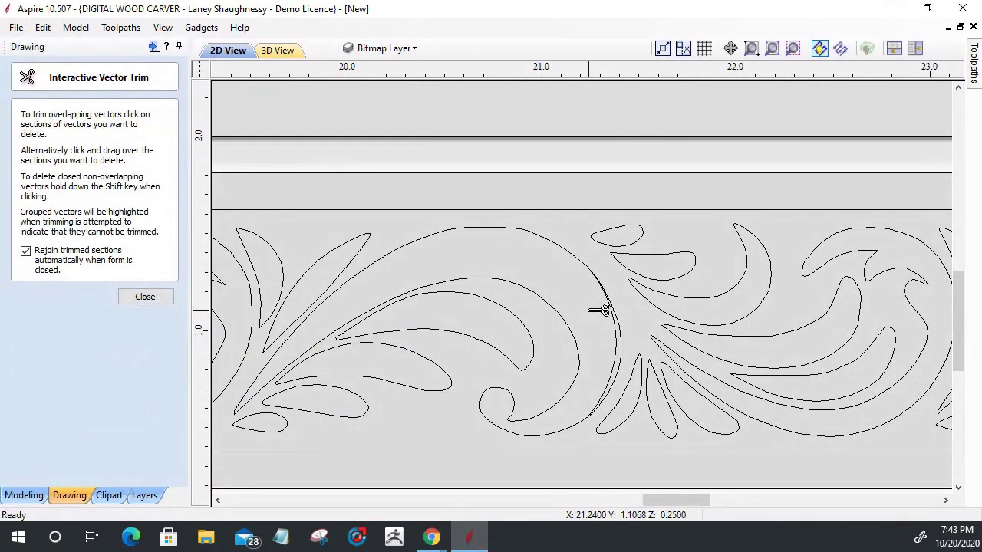
scroll(656, 351, "up", 2)
left_click(646, 347)
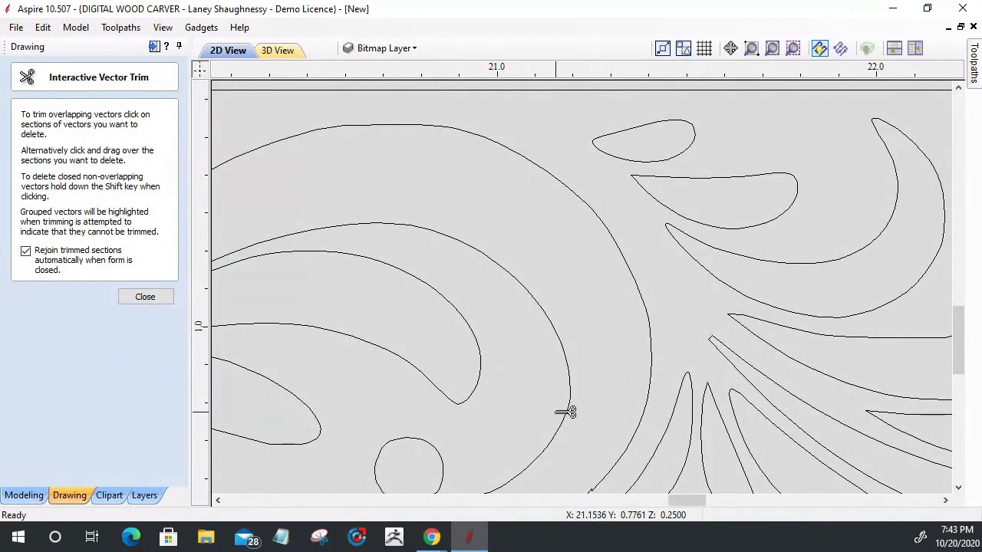
left_click(145, 298)
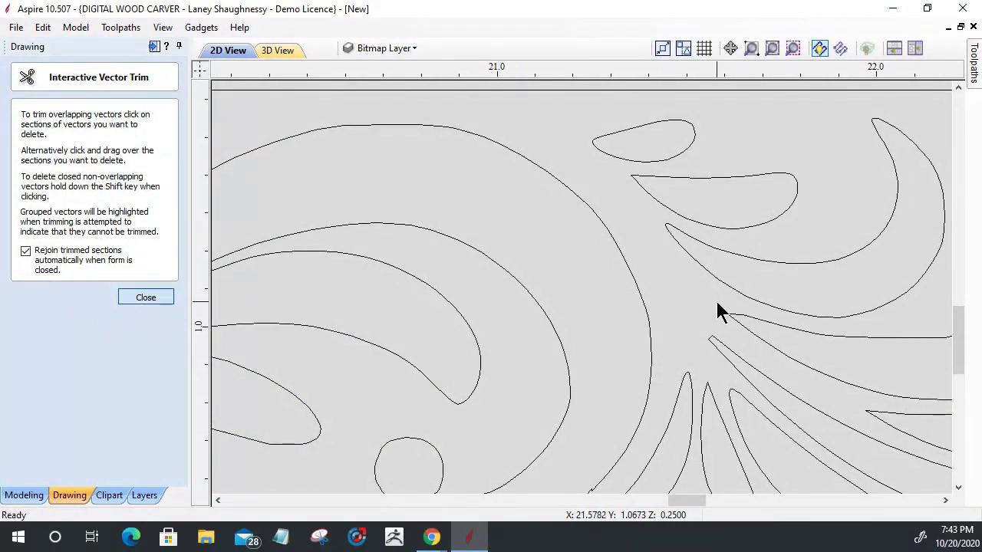
Delete the stray upper point of the small notch at the lower seam between the second and third border copies.
scroll(690, 315, "down", 2)
scroll(656, 406, "up", 3)
scroll(641, 411, "up", 5)
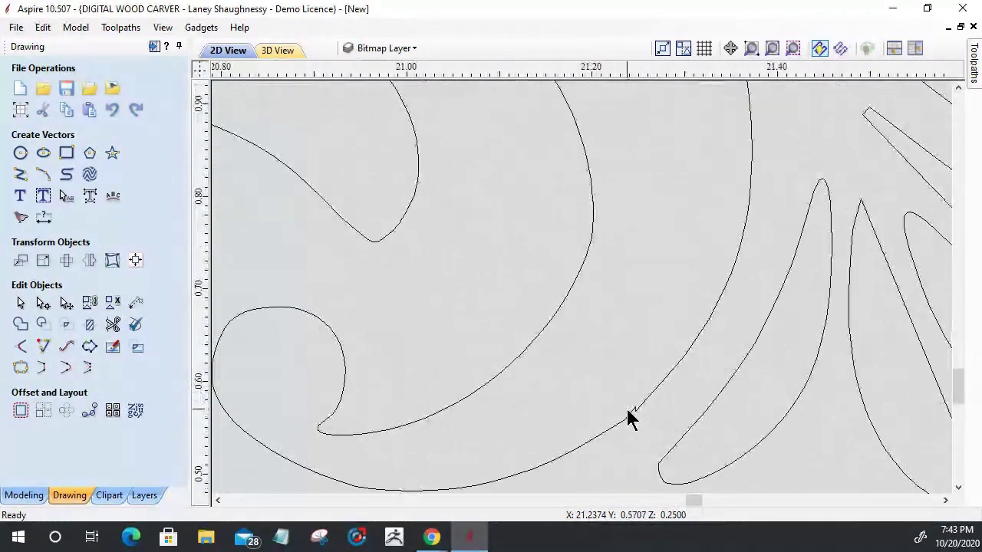
left_click(44, 303)
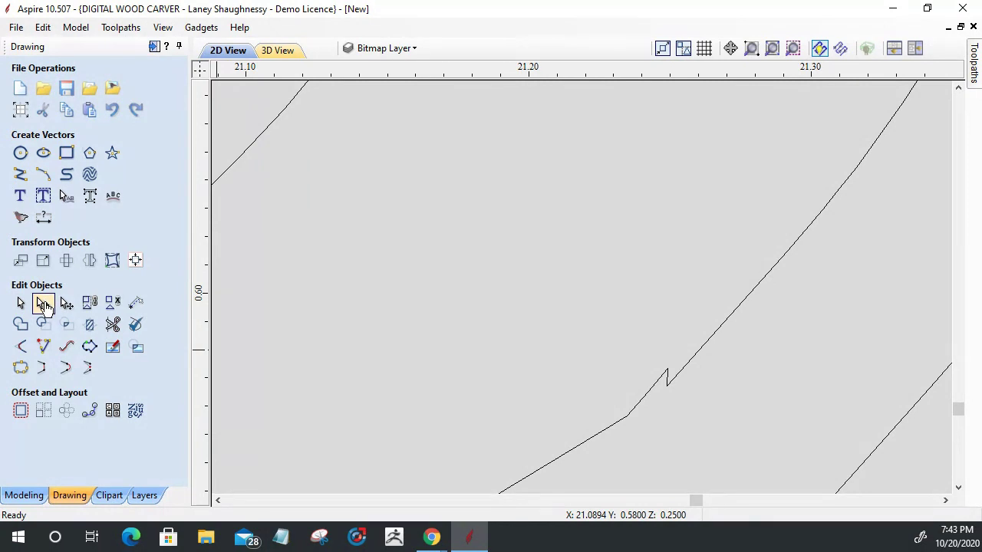
left_click(701, 352)
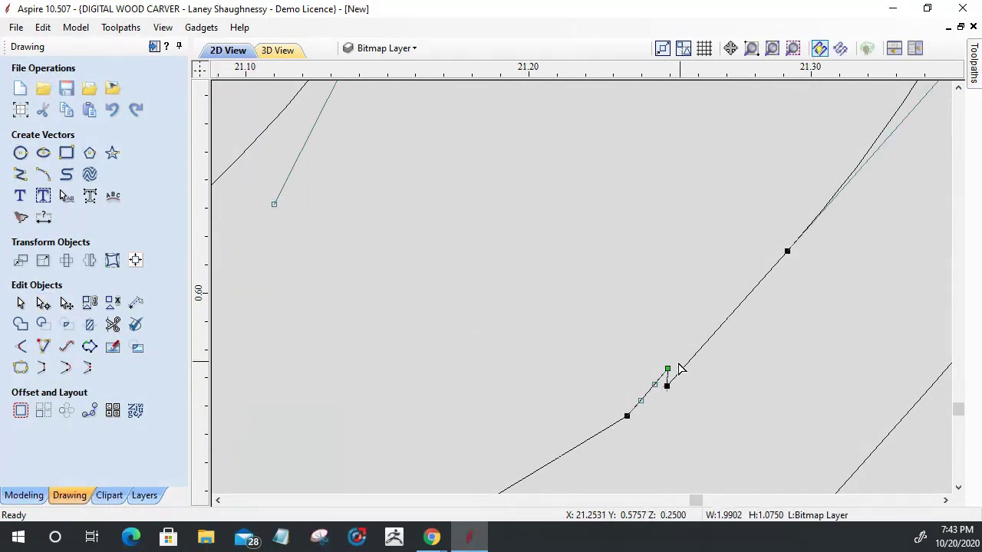
right_click(668, 367)
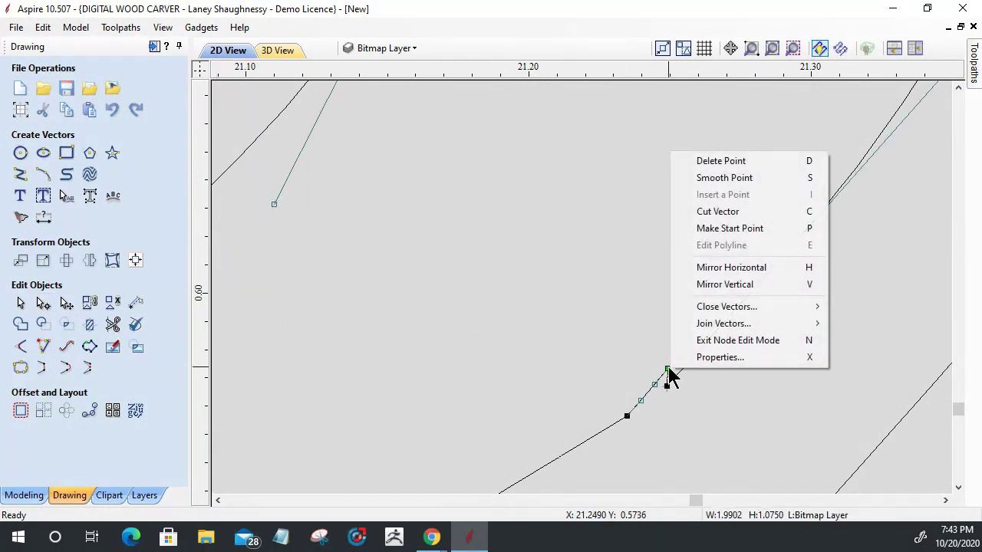
left_click(699, 163)
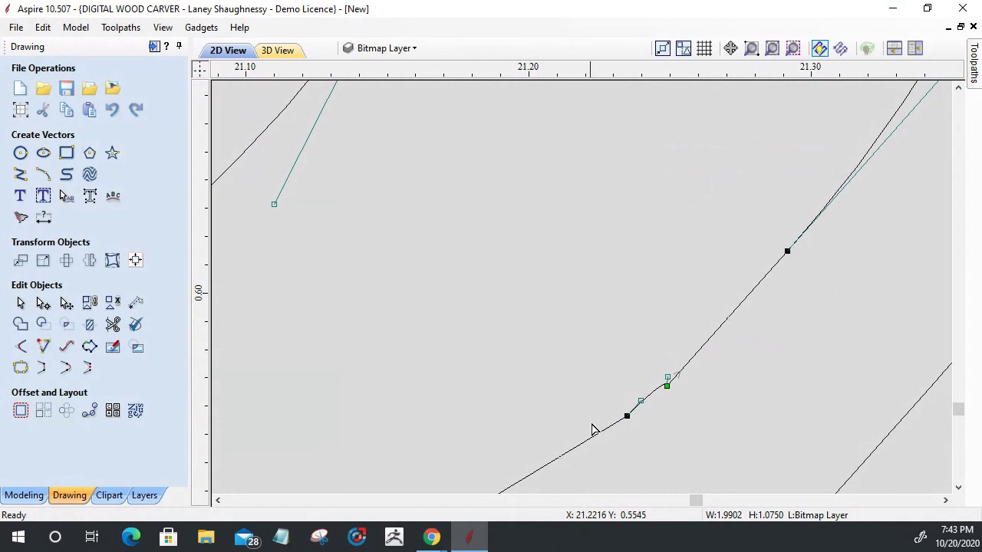
Convert the short span at the lower seam to a straight line and smooth the point at its upper end.
right_click(656, 400)
left_click(669, 188)
right_click(667, 385)
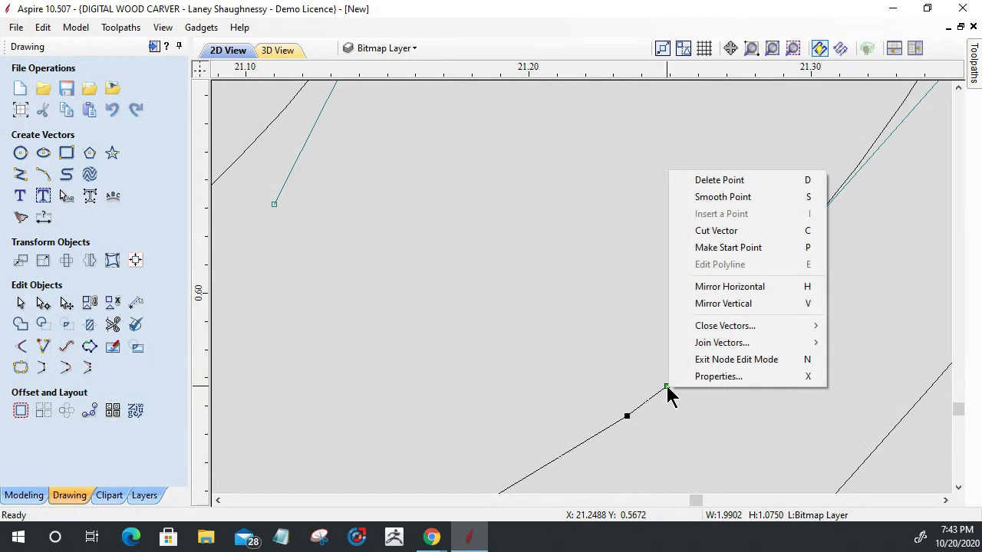
left_click(692, 197)
left_click(762, 336)
scroll(790, 393, "down", 10)
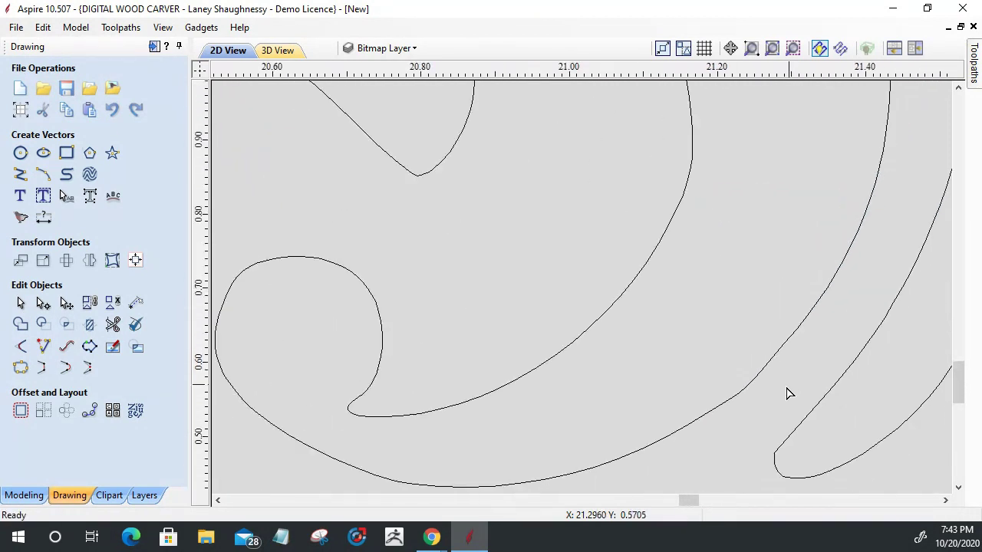
Examine the joined border along the board, comparing its seams, the board's ends and the part extending past the 24 inch edge.
scroll(790, 393, "down", 8)
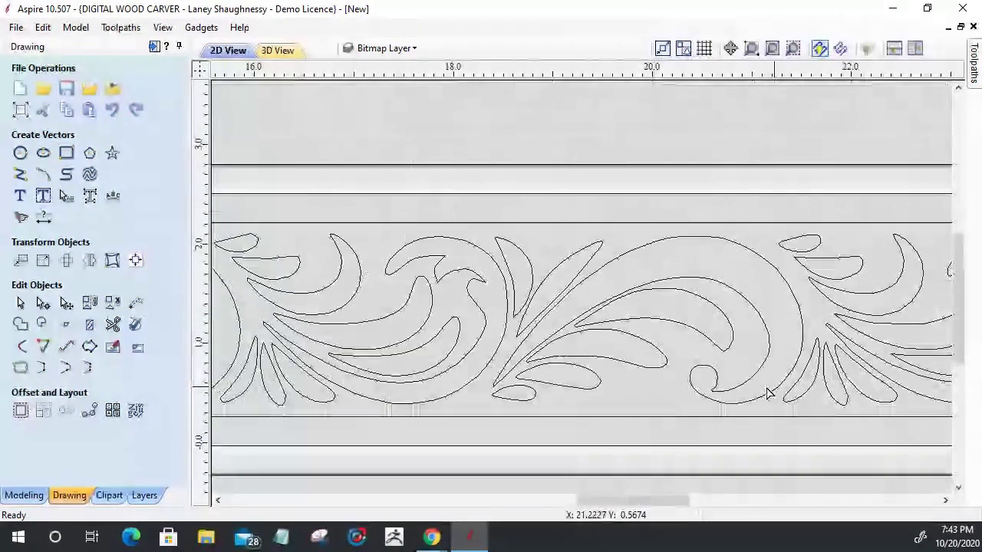
scroll(675, 381, "down", 4)
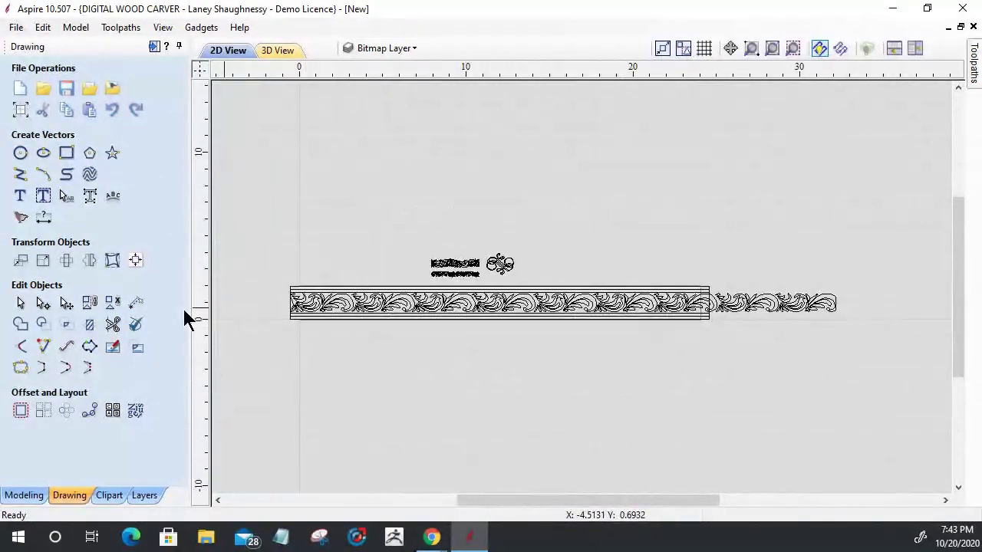
scroll(463, 322, "up", 2)
scroll(464, 322, "up", 6)
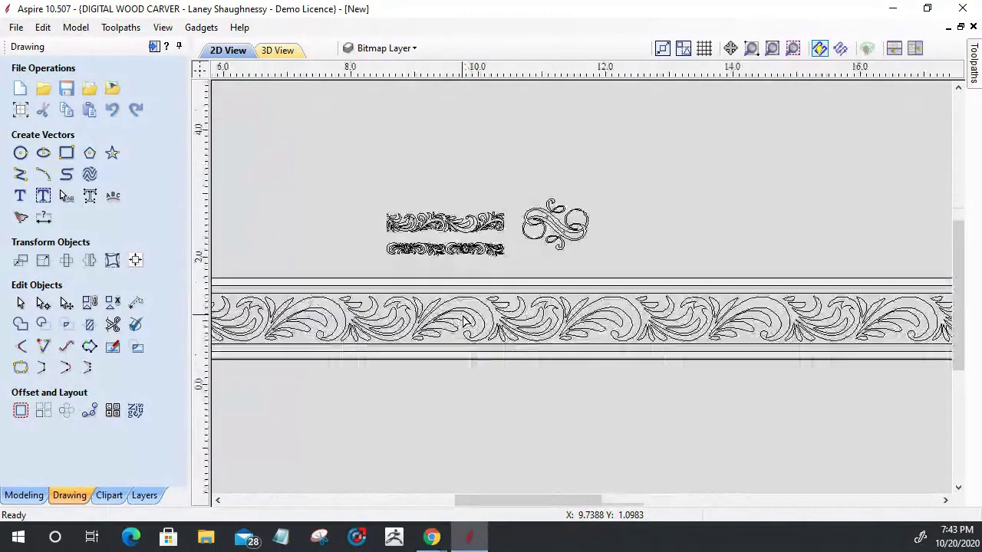
scroll(463, 322, "down", 3)
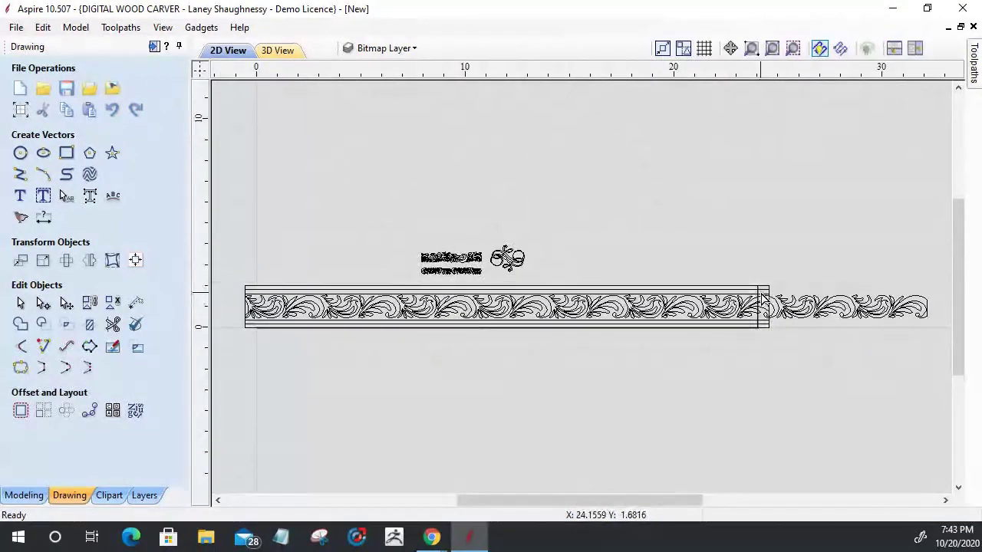
scroll(755, 317, "up", 5)
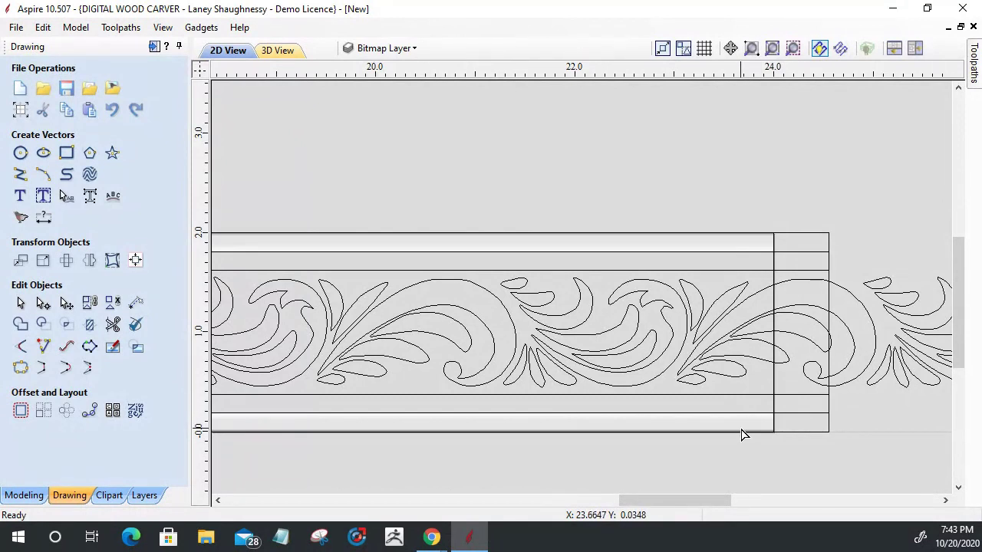
scroll(798, 451, "down", 3)
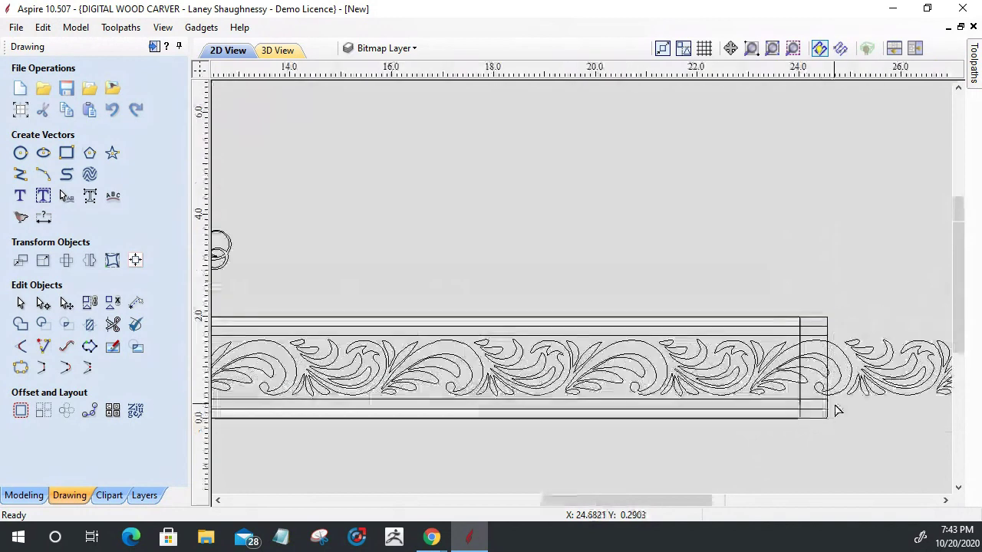
scroll(752, 408, "up", 3)
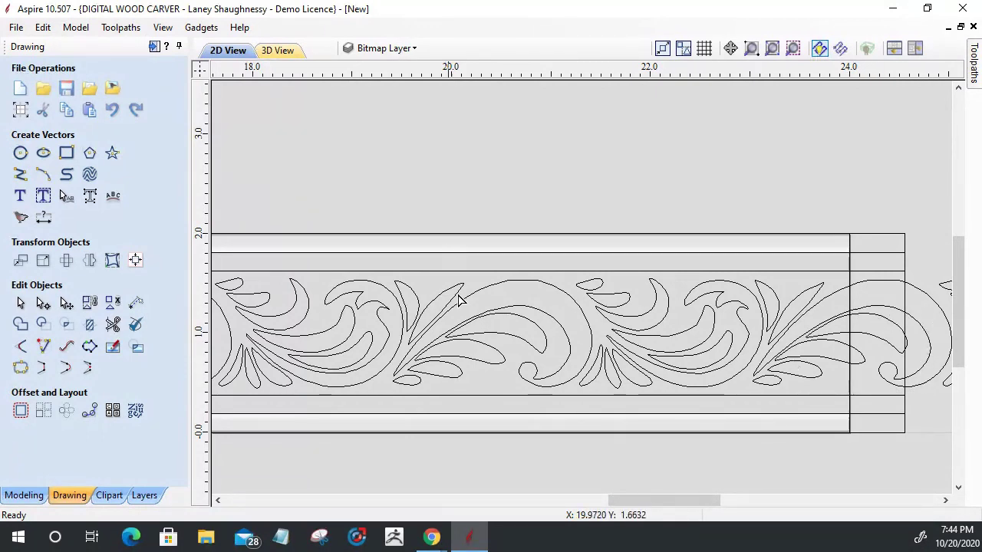
scroll(614, 352, "down", 5)
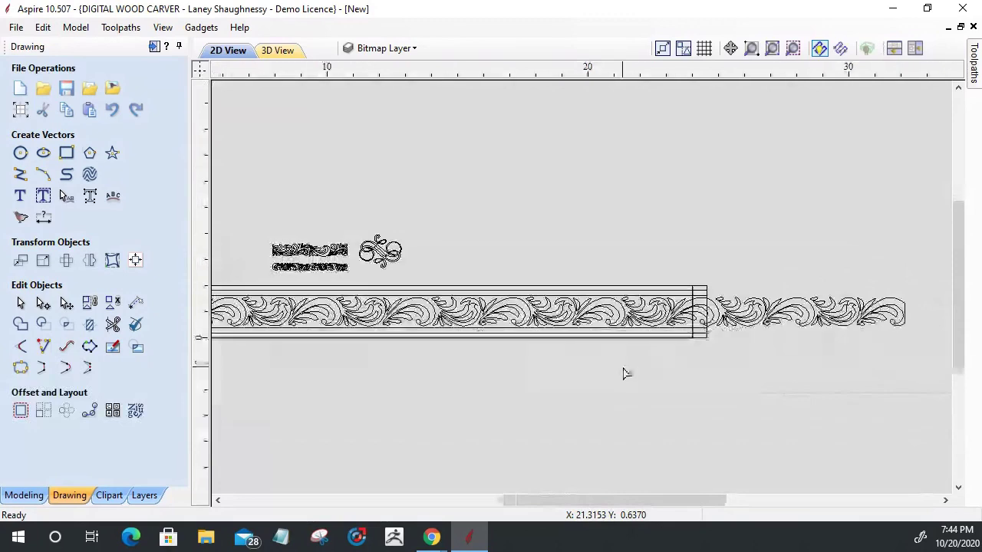
scroll(909, 293, "up", 5)
scroll(921, 322, "down", 4)
scroll(871, 311, "up", 3)
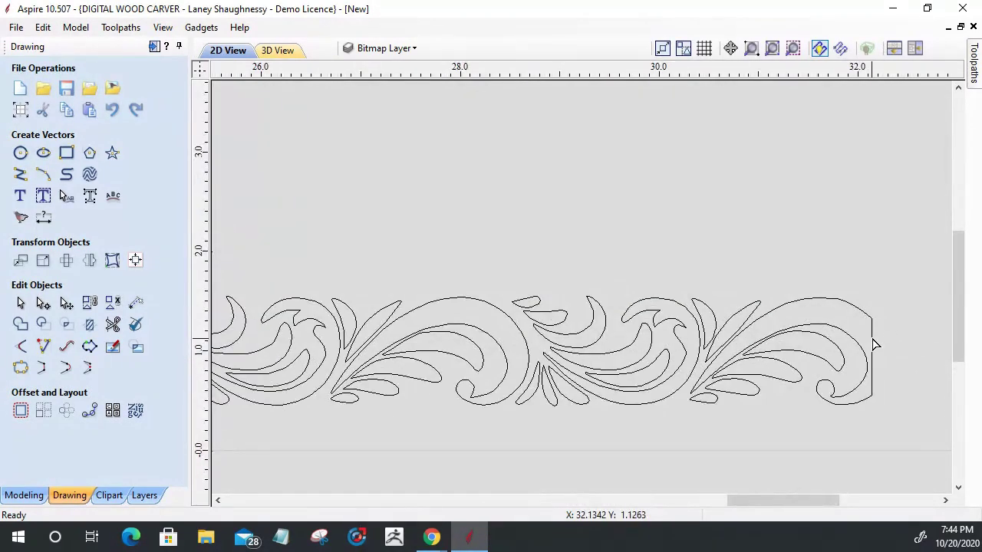
scroll(907, 383, "down", 6)
scroll(572, 335, "up", 3)
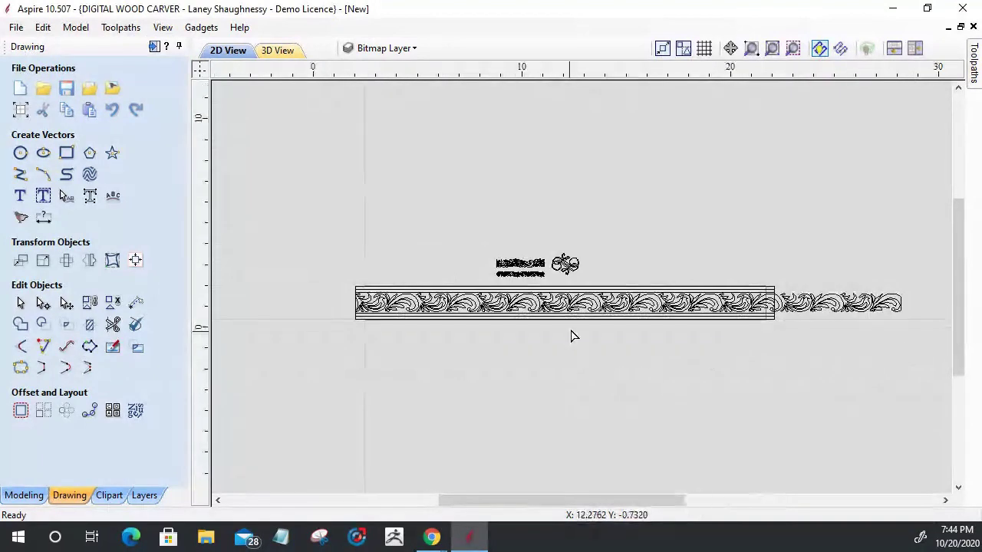
scroll(651, 329, "down", 2)
scroll(524, 308, "up", 2)
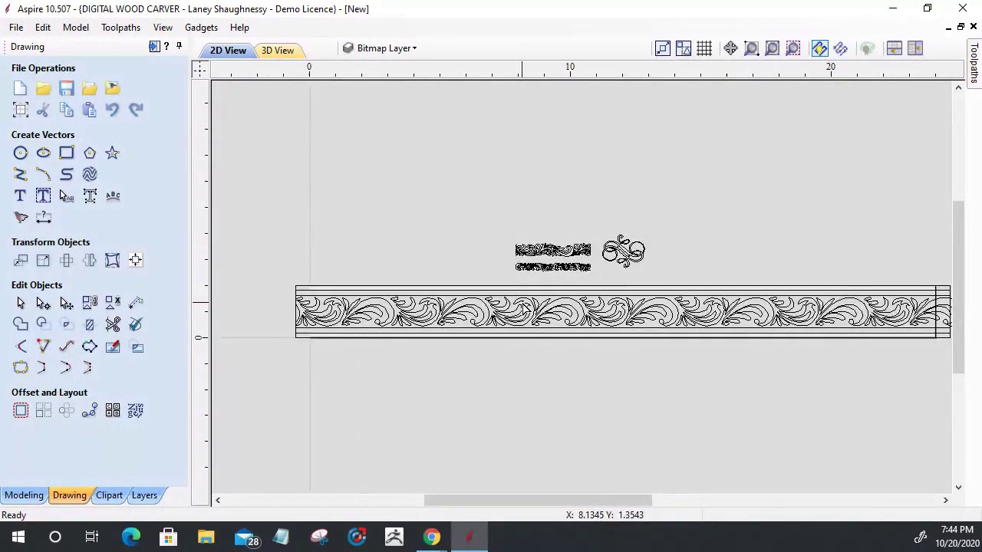
scroll(523, 308, "down", 1)
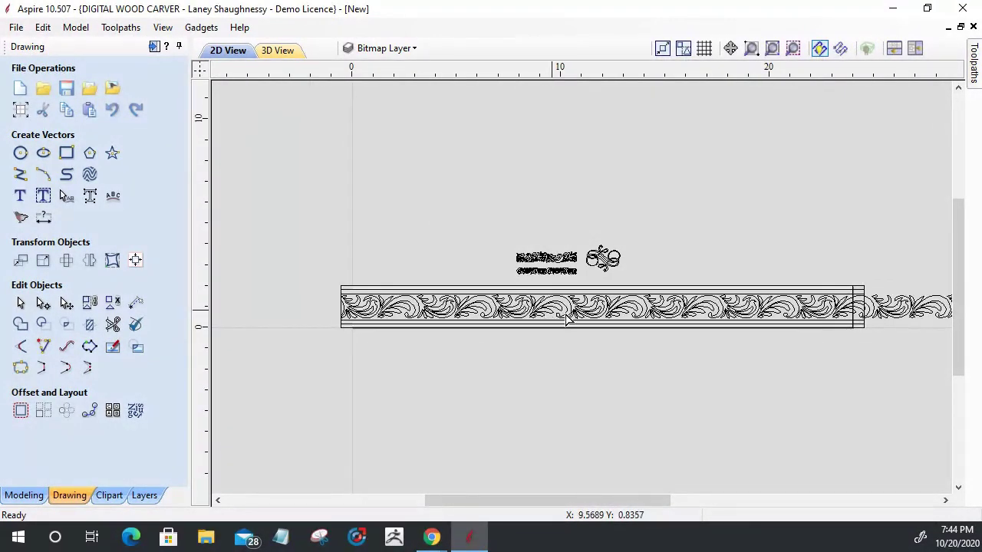
scroll(796, 324, "up", 2)
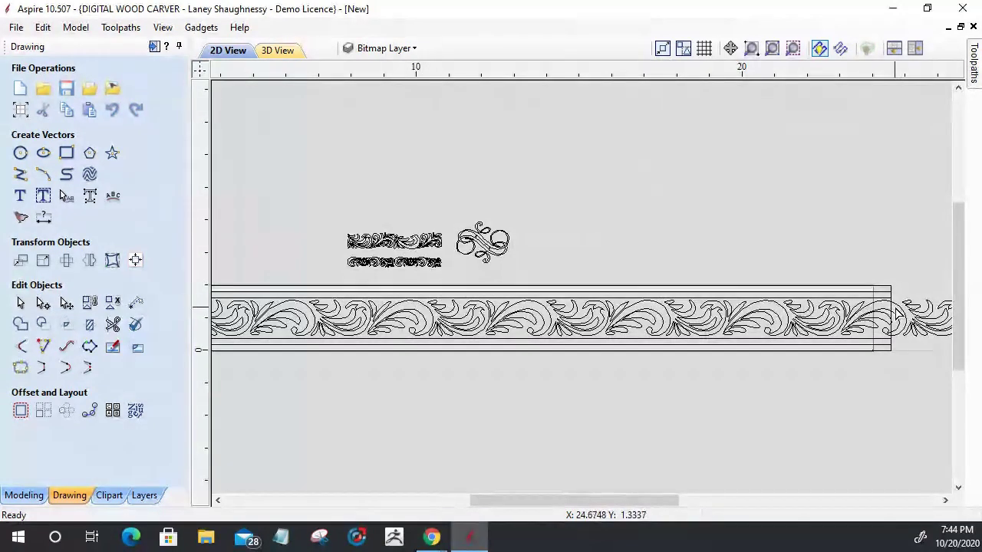
scroll(898, 312, "up", 2)
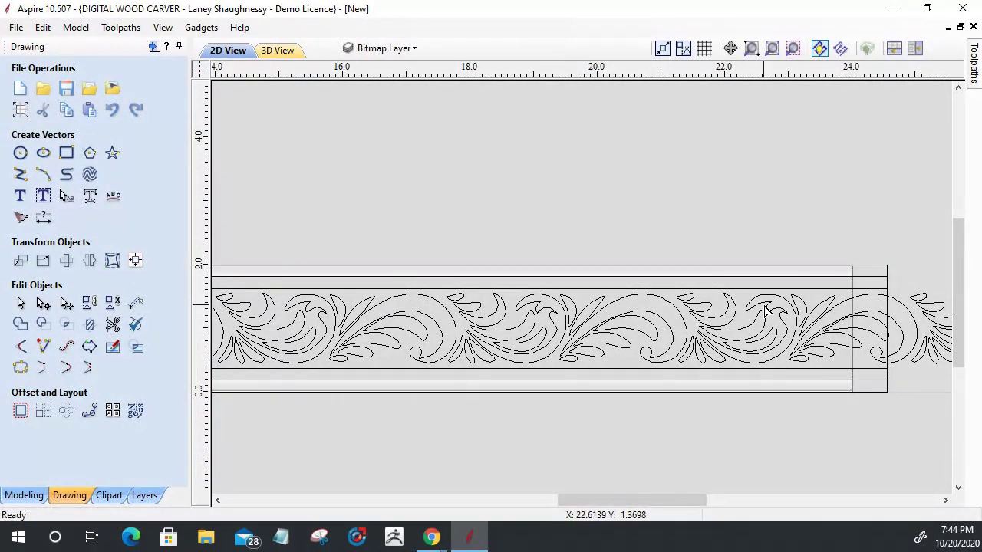
scroll(765, 309, "down", 3)
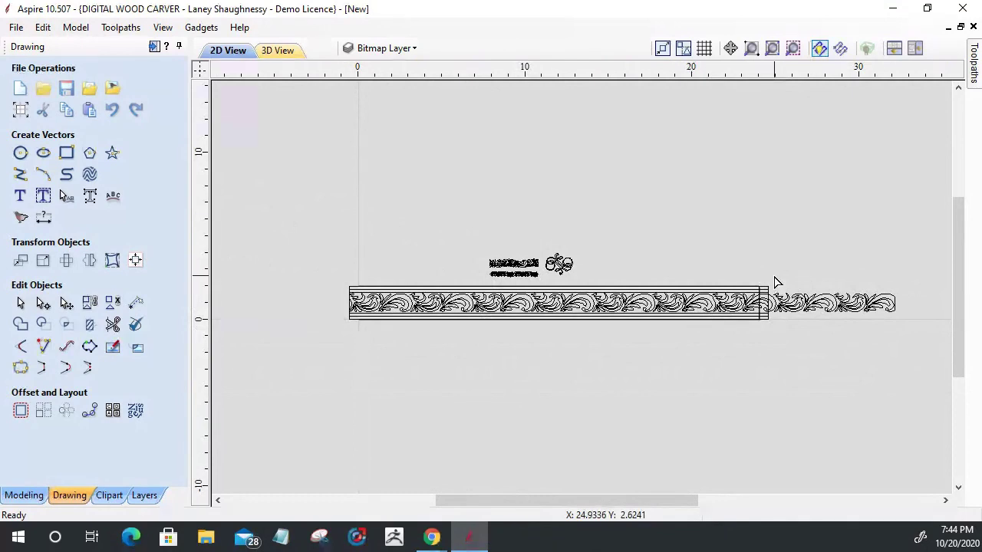
Delete the surplus border vectors lying entirely beyond the board's far end, keeping the scroll that overlaps the edge.
left_click_drag(906, 335, 906, 334)
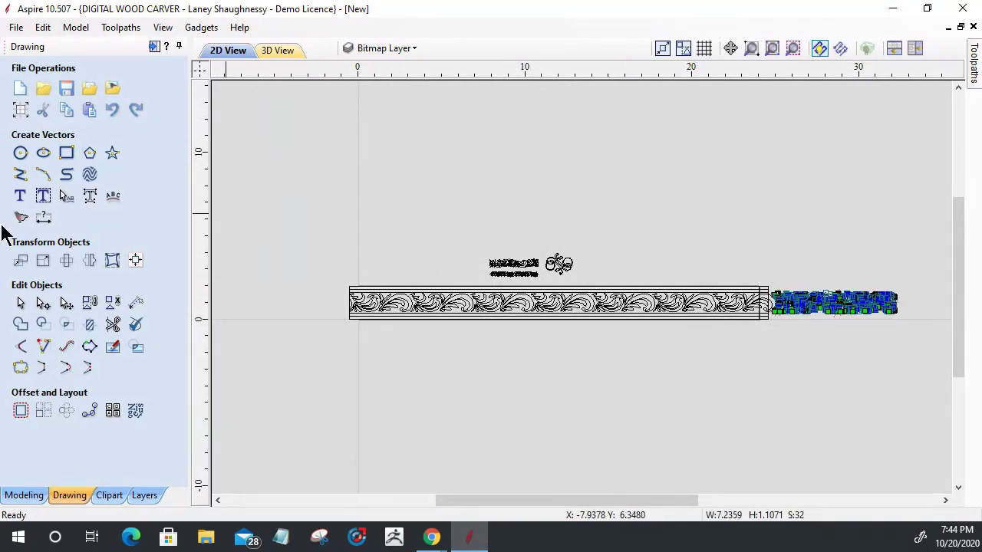
left_click(20, 303)
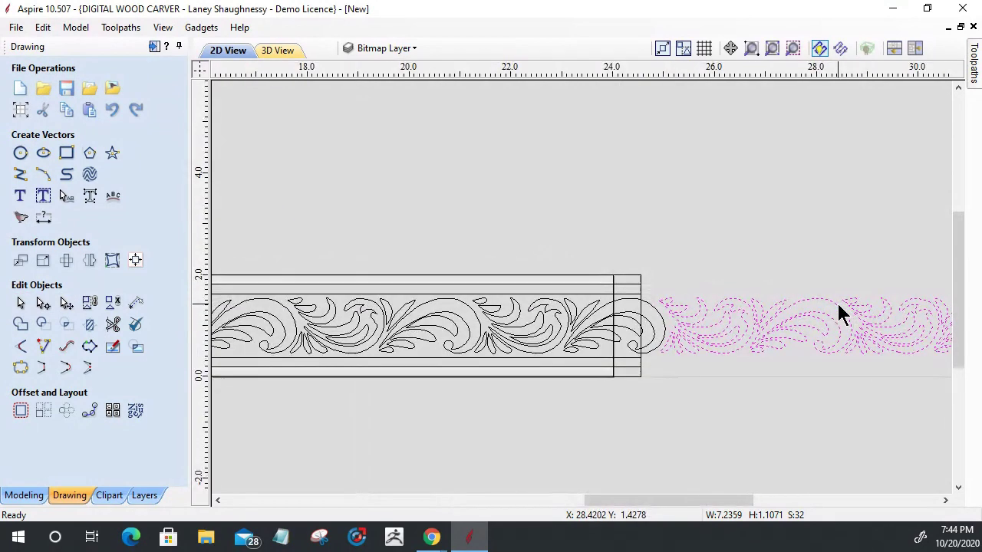
key("Delete")
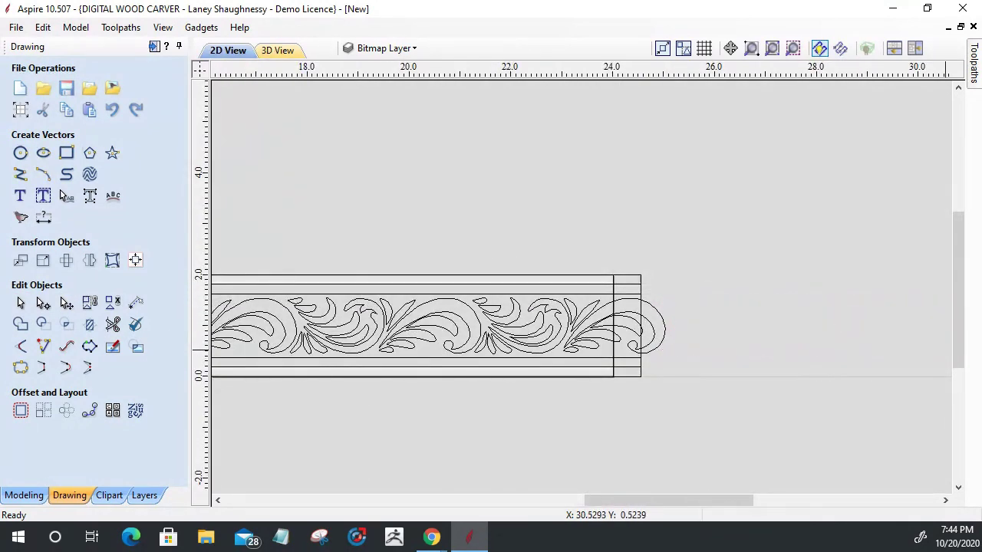
scroll(783, 369, "down", 2)
scroll(721, 364, "down", 2)
scroll(441, 301, "up", 2)
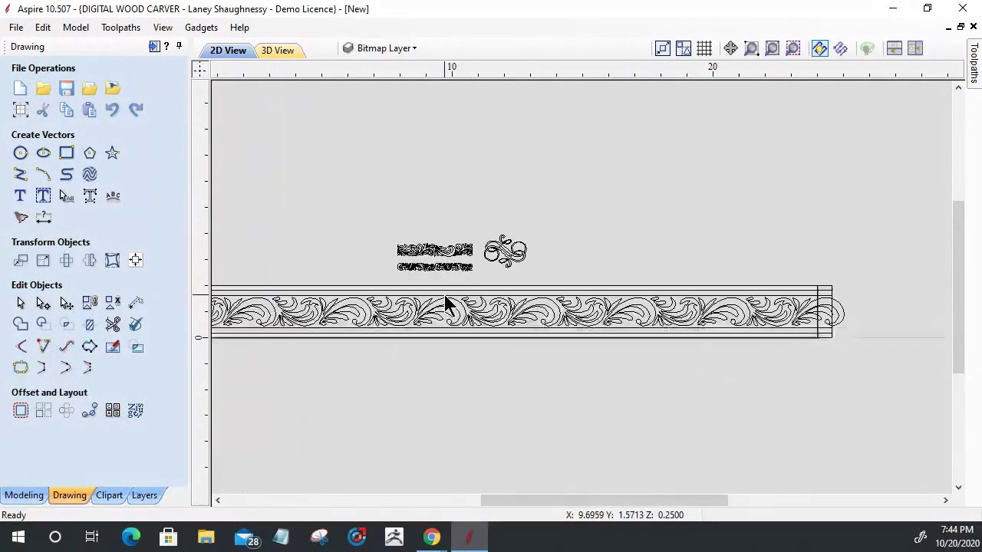
scroll(370, 326, "down", 2)
scroll(624, 300, "up", 3)
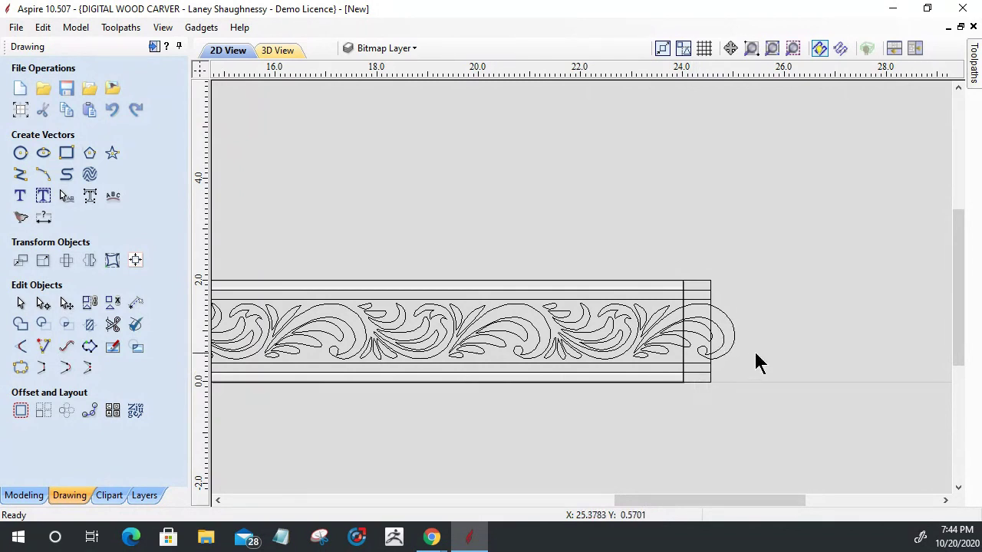
scroll(753, 349, "down", 3)
left_click_drag(351, 287, 670, 310)
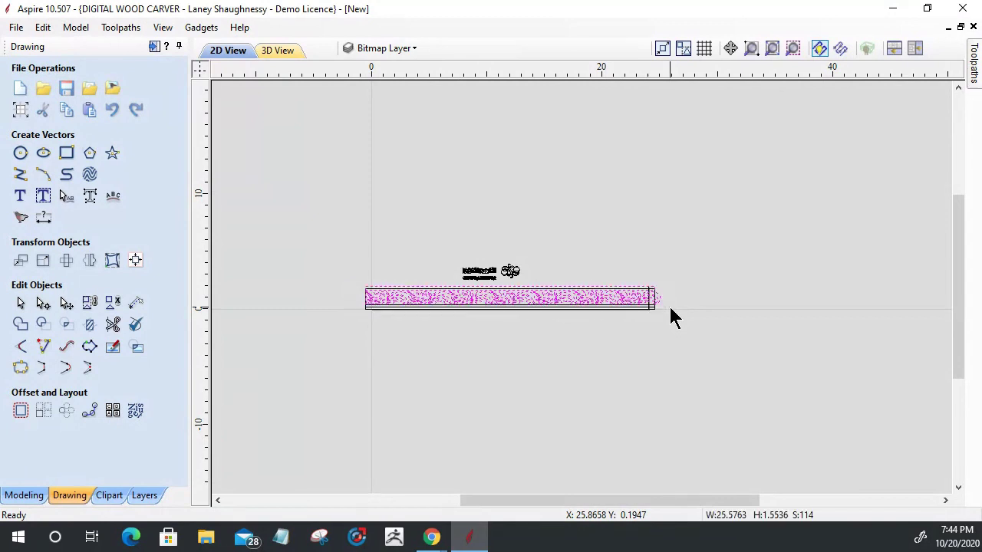
left_click(581, 340)
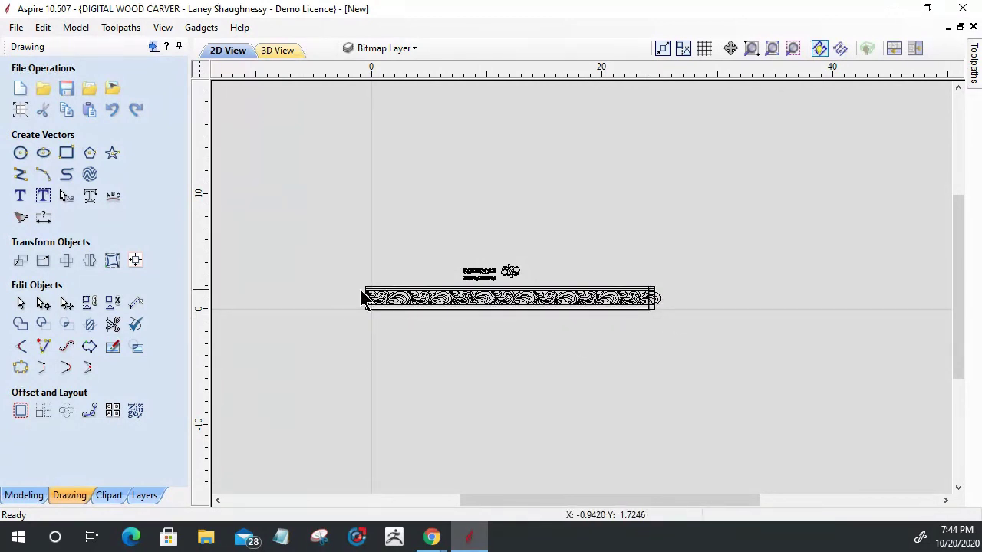
left_click(671, 305)
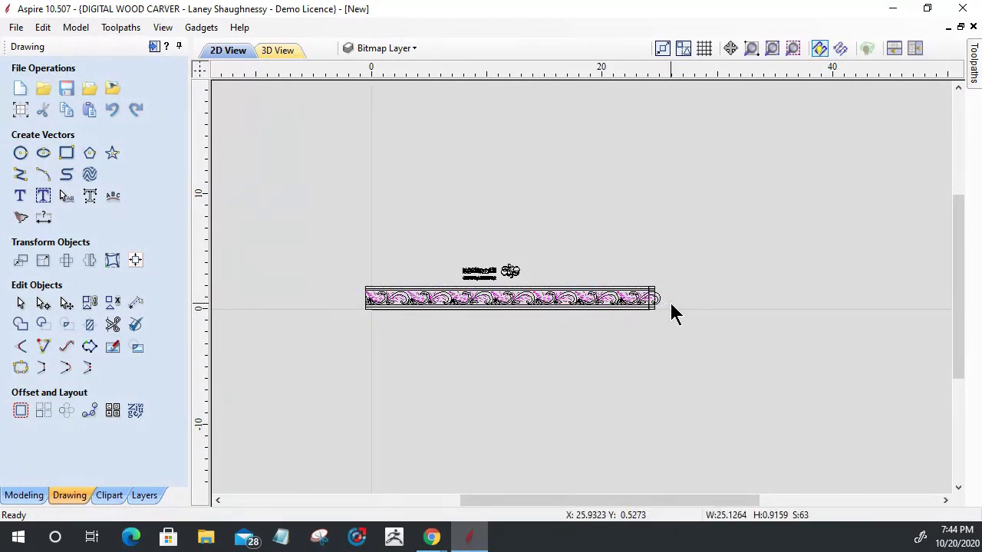
scroll(672, 307, "up", 4)
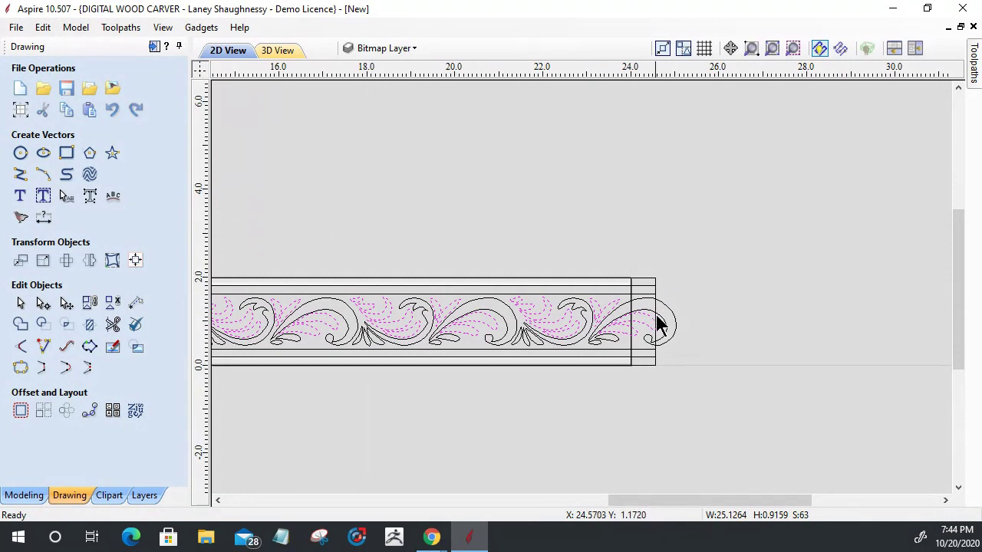
scroll(658, 395, "down", 4)
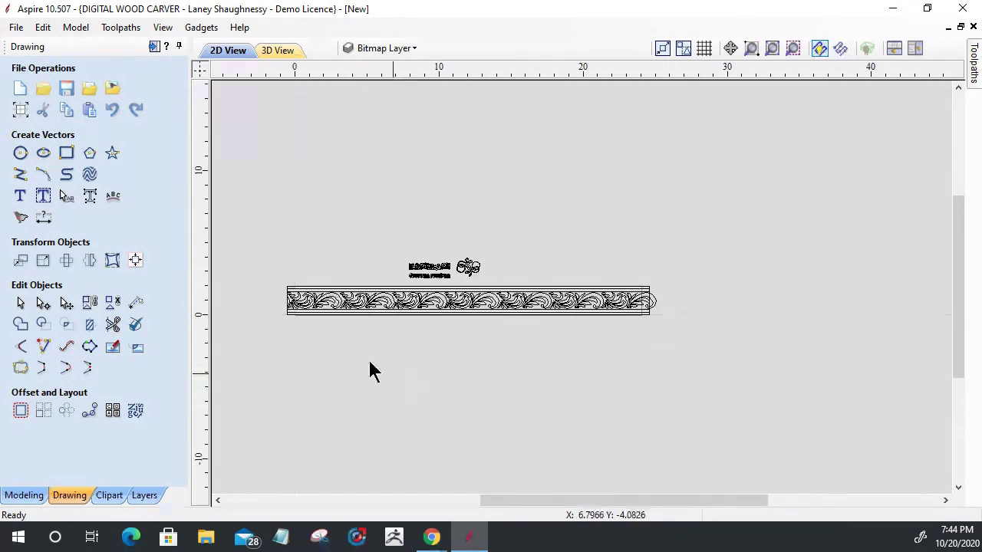
Examine how the border meets the board's start edge and how far its last scroll overhangs the other end.
scroll(277, 319, "up", 3)
scroll(304, 320, "down", 1)
scroll(305, 321, "up", 2)
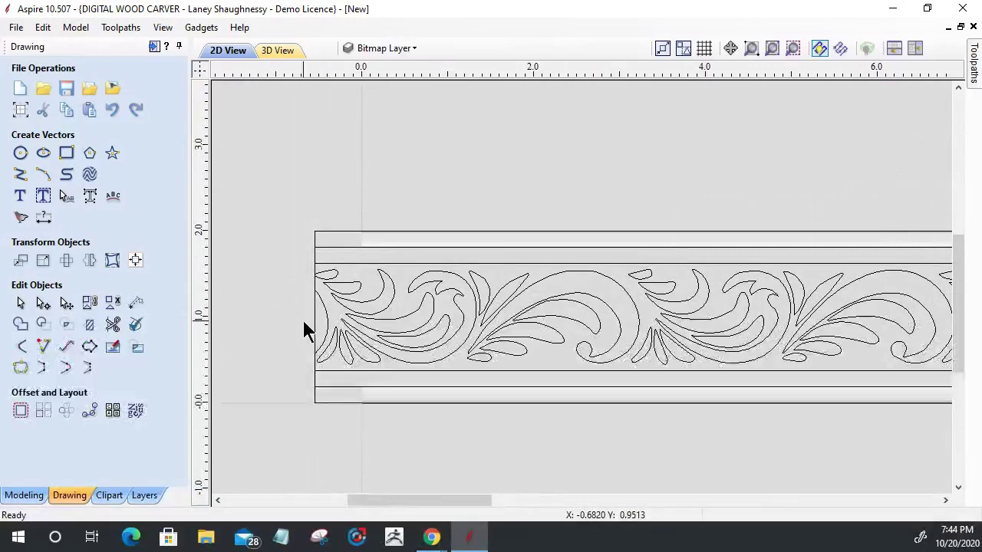
scroll(305, 321, "down", 5)
scroll(794, 349, "up", 6)
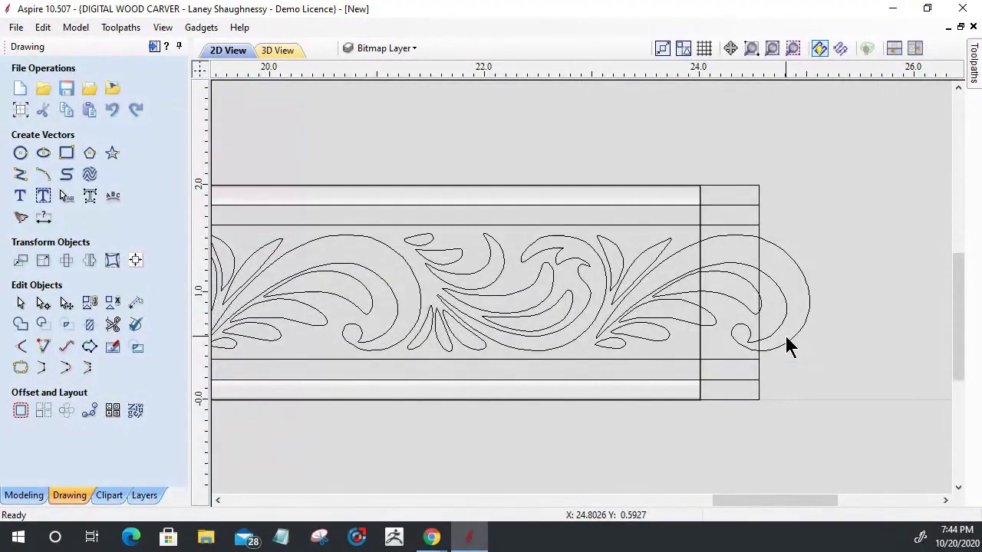
scroll(786, 338, "up", 1)
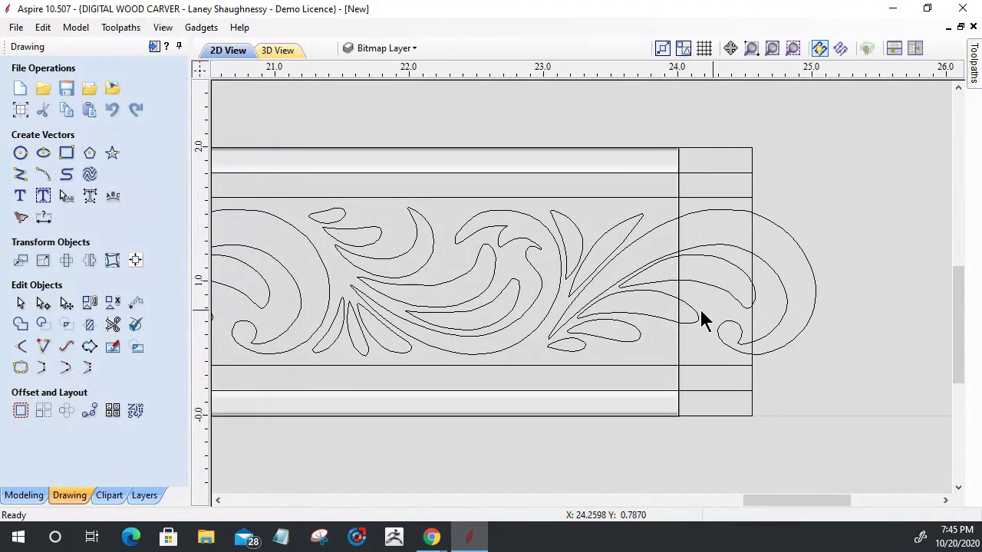
Move the small sliver vector from the board's start edge to the outer curve of the overhanging last scroll.
scroll(431, 302, "down", 4)
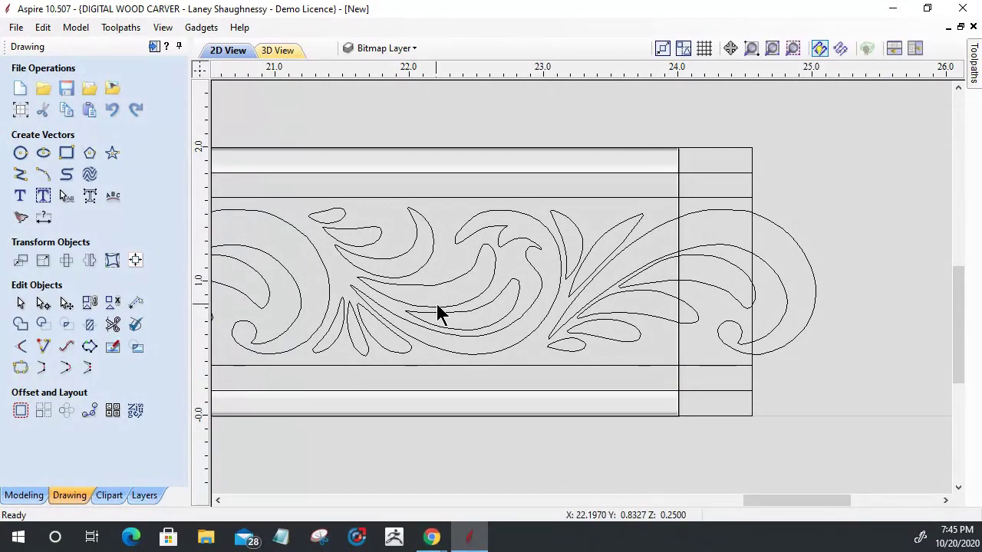
scroll(522, 349, "down", 5)
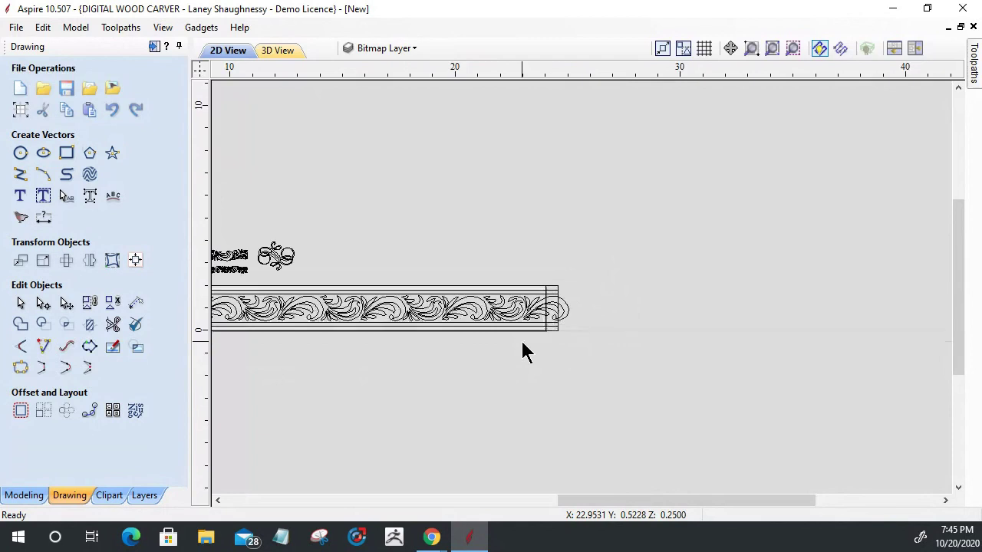
scroll(380, 307, "up", 2)
scroll(380, 307, "up", 1)
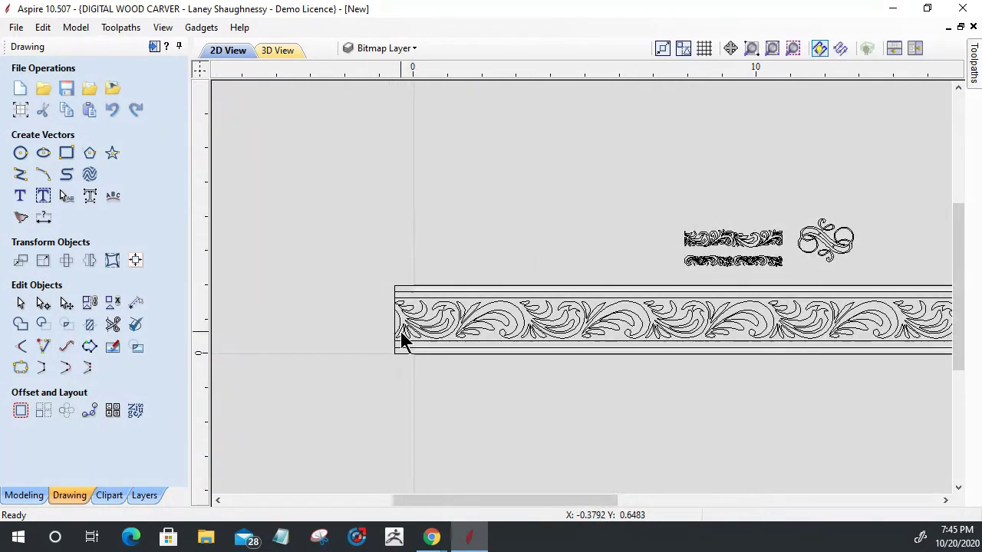
left_click(391, 323)
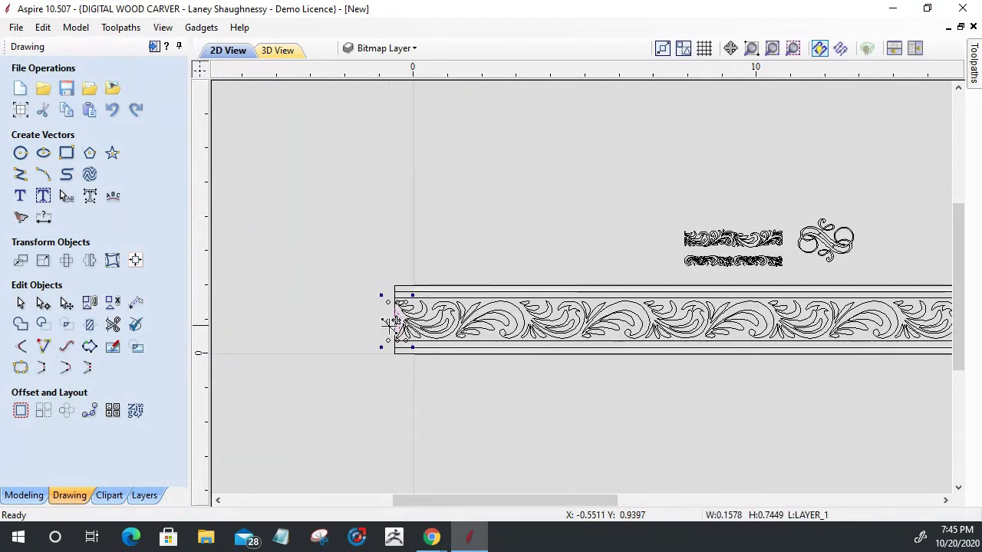
left_click_drag(392, 322, 820, 437)
scroll(462, 322, "down", 3)
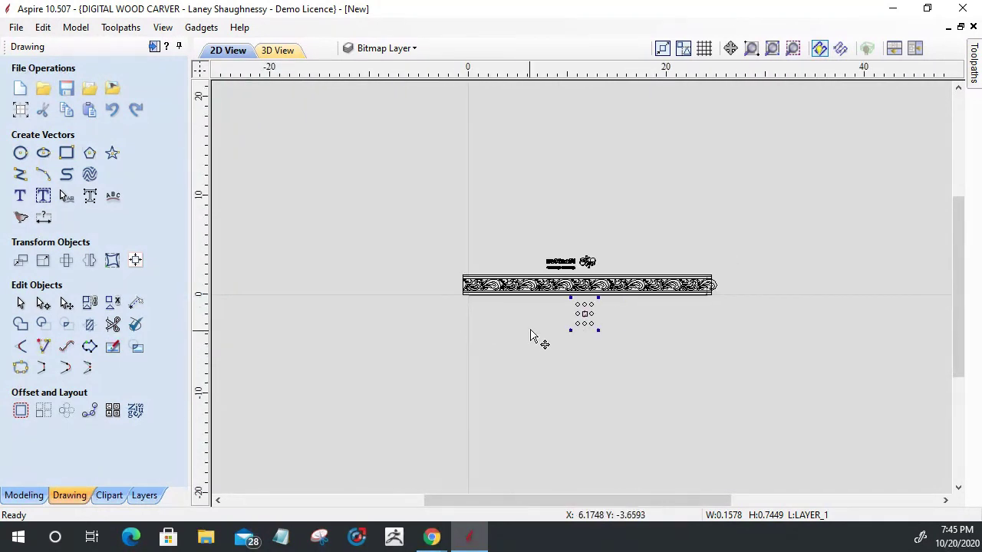
left_click_drag(587, 307, 707, 295)
scroll(712, 288, "up", 5)
scroll(695, 343, "up", 2)
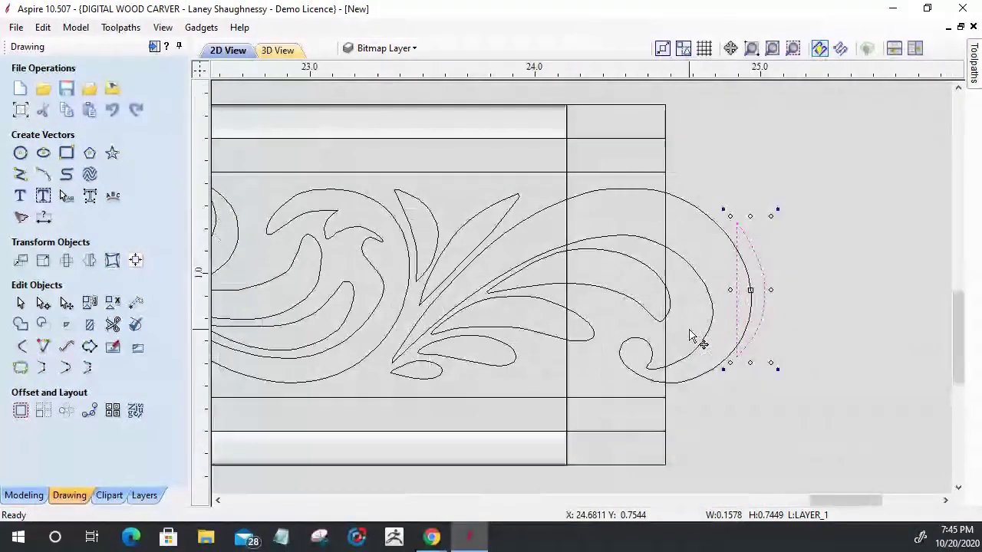
Center the sliver vertically on the material and nudge it left and down toward the last scroll's outer curve.
left_click(135, 260)
left_click(124, 120)
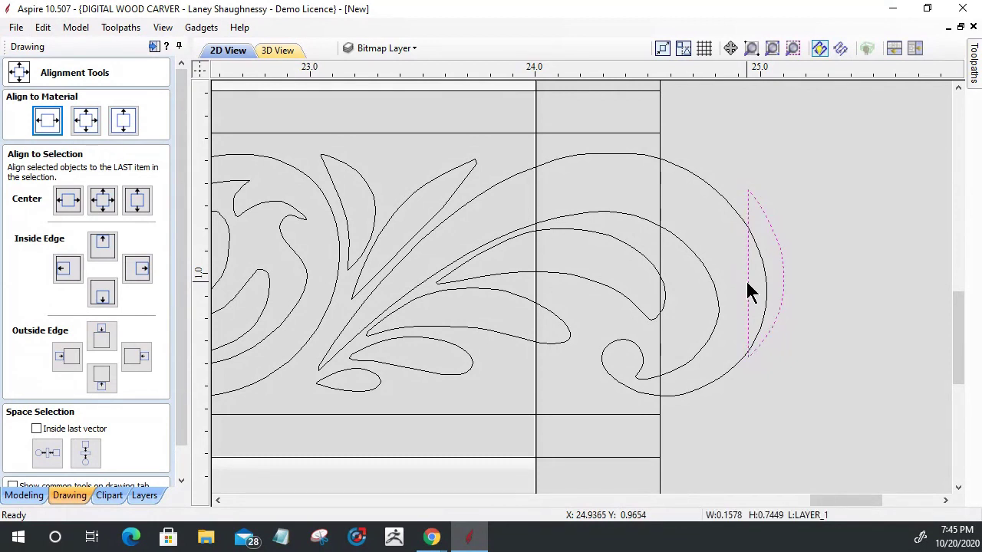
key("Left")
key("Left")
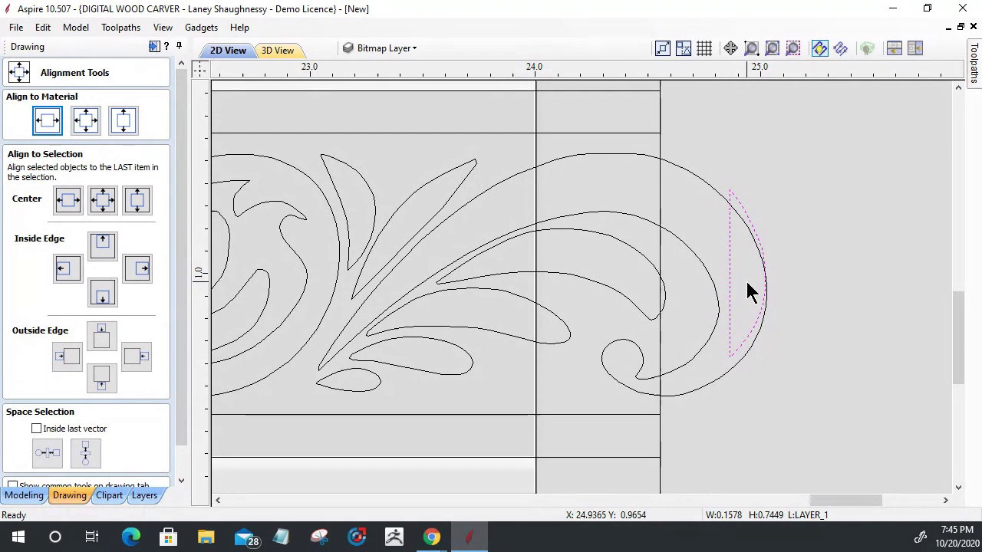
key("Down")
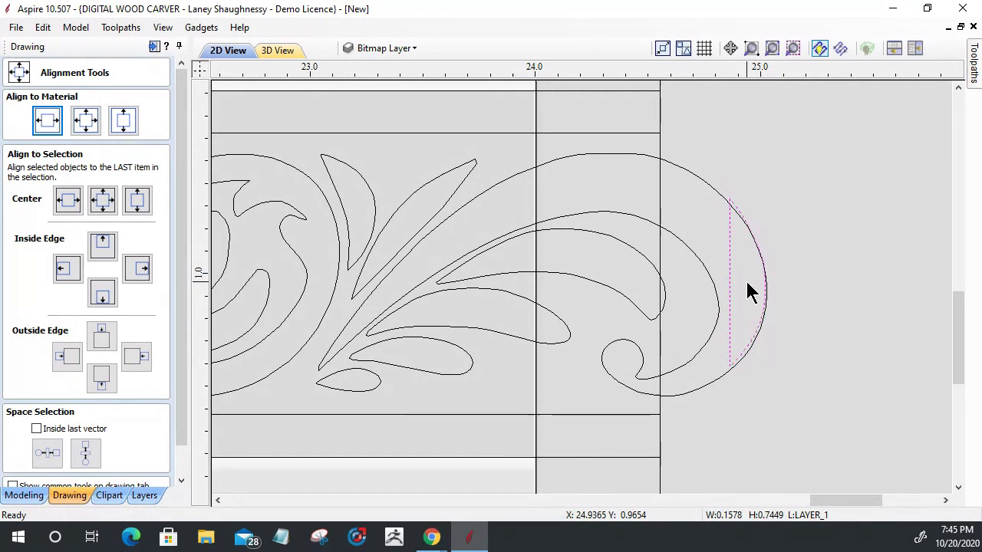
Fine-tune the sliver's position in small nudges to match its curve to the scroll's outer edge, and close the alignment tools.
key("Right")
key("Left")
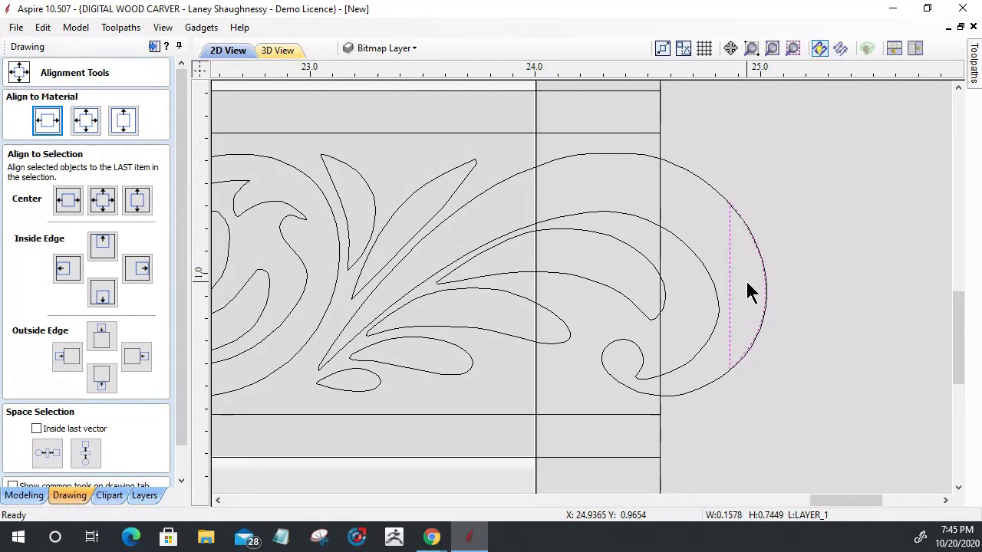
key("Left")
key("Left")
key("Left")
key("Left")
key("Left")
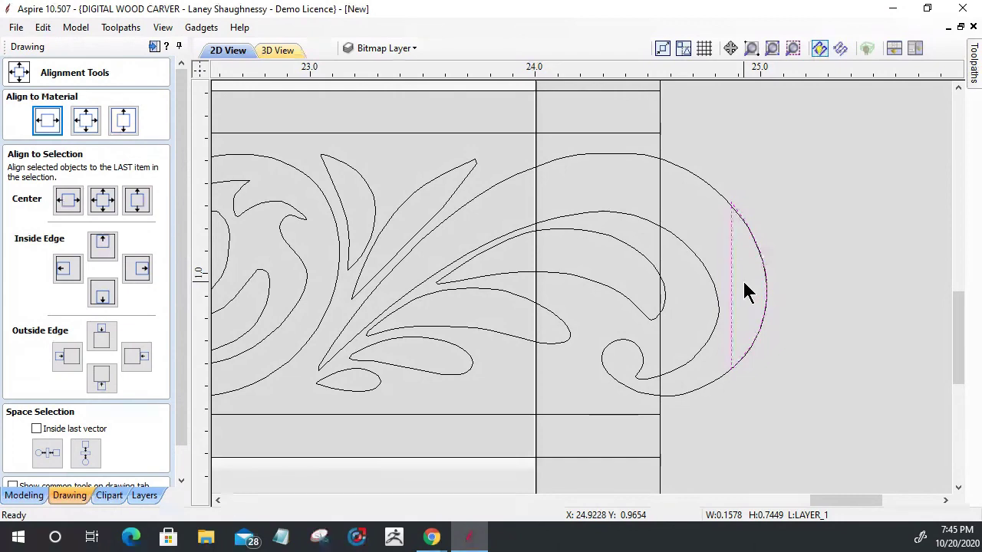
scroll(771, 298, "up", 2)
scroll(771, 297, "down", 1)
scroll(771, 311, "down", 2)
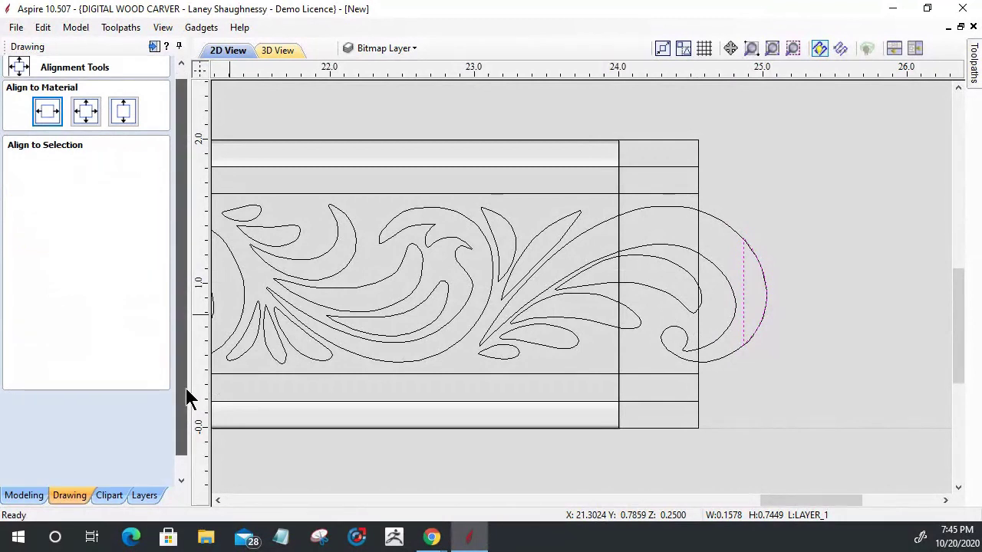
scroll(186, 394, "down", 1)
left_click(121, 476)
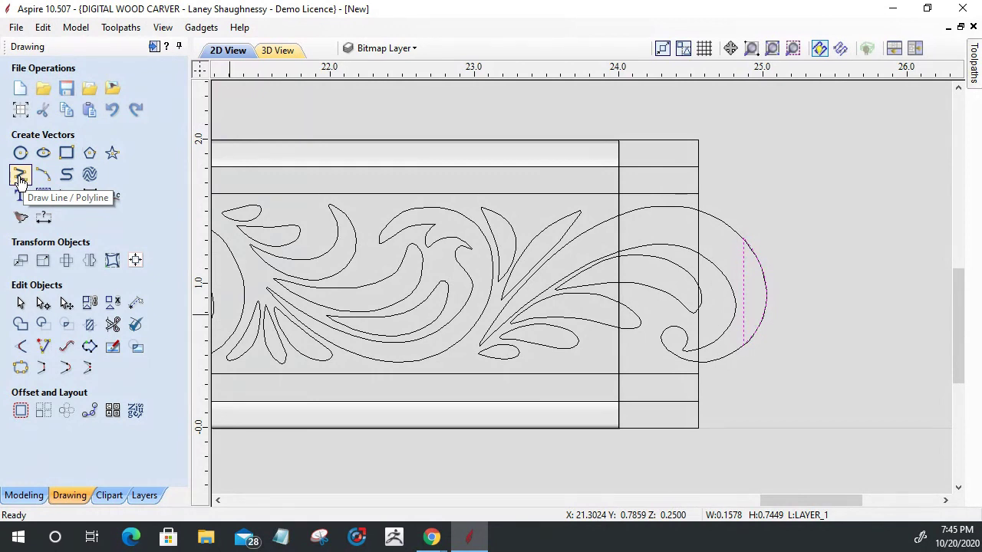
Cut the sliver's outline just below its upper corner, where its straight side crosses the scroll.
left_click(43, 304)
scroll(713, 249, "up", 5)
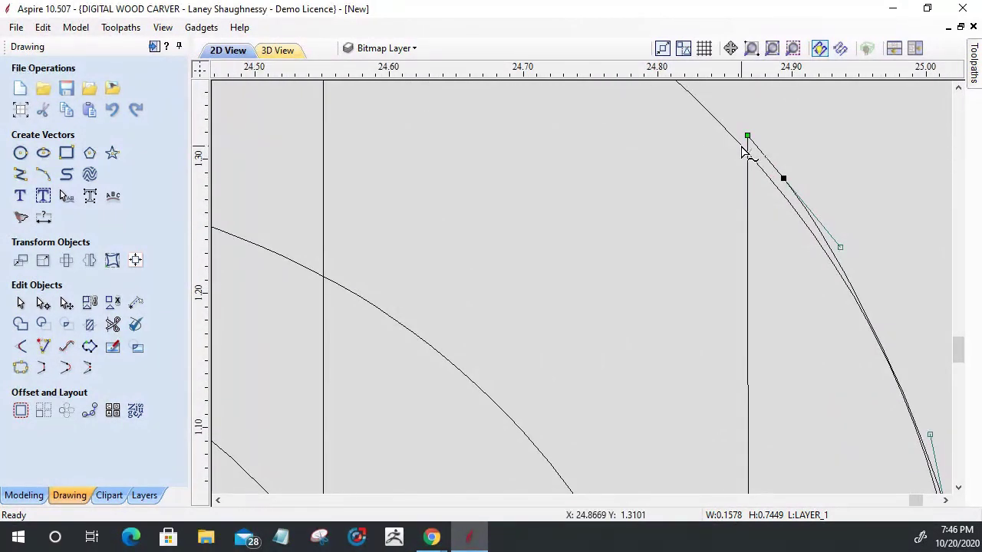
right_click(742, 149)
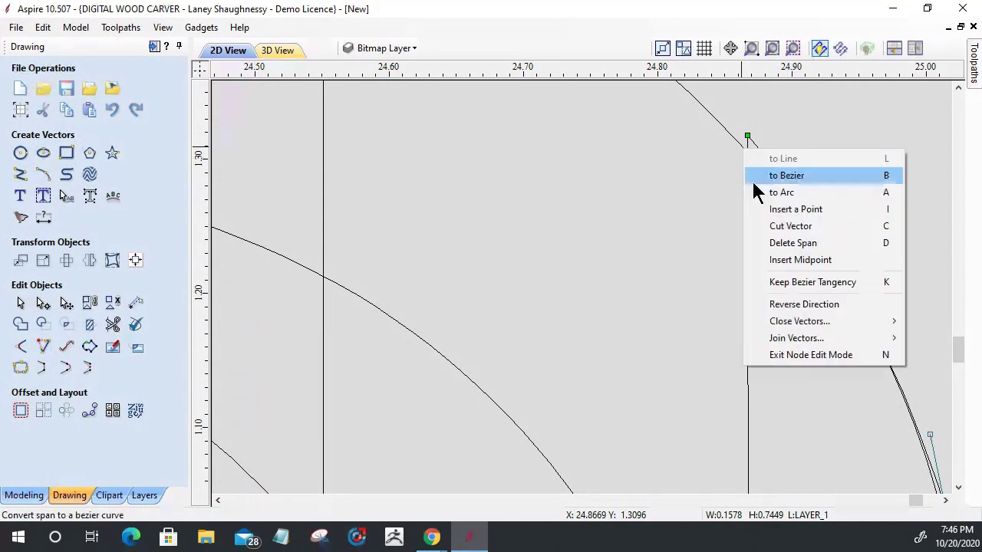
left_click(774, 226)
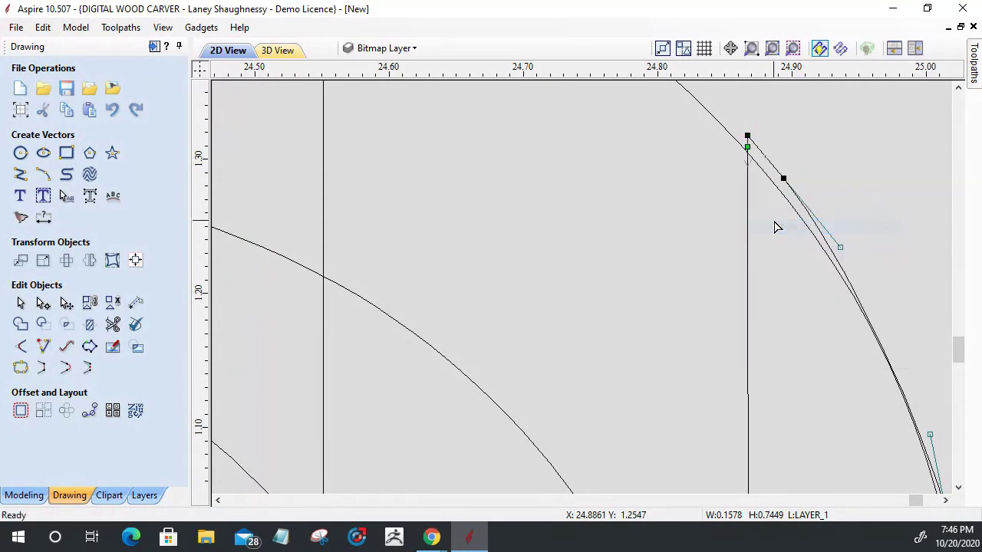
left_click(734, 140)
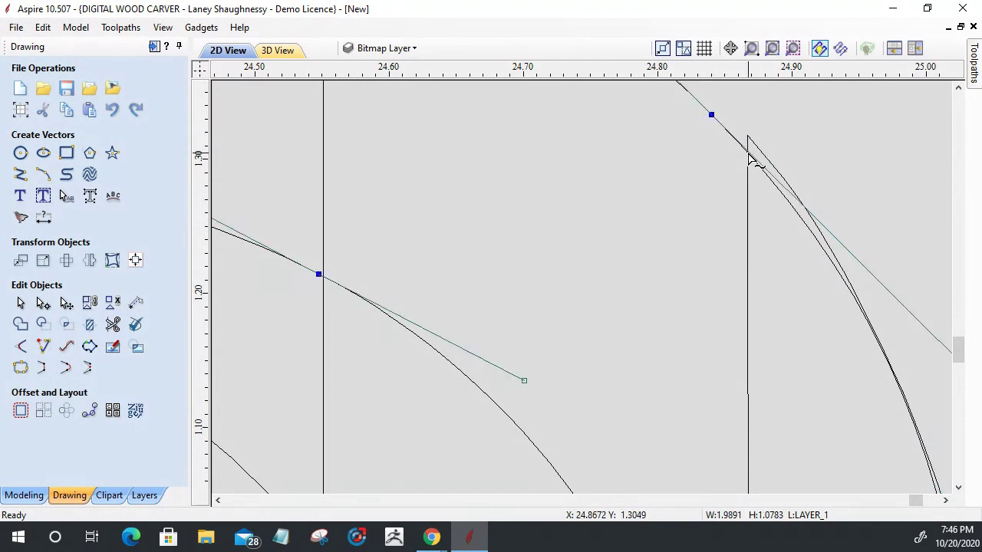
scroll(748, 151, "down", 3)
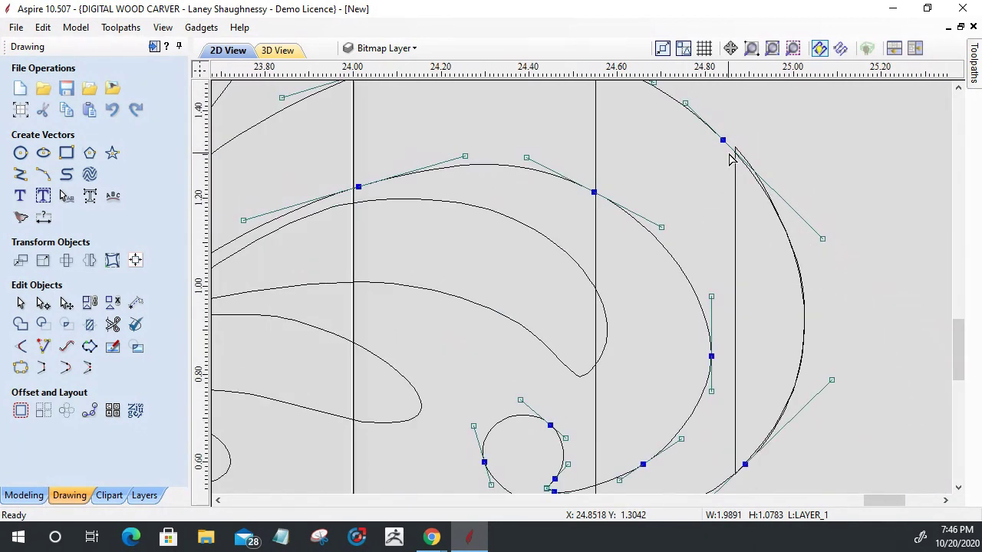
scroll(730, 158, "up", 3)
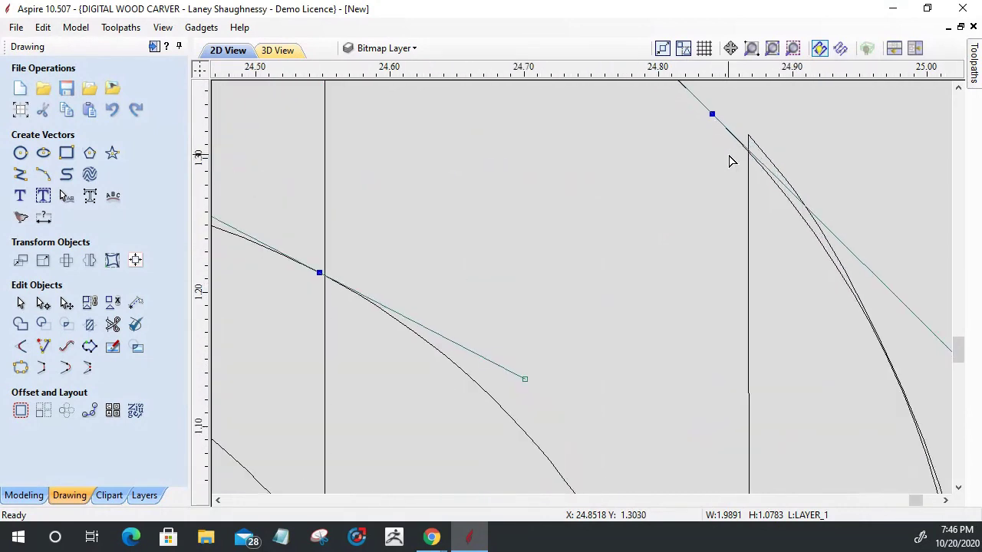
scroll(732, 158, "down", 3)
Reposition the sliver so its upper corner lies on the scroll's outer curve.
left_click(737, 250)
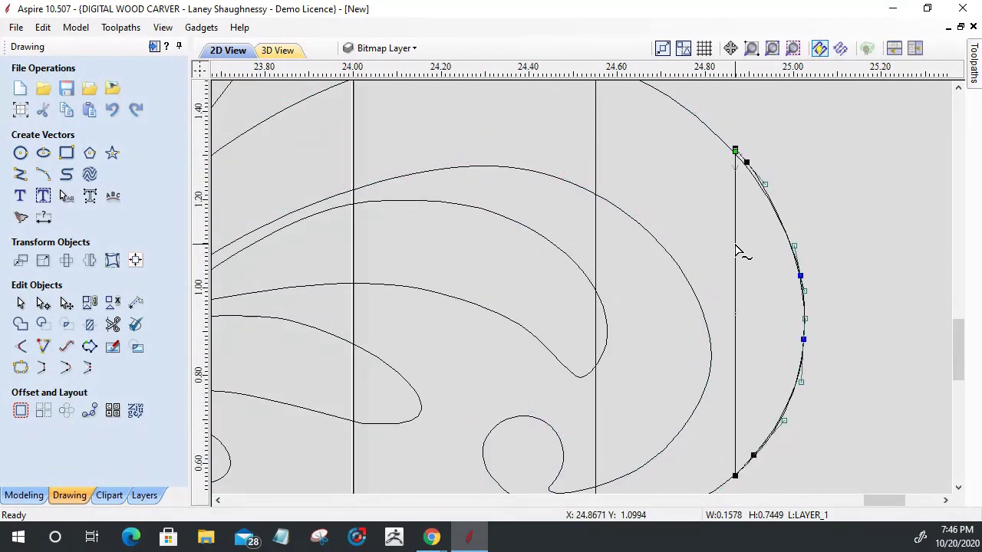
scroll(730, 135, "up", 3)
left_click(21, 303)
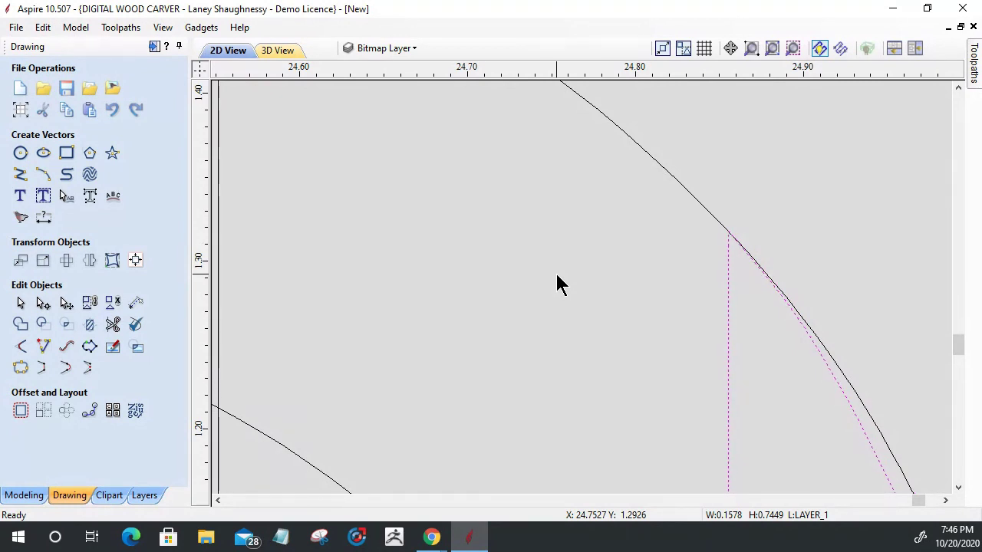
scroll(695, 264, "down", 5)
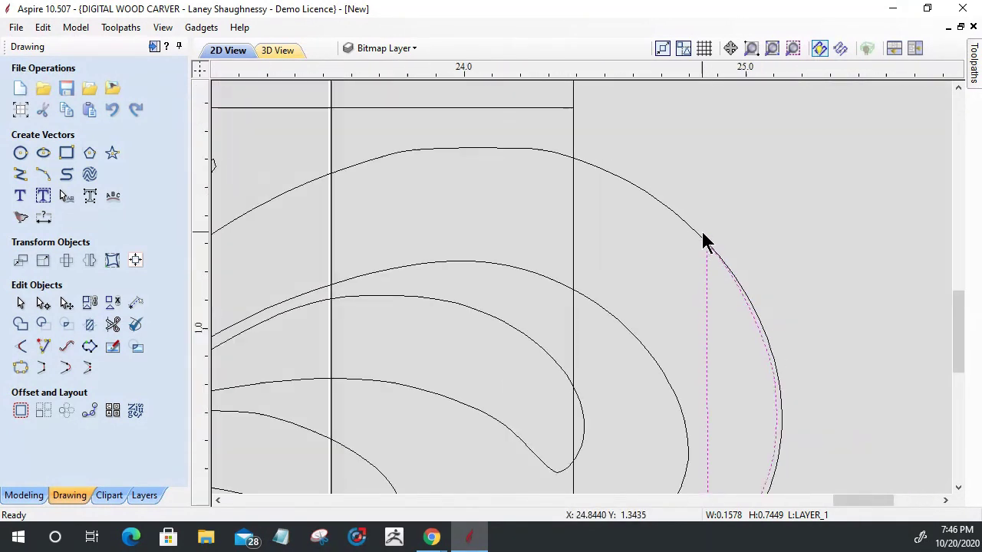
scroll(695, 438, "up", 4)
scroll(695, 438, "down", 4)
scroll(695, 438, "down", 2)
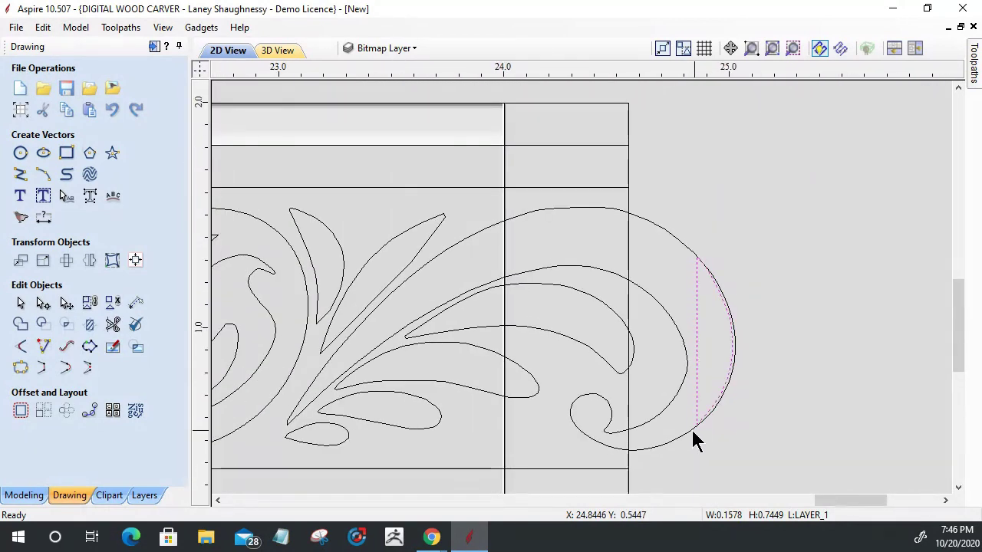
Cut the scroll's outer outline at the sliver's lower corner.
left_click(695, 427)
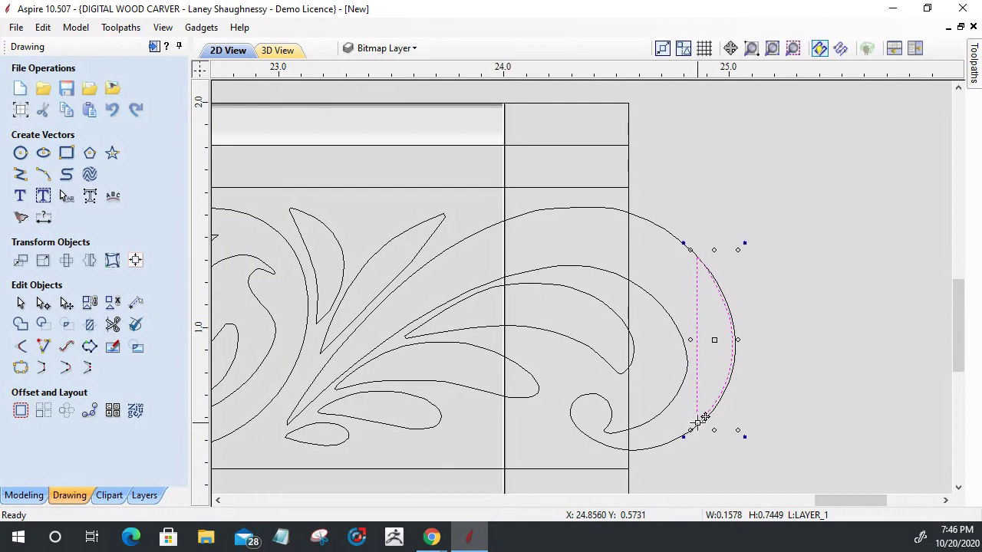
scroll(697, 438, "up", 3)
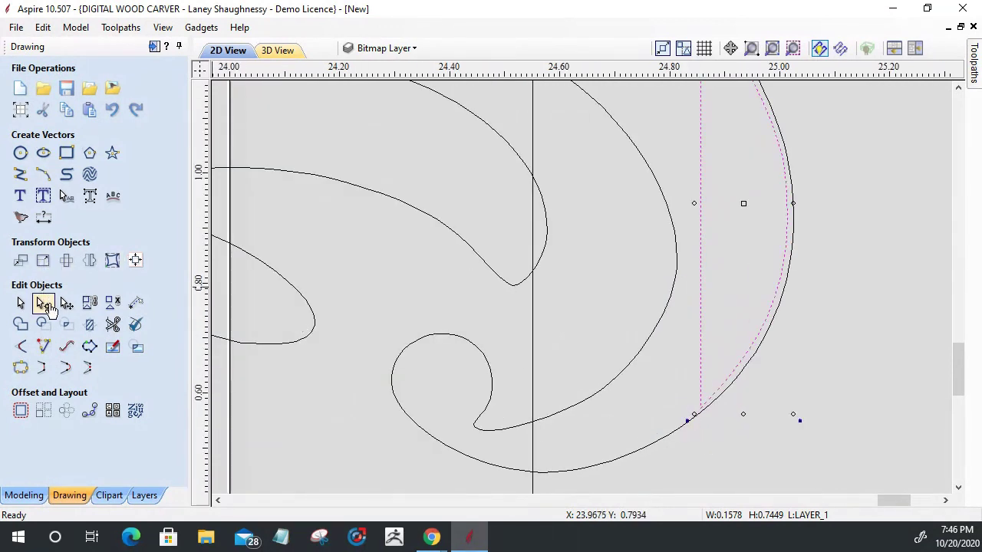
left_click(46, 305)
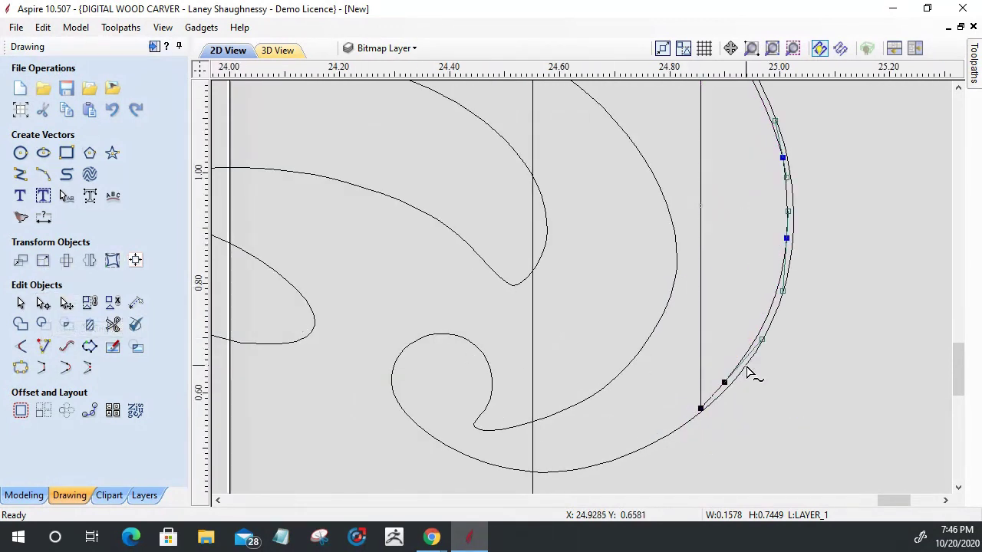
scroll(697, 428, "up", 3)
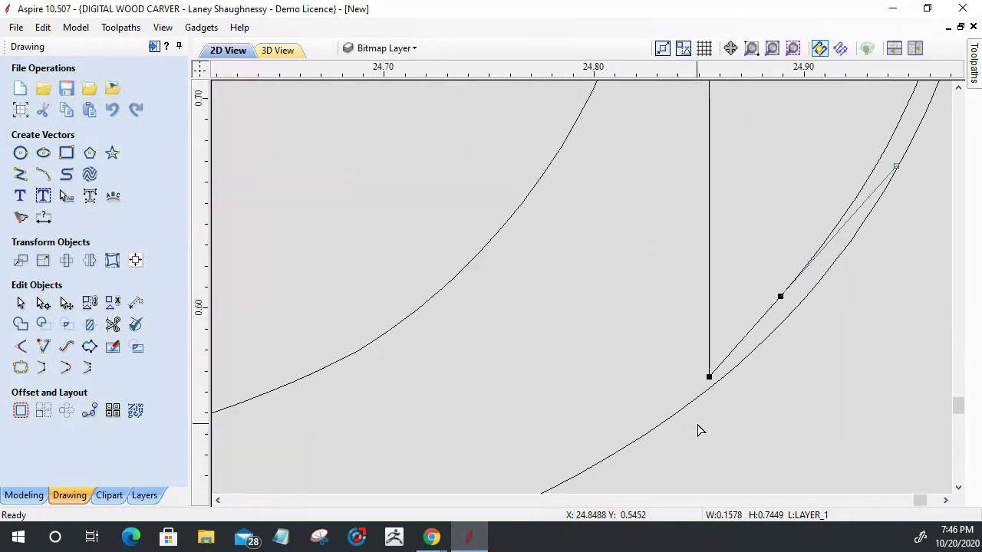
left_click(713, 386)
right_click(713, 386)
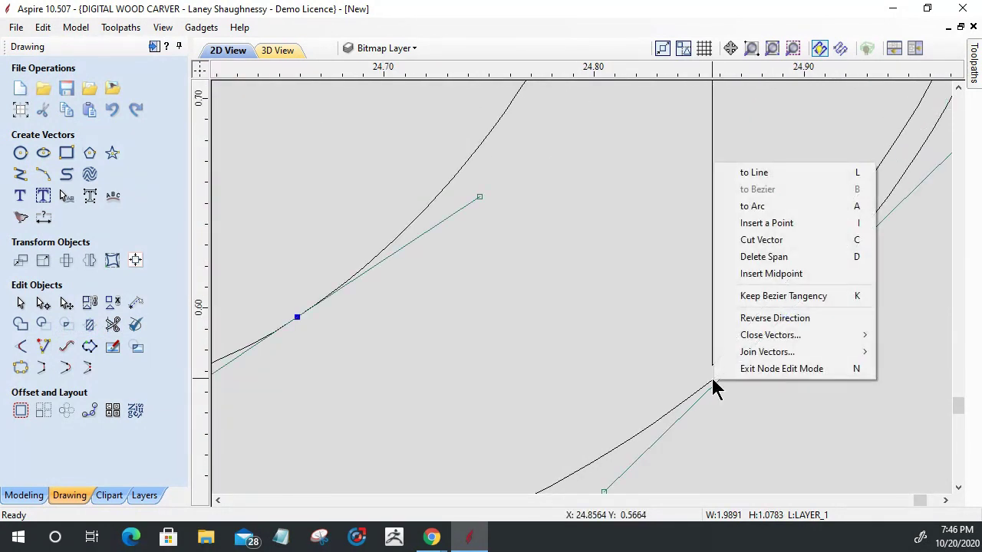
left_click(746, 240)
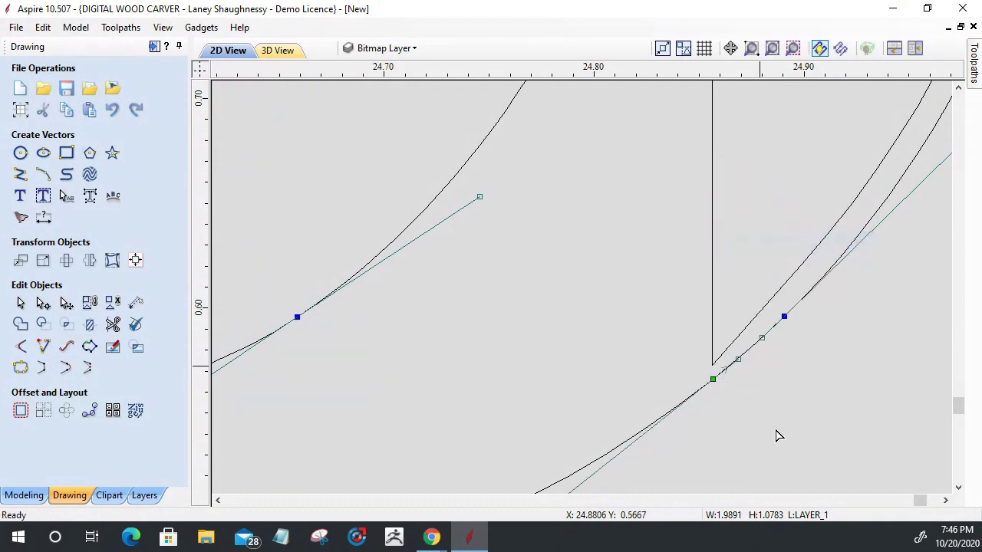
Cut the scroll's outer outline at the sliver's upper corner.
scroll(715, 434, "down", 3)
scroll(795, 253, "up", 6)
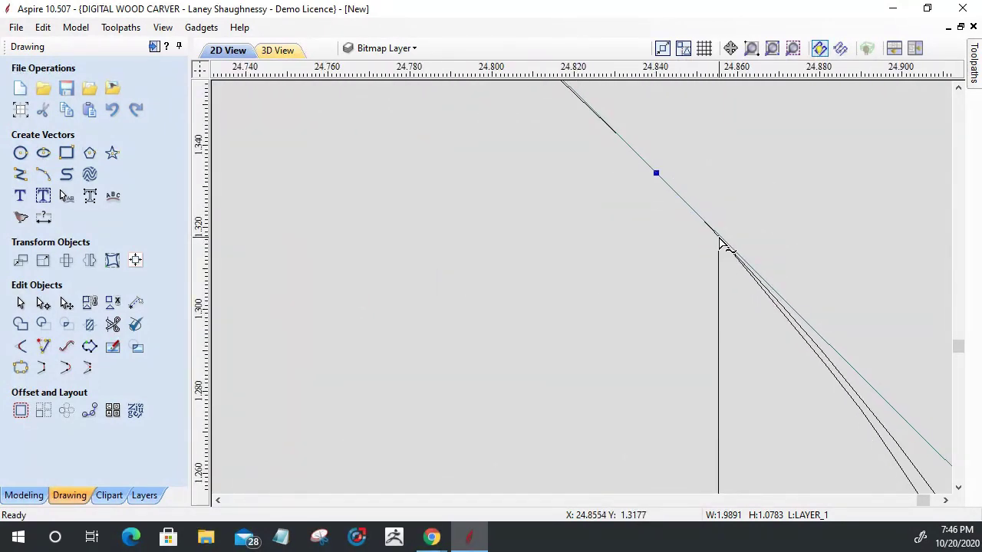
right_click(720, 240)
left_click(747, 316)
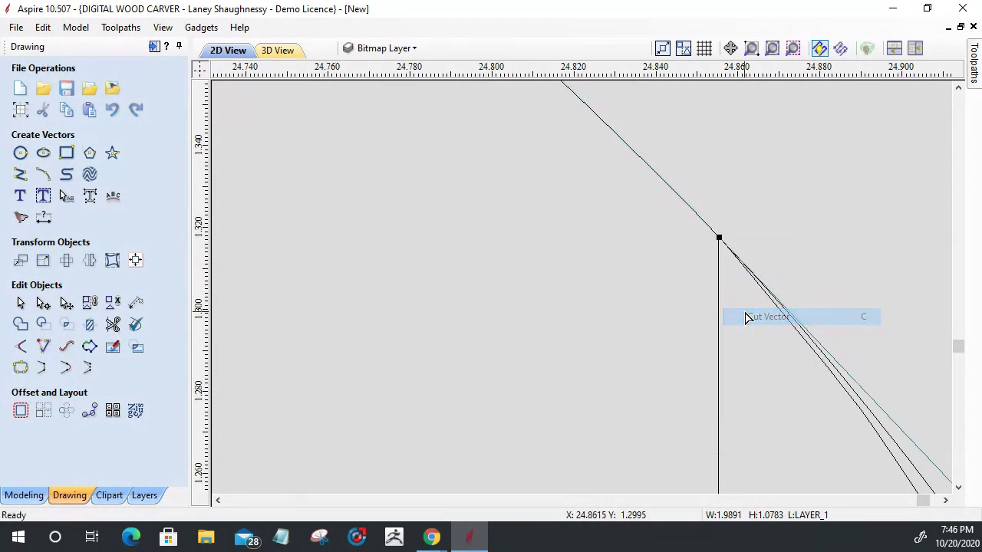
scroll(749, 268, "down", 6)
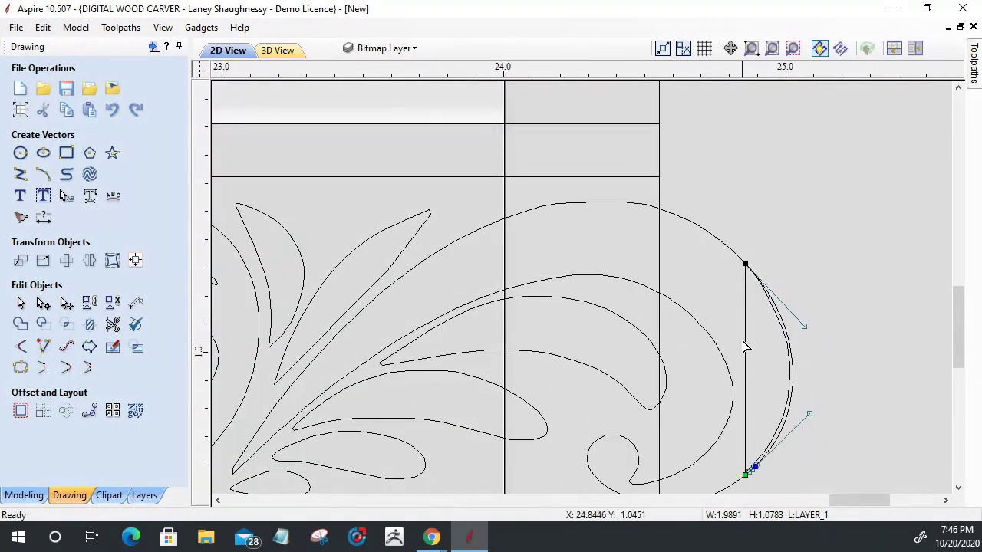
left_click(747, 347)
left_click_drag(747, 347, 861, 353)
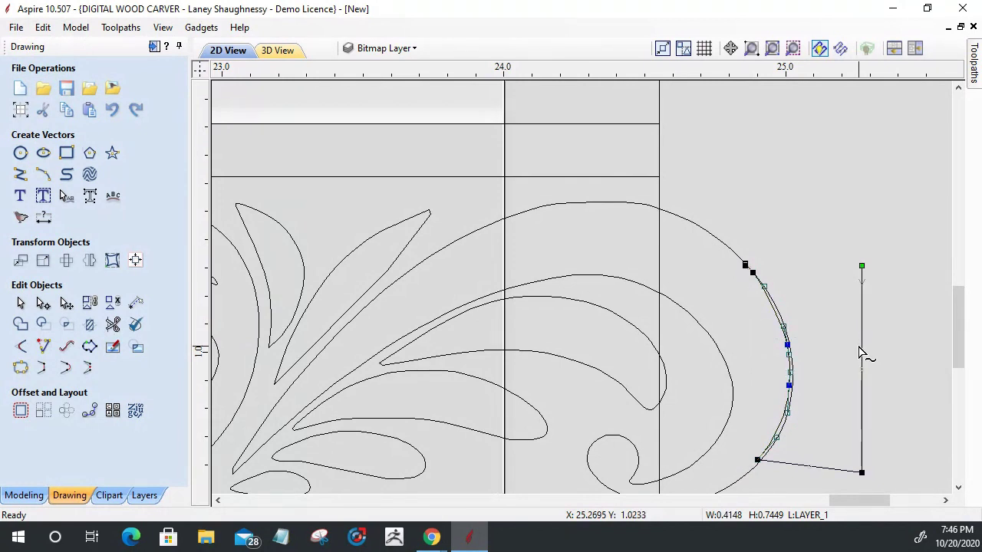
key("ctrl+z")
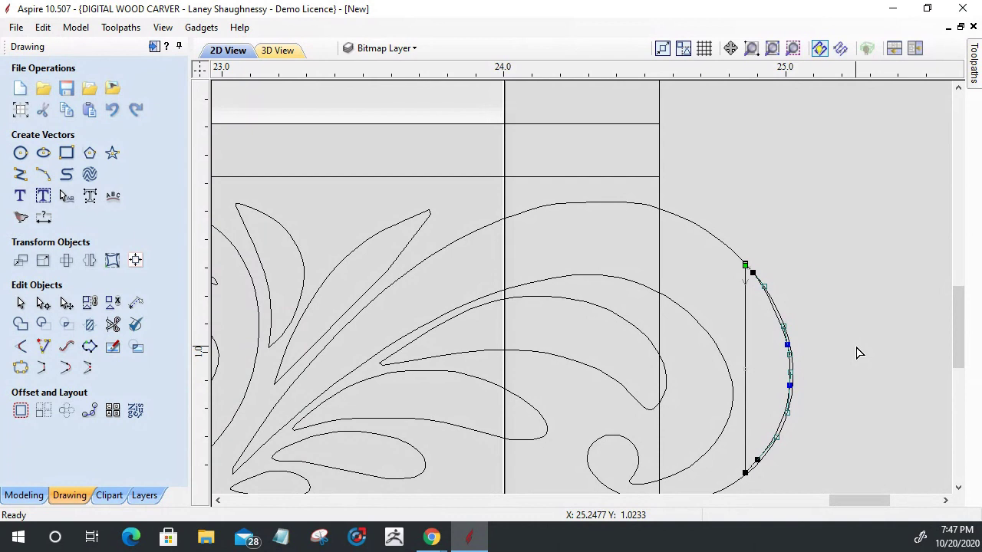
Nudge the sliver left until its upper corner meets the scroll's outer curve.
scroll(736, 254, "up", 3)
left_click(20, 302)
left_click(810, 355)
scroll(799, 329, "up", 4)
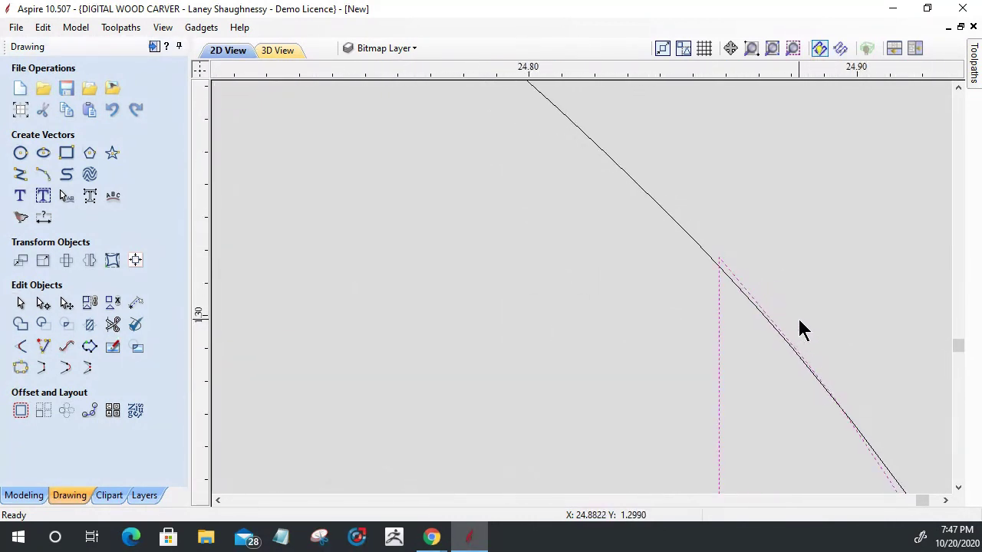
key("Left")
key("Left")
key("Left")
Cut the scroll's outer outline where it meets the nudged sliver's upper corner.
left_click(696, 249)
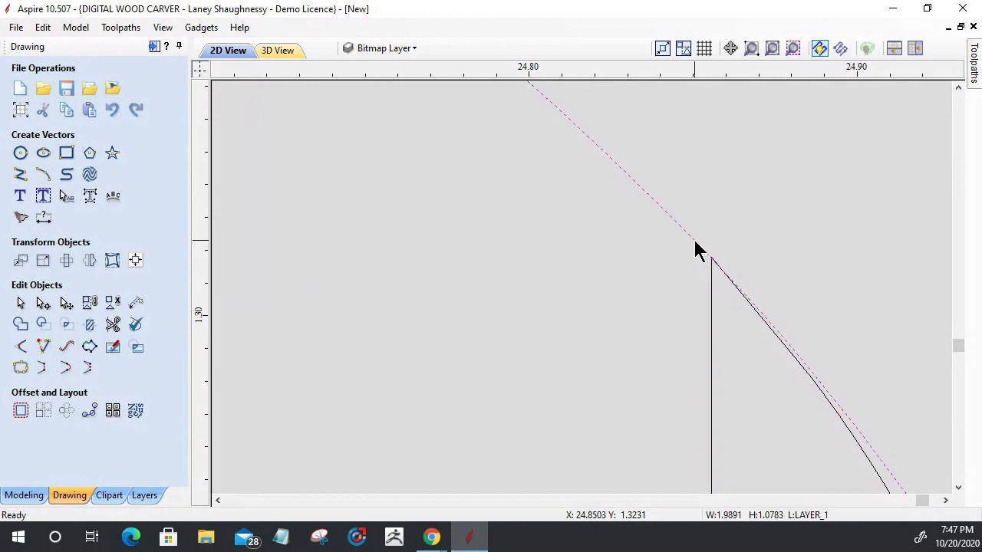
left_click(43, 304)
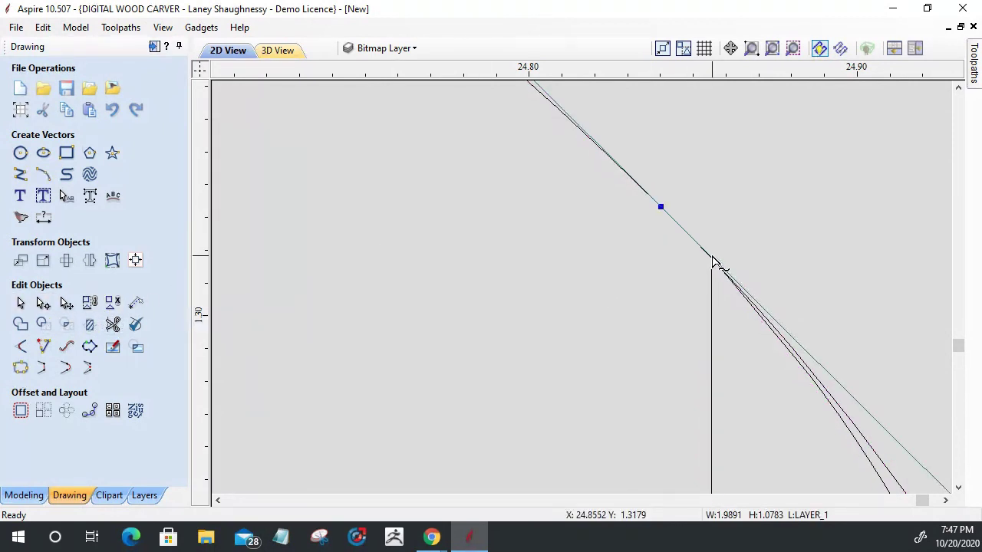
right_click(713, 262)
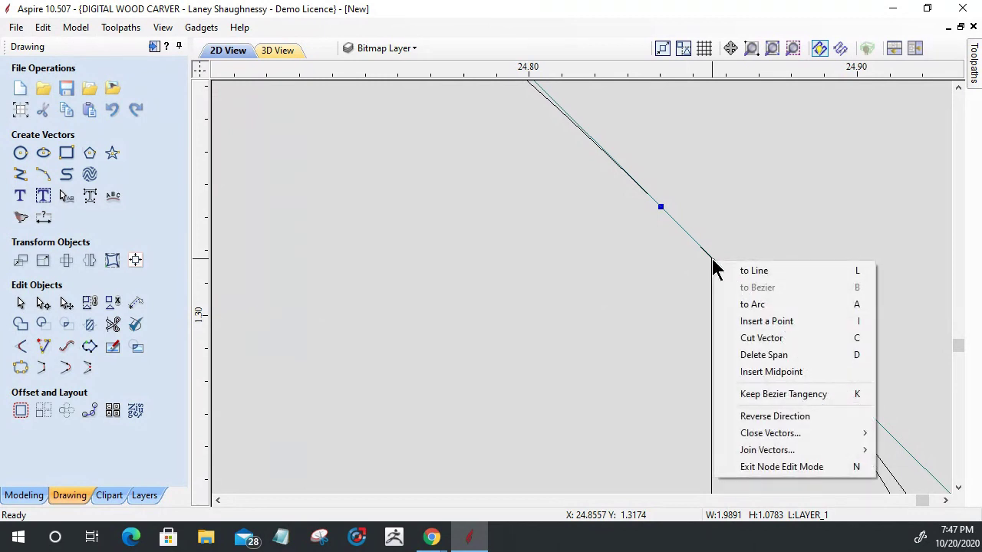
left_click(741, 340)
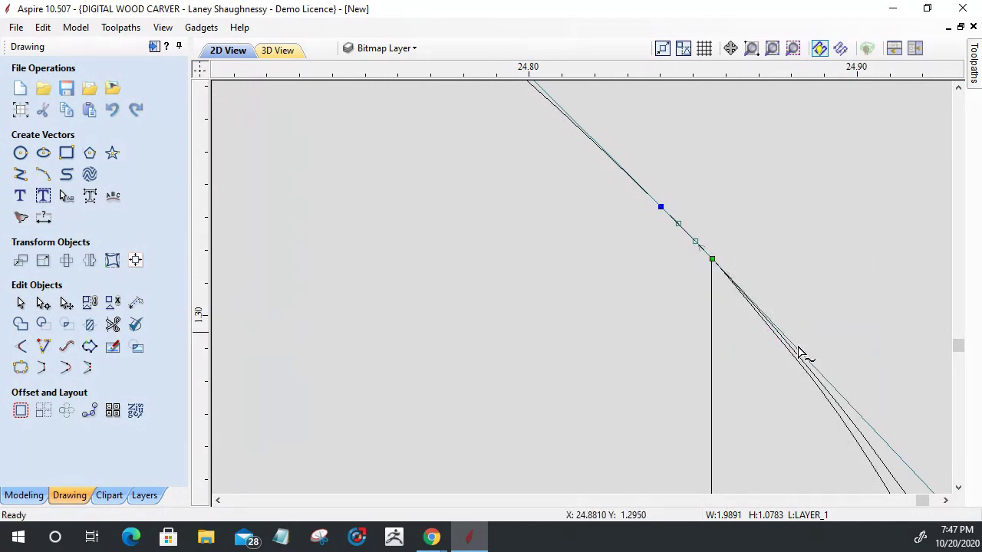
Cut the scroll's outer outline directly below the sliver's lower corner.
scroll(760, 189, "down", 5)
scroll(756, 201, "down", 2)
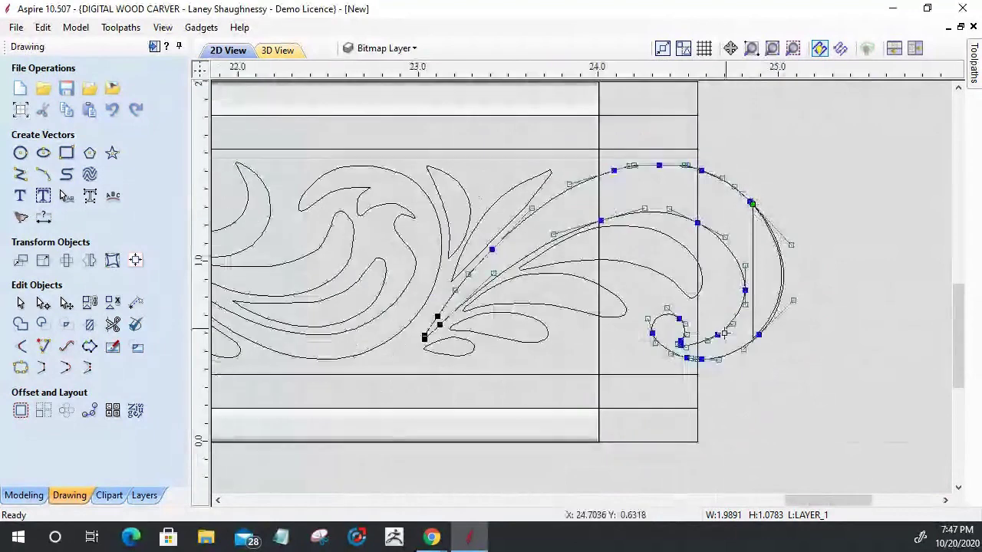
scroll(719, 186, "up", 8)
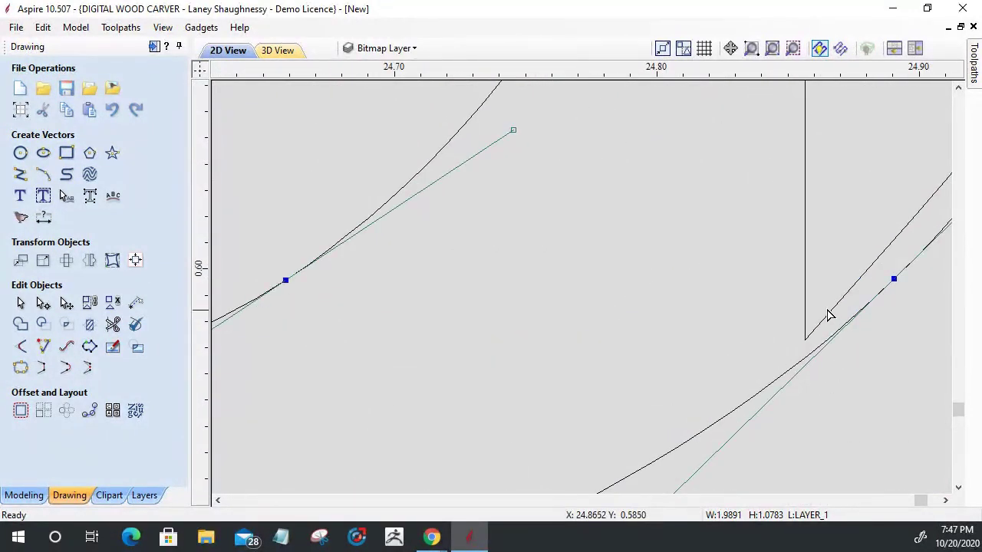
right_click(807, 360)
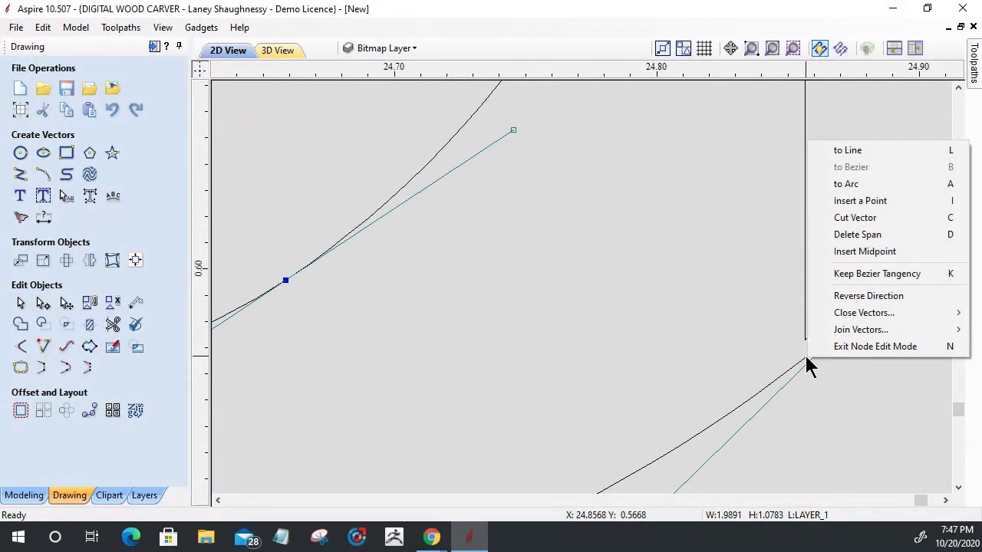
left_click(841, 219)
scroll(798, 288, "down", 8)
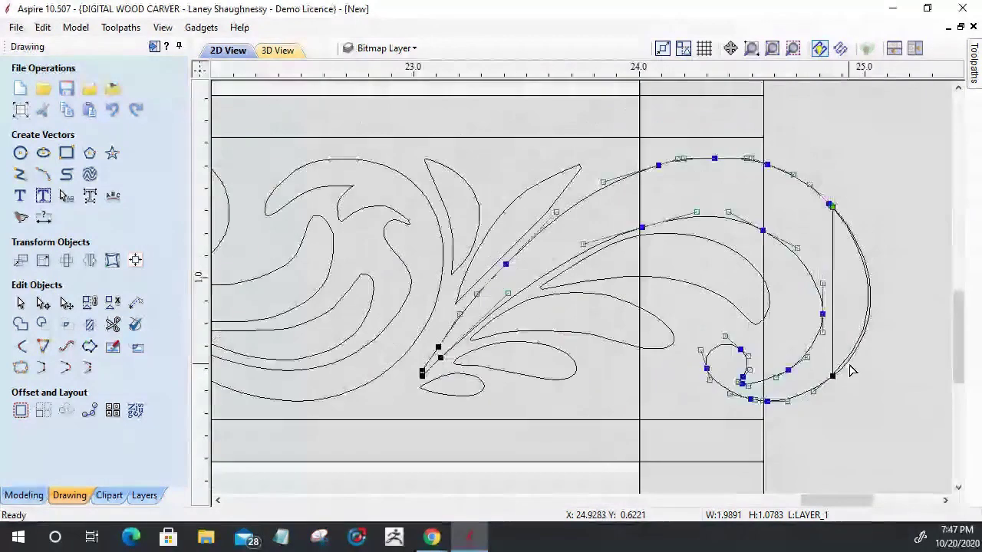
Move the sliver to the left end of the border, with its straight side on the edge strips' end line.
left_click(21, 303)
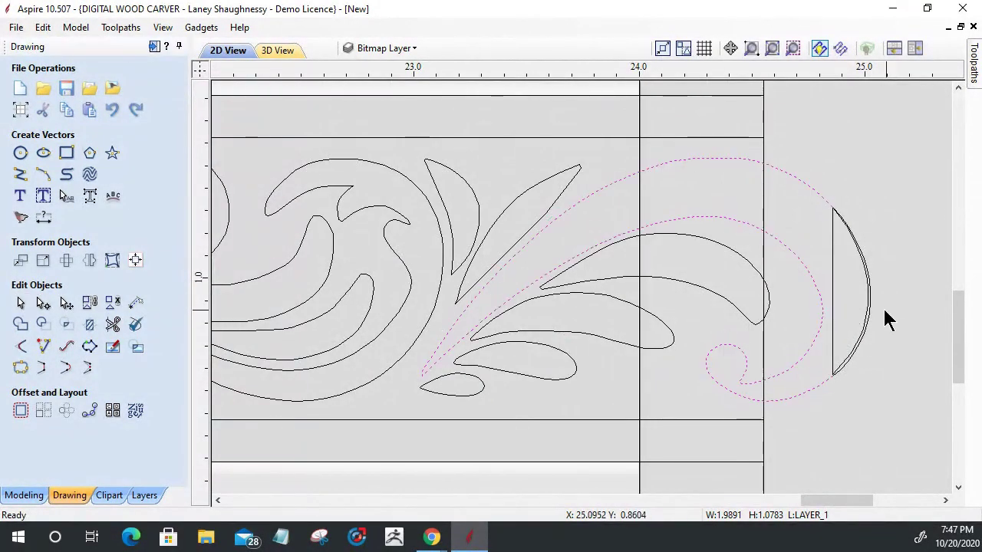
left_click(869, 304)
scroll(870, 314, "down", 2)
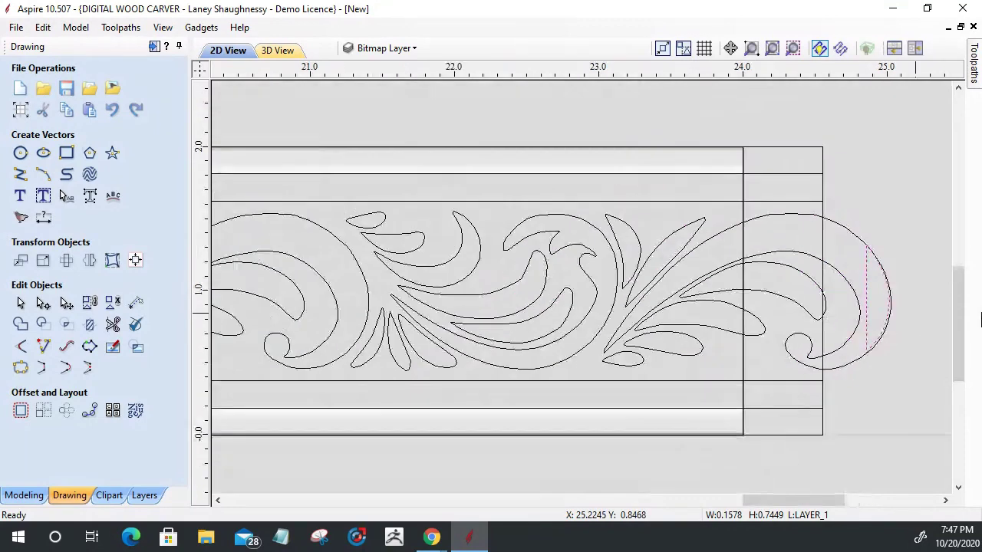
scroll(910, 318, "down", 6)
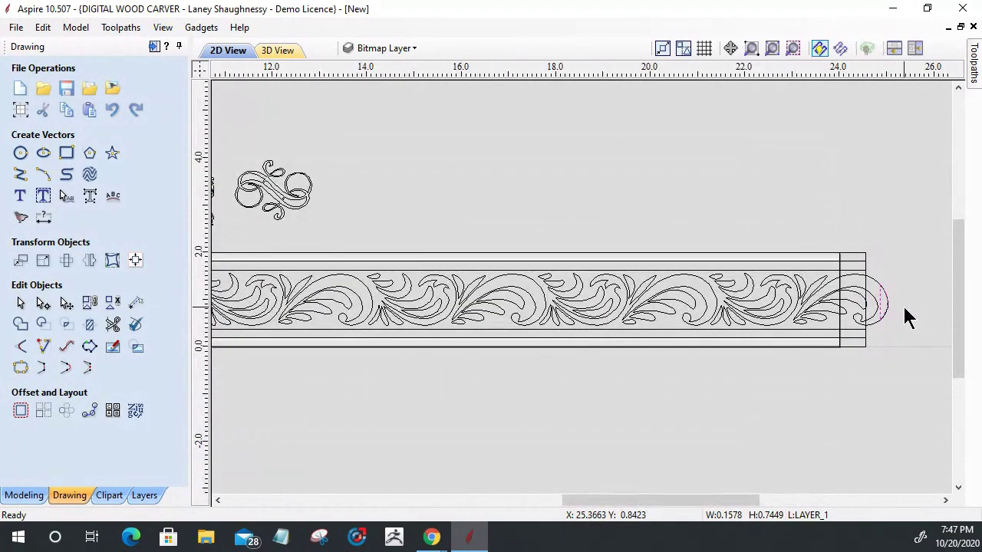
scroll(892, 319, "down", 3)
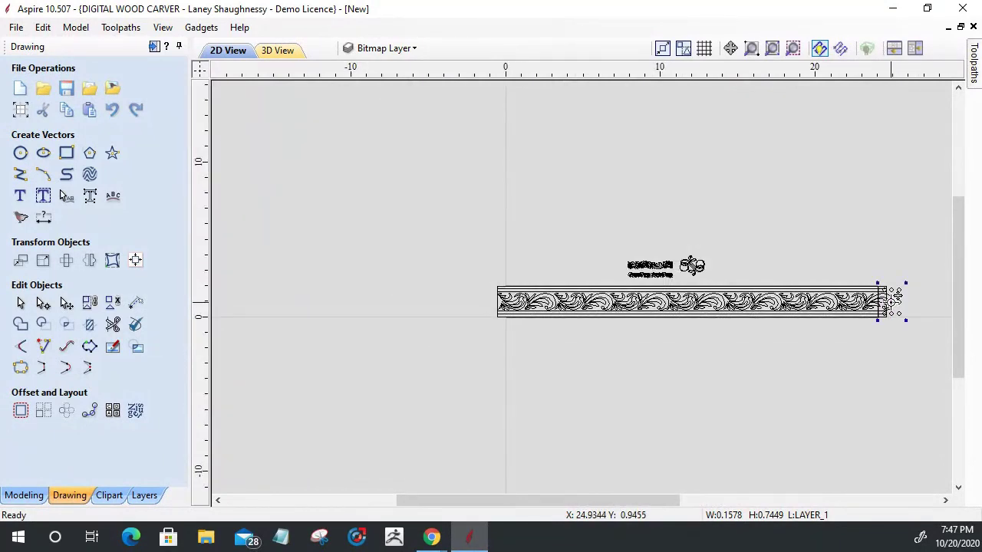
scroll(491, 298, "up", 10)
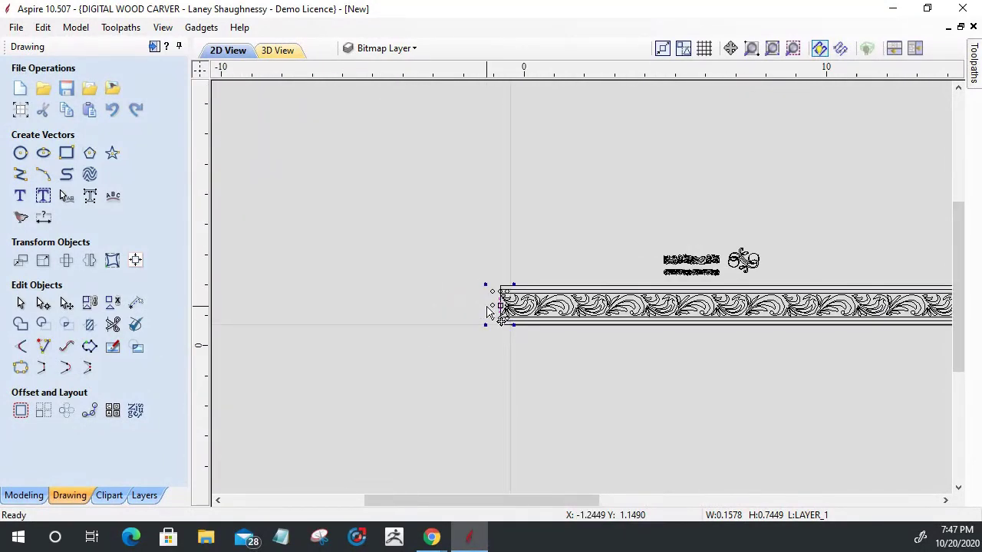
scroll(474, 265, "up", 3)
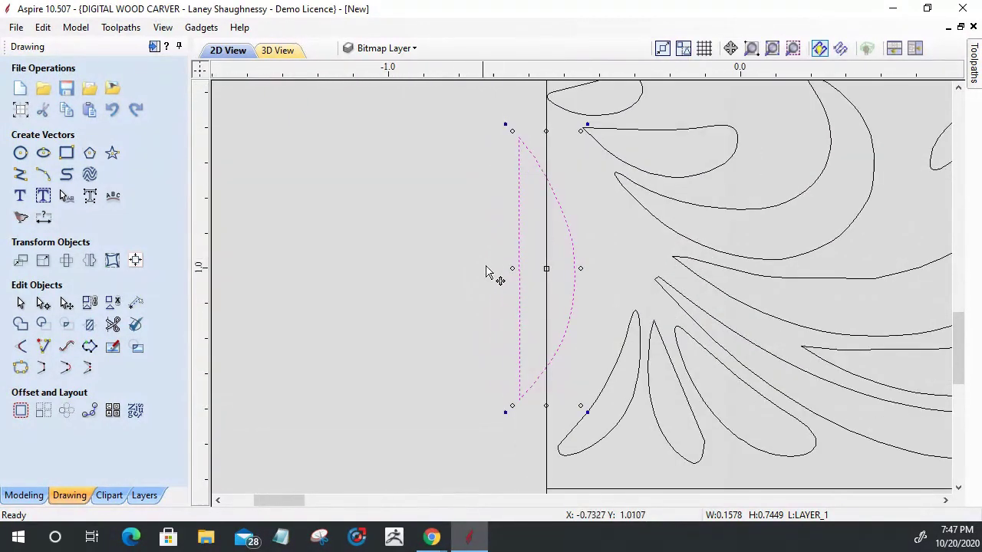
left_click_drag(522, 266, 544, 270)
Delete the cut-off outer arc of the right-end scroll and close the open scroll with a straight line.
scroll(540, 269, "down", 3)
scroll(414, 268, "down", 5)
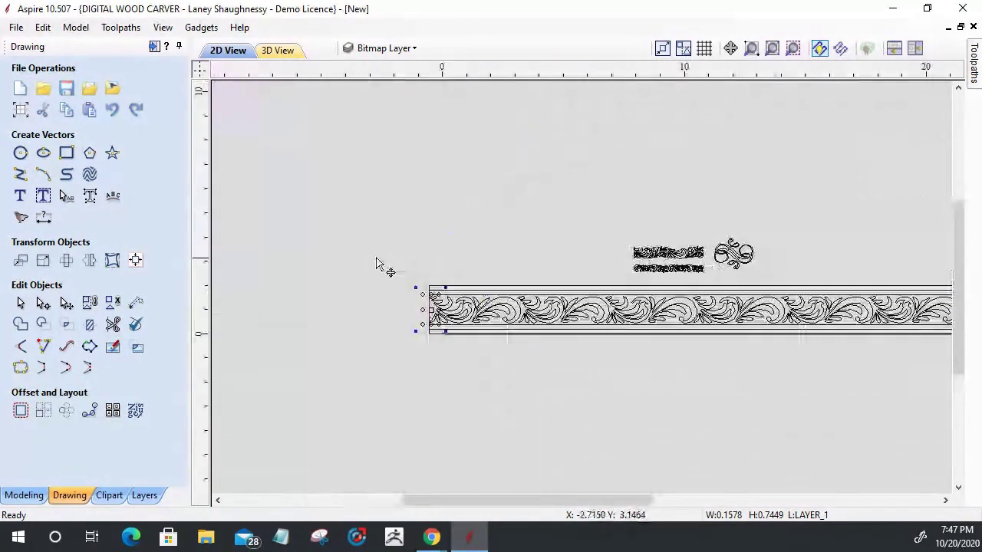
scroll(694, 307, "up", 1)
scroll(698, 307, "up", 5)
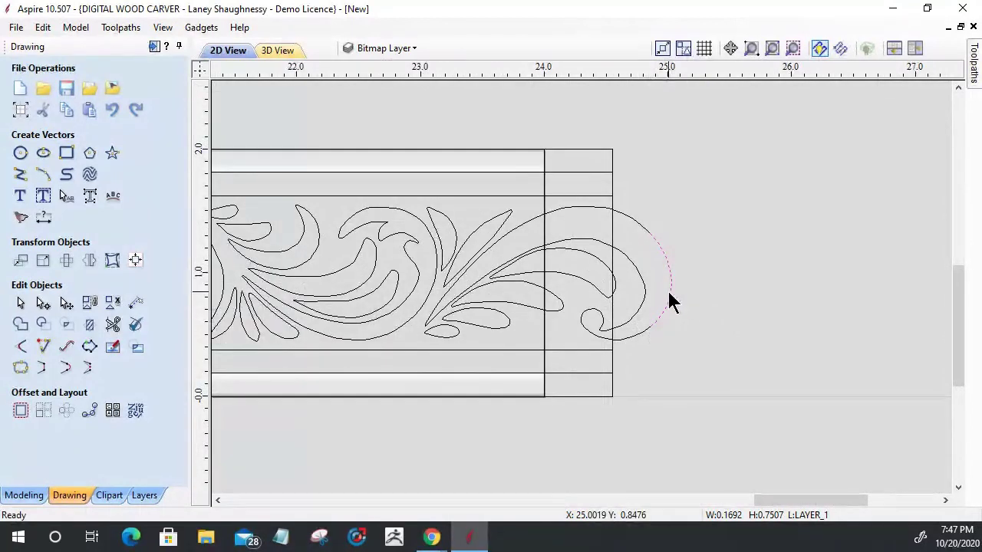
key("Delete")
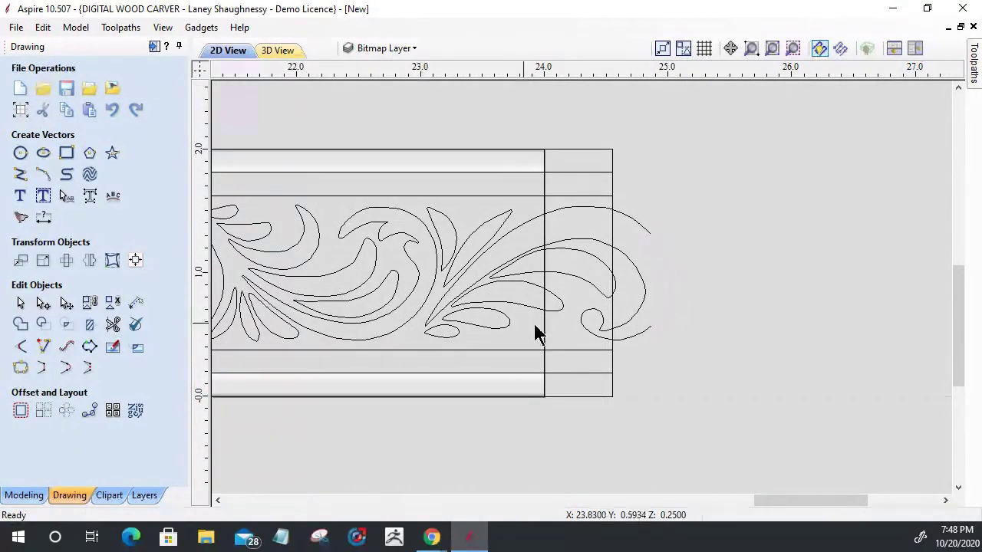
left_click(641, 225)
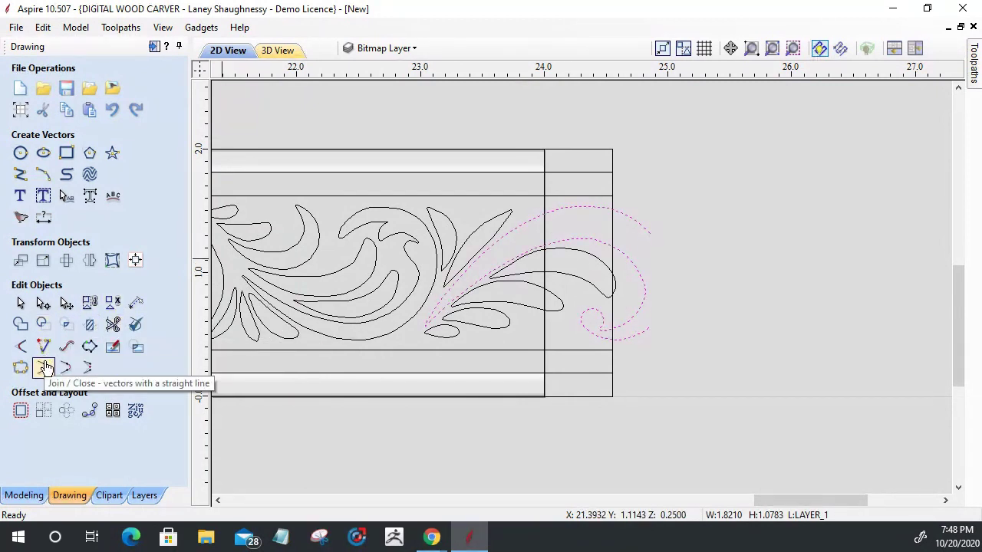
left_click(733, 349)
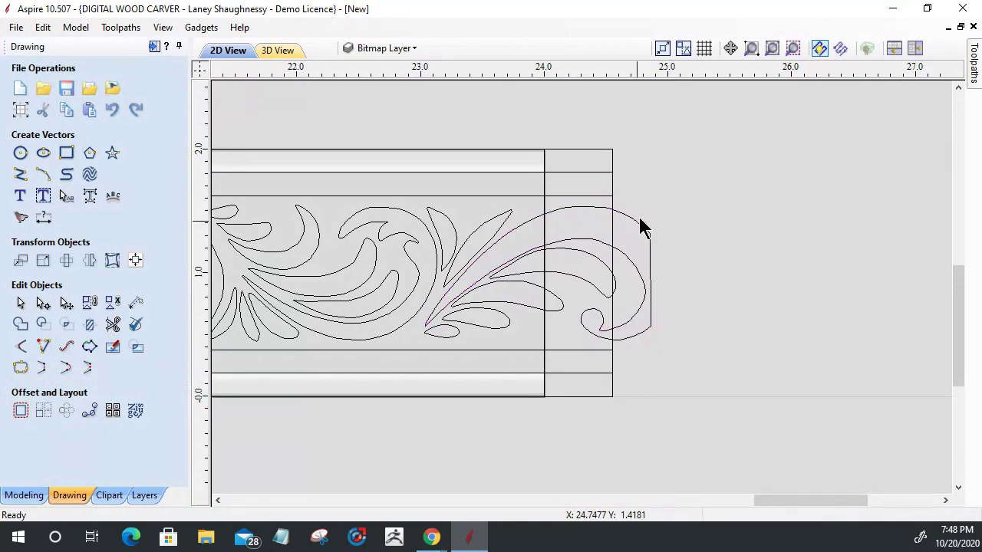
Select the entire floral border, including both end pieces, and centre it horizontally in the material.
scroll(792, 364, "down", 3)
scroll(792, 364, "down", 3)
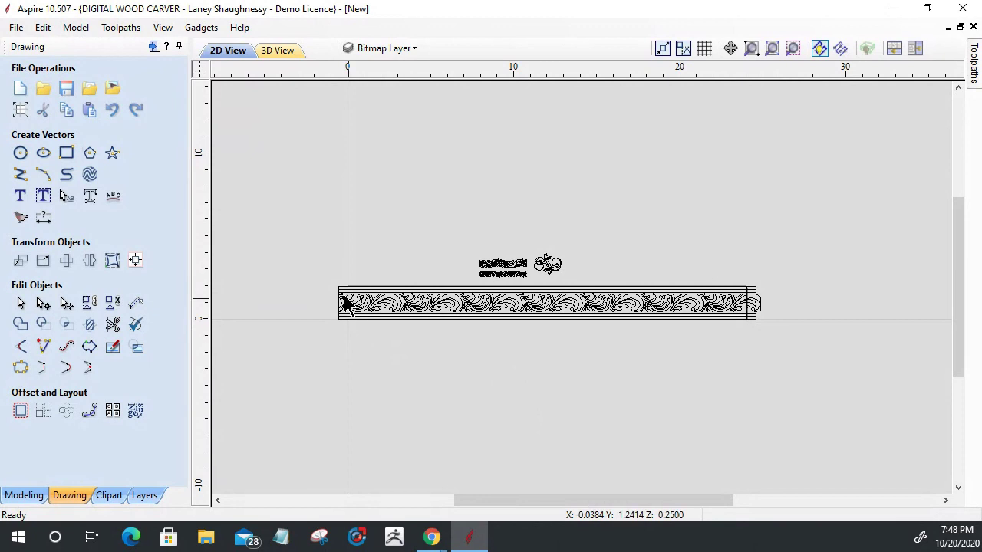
left_click_drag(330, 292, 715, 327)
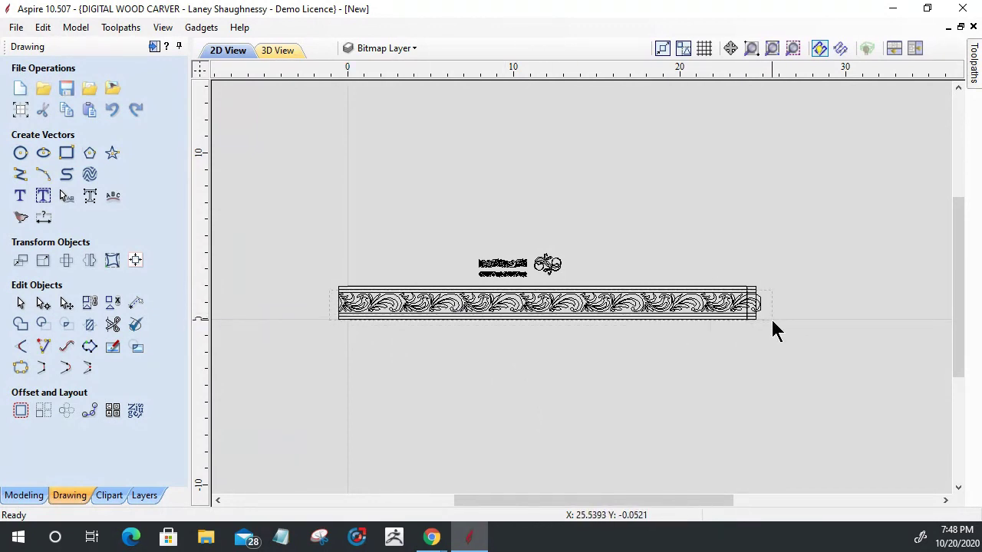
left_click_drag(775, 316, 775, 316)
scroll(307, 335, "up", 3)
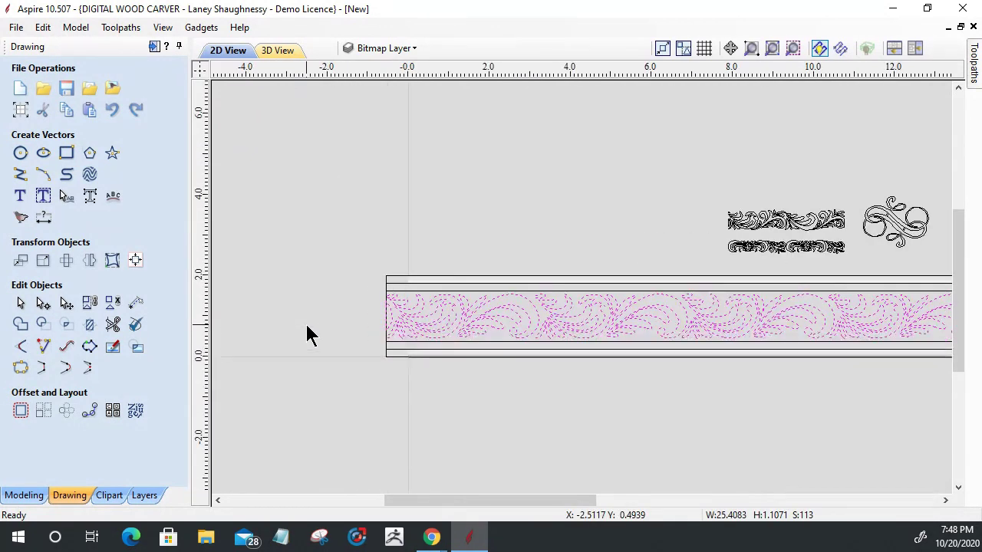
left_click(135, 260)
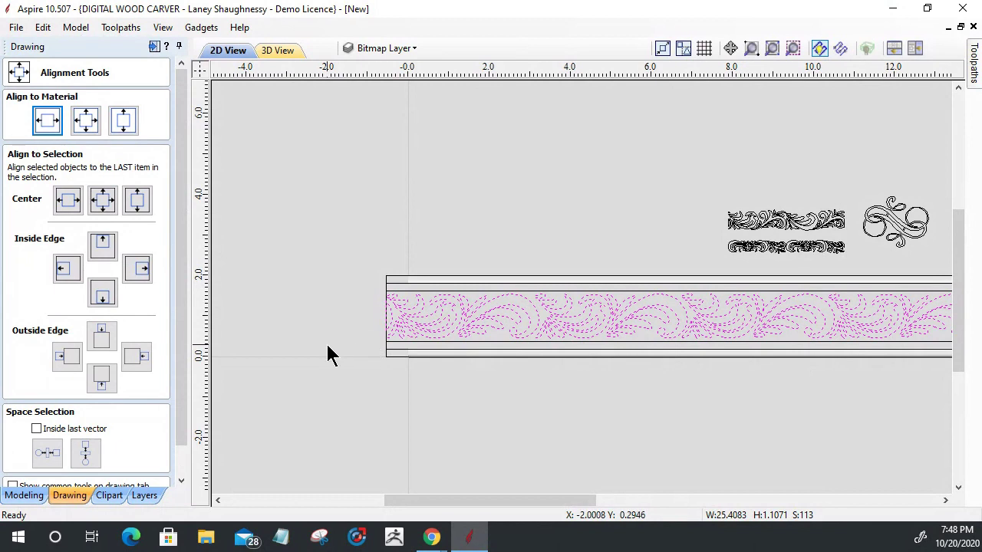
left_click(48, 126)
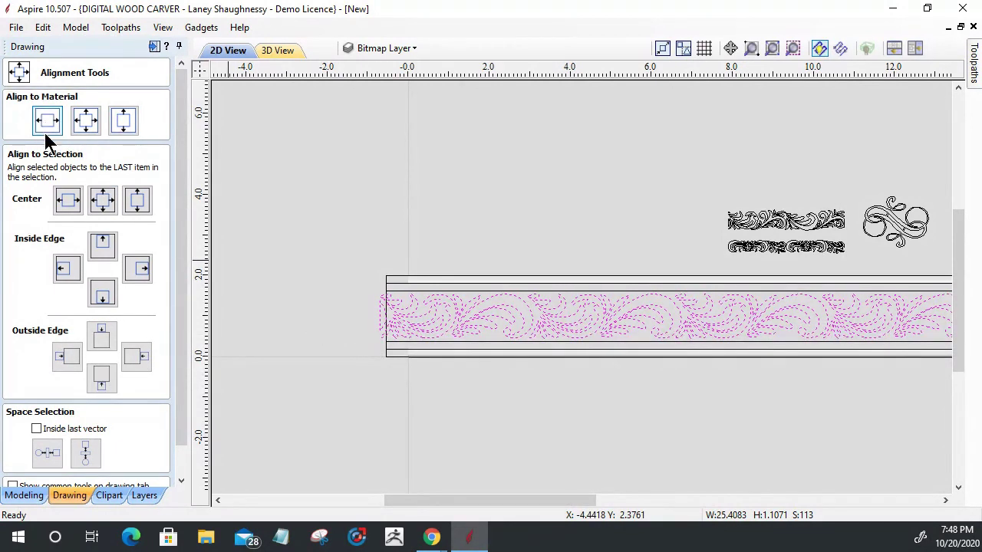
Examine how the centred floral border overhangs both ends of the board.
scroll(257, 338, "down", 3)
scroll(618, 322, "up", 4)
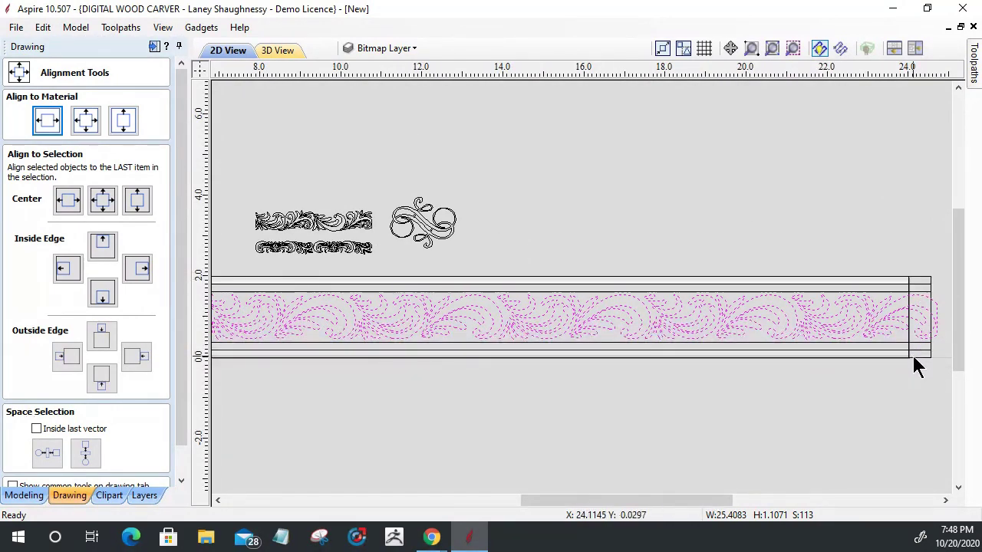
scroll(914, 366, "down", 2)
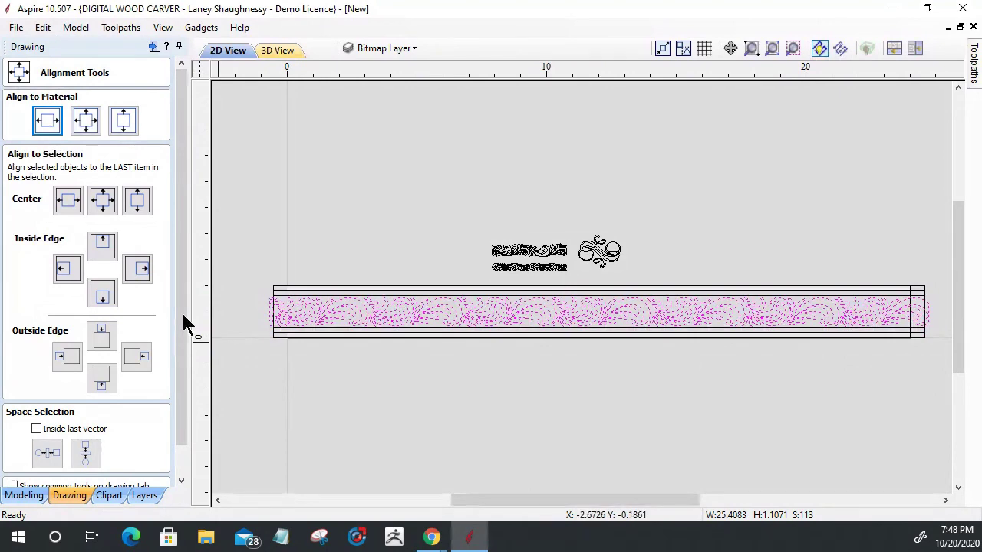
scroll(319, 321, "up", 4)
scroll(316, 316, "up", 1)
scroll(215, 346, "down", 2)
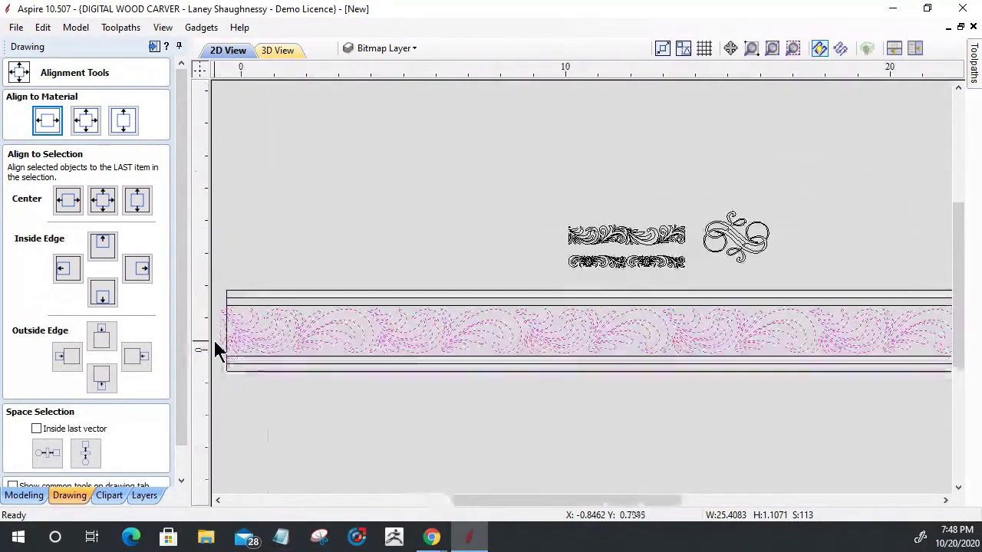
scroll(793, 316, "down", 1)
scroll(793, 315, "up", 4)
scroll(837, 332, "up", 2)
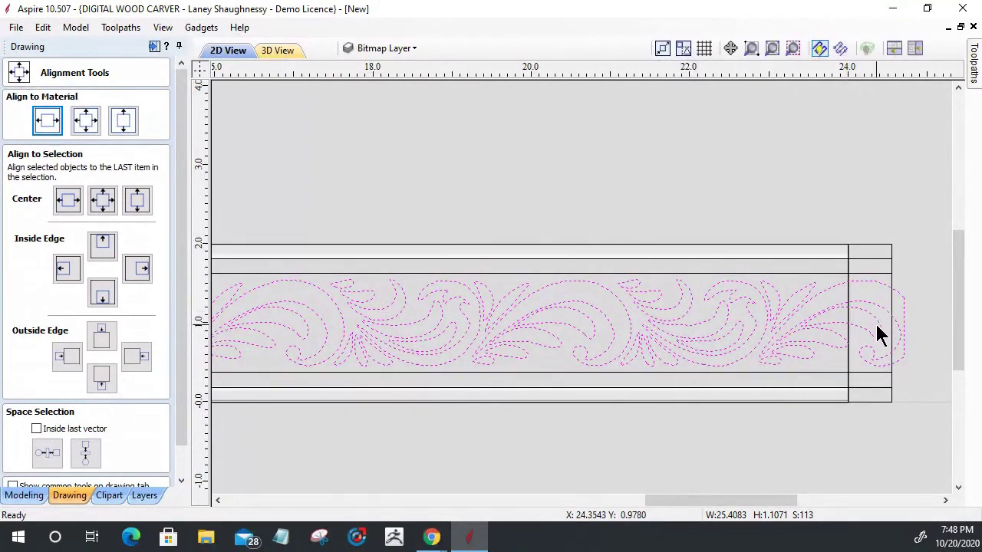
scroll(880, 330, "down", 4)
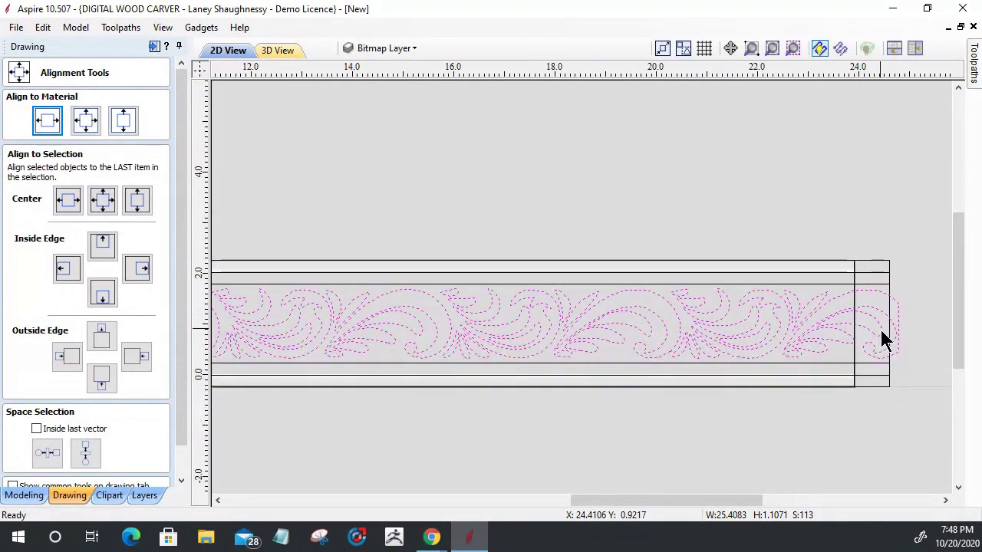
scroll(335, 317, "up", 4)
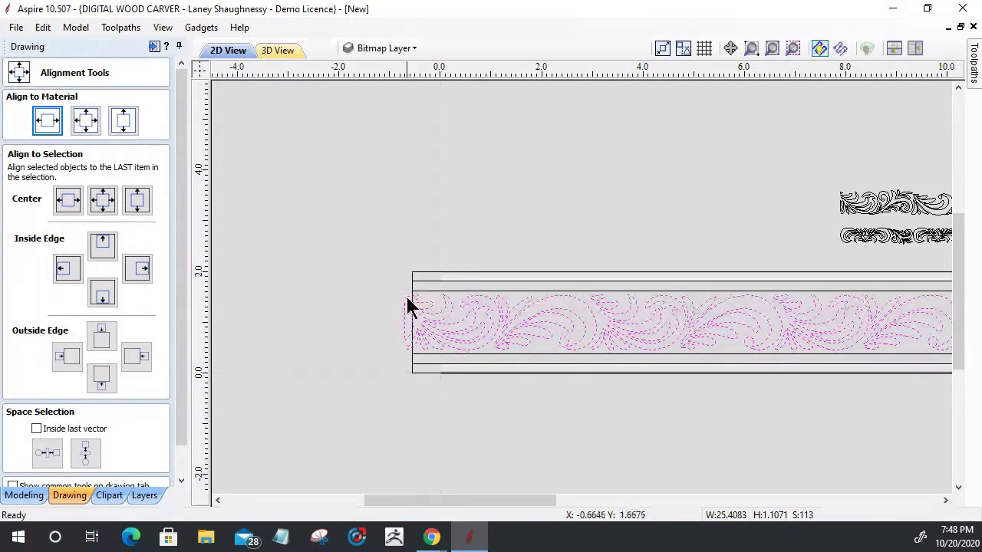
Select the upper edge strip and compare its ends with those of the board and the floral border.
left_click(414, 282)
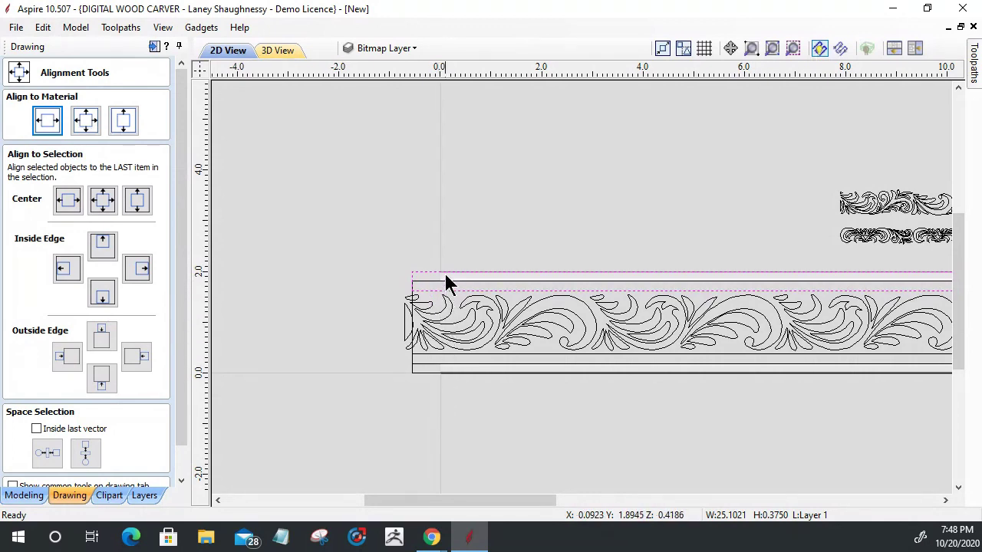
scroll(352, 389, "down", 3)
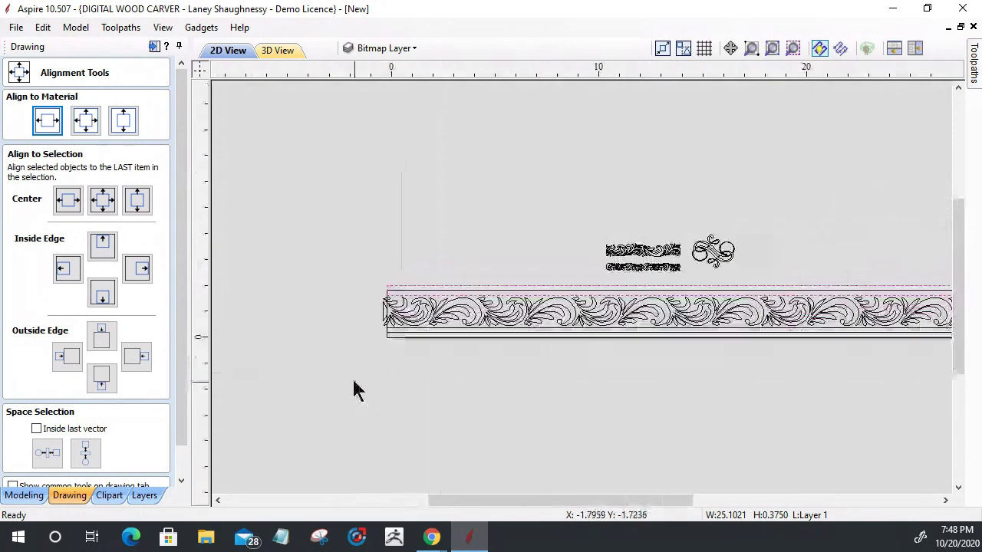
scroll(905, 355, "up", 3)
scroll(790, 359, "up", 1)
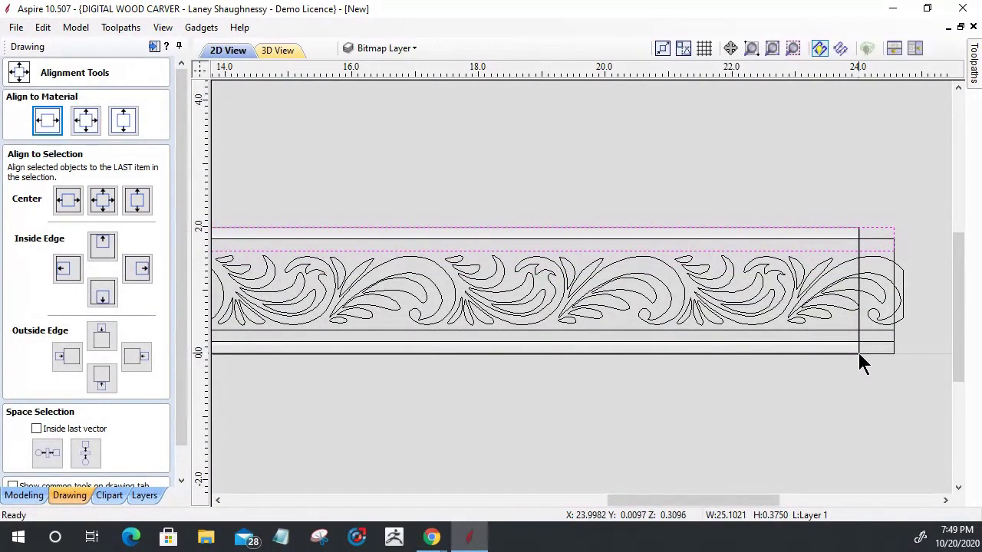
scroll(860, 355, "down", 4)
scroll(690, 343, "up", 2)
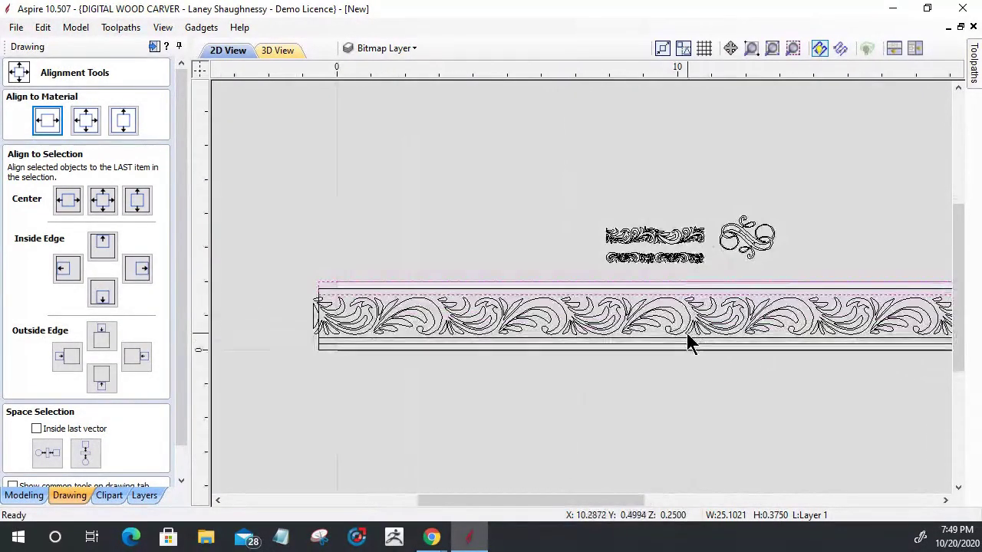
scroll(330, 322, "up", 3)
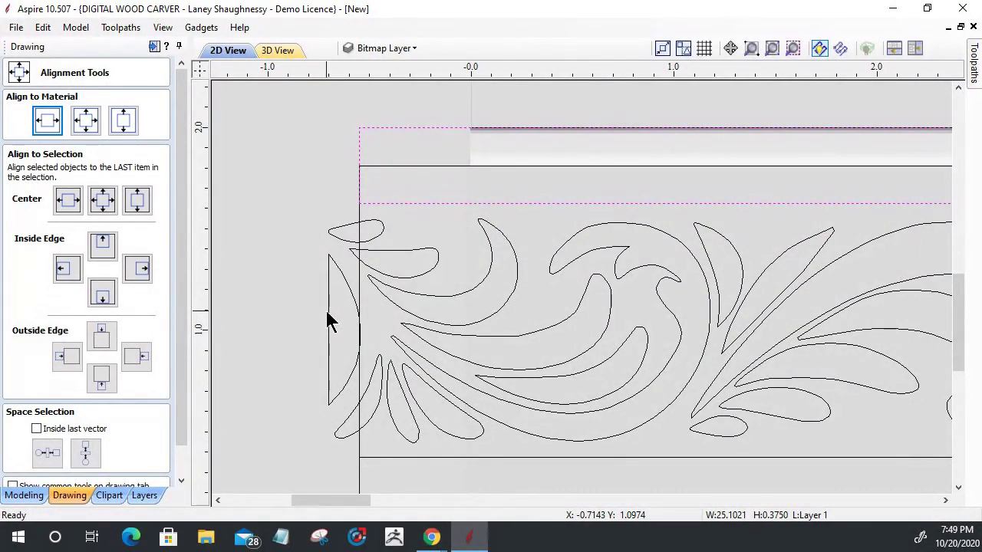
scroll(327, 320, "up", 2)
scroll(318, 211, "down", 3)
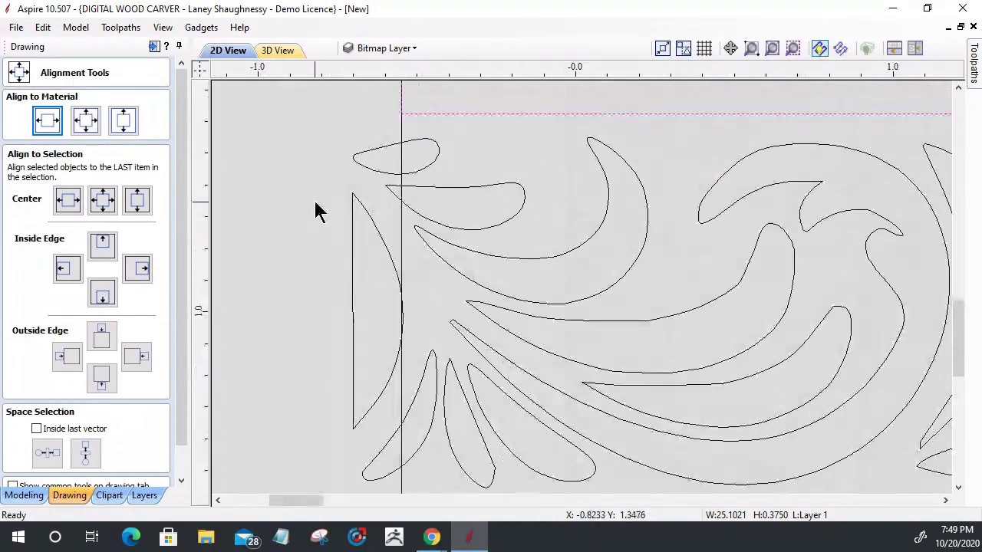
scroll(247, 207, "down", 1)
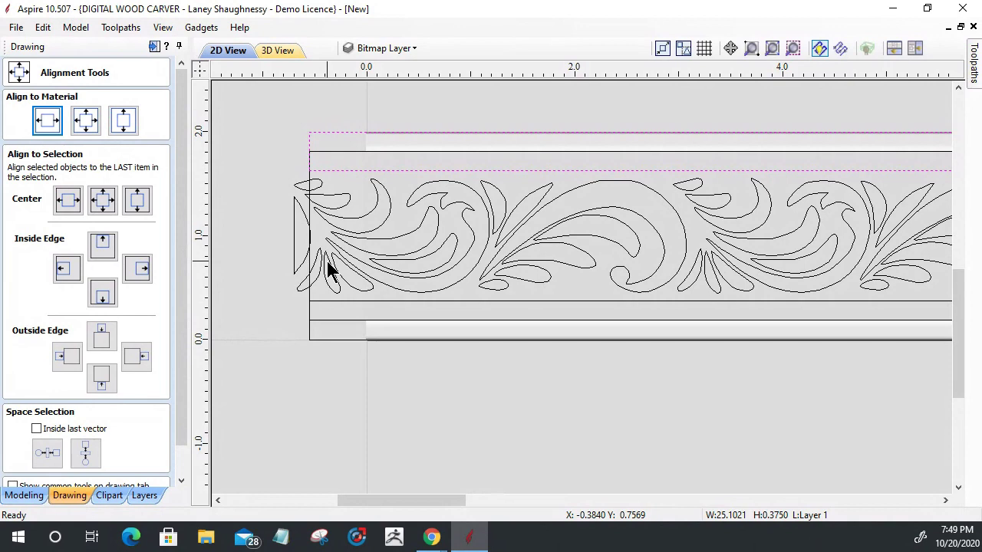
scroll(175, 460, "down", 1)
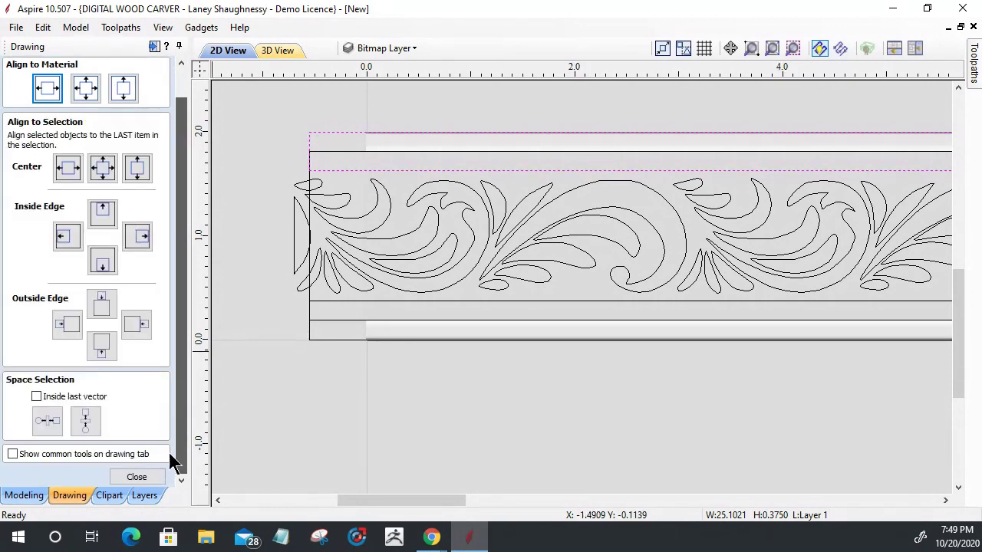
Close the alignment tools, start Create Shape, and select all the scrollwork vectors running between the border strips.
scroll(422, 261, "down", 3)
scroll(425, 276, "down", 1)
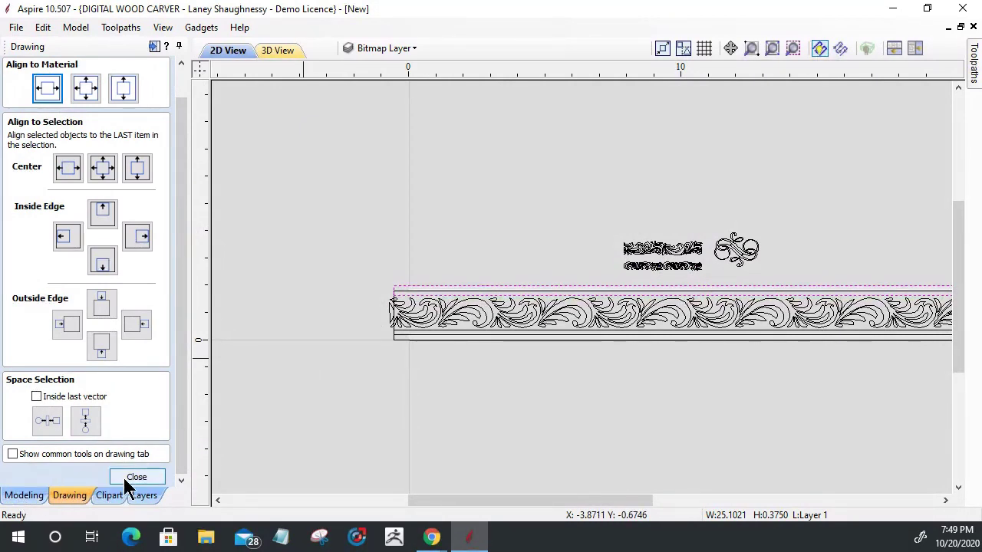
left_click(25, 496)
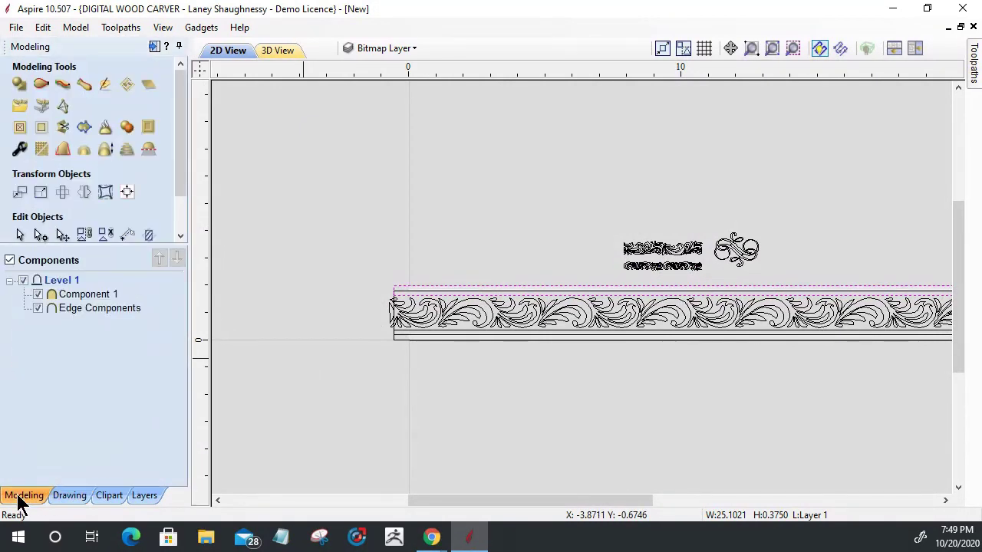
left_click(20, 86)
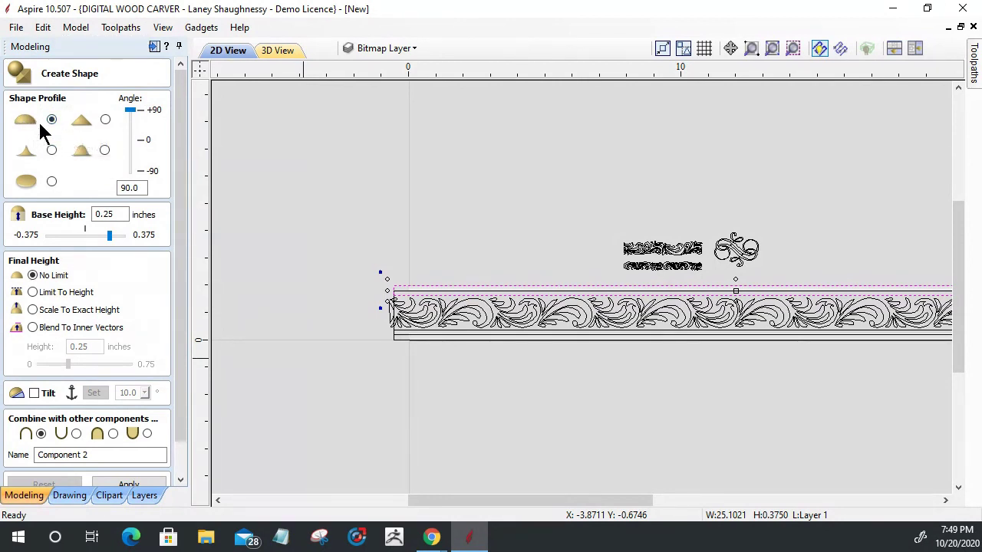
left_click_drag(138, 188, 106, 196)
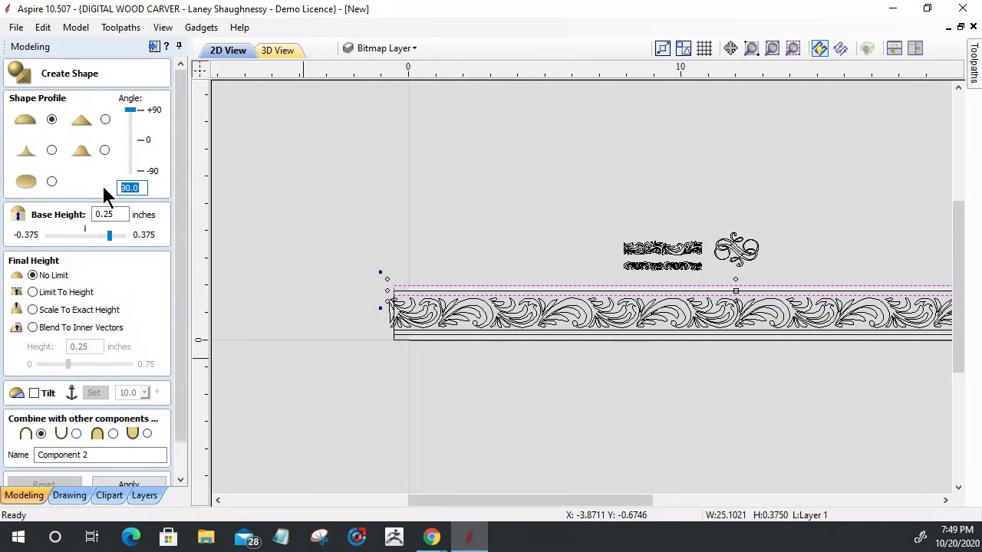
type("40")
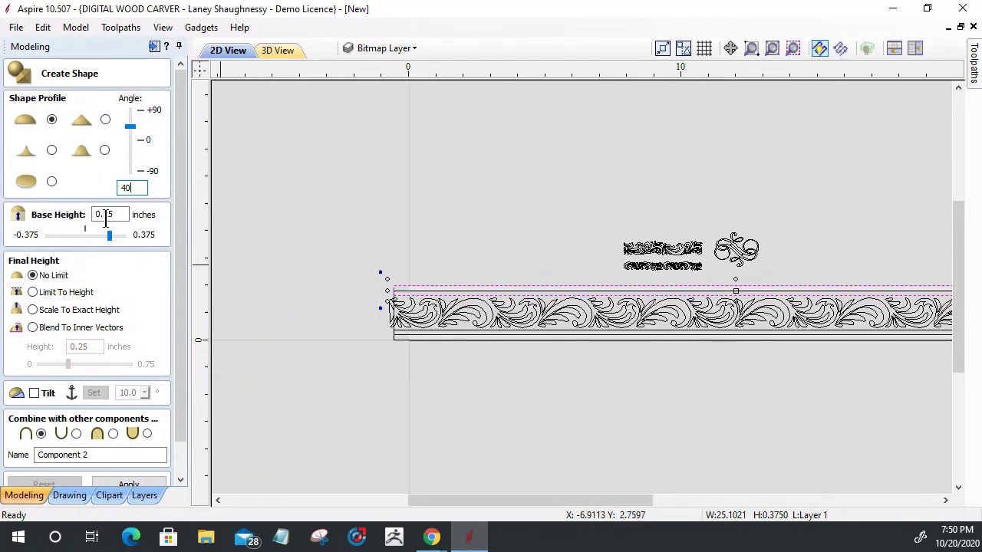
scroll(323, 301, "down", 2)
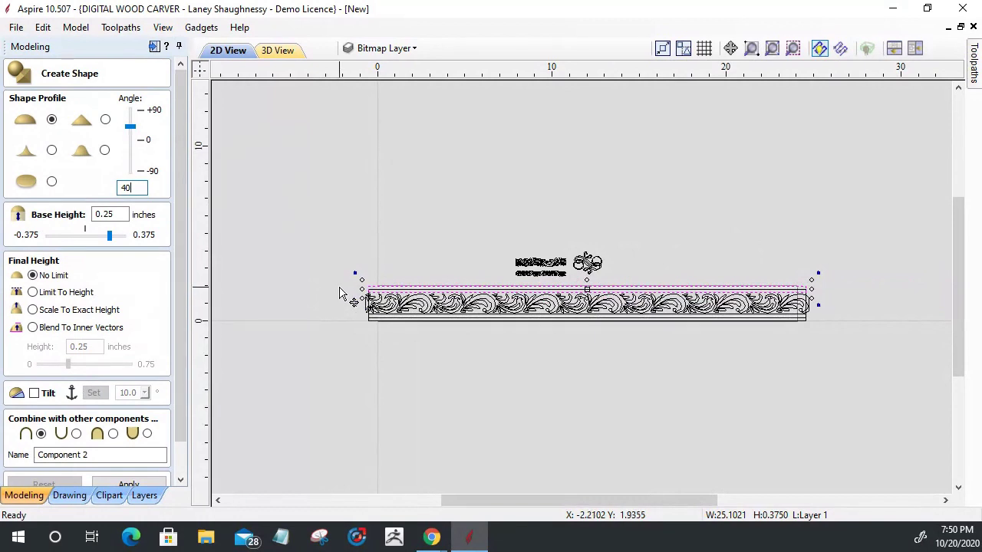
left_click_drag(339, 292, 836, 326)
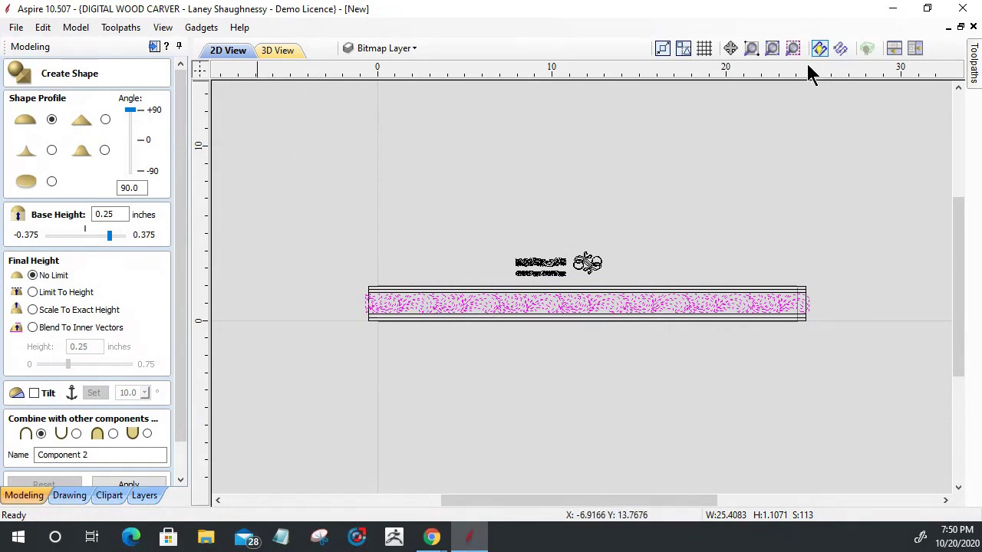
Tile the 2D and 3D views, then set the shape's angle to 40 and its combine mode to merge highest points.
left_click(894, 48)
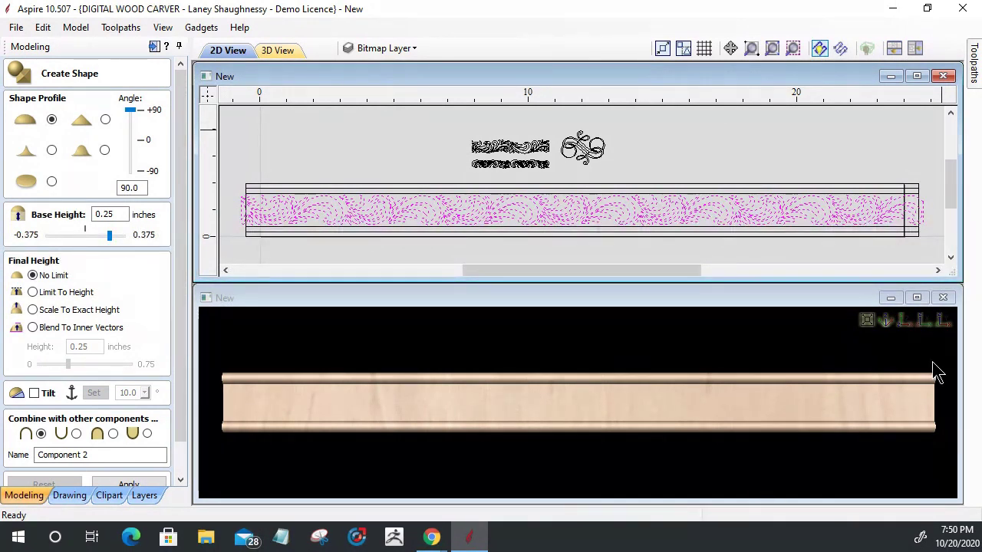
double_click(129, 188)
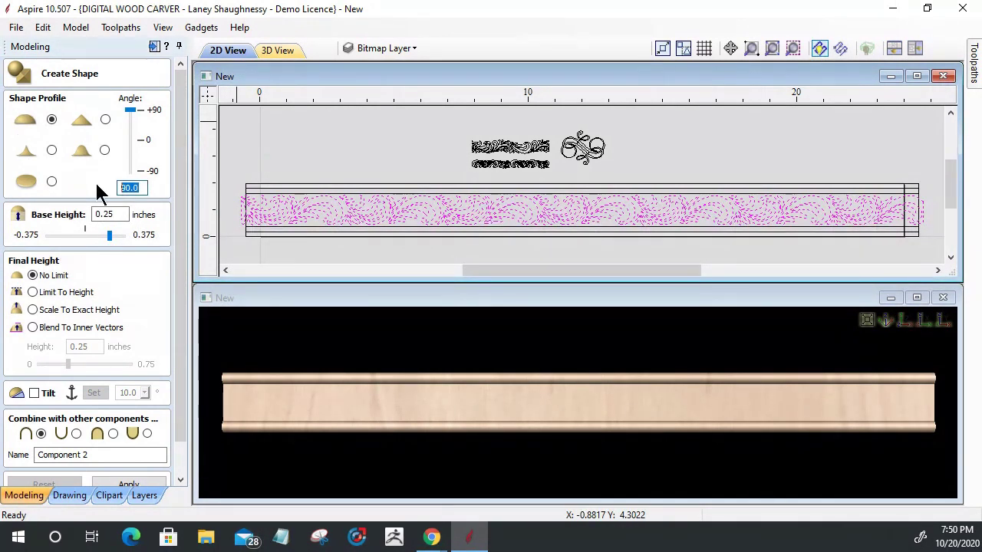
type("40")
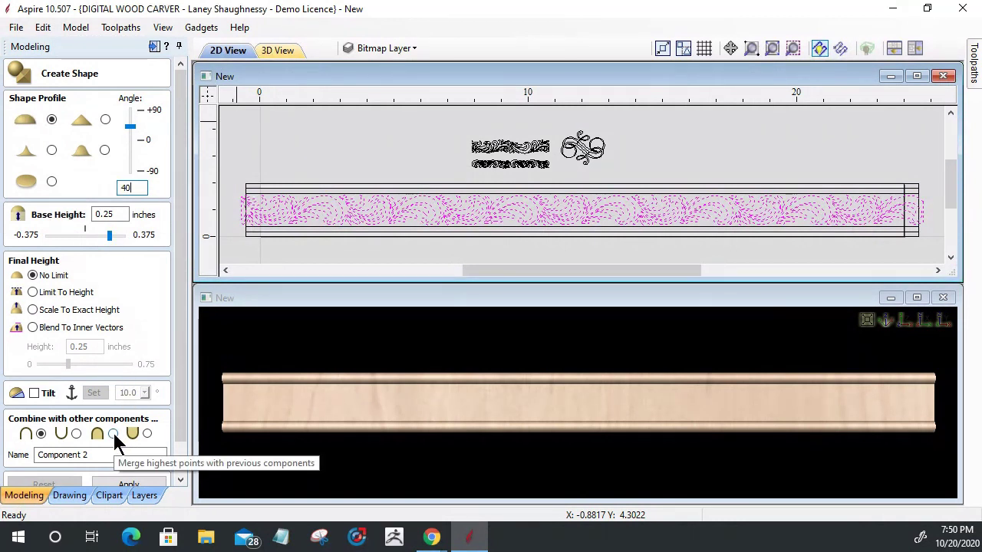
key("Return")
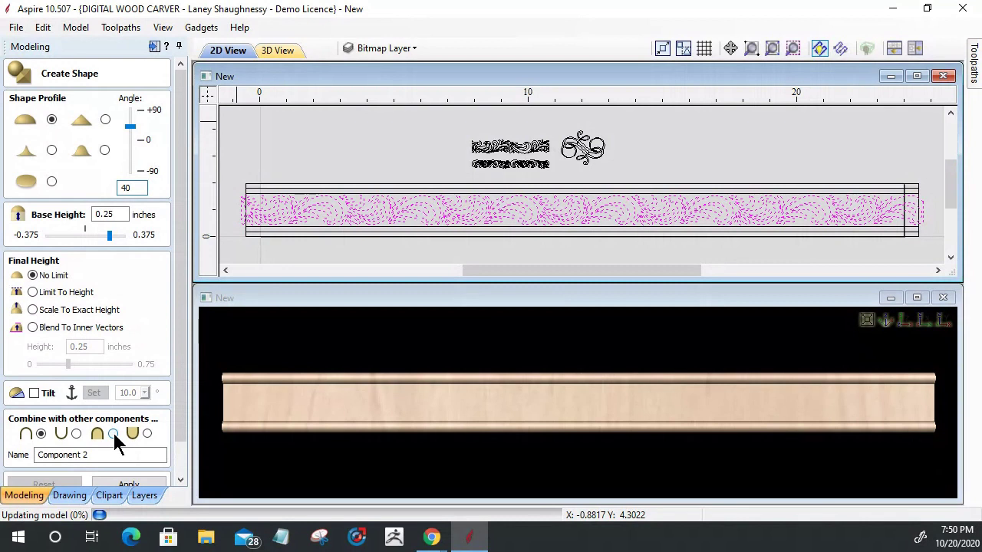
left_click(113, 434)
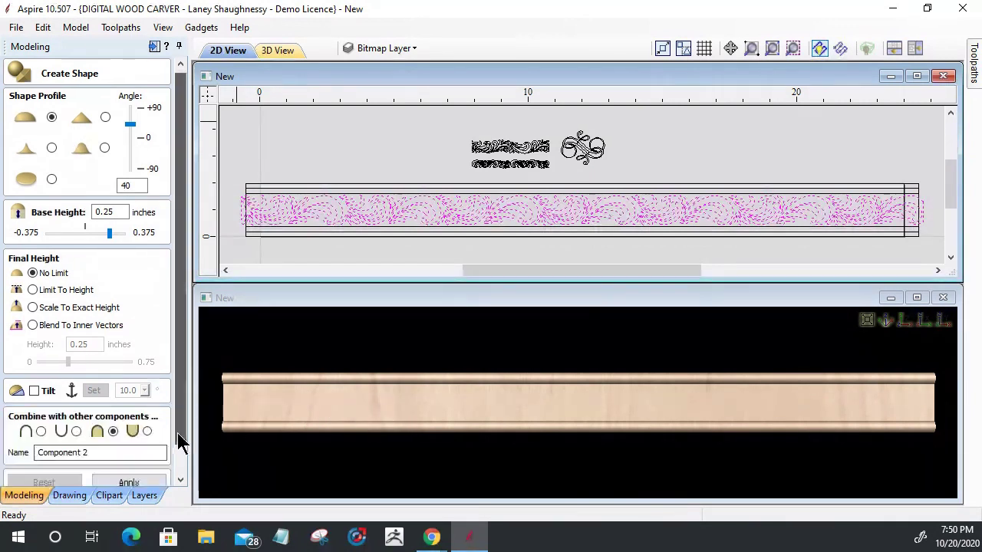
Apply the rounded shape to the selected scrollwork vectors with a 0.25 inch base height and no height limit.
scroll(174, 452, "down", 2)
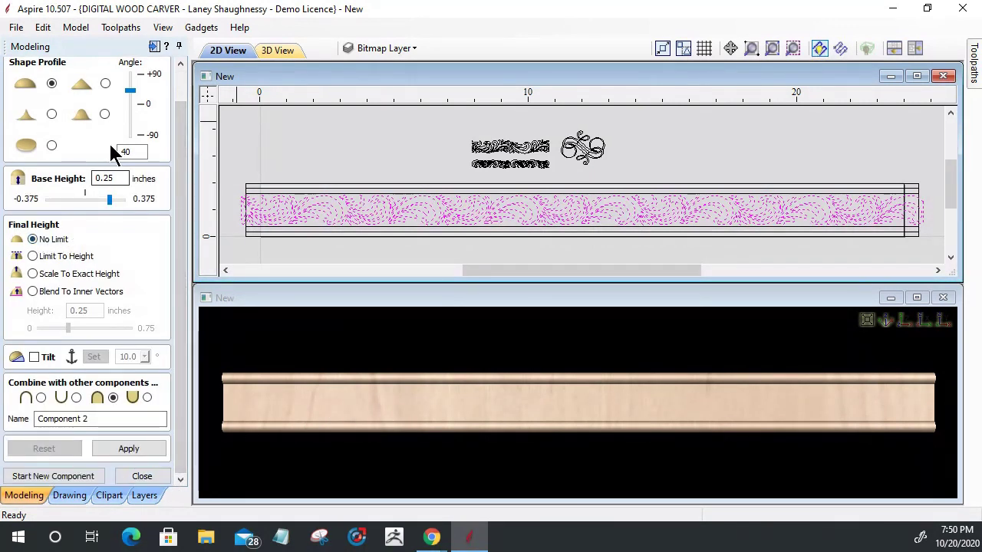
left_click(124, 448)
left_click(121, 445)
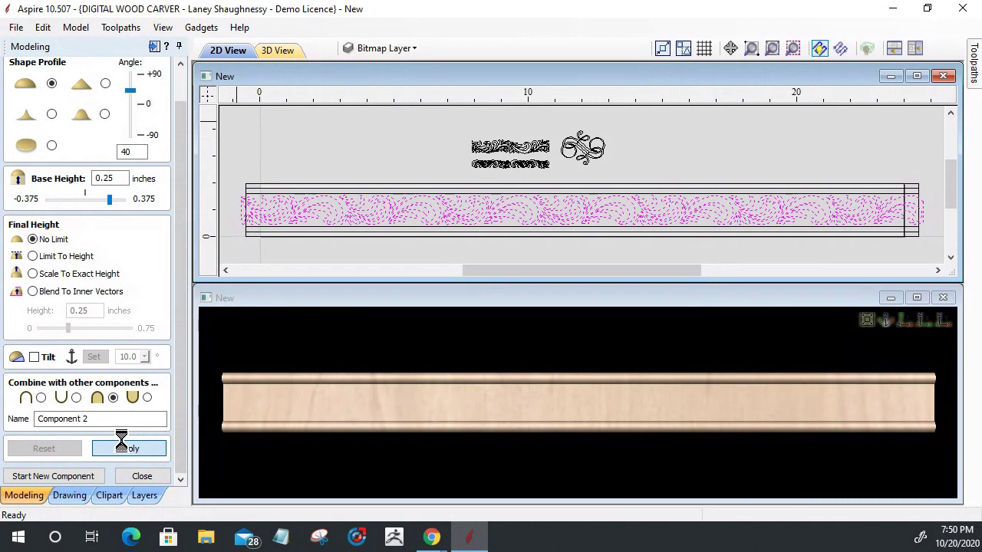
left_click(127, 449)
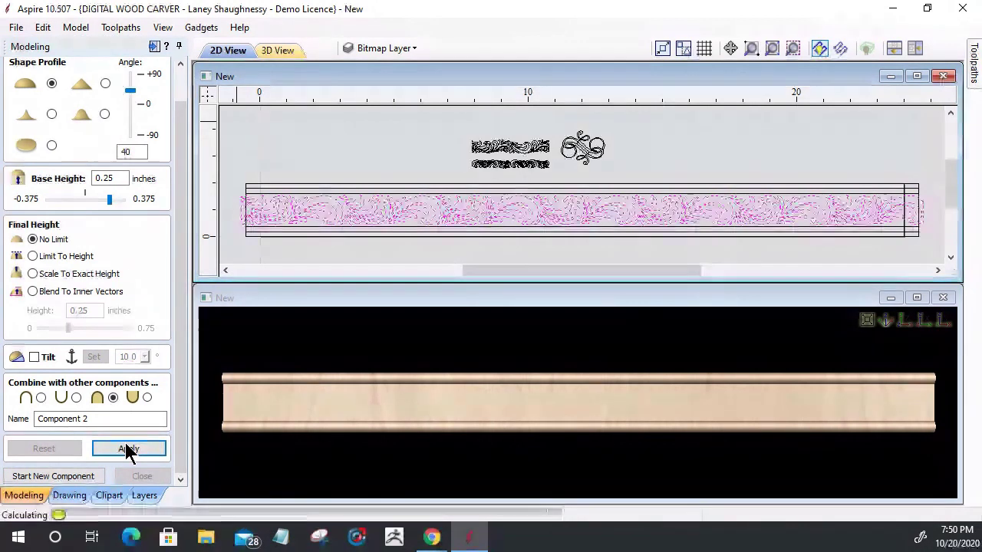
left_click(127, 450)
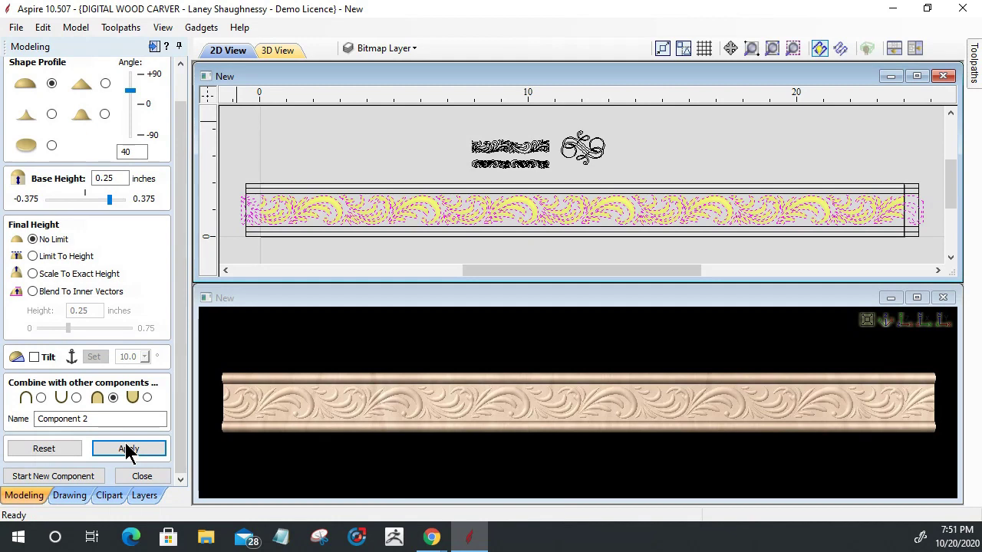
Inspect the carved scrollwork in 3D, set the shape's base height to 0.375 inches and apply it.
left_click_drag(590, 438, 582, 395)
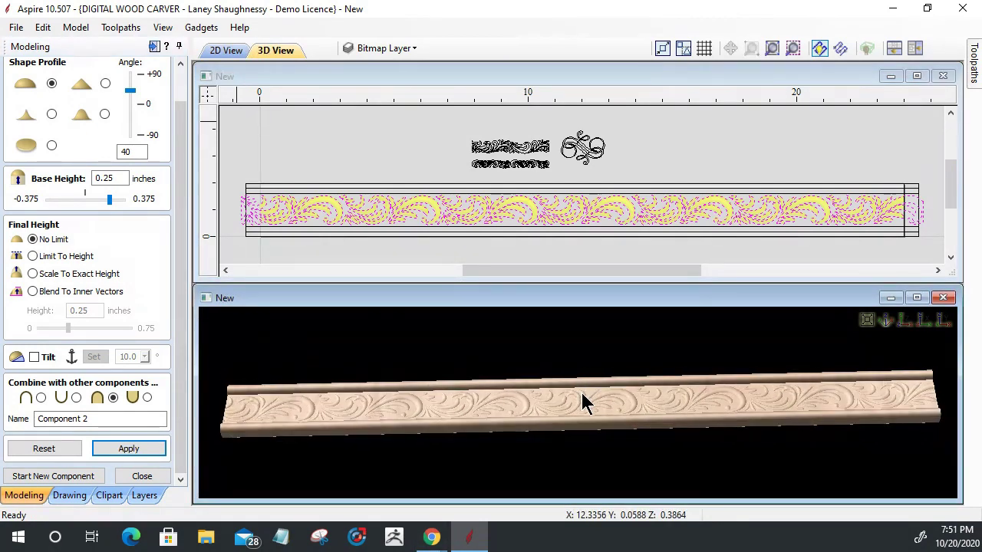
scroll(583, 411, "up", 6)
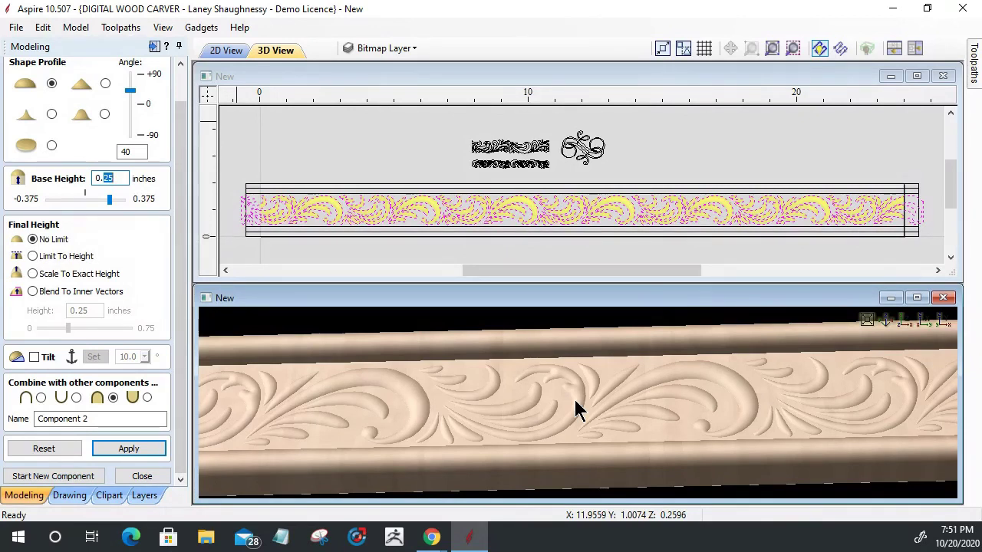
left_click(104, 178)
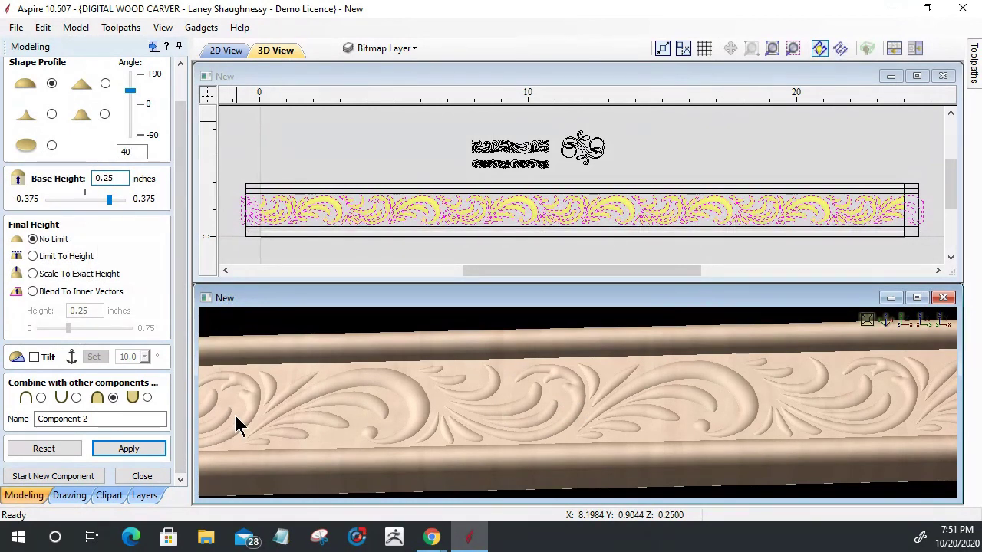
key("BackSpace")
key("BackSpace")
type("3")
key("BackSpace")
key("BackSpace")
key("BackSpace")
type("375")
left_click(130, 451)
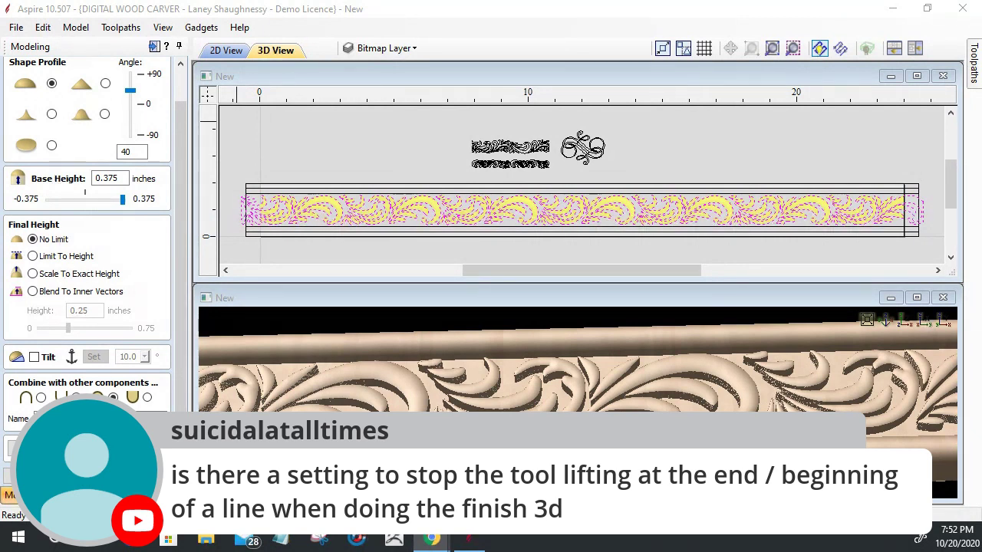
Open the material setup and try positioning the model at the top of the material with a 0.0 inch gap above.
left_click(972, 73)
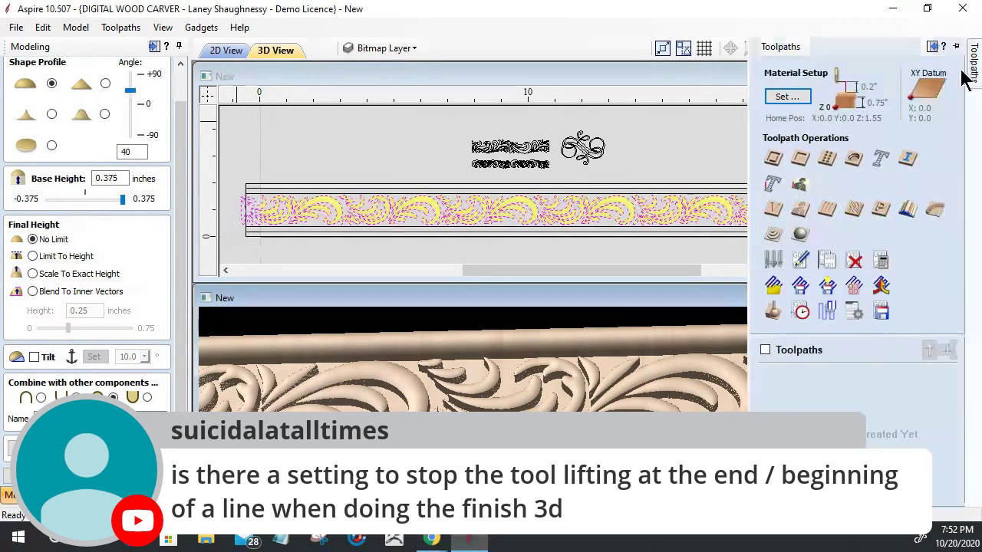
left_click(790, 98)
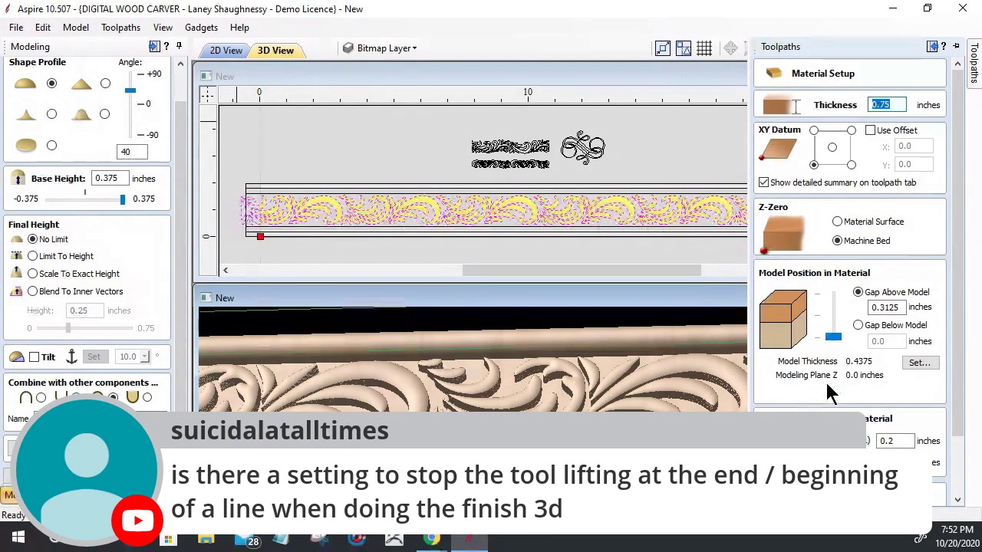
scroll(935, 311, "down", 1)
scroll(935, 311, "down", 2)
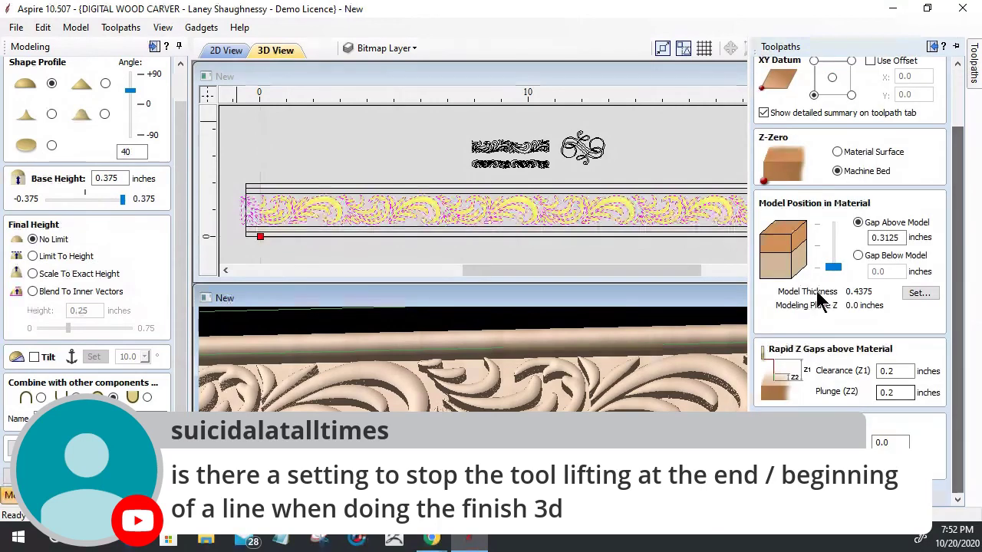
left_click_drag(834, 268, 835, 222)
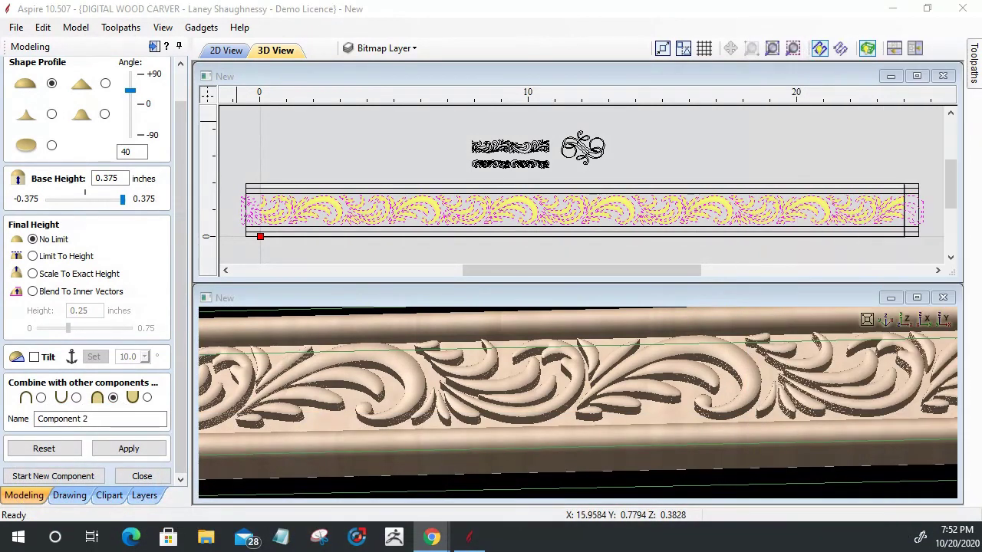
Examine the home position Z gap and the Clearance (Z1) and Plunge (Z2) settings, then cancel the material setup.
mouse_move(974, 73)
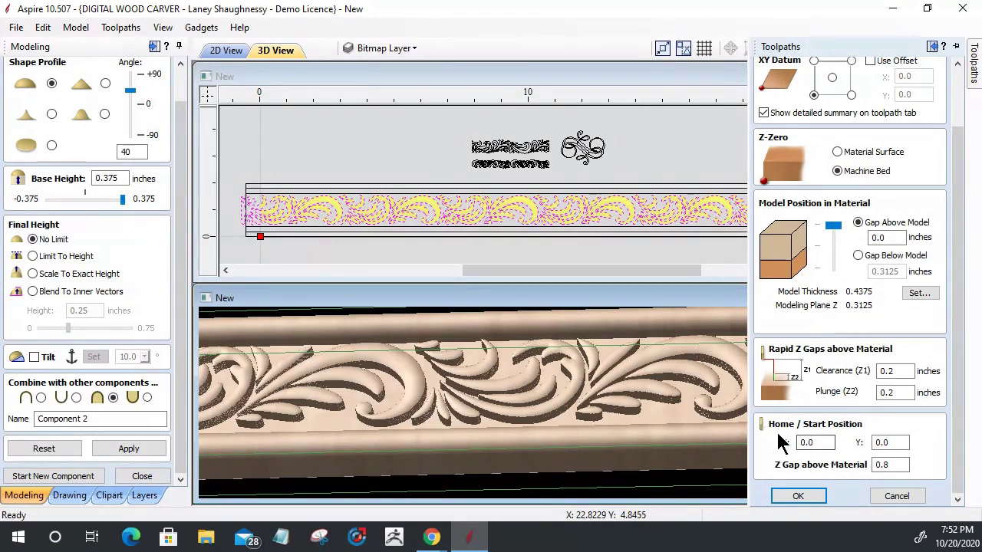
left_click(892, 464)
left_click_drag(892, 460, 861, 466)
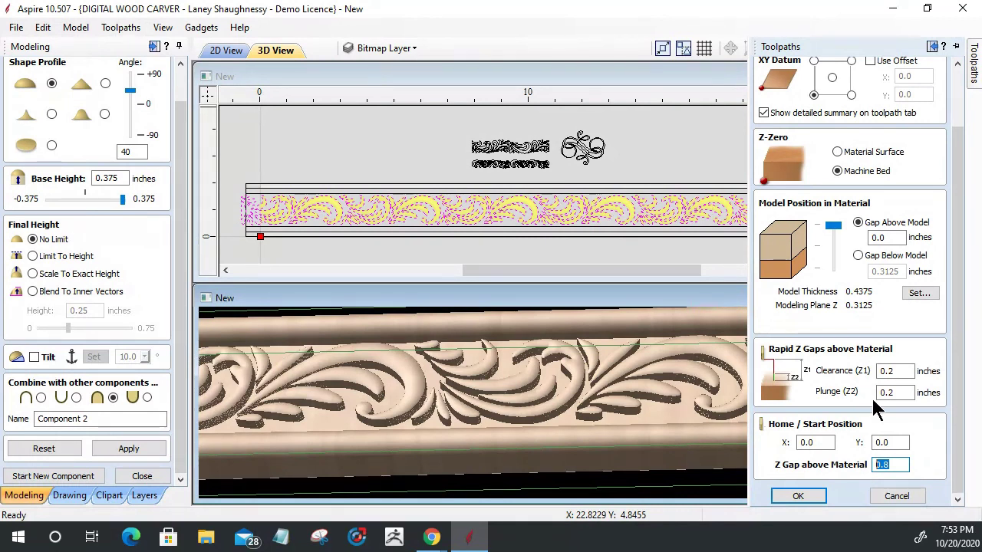
left_click(897, 497)
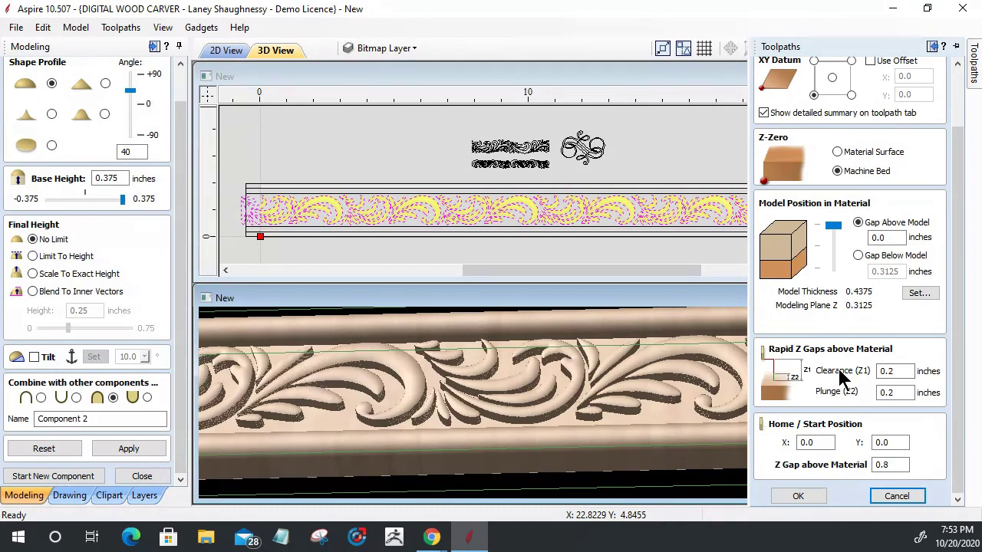
double_click(908, 371)
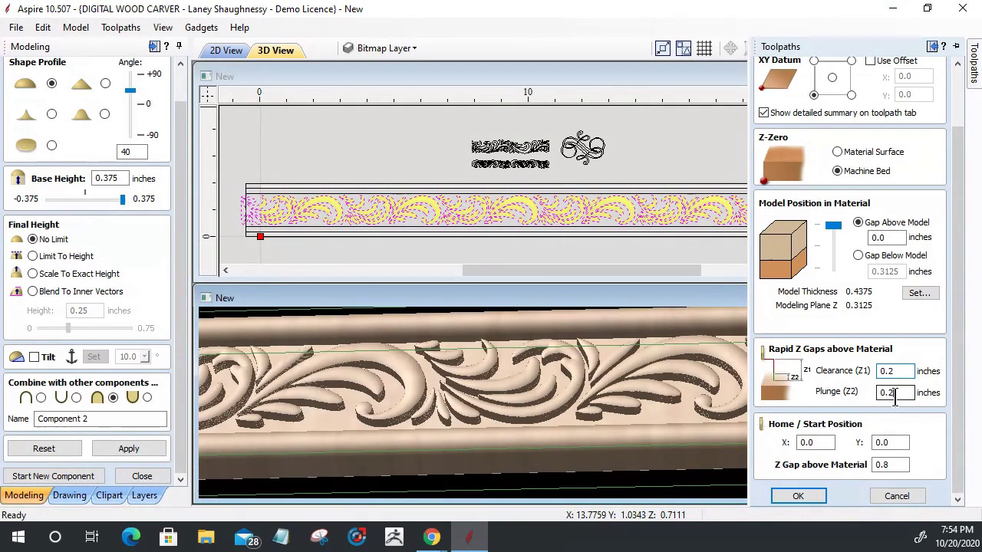
key("Tab")
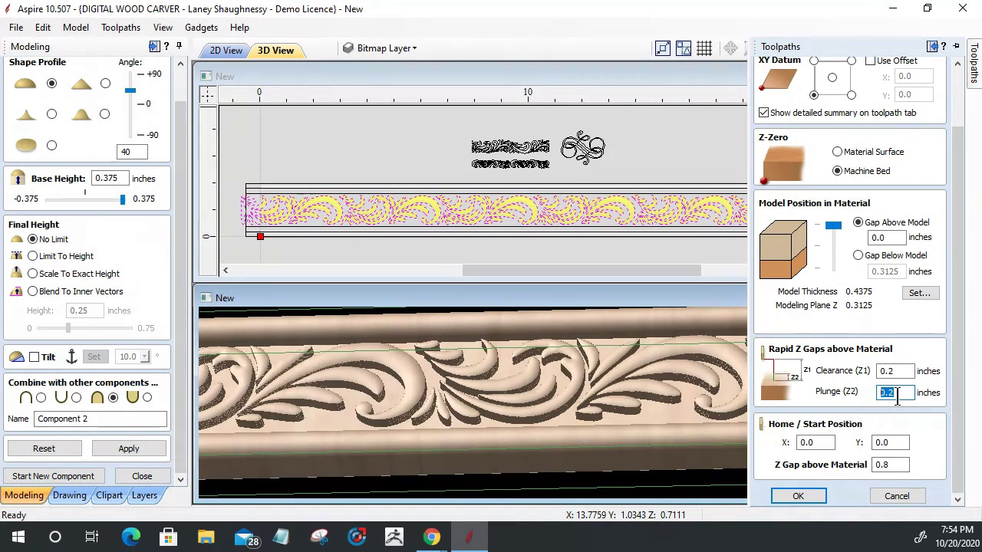
left_click(896, 496)
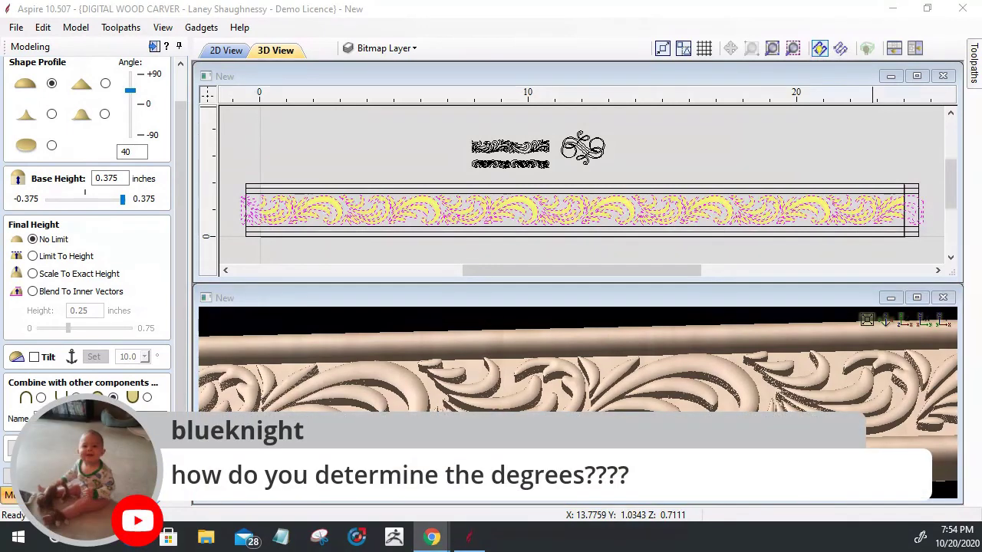
Leave the shape settings and hide Component 1, Component 2 and Edge Components in the model.
scroll(119, 80, "up", 1)
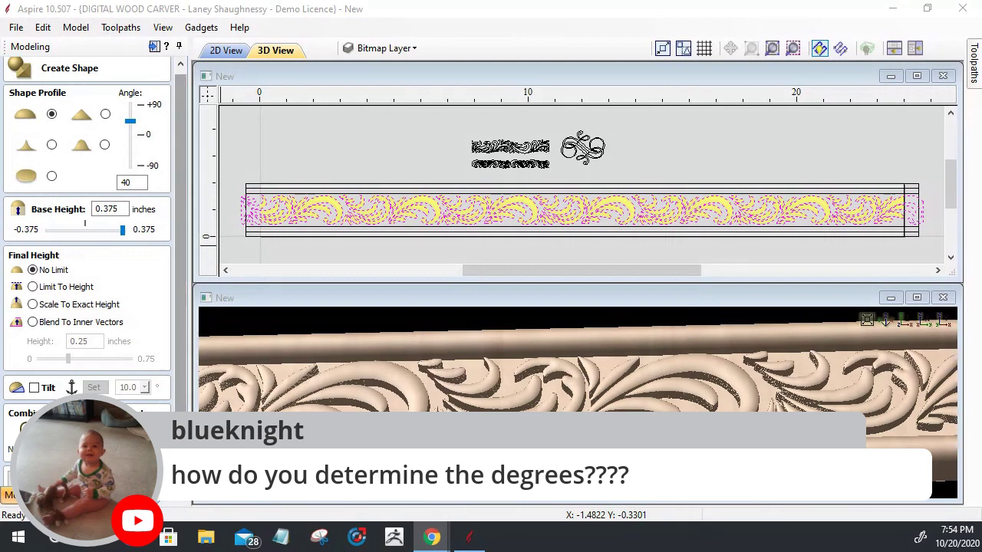
scroll(86, 230, "down", 1)
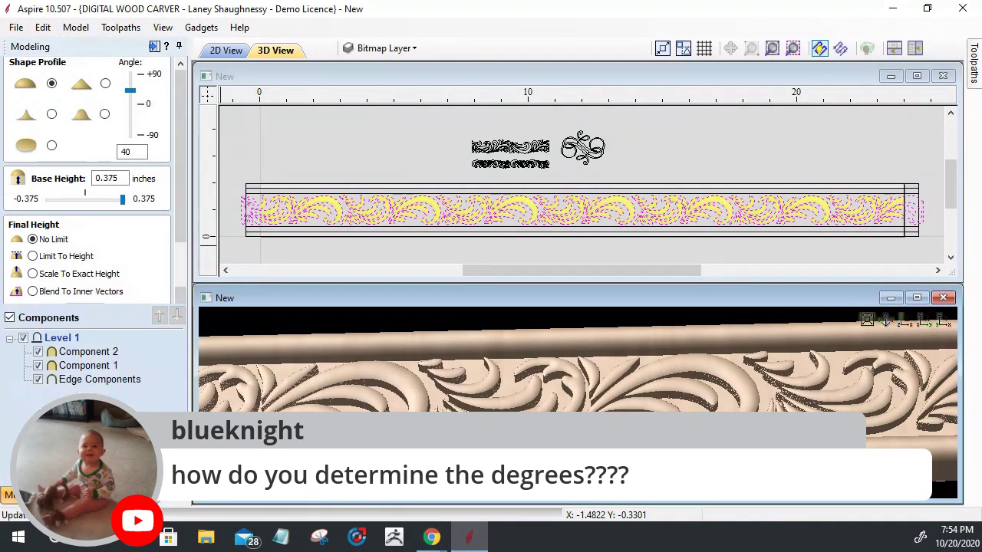
left_click(38, 366)
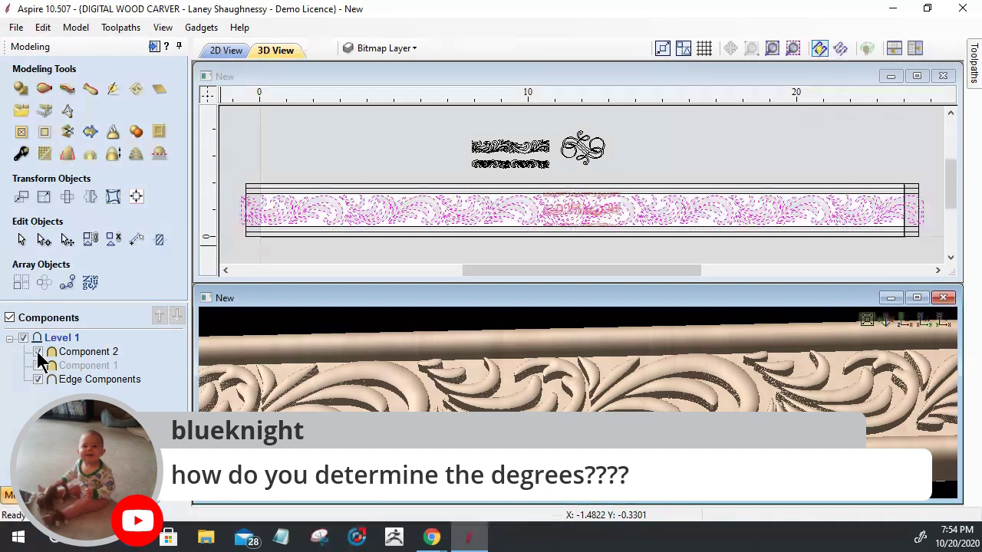
left_click(37, 352)
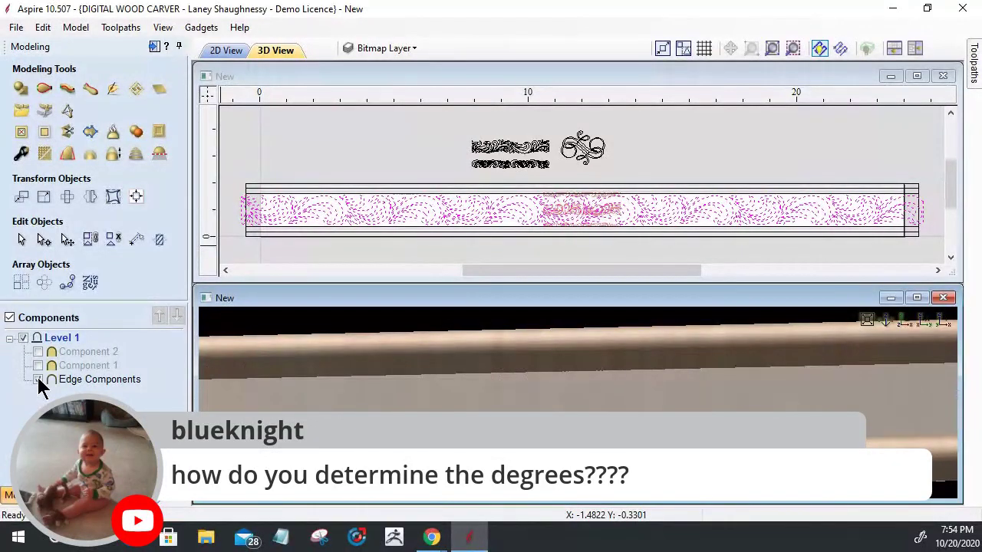
left_click(37, 379)
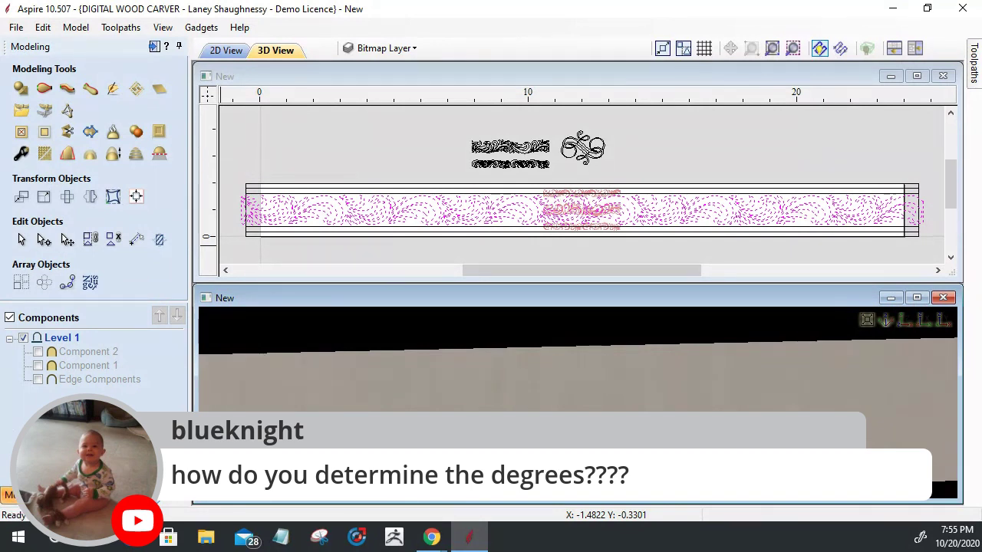
Draw a circle about 0.378 inches in diameter over the scrollwork, centred near X 3.18, Y 1.05.
left_click(31, 496)
left_click(20, 152)
scroll(333, 204, "up", 5)
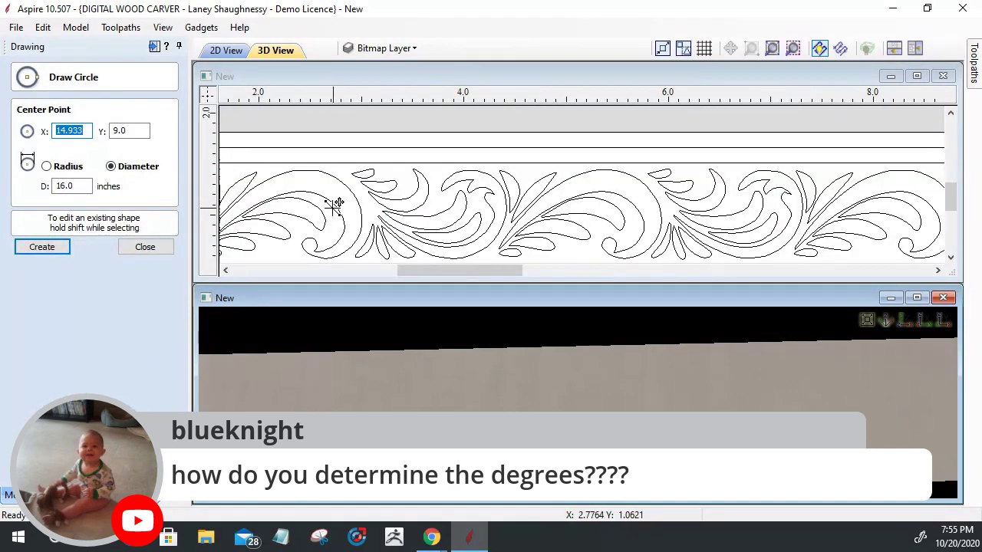
left_click_drag(450, 212, 486, 241)
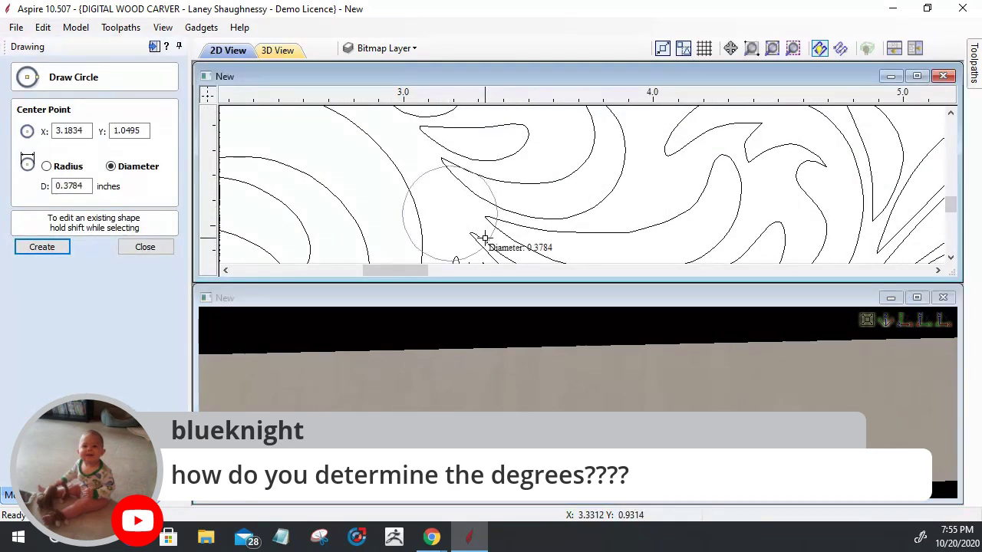
left_click(164, 251)
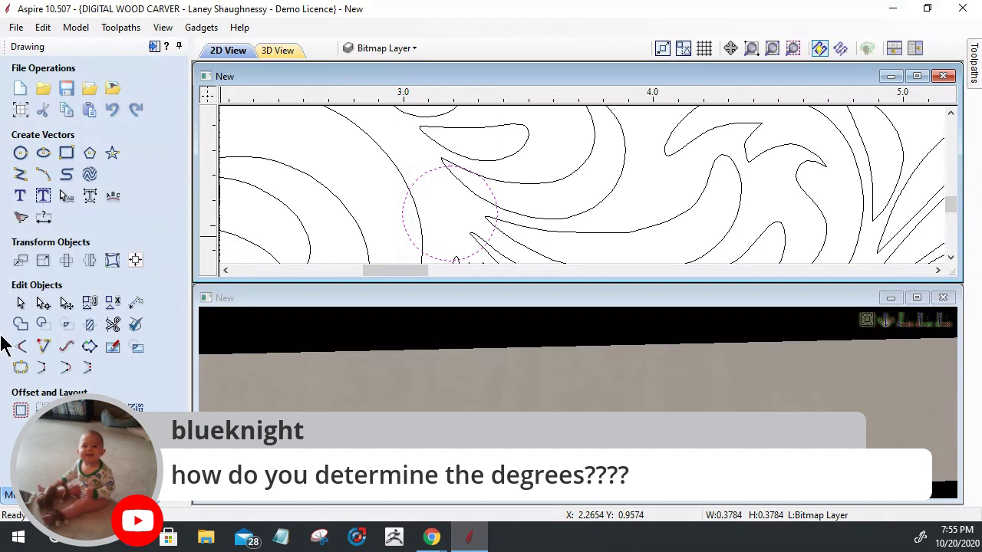
Start a shape from the circle with a 10-degree angle and the rounded dome profile, and apply it.
left_click(9, 496)
left_click(20, 88)
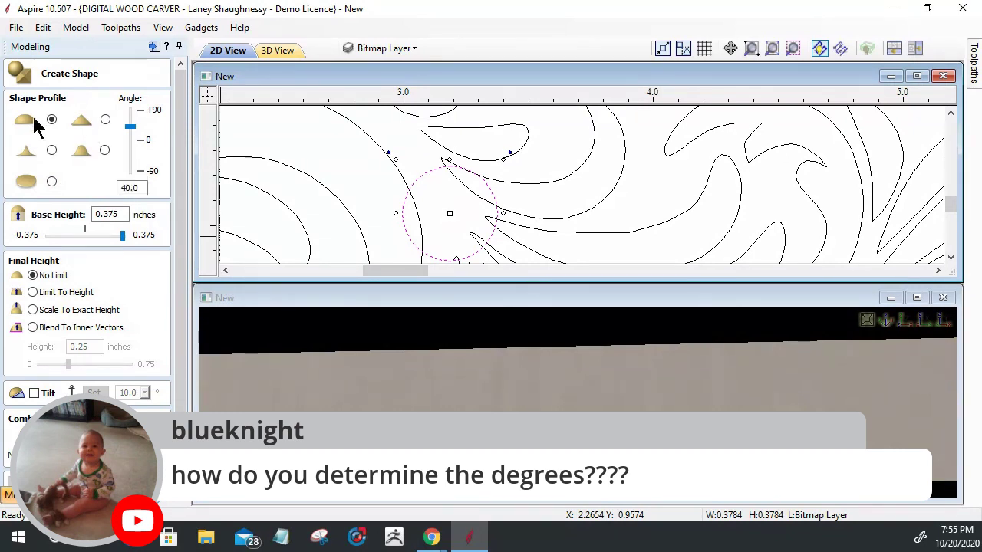
left_click(104, 121)
left_click(802, 395)
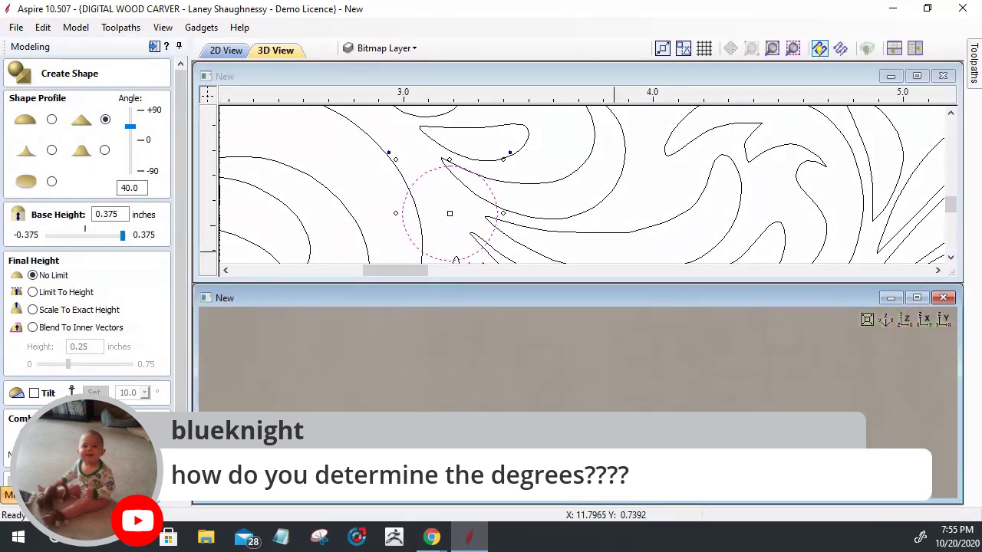
left_click_drag(925, 405, 840, 405)
left_click_drag(752, 384, 664, 381)
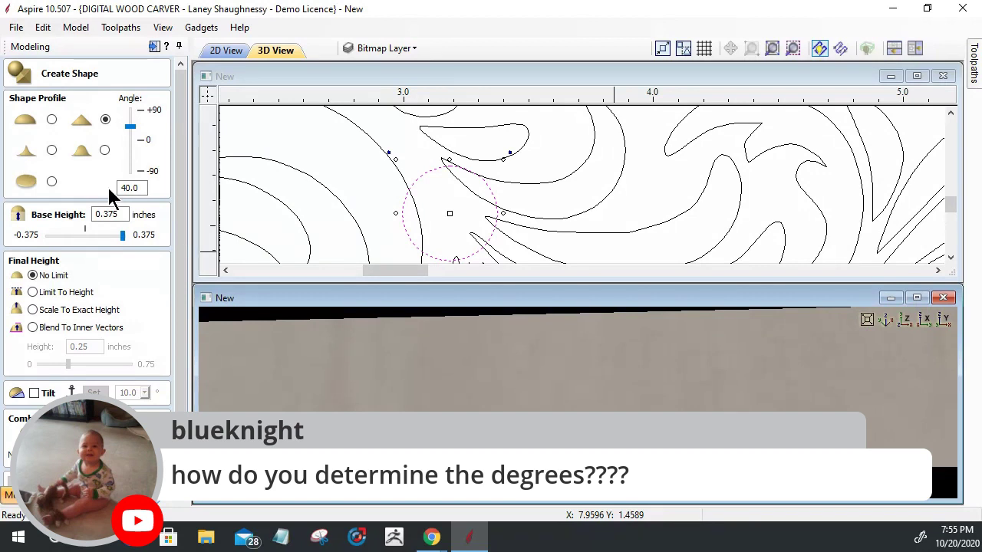
double_click(137, 187)
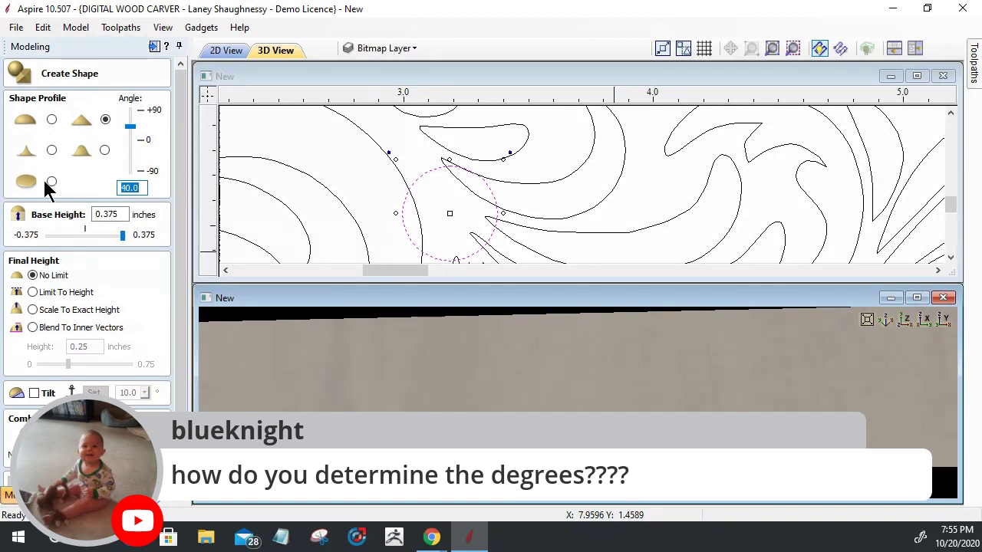
type("10")
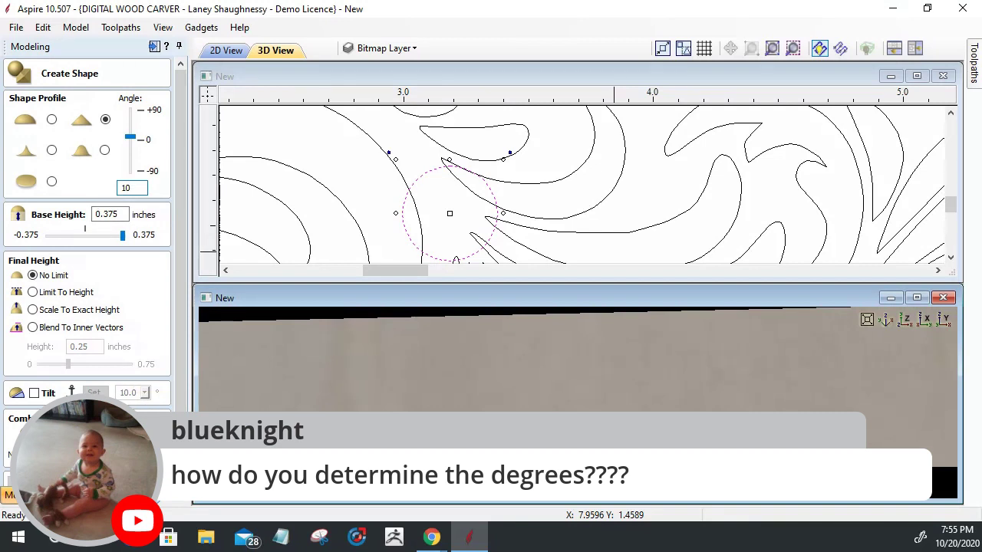
key("Return")
left_click(52, 122)
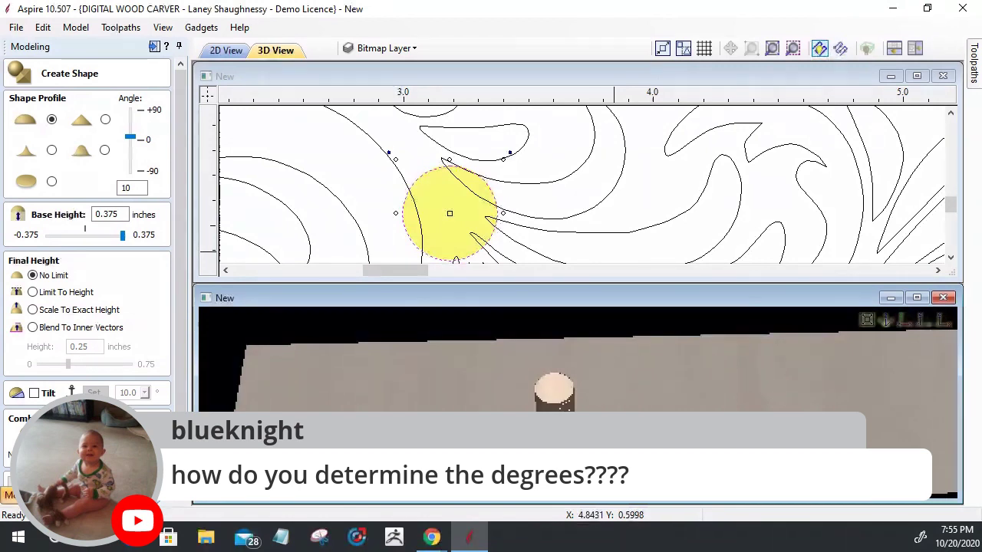
Inspect the raised circle in 3D, set its shape angle to 30 degrees and apply it.
scroll(608, 499, "up", 5)
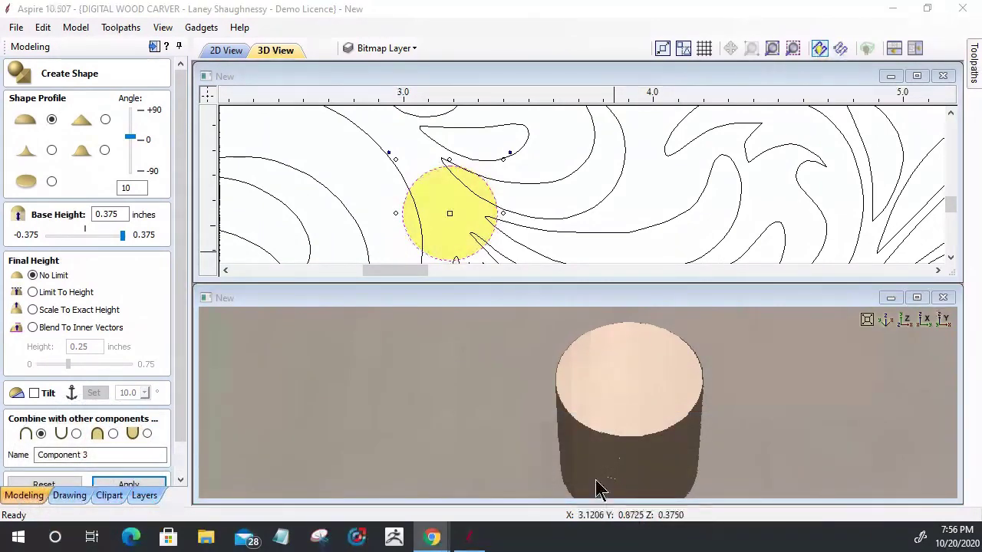
left_click_drag(616, 443, 627, 414)
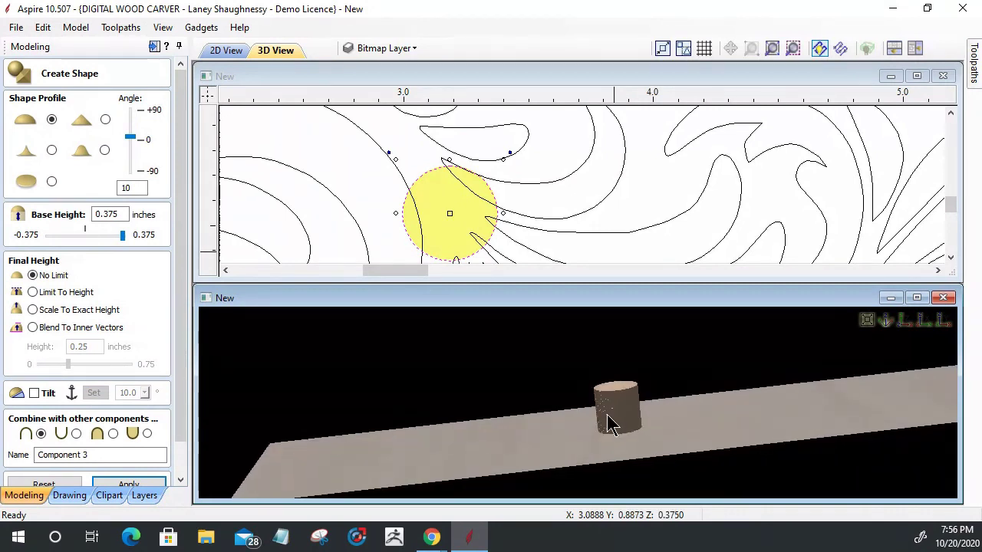
scroll(608, 424, "up", 1)
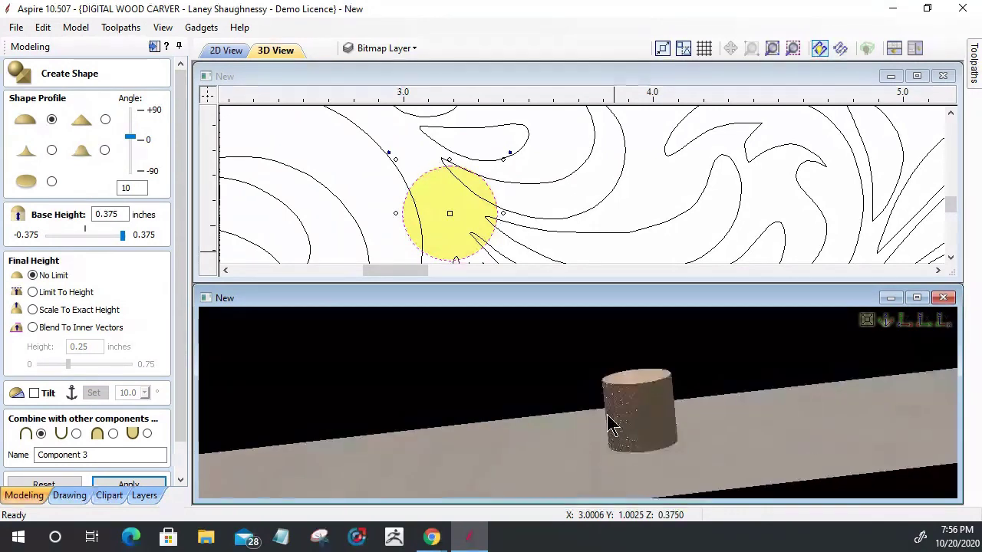
scroll(608, 424, "up", 1)
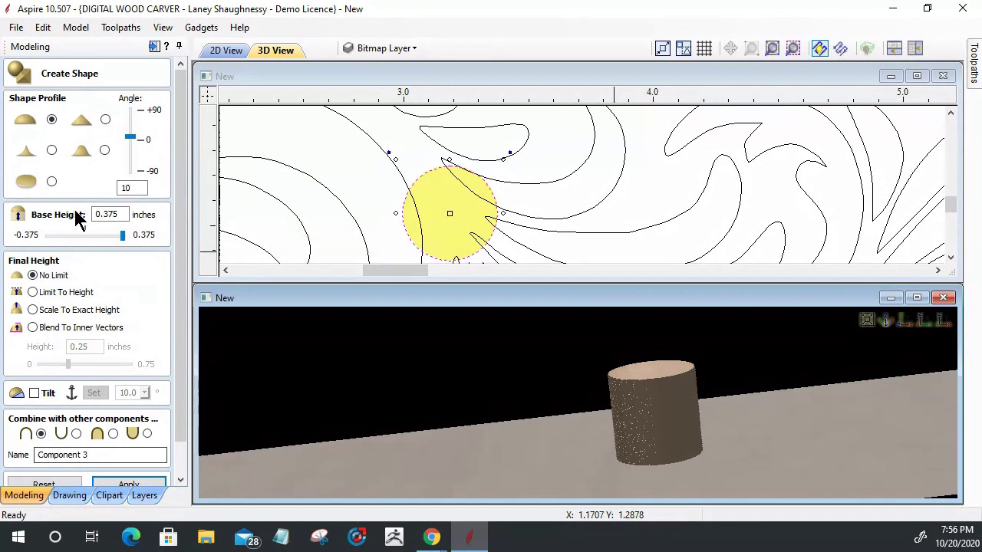
double_click(134, 188)
type("30")
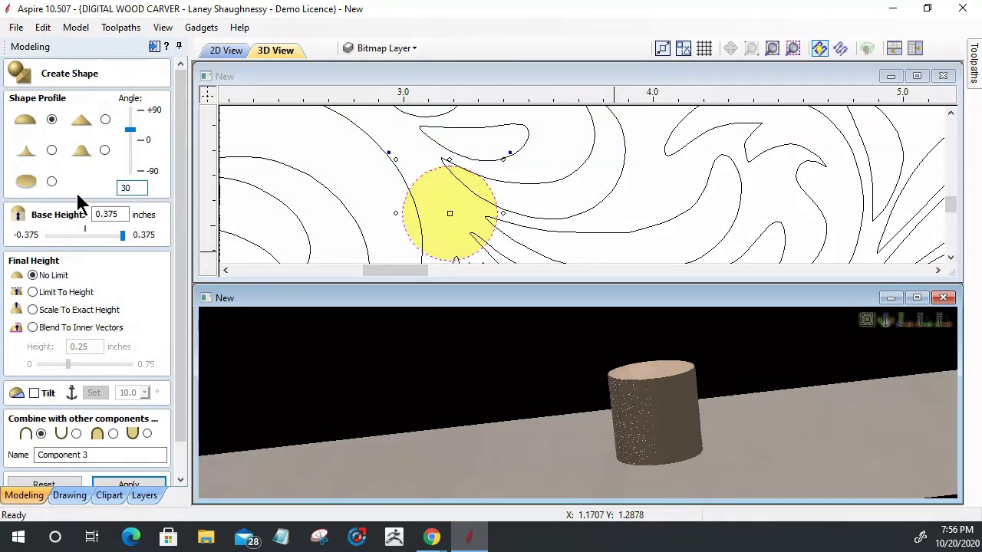
left_click(127, 482)
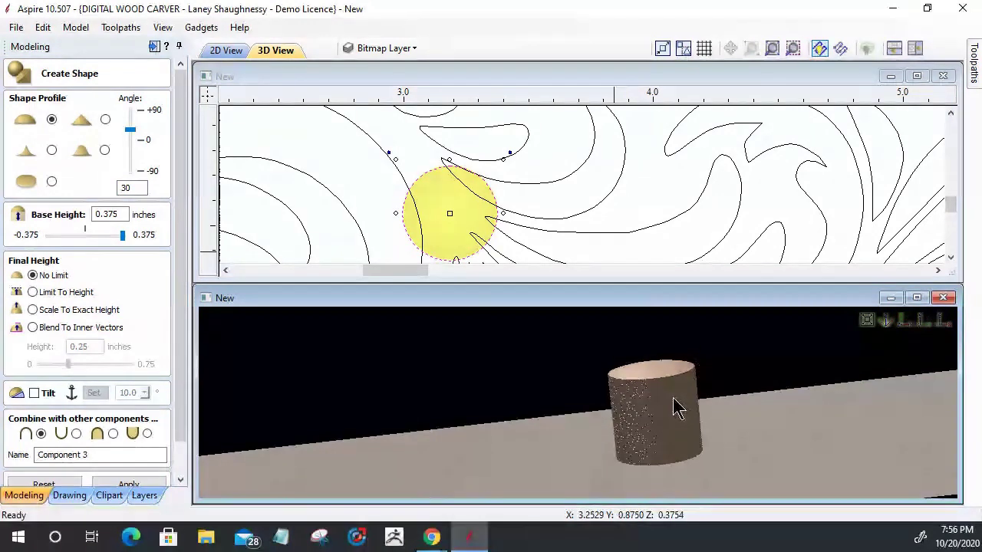
Examine the top surface of the raised circle from above and from the side in 3D.
scroll(651, 362, "up", 2)
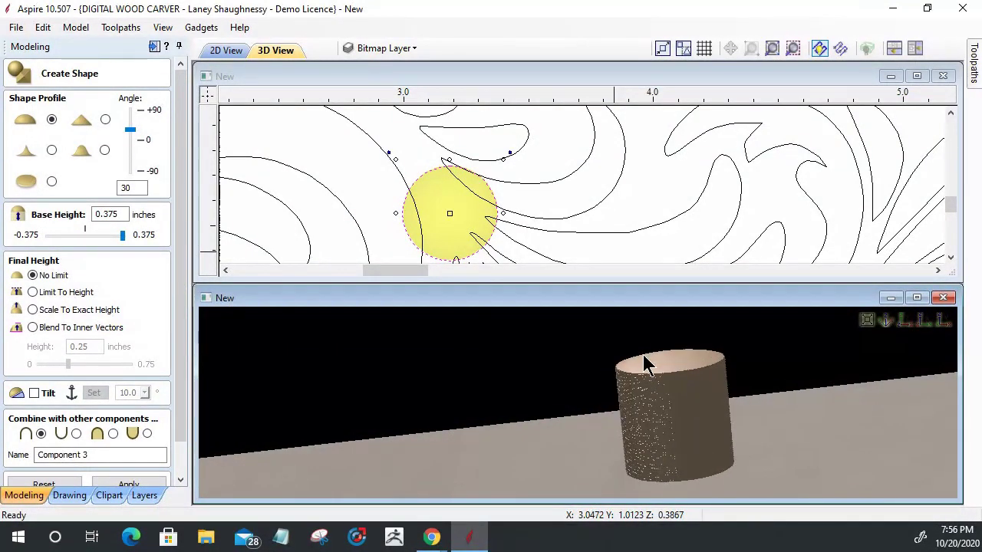
scroll(668, 322, "up", 1)
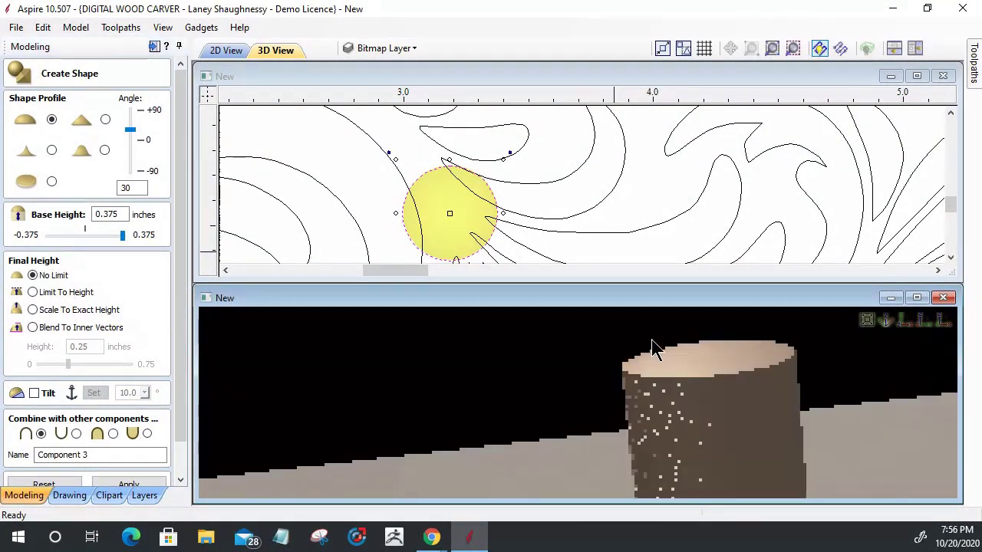
scroll(882, 403, "up", 1)
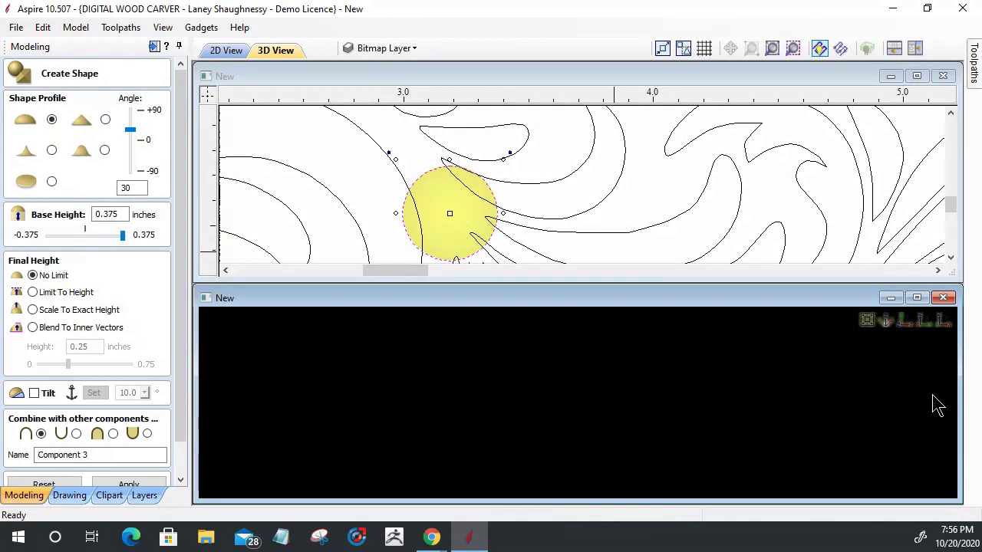
left_click(905, 321)
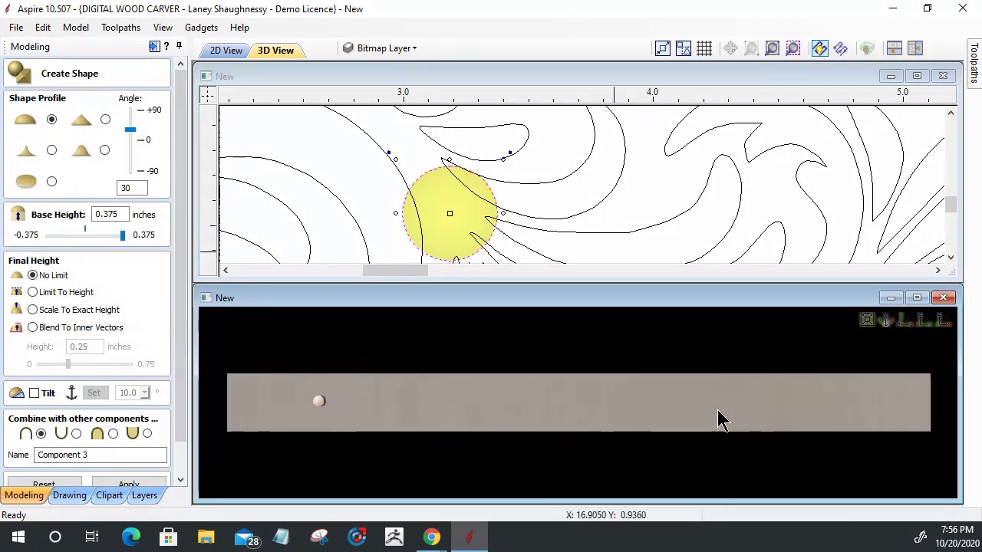
scroll(384, 425, "up", 2)
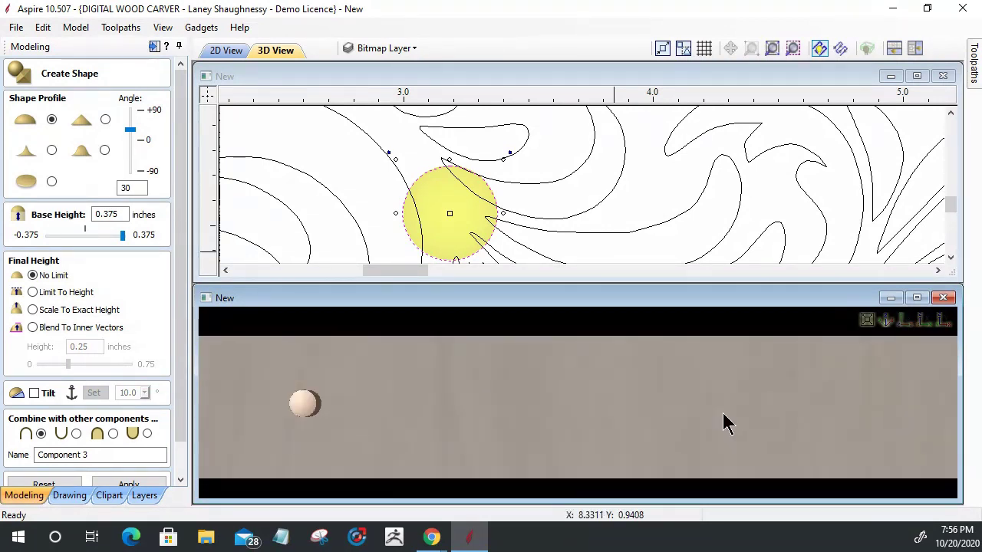
left_click(951, 327)
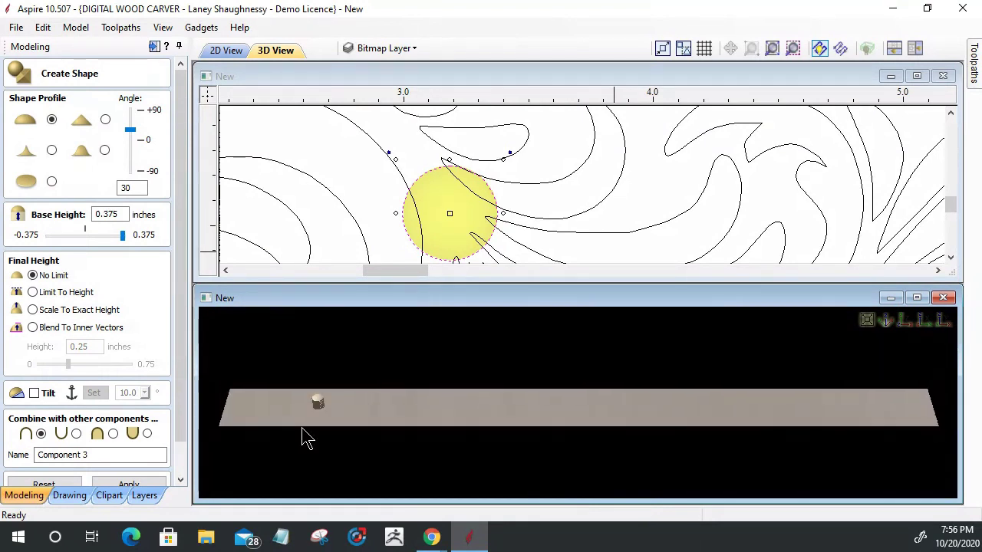
left_click_drag(299, 418, 478, 428)
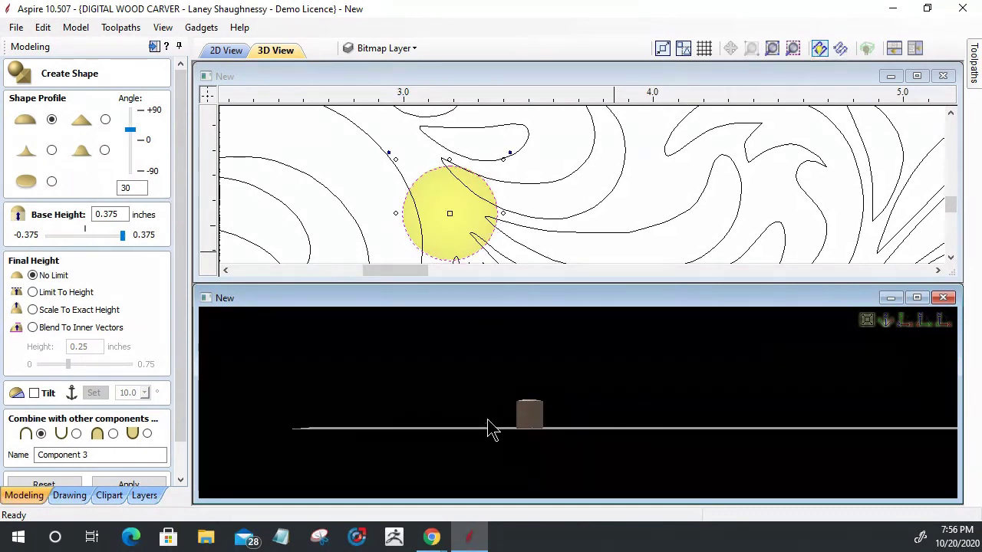
left_click_drag(511, 428, 515, 431)
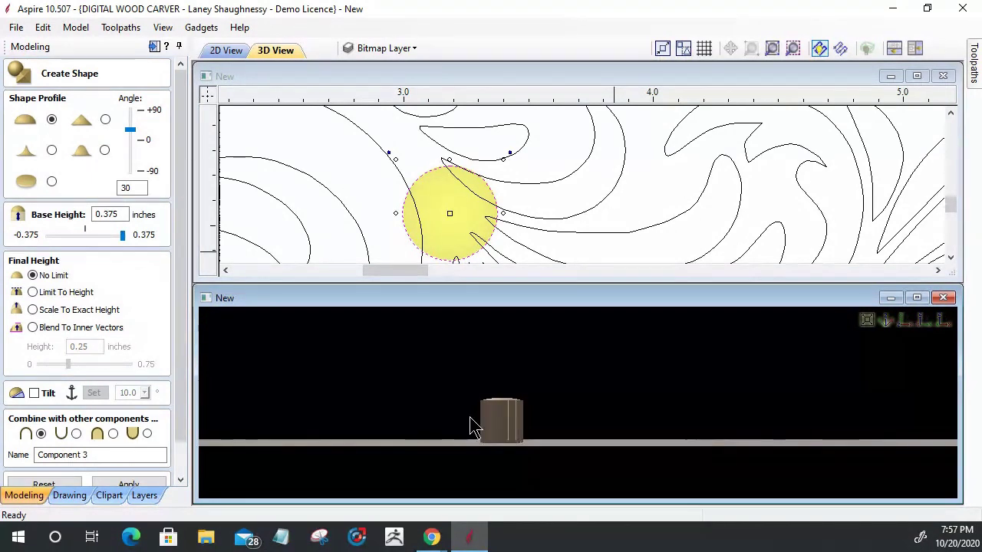
left_click_drag(474, 425, 470, 418)
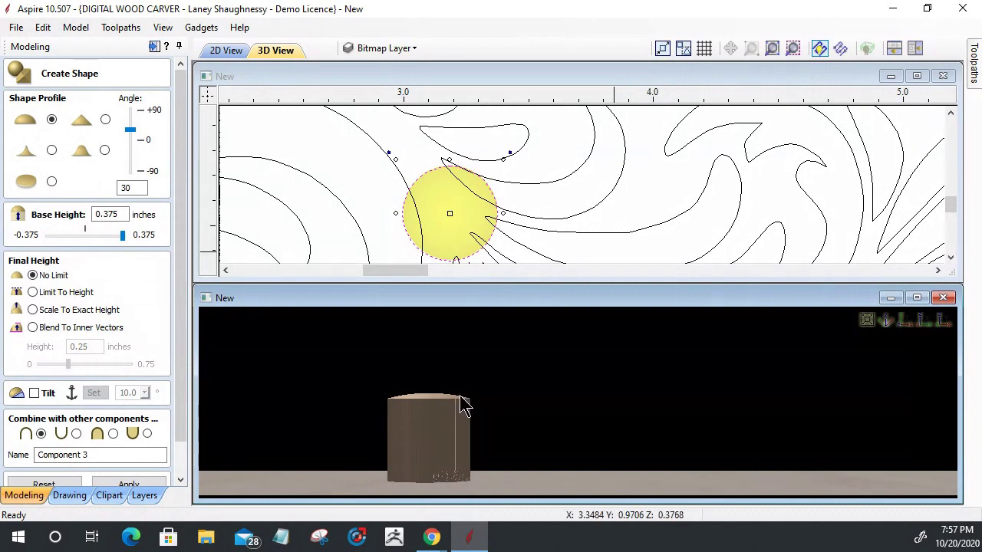
Apply a shape angle of 60 degrees to the raised circle, followed by an angle of 90 degrees.
double_click(123, 187)
type("60")
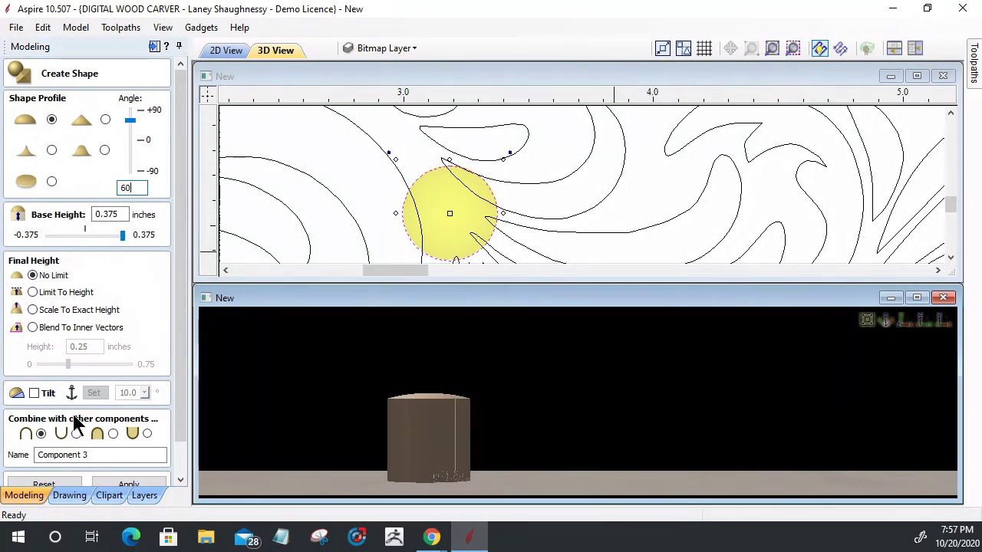
left_click(128, 483)
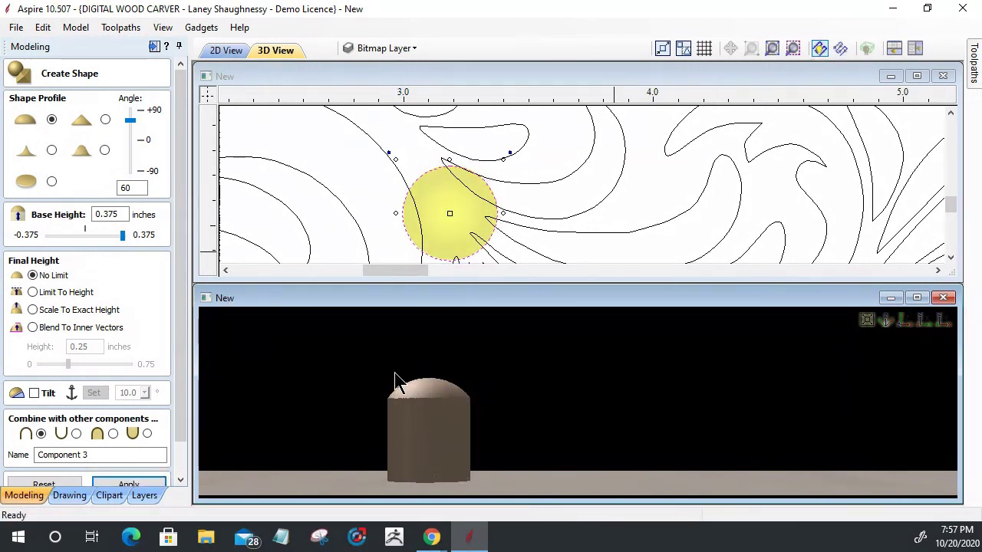
double_click(132, 188)
type("90")
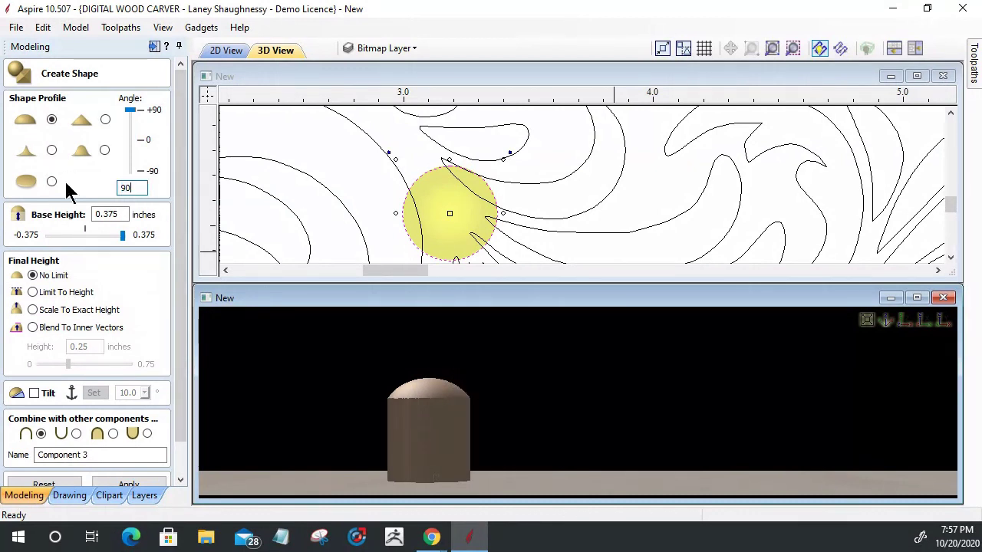
left_click(132, 483)
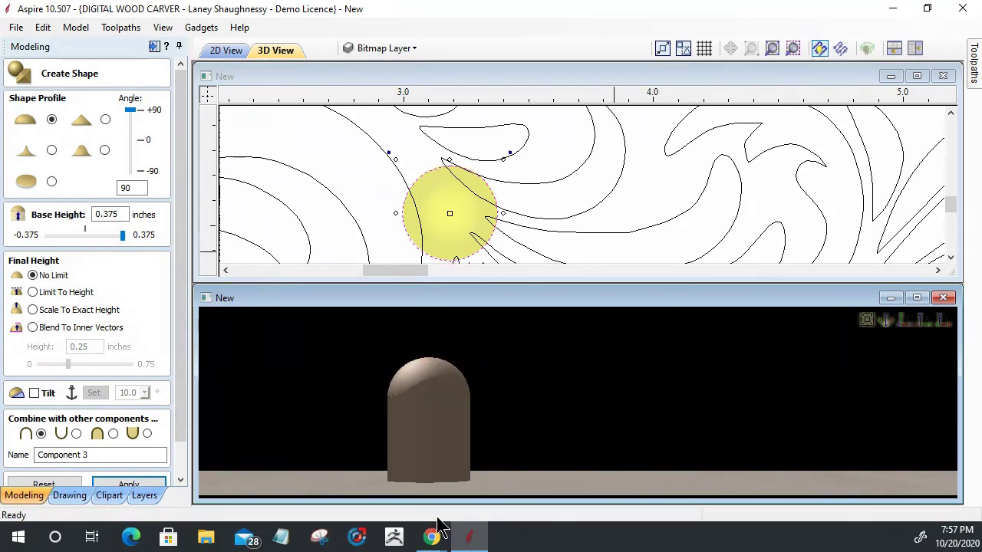
Lower the shape angle to 16.2 degrees for comparison, and set it to 40 degrees and apply it.
left_click_drag(132, 111, 135, 142)
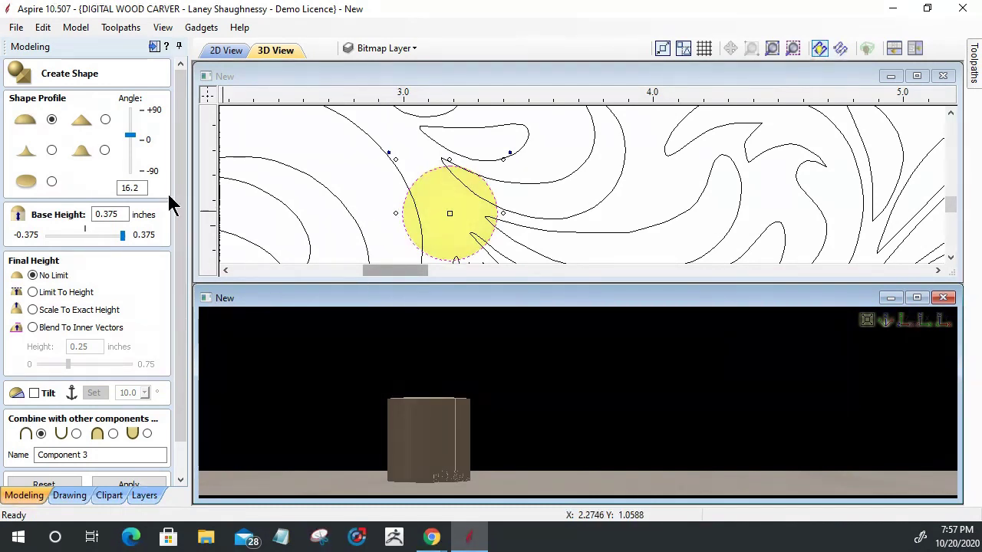
left_click_drag(144, 188, 103, 198)
type("40")
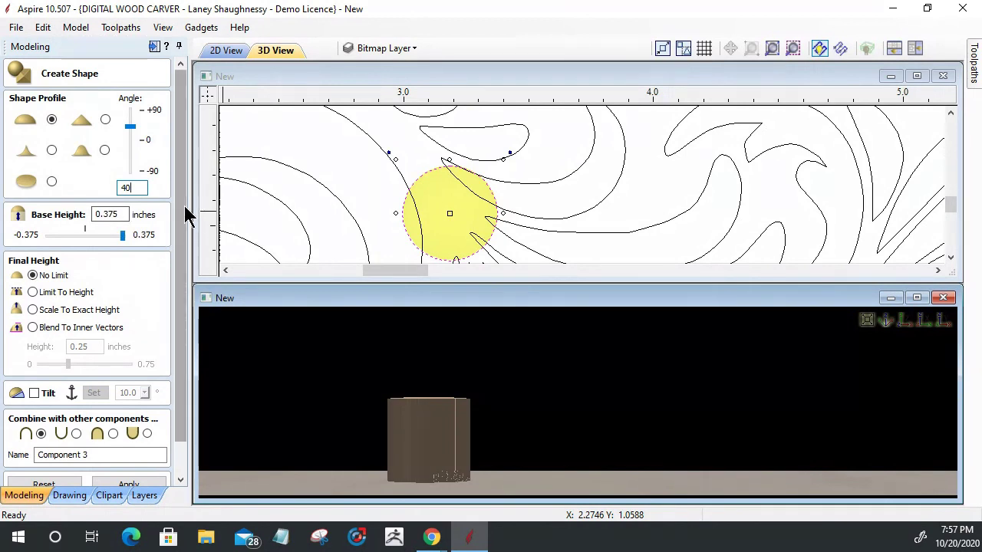
left_click(154, 483)
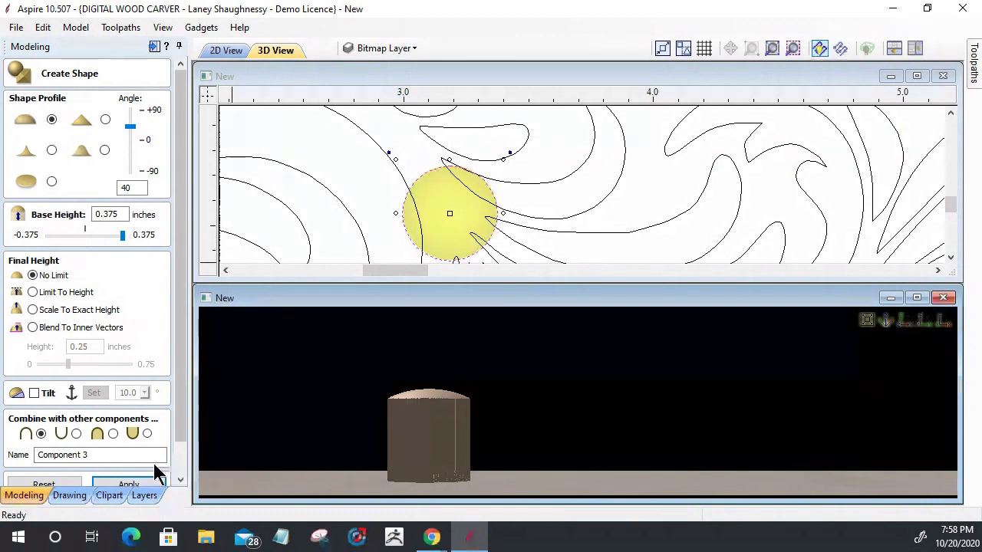
Leave the shape settings and delete Component 3, the raised test circle.
left_click(184, 468)
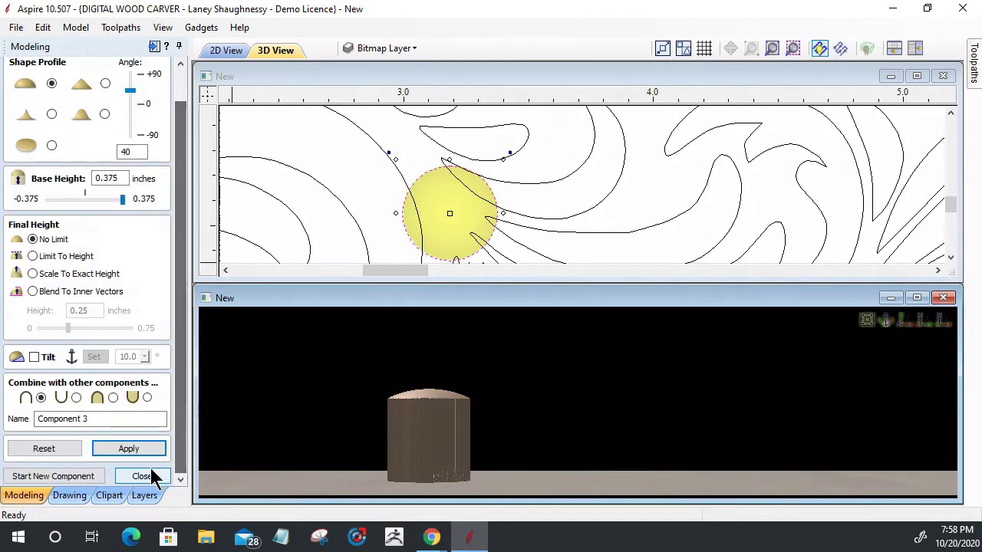
left_click(144, 478)
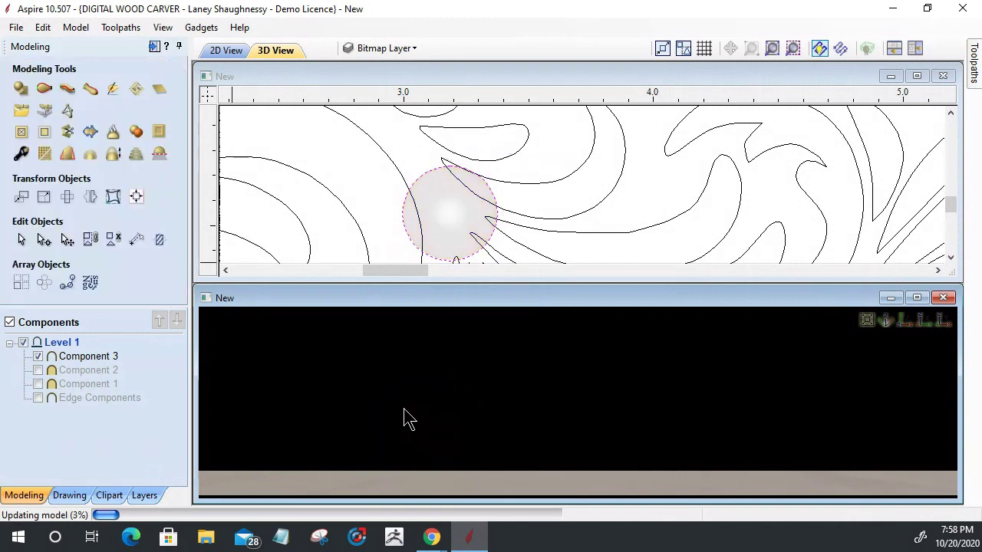
right_click(91, 361)
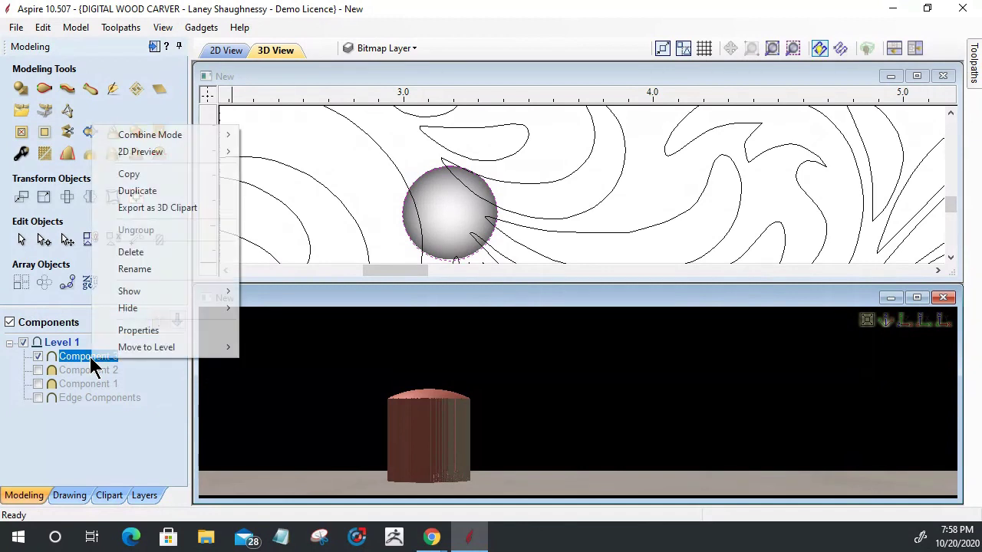
left_click(126, 251)
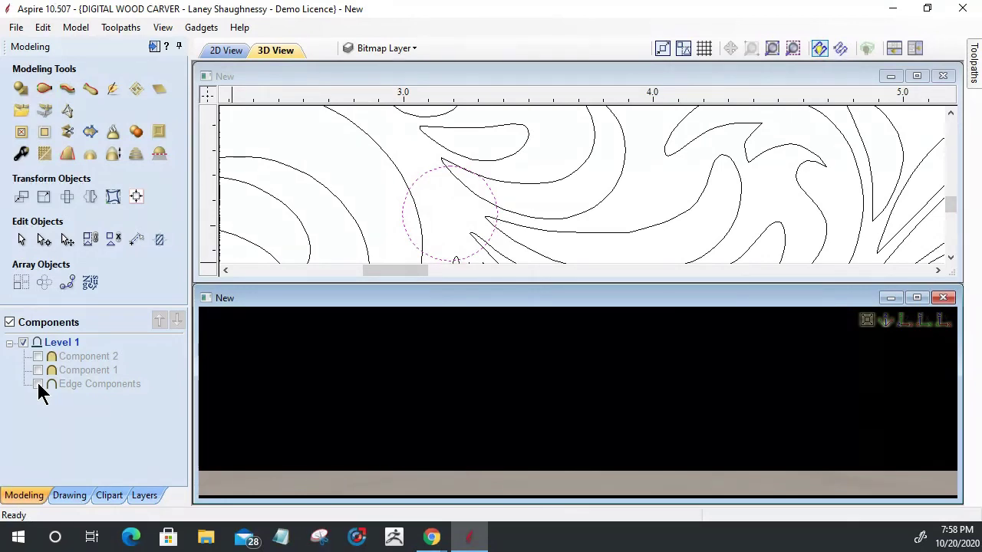
Show the Edge Components and examine the profile of the two rounded borders from the end of the strip.
left_click(38, 384)
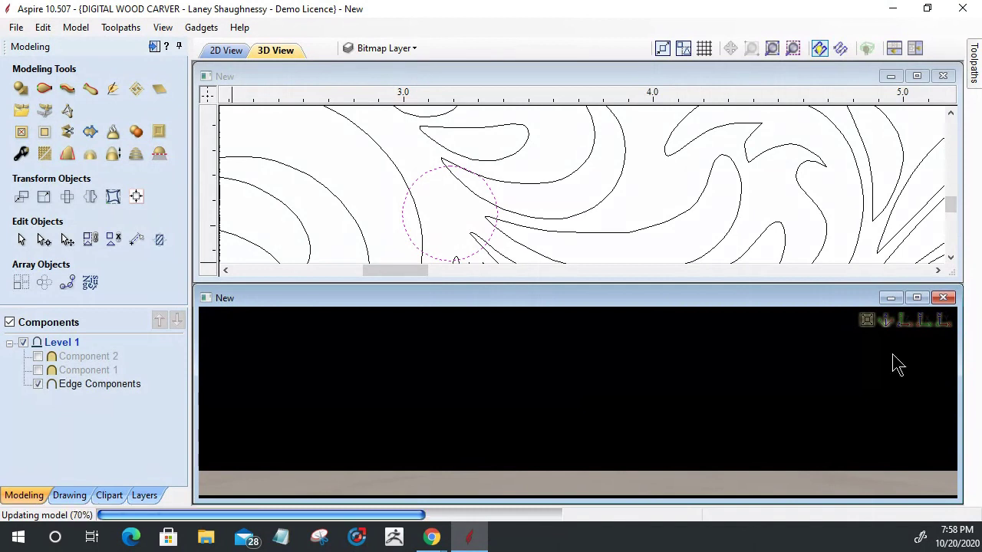
left_click(935, 322)
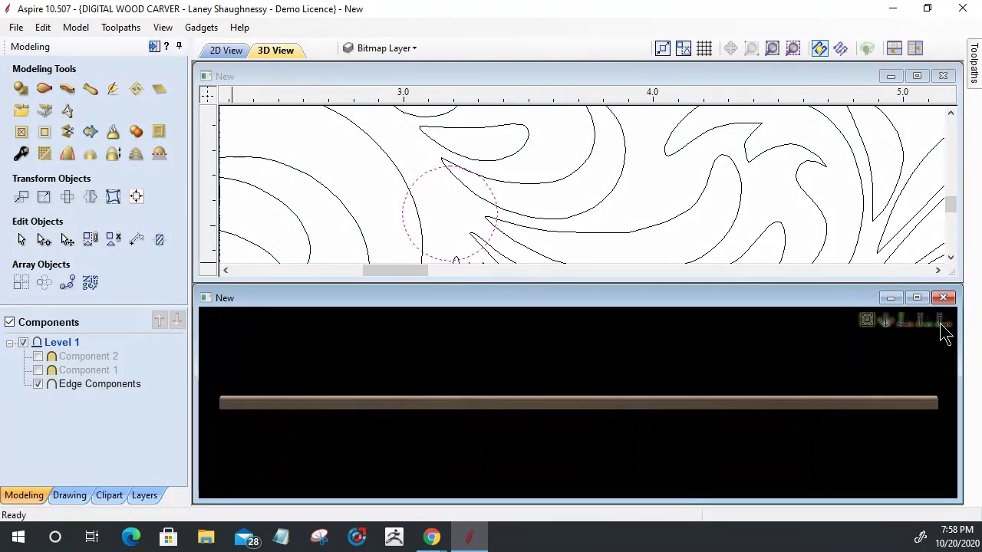
left_click(923, 323)
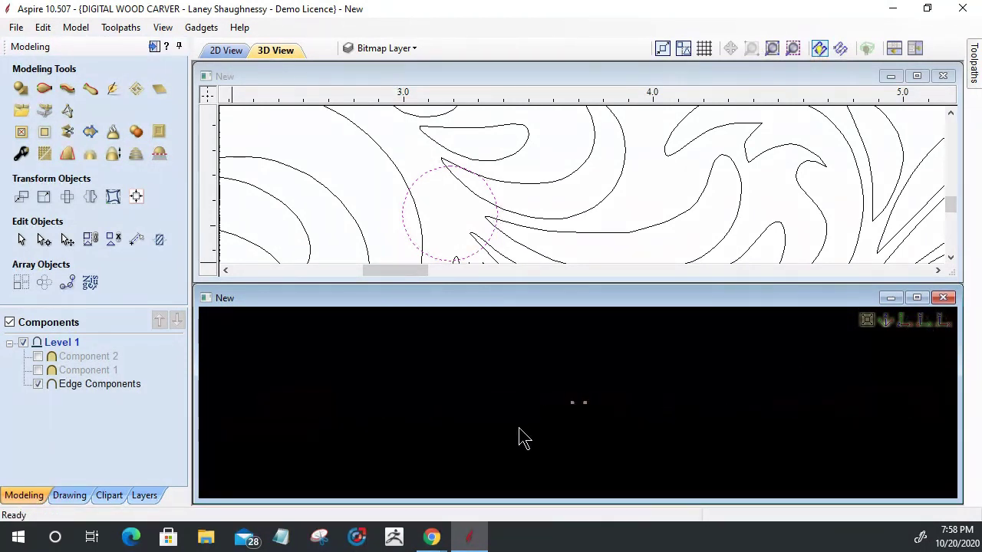
scroll(581, 418, "up", 10)
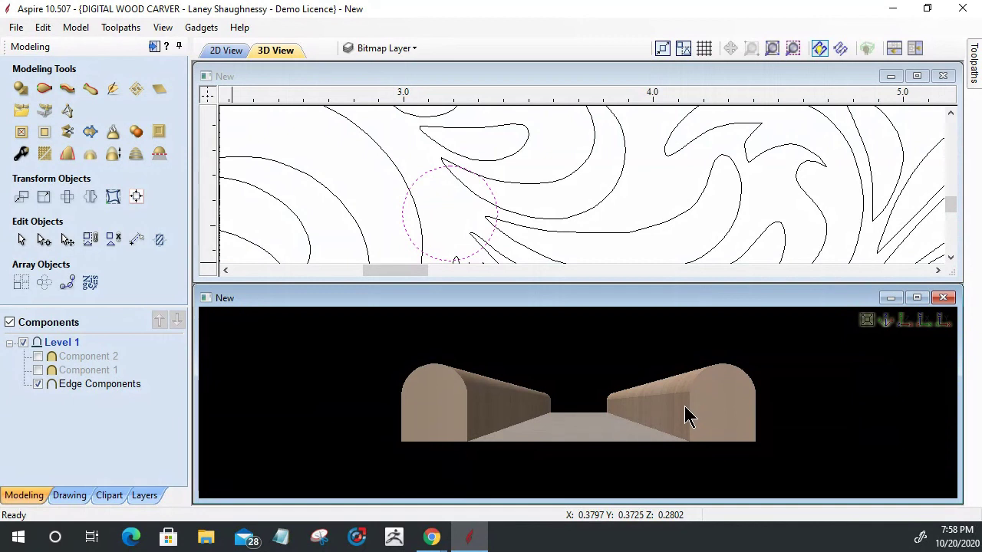
scroll(684, 406, "up", 3)
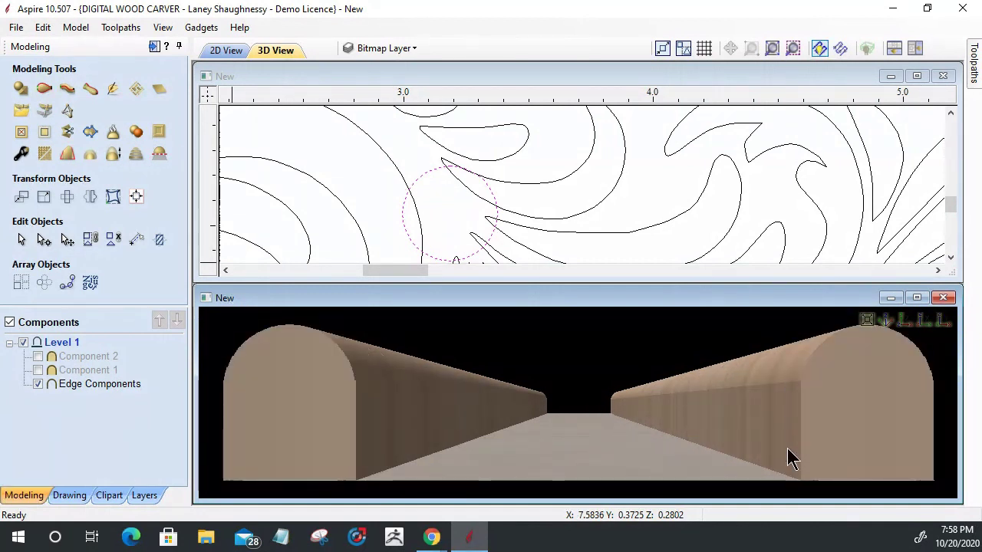
scroll(787, 409, "up", 2)
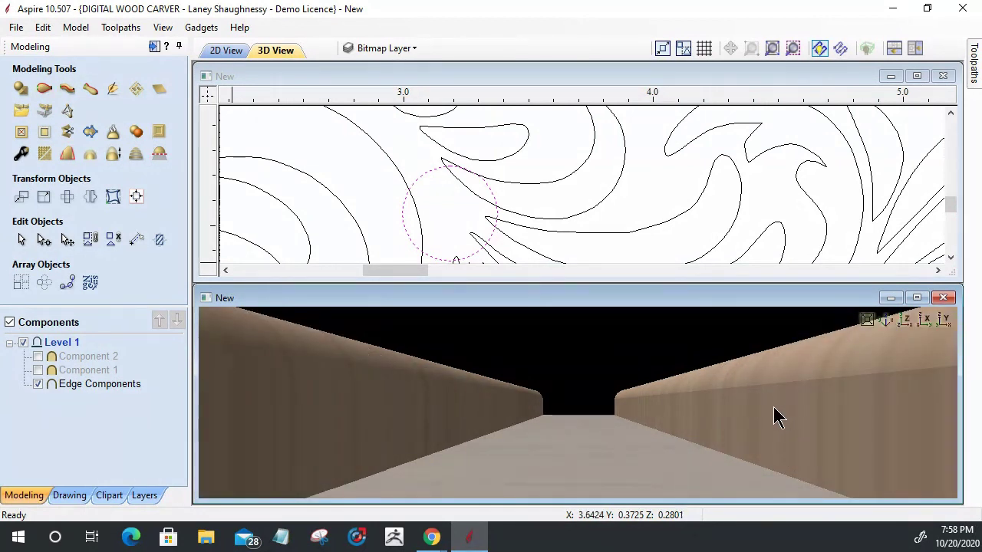
scroll(774, 416, "down", 2)
scroll(838, 387, "down", 3)
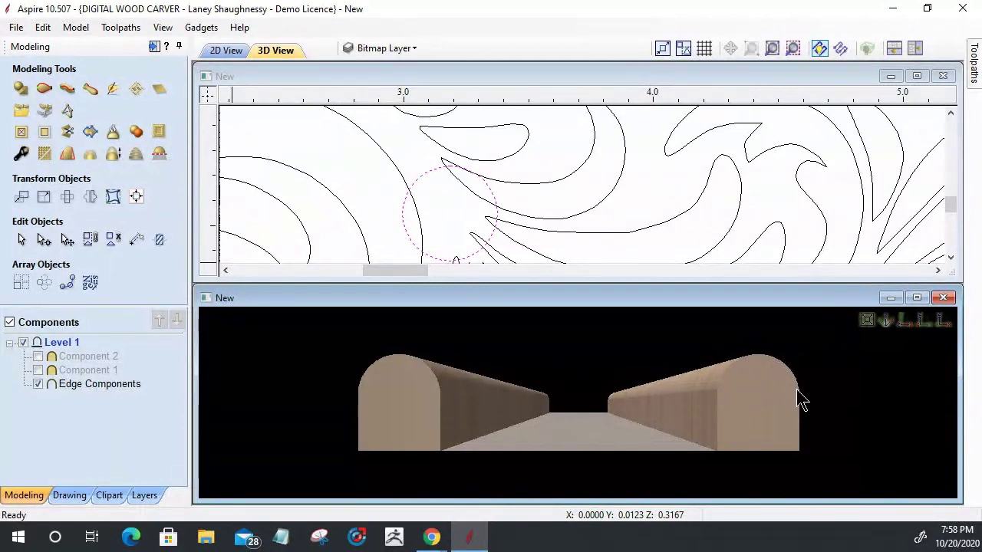
Show Component 1, the flat base, and Component 2, the scrollwork, again together with the borders.
left_click(36, 366)
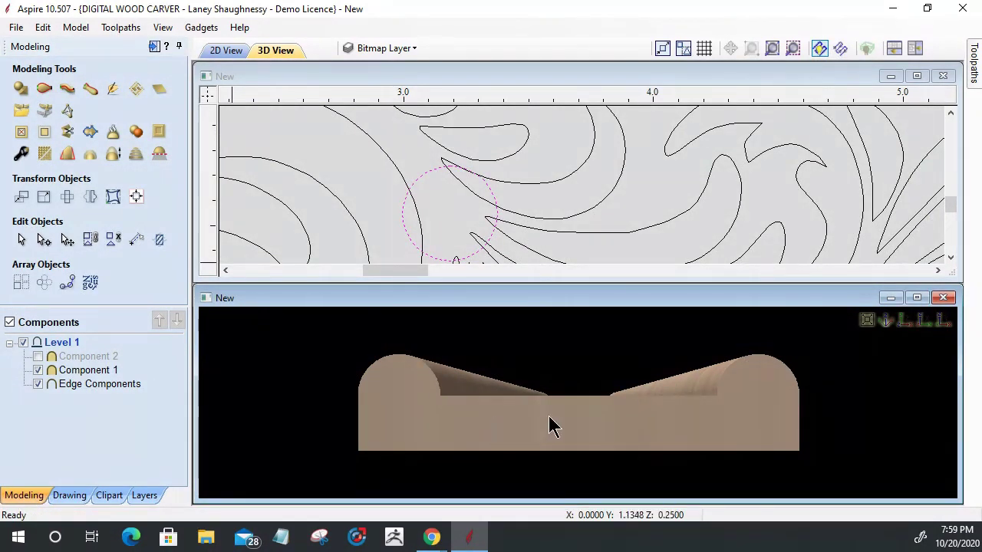
left_click_drag(567, 404, 575, 429)
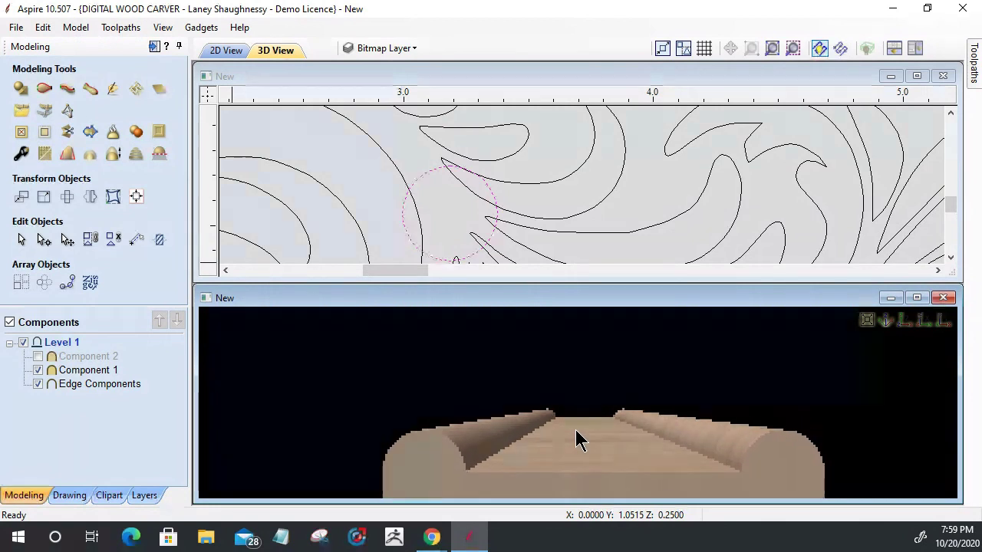
left_click(38, 357)
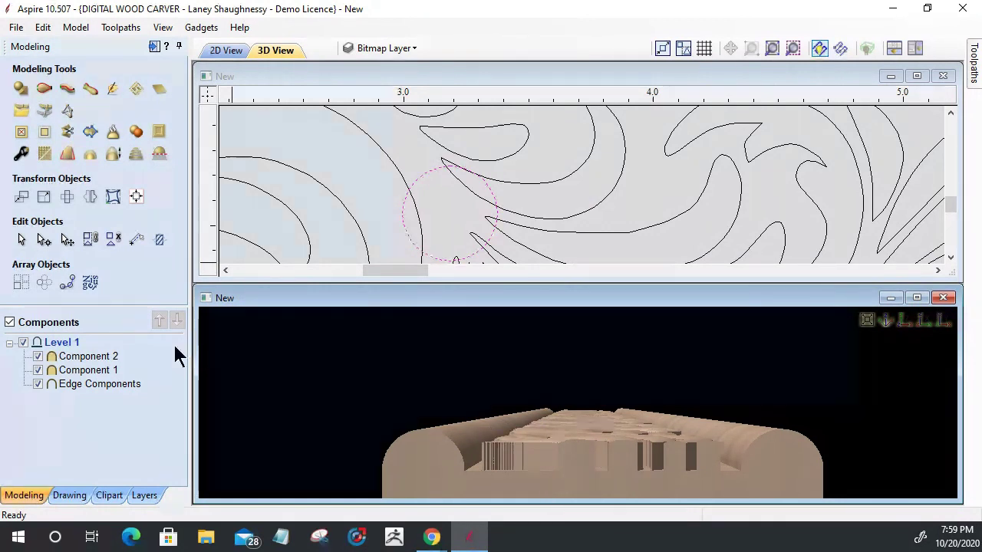
Check which combine mode is assigned to Component 2 and to Component 1 without changing either.
left_click(96, 357)
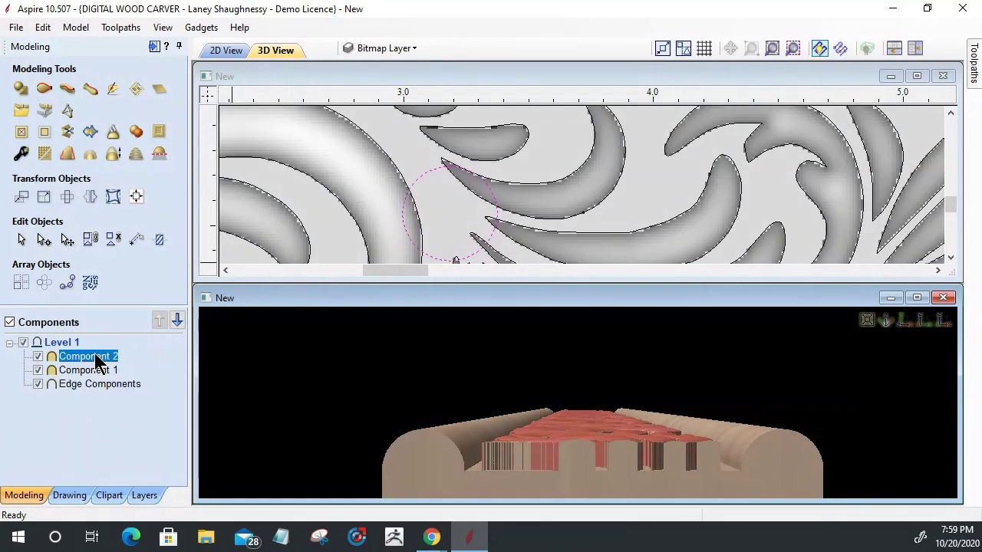
right_click(96, 357)
mouse_move(201, 135)
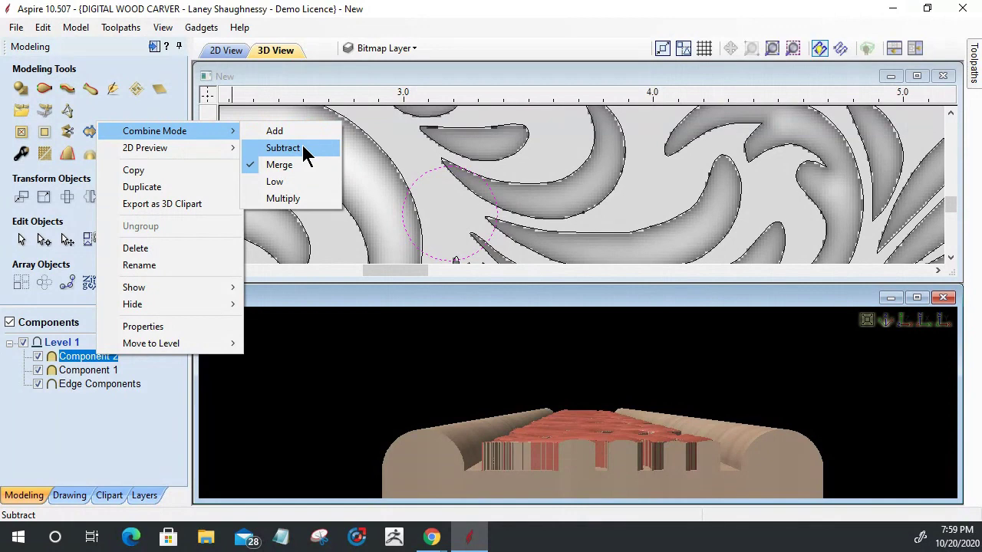
left_click(76, 371)
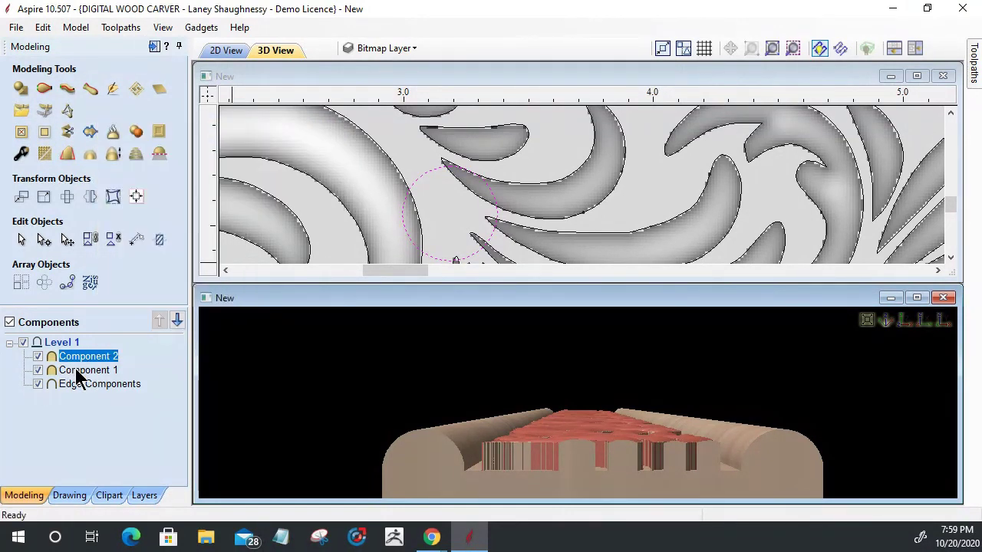
left_click(83, 371)
right_click(89, 371)
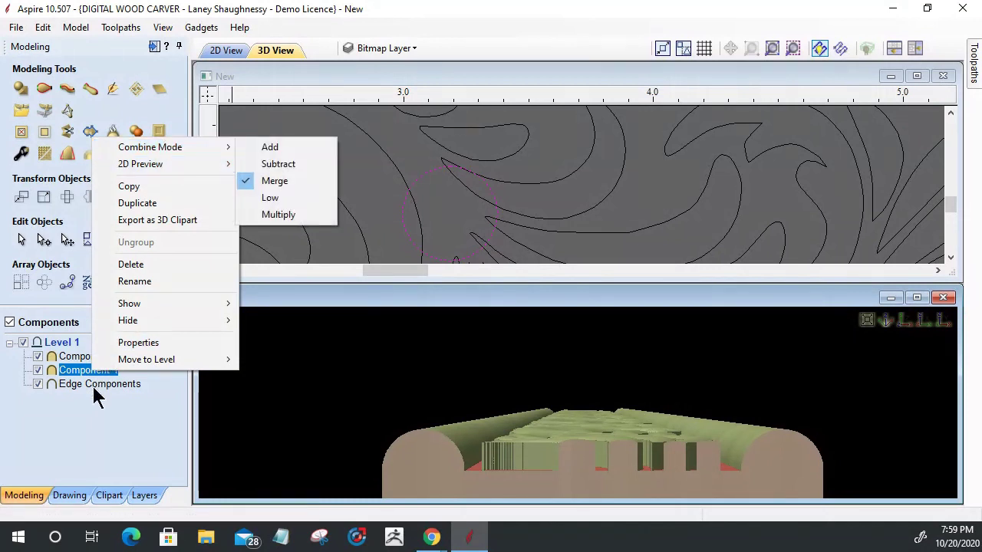
key("Escape")
key("Escape")
Change the combine mode of the Edge Components to Merge.
mouse_move(94, 389)
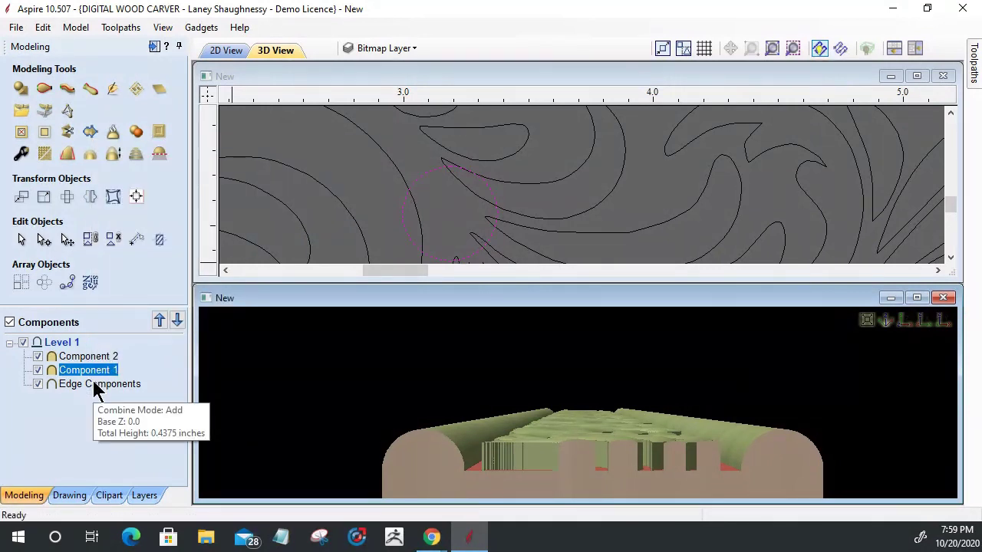
left_click(95, 388)
right_click(95, 389)
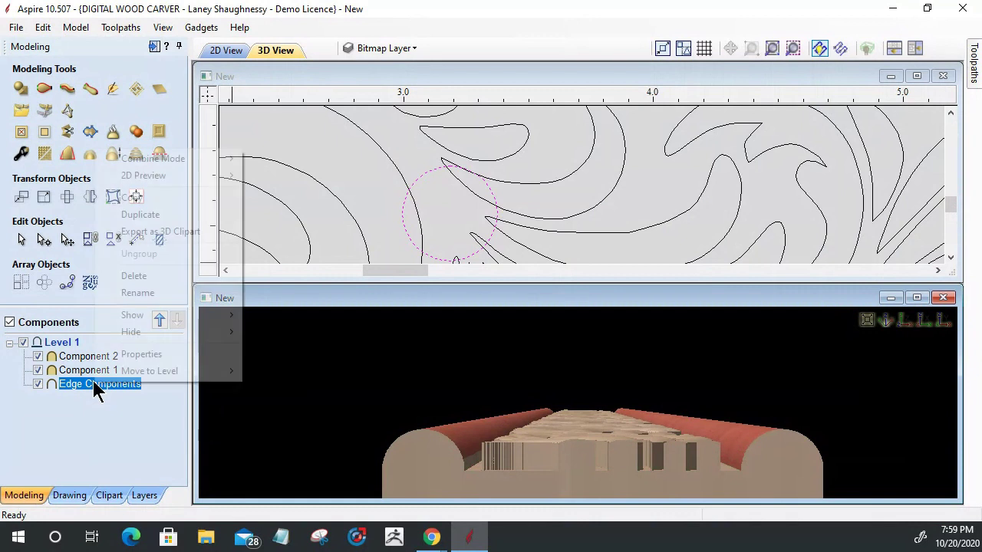
mouse_move(162, 158)
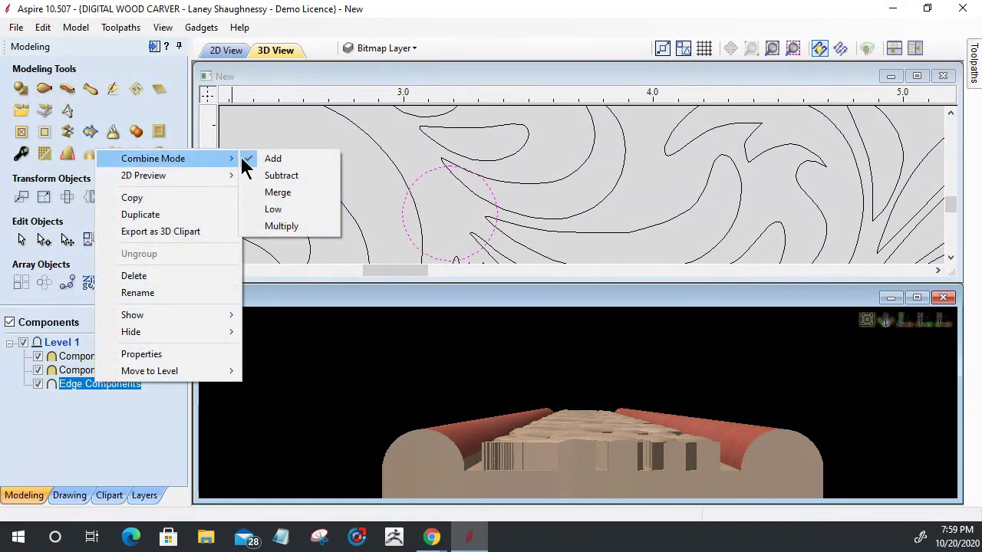
left_click(254, 192)
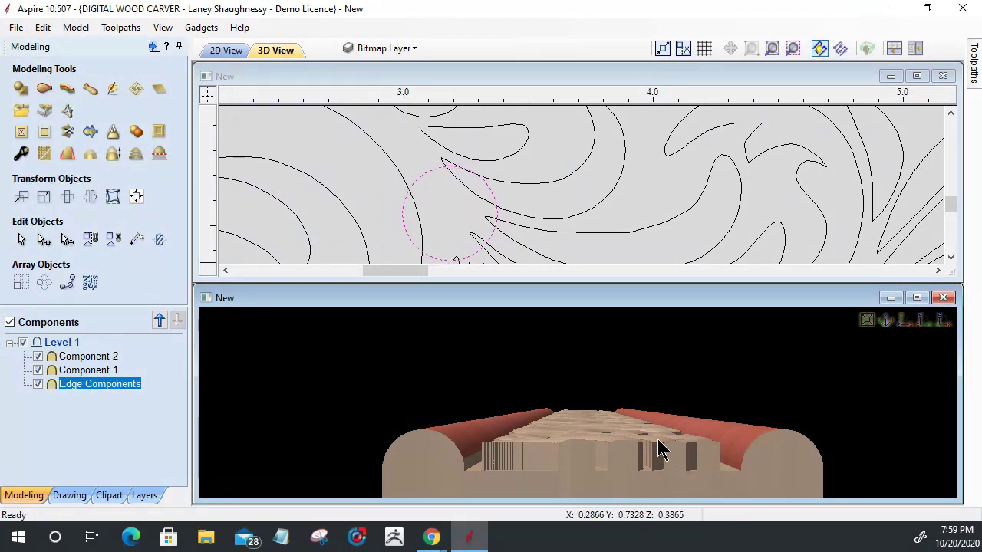
Examine the side walls of the raised scrollwork and its height between the borders from several 3D angles.
left_click_drag(664, 463, 524, 460)
scroll(507, 471, "up", 5)
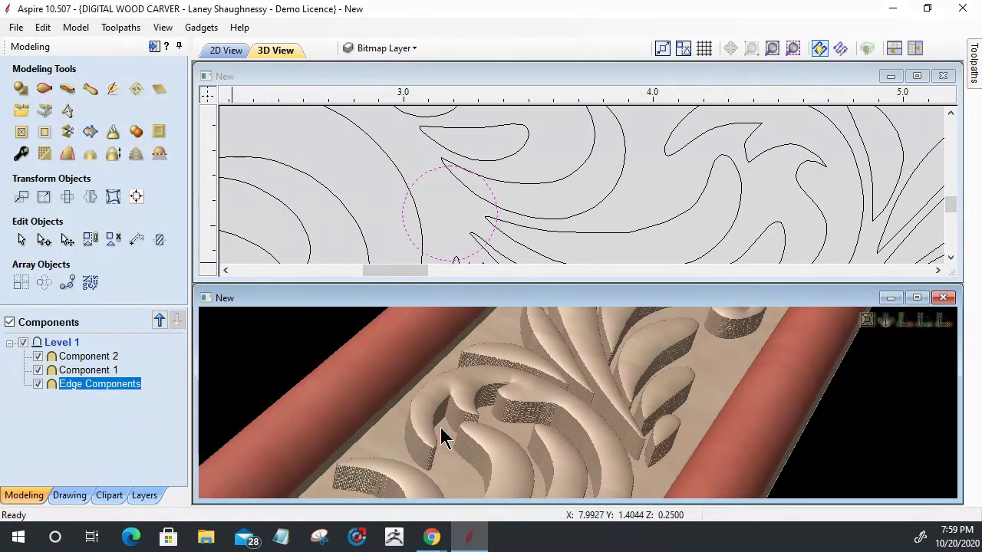
scroll(443, 438, "up", 5)
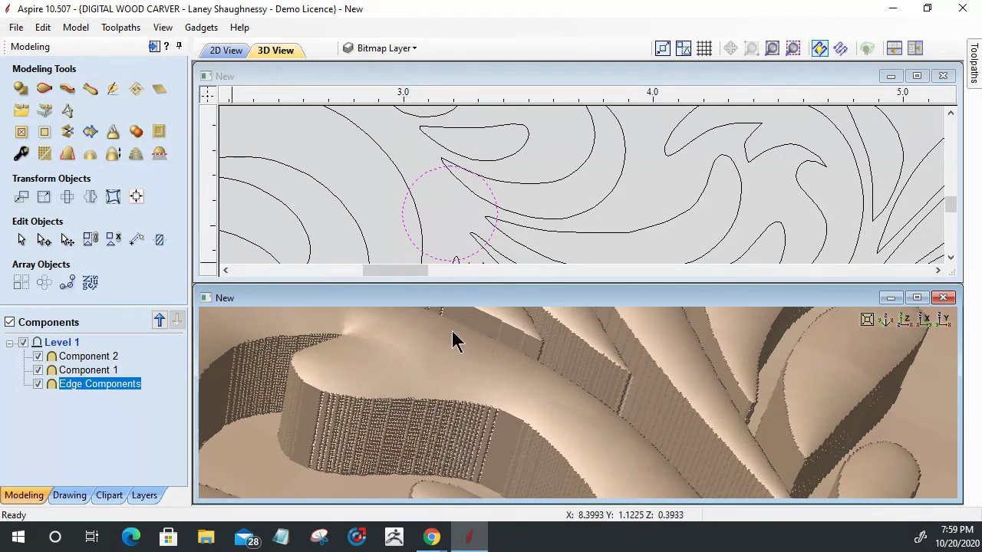
scroll(497, 362, "down", 5)
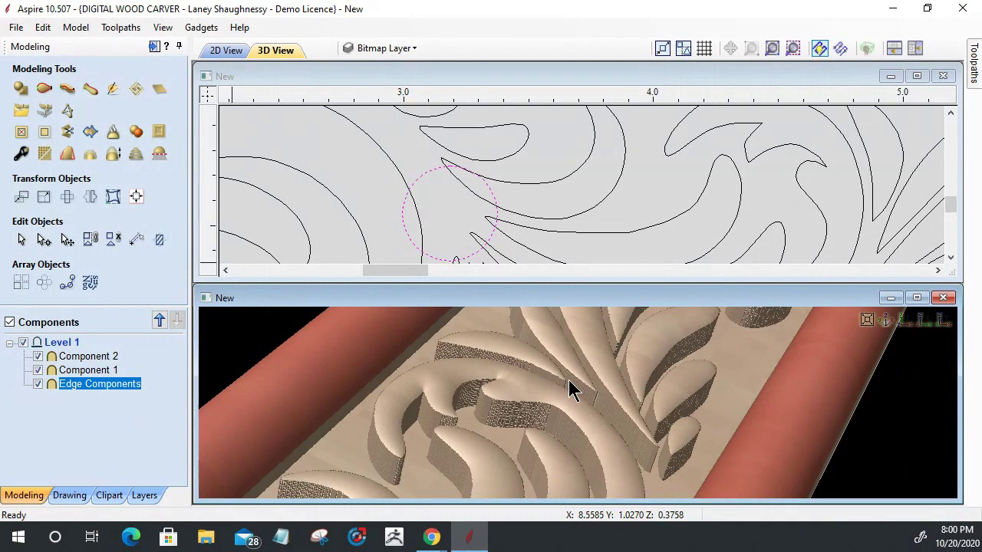
left_click(907, 321)
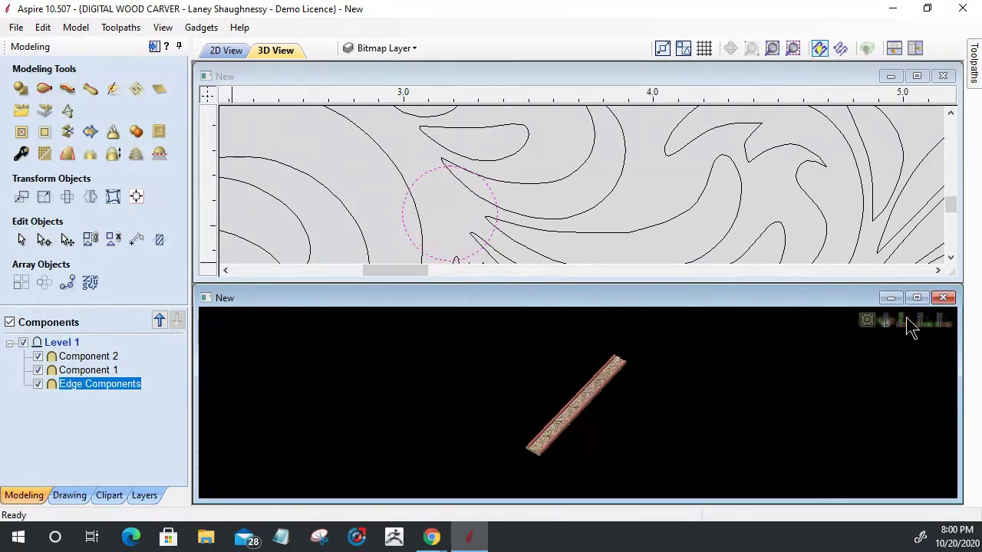
left_click_drag(765, 443, 583, 381)
scroll(543, 414, "up", 6)
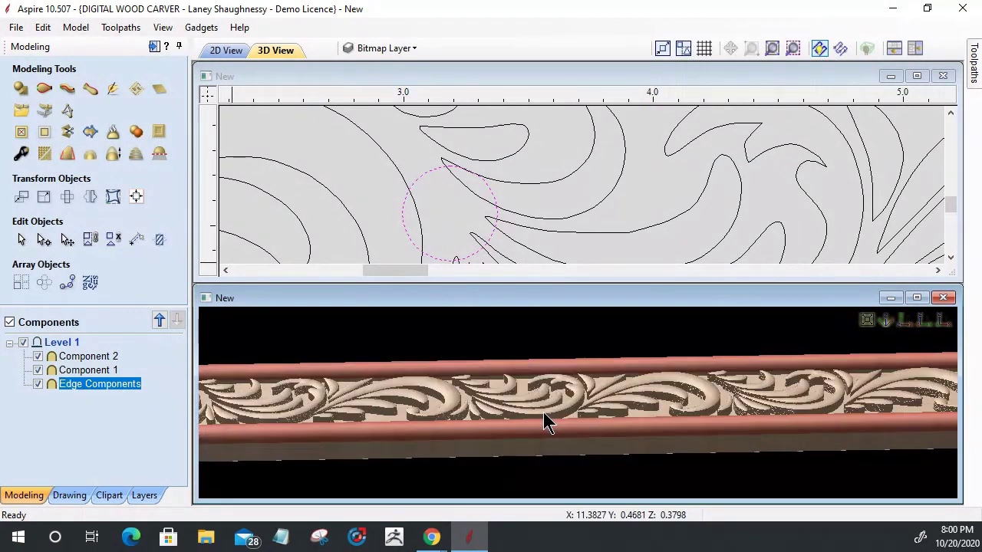
scroll(545, 420, "up", 1)
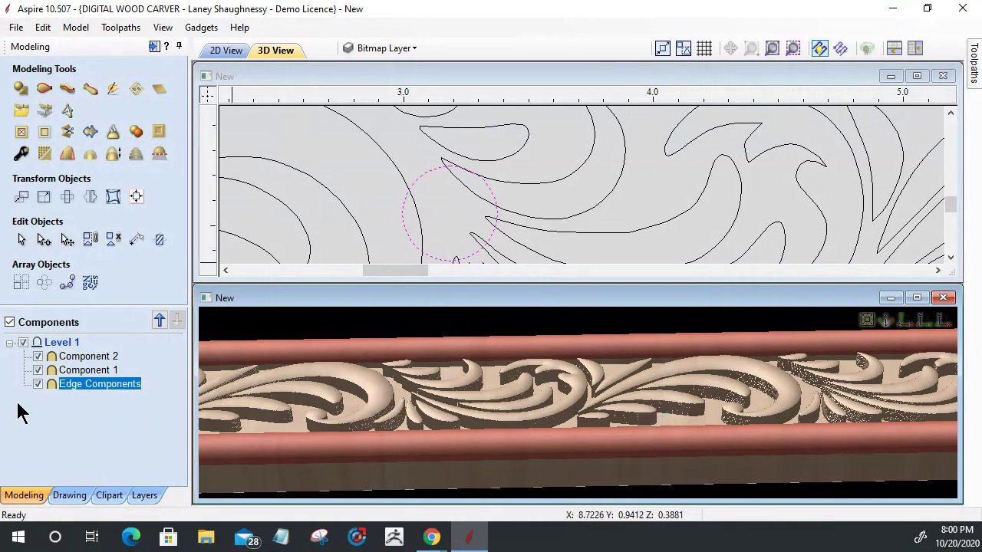
Set the shape height of Component 2, the scrollwork, to 0.3448 inches and close its properties.
left_click(77, 356)
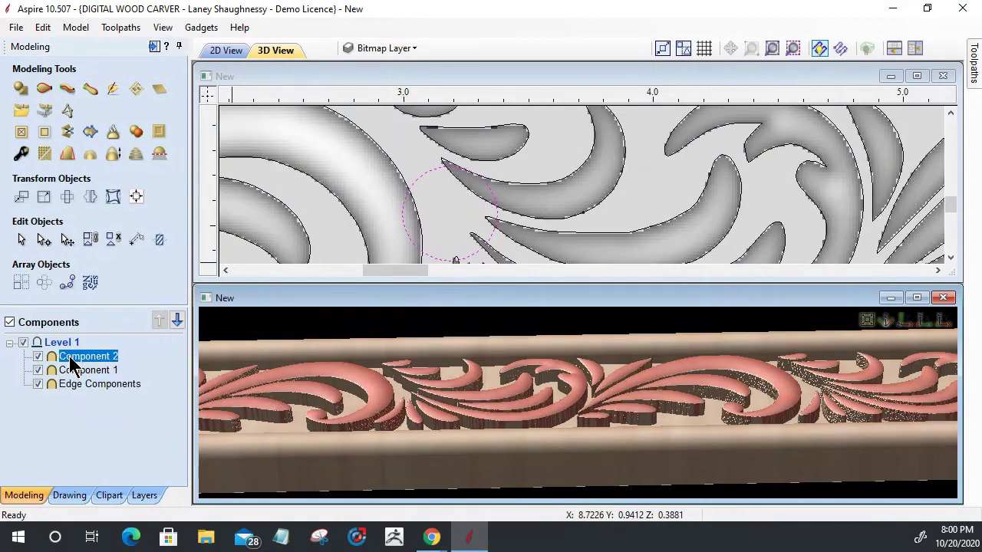
left_click(19, 155)
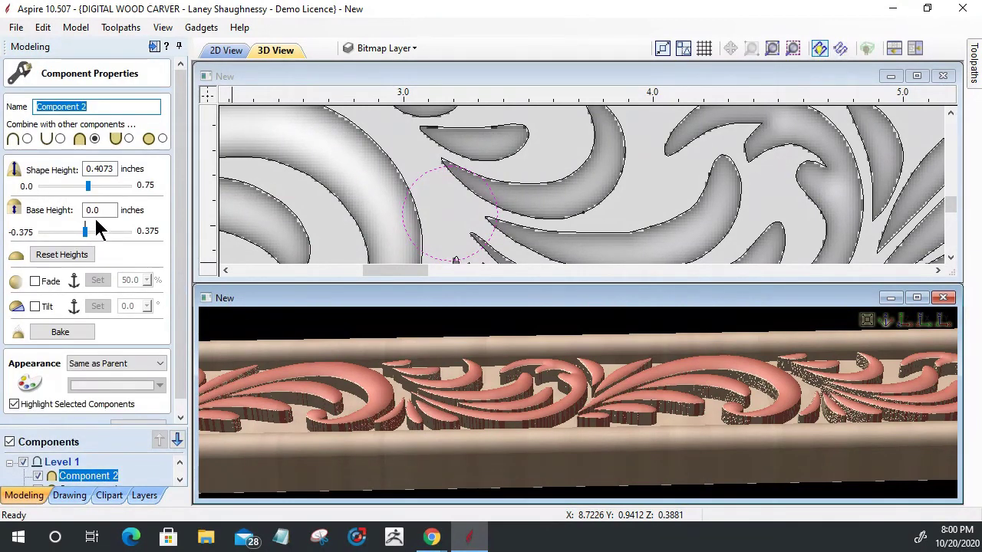
left_click(92, 171)
left_click_drag(93, 171, 112, 172)
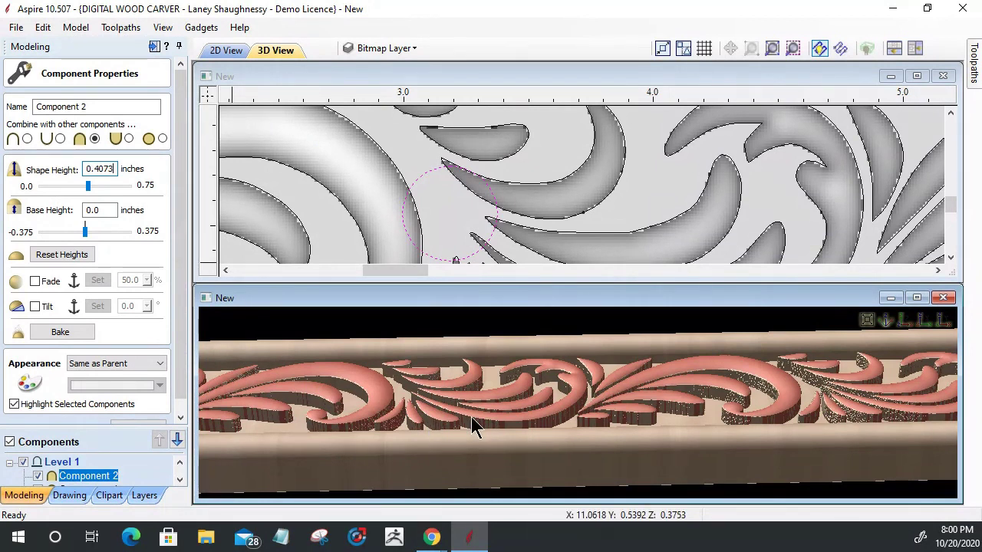
type("25")
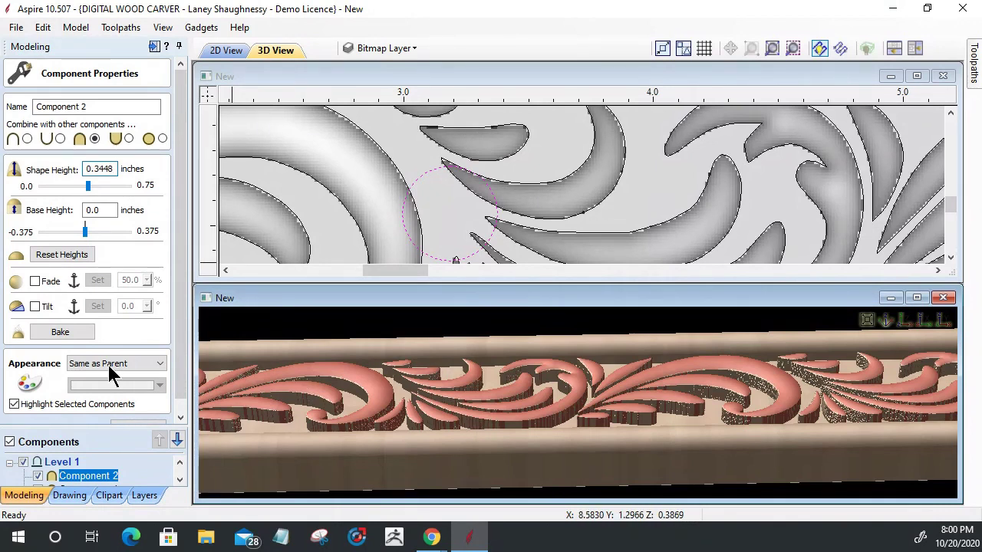
key("Return")
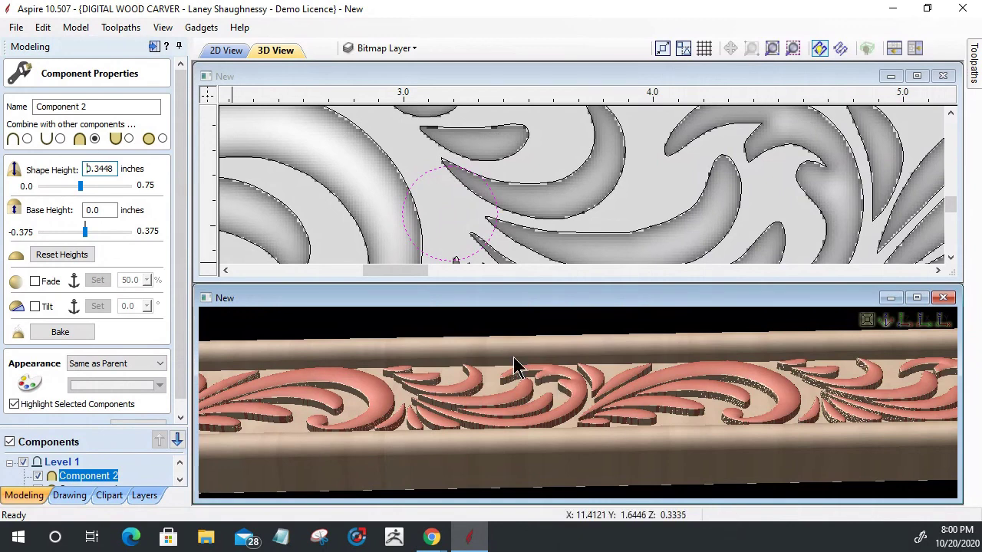
left_click_drag(501, 386, 450, 456)
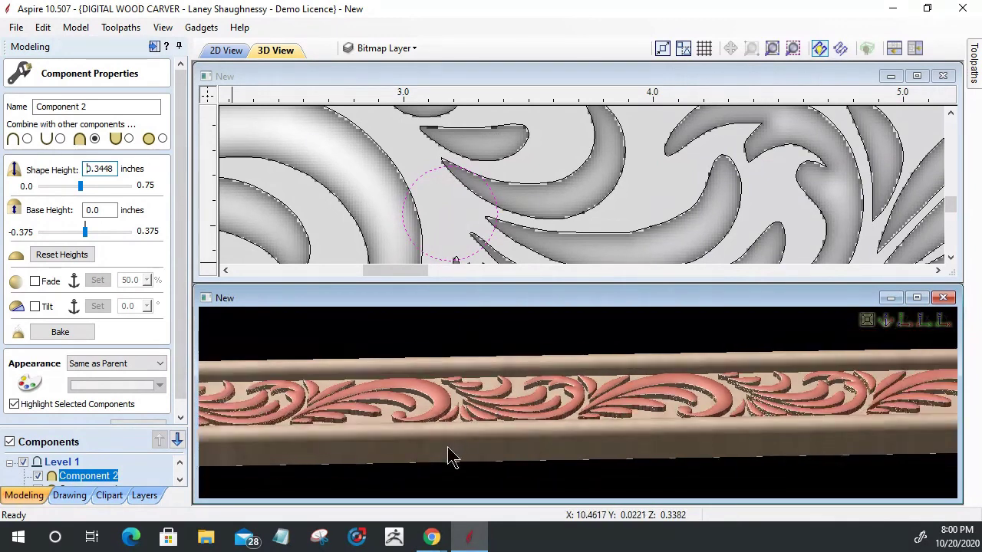
scroll(180, 388, "down", 1)
left_click(138, 415)
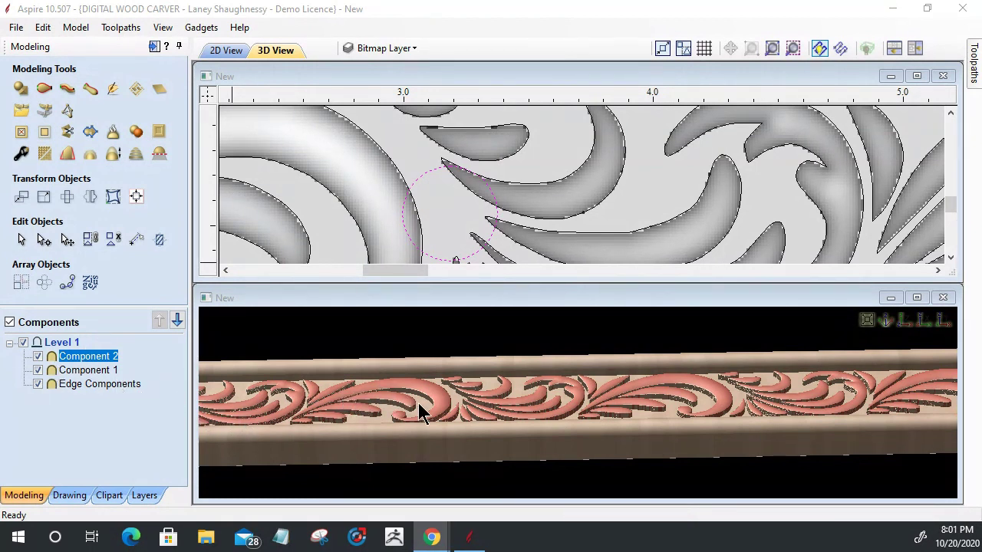
Look at the Add Draft to Model settings for the scrollwork's steep walls and leave them without applying a draft.
left_click_drag(553, 438, 552, 418)
scroll(550, 405, "up", 5)
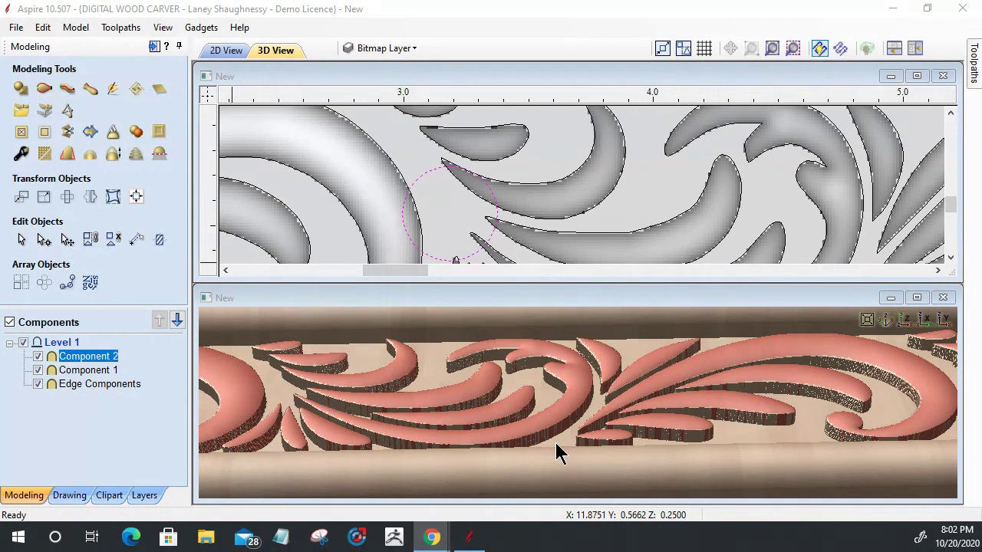
left_click(67, 156)
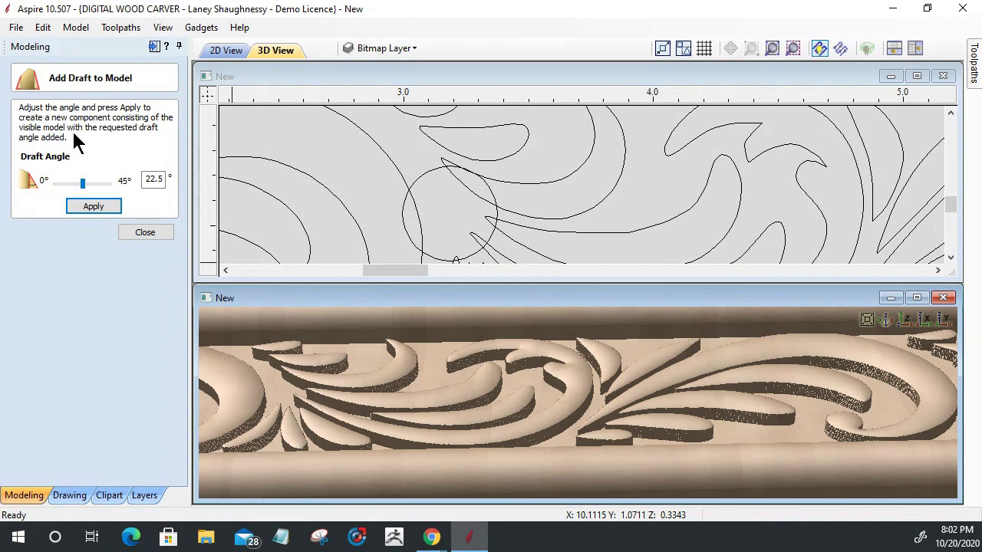
left_click(141, 234)
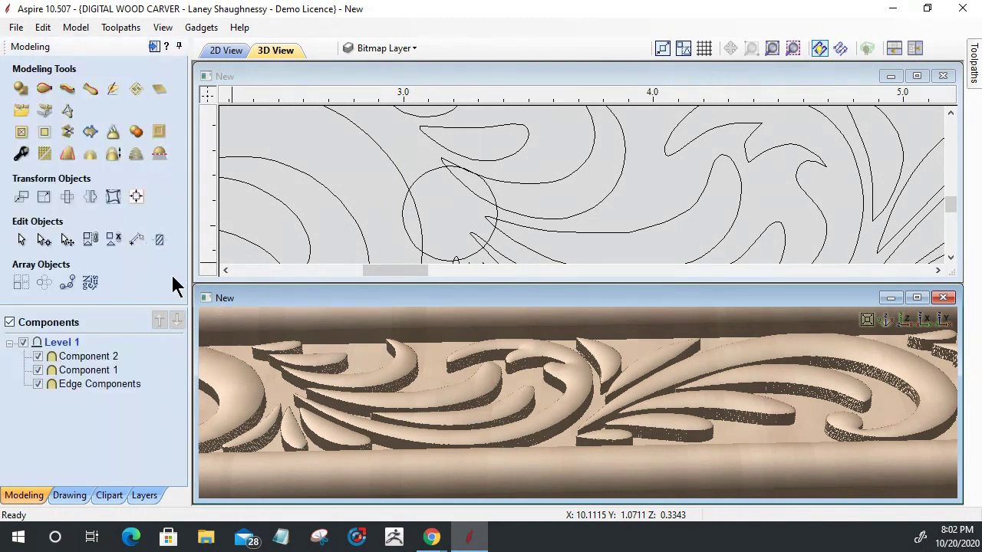
Hide the Edge Components and Component 1, add a 22.5° draft to the visible scrollwork, and inspect its sloped walls.
left_click(37, 384)
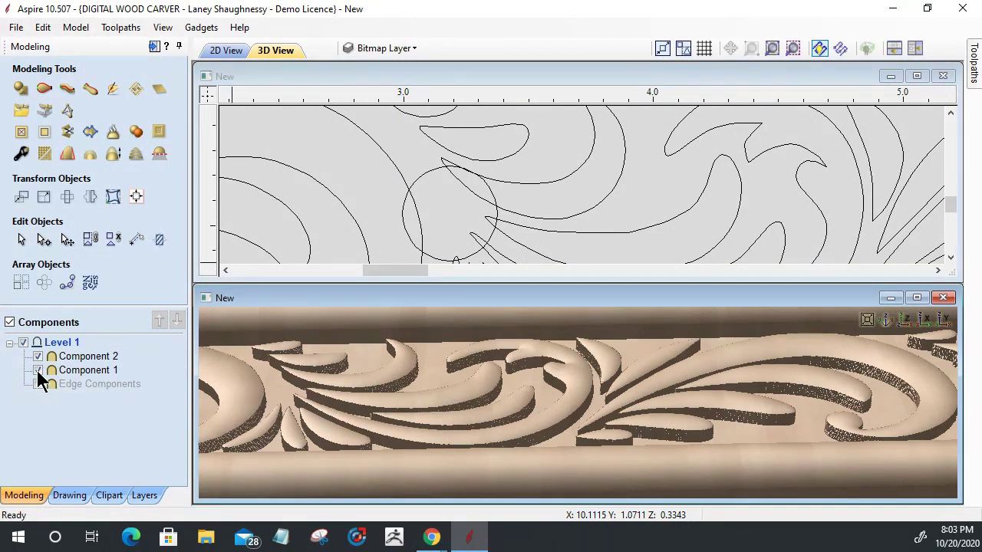
left_click(38, 370)
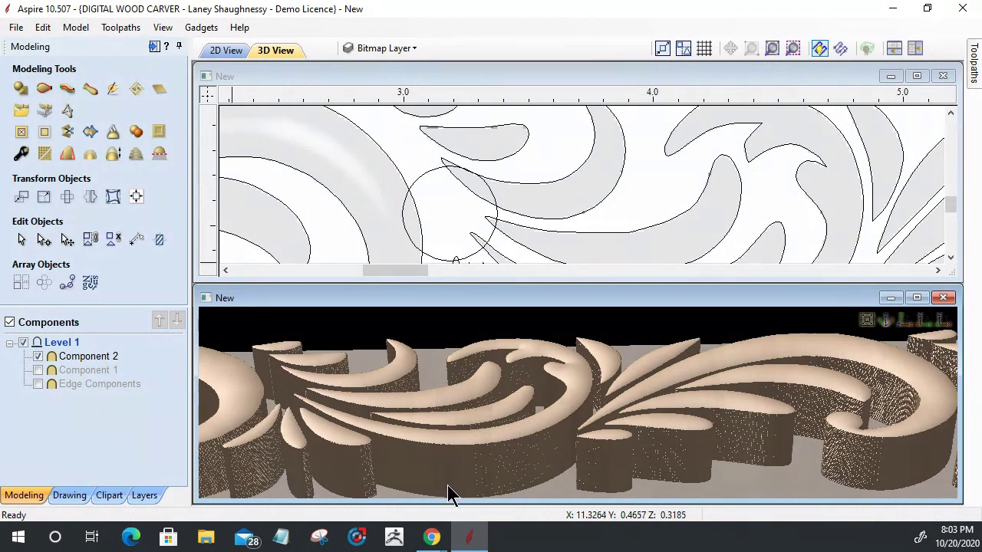
left_click(68, 155)
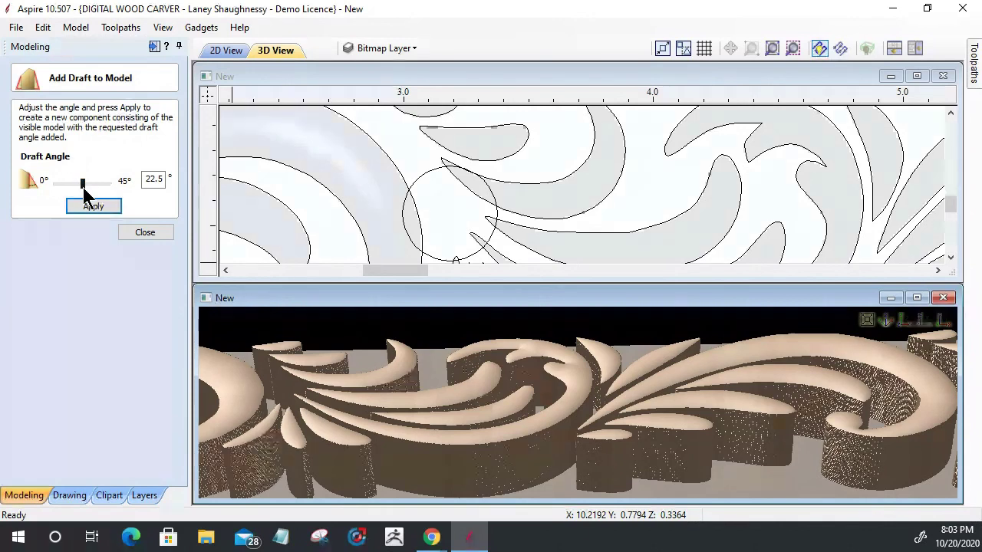
double_click(153, 178)
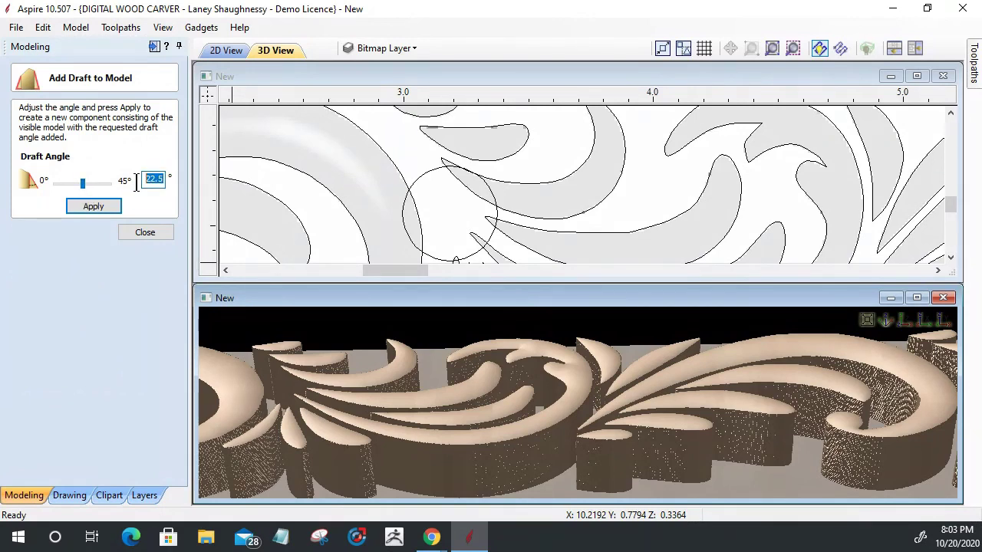
left_click(93, 207)
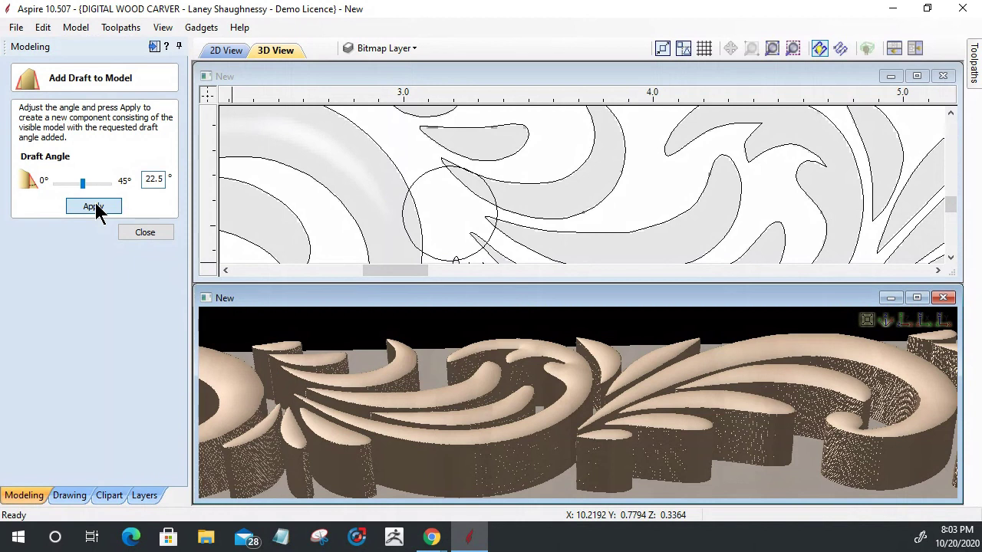
left_click(94, 207)
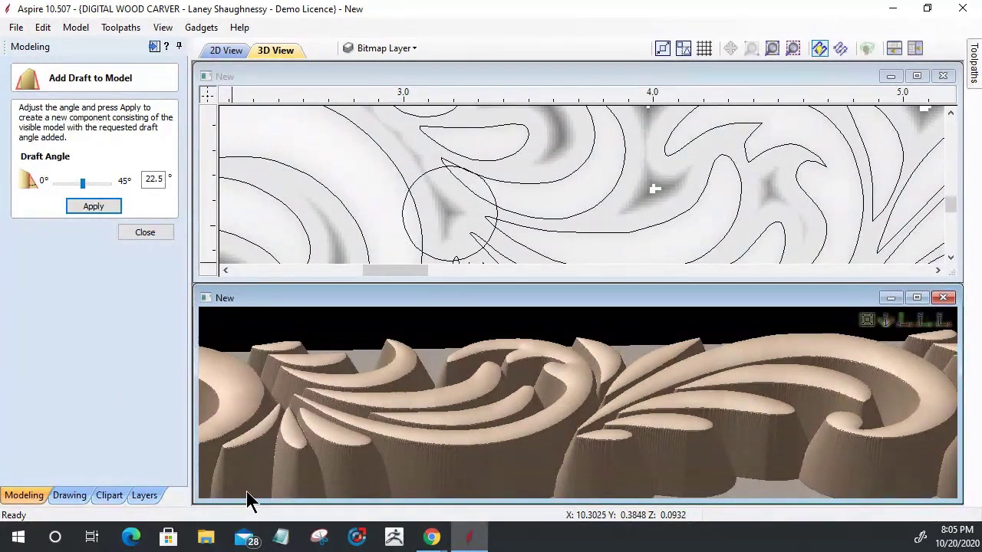
left_click(527, 495)
left_click_drag(523, 492, 667, 368)
left_click_drag(695, 335, 342, 440)
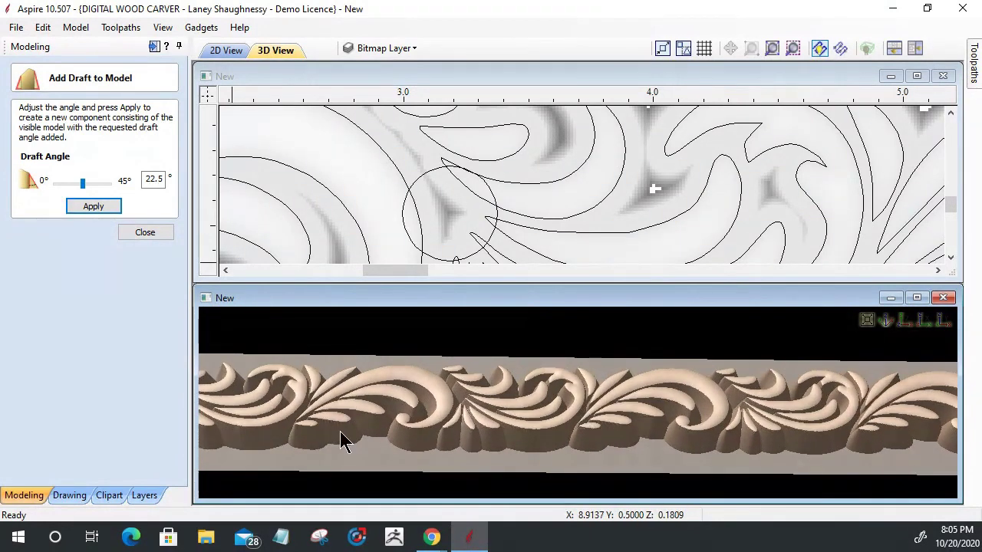
left_click(157, 232)
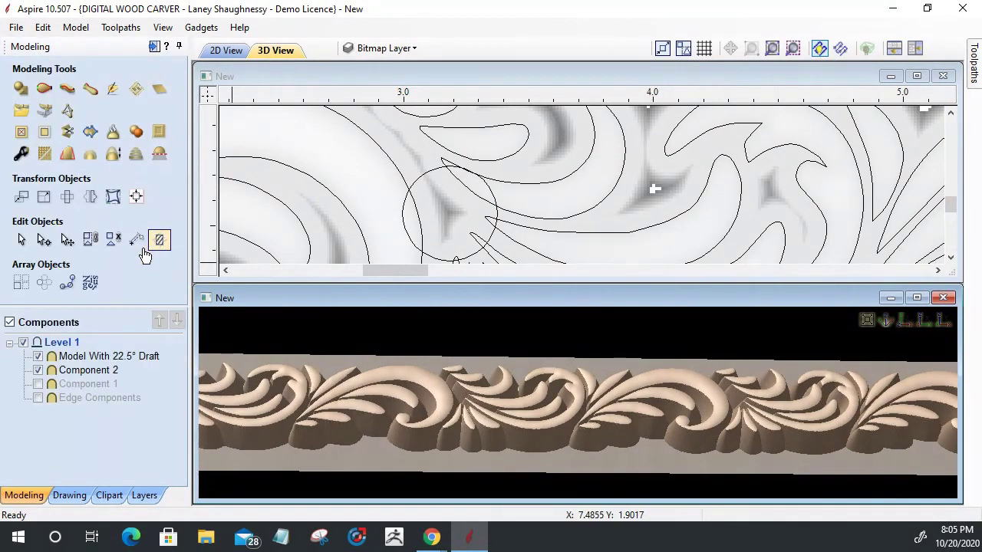
Show Component 1 and the Edge Components together with the scrollwork drafted at 22.5°.
left_click(36, 383)
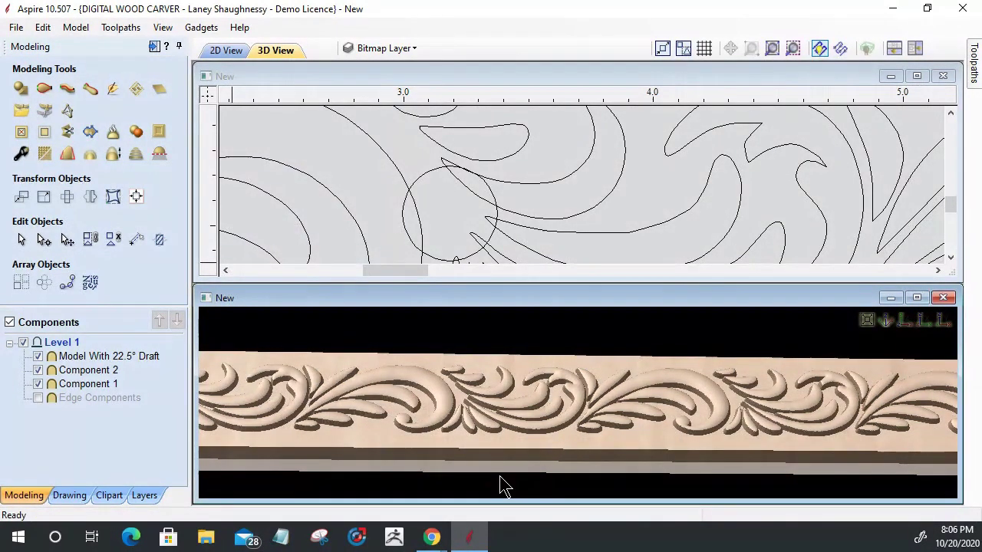
left_click(36, 397)
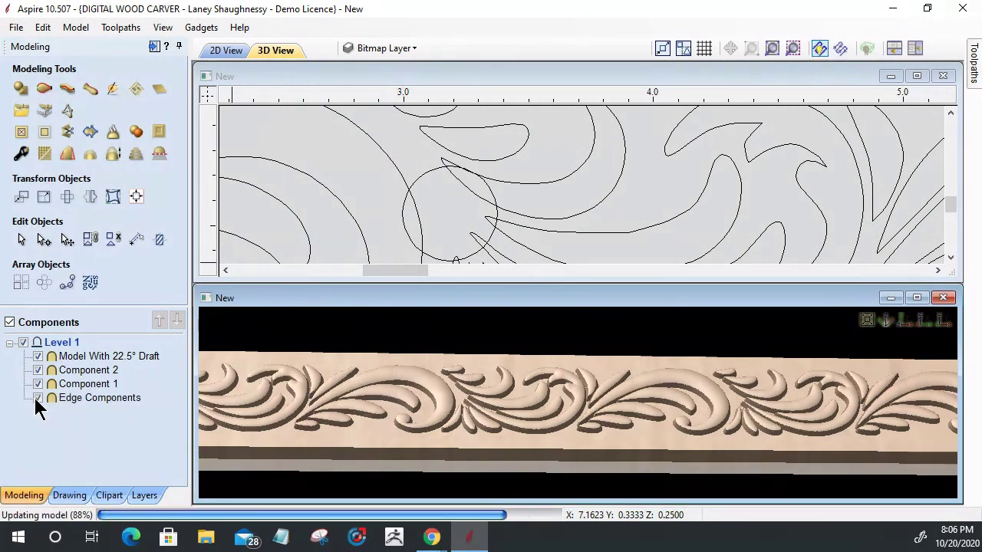
scroll(392, 428, "up", 4)
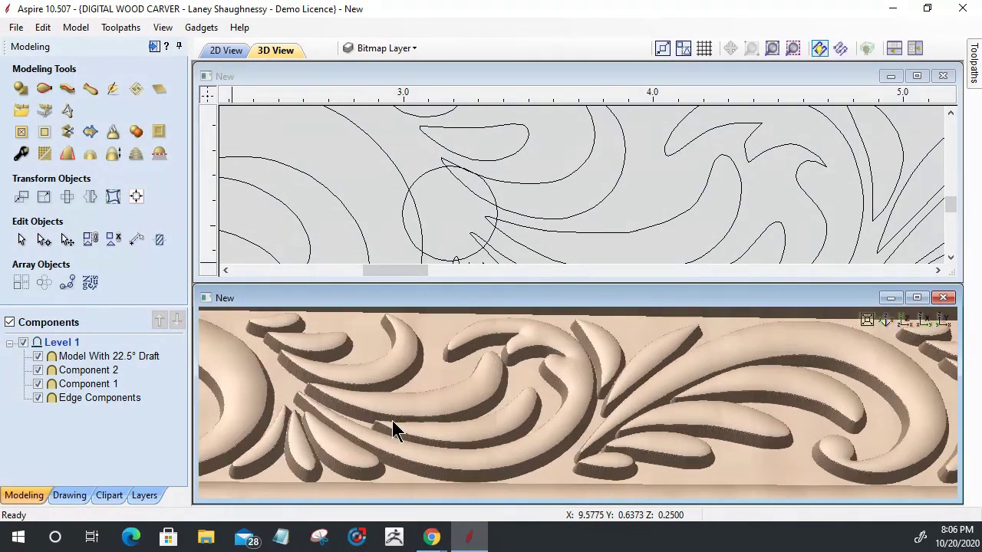
scroll(608, 399, "up", 4)
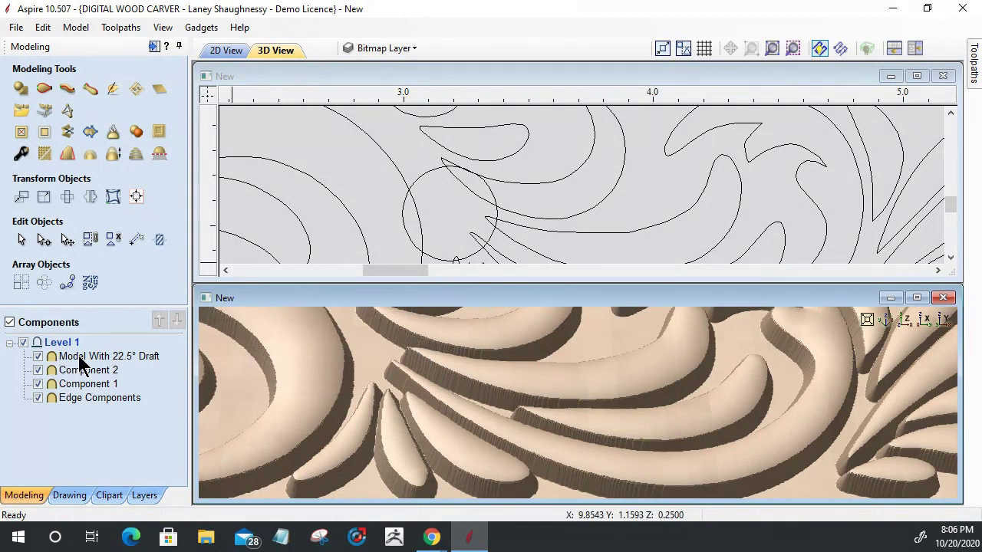
Hide Component 2 and select Model With 22.5° Draft to check how the drafted scrollwork looks by itself.
mouse_move(69, 354)
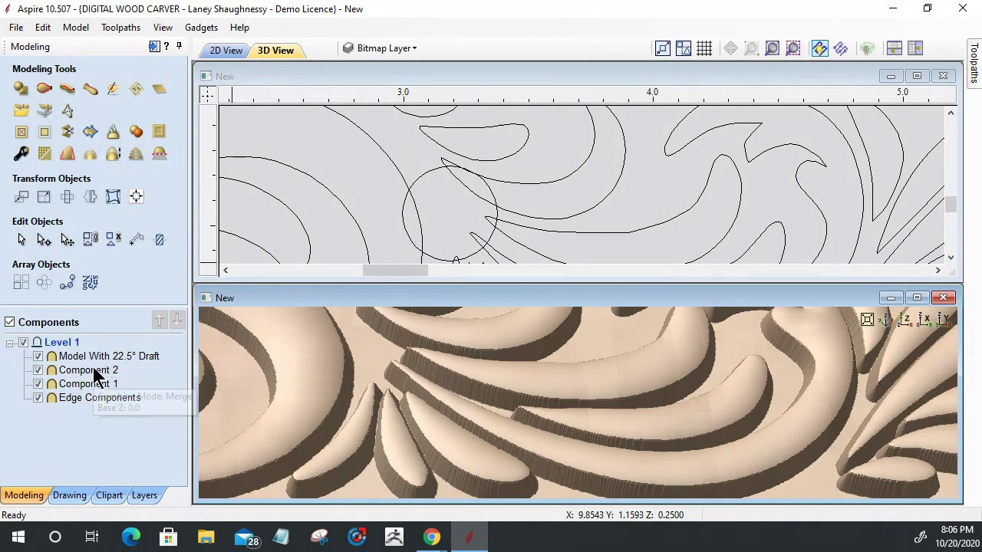
left_click(95, 375)
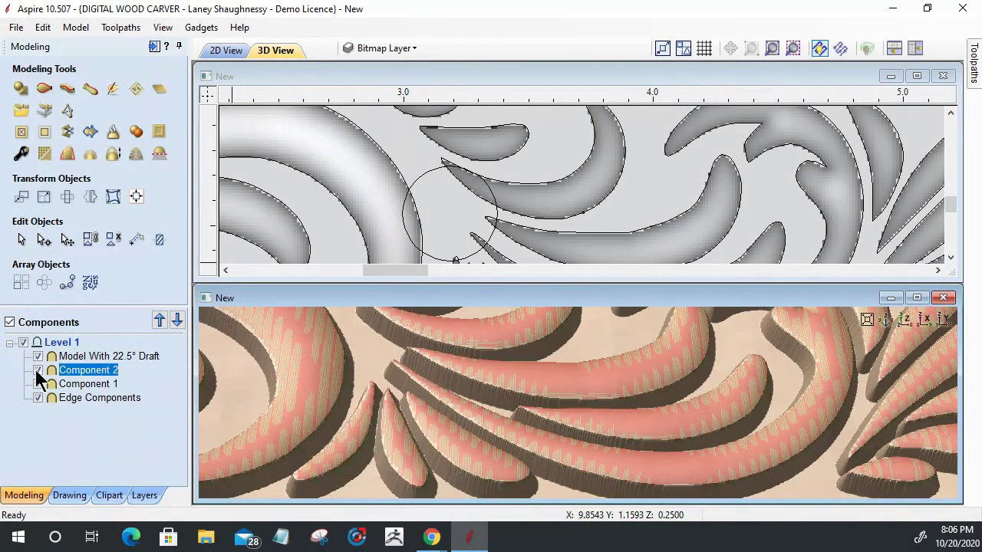
left_click(36, 370)
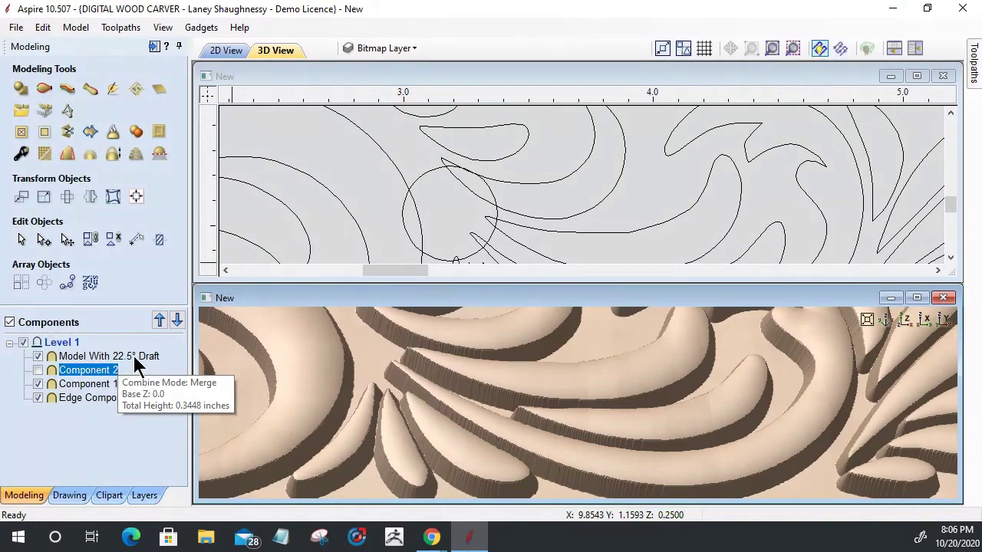
left_click(38, 357)
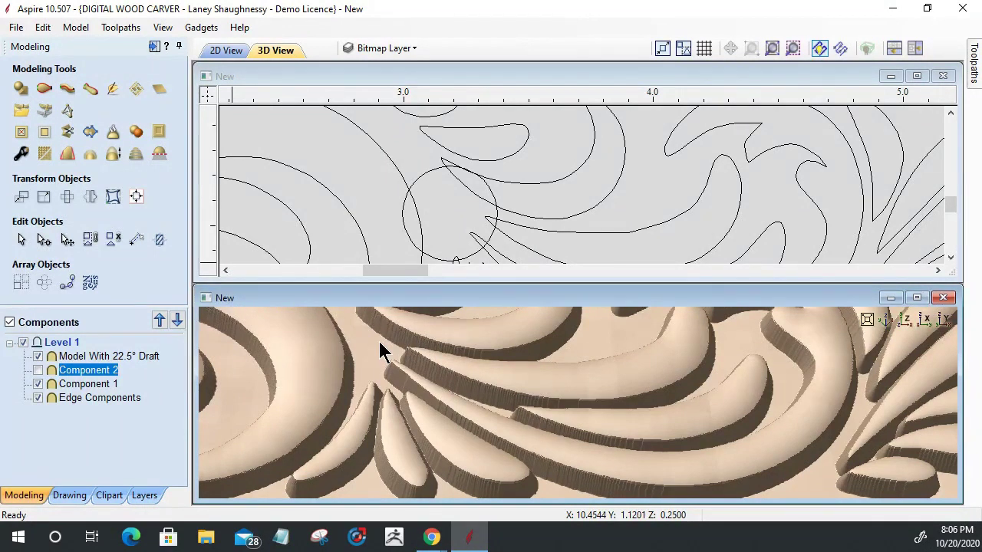
left_click(90, 357)
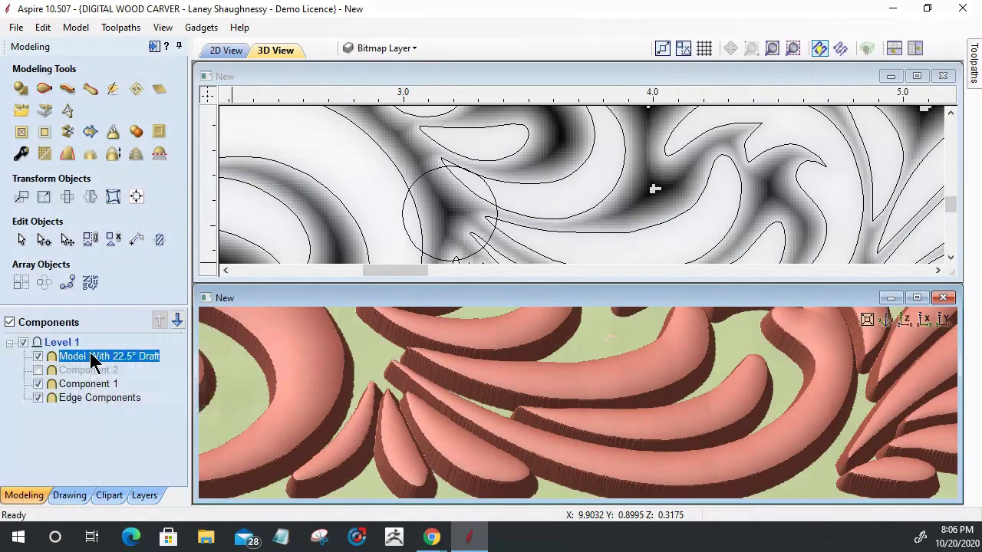
Hide Model With 22.5° Draft and show the undrafted scrollwork, Component 2, in its place.
left_click(37, 357)
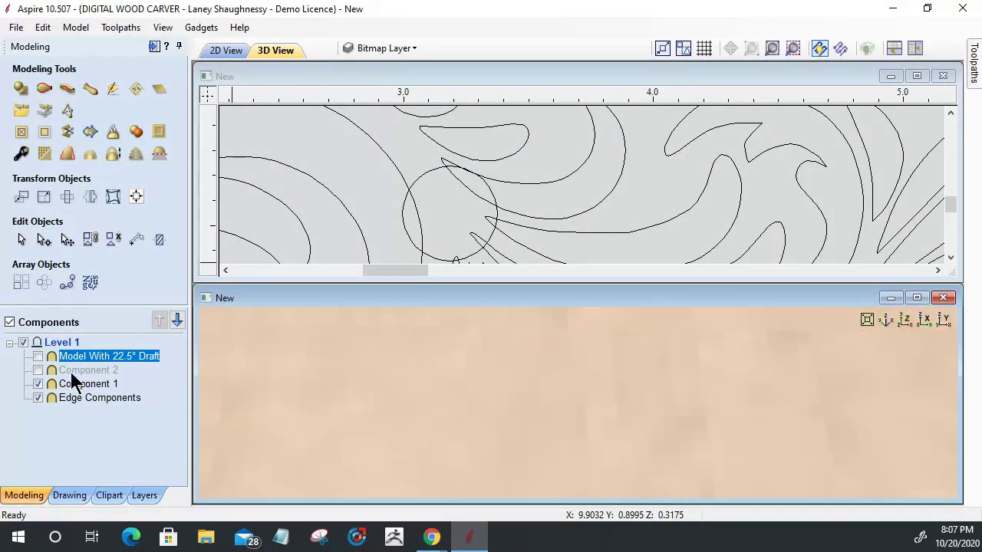
left_click(37, 369)
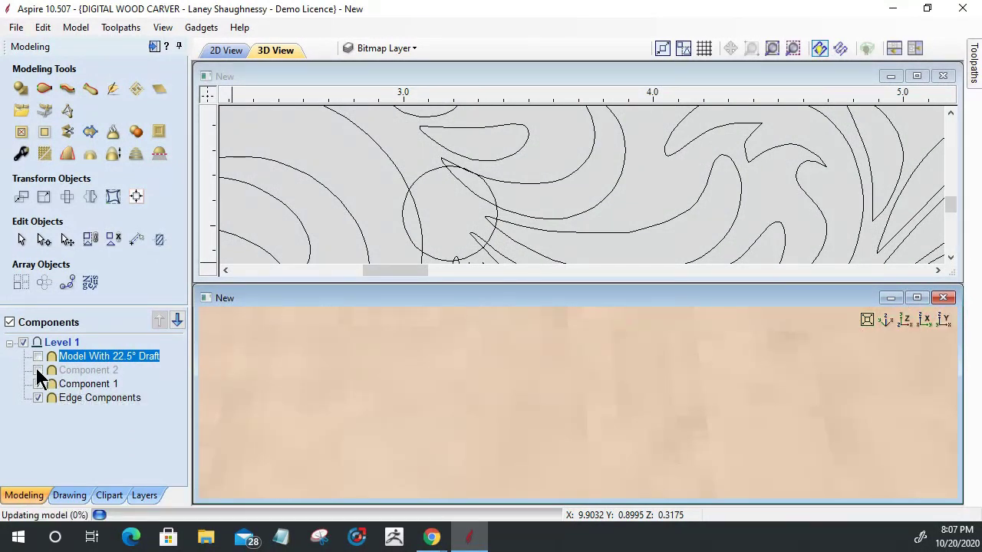
left_click(80, 370)
left_click(80, 384, "shift")
left_click(68, 156)
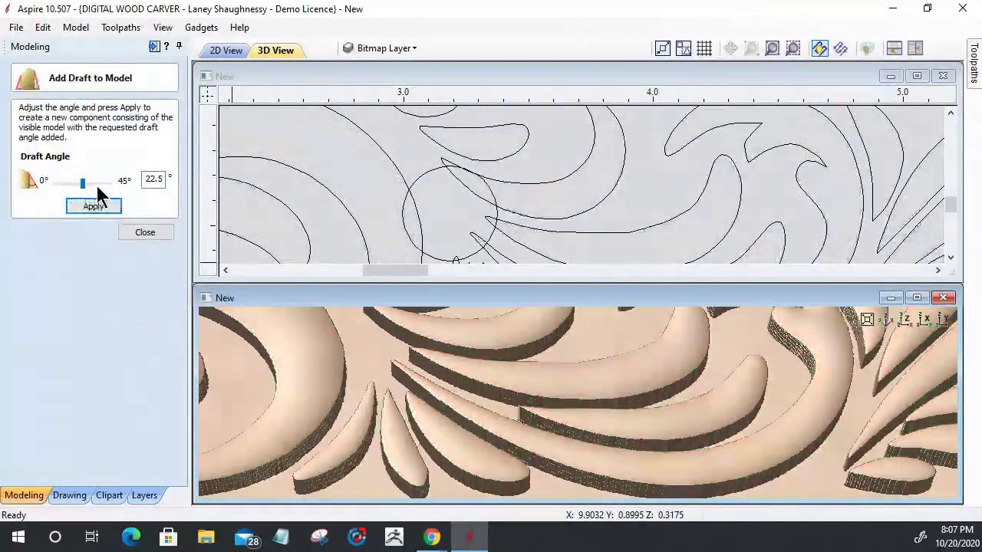
type("30")
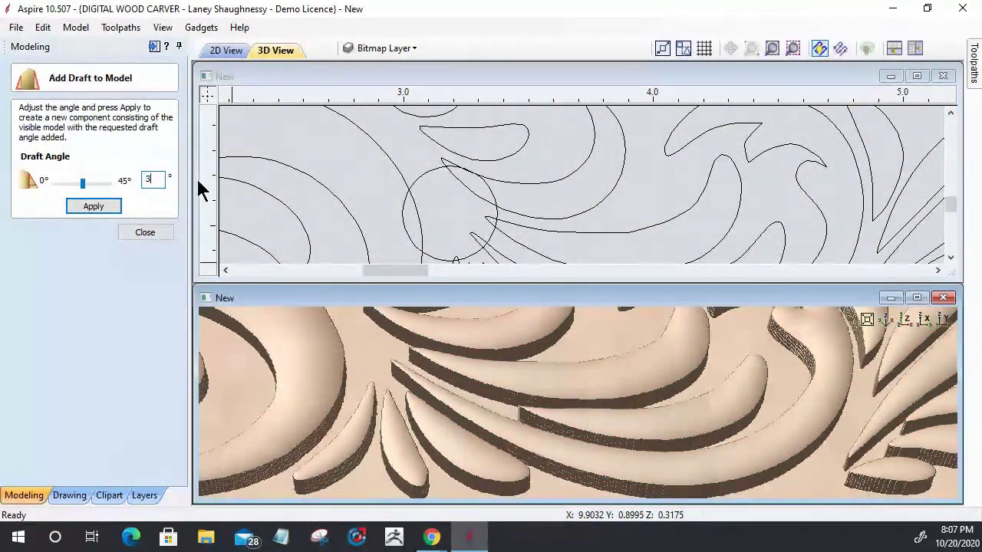
left_click(140, 232)
With only Component 2 visible, add a 30° draft to the scrollwork and close the draft settings.
left_click(37, 398)
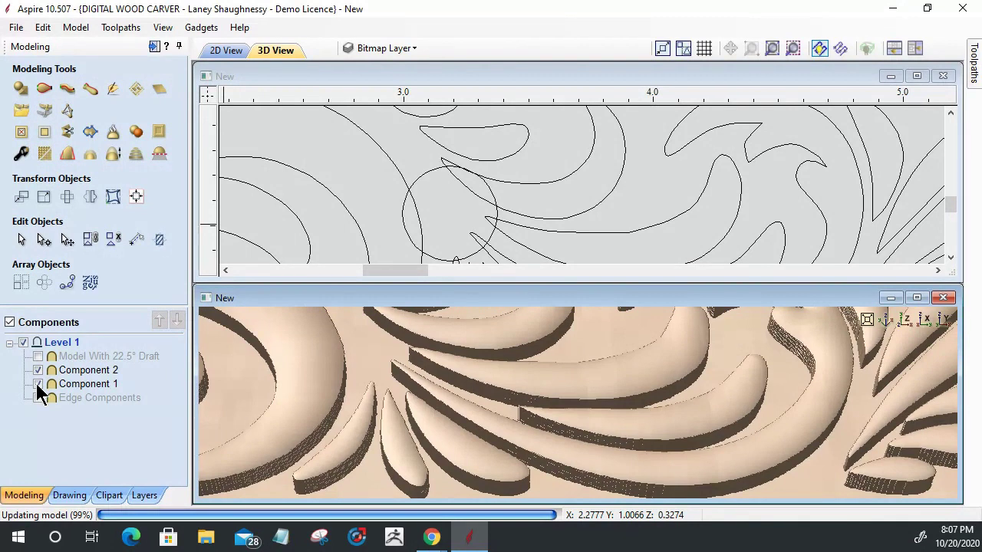
left_click(38, 383)
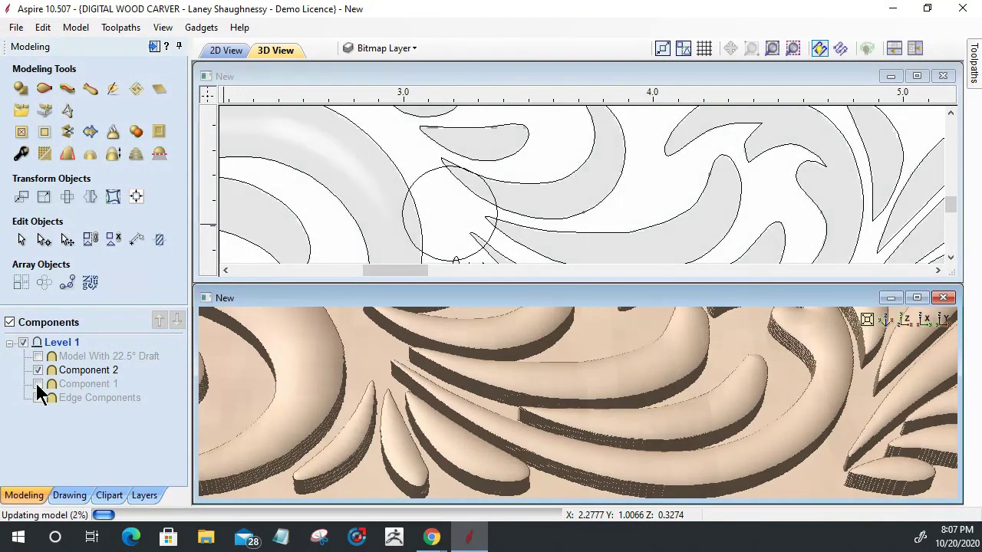
left_click(67, 153)
double_click(153, 179)
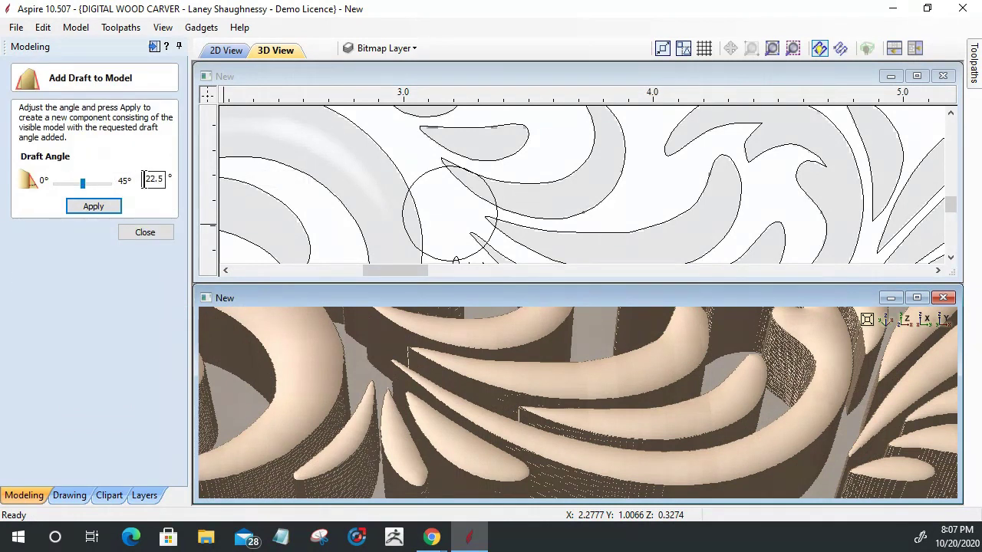
type("30")
left_click(80, 205)
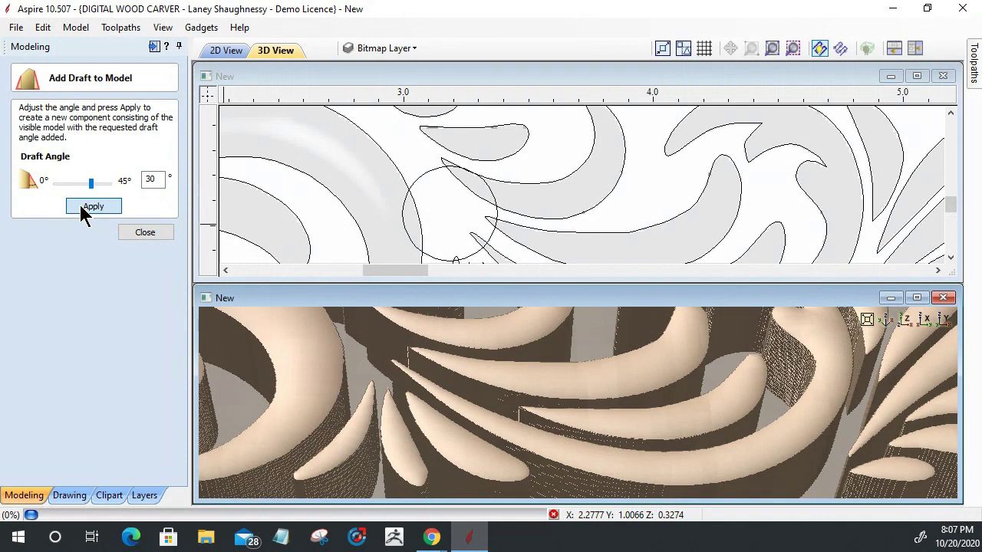
left_click(82, 206)
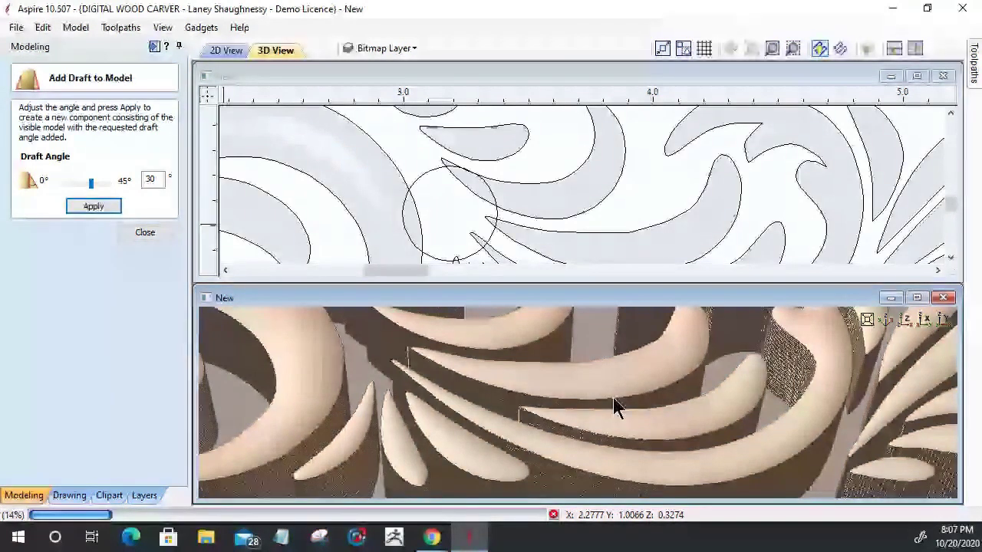
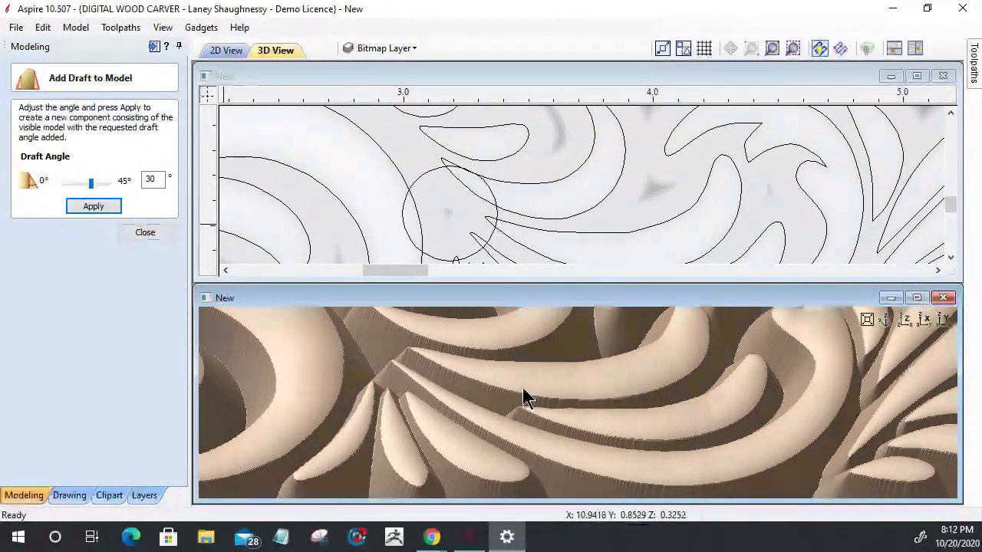
scroll(440, 402, "down", 5)
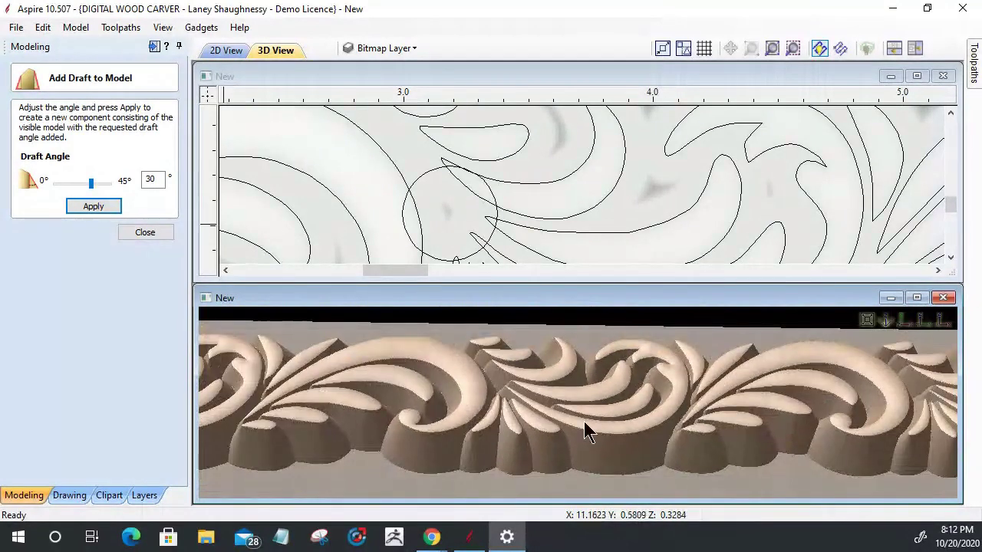
left_click_drag(633, 460, 633, 373)
left_click(125, 229)
left_click_drag(513, 397, 519, 432)
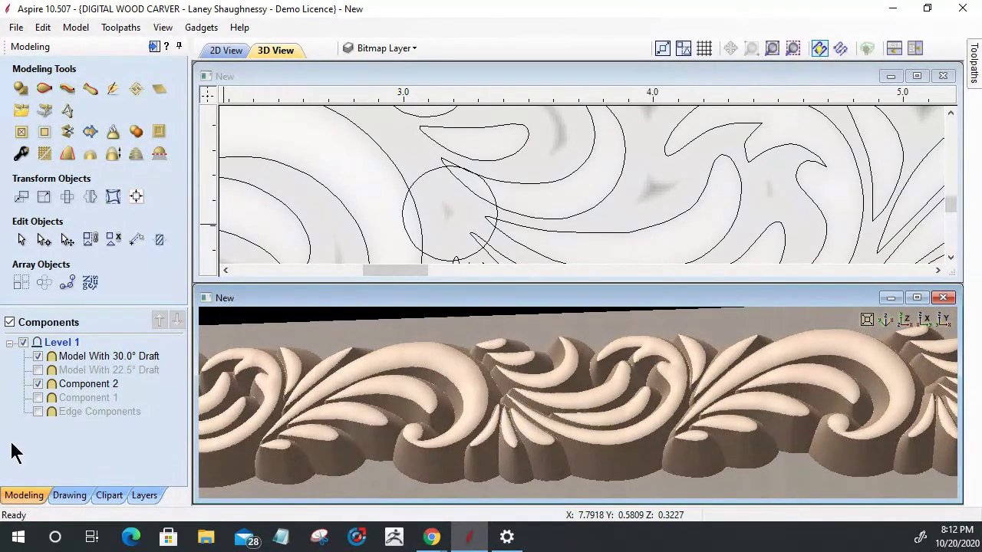
Show Component 1 and the Edge Components around the scrollwork drafted at 30°.
left_click(38, 397)
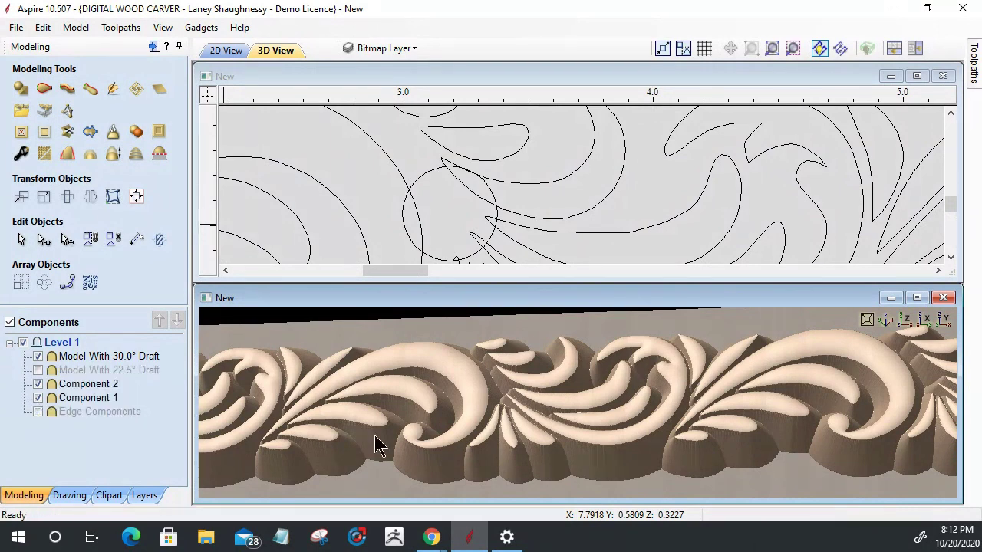
left_click_drag(743, 456, 772, 437)
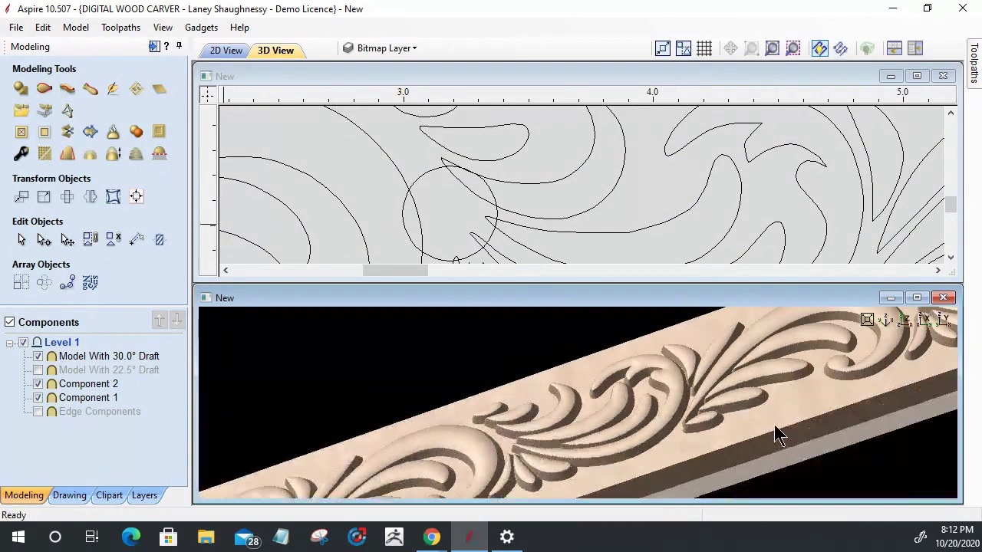
scroll(851, 368, "up", 5)
scroll(711, 386, "down", 5)
left_click_drag(712, 387, 788, 417)
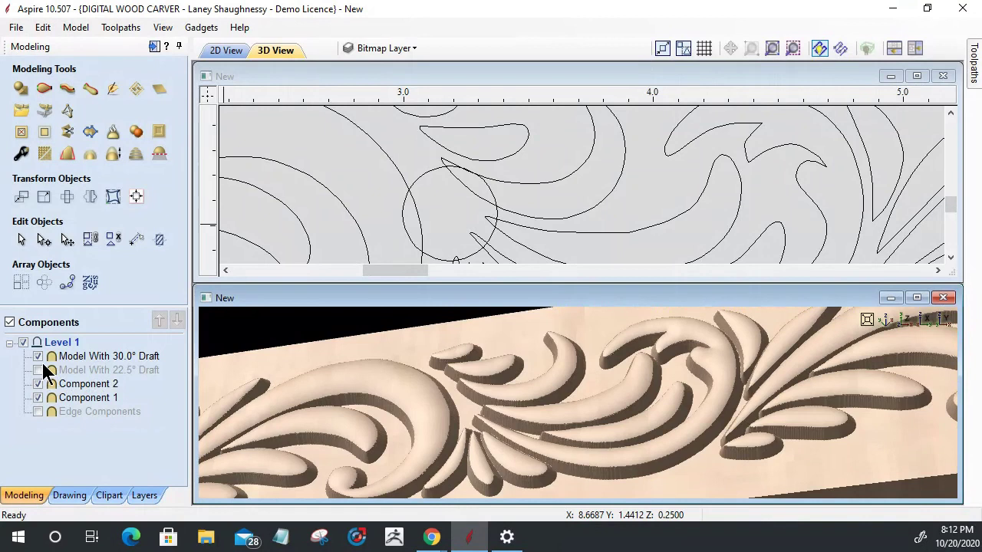
left_click(37, 411)
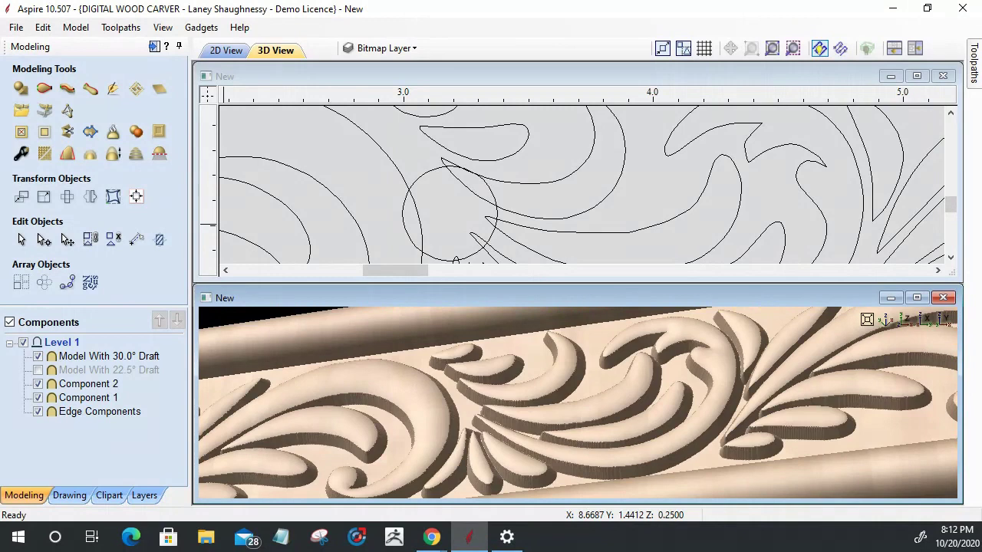
Examine the sloped walls of the 30° drafted scrollwork between the borders up close from several 3D angles.
left_click_drag(494, 431, 466, 415)
left_click_drag(684, 416, 724, 439)
scroll(702, 414, "up", 3)
left_click_drag(384, 333, 545, 408)
scroll(520, 358, "up", 2)
scroll(520, 357, "down", 2)
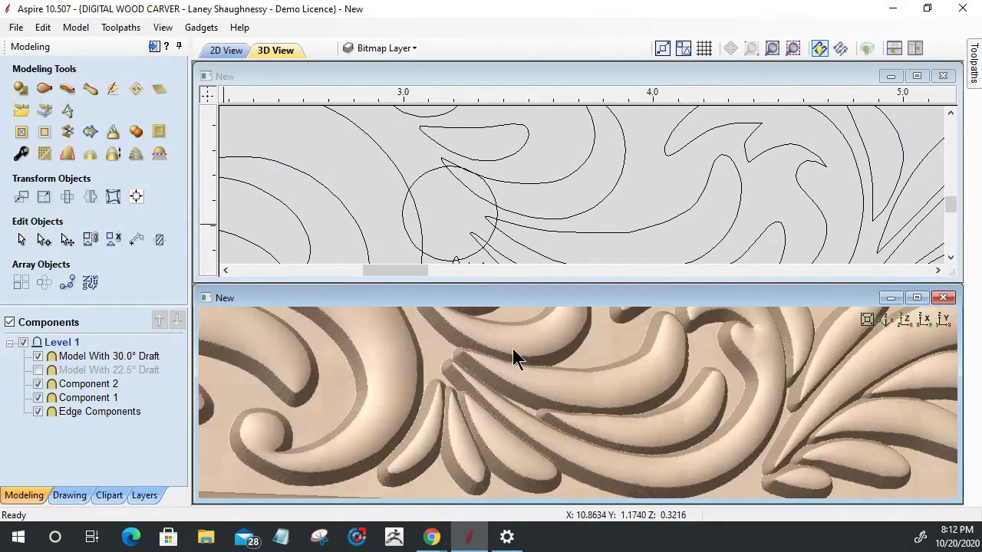
left_click_drag(512, 348, 462, 335)
scroll(462, 335, "up", 1)
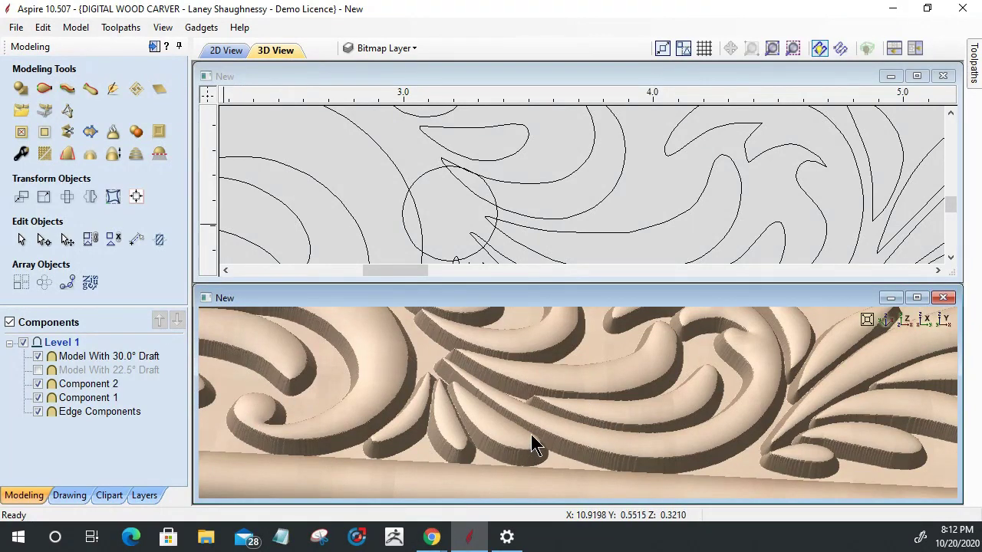
Show Model With 22.5° Draft in place of Model With 30.0° Draft, and hide the undrafted Component 2.
scroll(528, 447, "down", 3)
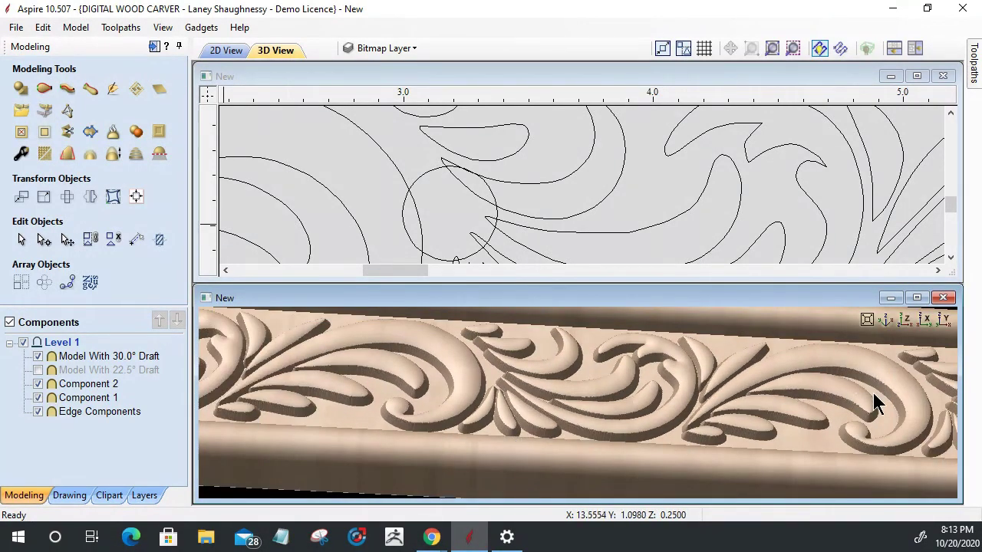
mouse_move(357, 422)
left_mouse_down()
mouse_move(349, 445)
mouse_move(354, 435)
left_mouse_up()
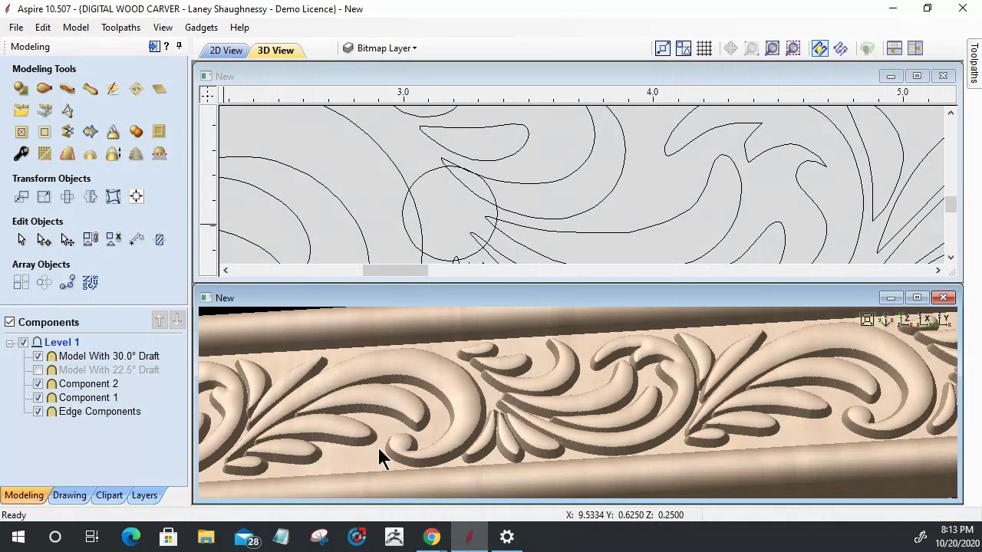
left_click(37, 367)
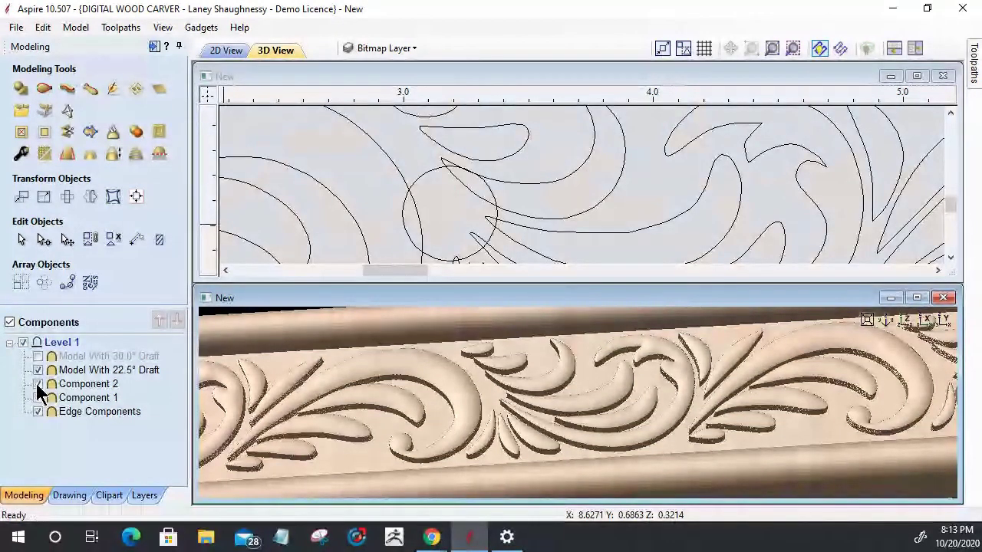
left_click(36, 383)
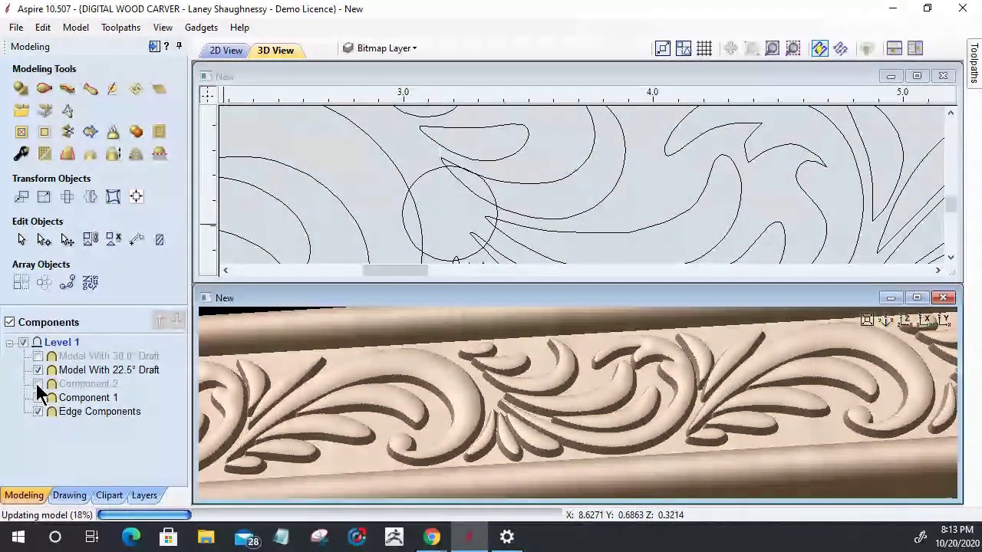
Delete the Model With 30.0° Draft component.
left_click(84, 356)
right_click(85, 354)
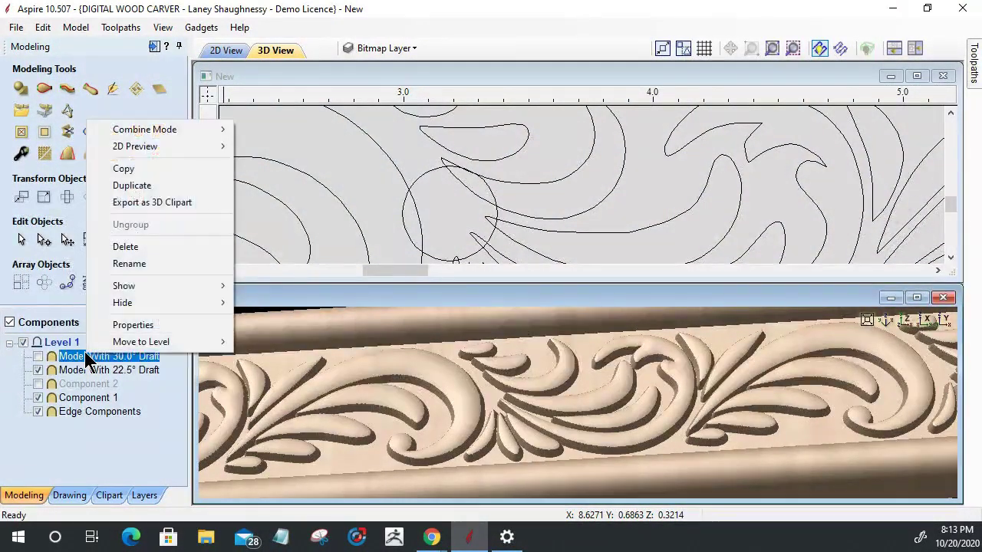
left_click(125, 247)
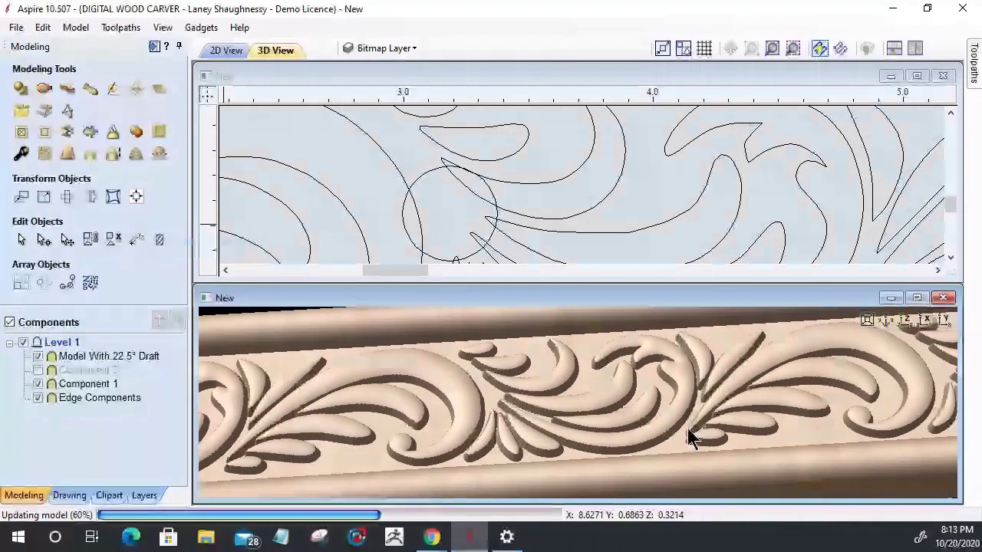
Enlarge the 3D view and examine the whole moulding strip with its 22.5° drafted scrollwork from several angles.
left_click(917, 297)
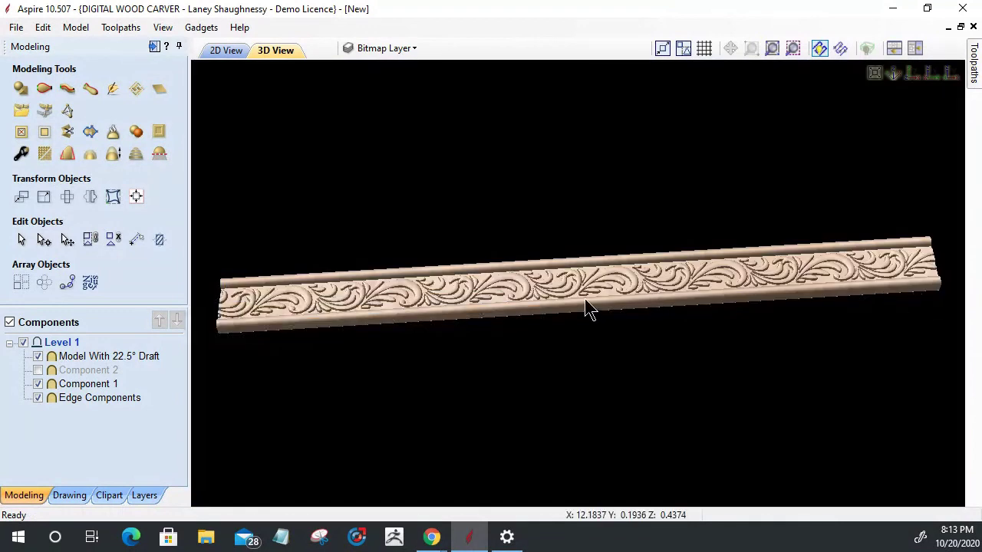
left_click_drag(579, 376, 859, 324)
scroll(815, 348, "up", 4)
left_click_drag(812, 348, 556, 313)
scroll(555, 312, "down", 5)
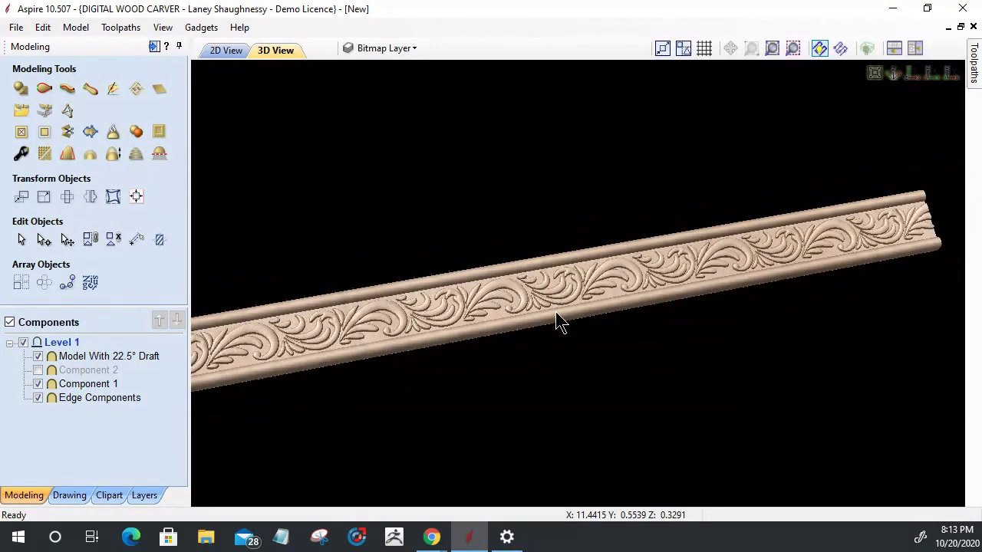
left_click_drag(315, 336, 726, 284)
scroll(596, 302, "up", 4)
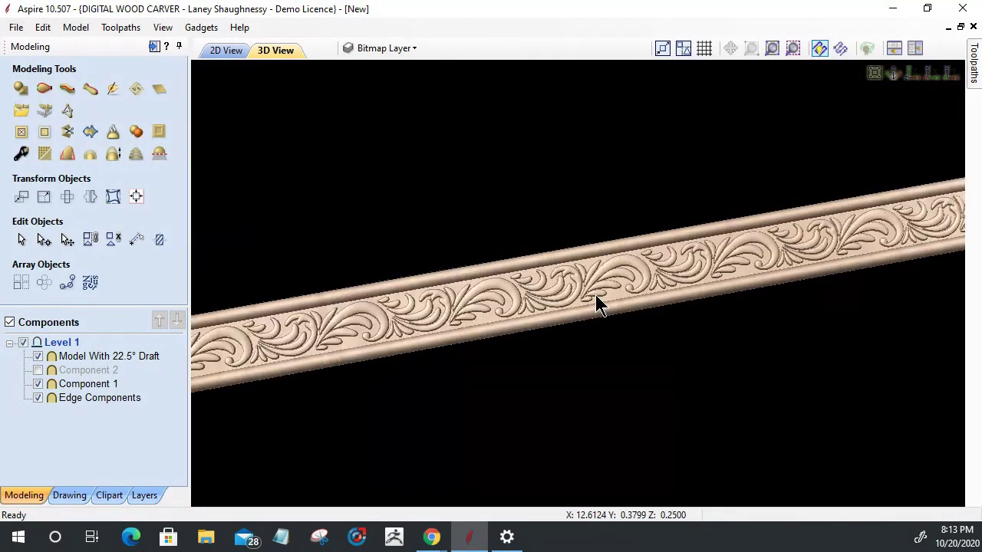
left_click_drag(483, 300, 669, 269)
left_click_drag(773, 280, 721, 299)
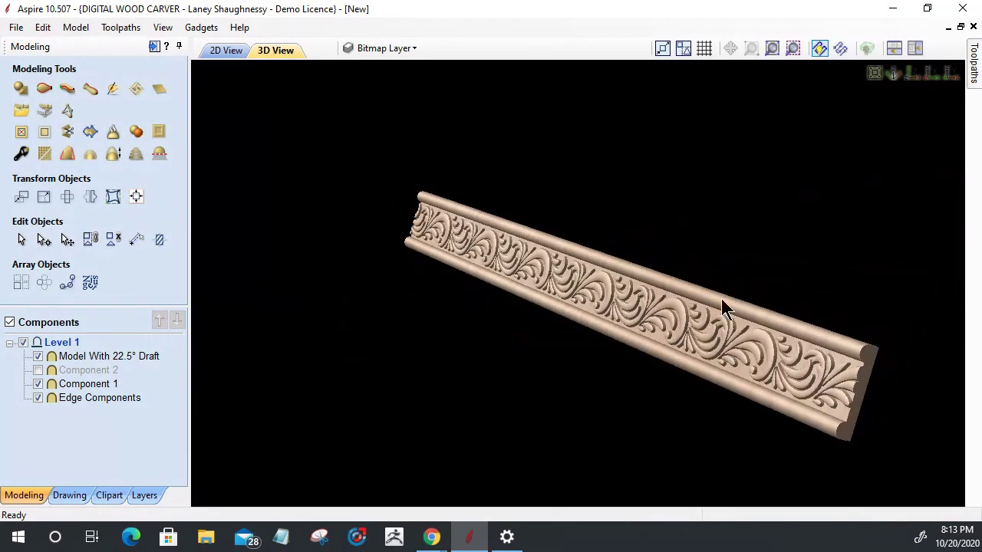
left_click_drag(776, 398, 850, 388)
scroll(851, 388, "up", 3)
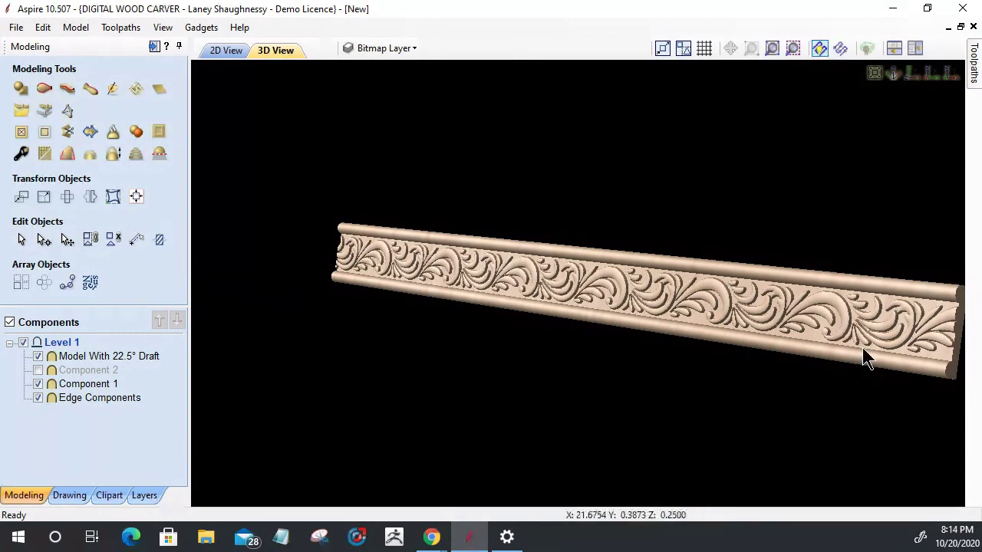
left_click_drag(790, 317, 657, 284)
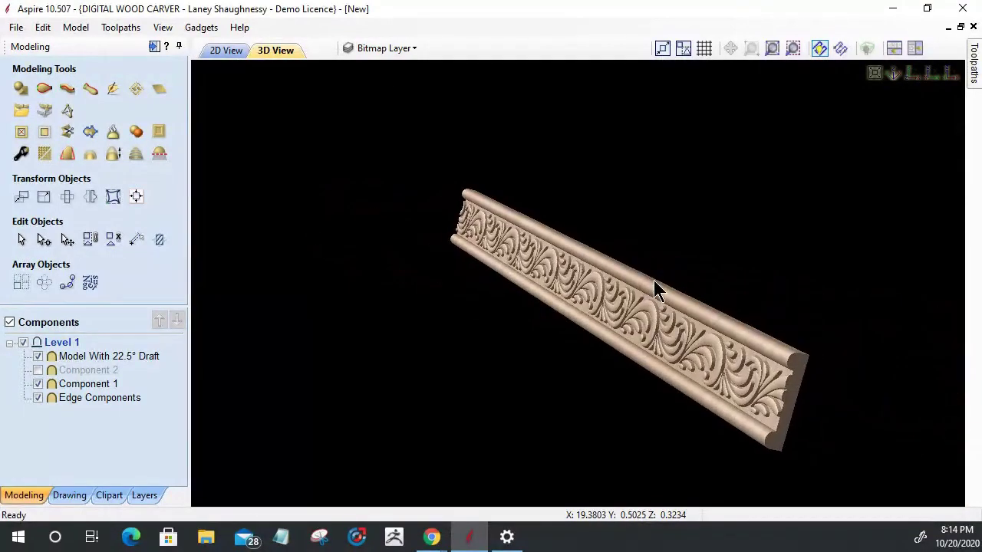
scroll(767, 288, "up", 5)
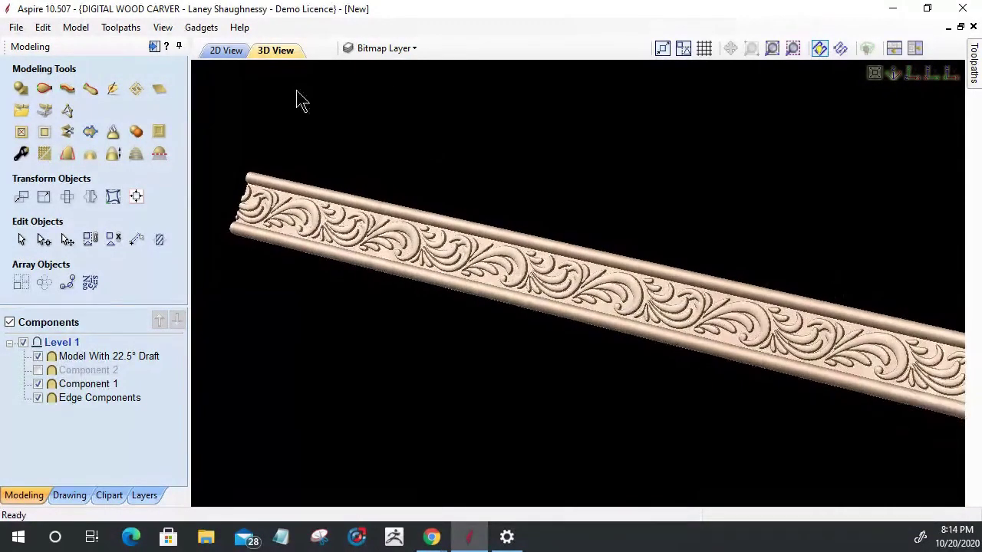
In the 2D view, add a new vector layer named Option1.
left_click(227, 50)
scroll(571, 305, "down", 3)
scroll(572, 305, "down", 4)
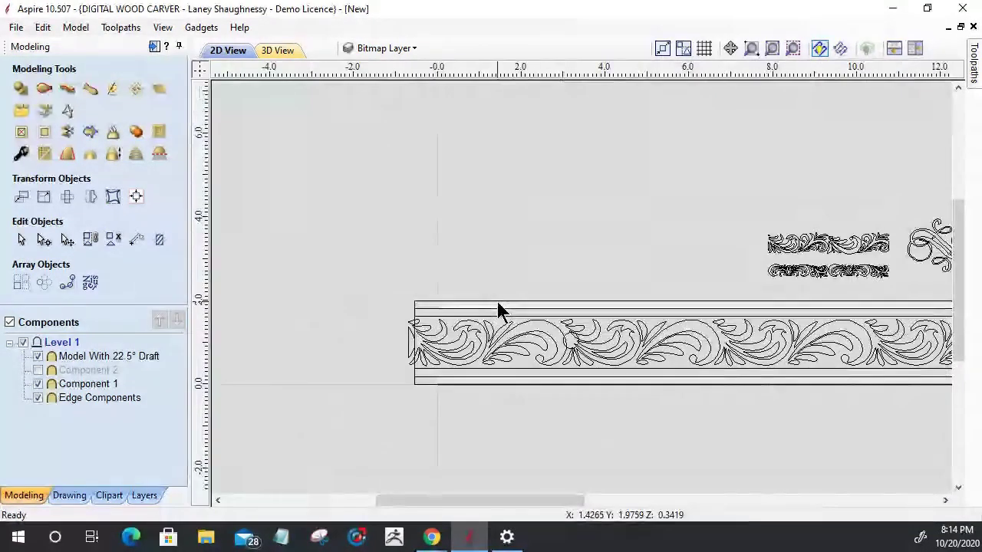
left_click(404, 48)
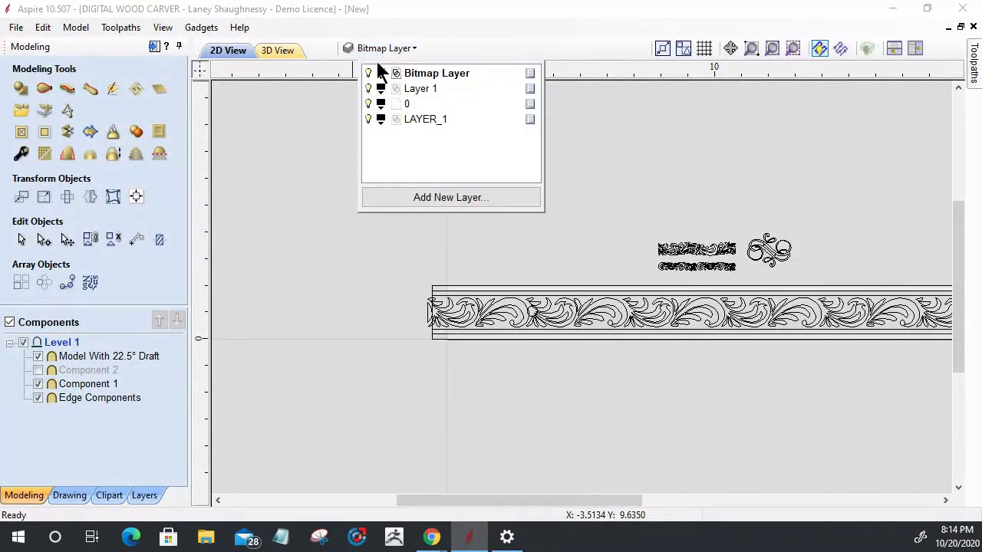
left_click(408, 194)
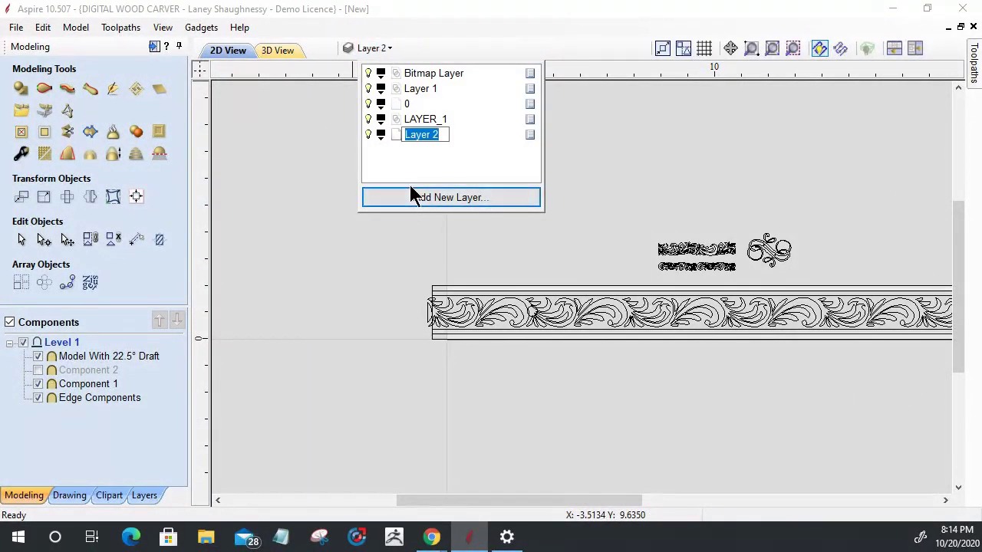
type("Option1")
key("Return")
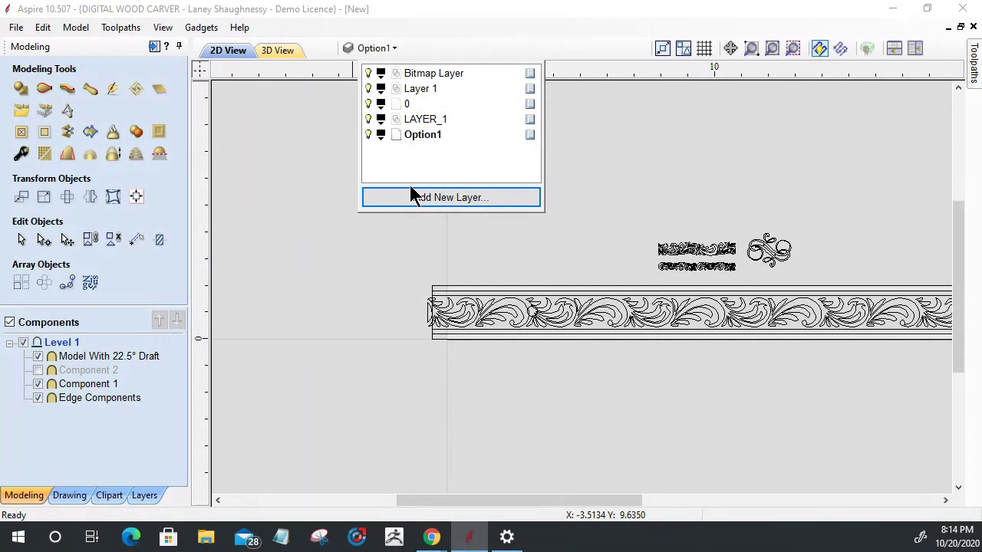
Insert a new component level above Level 1.
left_click(69, 343)
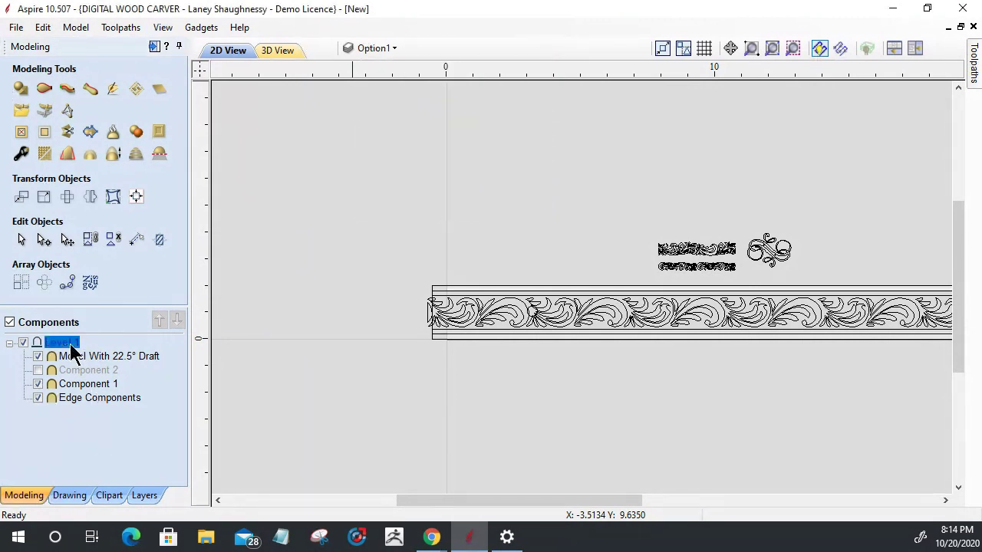
right_click(73, 344)
left_click(92, 278)
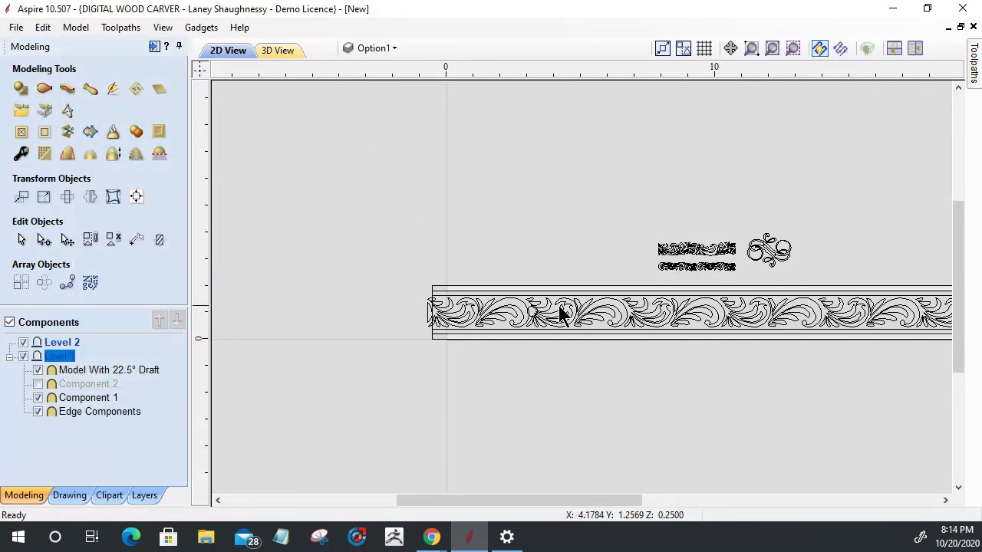
Rename component Level 1, which holds the drafted scrollwork, as Option 1.
right_click(62, 359)
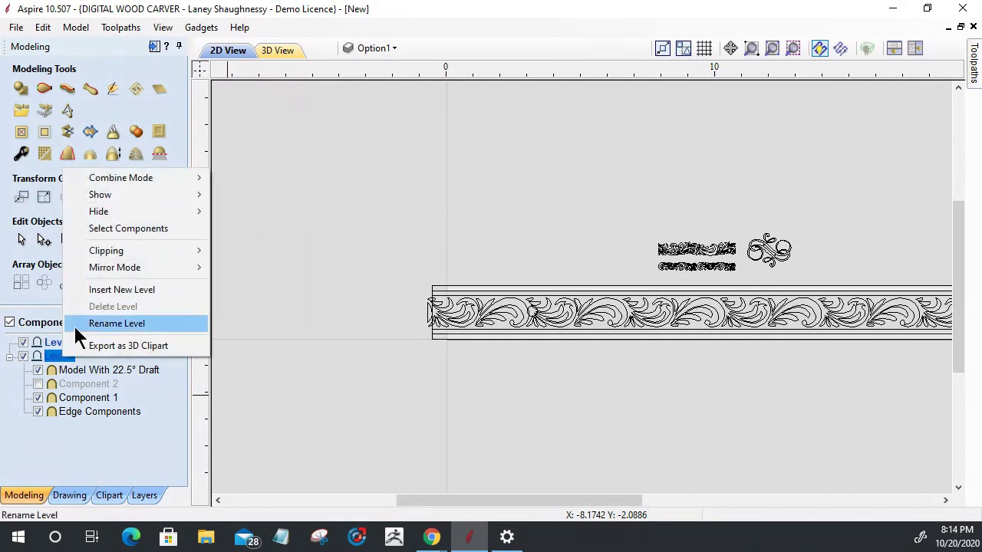
left_click(87, 323)
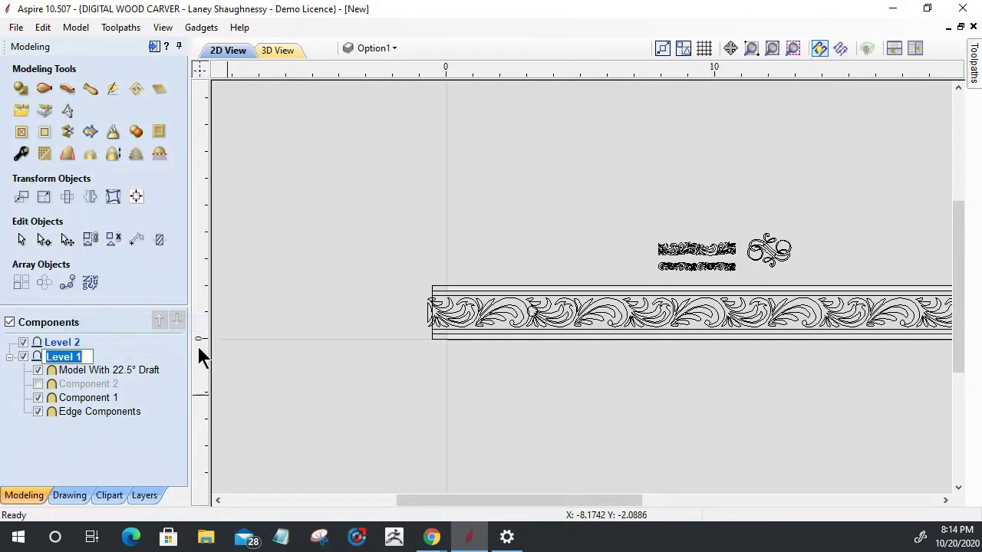
type("Opt")
type("ion")
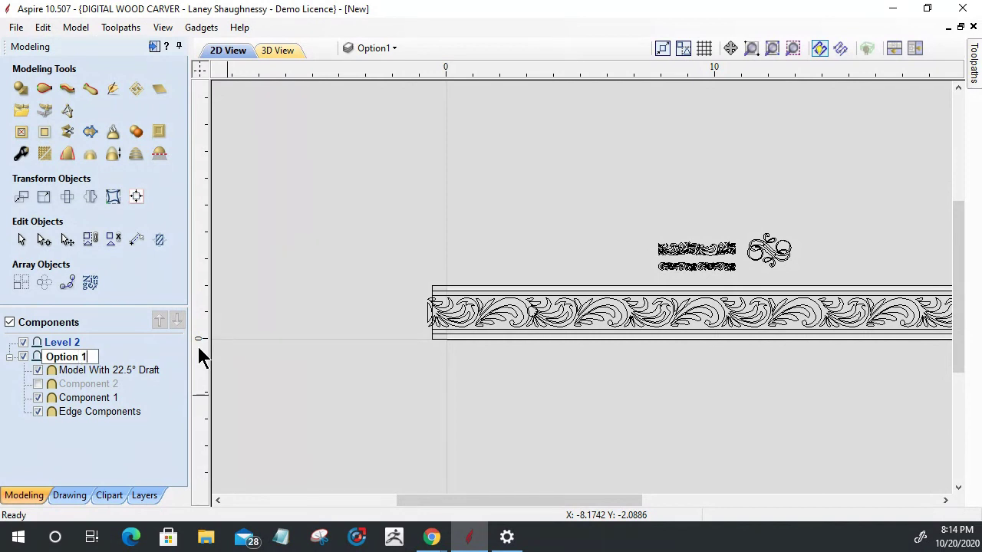
key("Return")
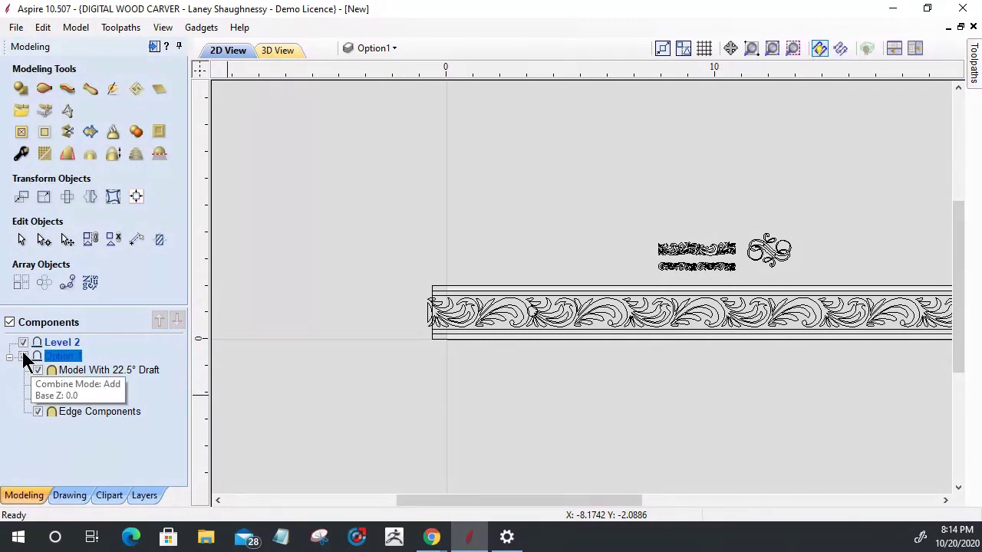
Copy Component 1 and Edge Components from the Option 1 level into Level 2.
left_click(91, 415)
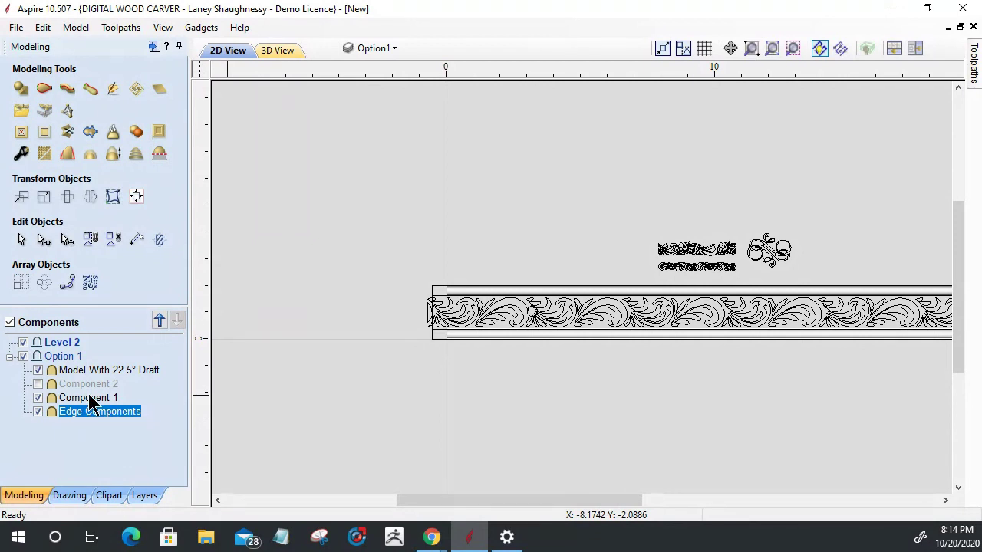
left_click(91, 400, "ctrl")
left_click_drag(90, 405, 67, 346)
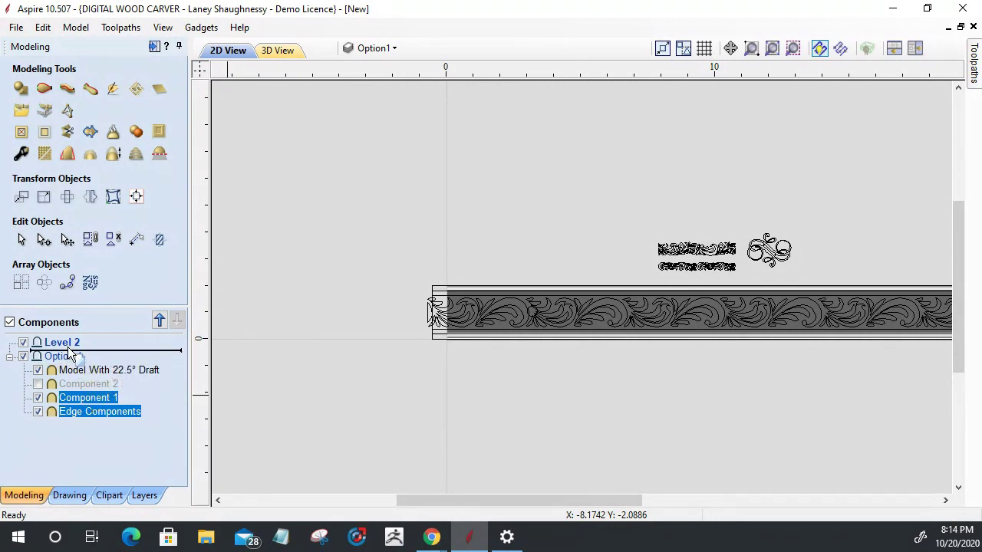
mouse_move(66, 347)
left_mouse_down()
mouse_move(97, 318)
mouse_move(74, 349)
left_mouse_up()
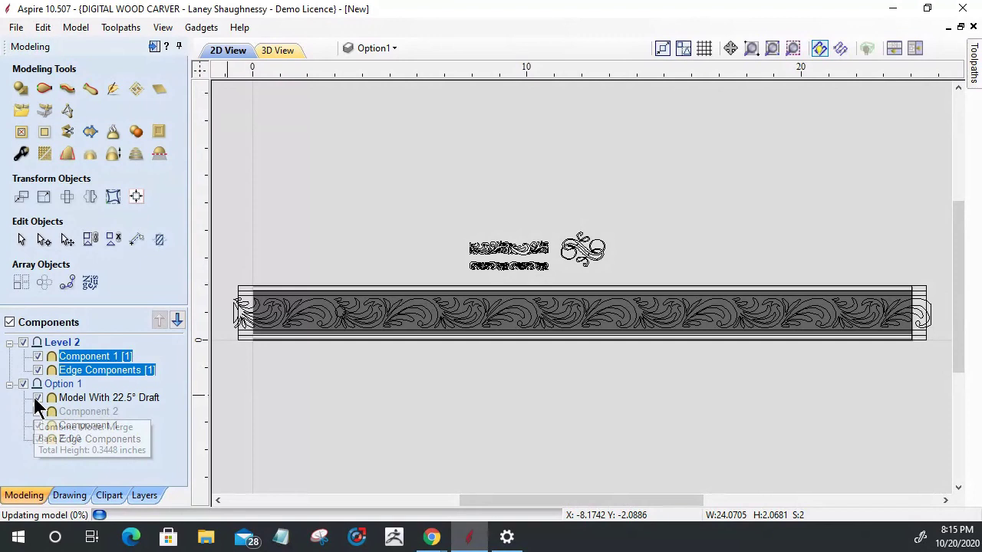
Hide Model With 22.5° Draft, Component 1 and Edge Components in Option 1, along with the level itself.
left_click(37, 399)
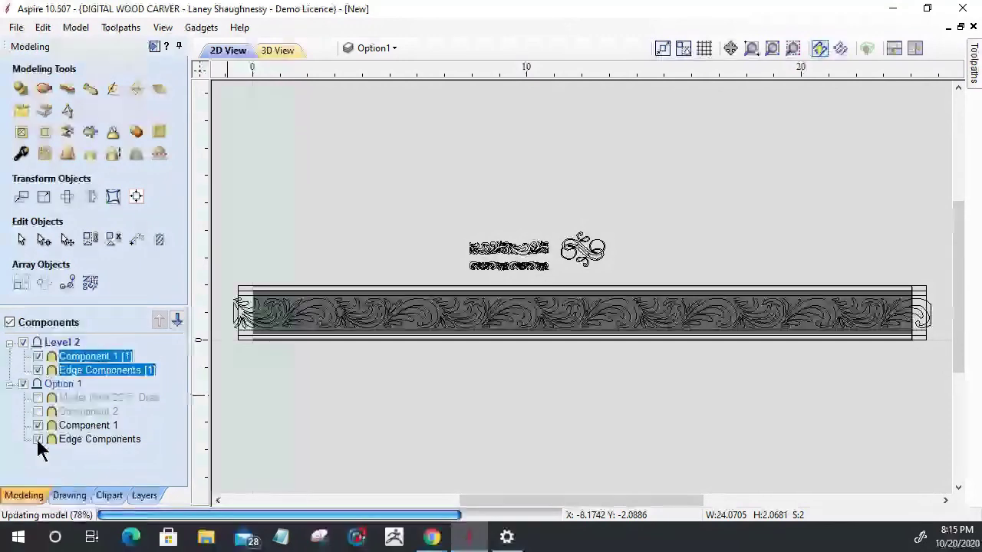
left_click(37, 425)
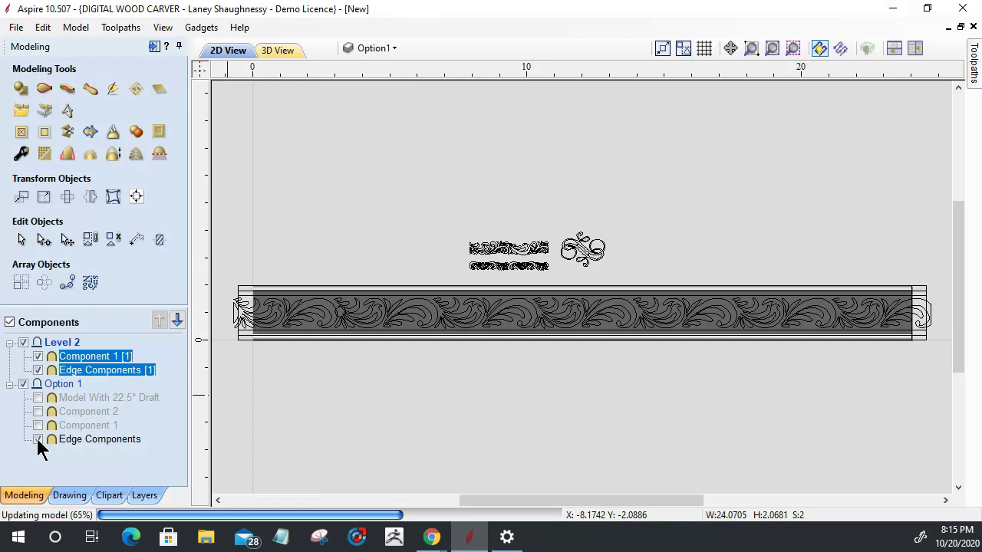
left_click(37, 439)
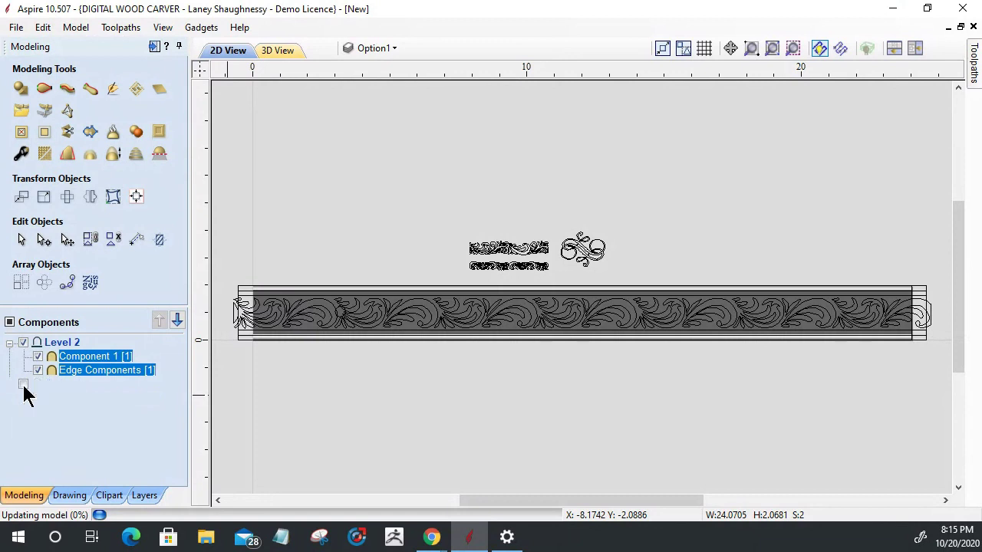
left_click(23, 383)
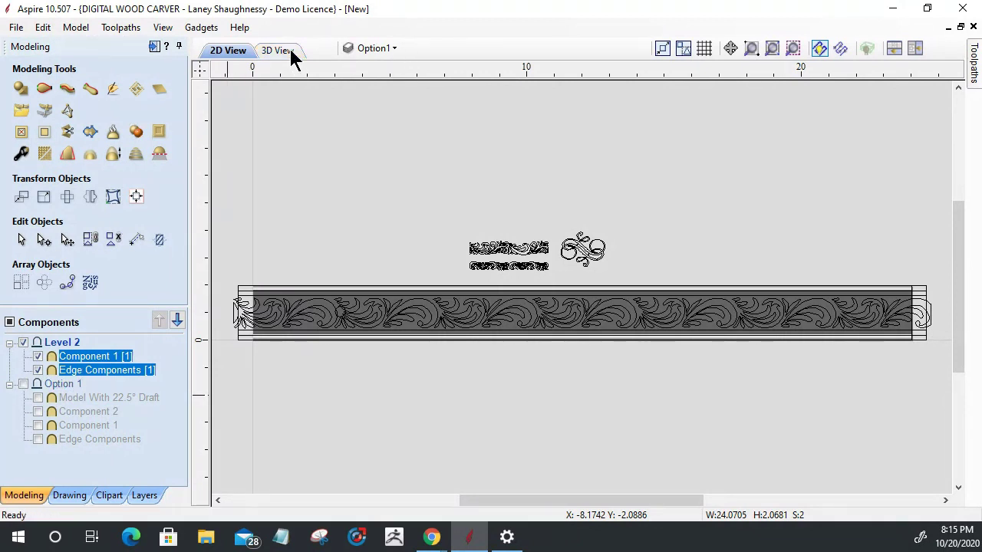
Deselect the copied components and examine the plain moulding base with its rounded borders in 3D.
left_click(276, 50)
scroll(621, 292, "up", 1)
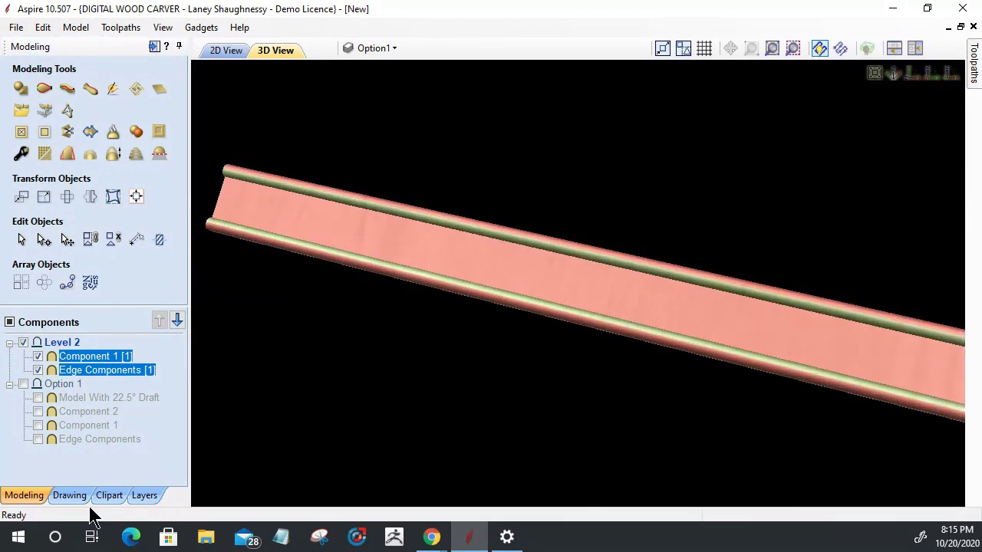
key("Escape")
left_click_drag(426, 257, 491, 265)
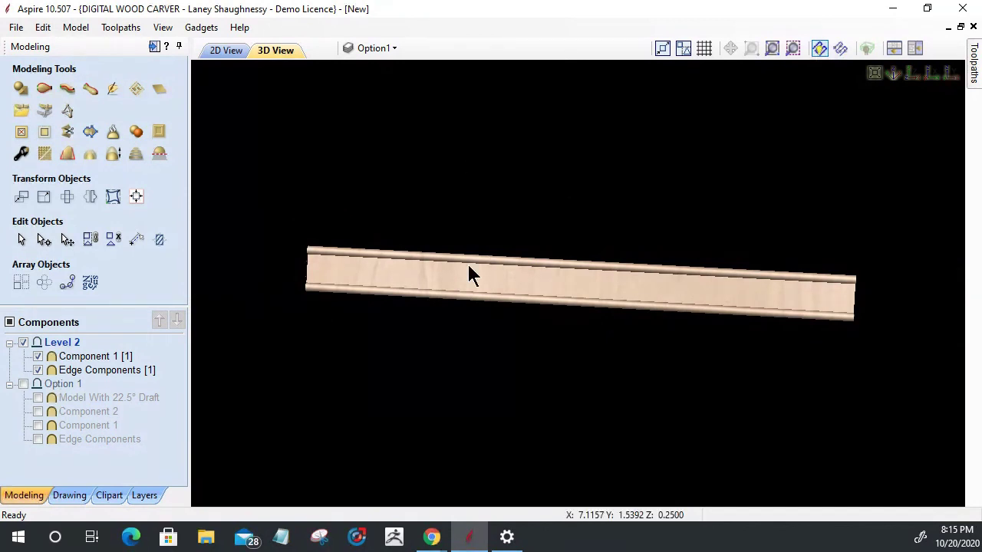
scroll(471, 274, "up", 2)
left_click_drag(668, 296, 204, 66)
Select all moulding border and scrollwork vectors in the 2D view, excluding the Level 2 components, and move them to the Option1 layer.
left_click(224, 51)
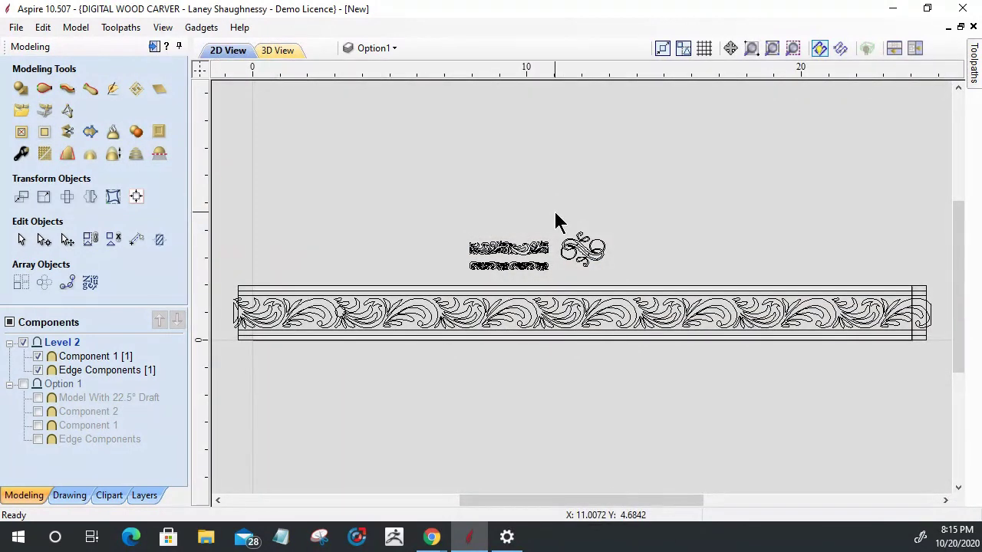
left_click(602, 259)
left_click_drag(229, 274, 937, 368)
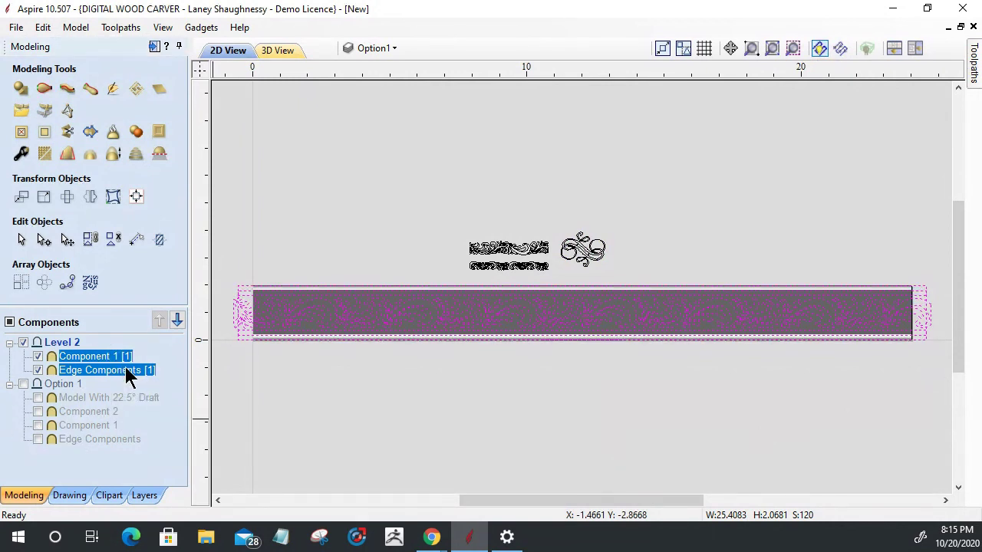
left_click(117, 356, "ctrl")
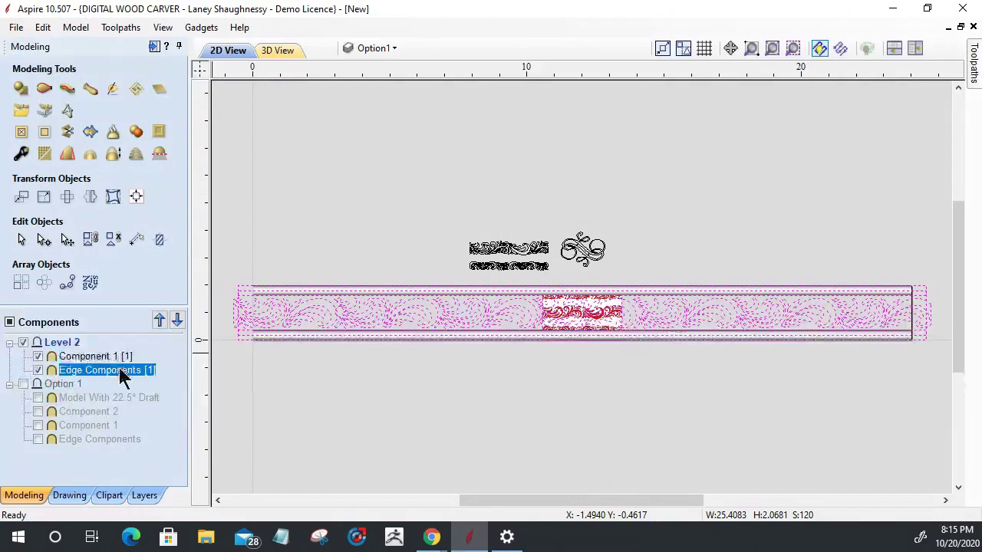
left_click(123, 371, "ctrl")
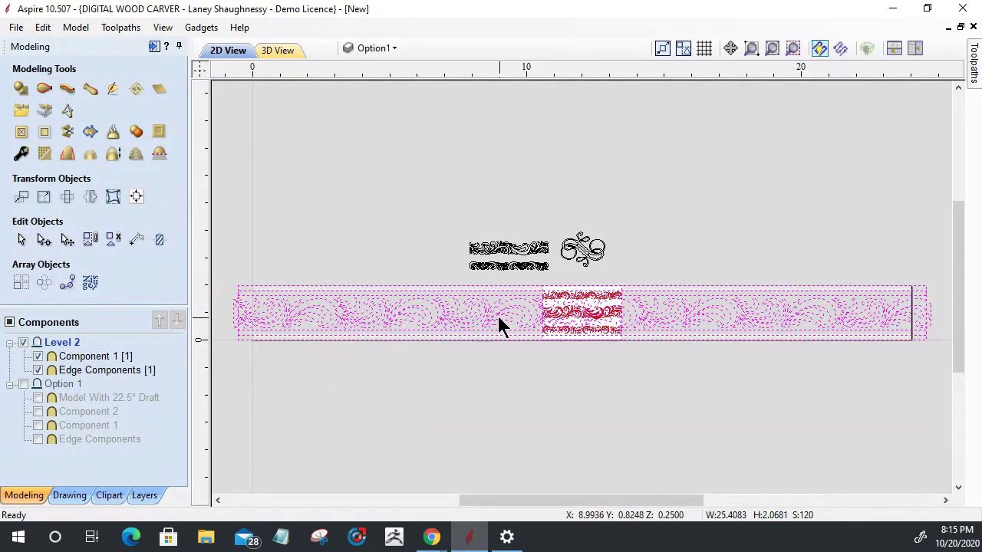
right_click(377, 324)
mouse_move(422, 491)
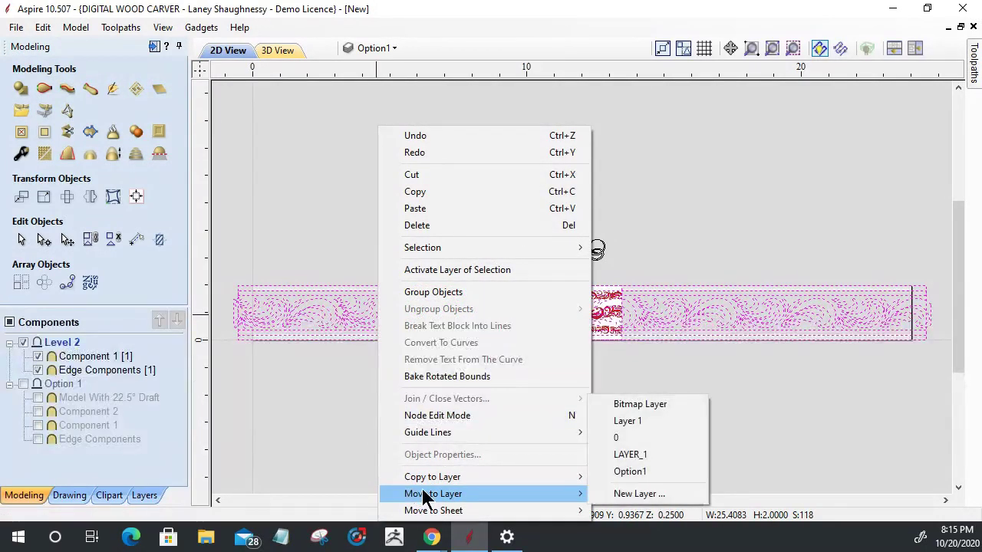
left_click(623, 471)
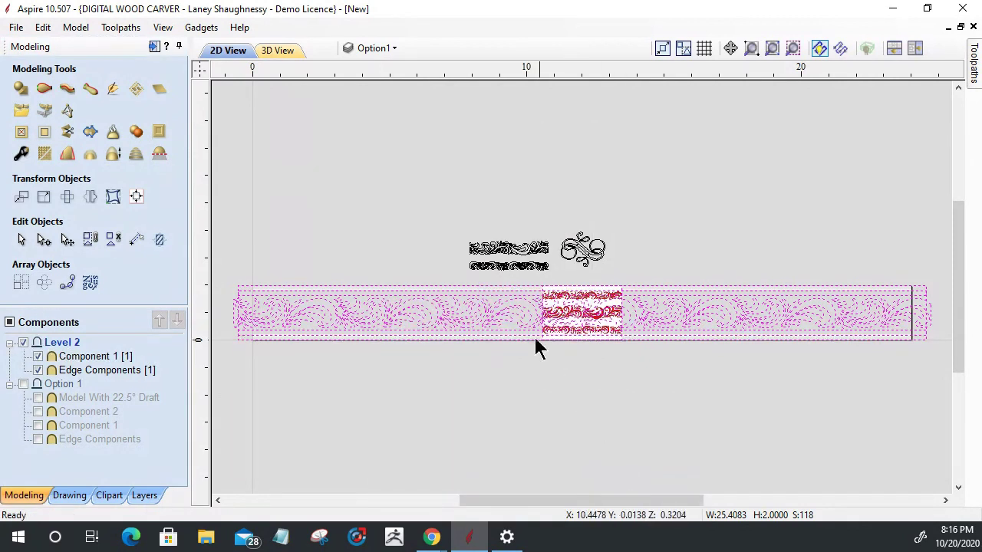
Hide the Option1 and Bitmap layers, and move the loose swirl ornament onto the blank strip near its left end.
left_click(370, 47)
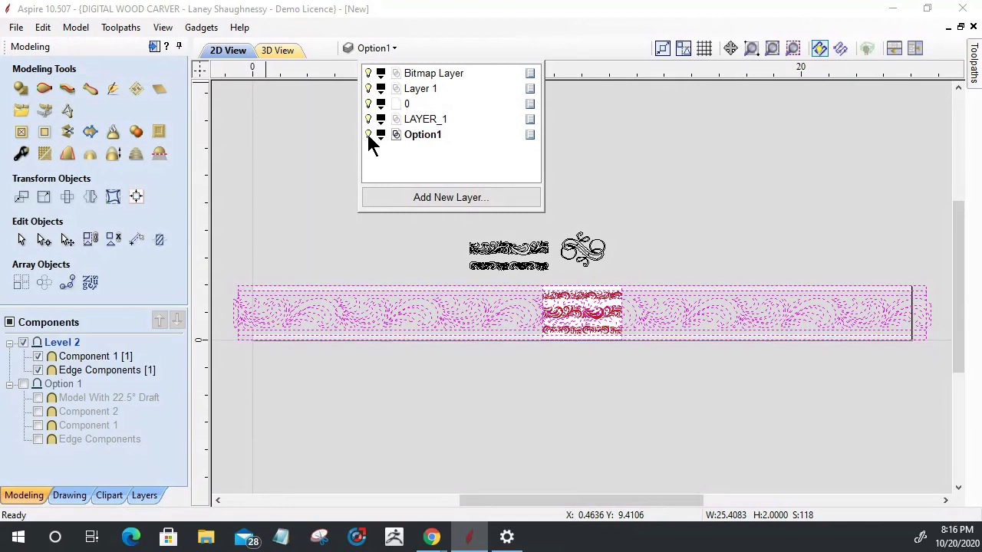
left_click(368, 134)
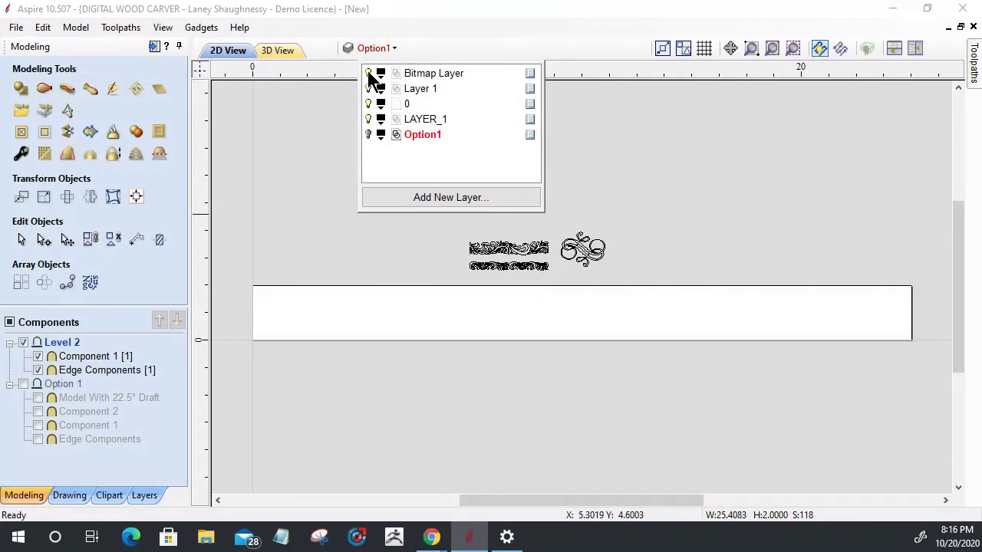
left_click_drag(556, 217, 620, 283)
left_click_drag(588, 247, 315, 315)
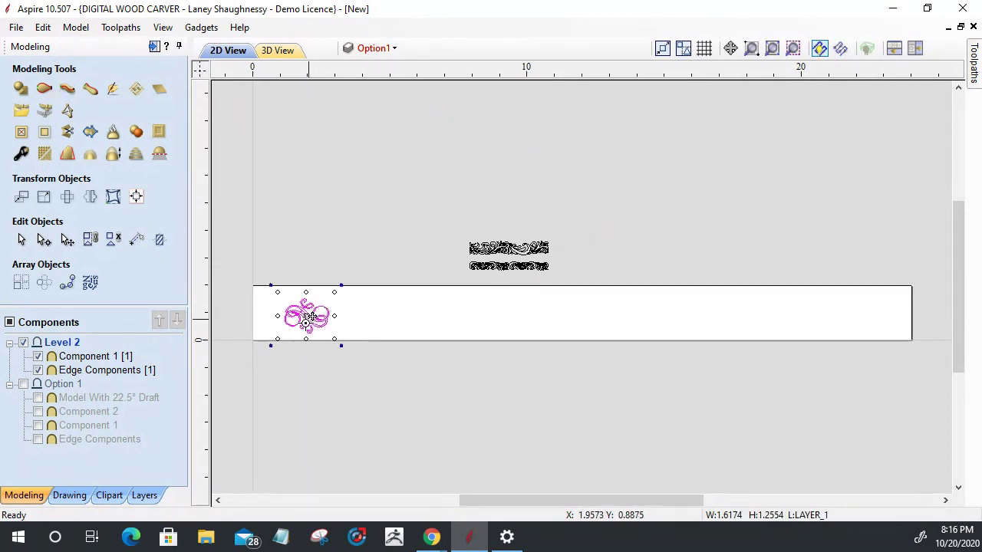
Show the Option1 layer again and copy the inner border rectangle from it to LAYER_1.
left_click(374, 48)
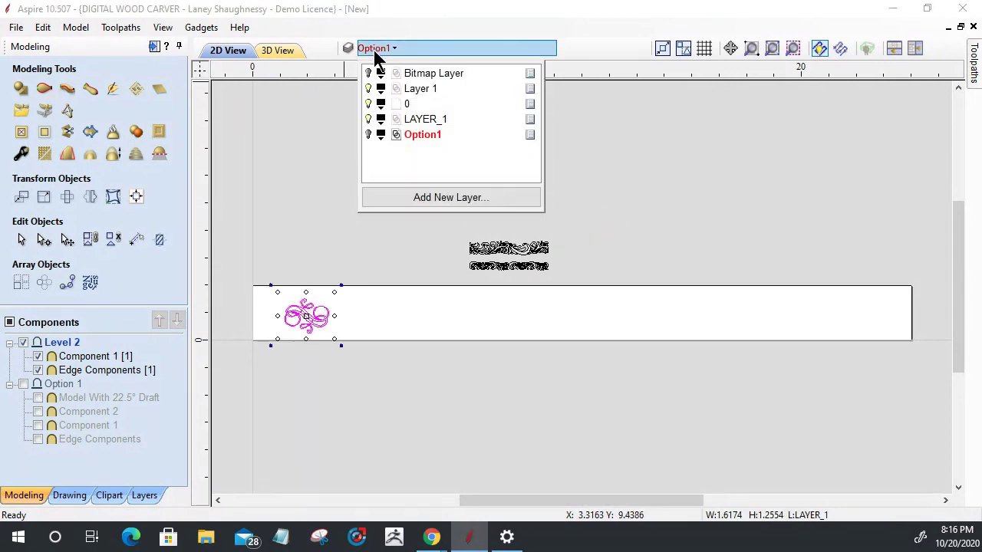
left_click(367, 136)
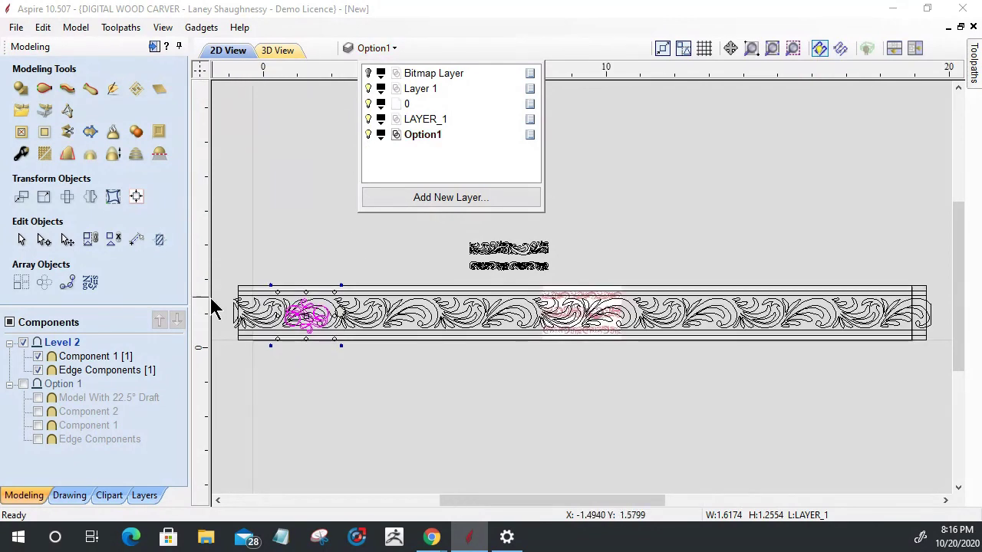
scroll(222, 307, "up", 5)
left_click(334, 270)
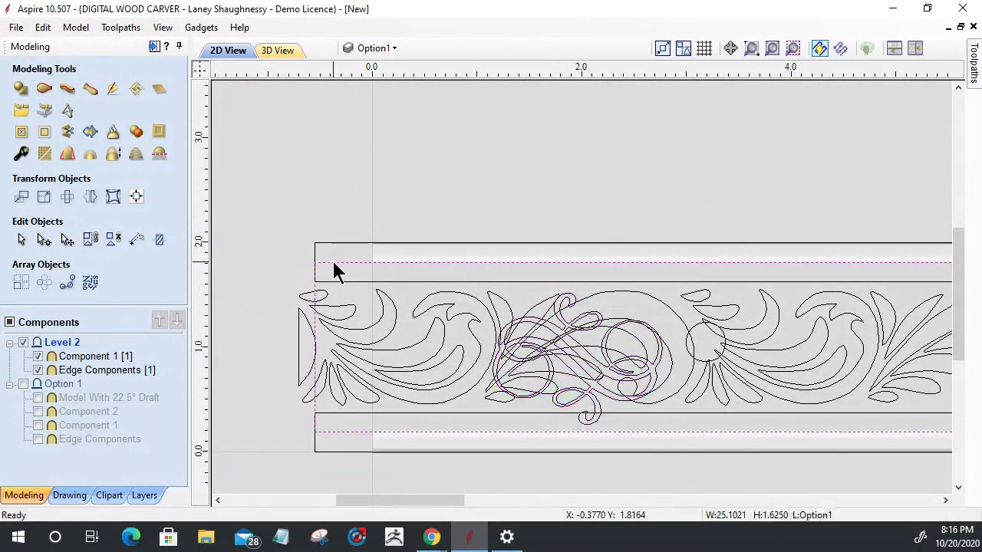
right_click(333, 264)
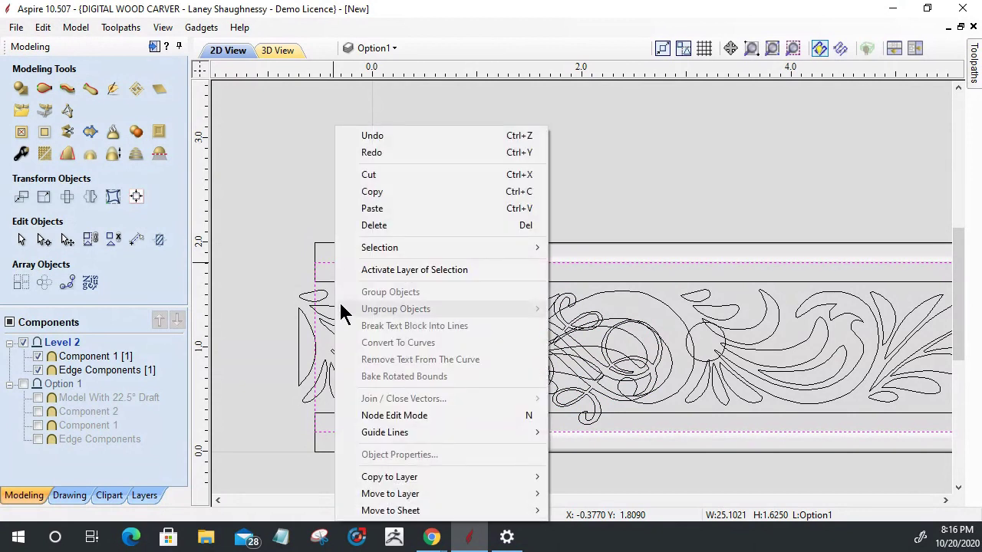
mouse_move(379, 477)
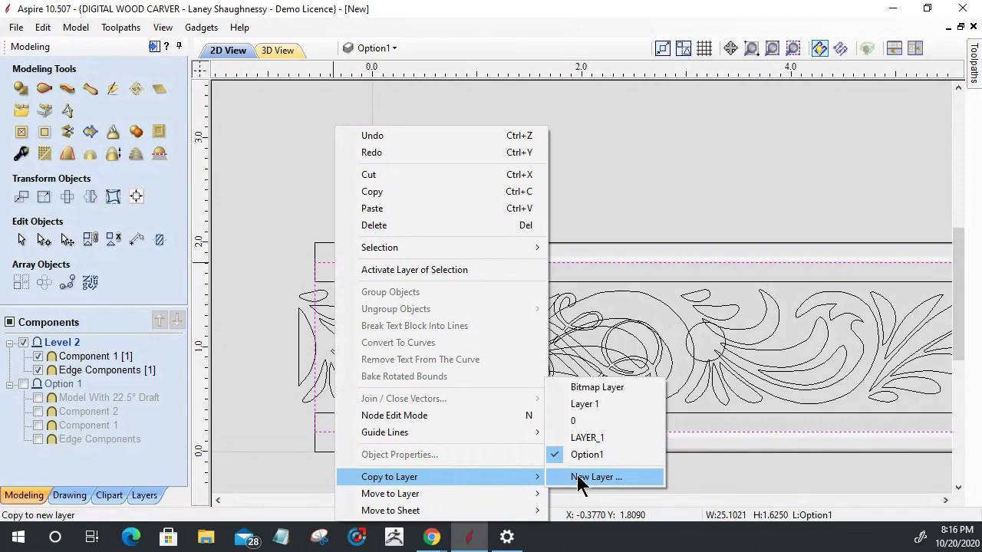
left_click(584, 438)
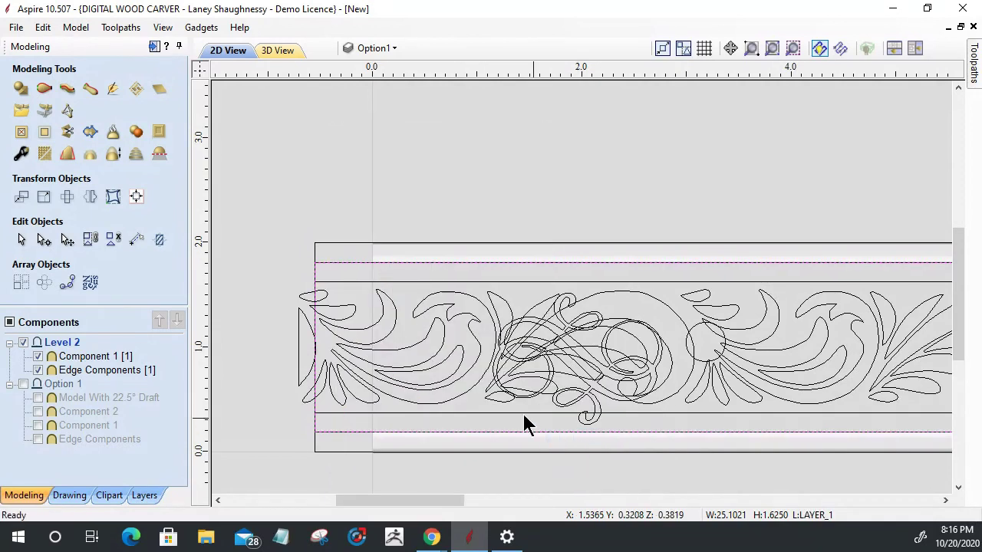
Hide the Option1 layer and rename LAYER_1, which holds the swirl ornament, as OPtion 2.
left_click(373, 51)
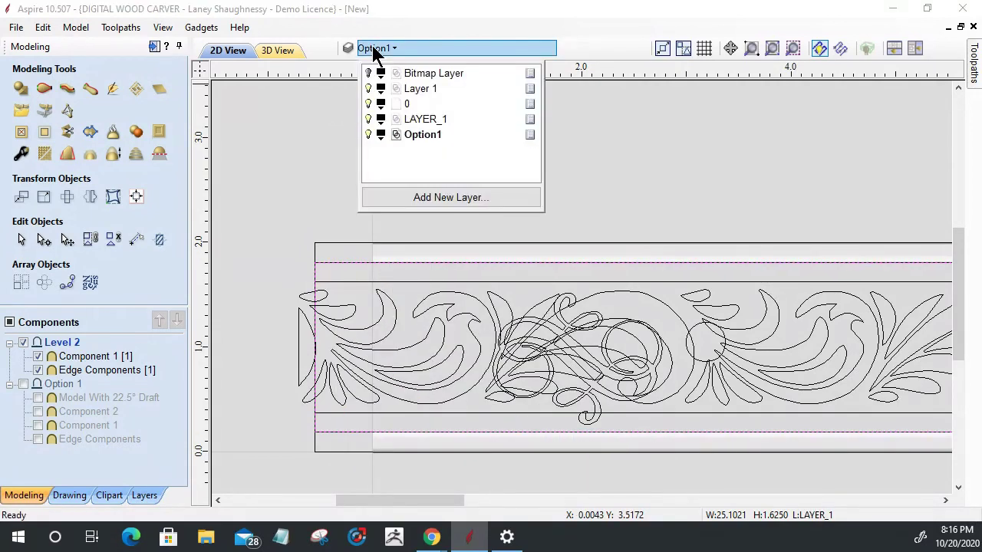
left_click(368, 135)
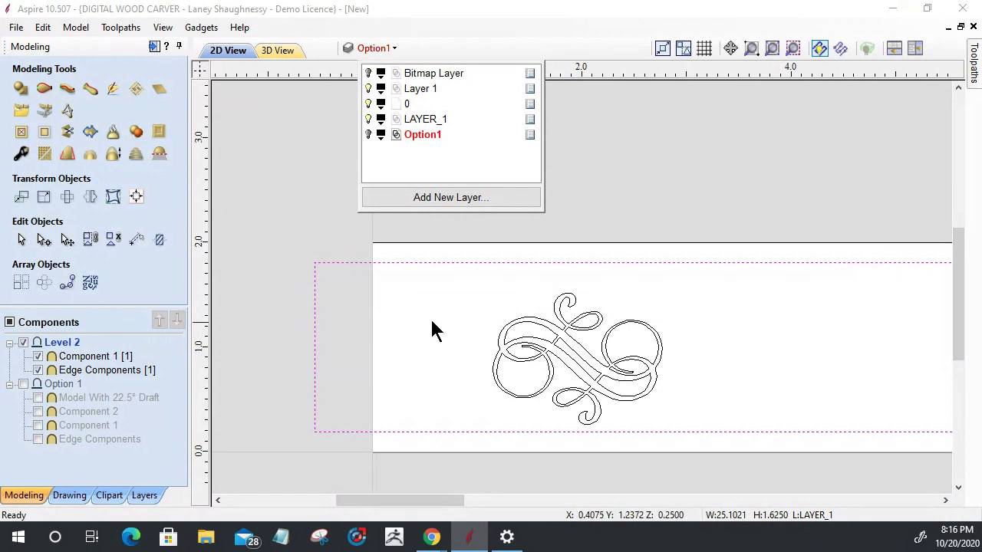
right_click(421, 120)
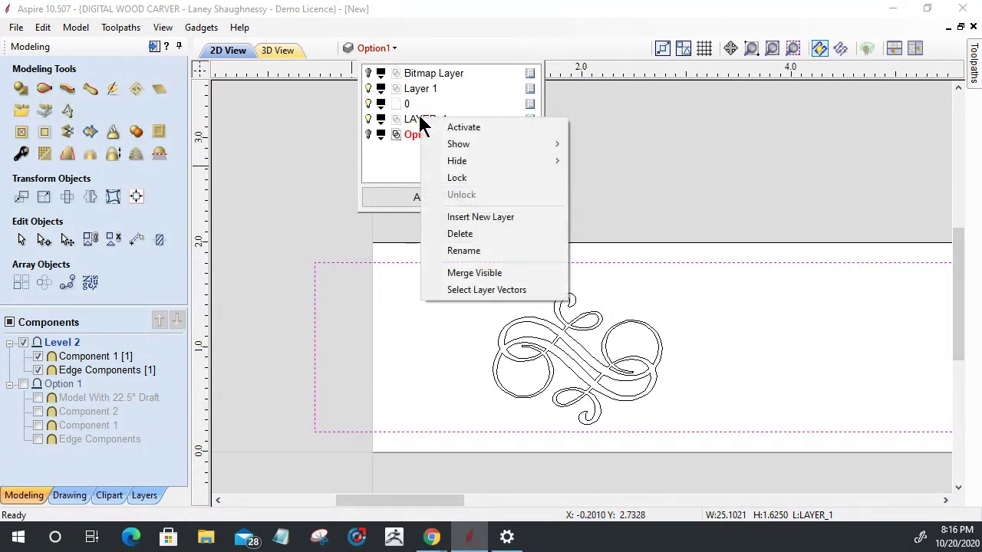
left_click(464, 251)
type("OPtion 2")
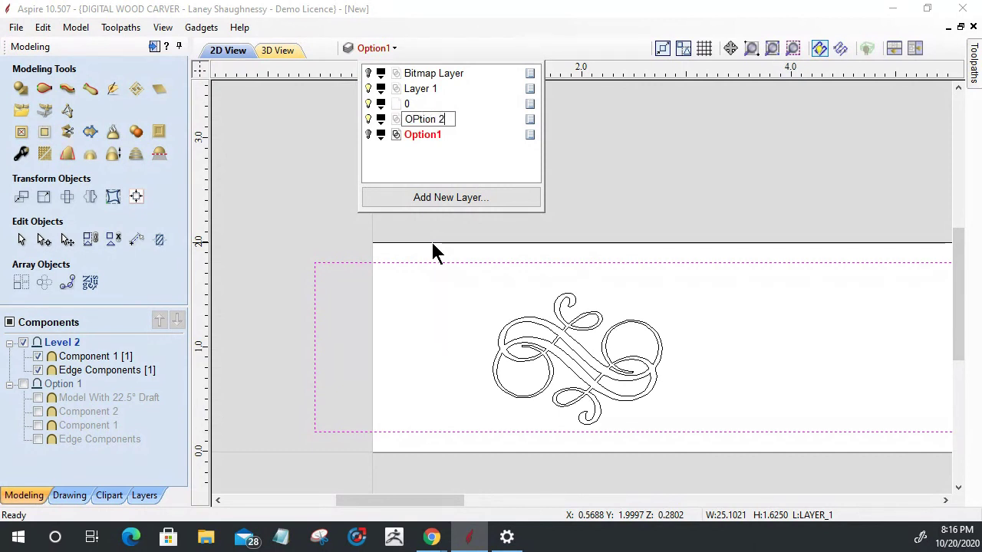
key("Return")
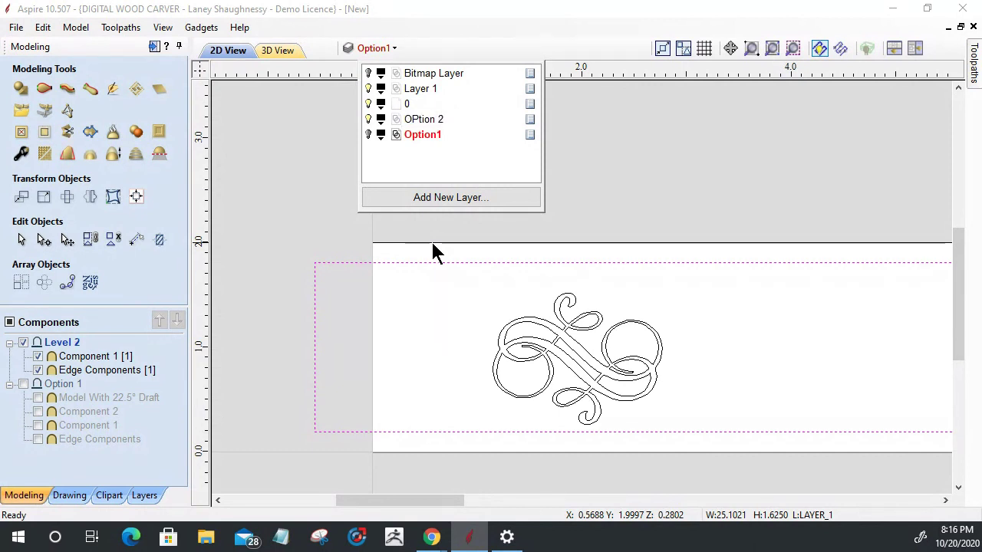
Make OPtion 2 the active layer and try to correct its name to Option 2.
double_click(419, 122)
right_click(418, 120)
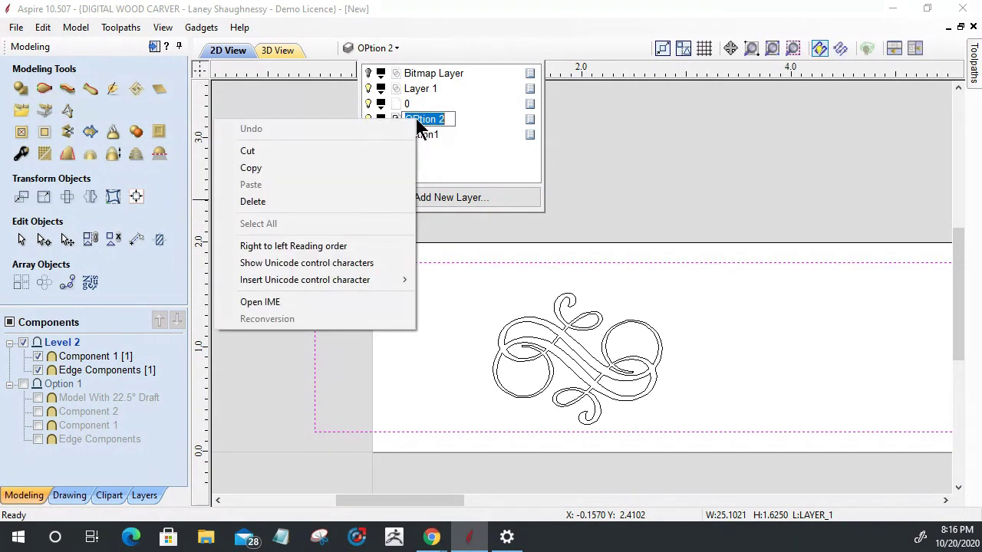
left_click(413, 120)
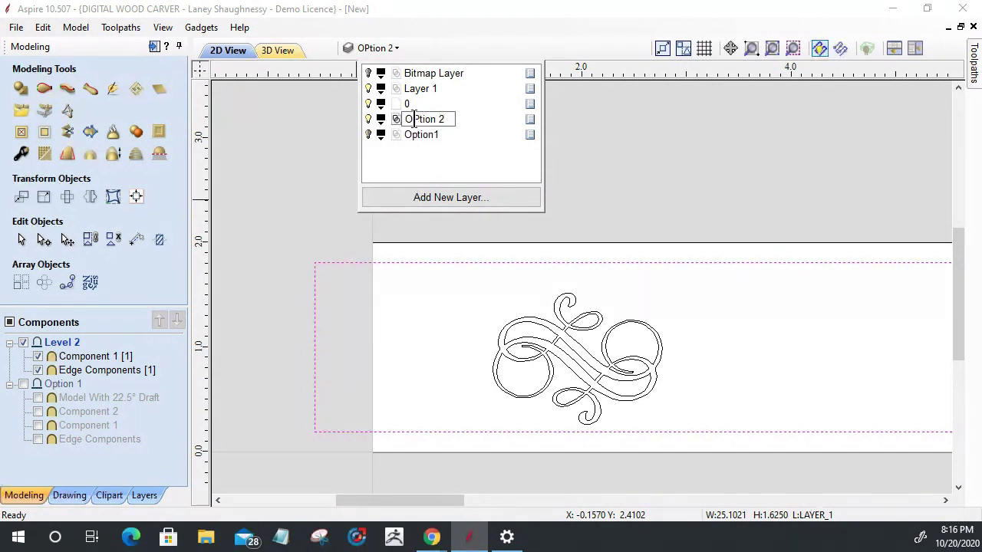
key("Delete")
type("p")
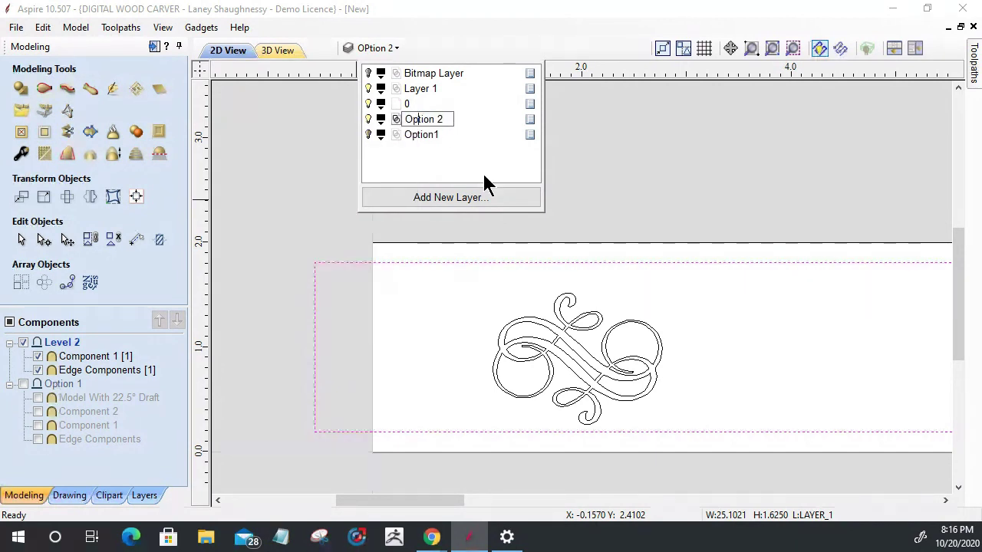
left_click(455, 311)
Select the copied border rectangle together with the swirl ornament vectors to check the contents of the second design's layer.
scroll(462, 313, "down", 5)
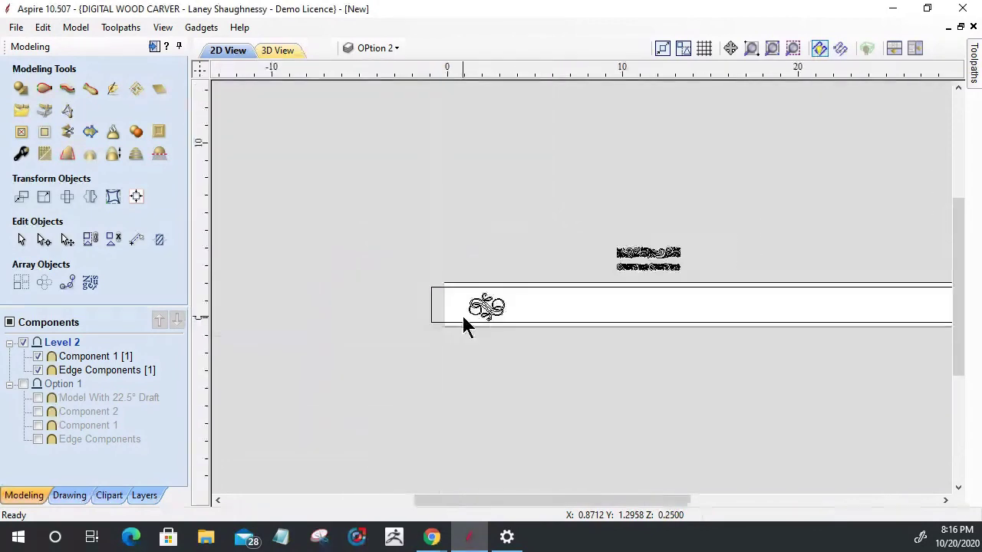
scroll(468, 301, "up", 5)
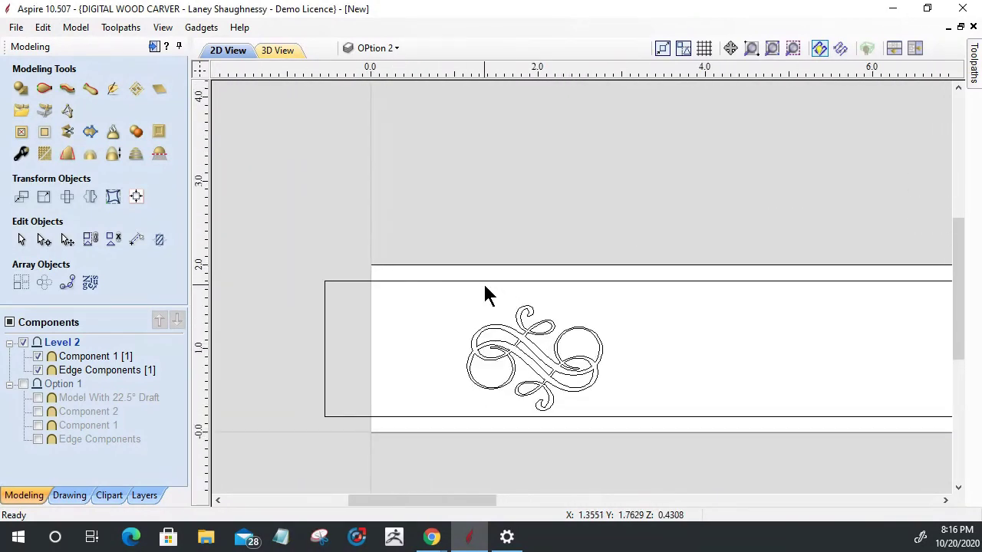
left_click(485, 281)
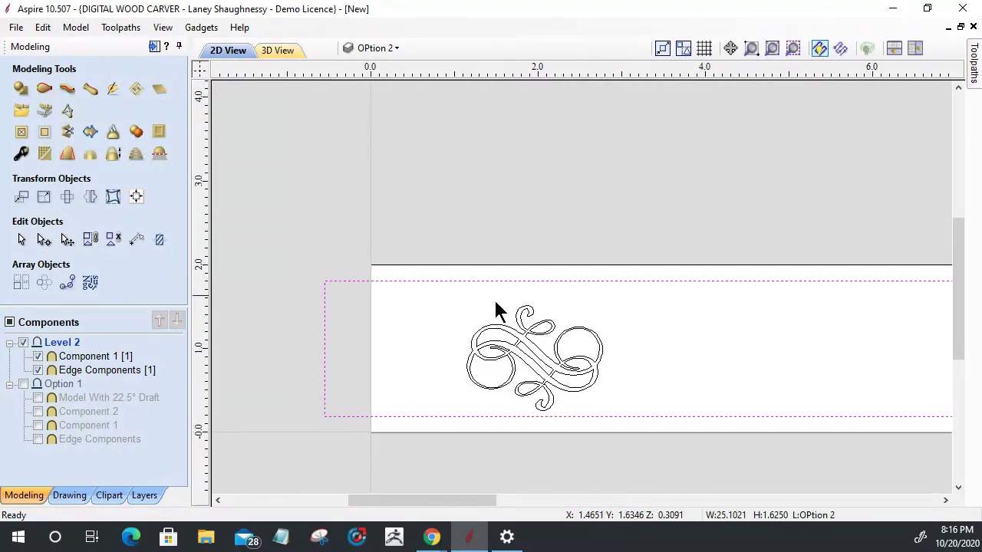
left_click(530, 332, "shift")
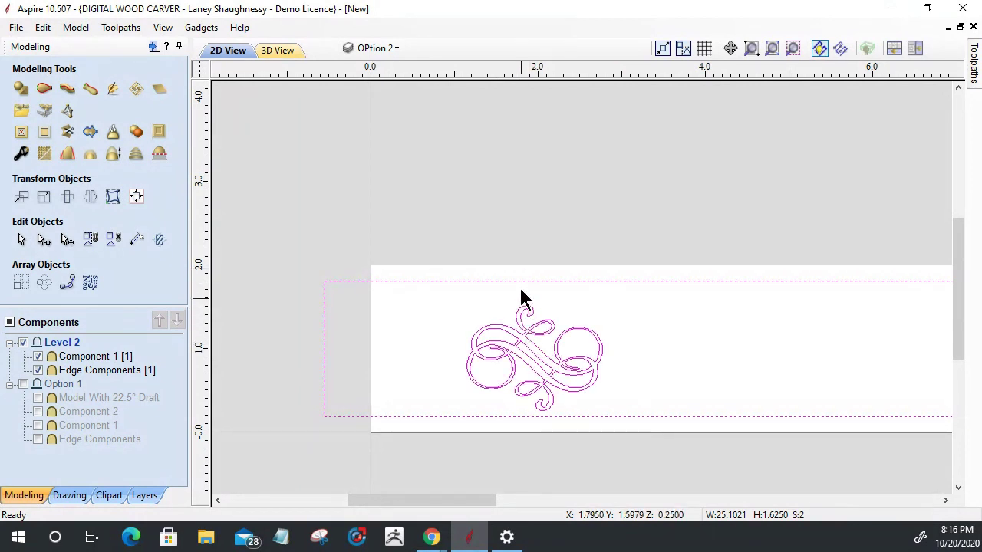
left_click(520, 335, "shift")
left_click(520, 338, "shift")
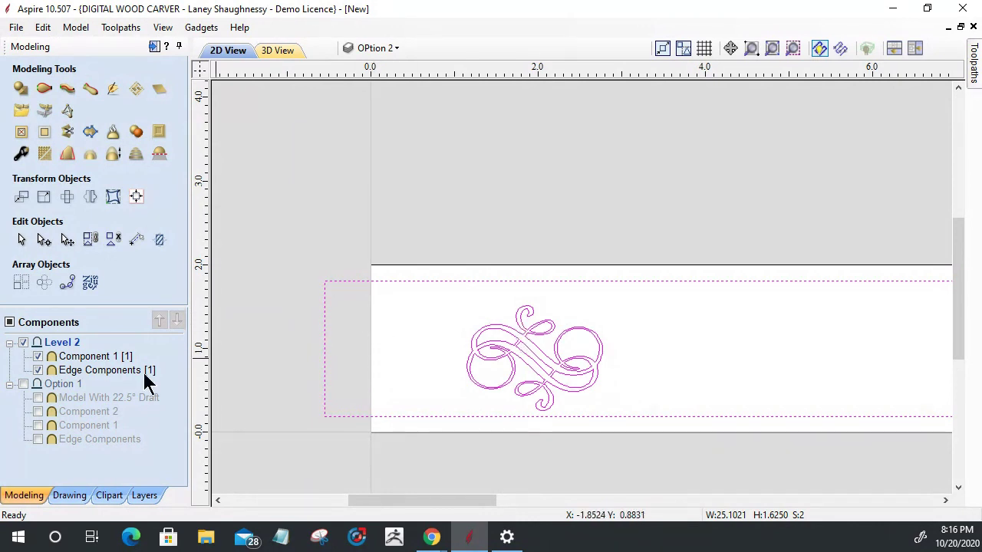
Select Component 1 and Edge Components in Level 2 in turn and examine the rounded edges in 3D.
left_click(101, 356)
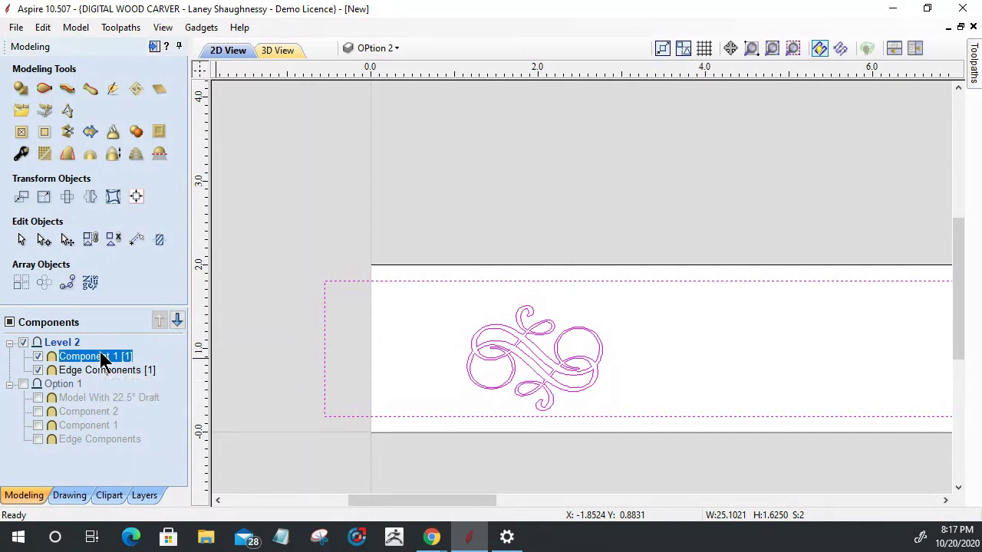
left_click(105, 372)
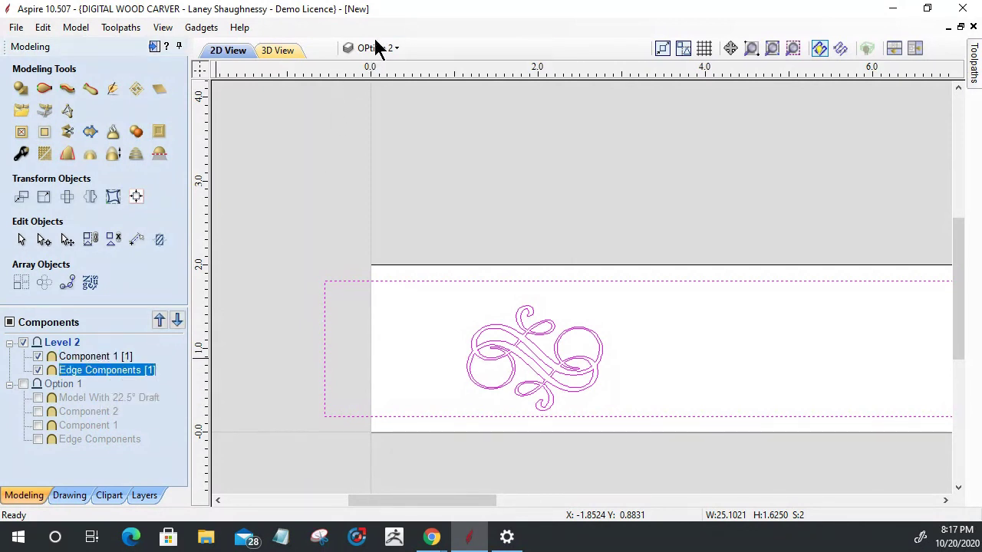
left_click(376, 47)
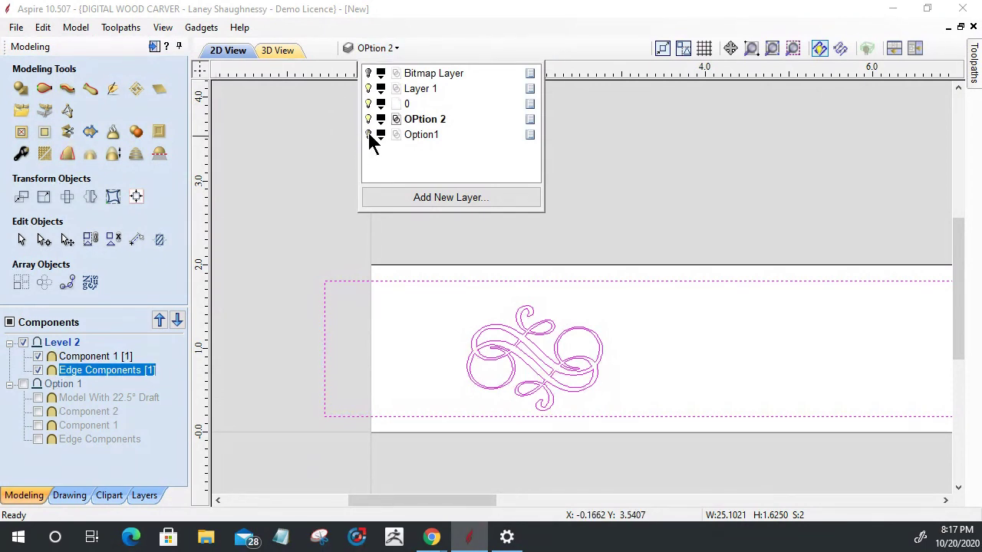
left_click(278, 51)
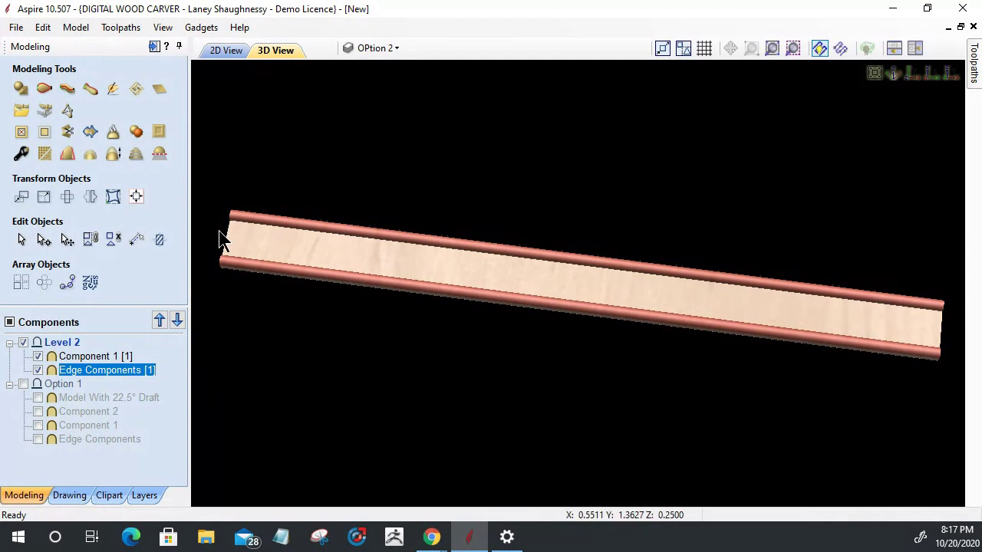
Show the Option1 layer, return to the 2D view and deselect everything.
left_click(369, 48)
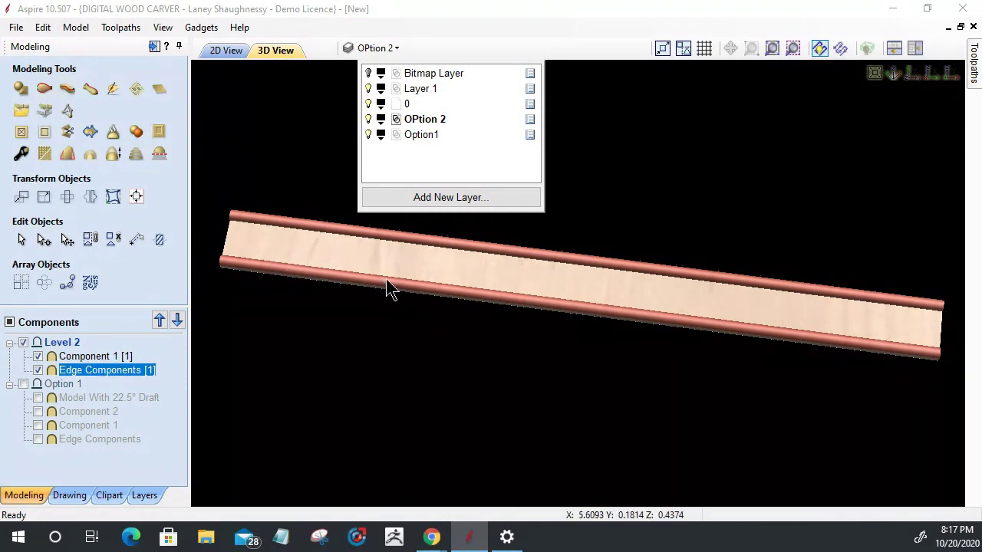
left_click(226, 51)
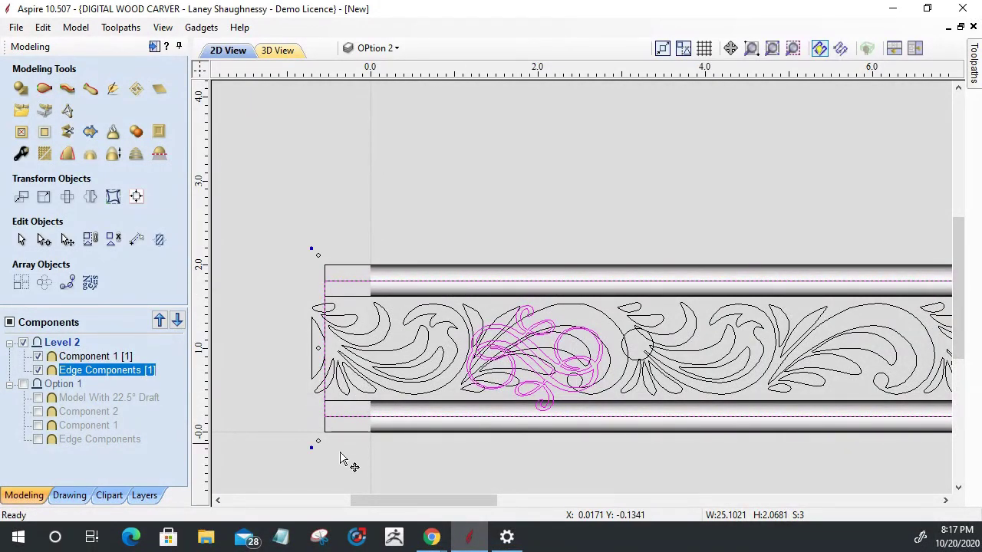
left_click(412, 438)
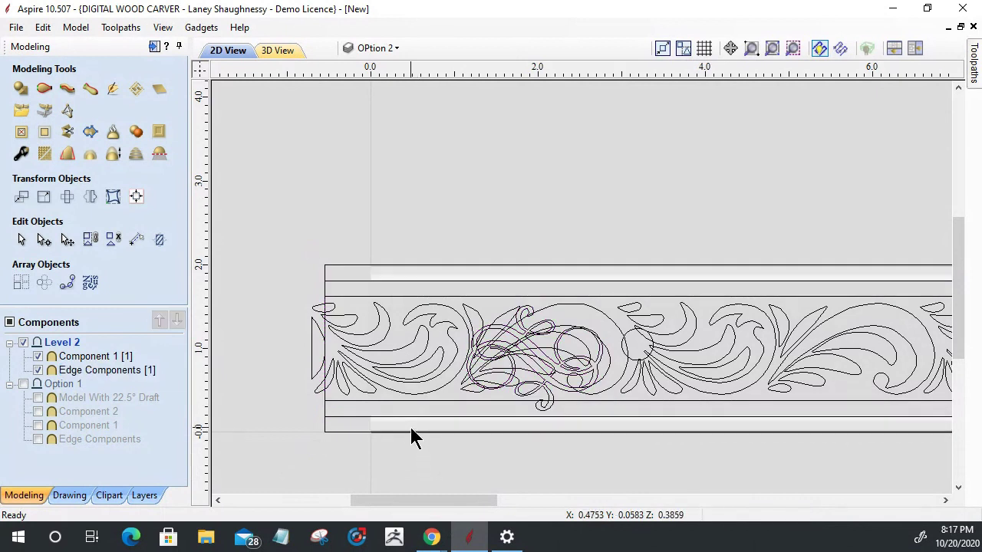
Move Edge Components and Component 1 of Level 2 together to the OPtion 2 layer.
left_click(411, 429)
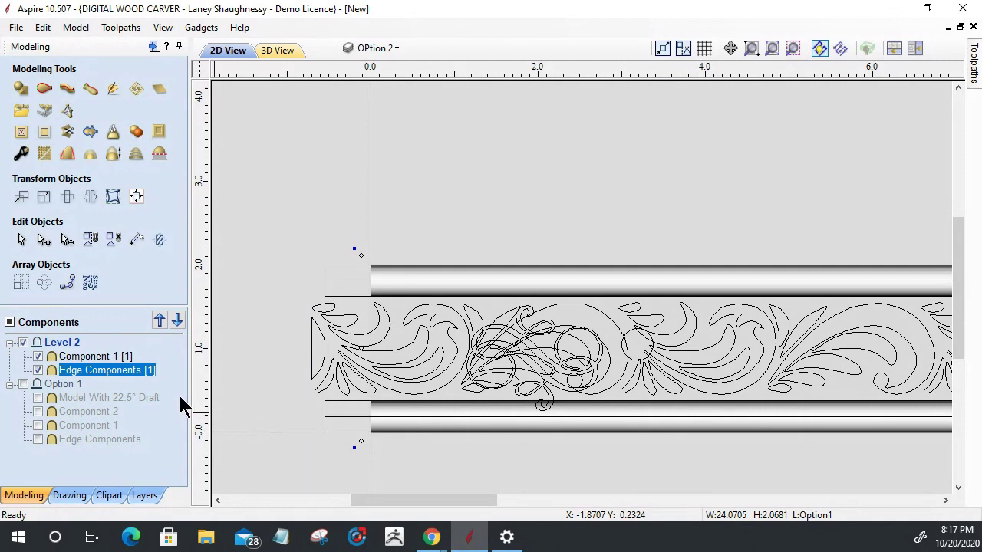
left_click(92, 358, "ctrl")
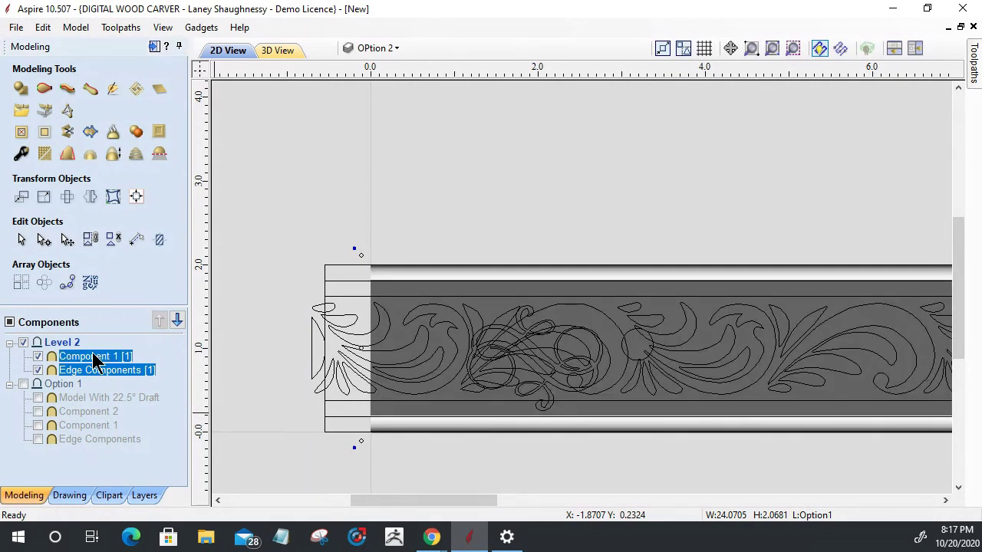
right_click(94, 361)
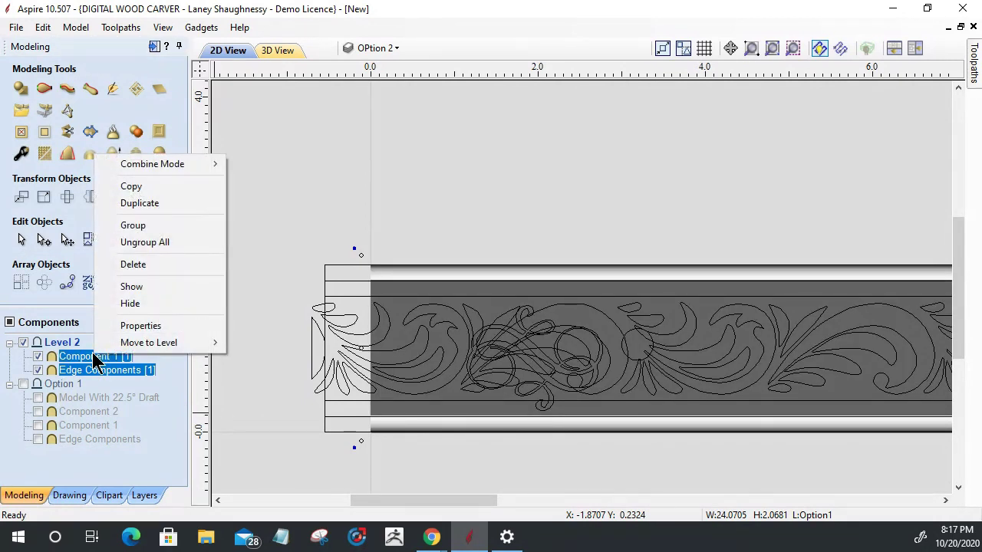
right_click(412, 285)
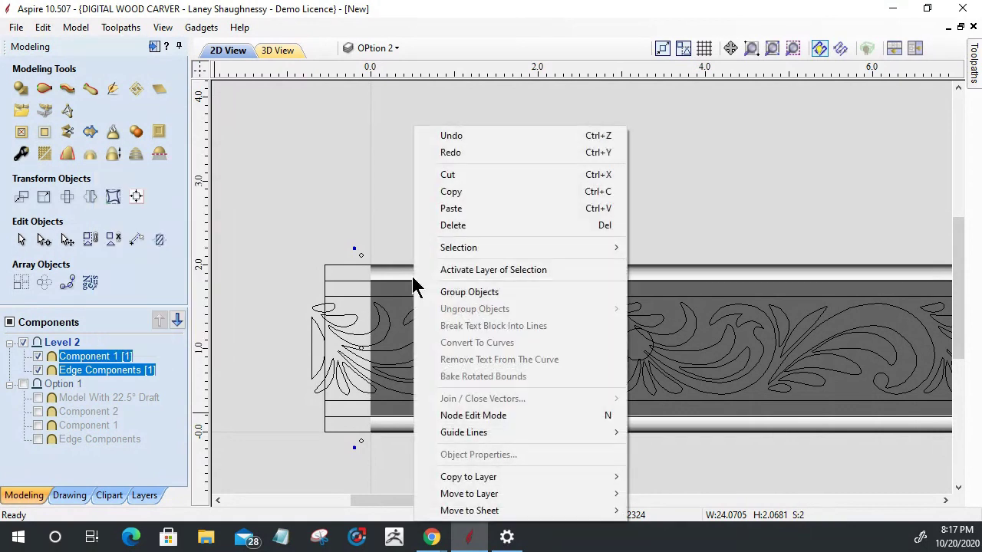
mouse_move(488, 496)
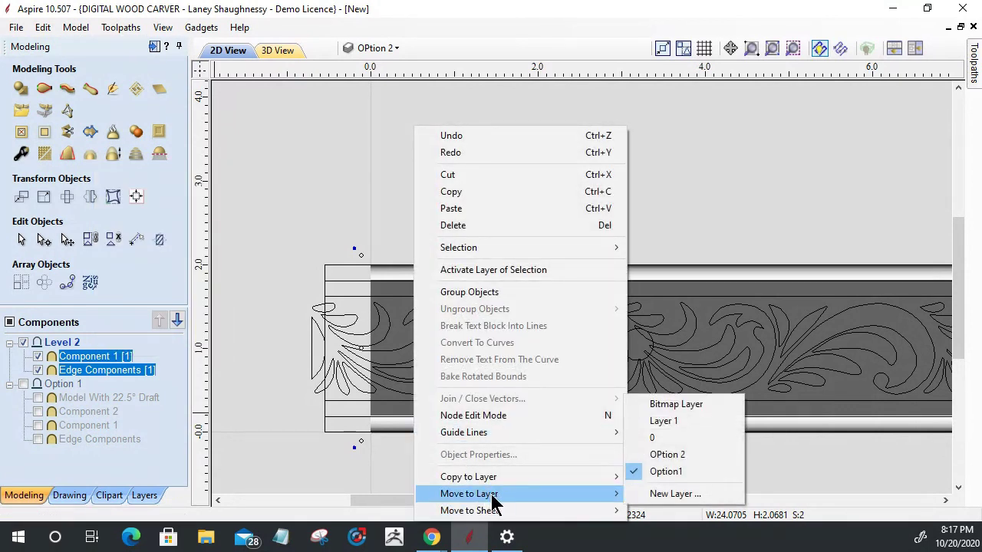
left_click(667, 460)
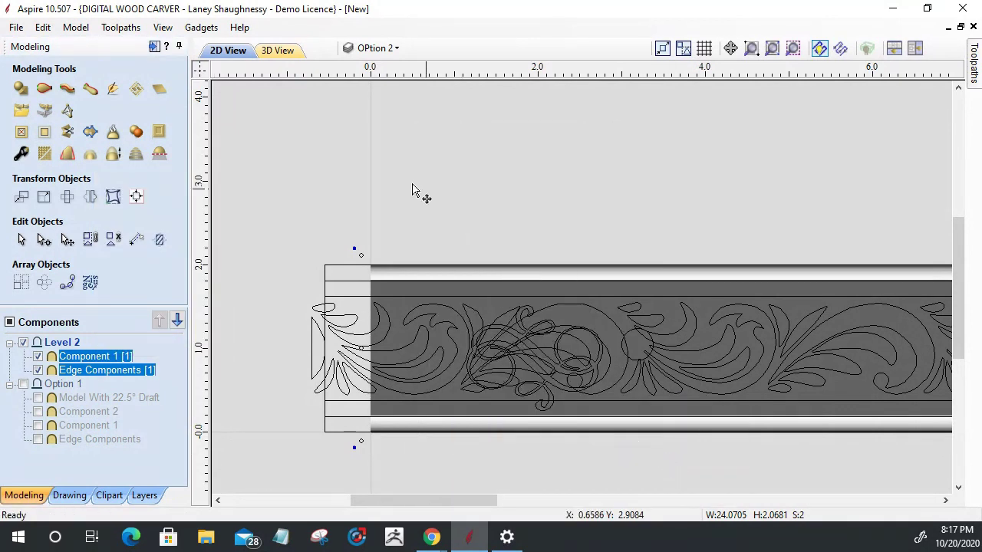
Hide the Option1 layer and clear the component selection.
left_click(380, 48)
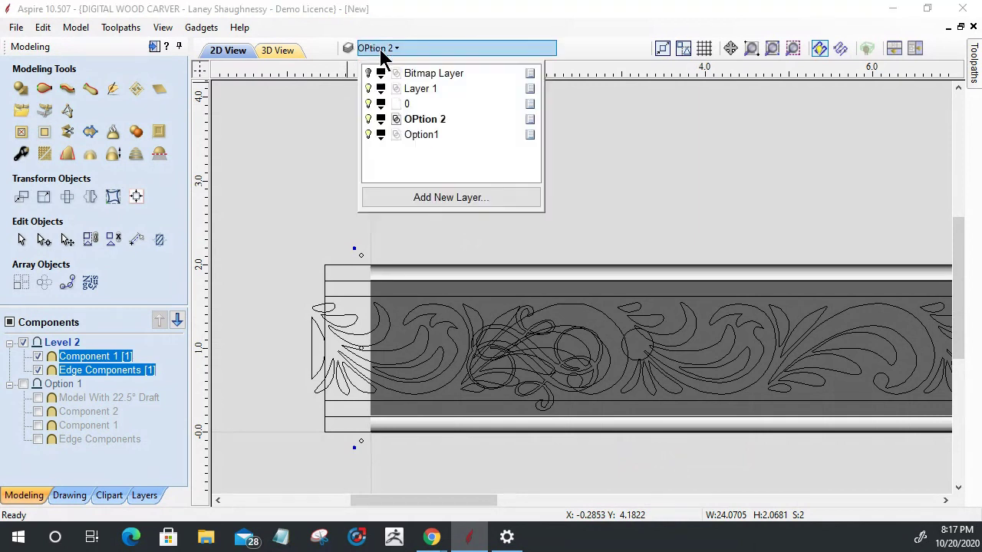
left_click(368, 135)
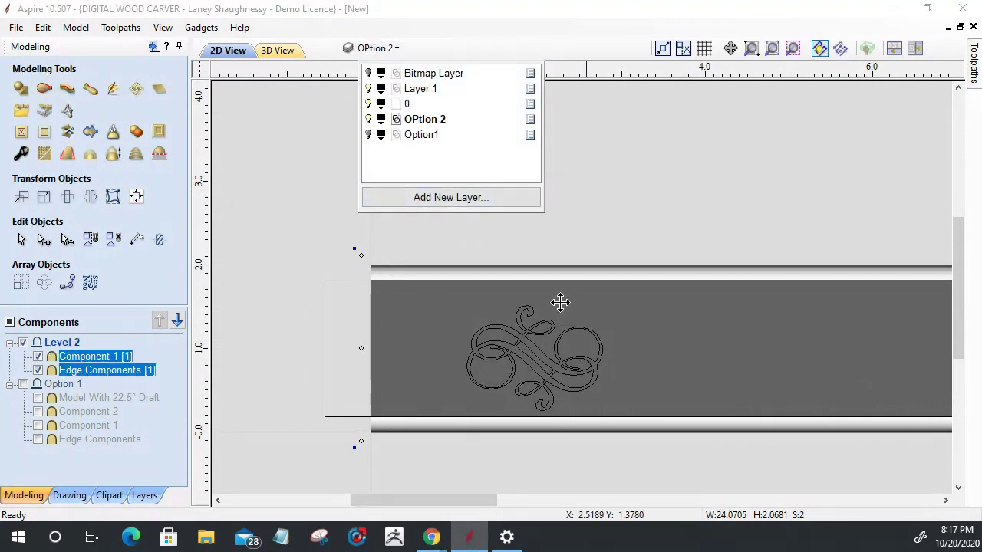
left_click(299, 230)
Select the swirl ornament and the flat base component in turn to check what remains shown with the second design.
left_click(491, 346)
left_click(491, 345)
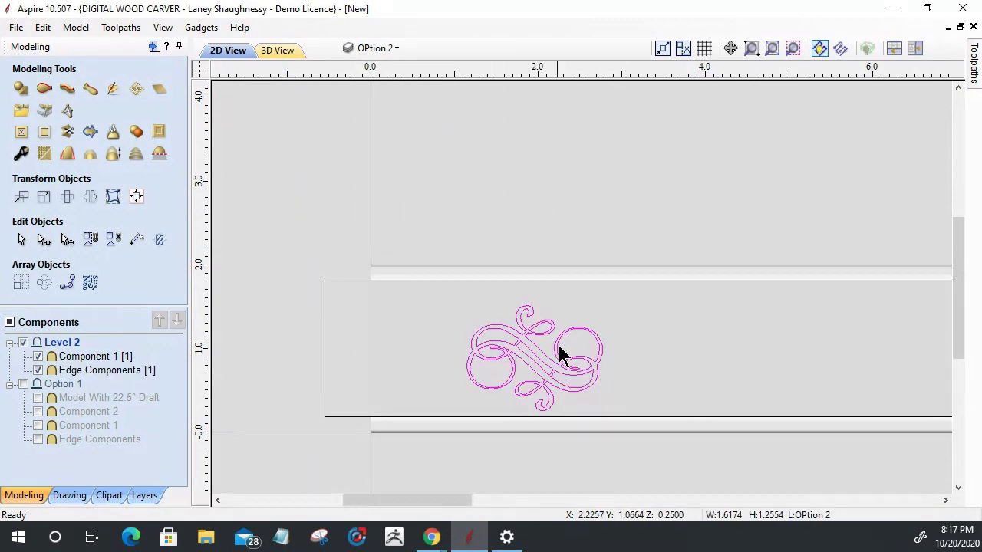
scroll(587, 365, "up", 3)
scroll(587, 365, "down", 1)
scroll(418, 224, "down", 3)
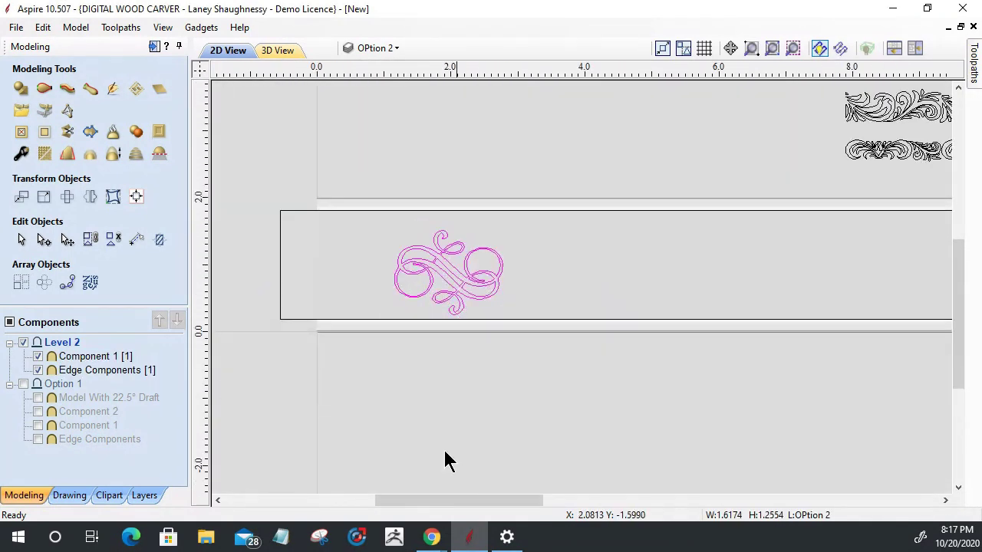
left_click(509, 430)
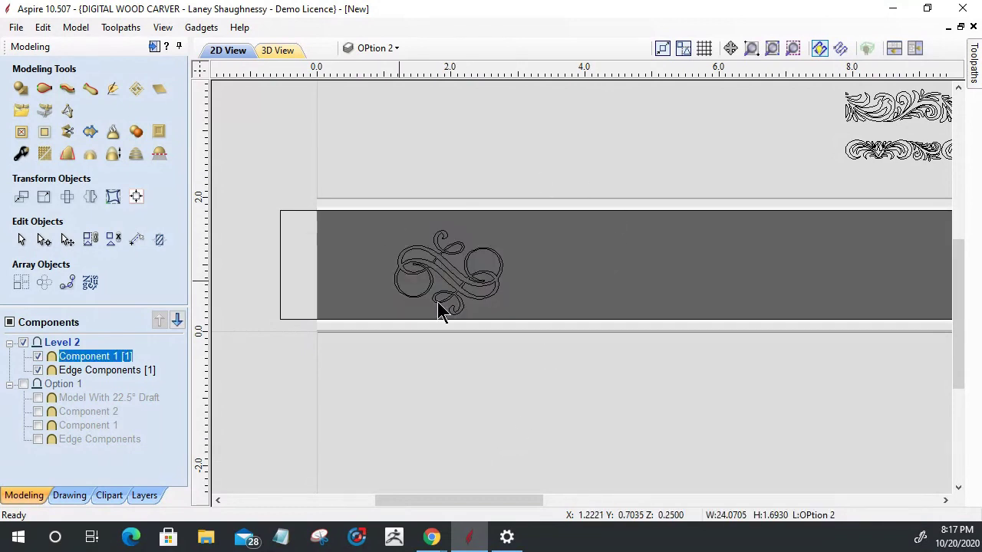
left_click(522, 405)
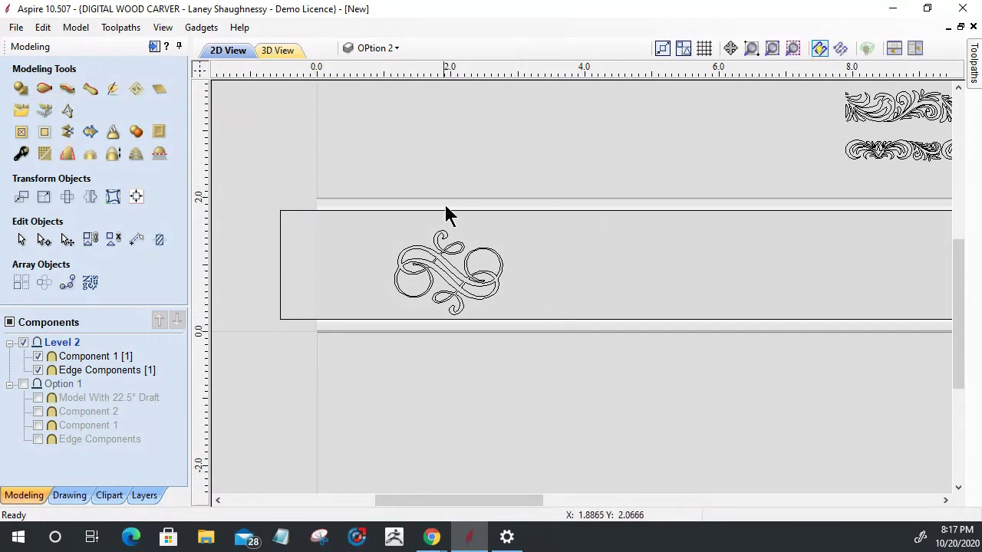
Set the fading of non-selected bitmaps to 0 % through the edge component's object properties.
left_click(516, 202)
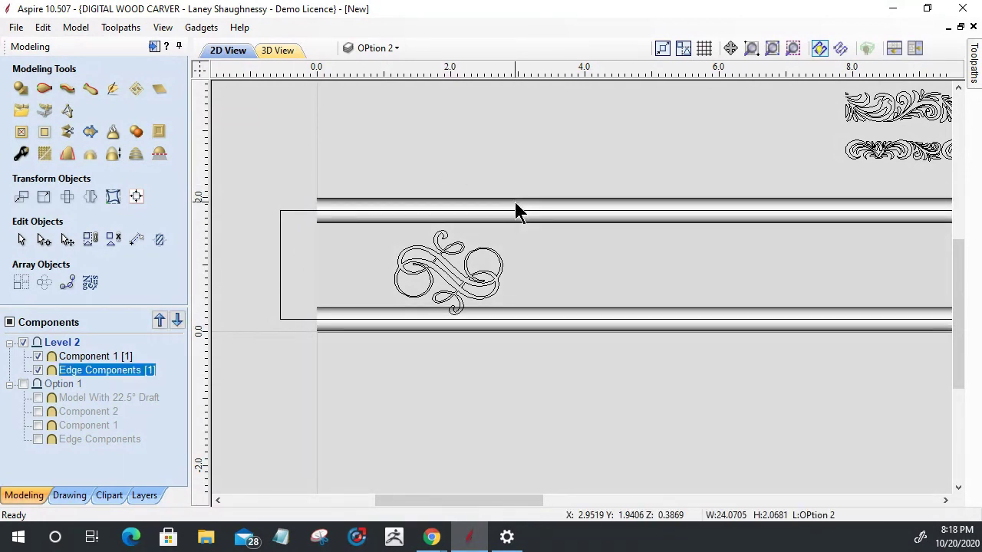
right_click(601, 204)
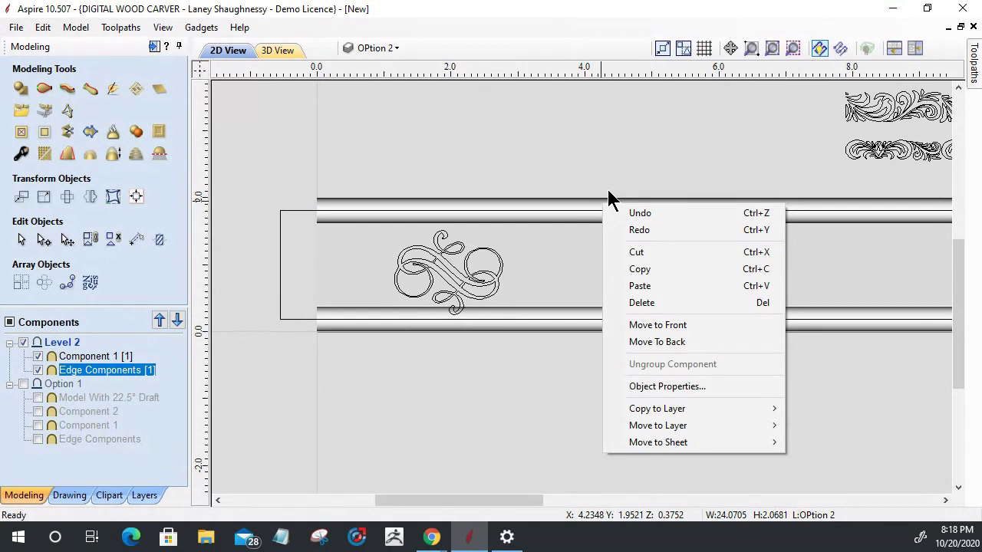
left_click(684, 396)
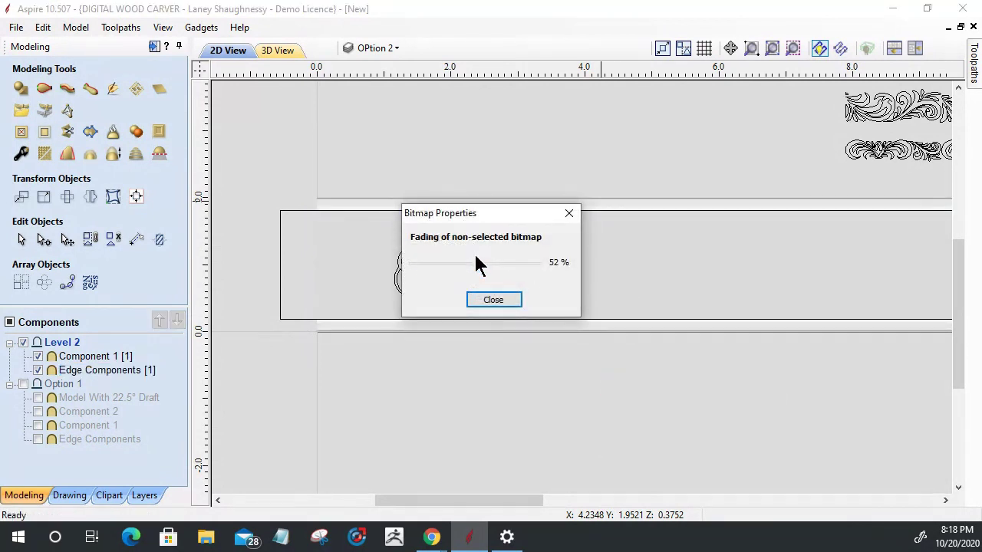
left_click_drag(476, 263, 361, 276)
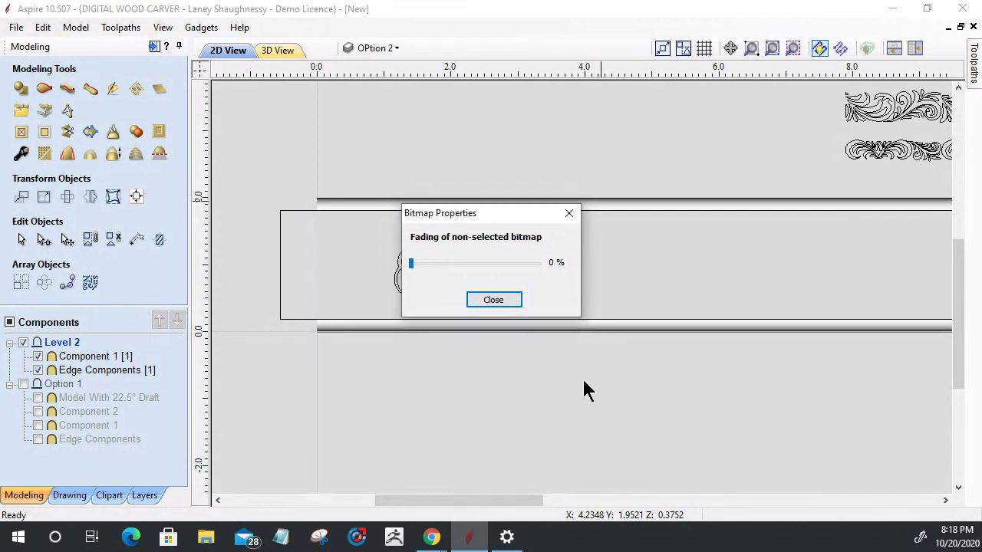
left_click(480, 302)
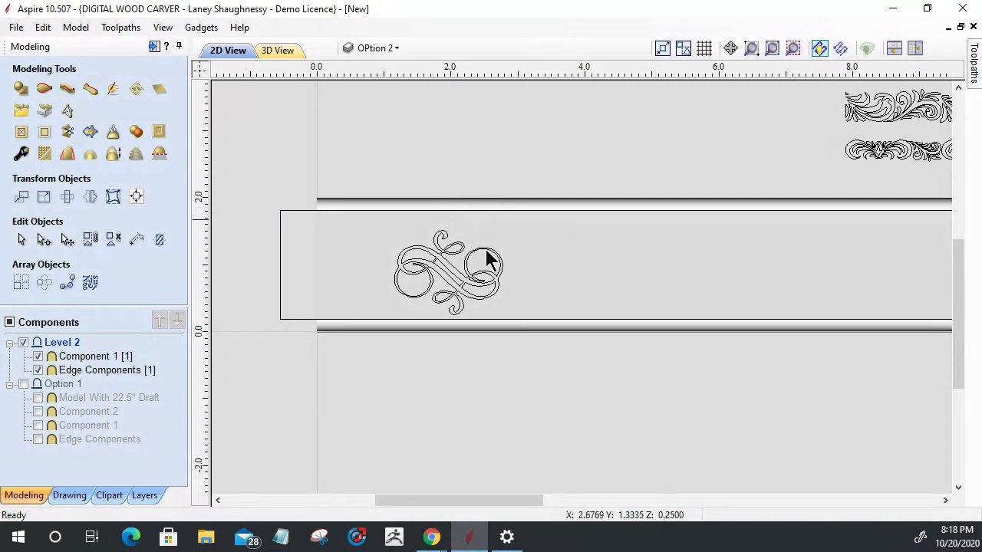
Select the swirl ornament and the edge components alternately to compare the swirl's height with the space between the rounded edges.
left_click(430, 263)
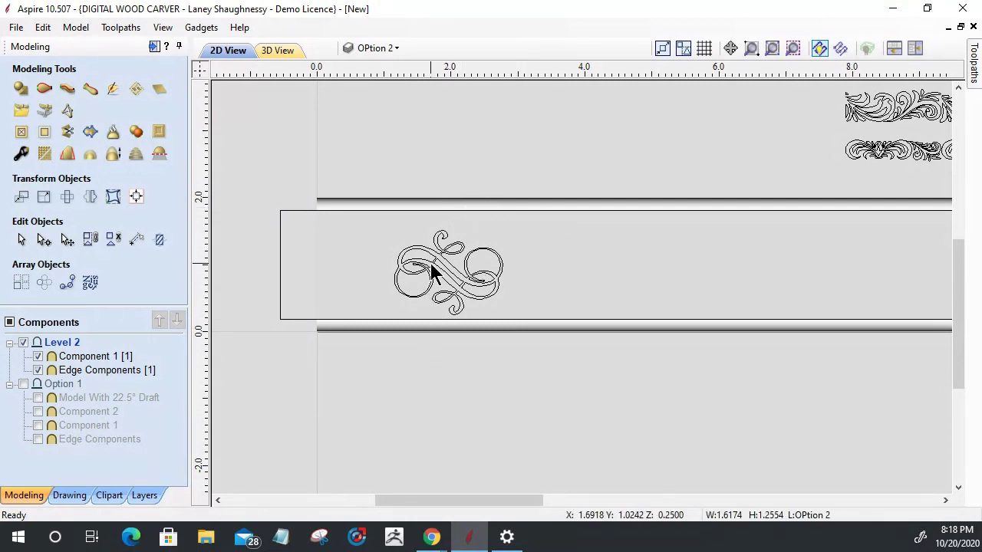
scroll(385, 201, "up", 3)
scroll(385, 201, "down", 2)
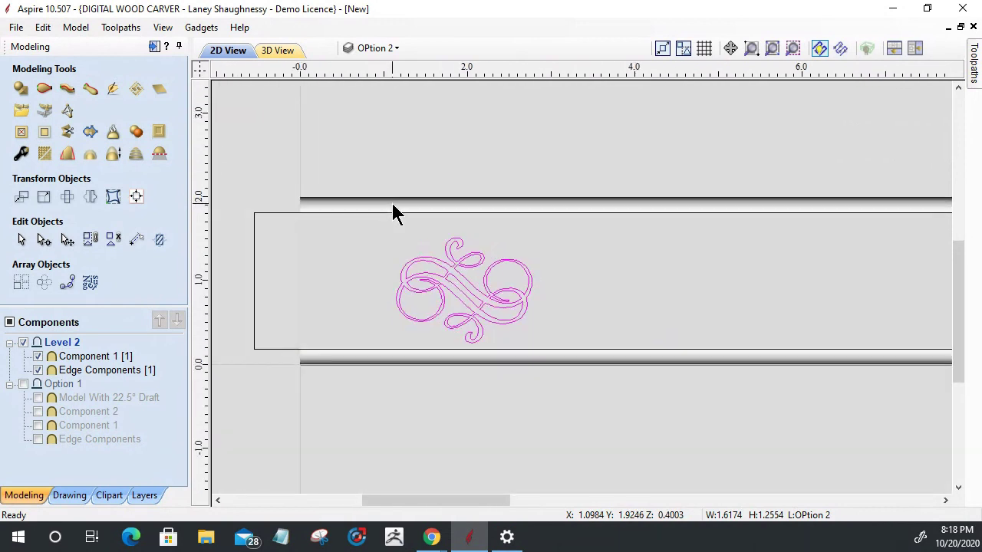
left_click(392, 205)
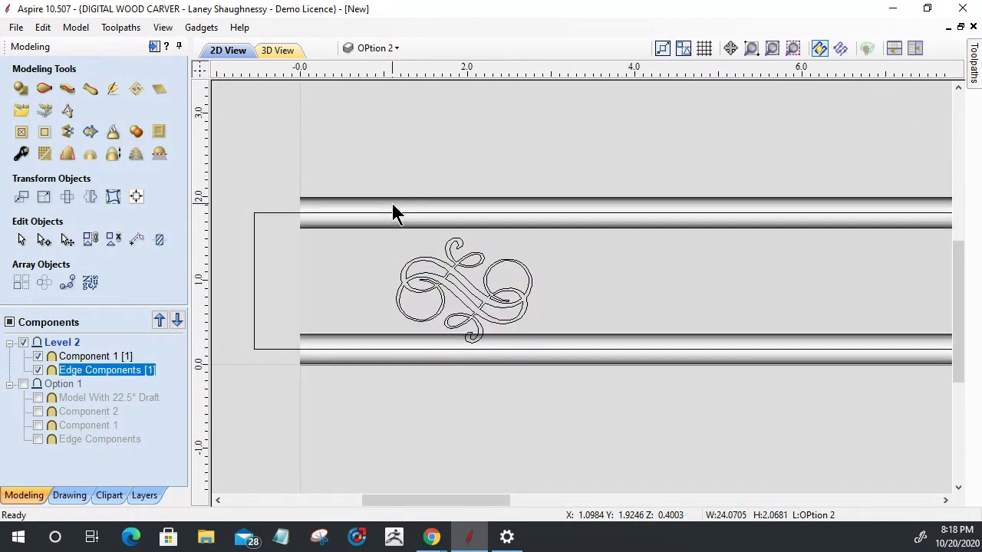
left_click(420, 280)
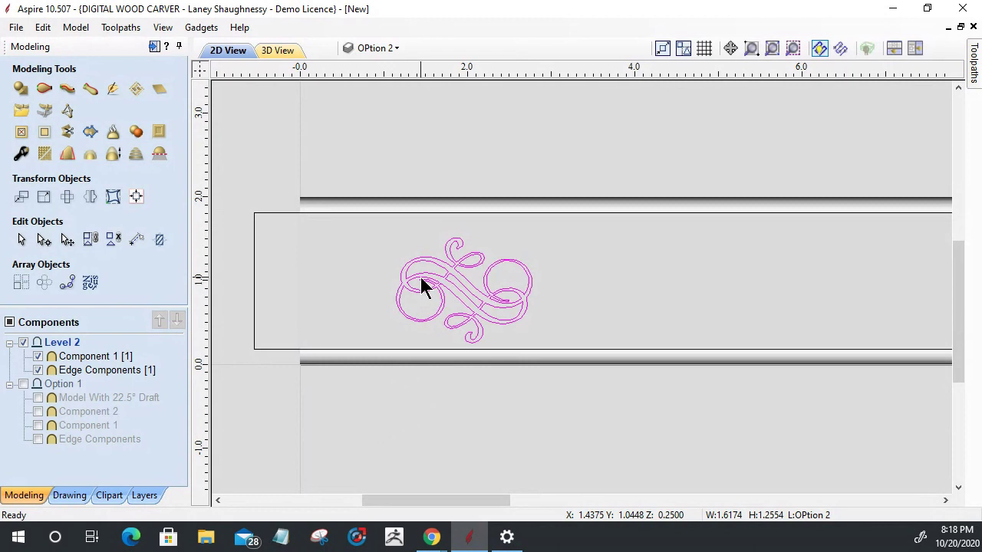
left_click(418, 207)
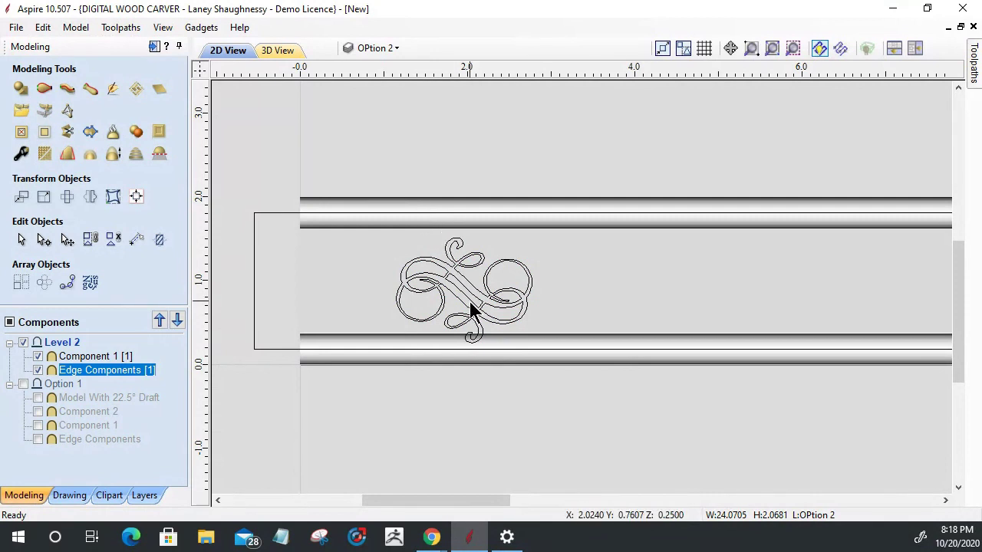
Centre the swirl ornament vertically in the material and inspect its clearance to the lower rounded edge.
left_click(447, 267)
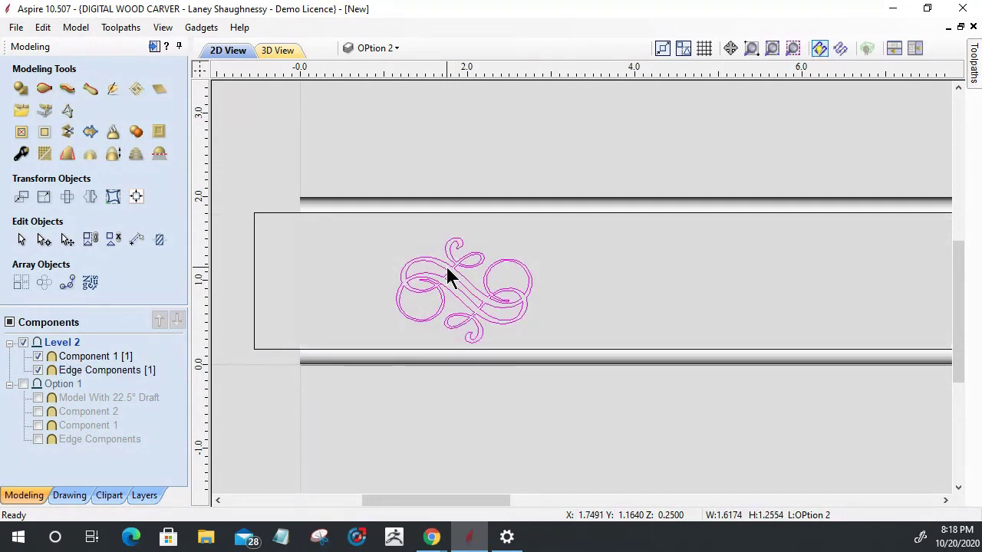
left_click(136, 197)
left_click(130, 123)
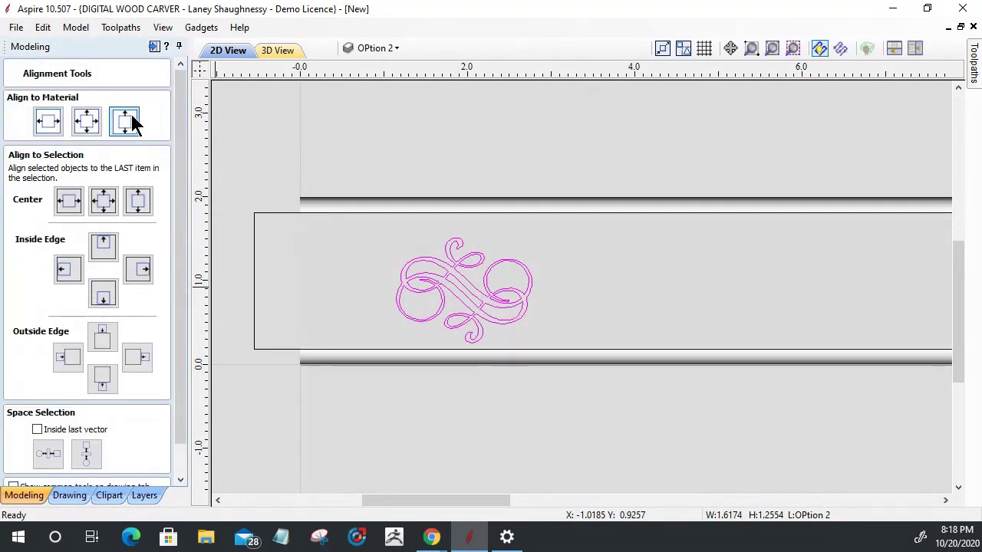
left_click(347, 209)
scroll(468, 339, "up", 5)
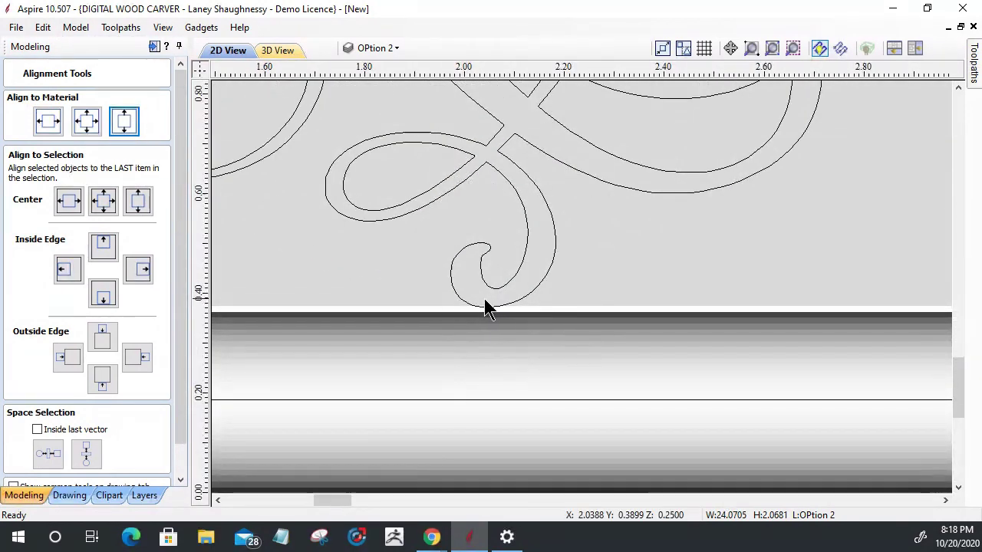
scroll(510, 307, "down", 2)
scroll(518, 309, "down", 4)
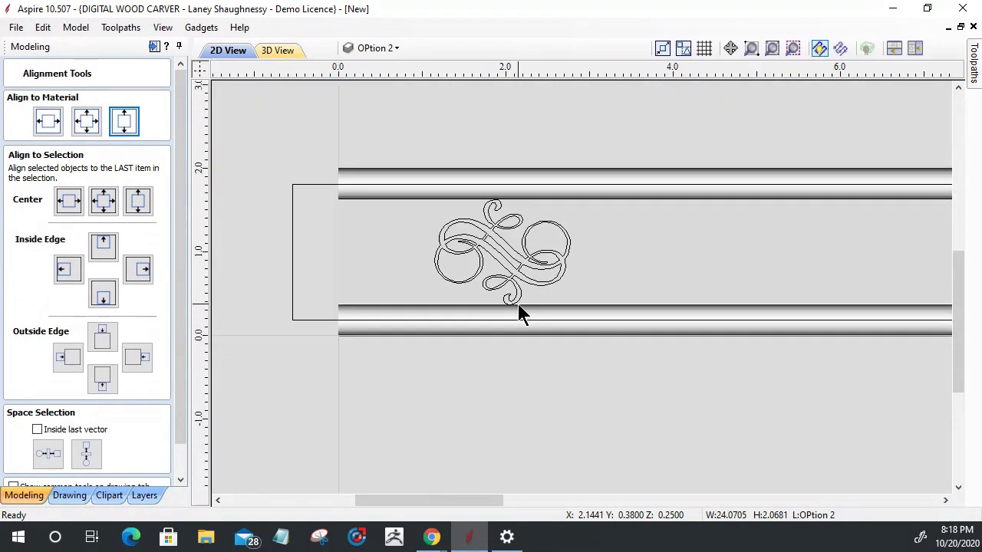
Scale the swirl ornament down about its centre to about 1.50 wide by 1.16 high and inspect its gap to the upper edge.
left_click(509, 247)
left_click(502, 249)
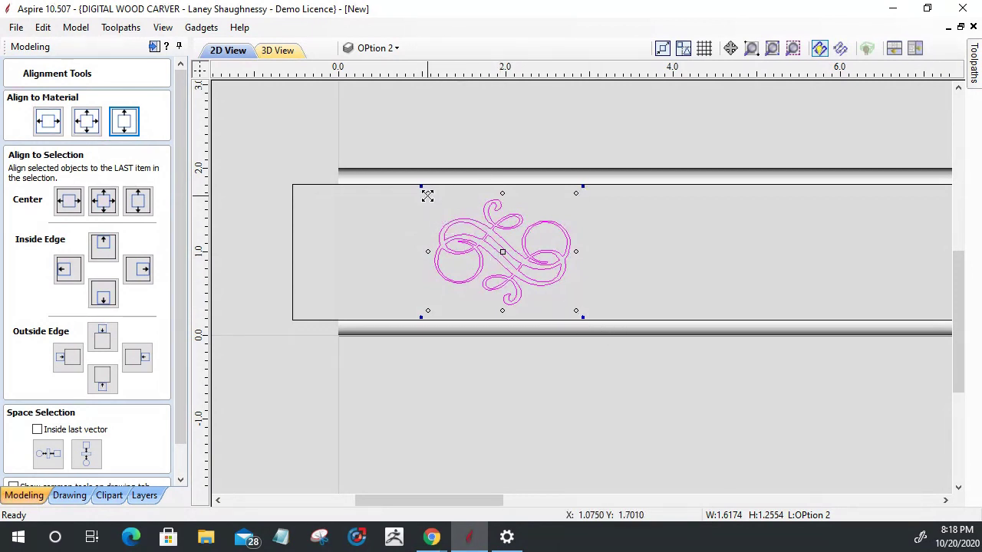
left_click_drag(427, 195, 437, 204)
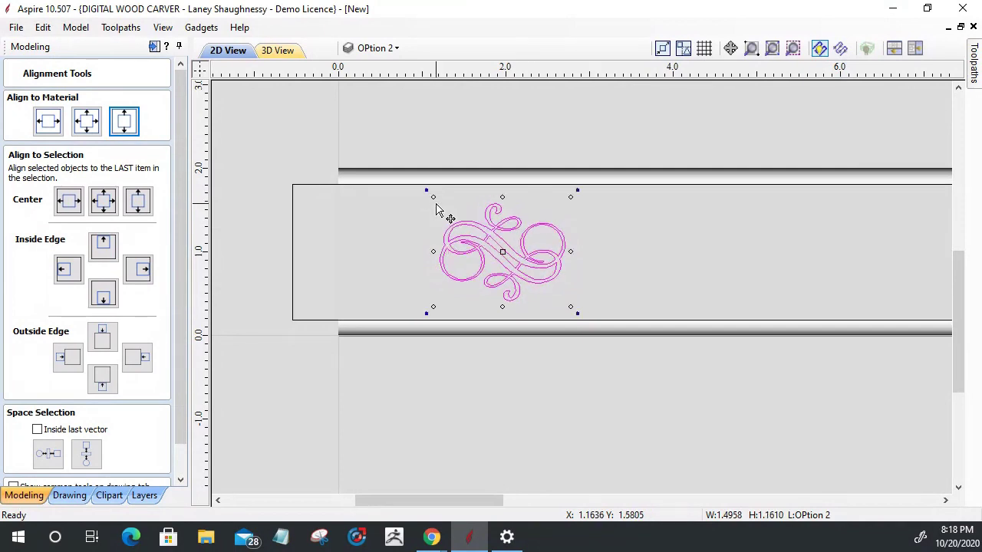
left_click(481, 187)
scroll(500, 218, "up", 5)
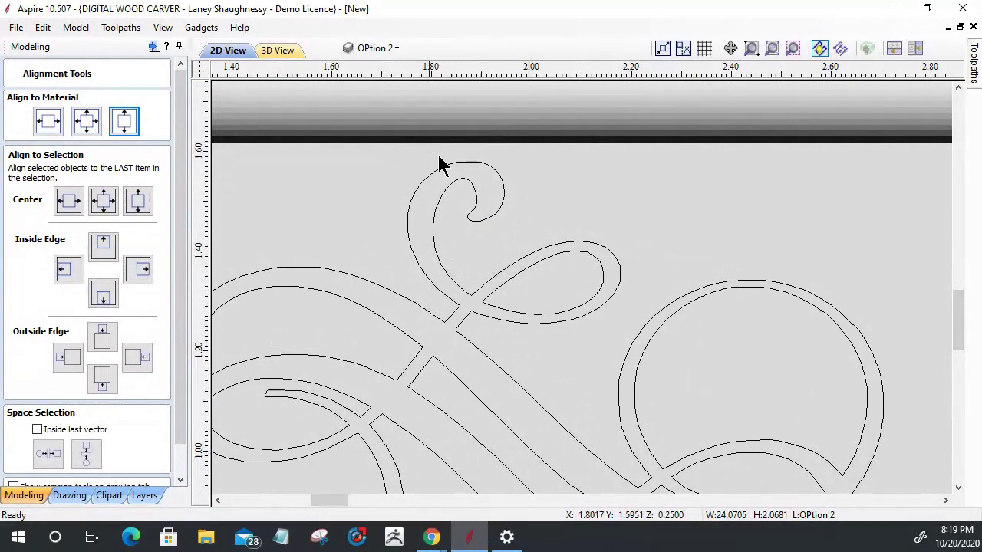
scroll(507, 177, "down", 1)
scroll(508, 177, "down", 5)
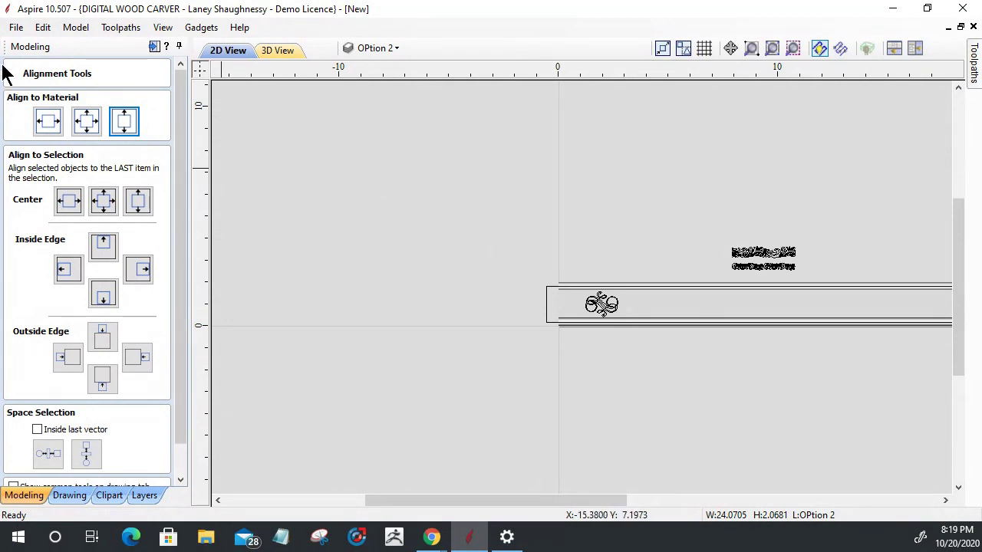
Save the project in the Downloads folder under the file name Trim_Class_10_20_2020.
left_click(14, 28)
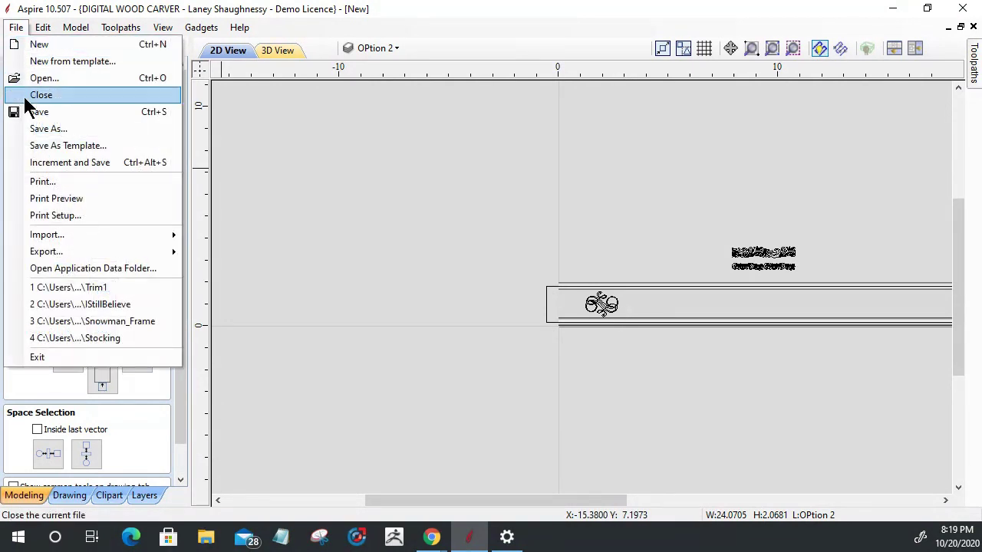
left_click(33, 127)
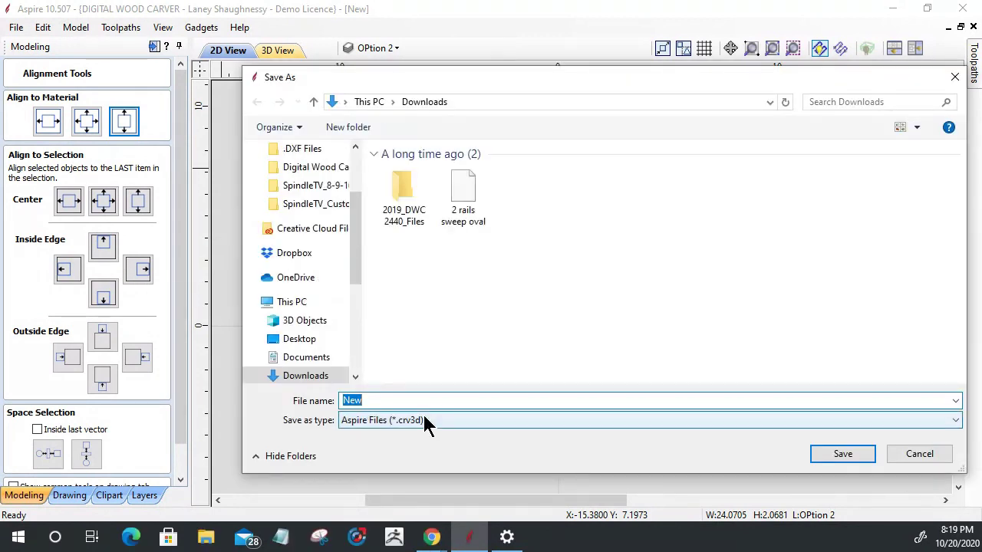
type("TRimClass")
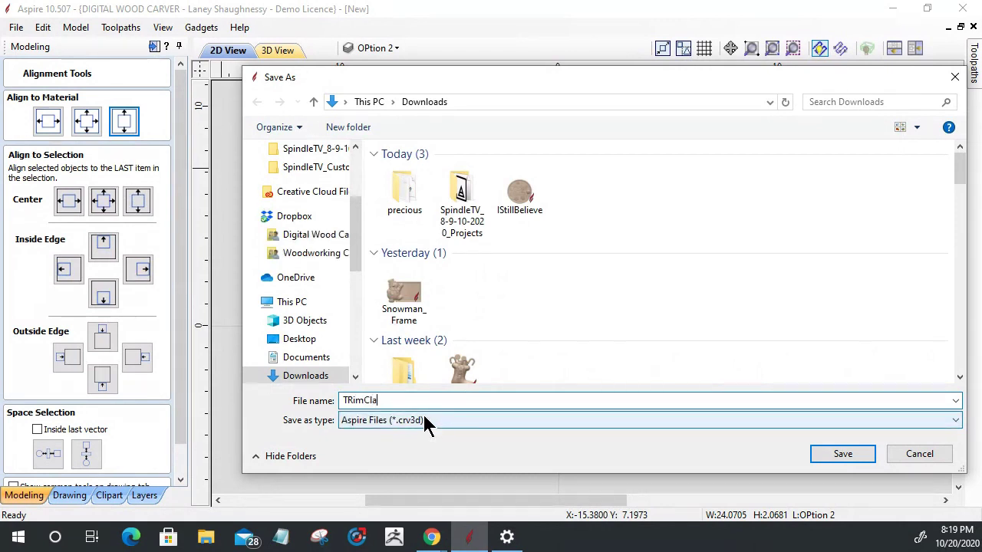
key("BackSpace")
key("BackSpace")
key("BackSpace")
key("BackSpace")
key("BackSpace")
key("BackSpace")
key("BackSpace")
key("BackSpace")
type("r")
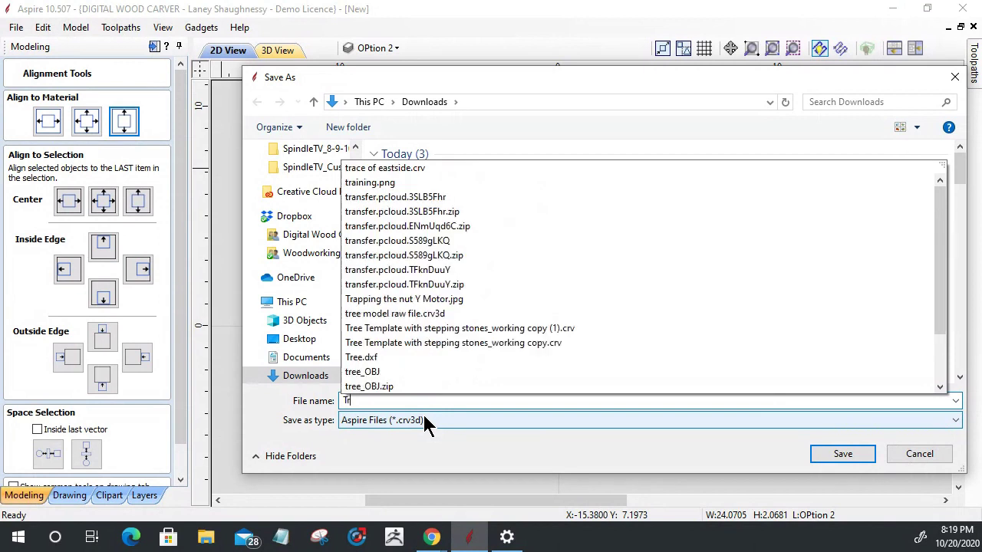
type("im_Class_1020")
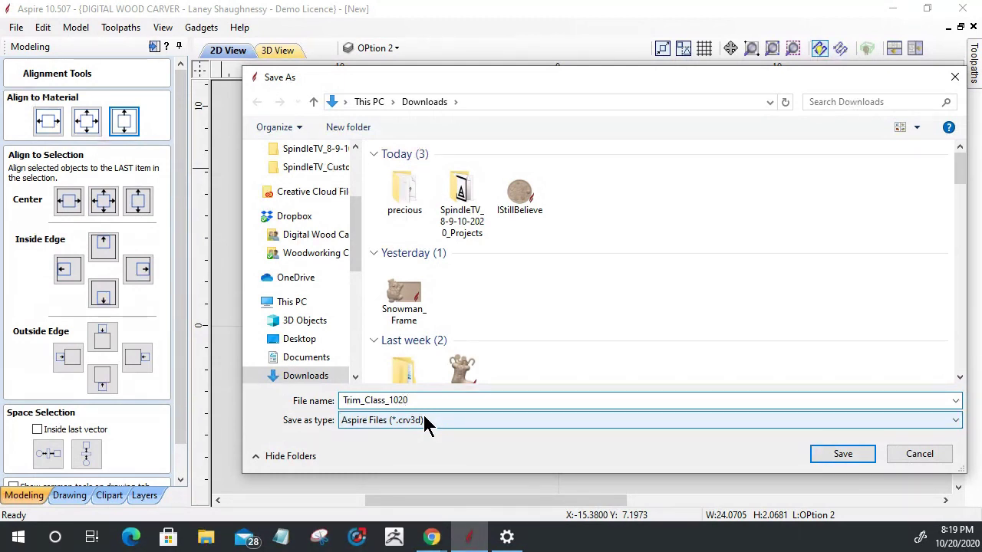
type("_2020")
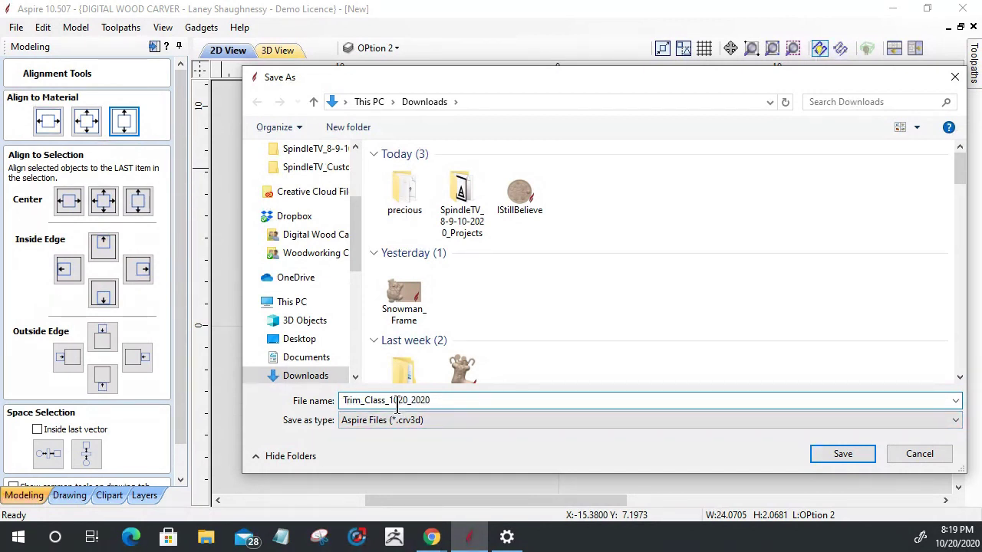
type("_")
left_click(843, 454)
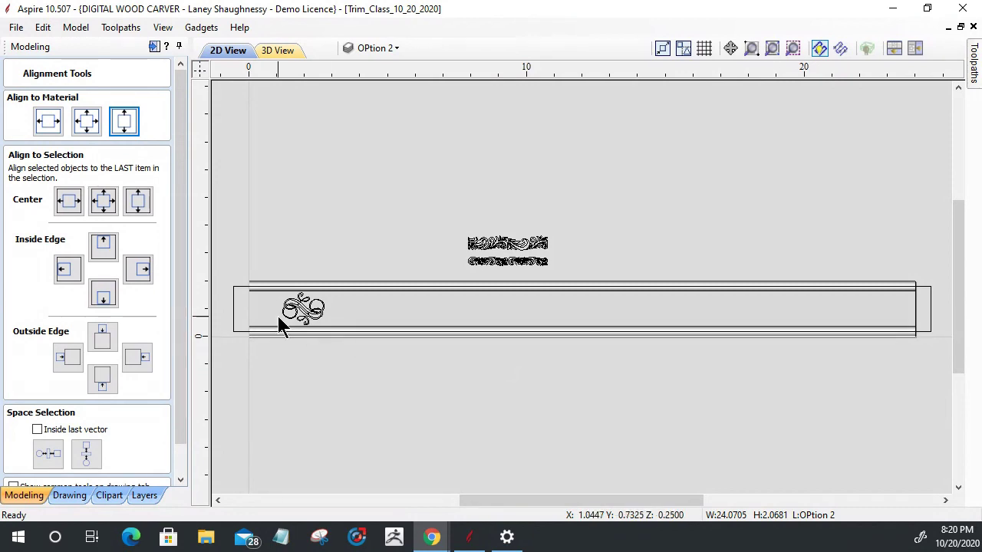
Select the swirl ornament between the rounded edges, close the alignment tools and open Create Shape for it.
scroll(253, 336, "up", 2)
scroll(274, 332, "up", 3)
scroll(834, 367, "down", 3)
scroll(751, 359, "up", 4)
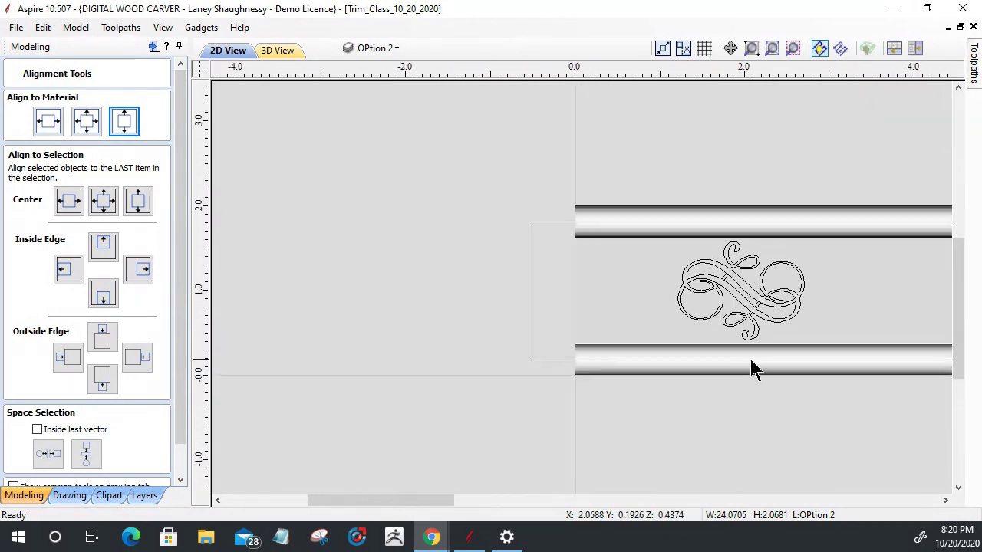
left_click(748, 268)
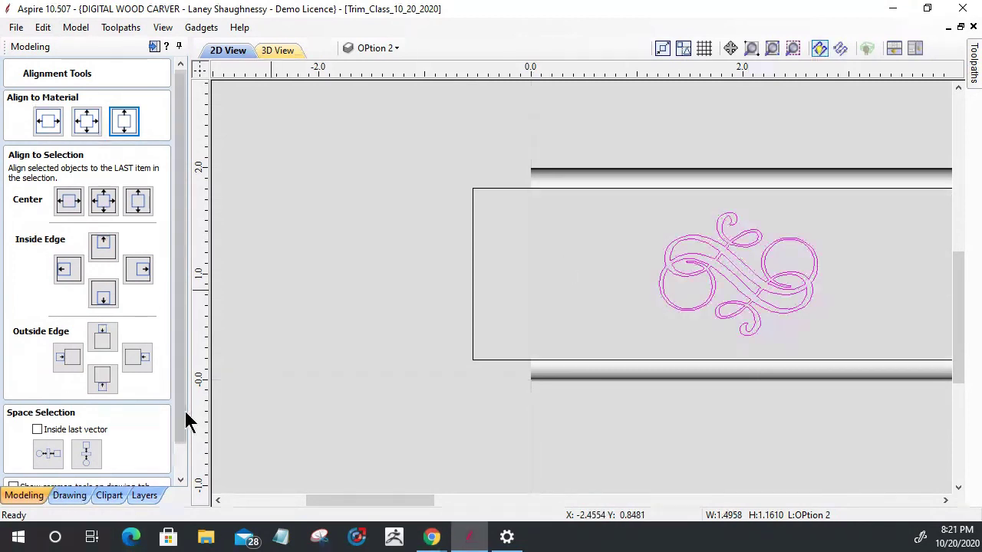
scroll(186, 461, "down", 1)
left_click(143, 477)
left_click(22, 89)
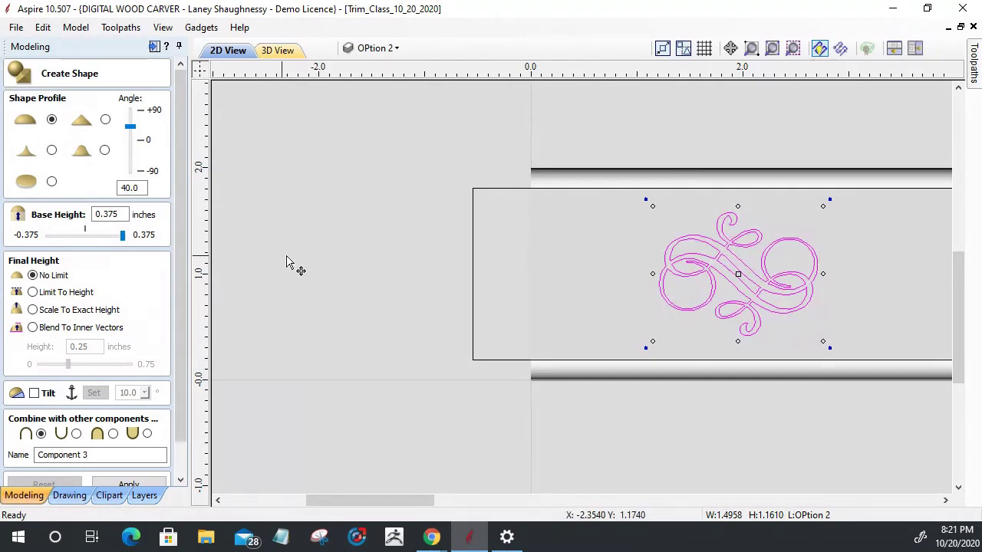
Set the swirl shape's base height to 0.1875 inches.
double_click(105, 219)
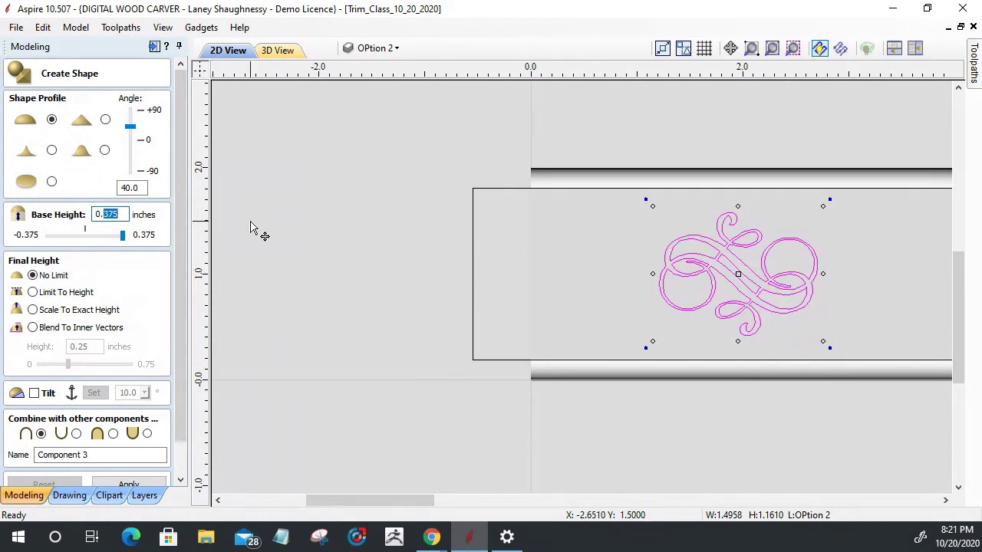
type(".1875")
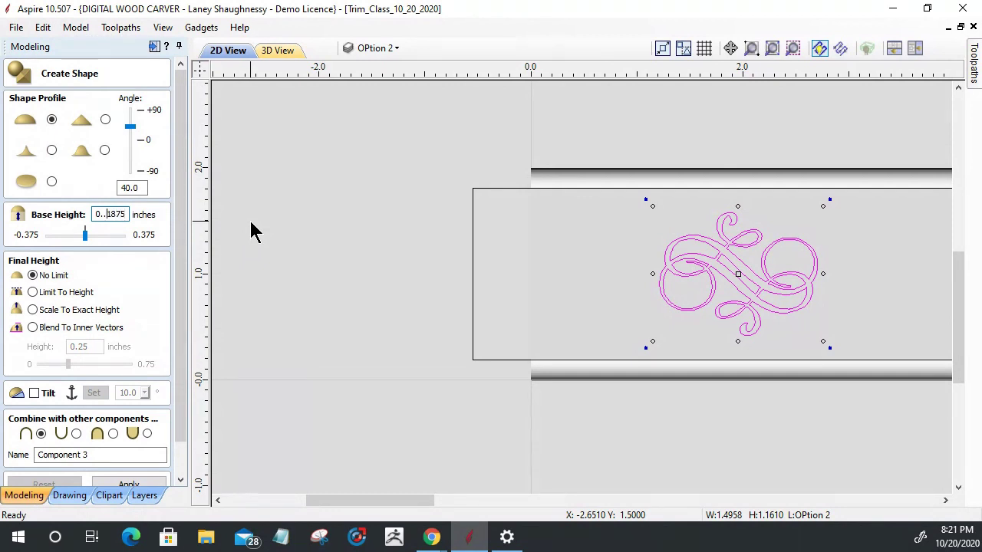
key("Left")
key("Left")
key("Left")
key("BackSpace")
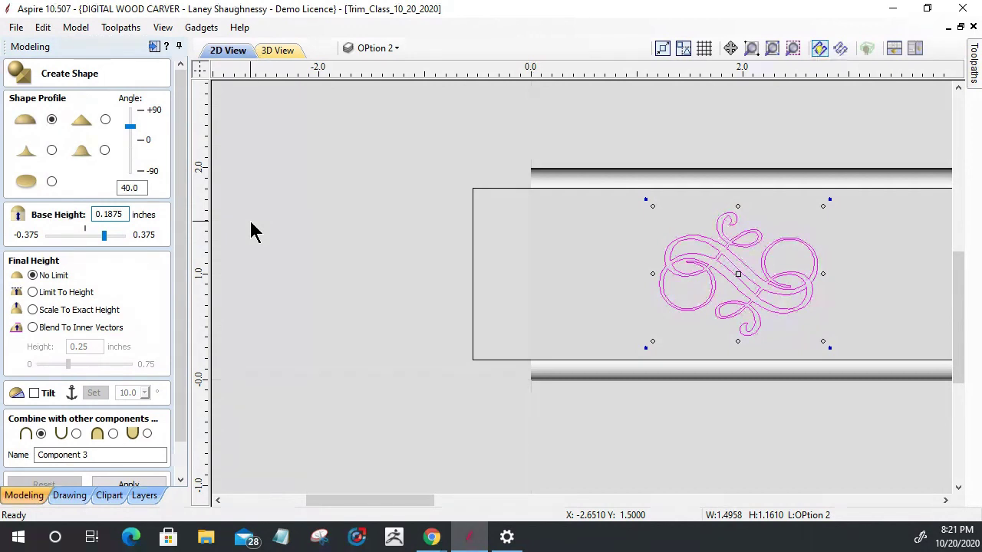
Set the swirl shape's base height to 0.3125 inches by entering 0.25+.0625.
key("Delete")
key("Delete")
key("Delete")
key("Delete")
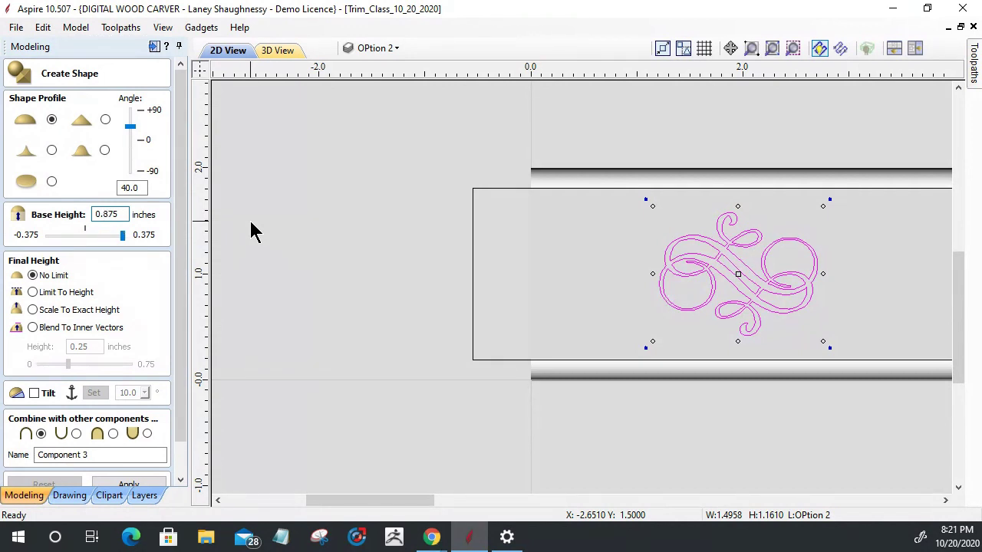
type("25+.0625")
key("Return")
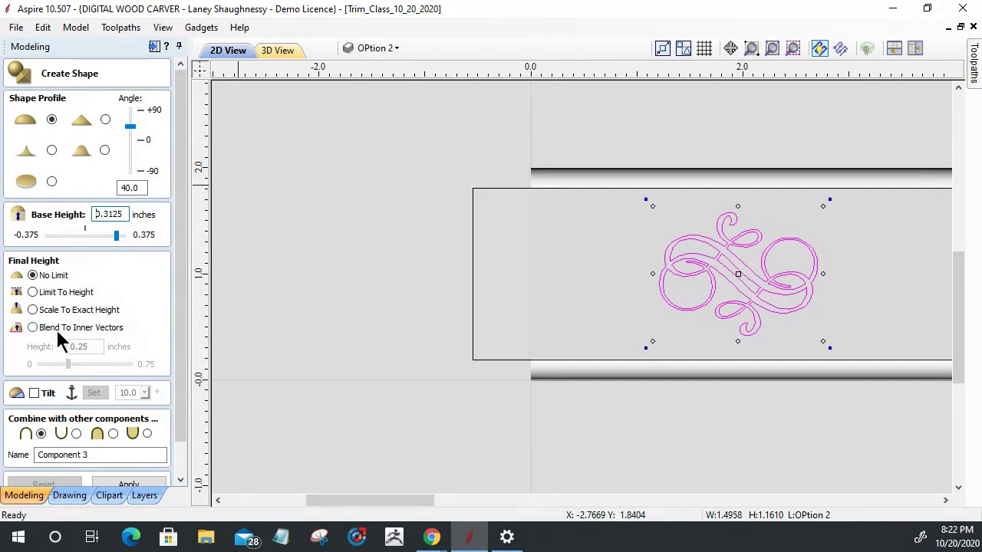
Set the swirl shape to merge with the other components, name it Flourish1 and create it.
left_click(113, 434)
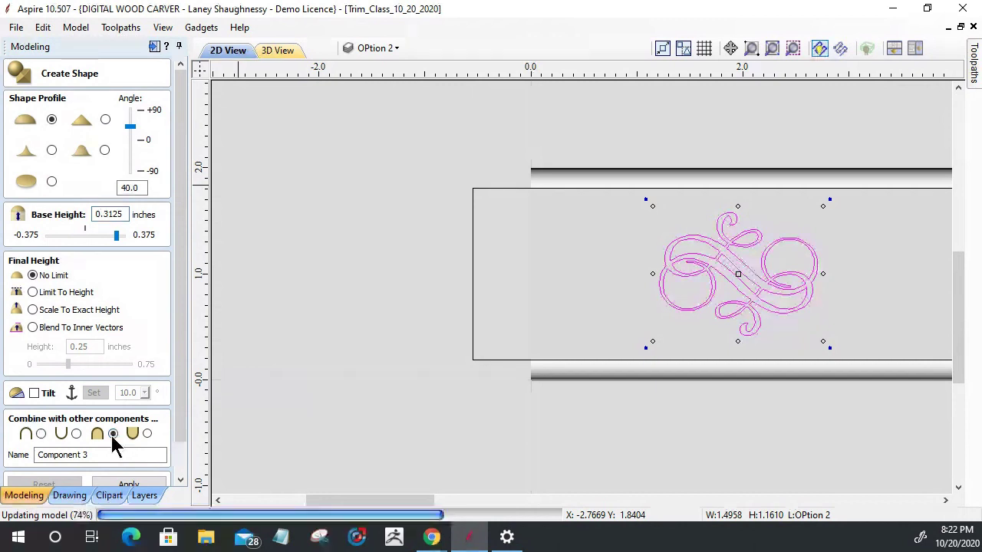
left_click_drag(108, 455, 27, 455)
type("Fl")
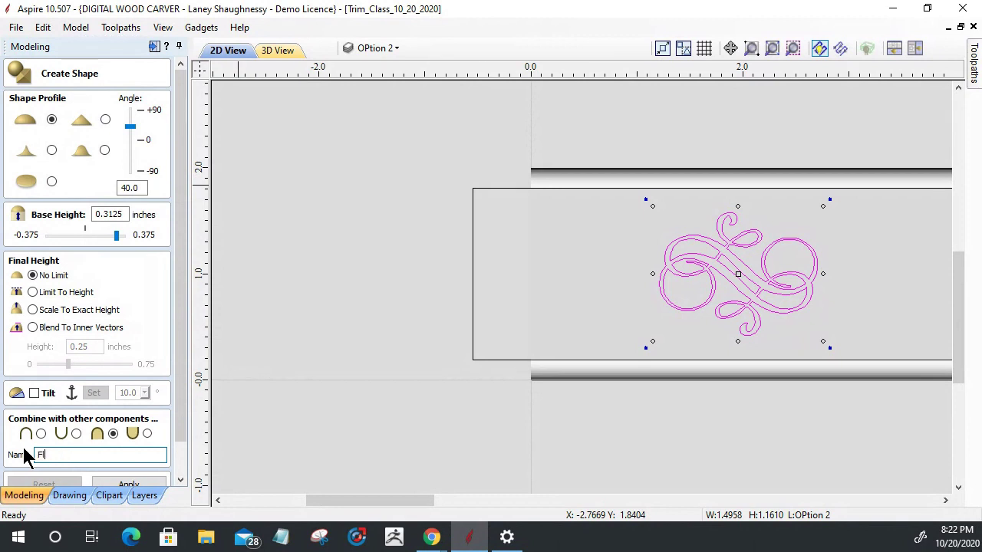
type("ourish`")
type("1")
left_click(128, 485)
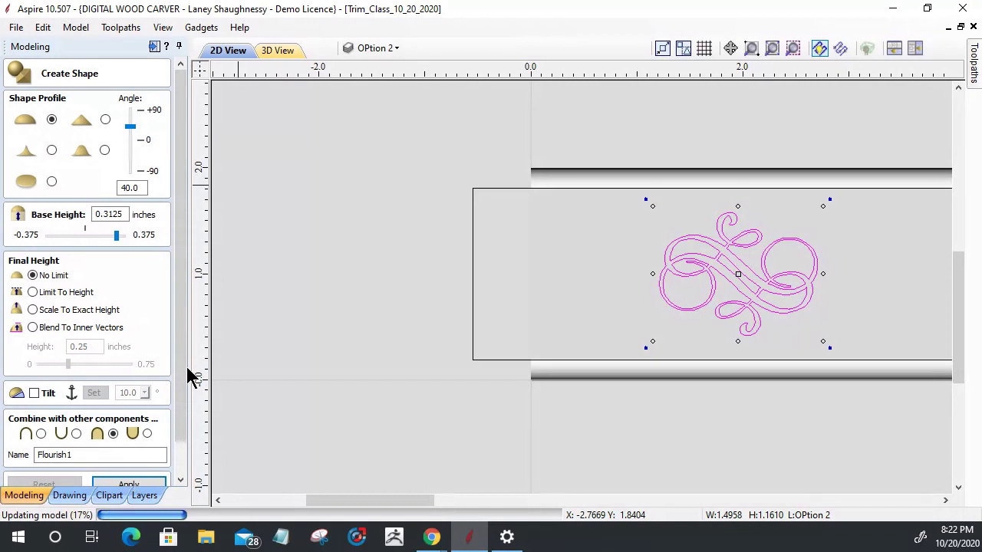
Examine the raised flourish between the rounded edges up close in the 3D view.
left_click(278, 52)
scroll(333, 281, "up", 3)
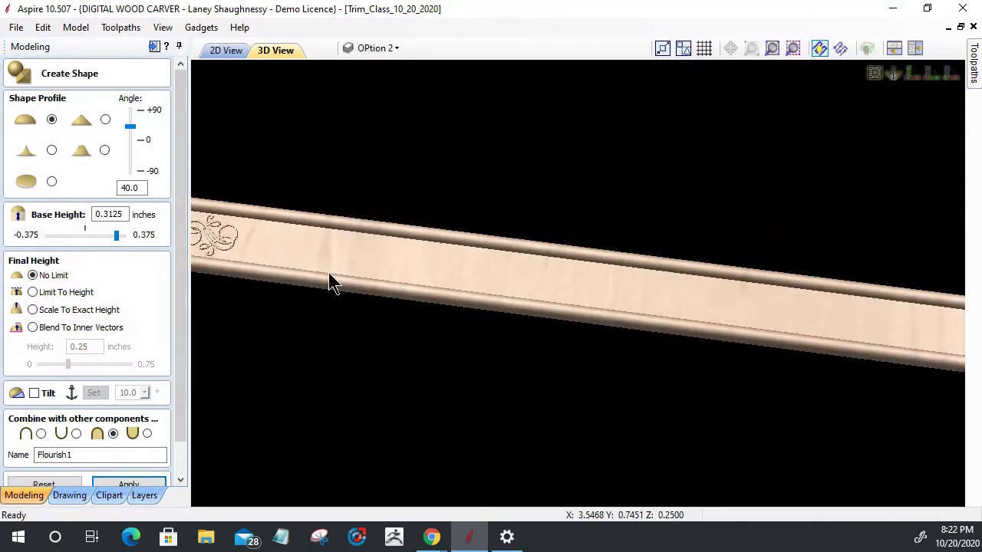
scroll(649, 290, "up", 6)
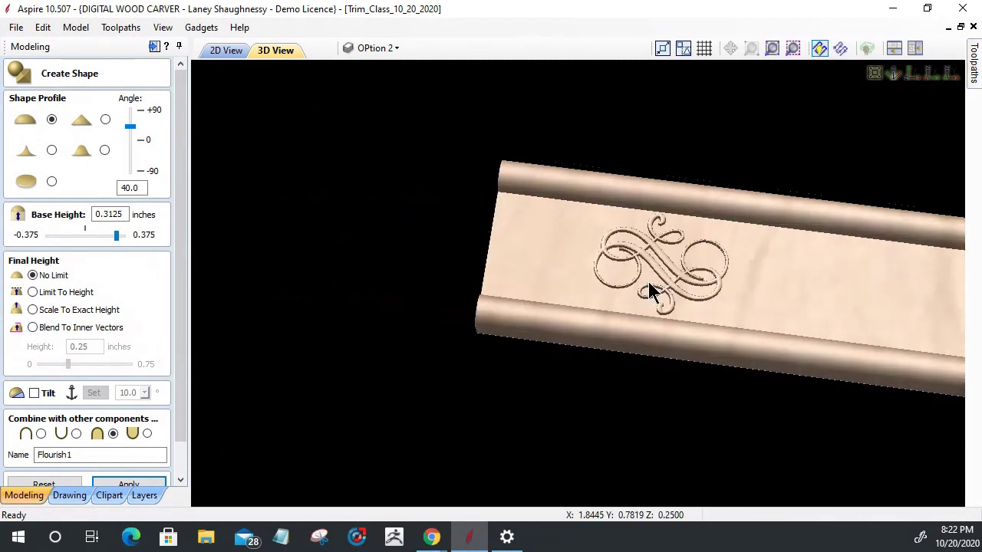
left_click_drag(475, 324, 515, 332)
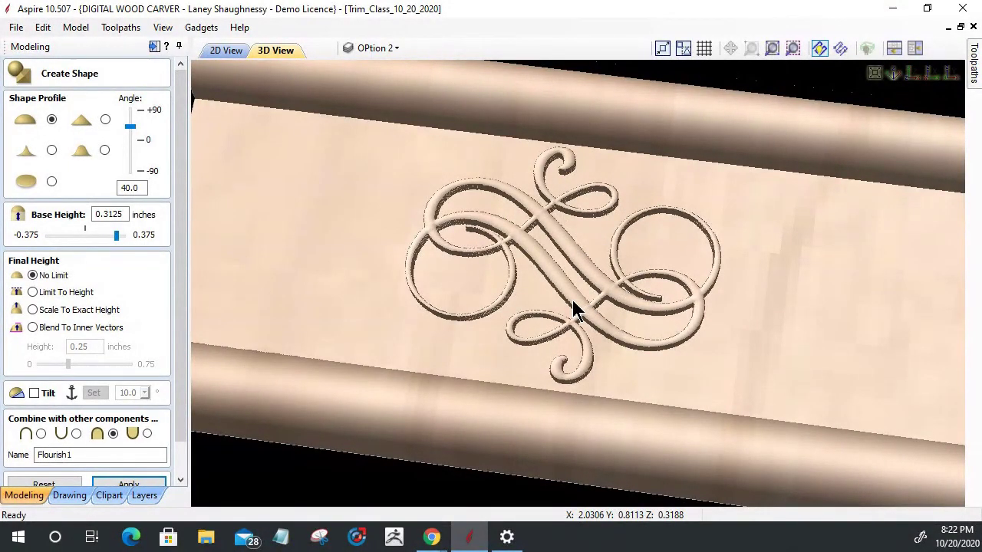
scroll(572, 300, "down", 3)
scroll(572, 299, "up", 2)
scroll(572, 300, "up", 2)
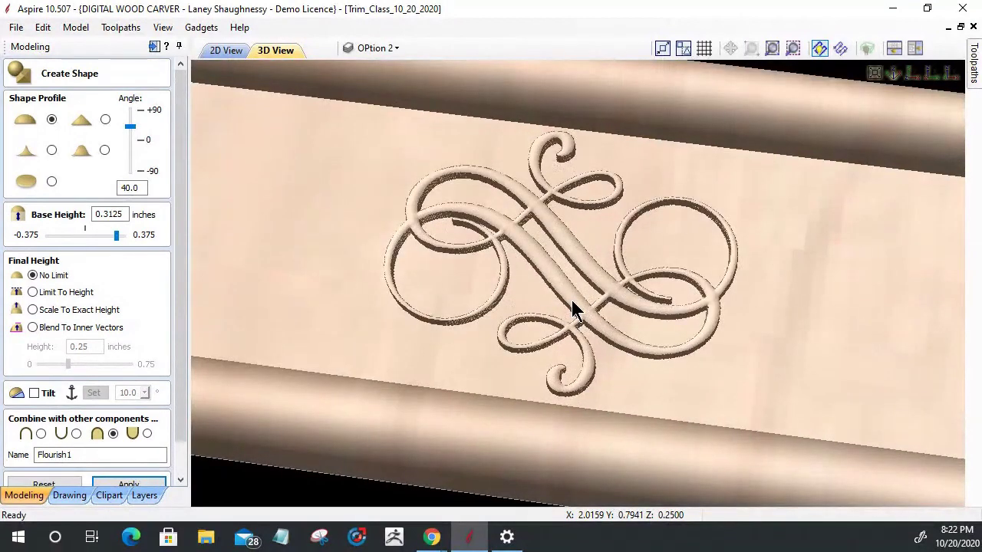
scroll(572, 300, "down", 3)
Finish the shape in the 2D view and hide Component 1 and Edge Components in Level 2, leaving only Flourish1 shown.
left_click(225, 50)
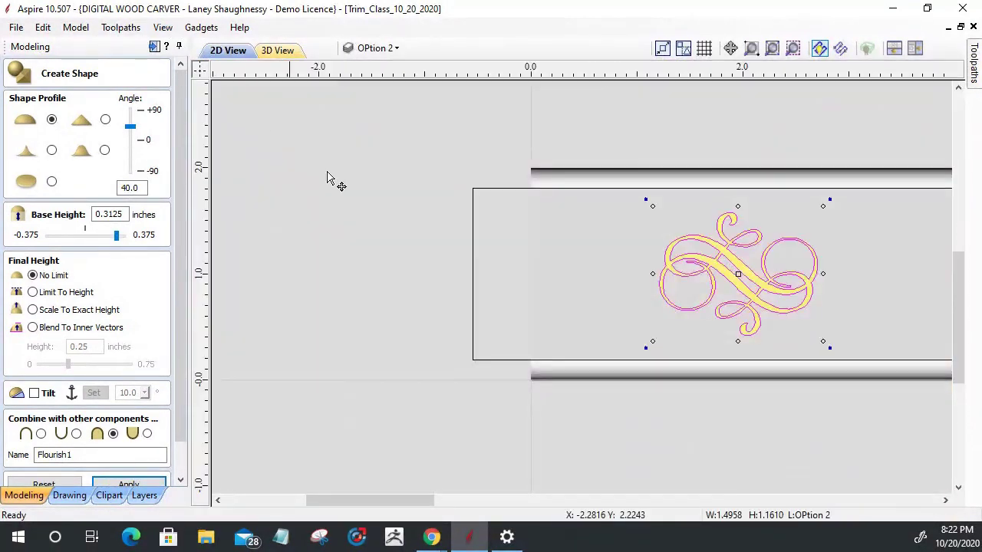
scroll(557, 265, "down", 3)
scroll(568, 292, "up", 3)
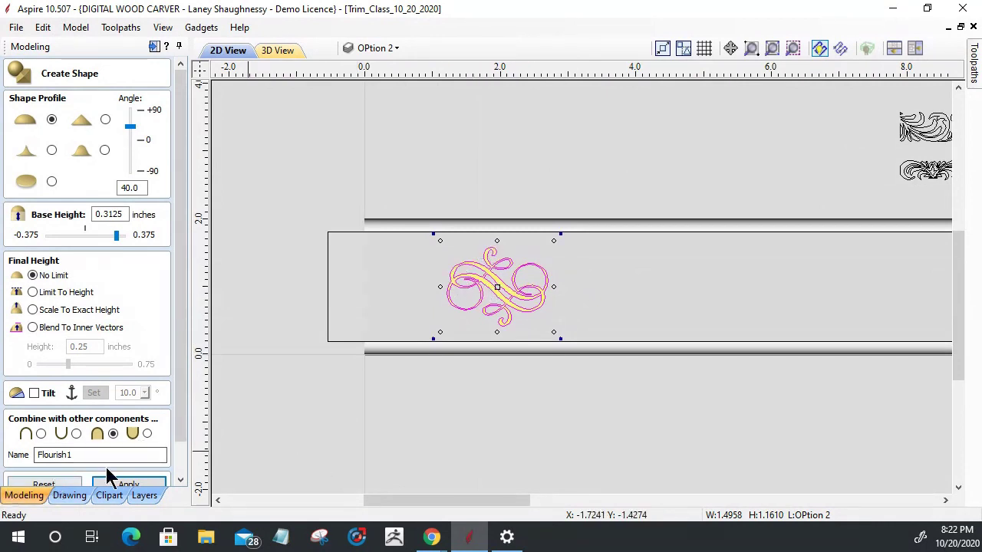
scroll(175, 460, "down", 1)
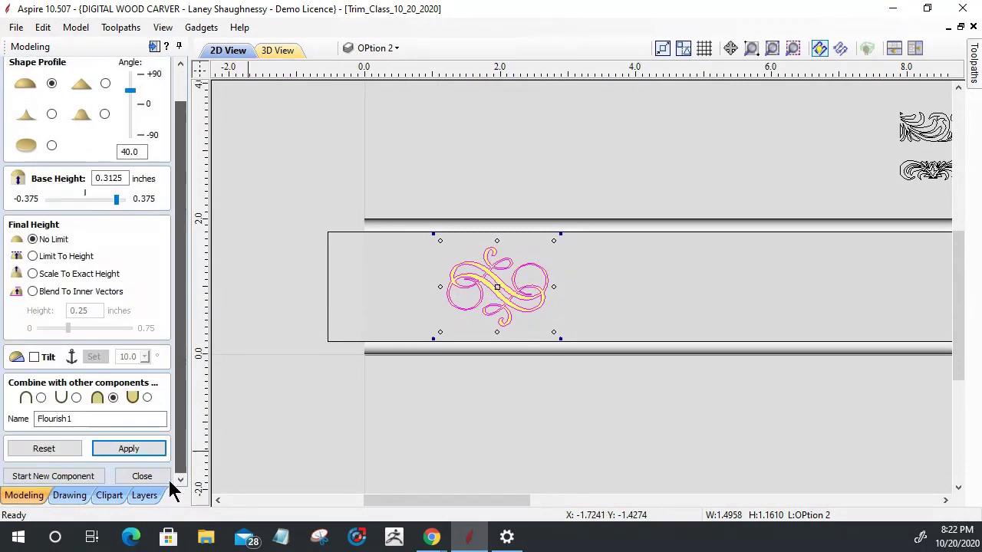
left_click(116, 476)
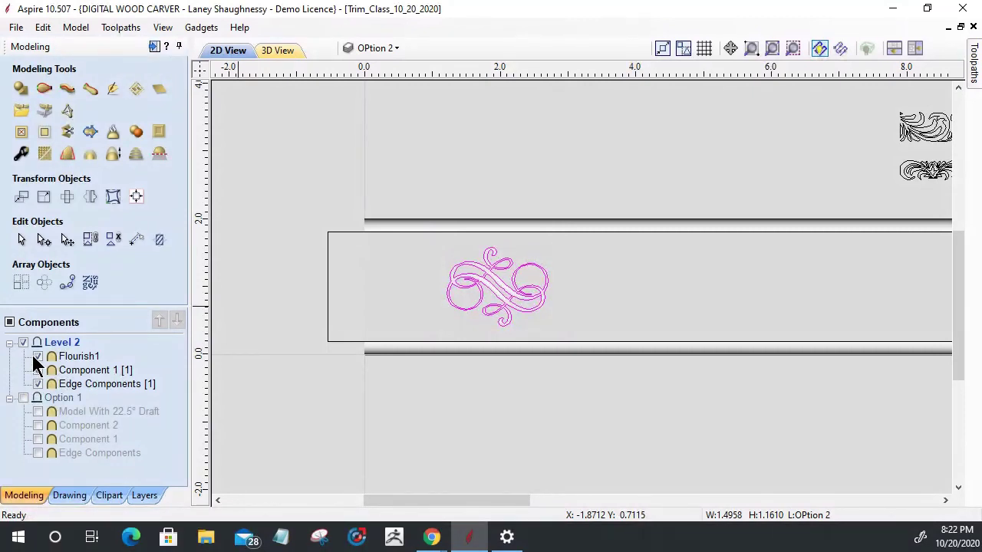
left_click(38, 370)
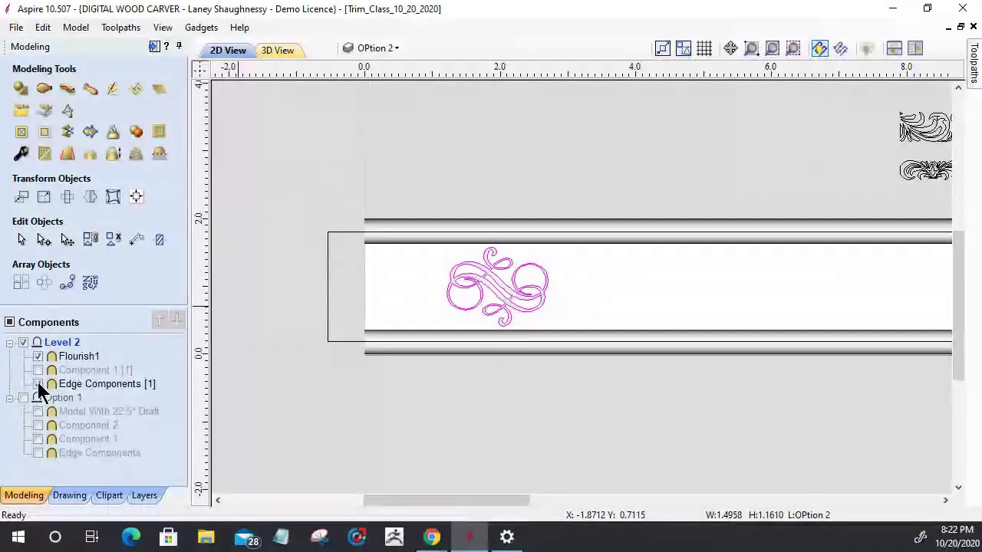
left_click(37, 383)
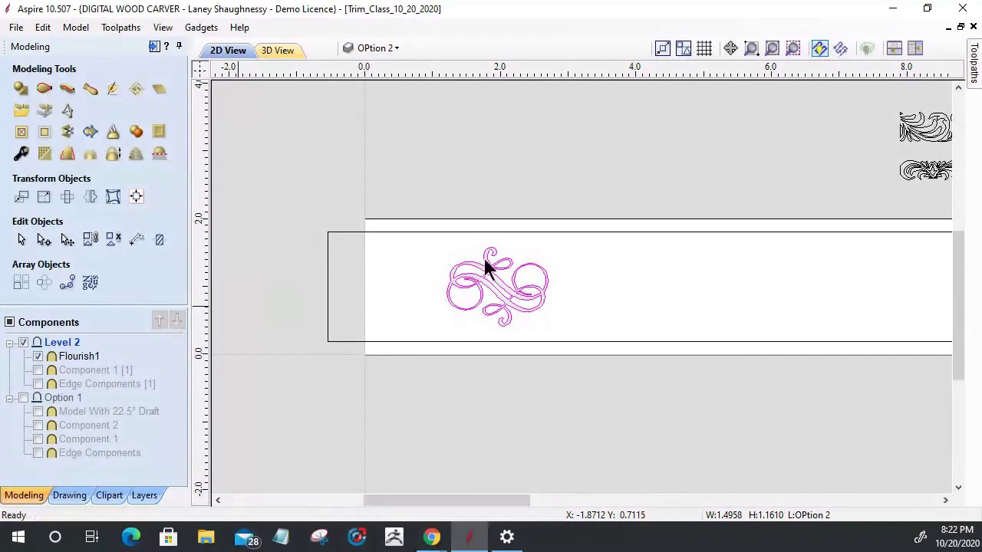
Add a 22.5° draft to the visible flourish model.
left_click(67, 155)
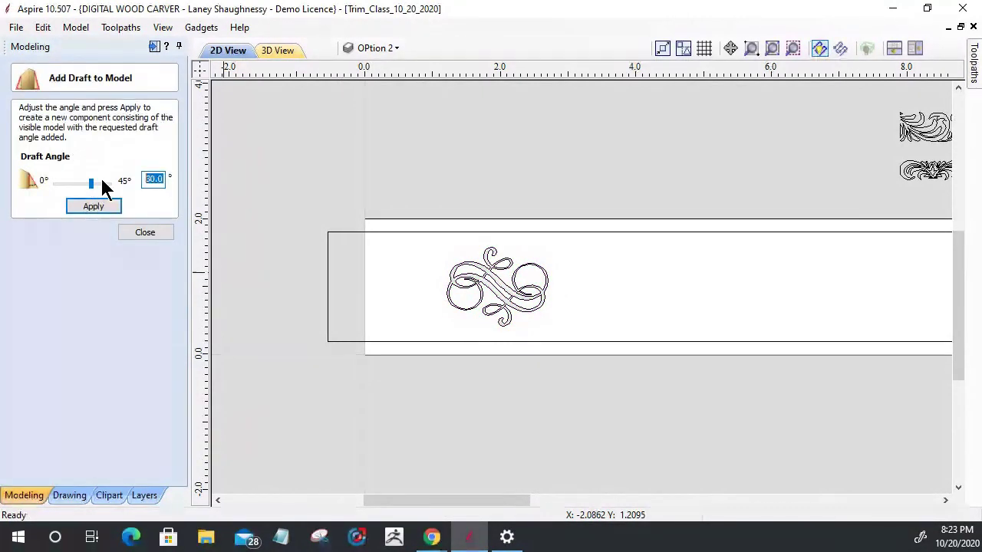
type("22.5")
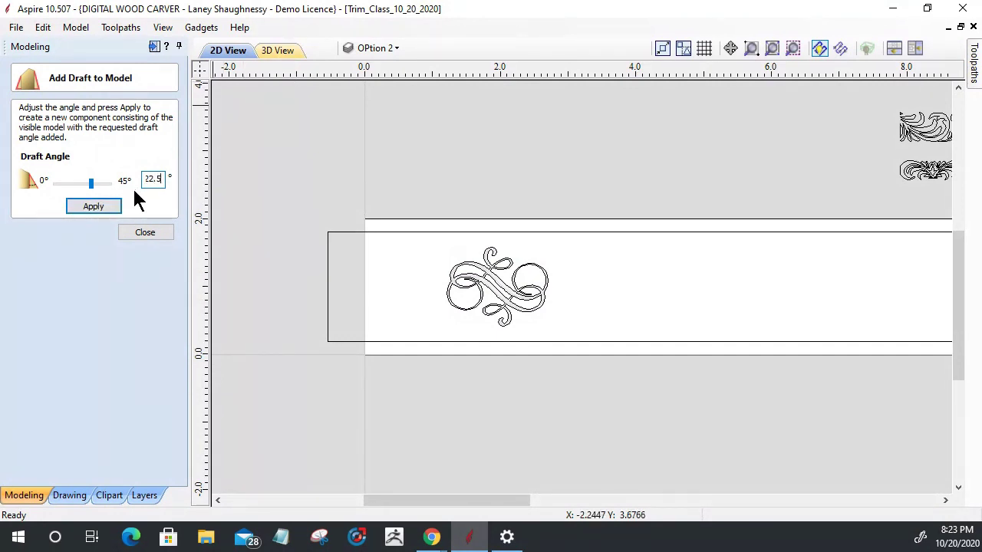
left_click(96, 209)
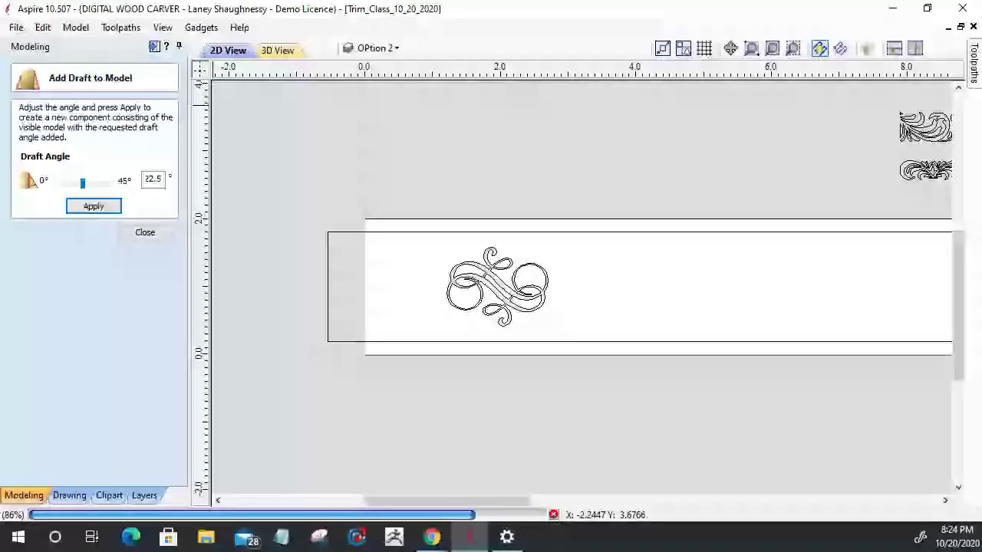
left_click(145, 233)
Inspect the drafted walls around the flourish up close in the 3D view.
left_click(278, 50)
scroll(251, 237, "up", 3)
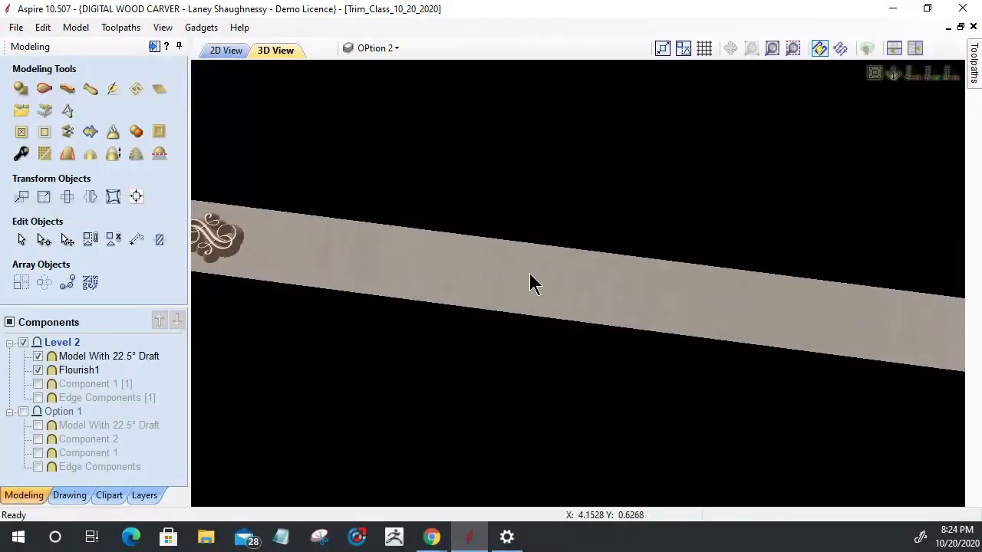
middle_click_drag(530, 280, 879, 330)
scroll(860, 318, "up", 5)
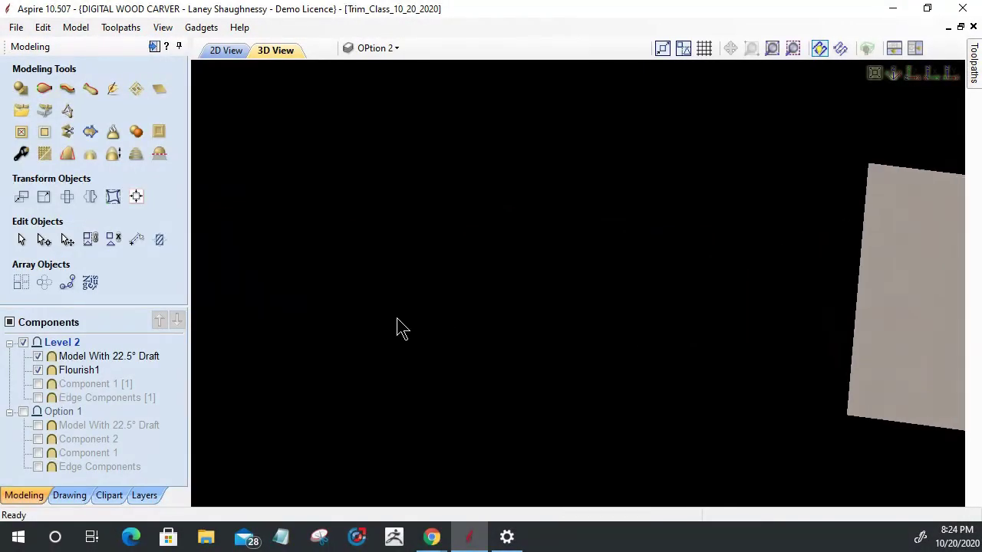
scroll(606, 300, "up", 3)
scroll(600, 299, "up", 2)
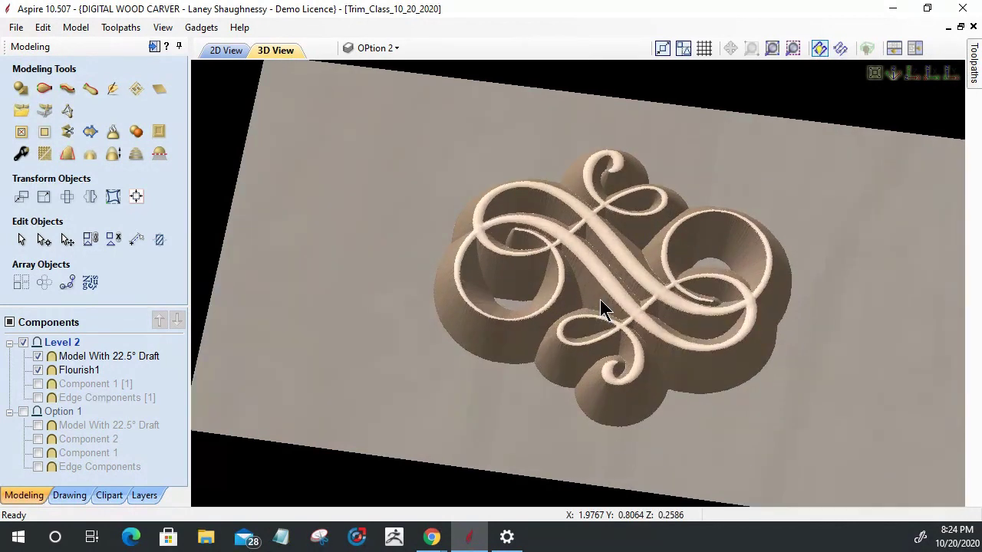
middle_click_drag(379, 298, 375, 309)
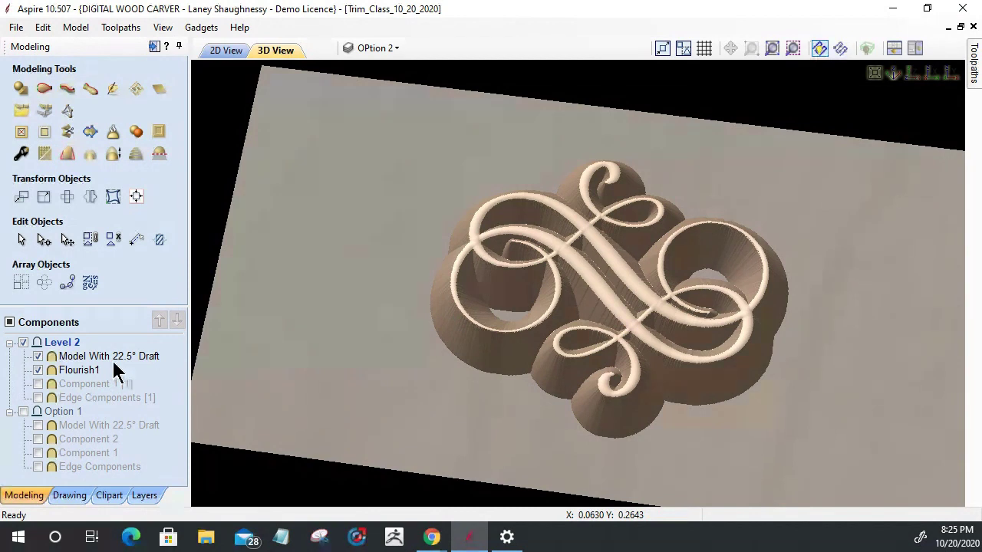
Show Component 1 and Edge Components in Level 2 again and view the whole strip from above.
left_click(38, 384)
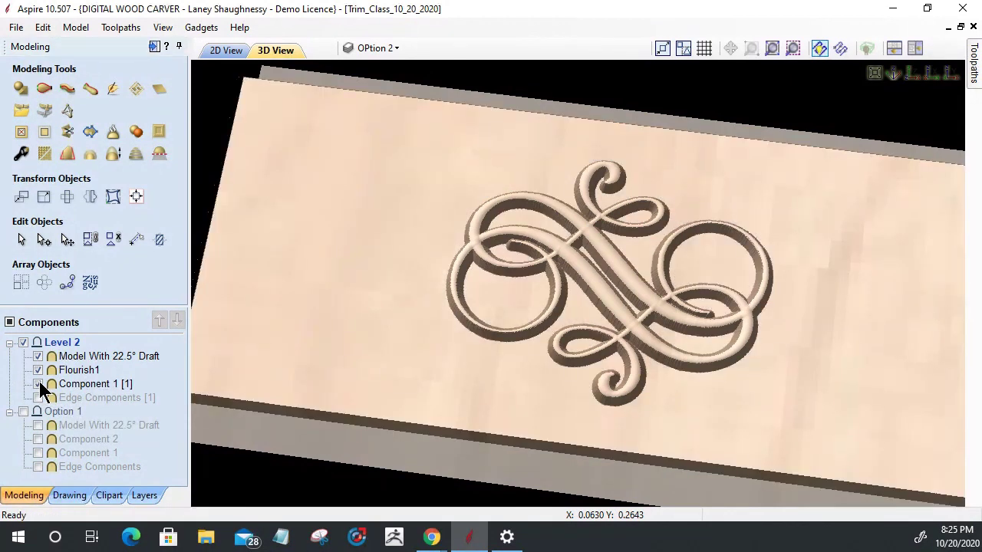
left_click(37, 397)
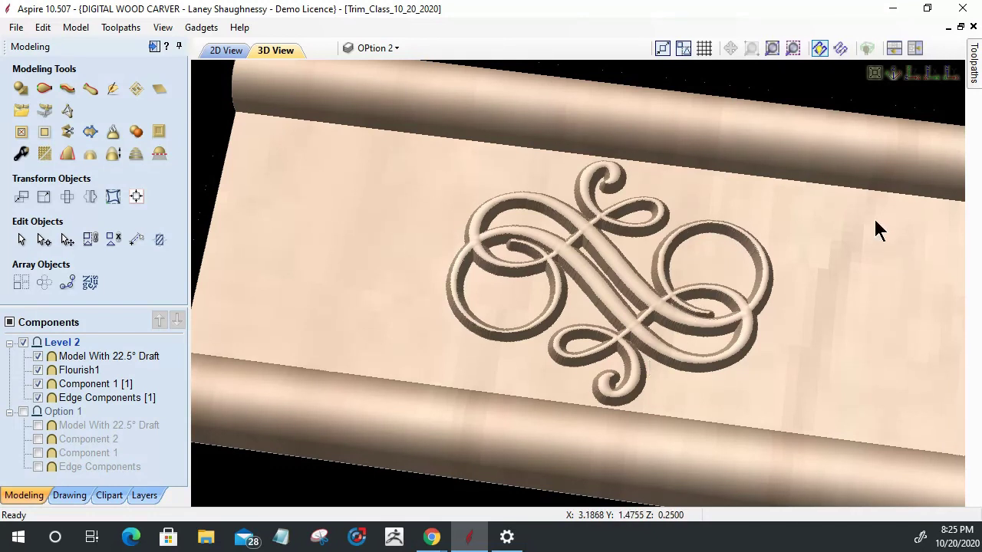
left_click(913, 74)
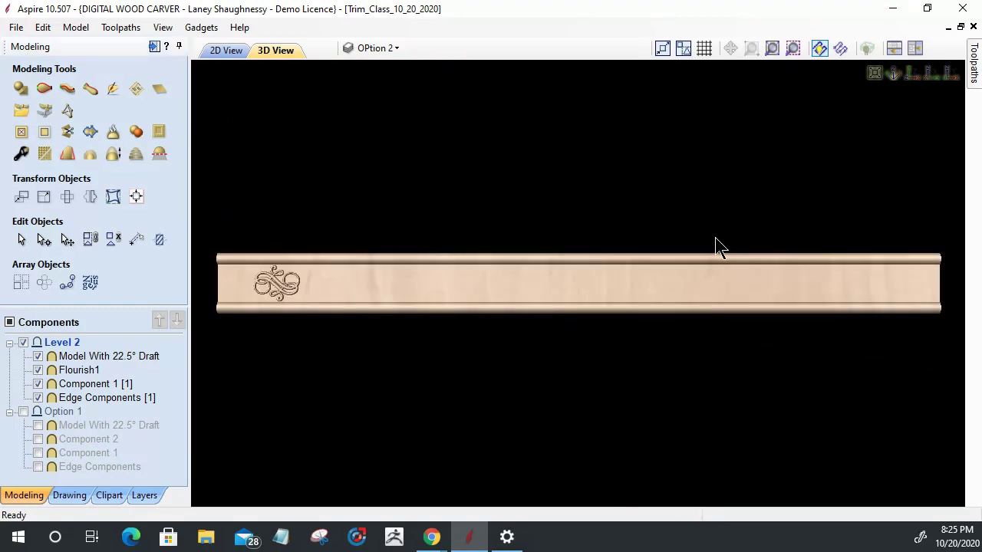
In the 2D view, copy the flourish vector with its Flourish1 and draft components along the strip to about X 4.8.
left_click(229, 52)
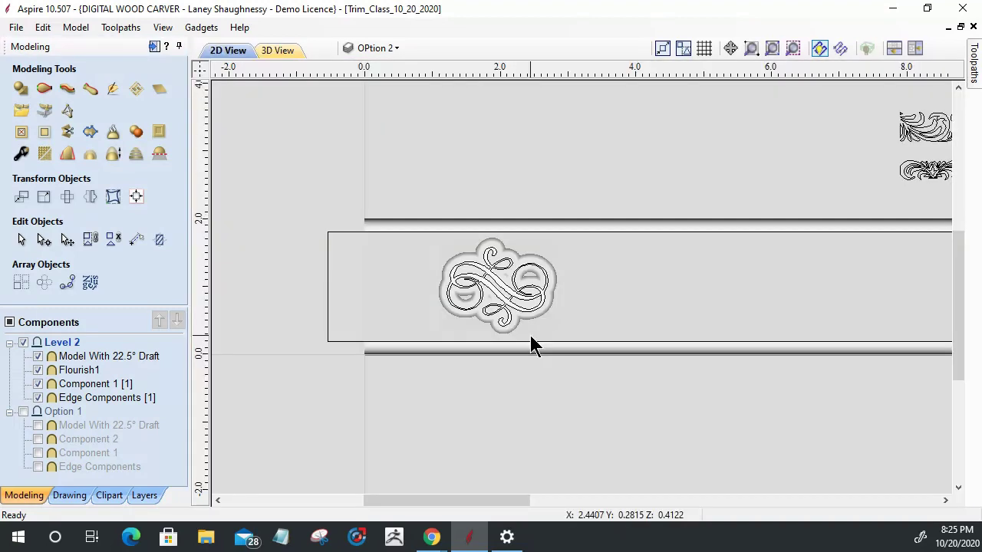
scroll(381, 279, "up", 1)
scroll(368, 280, "down", 1)
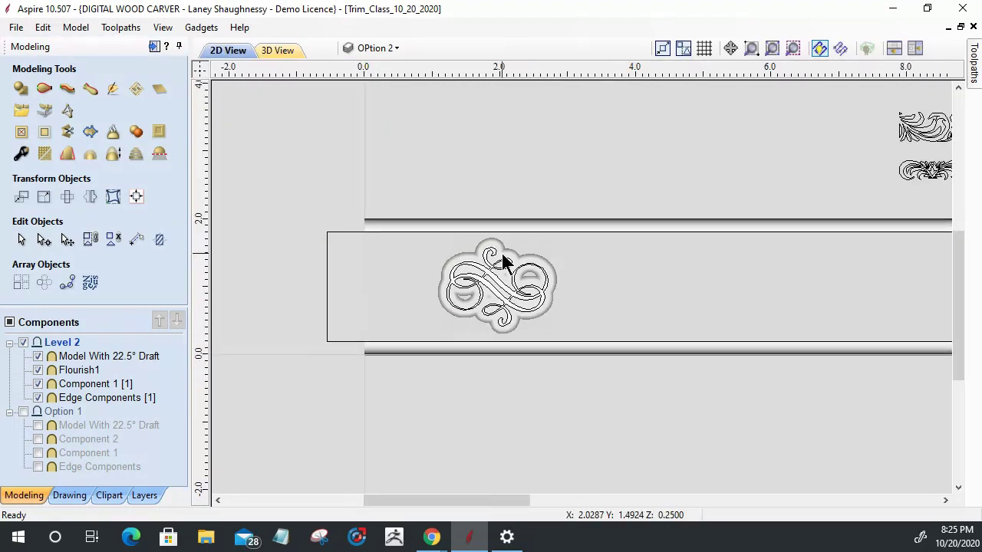
scroll(503, 261, "down", 1)
scroll(400, 257, "down", 4)
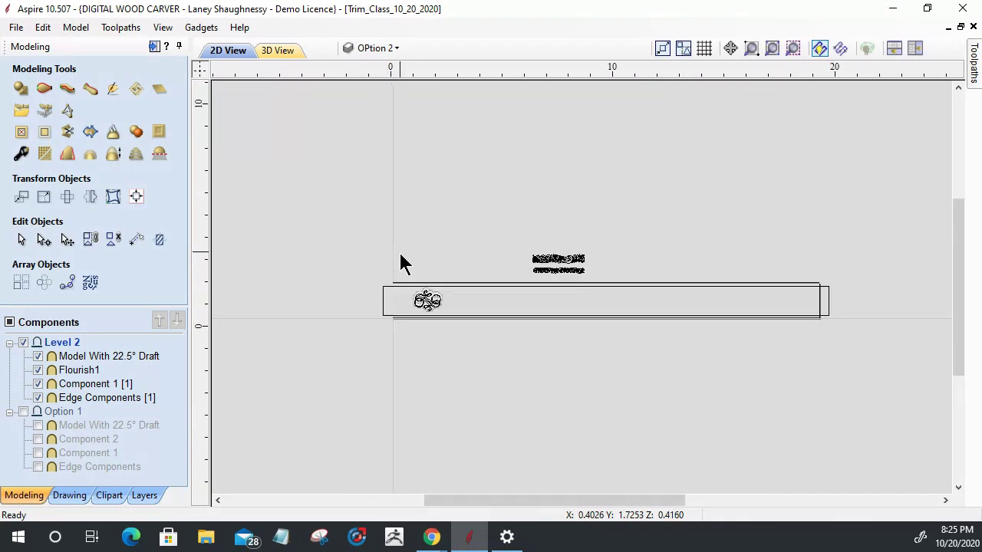
scroll(400, 255, "up", 2)
scroll(471, 344, "up", 2)
scroll(471, 344, "down", 2)
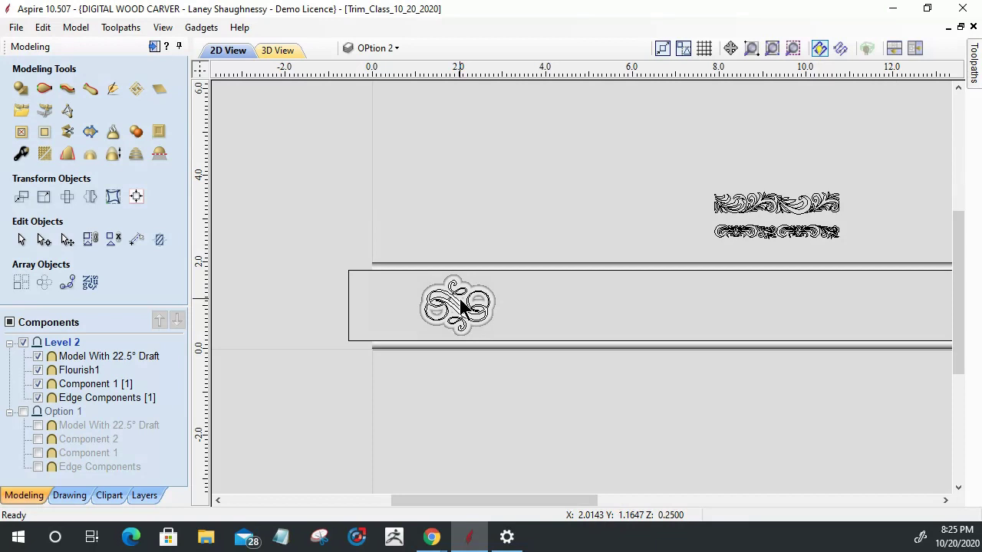
left_click_drag(411, 244, 523, 356)
scroll(414, 353, "down", 2)
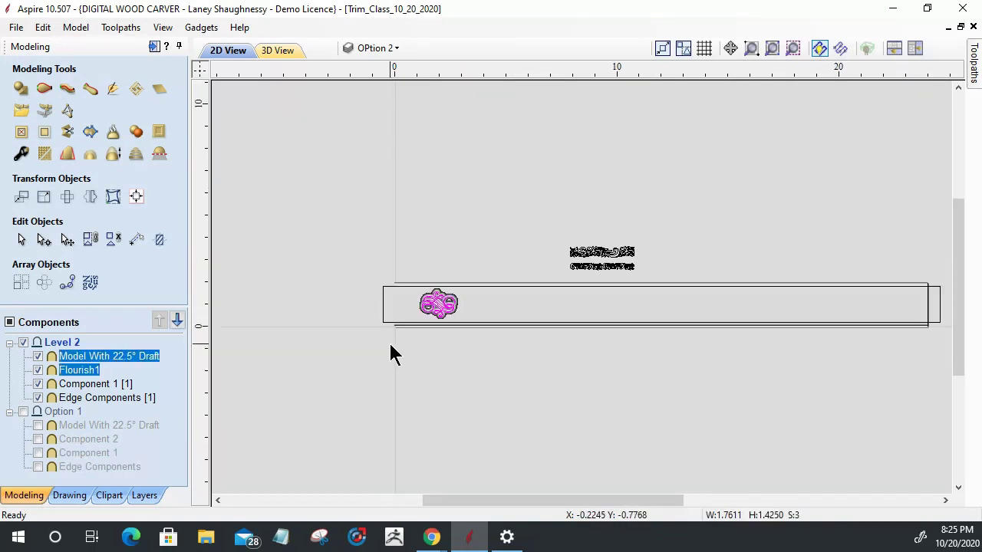
scroll(440, 303, "up", 2)
left_click(440, 304)
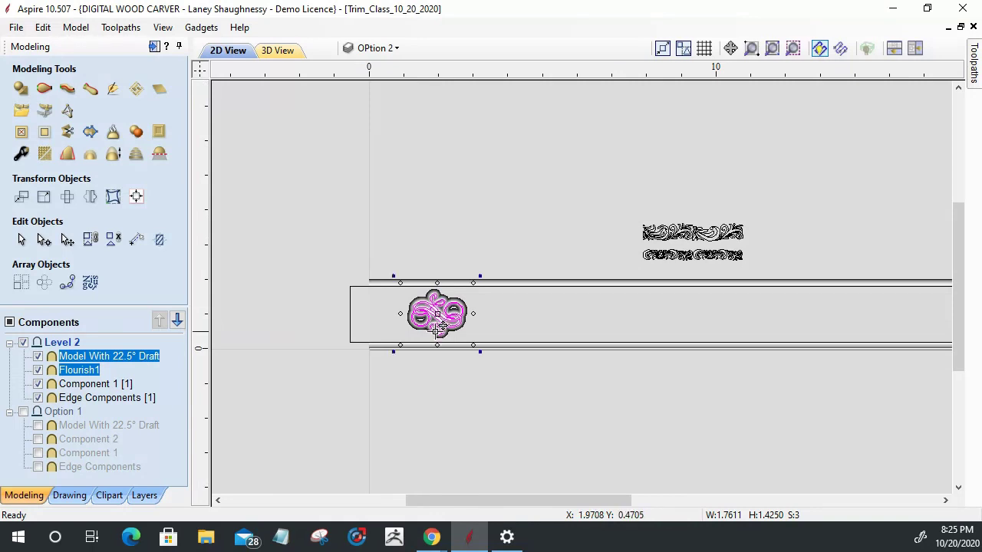
scroll(431, 322, "down", 2)
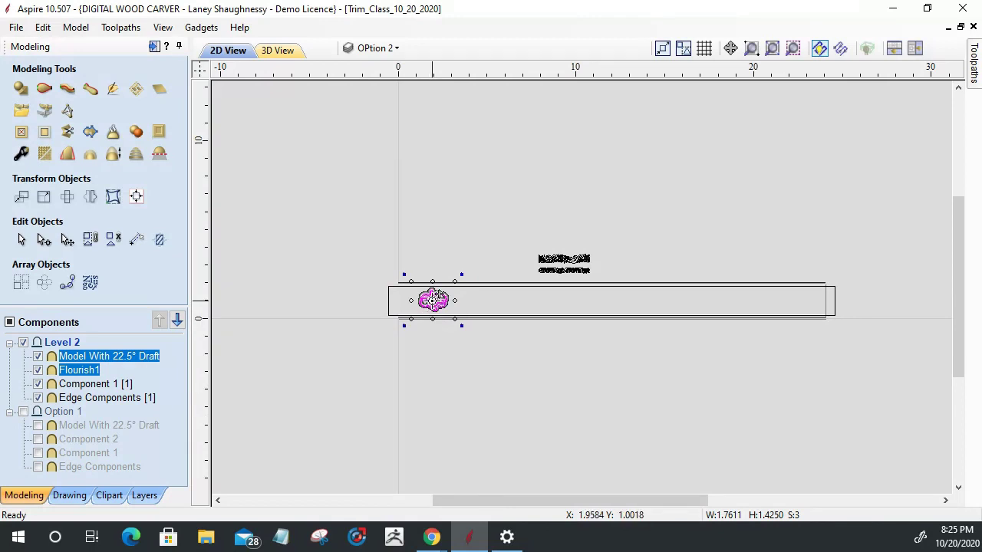
left_click(463, 302)
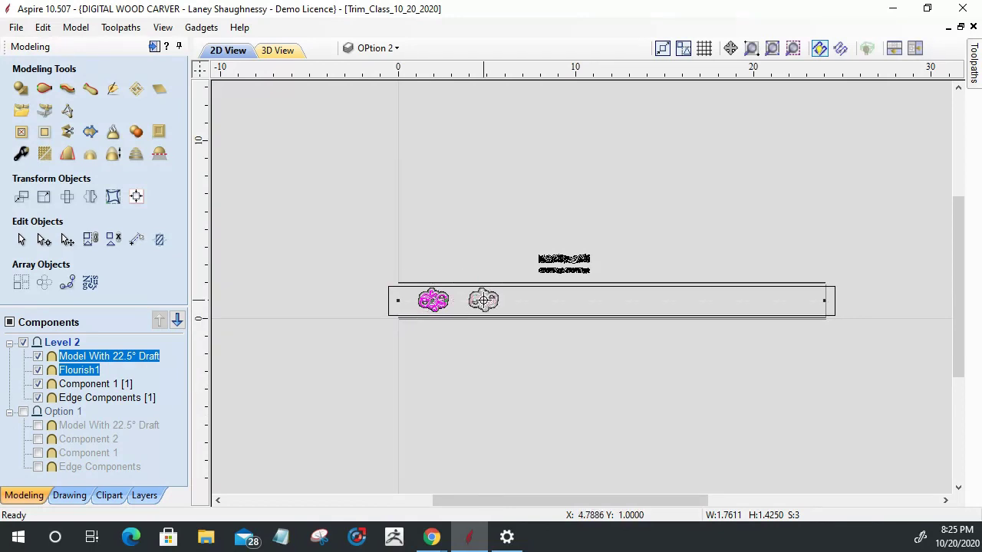
left_click(483, 300)
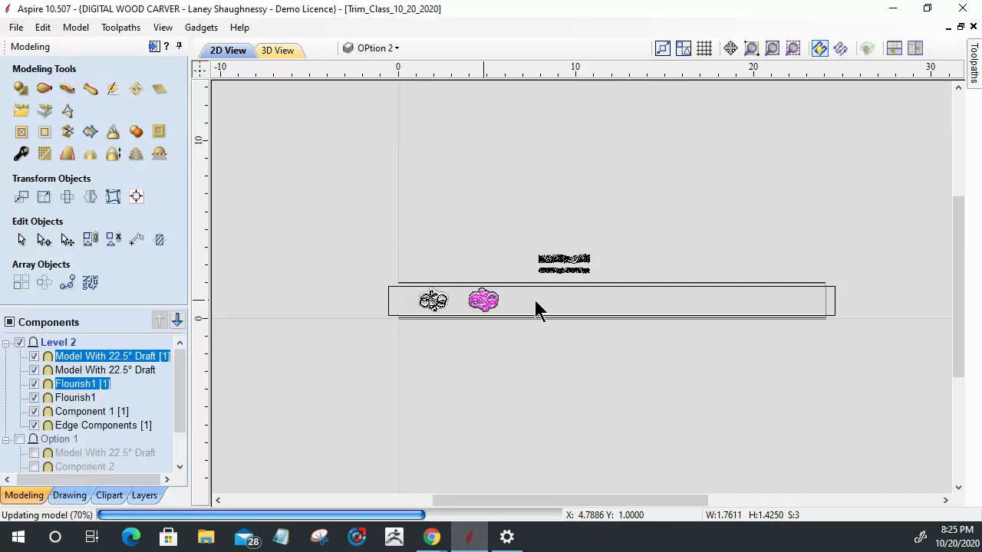
Place six more copies of the drafted flourish along the strip at about X 7.8, 10.4, 14.5, 18, 21.2 and 23.3.
left_click(483, 300)
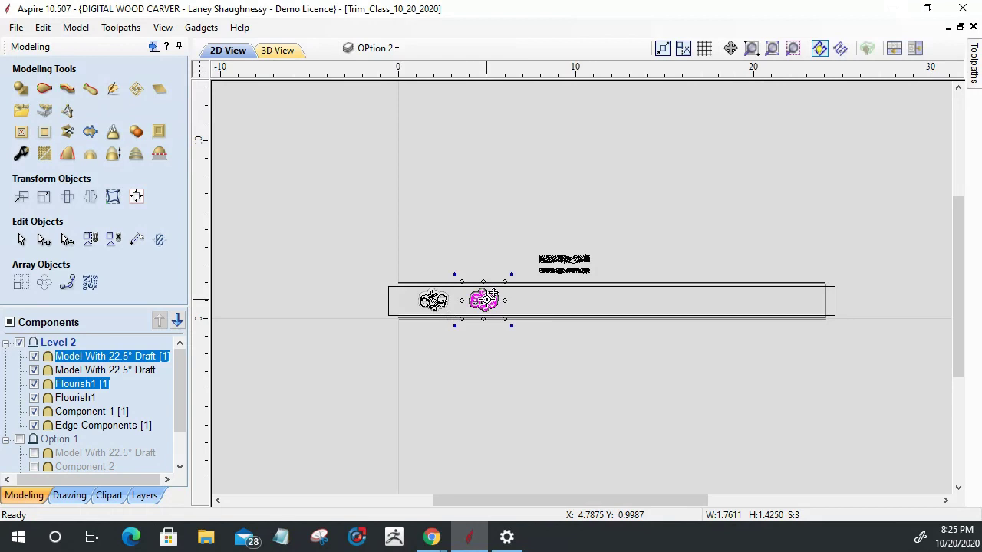
left_click_drag(536, 303, 536, 301)
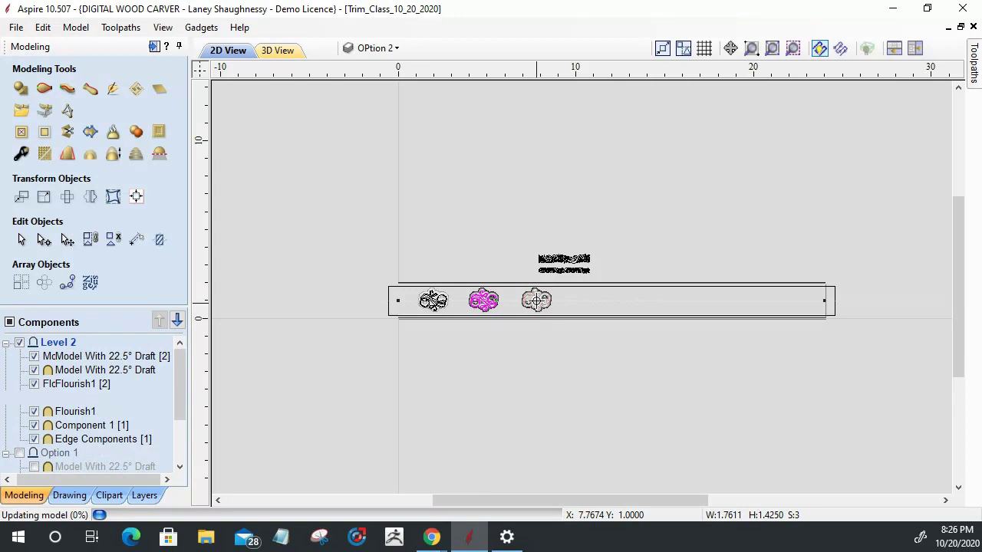
left_click_drag(540, 307, 583, 301)
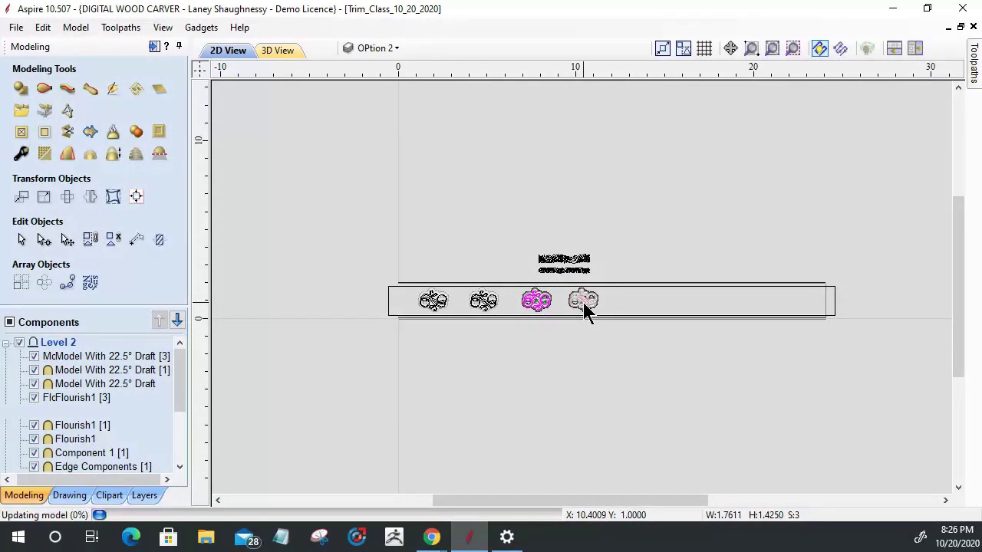
left_click_drag(657, 301, 655, 301)
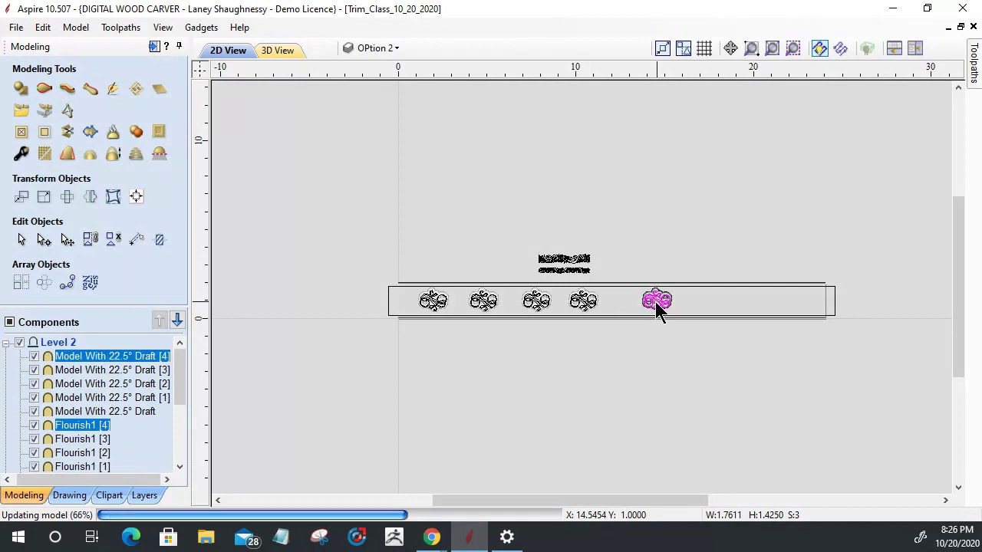
left_click_drag(655, 301, 716, 305)
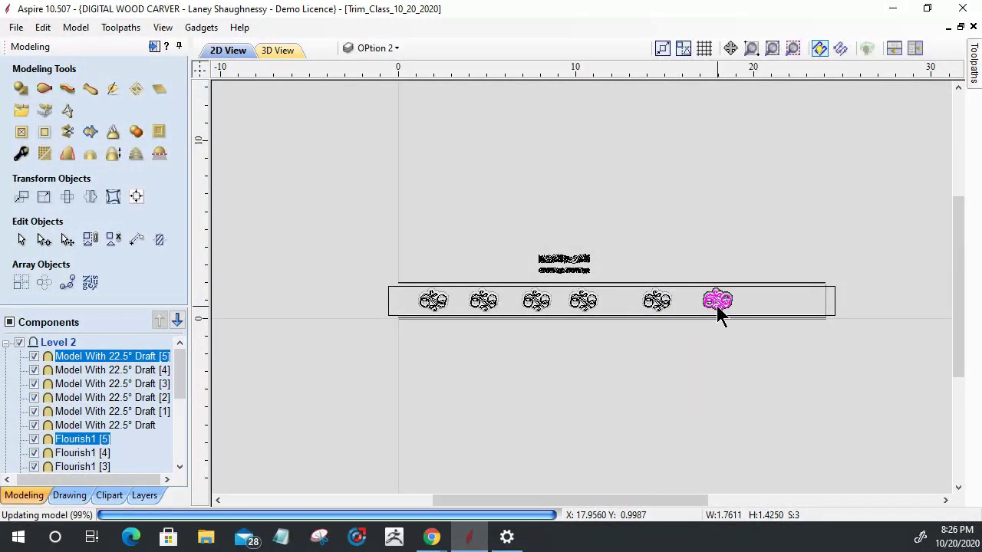
left_click_drag(721, 299, 774, 301)
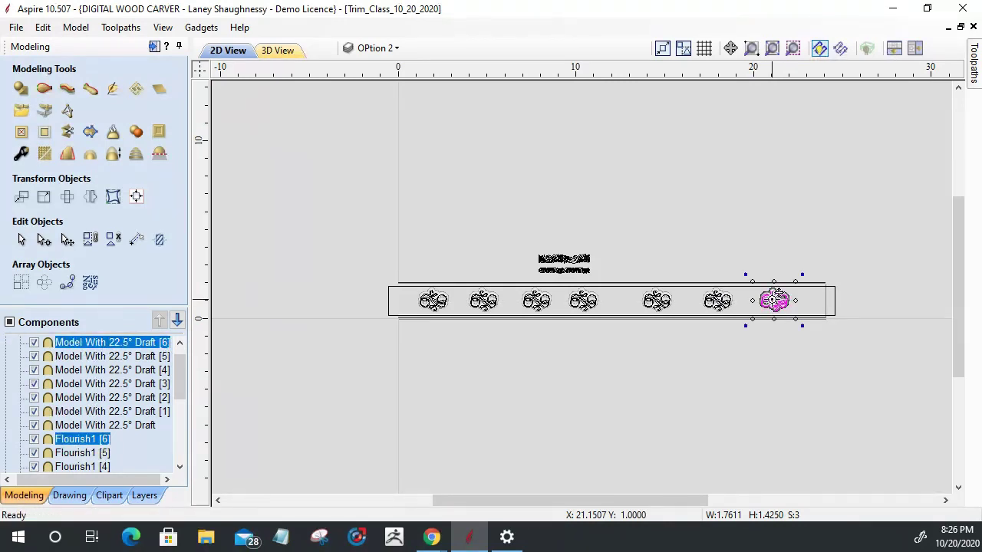
left_click_drag(777, 297, 815, 301)
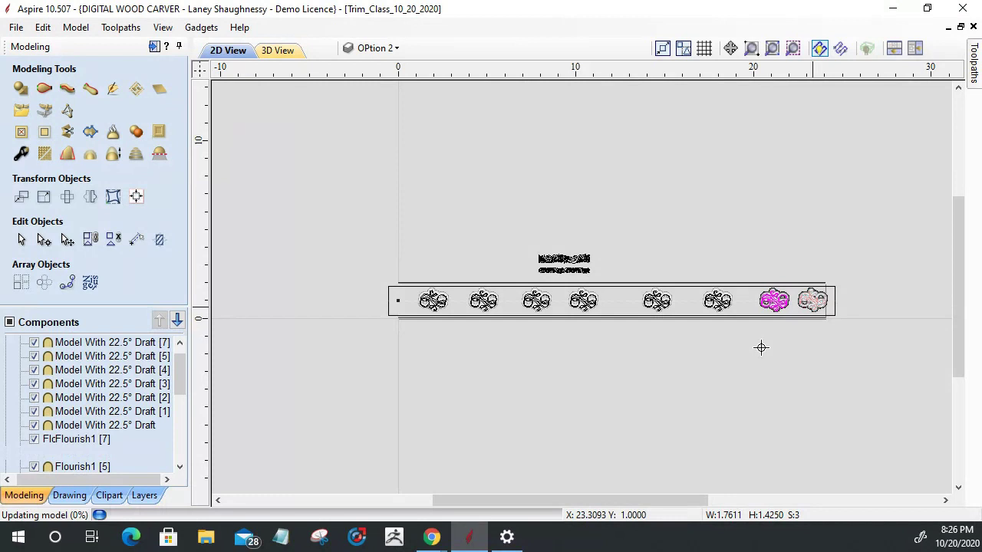
Shorten the long rectangle around the flourishes symmetrically to about 24 wide, flush with both ends of the strip.
left_click(395, 307)
scroll(397, 310, "up", 3)
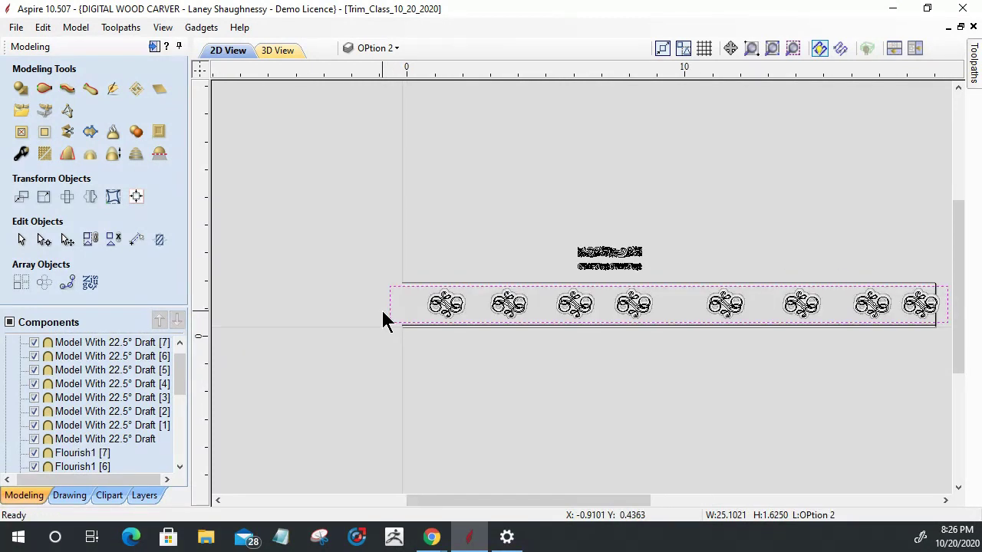
scroll(396, 310, "up", 3)
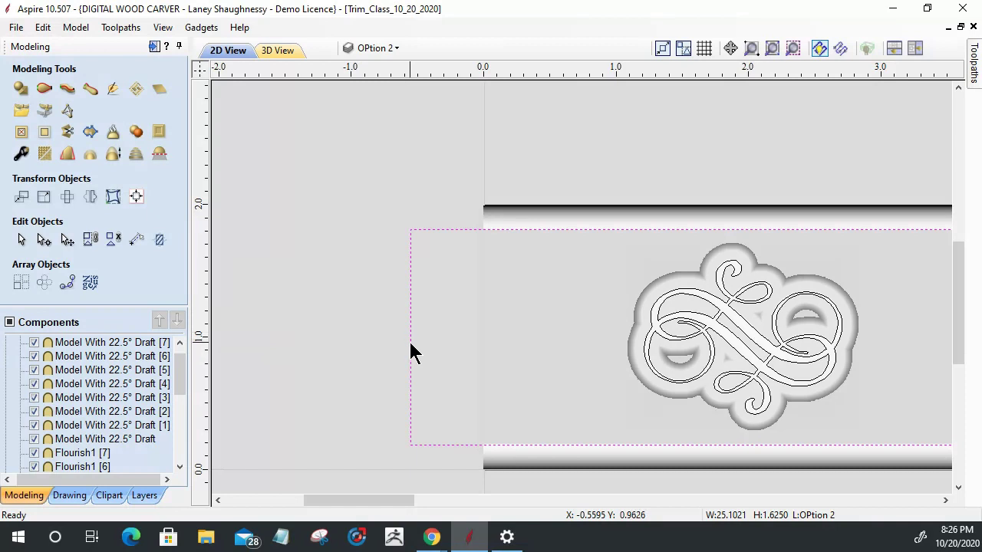
left_click(409, 338)
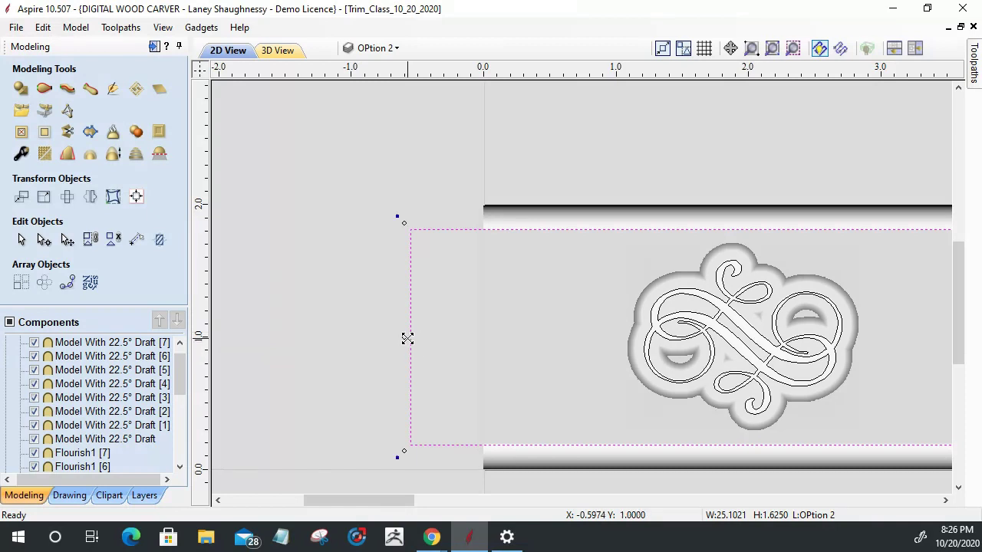
left_click_drag(404, 338, 483, 226)
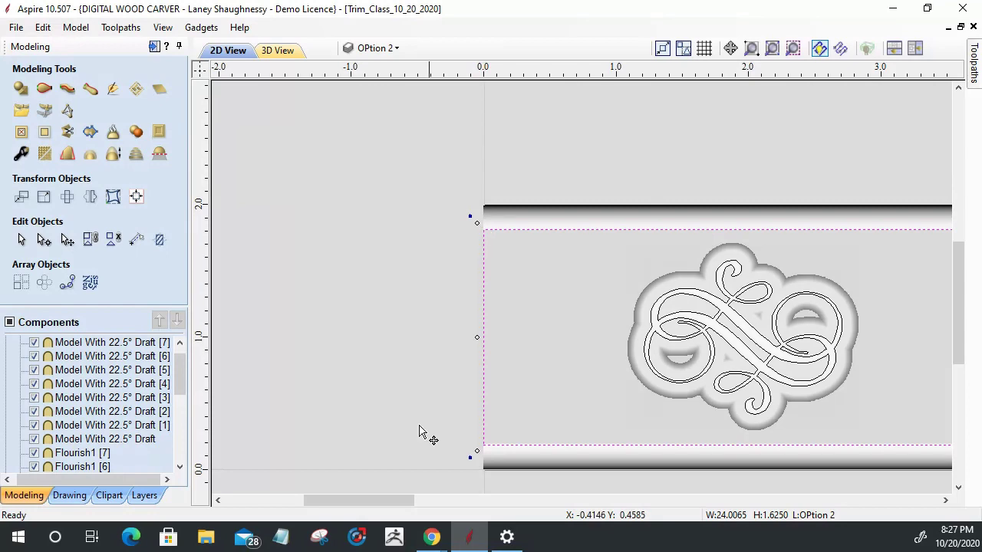
scroll(326, 407, "down", 5)
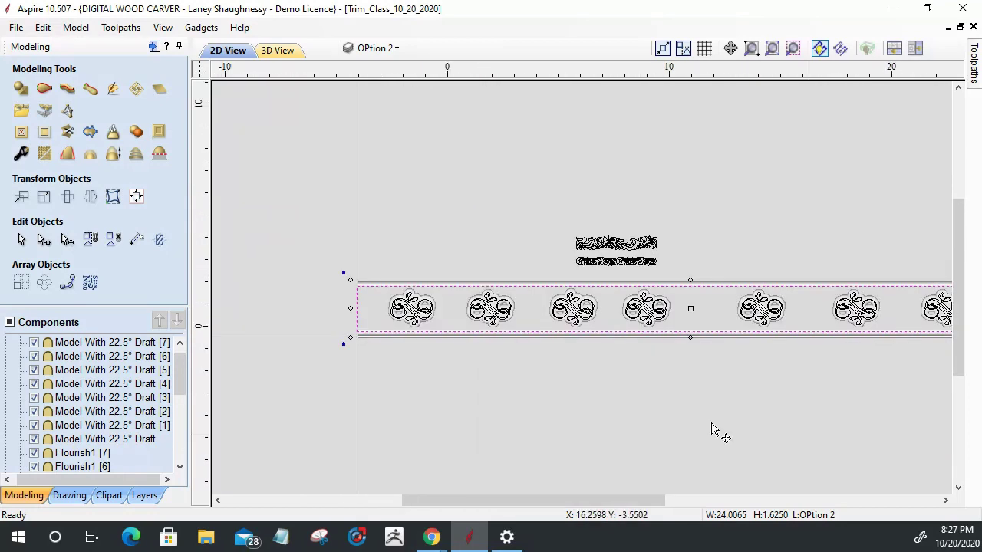
scroll(947, 369, "down", 2)
scroll(882, 314, "up", 5)
scroll(870, 324, "up", 1)
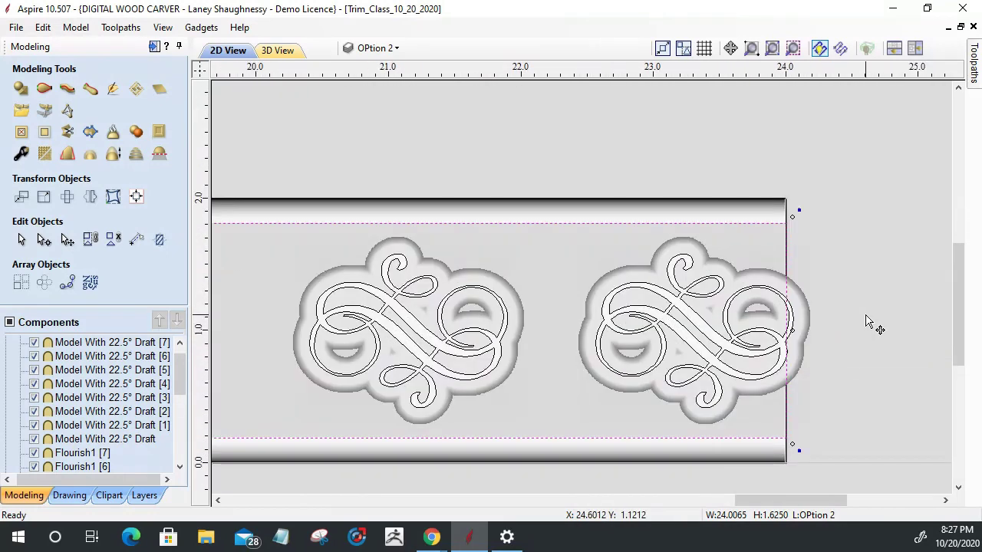
scroll(951, 342, "down", 5)
scroll(506, 300, "down", 1)
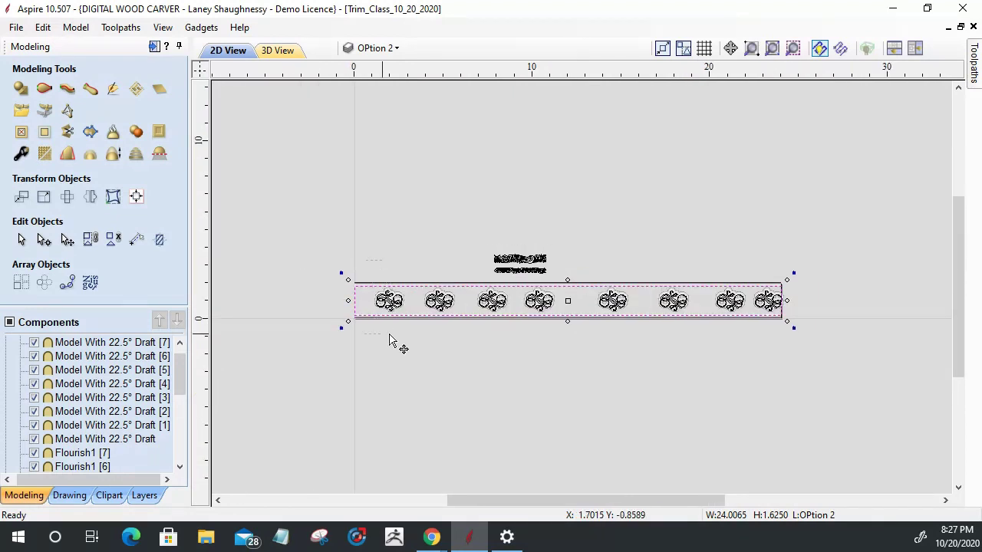
Move the two spare scrollwork patterns farther up, well clear of the moulding strip.
left_click(500, 240)
left_click_drag(499, 234, 572, 281)
left_click_drag(531, 254, 540, 144)
Centre all eight flourishes and their components both horizontally and vertically on the long rectangle, with the rectangle selected last.
left_click_drag(366, 269, 788, 349)
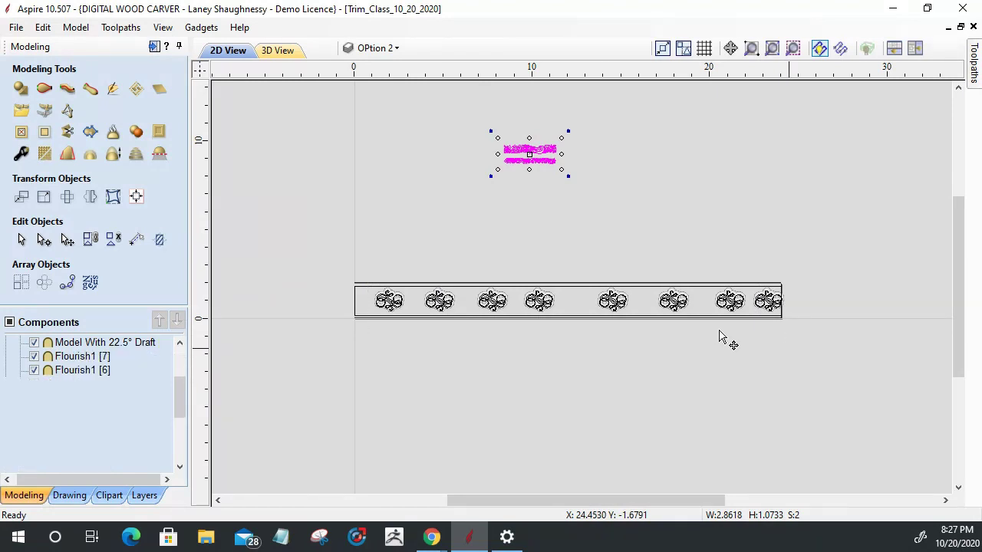
left_click(667, 324)
scroll(675, 317, "up", 3)
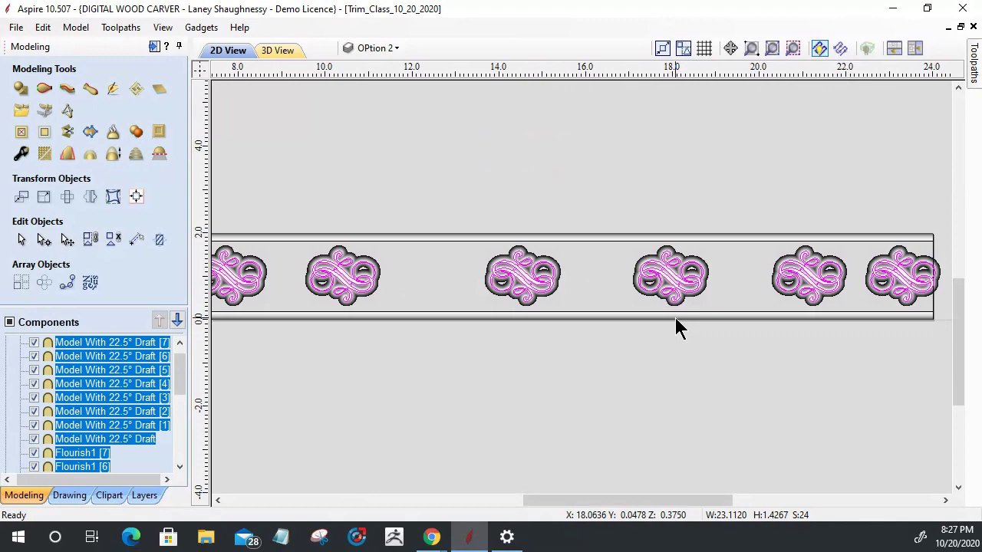
scroll(675, 317, "up", 1)
left_click(616, 228, "shift")
scroll(625, 247, "down", 1)
scroll(628, 247, "down", 2)
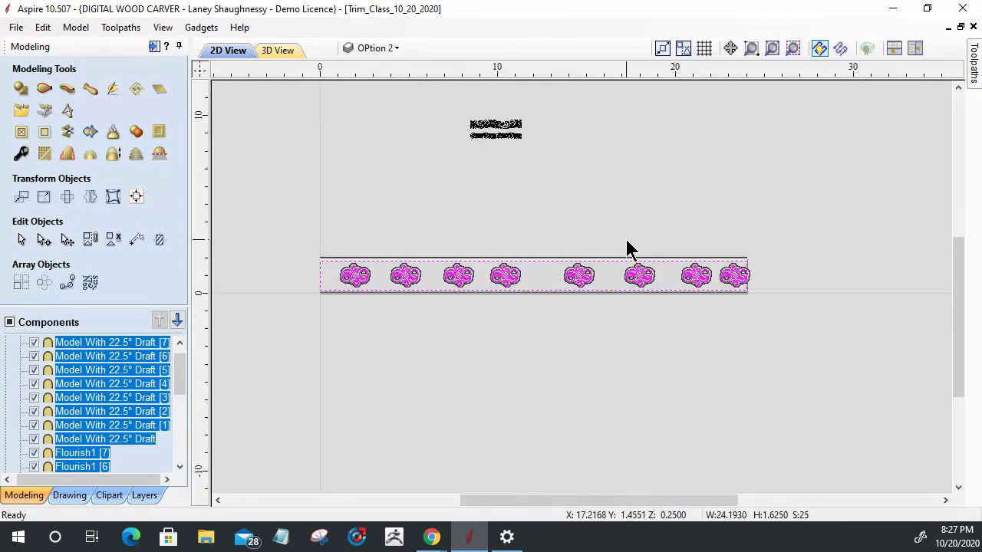
left_click(137, 198)
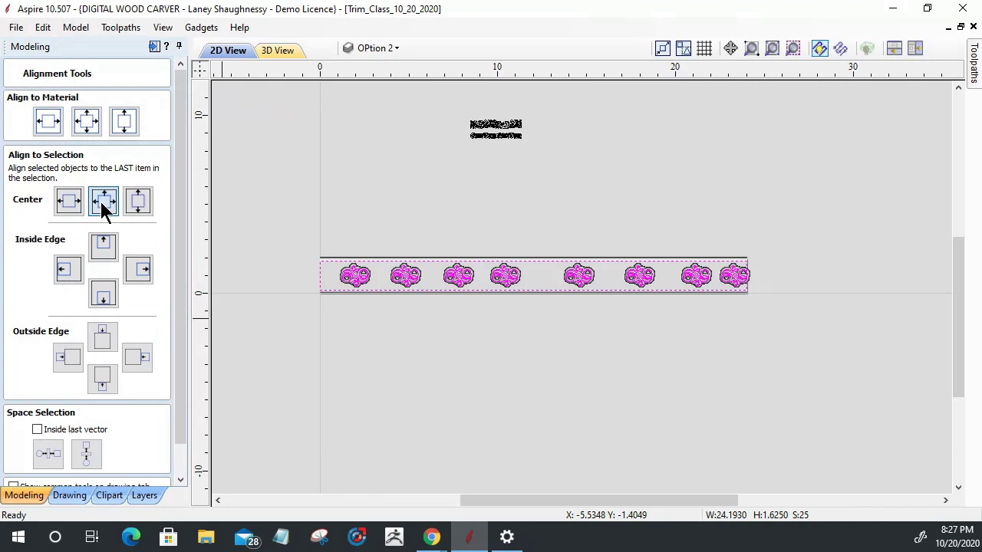
left_click(103, 209)
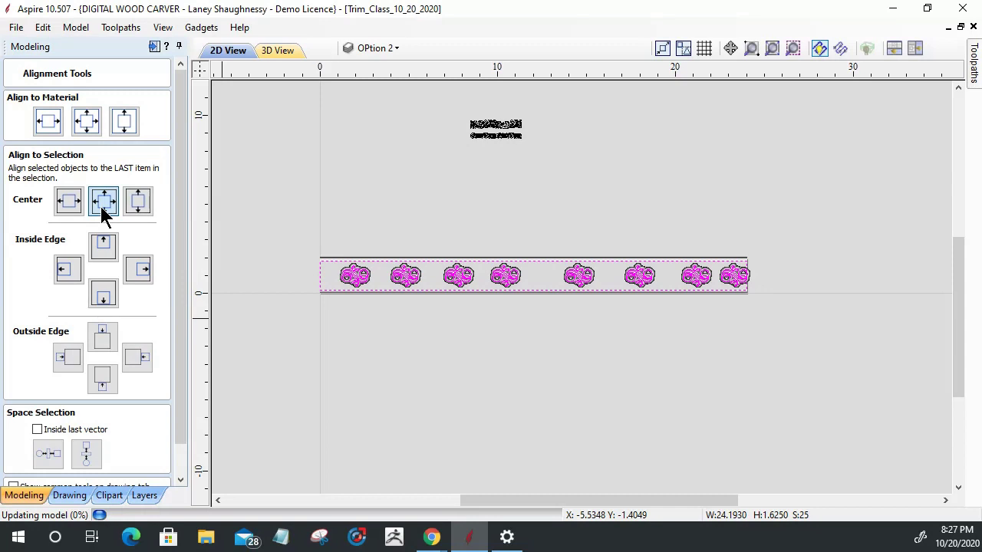
left_click(103, 209)
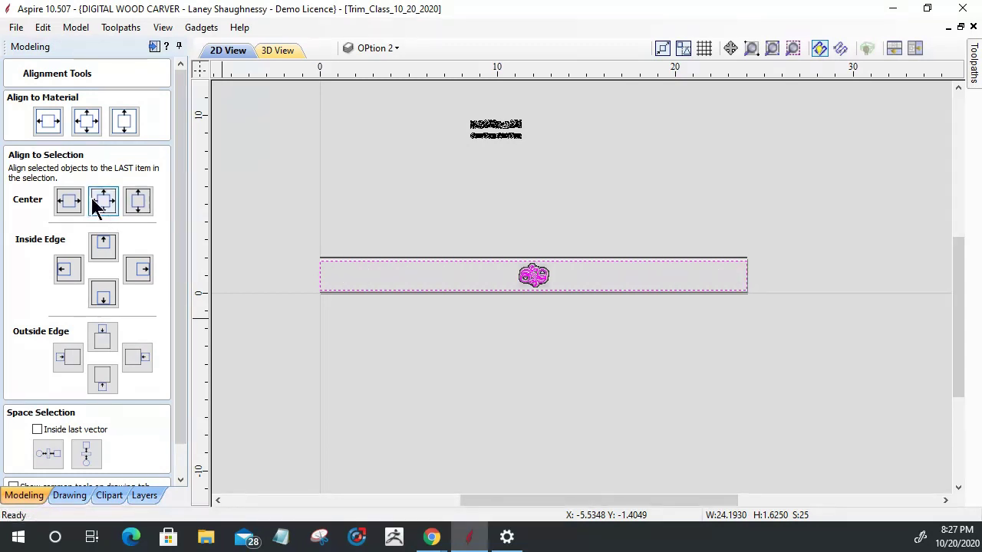
Space the selected flourishes horizontally inside the last selected vector, the long rectangle.
left_click(36, 432)
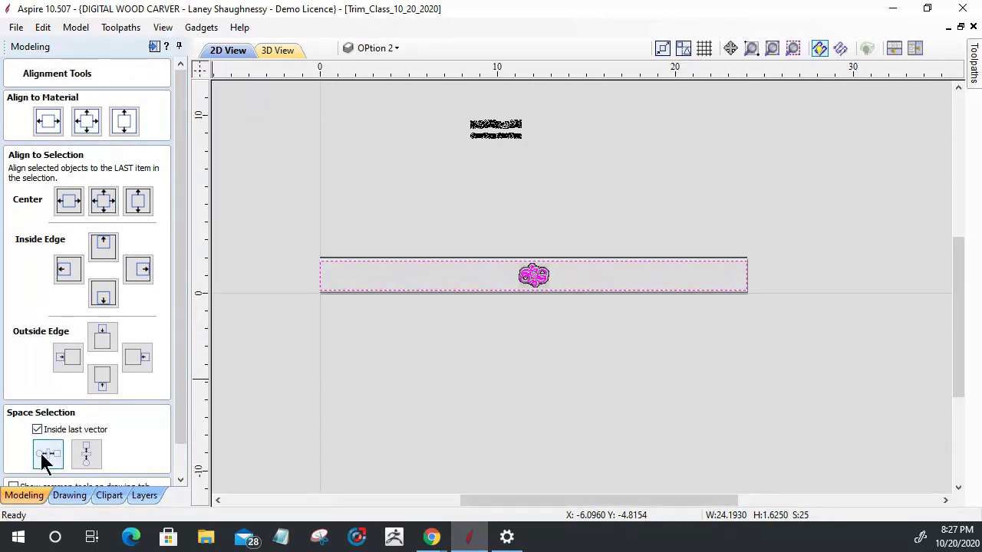
left_click(42, 457)
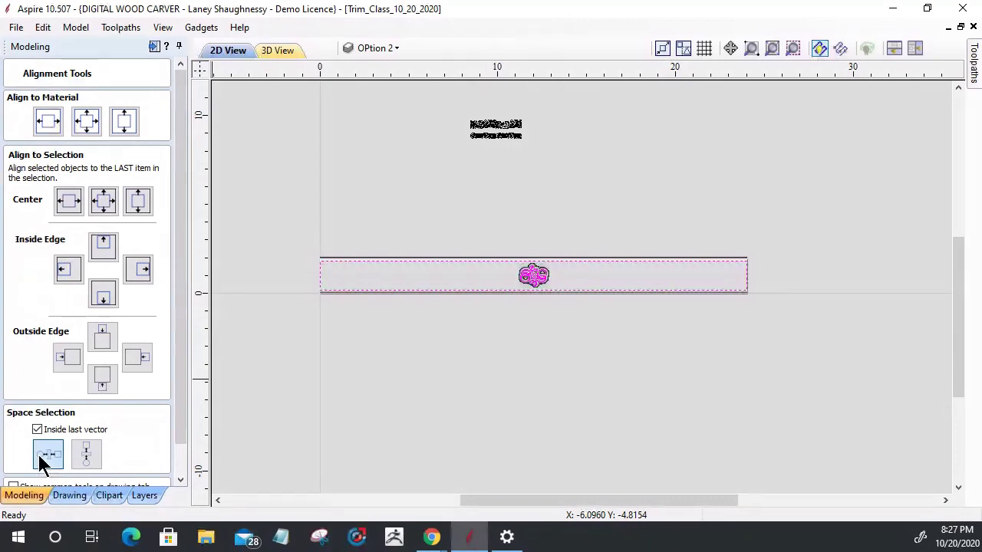
left_click(40, 456)
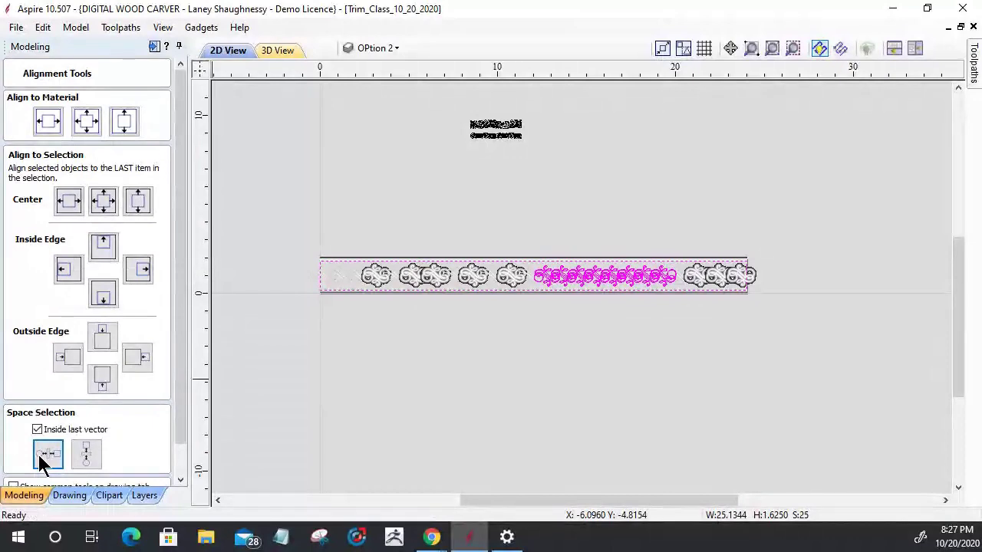
Move the eight overlapping flourish vectors off the strip to the space above it and delete all but the first one.
scroll(539, 238, "up", 3)
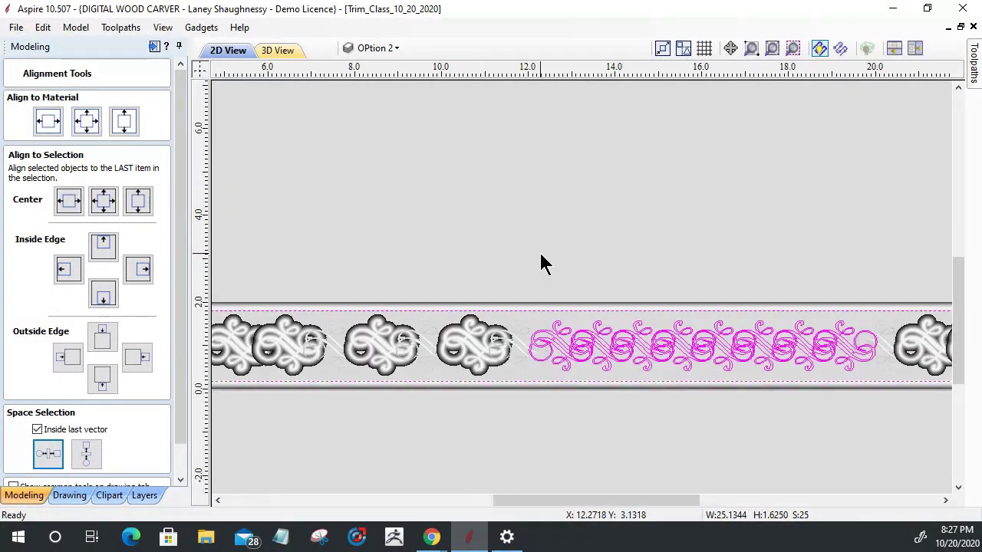
scroll(530, 250, "down", 2)
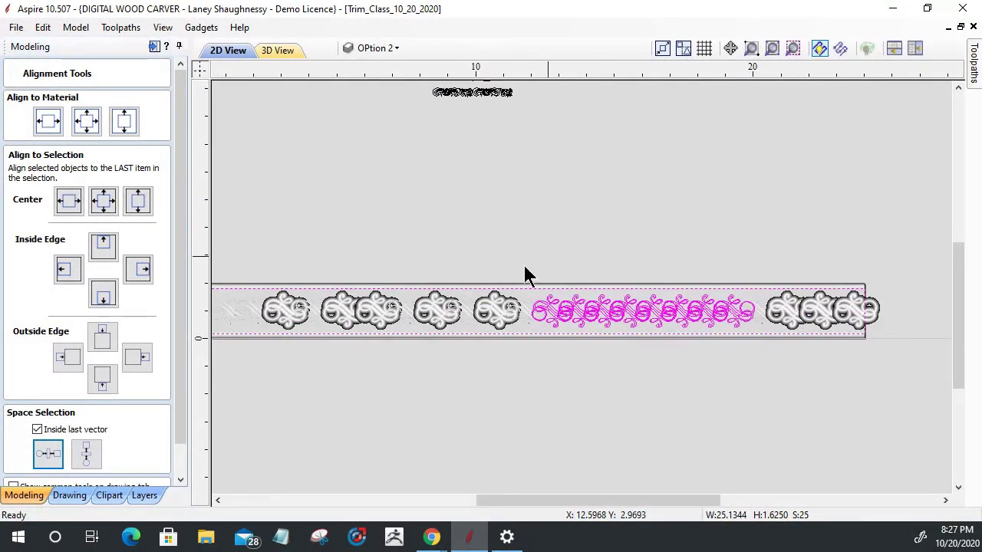
left_click_drag(525, 265, 758, 352)
left_click_drag(672, 315, 672, 191)
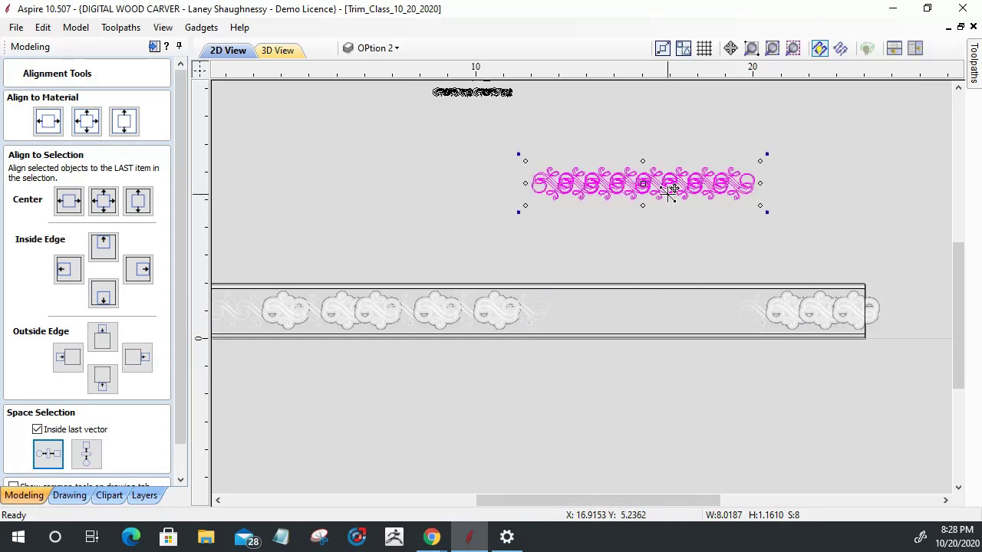
left_click(643, 215)
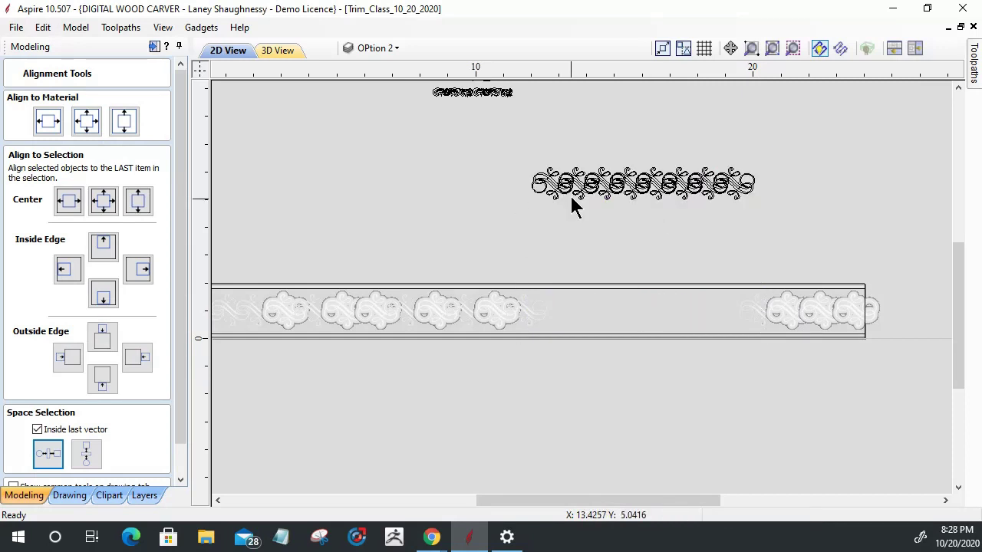
left_click_drag(575, 157, 766, 197)
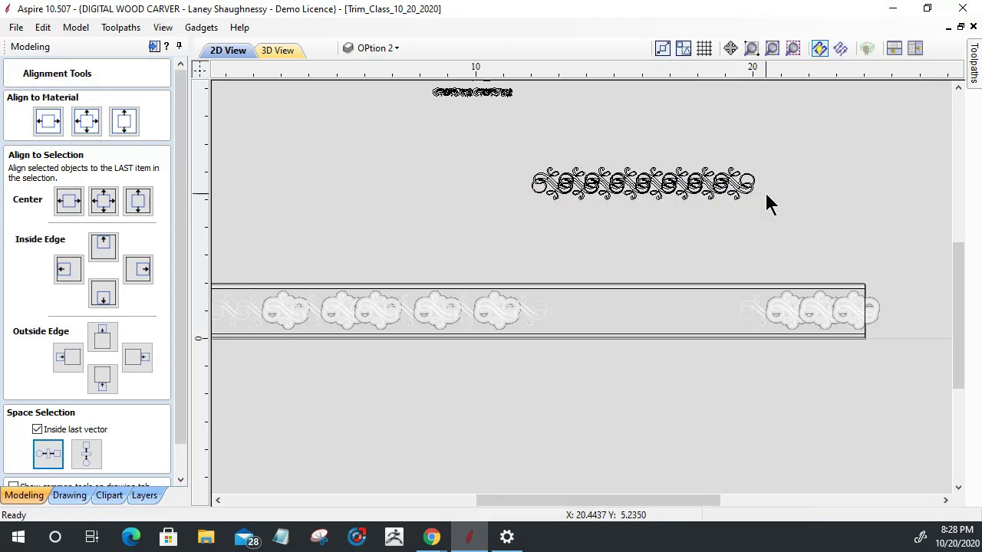
left_click_drag(755, 201, 579, 172)
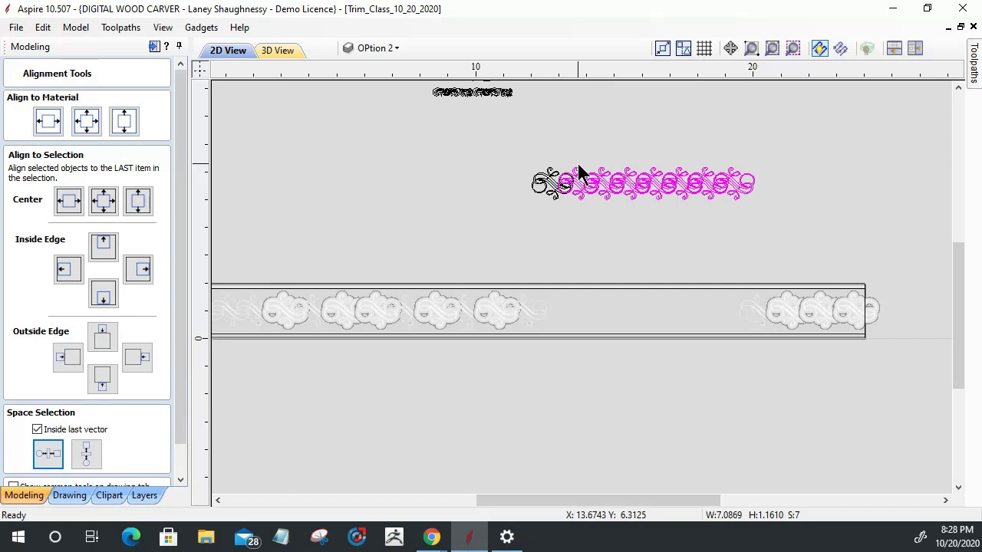
key("Delete")
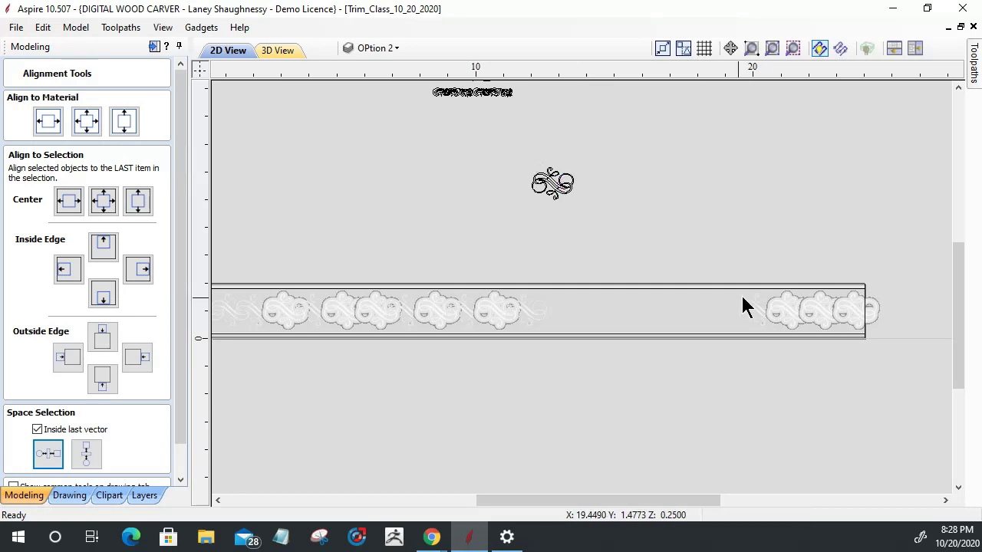
Examine the thin flourish component that lies beside the overlapping drafted components near the strip's far end.
scroll(794, 306, "down", 2)
scroll(778, 329, "up", 6)
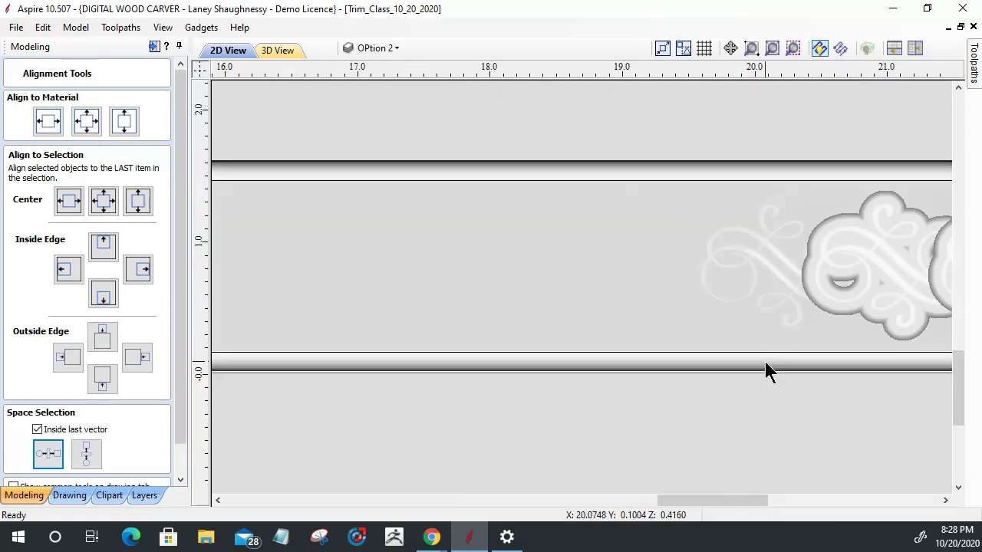
left_click(774, 225)
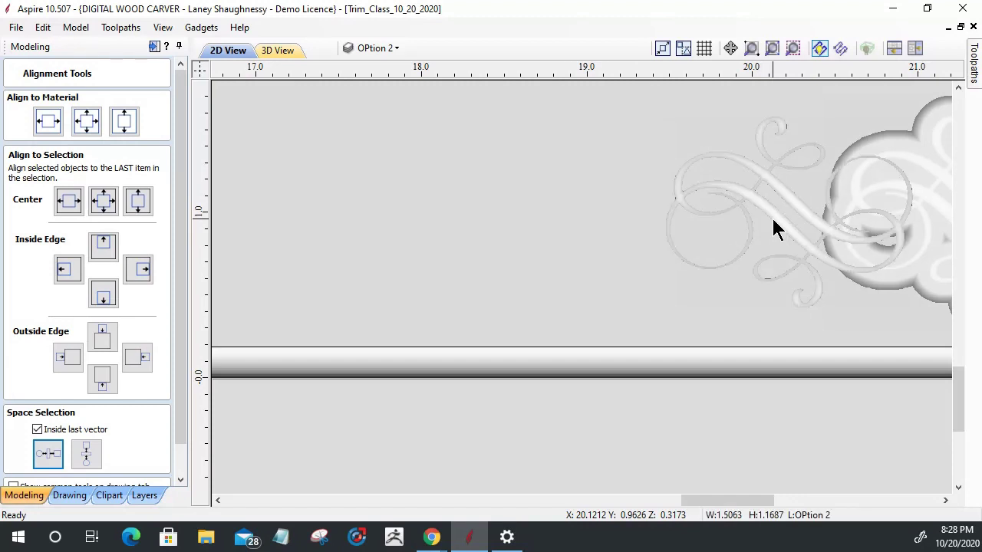
scroll(772, 228, "down", 2)
scroll(771, 223, "down", 1)
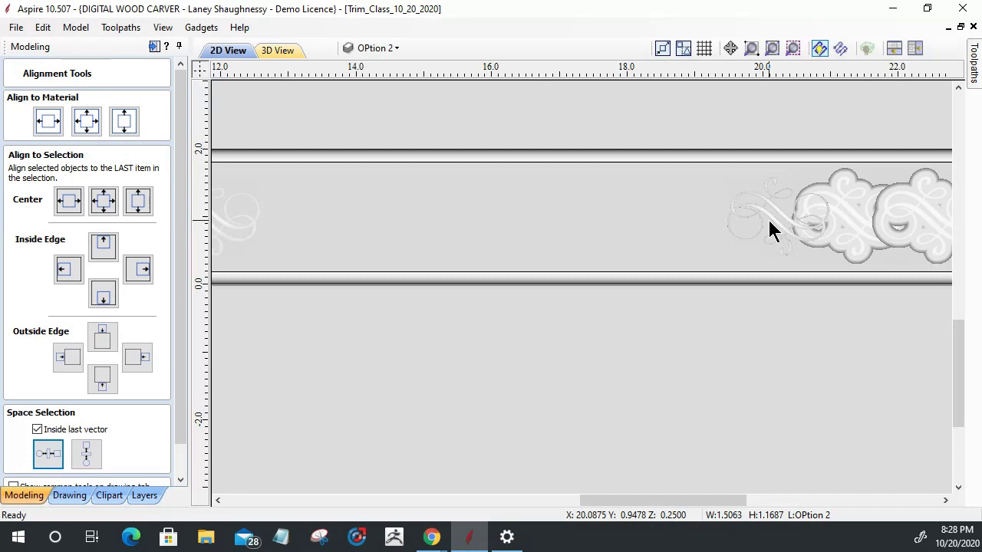
Close the alignment tools and undo the last flourish deletion, the move and the two preceding alignments.
left_click_drag(179, 438, 181, 459)
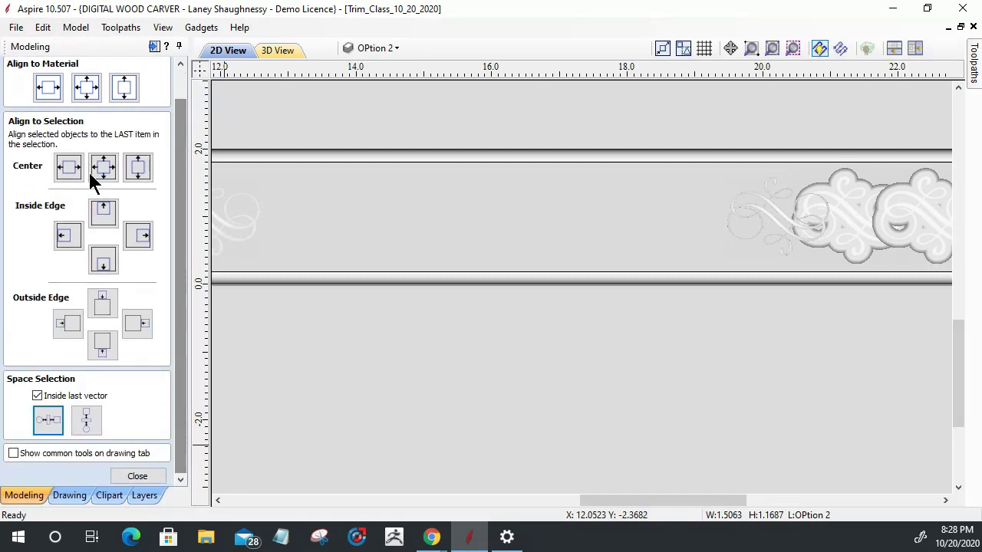
left_click(137, 476)
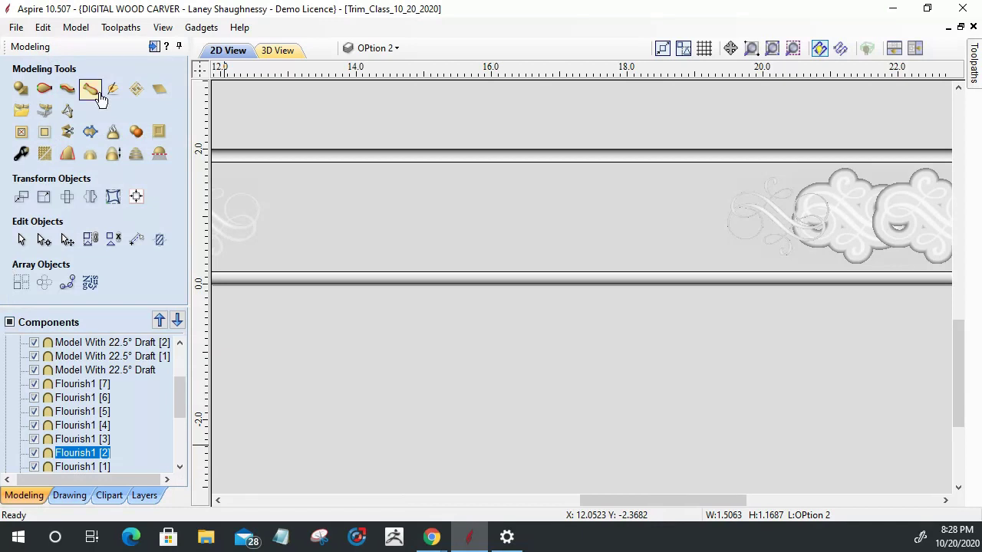
left_click(42, 28)
left_click(46, 44)
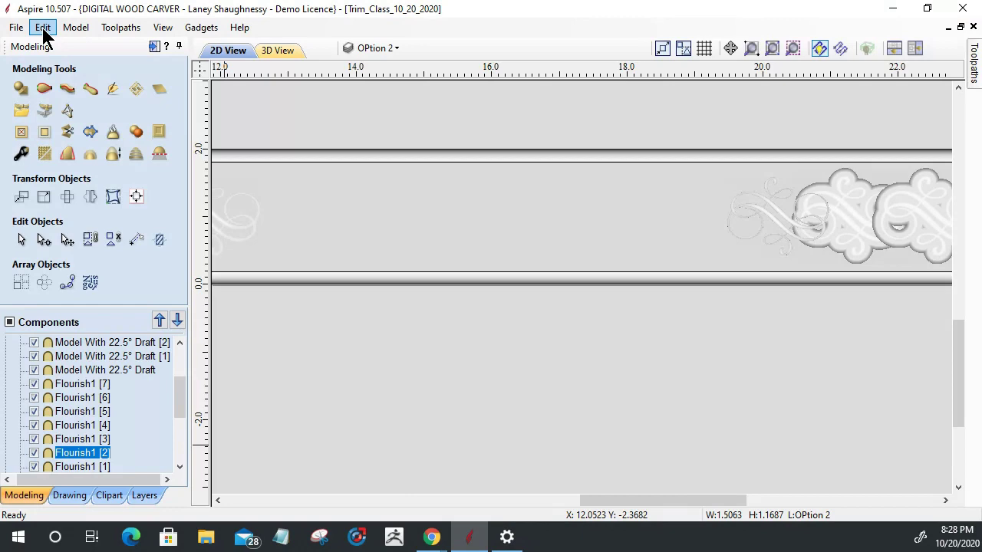
left_click(43, 31)
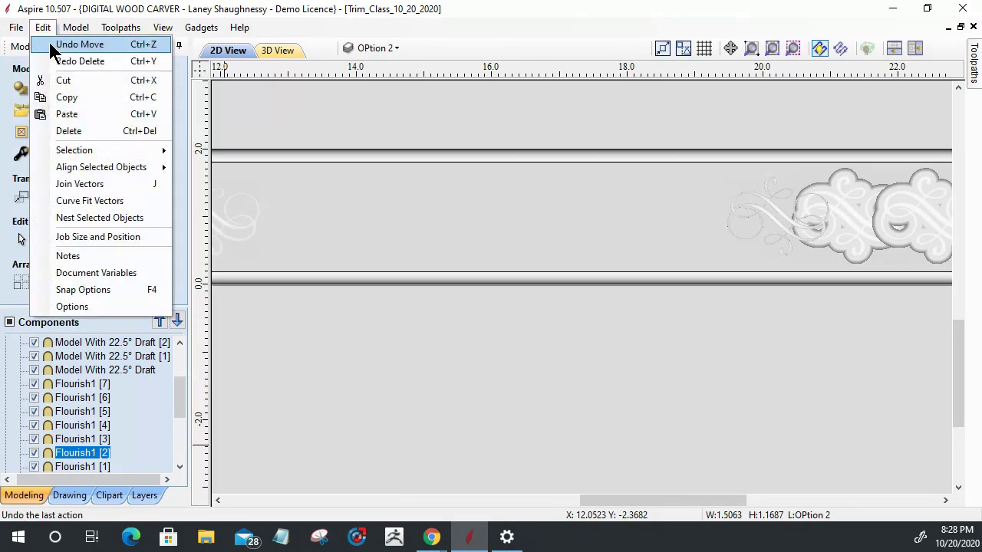
left_click(51, 45)
left_click(43, 28)
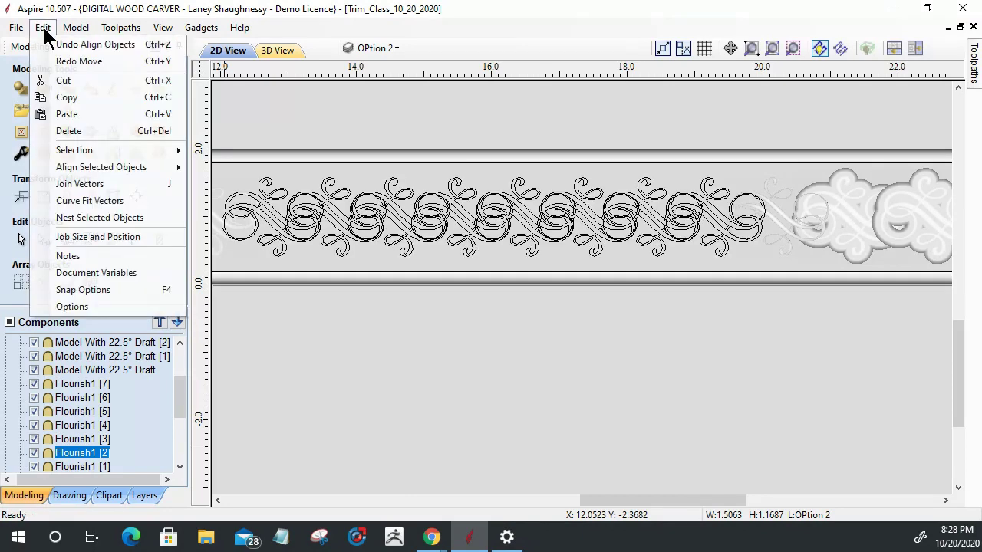
left_click(51, 45)
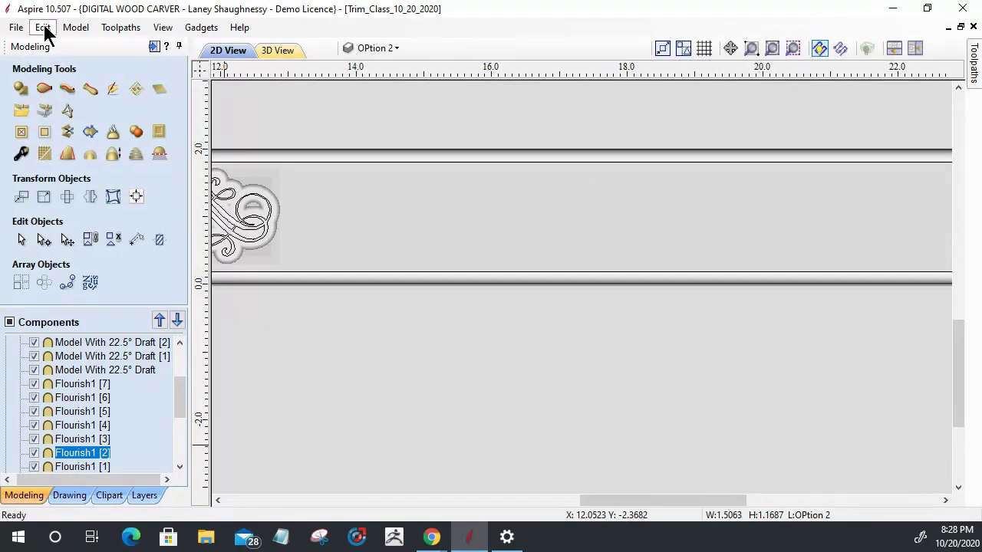
left_click(43, 29)
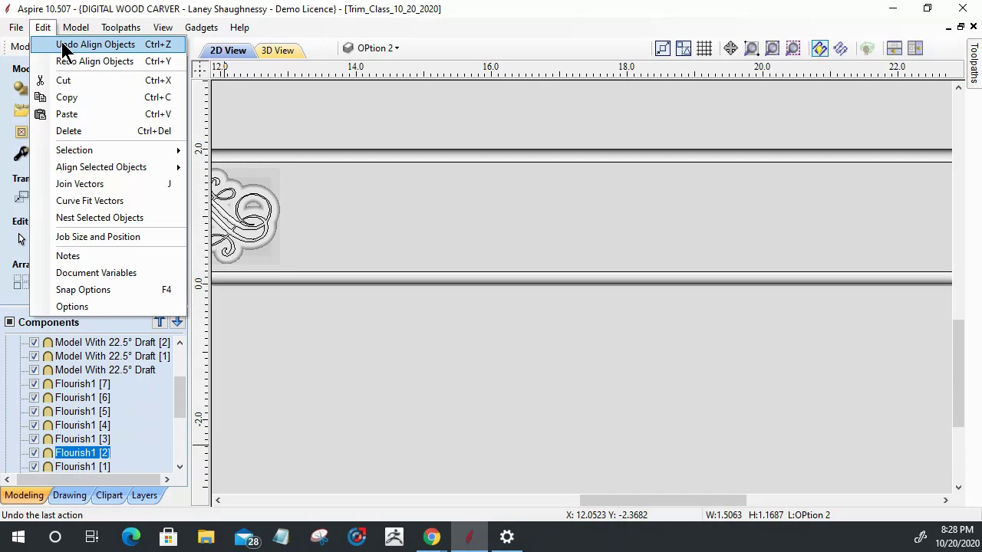
left_click(66, 46)
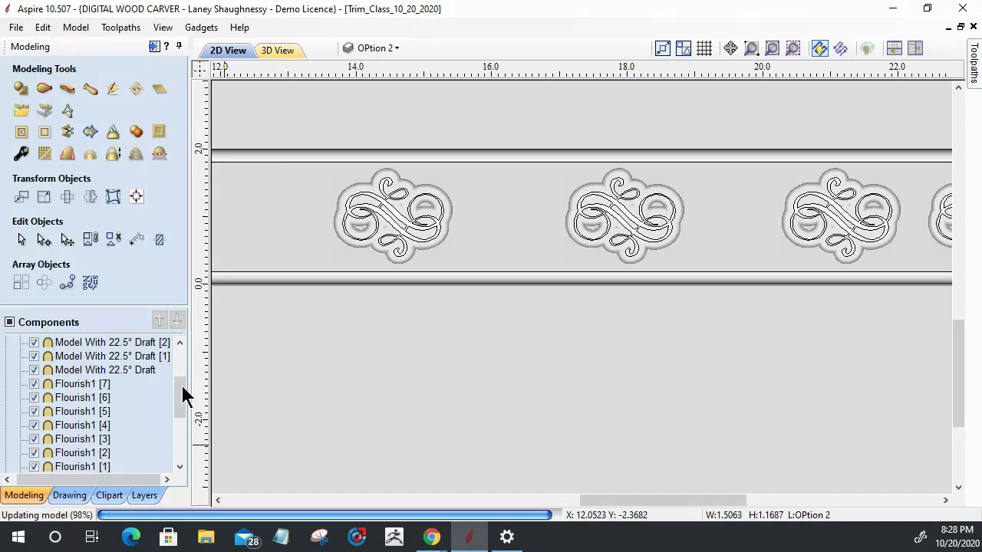
Hide the Flourish1 and Flourish1 [2] components in Level 2.
left_click_drag(184, 395, 186, 416)
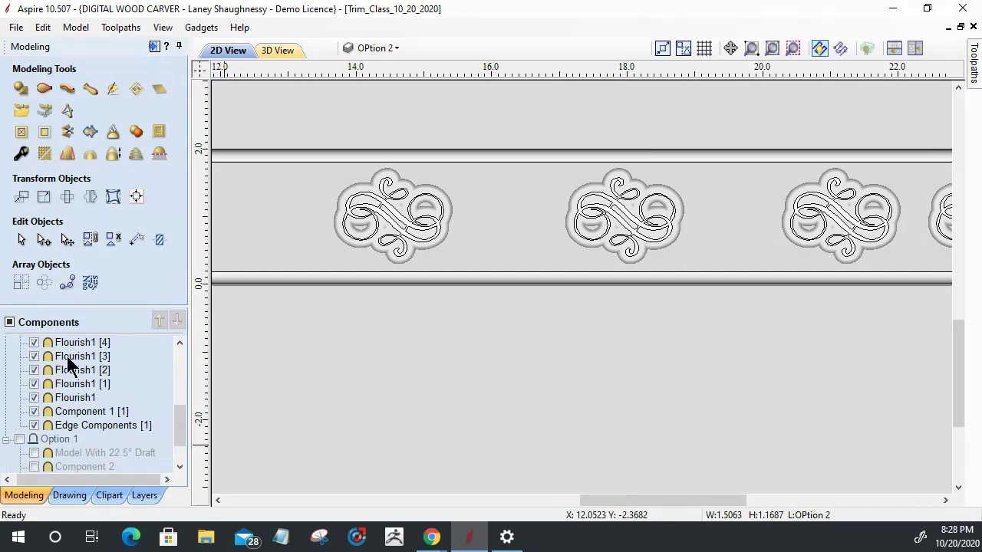
scroll(67, 356, "up", 4)
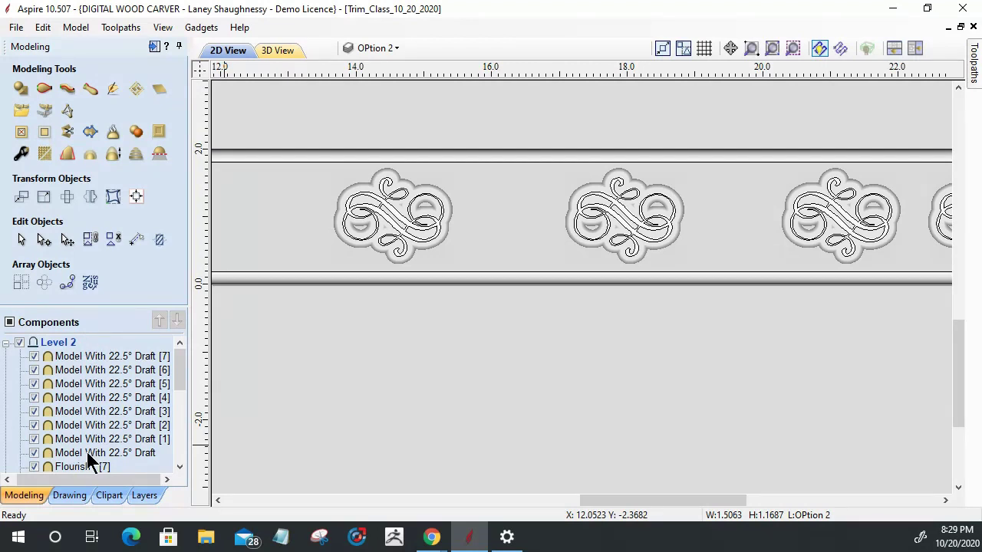
scroll(95, 438, "down", 3)
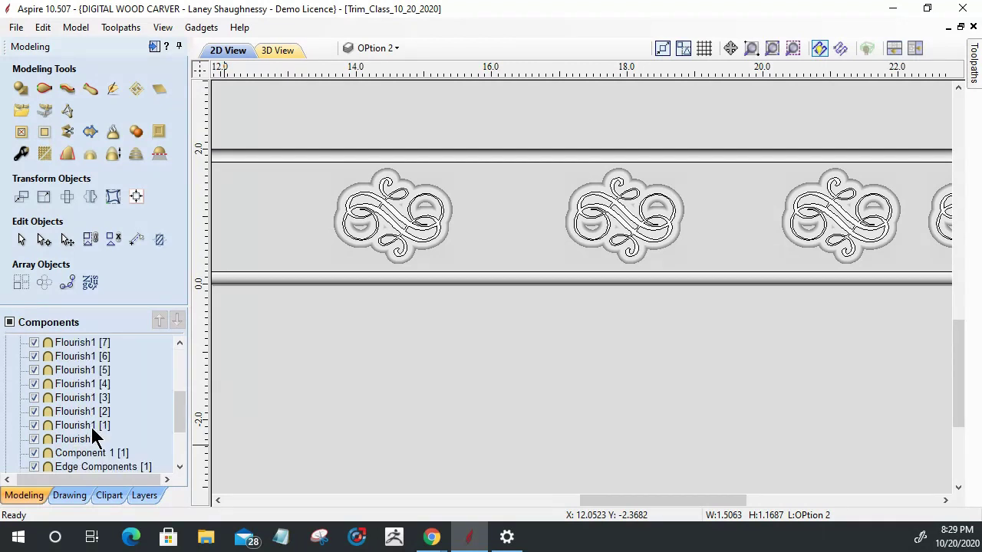
left_click(34, 439)
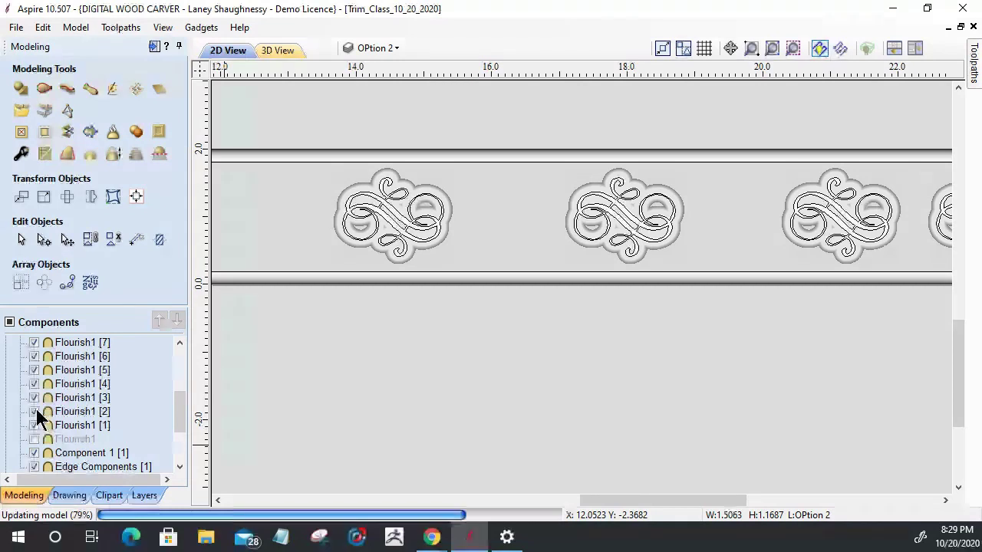
left_click(34, 411)
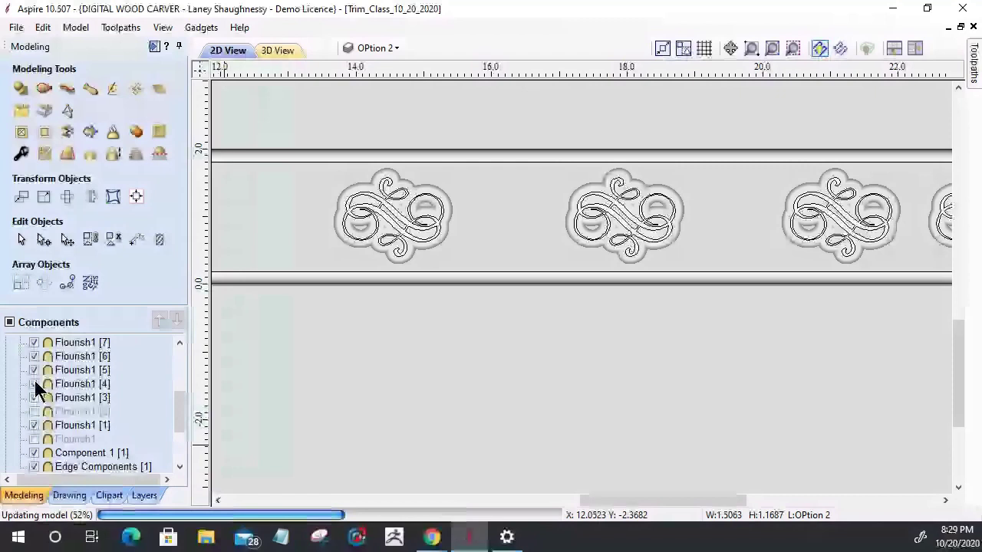
Delete the seven duplicate flourish components, Flourish1 [1] through Flourish1 [7], keeping the hidden original Flourish1.
left_click(75, 427)
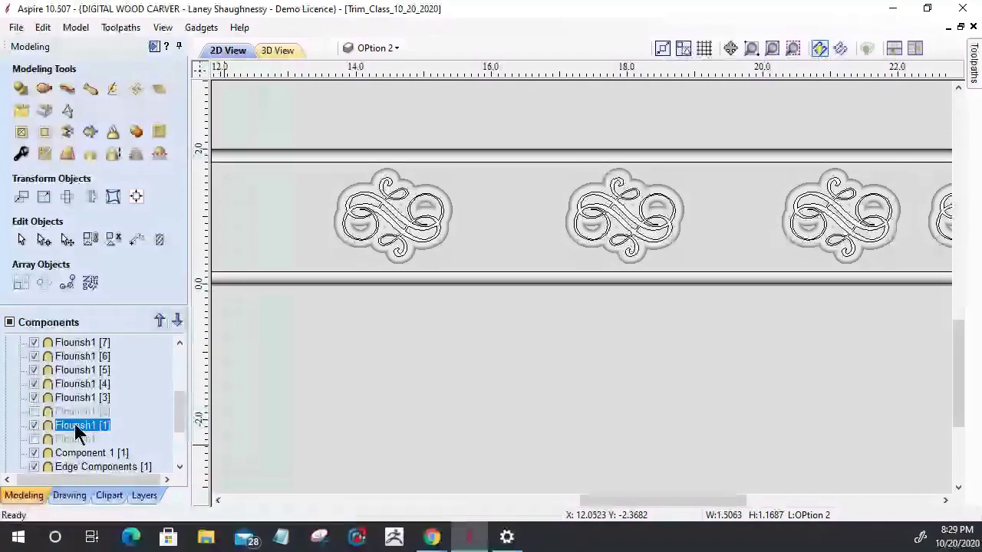
scroll(77, 399, "up", 1)
left_click(82, 391, "shift")
right_click(82, 391)
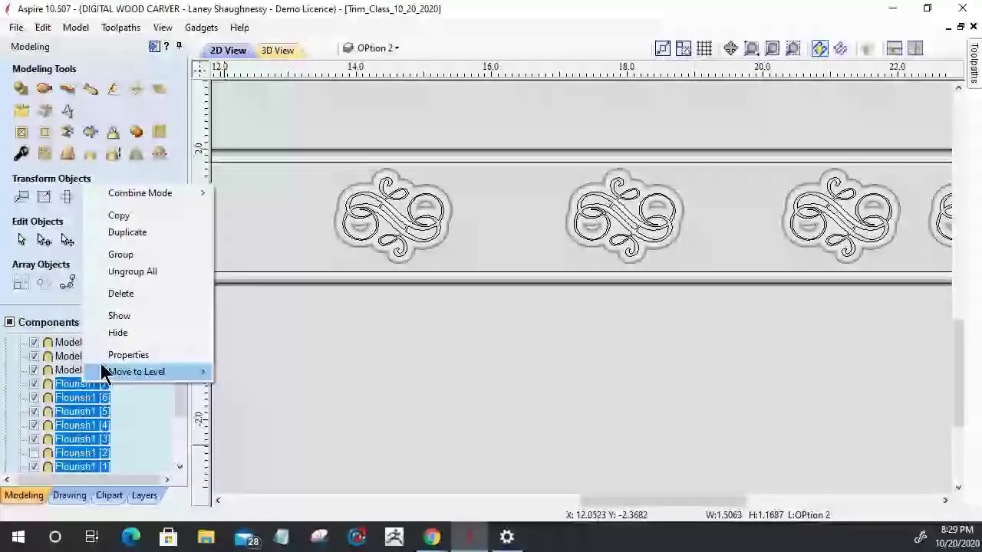
left_click(121, 294)
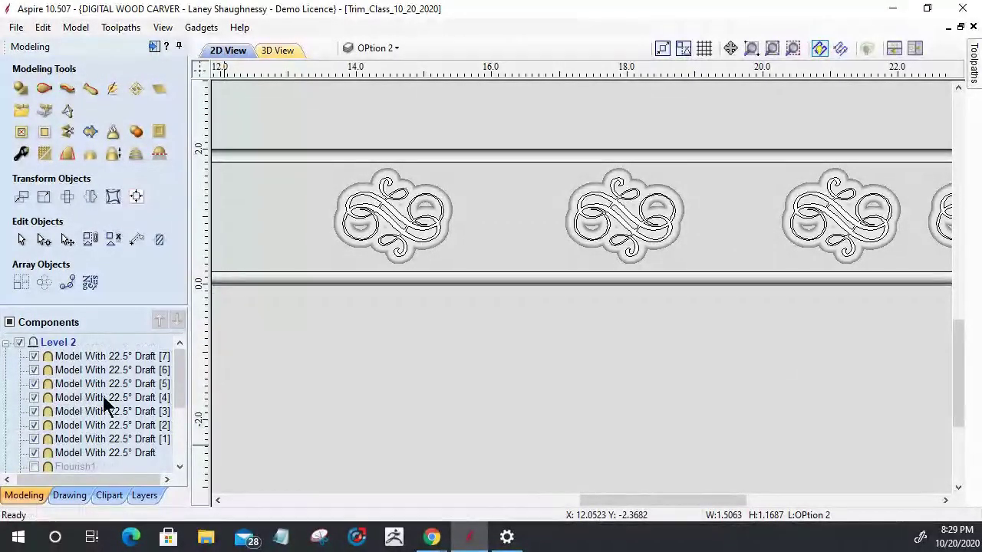
Move the first flourish vector off its component to clear space above the strip, centred at about Y 3.4.
scroll(359, 284, "down", 2)
scroll(335, 293, "down", 3)
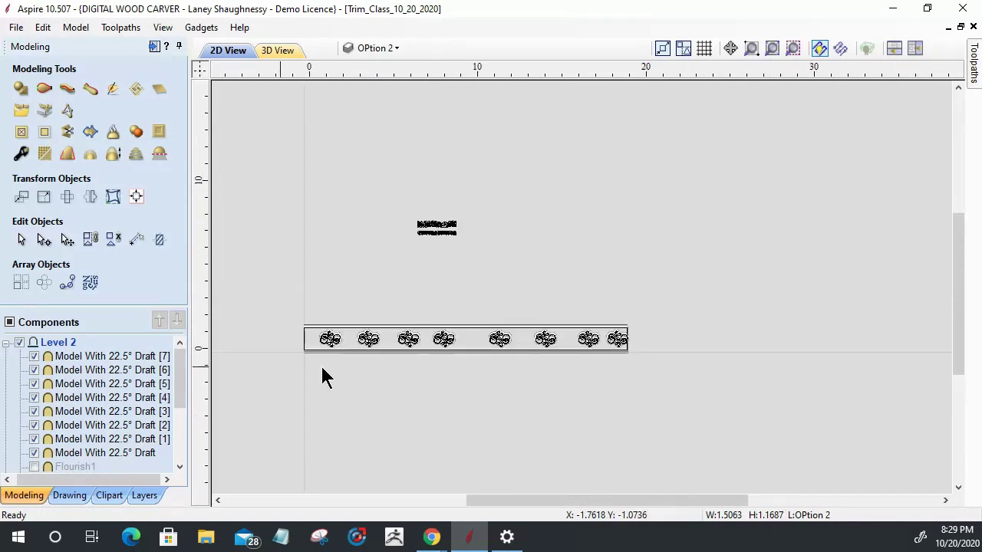
scroll(360, 287, "up", 3)
left_click(359, 302)
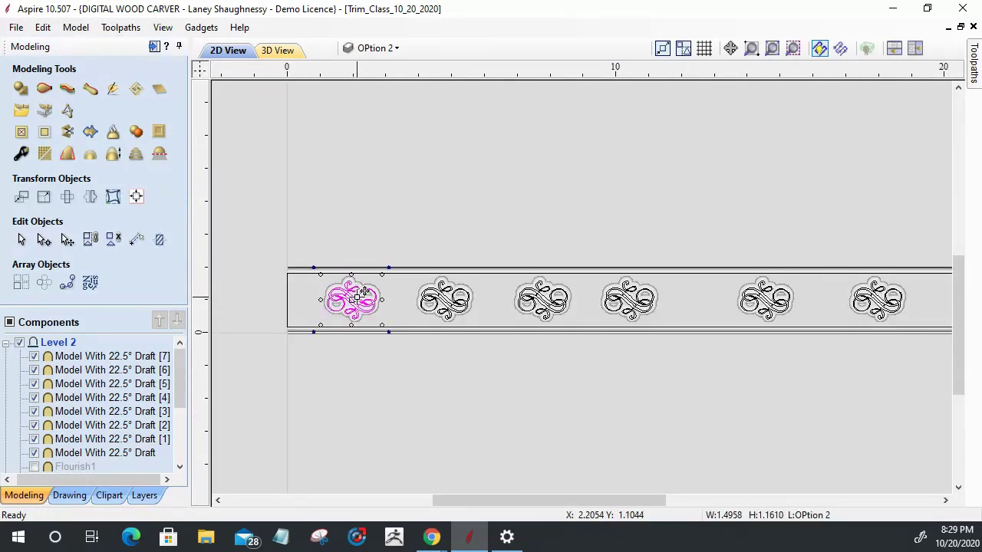
left_click_drag(357, 295, 358, 214)
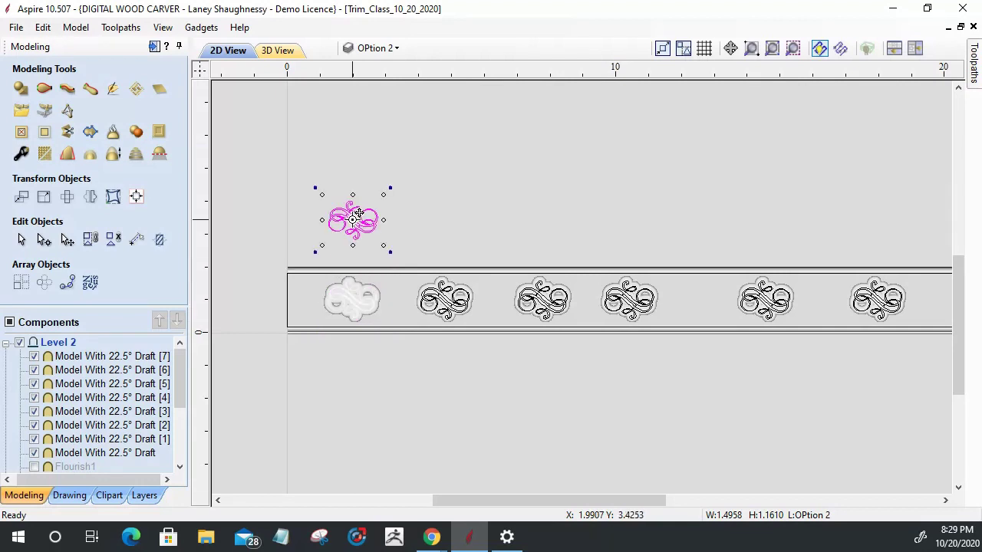
Delete the other seven flourish vectors from the strip, leaving only their drafted components in place.
left_click(448, 307)
key("Delete")
left_click(543, 301)
key("Delete")
left_click(629, 307)
key("Delete")
left_click(776, 307)
key("Delete")
scroll(705, 373, "down", 3)
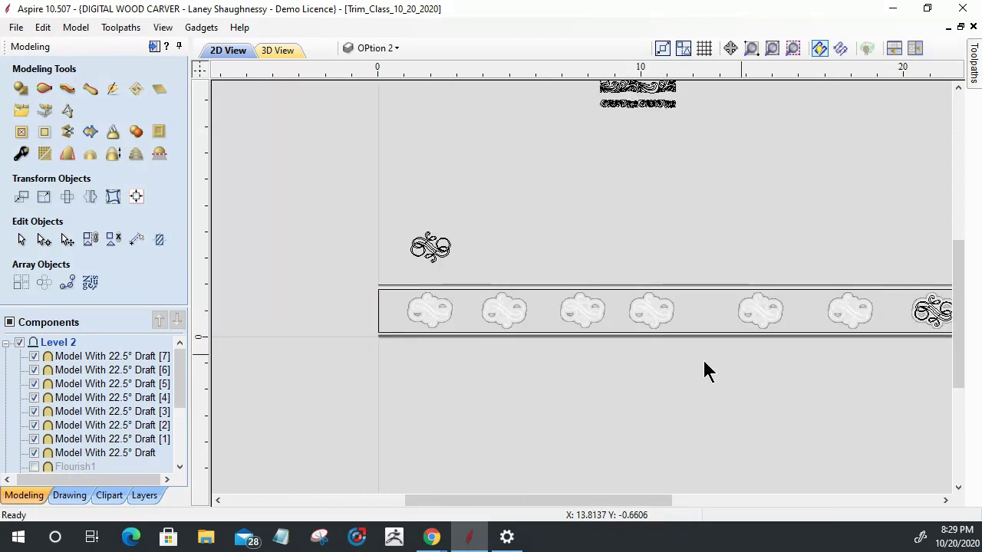
scroll(778, 353, "up", 3)
left_click(777, 321)
key("Delete")
left_click(836, 325)
key("Delete")
Select the eight drafted flourish components and the long rectangle last, and centre them both ways in the material.
scroll(844, 340, "down", 2)
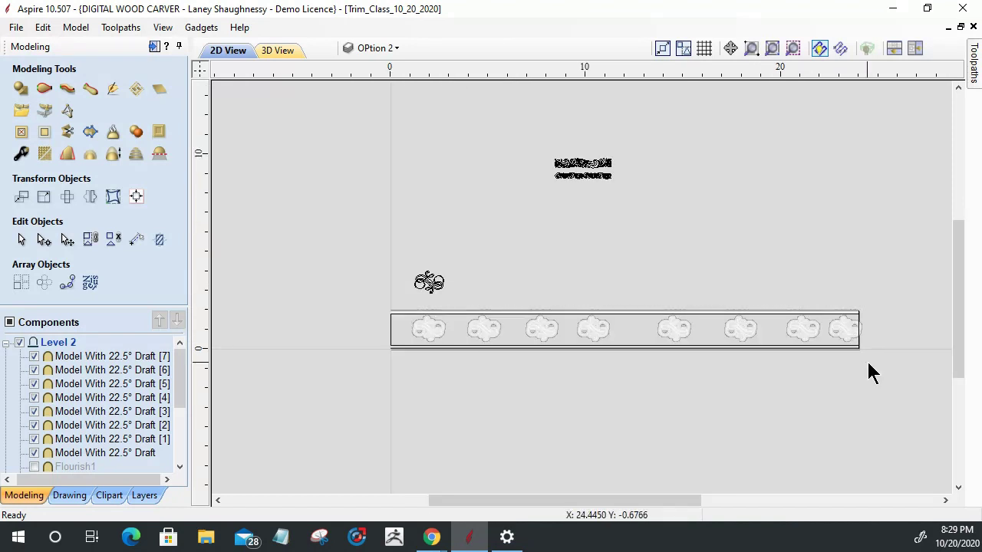
key("ctrl+a")
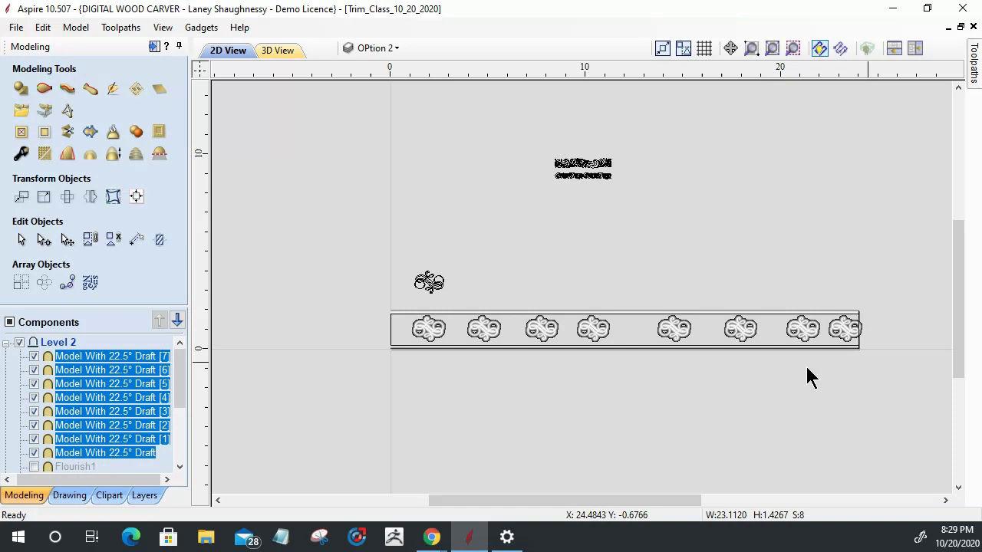
left_click(461, 316, "shift")
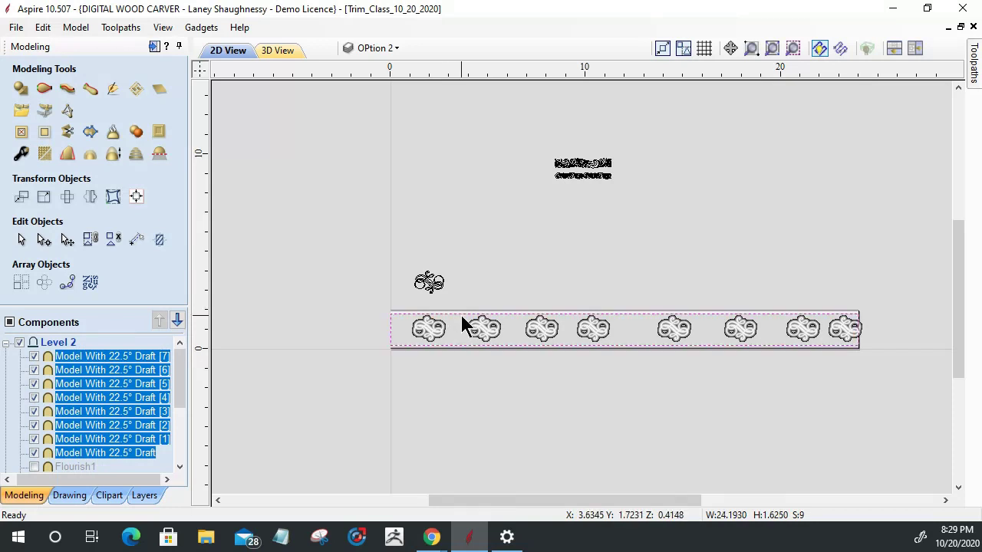
left_click(136, 196)
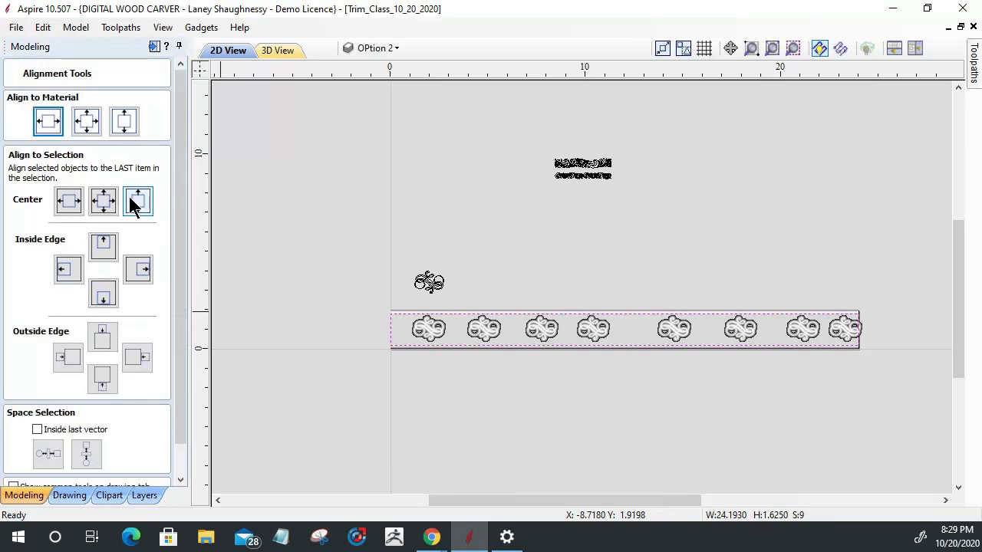
left_click(85, 127)
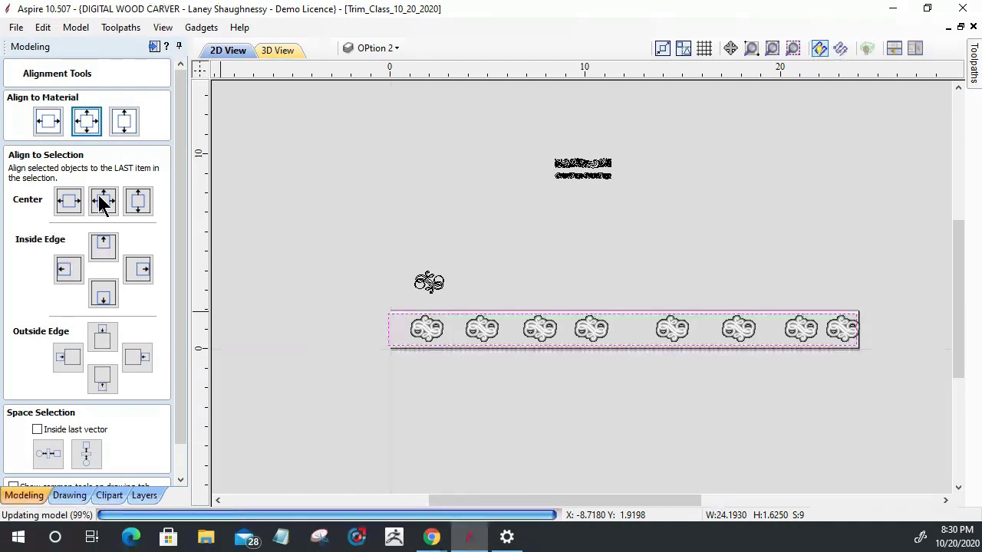
Undo the last alignment and centre the eight drafted flourish components both ways on the long rectangle.
left_click(44, 27)
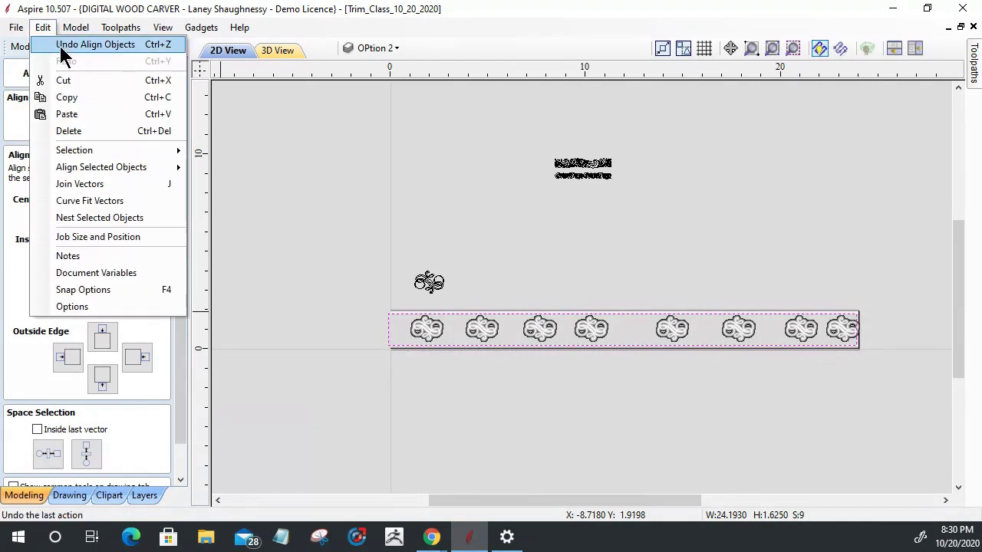
left_click(85, 44)
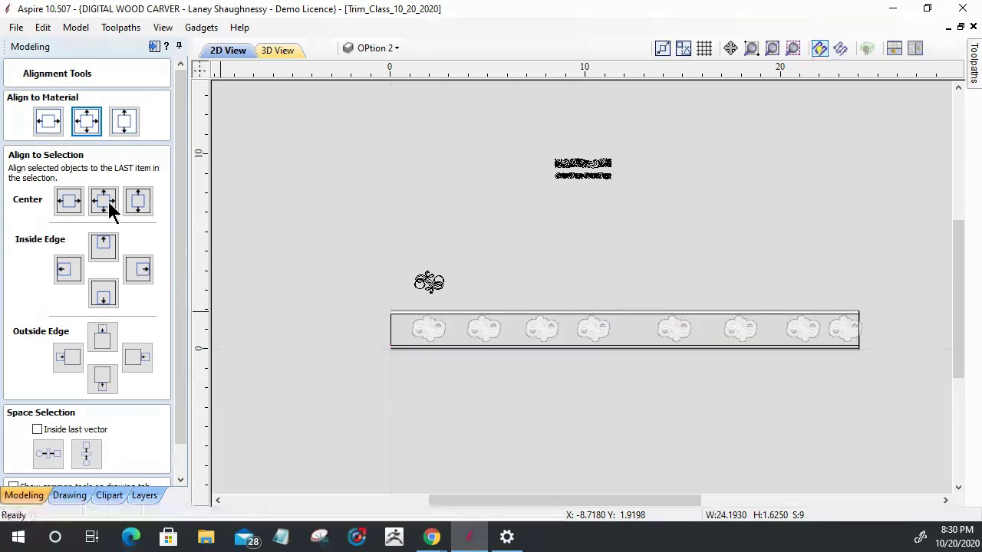
left_click(433, 324)
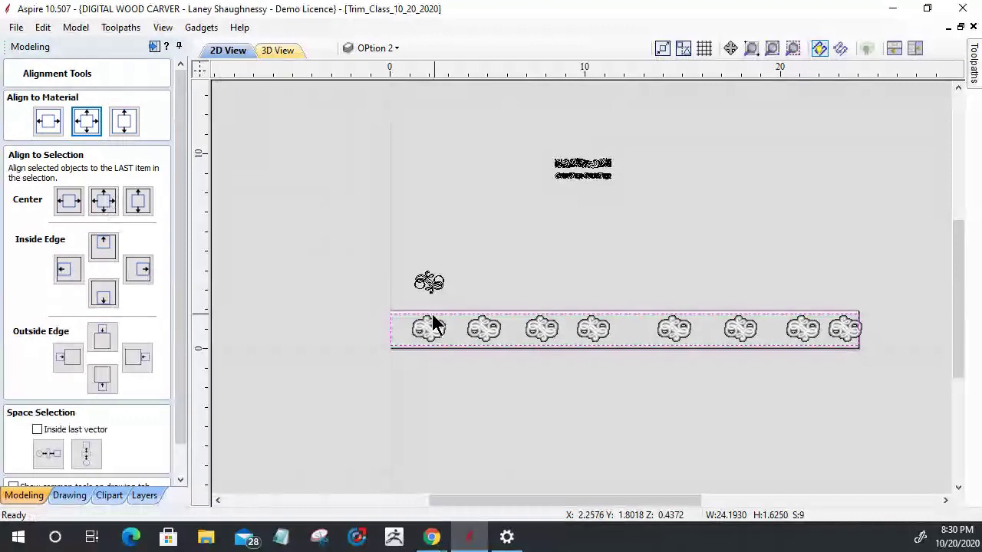
left_click(103, 204)
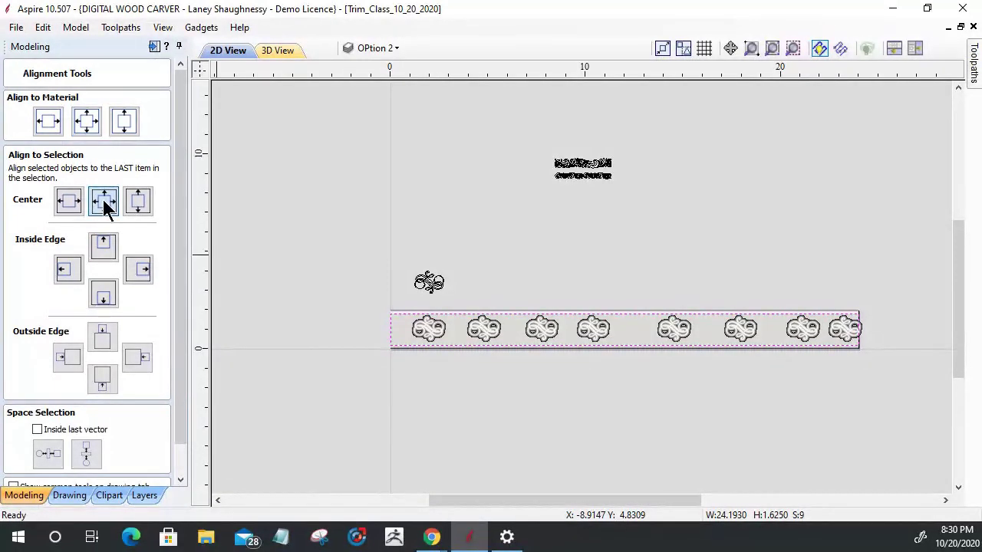
left_click(105, 204)
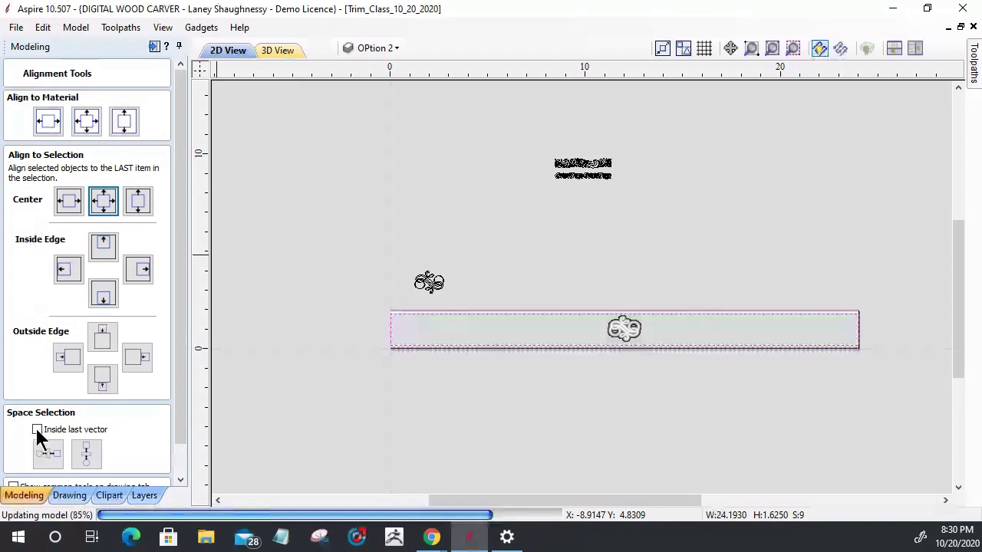
Space the eight flourish components evenly in the horizontal direction inside the long rectangle, and clear the selection.
left_click(37, 430)
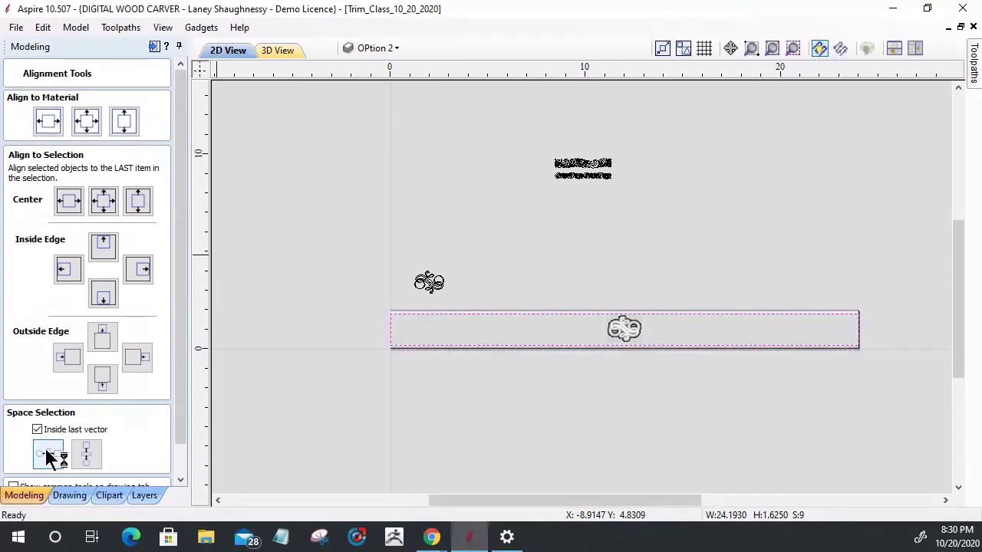
left_click(48, 456)
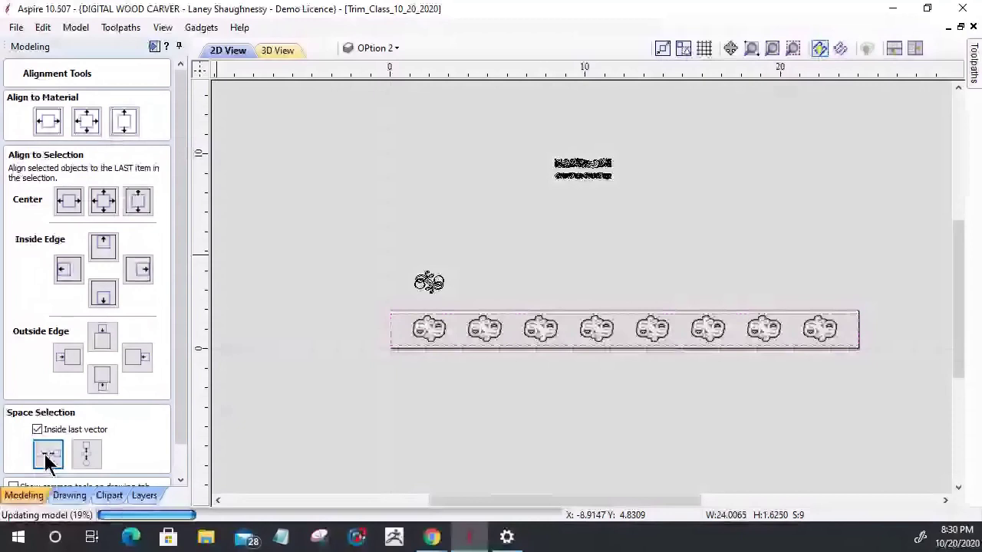
scroll(334, 343, "up", 5)
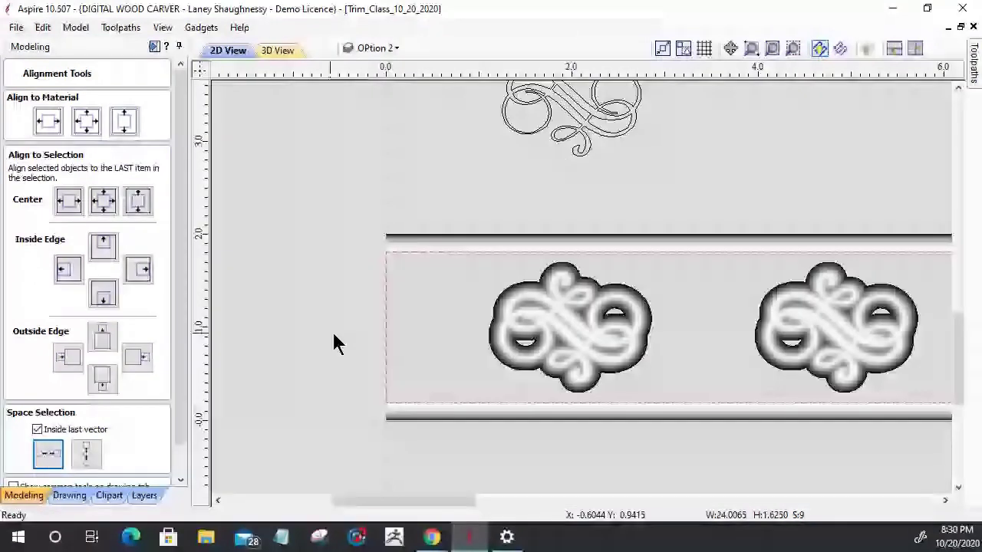
left_click(397, 298)
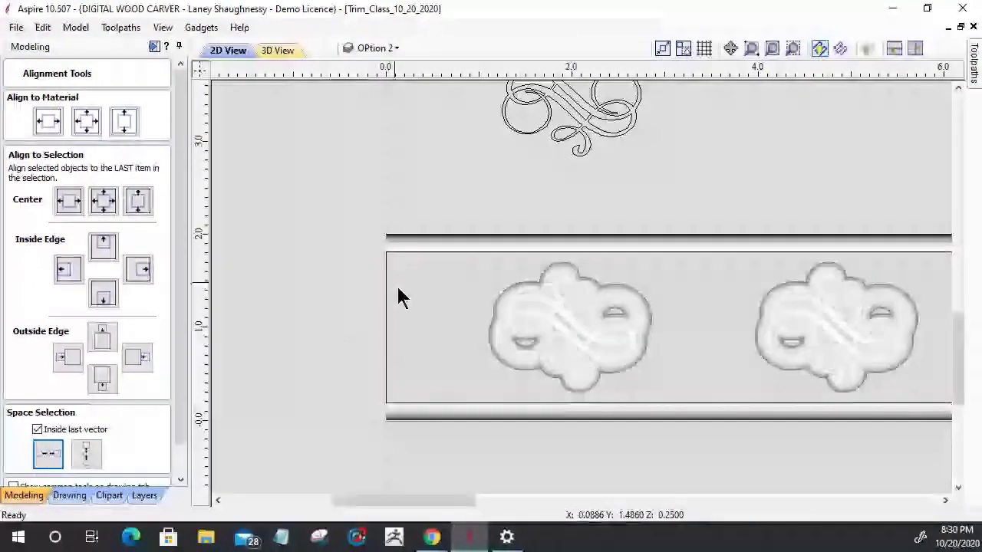
Draw an upright ellipse 0.2 inches wide and 0.5 inches high near the strip's upper-left corner, centred at about X 0.5, Y 1.54.
left_click(69, 495)
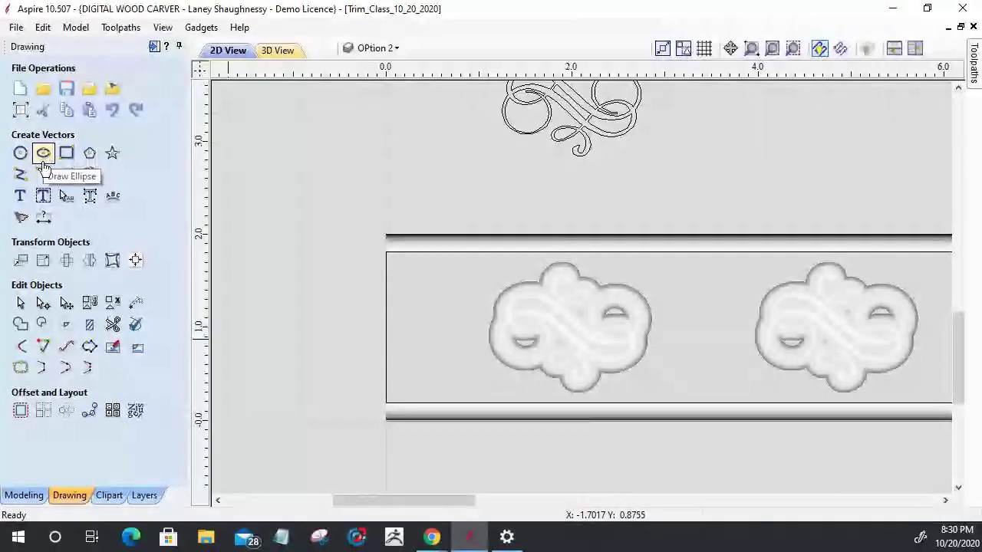
left_click(44, 155)
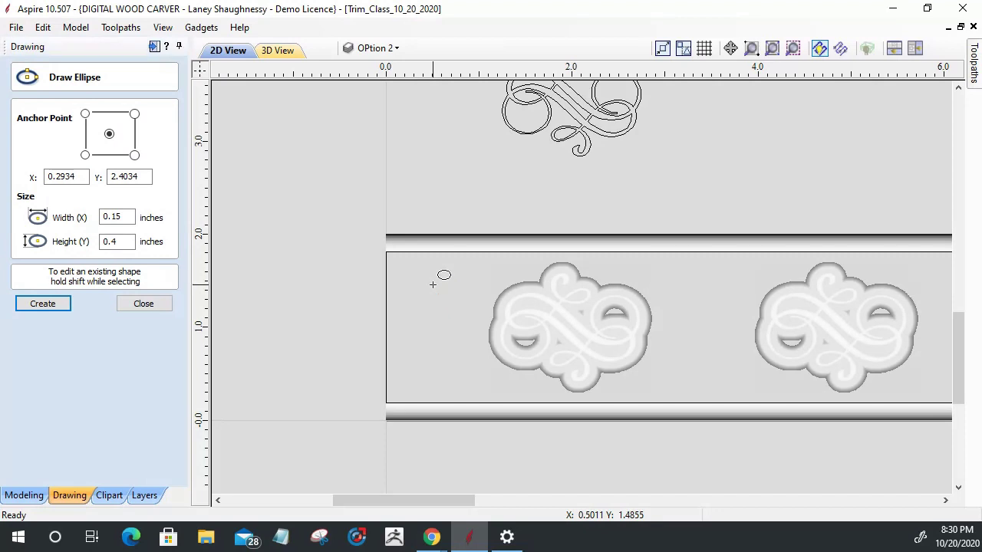
left_click_drag(434, 279, 441, 298)
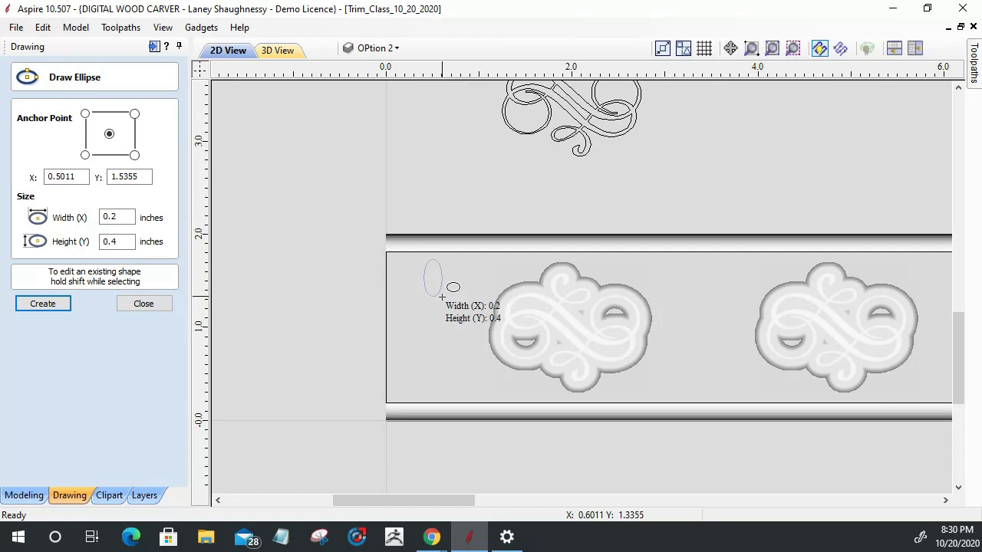
left_click_drag(442, 297, 442, 300)
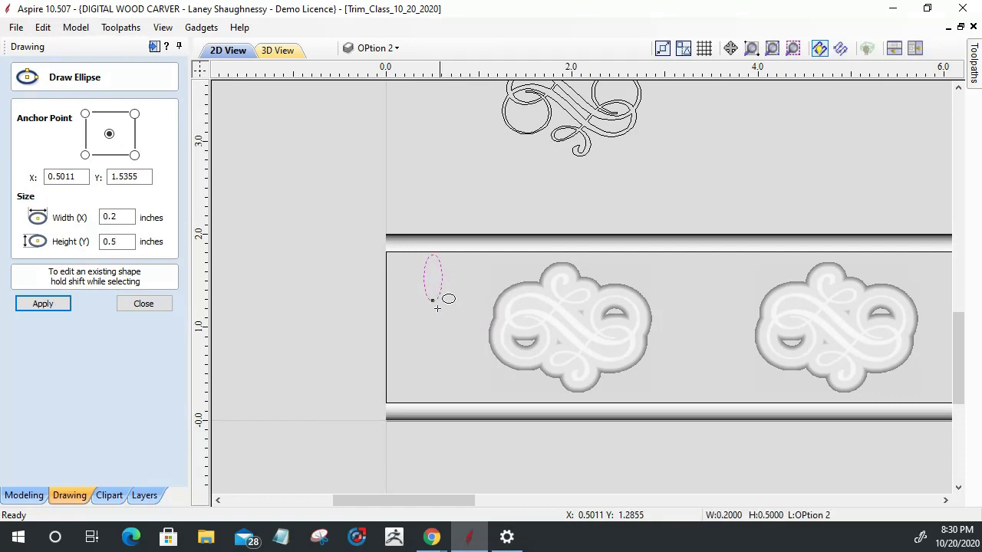
left_click(145, 304)
Make a copy of the ellipse rotated 90° about its own centre, so the two form a cross.
left_click(90, 110)
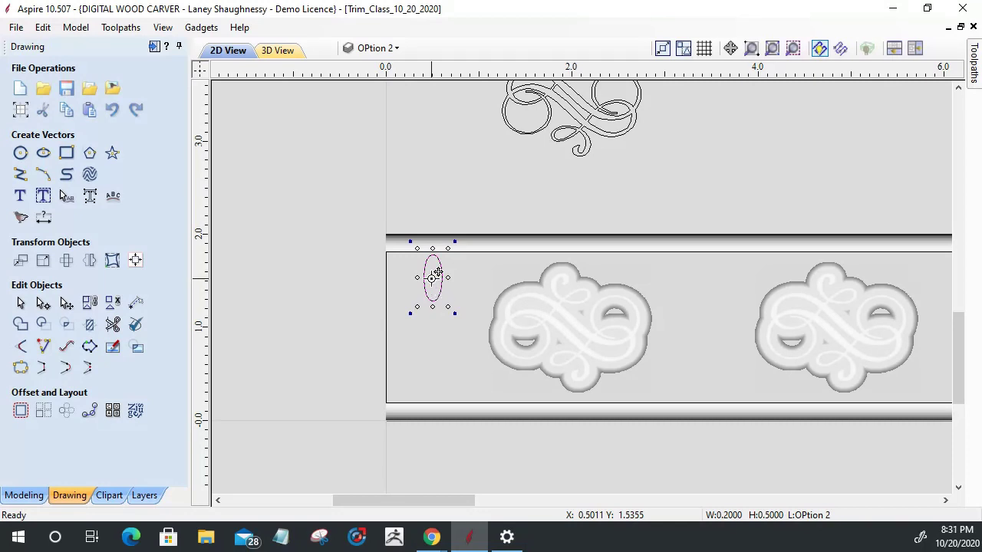
left_click(435, 275)
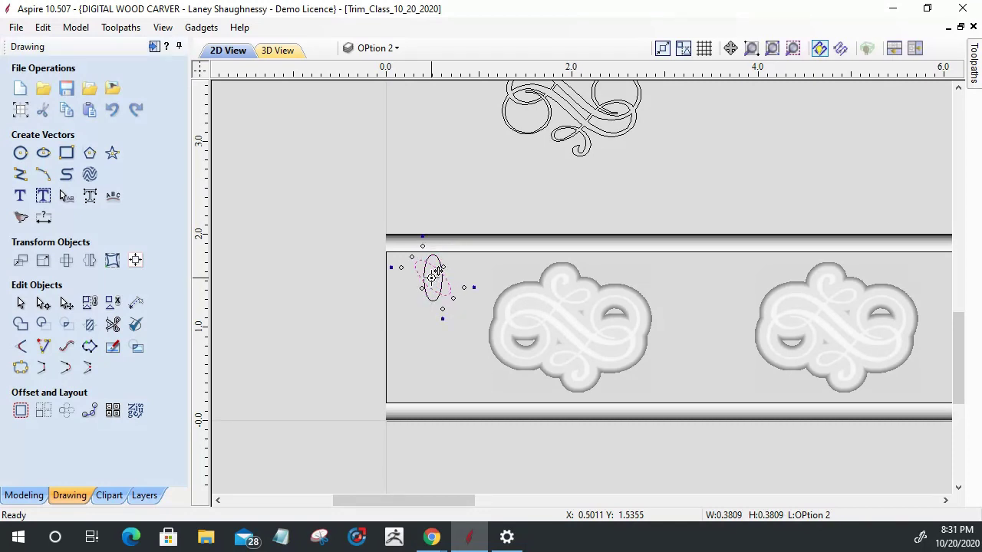
left_click_drag(436, 273, 434, 275)
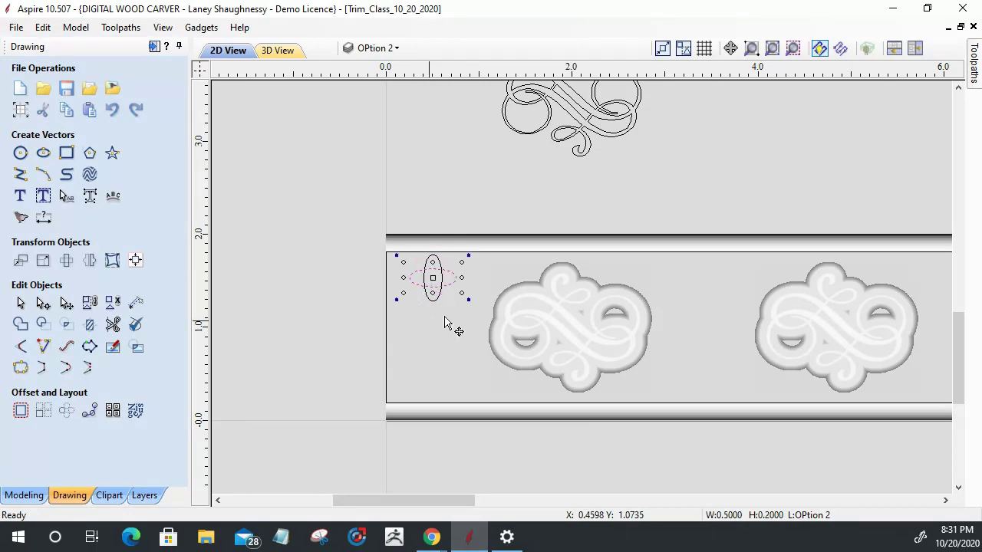
left_click(426, 304)
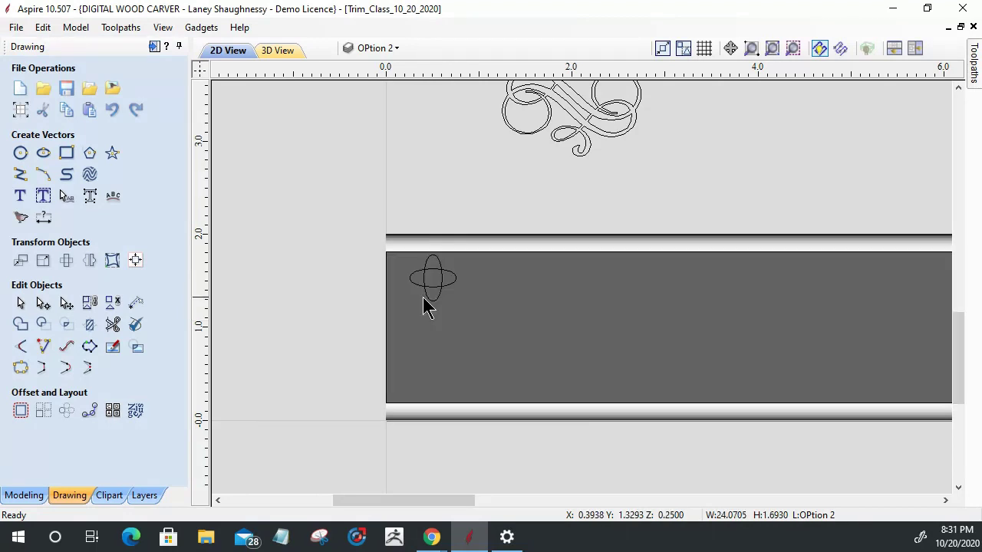
Weld the two crossed ellipses into a single four-pointed star outline.
scroll(414, 270, "up", 2)
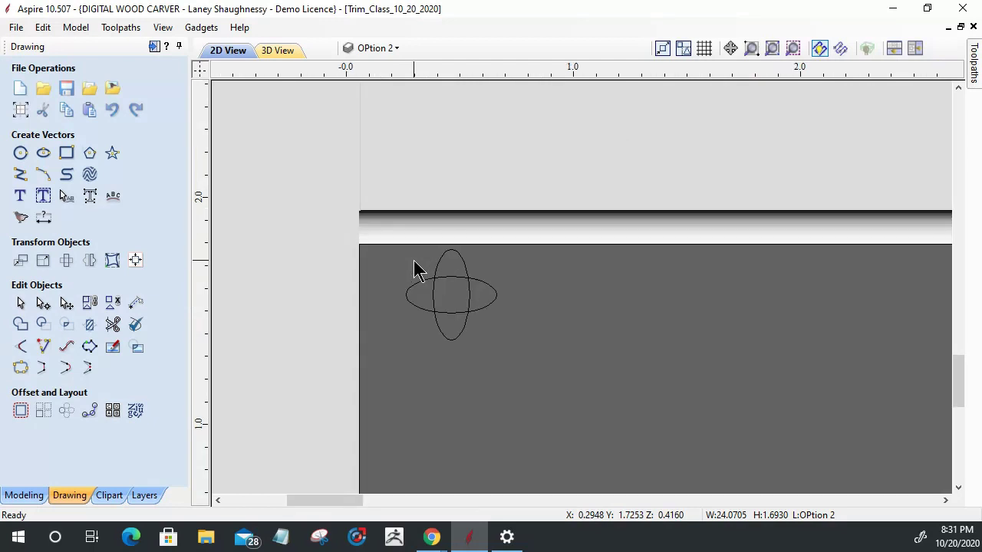
scroll(416, 270, "up", 2)
scroll(417, 269, "down", 3)
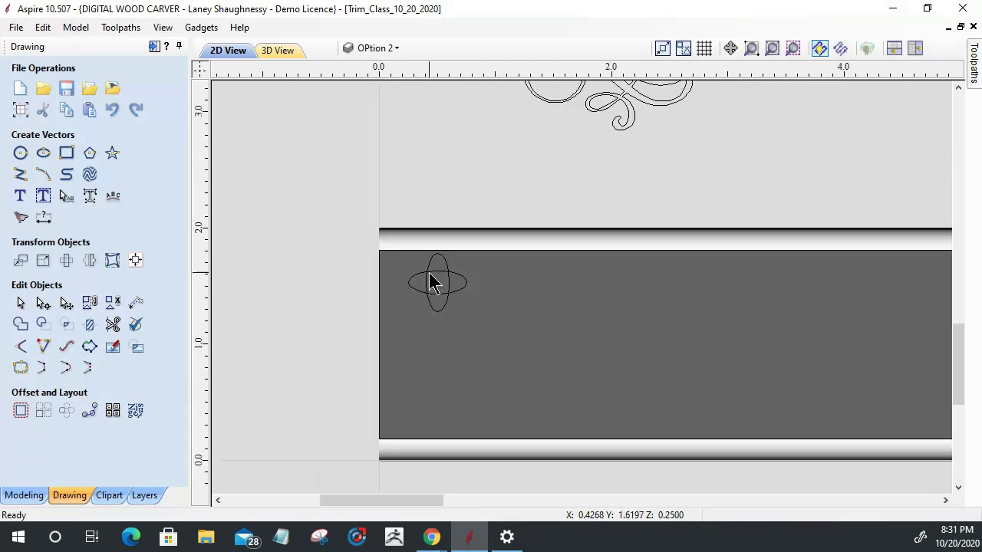
left_click(430, 275)
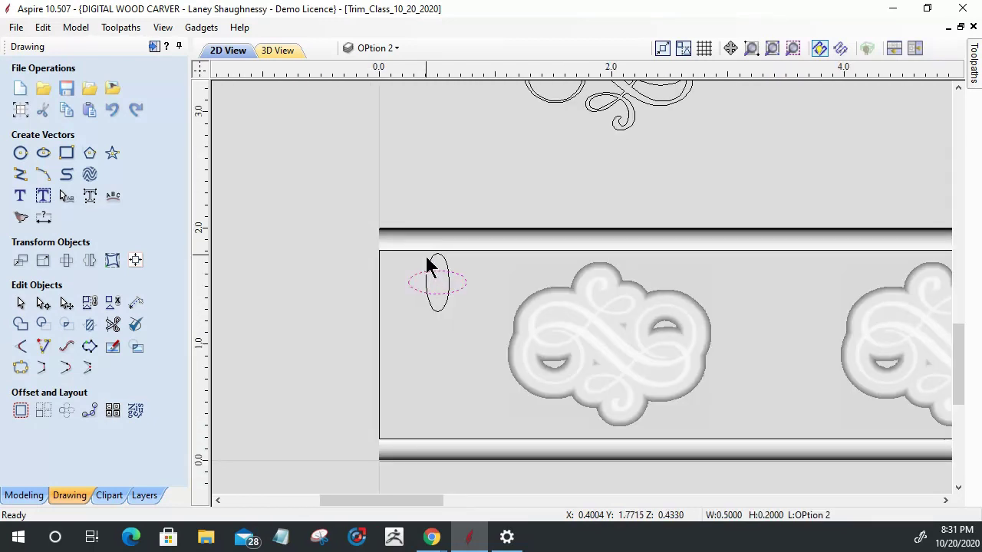
left_click(428, 270, "shift")
left_click(20, 327)
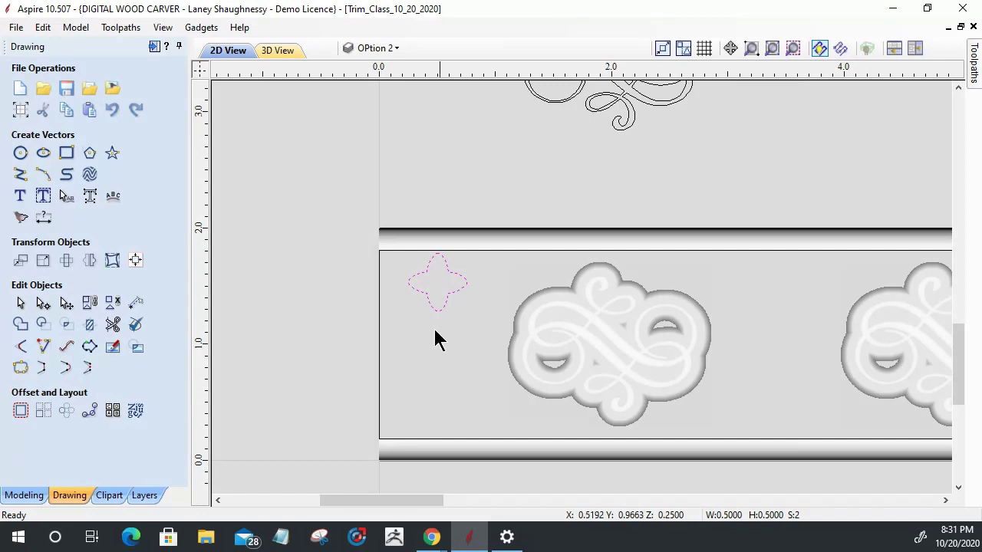
scroll(432, 307, "up", 4)
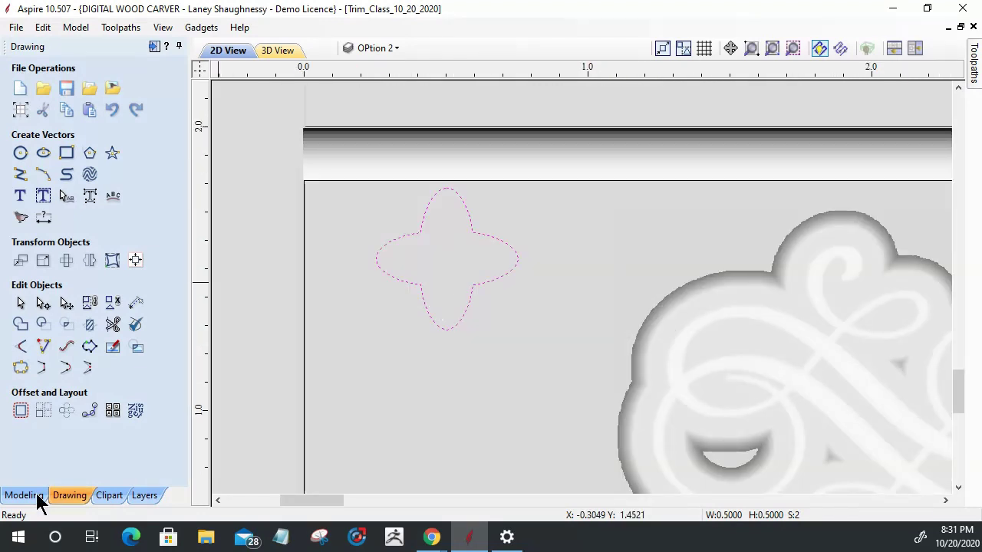
Create a domed component named Star from the welded outline with a 40° angle and 0.3125-inch base height, and inspect its relief in 3D.
left_click(36, 495)
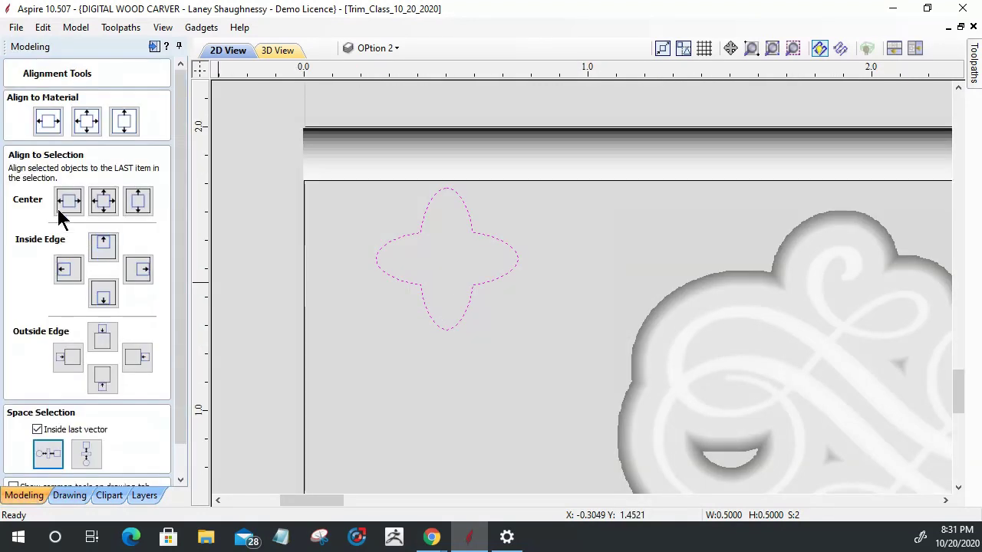
scroll(181, 401, "down", 2)
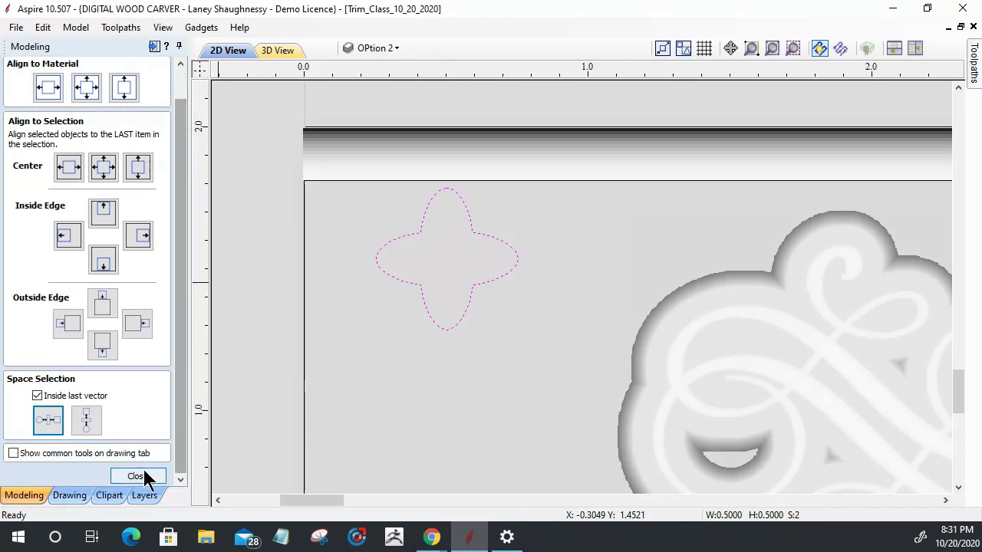
left_click(137, 477)
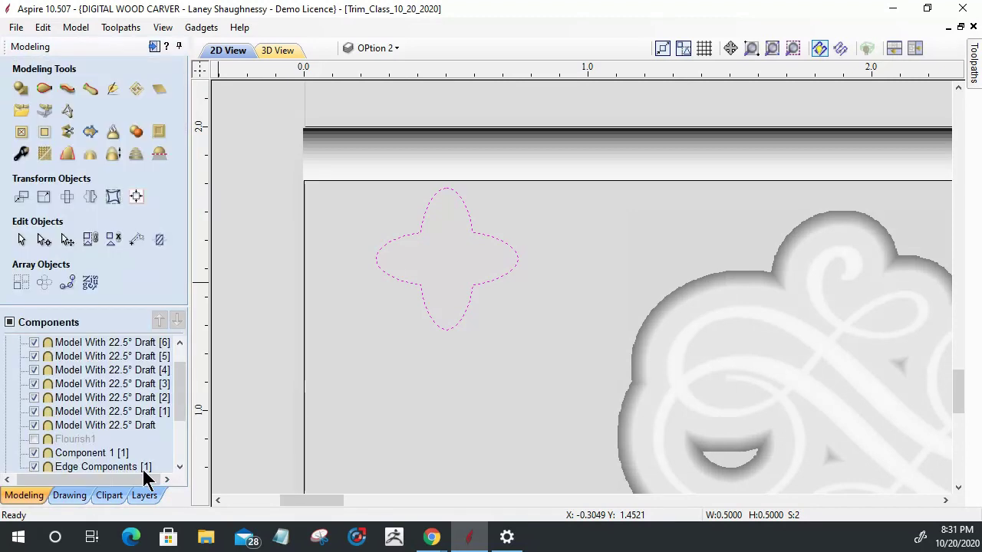
left_click(21, 90)
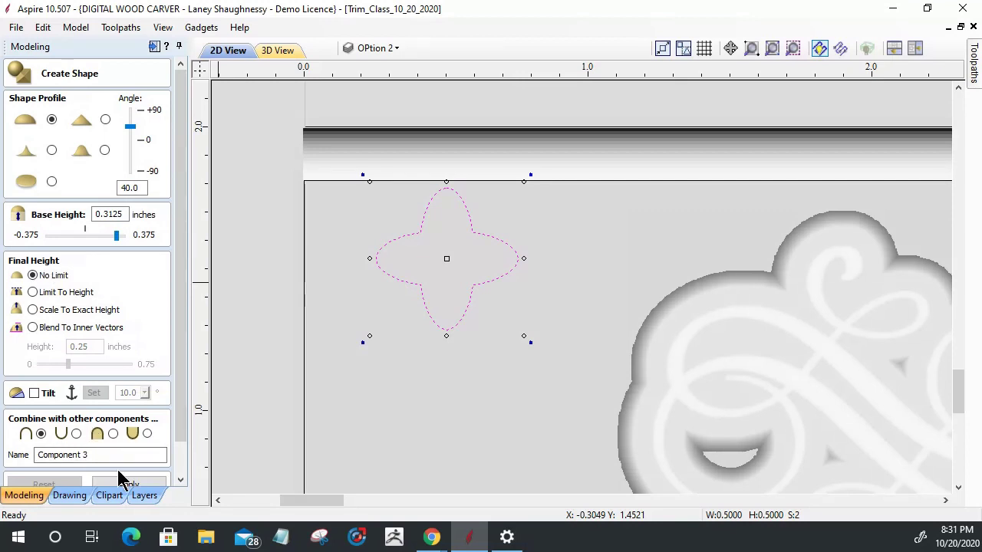
left_click_drag(90, 454, 17, 447)
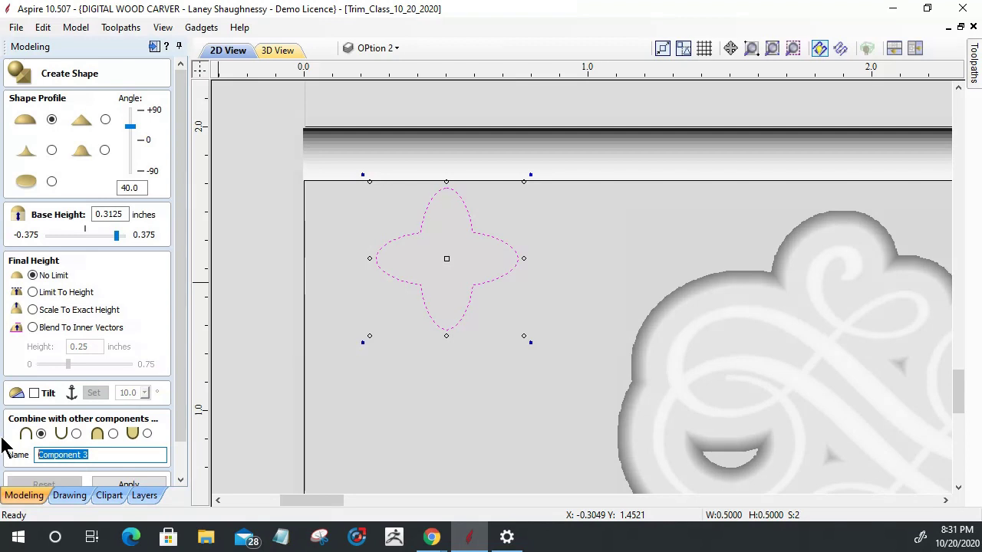
type("Star")
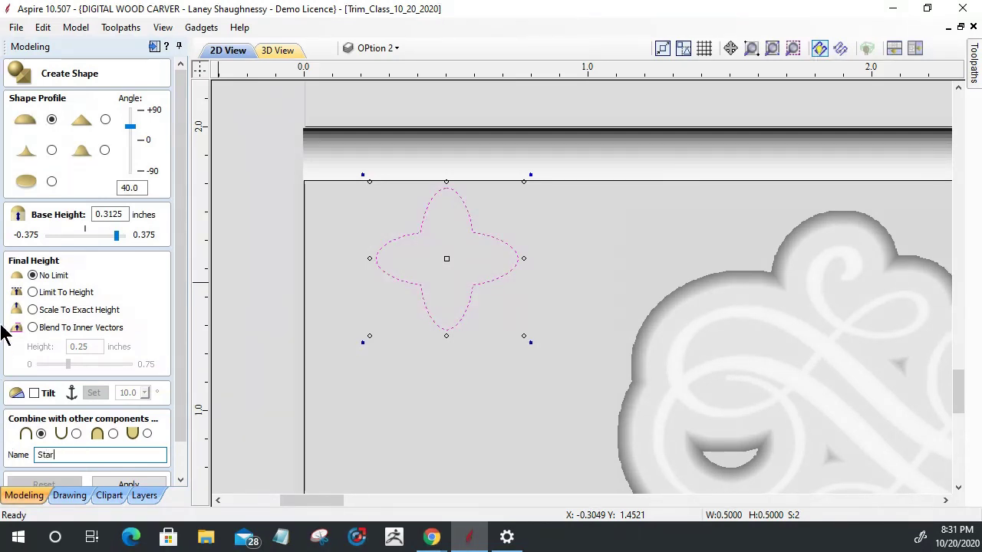
scroll(180, 428, "down", 1)
left_click(123, 449)
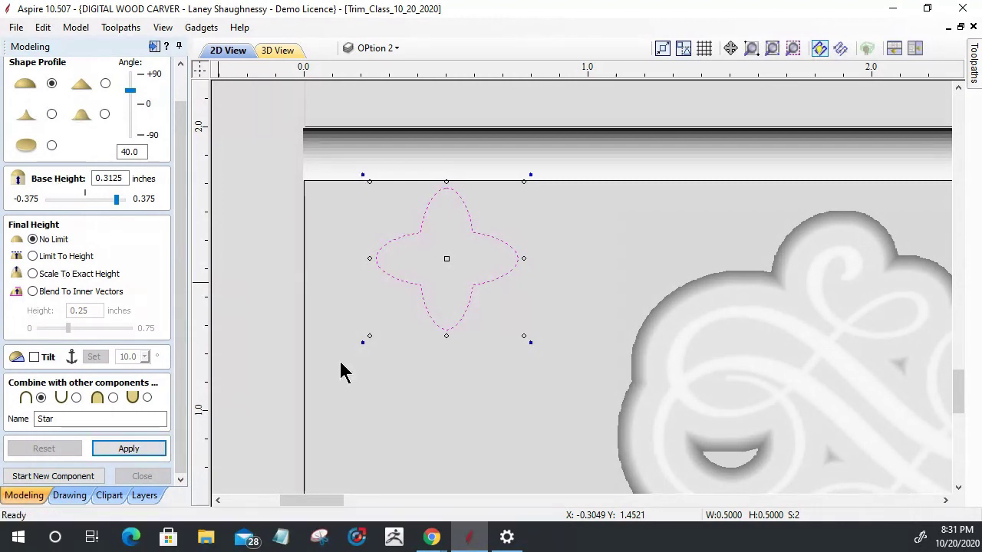
left_click(278, 50)
middle_click_drag(215, 291, 526, 314)
scroll(526, 314, "up", 4)
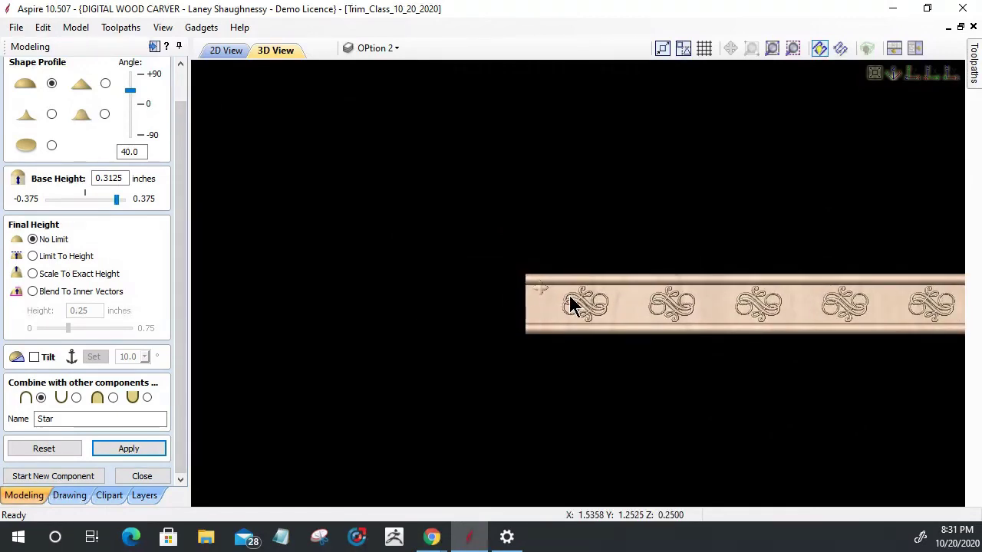
scroll(519, 316, "up", 5)
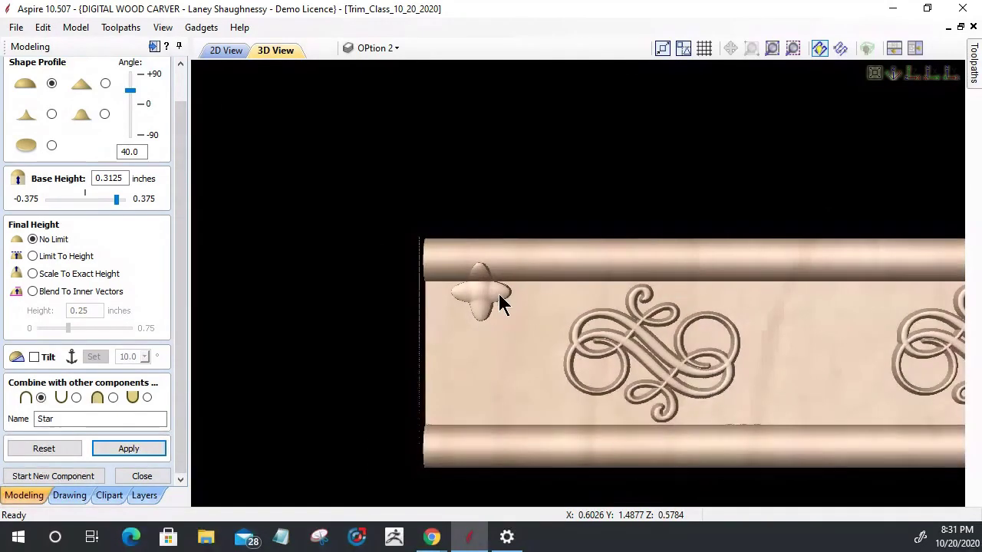
left_click(230, 50)
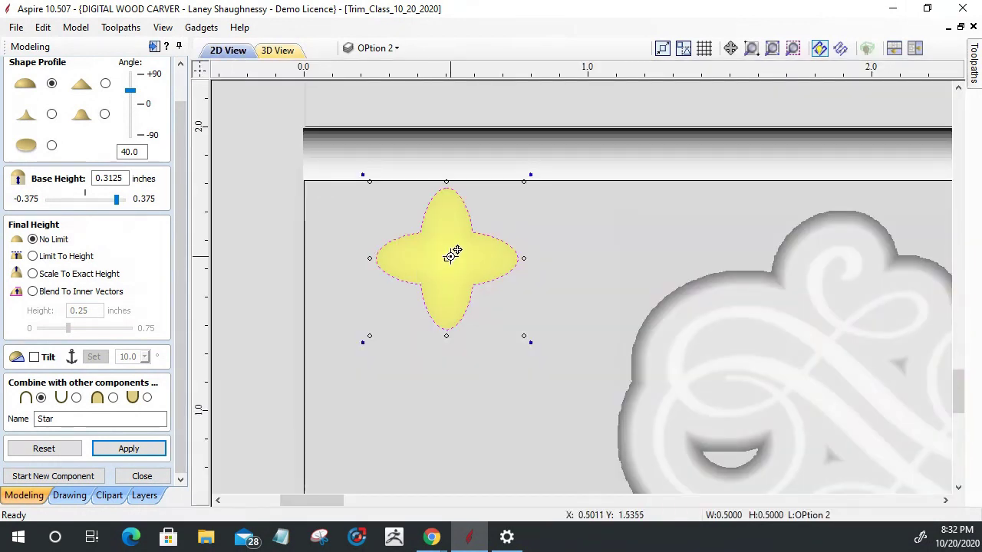
Close the shape tool and move the star component together with its outline to about X 0.50, Y 1.34 at the trim's end.
left_click_drag(449, 253, 443, 396)
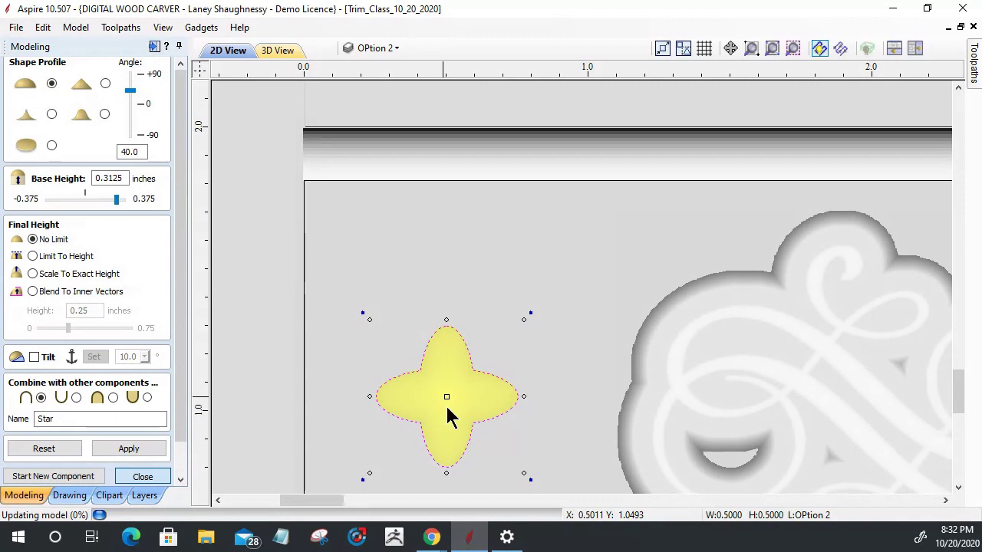
key("Escape")
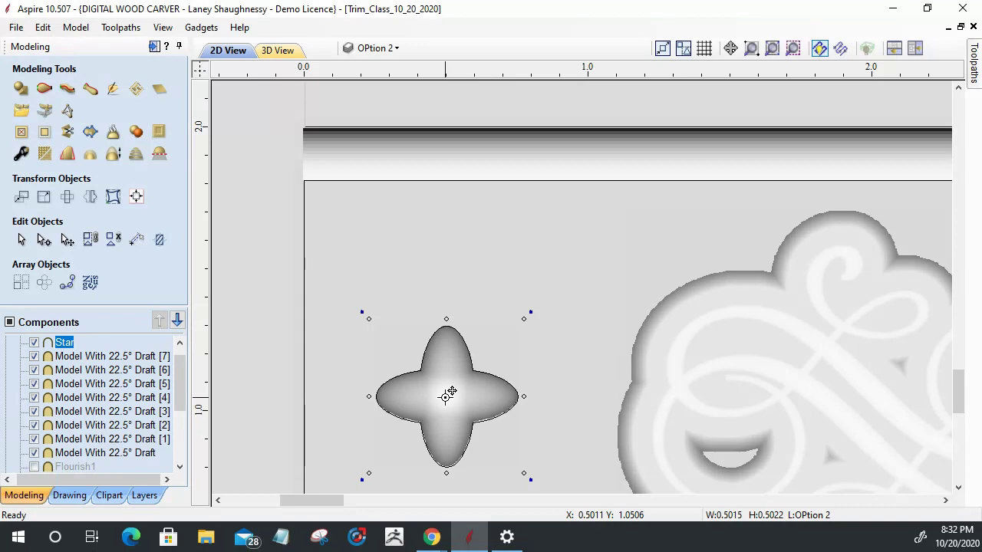
left_click_drag(451, 392, 454, 385)
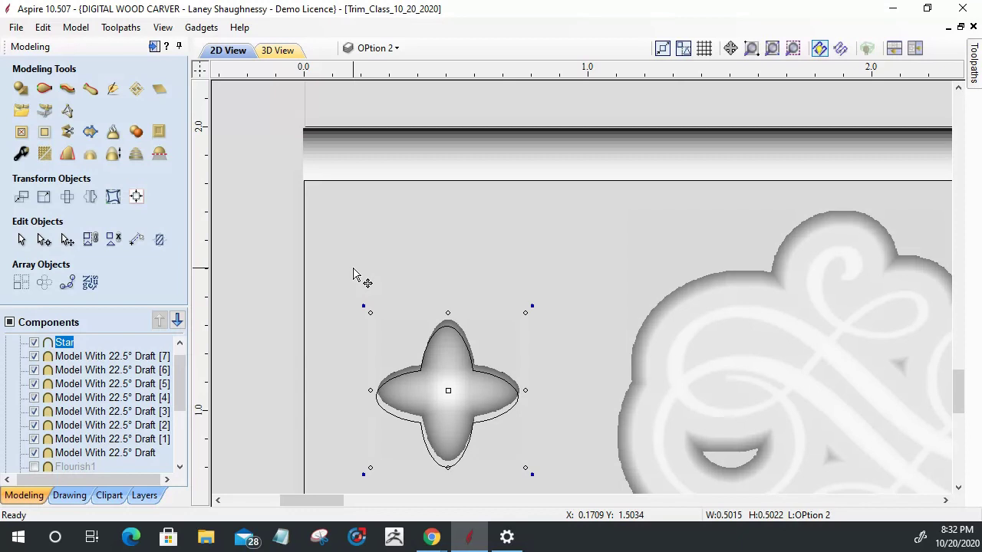
left_click_drag(353, 269, 534, 480)
left_click_drag(444, 418, 444, 315)
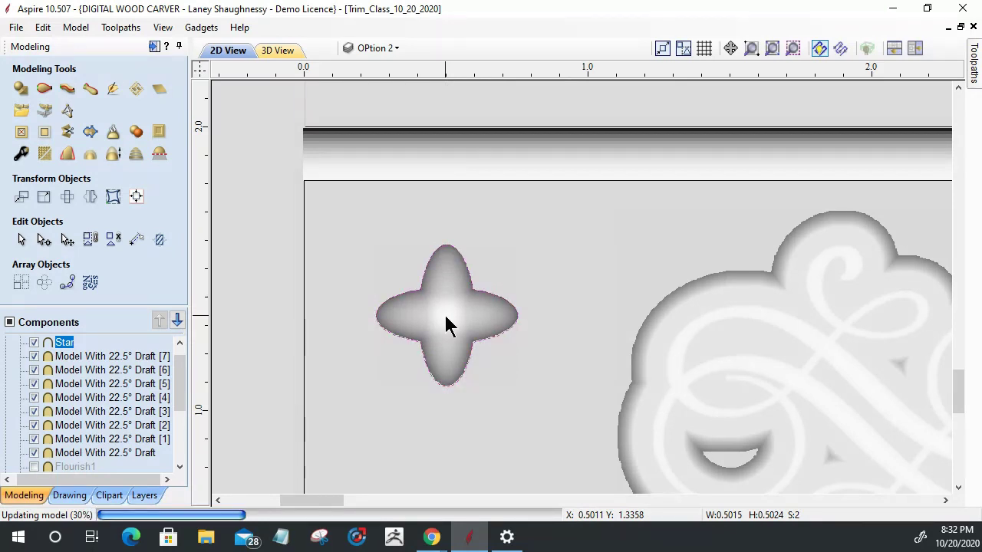
Select the star and its outline, and create a mirrored copy flipped vertically about the job center.
left_click(486, 157)
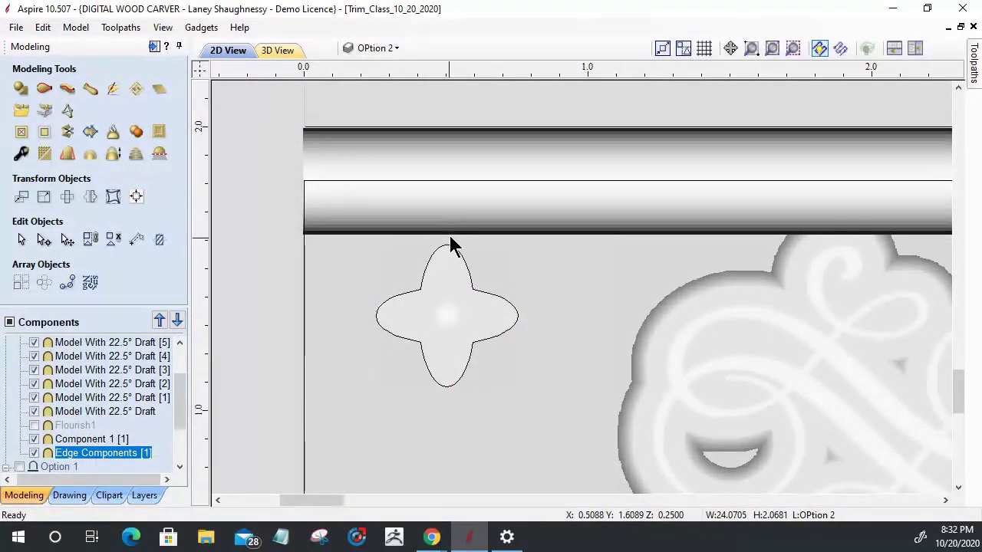
scroll(519, 249, "down", 4)
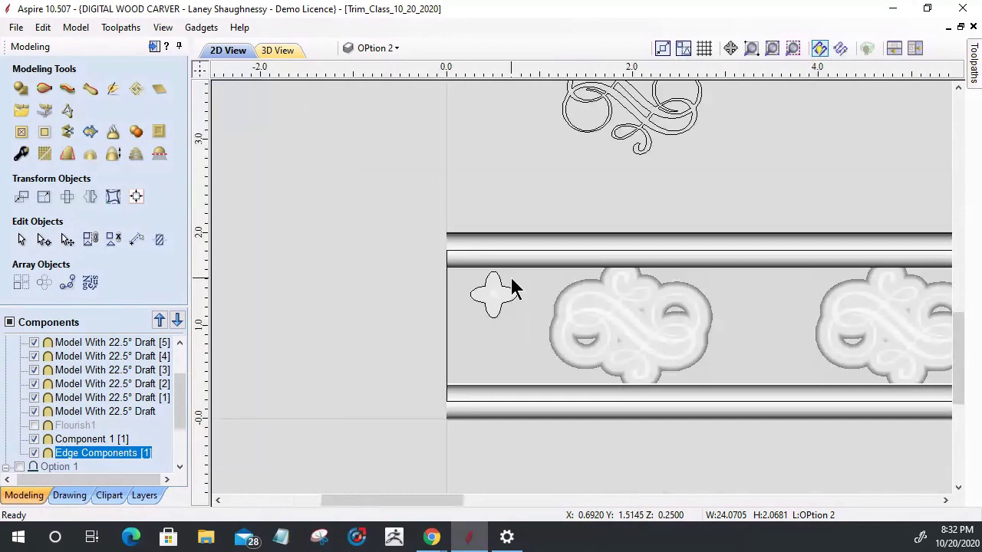
left_click_drag(471, 256, 519, 346)
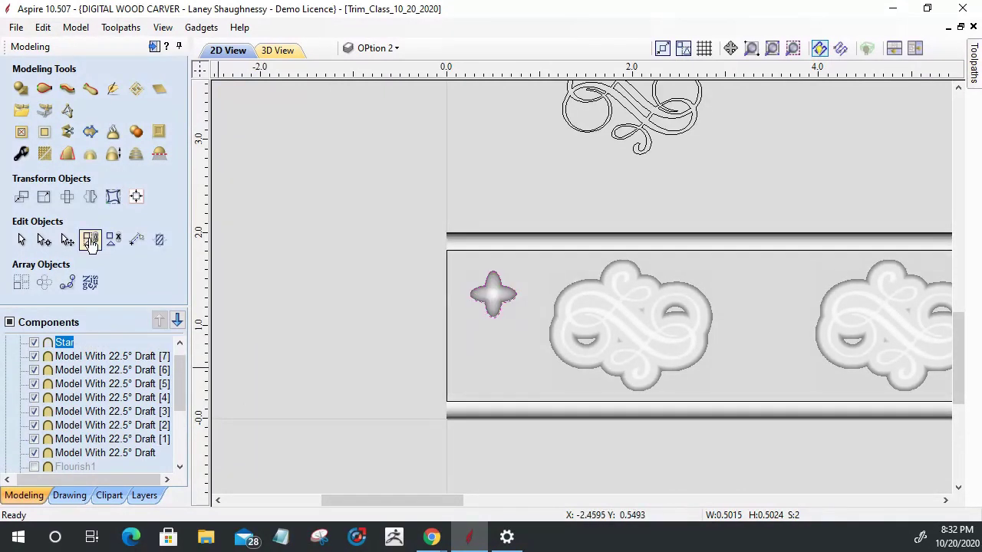
left_click(90, 198)
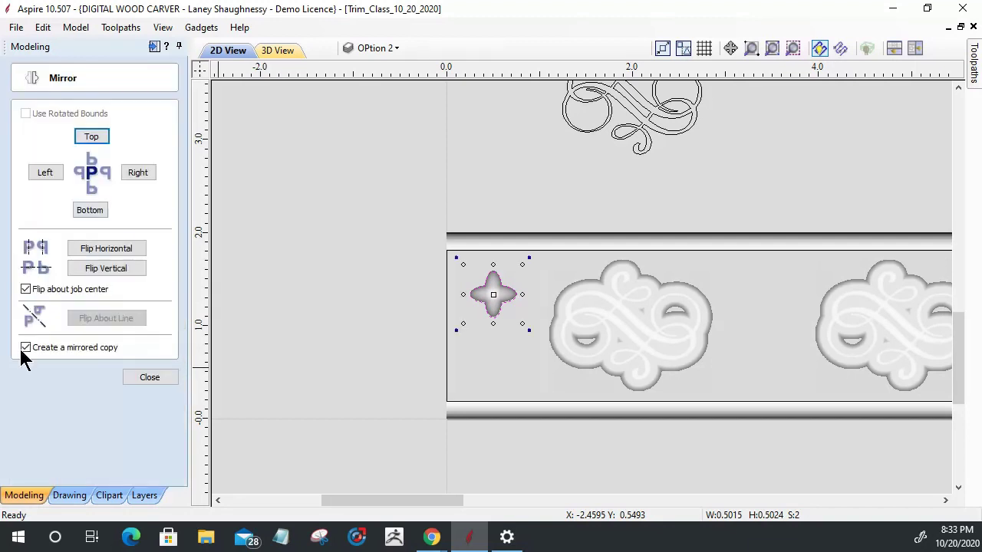
left_click(26, 290)
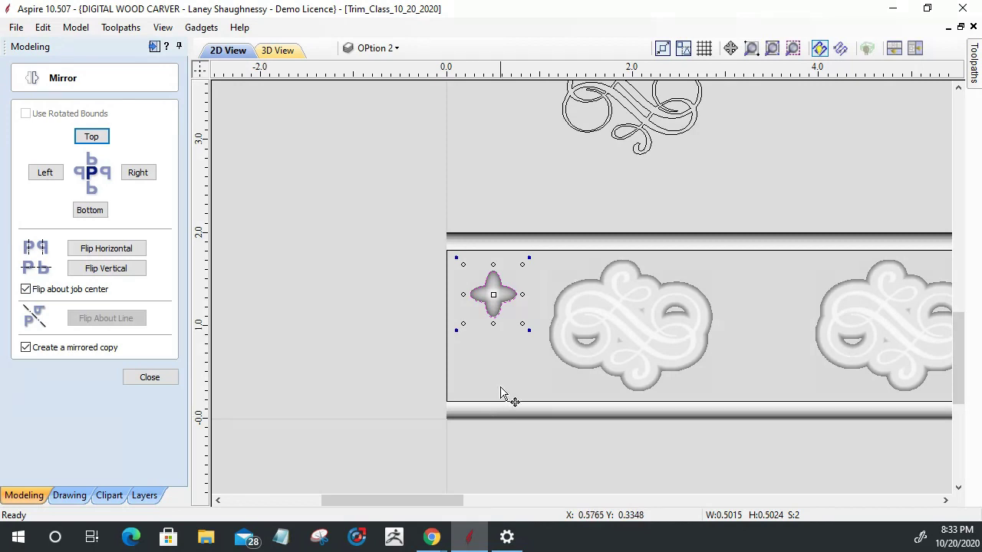
left_click(107, 268)
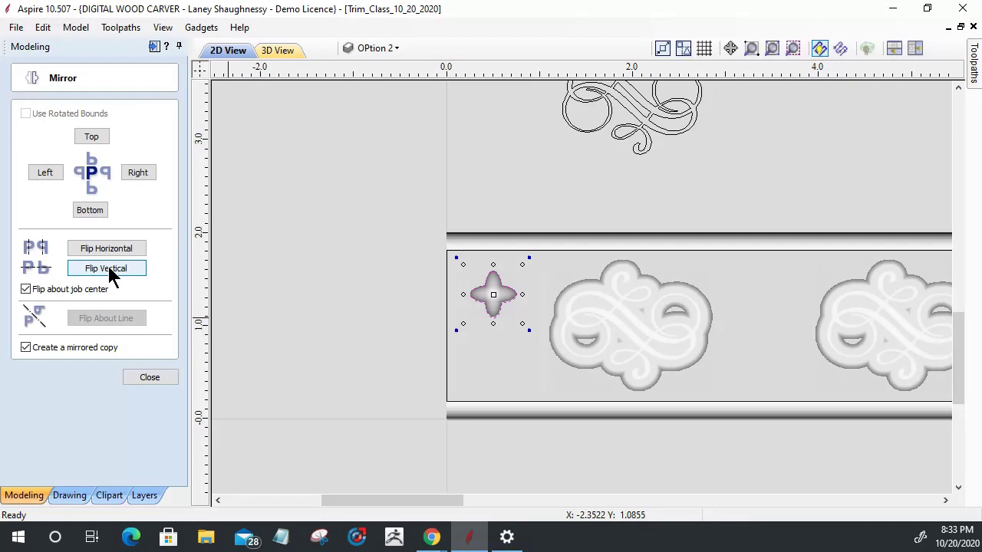
left_click(110, 273)
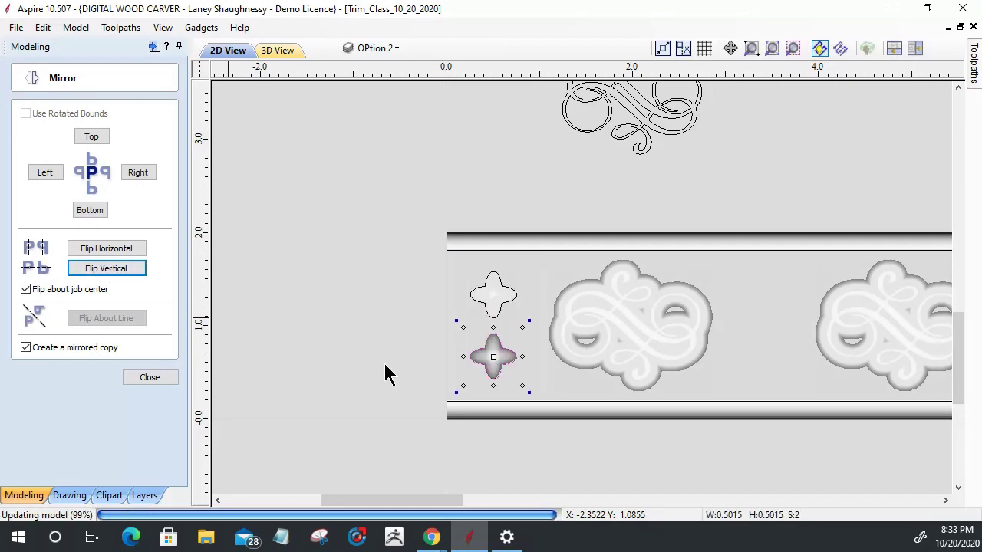
left_click(146, 375)
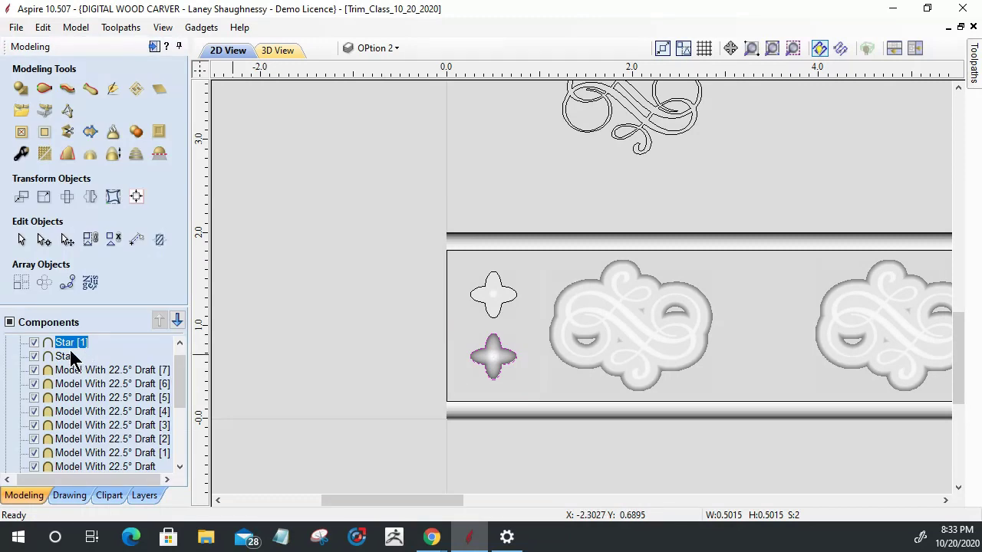
Show the 2D and 3D views together, one above the other, and examine the height of the two stars in 3D.
mouse_move(65, 365)
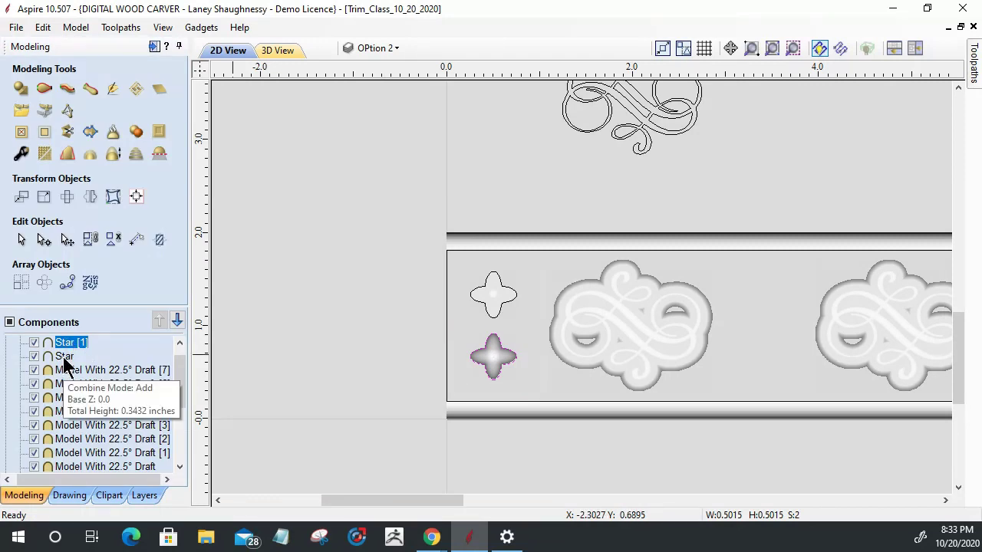
left_click(893, 49)
middle_click_drag(298, 422, 588, 418)
scroll(300, 417, "up", 2)
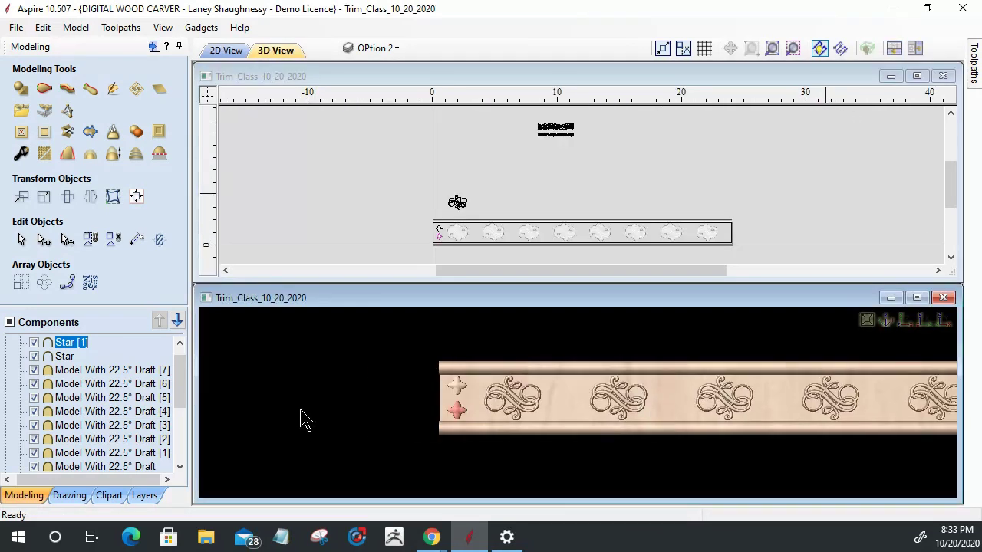
scroll(415, 406, "up", 3)
scroll(735, 430, "down", 2)
scroll(573, 455, "up", 1)
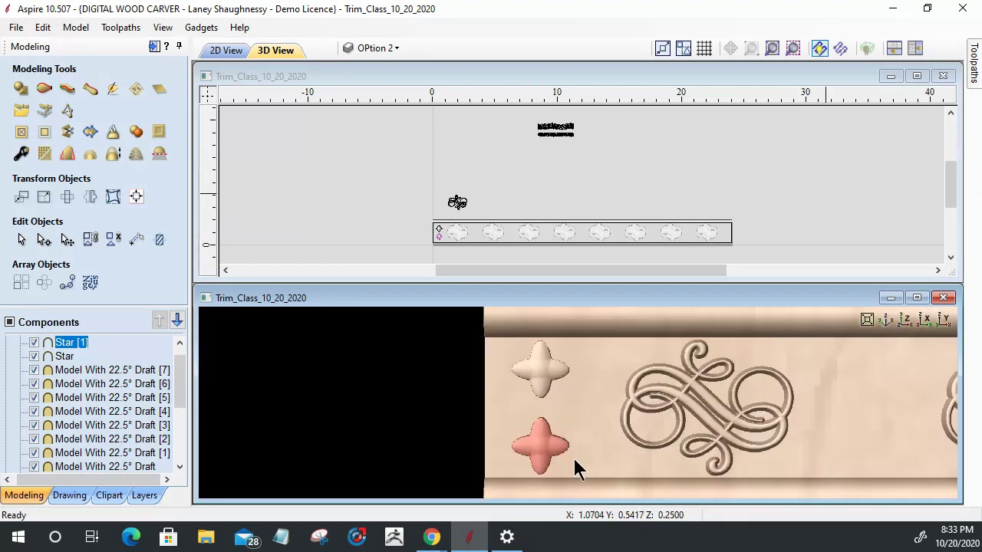
left_click_drag(590, 481, 590, 386)
Set the combine mode of both star components, the mirrored copy and the original, to Merge.
right_click(69, 344)
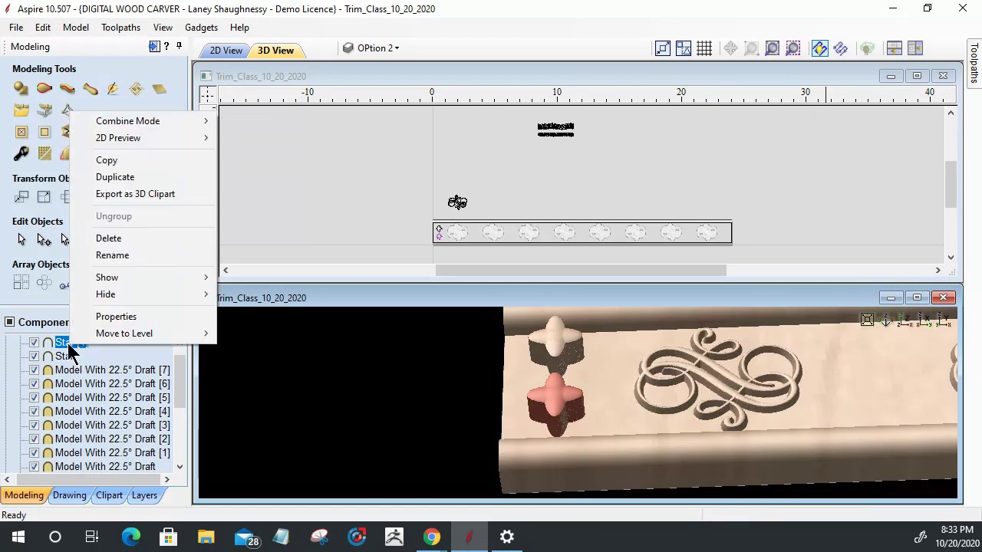
mouse_move(143, 121)
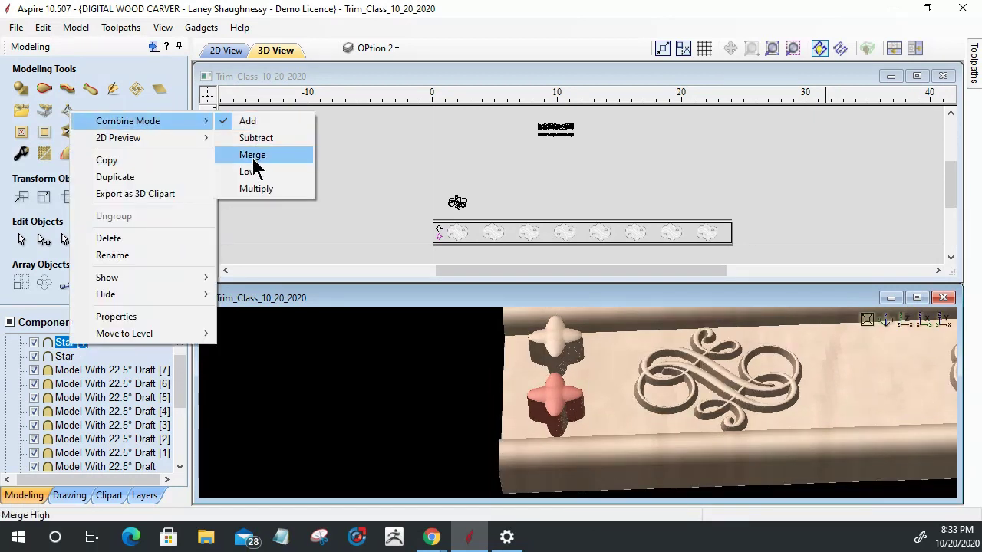
left_click(255, 158)
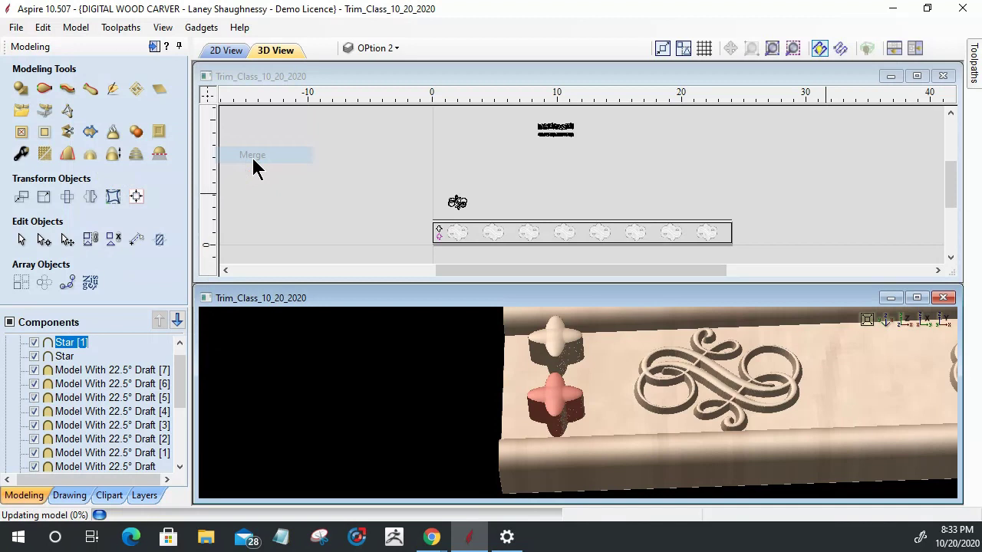
right_click(69, 354)
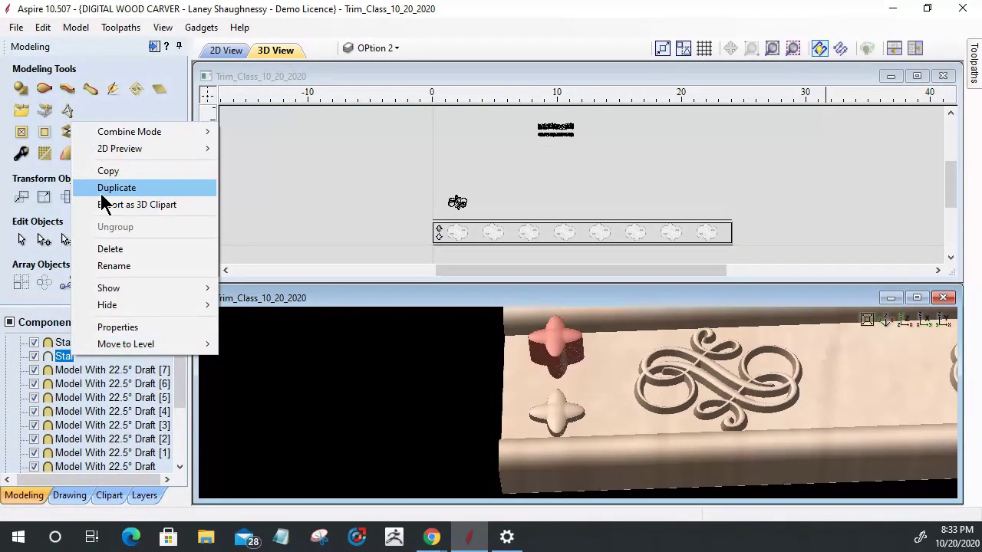
mouse_move(121, 132)
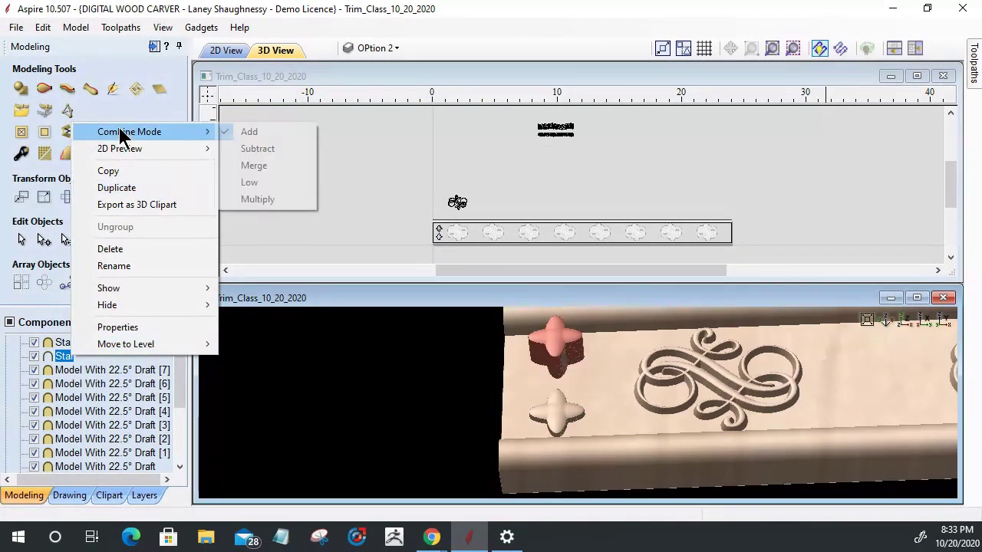
left_click(259, 166)
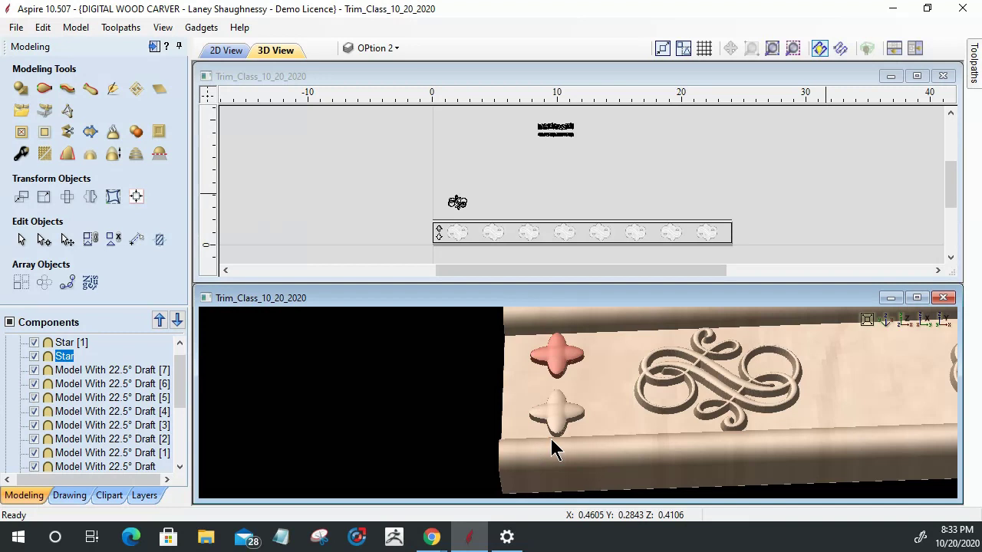
Examine the two merged stars at the trim's end in the 3D view and compare them with the 2D view.
left_click_drag(471, 458, 352, 441)
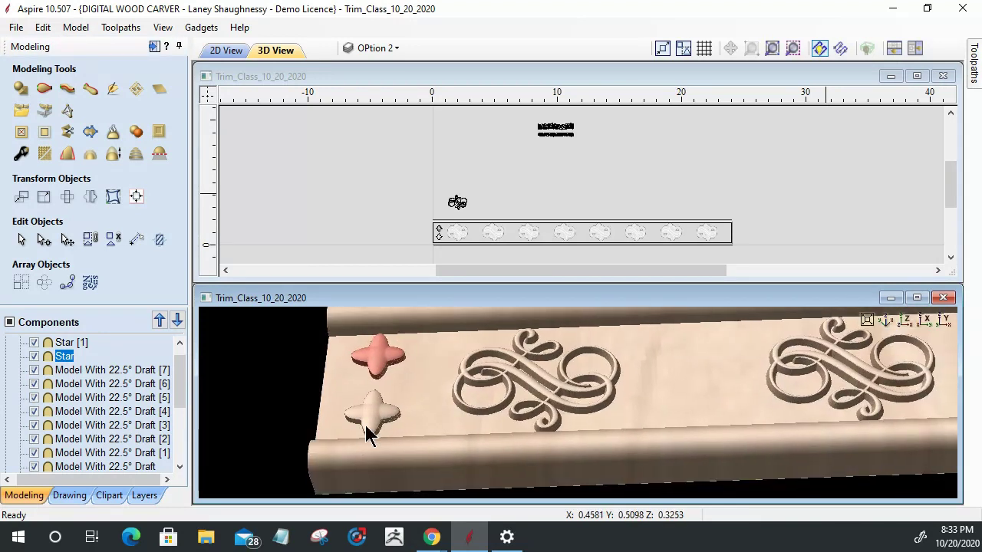
scroll(434, 447, "down", 2)
scroll(425, 393, "up", 2)
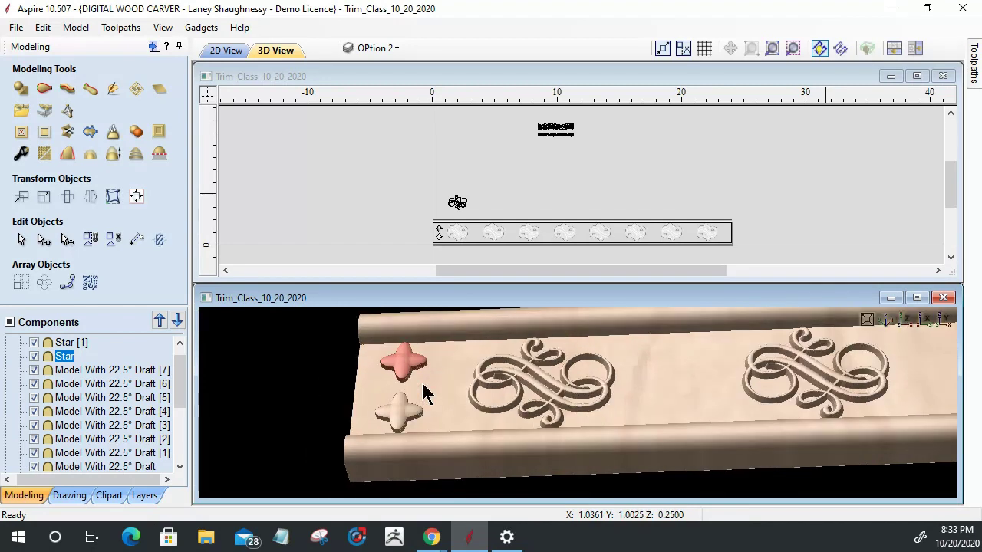
scroll(426, 393, "up", 2)
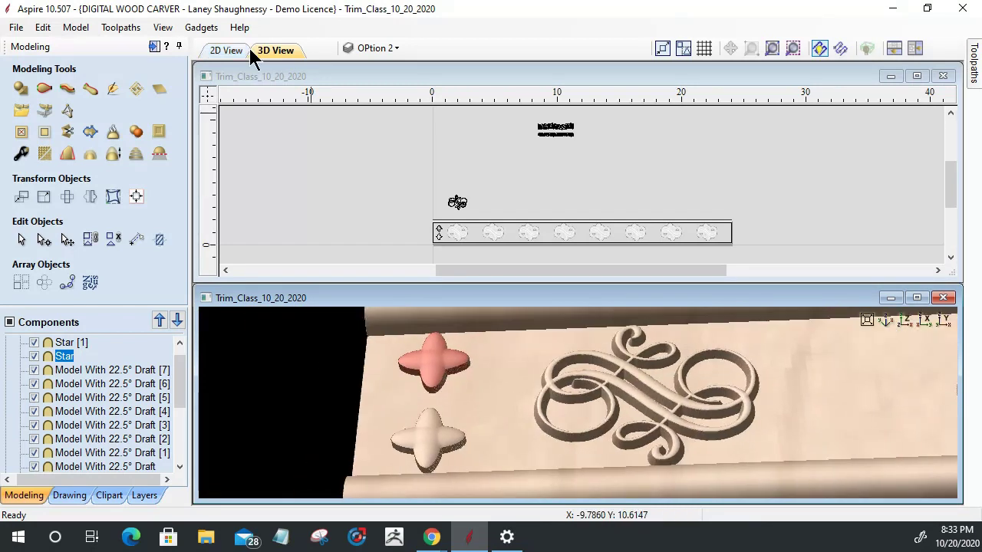
left_click(222, 52)
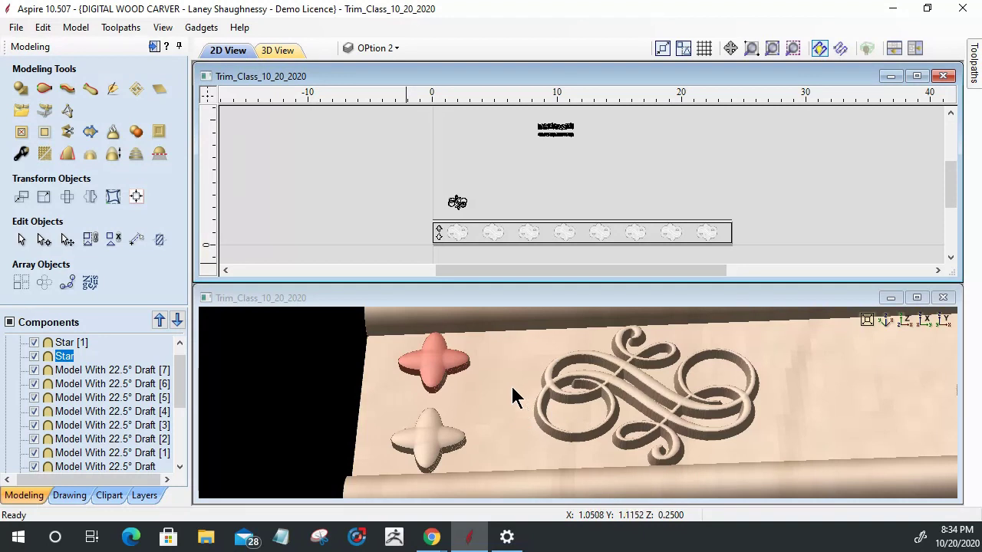
left_click(278, 53)
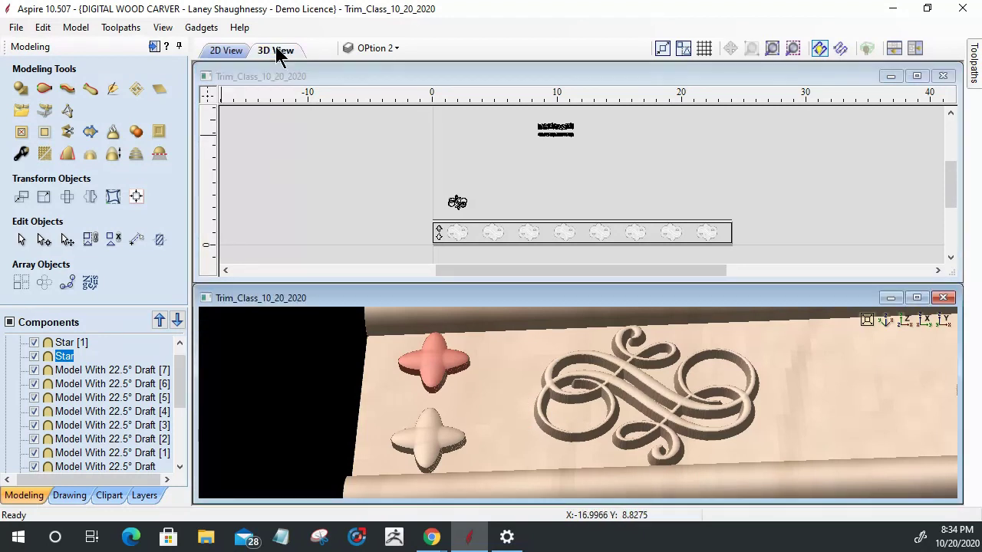
scroll(419, 242, "up", 4)
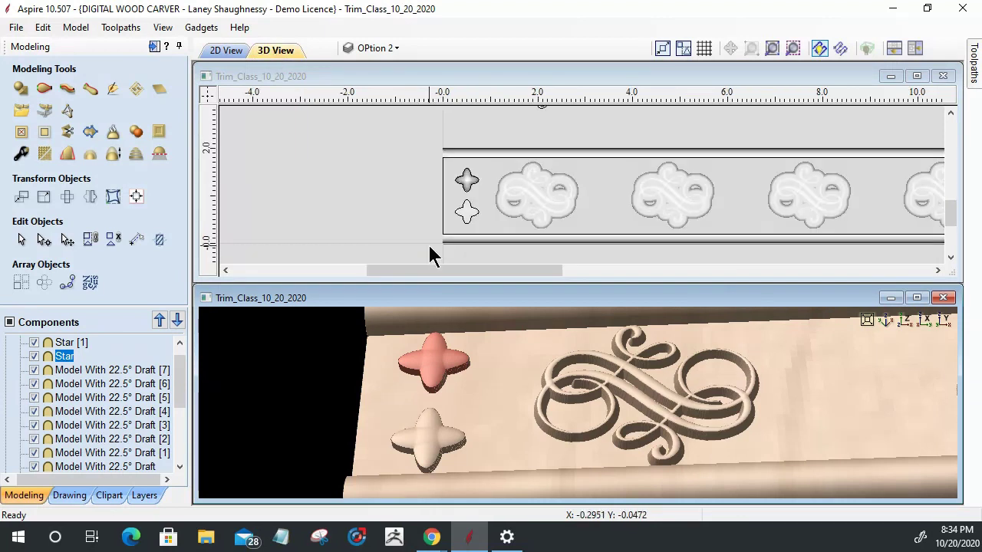
scroll(441, 201, "up", 3)
scroll(537, 136, "down", 3)
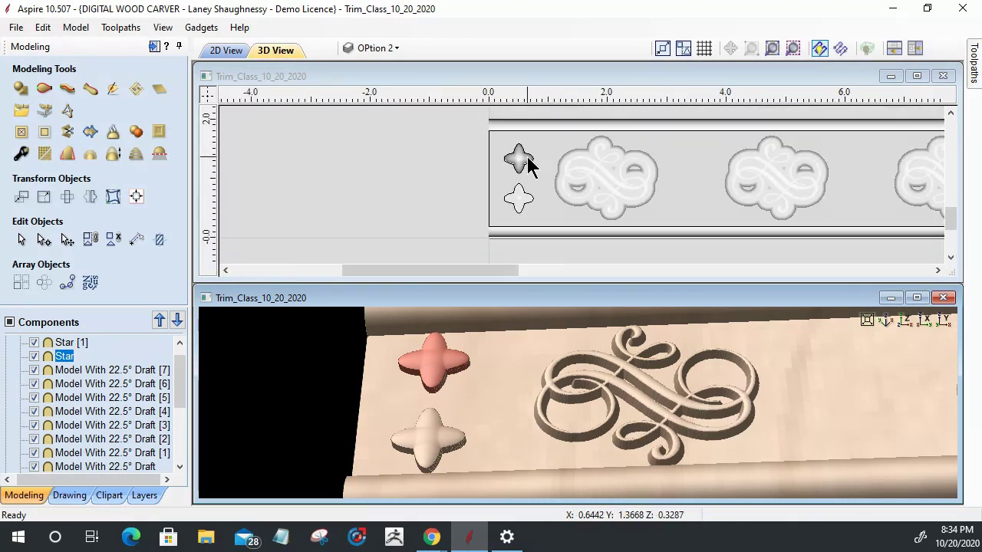
scroll(483, 163, "up", 2)
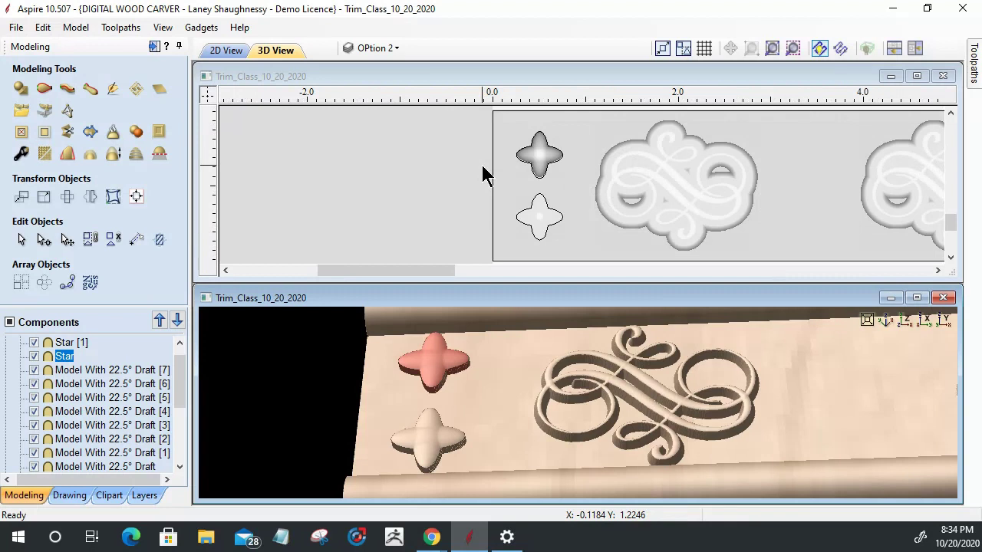
Select both stars with their outlines, copy them, and paste the duplicates in place.
left_click_drag(507, 114, 568, 250)
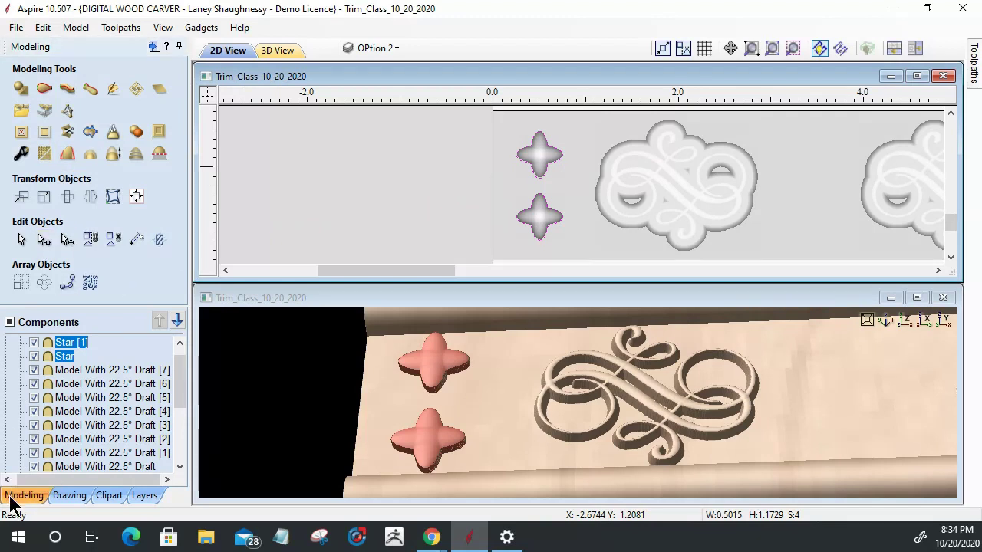
right_click(390, 190)
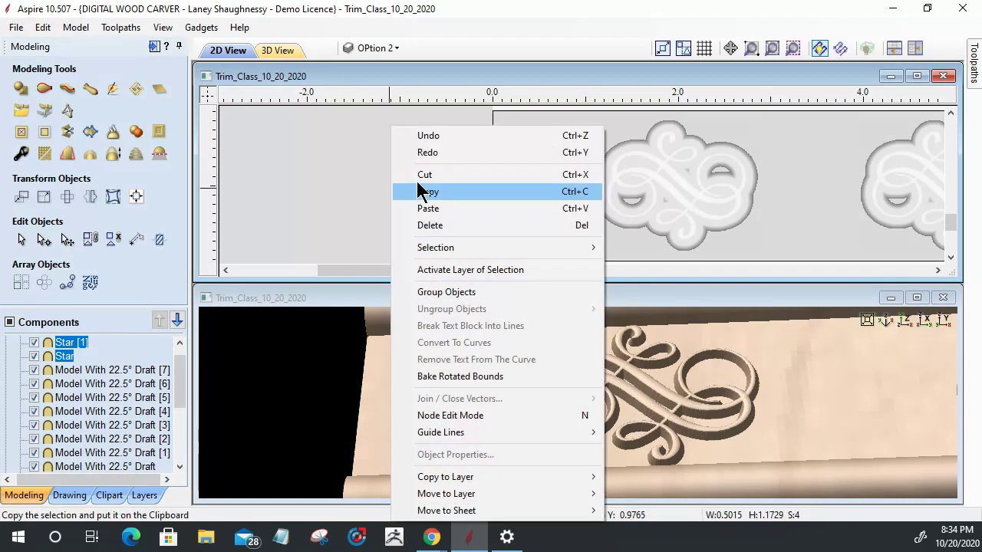
left_click(417, 191)
right_click(407, 188)
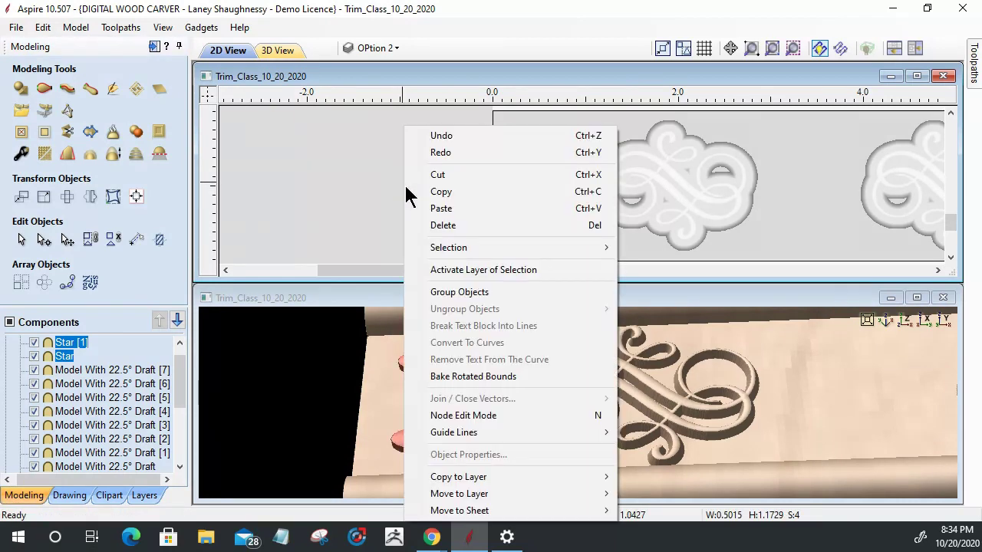
left_click(441, 208)
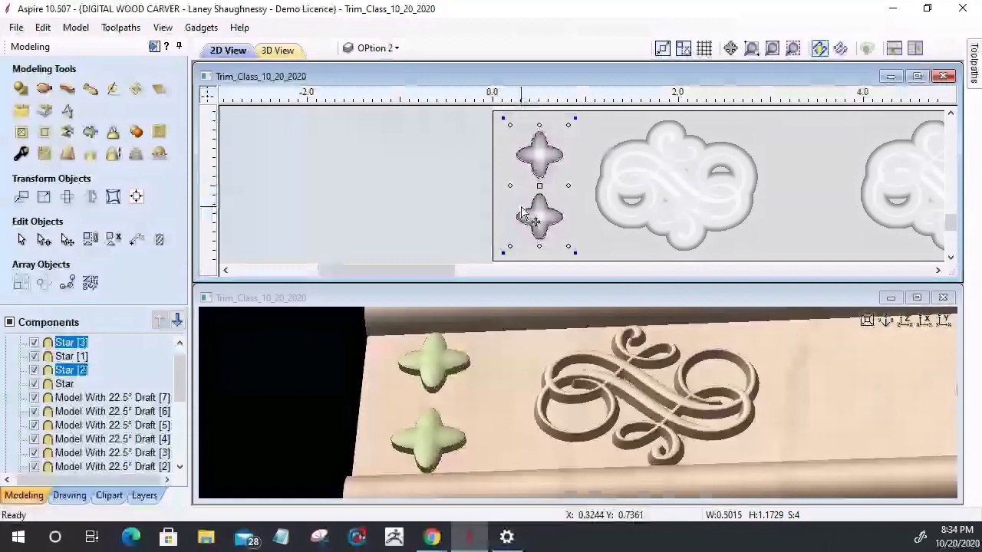
Rotate the pasted pair of stars 90° about their common centre, between the two originals.
left_click_drag(522, 215, 544, 158)
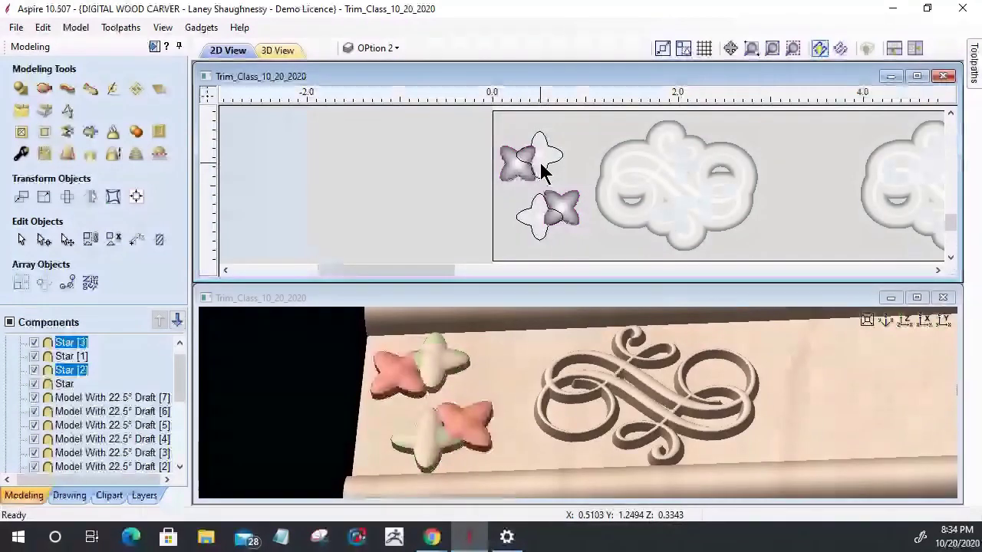
key("ctrl+z")
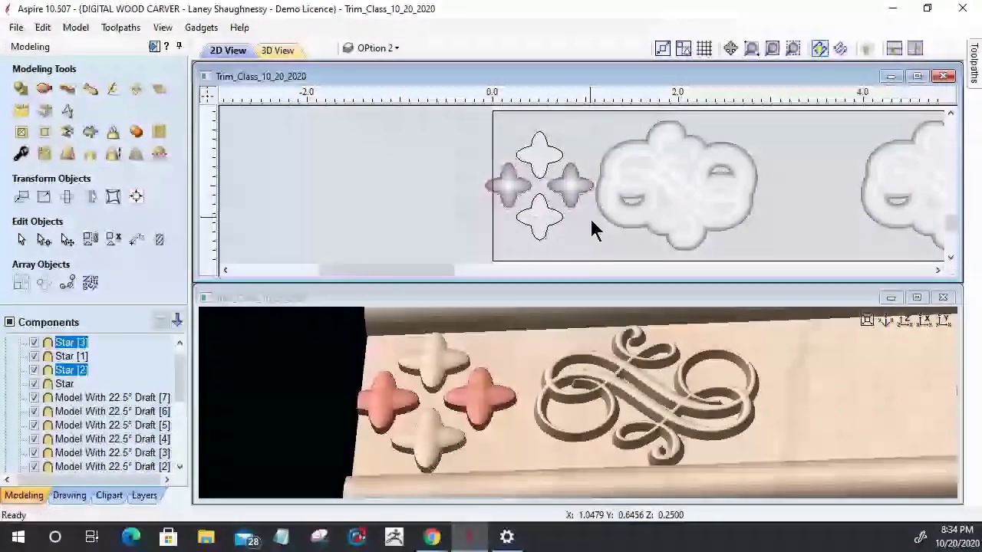
Select all four stars with their outlines and scale the cluster down proportionally to about 0.98 inches wide and high.
left_click(539, 154, "shift")
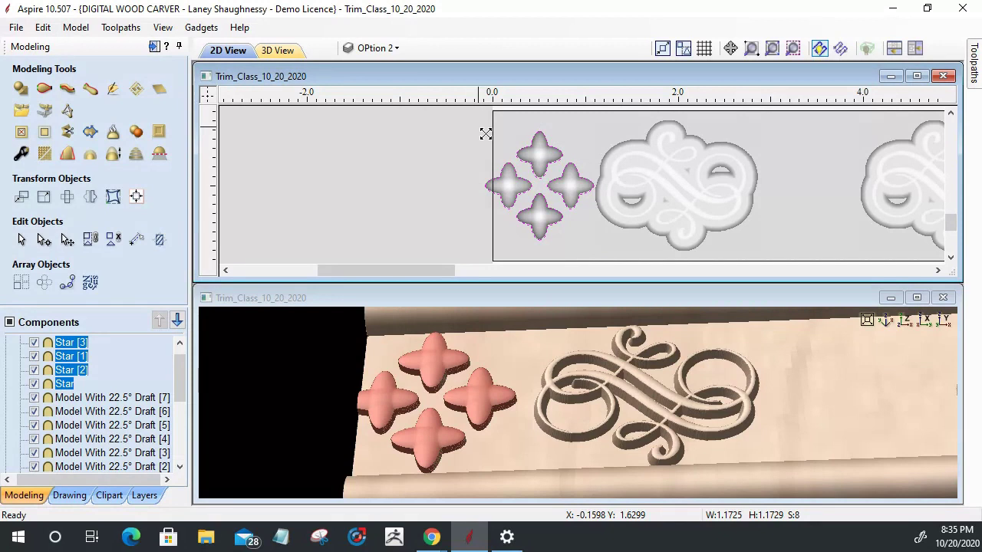
left_click_drag(486, 134, 493, 148)
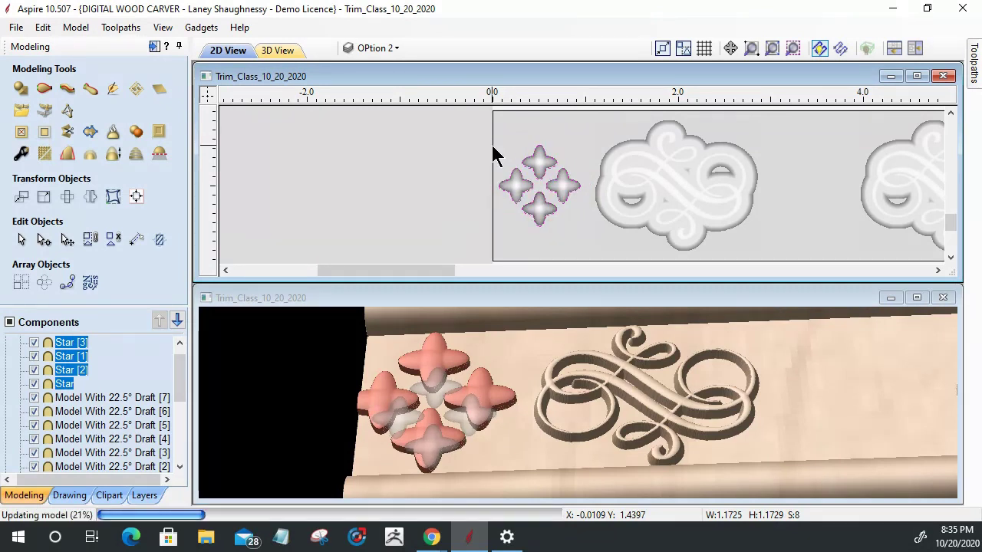
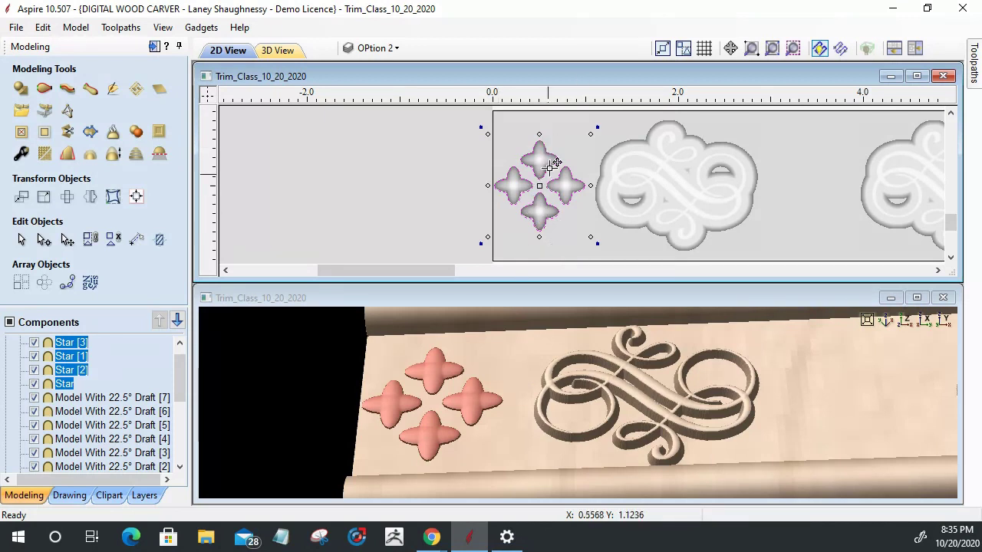
Center the star cluster vertically in the material and shift it slightly toward the adjacent scroll ornament.
left_click(136, 196)
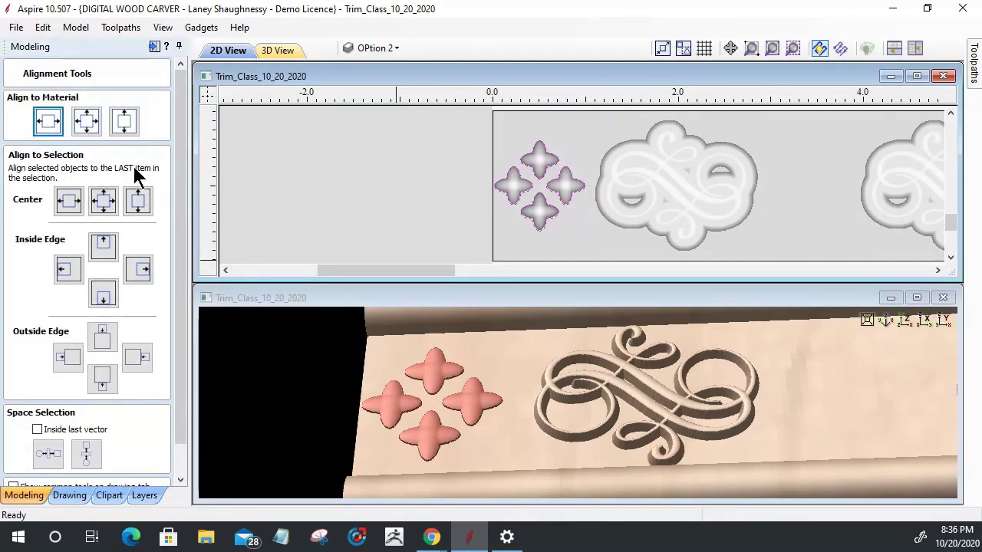
left_click(130, 124)
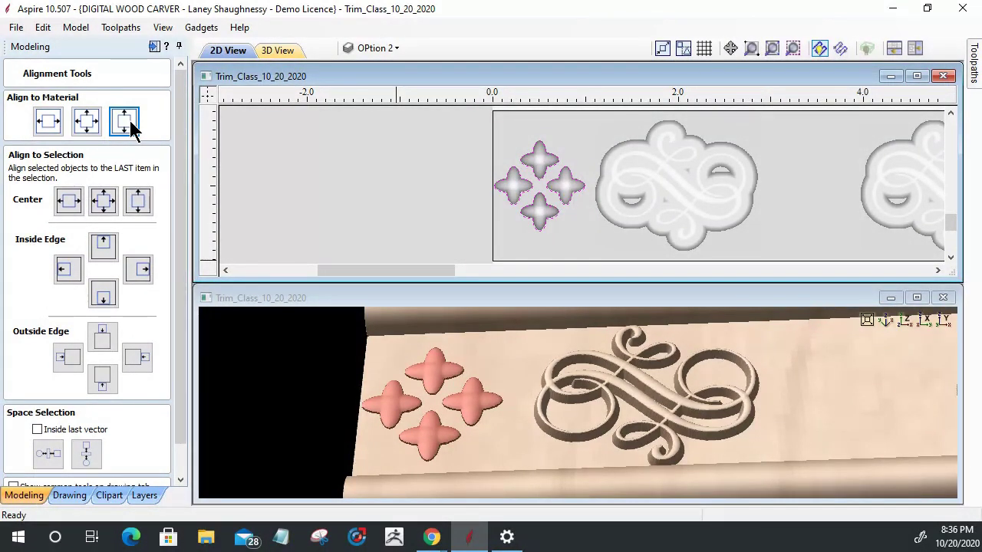
left_click(563, 192)
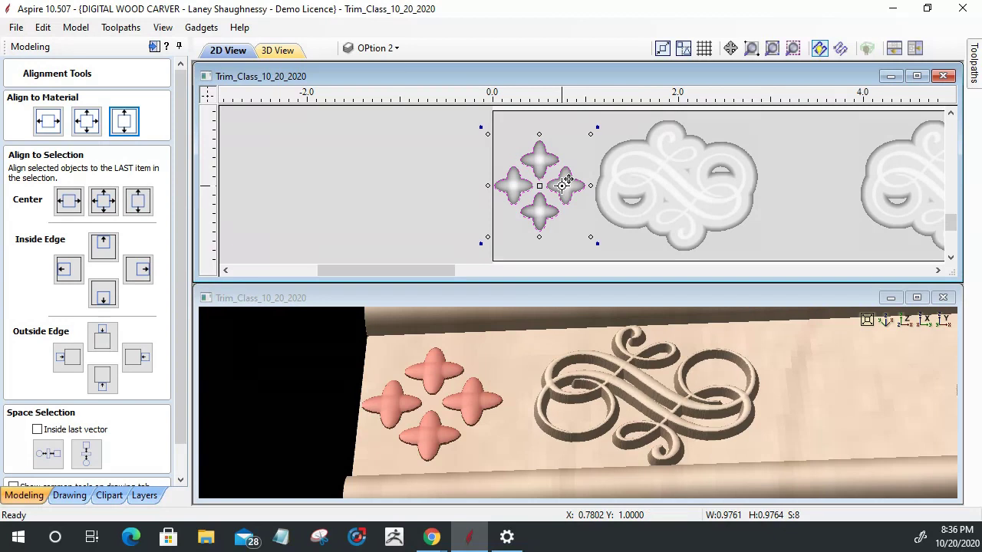
left_click_drag(564, 184, 567, 185)
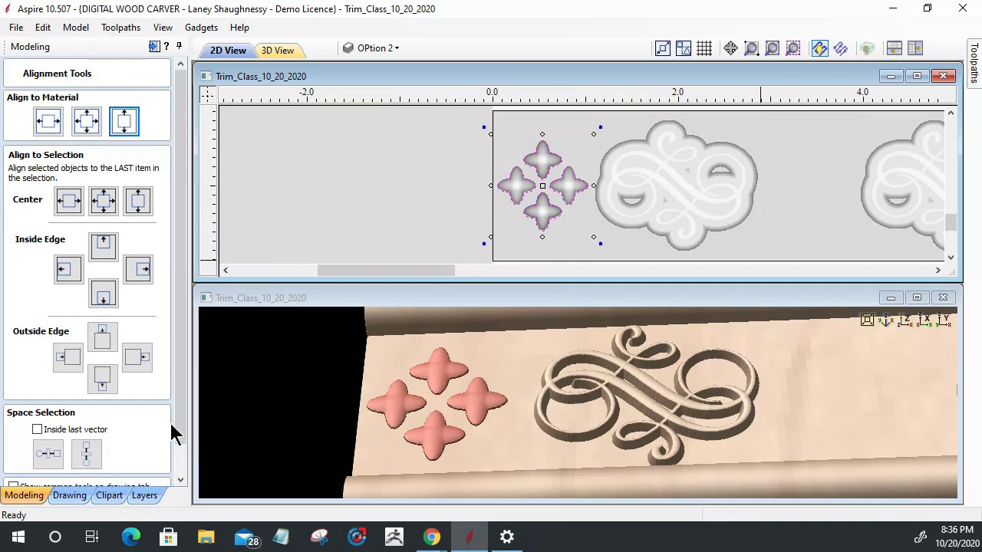
left_click_drag(179, 424, 182, 430)
left_click(150, 476)
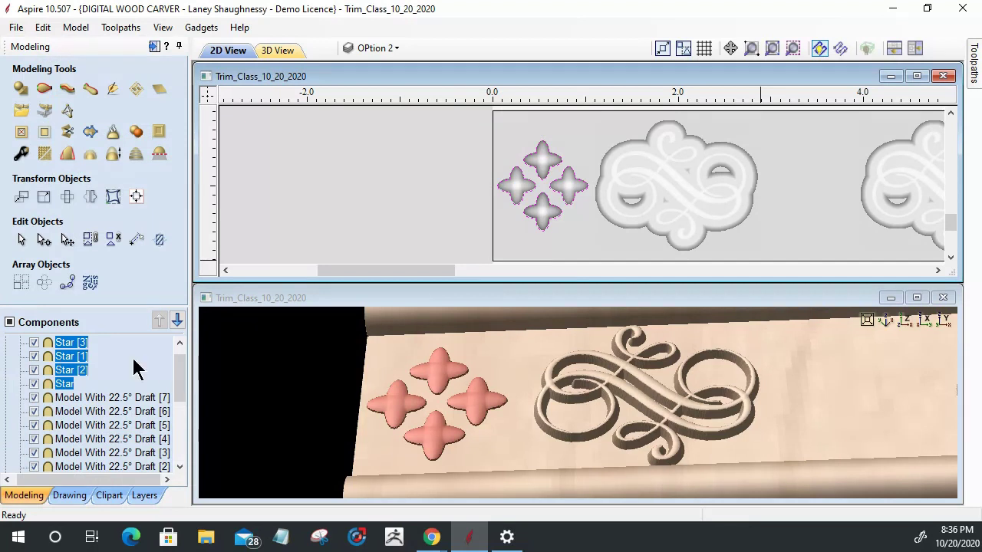
Hide the Edge Components [1] and Component 1 [1] components of Level 2.
scroll(175, 381, "down", 2)
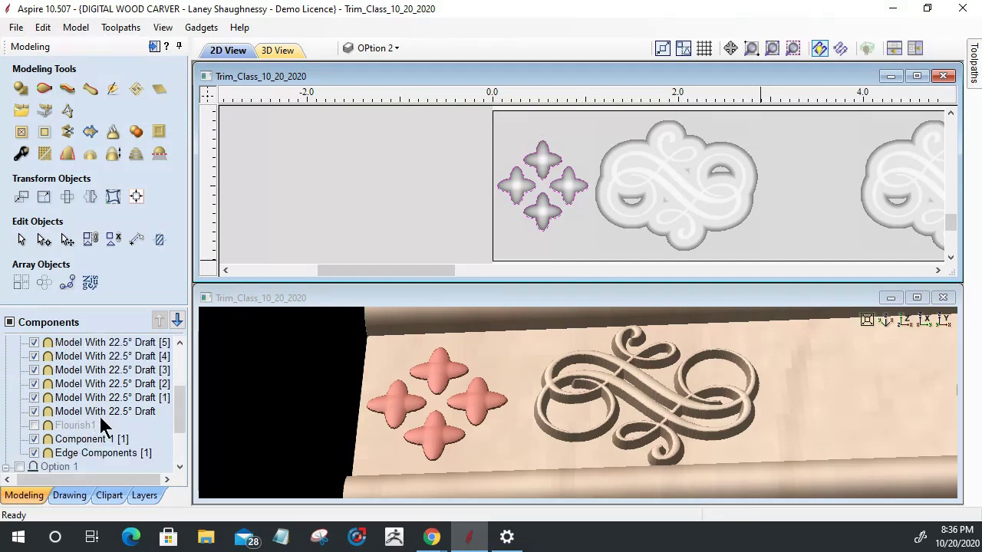
mouse_move(93, 440)
mouse_move(31, 449)
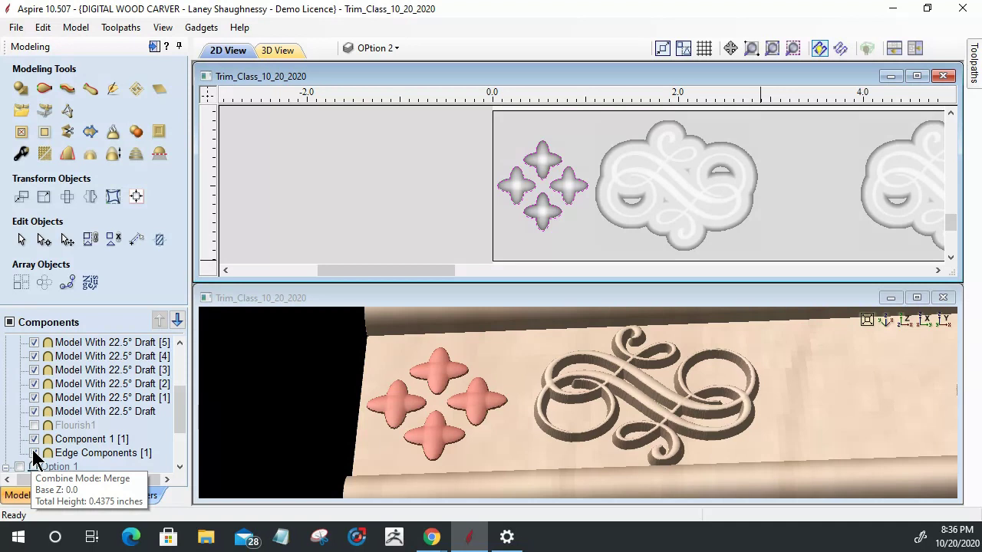
left_click(32, 450)
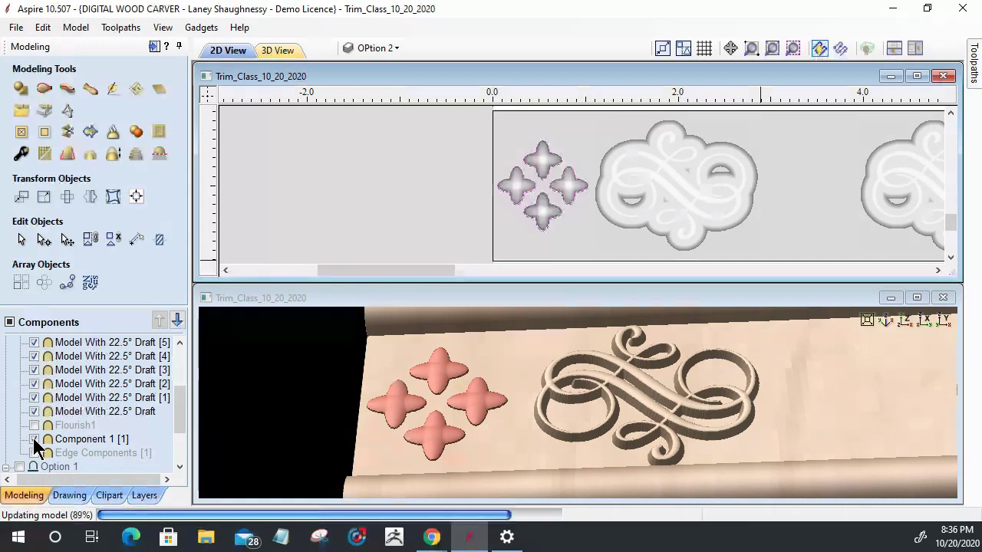
left_click(33, 439)
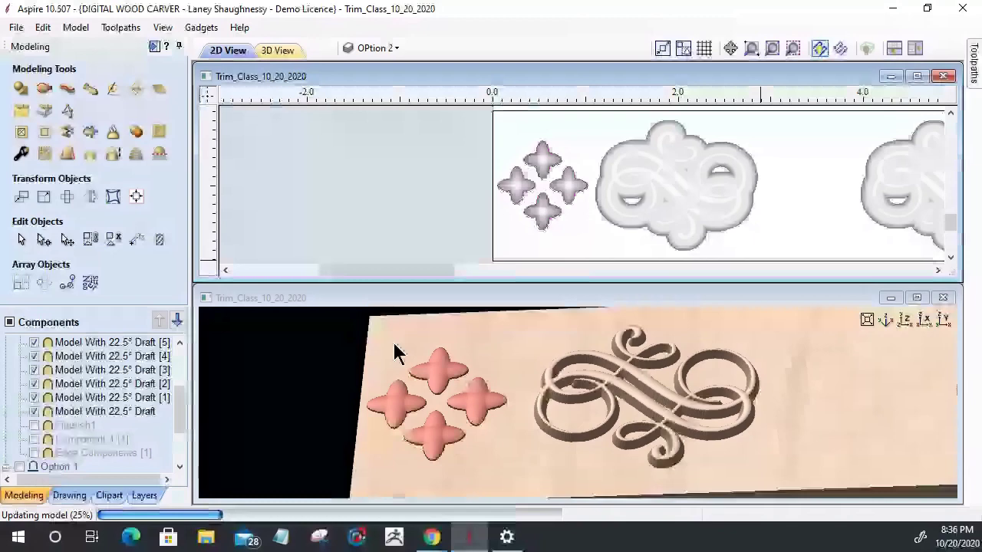
Hide all Model With 22.5° Draft components in Level 2, from the unnumbered one through [7], leaving only the stars visible.
left_click(34, 411)
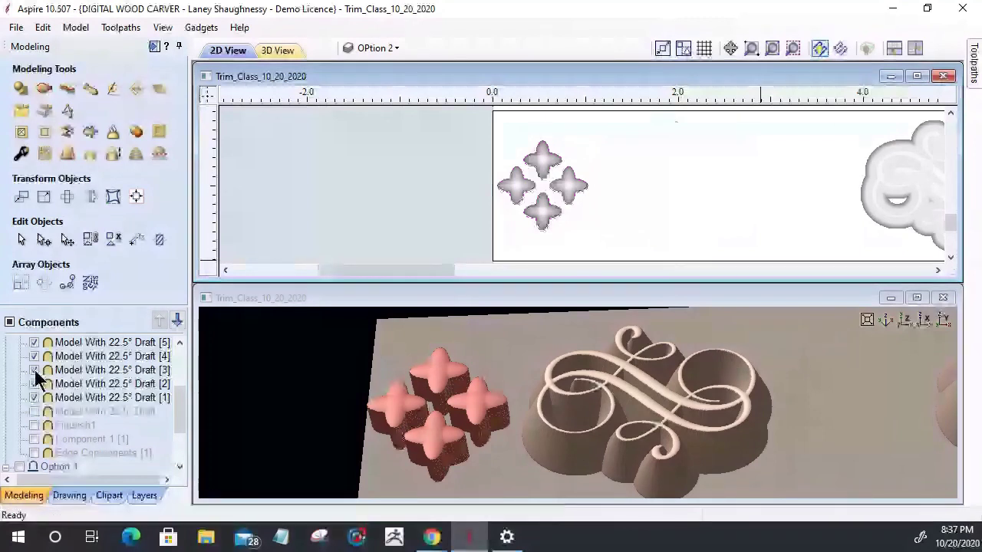
left_click(33, 396)
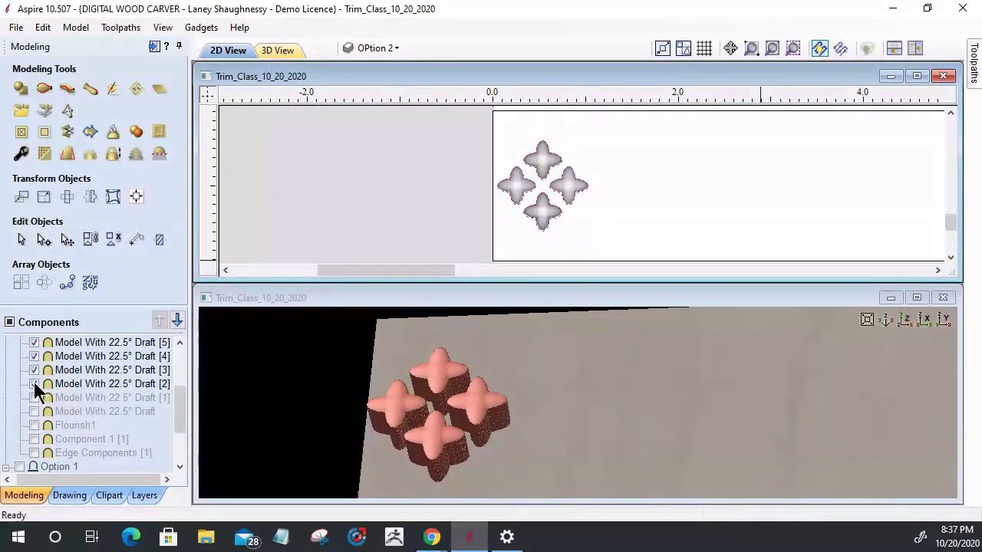
left_click(34, 382)
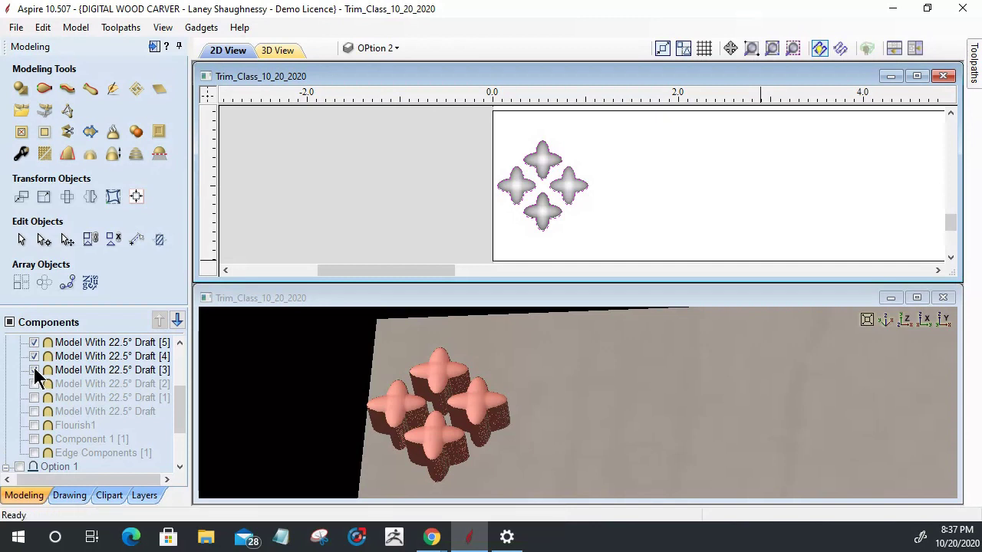
left_click(34, 369)
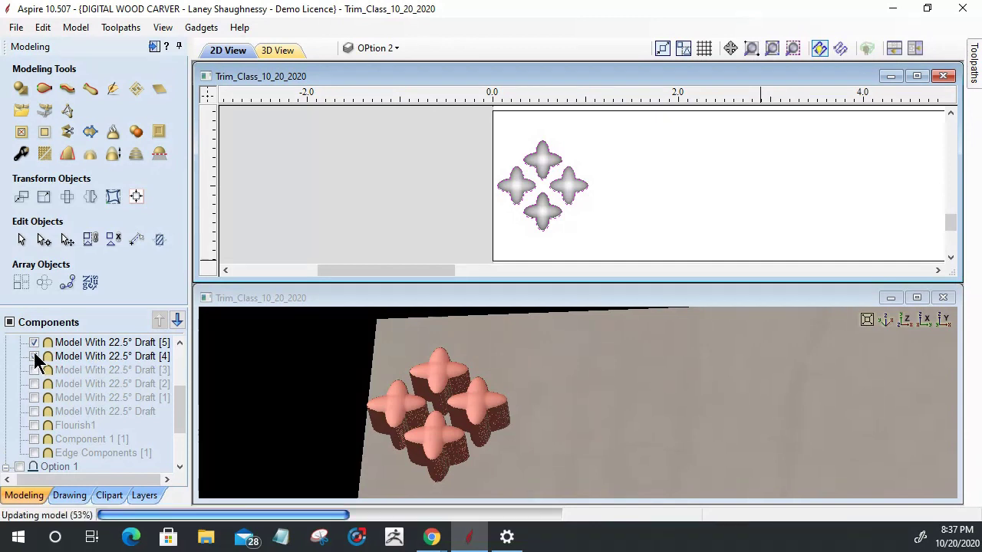
left_click(34, 353)
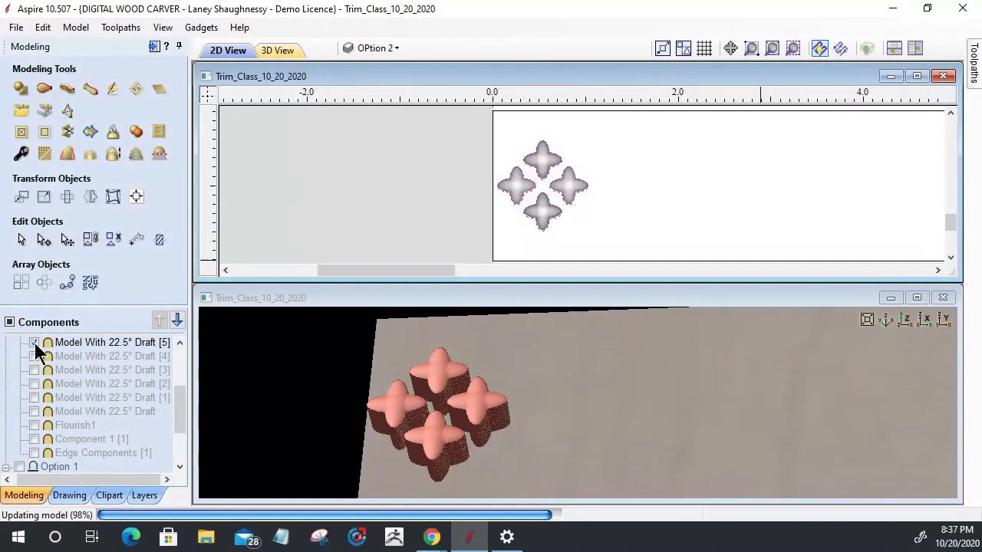
left_click(33, 342)
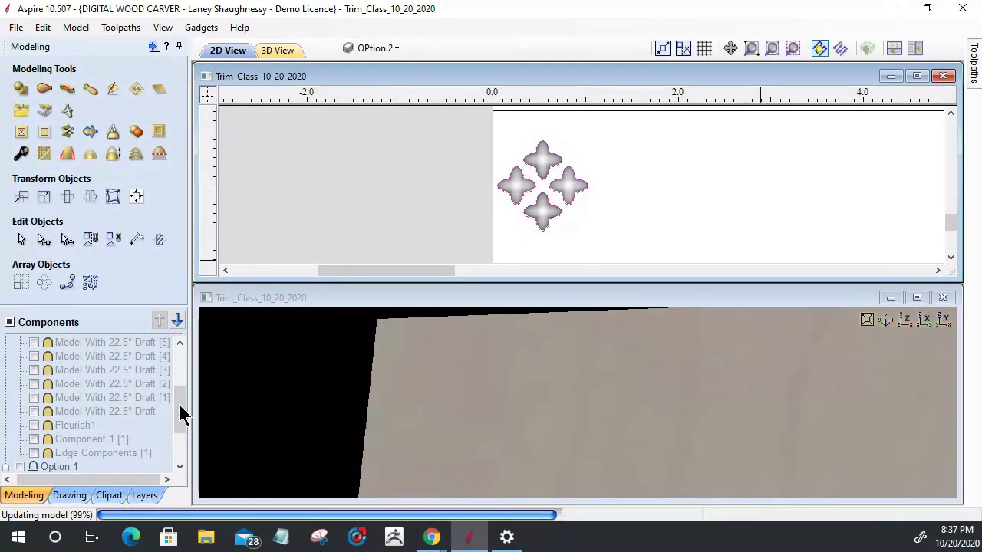
left_click_drag(179, 410, 179, 383)
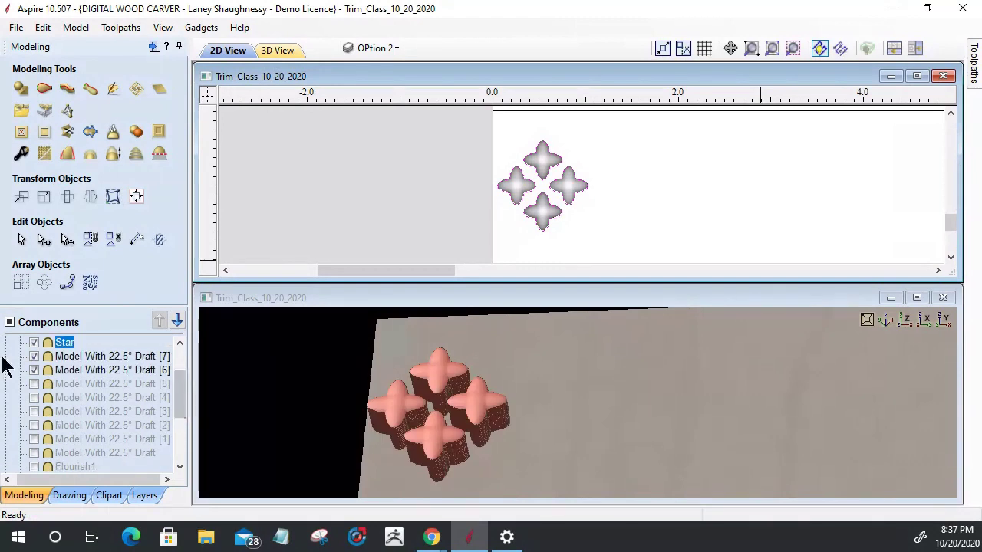
left_click(33, 370)
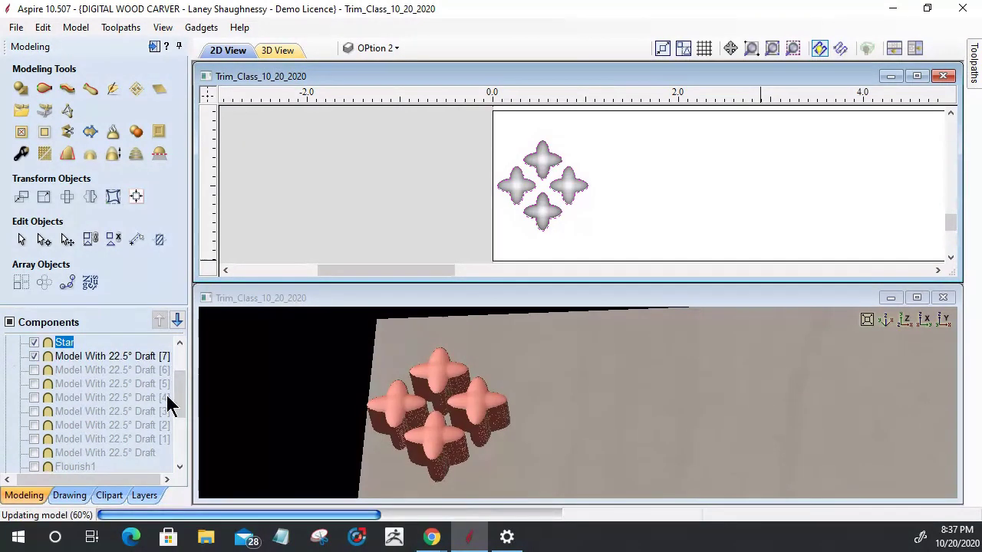
left_click(34, 356)
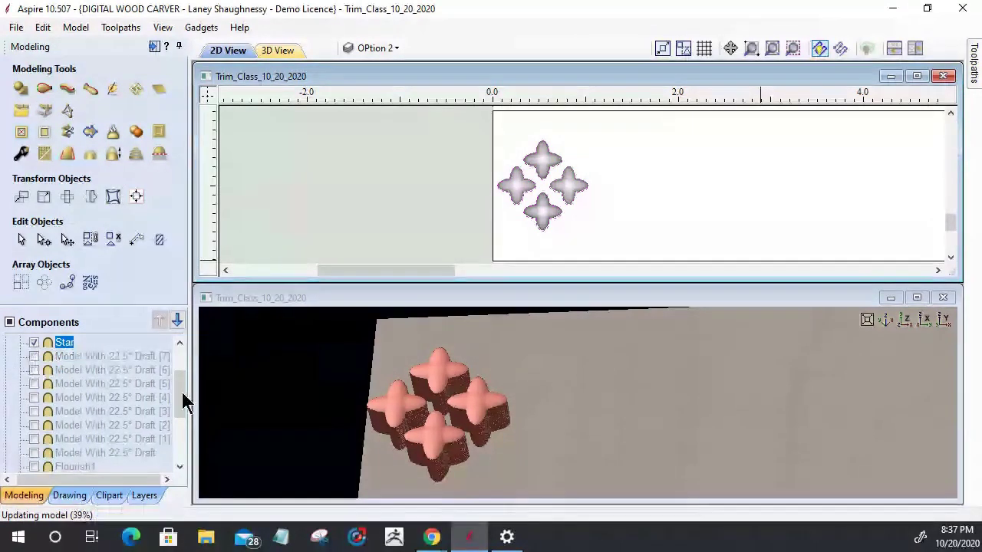
Add a 22.5° draft to the visible model of the four stars.
left_click_drag(181, 401, 184, 368)
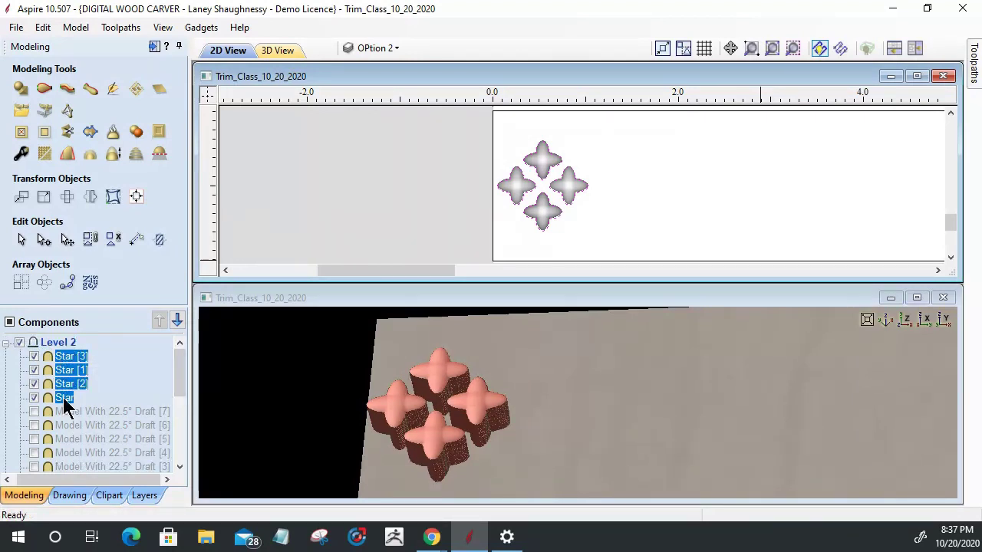
left_click(66, 156)
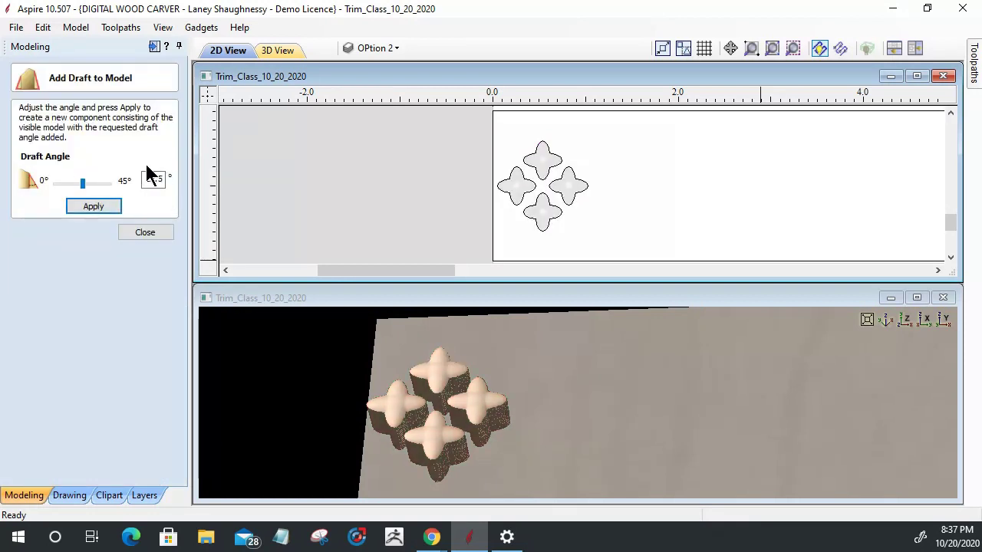
left_click(93, 207)
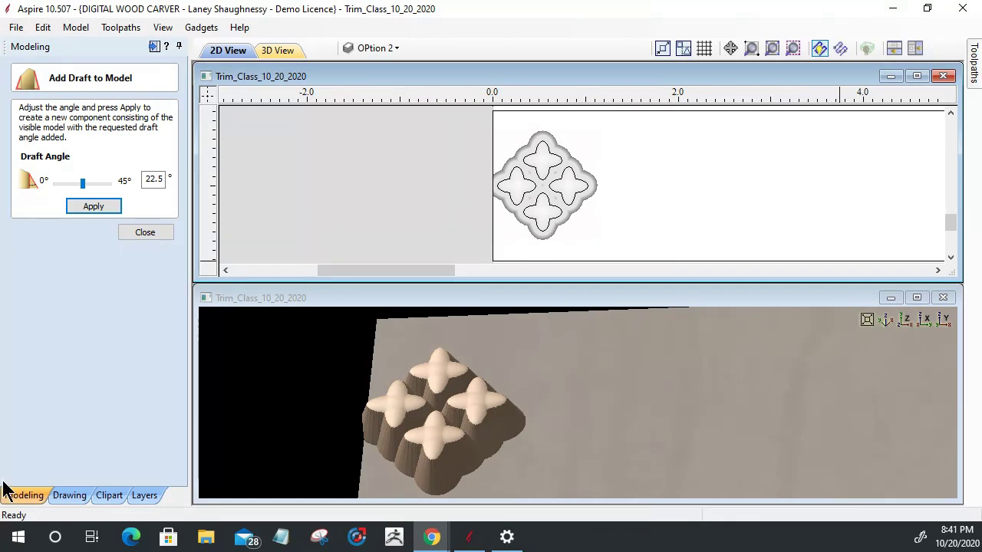
left_click(134, 230)
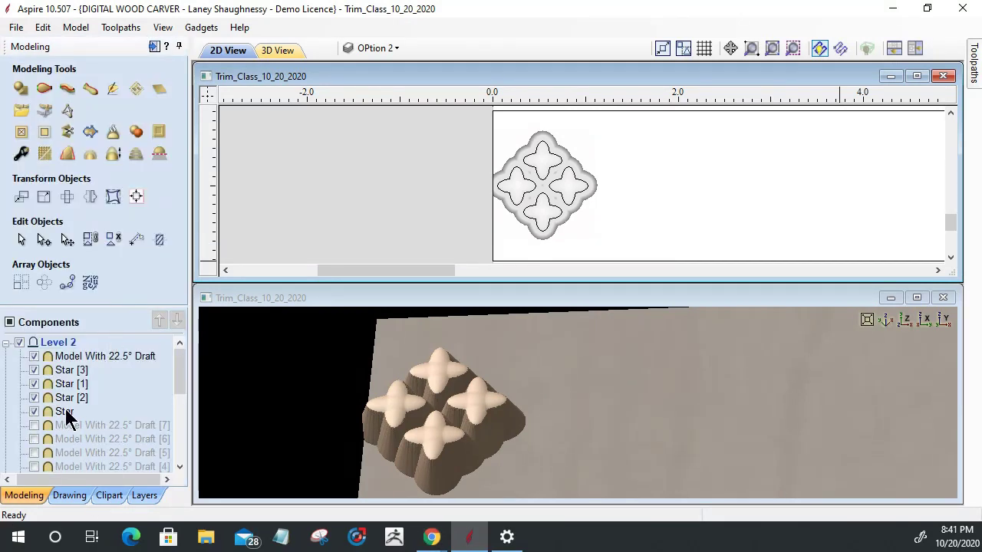
Show draft models [5], [6] and [7] again, and hide the four original star components.
left_click(35, 437)
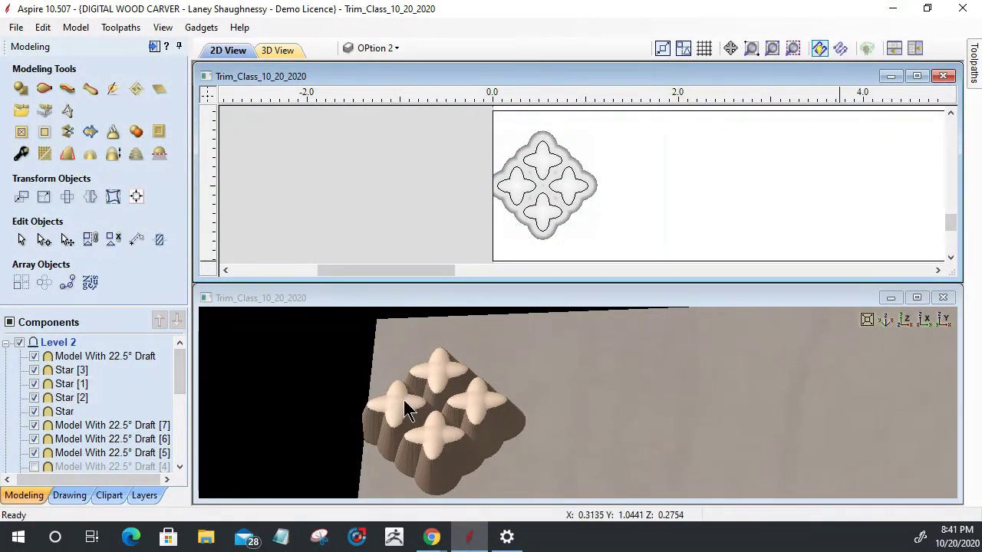
left_click(31, 376)
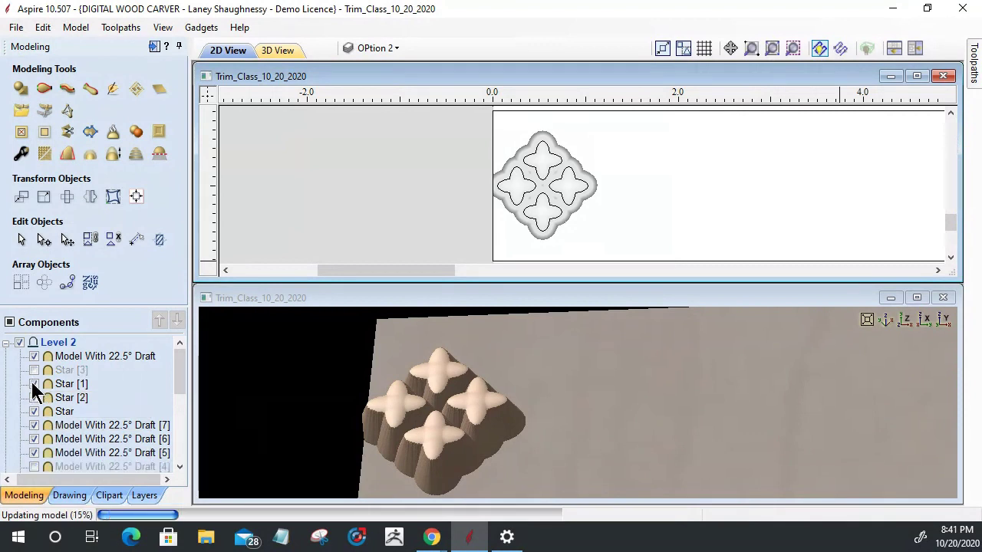
left_click(33, 398)
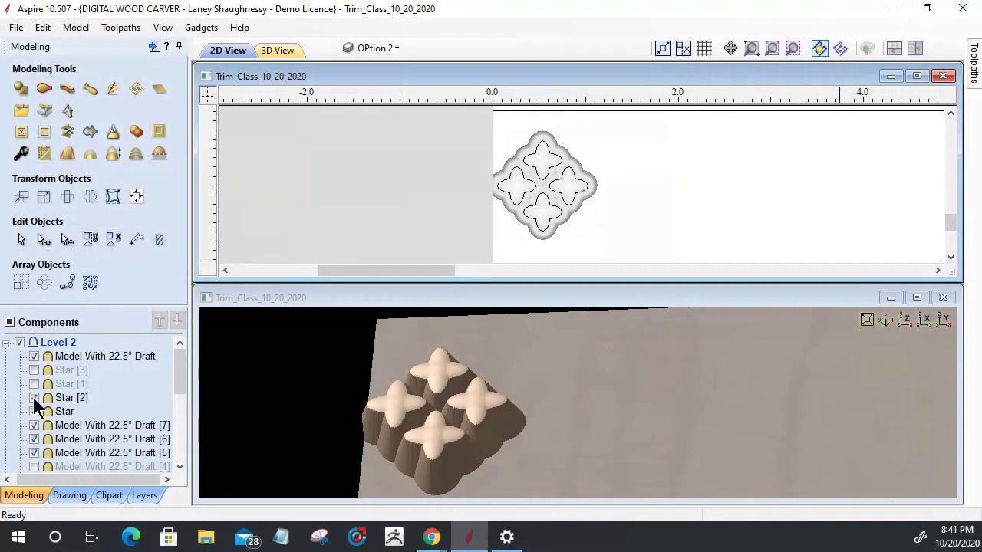
left_click(33, 397)
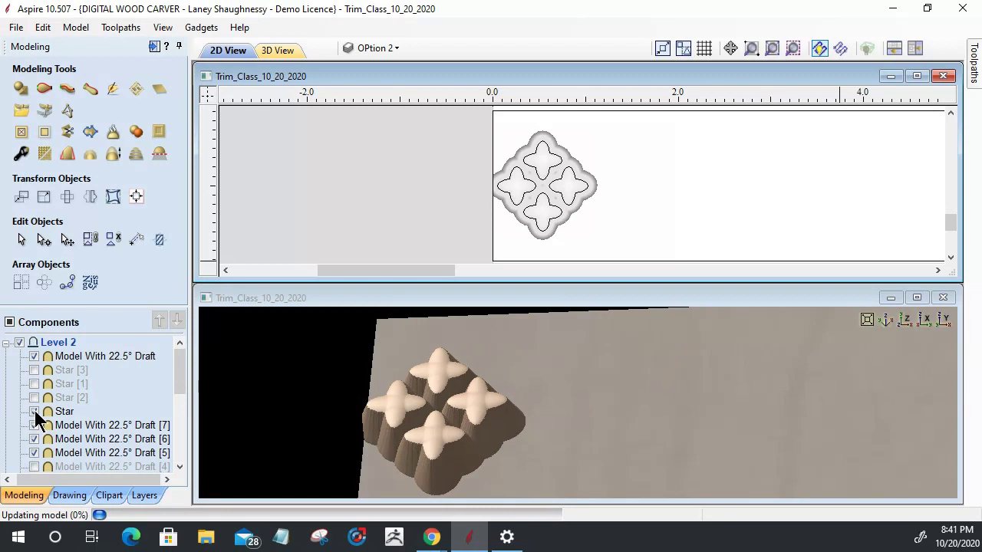
left_click(33, 411)
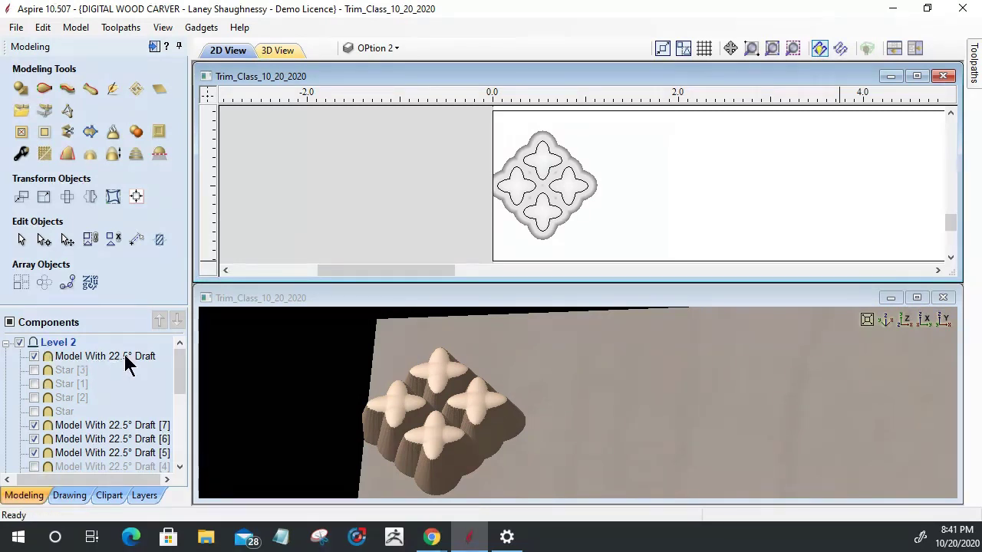
Show the remaining 22.5° draft models of Level 2 again, along with Component 1 [1] and Edge Components [1].
left_click_drag(178, 376, 166, 401)
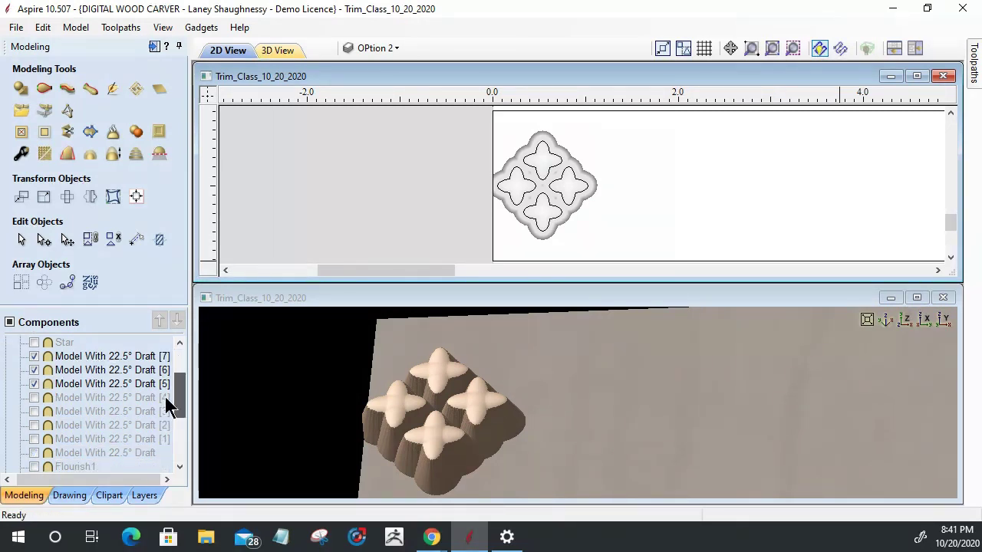
left_click(33, 411)
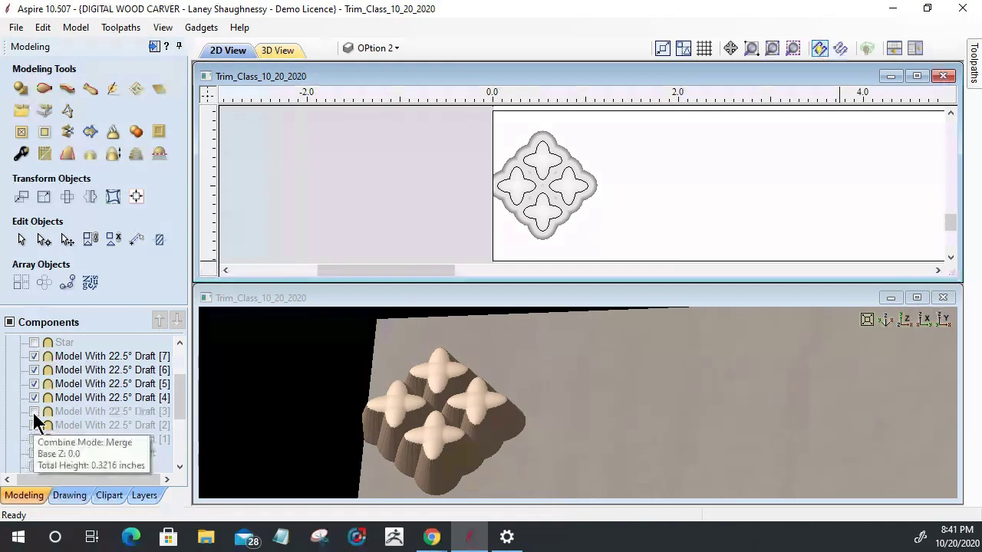
left_click(34, 412)
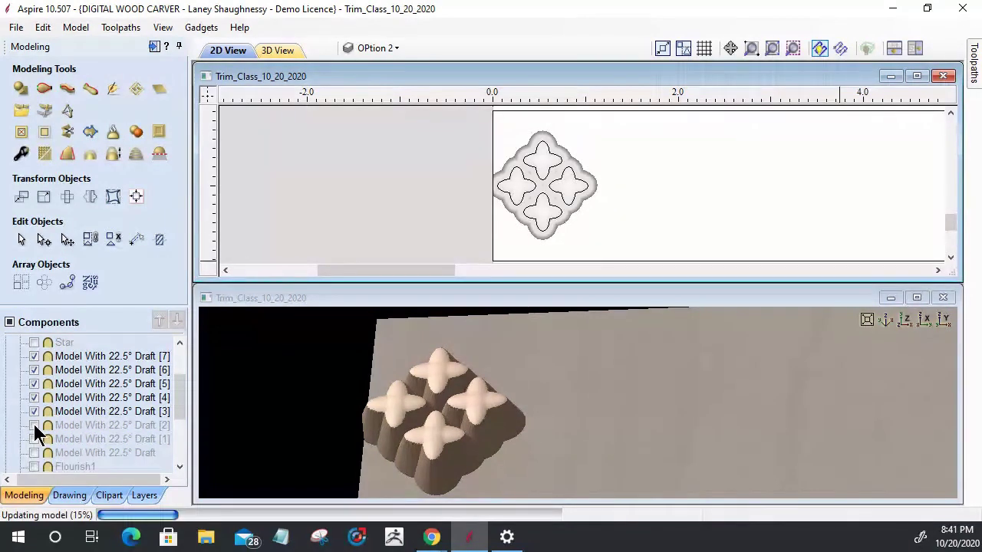
left_click(33, 425)
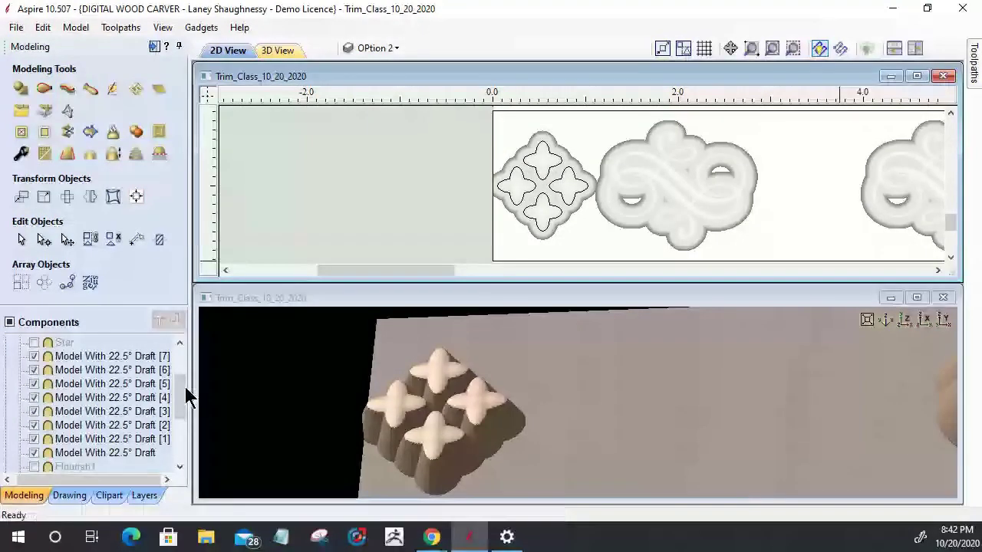
left_click_drag(186, 394, 189, 445)
left_click(33, 370)
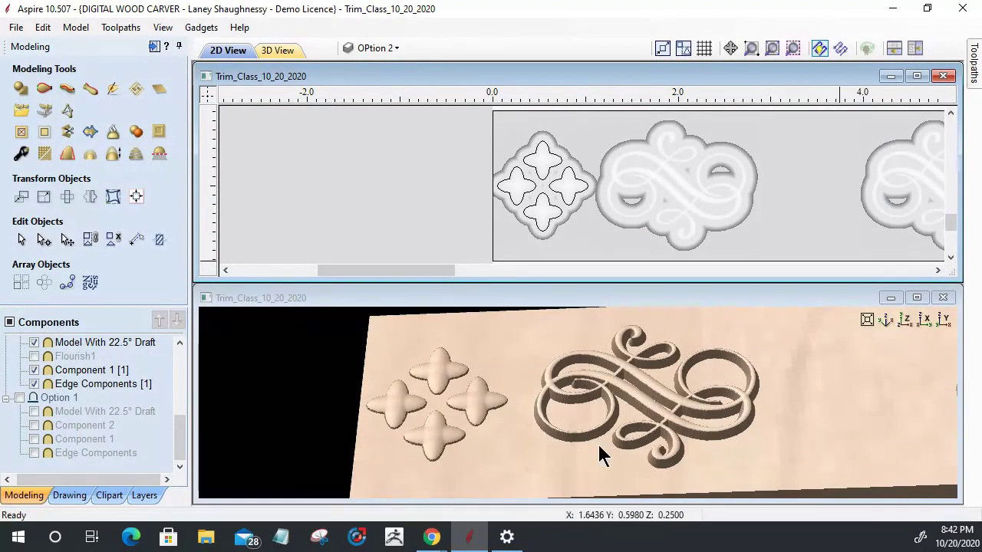
Draw a vertical line at the center of the first flourish and stretch it to the full height of the panel.
left_click_drag(597, 442, 513, 405)
scroll(513, 405, "down", 3)
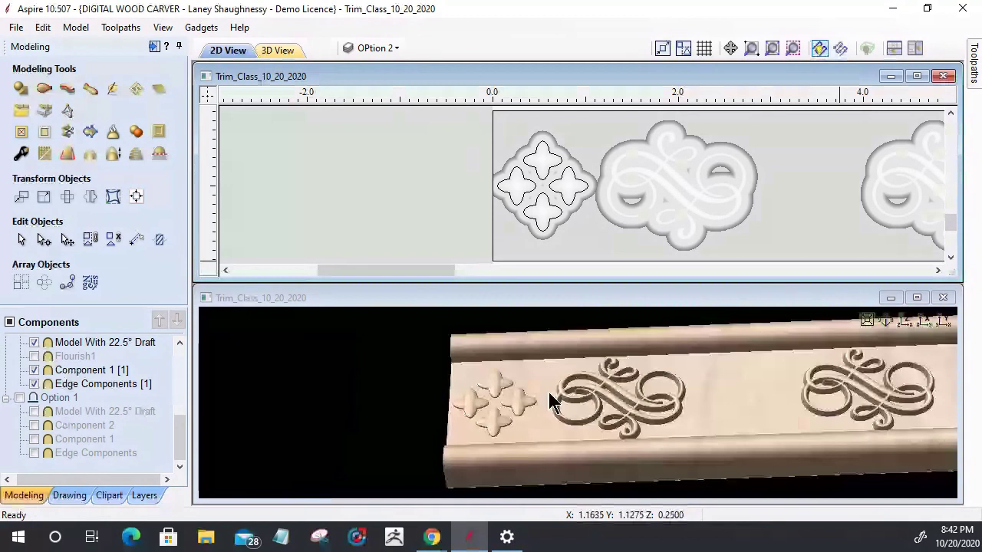
left_click(906, 322)
scroll(290, 407, "up", 4)
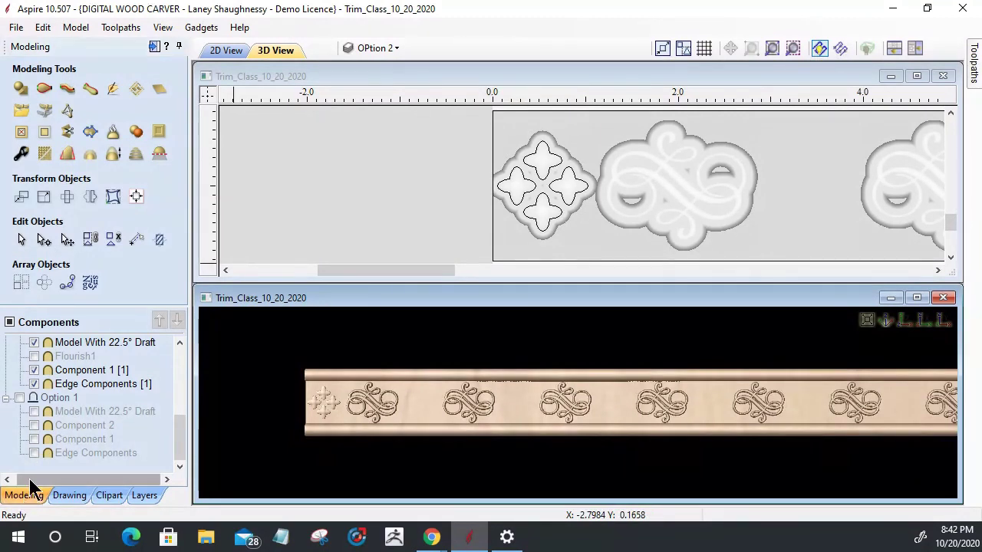
left_click(50, 493)
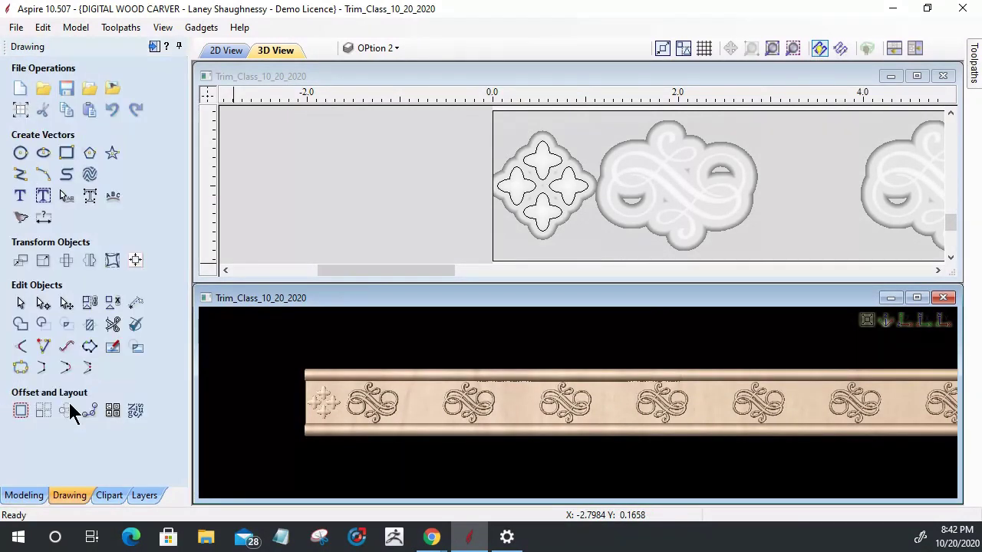
left_click(21, 177)
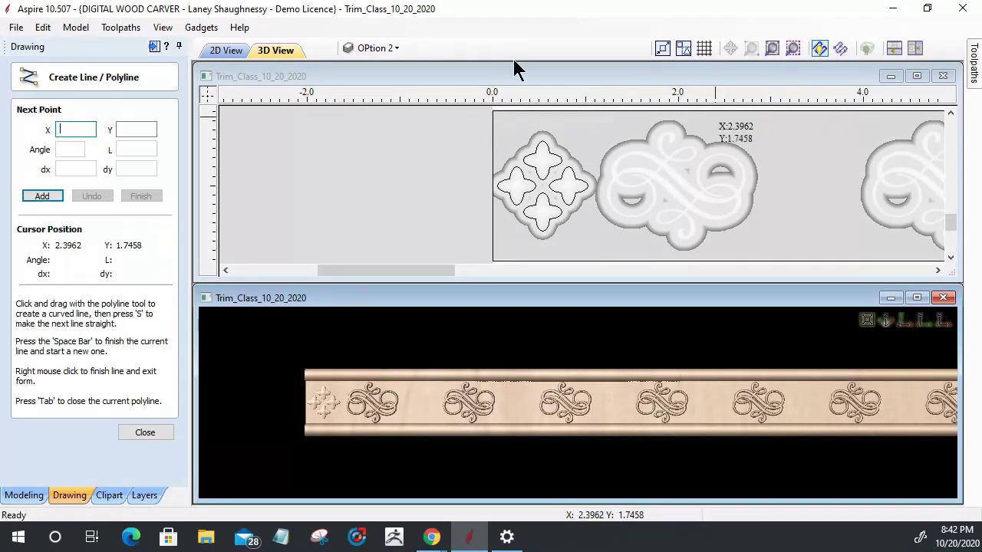
left_click(673, 186)
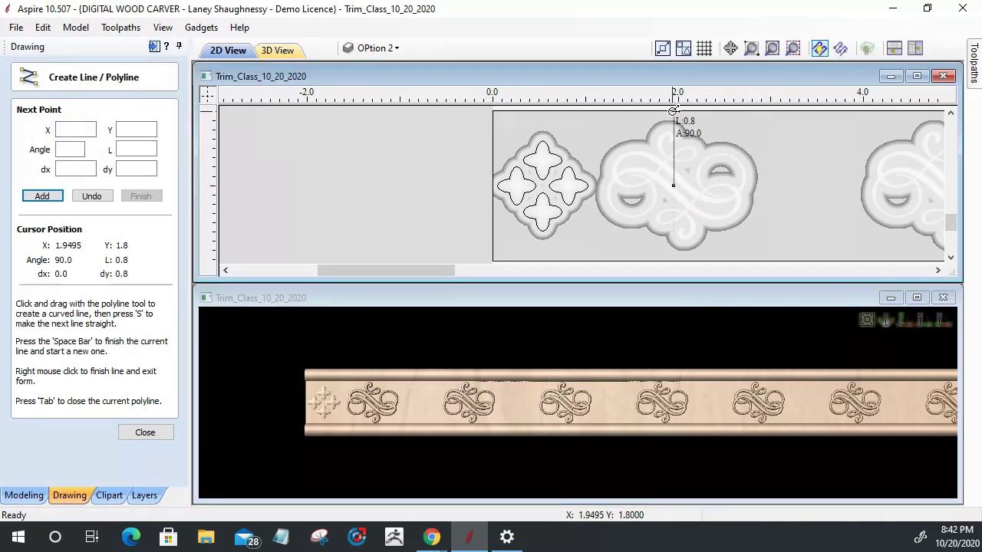
left_click(685, 117)
key("space")
left_click(157, 435)
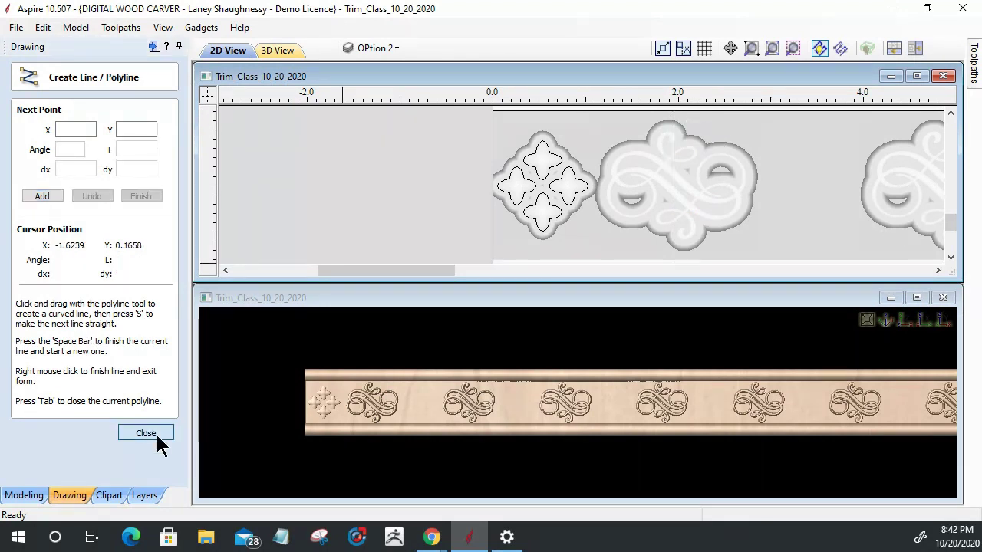
left_click(673, 185)
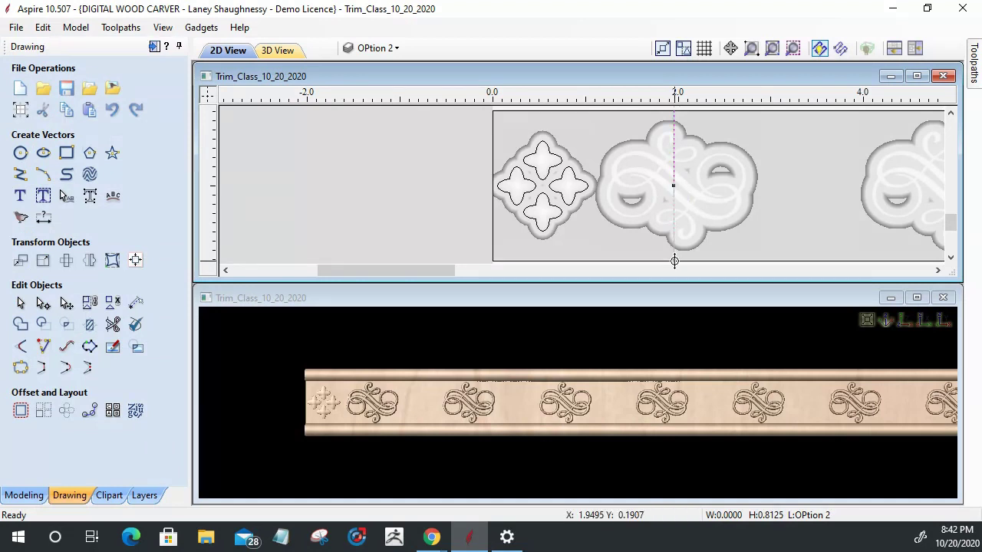
left_click_drag(675, 264, 677, 103)
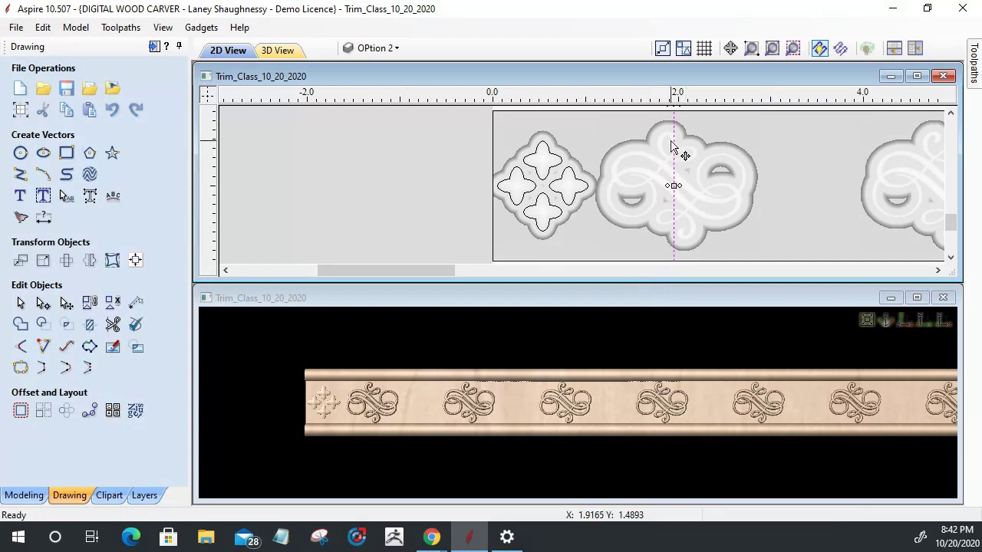
Create a vector boundary around the first flourish component and select that boundary.
left_click(652, 182)
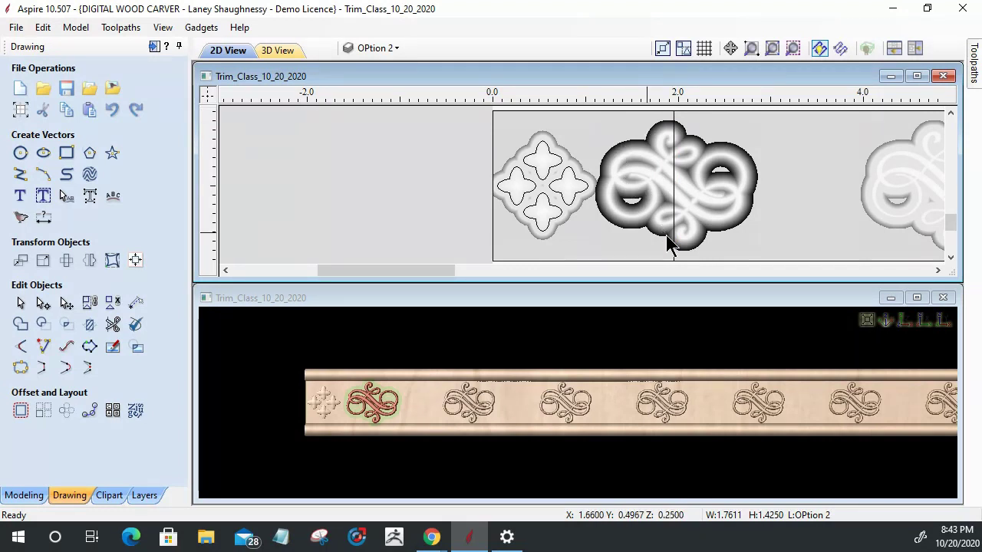
left_click(42, 494)
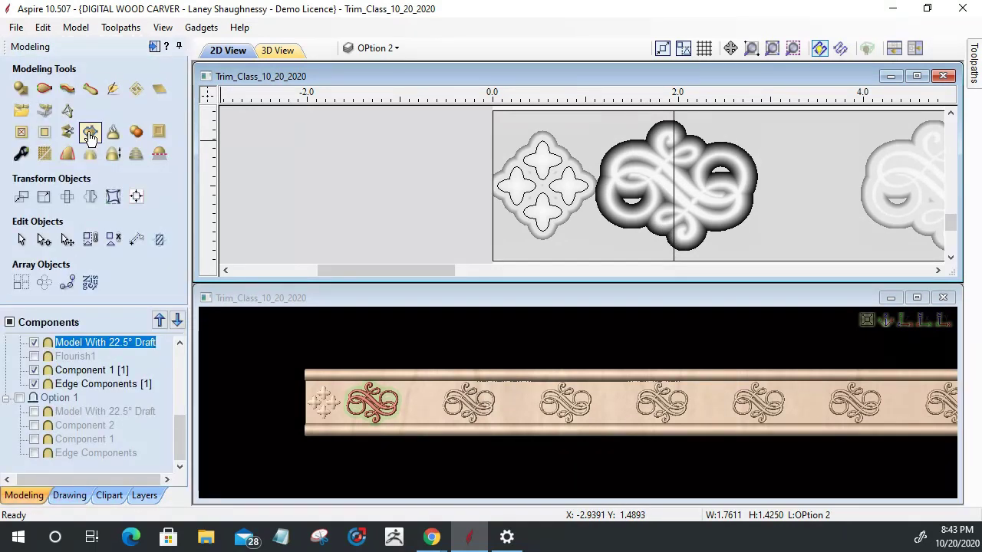
left_click(90, 133)
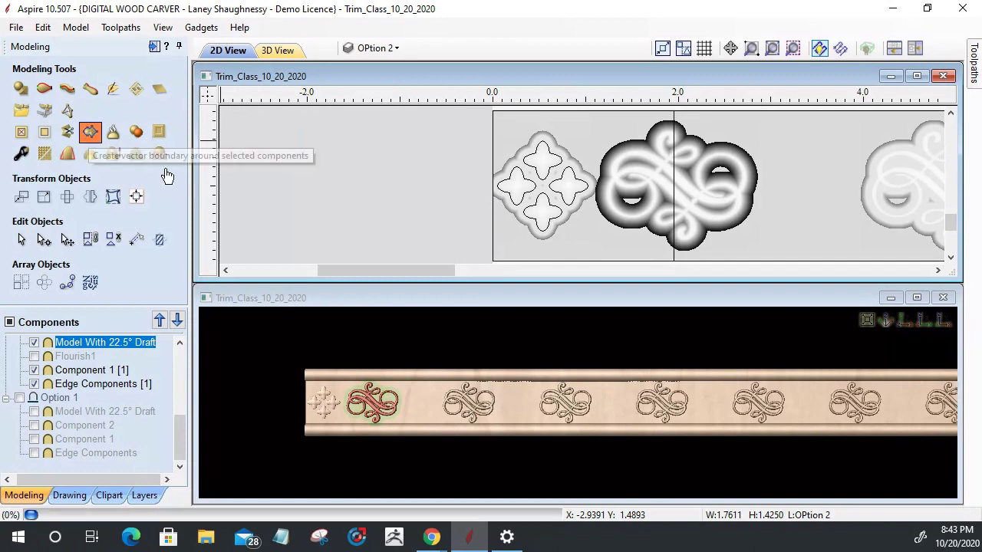
left_click(644, 142)
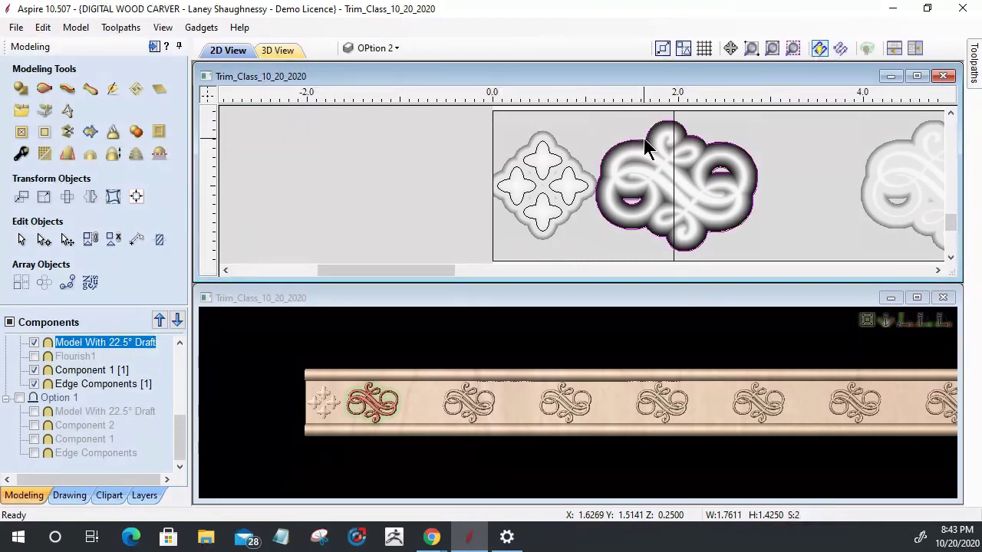
left_click(700, 138)
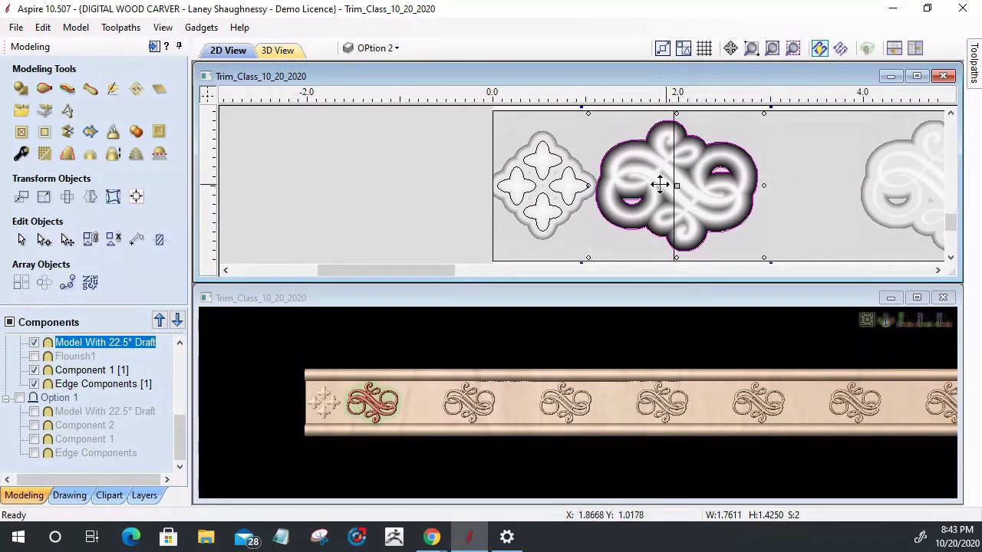
Move the vertical line onto the center point of the first flourish's boundary.
scroll(658, 186, "up", 3)
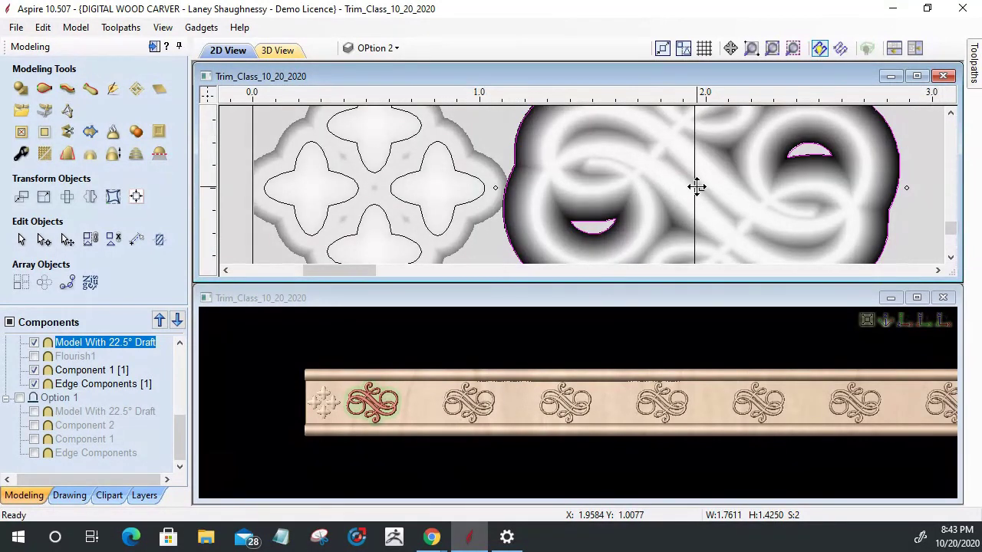
left_click(694, 185)
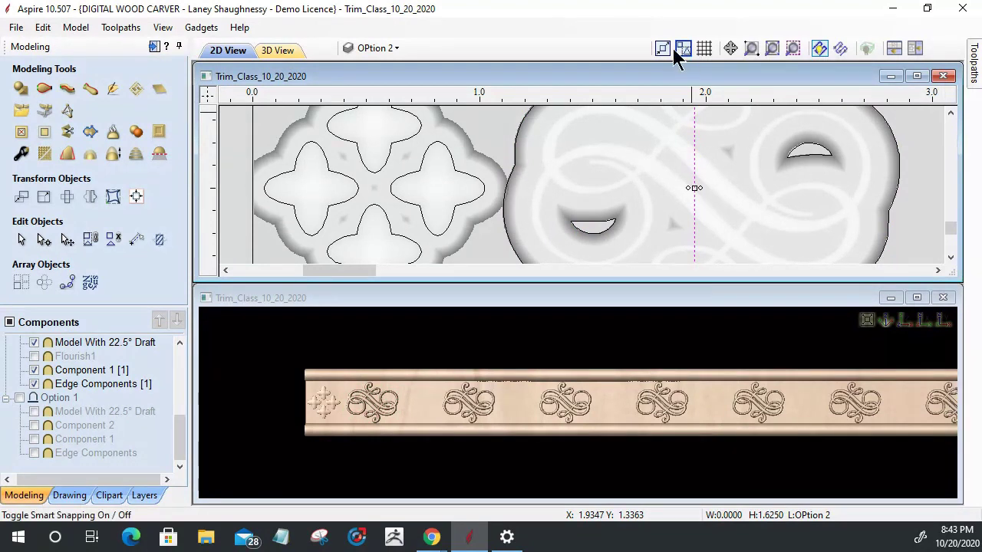
mouse_move(694, 185)
left_mouse_down()
mouse_move(736, 187)
mouse_move(701, 187)
left_mouse_up()
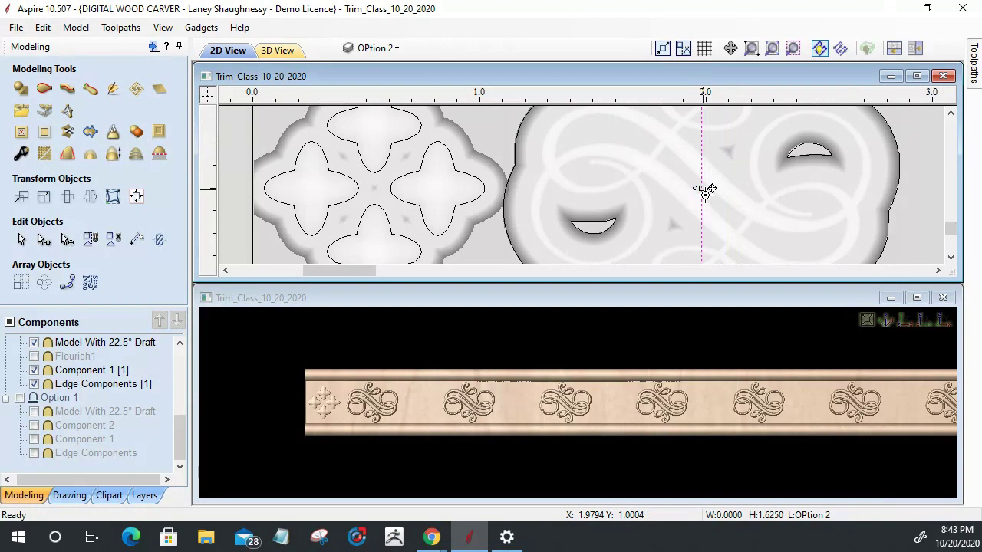
left_click(896, 143)
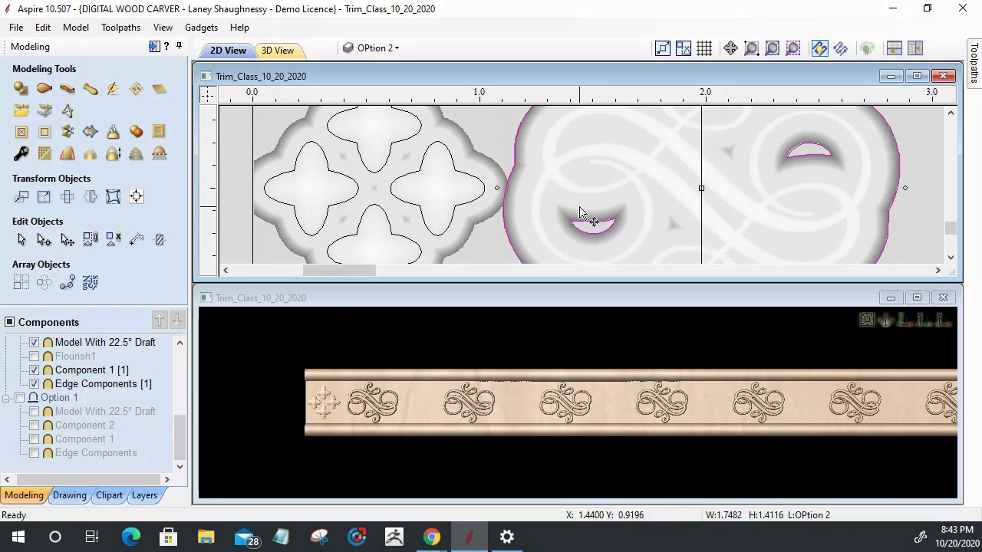
scroll(591, 159, "down", 6)
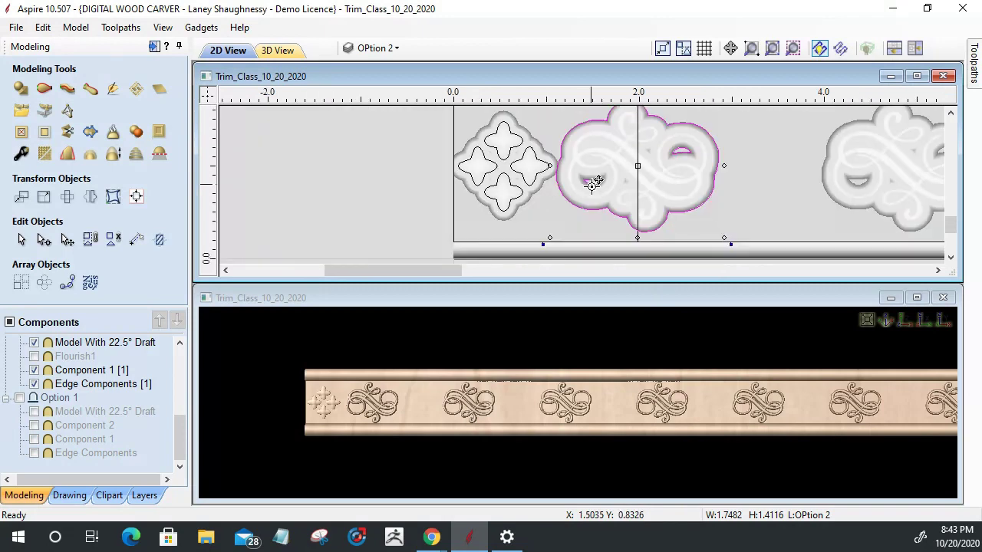
scroll(607, 231, "up", 5)
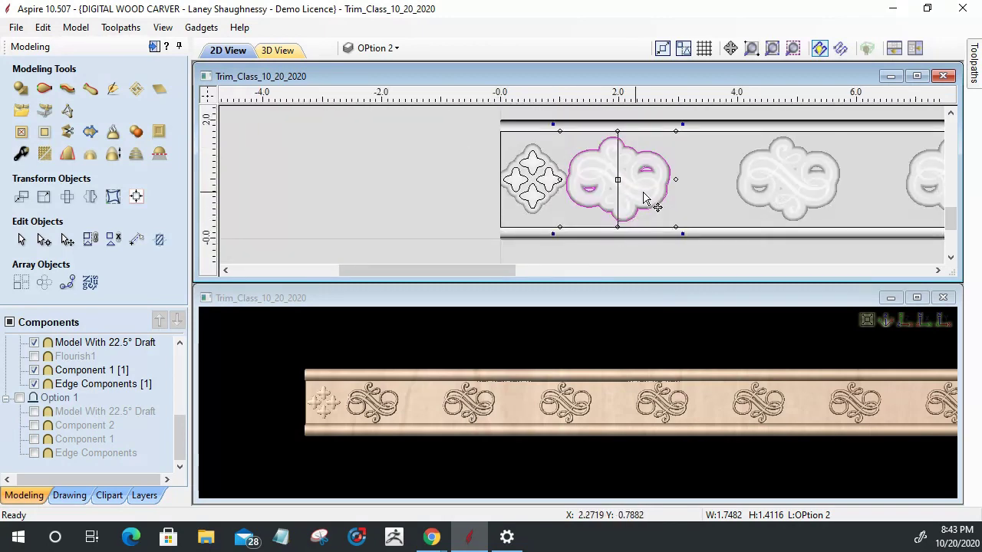
scroll(590, 181, "up", 3)
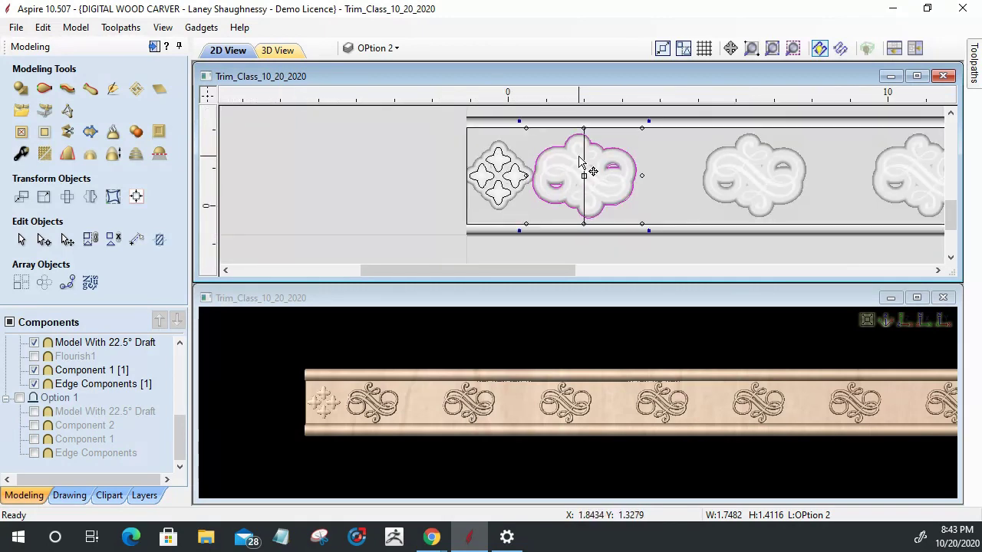
Mirror a copy of the star cluster about the vertical line, placing it between the first and second flourishes.
key("Escape")
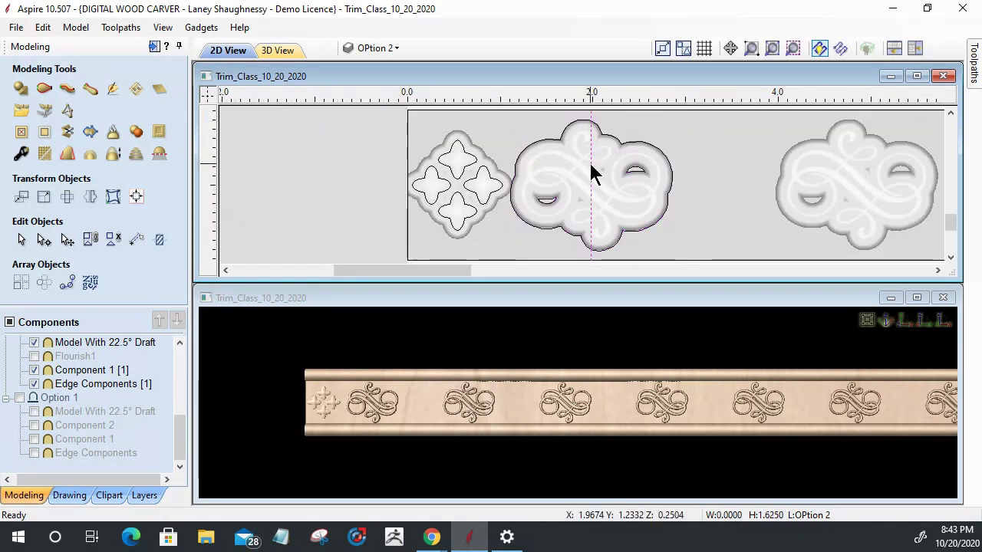
left_click(463, 169)
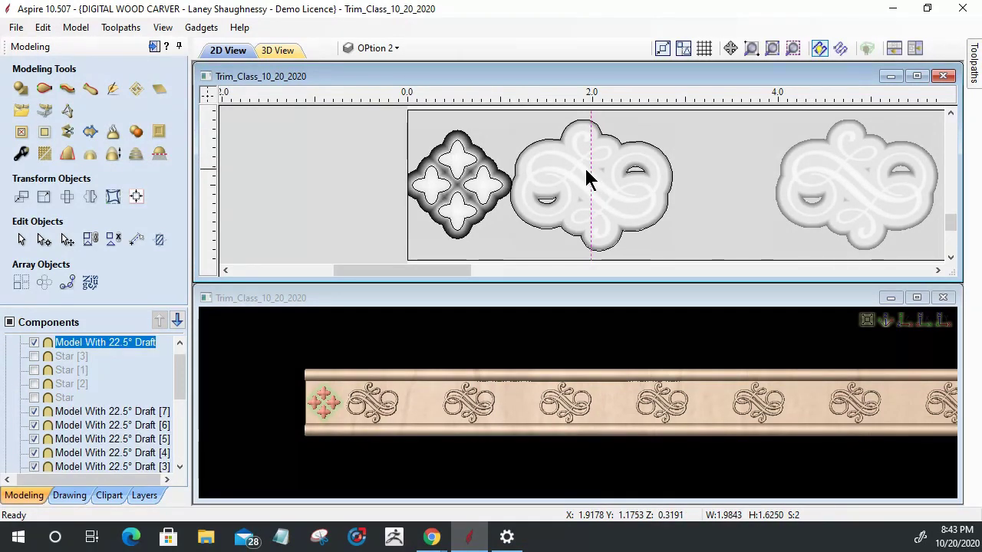
left_click(89, 197)
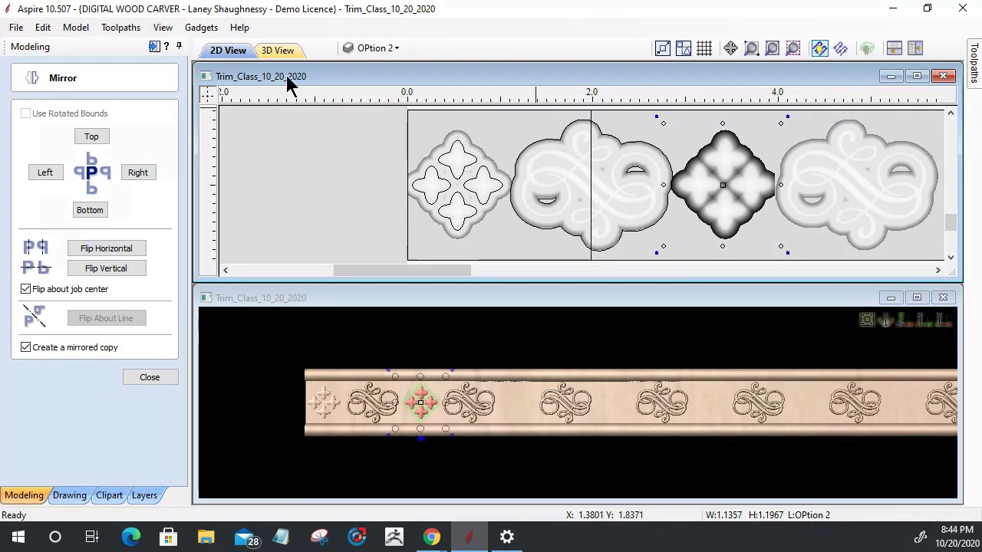
scroll(573, 402, "up", 5)
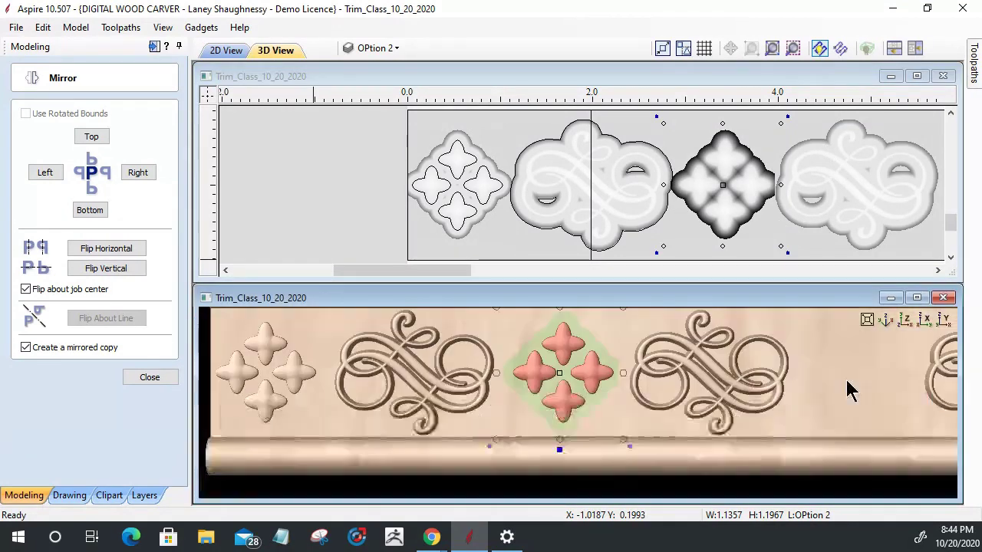
scroll(543, 372, "up", 2)
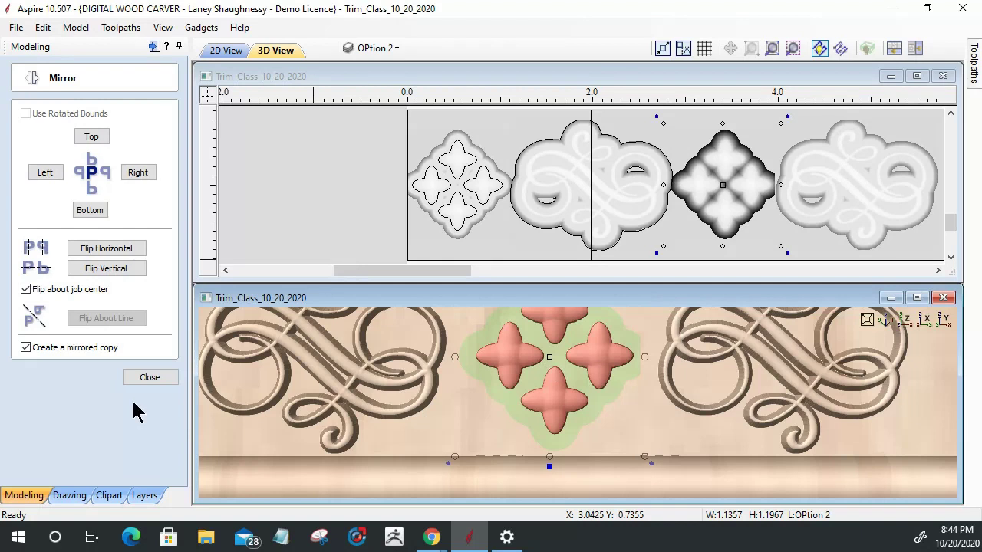
left_click(148, 377)
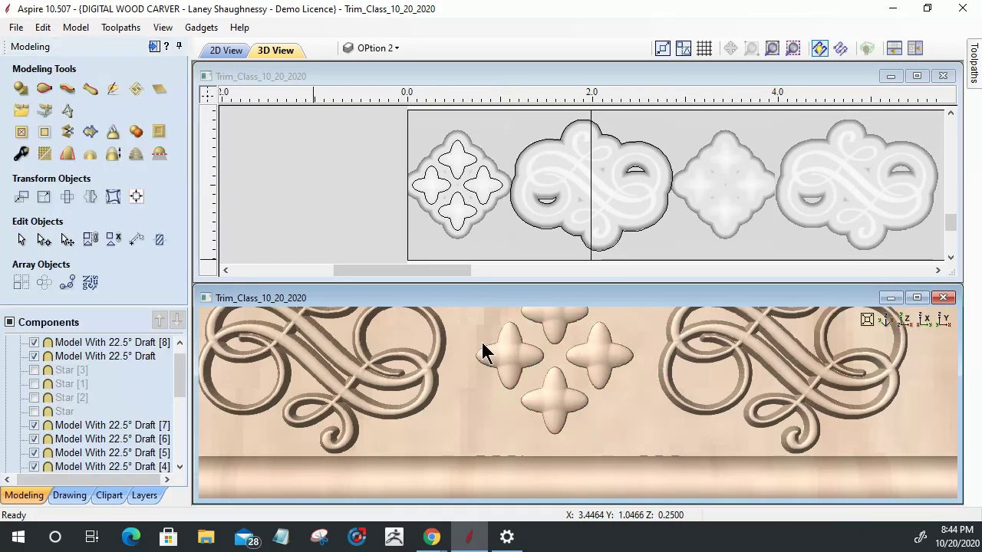
Create a vector boundary around the second flourish component.
scroll(589, 444, "down", 3)
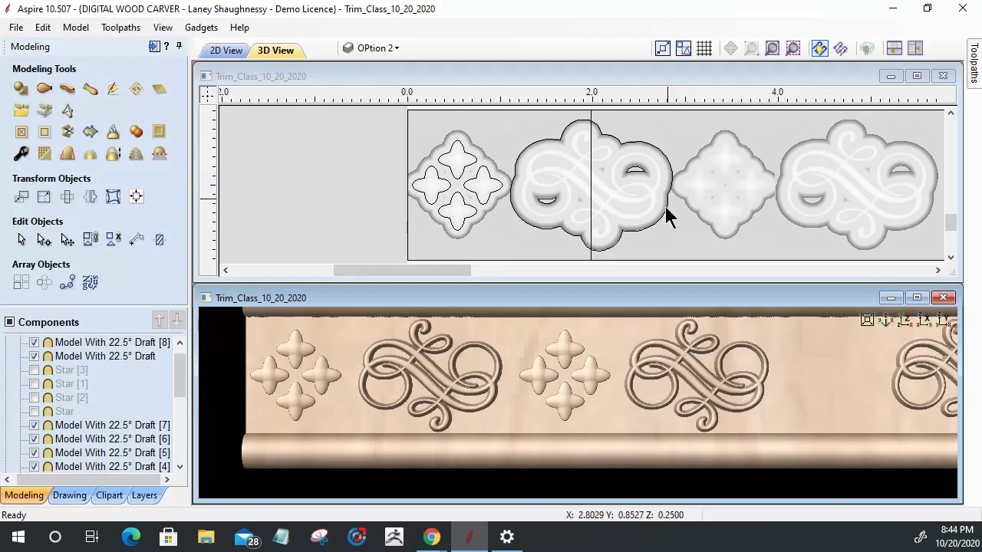
left_click_drag(653, 382, 554, 322)
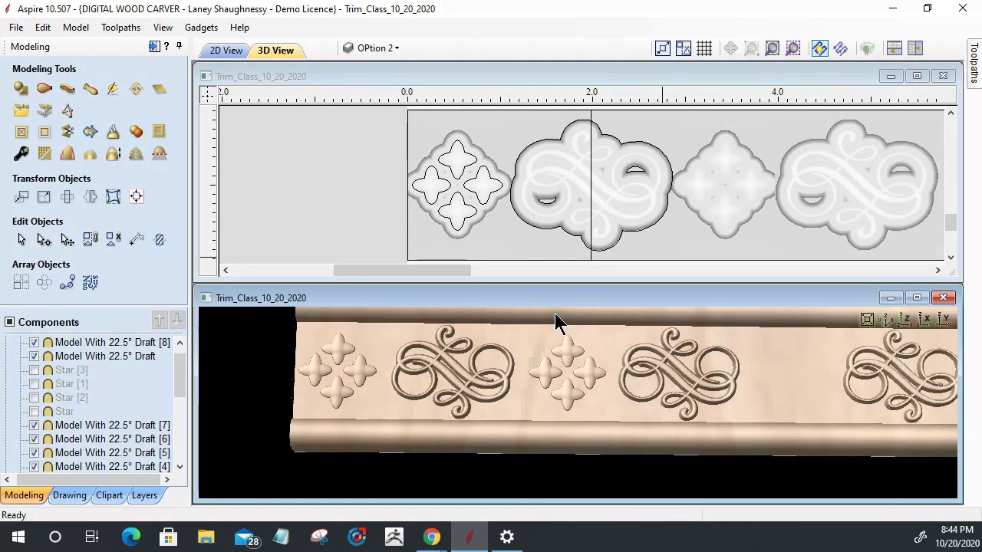
scroll(555, 314, "down", 4)
left_click(758, 207)
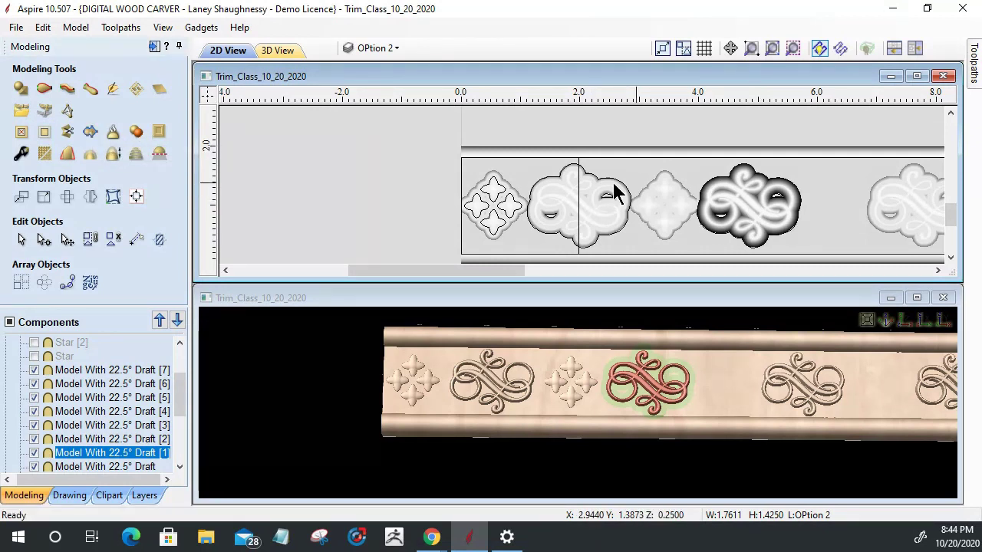
Center the vertical line both horizontally and vertically on the second flourish's boundary with the alignment tools.
left_click(712, 183)
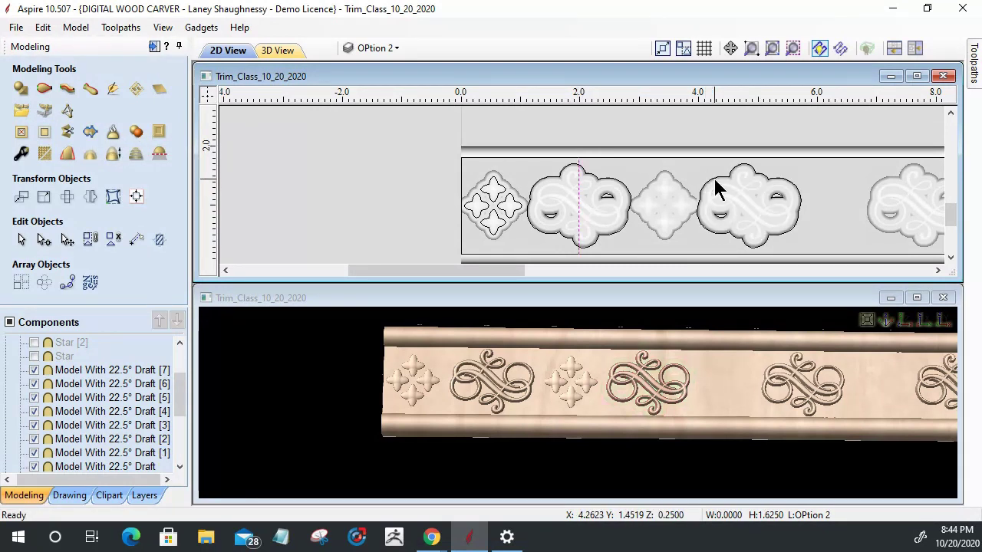
left_click(135, 197)
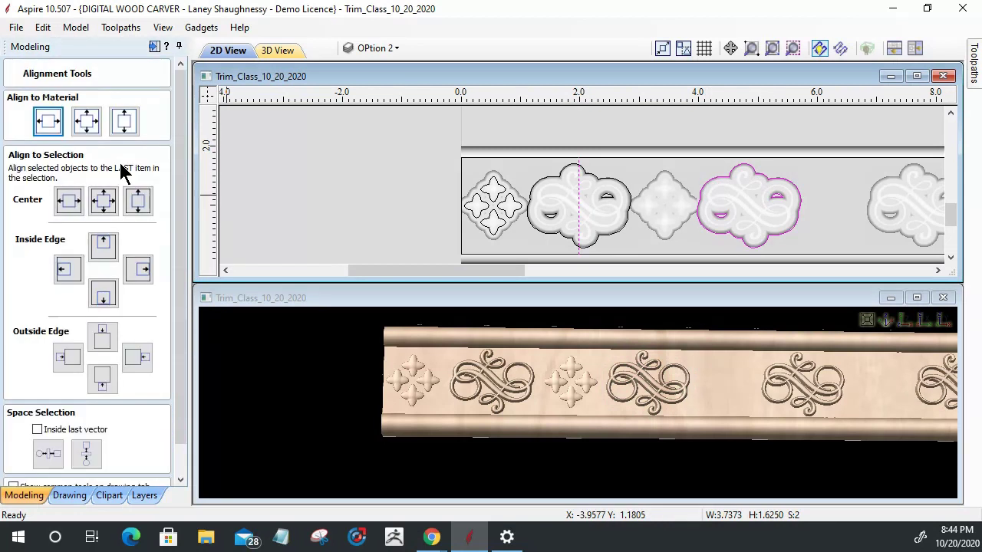
left_click(105, 202)
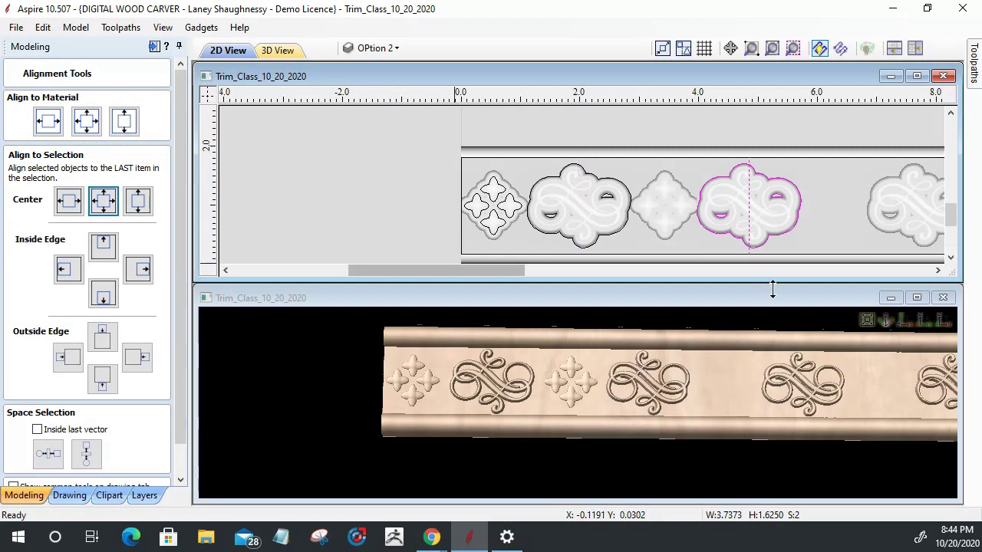
Mirror a copy of the second star cluster about the vertical line, placing it between the second and third flourishes.
left_click(664, 221)
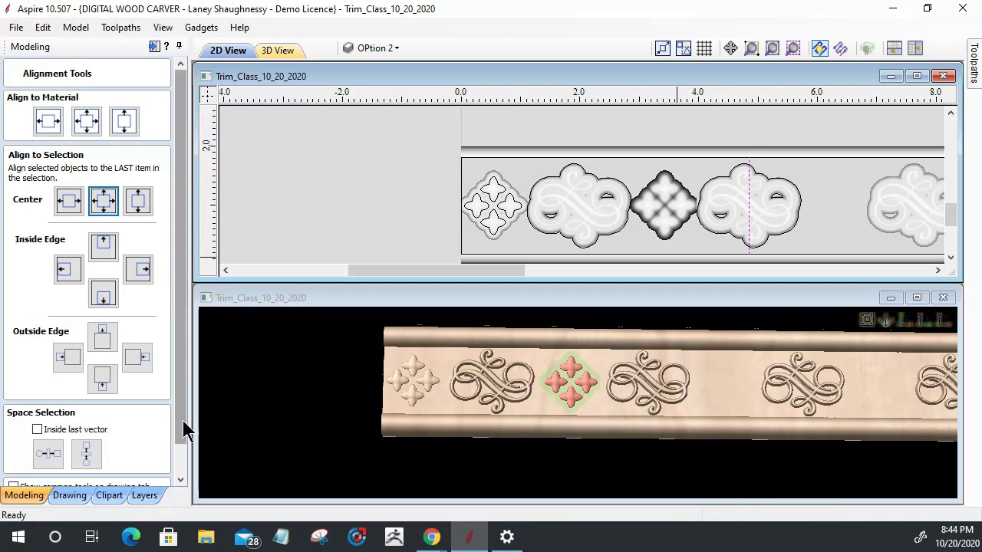
scroll(181, 460, "down", 1)
left_click(140, 477)
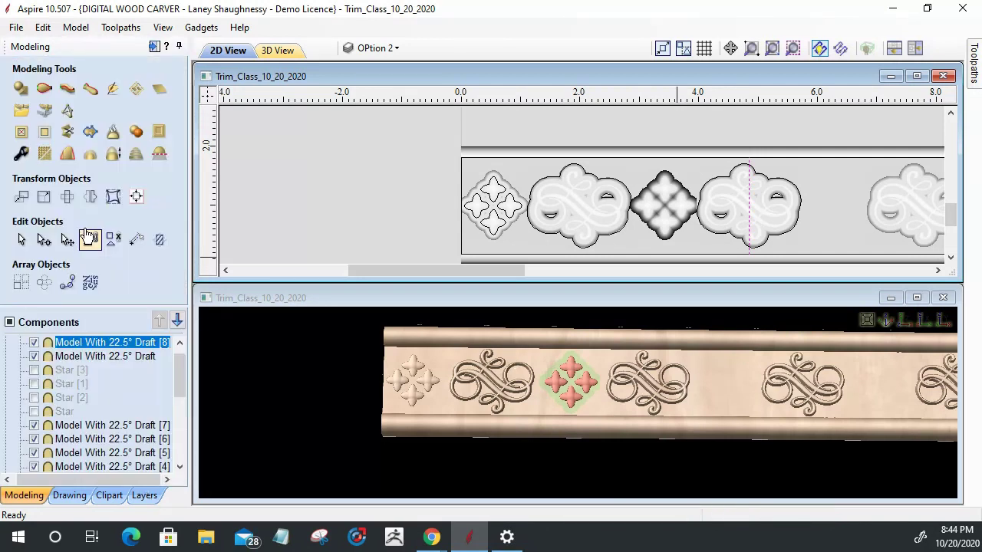
left_click(89, 199)
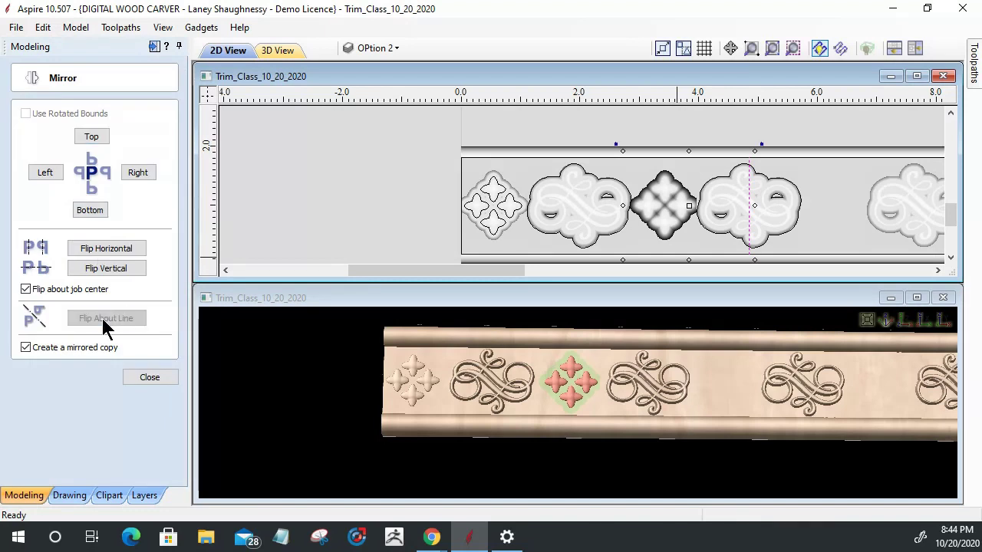
key("Return")
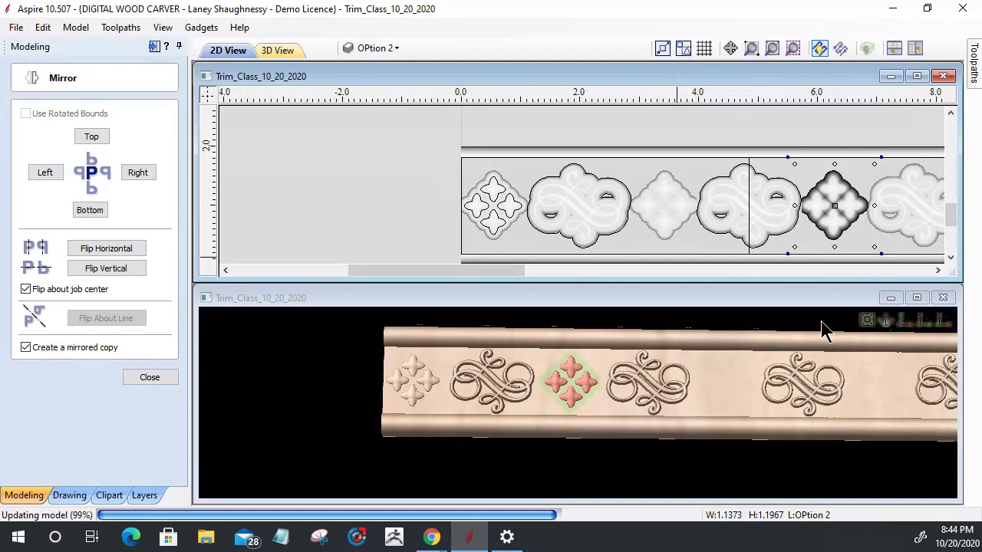
Create vector boundaries around the remaining six flourish components, from the third through the eighth.
scroll(886, 199, "down", 3)
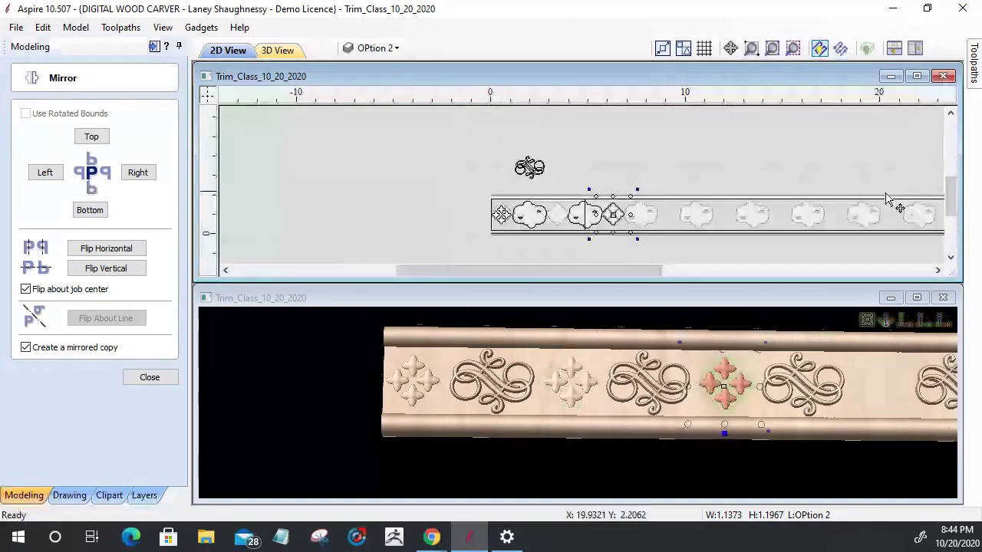
scroll(817, 215, "up", 1)
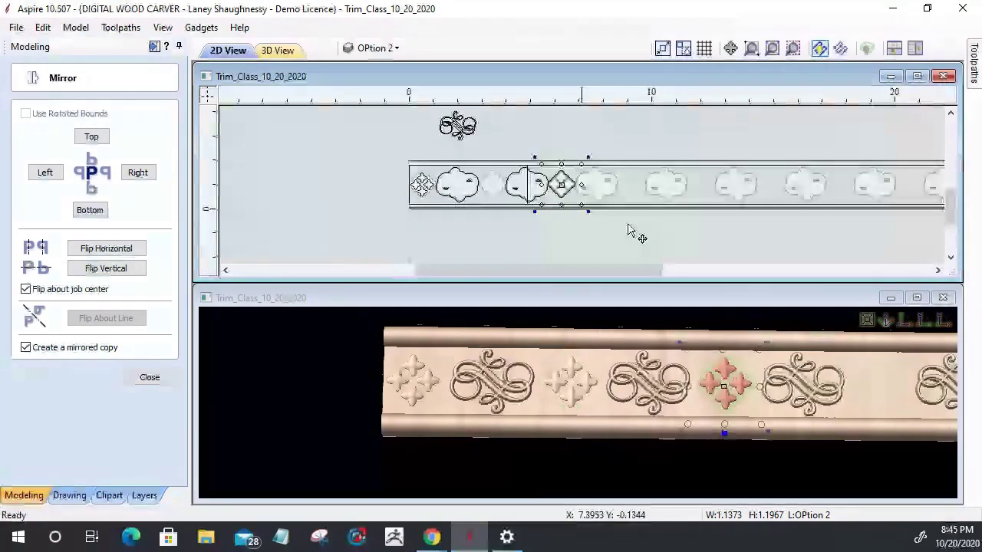
scroll(349, 206, "up", 1)
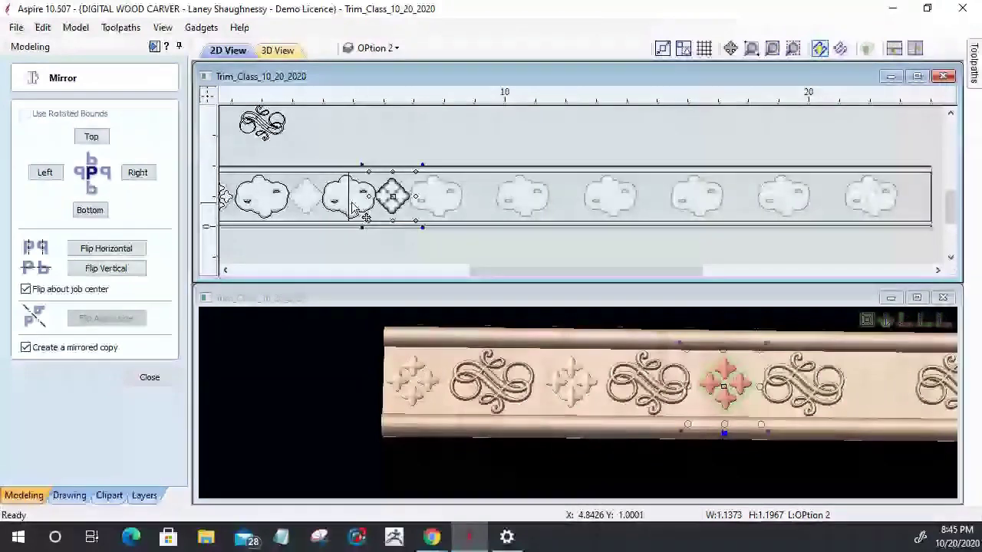
left_click(445, 201)
left_click_drag(500, 203, 778, 199)
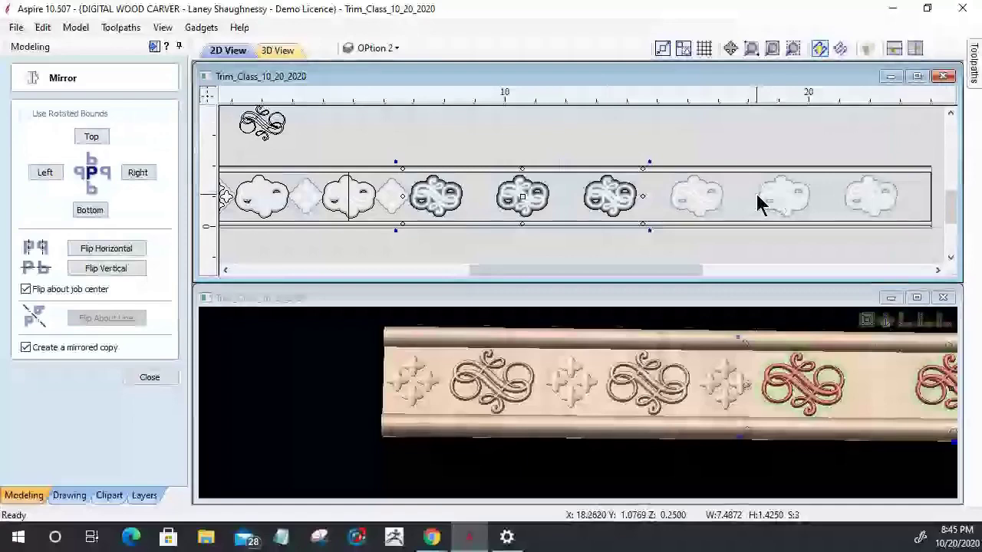
left_click_drag(696, 197, 695, 201)
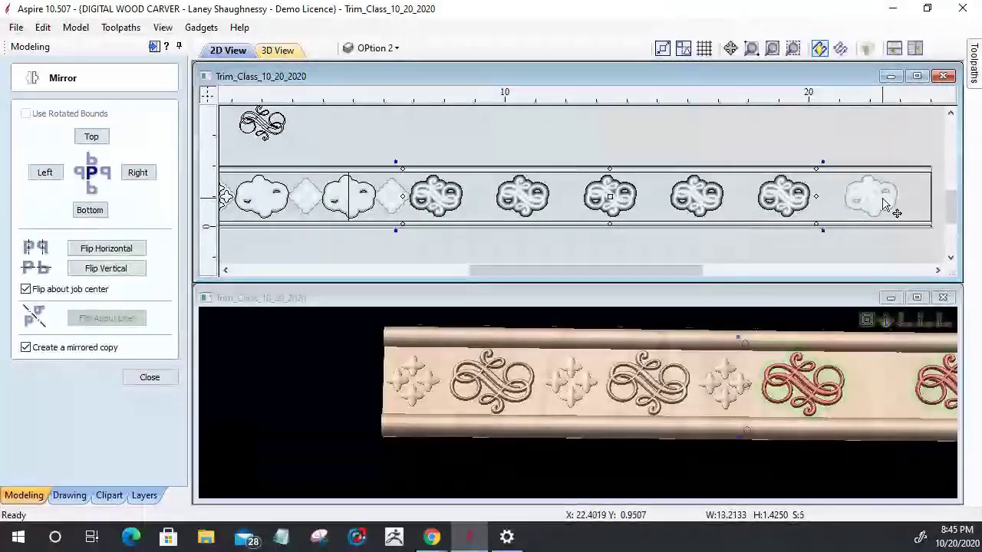
left_click(161, 378)
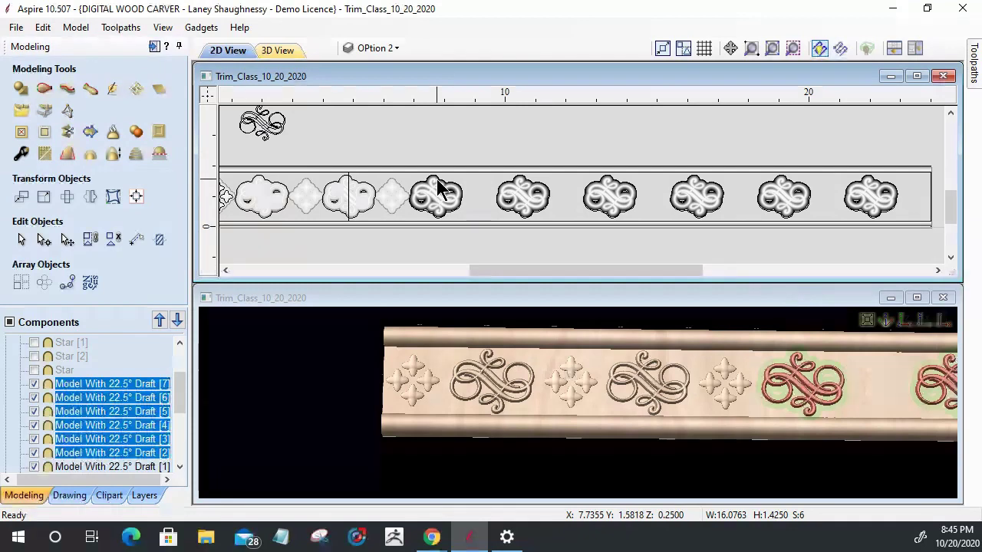
left_click(441, 191)
right_click(445, 192)
mouse_move(537, 309)
left_click(714, 326)
left_click(480, 238)
Center the vertical line both horizontally and vertically on the third flourish's boundary.
left_click(445, 188)
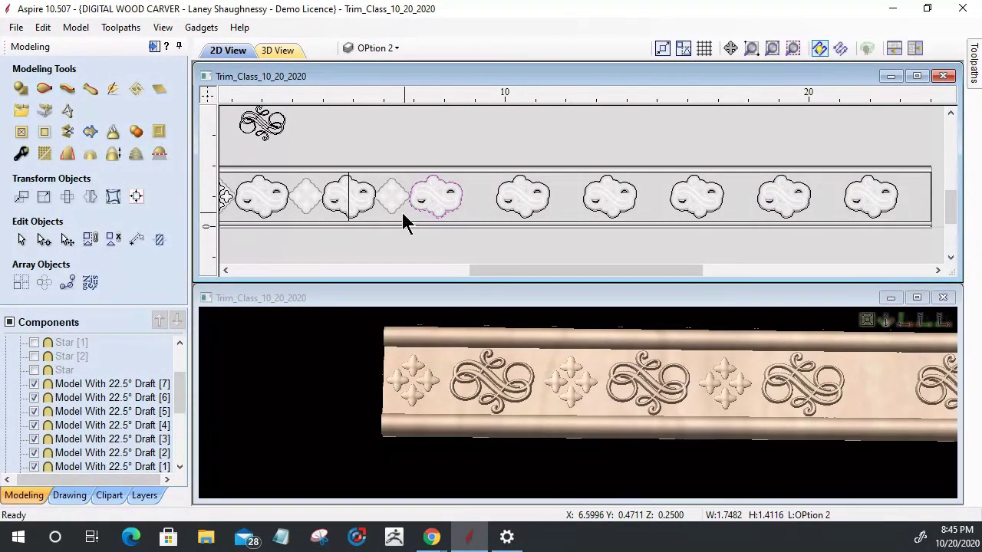
left_click(350, 197, "shift")
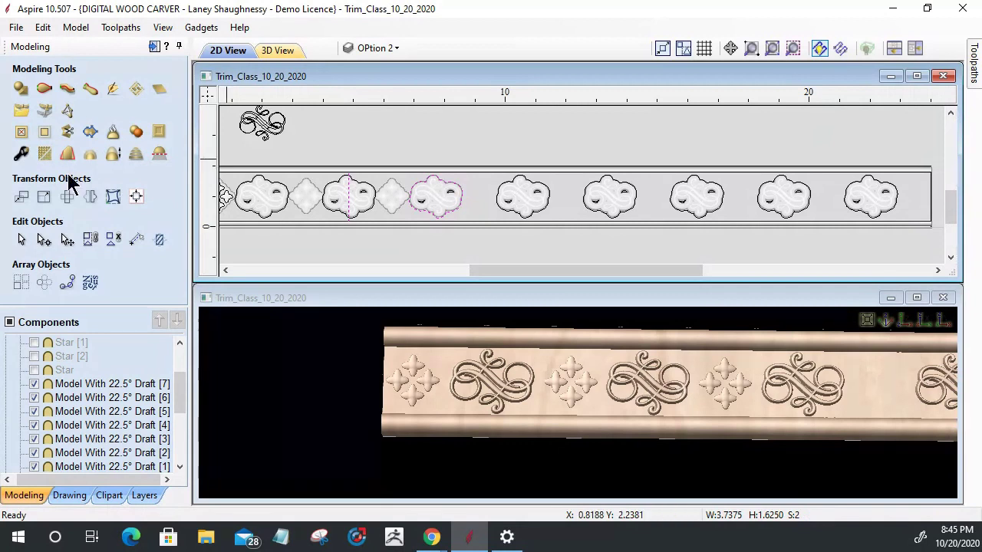
left_click(136, 197)
left_click(103, 200)
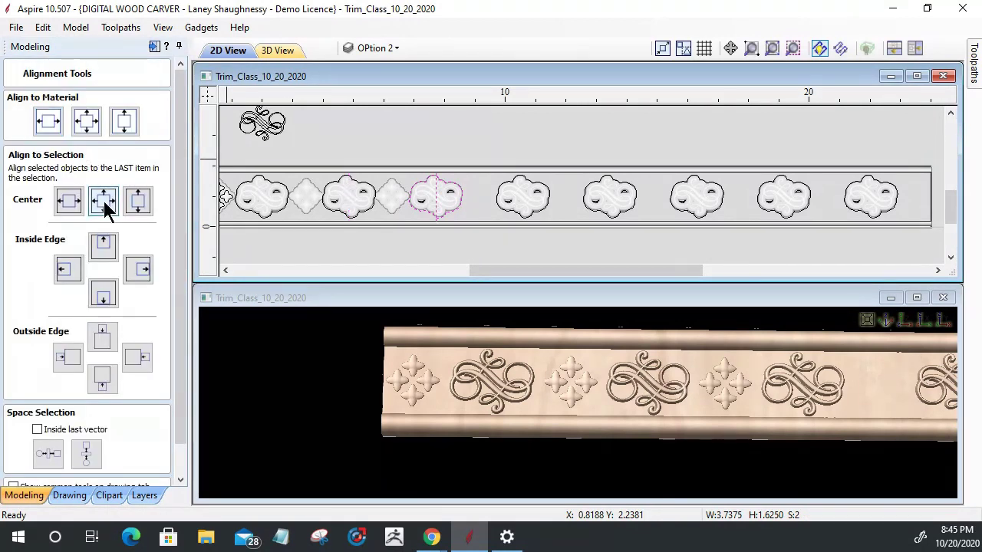
Mirror a copy of the third star cluster about the vertical line, placing it between the third and fourth flourishes.
left_click(392, 201)
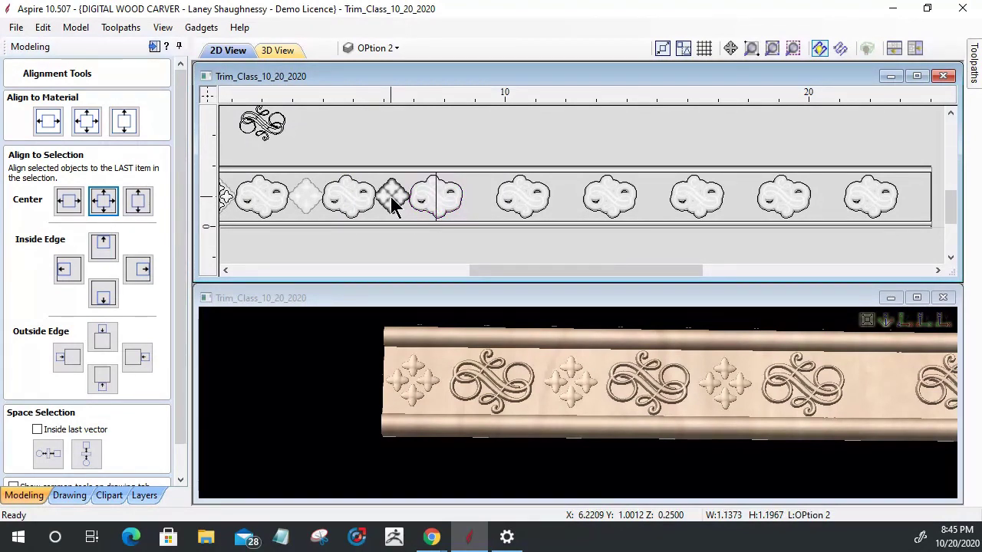
left_click(434, 197, "shift")
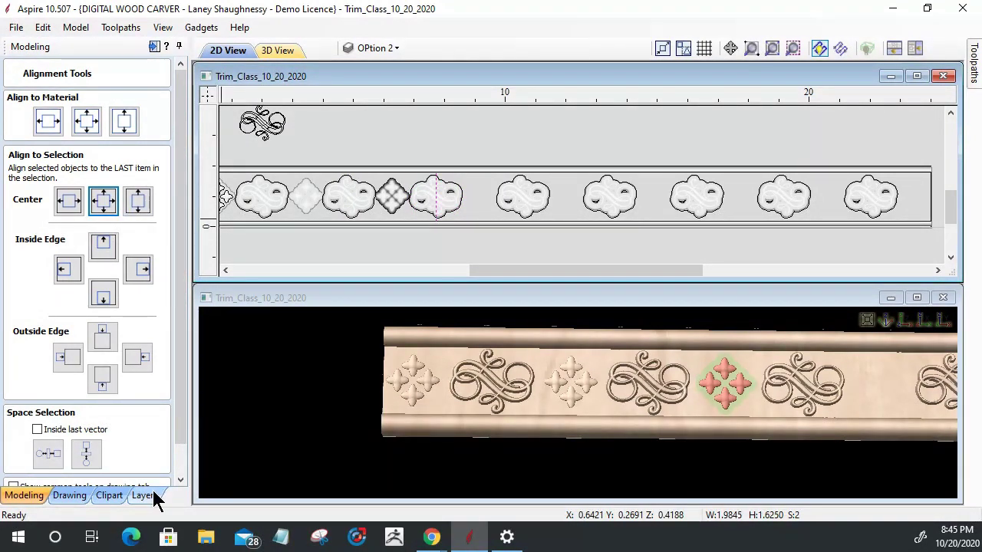
scroll(185, 428, "down", 1)
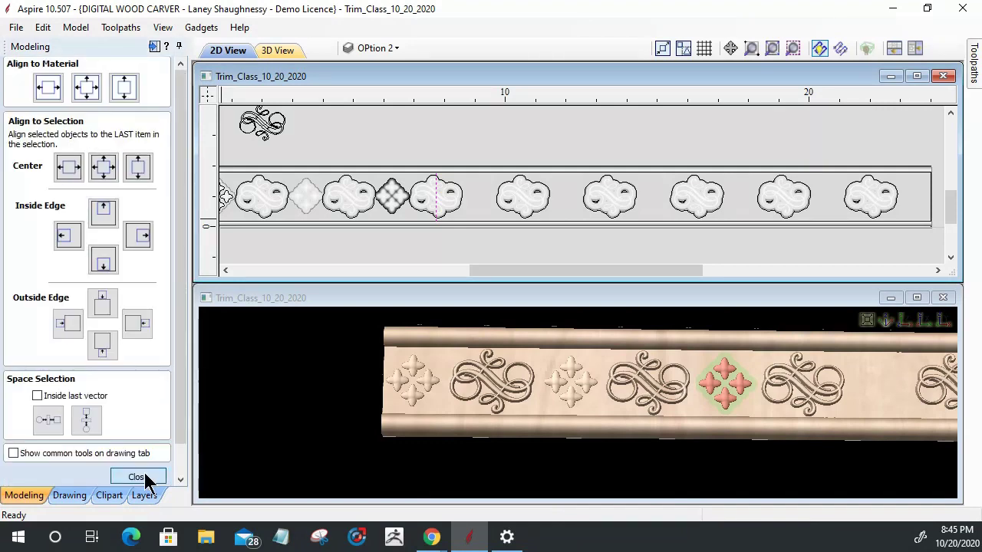
left_click(145, 480)
left_click(90, 197)
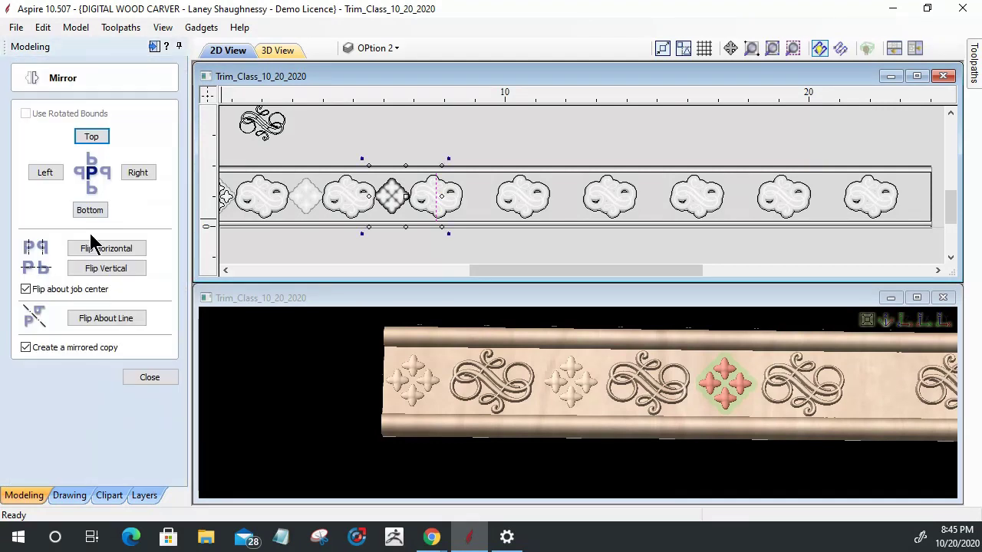
left_click(113, 321)
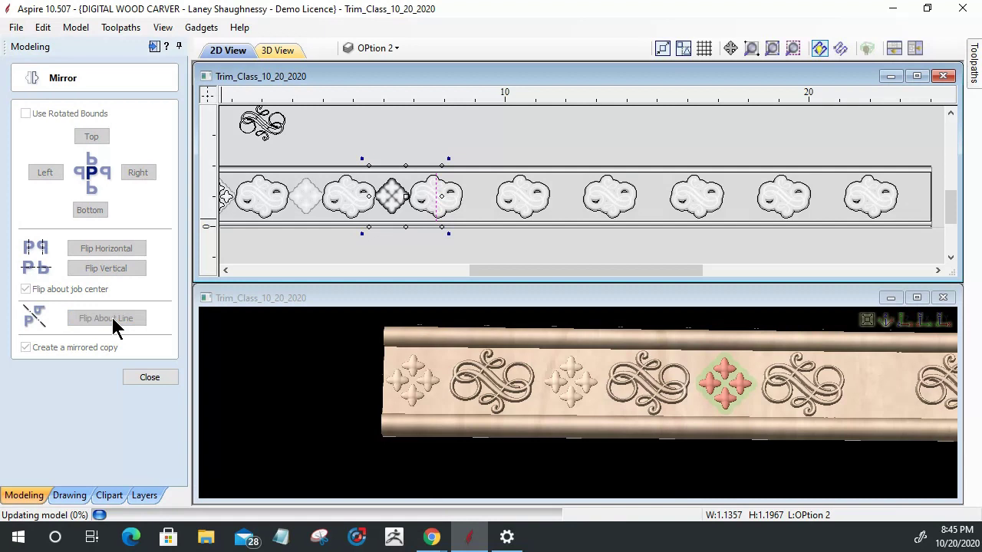
Center the vertical line both horizontally and vertically on the fourth flourish's boundary.
left_click(434, 193)
left_click(529, 193, "shift")
left_click(142, 375)
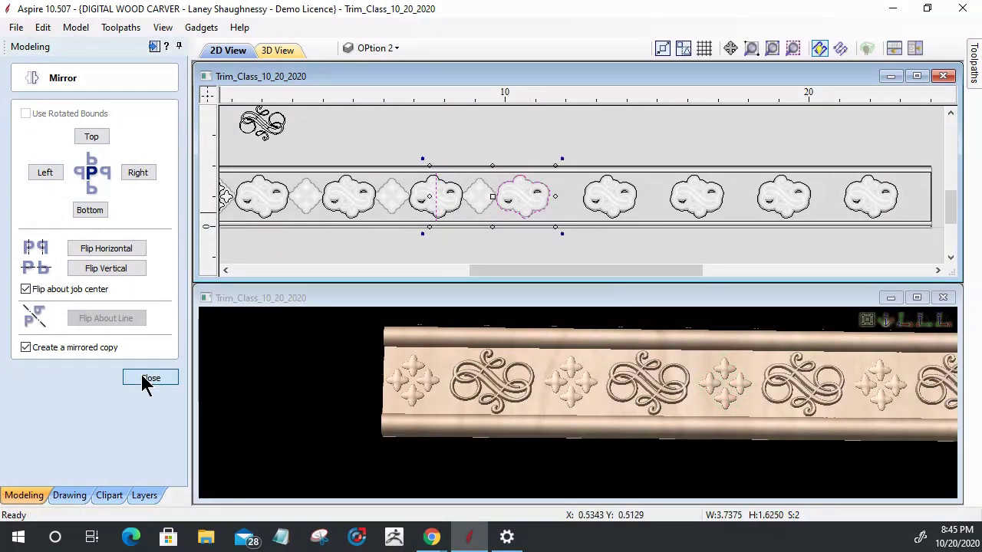
left_click(136, 197)
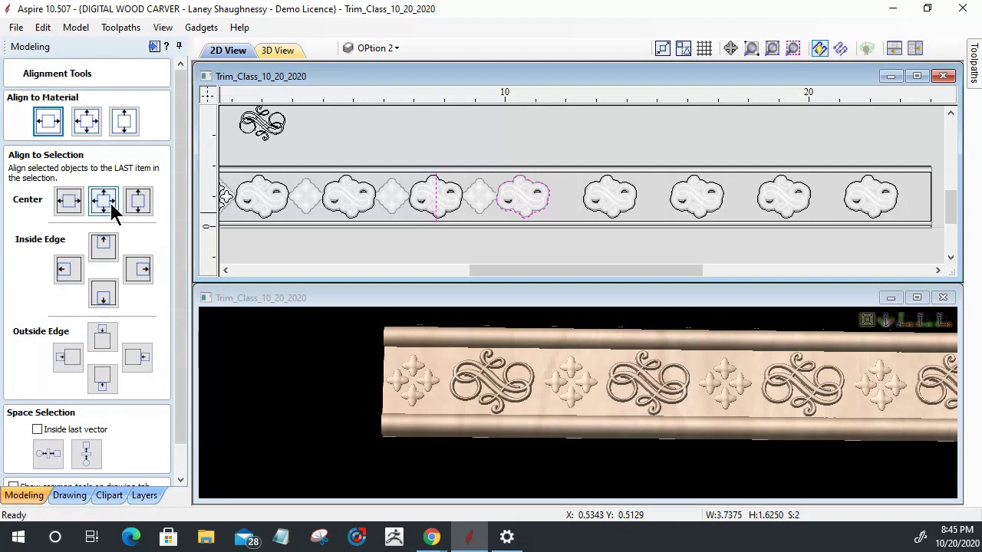
left_click(106, 200)
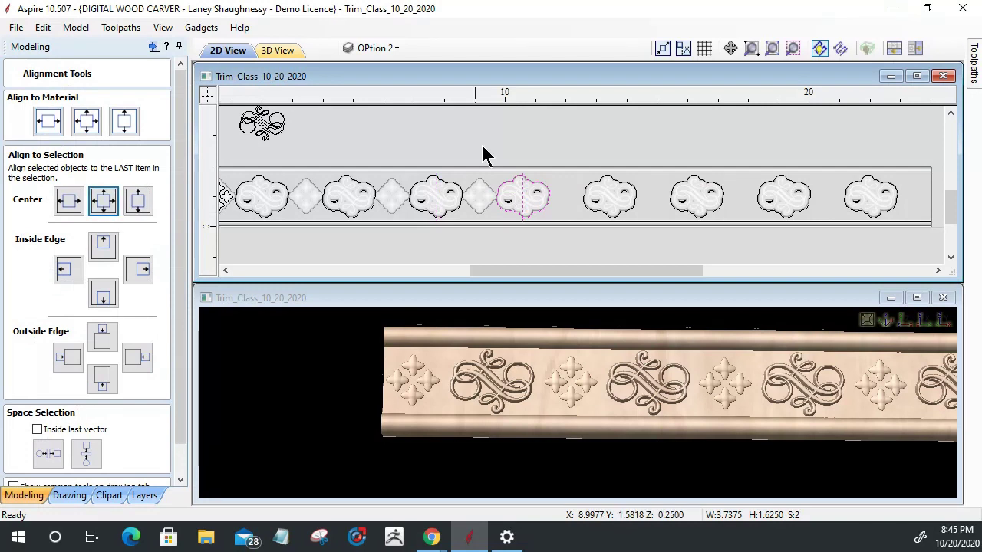
Mirror a copy of the fourth star cluster about the vertical line, placing it between the fourth and fifth flourishes.
left_click(477, 209)
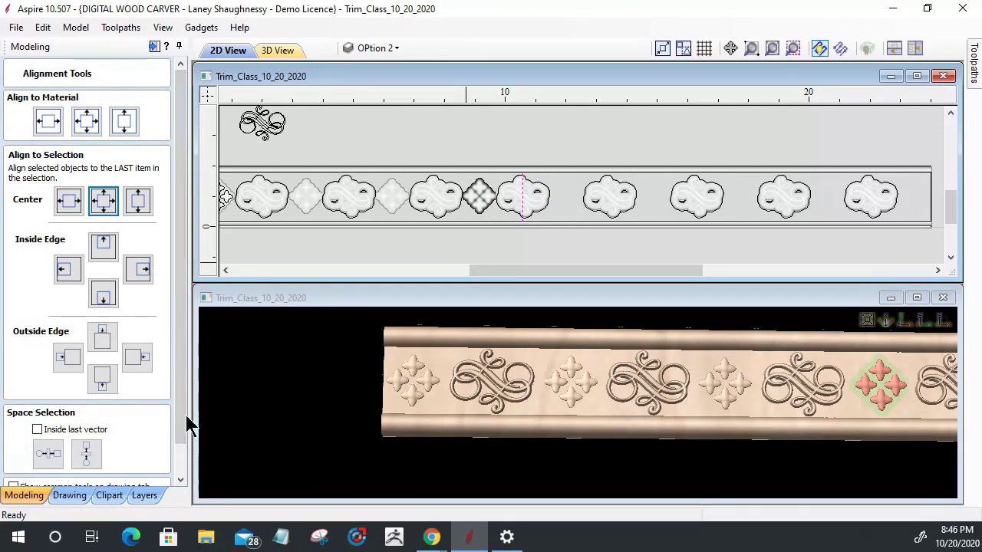
scroll(186, 430, "down", 2)
left_click(138, 476)
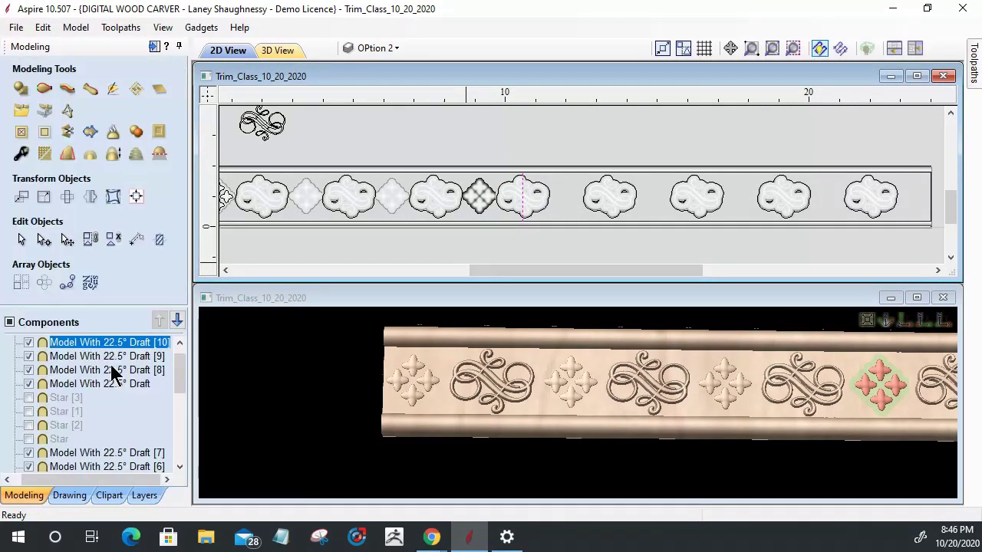
left_click(94, 198)
left_click(105, 318)
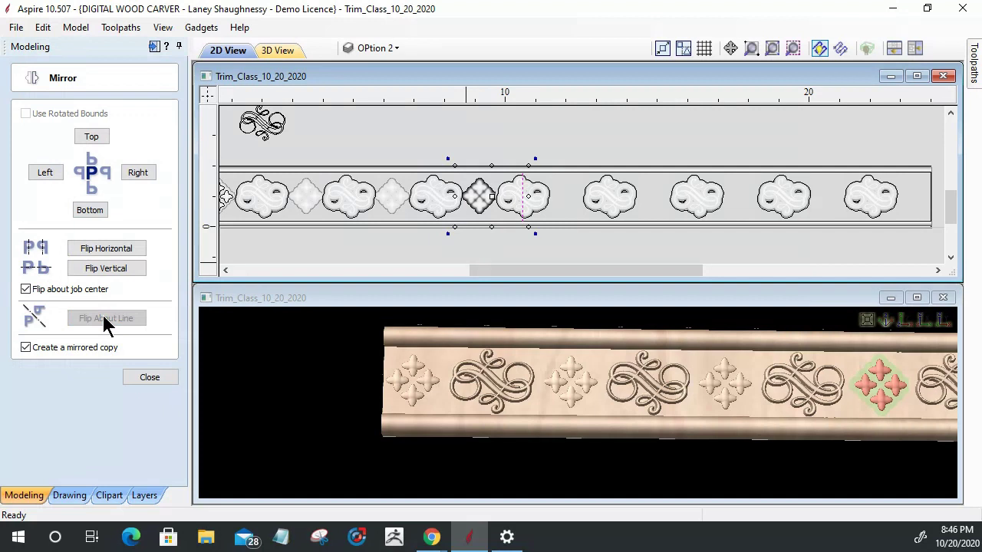
Center the vertical line both horizontally and vertically on the fifth flourish's boundary.
left_click(521, 184)
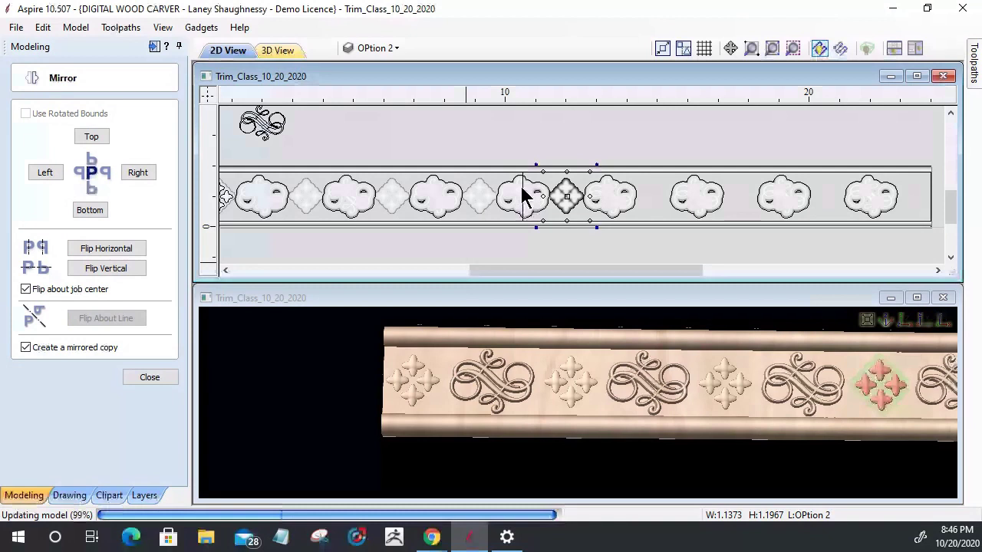
left_click(600, 181, "shift")
left_click(153, 380)
left_click(139, 195)
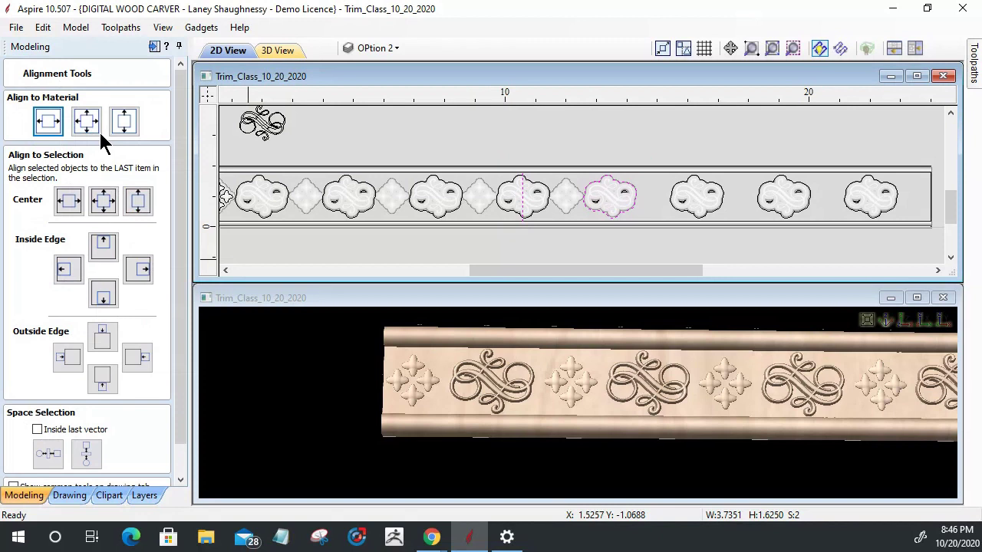
left_click(103, 201)
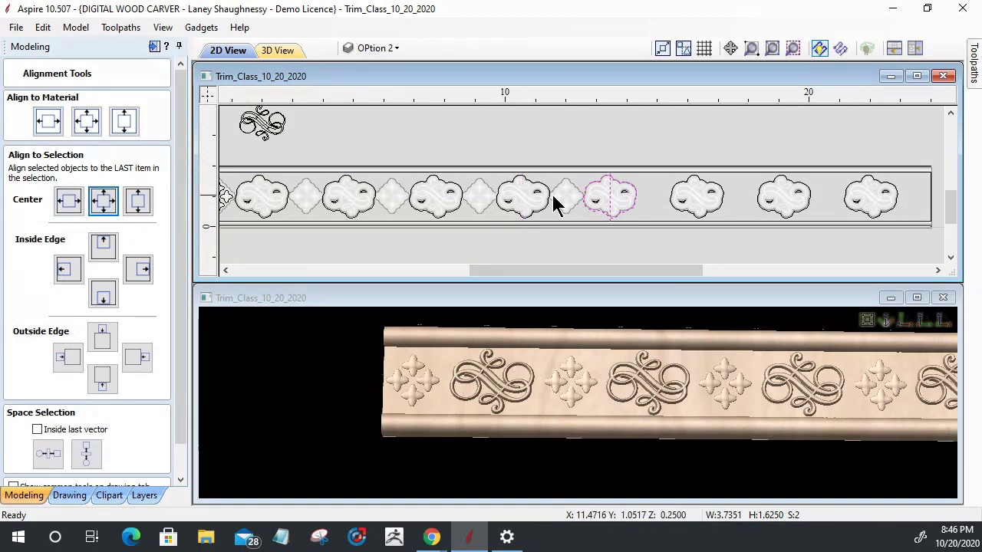
Mirror a copy of the fifth star cluster about the vertical line, placing it between the fifth and sixth flourishes.
left_click(577, 193)
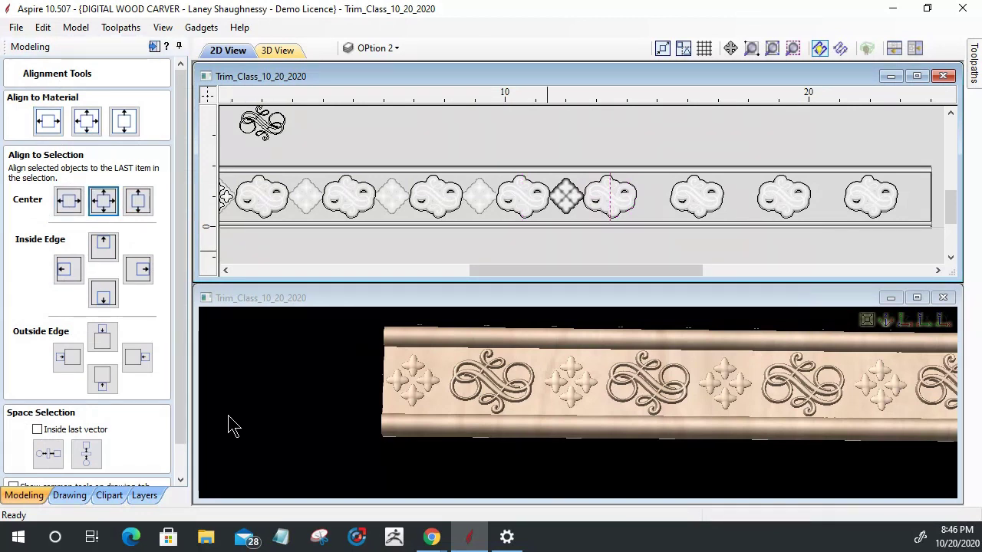
scroll(175, 377, "down", 2)
left_click(154, 476)
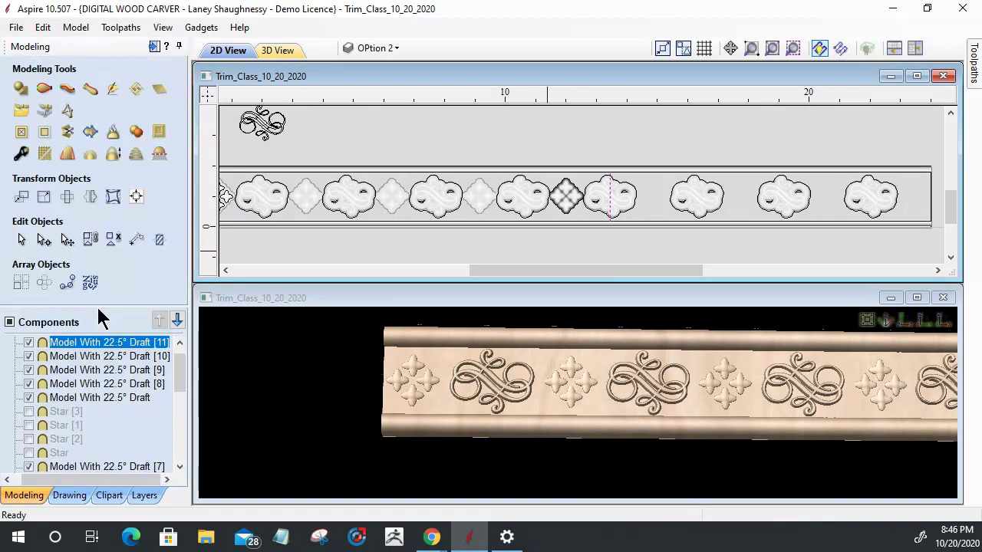
left_click(90, 196)
left_click(107, 319)
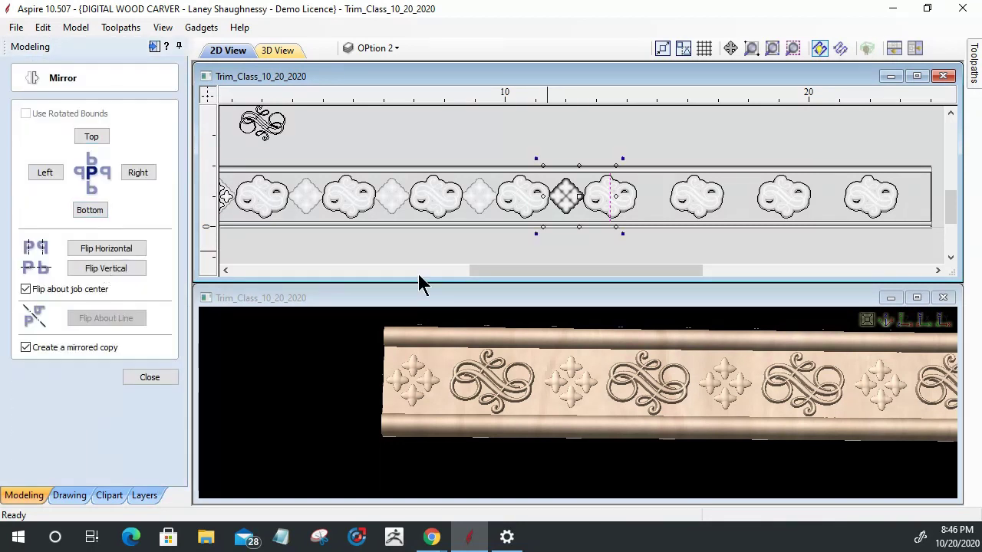
Center the vertical line both horizontally and vertically on the sixth flourish's boundary.
left_click(611, 215)
left_click(702, 201, "shift")
left_click(135, 380)
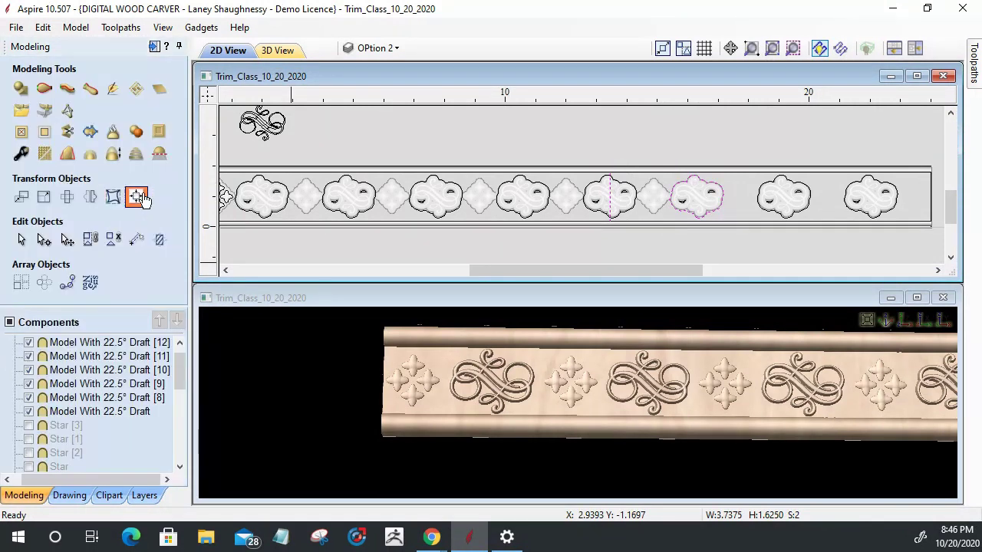
left_click(136, 197)
left_click(104, 201)
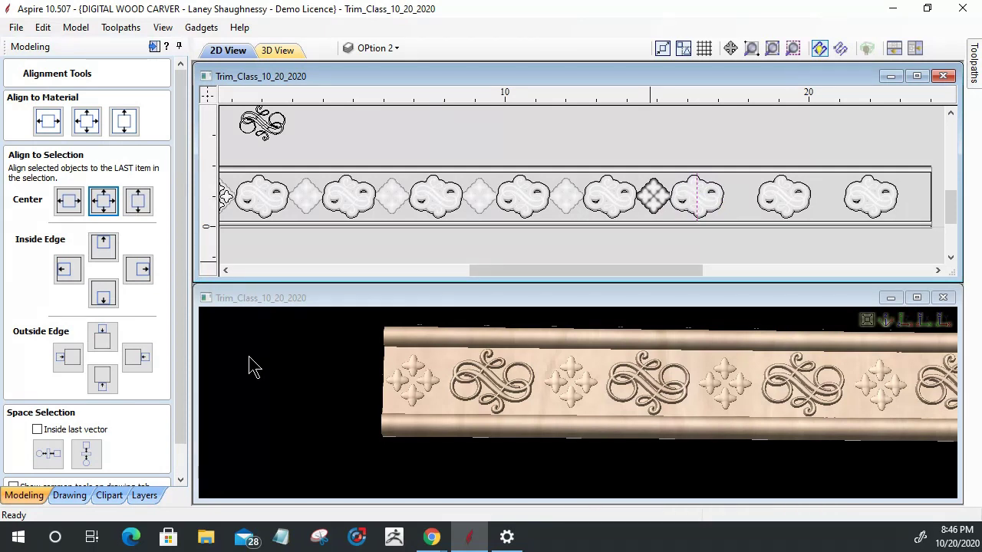
Mirror a copy of the sixth star cluster about the vertical line, placing it between the sixth and seventh flourishes.
scroll(182, 445, "down", 2)
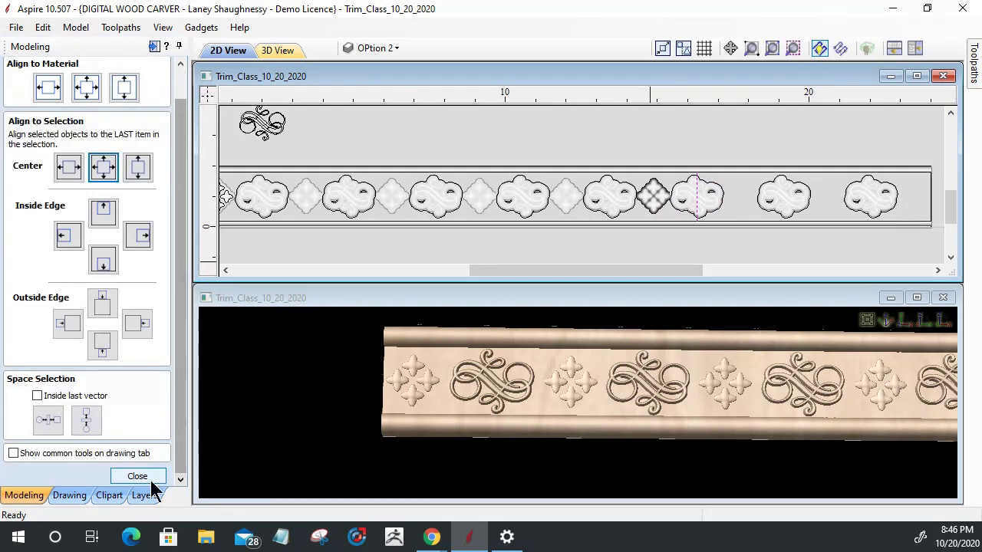
left_click(138, 476)
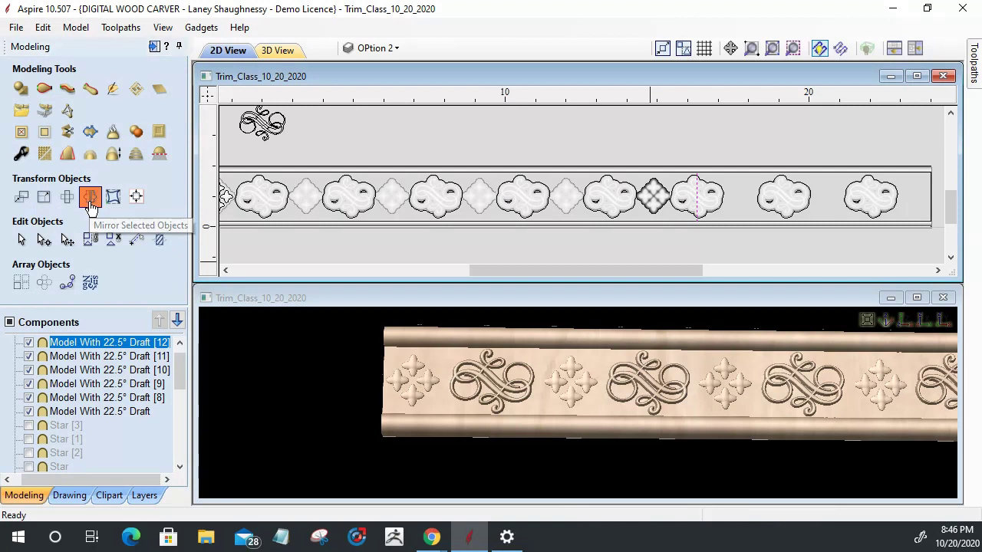
left_click(91, 198)
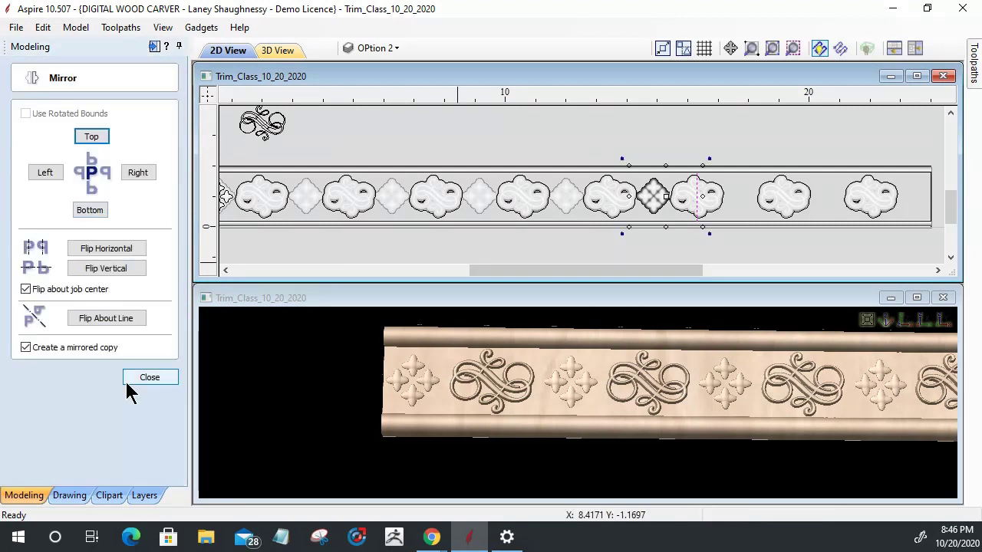
left_click(93, 318)
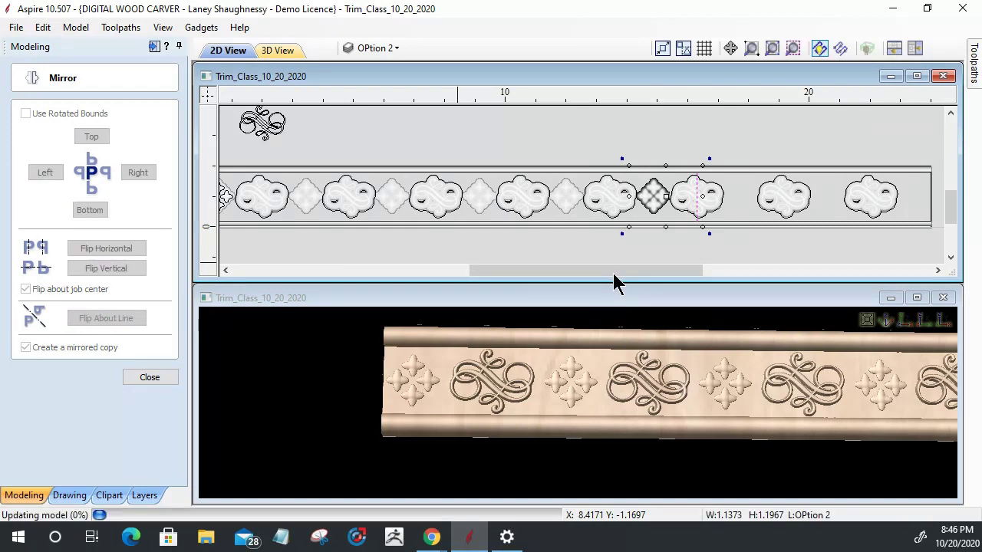
Center the vertical line both horizontally and vertically on the seventh flourish's boundary.
left_click(789, 183, "shift")
left_click(149, 378)
left_click(136, 196)
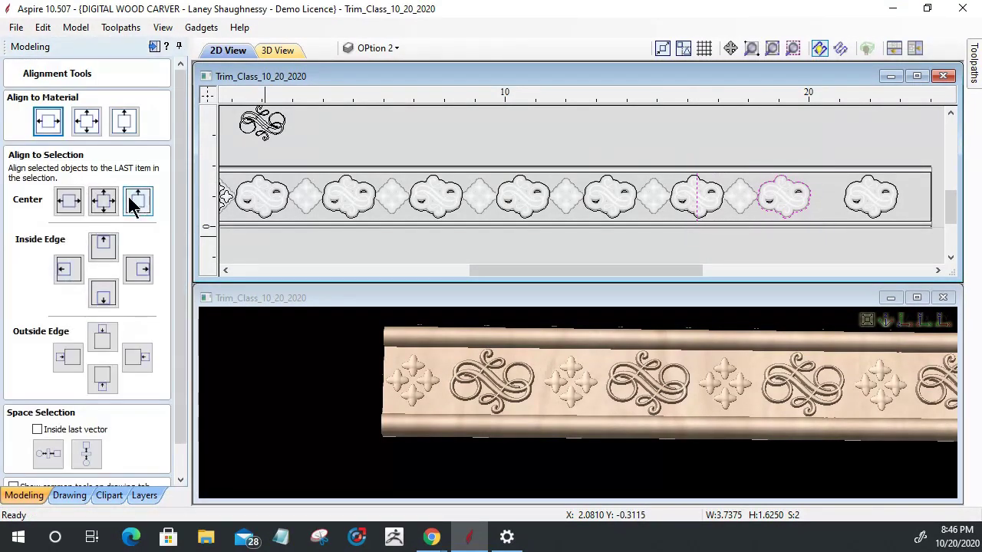
left_click(103, 201)
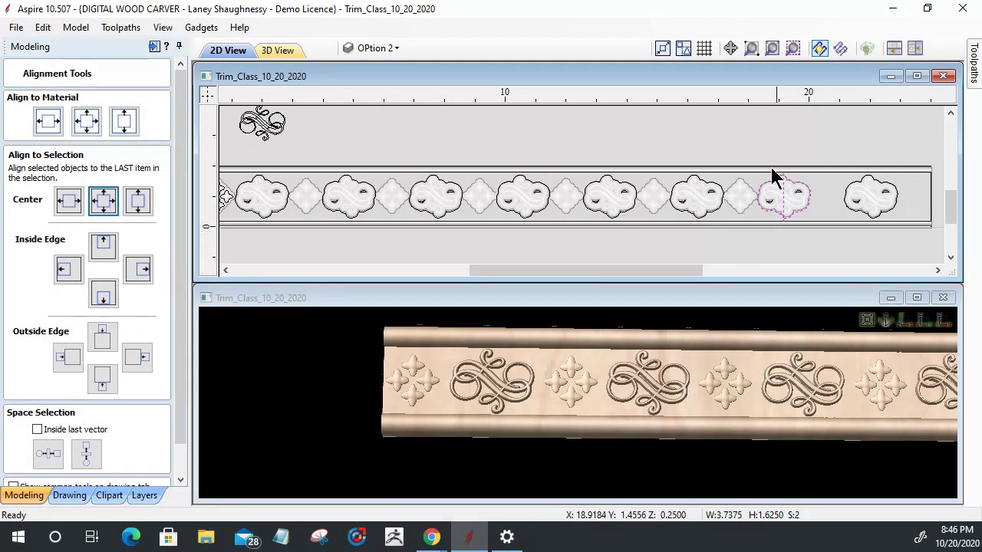
Mirror a copy of the seventh star cluster about the vertical line, placing it between the seventh and eighth flourishes.
left_click(742, 199)
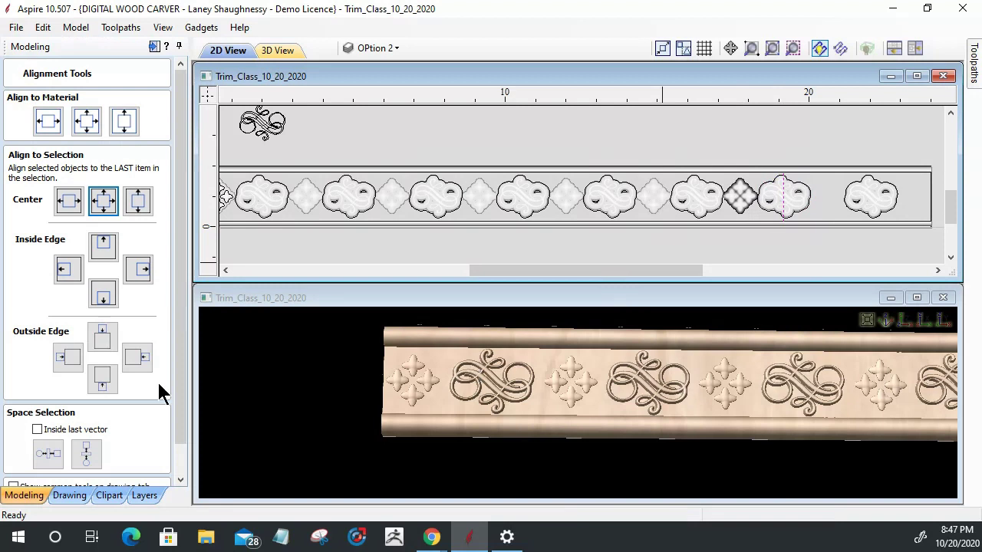
scroll(183, 370, "down", 1)
left_click(138, 478)
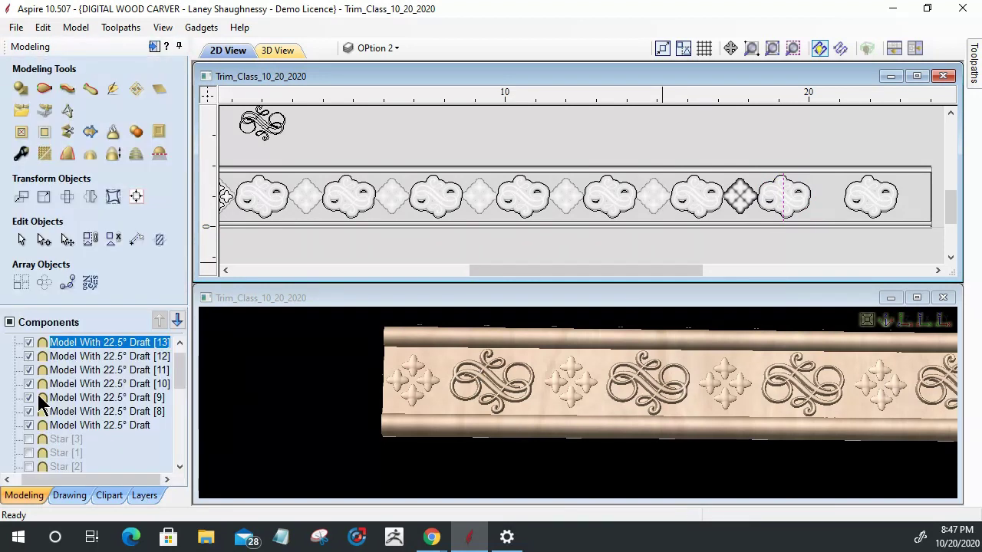
left_click(25, 346)
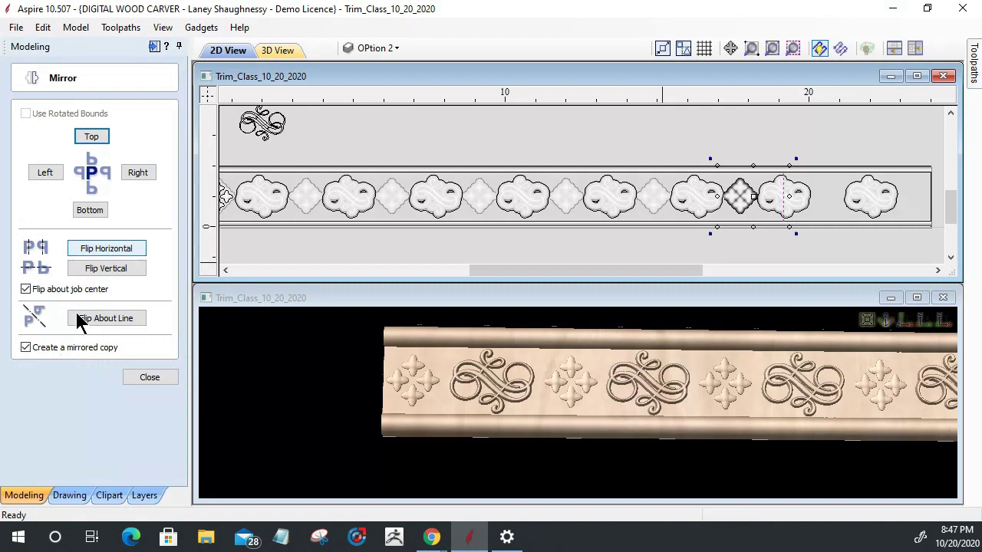
left_click(98, 321)
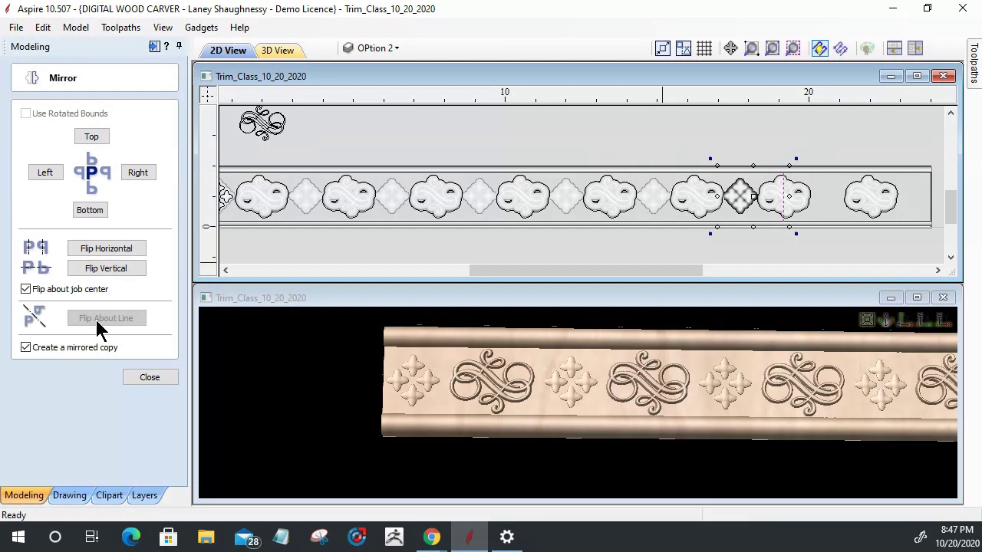
Center the vertical line both horizontally and vertically on the eighth flourish's boundary.
left_click(782, 195)
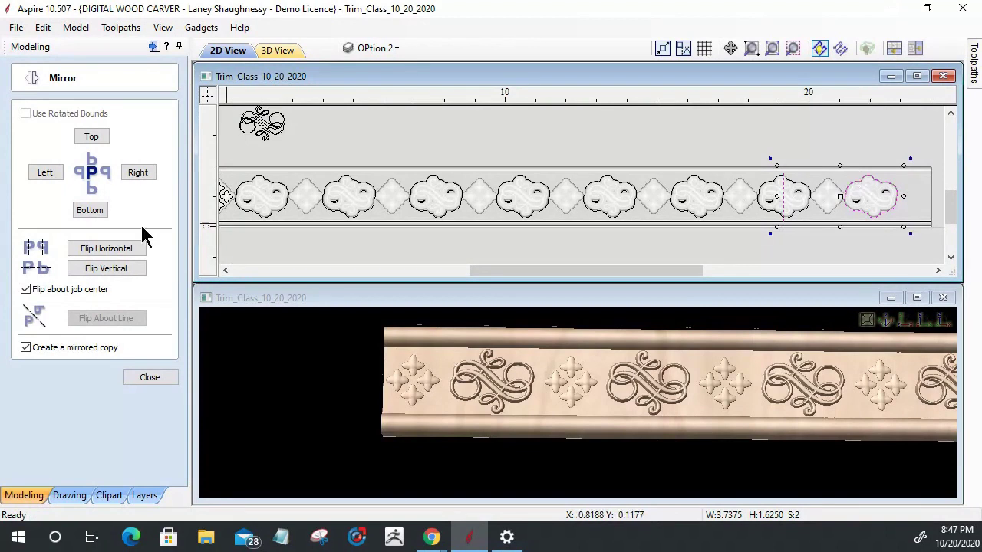
left_click(150, 378)
left_click(137, 198)
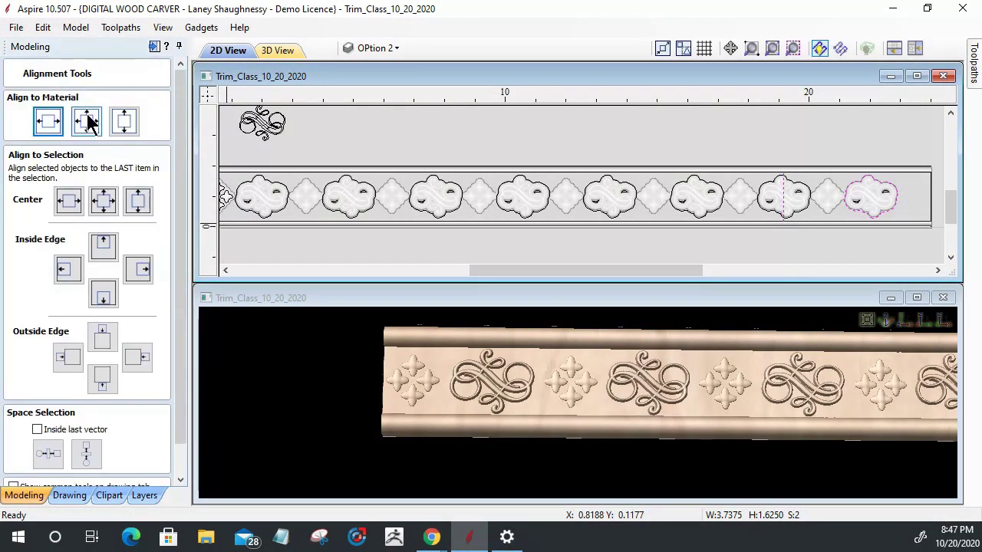
left_click(104, 201)
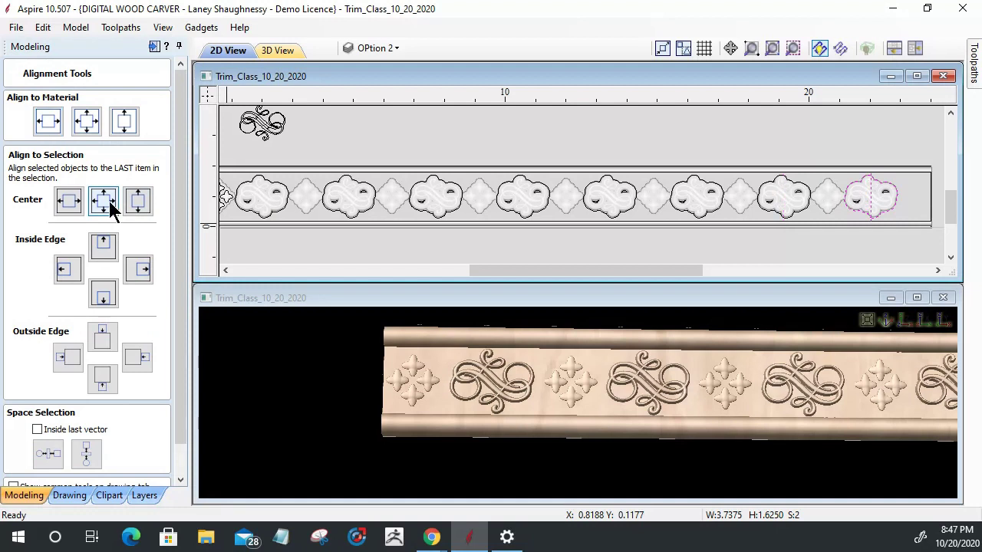
Mirror a copy of the eighth star cluster about the vertical line, placing it at the trim's far end past the eighth flourish.
left_click(827, 201)
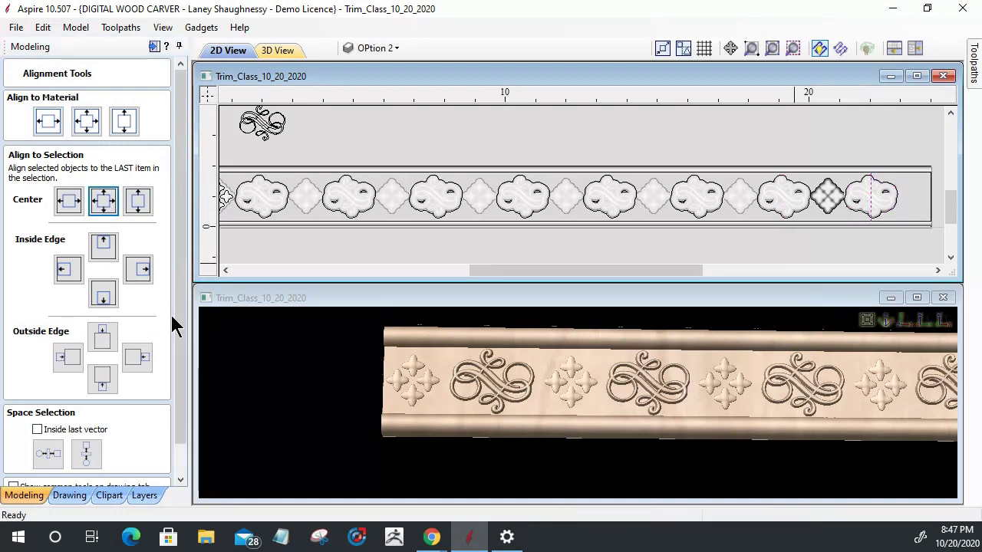
scroll(154, 453, "down", 1)
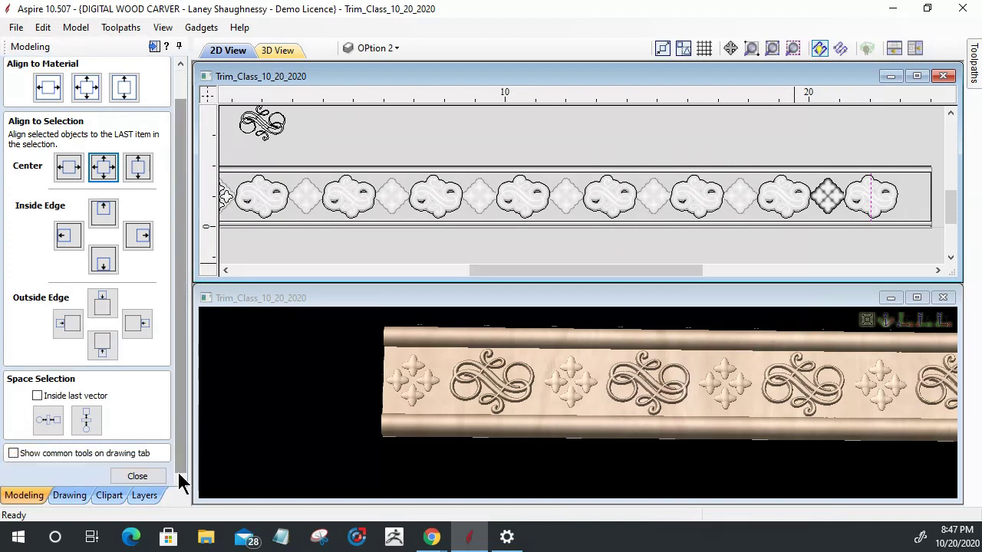
left_click(141, 474)
left_click(90, 198)
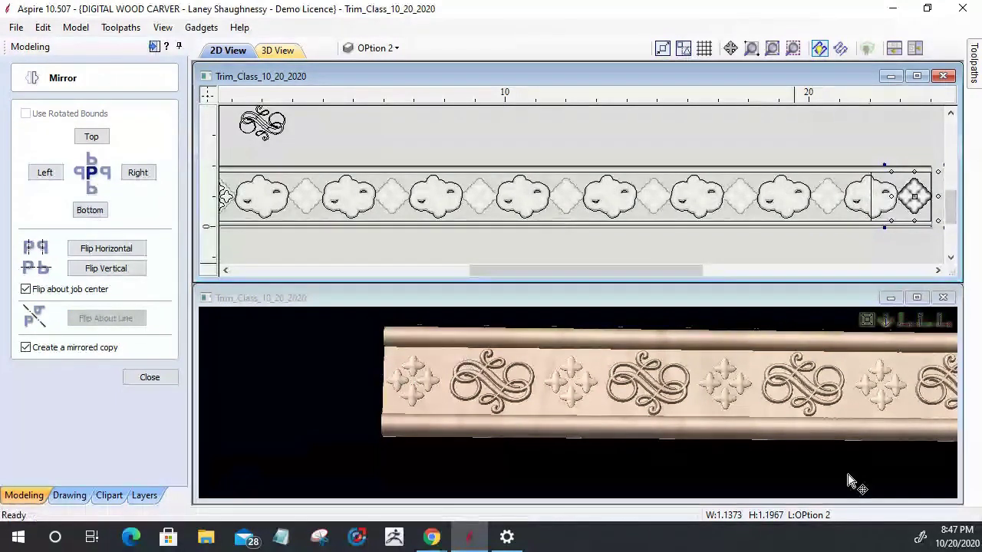
Maximize the 3D view, examine the whole trim and a star cluster between two flourishes up close, and leave the Mirror tool.
left_click(890, 330)
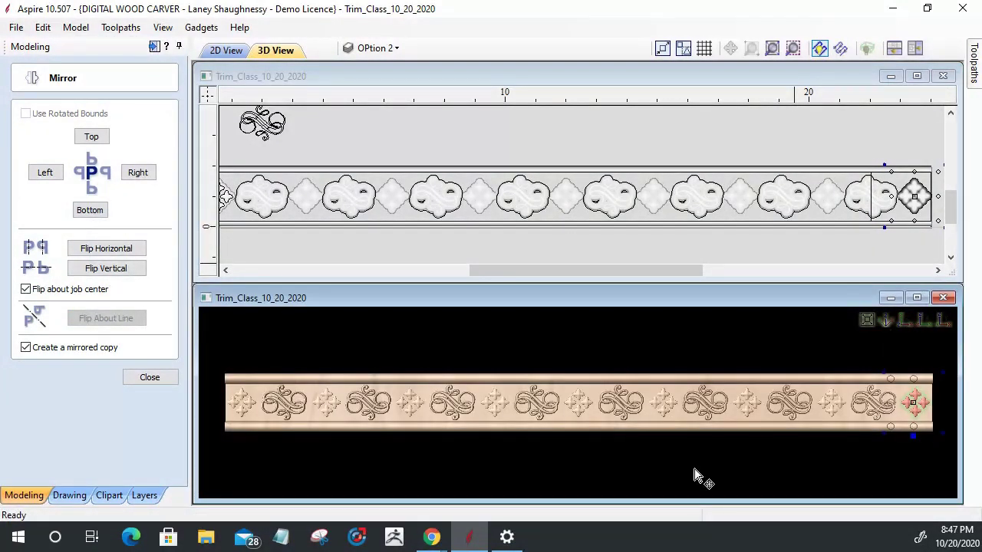
left_click(899, 323)
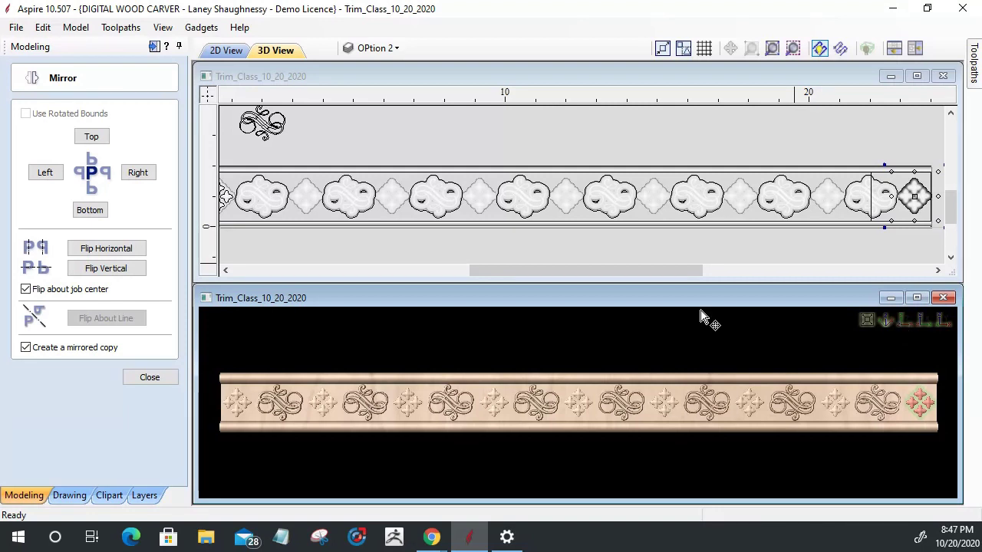
left_click(916, 298)
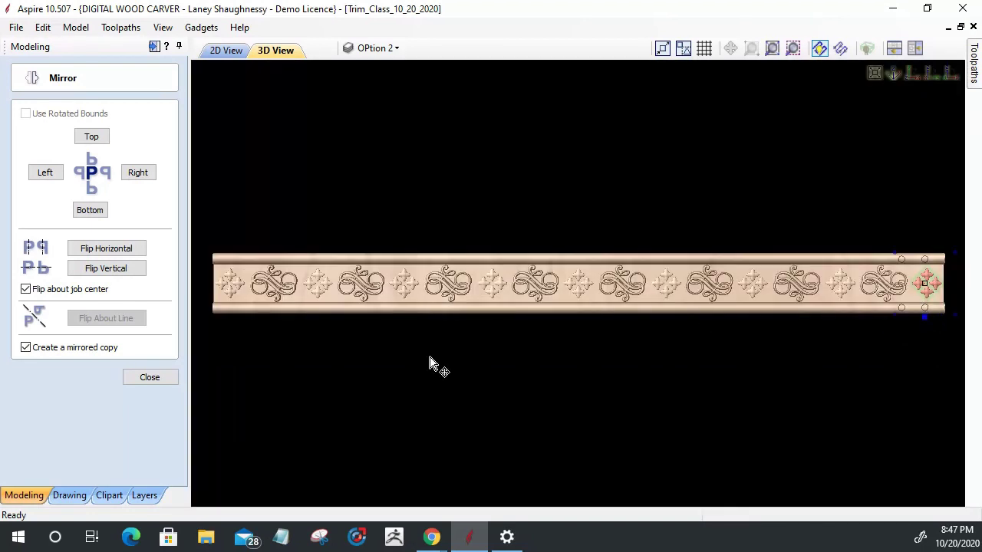
left_click_drag(631, 307, 603, 279)
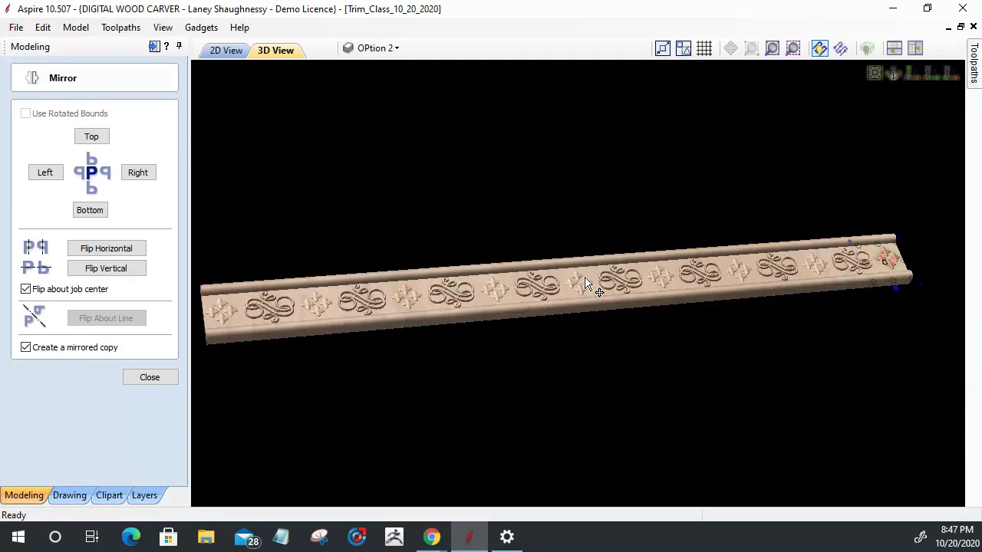
scroll(587, 287, "up", 5)
scroll(589, 290, "up", 2)
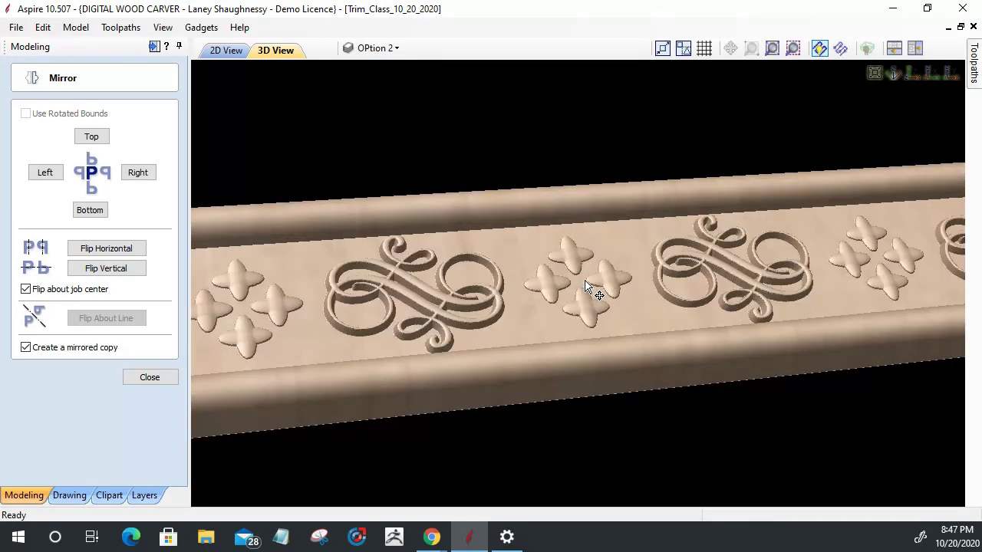
scroll(586, 287, "up", 2)
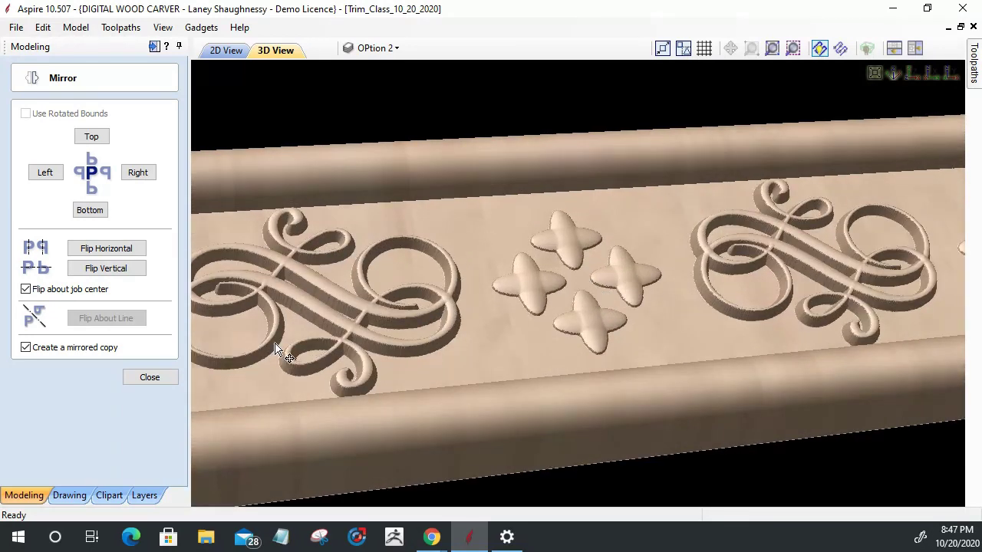
left_click(149, 377)
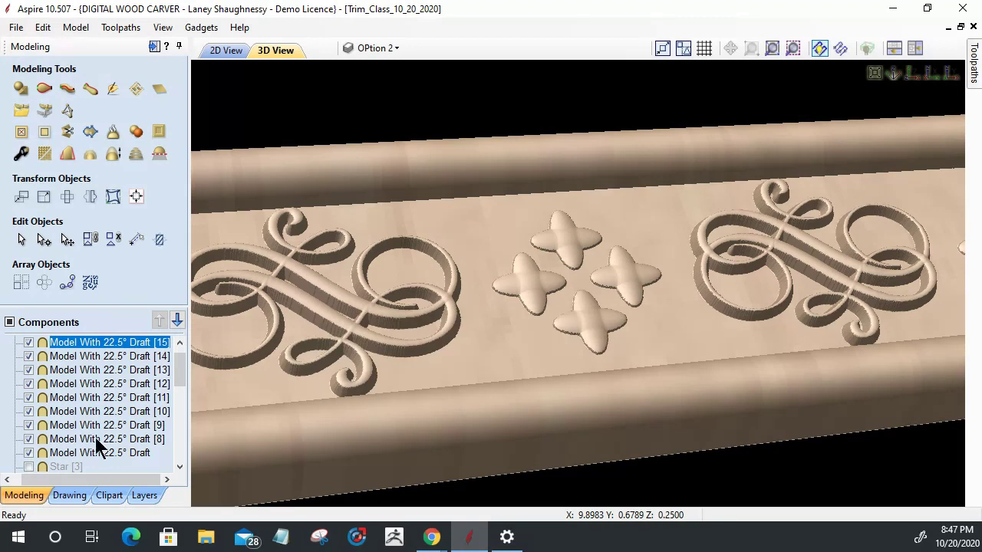
left_click_drag(176, 376, 125, 384)
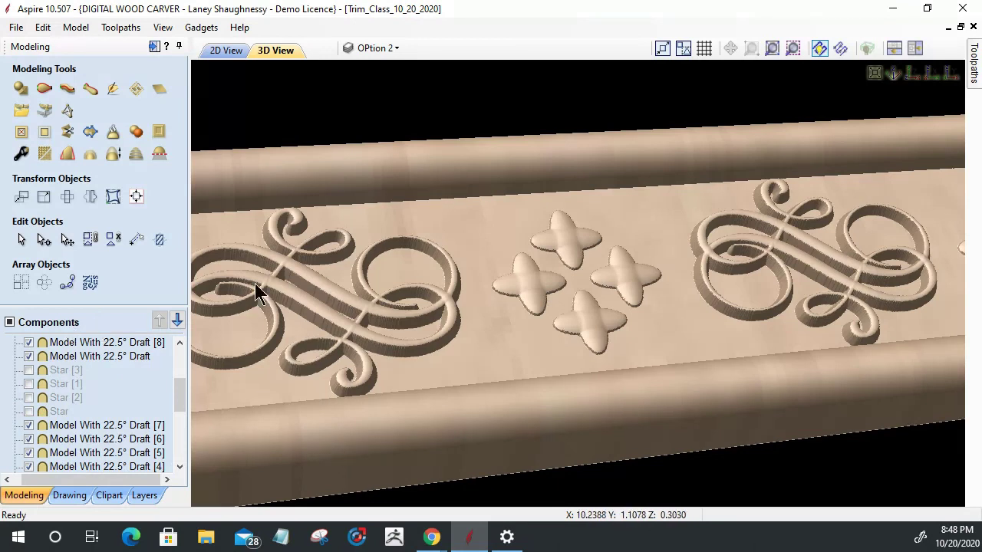
key("F11")
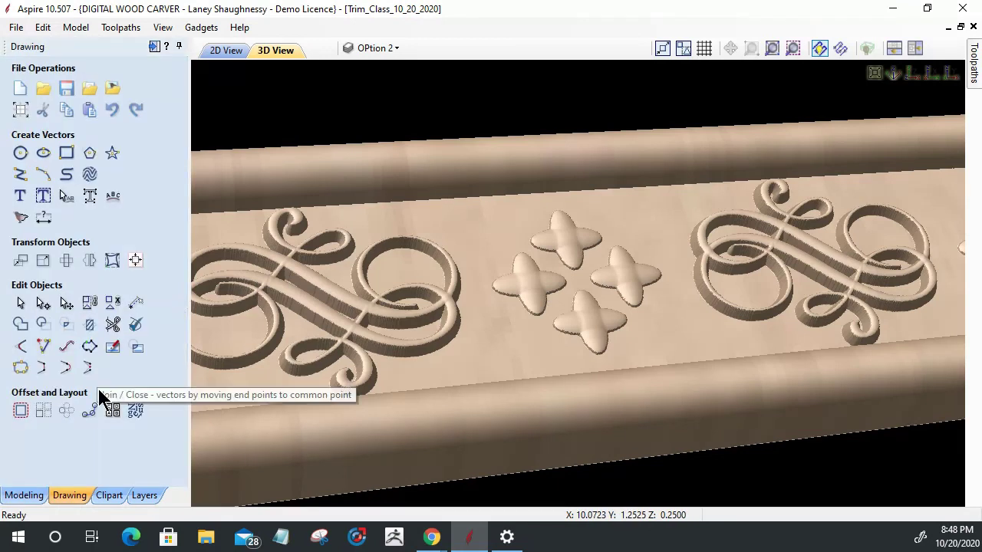
left_click(23, 496)
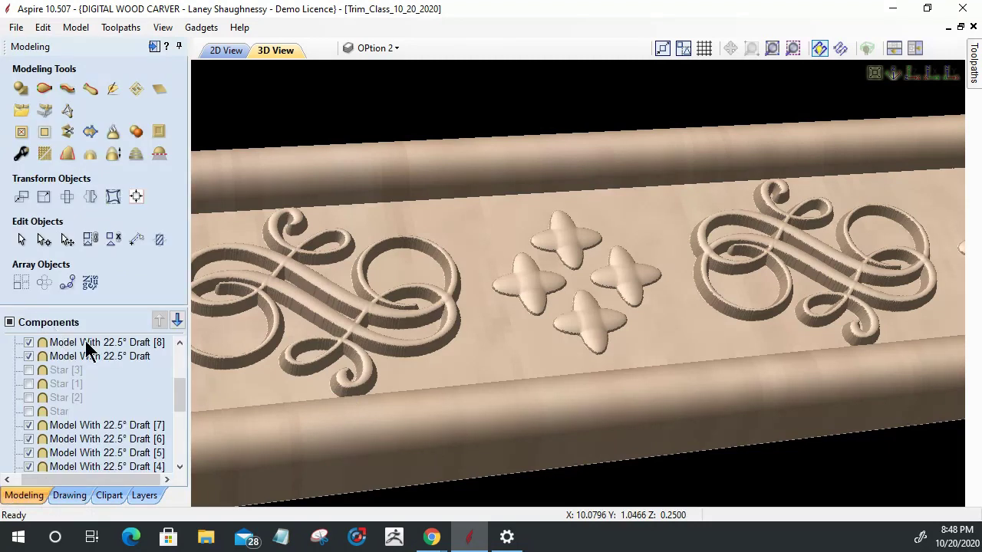
Select all the star-cluster components, from Model With 22.5° Draft [15] through the Model With 22.5° Draft just above the hidden Star components.
mouse_move(176, 393)
left_mouse_down()
mouse_move(169, 443)
mouse_move(172, 381)
mouse_move(165, 442)
mouse_move(177, 378)
left_mouse_up()
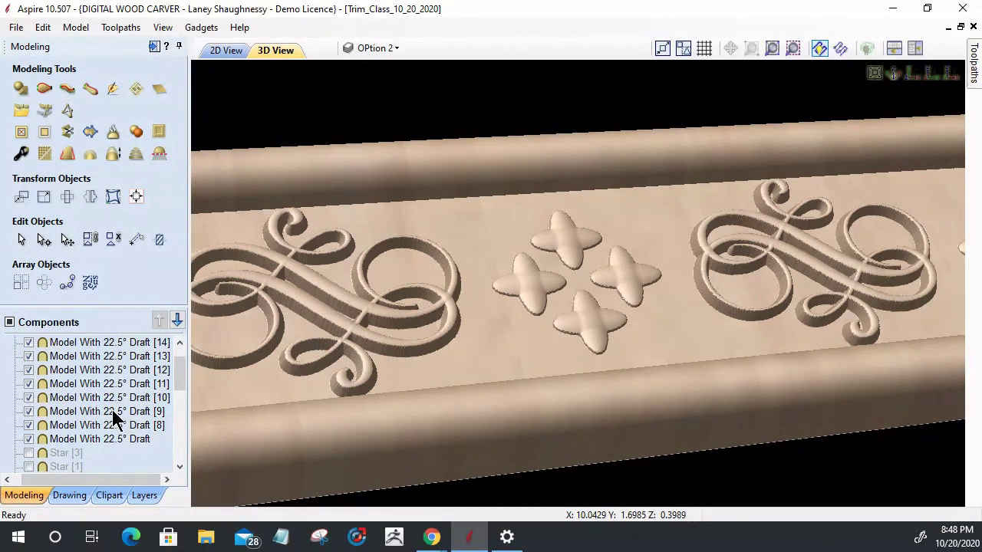
left_click_drag(176, 367, 178, 325)
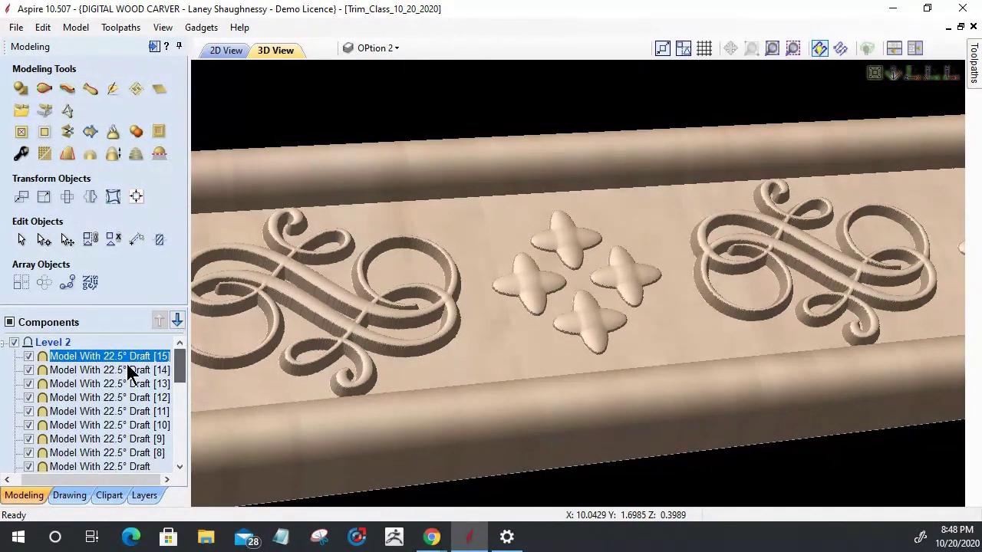
mouse_move(84, 355)
scroll(110, 374, "down", 1)
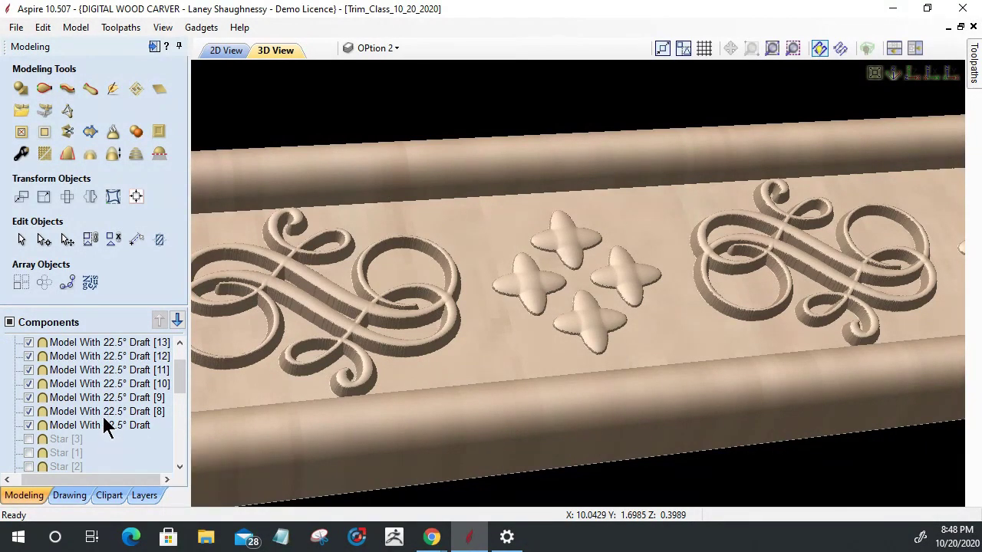
mouse_move(105, 430)
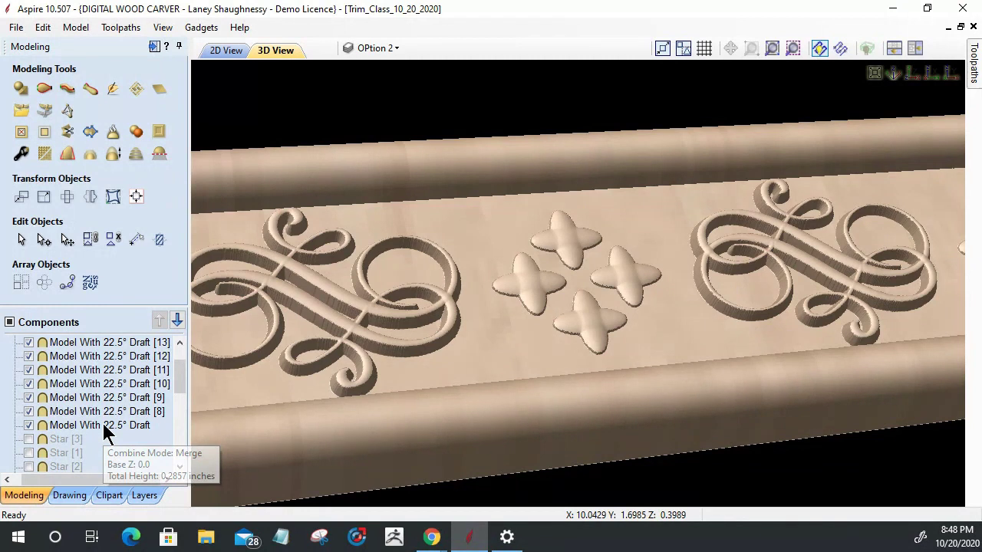
left_click(105, 427, "shift")
Add the eight flourish components to the selection, from Model With 22.5° Draft [7] through Model With 22.5° Draft below the hidden Star components.
mouse_move(181, 384)
left_mouse_down()
mouse_move(181, 373)
mouse_move(181, 418)
mouse_move(178, 400)
left_mouse_up()
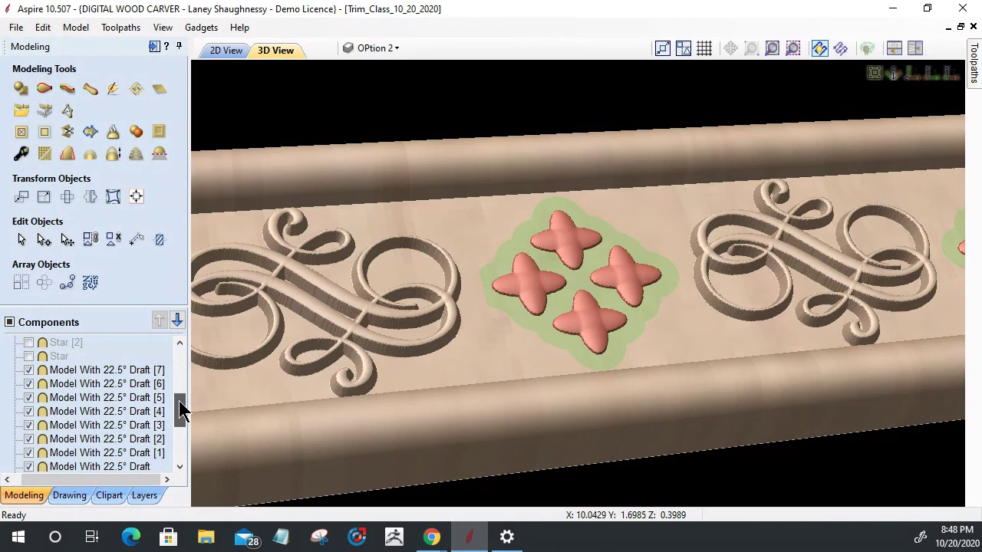
left_click(119, 389, "ctrl")
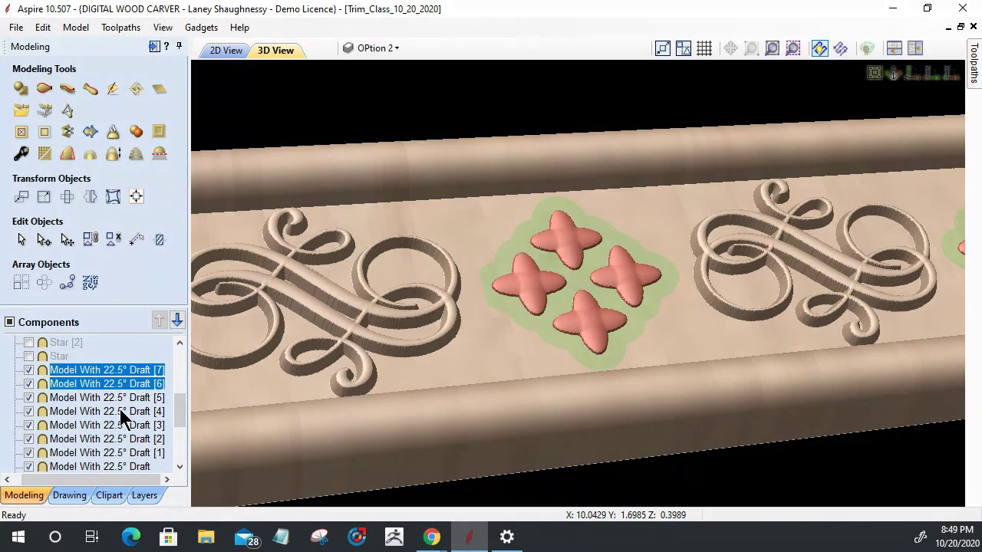
left_click(120, 410, "ctrl")
left_click(120, 417, "ctrl")
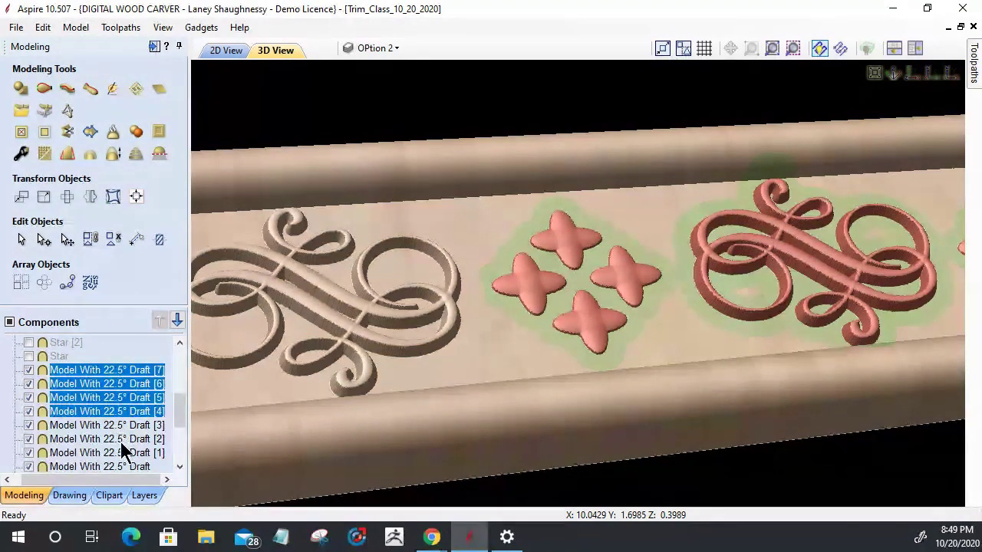
left_click(120, 441, "ctrl")
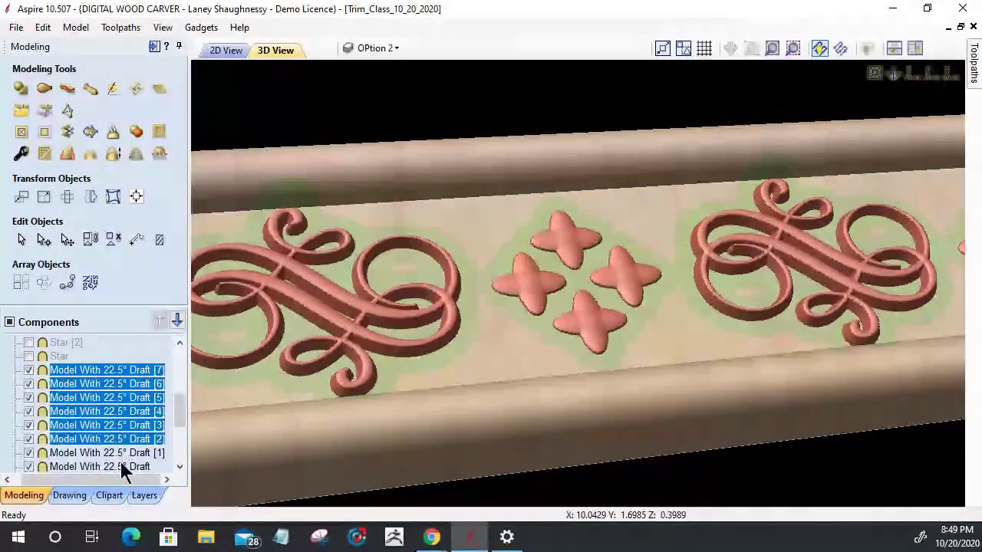
left_click(121, 454, "ctrl")
left_click(120, 466, "ctrl")
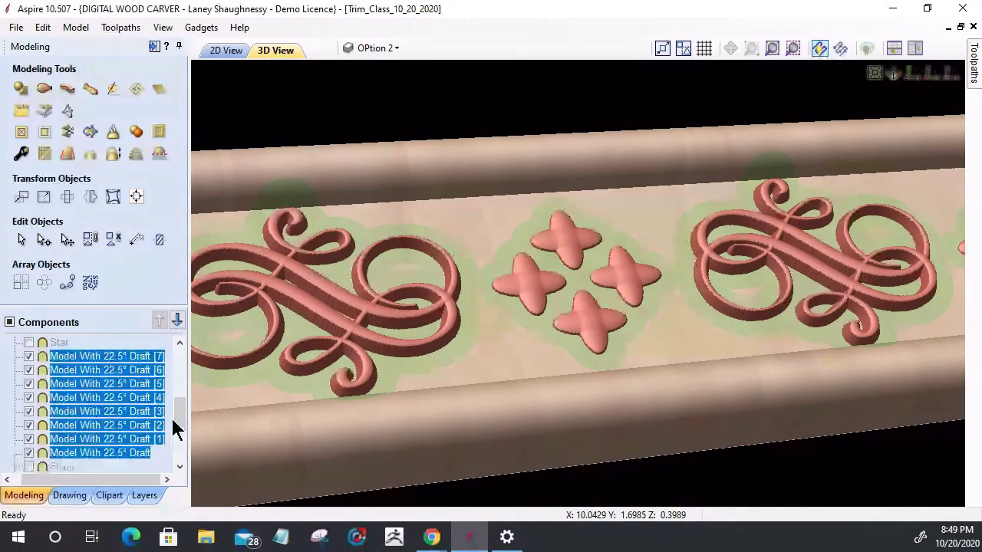
Add Component 1 [1] and Edge Components [1] to the current selection of star clusters and flourishes.
left_click_drag(178, 422, 181, 448)
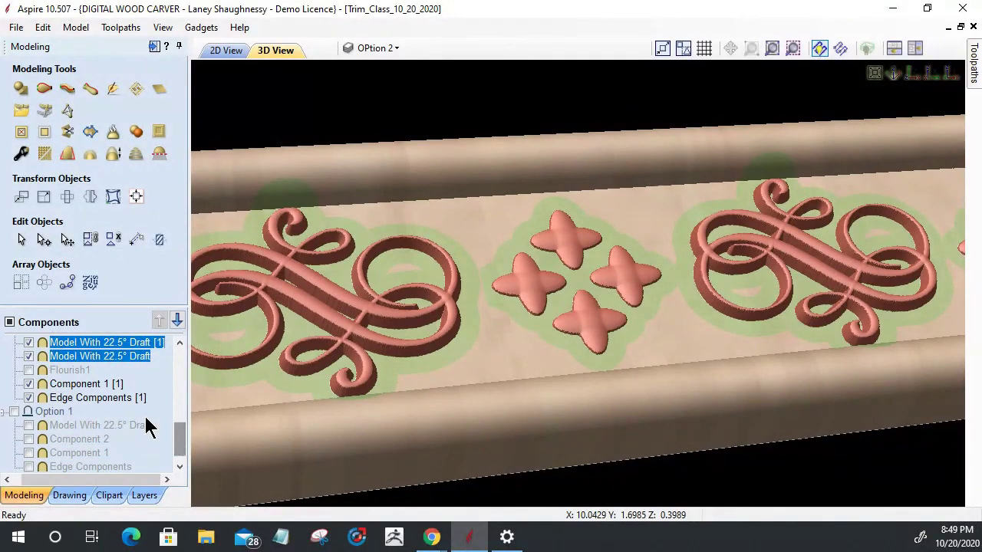
left_click(82, 398, "ctrl")
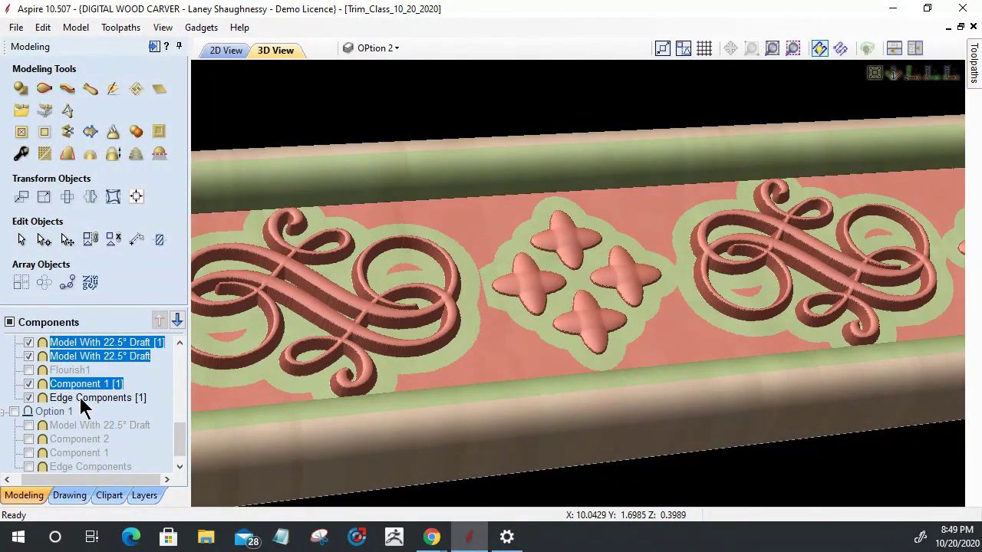
left_click(82, 399, "ctrl")
Insert a new level into the component tree and name it Baked Trim.
left_click_drag(177, 448, 180, 373)
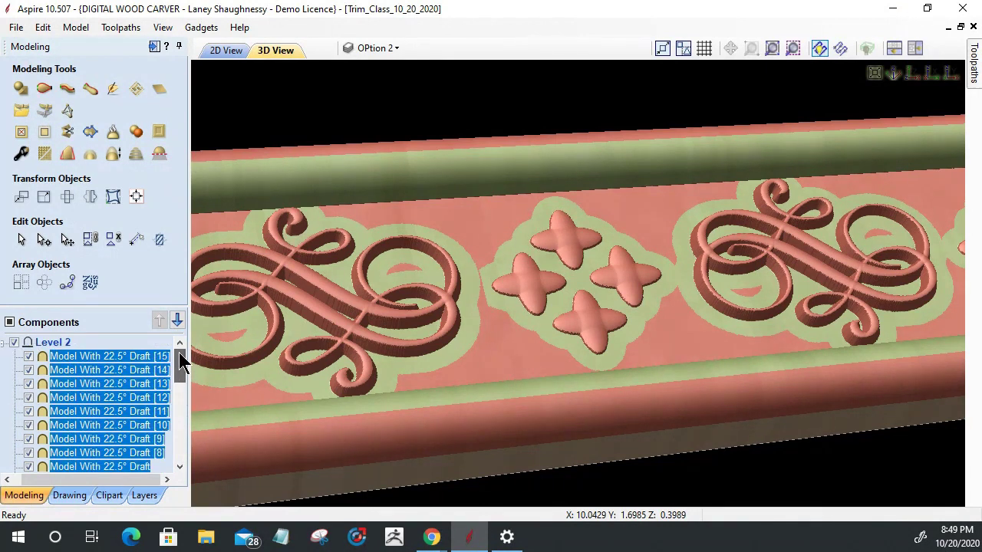
right_click(45, 341)
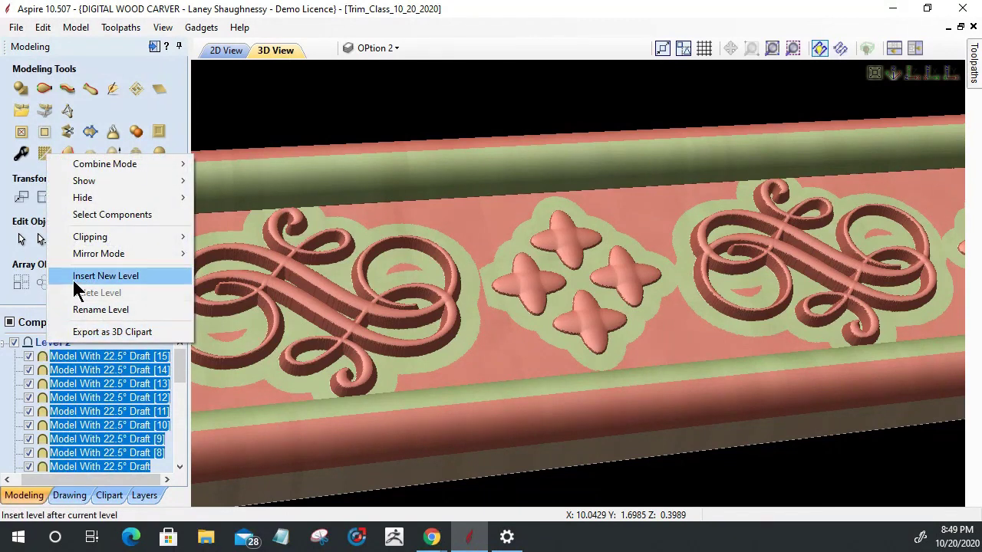
left_click(77, 281)
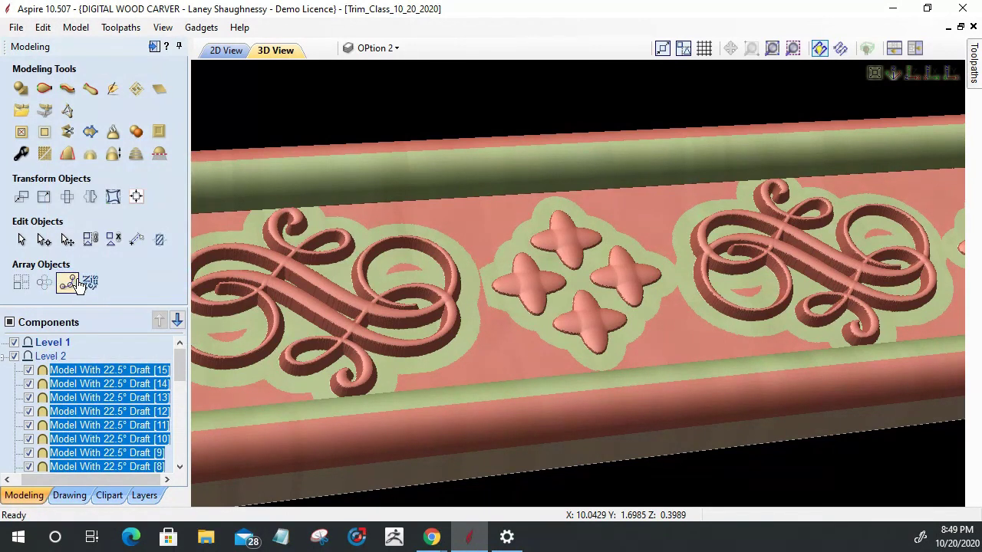
right_click(63, 349)
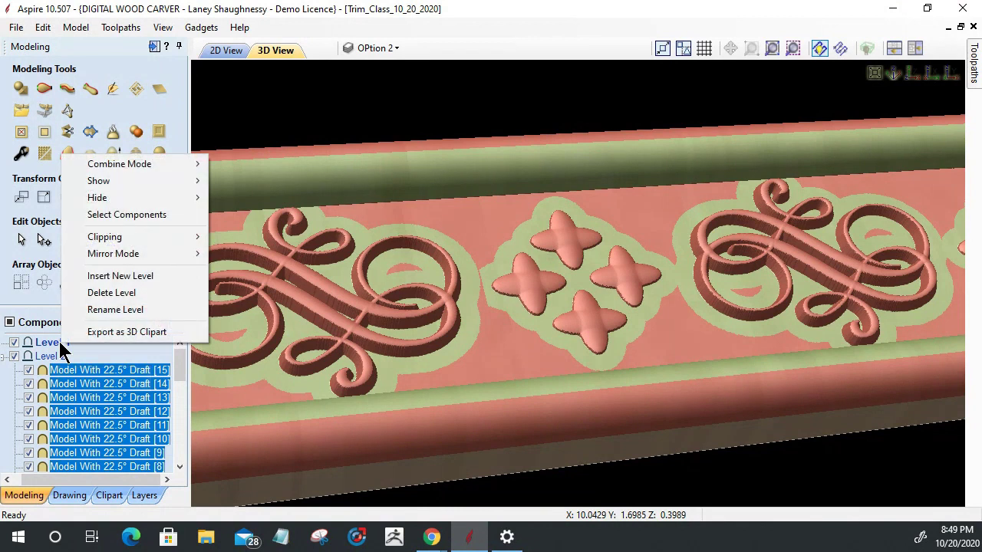
left_click(88, 310)
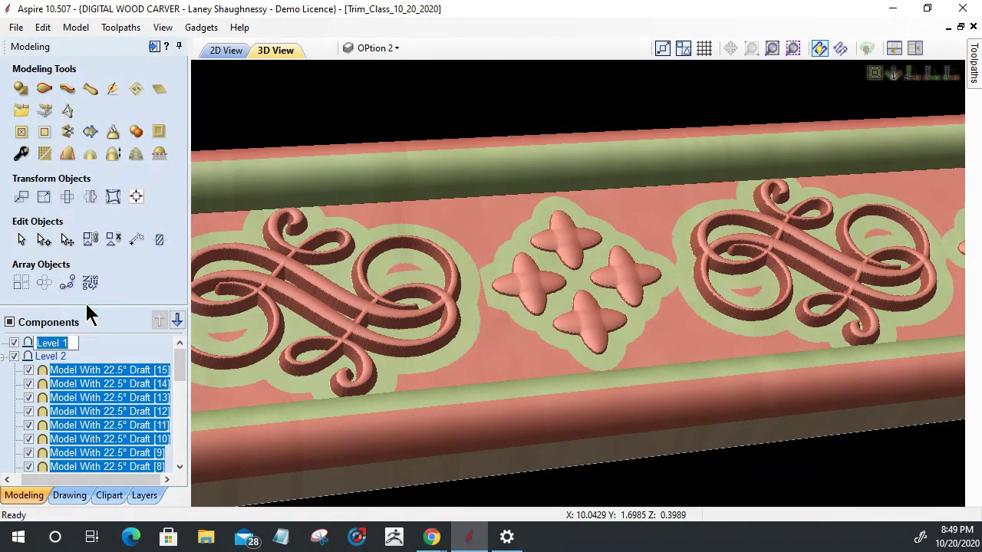
type("Baked TRim")
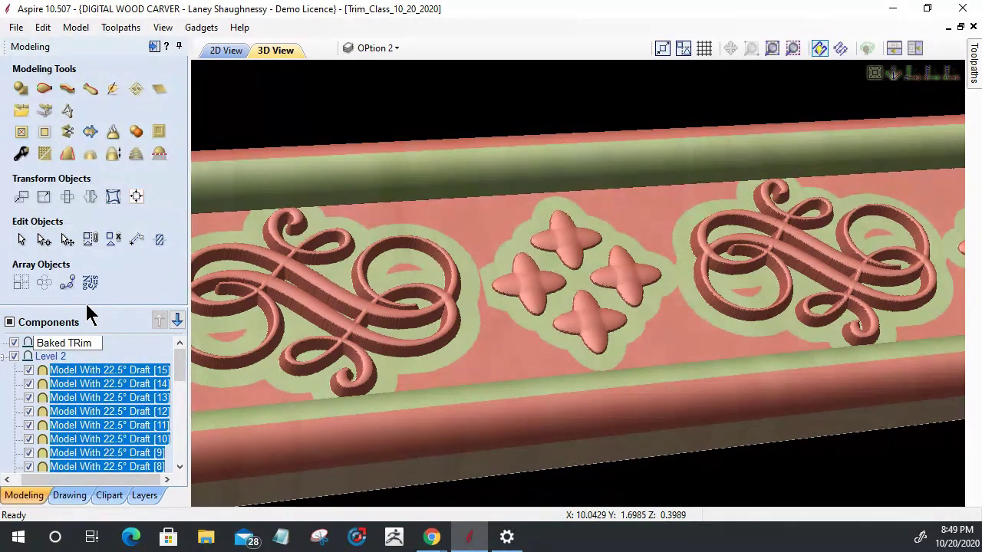
key("BackSpace")
key("BackSpace")
key("BackSpace")
key("BackSpace")
type("Trim")
key("Return")
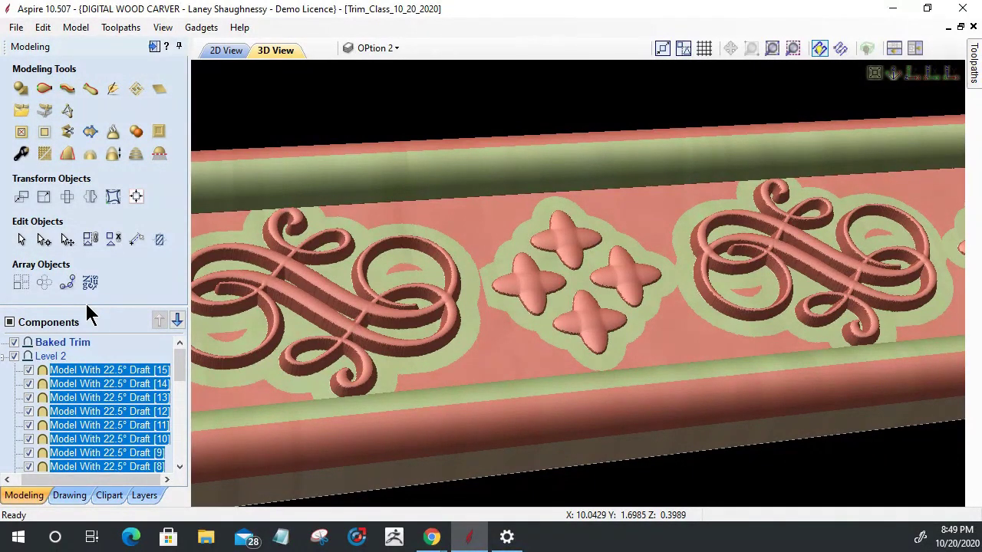
Copy all the selected Level 2 components into the Baked Trim level, and check the copies in the tree and on the trim.
left_click_drag(99, 366, 65, 357)
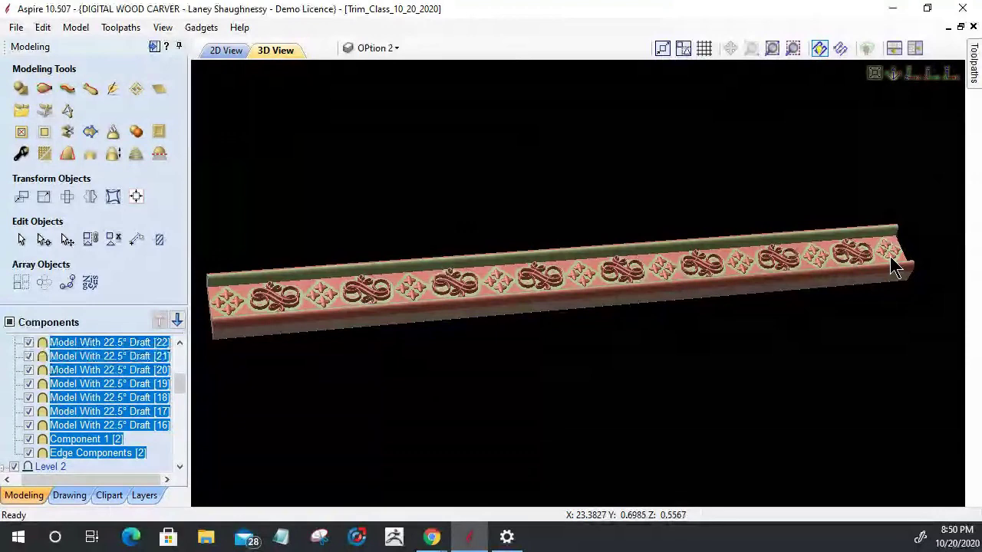
left_click_drag(888, 256, 958, 277)
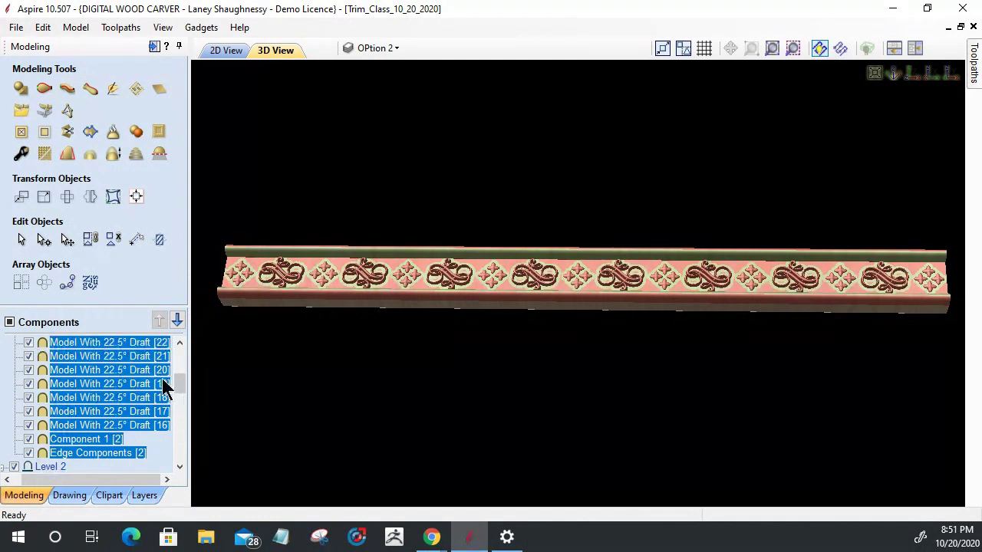
scroll(36, 381, "up", 4)
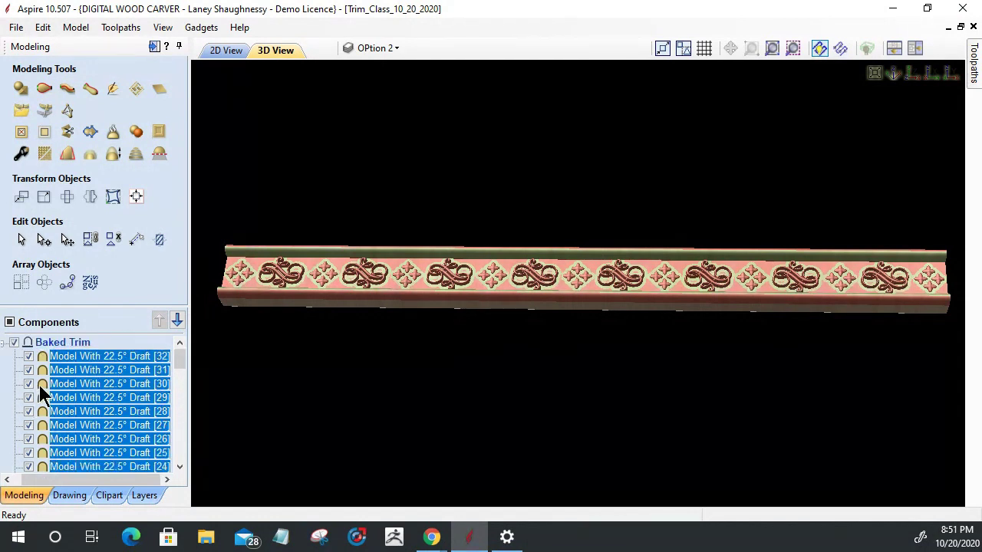
scroll(94, 386, "down", 5)
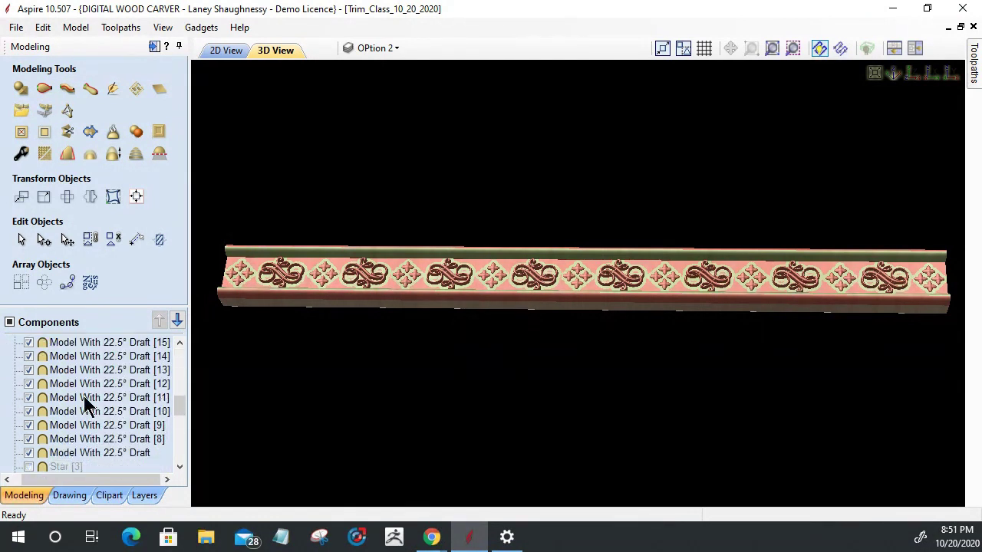
Hide Level 2 so that only the copied components in the Baked Trim level are shown.
scroll(84, 396, "up", 3)
scroll(84, 396, "up", 3)
scroll(92, 438, "down", 5)
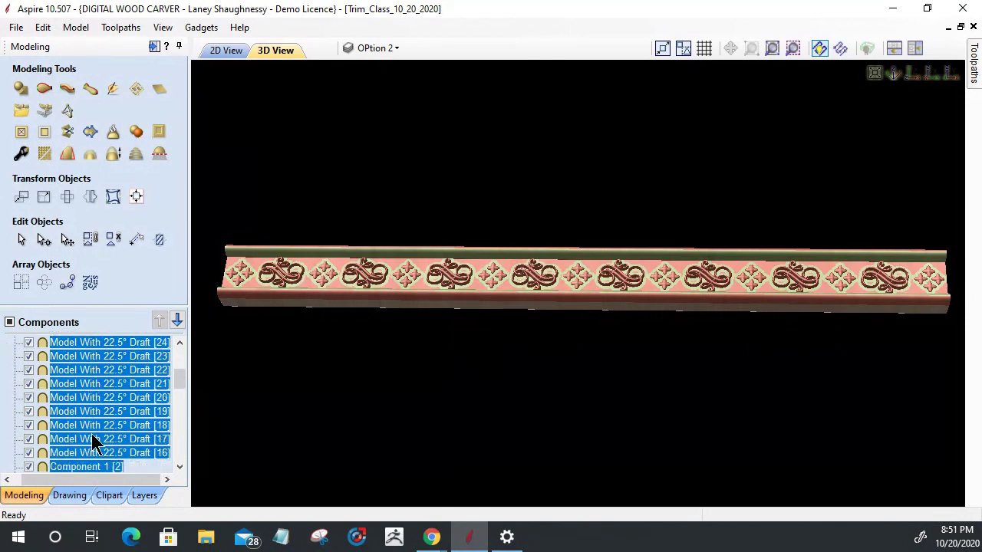
scroll(92, 438, "up", 5)
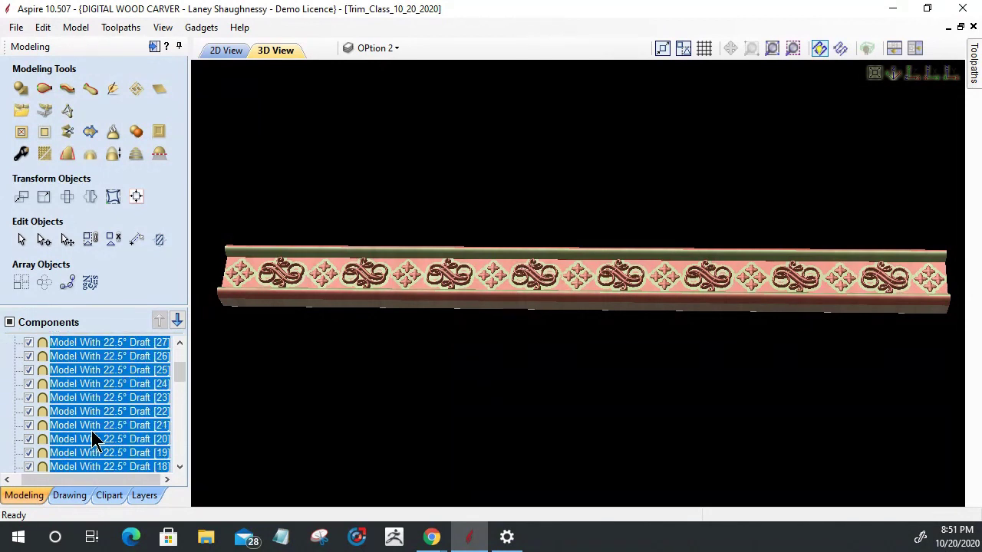
scroll(92, 438, "down", 6)
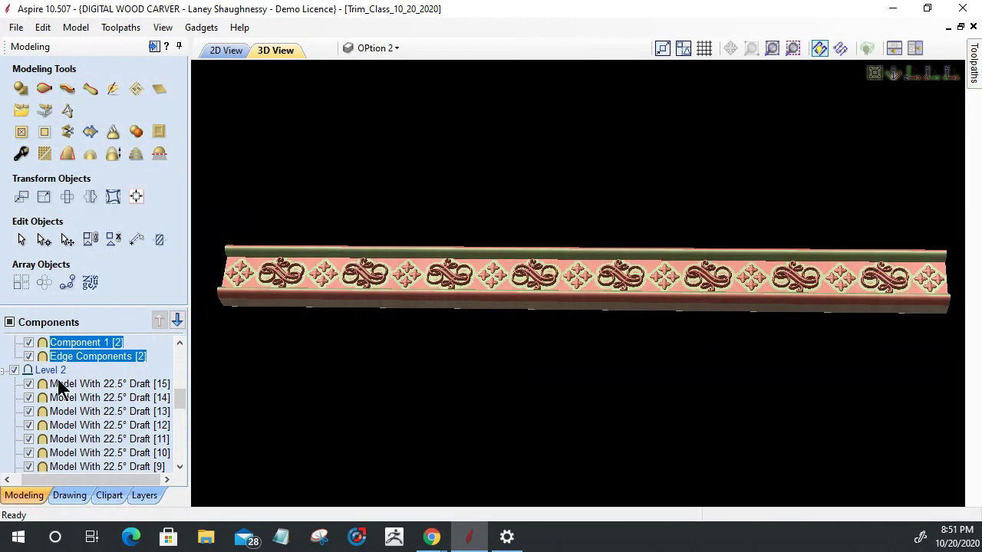
left_click(15, 370)
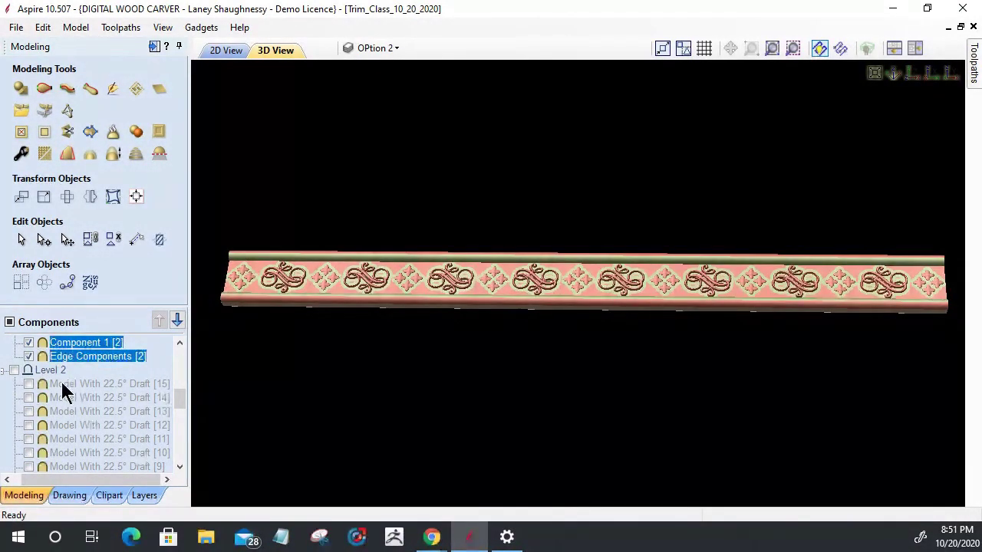
Bake all the selected components in the Baked Trim level into a single component.
scroll(79, 406, "down", 8)
scroll(79, 407, "up", 15)
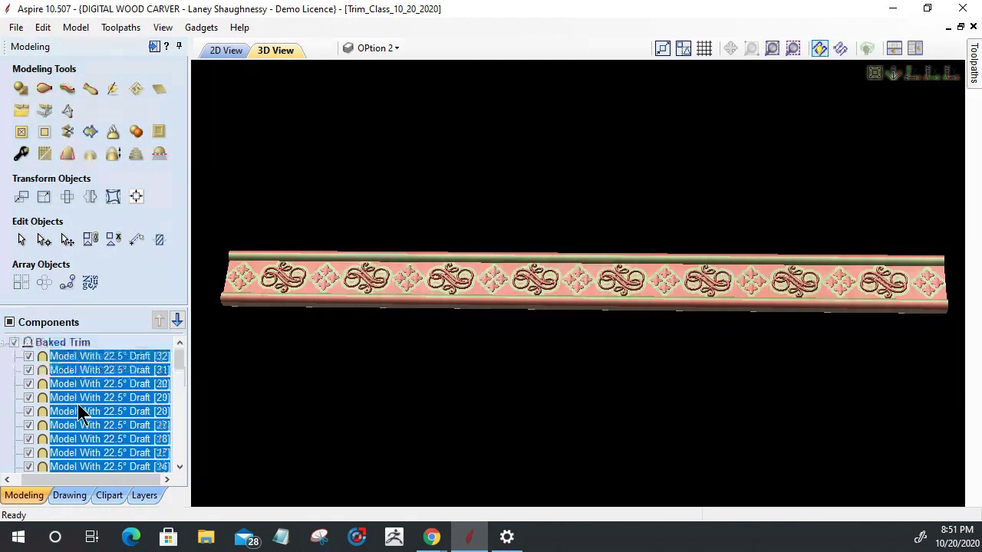
scroll(77, 450, "down", 10)
scroll(84, 414, "up", 10)
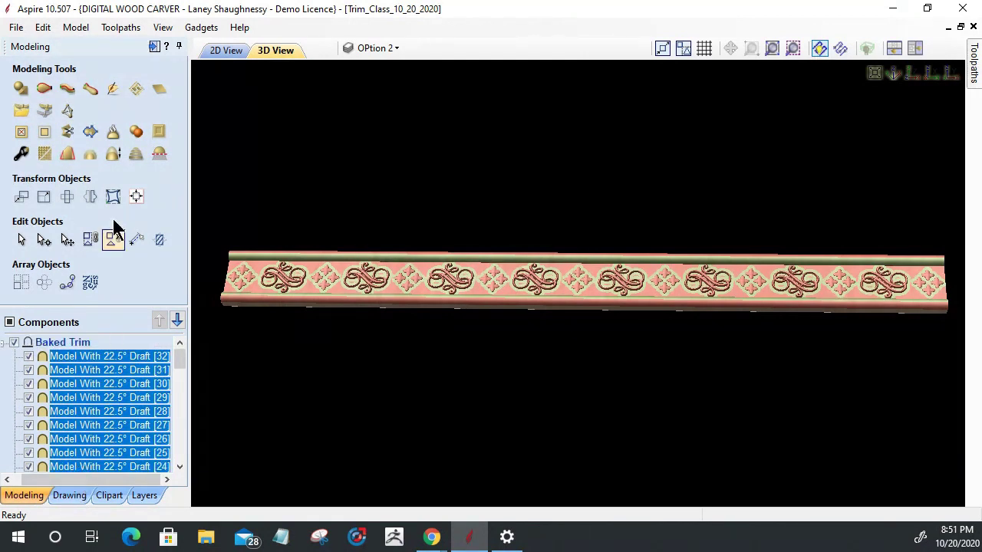
left_click(114, 133)
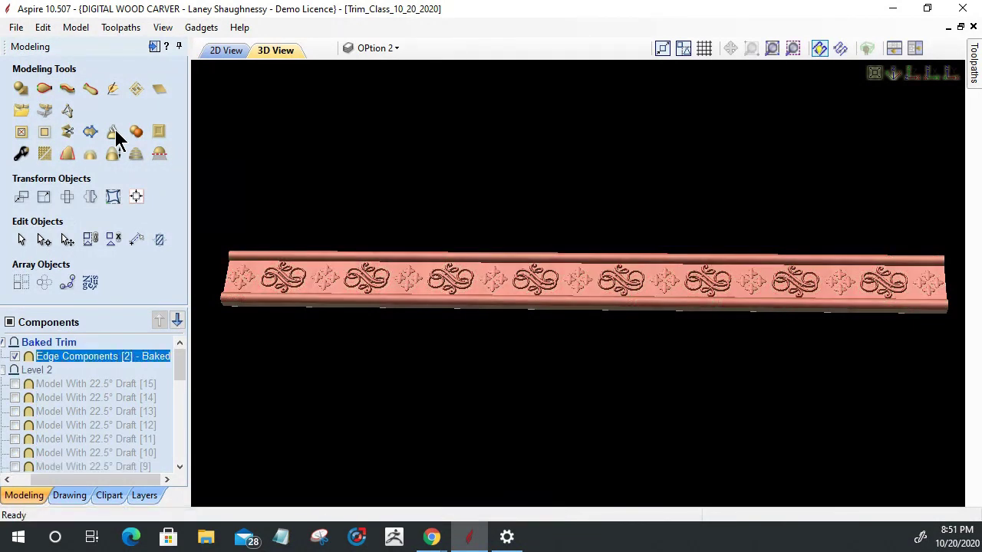
Rename the baked component as Trim_Option_2.
right_click(79, 356)
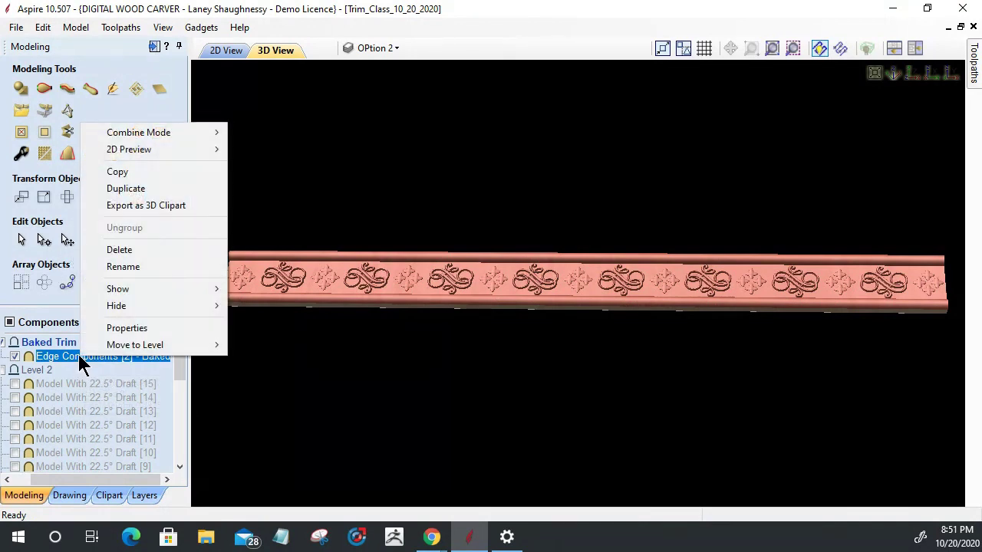
left_click(121, 267)
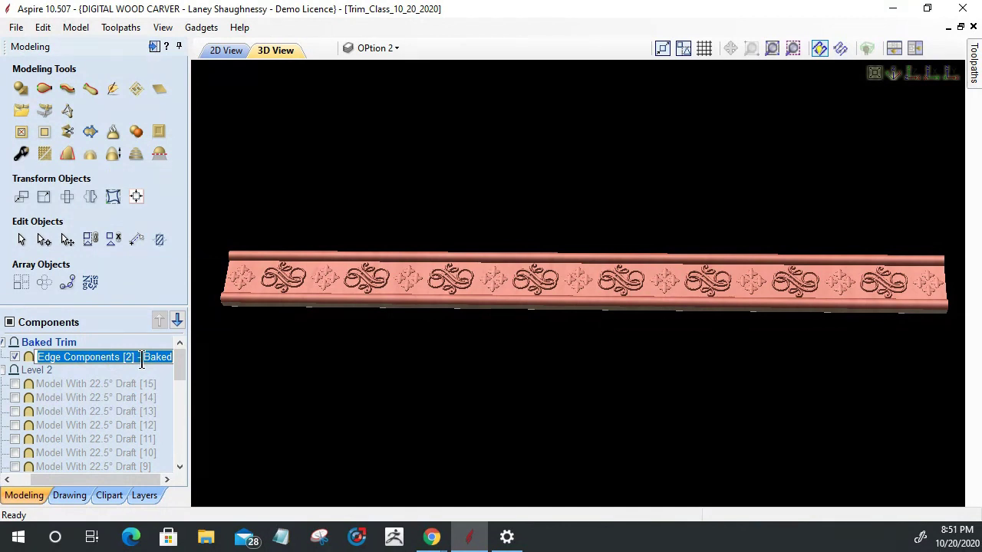
type("TRim")
key("BackSpace")
key("BackSpace")
key("BackSpace")
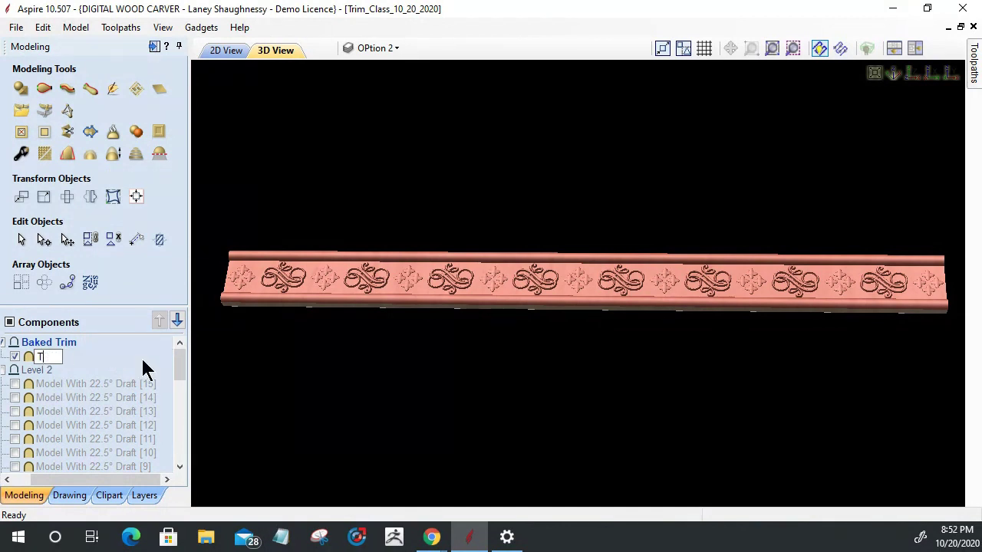
type("rim_Option_2")
key("Return")
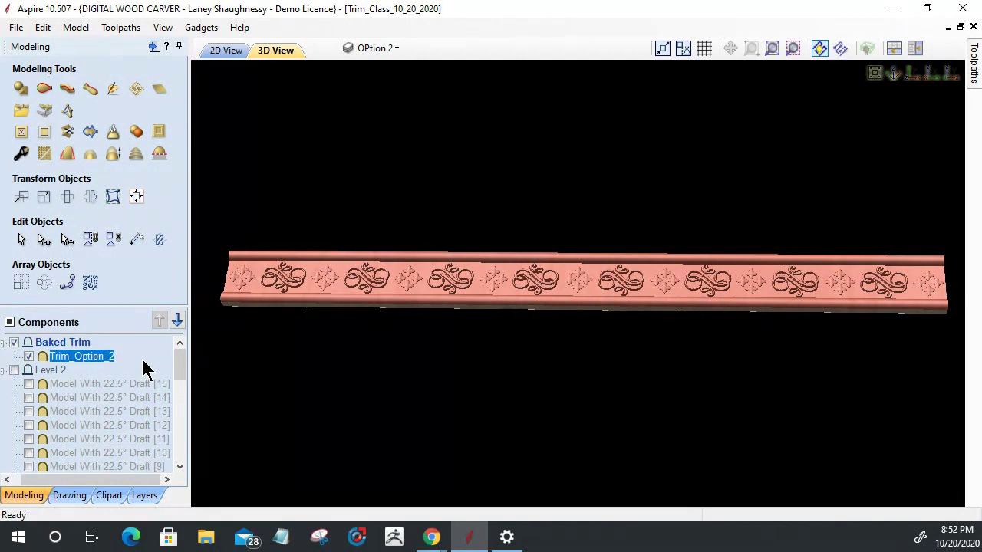
Deselect the baked trim and examine its flourishes and star clusters up close.
scroll(387, 306, "up", 2)
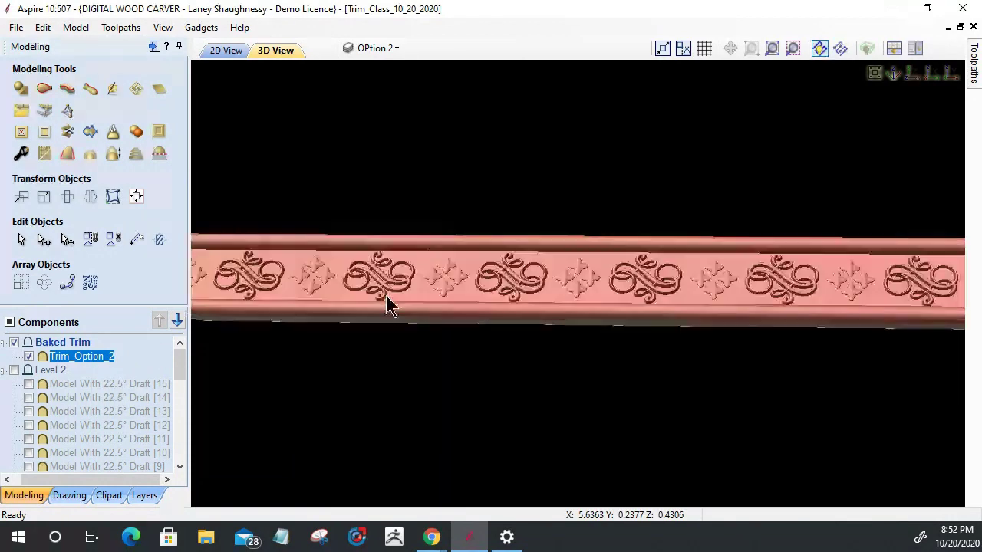
left_click(142, 352)
scroll(441, 310, "up", 2)
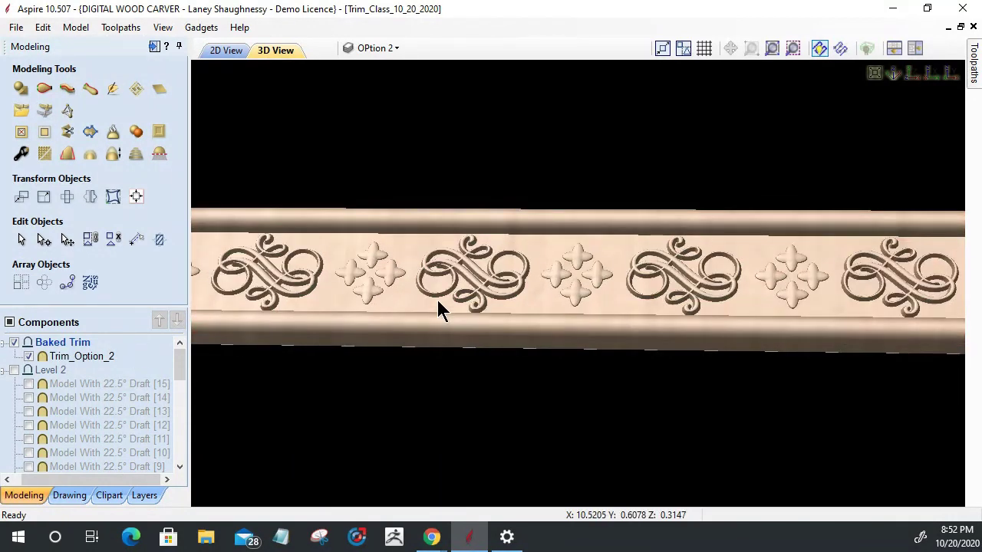
scroll(603, 296, "up", 4)
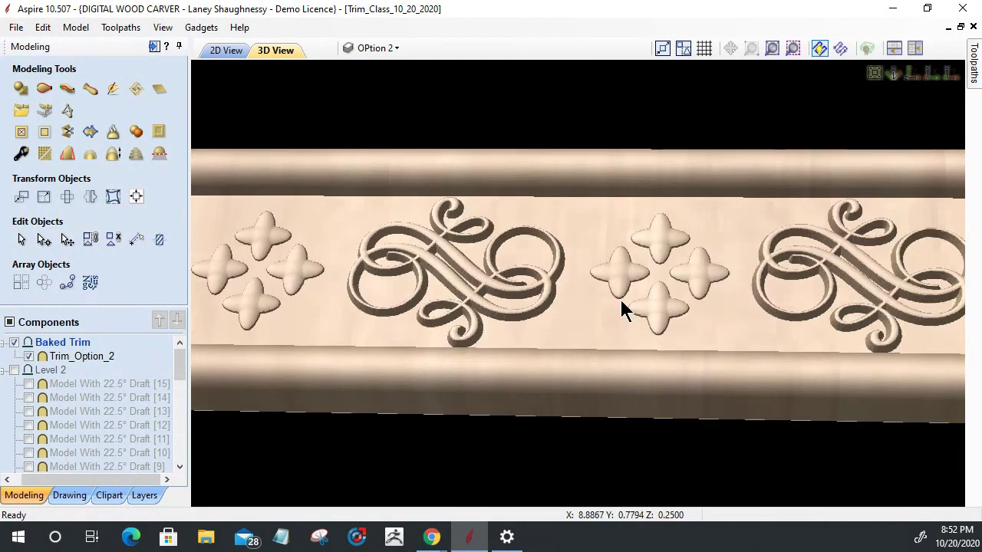
scroll(621, 300, "up", 3)
scroll(604, 311, "up", 1)
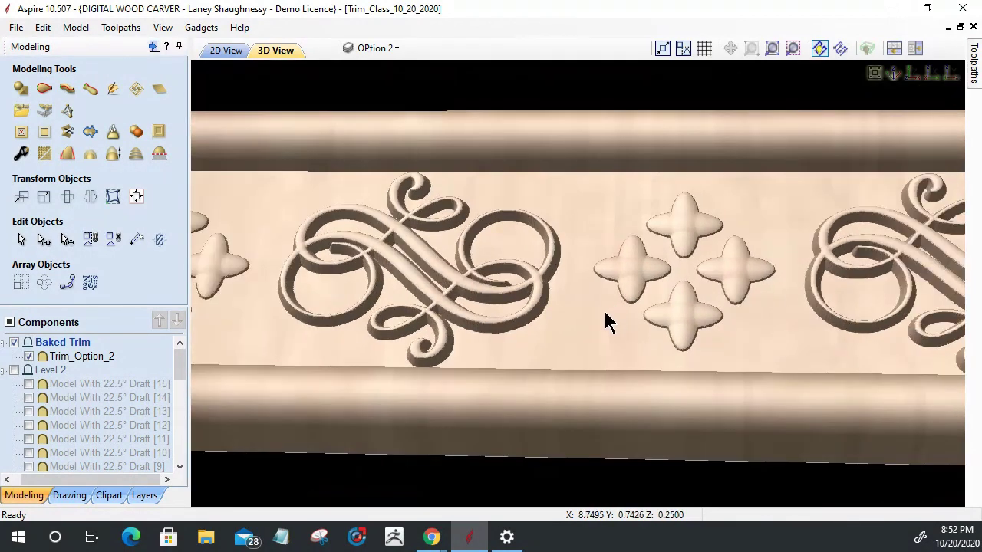
Start smoothing the Trim_Option_2 component with transparency preserved and preview a low amount of smoothing.
left_click(84, 358)
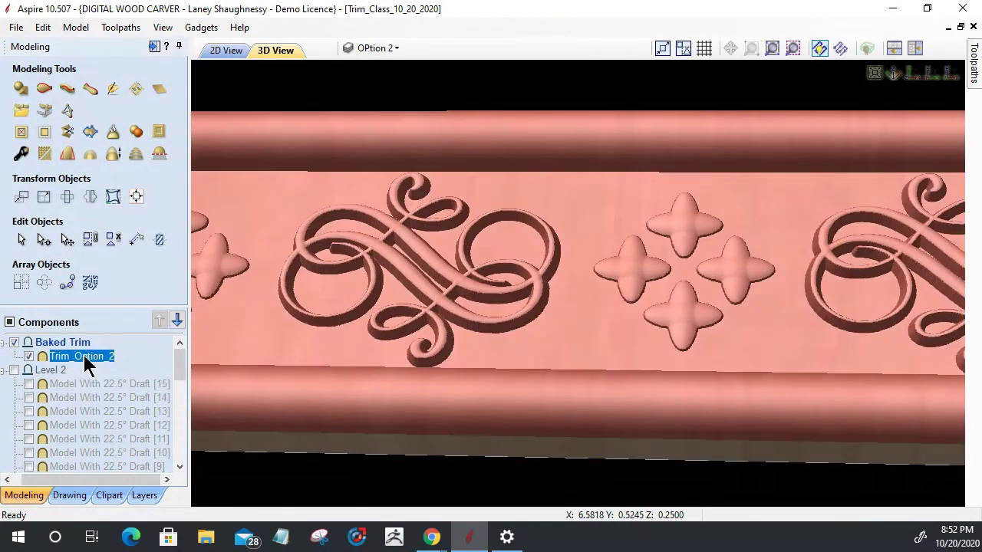
left_click(44, 155)
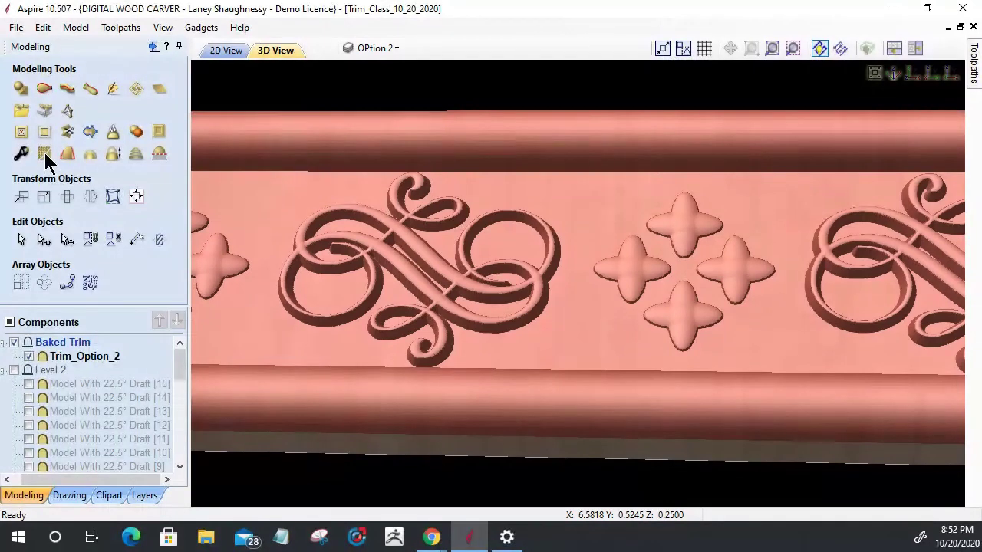
left_click(45, 155)
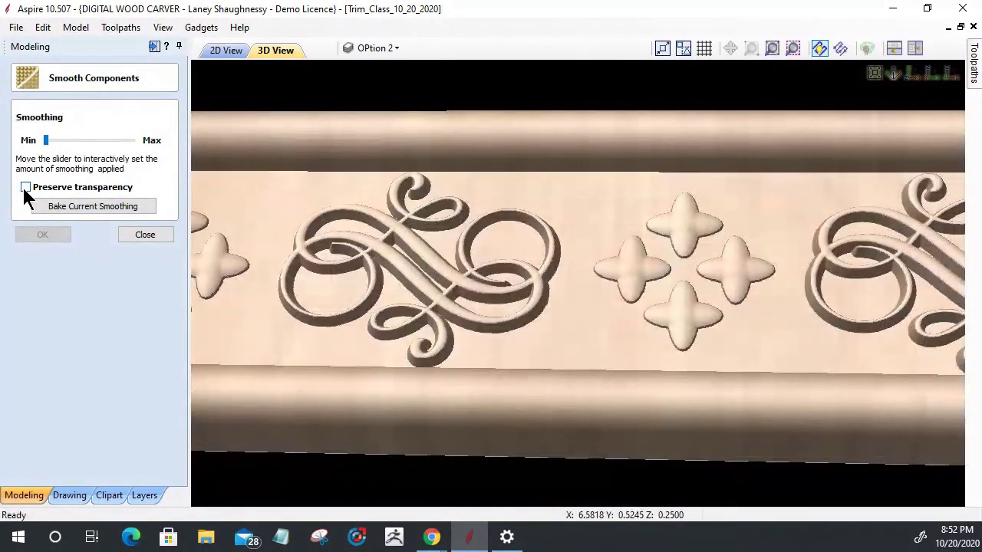
left_click(25, 188)
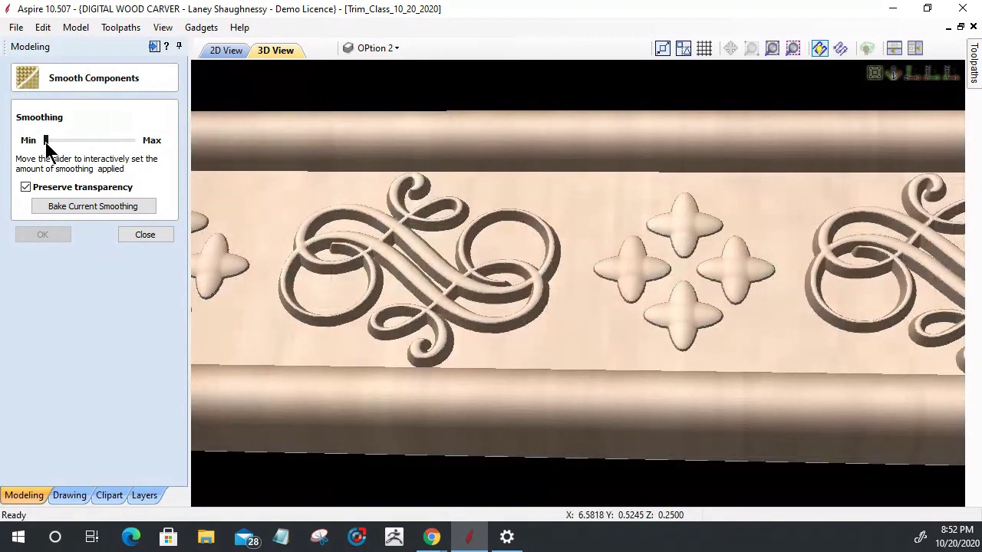
left_click_drag(46, 145, 63, 149)
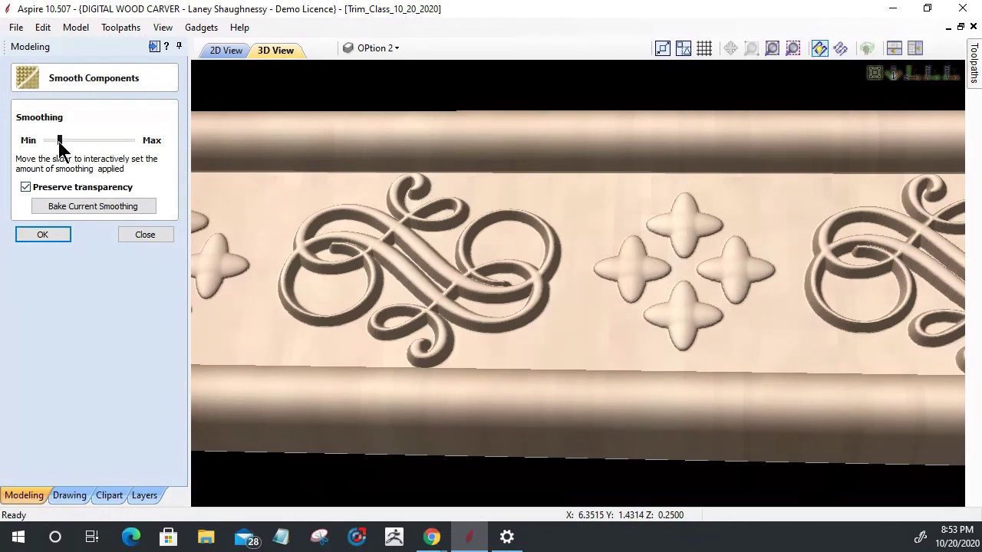
left_click_drag(61, 140, 67, 141)
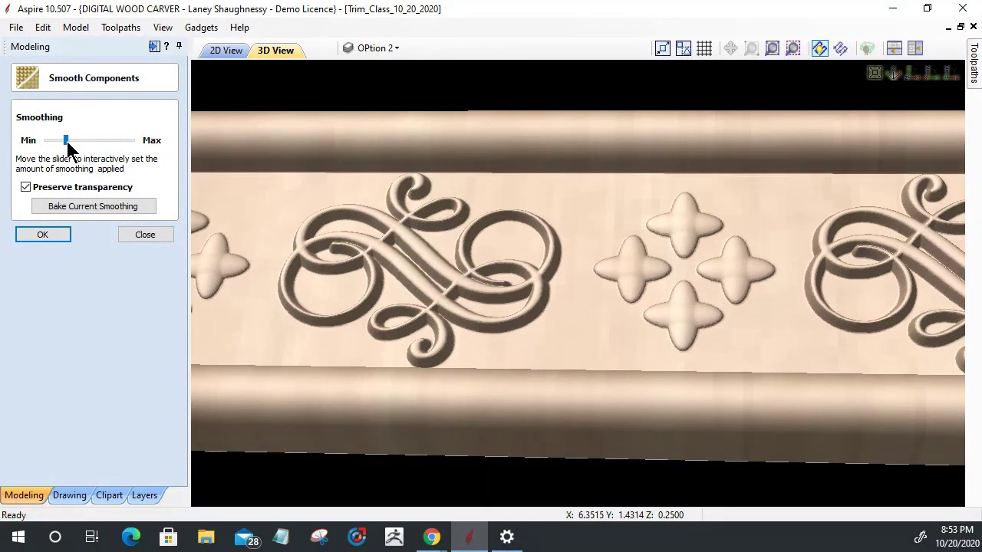
Compare the flourishes with smoothing at minimum, set the smoothing to about 17%, and close the tool without applying it.
scroll(392, 299, "up", 2)
middle_click_drag(392, 298, 486, 319)
scroll(487, 320, "down", 3)
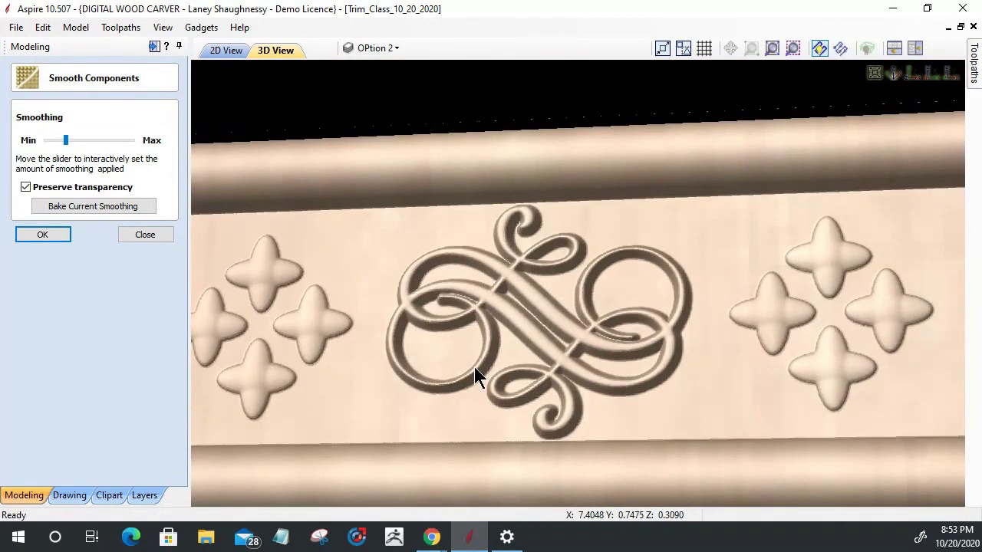
left_click_drag(66, 140, 25, 153)
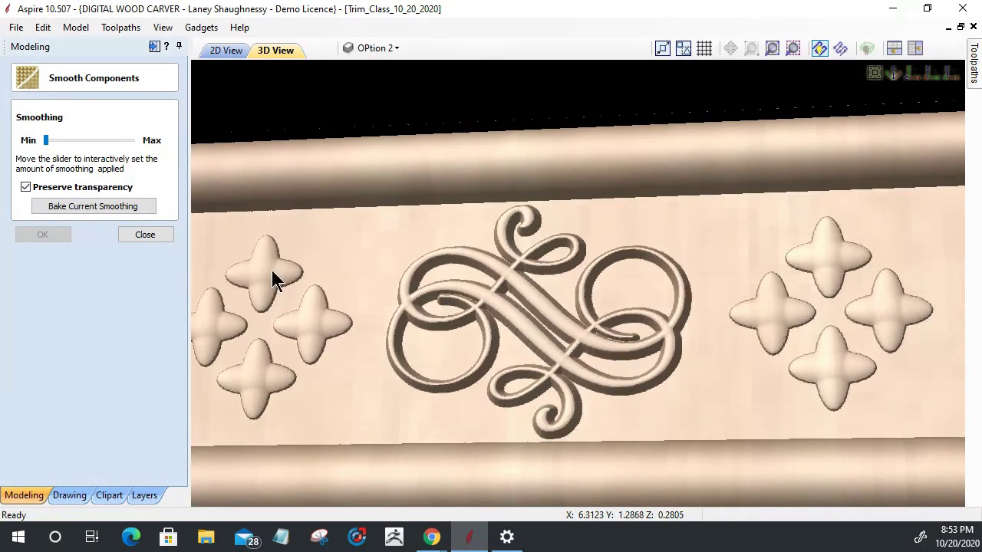
left_click_drag(46, 141, 65, 148)
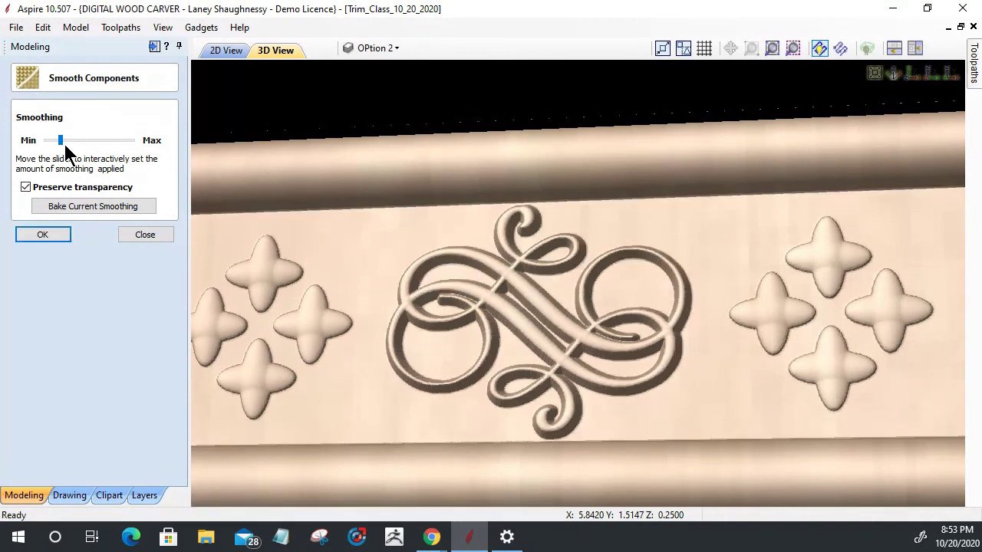
left_click(140, 237)
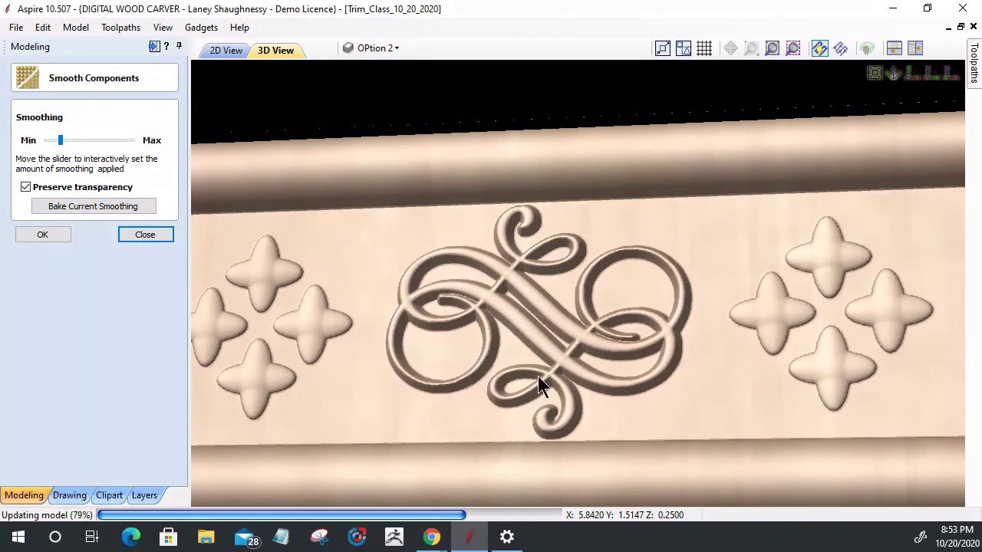
left_click(42, 234)
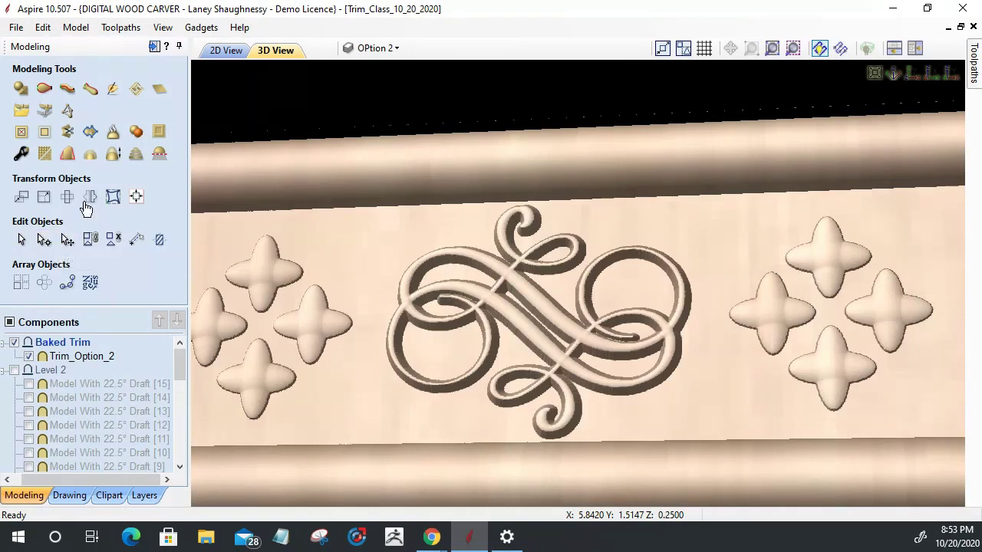
Apply the 17% smoothing to the baked trim and hide the unsmoothed Trim_Option_2 component.
left_click(44, 153)
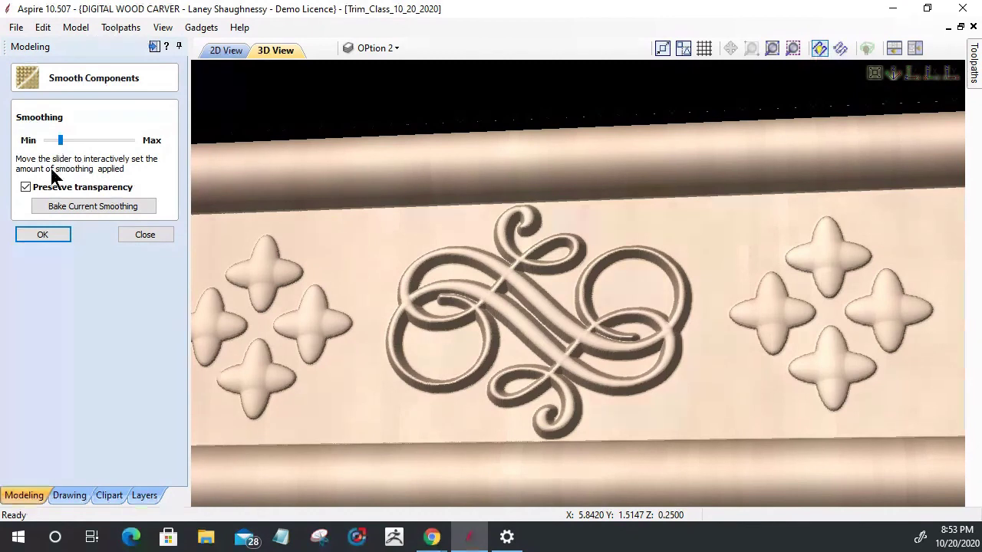
left_click(45, 239)
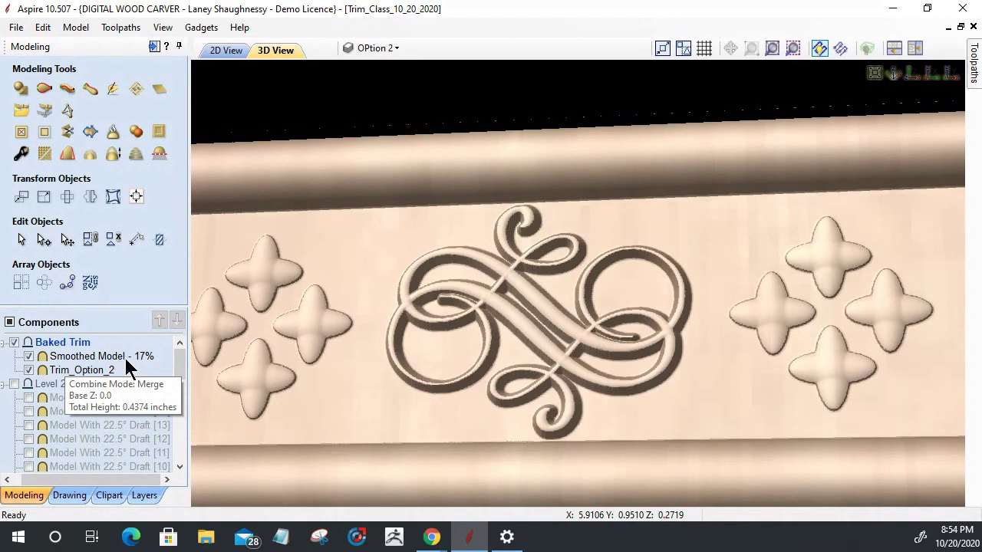
left_click(28, 370)
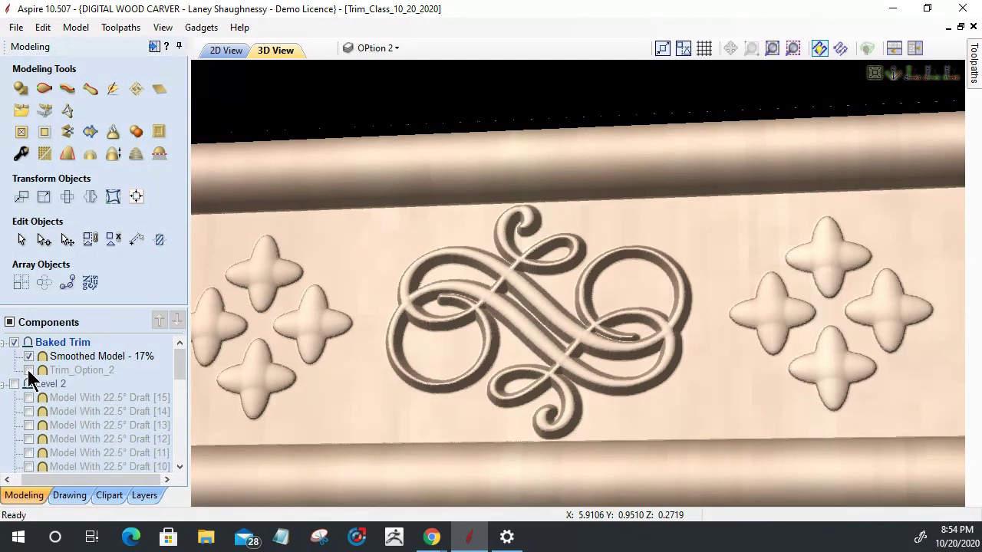
left_click(98, 354)
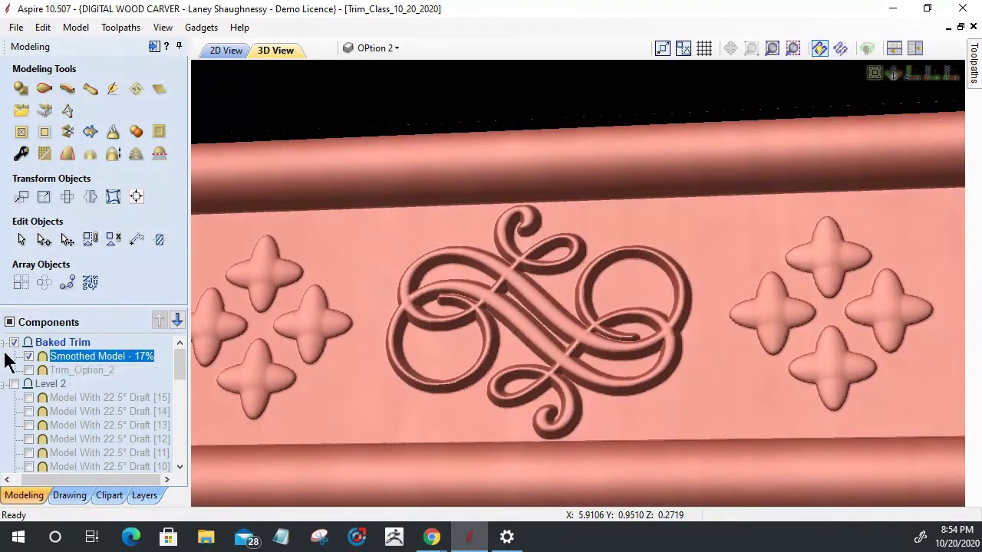
key("Escape")
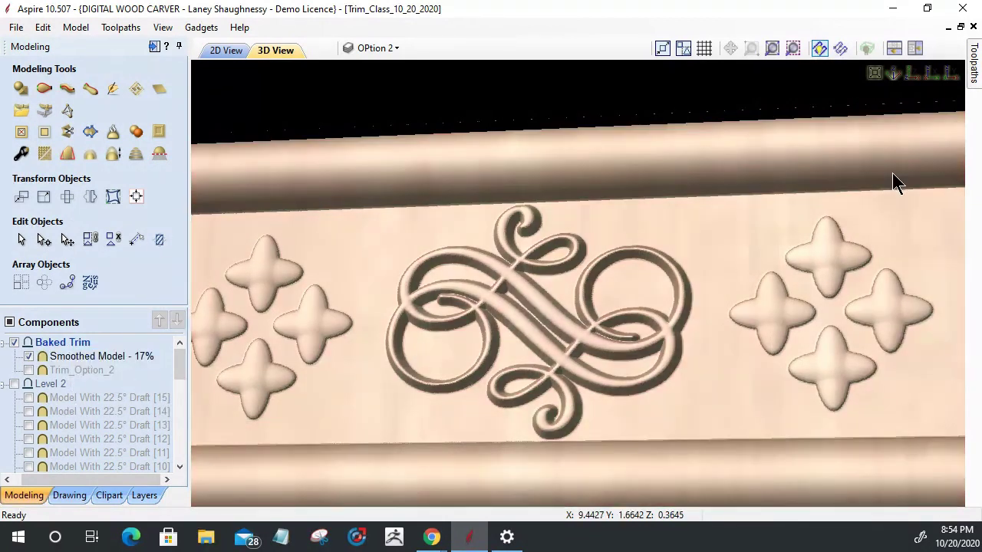
Examine the whole smoothed trim from above, from both ends and along its row of flourishes and stars.
left_click(877, 74)
left_click(916, 74)
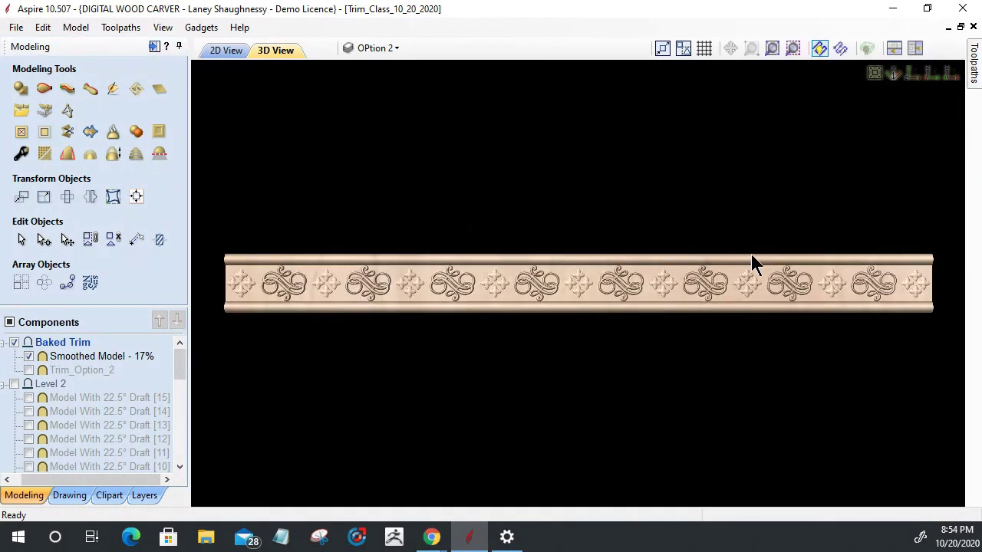
scroll(486, 292, "up", 2)
scroll(484, 287, "down", 4)
left_click_drag(394, 296, 545, 310)
scroll(546, 311, "up", 6)
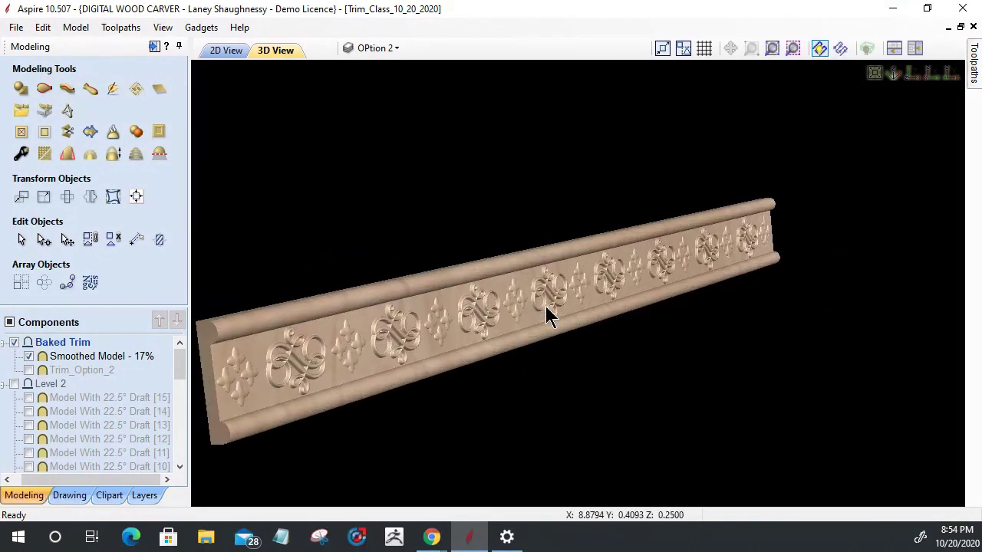
left_click_drag(512, 335, 376, 295)
left_click_drag(806, 317, 153, 291)
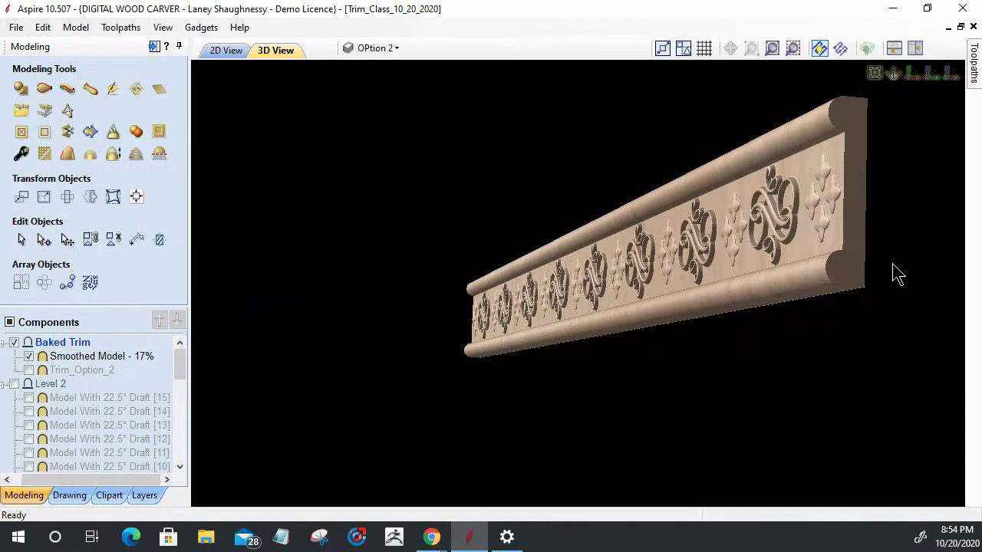
scroll(855, 279, "up", 5)
left_click_drag(693, 274, 416, 329)
left_click_drag(703, 331, 631, 326)
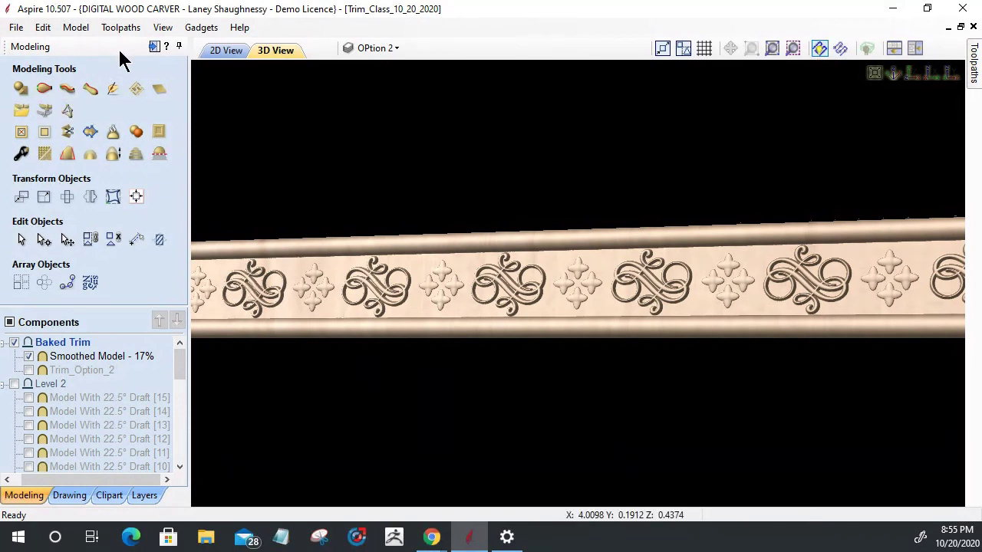
Save the Trim_Class_10_20_2020 project.
left_click(16, 26)
left_click(43, 108)
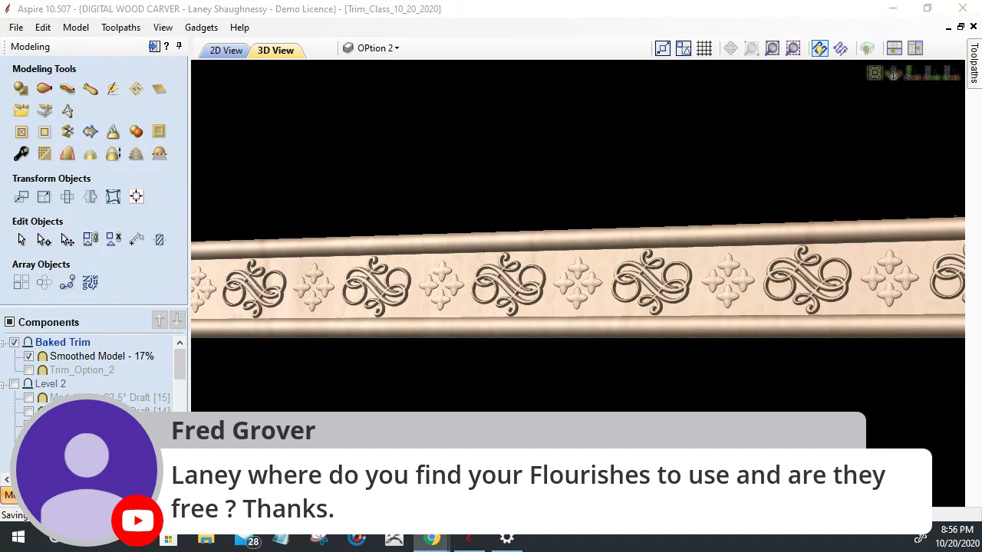
Review the star clusters at both ends of the trim and hide the smoothed component.
scroll(606, 283, "down", 3)
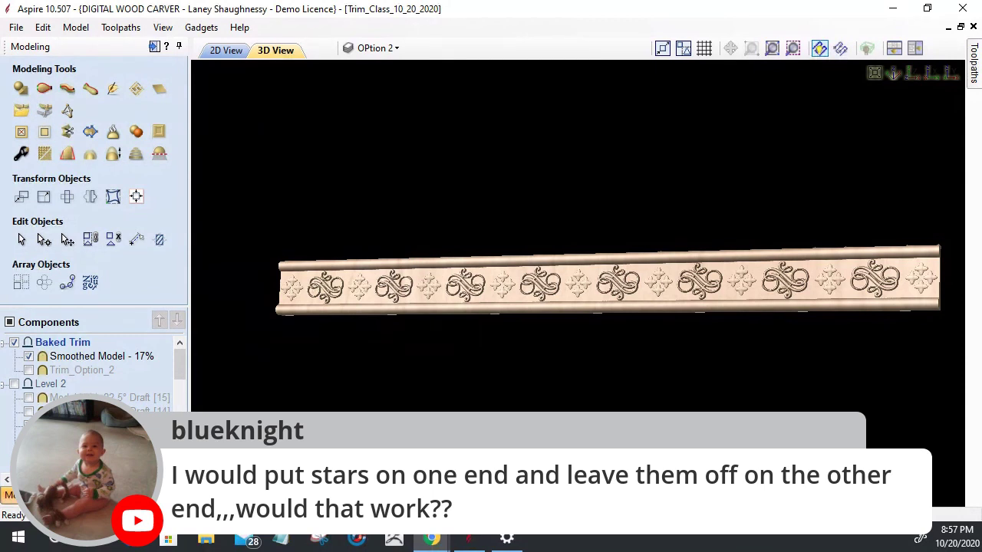
left_click(929, 261)
left_click_drag(928, 260, 934, 261)
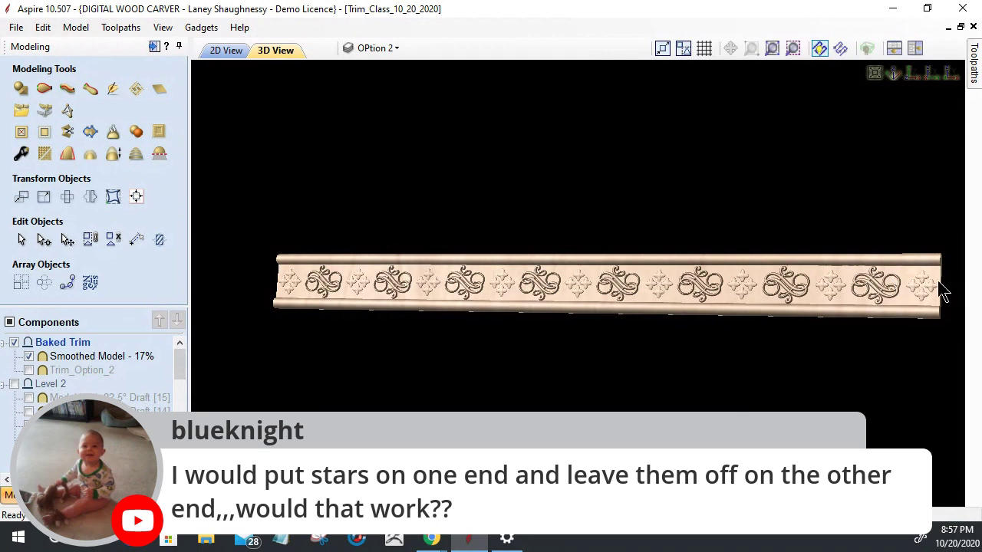
left_click_drag(947, 289, 973, 273)
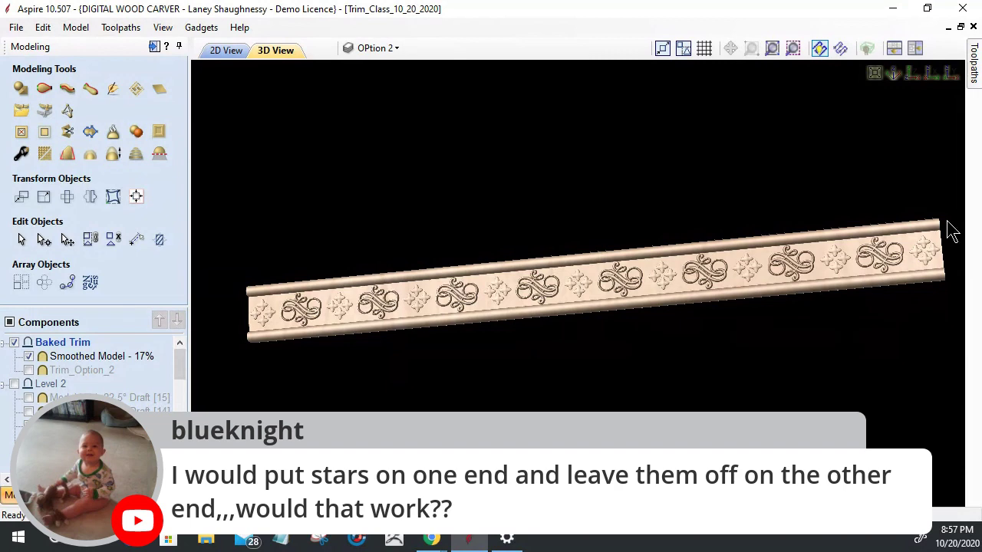
left_click_drag(850, 259, 767, 259)
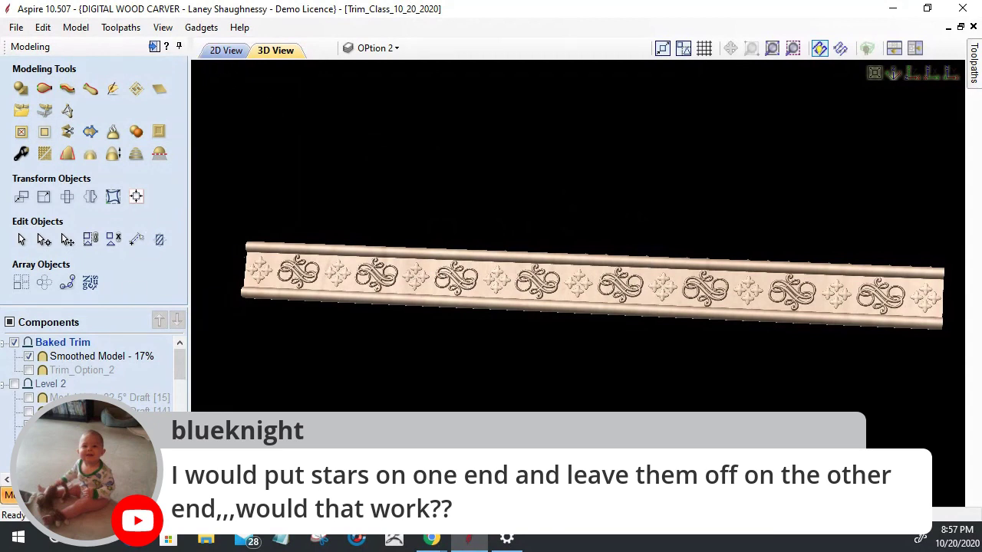
left_click(27, 358)
left_click(29, 357)
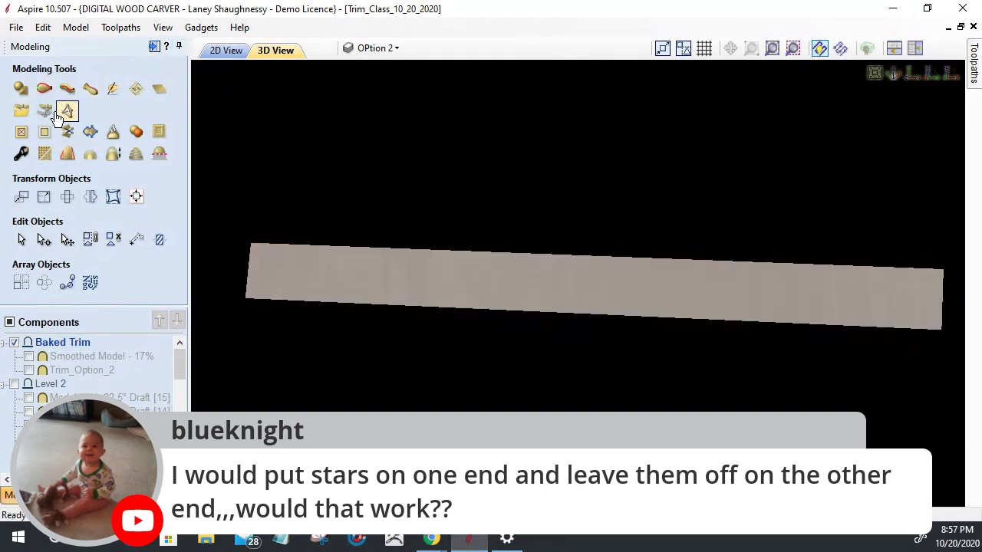
Import the Holiday Trim 1 3D model from the SpindleTV_8-9-10-2020_Projects folder in Downloads.
left_click(24, 112)
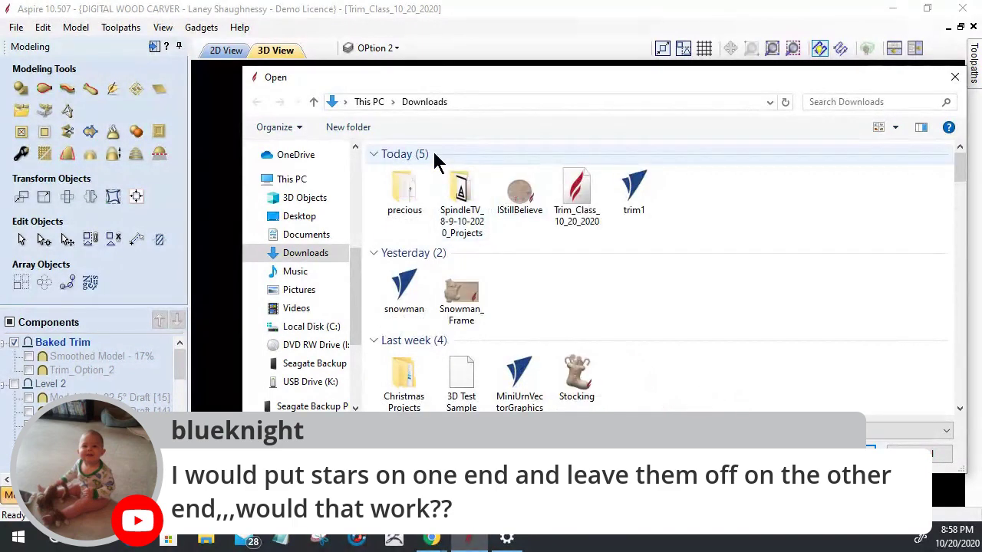
double_click(460, 188)
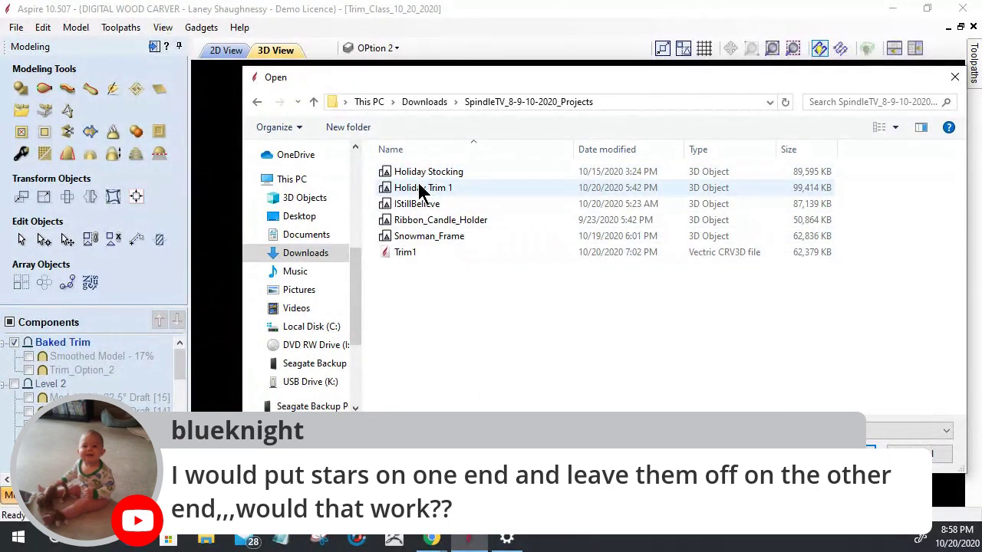
left_click(421, 189)
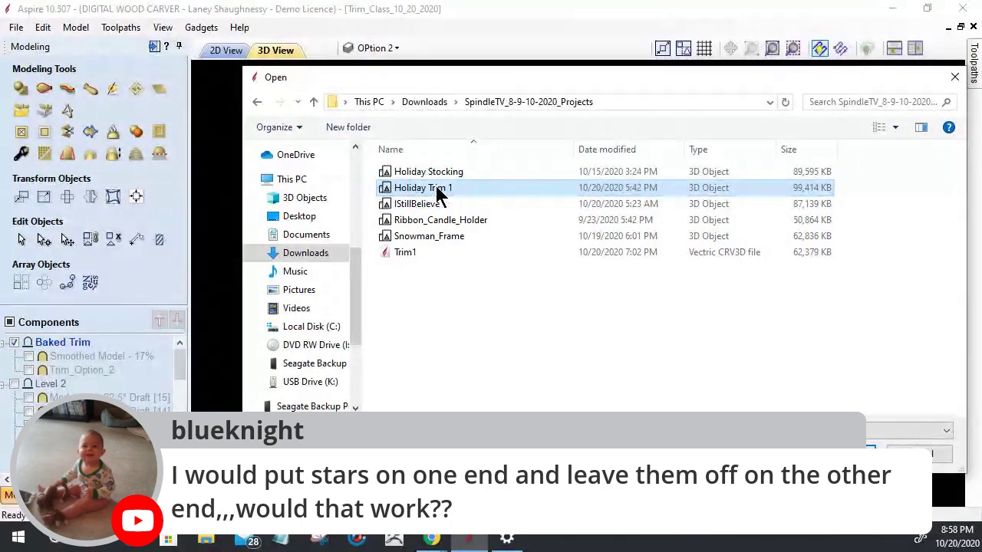
double_click(439, 189)
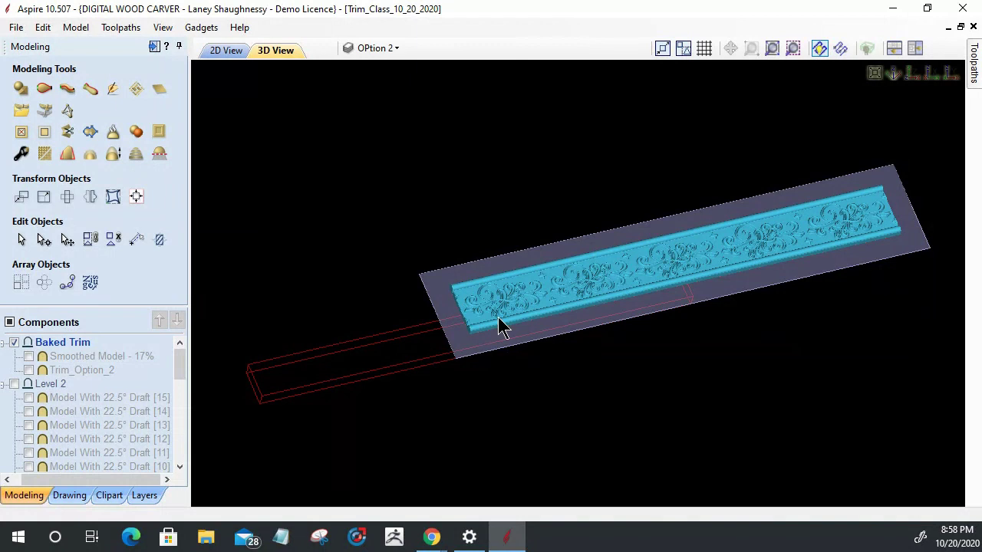
Examine the flourishes and the placement of the stars at the near end of the imported Holiday Trim 1 model.
scroll(500, 325, "up", 3)
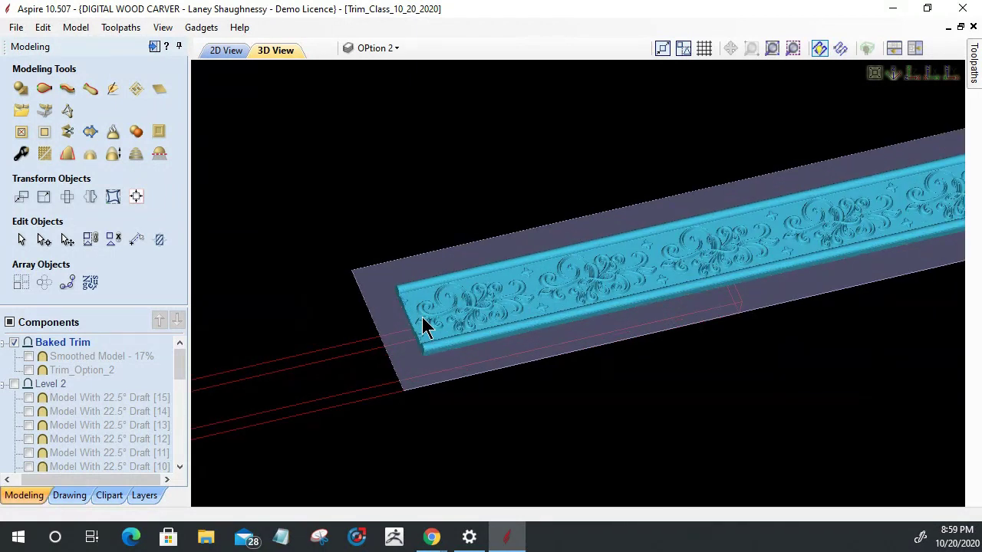
scroll(689, 286, "up", 2)
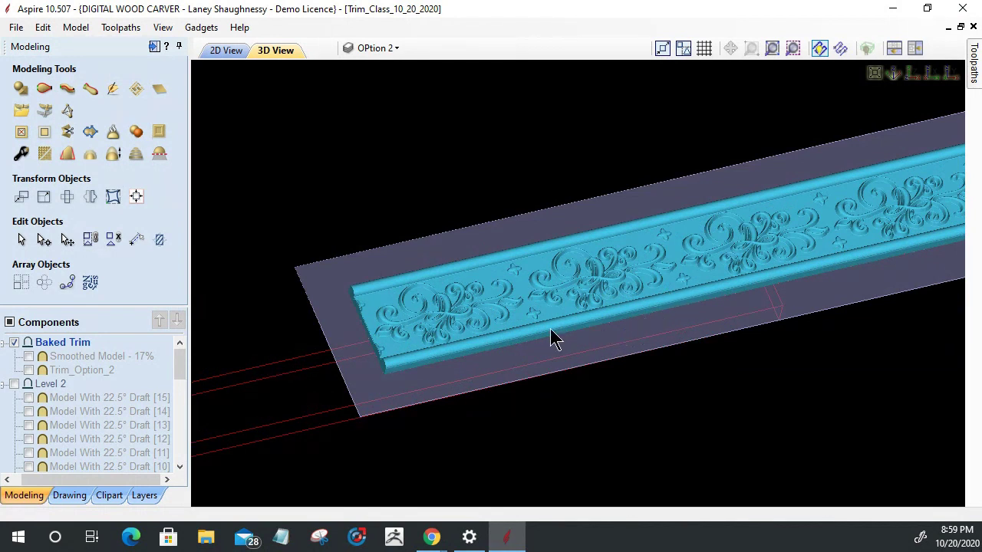
scroll(373, 312, "up", 2)
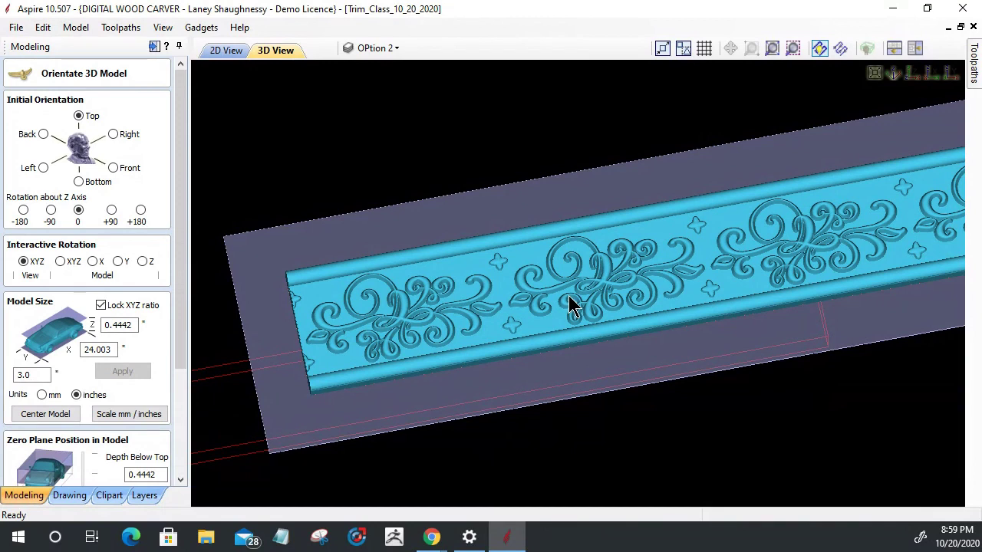
scroll(575, 305, "down", 1)
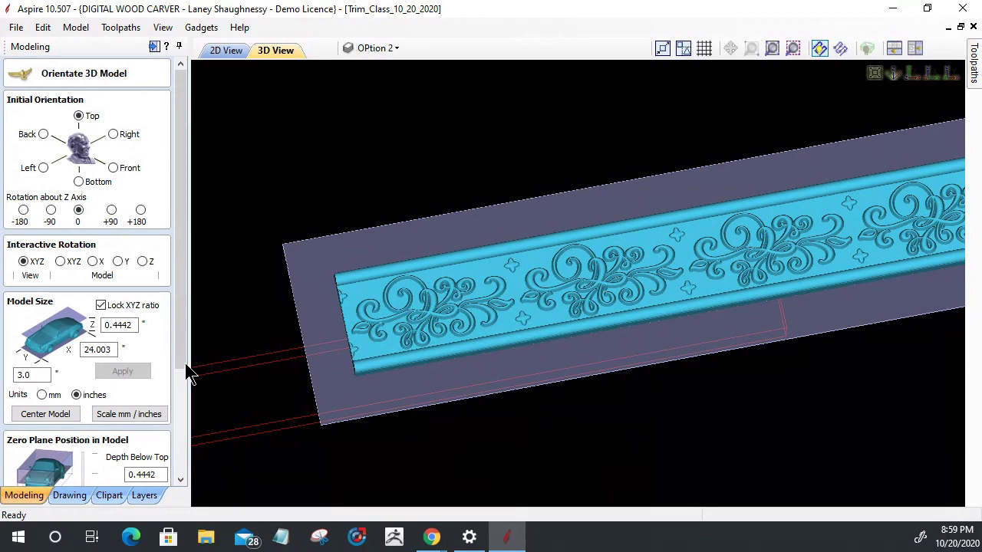
scroll(190, 374, "down", 2)
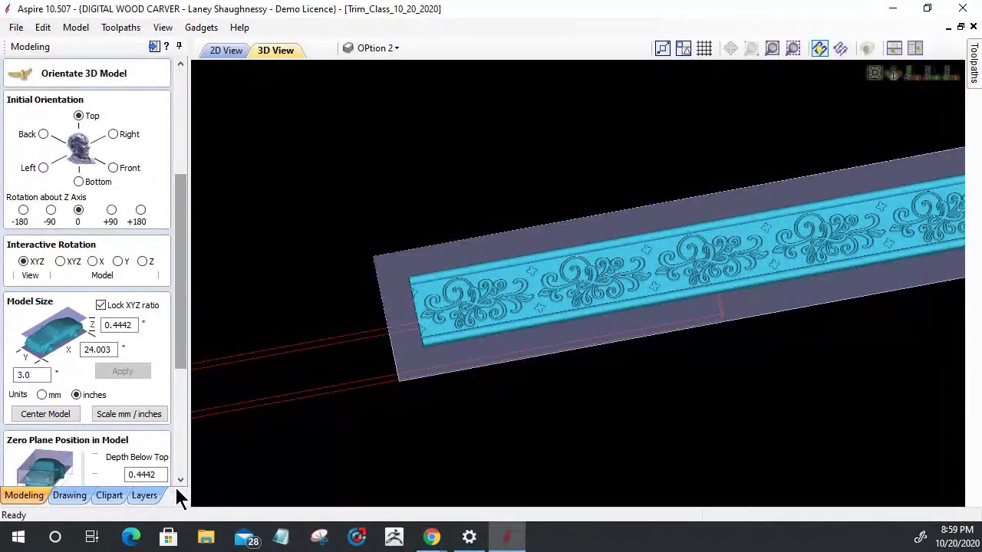
Cancel the import of the Holiday Trim 1 model.
scroll(174, 484, "down", 3)
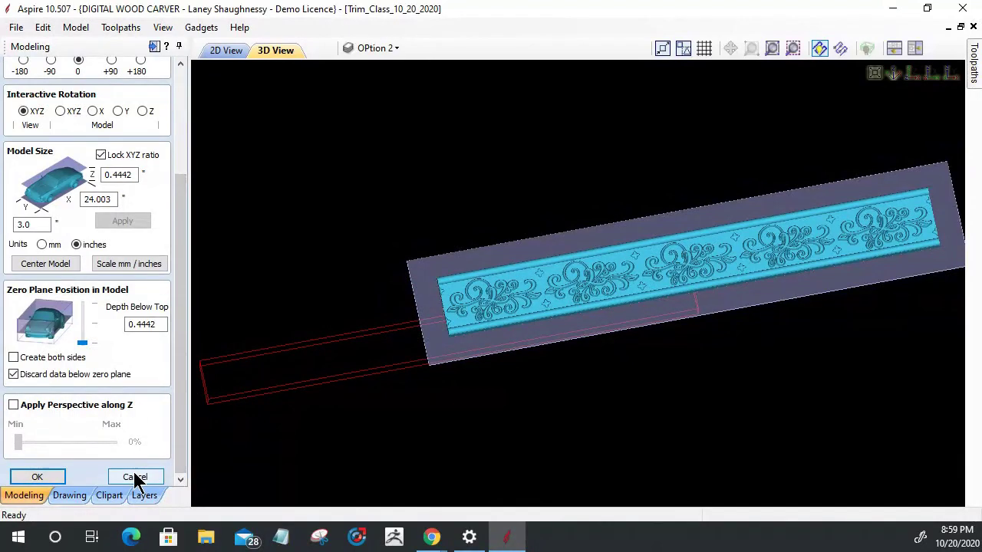
left_click(134, 478)
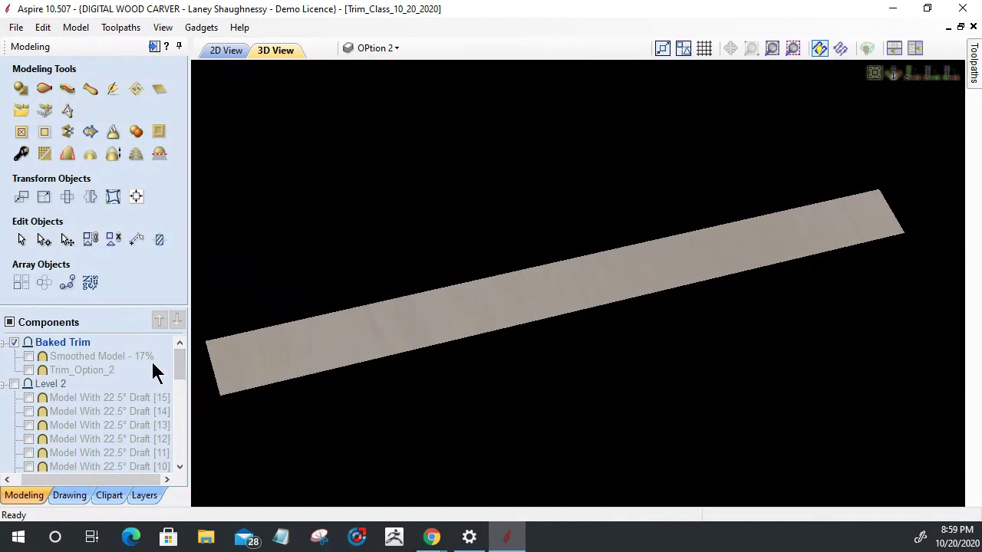
mouse_move(182, 377)
left_mouse_down()
mouse_move(179, 394)
mouse_move(179, 374)
left_mouse_up()
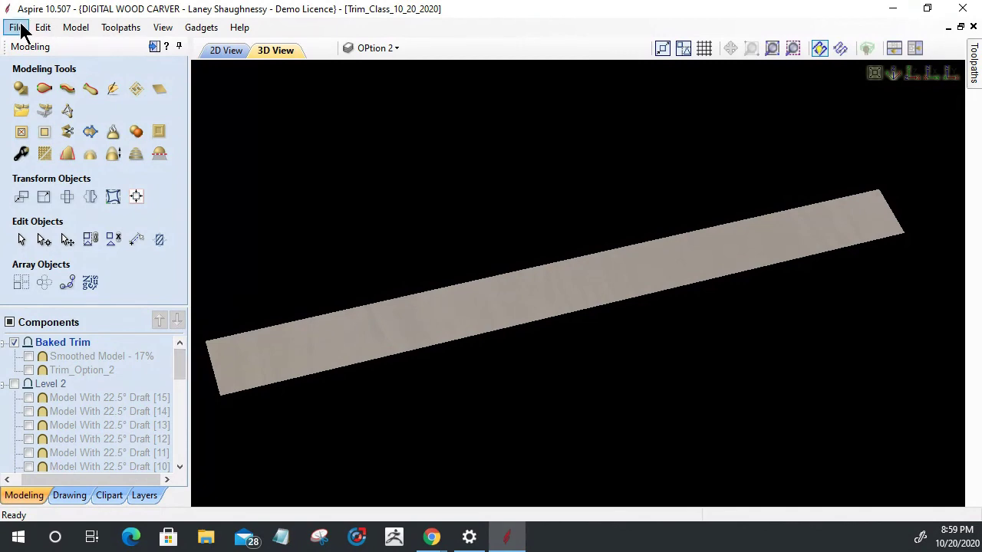
Close the Trim_Class_10_20_2020 project and exit Aspire.
left_click(16, 27)
left_click(31, 94)
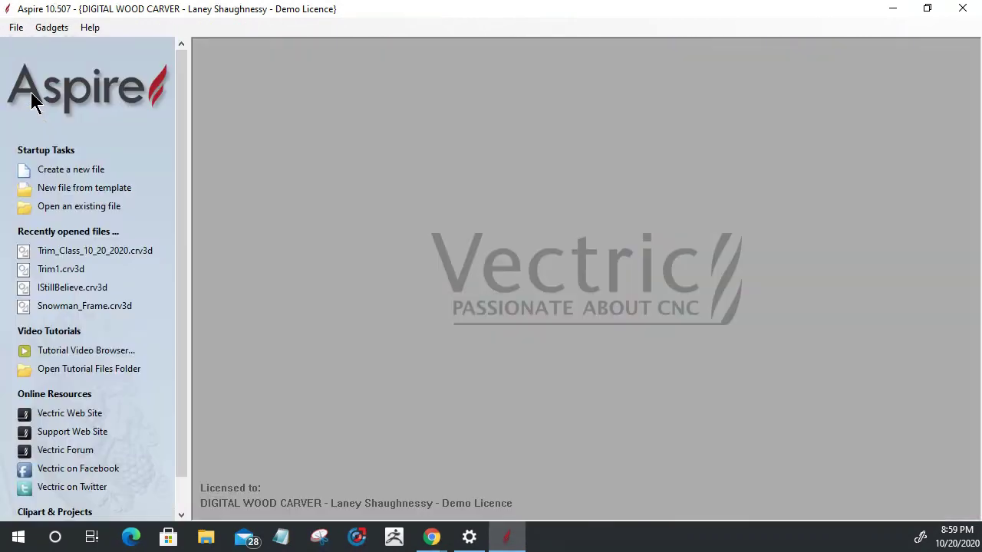
left_click(963, 9)
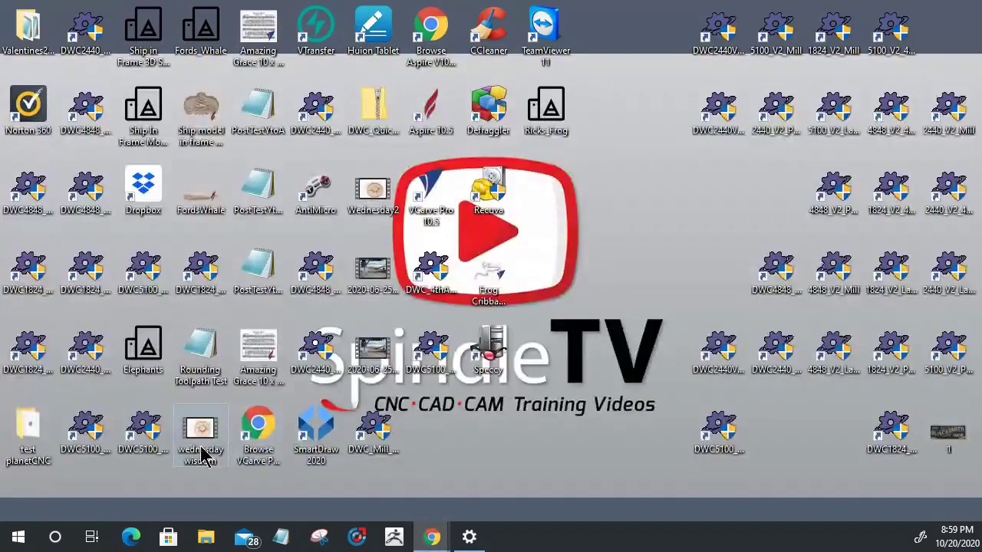
Find VCarve Pro among the installed programs and launch it.
left_click(21, 537)
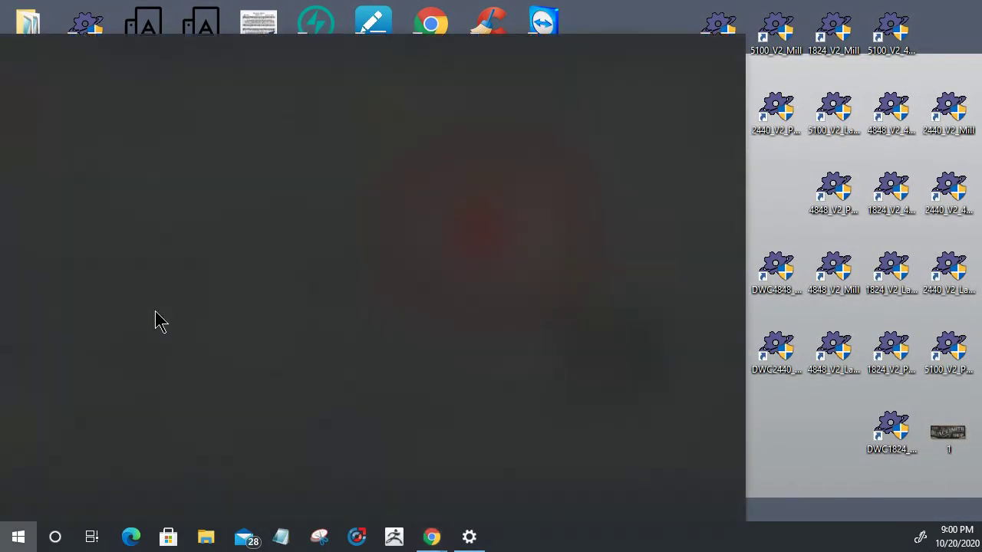
scroll(161, 345, "down", 8)
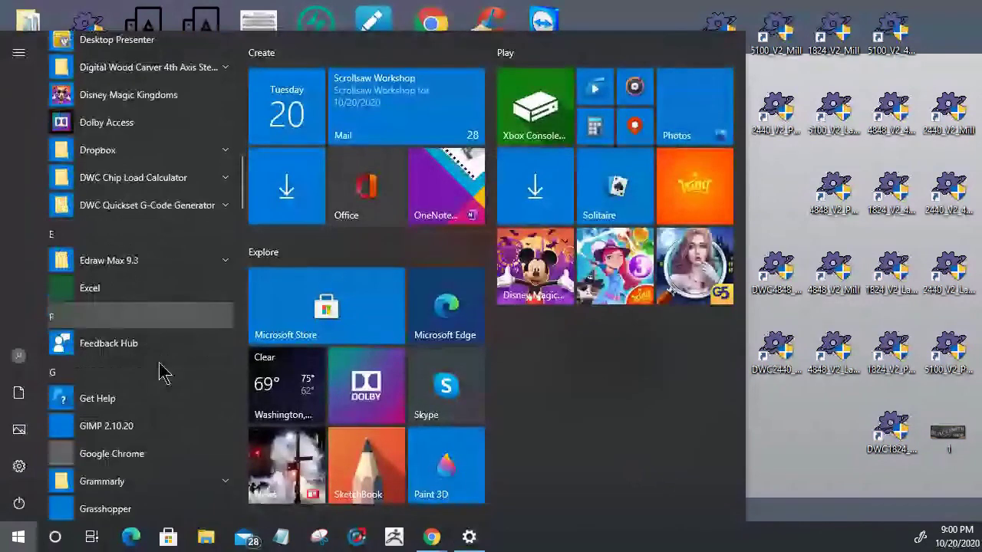
scroll(161, 374, "down", 10)
scroll(161, 376, "down", 9)
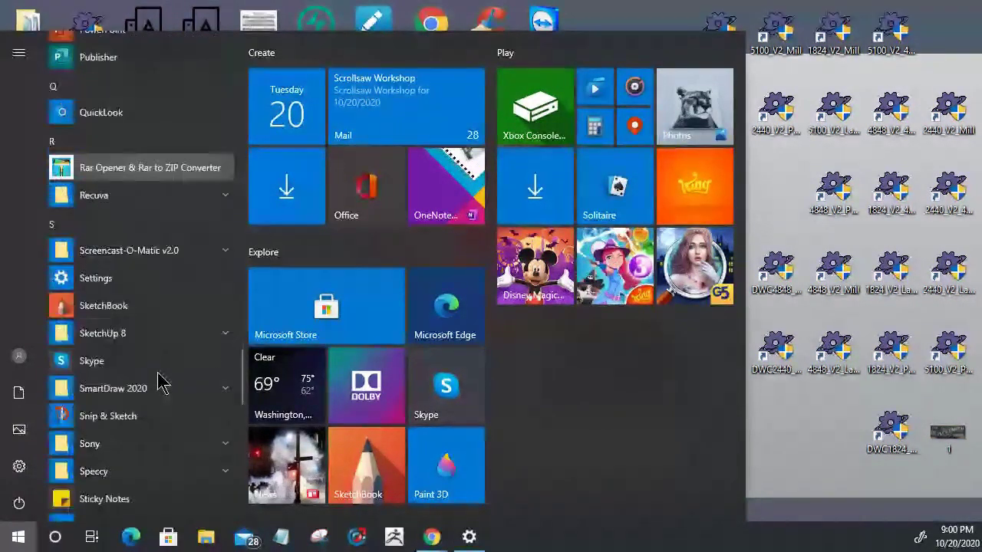
scroll(158, 378, "down", 6)
left_click(129, 272)
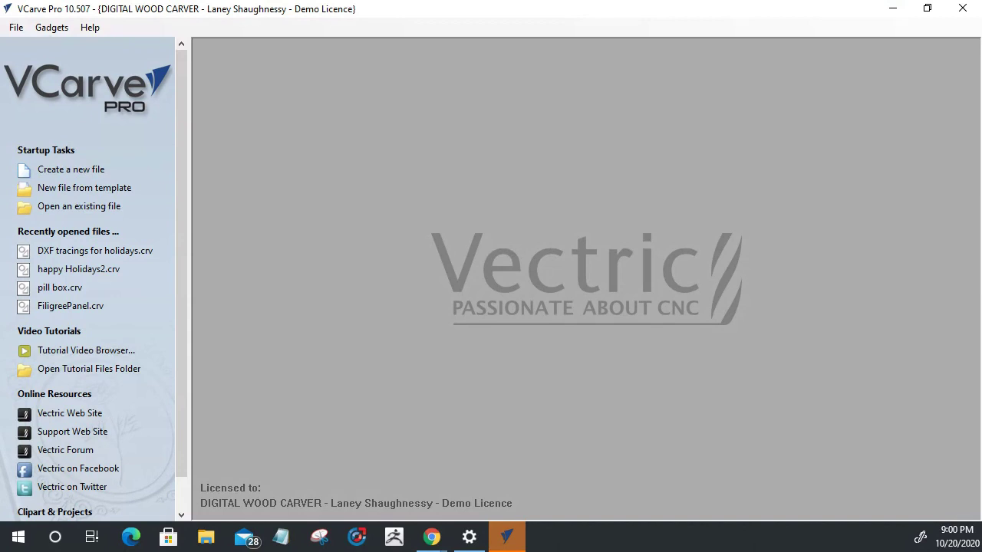
Create a single-sided job of 24 x 2 x 0.75 inches with Z zero on the machine bed and Very High modeling resolution.
left_click(59, 172)
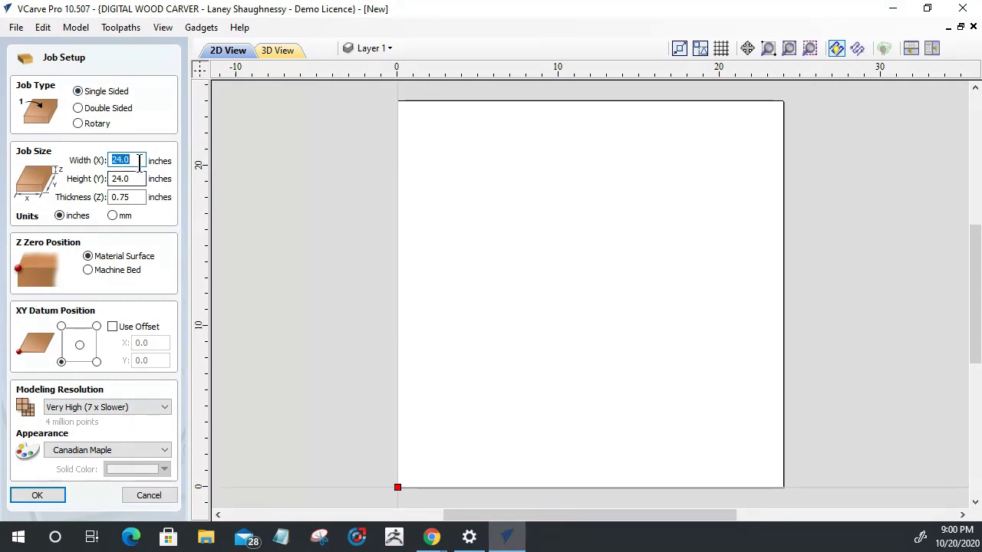
left_click(122, 178)
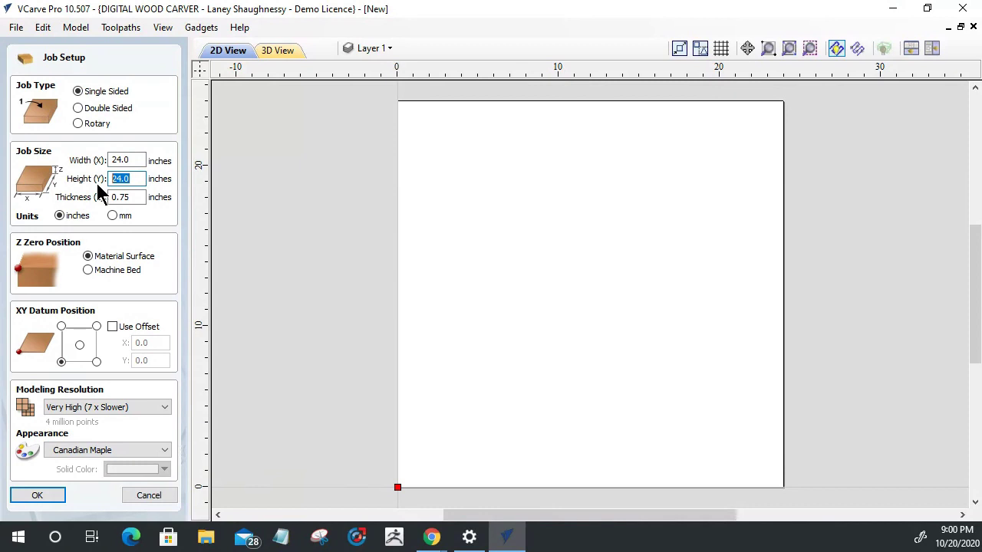
type("2")
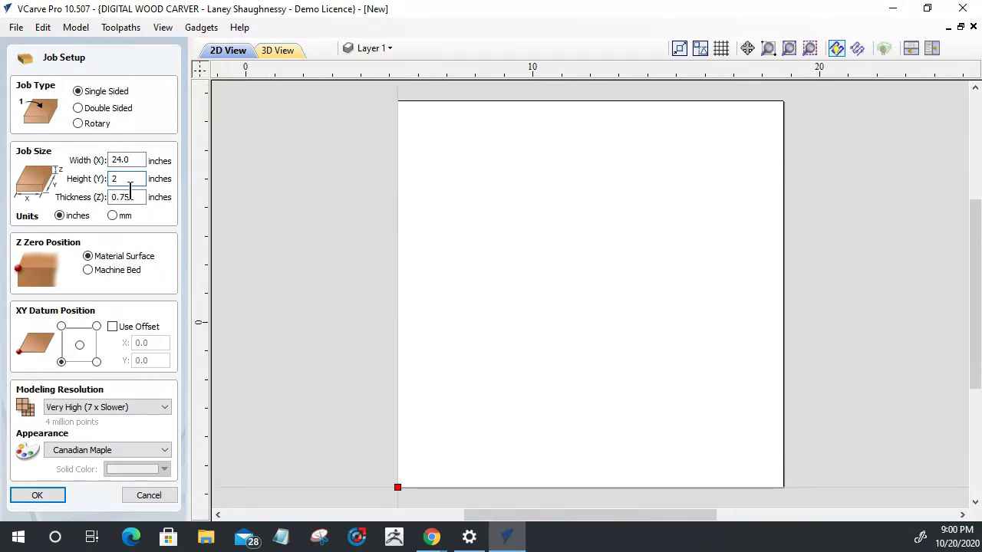
left_click(134, 197)
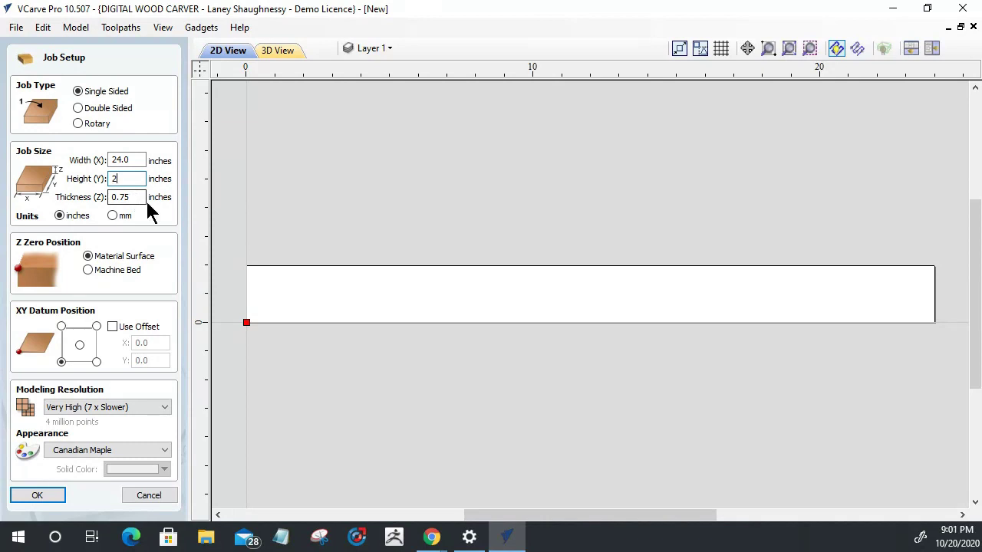
left_click(88, 270)
left_click(93, 406)
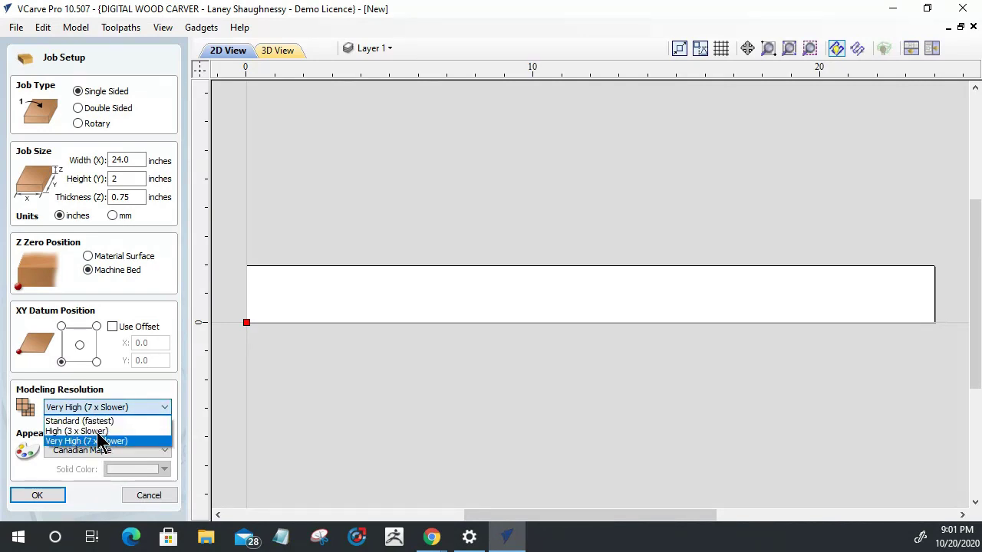
left_click(93, 442)
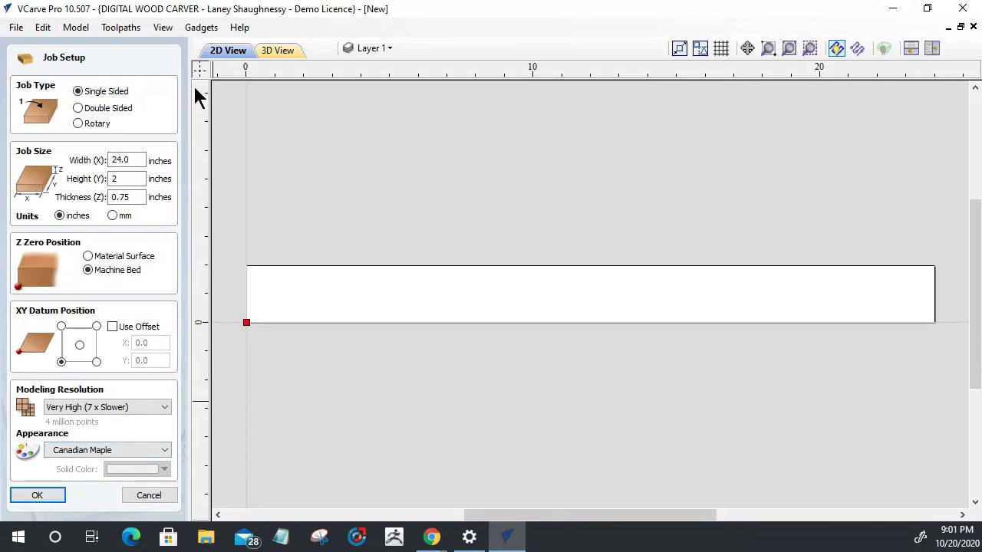
left_click(24, 497)
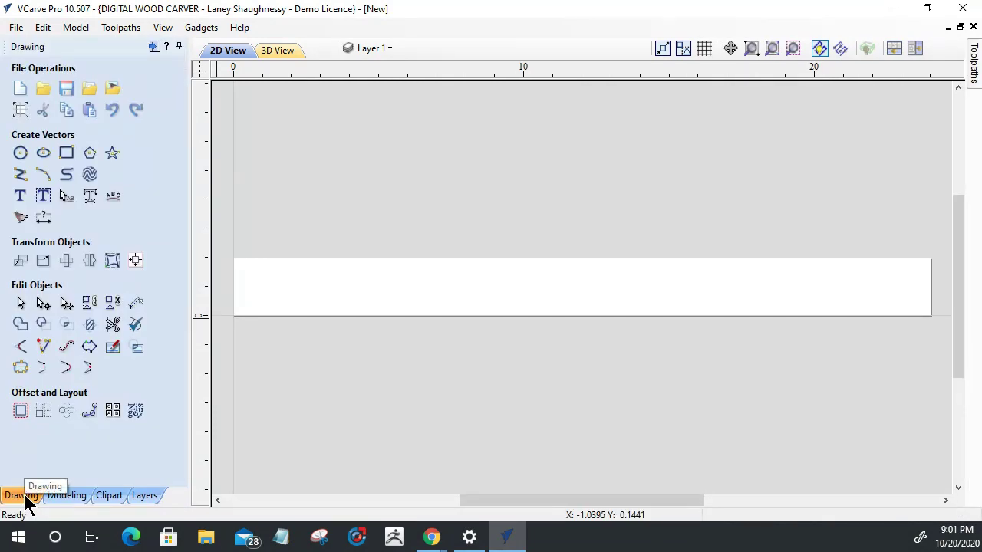
Show the toolpath operations and review the V-Carve settings, including projecting the toolpath onto the 3D model, without calculating.
left_click(154, 47)
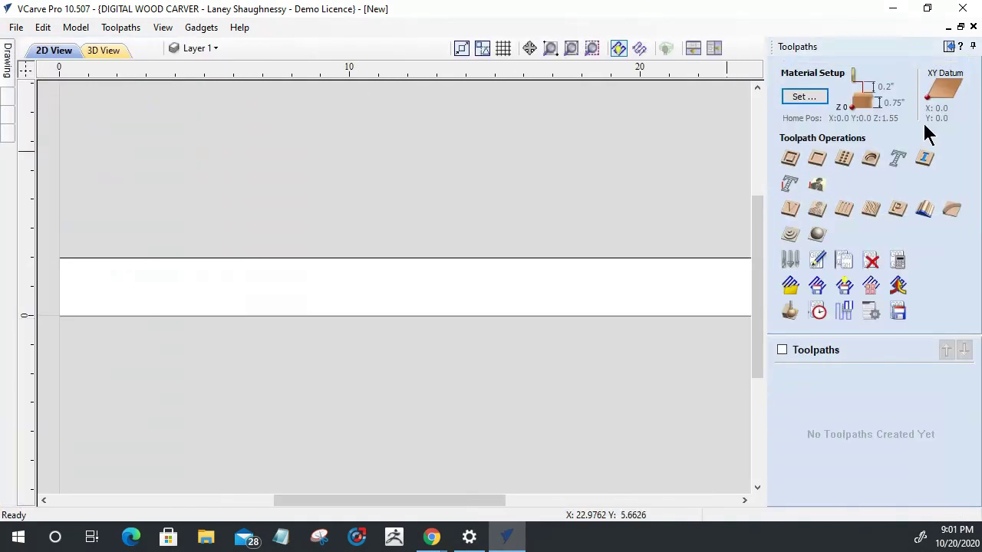
left_click(792, 213)
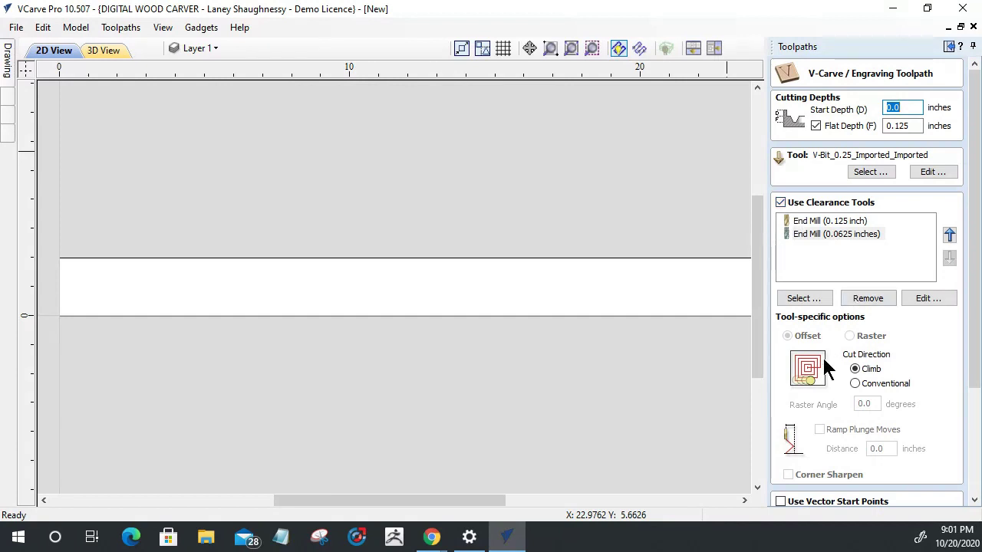
scroll(969, 351, "down", 5)
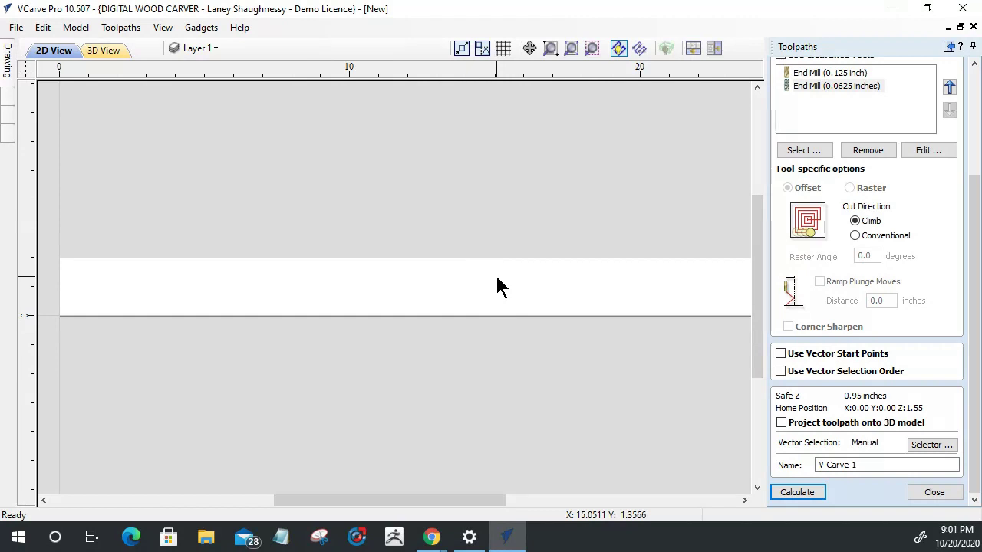
left_click(781, 424)
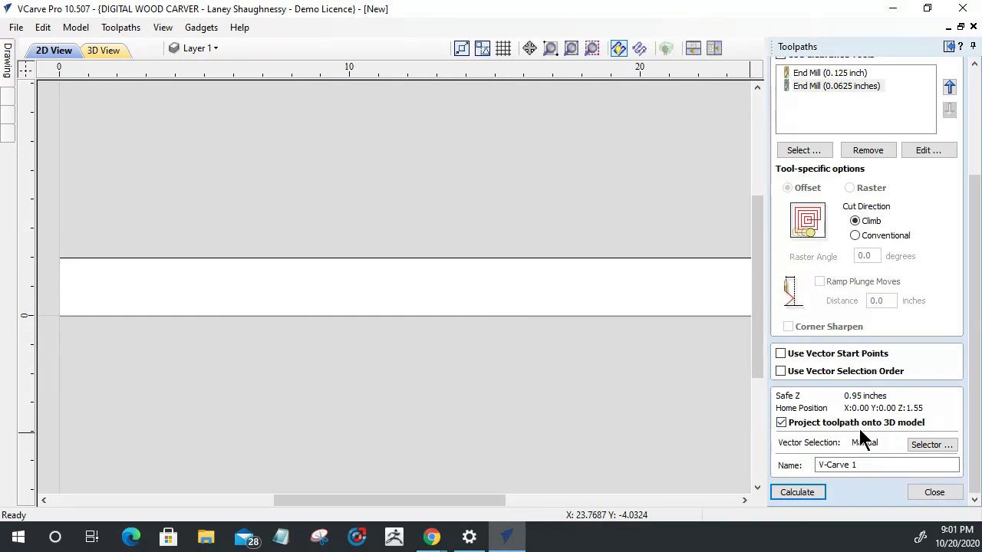
left_click(928, 491)
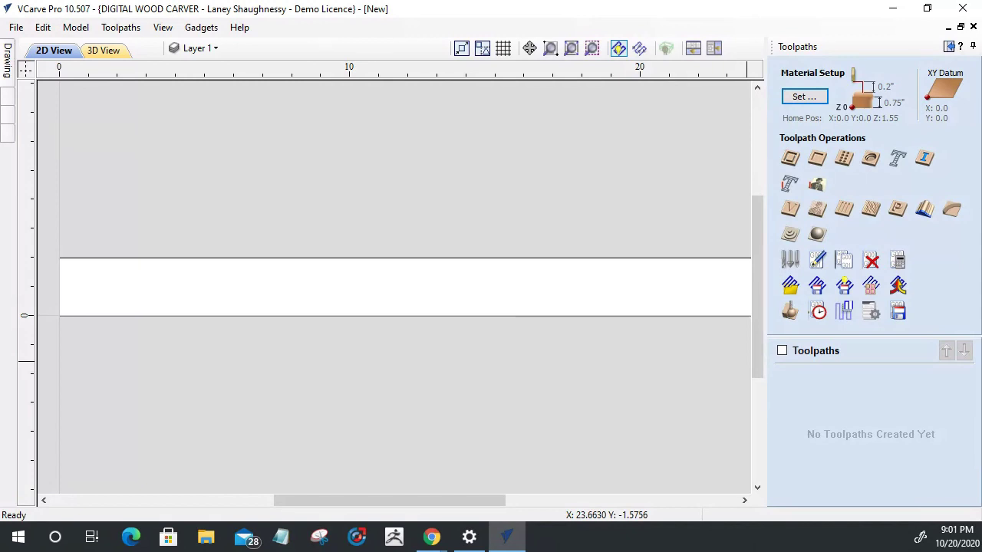
scroll(309, 333, "down", 2)
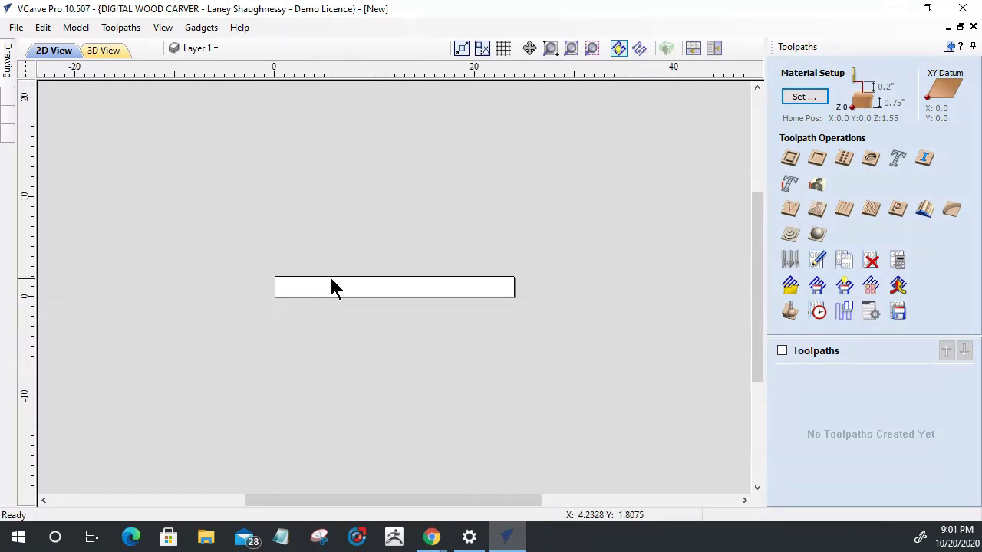
scroll(331, 285, "up", 2)
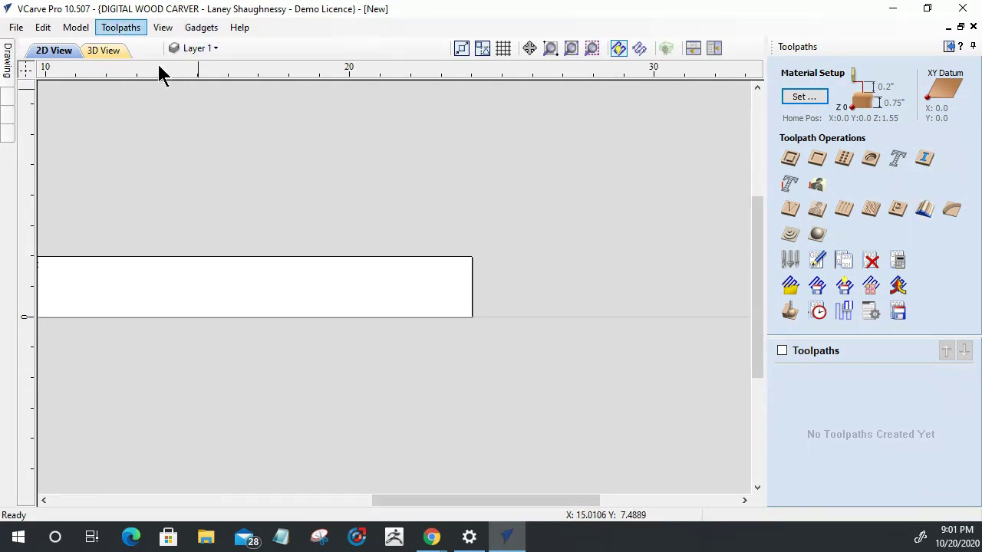
scroll(576, 301, "down", 1)
scroll(578, 306, "down", 2)
scroll(521, 295, "up", 2)
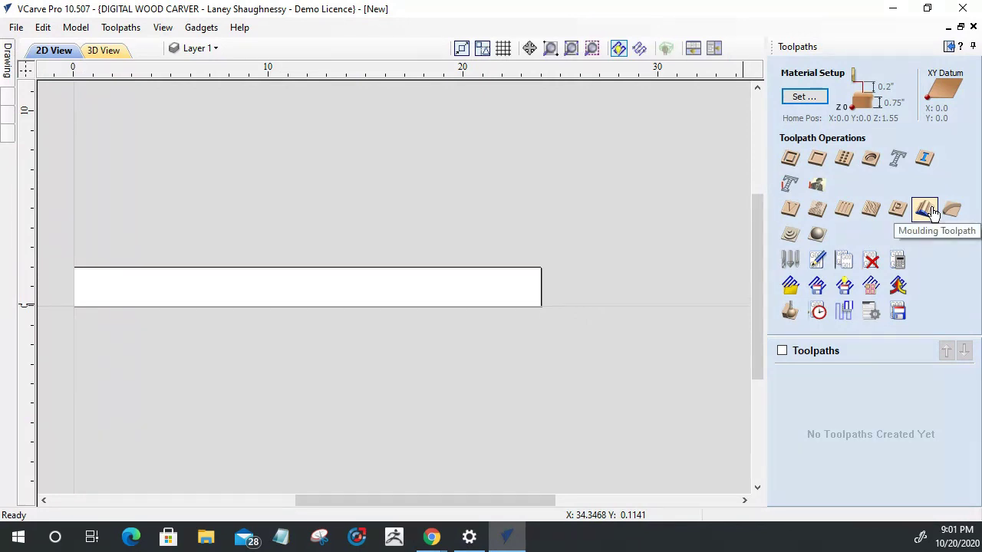
scroll(579, 299, "down", 2)
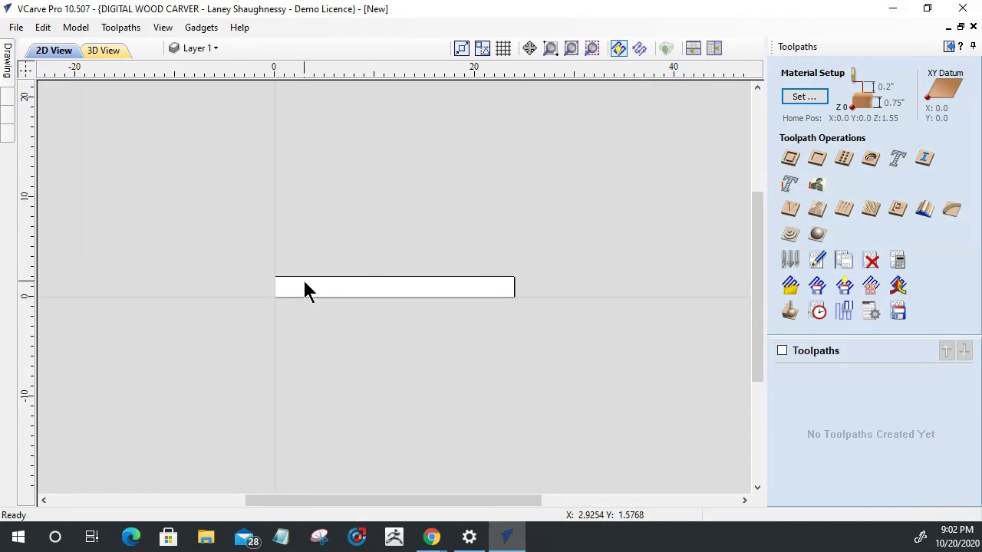
scroll(291, 286, "up", 3)
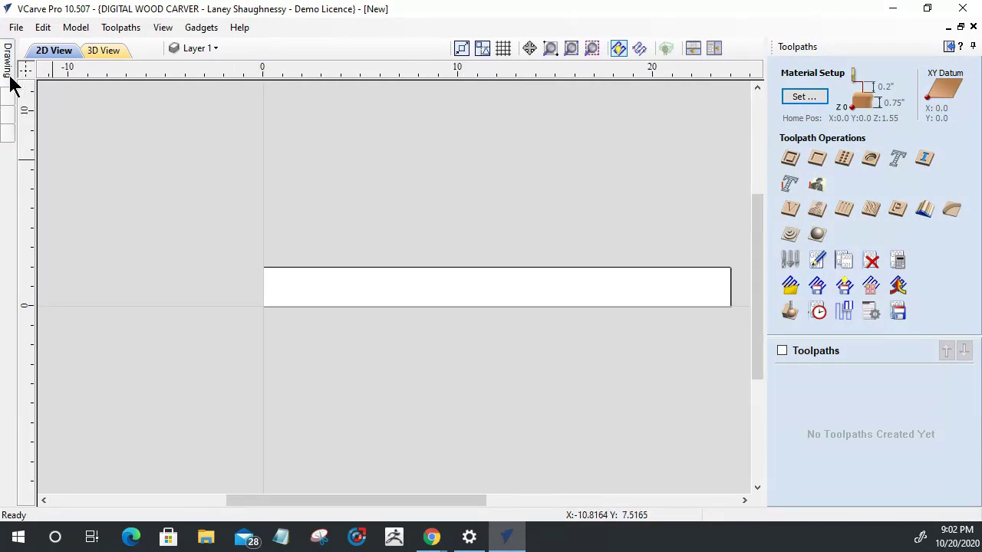
Draw a vertical 0.5 inch line down the material's right edge from its upper corner at X 24, Y 2.
mouse_move(11, 61)
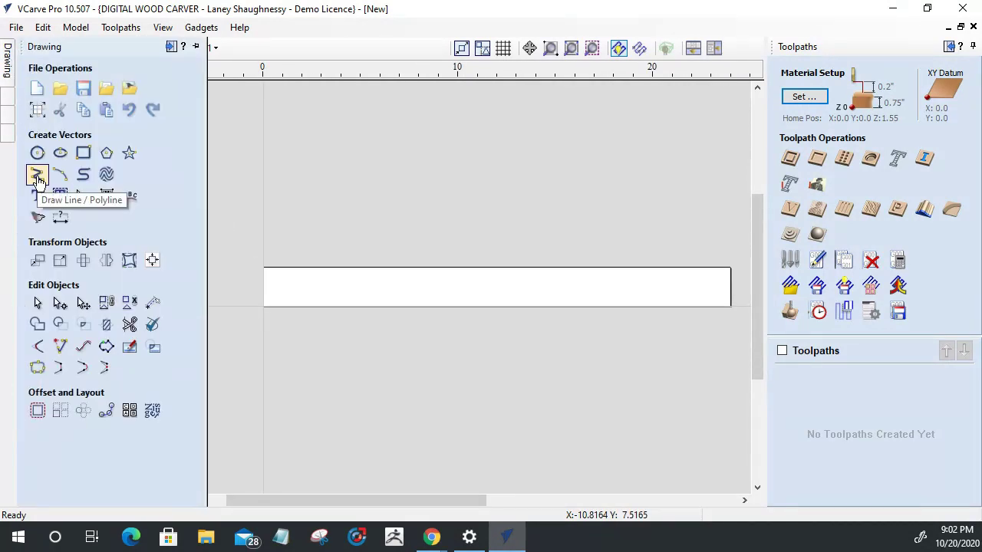
left_click(38, 176)
scroll(515, 279, "up", 3)
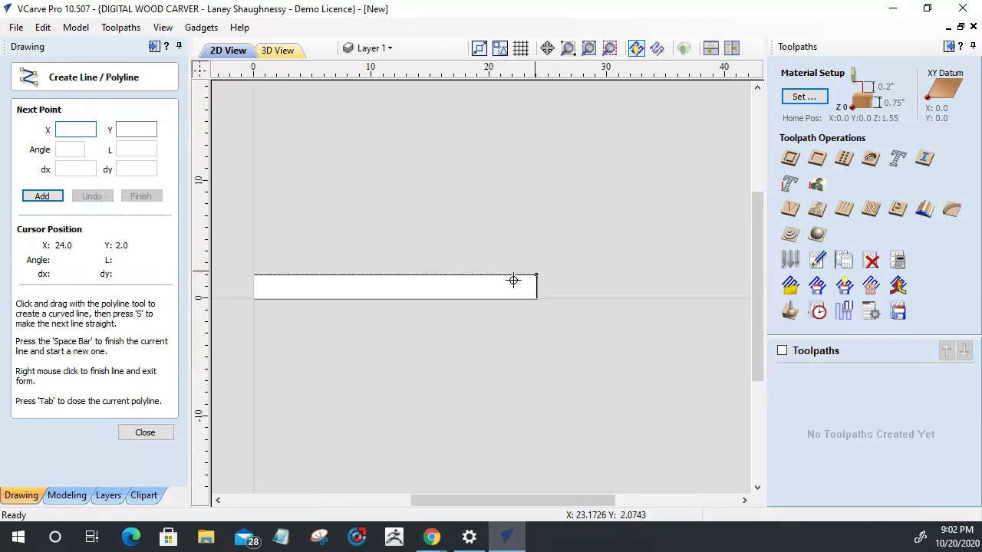
scroll(528, 315, "up", 3)
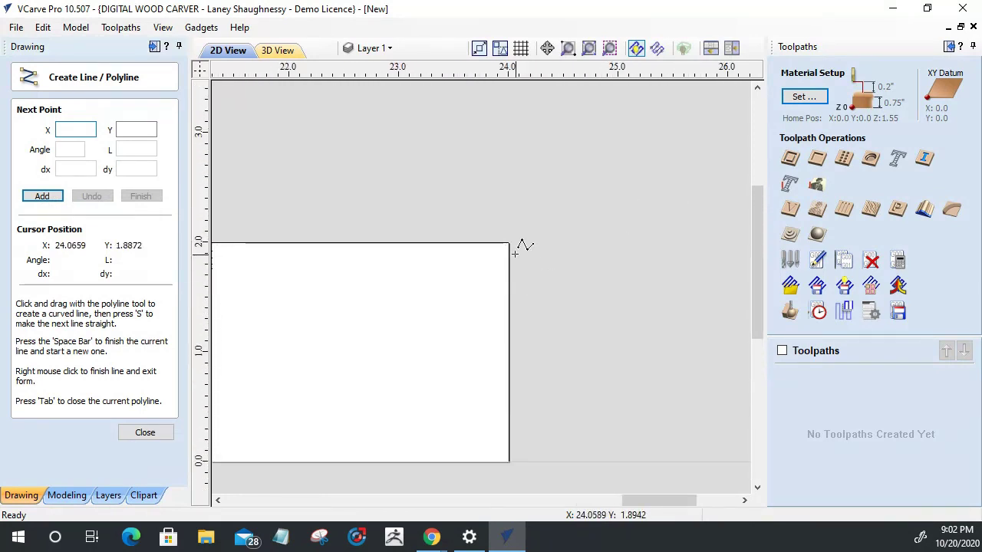
left_click(510, 245)
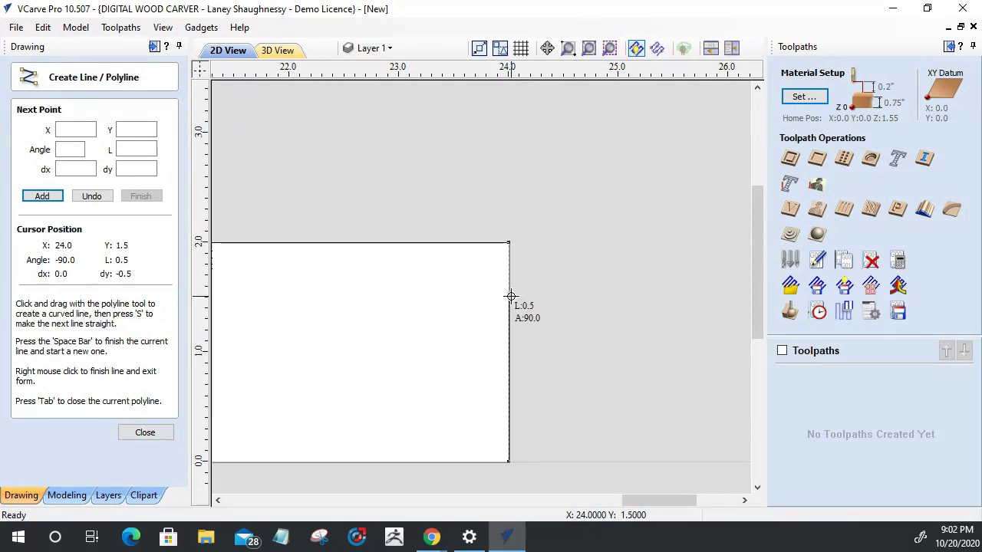
left_click(511, 296)
key("space")
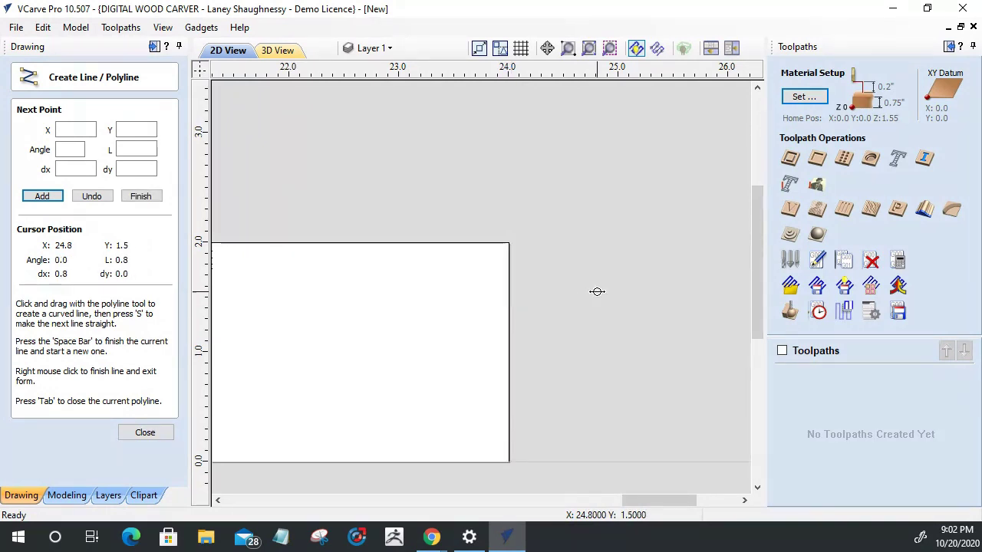
left_click(145, 434)
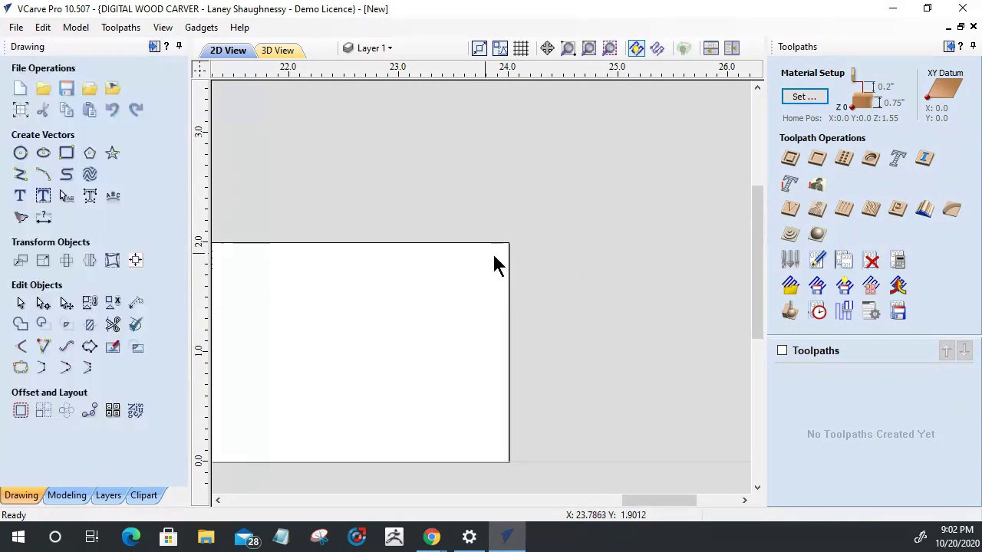
Mirror a copy of the 0.5 inch right-edge line vertically about the job center, onto the edge's lower end.
left_click(511, 277)
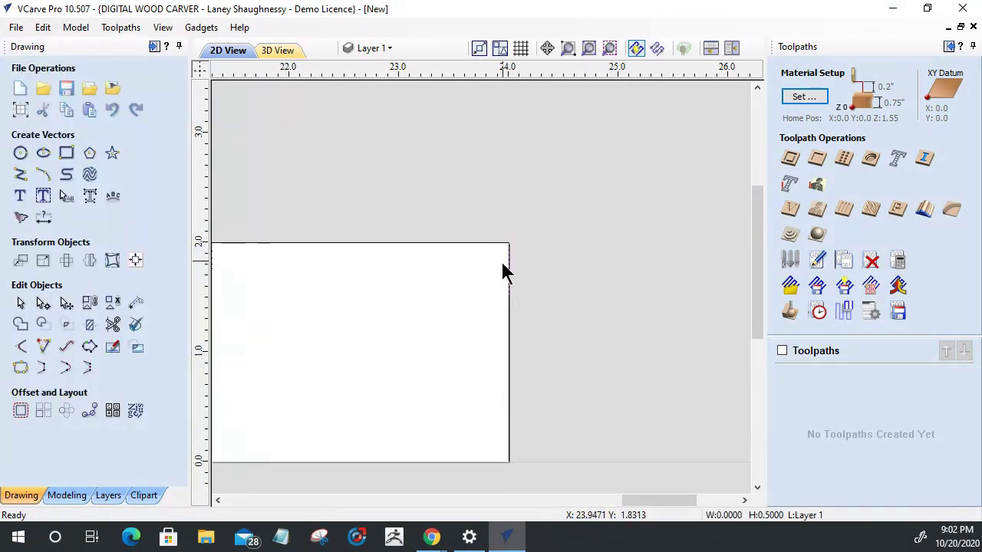
left_click(135, 263)
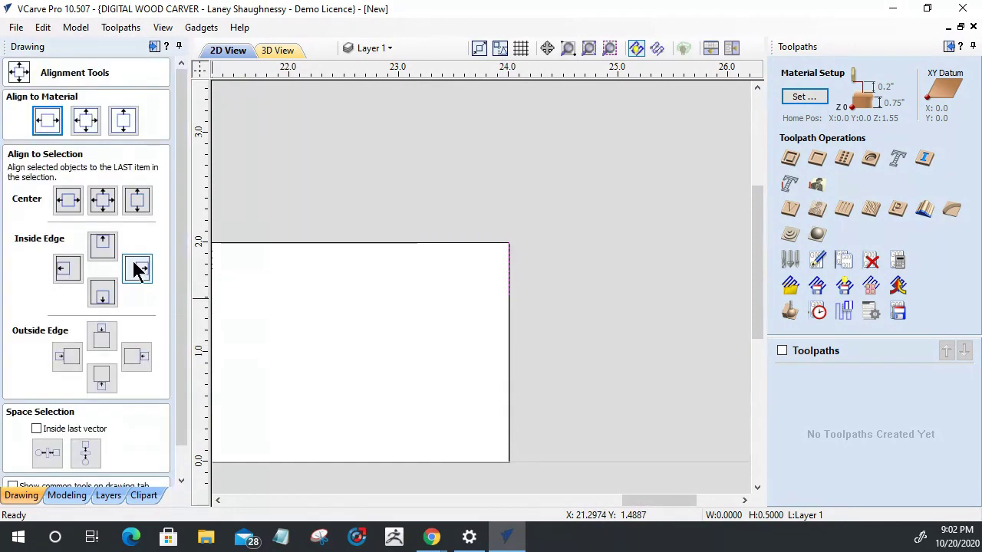
scroll(164, 459, "down", 3)
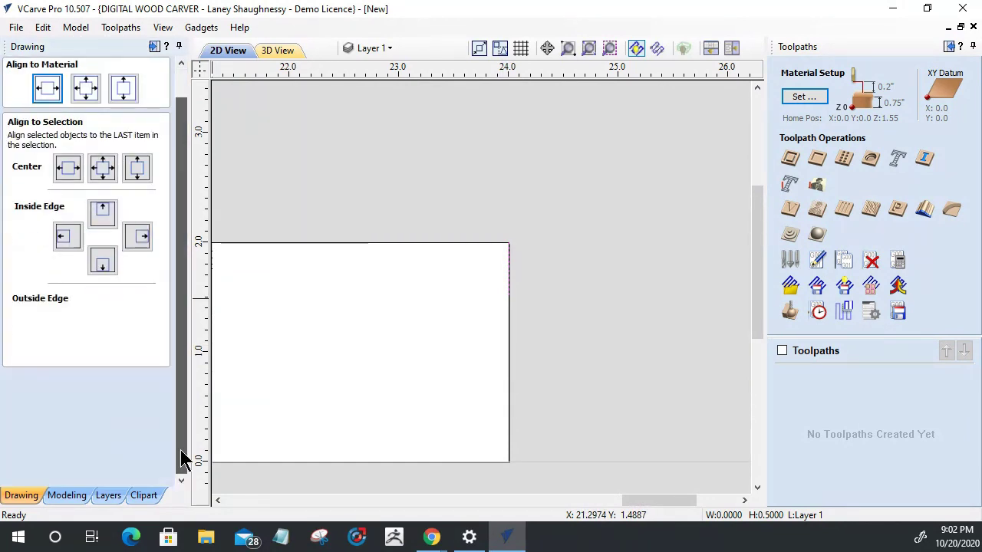
left_click(140, 476)
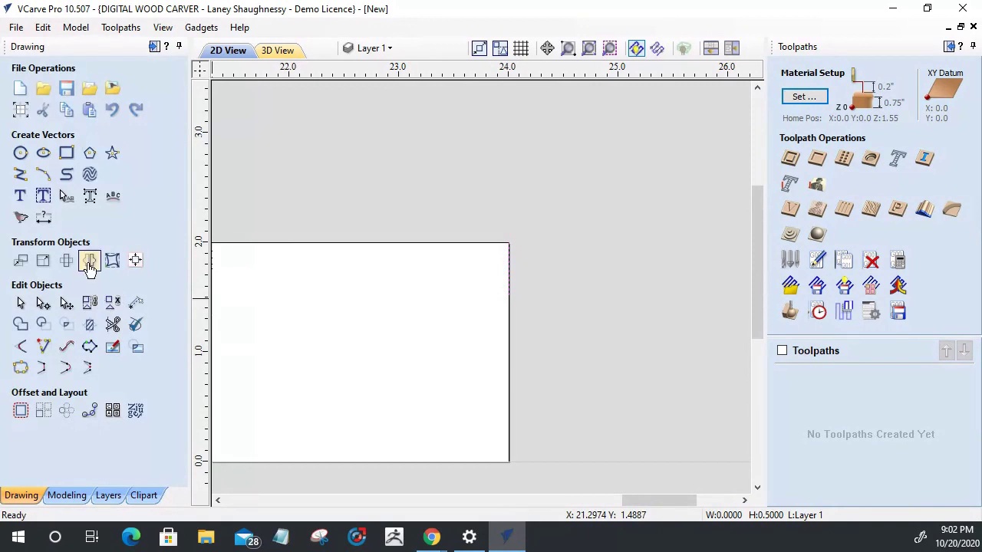
left_click(88, 260)
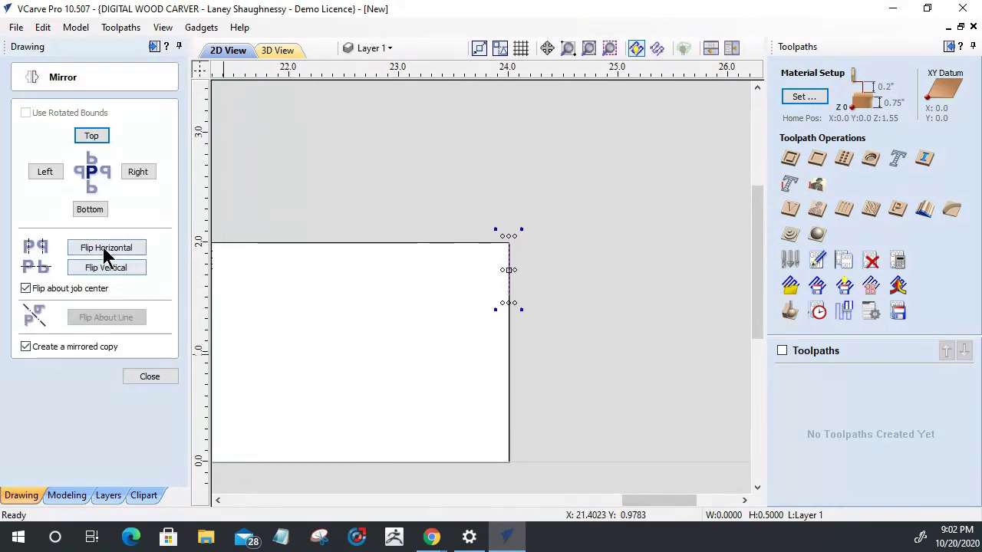
left_click(106, 274)
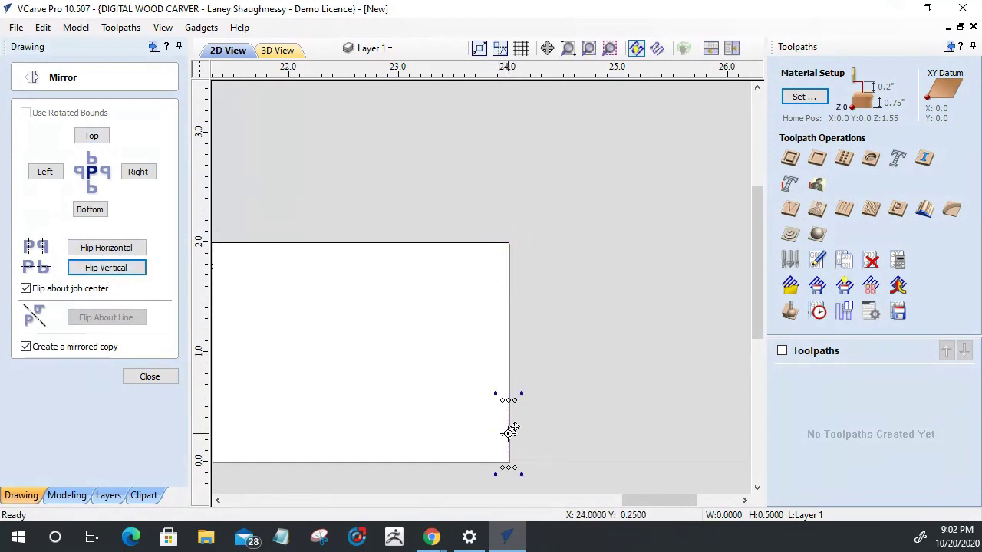
key("space")
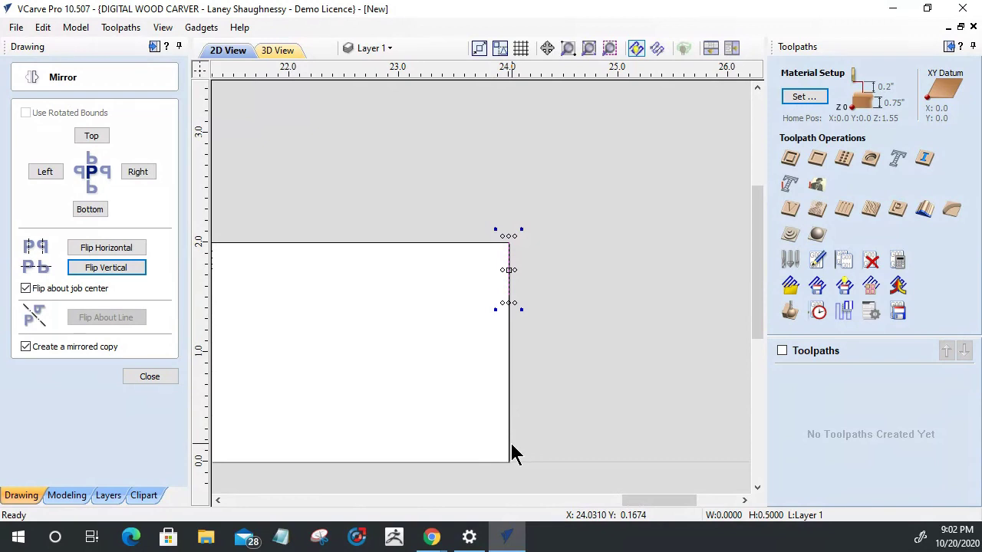
left_click(510, 453, "shift")
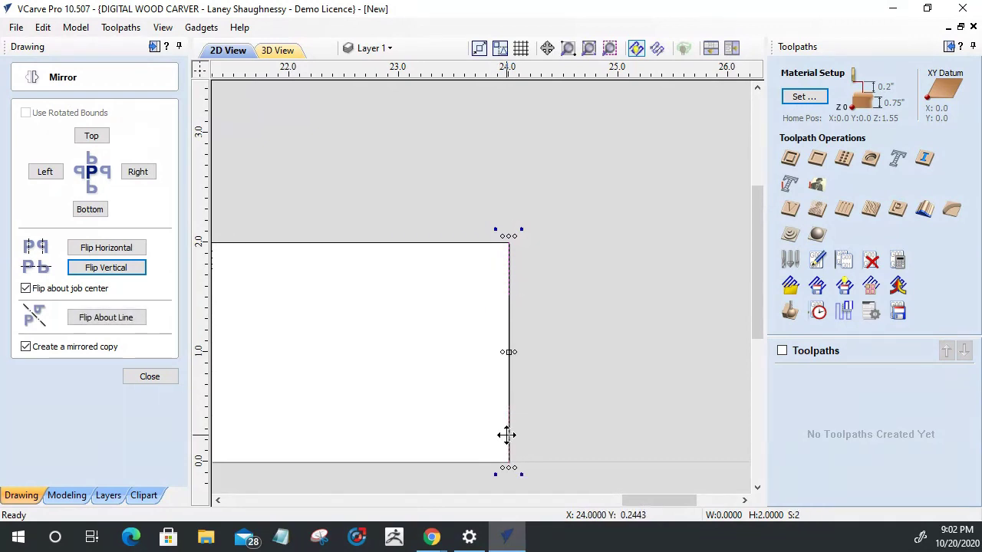
left_click(166, 380)
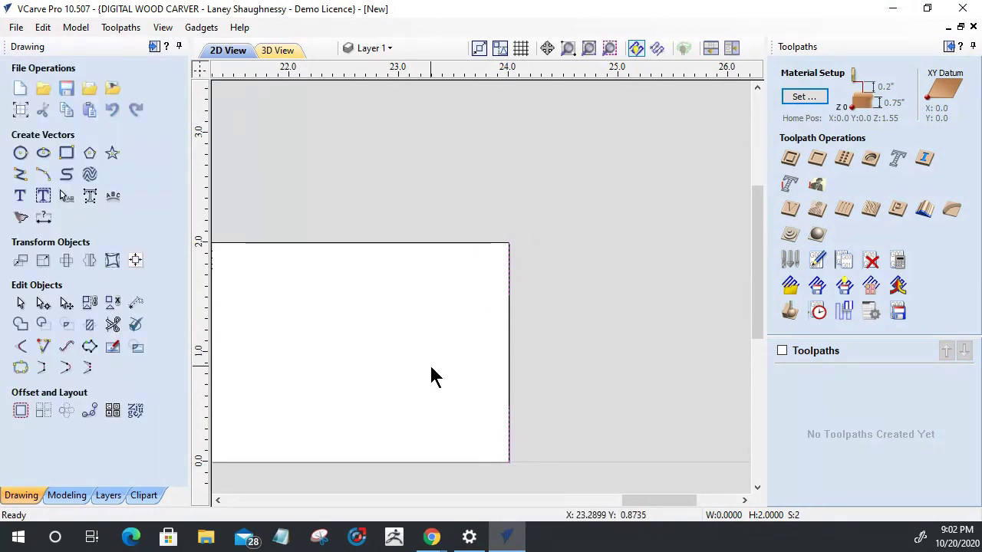
scroll(673, 315, "down", 2)
scroll(640, 305, "up", 3)
scroll(634, 301, "down", 2)
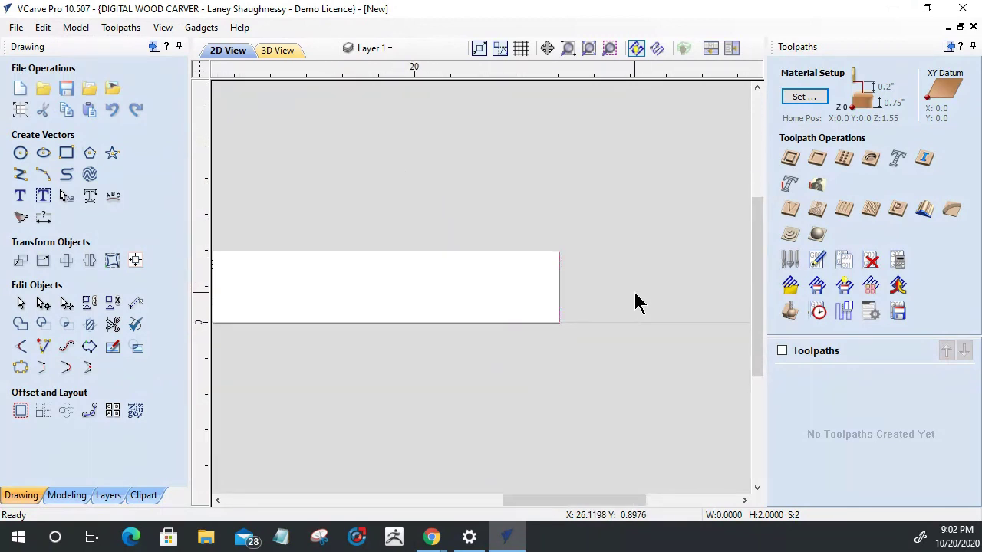
scroll(636, 303, "down", 1)
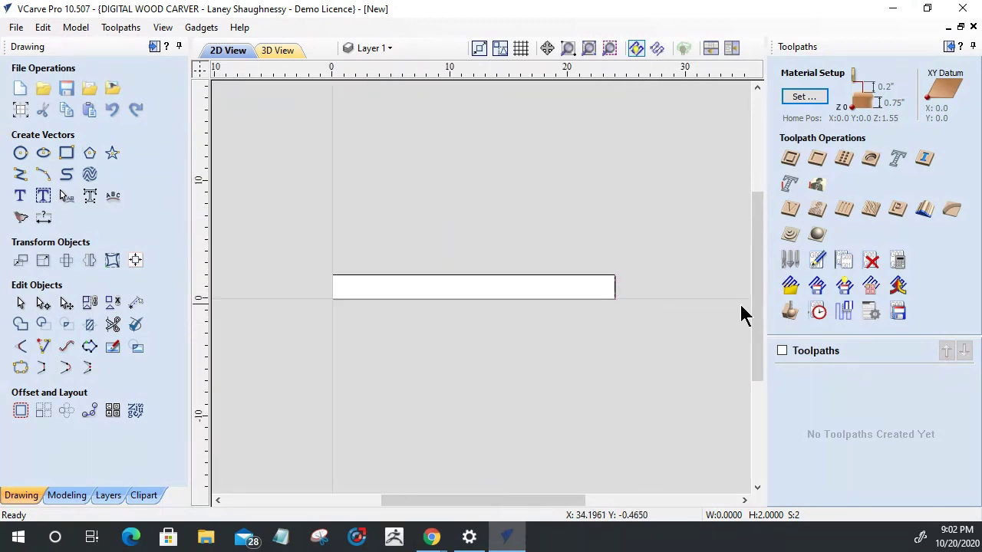
left_click(19, 177)
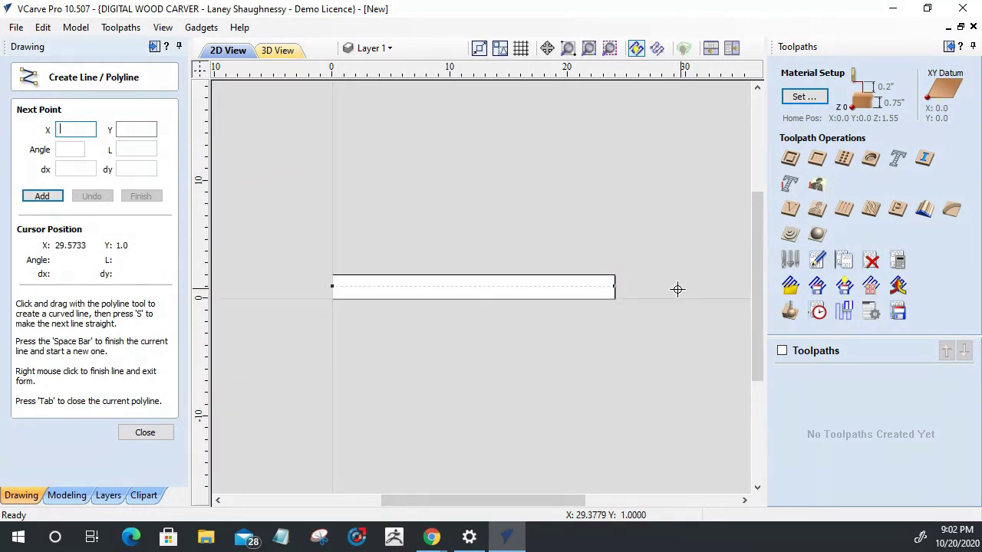
scroll(603, 295, "up", 5)
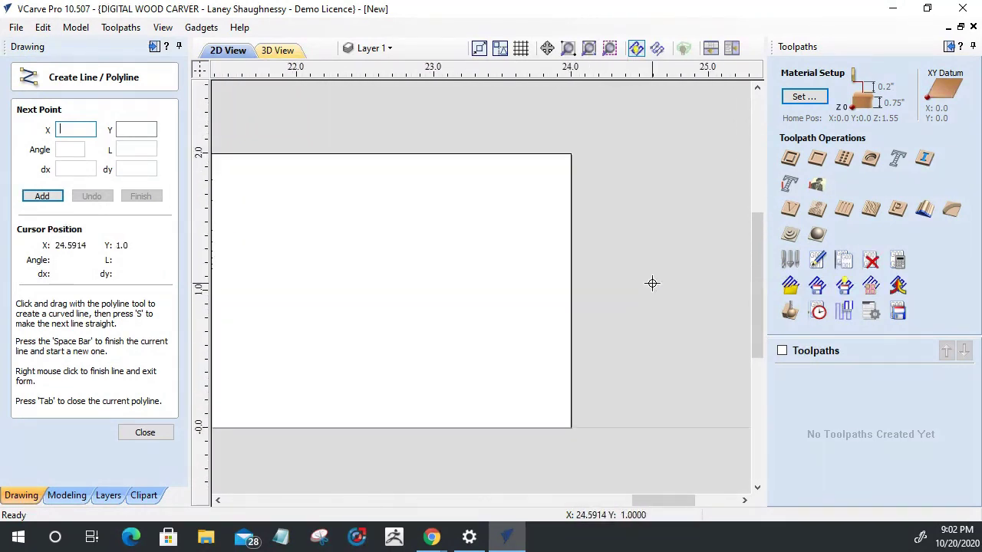
left_click(130, 432)
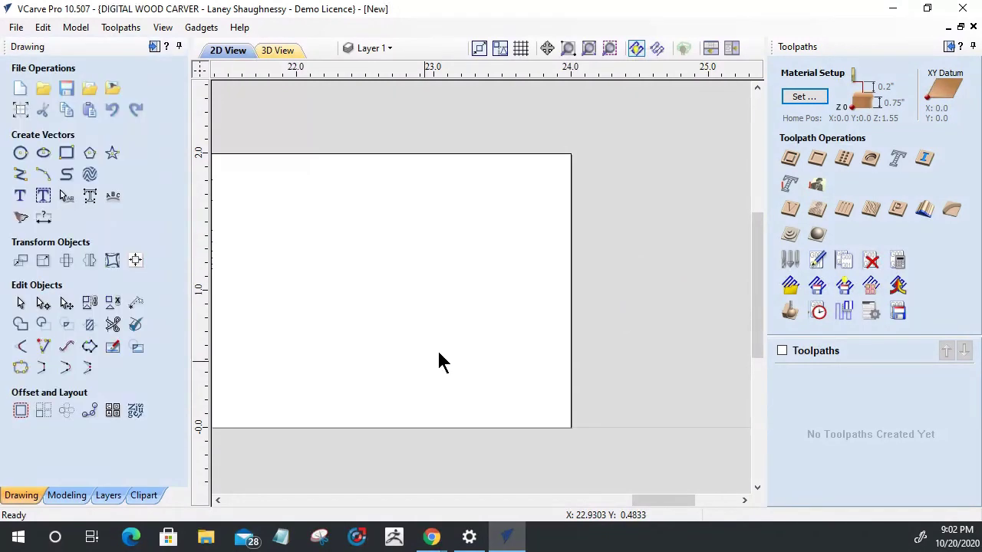
Draw a vertical line on the material's right edge from X 24, Y 1.75 to X 24, Y 0.25, joining the short lines' midpoints.
left_click(20, 174)
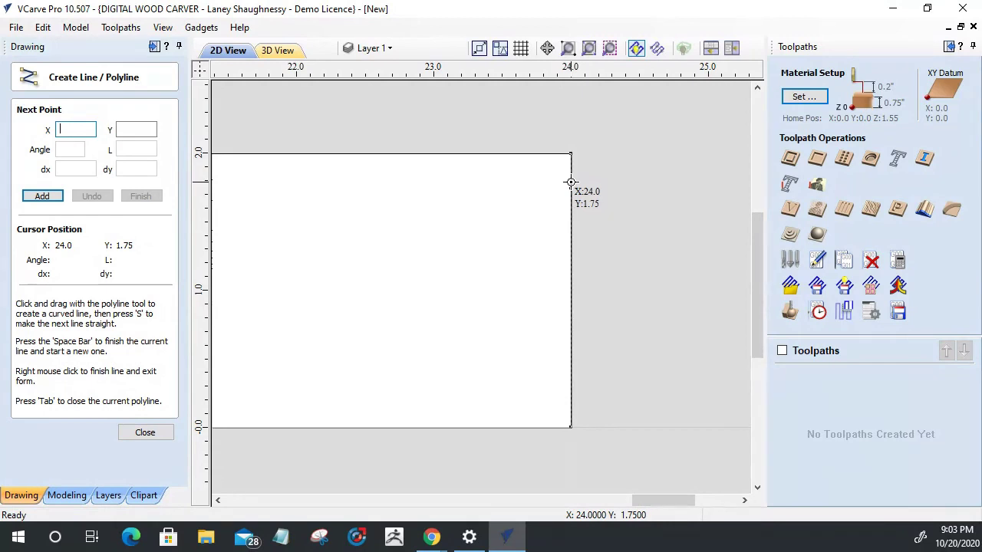
scroll(571, 183, "up", 3)
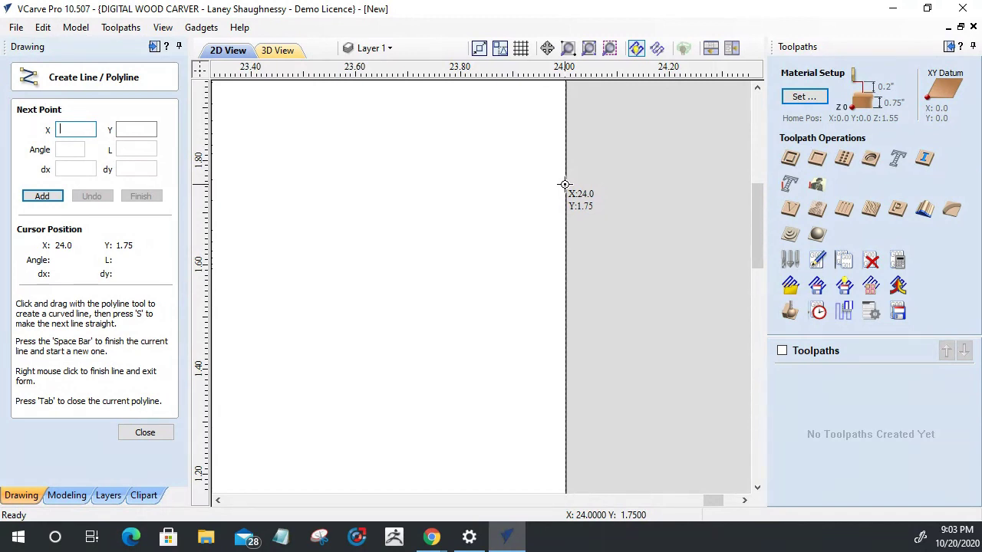
left_click(565, 184)
scroll(621, 249, "down", 6)
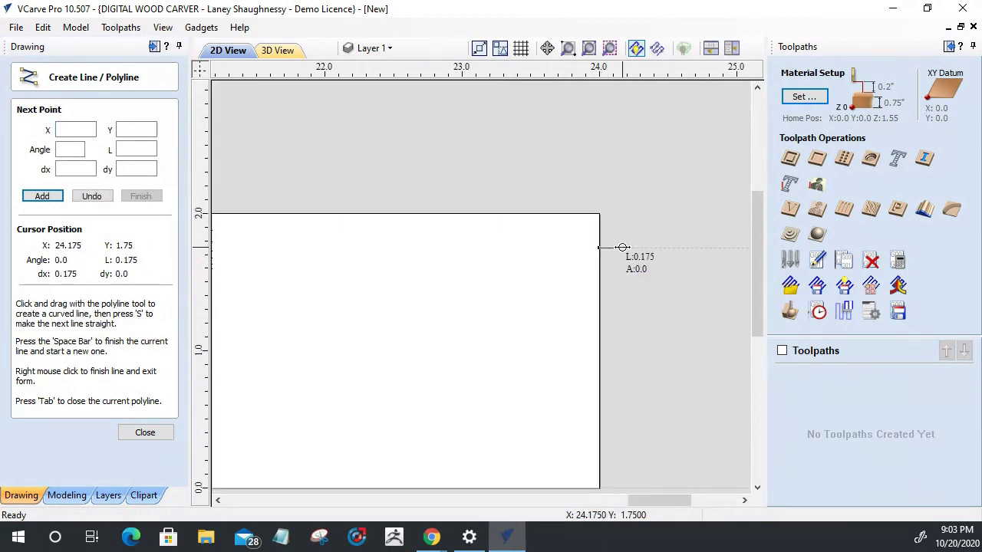
scroll(616, 371, "up", 3)
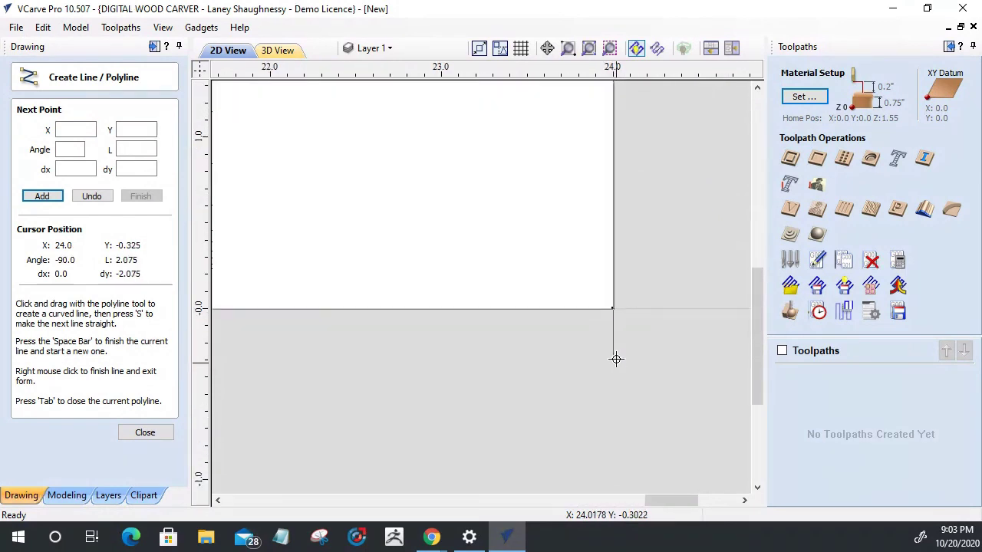
left_click(618, 267)
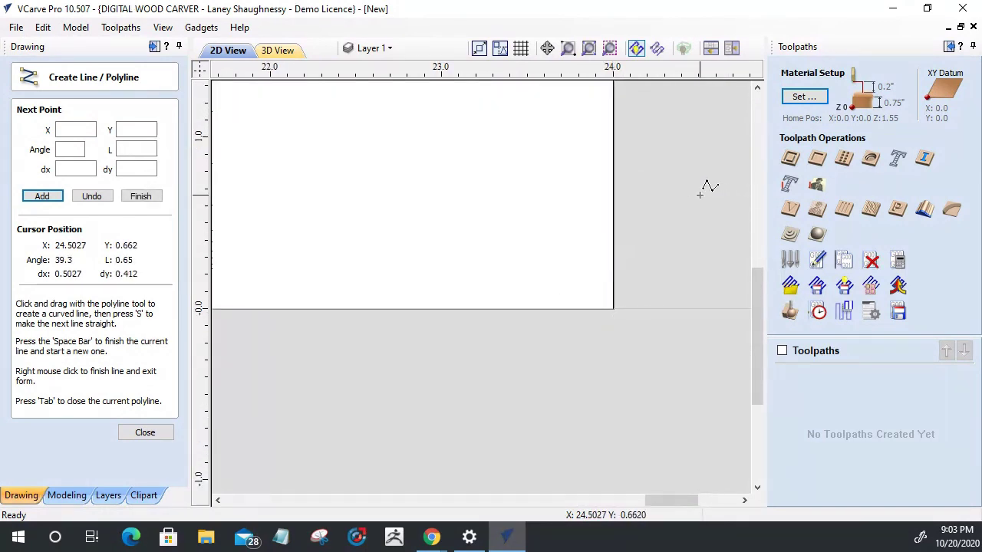
scroll(691, 203, "down", 3)
key("space")
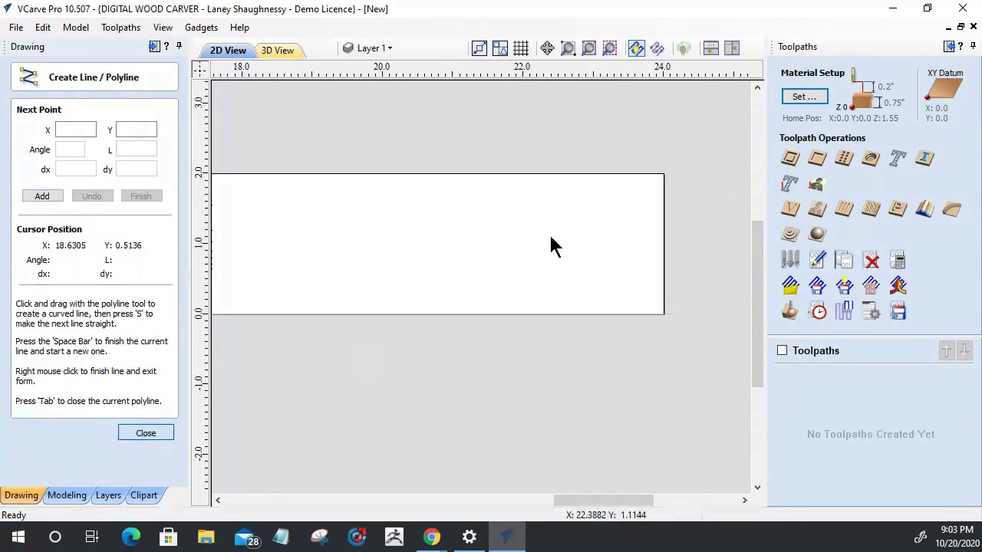
key("Escape")
left_click(664, 196)
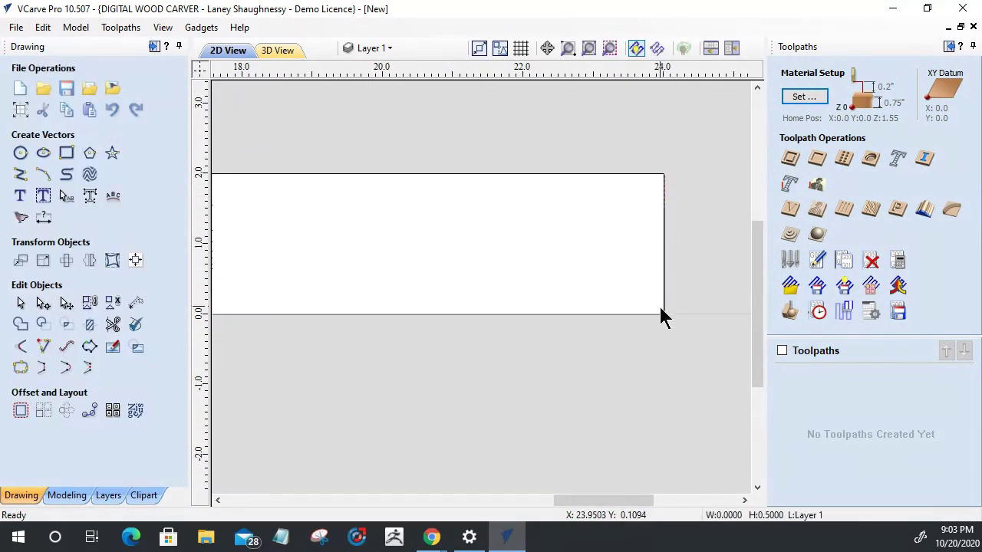
scroll(591, 287, "down", 3)
scroll(595, 288, "up", 2)
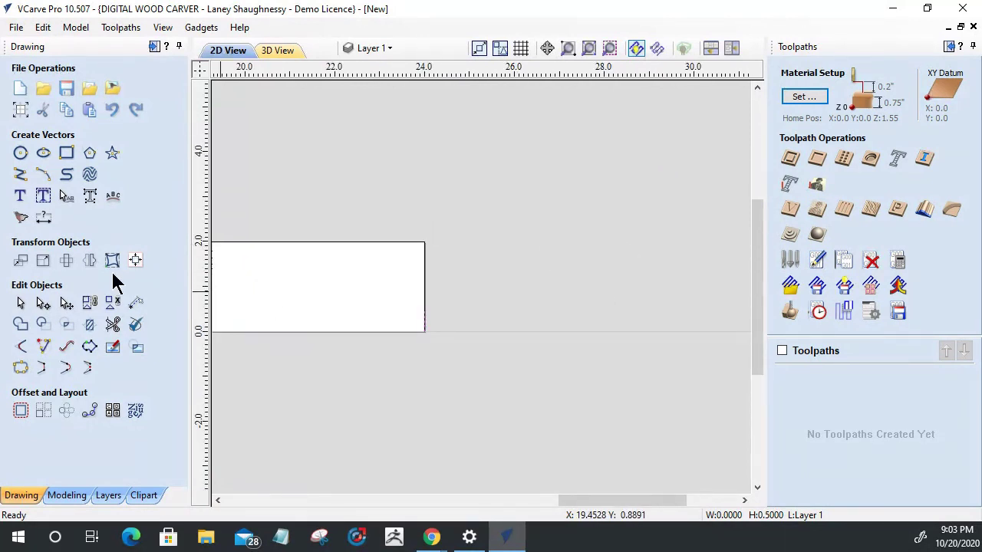
Draw a square-cornered rectangle in the empty area beyond the material's right end and size it 5 inches wide by 0.25 inches high.
left_click(67, 154)
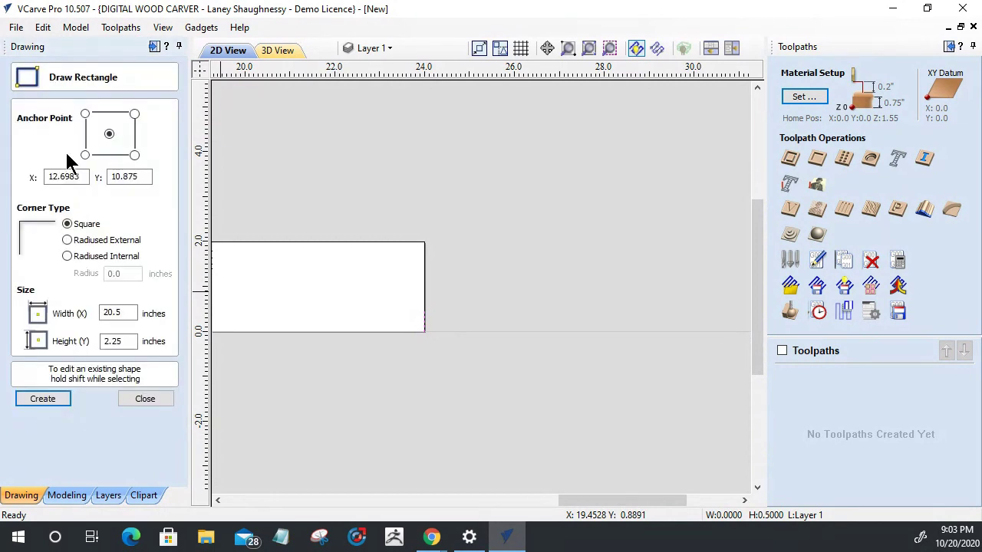
left_click_drag(533, 286, 561, 251)
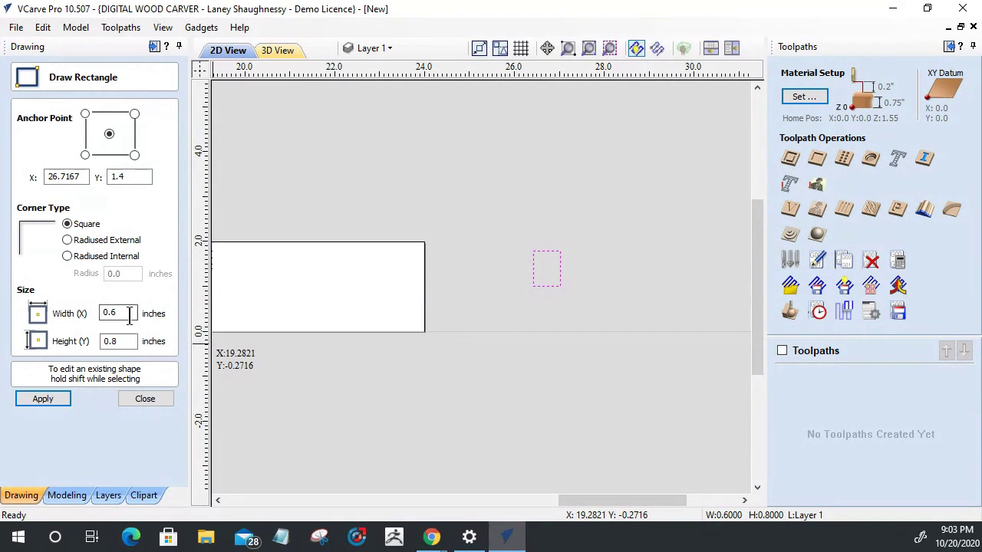
left_click(130, 315)
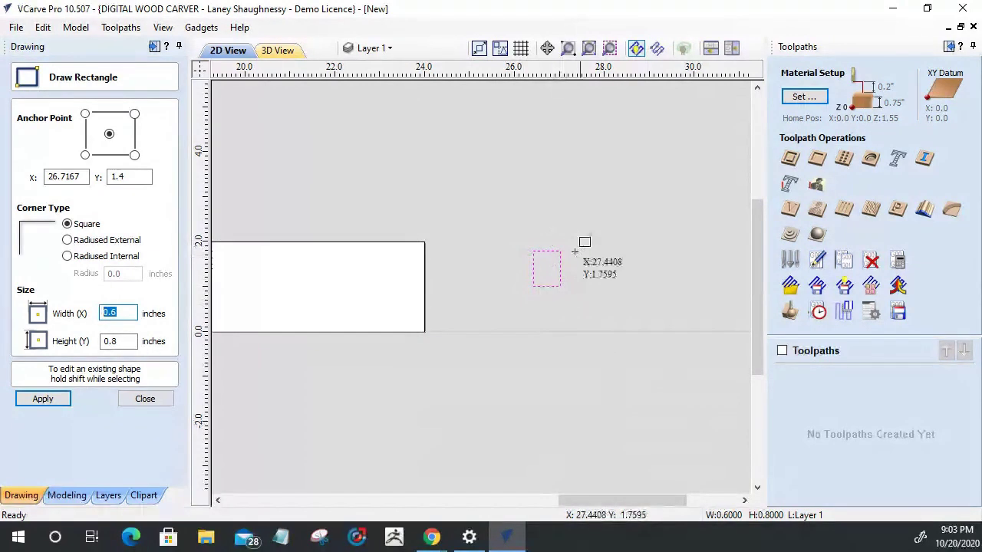
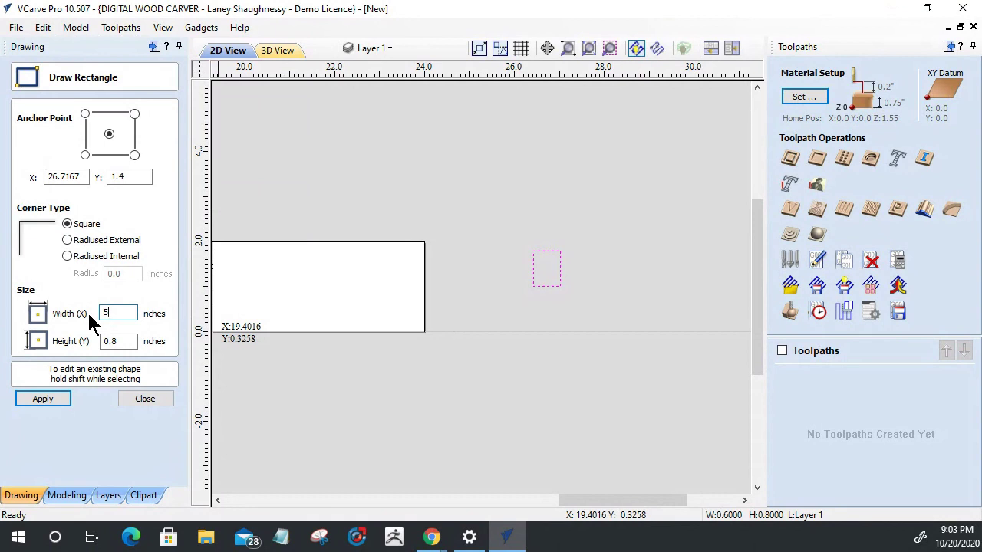
left_click(113, 342)
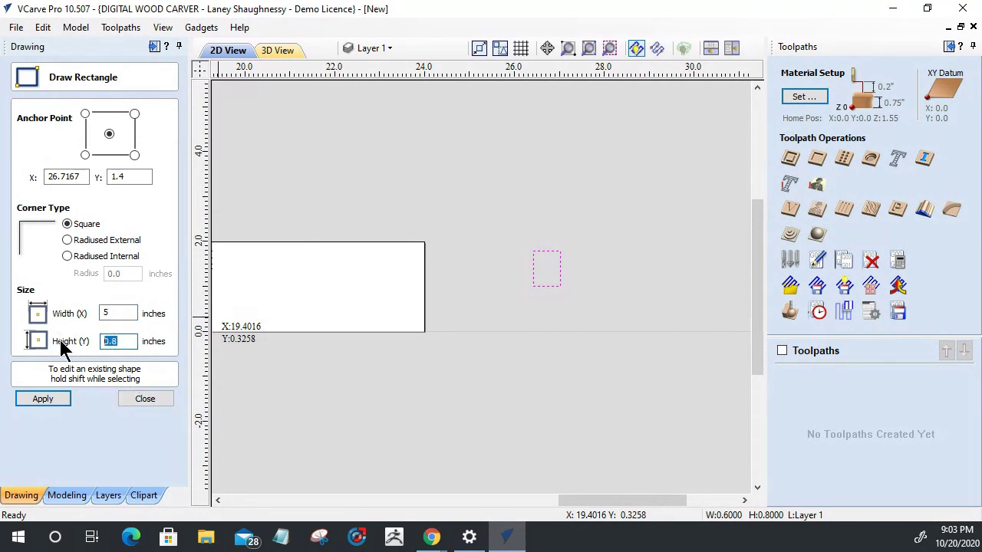
type(".25")
left_click(29, 399)
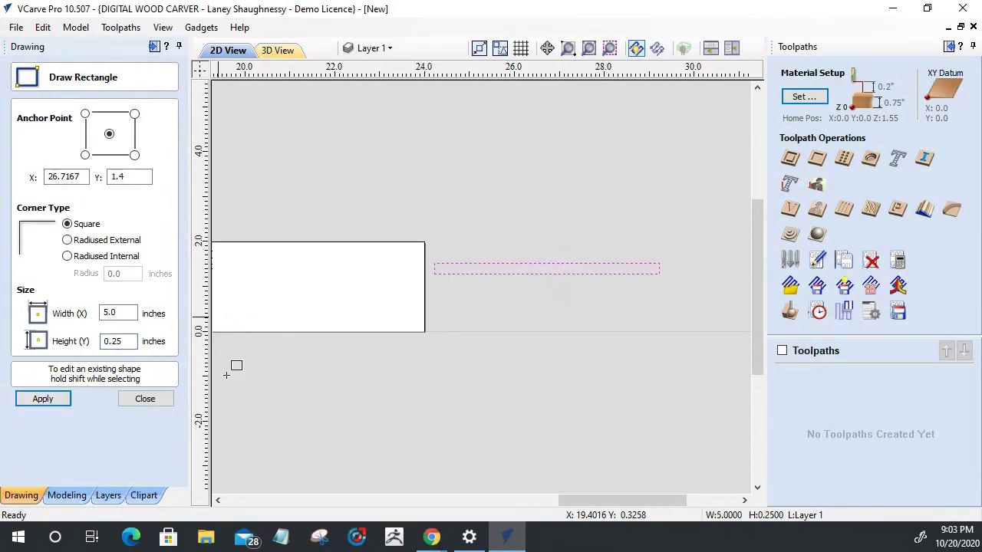
Set the new rectangle's width to 0.5 inches and finish the rectangle.
left_click_drag(129, 313, 48, 307)
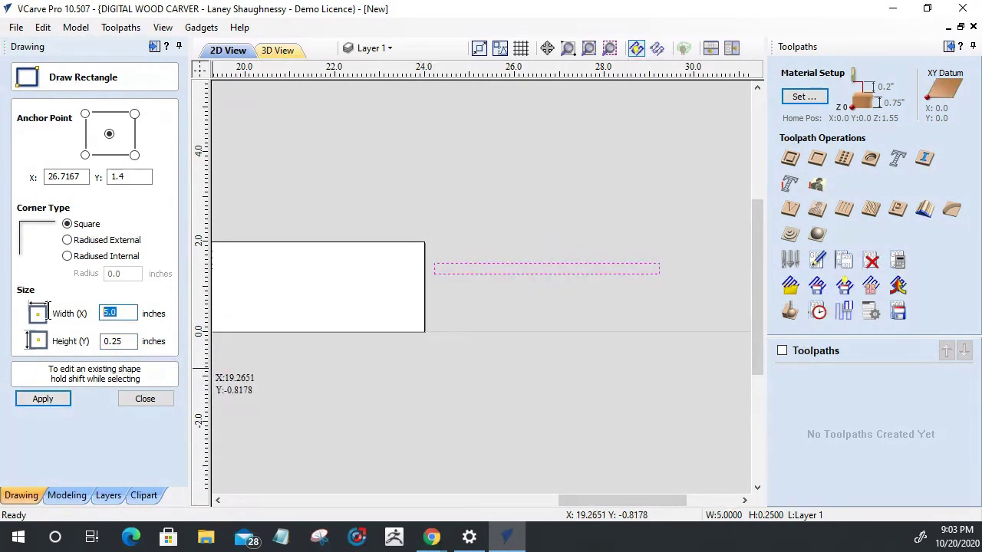
type(".5")
left_click(32, 405)
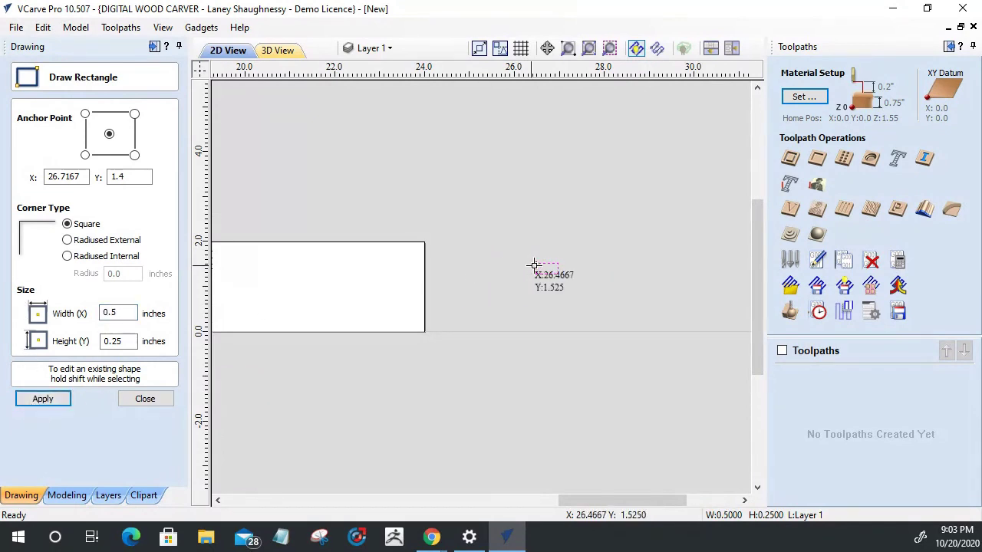
scroll(549, 268, "up", 3)
scroll(550, 268, "up", 3)
scroll(548, 268, "down", 4)
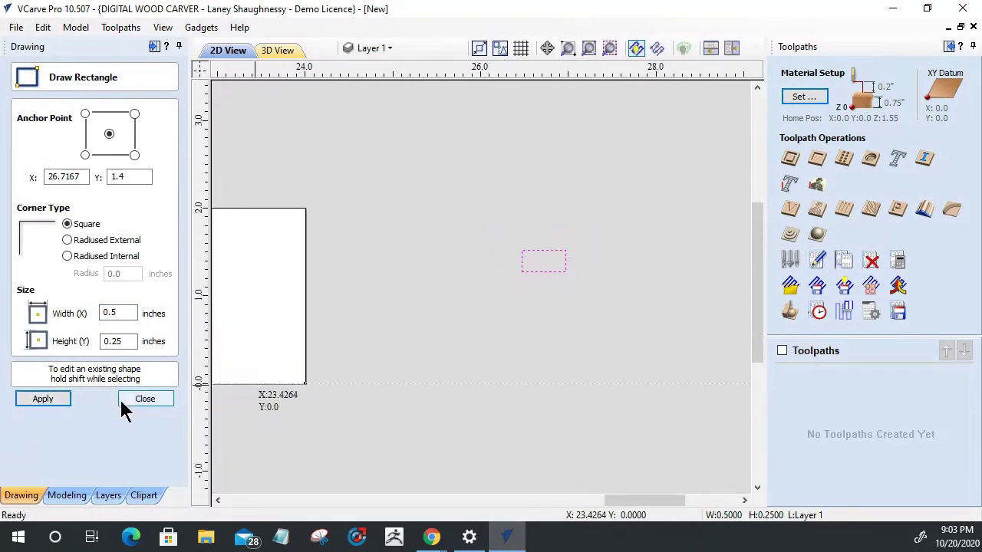
key("Escape")
Resize the rectangle to 0.375 inches wide with the X and Y scaling unlinked, using Set Size.
scroll(541, 265, "up", 3)
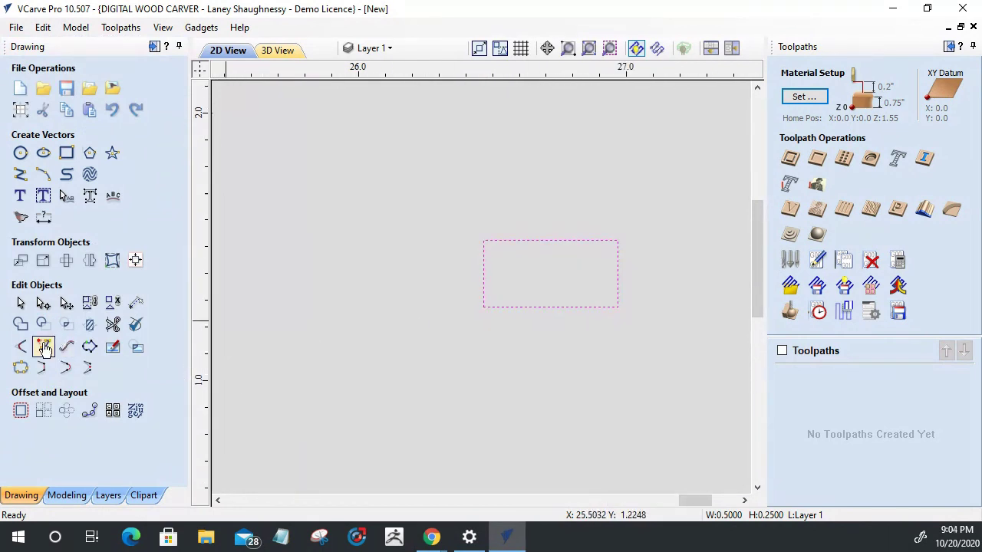
left_click(42, 260)
left_click(87, 240)
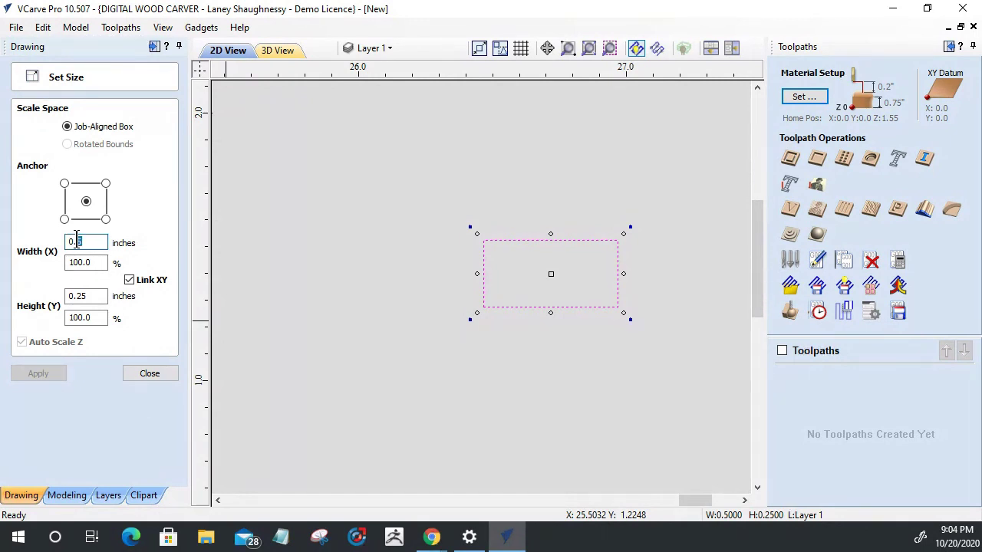
left_click_drag(83, 241, 74, 242)
type(".37")
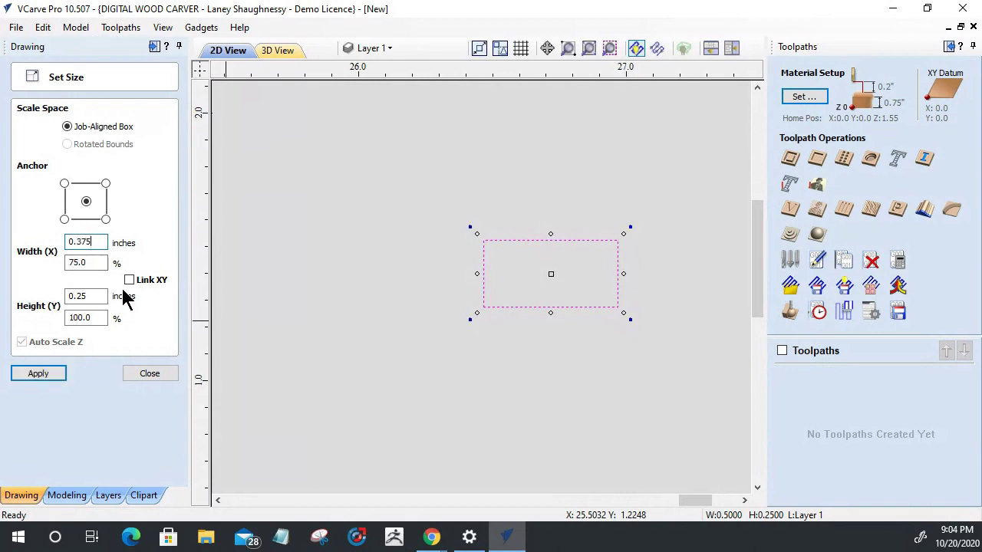
left_click(26, 374)
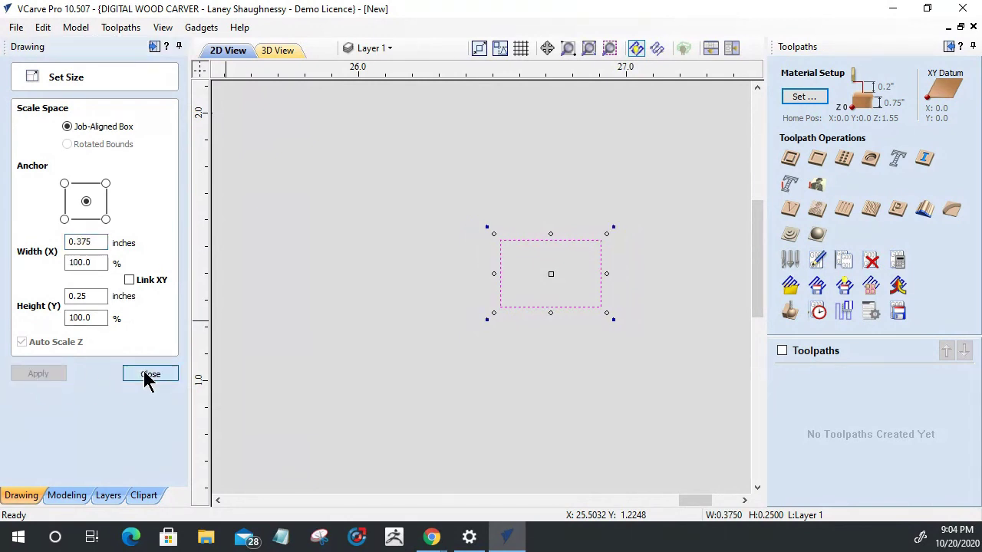
Convert the small rectangle's top side to an arc and delete its bottom side in node editing.
left_click(150, 374)
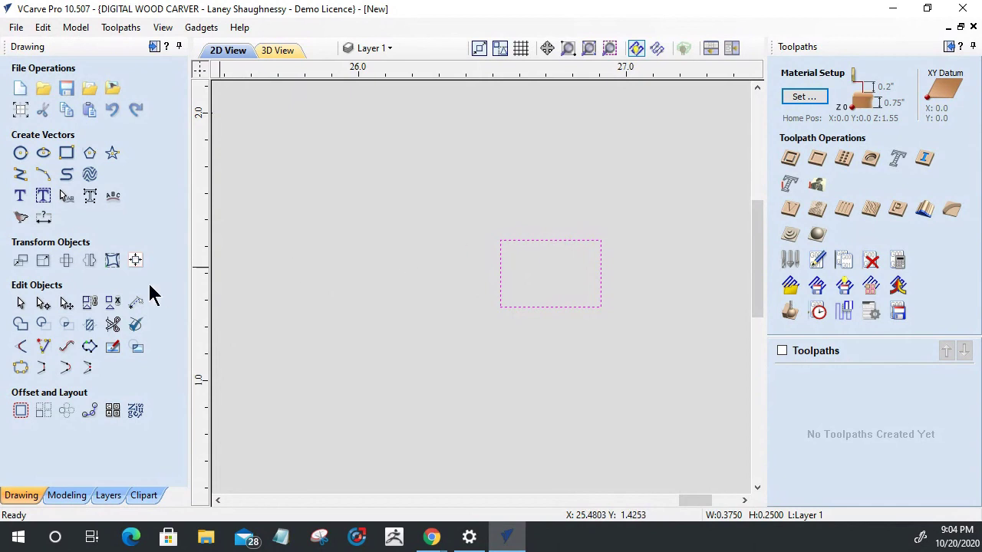
left_click(43, 303)
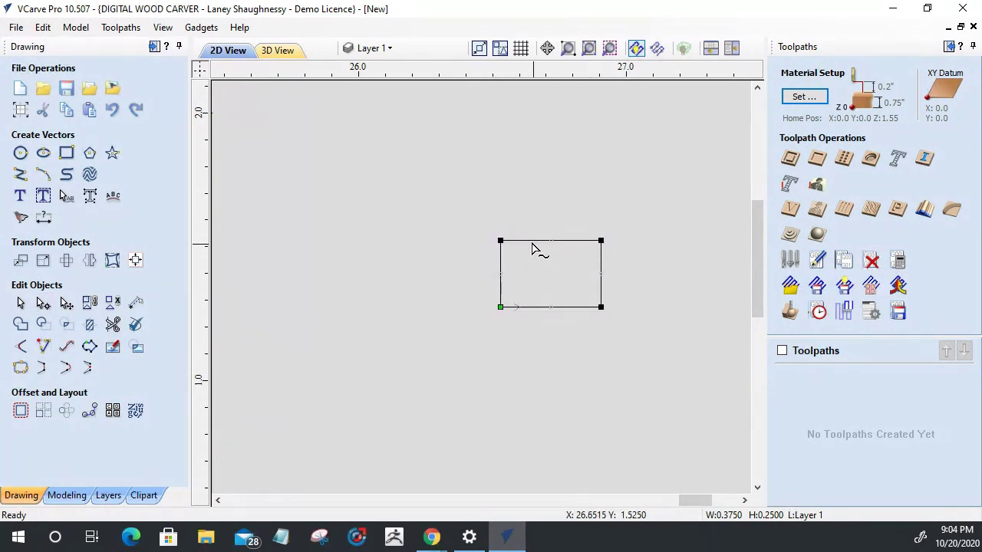
right_click(534, 250)
left_click(554, 285)
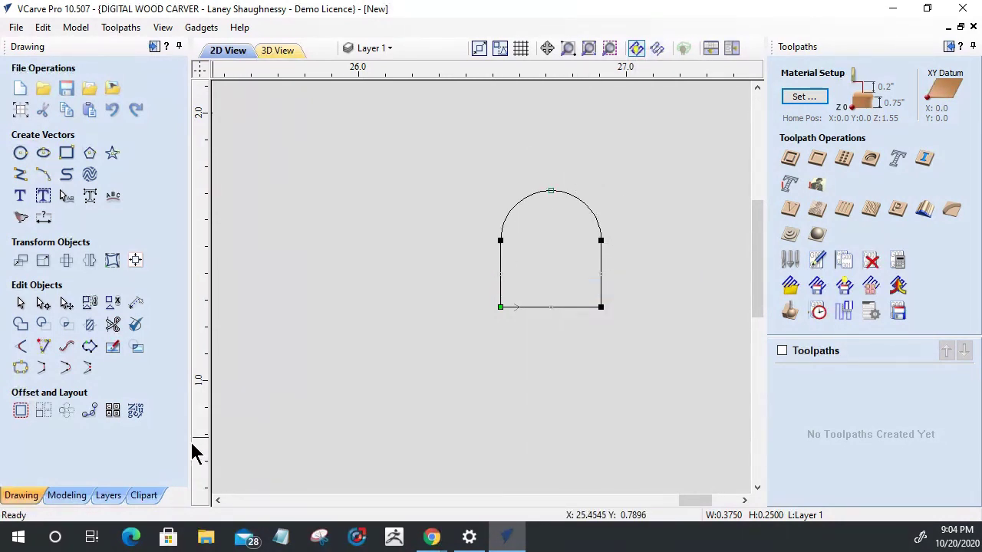
right_click(529, 311)
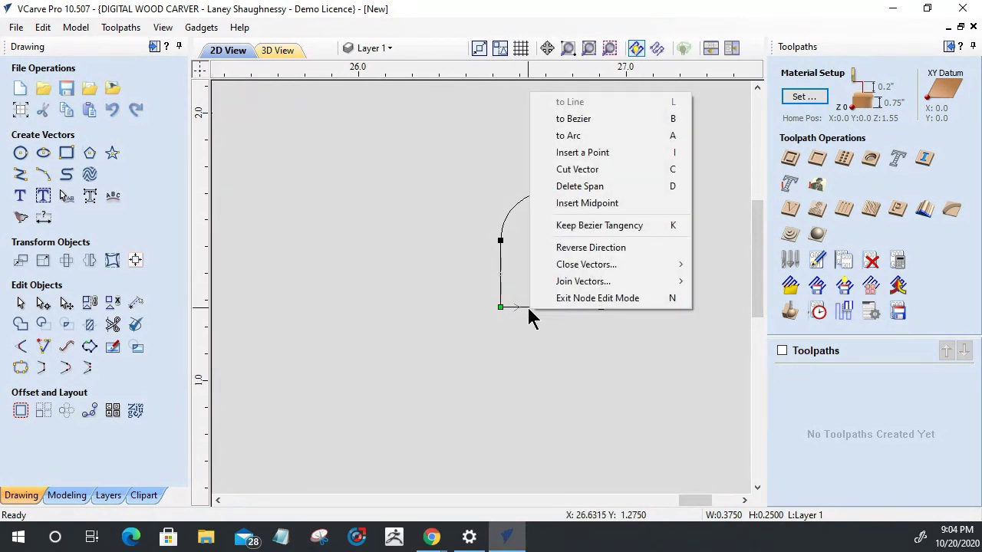
left_click(568, 187)
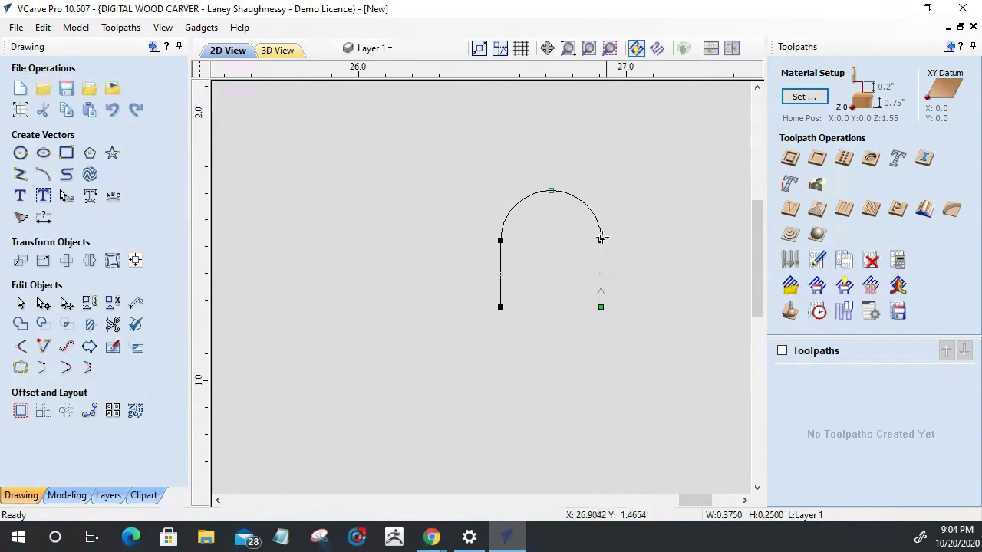
Set up a Moulding Toolpath with the 46286 Tapered Ball Nose, using the material's short upper-right vertical line as rail and the arched vector as profile.
scroll(653, 342, "down", 5)
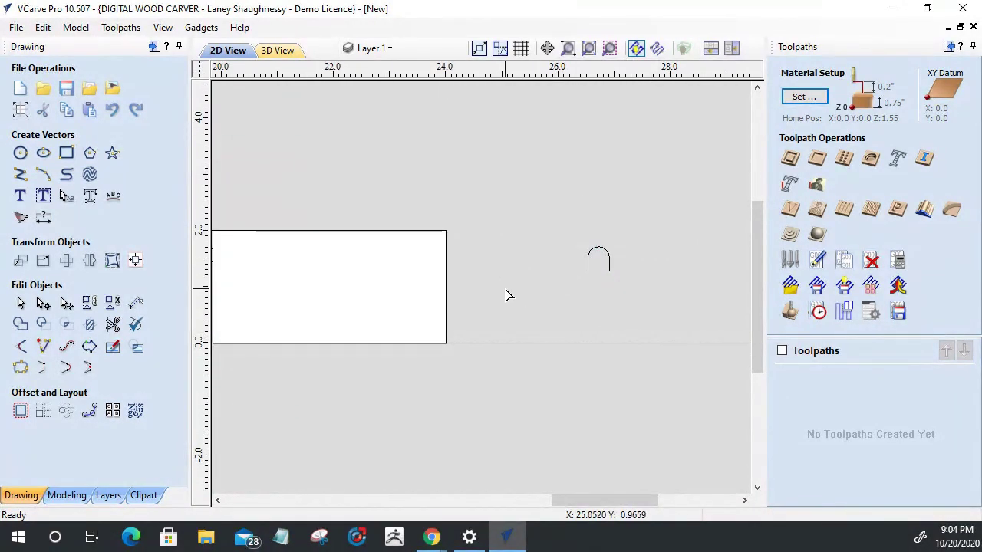
left_click(154, 46)
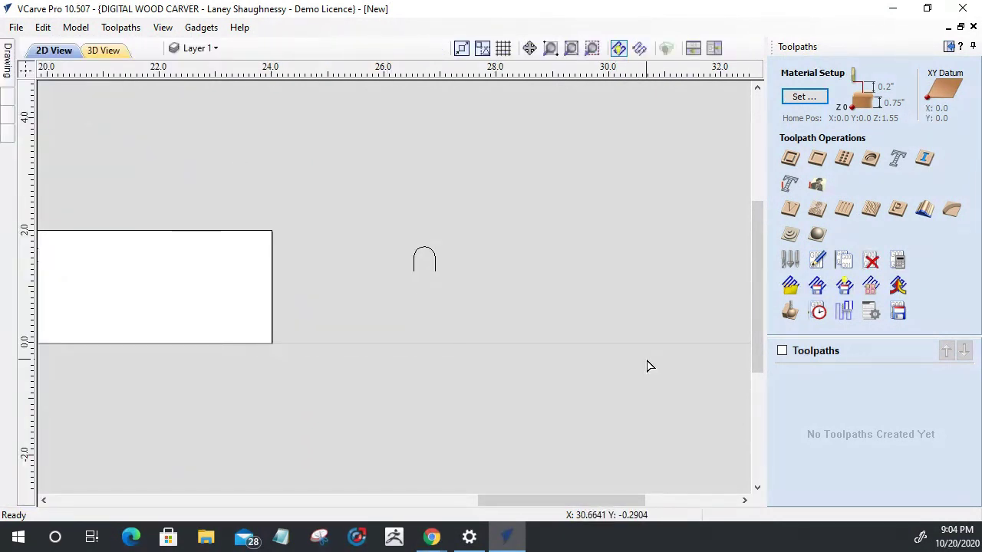
left_click(925, 212)
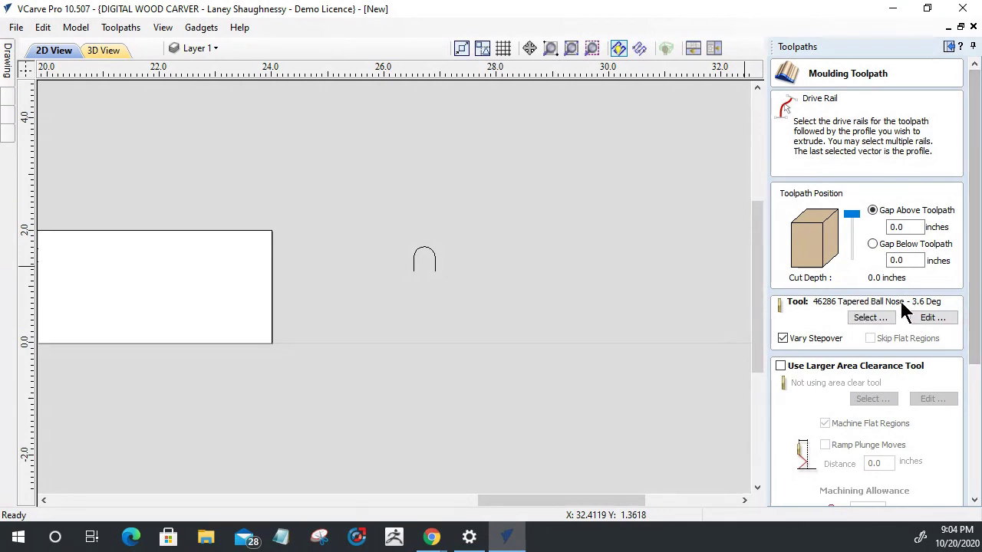
left_click(870, 319)
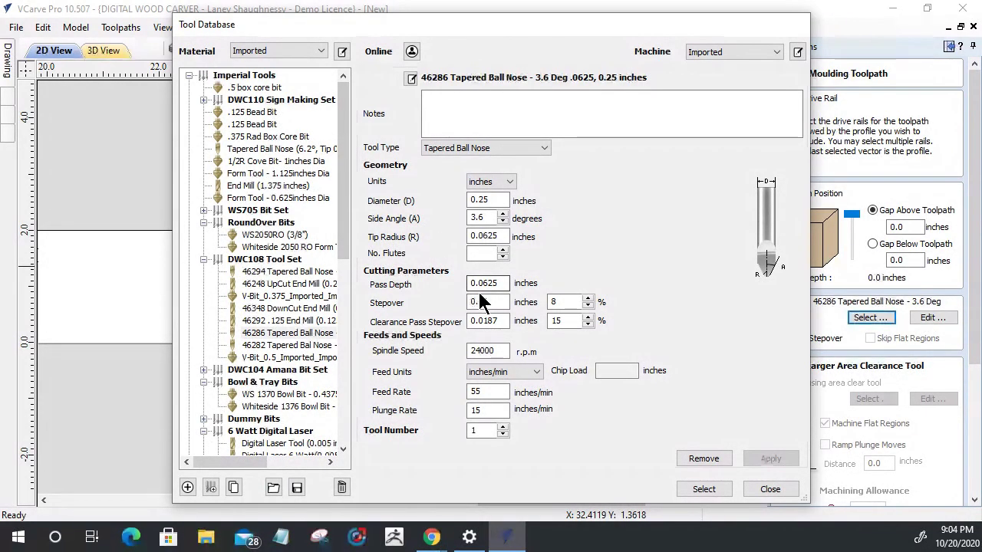
left_click(703, 489)
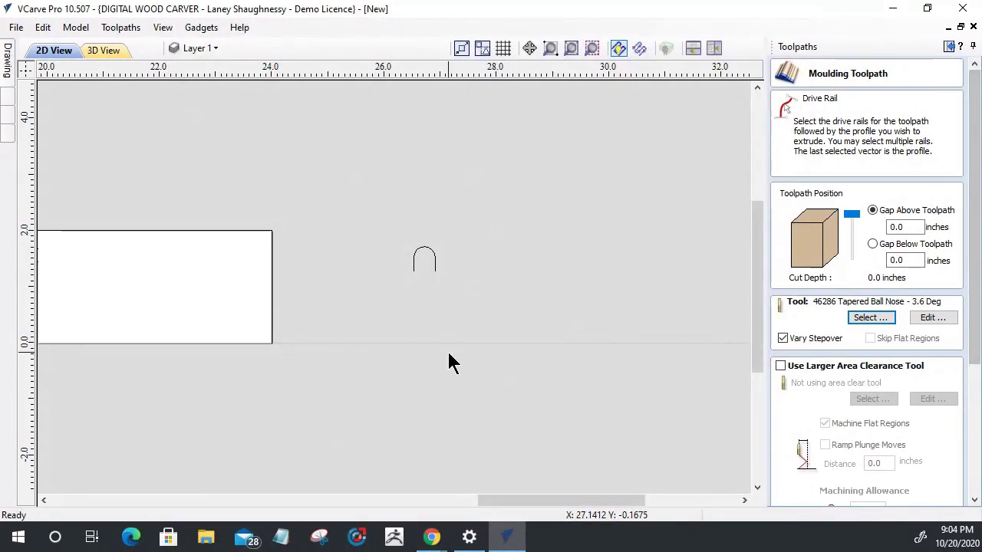
left_click(271, 230)
scroll(198, 240, "up", 5)
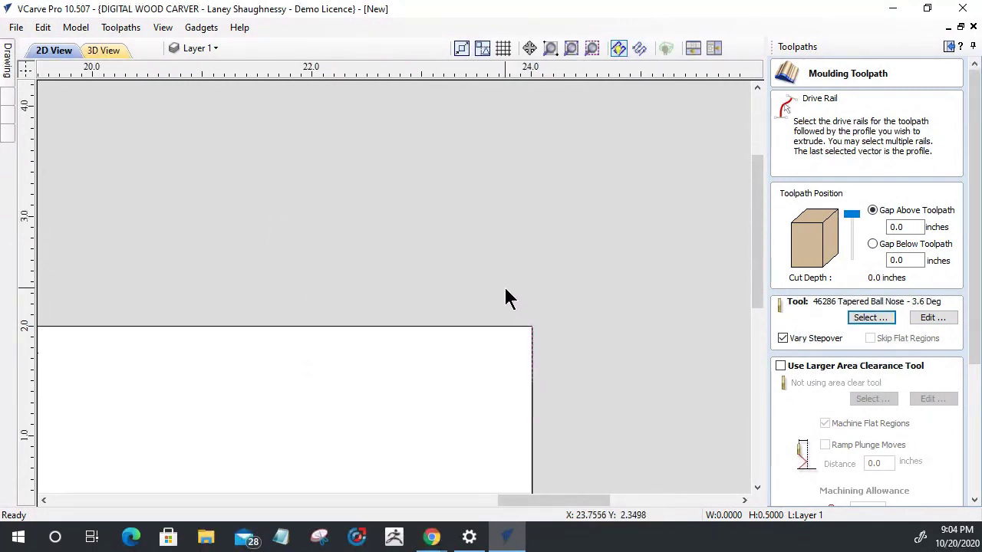
scroll(478, 295, "down", 5)
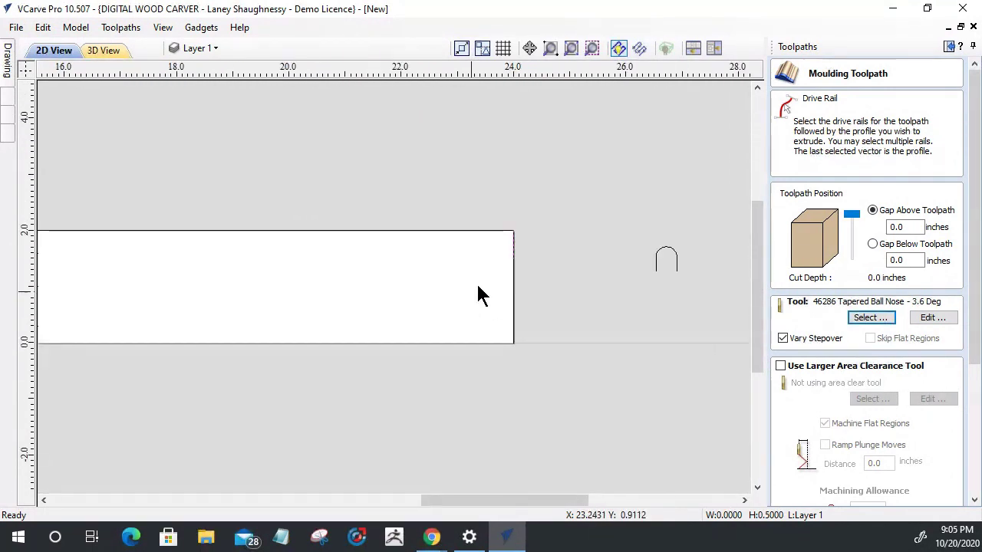
left_click(665, 258, "shift")
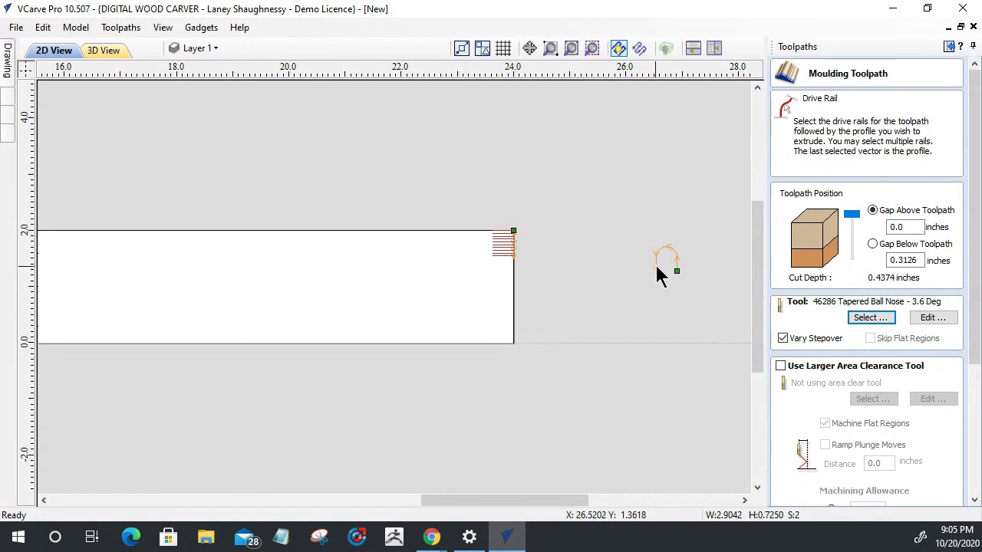
Examine the moulding preview lines at the short rail and the arched profile's direction, and close the toolpath form.
scroll(654, 279, "up", 3)
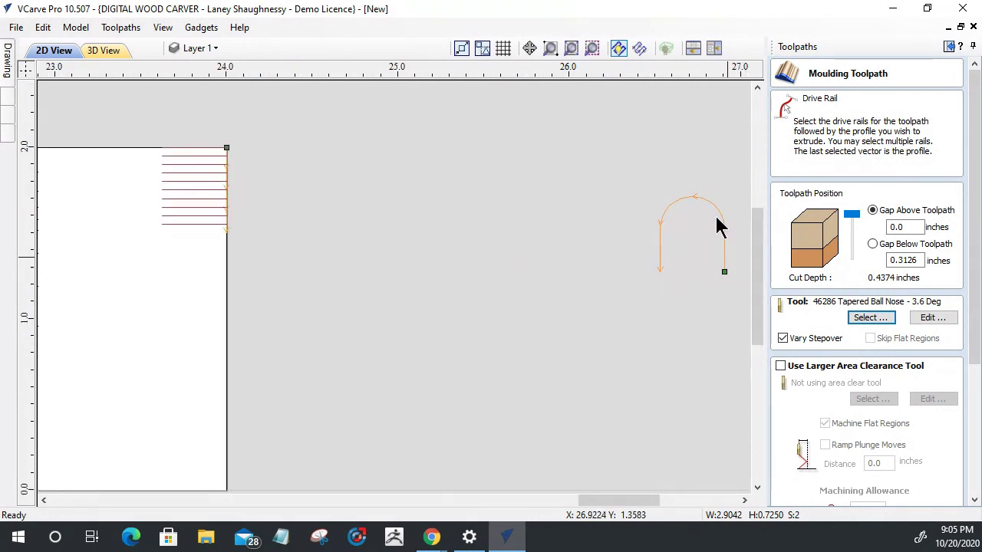
scroll(466, 261, "down", 2)
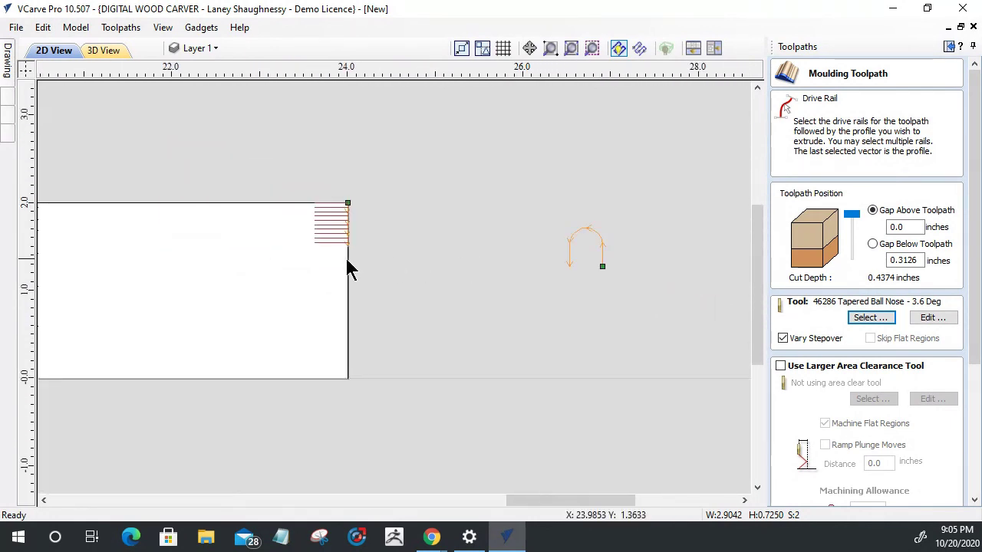
scroll(275, 220, "up", 4)
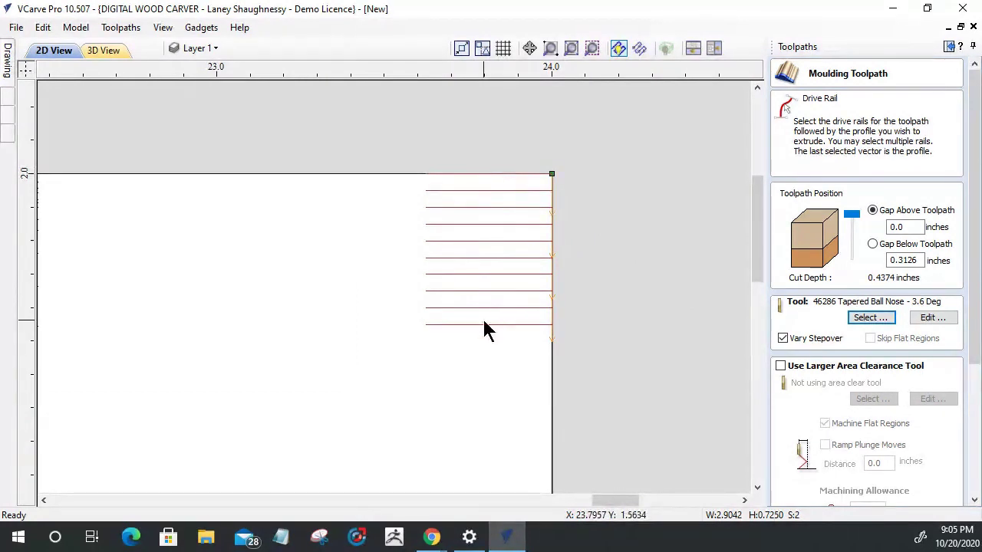
scroll(509, 278, "down", 7)
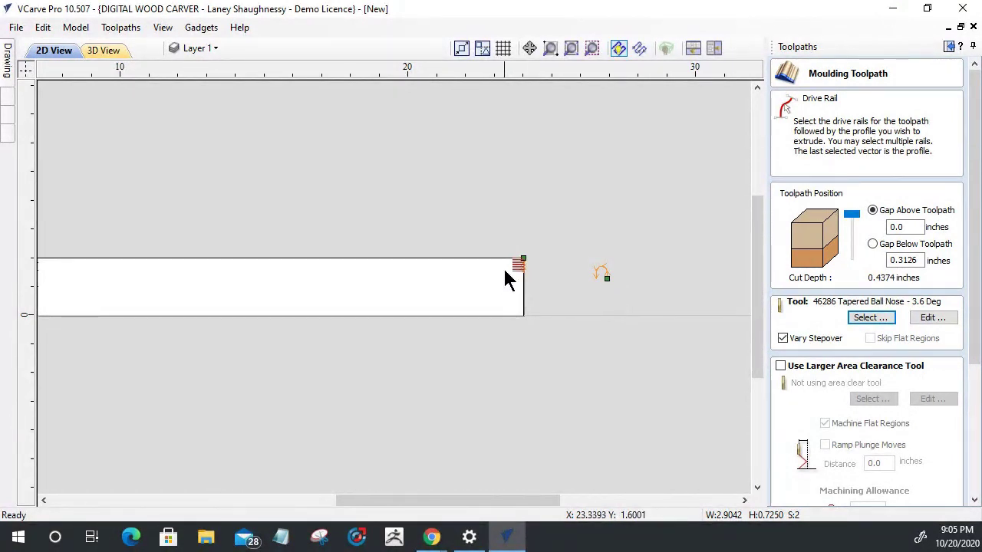
scroll(516, 278, "up", 3)
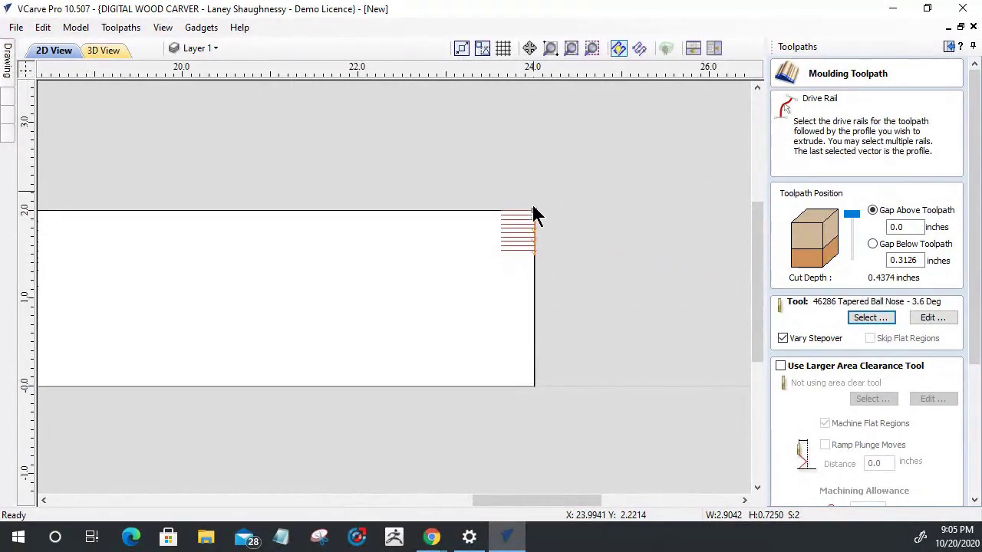
scroll(539, 300, "down", 3)
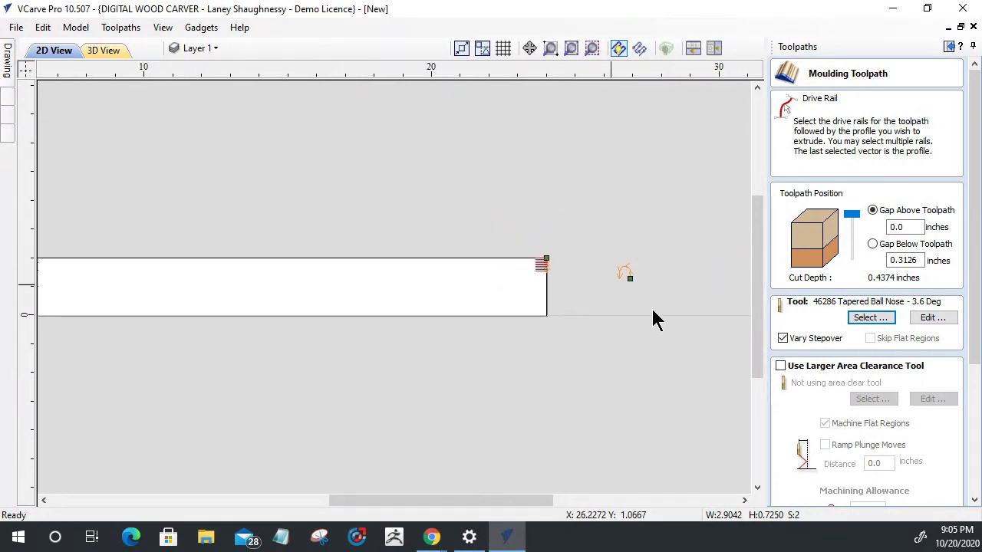
left_click_drag(974, 354, 969, 502)
left_click(940, 493)
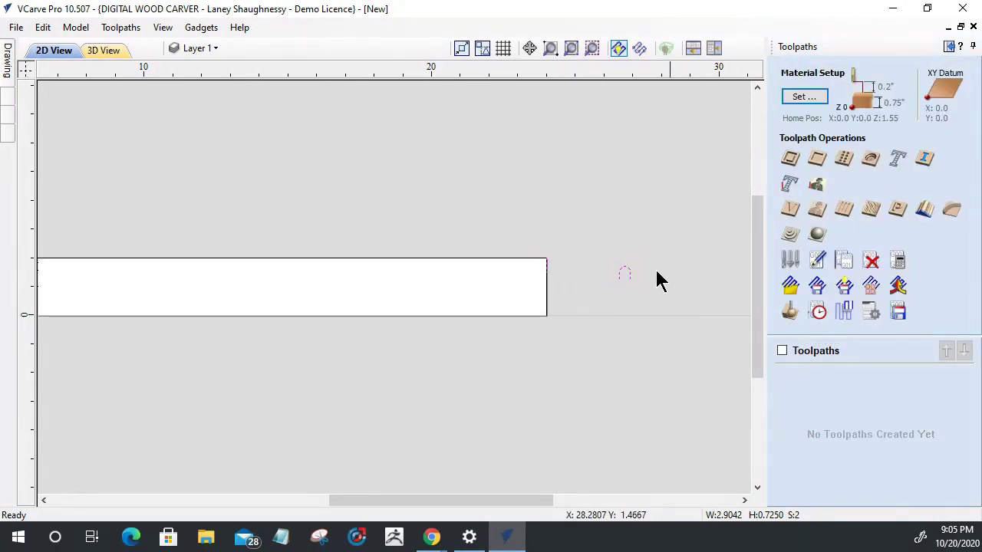
Draw a straight line along the material's full upper edge from X 0, Y 2 to X 24, Y 2.
scroll(525, 296, "down", 3)
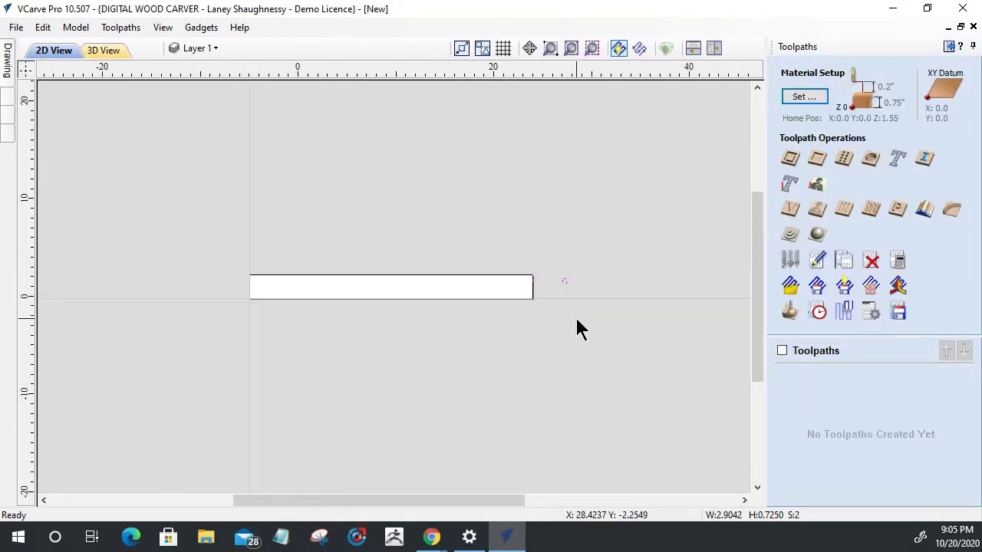
scroll(511, 283, "up", 3)
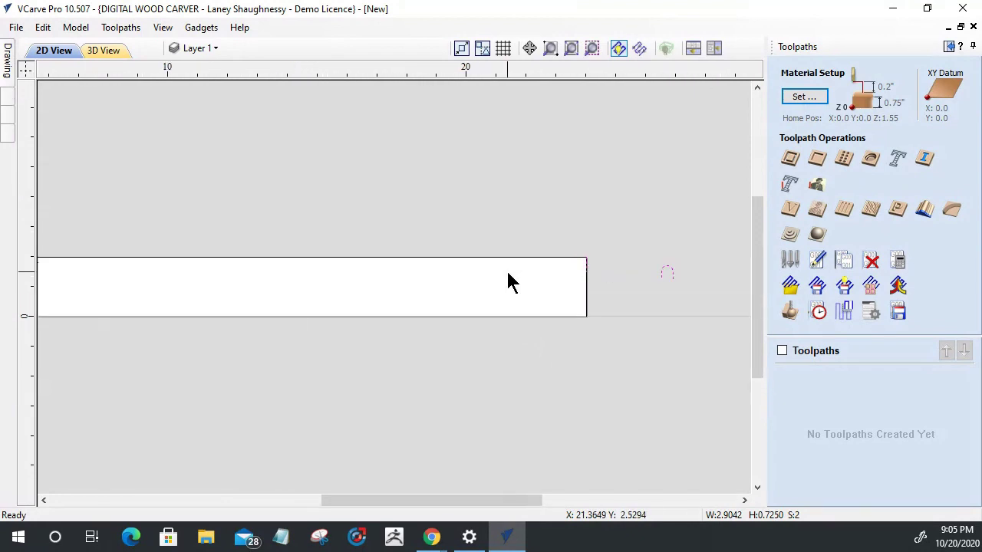
scroll(666, 295, "down", 2)
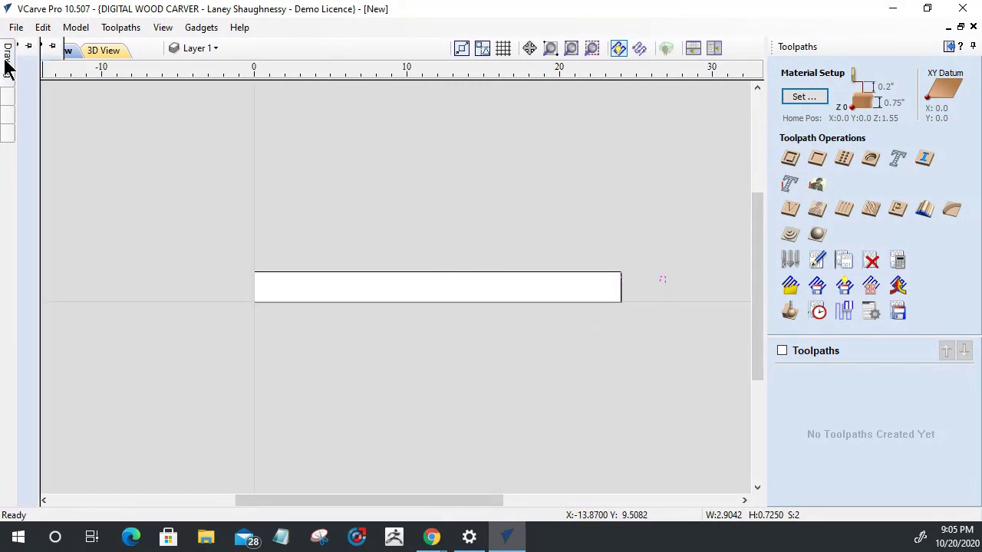
mouse_move(5, 62)
left_click(36, 172)
scroll(252, 279, "down", 2)
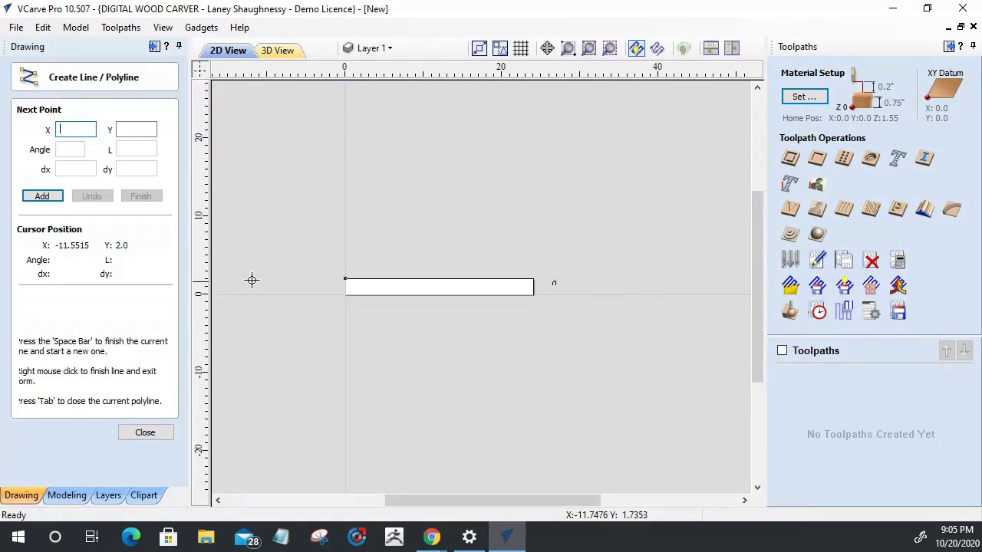
left_click(345, 279)
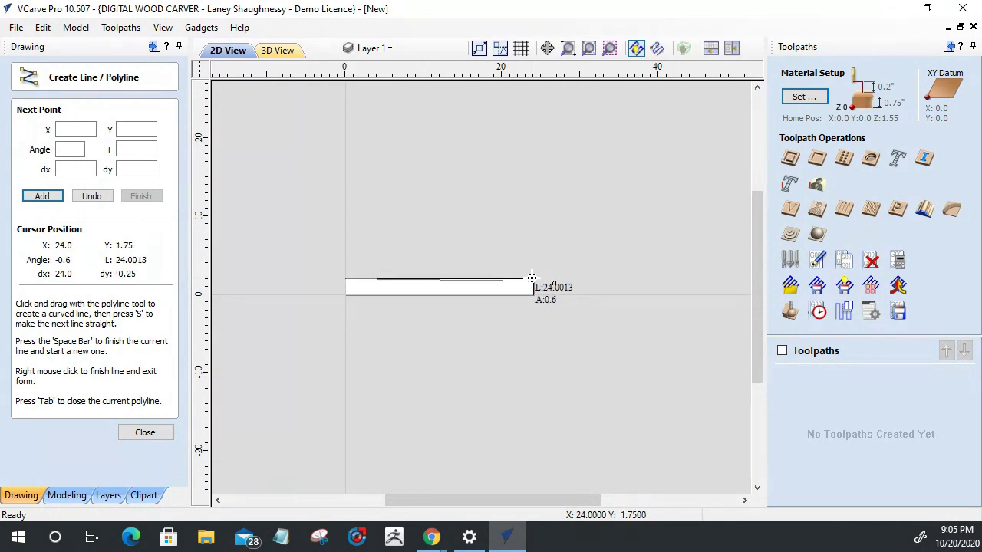
scroll(531, 278, "up", 5)
left_click(534, 249)
key("space")
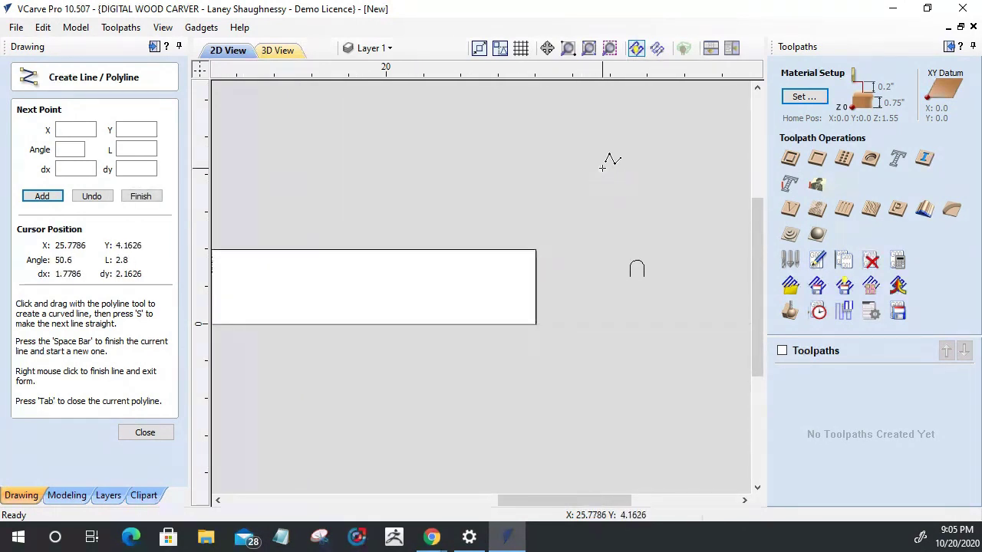
scroll(697, 285, "down", 4)
left_click(140, 434)
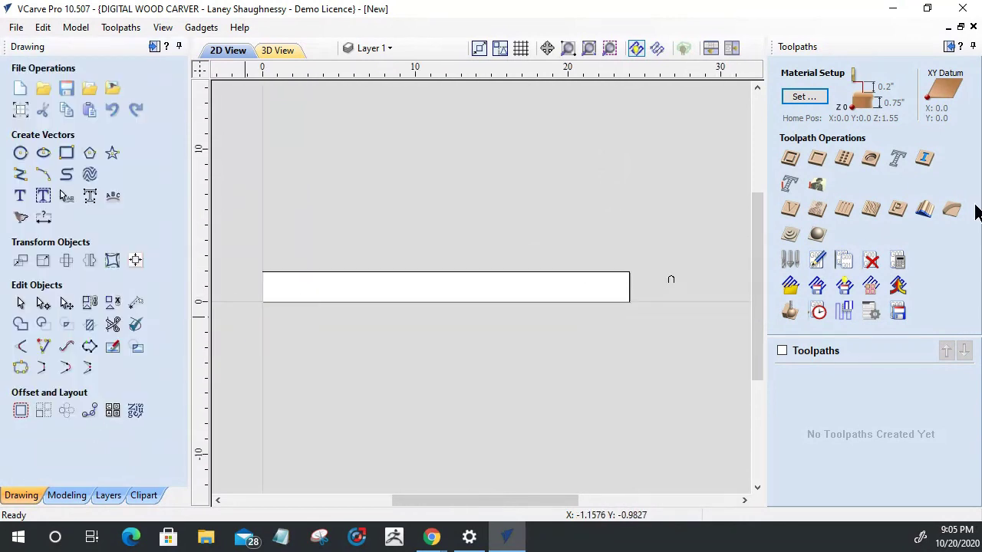
Set up a Moulding Toolpath with the material's upper-edge line as drive rail and the arched vector as profile.
left_click(553, 273)
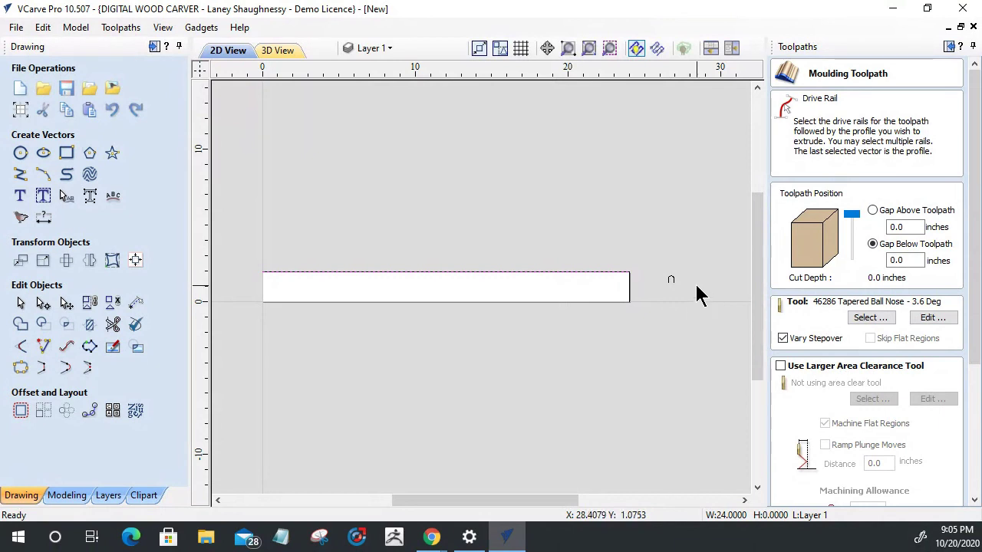
scroll(694, 289, "up", 3)
left_click(603, 261)
scroll(744, 292, "down", 3)
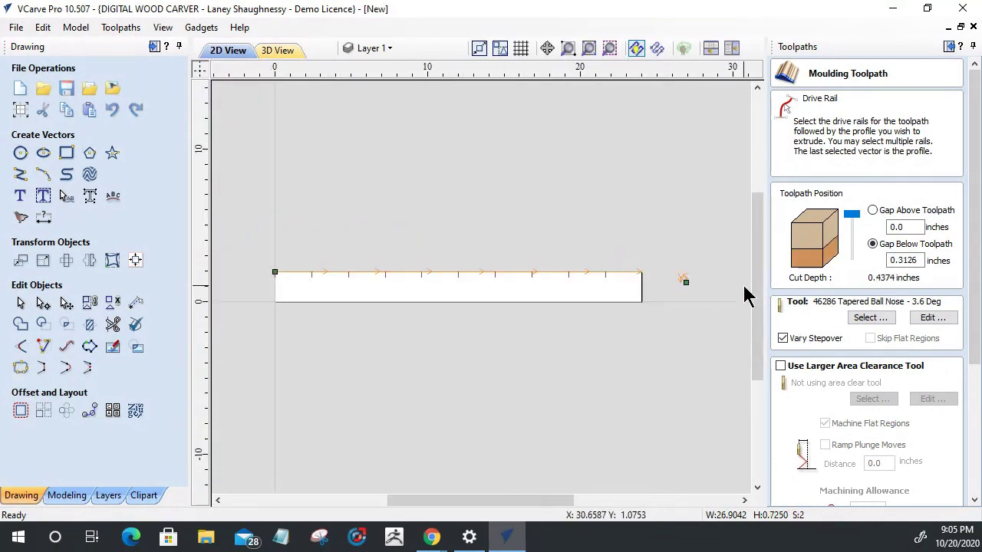
Reverse the direction of the drive rail along the material's upper edge from its start point at X 0.
scroll(303, 282, "up", 5)
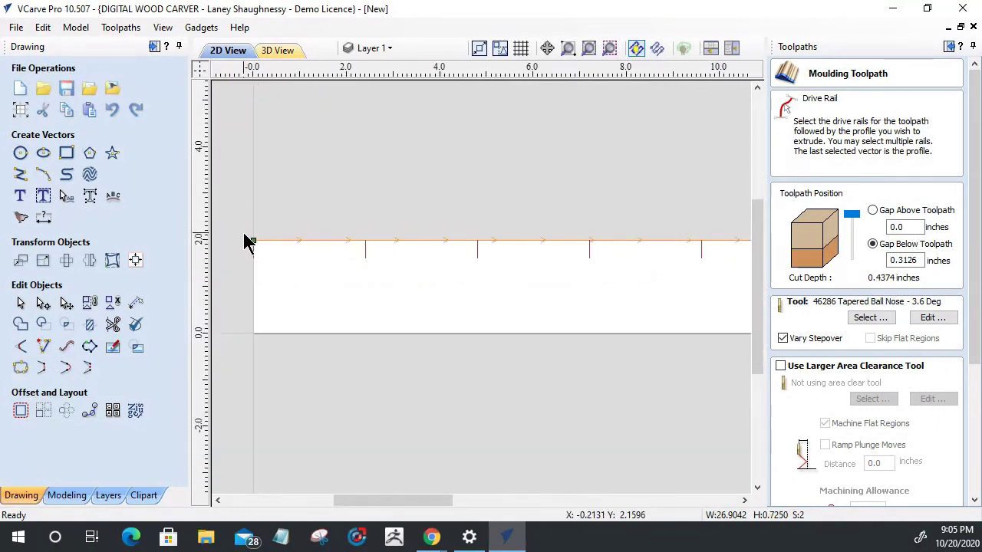
scroll(247, 241, "down", 3)
scroll(617, 269, "down", 2)
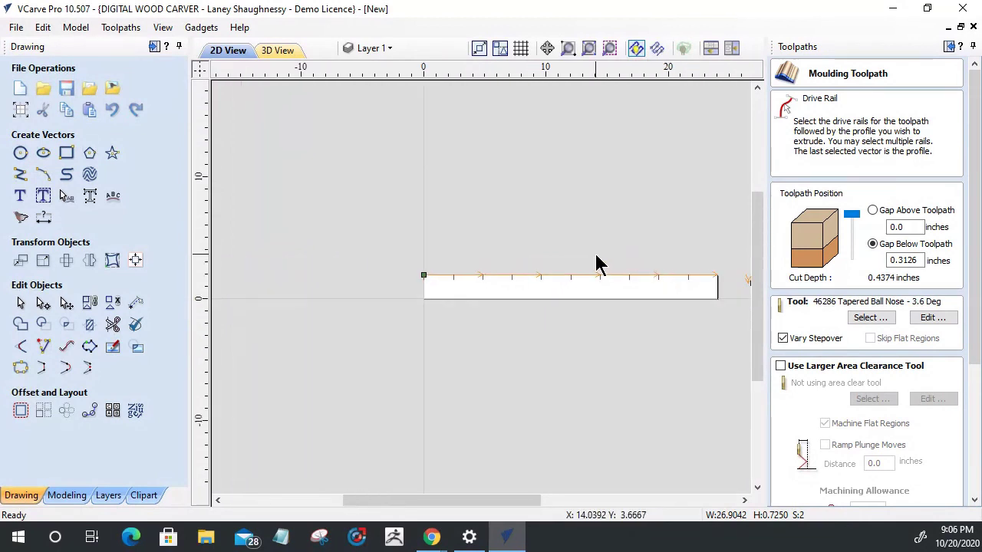
scroll(700, 277, "up", 4)
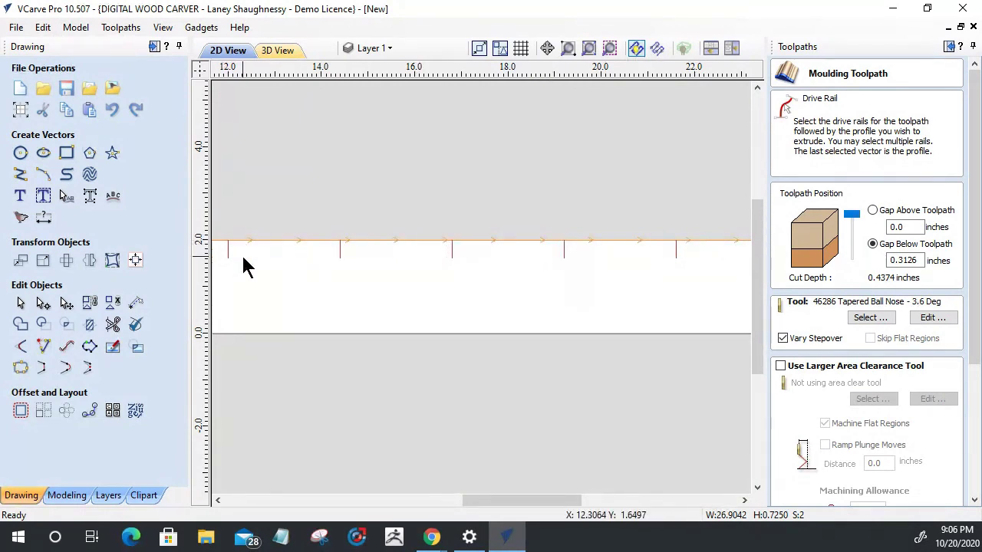
scroll(244, 259, "down", 4)
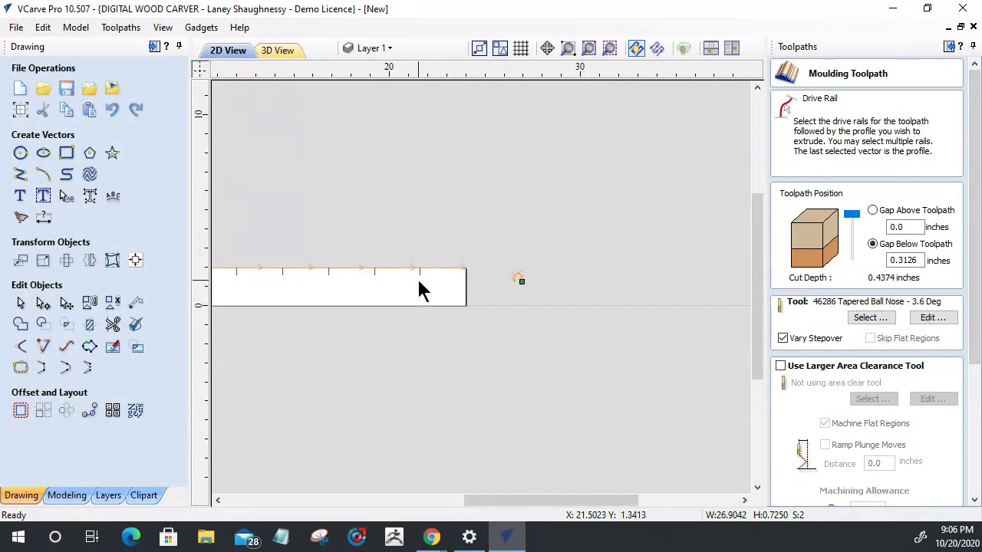
scroll(602, 305, "down", 3)
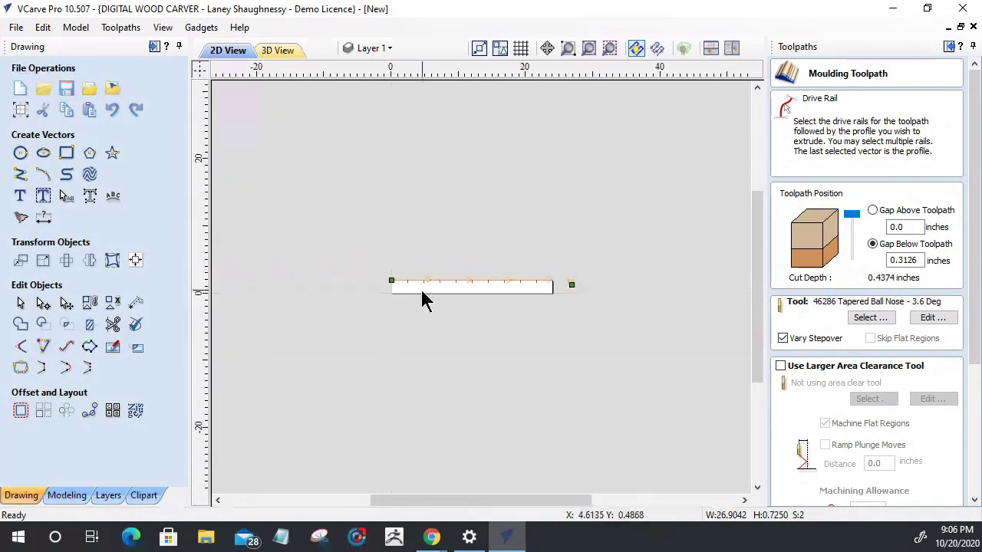
scroll(422, 300, "up", 3)
right_click(339, 263)
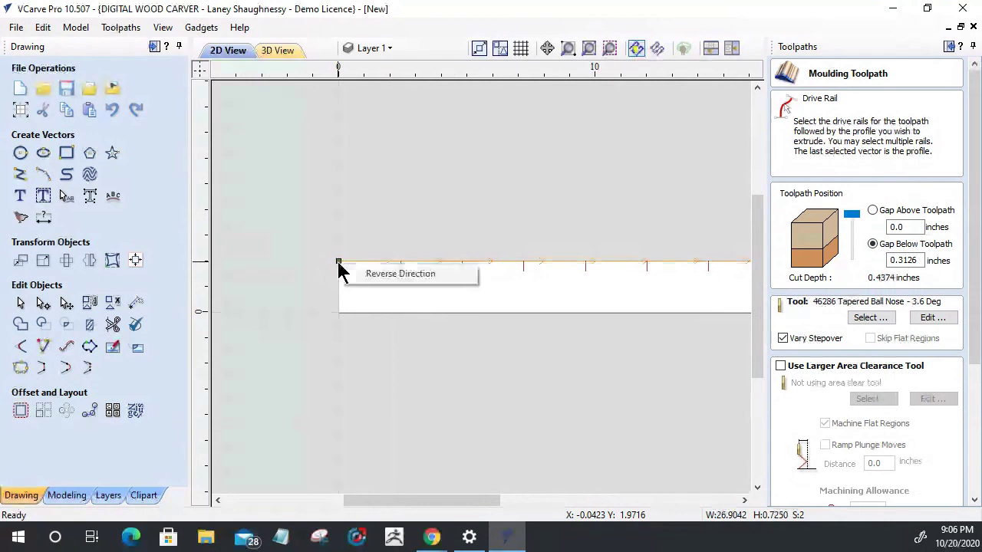
left_click(401, 274)
scroll(410, 273, "up", 3)
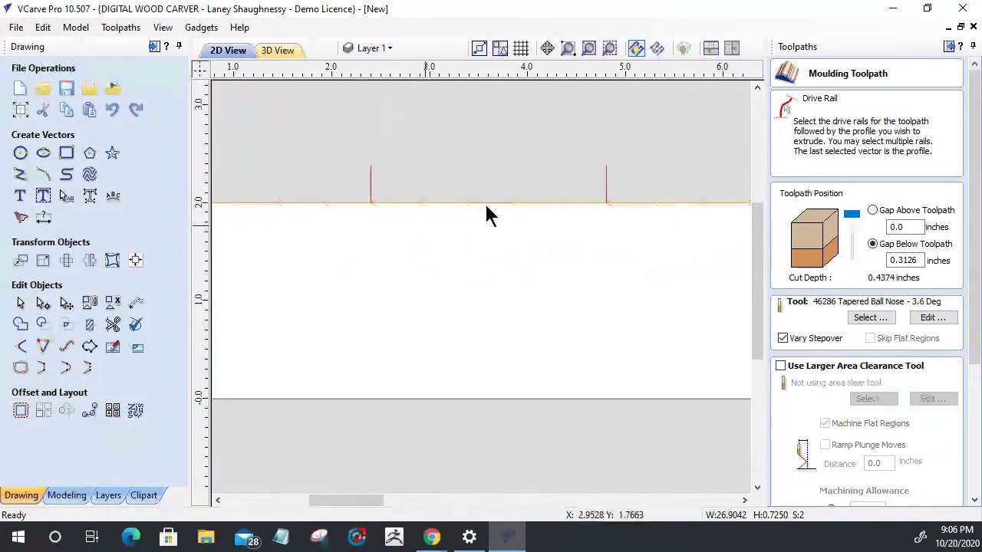
Reverse the drive rail again from X 24 so its direction runs from X 0 to X 24.
scroll(507, 234, "down", 4)
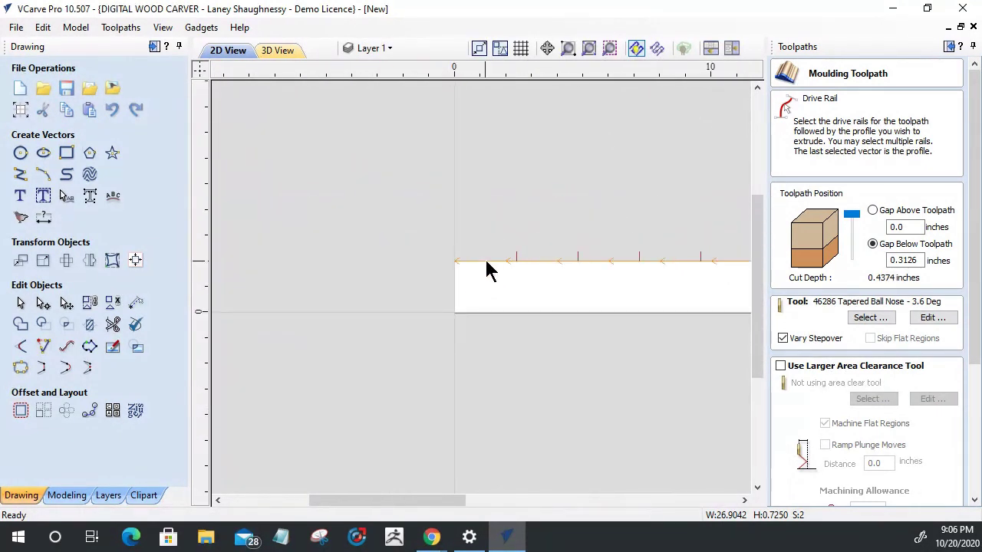
scroll(262, 221, "down", 1)
right_click(536, 283)
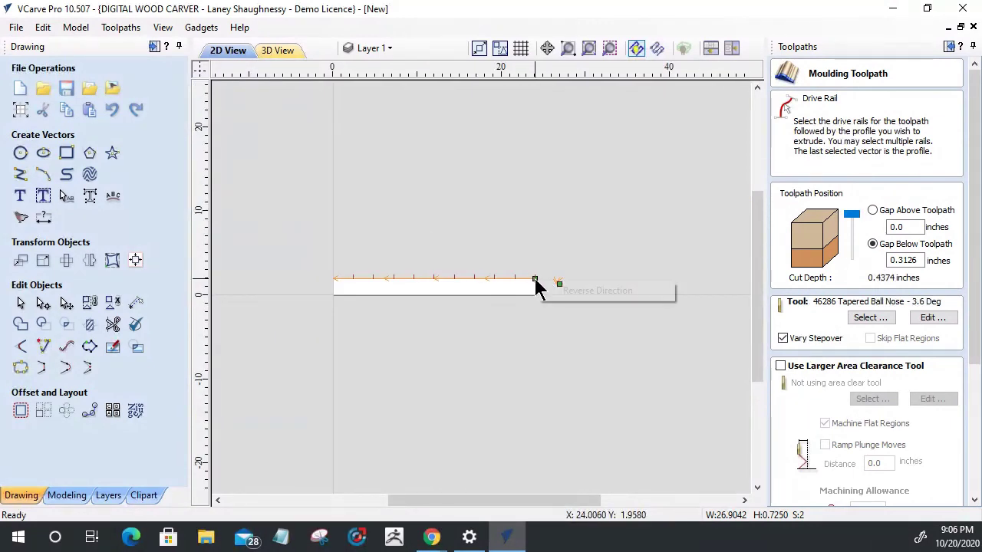
left_click(553, 295)
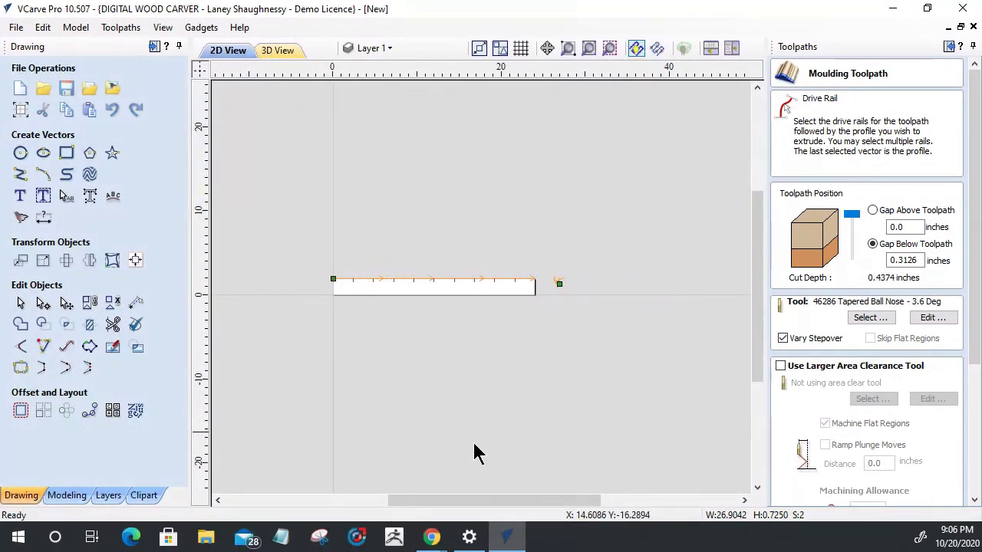
Try to calculate the Swept Profile 1 moulding toolpath with the upright arch, inspect the vectors, and close the toolpath form.
left_click_drag(974, 284, 973, 429)
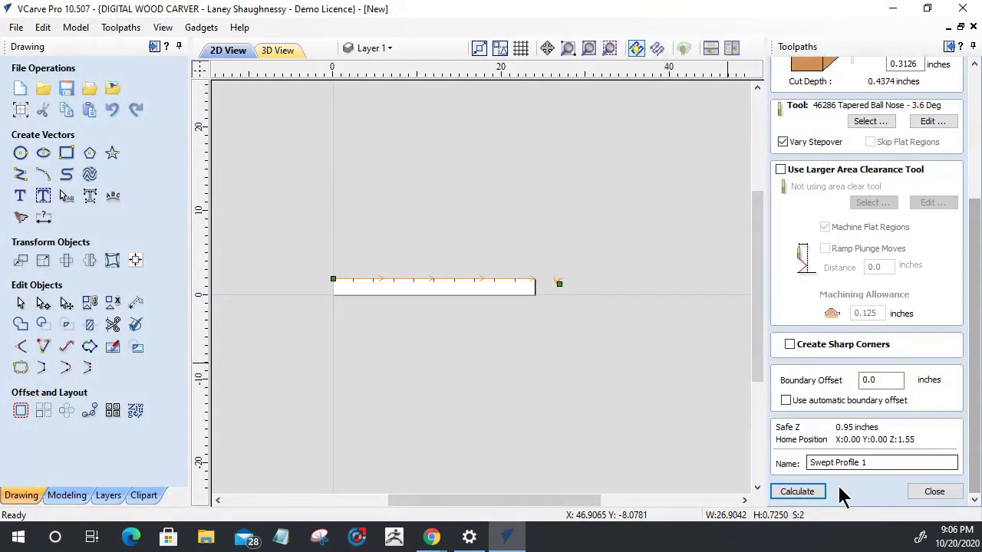
left_click(810, 493)
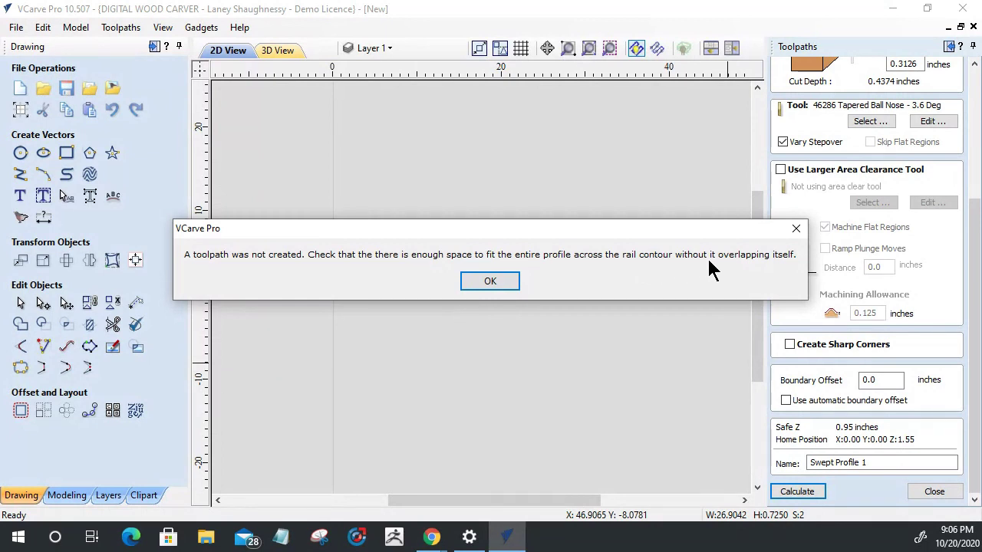
left_click(497, 284)
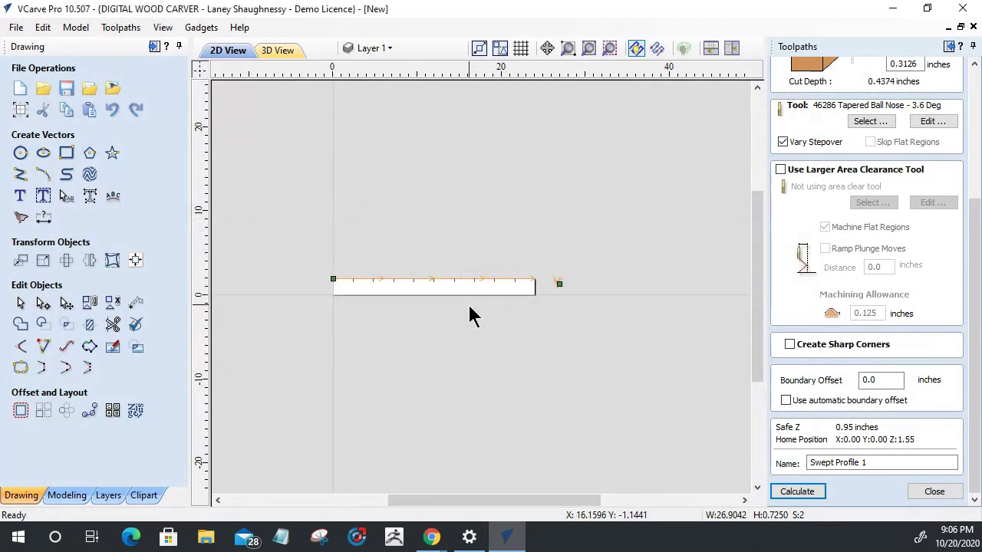
scroll(493, 311, "up", 3)
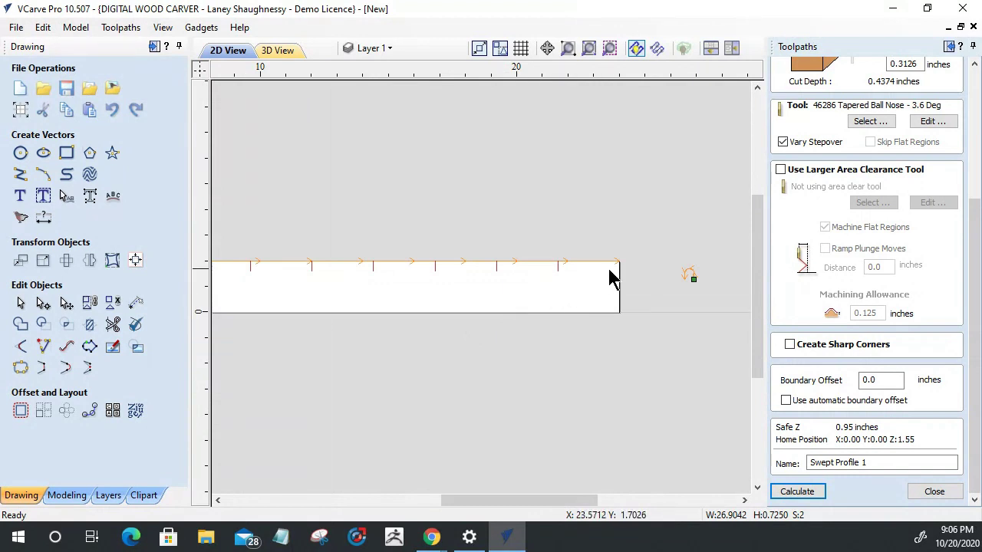
scroll(625, 277, "up", 2)
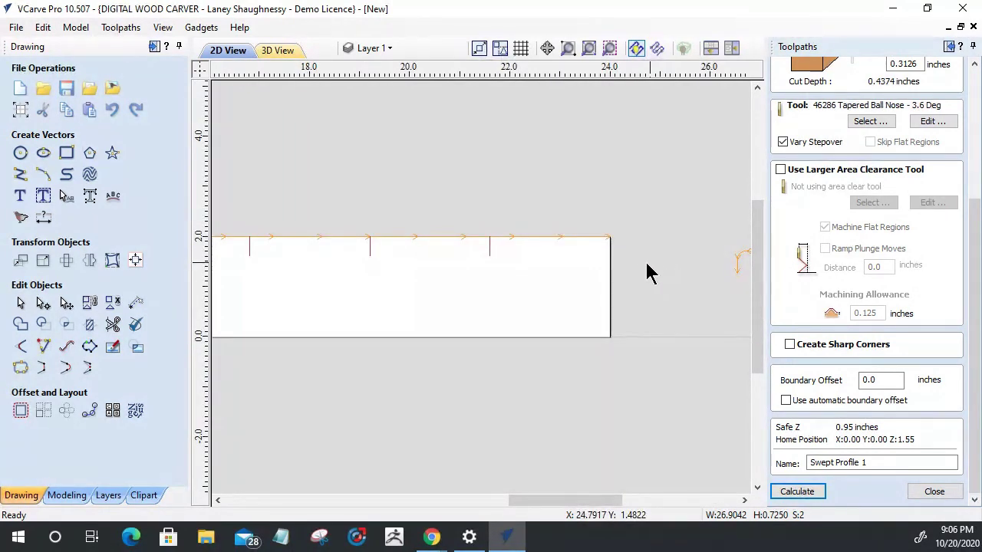
scroll(629, 273, "down", 2)
scroll(719, 303, "up", 2)
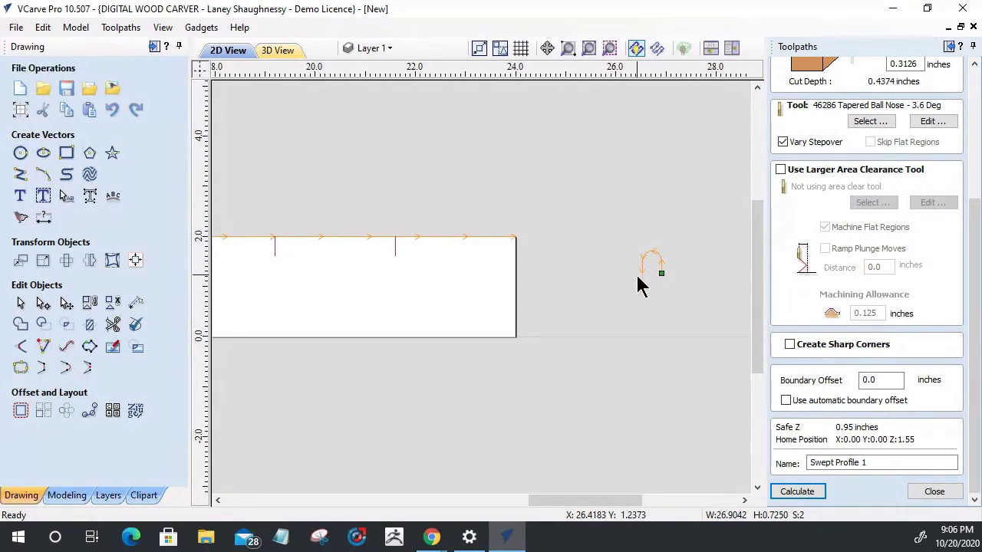
left_click(589, 232)
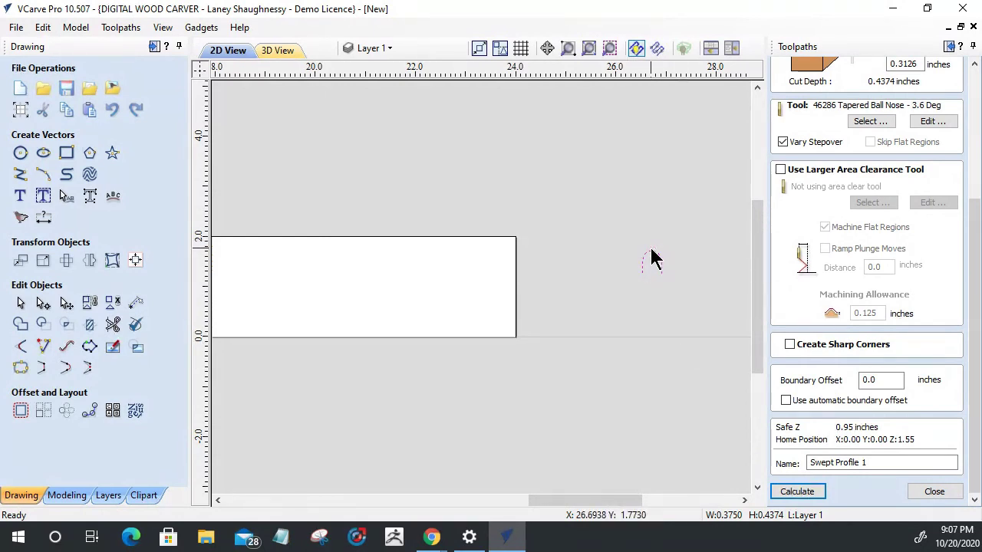
left_click(934, 492)
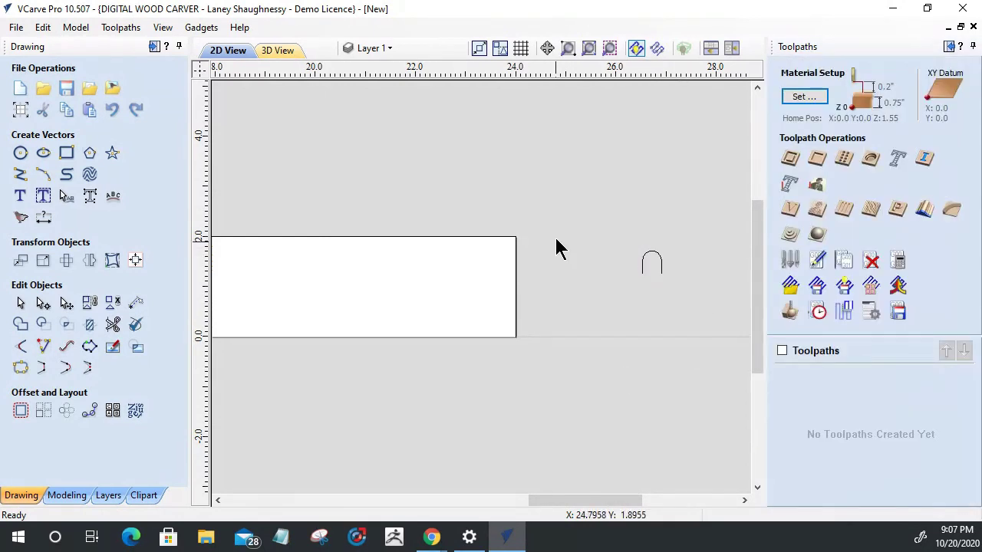
Rotate the arched profile vector 90 degrees clockwise and move it beside the material's upper-right corner, centred at about X 25, Y 2.
left_click(656, 255)
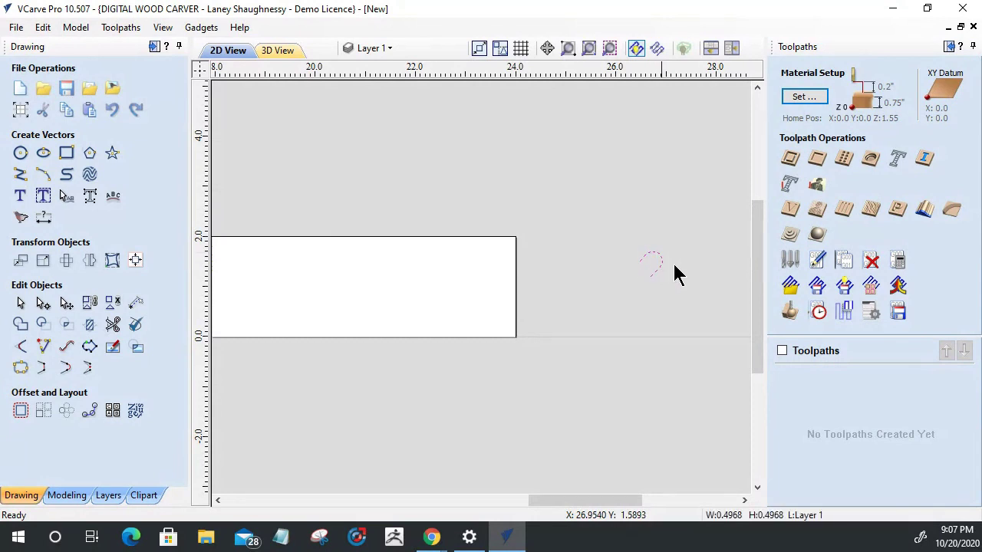
left_click(652, 255)
left_click_drag(653, 254, 567, 229)
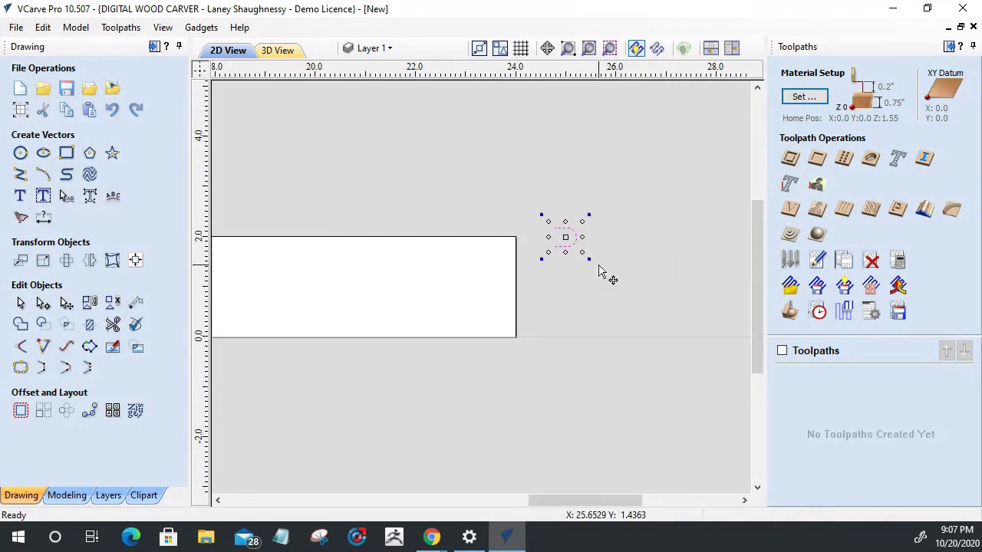
Calculate the Swept Profile 1 moulding toolpath using the material's upper-edge line as drive rail and the rotated arch as profile.
left_click(924, 211)
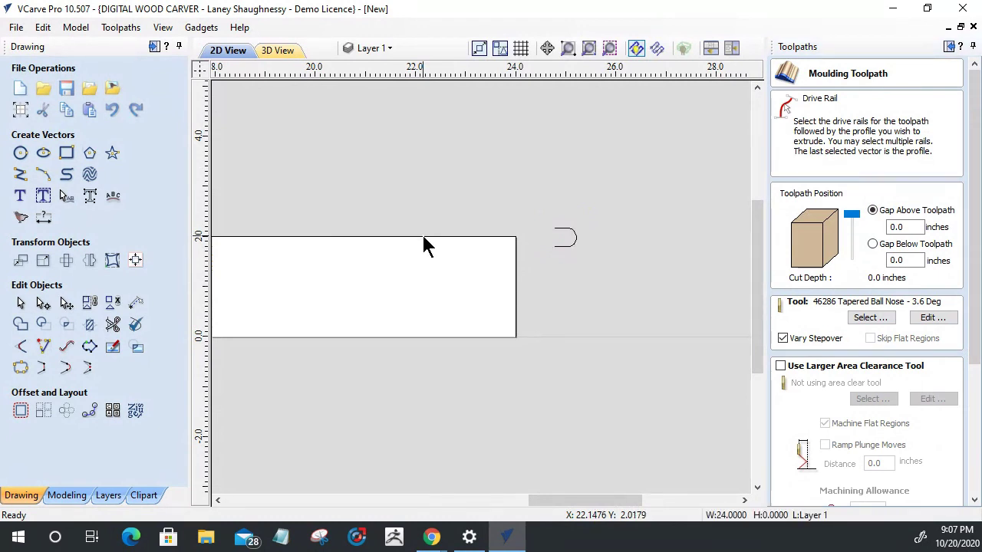
left_click(423, 237)
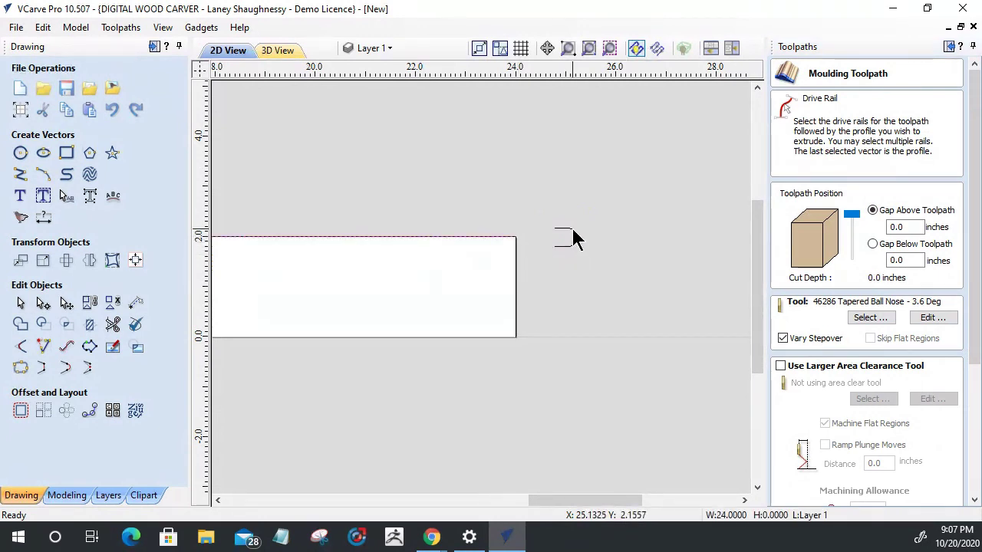
left_click(572, 229, "shift")
left_click_drag(975, 231, 974, 359)
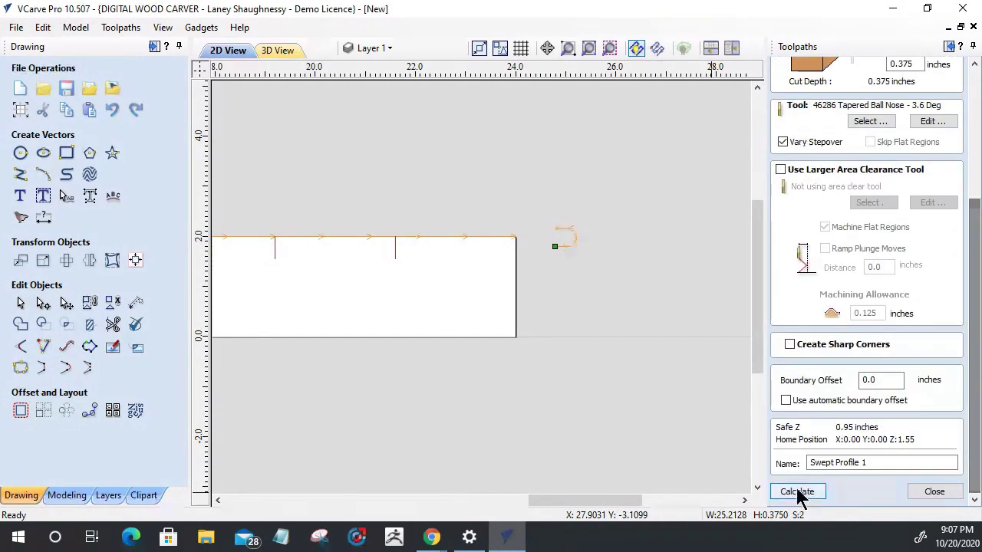
left_click(797, 492)
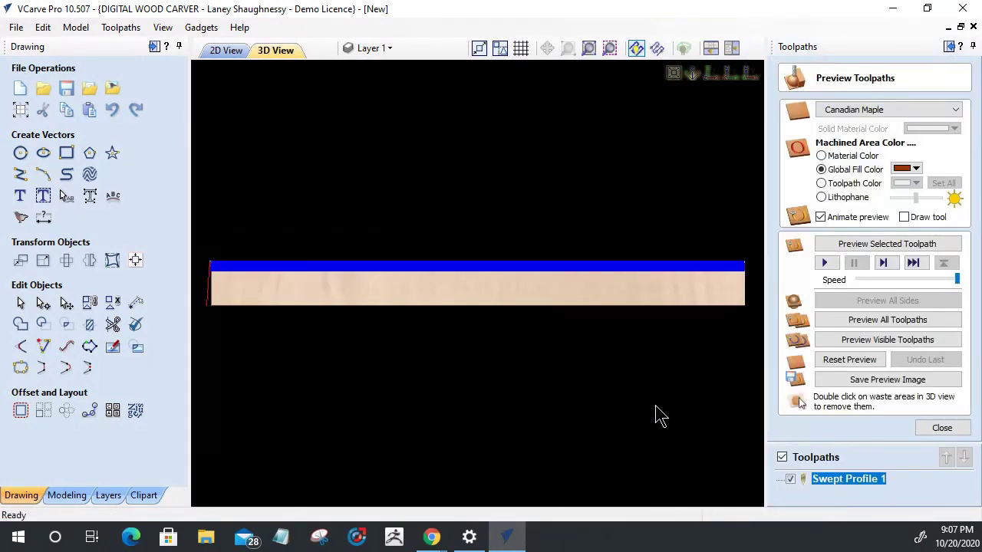
Examine the shape of the calculated toolpath lines along the board's edge and at its end in 3D.
left_click_drag(417, 318, 453, 438)
scroll(580, 261, "up", 5)
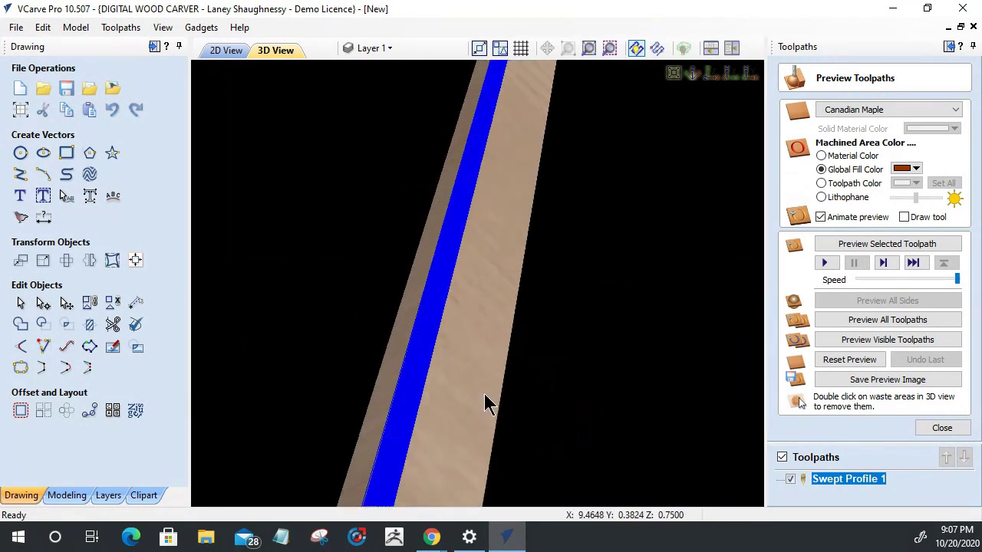
left_click_drag(581, 261, 610, 388)
left_click_drag(524, 300, 478, 281)
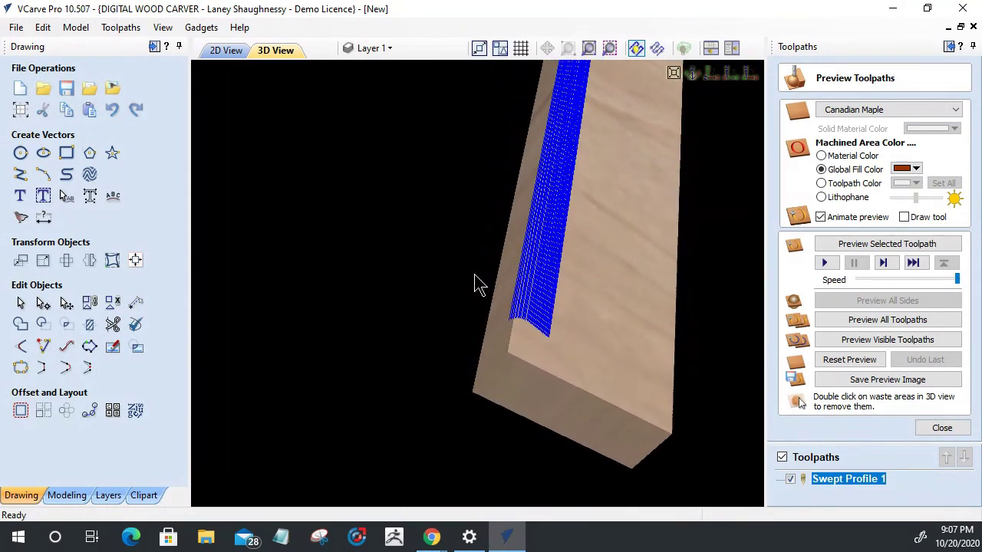
left_click(750, 77)
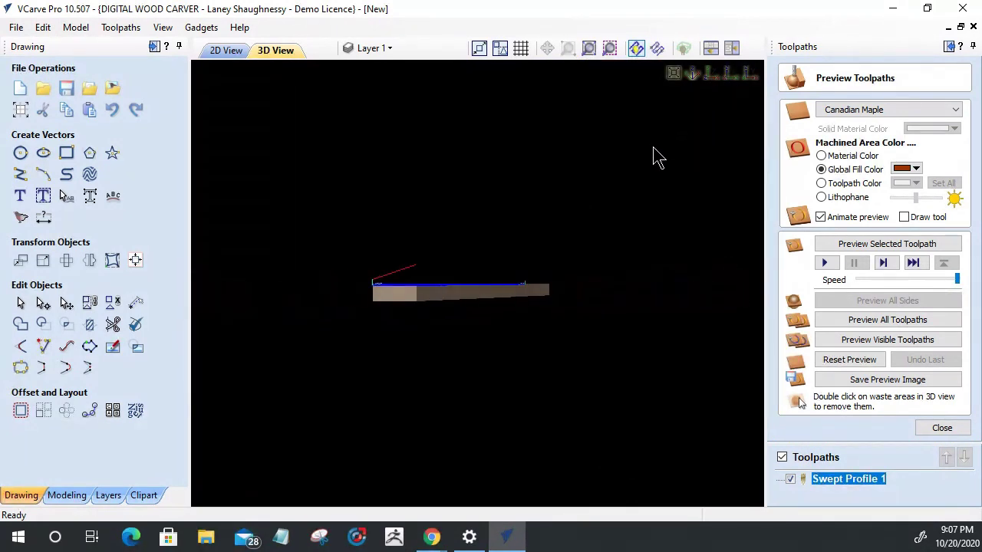
scroll(449, 292, "up", 5)
left_click_drag(491, 284, 549, 302)
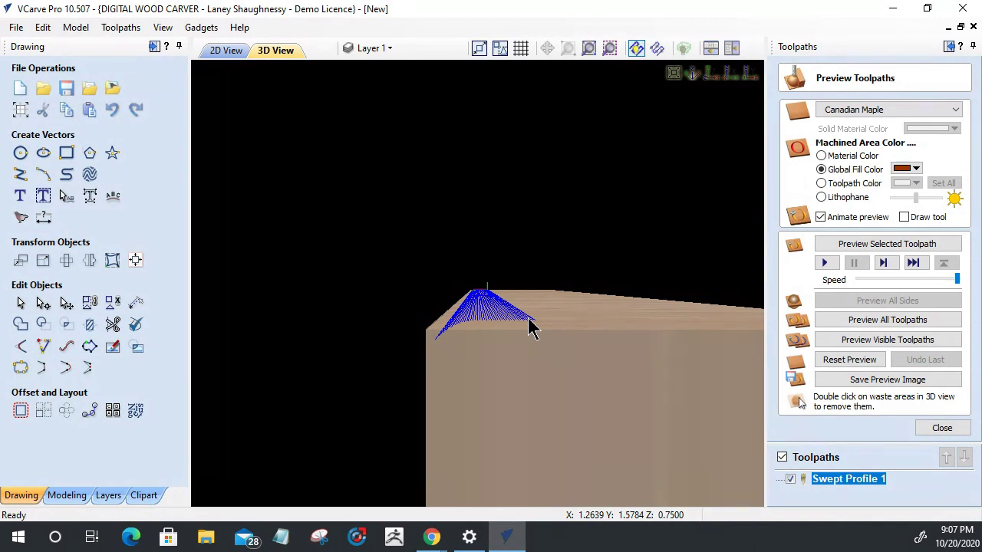
Preview the Swept Profile 1 cut, show machined areas in the material color, and inspect the carved edge at the board's end.
left_click(863, 245)
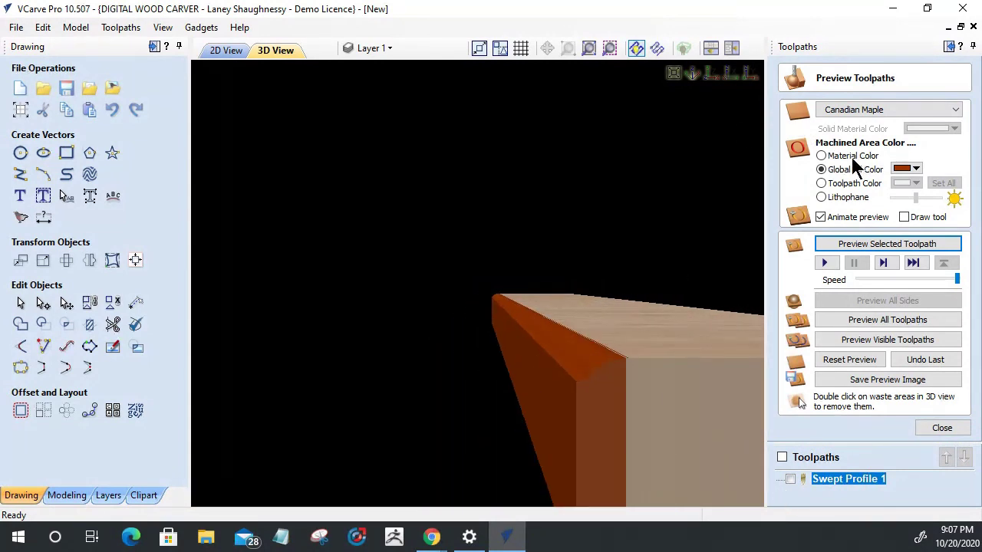
left_click(822, 157)
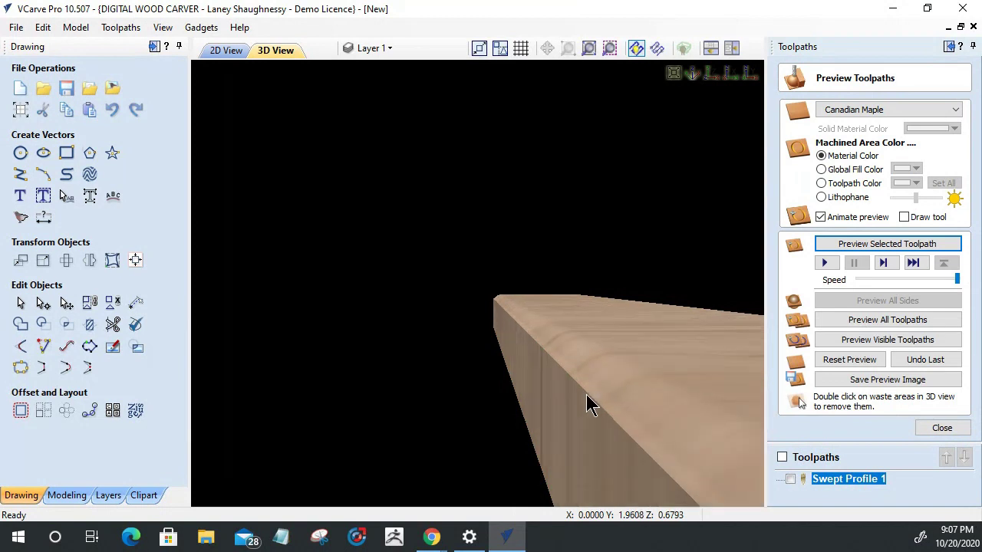
left_click_drag(498, 345, 493, 333)
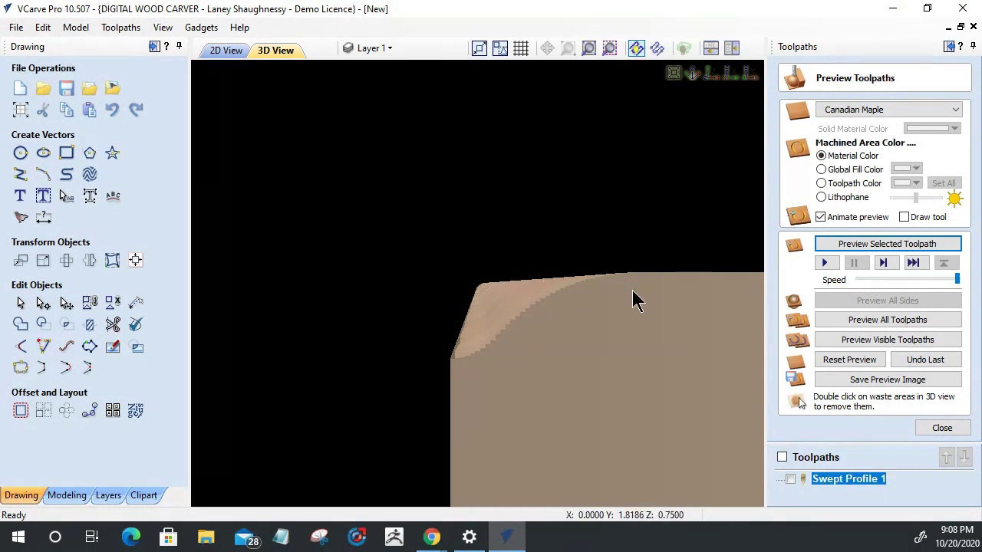
left_click_drag(497, 416, 596, 427)
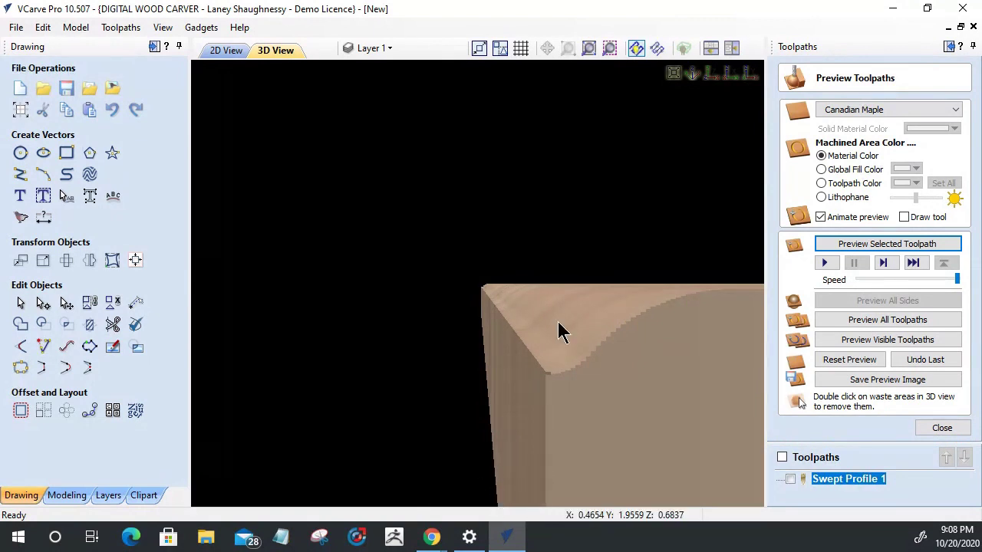
Rotate the arched profile vector 180 degrees in the 2D view so its rounded end faces the board.
left_click(227, 50)
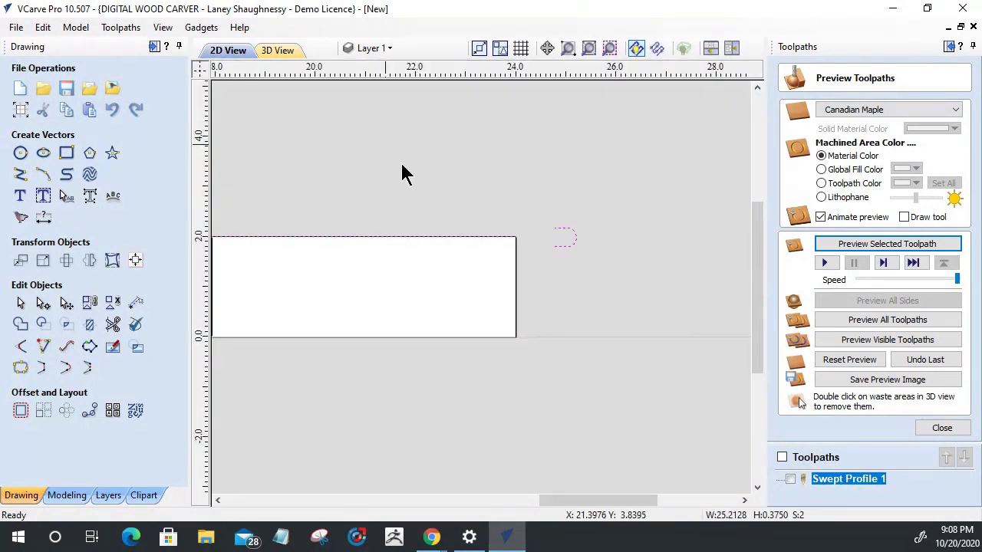
scroll(532, 253, "up", 2)
left_click(587, 206)
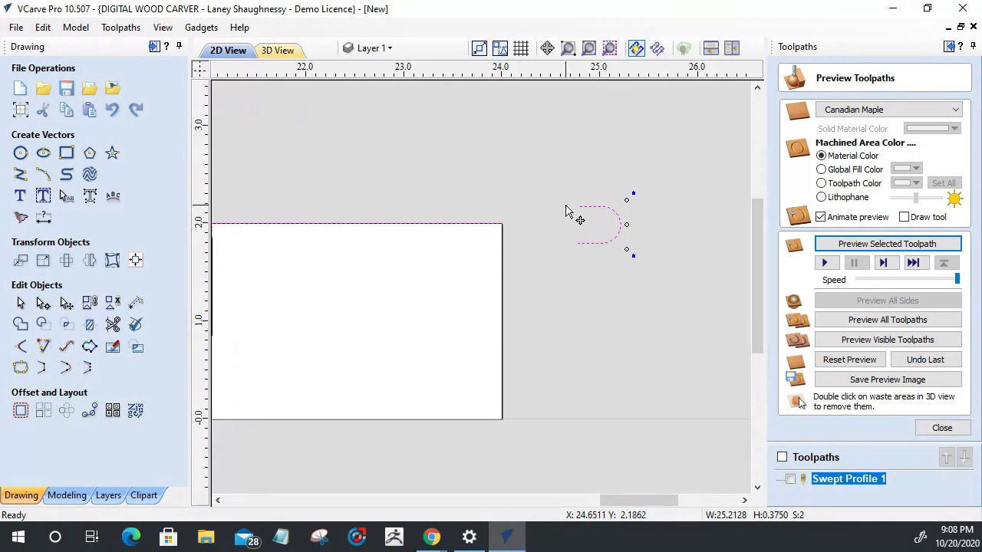
key("Delete")
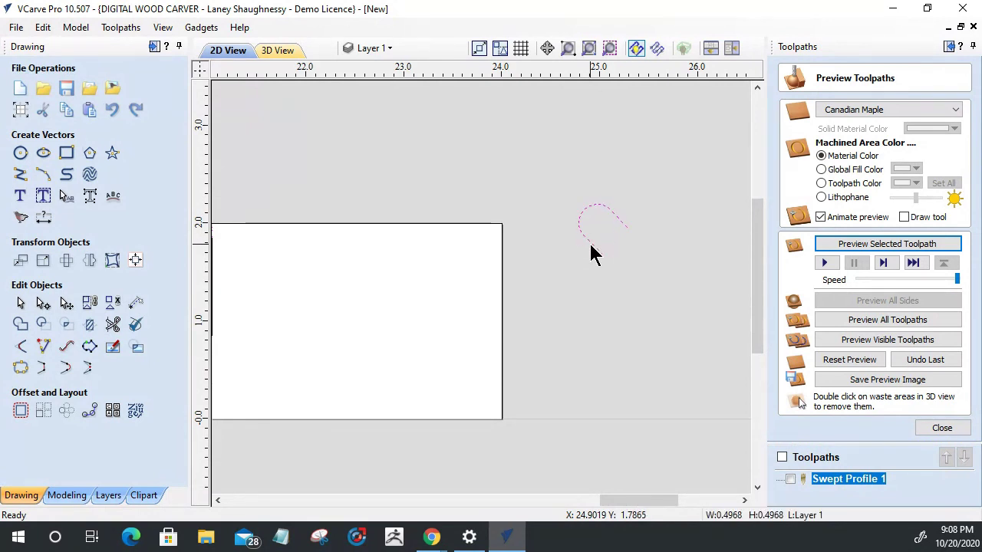
Recalculate the Swept Profile 1 moulding toolpath with the board's upper-edge line as drive rail and the flipped arch as profile.
left_click(427, 224)
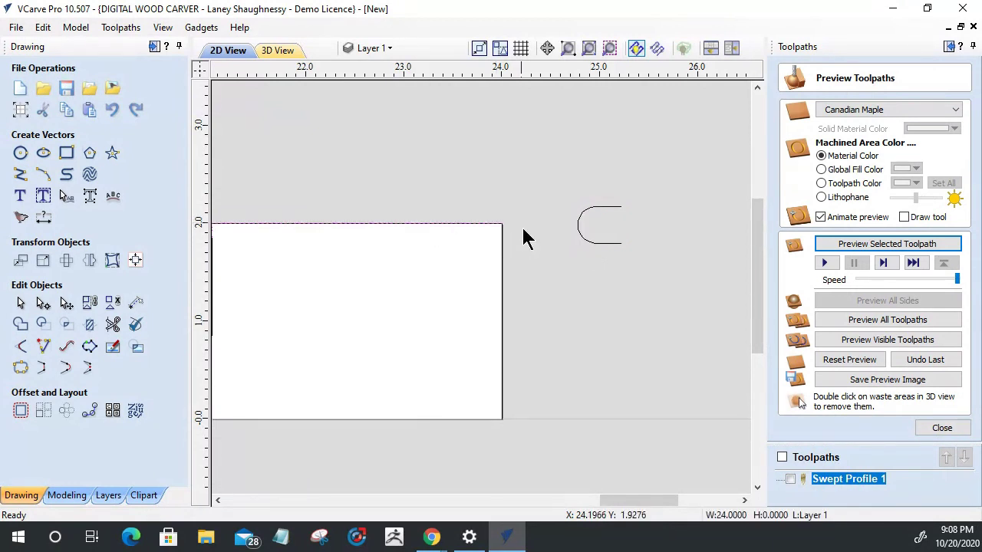
left_click(580, 230, "shift")
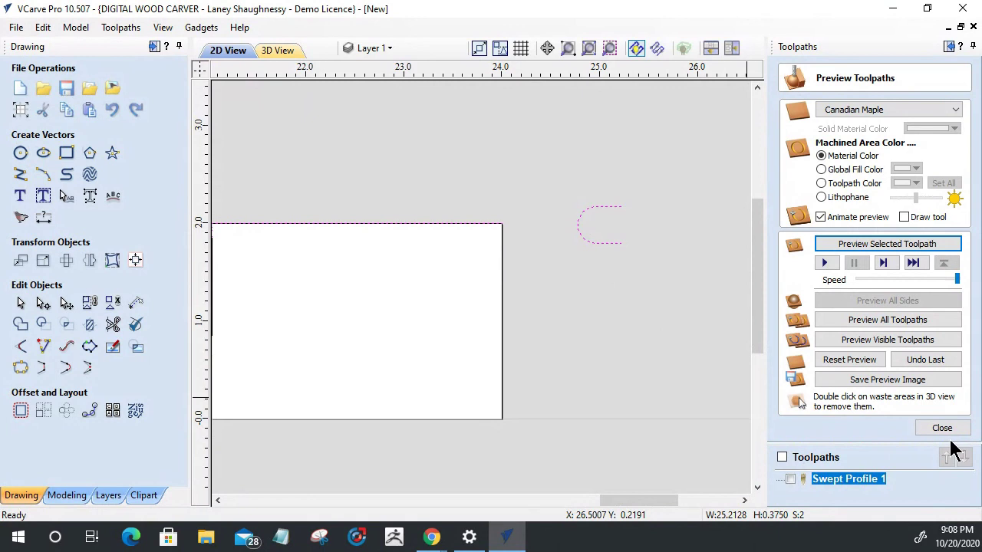
double_click(852, 480)
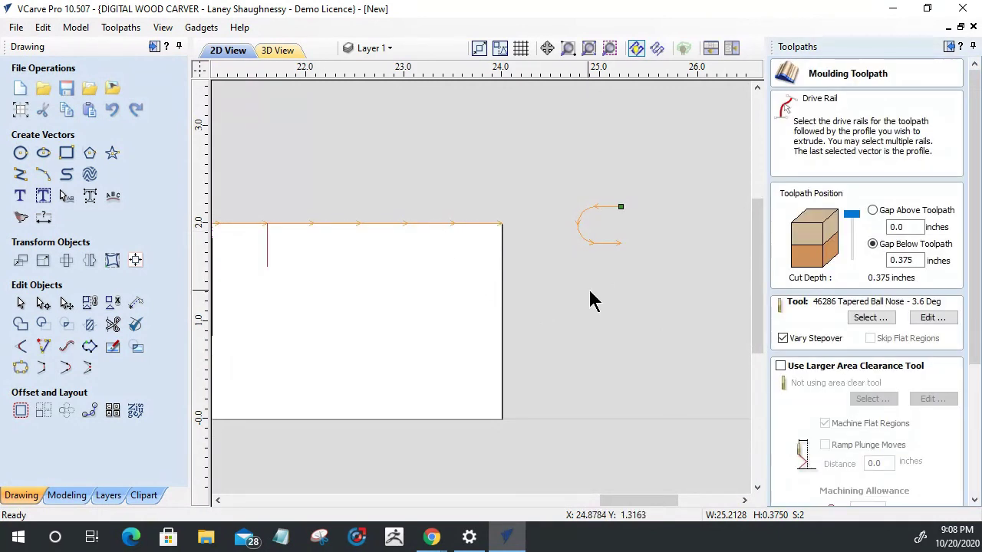
left_click(464, 225)
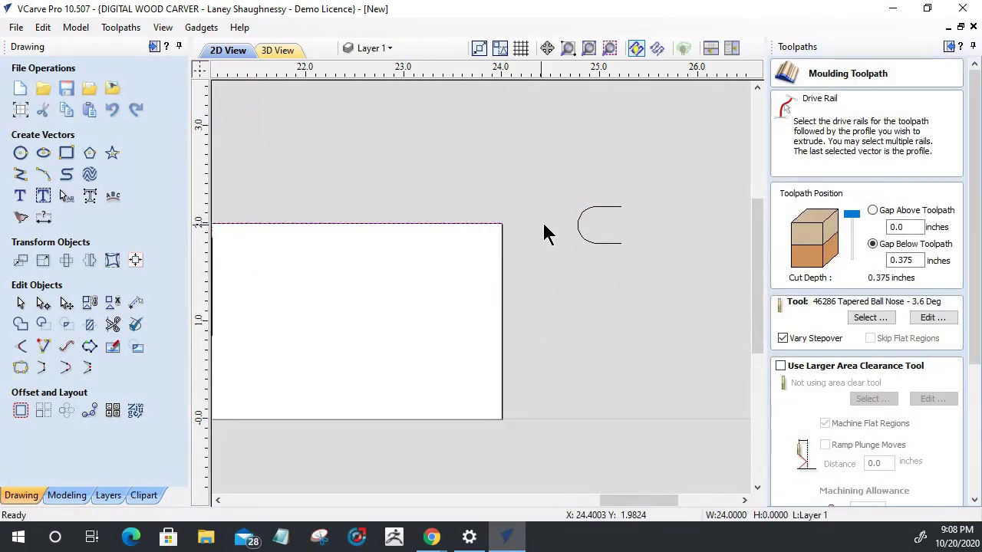
left_click(581, 230, "shift")
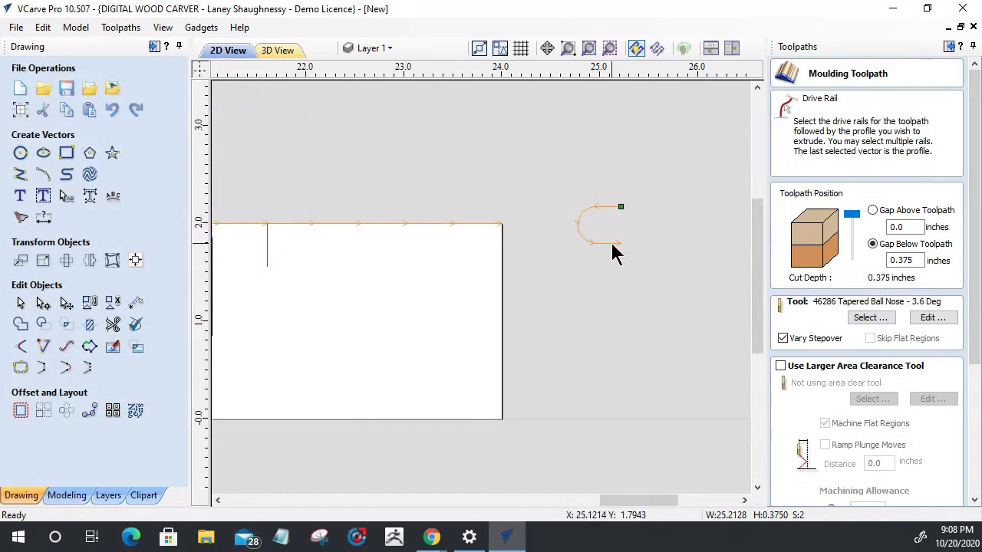
scroll(973, 376, "down", 3)
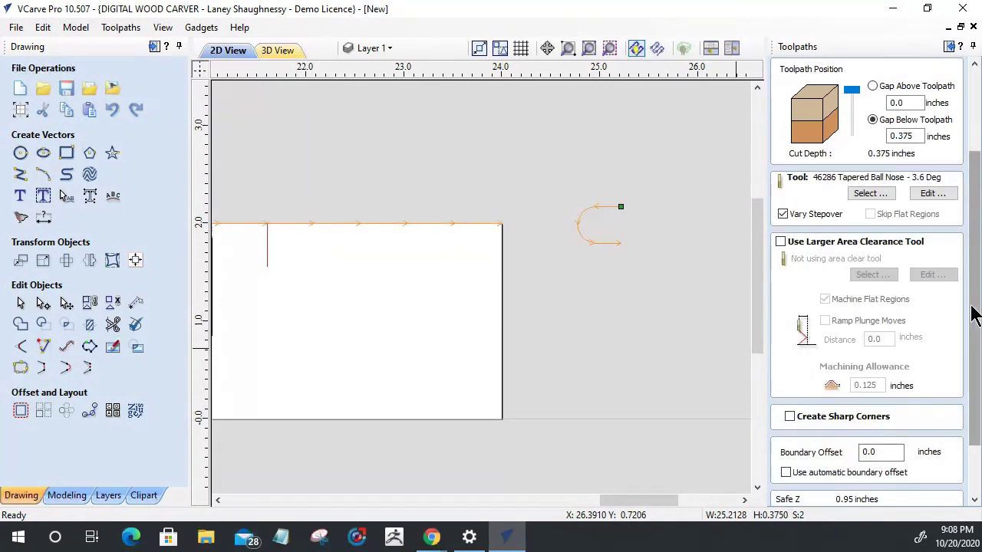
left_click_drag(968, 337, 968, 420)
left_click(784, 495)
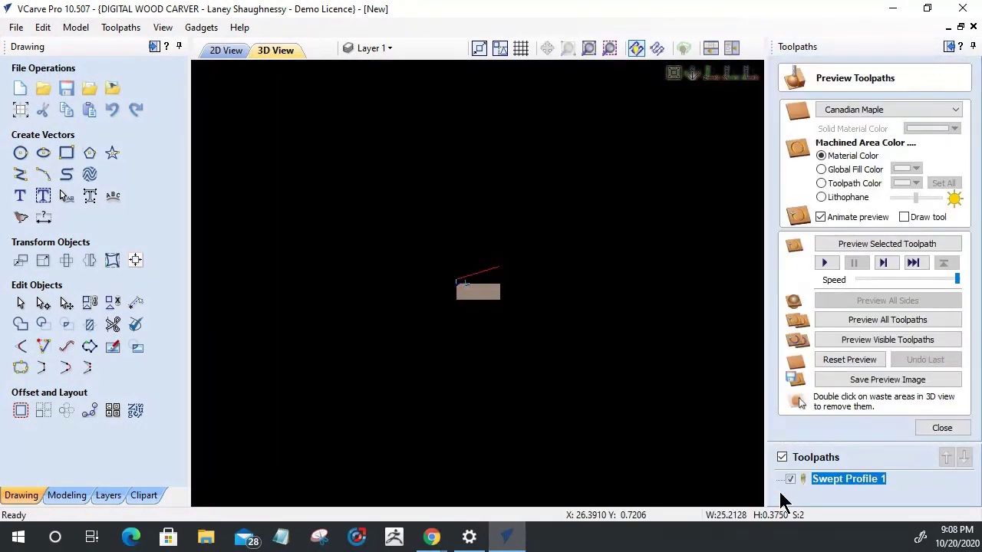
Preview the recalculated Swept Profile 1 cut in 3D and inspect the carved edge at the board's end.
scroll(437, 284, "up", 5)
scroll(535, 389, "down", 2)
left_click_drag(535, 387, 533, 314)
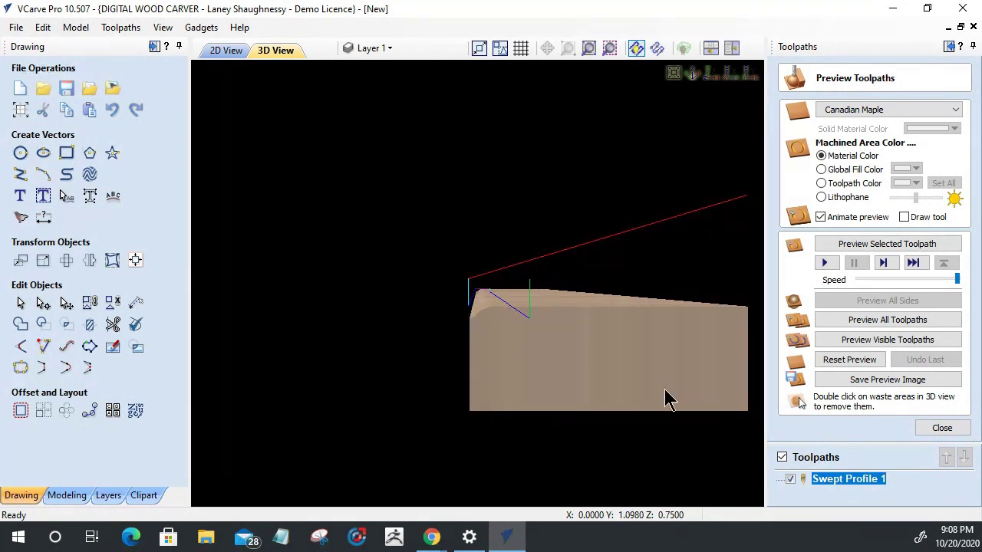
left_click(823, 246)
left_click_drag(557, 333, 516, 221)
scroll(503, 380, "up", 3)
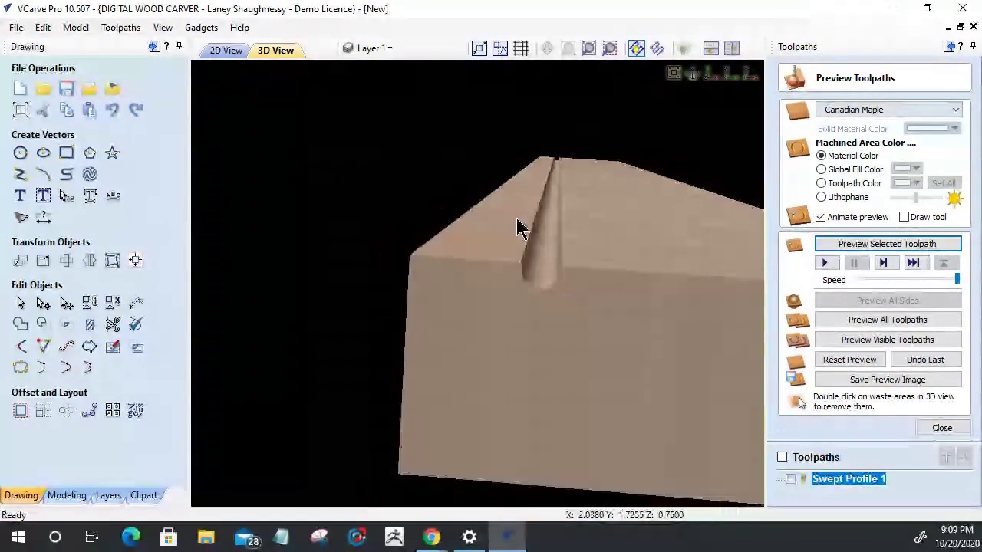
Show the full length of the board with its upper-edge rail and arched profile in the 2D view.
left_click(213, 52)
scroll(648, 315, "down", 5)
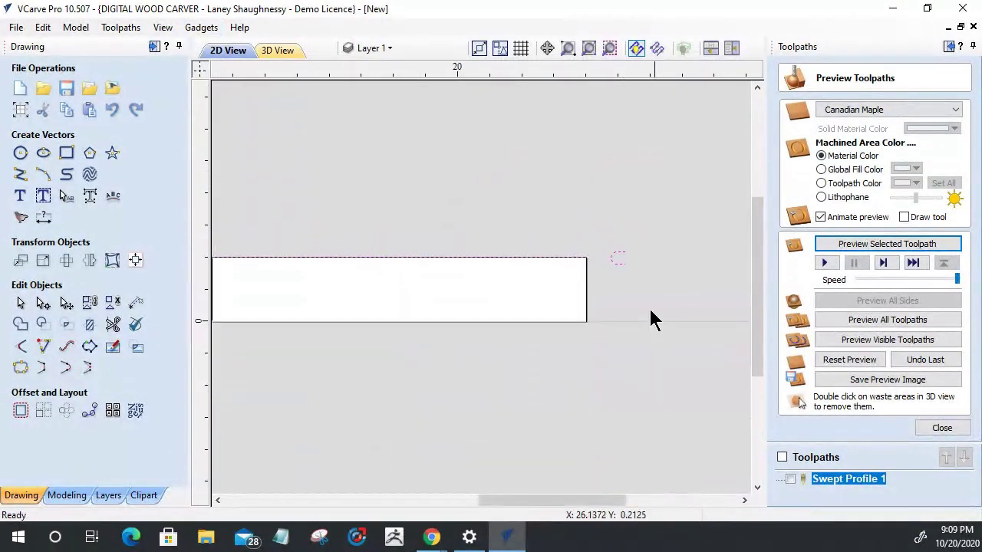
scroll(537, 293, "down", 1)
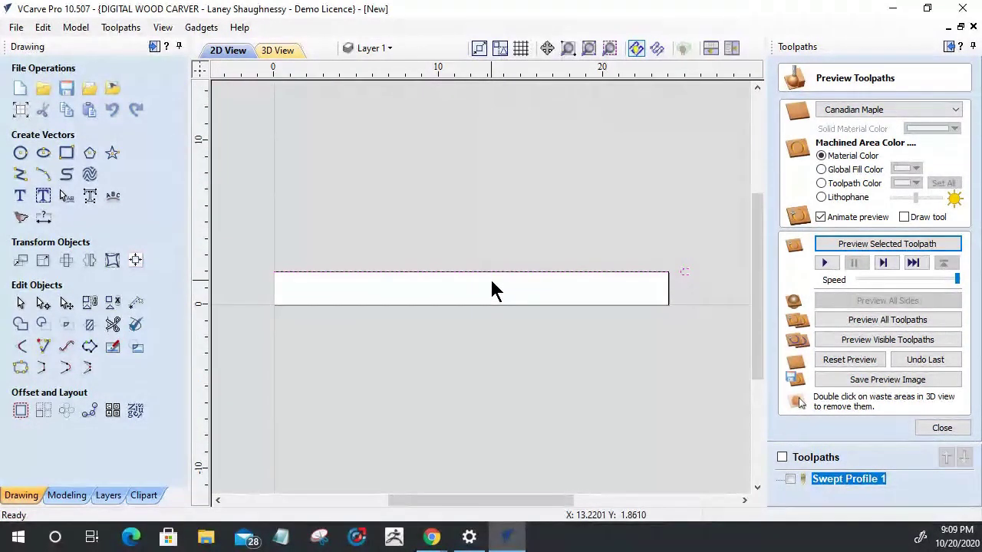
Undo the last rotation of the small arch profile beside the board's right end.
scroll(688, 293, "up", 3)
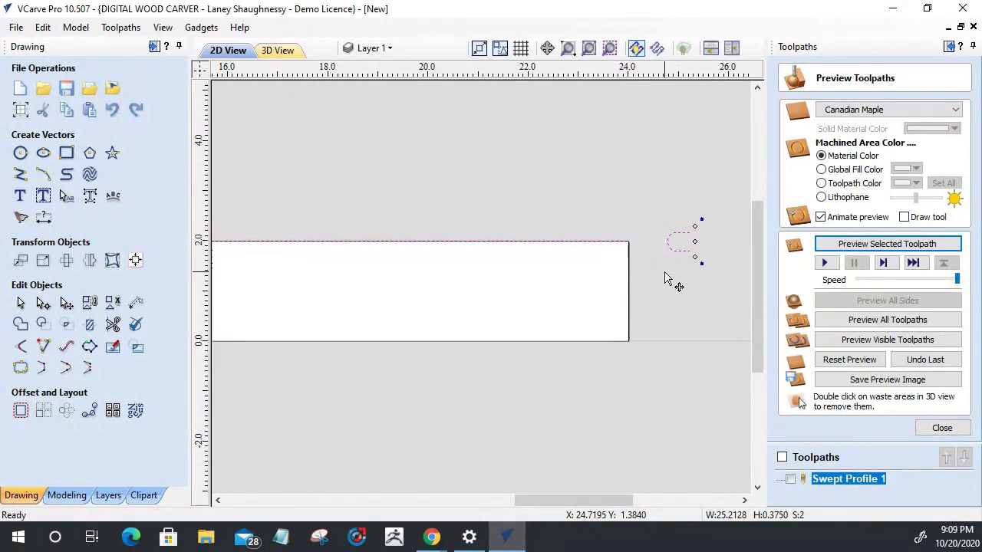
key("ctrl+z")
scroll(563, 279, "down", 4)
left_click(612, 284)
left_click(583, 275)
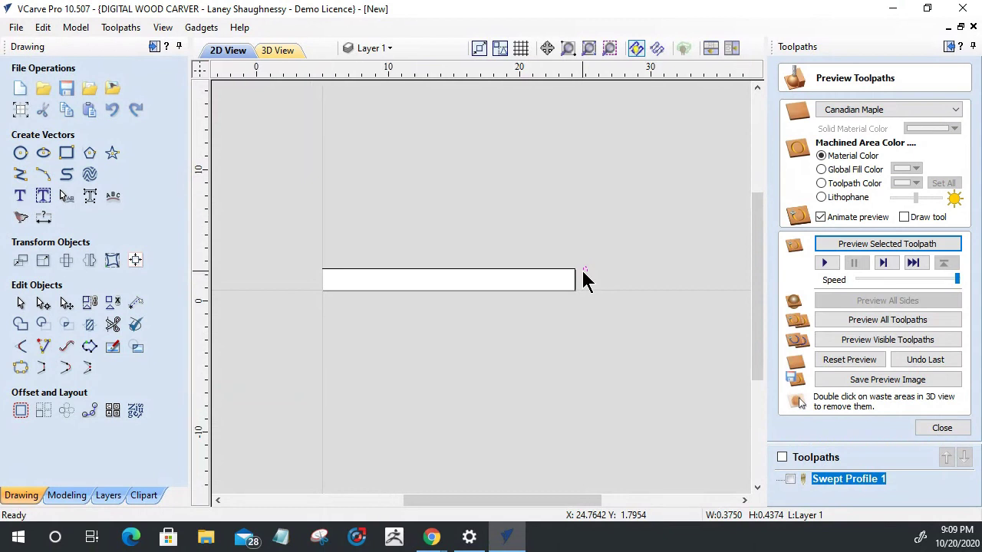
Place a copy of the arch profile 2 inches away in X with a relative move, keeping Y at 0.
scroll(583, 282, "up", 5)
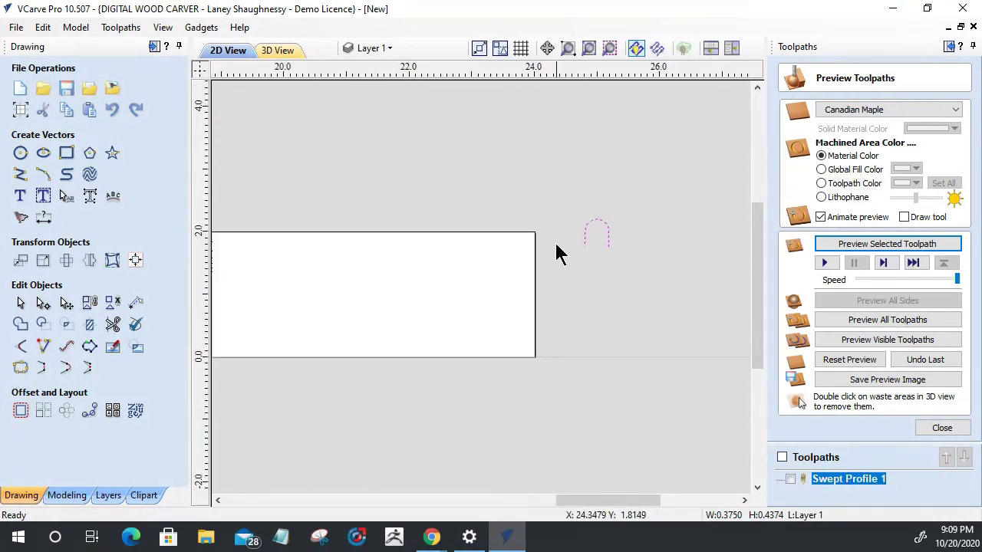
left_click(517, 232)
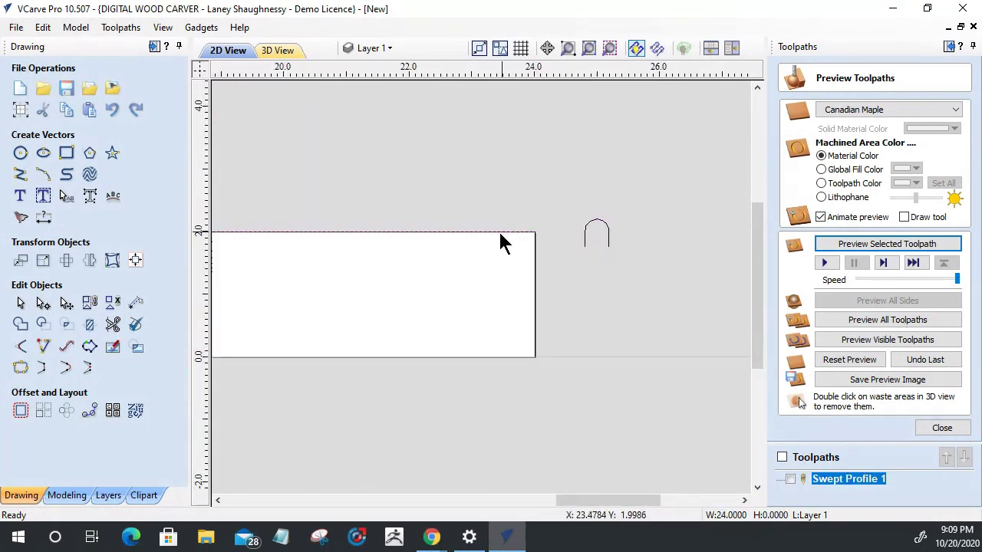
left_click(606, 247)
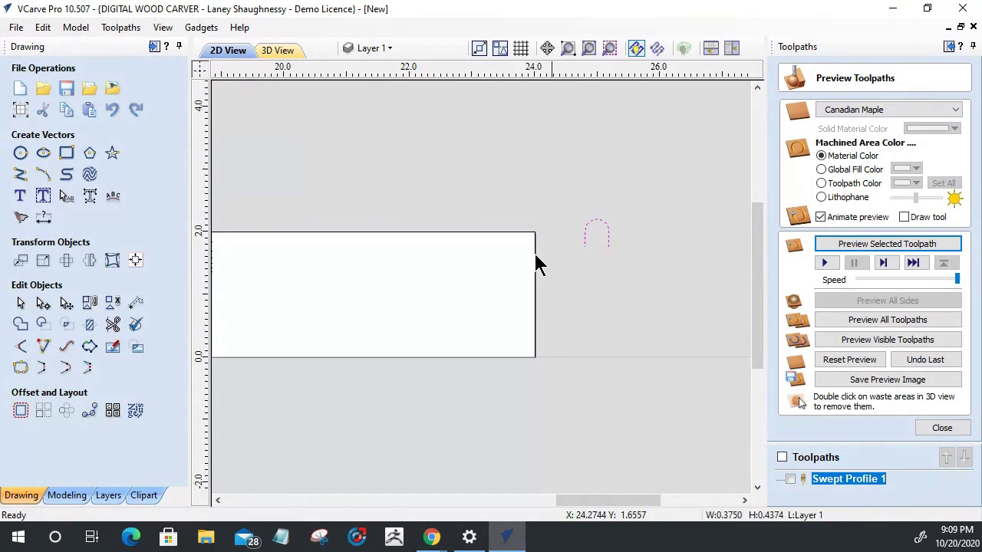
scroll(522, 262, "down", 2)
scroll(620, 245, "up", 2)
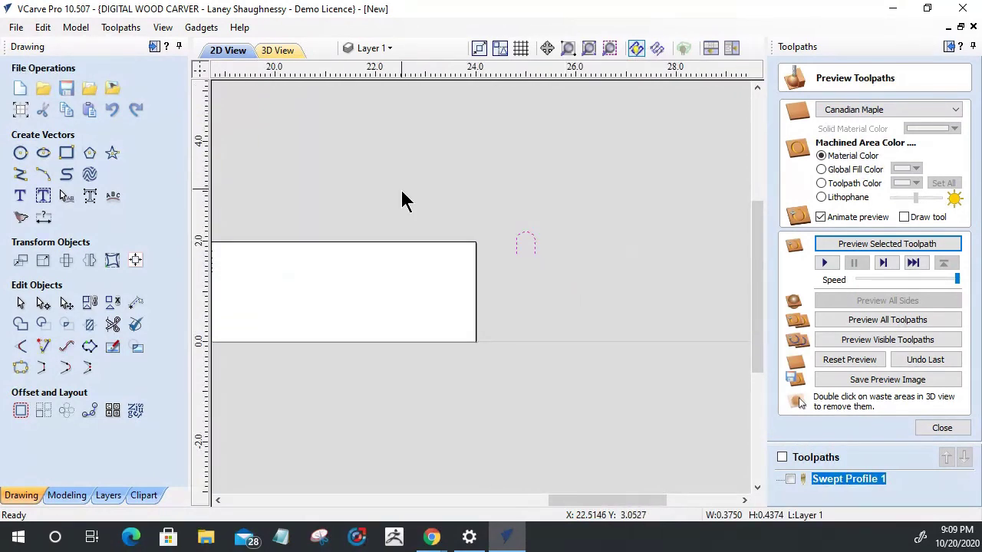
left_click(525, 243)
left_click(20, 261)
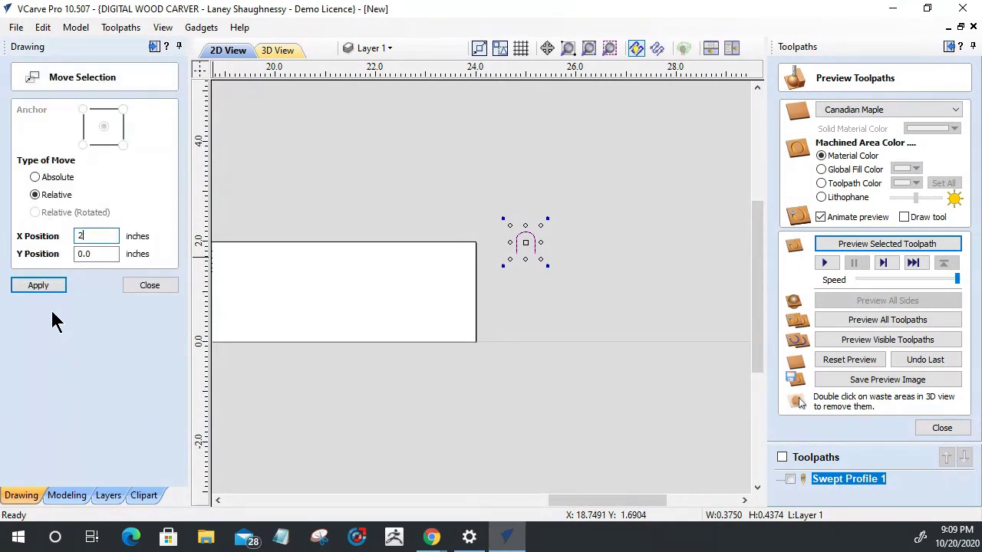
left_click(38, 286)
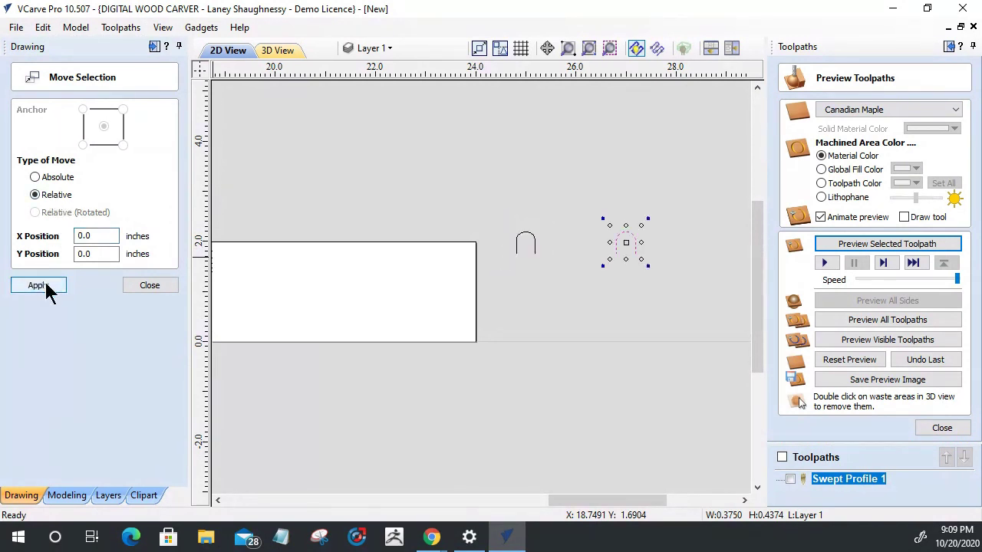
left_click(150, 286)
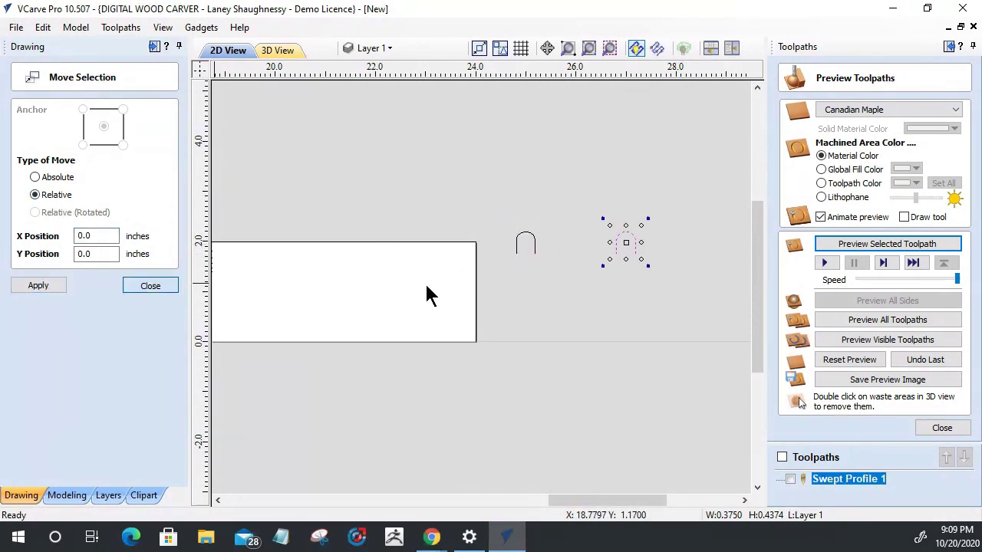
Join the original arch and its copy into one open profile with a straight line.
left_click(519, 246, "shift")
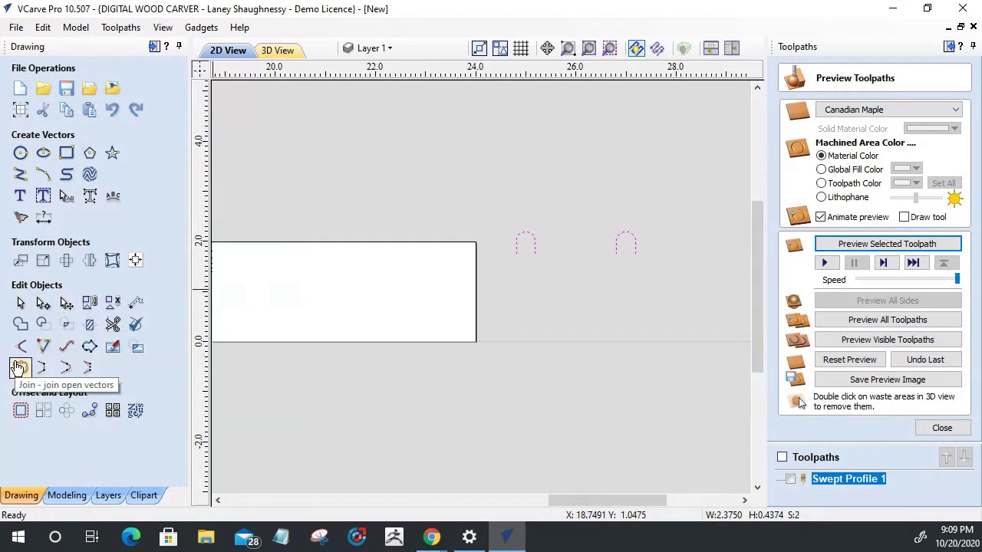
left_click(43, 368)
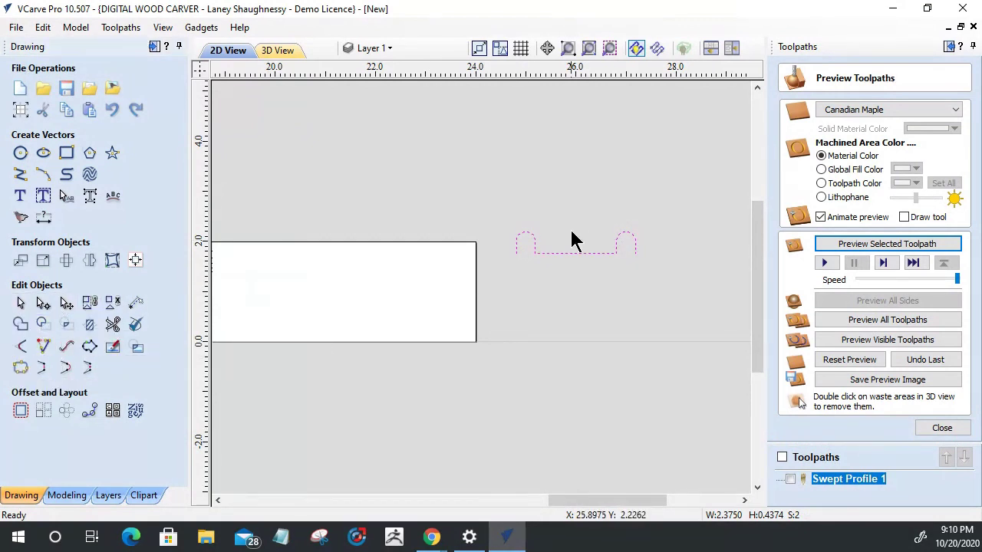
scroll(487, 206, "up", 3)
scroll(456, 207, "down", 3)
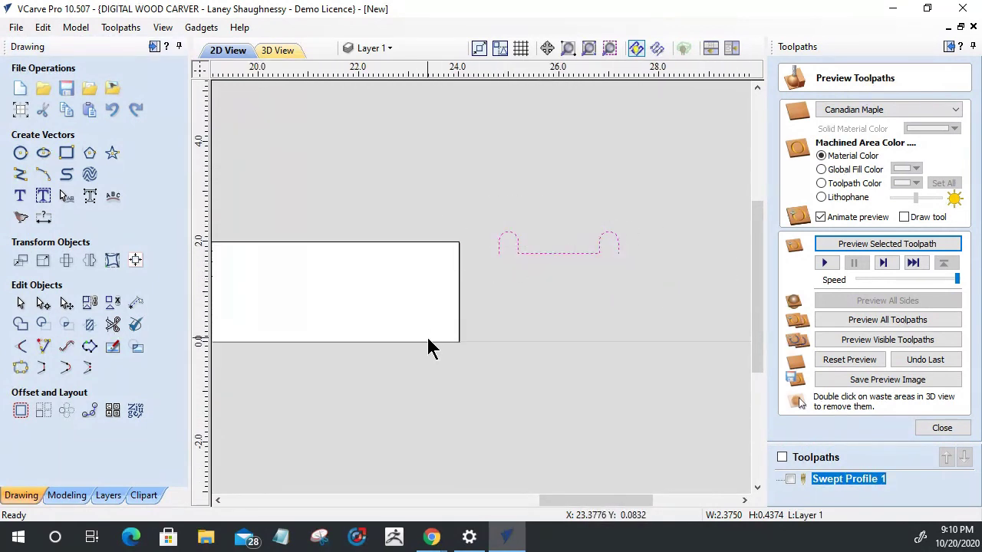
Rotate the joined double-arch profile 90 degrees so it stands vertically and move it beside the board's right end.
left_click(503, 251)
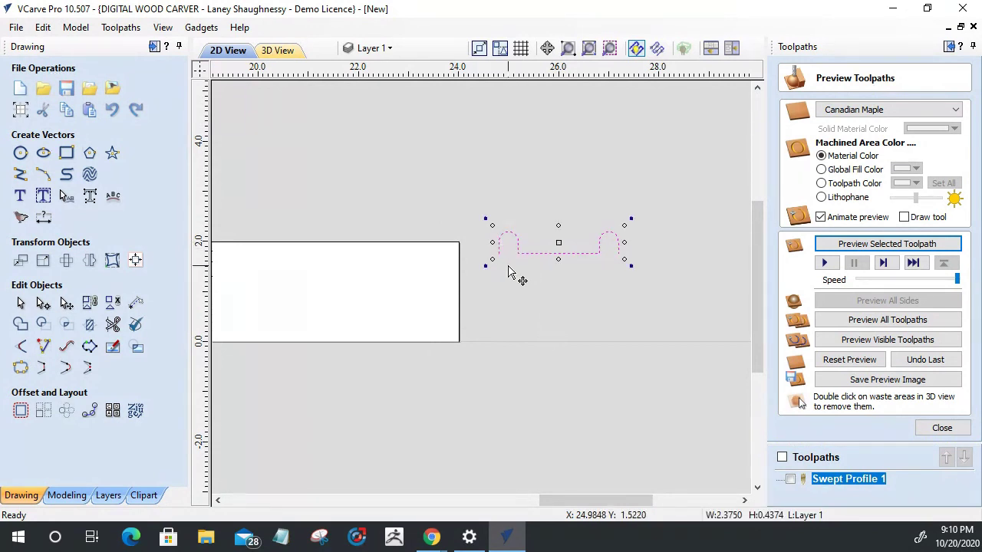
left_click_drag(508, 270, 514, 273)
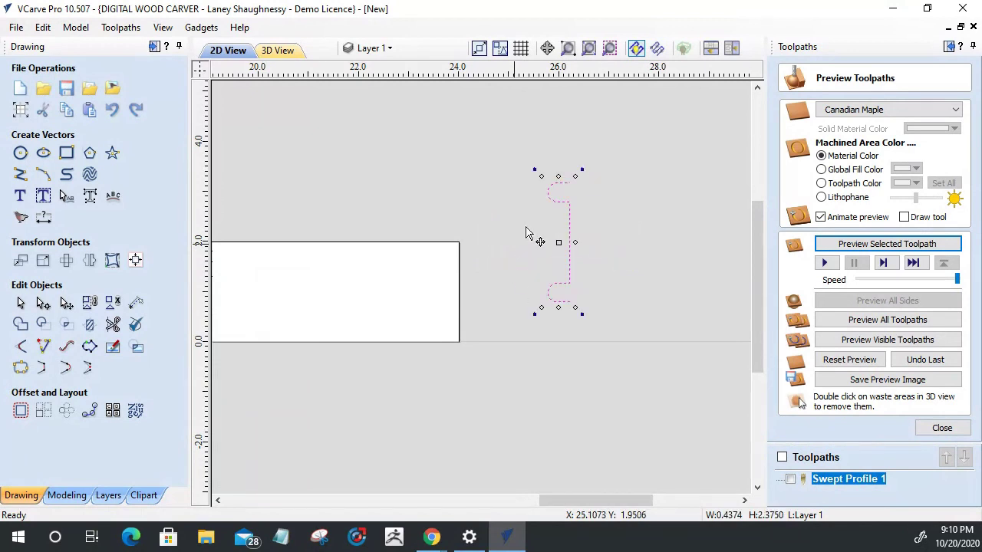
left_click_drag(559, 177, 559, 215)
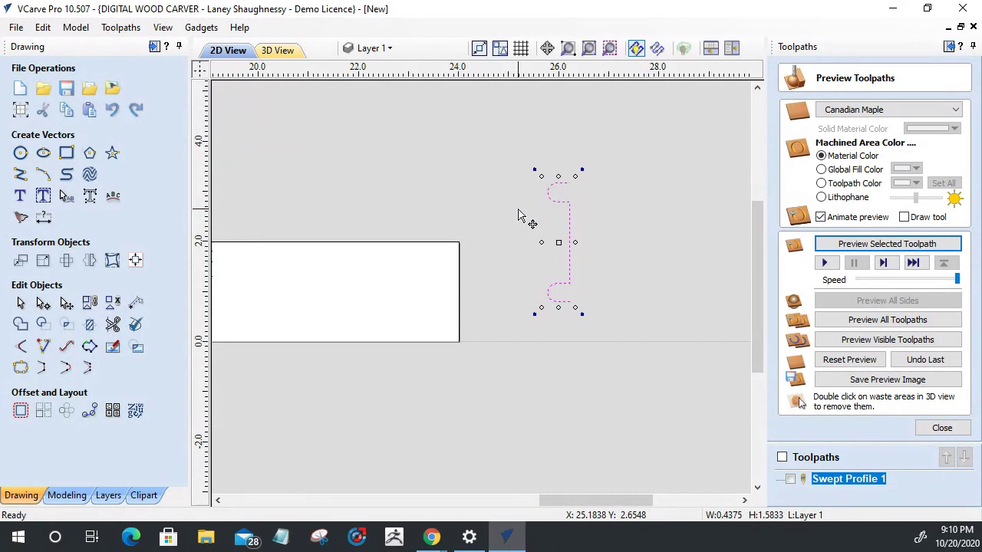
left_click_drag(558, 241, 495, 292)
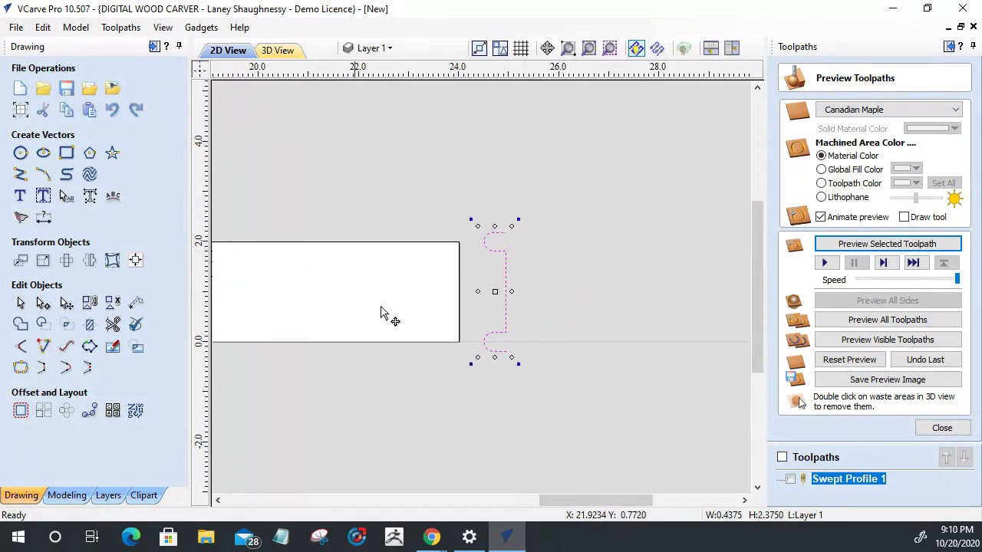
Try the board's top edge line as drive rail with the double-arch profile in the Swept Profile 1 toolpath.
scroll(637, 313, "down", 2)
scroll(671, 318, "down", 1)
scroll(399, 302, "up", 2)
scroll(383, 291, "down", 2)
scroll(588, 287, "up", 3)
scroll(429, 276, "up", 2)
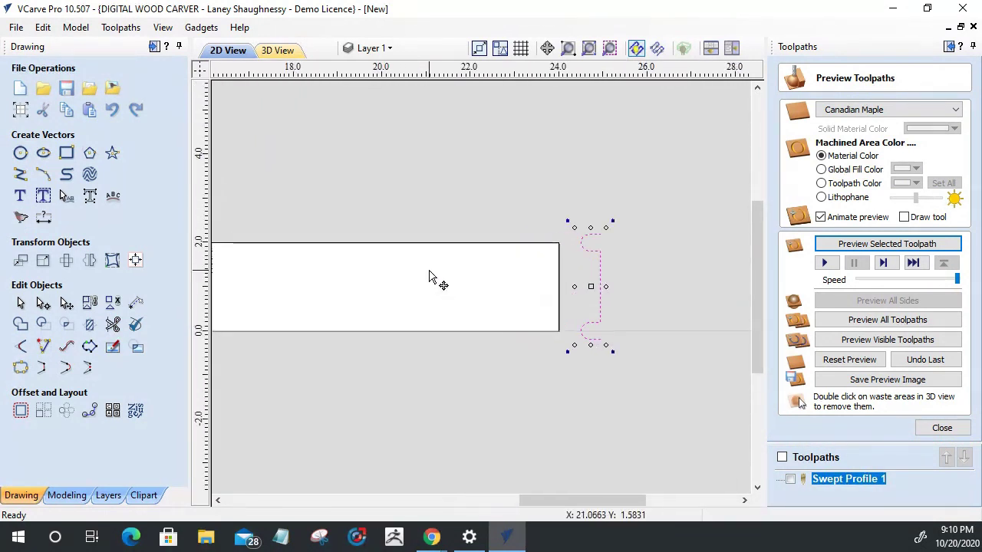
left_click(463, 245)
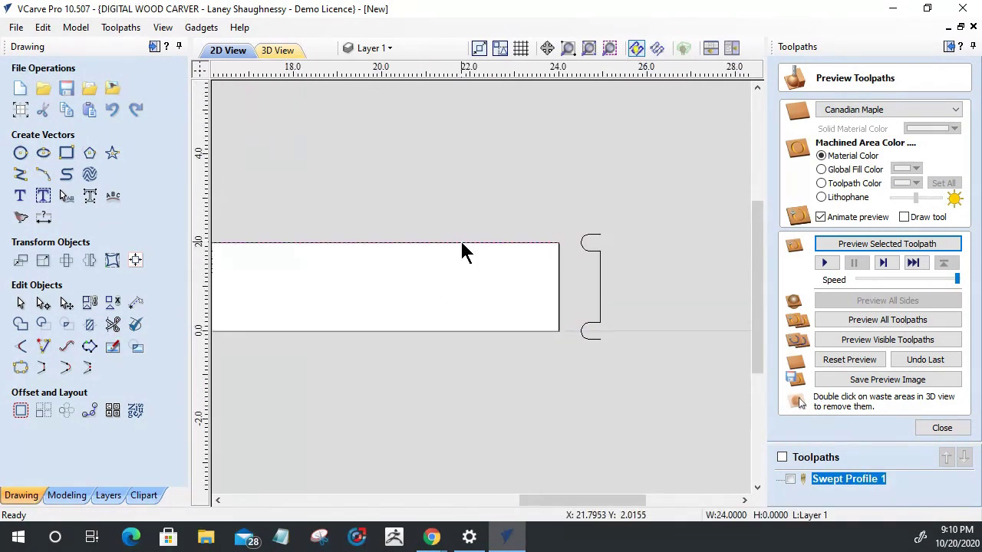
double_click(859, 478)
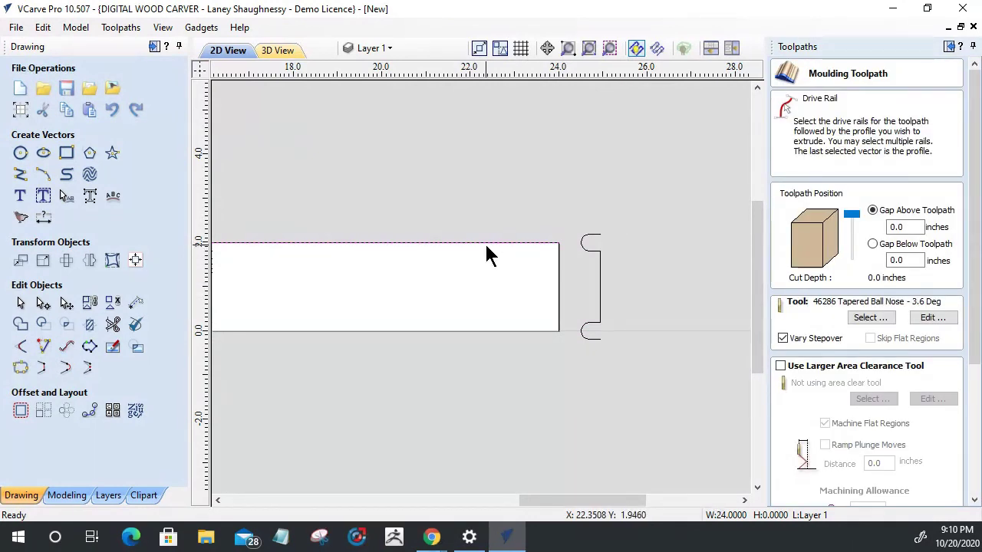
left_click(589, 253, "shift")
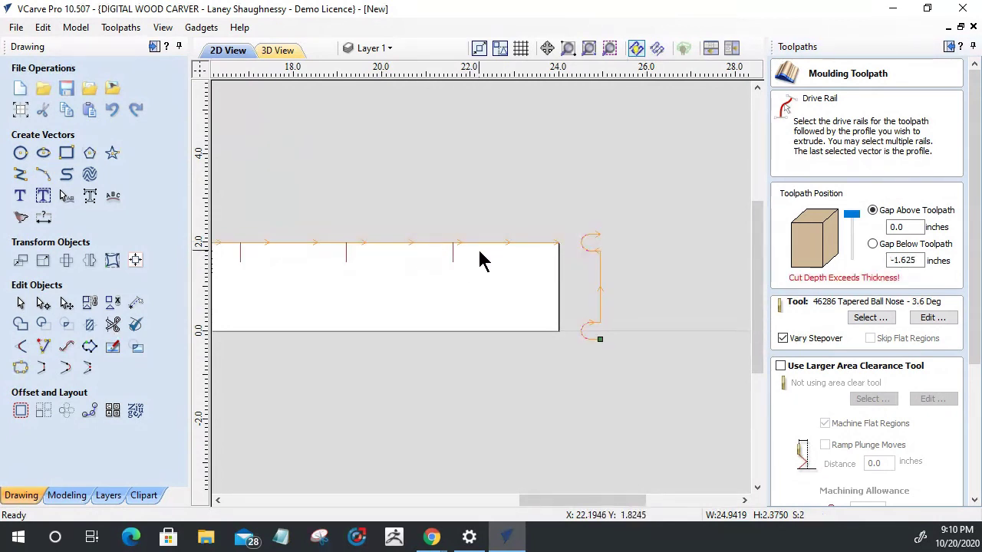
scroll(475, 264, "up", 2)
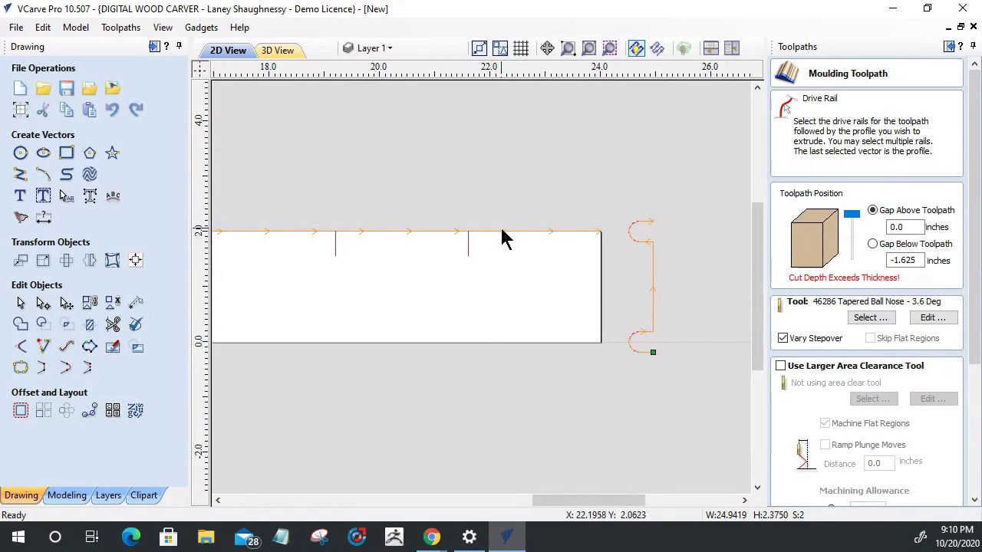
key("Escape")
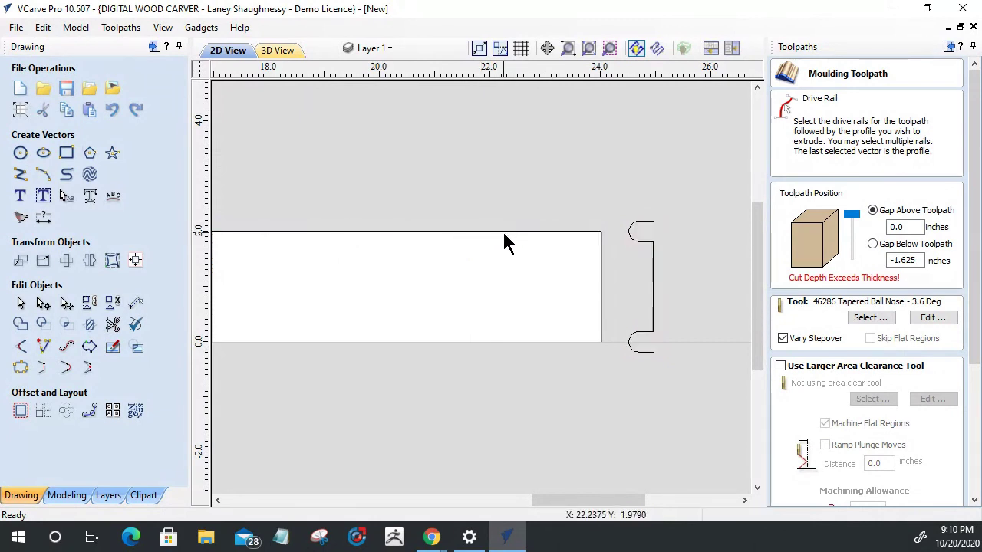
left_click(504, 236)
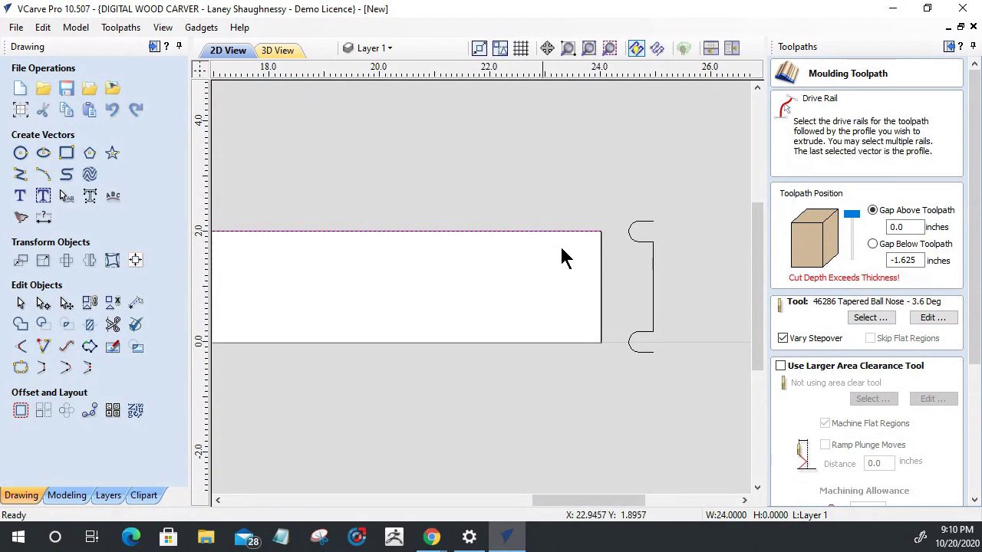
left_click(603, 245)
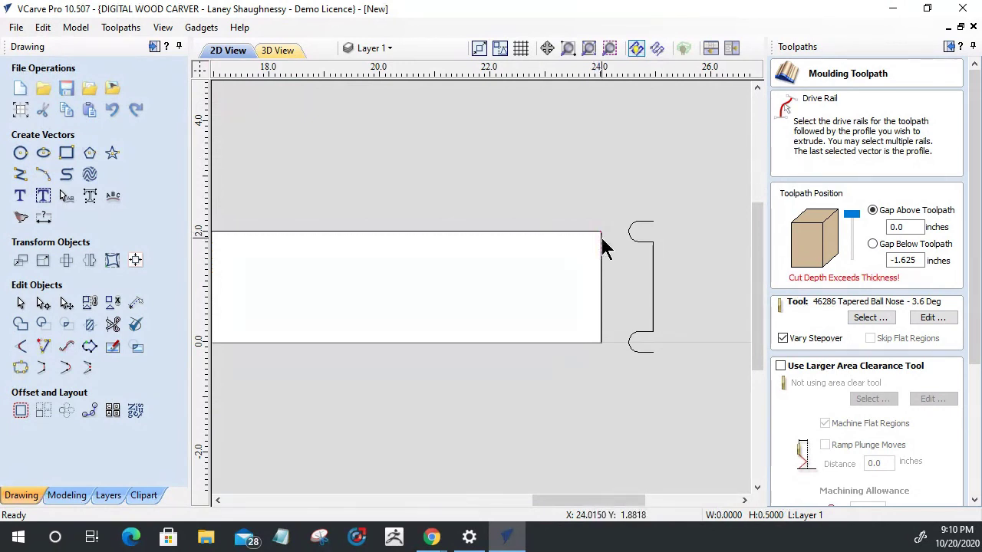
left_click(20, 174)
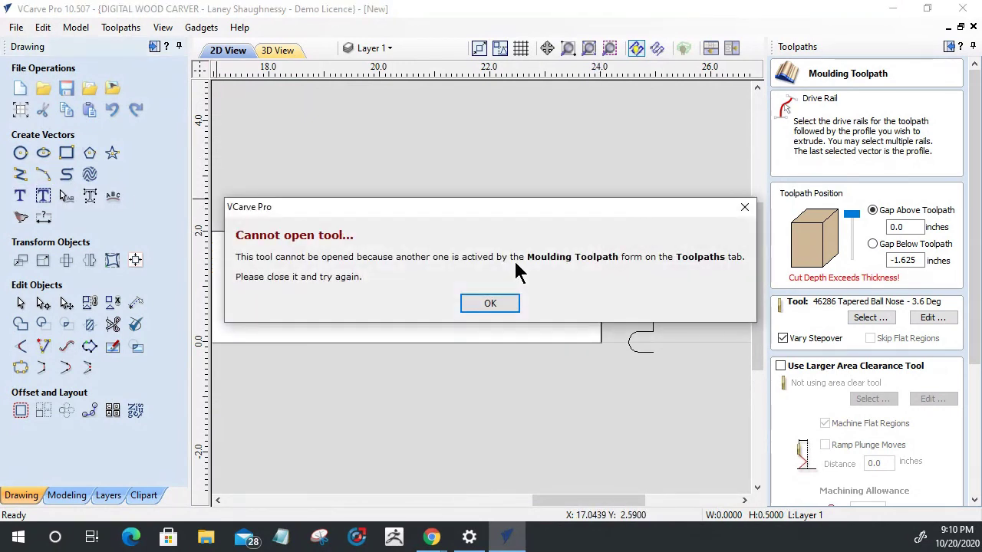
left_click(490, 304)
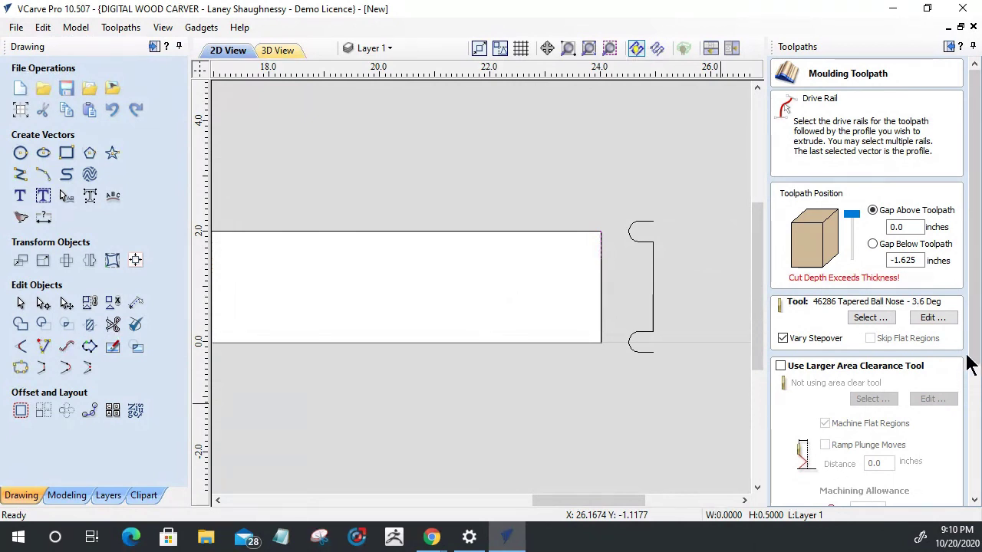
Close the moulding toolpath form and draw a vertical line along the board's right end from X 24, Y 2 to X 24, Y 0.
left_click_drag(973, 364, 973, 490)
left_click(933, 492)
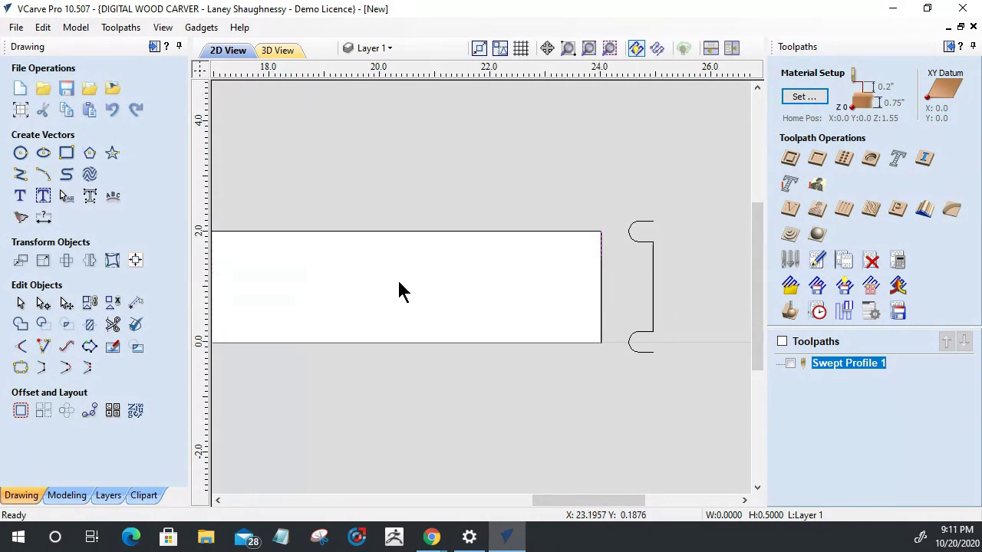
left_click(20, 175)
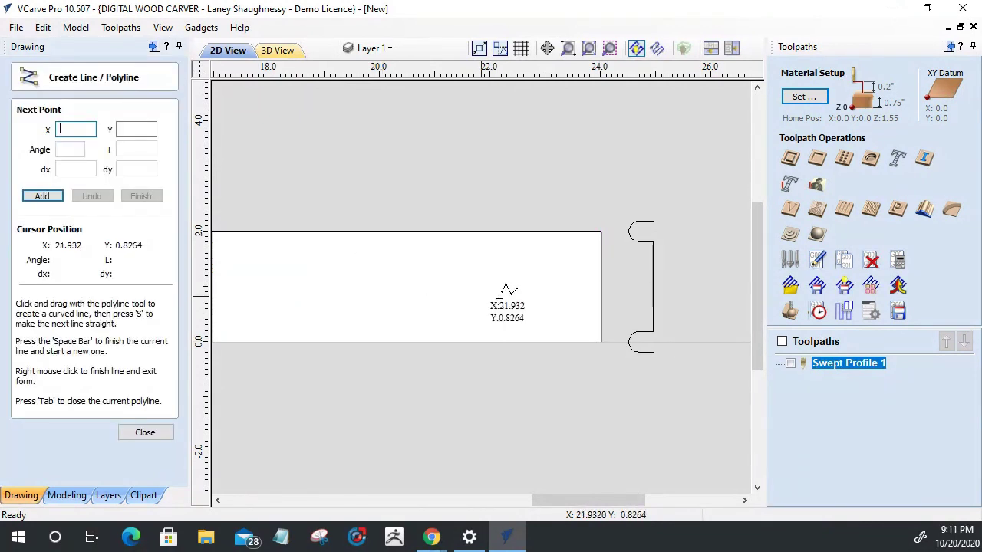
left_click(601, 231)
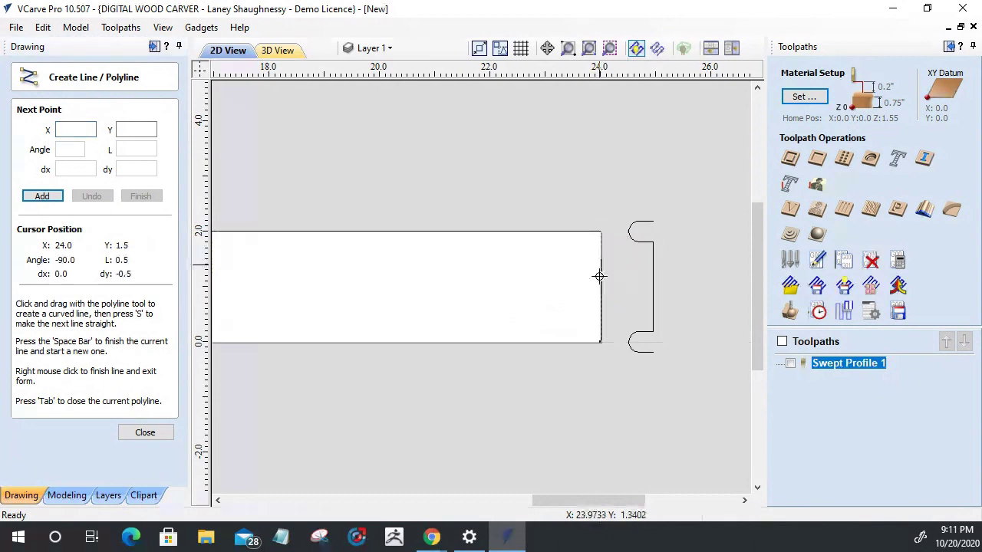
left_click(603, 342)
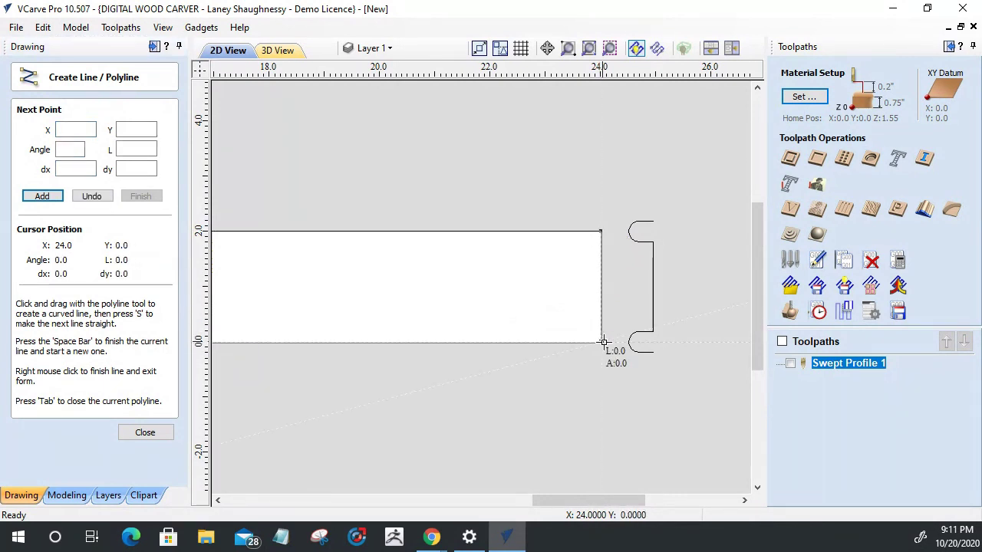
key("space")
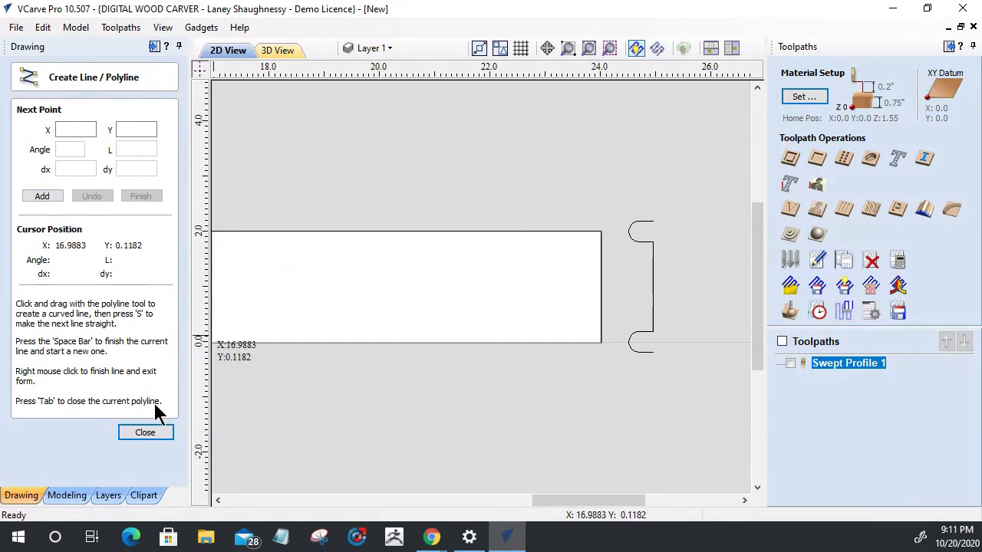
Try the 2-inch line on the board's right end as drive rail with the double-arch profile in Swept Profile 1.
left_click(602, 294)
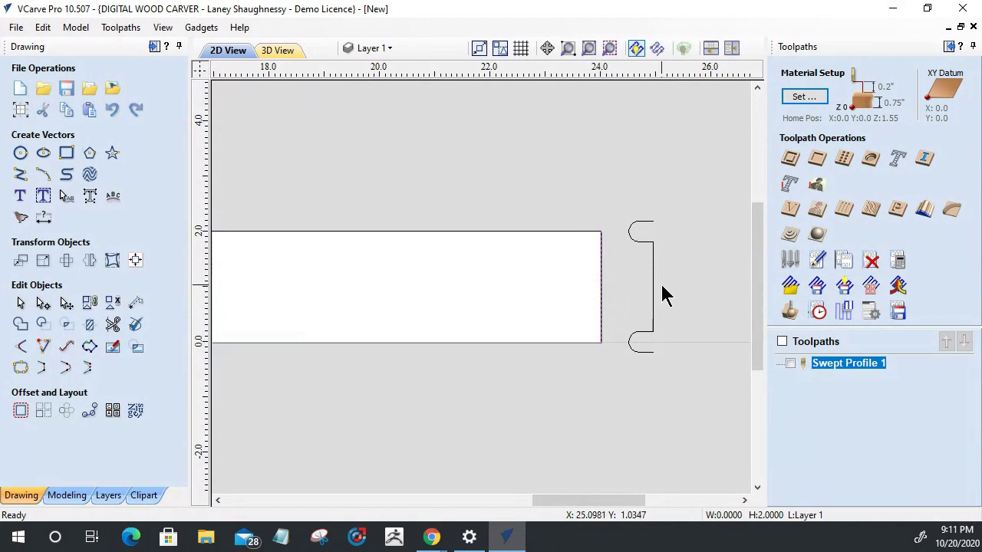
double_click(845, 366)
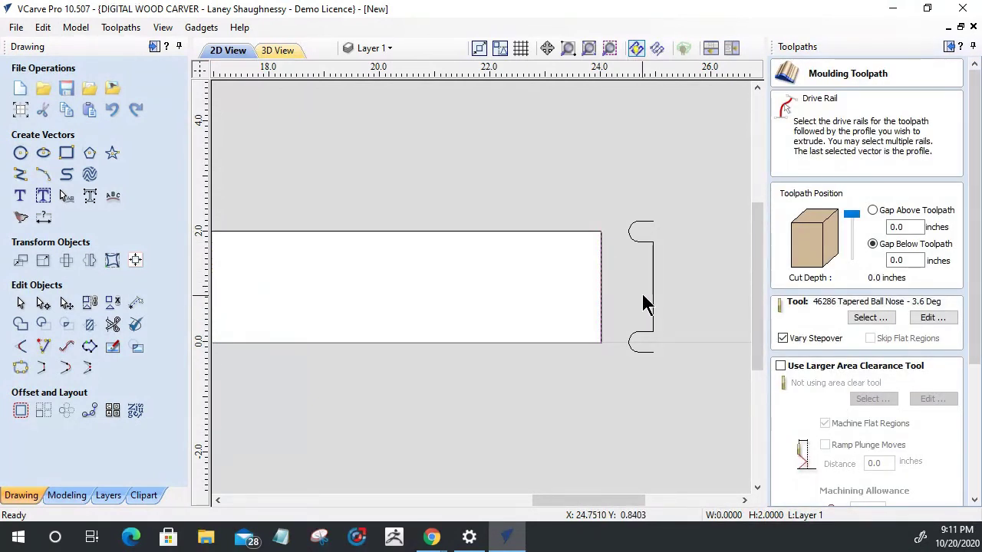
left_click(653, 284, "shift")
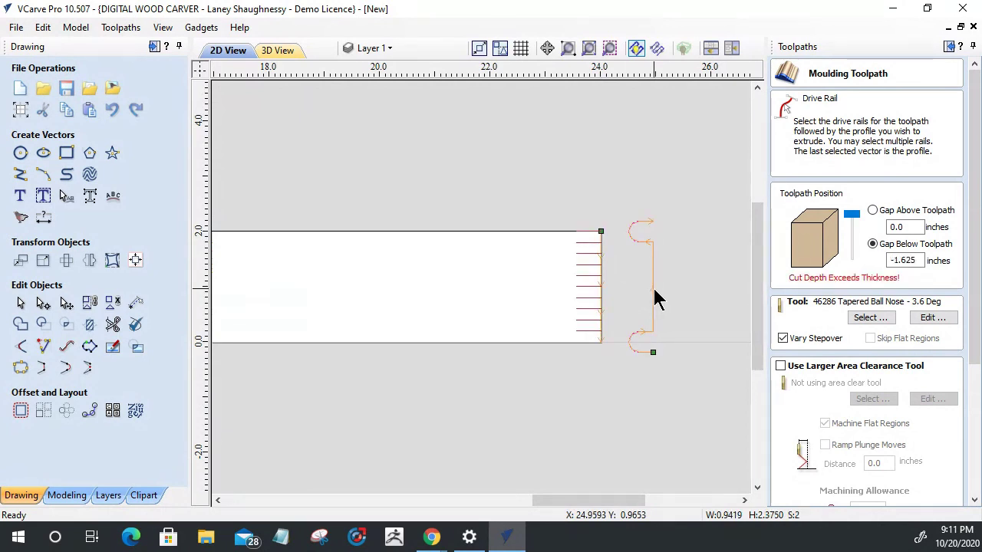
left_click(652, 397)
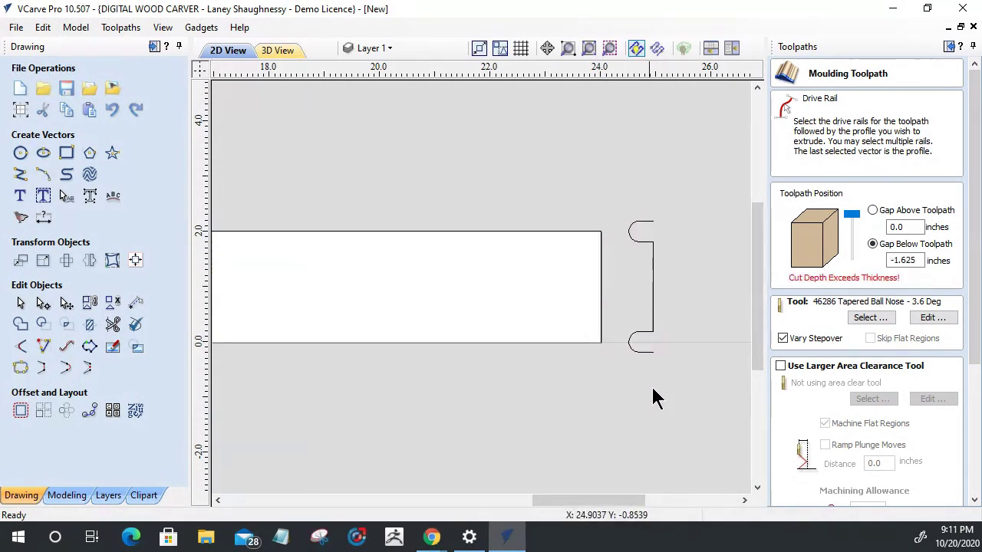
Check that the double-arch profile is joined, rotate it back to horizontal, and place it above the board's upper-right corner.
left_click(642, 223)
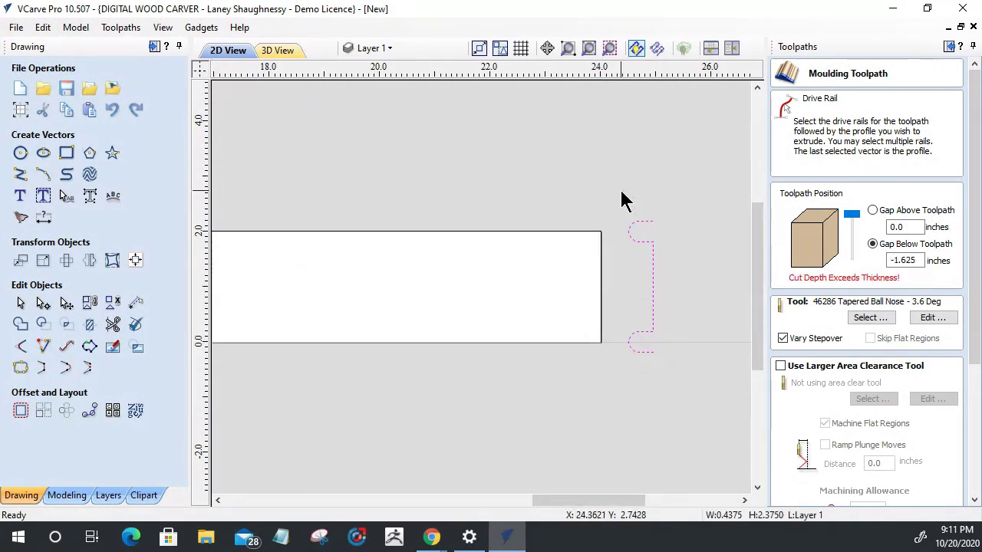
left_click(20, 368)
left_click(129, 277)
left_click(638, 239)
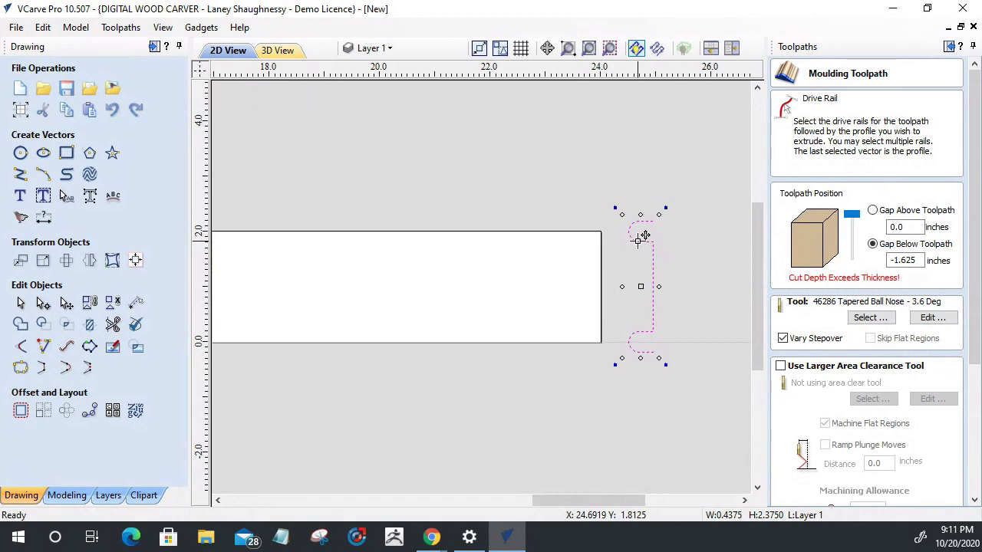
left_click_drag(644, 237, 575, 325)
key("Escape")
left_click_drag(644, 295, 667, 192)
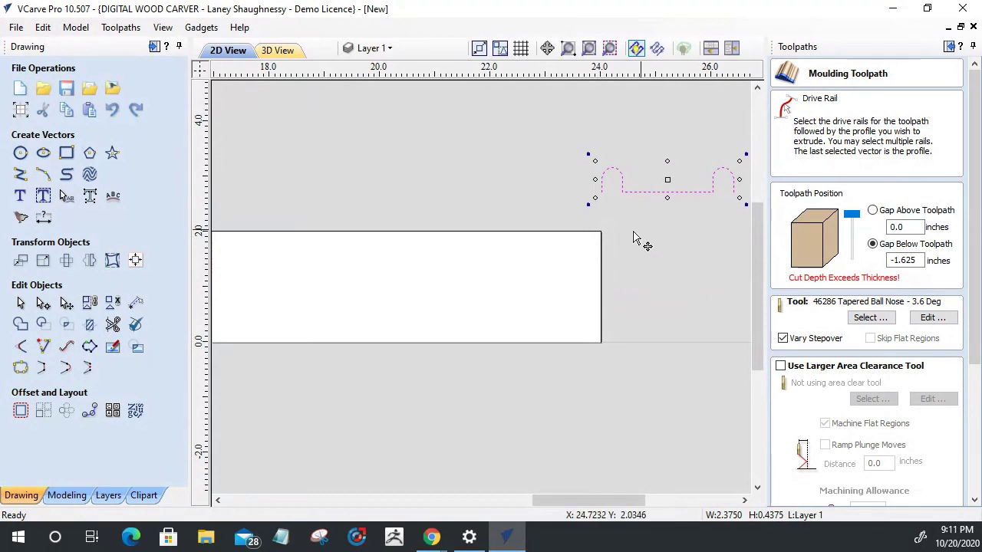
Try the board's right-end line and its top edge line in turn as drive rail with the horizontal double-arch profile.
left_click(601, 260)
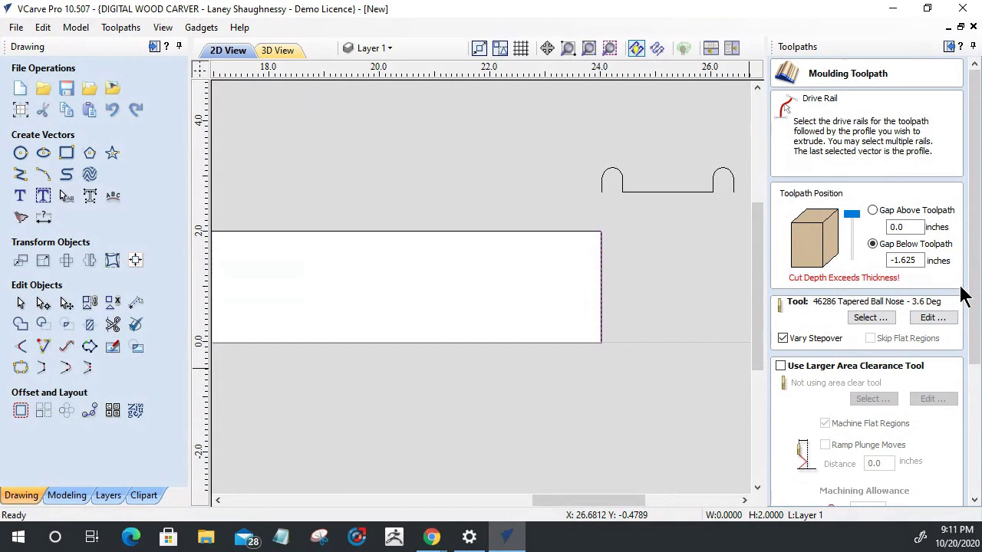
left_click(645, 192, "shift")
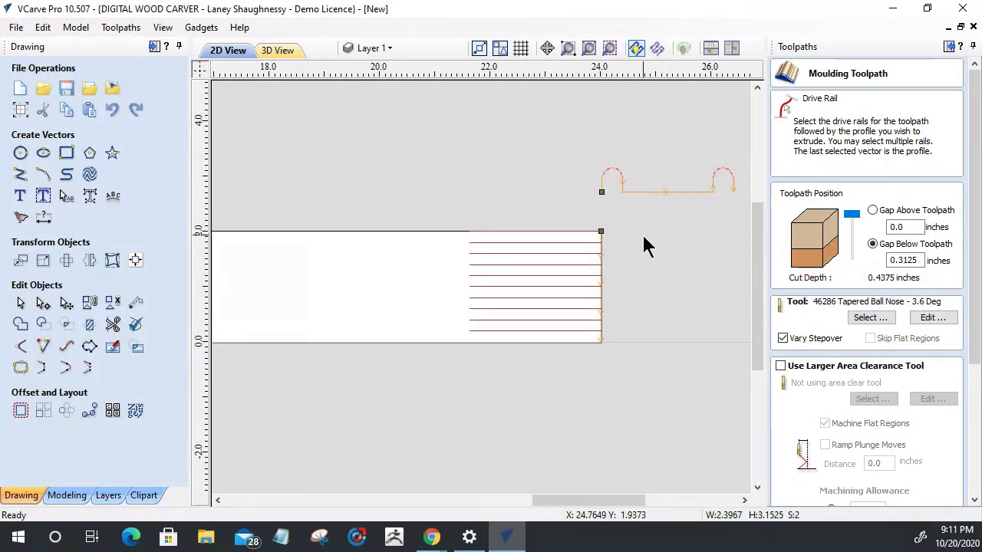
left_click(649, 281)
left_click(474, 232)
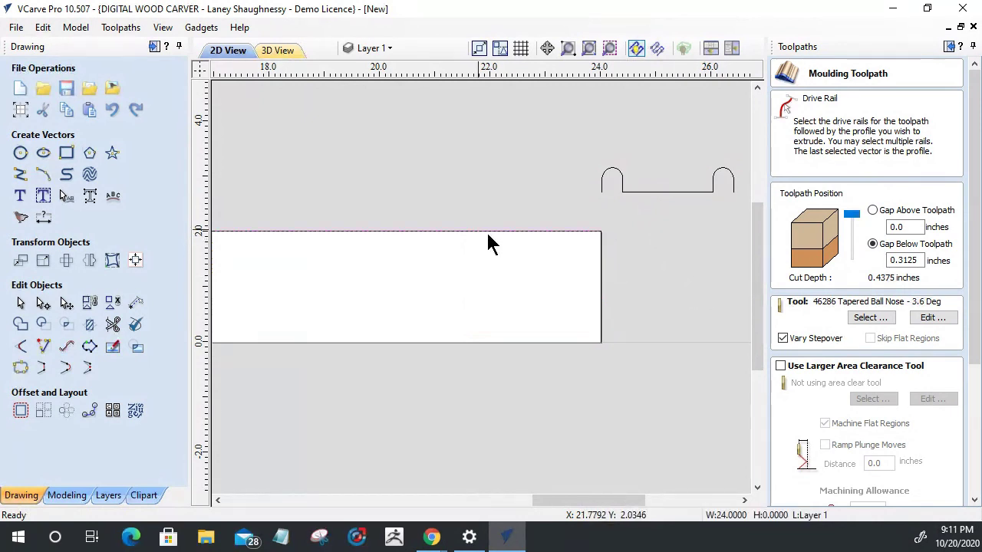
left_click(649, 191, "shift")
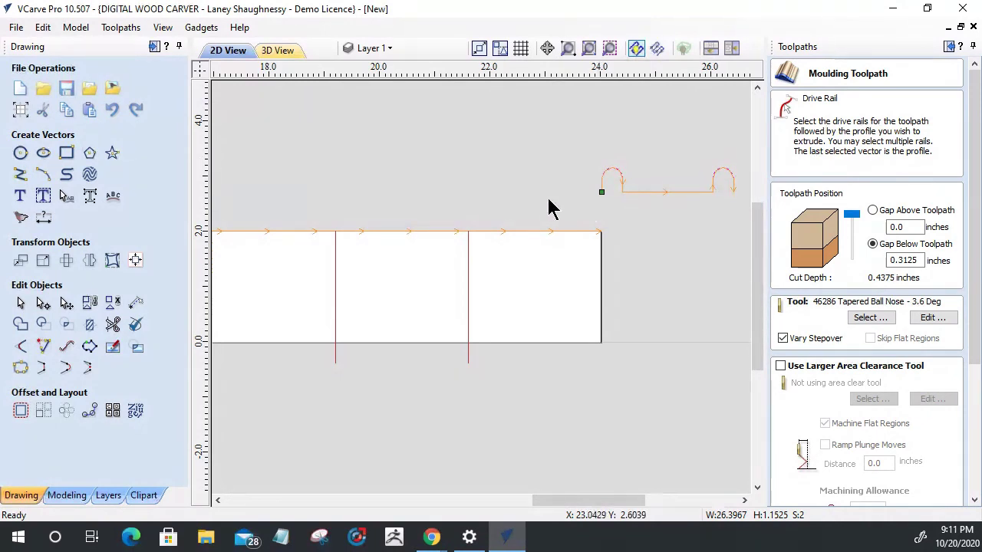
Check the width and height of the double-arch profile with Set Size.
left_click(602, 189)
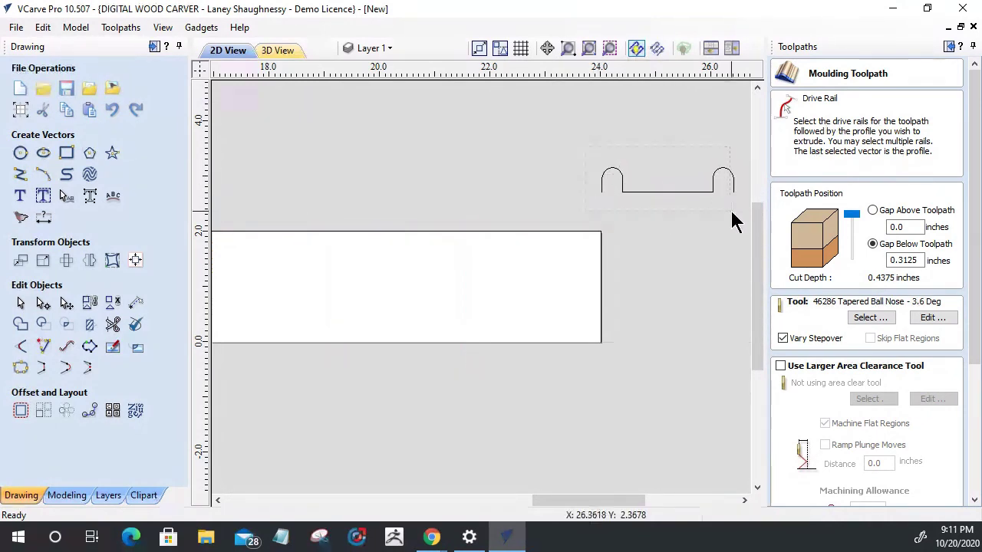
left_click_drag(731, 216, 734, 217)
left_click(43, 260)
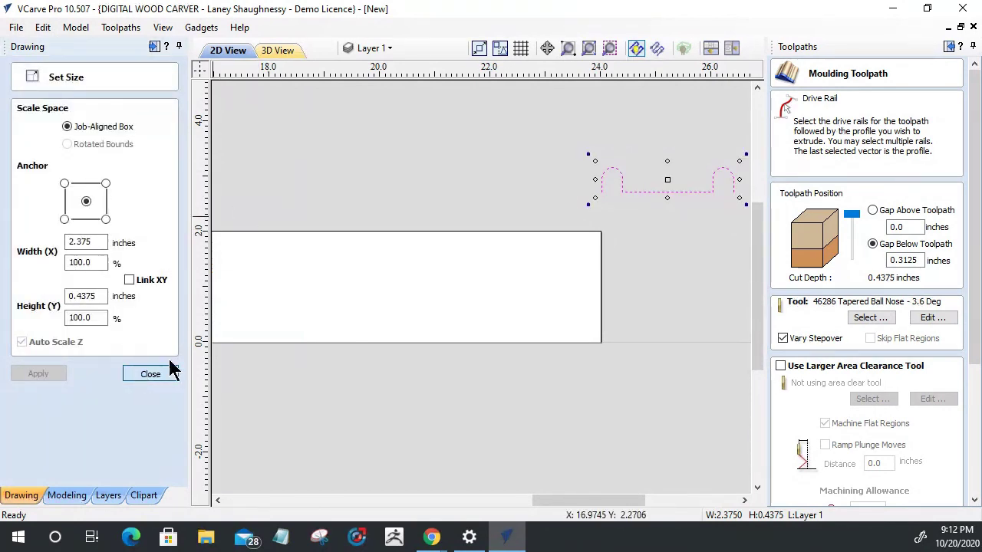
left_click(149, 375)
Cut the double-arch vector at the node where the baseline meets the right arch.
left_click(652, 193)
scroll(683, 194, "up", 2)
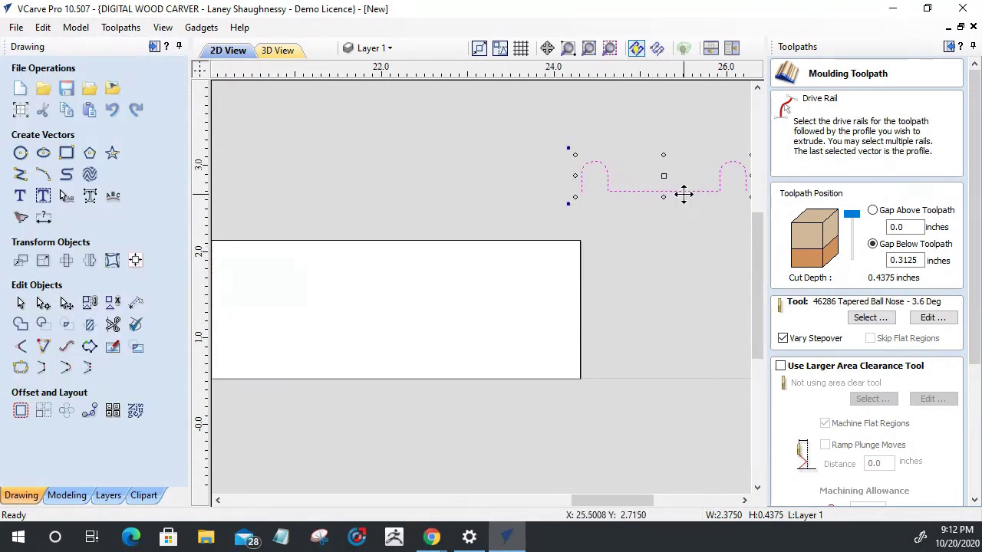
scroll(634, 192, "down", 3)
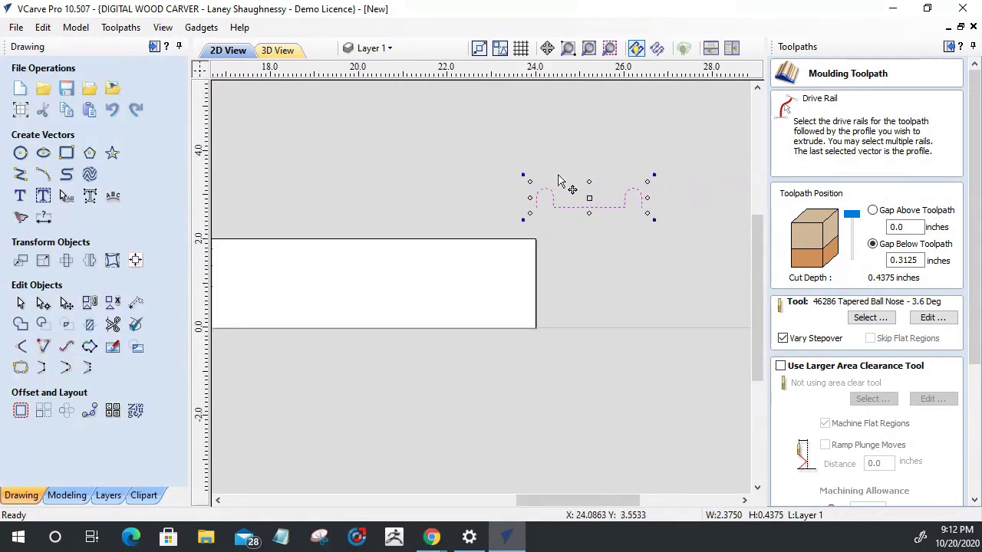
scroll(571, 188, "up", 2)
left_click(649, 222)
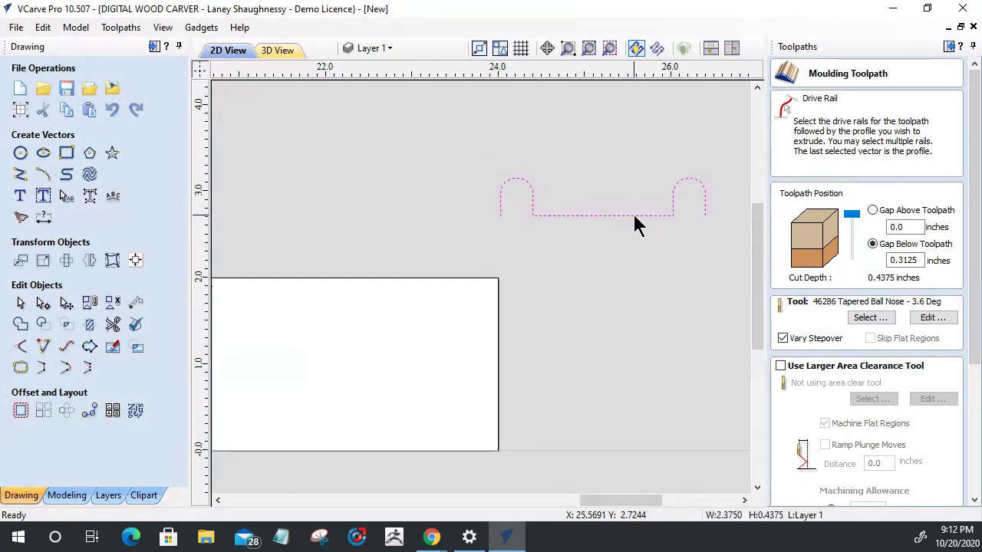
left_click(635, 216)
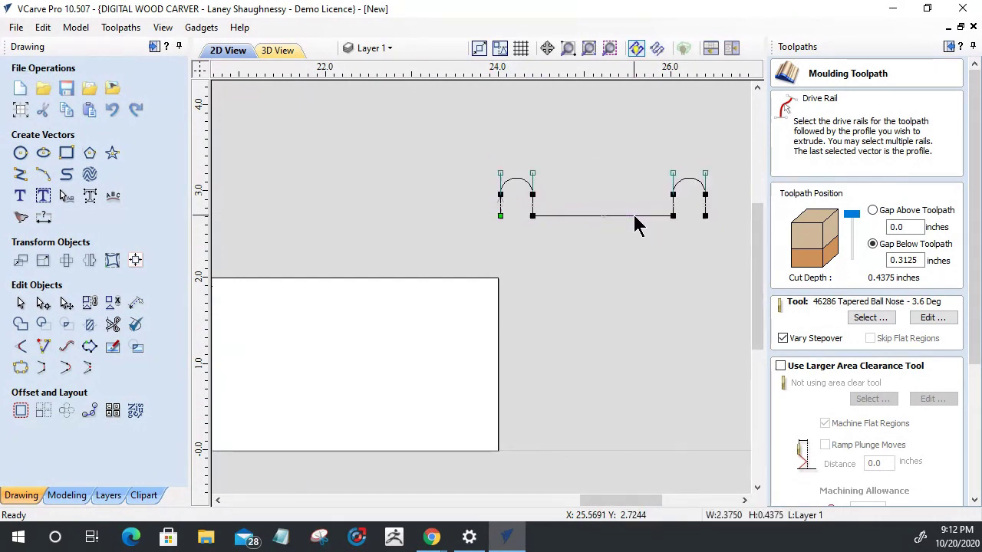
right_click(674, 216)
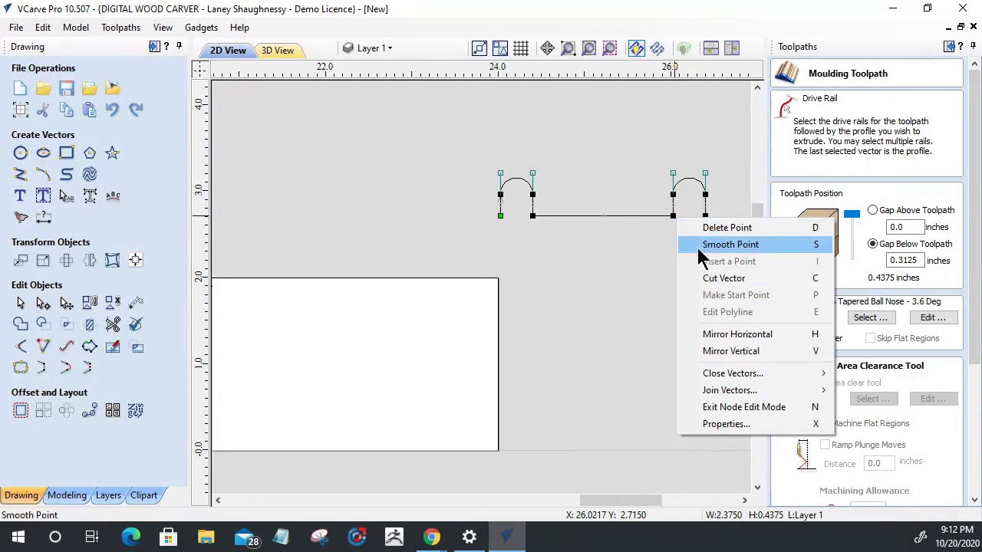
left_click(707, 279)
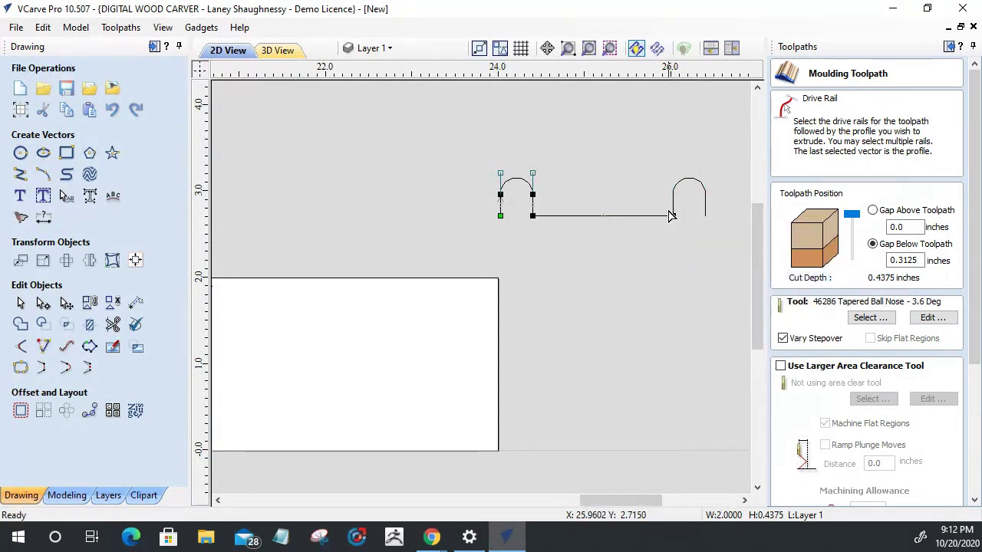
Move the detached right arch 0.375 inches toward the left arch with a relative X move.
left_click(673, 201)
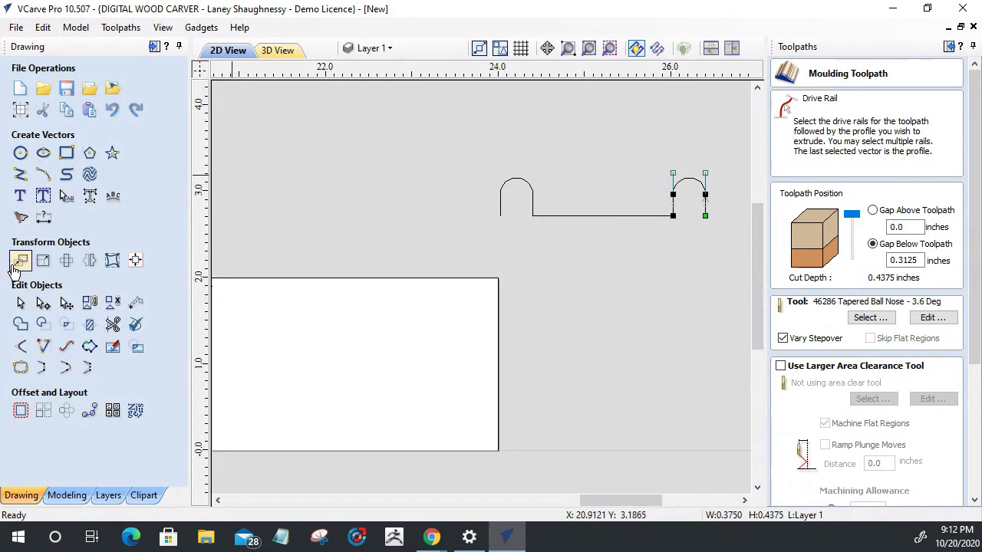
left_click(18, 264)
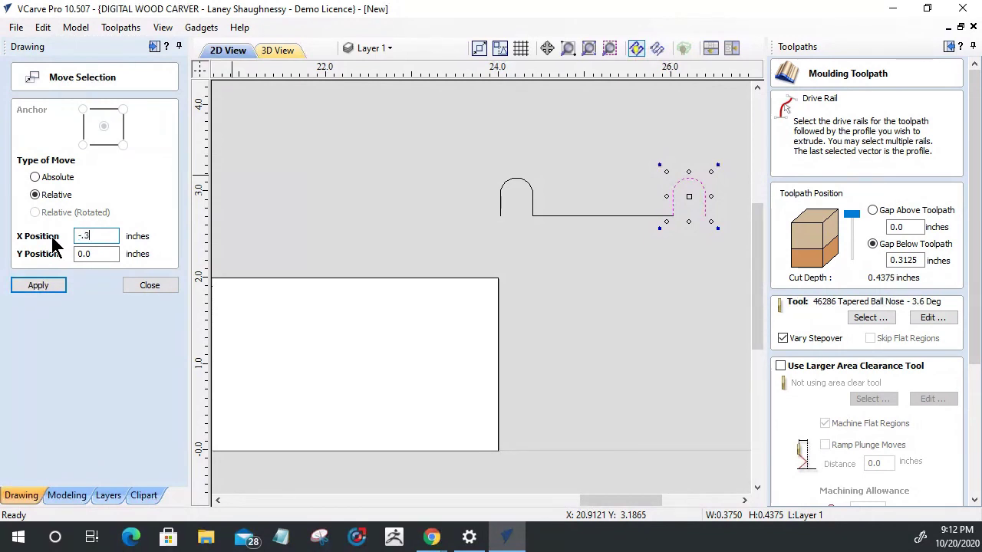
left_click(54, 285)
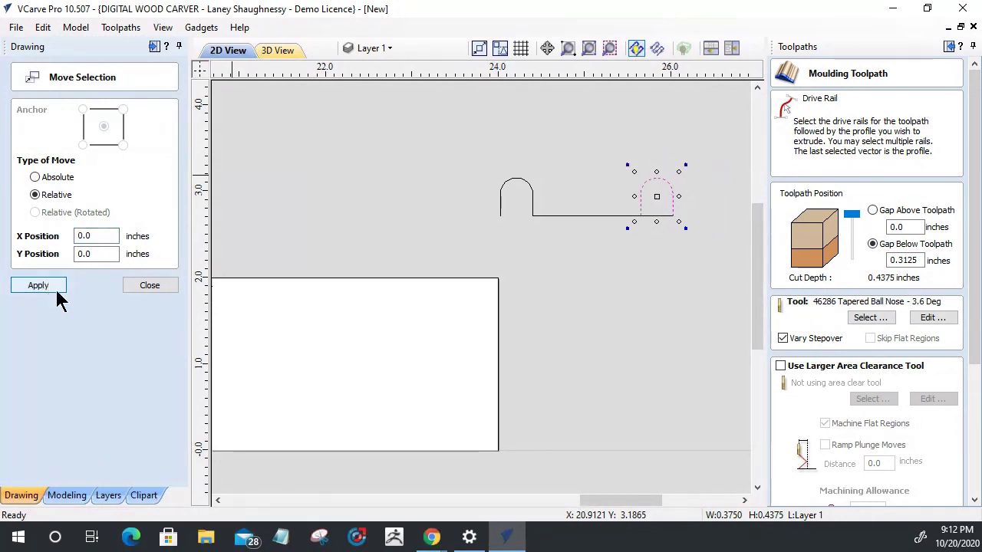
left_click(151, 285)
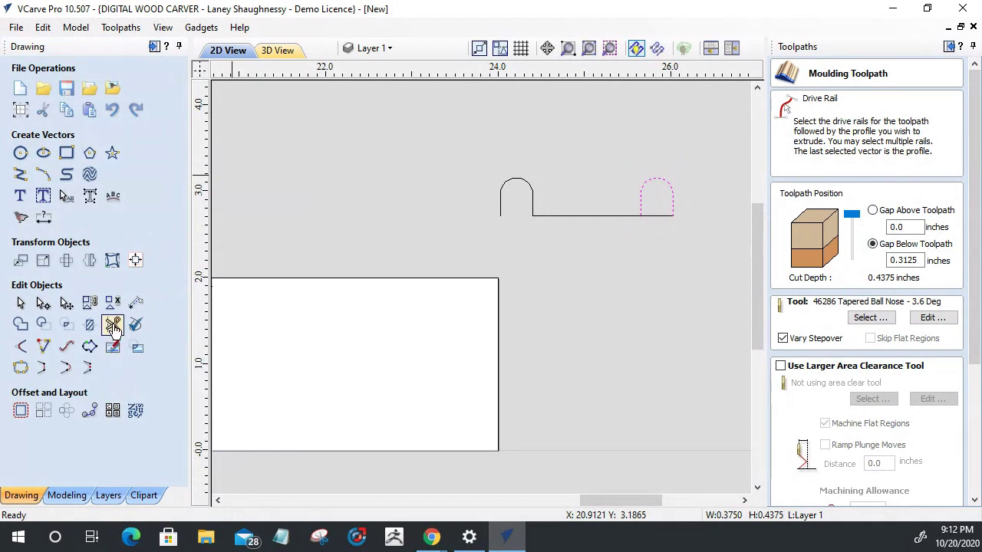
Trim the leftover baseline under the moved arch and join the pieces into one open profile.
left_click(110, 325)
left_click(146, 298)
left_click_drag(694, 239, 448, 125)
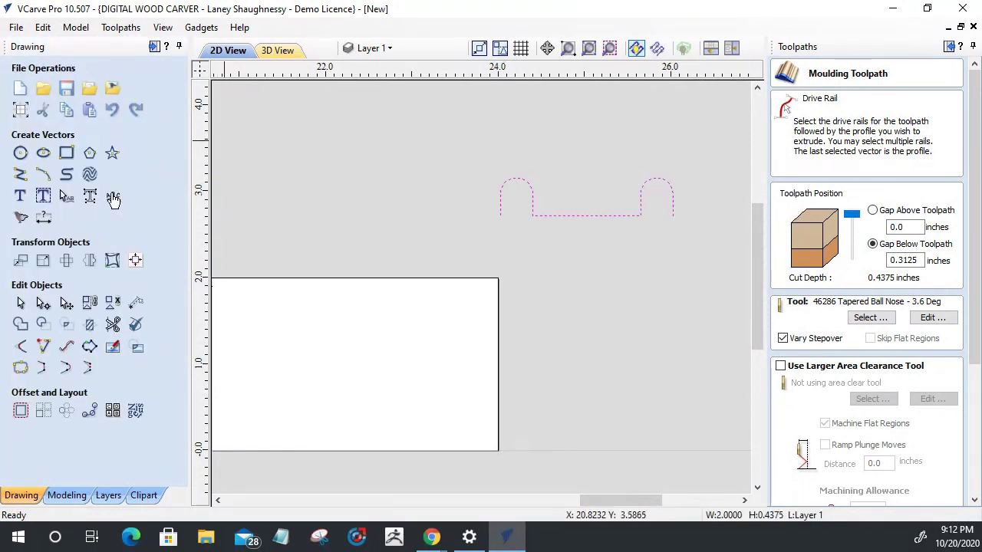
left_click(21, 369)
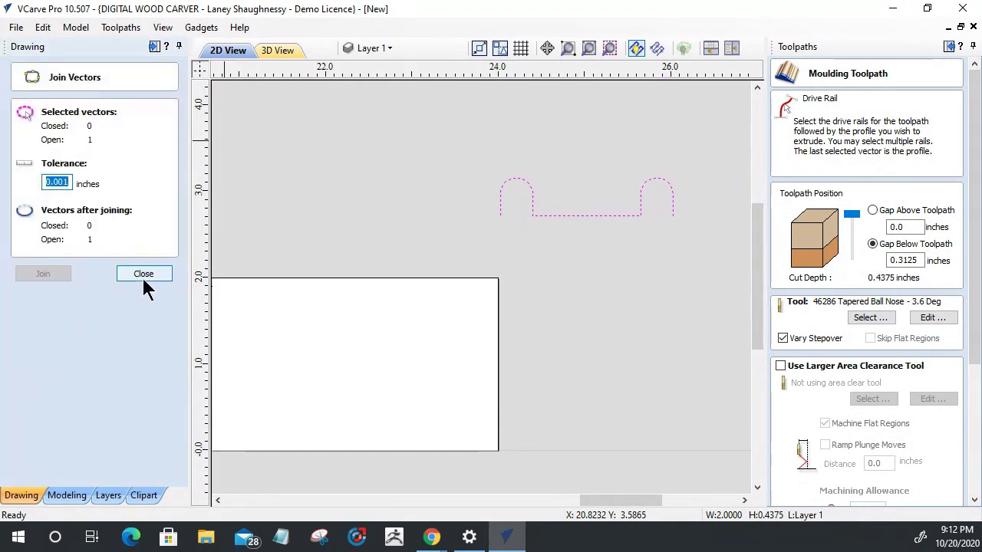
left_click(146, 280)
Calculate the Swept Profile 1 moulding toolpath with the board's top edge line as drive rail and the shortened double-arch as profile.
scroll(613, 280, "down", 5)
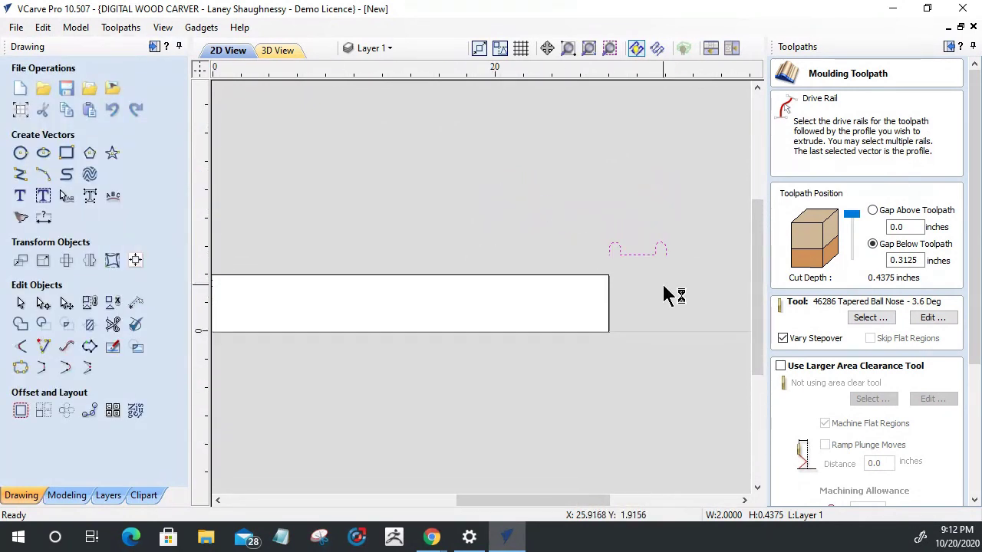
left_click(547, 283)
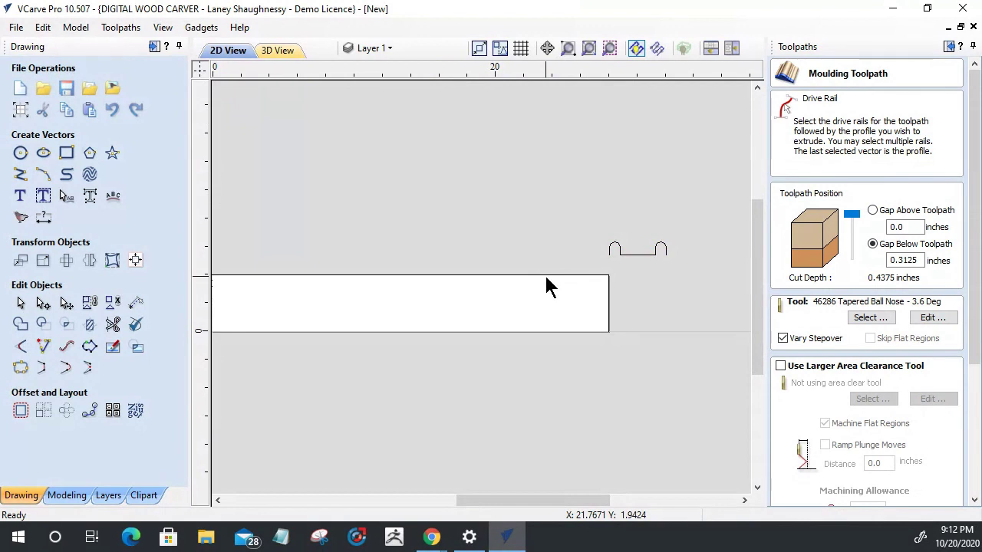
left_click(547, 276)
left_click(647, 256, "shift")
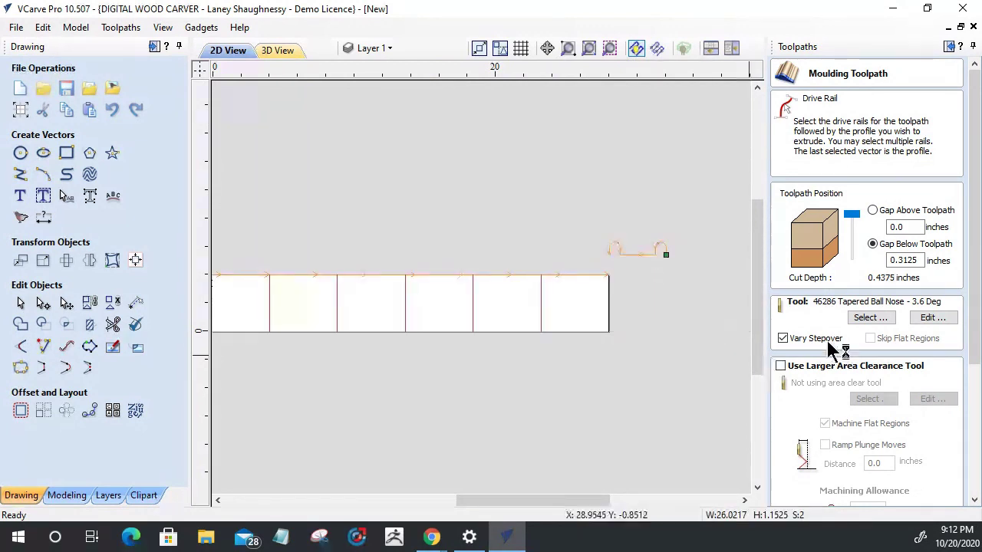
left_click_drag(973, 269, 974, 334)
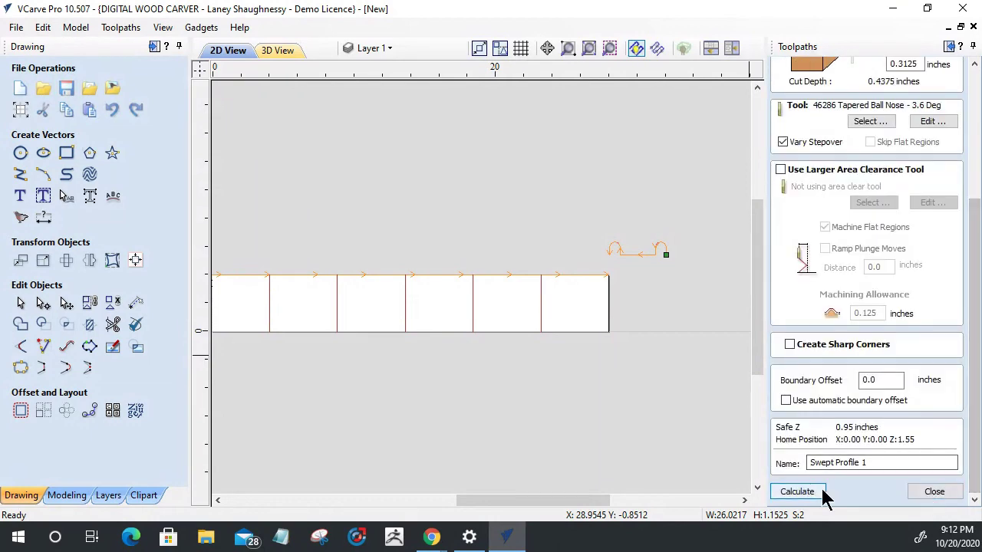
left_click(809, 491)
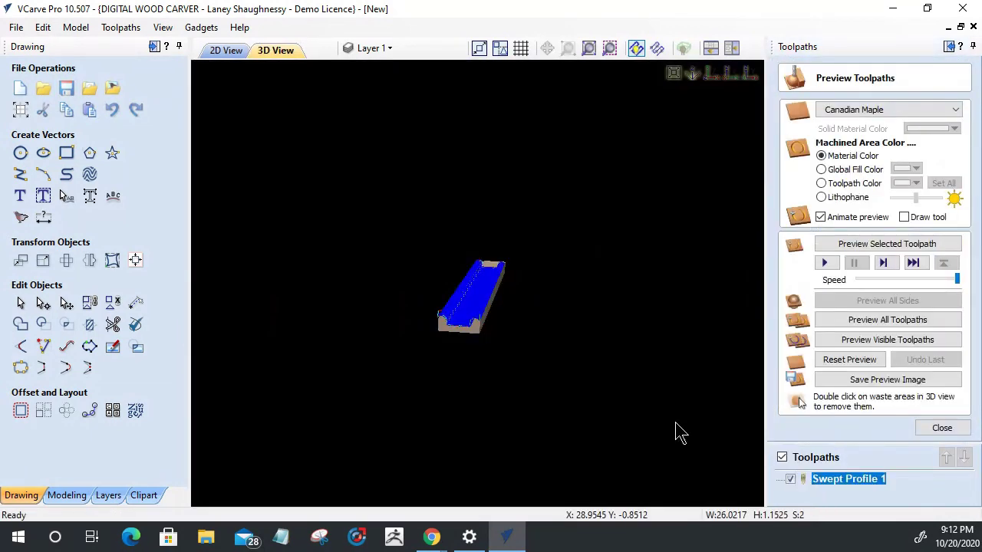
Reset the 3D preview, simulate Swept Profile 1, and examine the board's end from the side.
left_click_drag(451, 331, 509, 232)
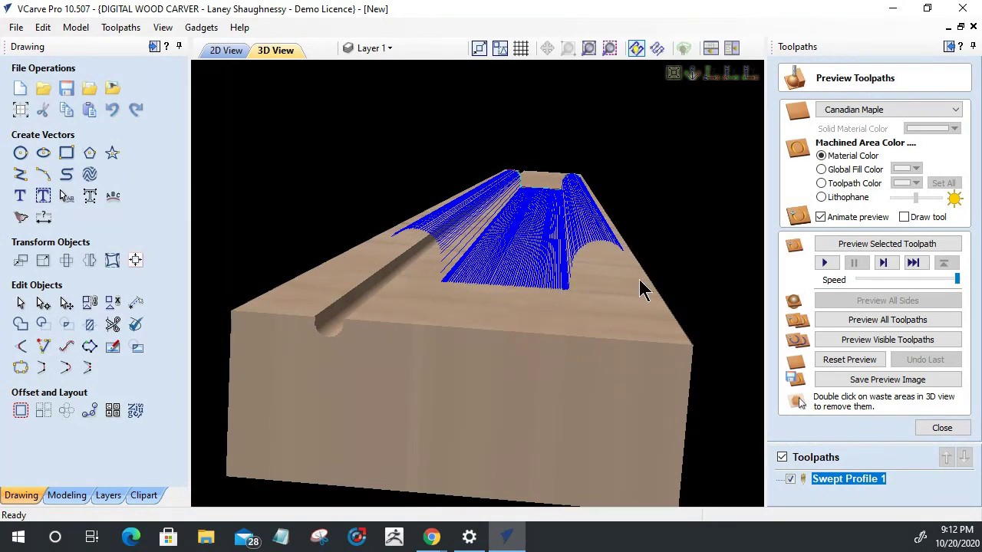
left_click(836, 360)
left_click(849, 245)
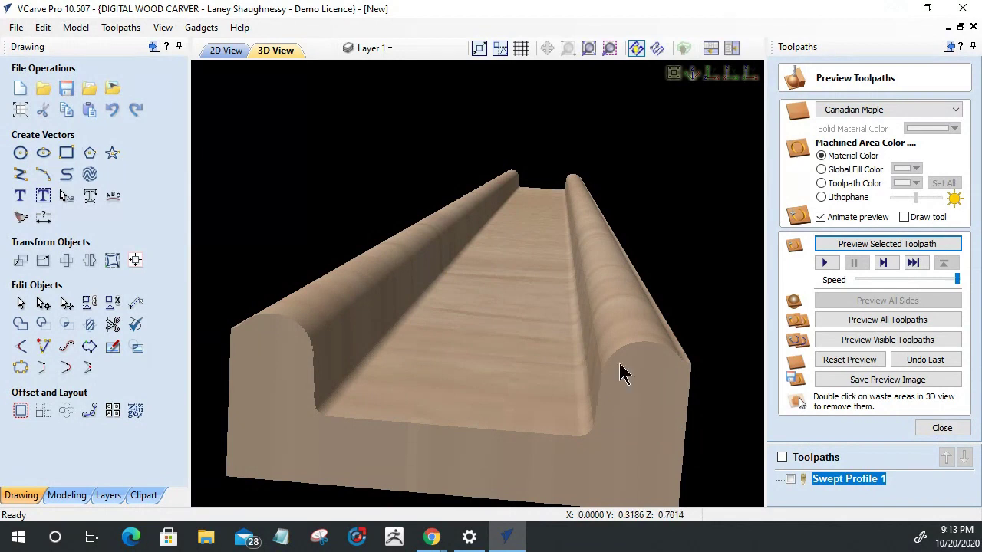
left_click_drag(631, 372, 526, 383)
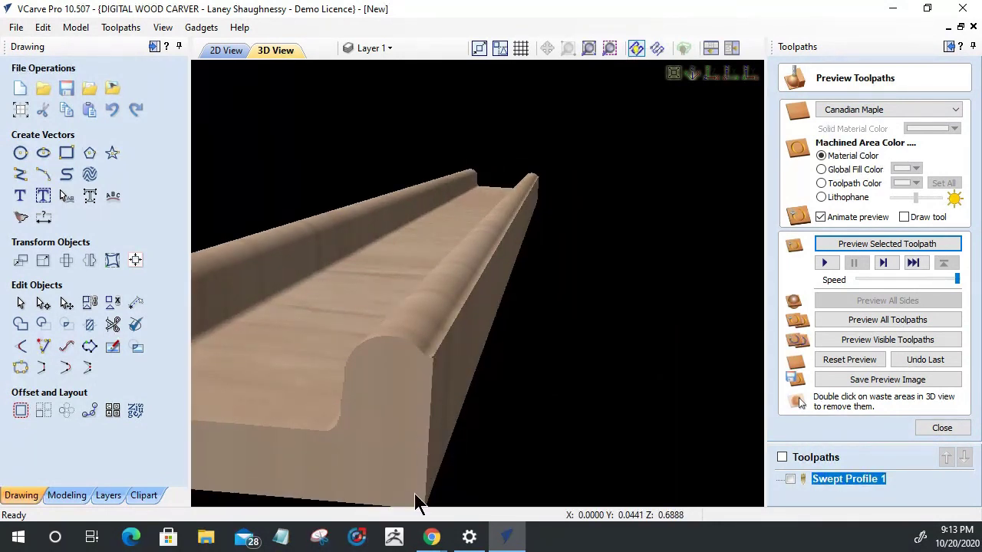
Reopen Swept Profile 1 and examine its position settings and the profile's alignment with the board's end in 2D.
double_click(819, 480)
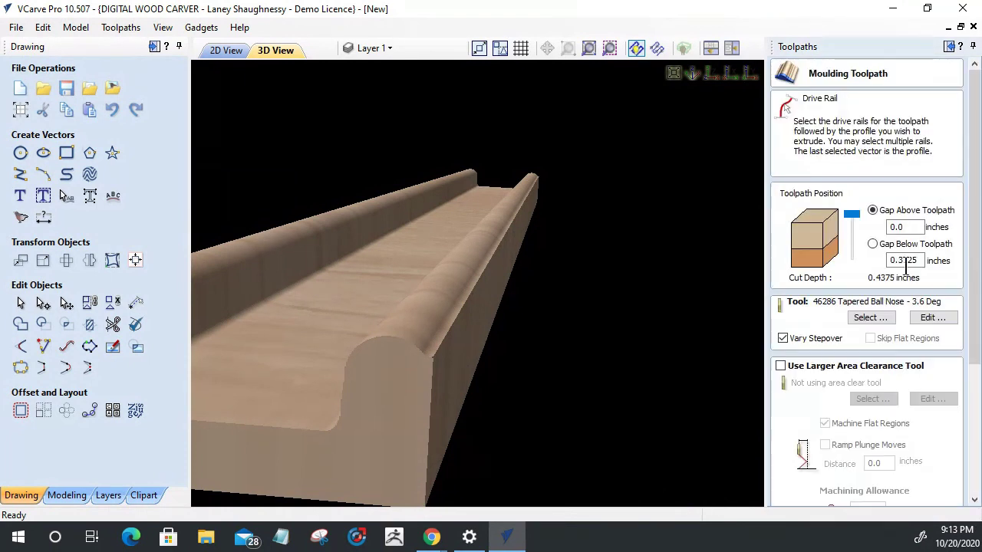
scroll(928, 280, "down", 1)
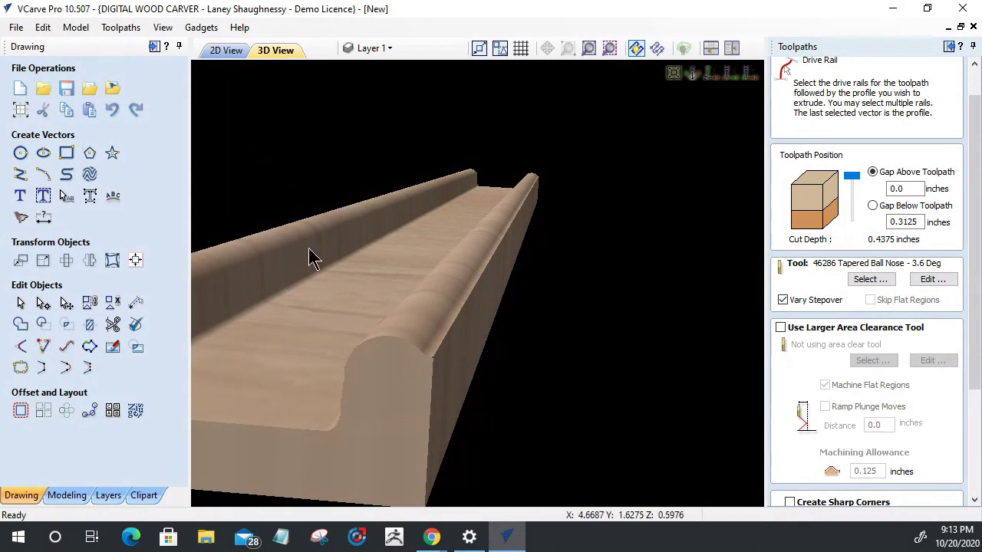
left_click(221, 52)
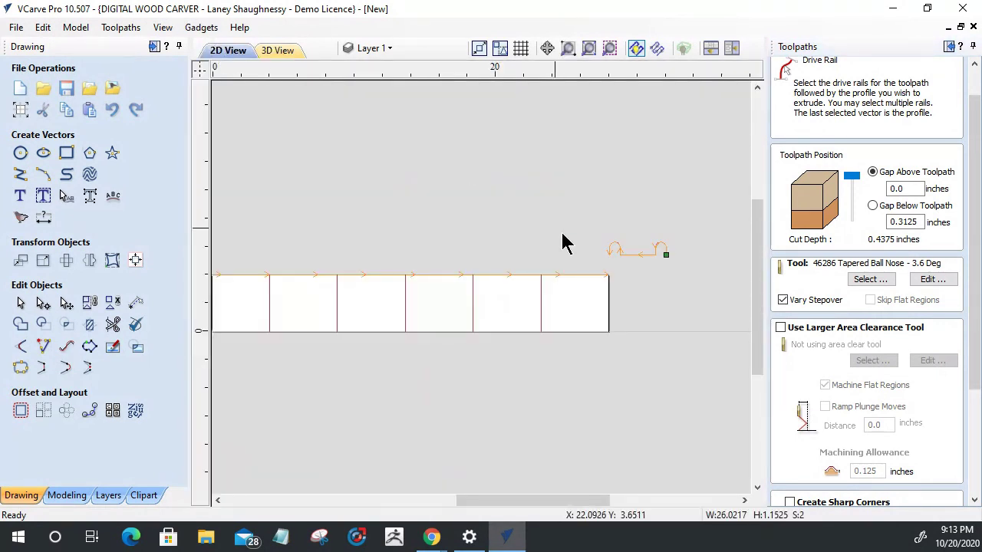
scroll(667, 276, "up", 5)
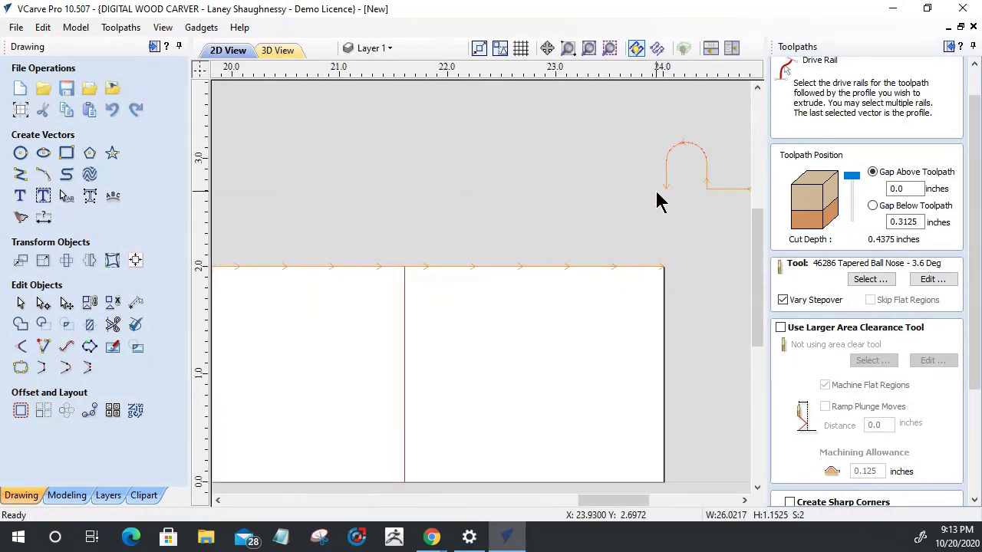
scroll(576, 261, "down", 3)
scroll(576, 264, "down", 2)
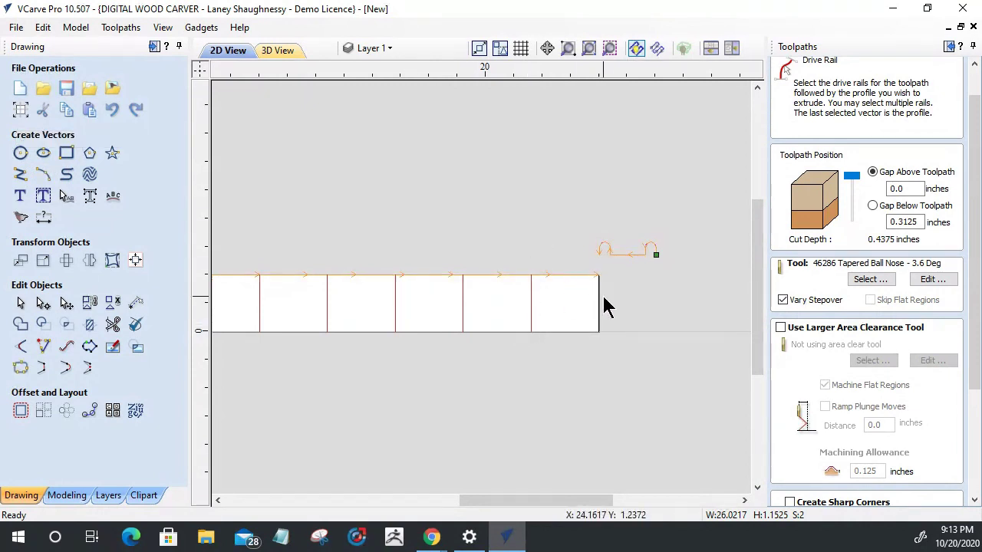
Close the Swept Profile 1 settings and set the job height (Y) to 2.5 inches in the job setup.
left_click(20, 109)
key("Tab")
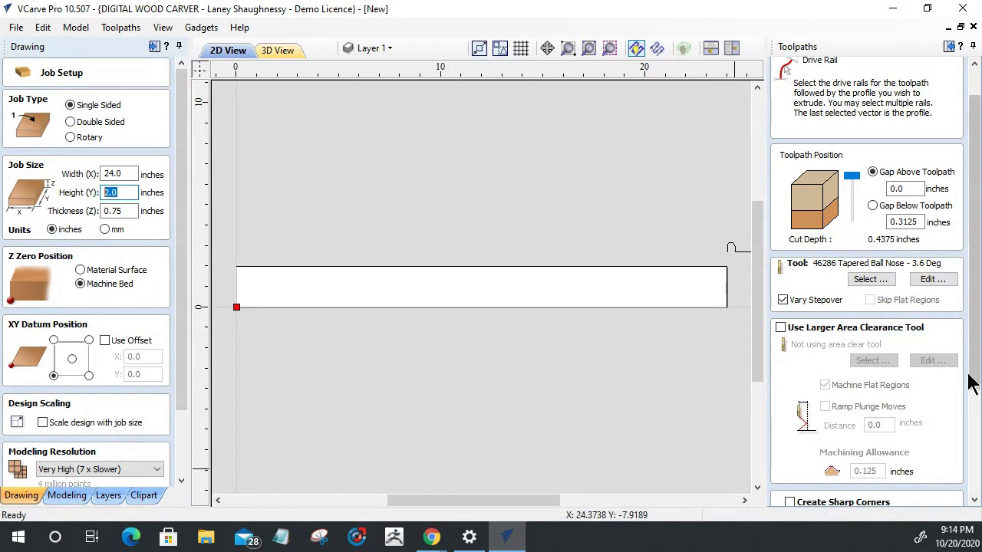
scroll(978, 378, "down", 5)
left_click(933, 492)
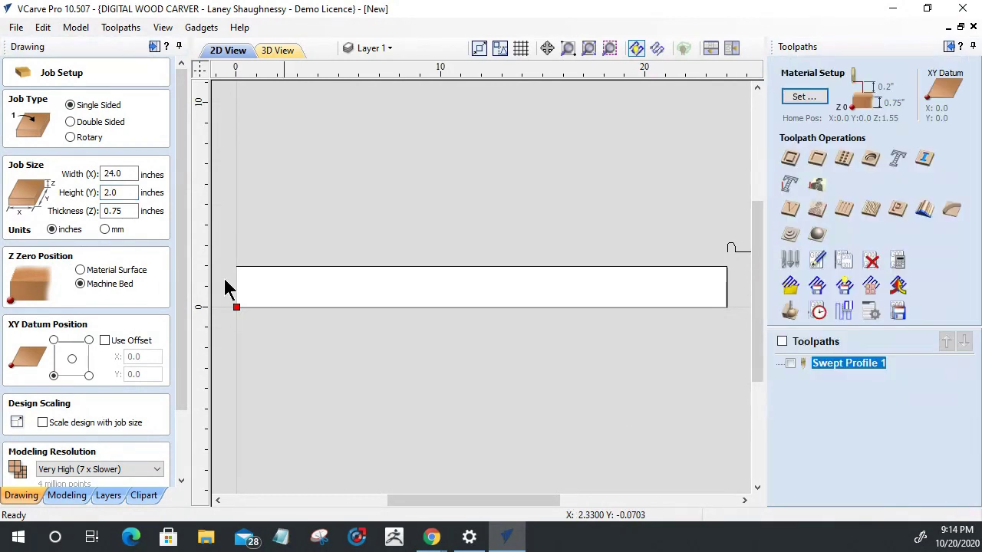
left_click_drag(122, 197, 70, 192)
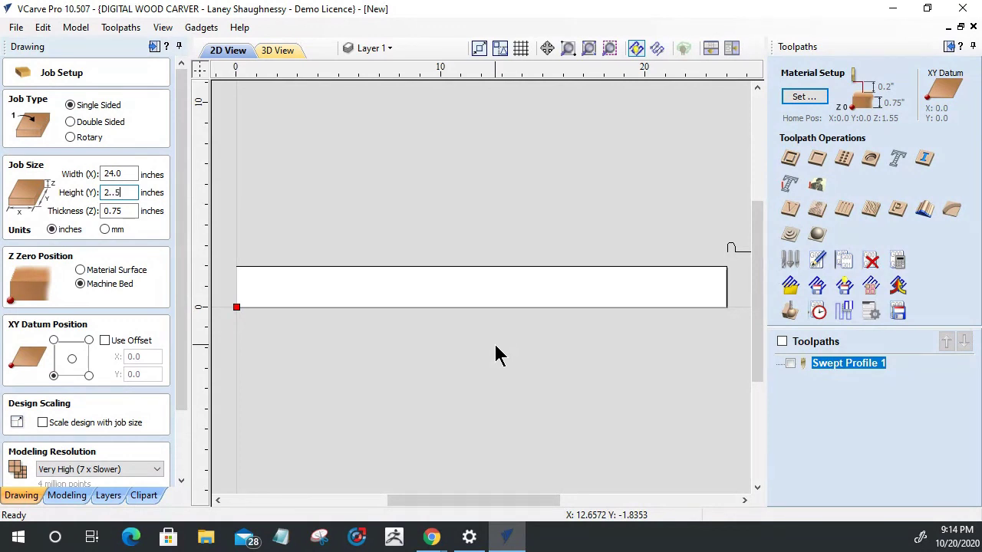
type("2.5")
key("BackSpace")
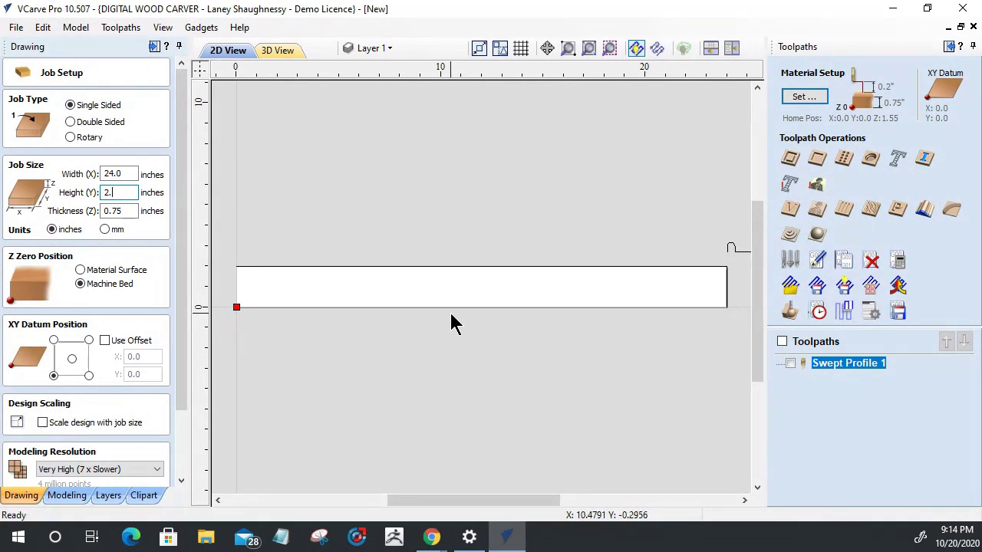
type("5")
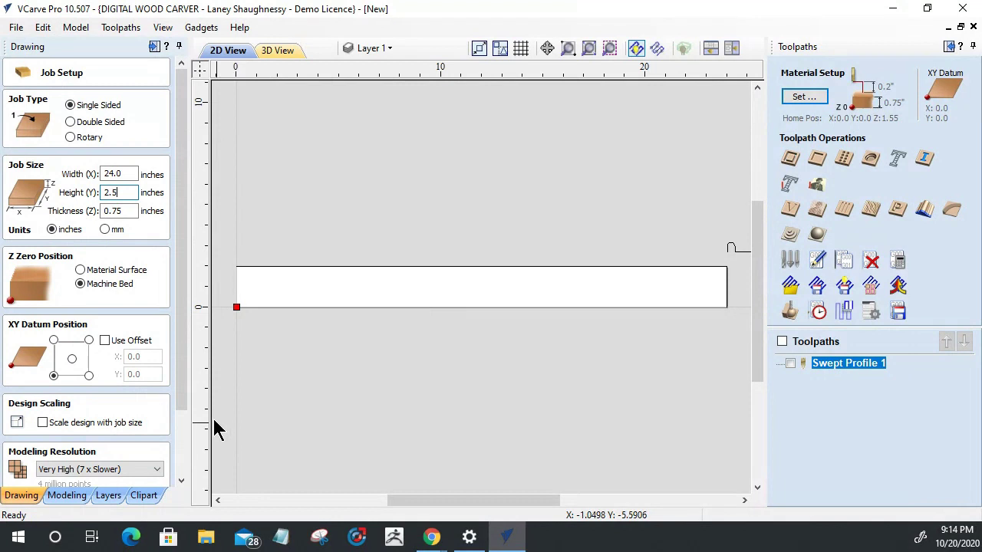
left_click_drag(187, 388, 184, 430)
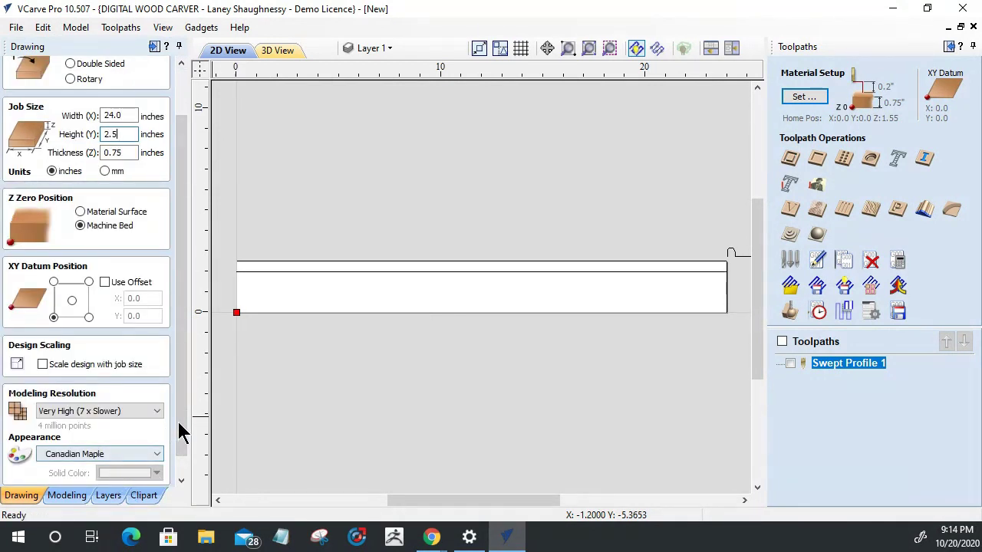
left_click_drag(178, 424, 174, 463)
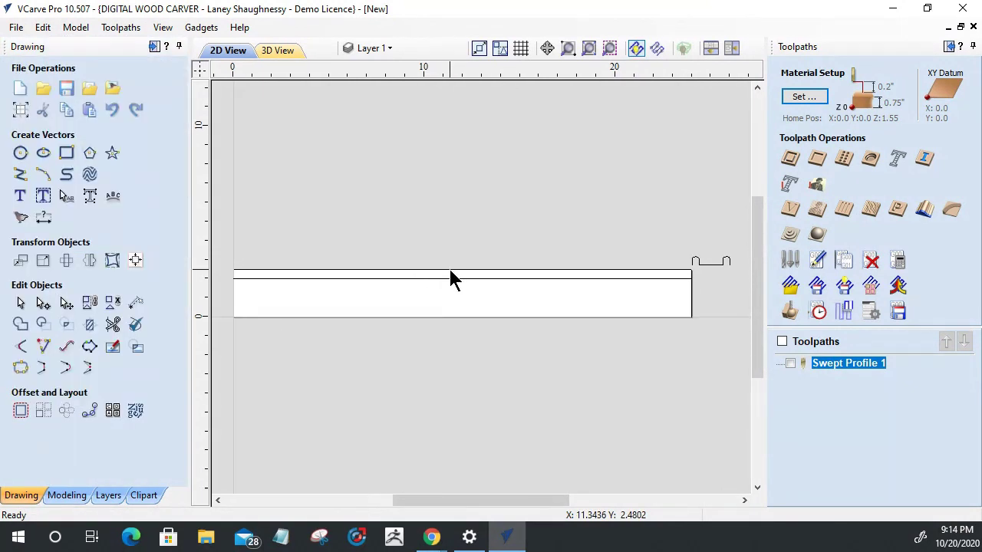
Move the horizontal rail line straight up by a relative Y distance, to about midway between its current position and the board's top edge.
left_click(465, 279)
scroll(599, 286, "up", 3)
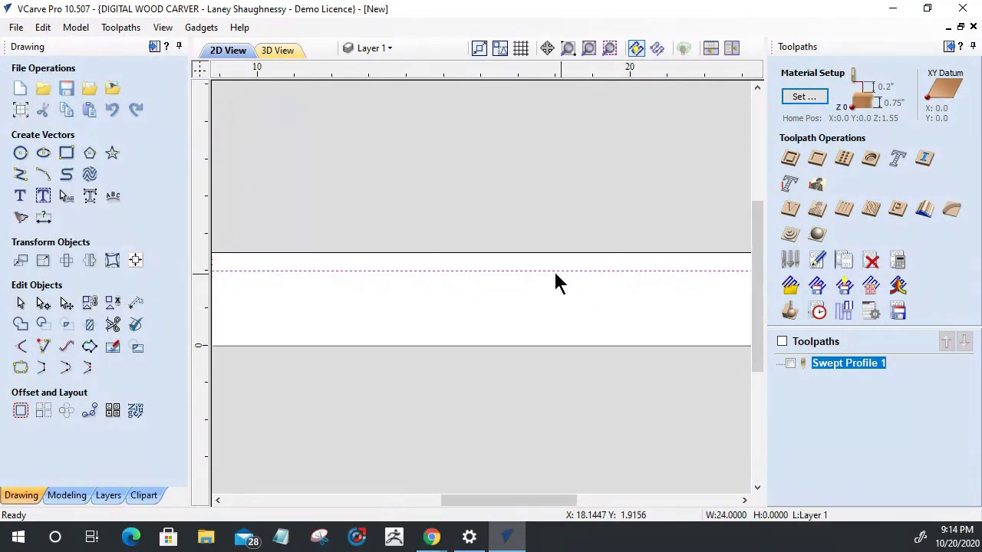
scroll(461, 265, "down", 3)
scroll(554, 292, "up", 1)
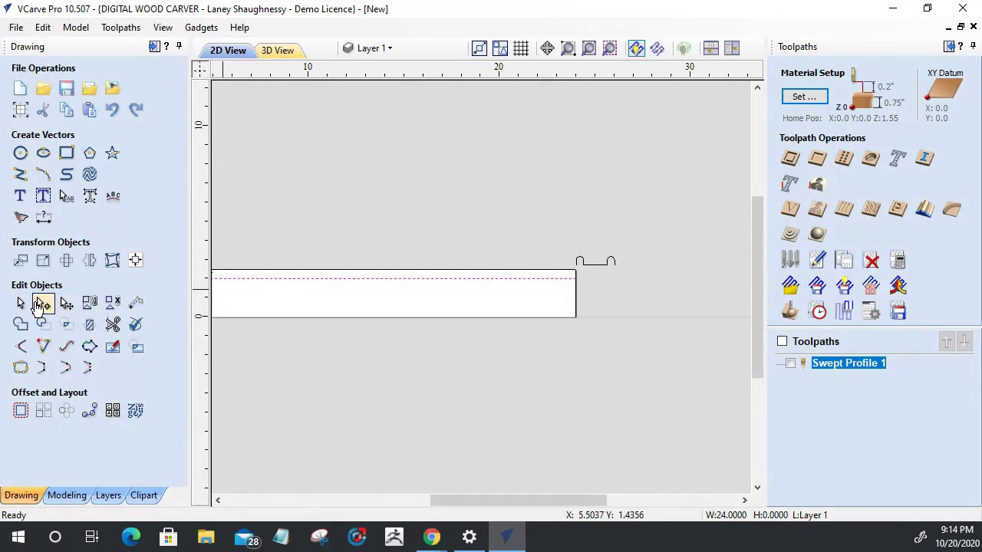
left_click(21, 261)
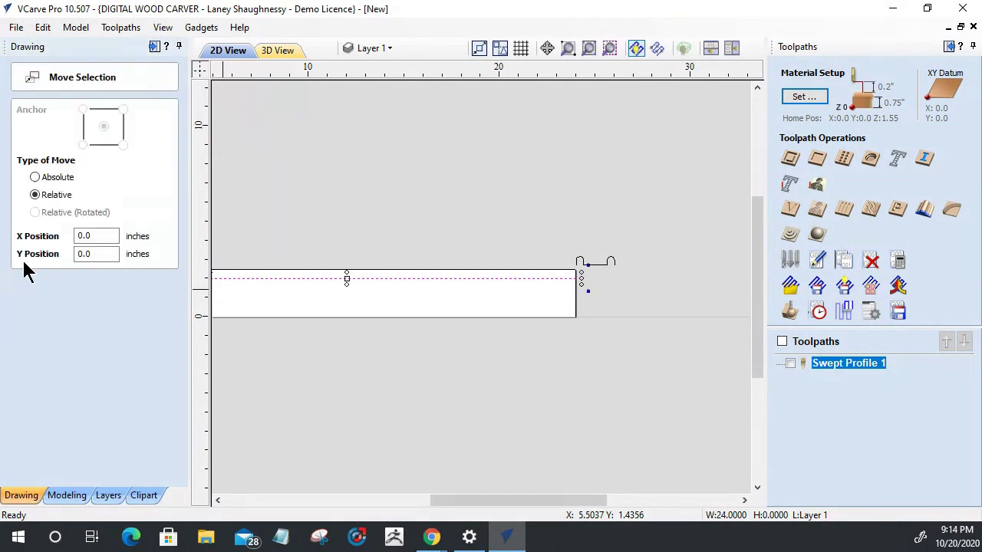
left_click(81, 234)
left_click(95, 255)
double_click(95, 256)
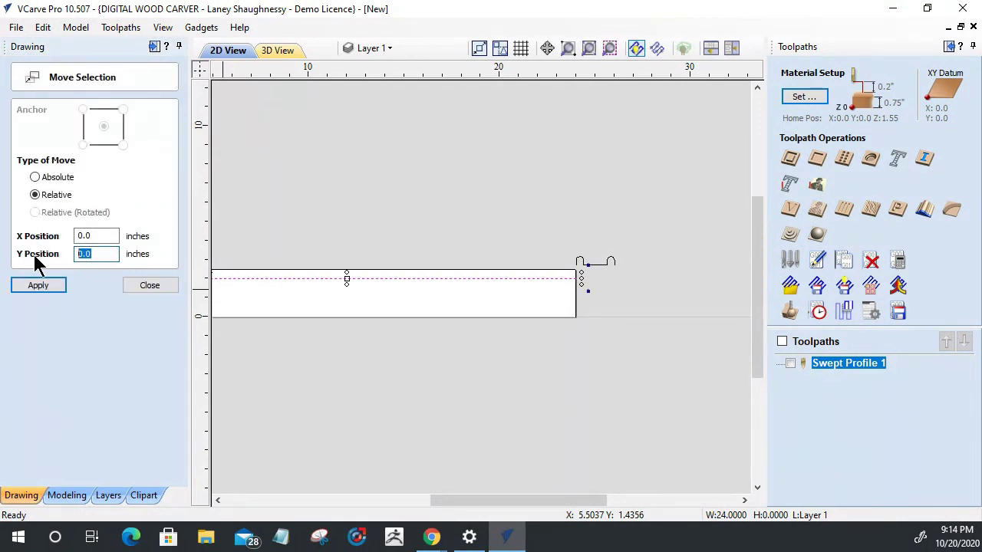
left_click(38, 286)
left_click(129, 286)
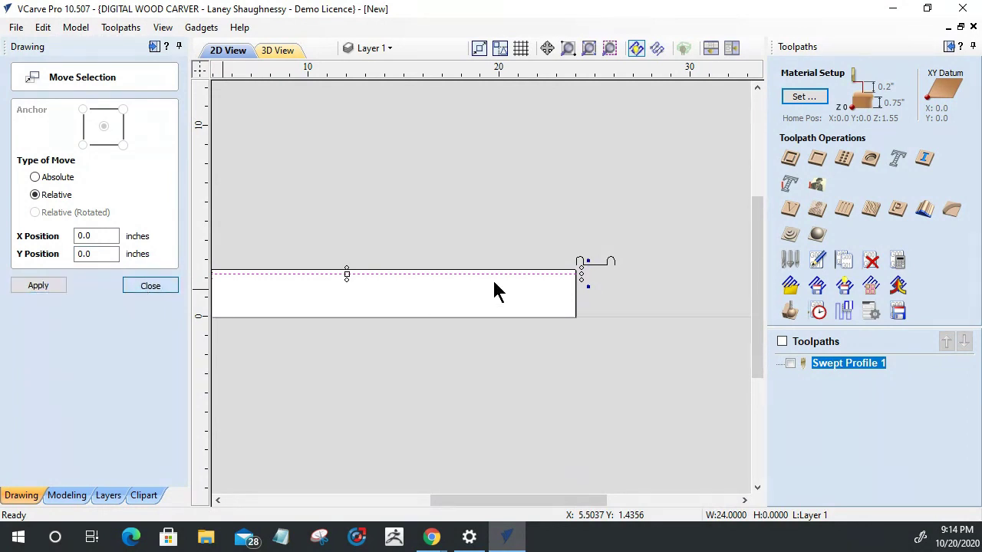
Reopen Swept Profile 1 with the moved rail line and add the End Mill (0.25 inches) as its larger area clearance tool.
left_click(596, 277)
left_click(594, 268)
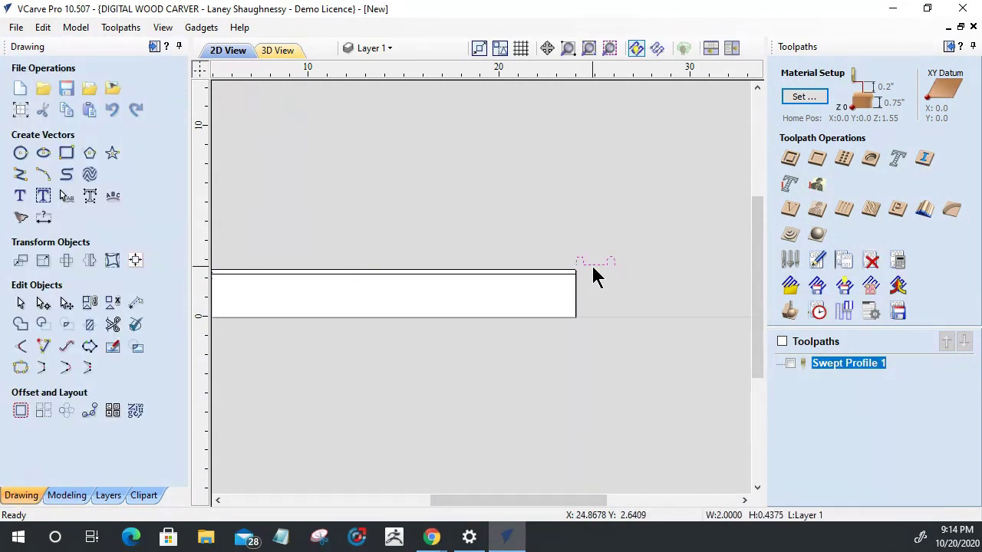
left_click(552, 273)
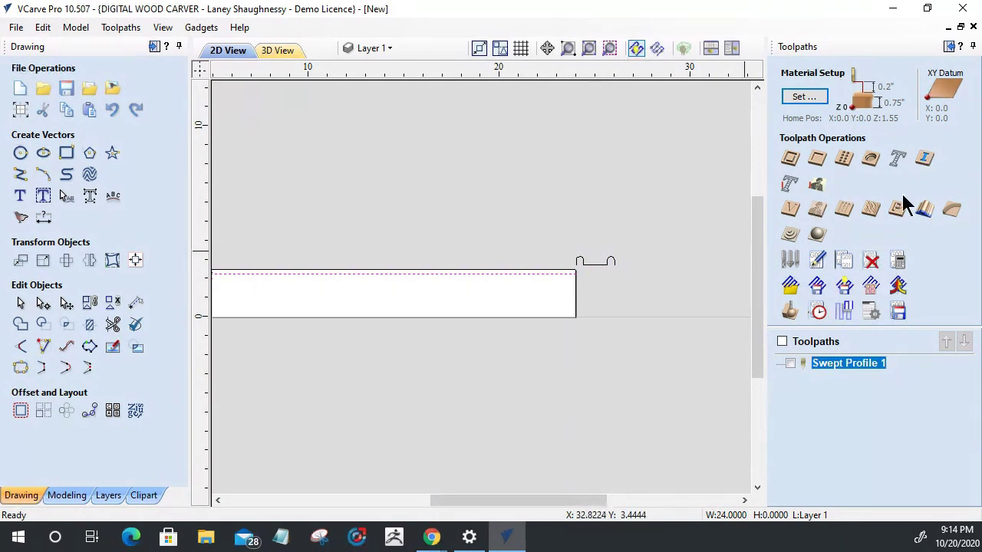
double_click(849, 364)
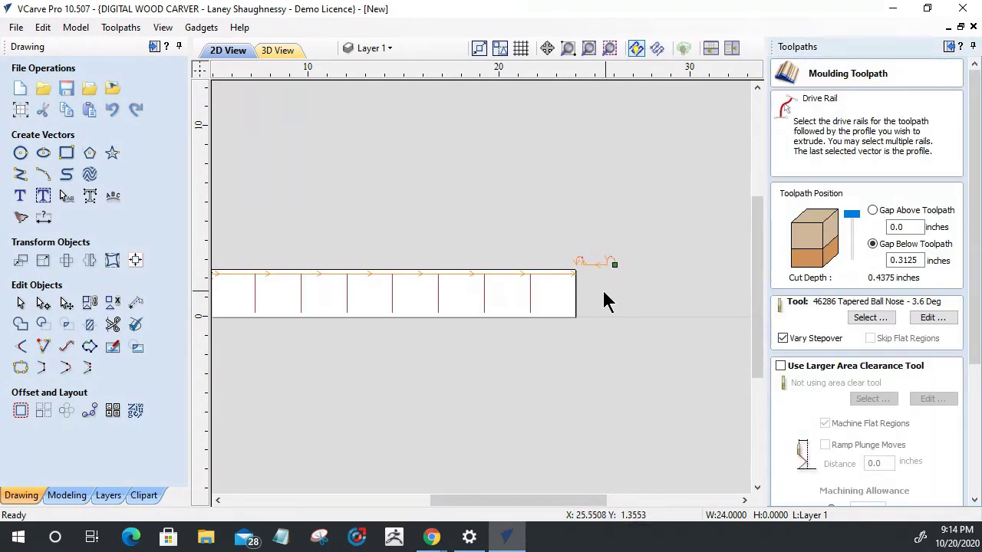
scroll(479, 307, "up", 2)
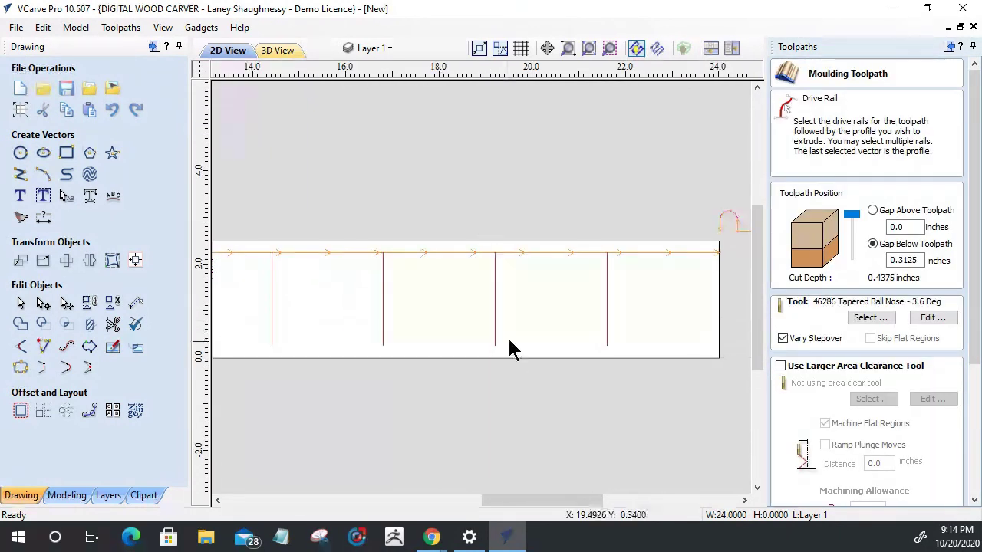
scroll(506, 356, "down", 2)
scroll(506, 356, "down", 2)
scroll(792, 246, "down", 1)
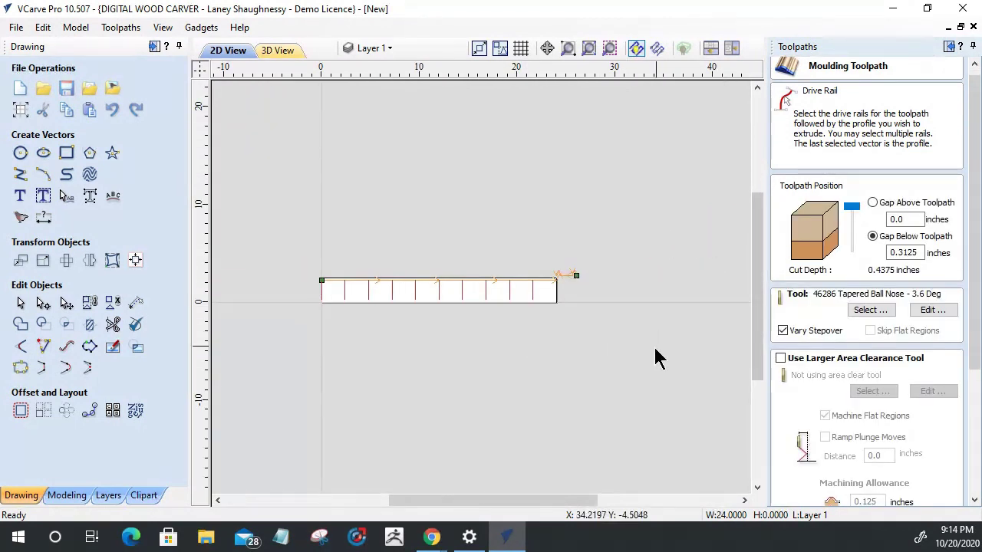
left_click(780, 358)
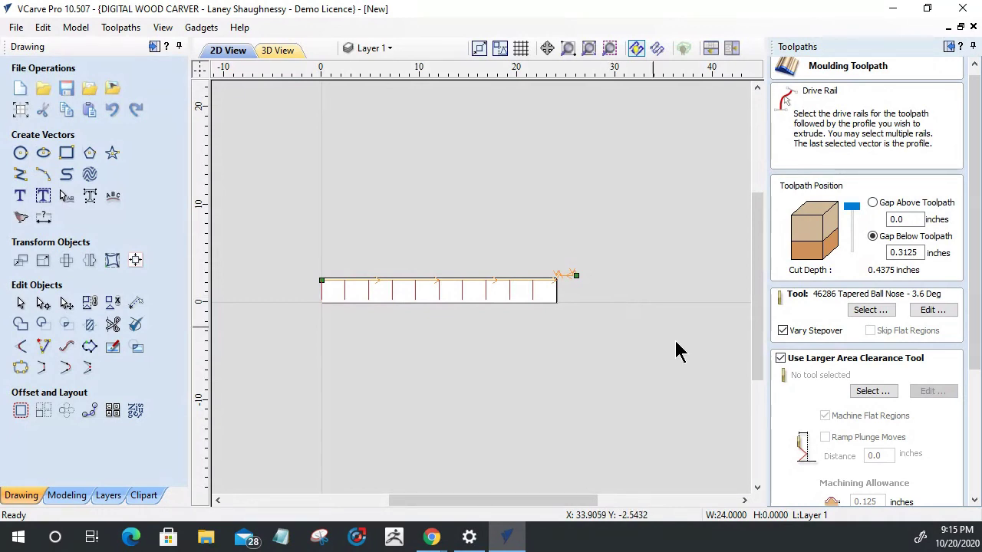
left_click(873, 392)
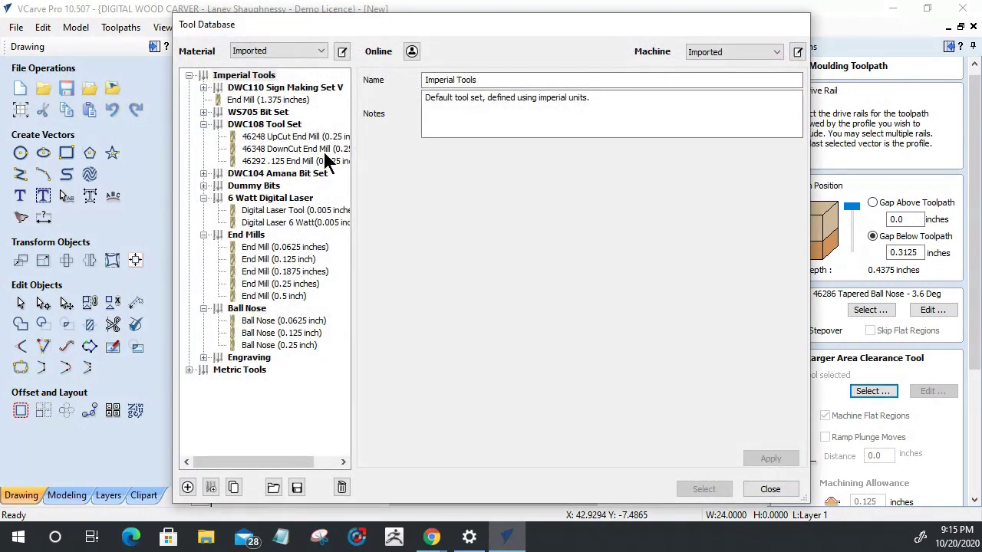
left_click(270, 283)
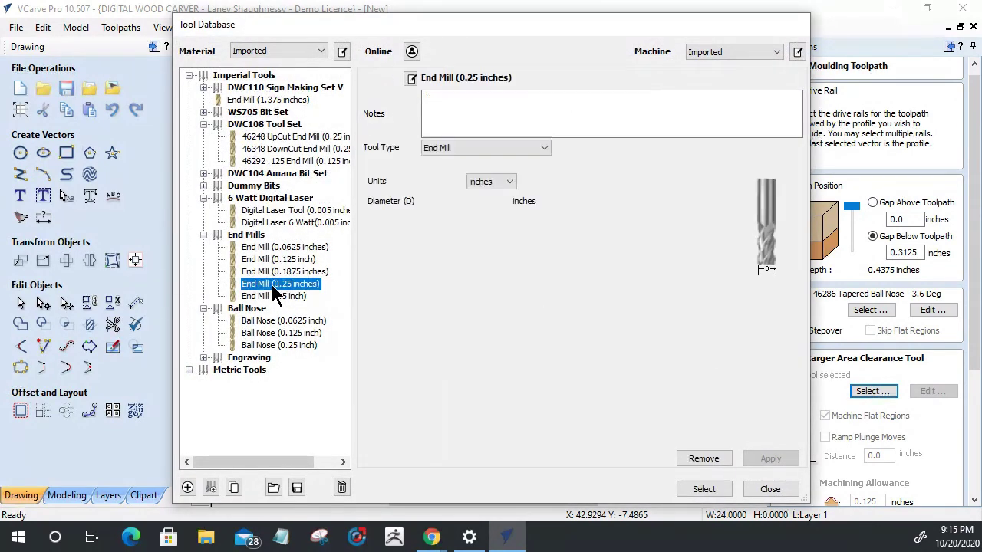
left_click(703, 488)
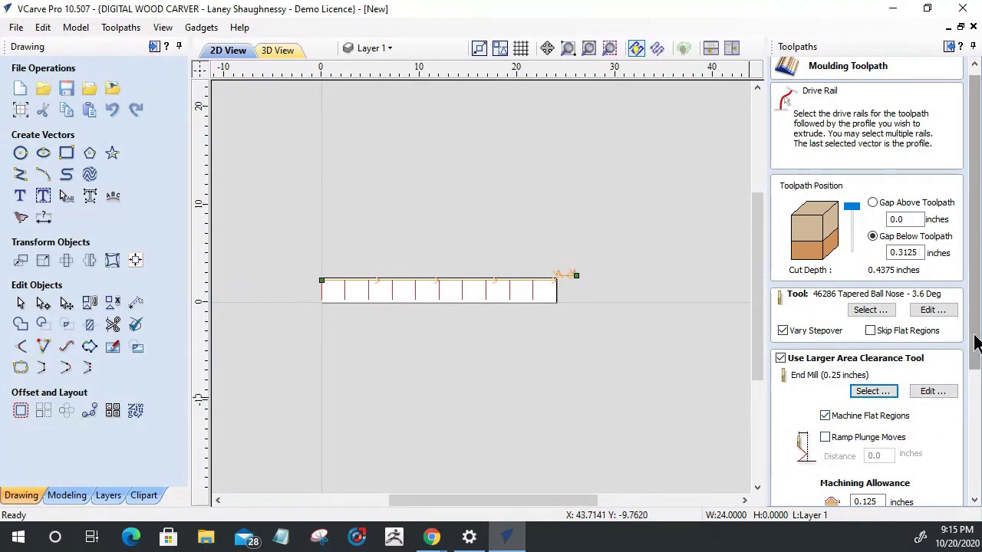
Set the clearance tool's machining allowance to 0.04 inches and calculate the moulding toolpath.
scroll(976, 376, "down", 3)
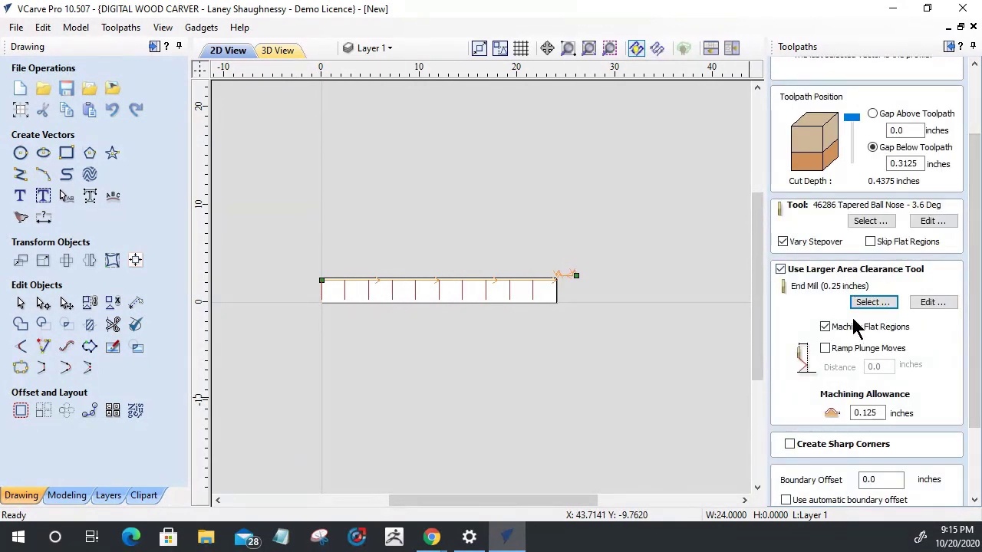
left_click_drag(970, 335, 975, 388)
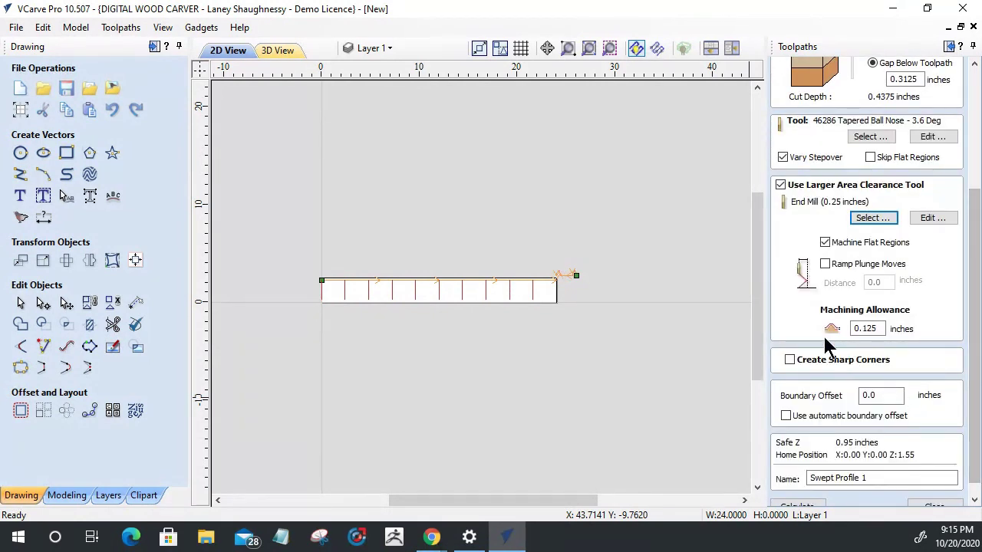
left_click(879, 328)
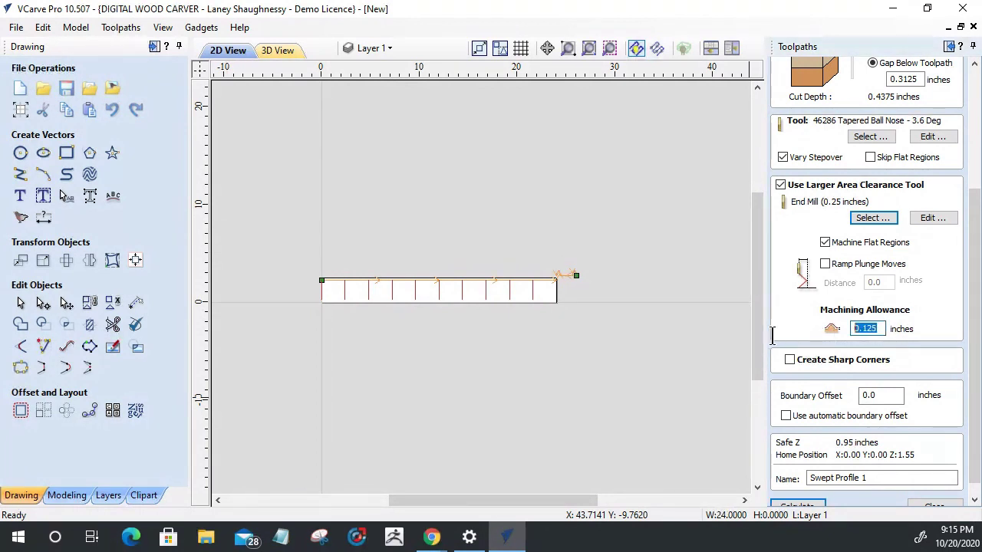
double_click(880, 329)
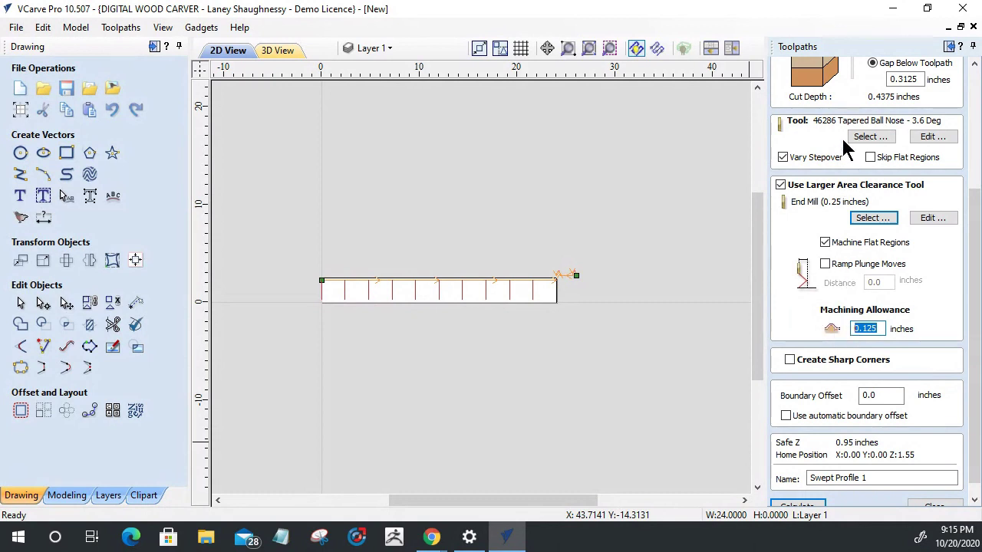
left_click_drag(860, 328, 899, 328)
type(".04")
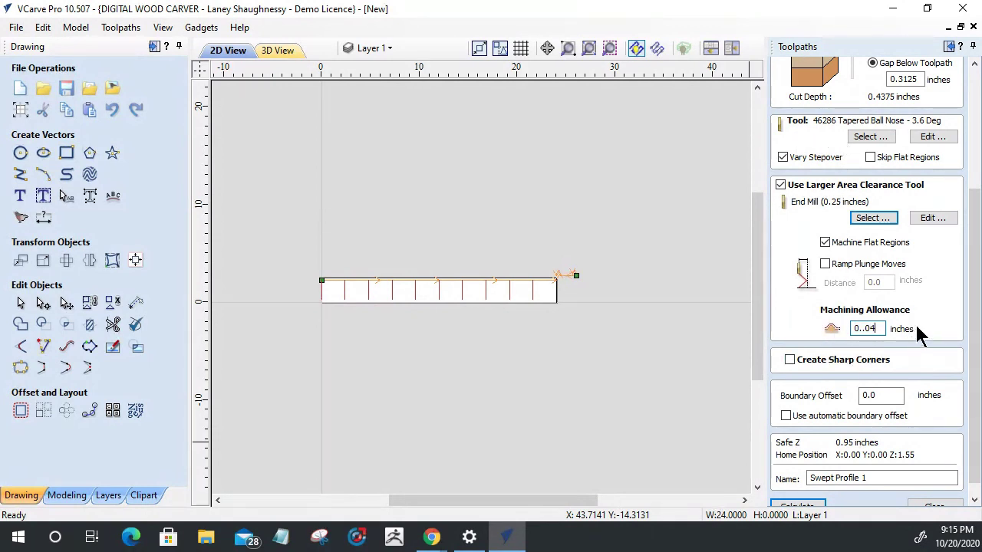
key("BackSpace")
key("BackSpace")
key("BackSpace")
key("BackSpace")
type(".04")
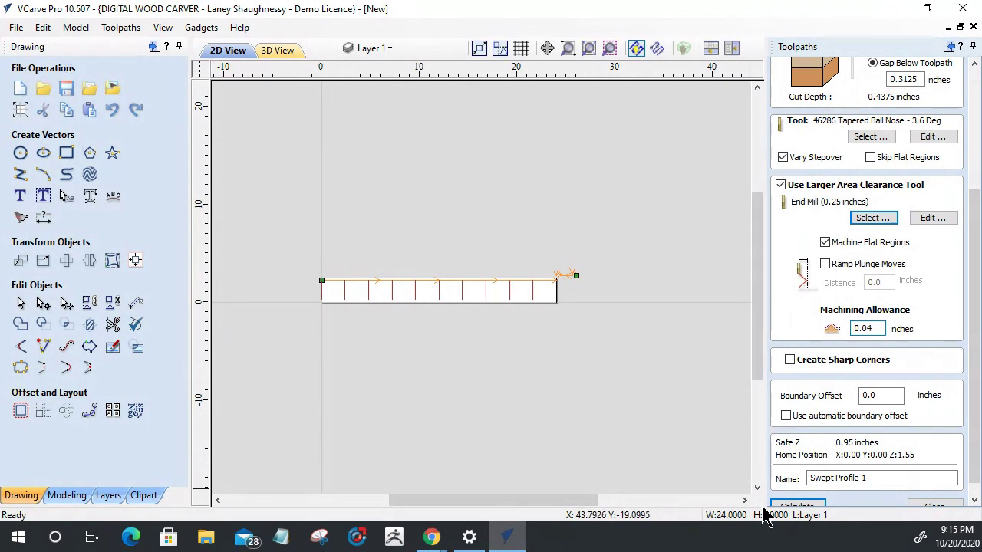
left_click(800, 507)
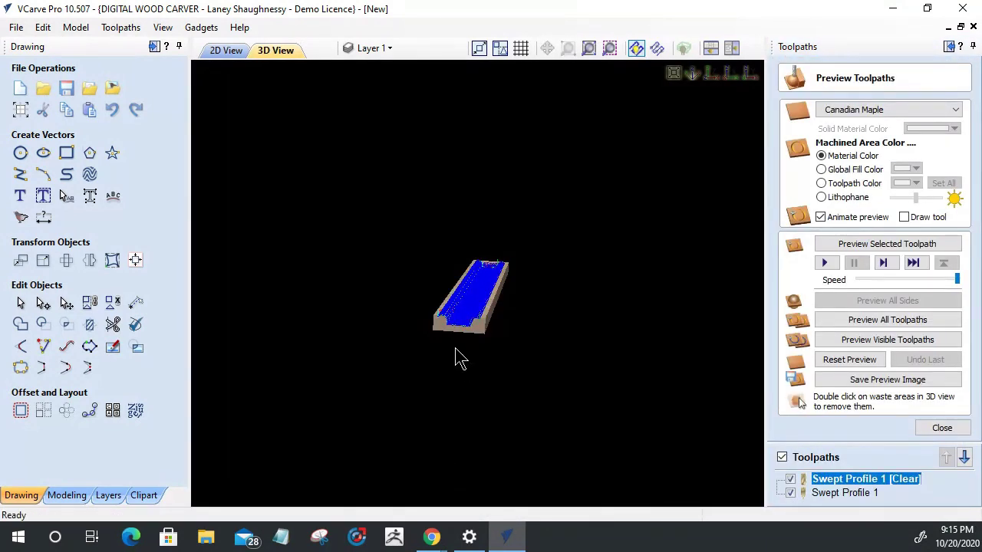
Examine the calculated passes from the board's end in 3D and simulate the Swept Profile 1 [Clear] toolpath.
left_click_drag(457, 358, 435, 382)
scroll(486, 322, "up", 5)
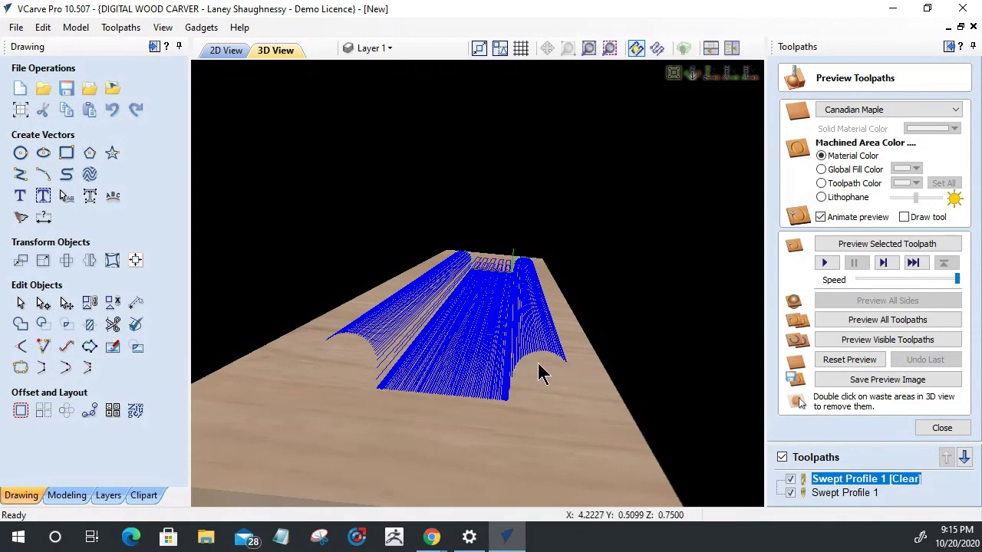
left_click_drag(504, 386, 476, 402)
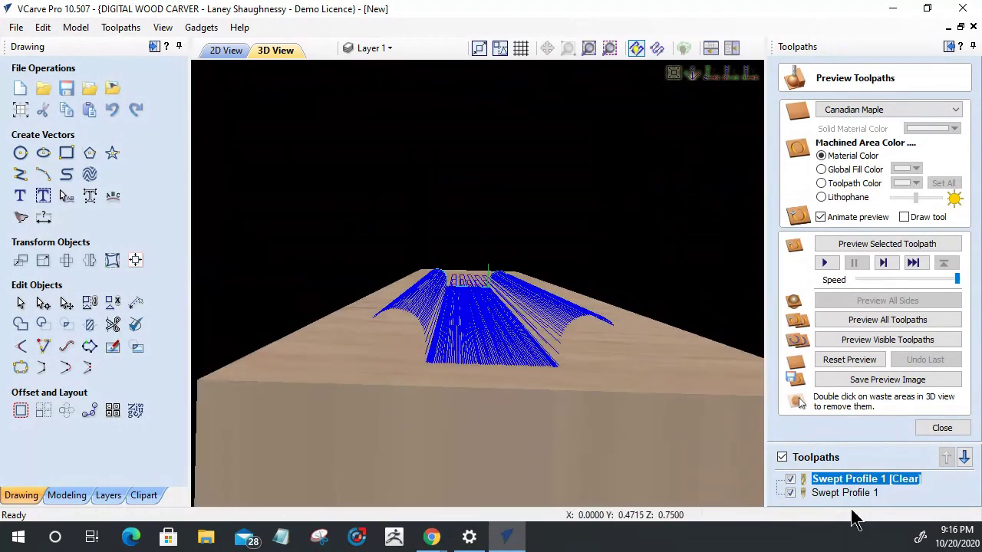
left_click(890, 244)
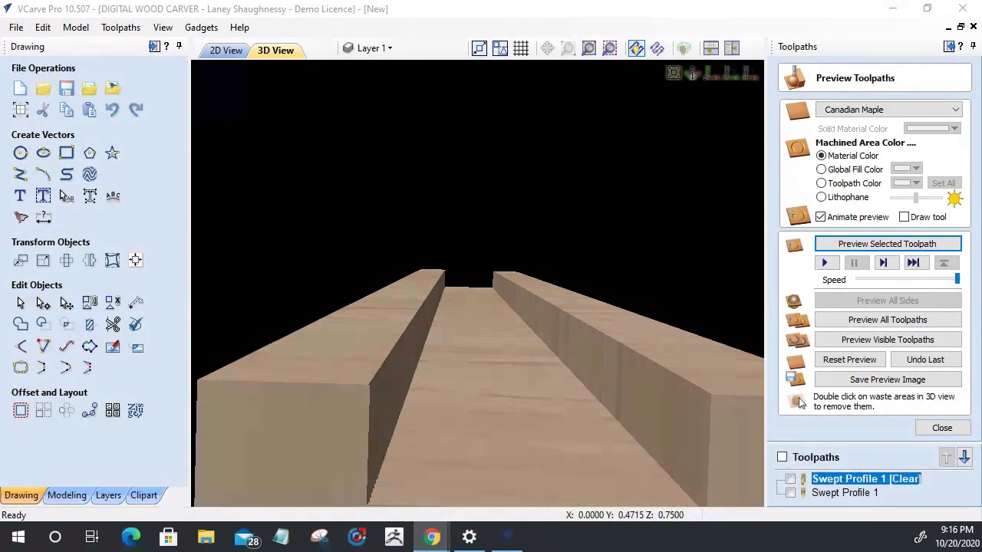
Simulate the Swept Profile 1 finishing toolpath and examine the outer edge of the arch at the board's end.
left_click(830, 491)
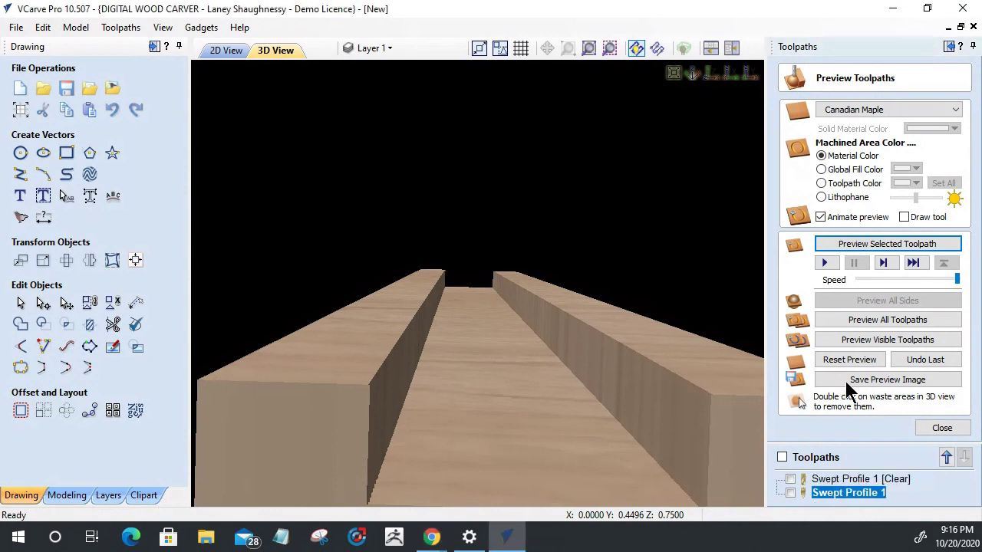
left_click(864, 245)
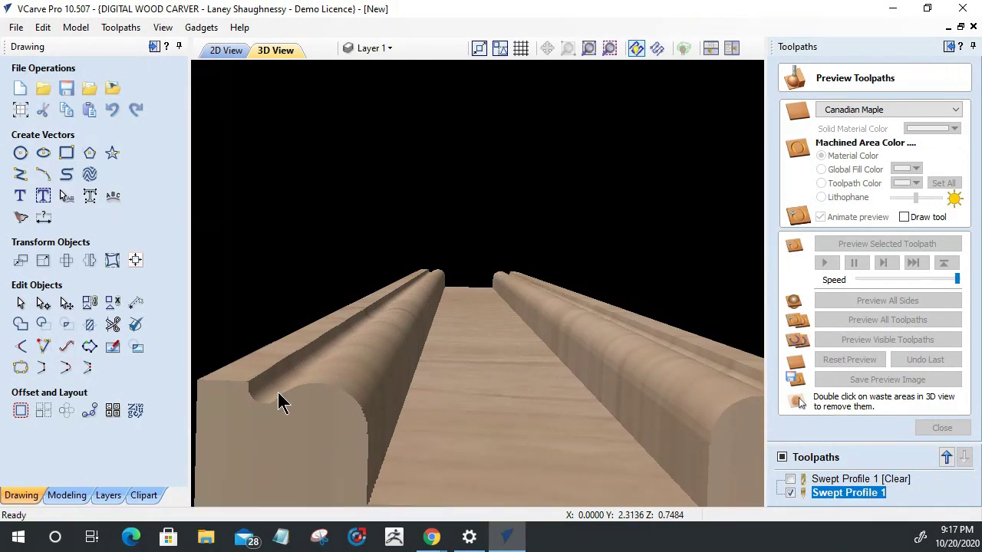
scroll(326, 406, "up", 5)
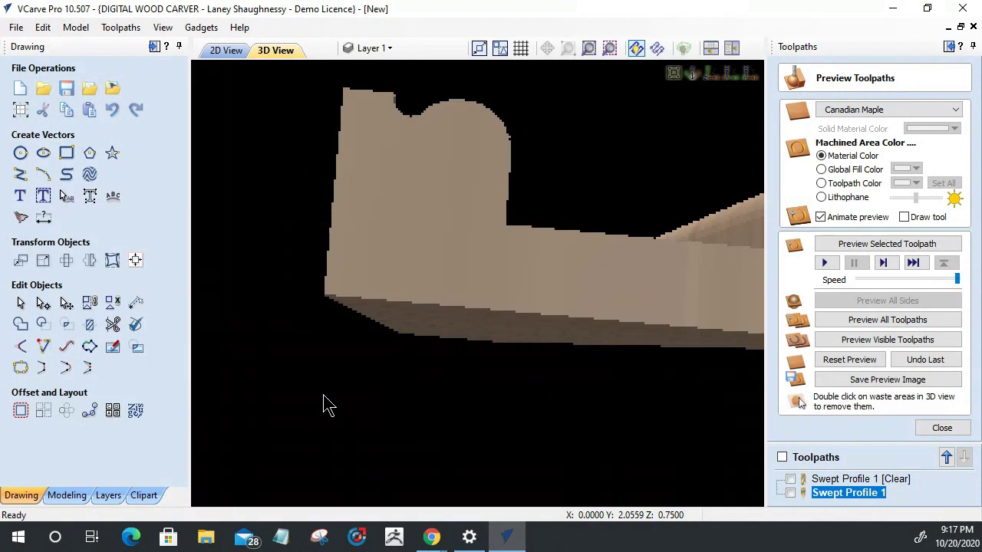
left_click_drag(326, 406, 349, 358)
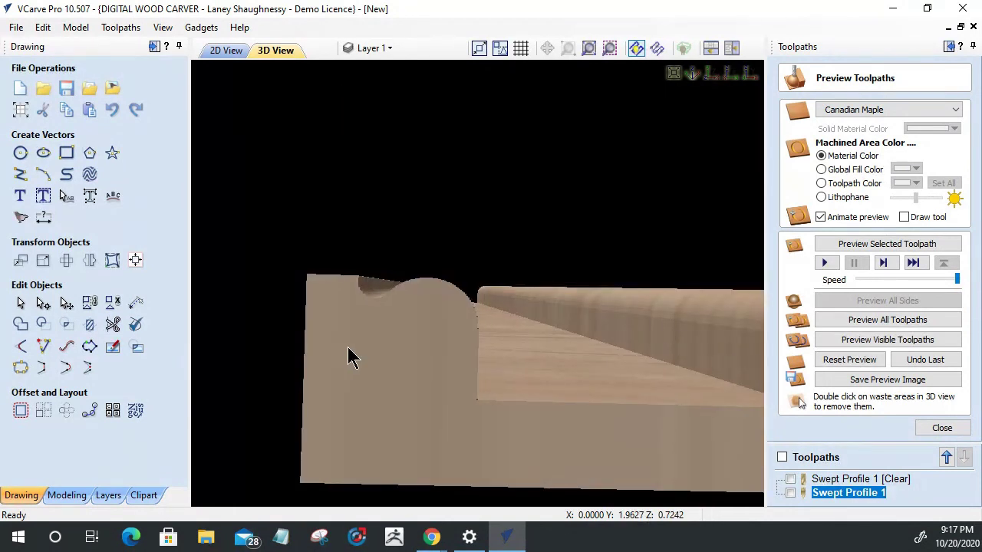
Examine the carved arch at the board's end in 3D and the double-arch profile vector beside the board in 2D.
left_click_drag(375, 303, 559, 399)
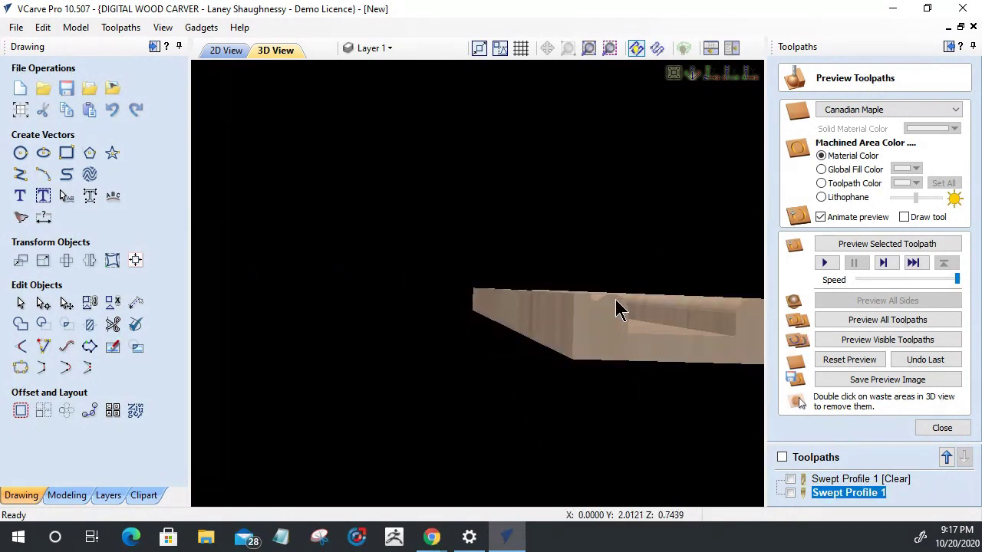
left_click_drag(574, 355, 519, 355)
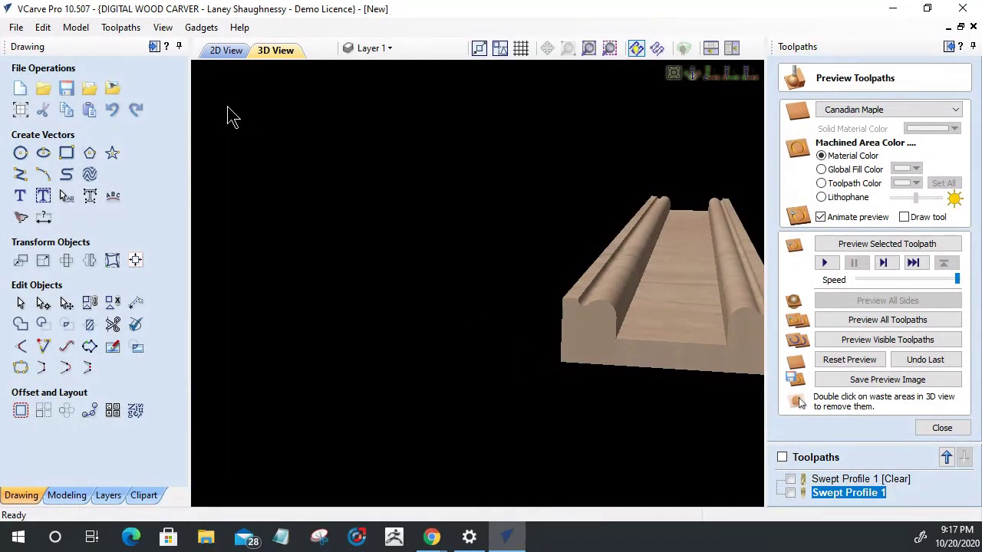
left_click(227, 51)
scroll(556, 303, "up", 3)
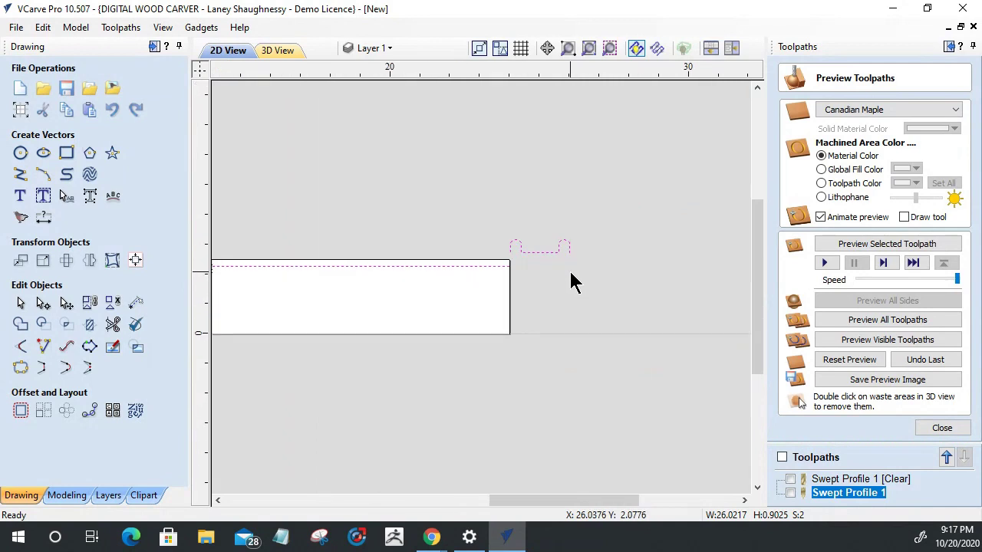
scroll(516, 263, "up", 3)
left_click(457, 232)
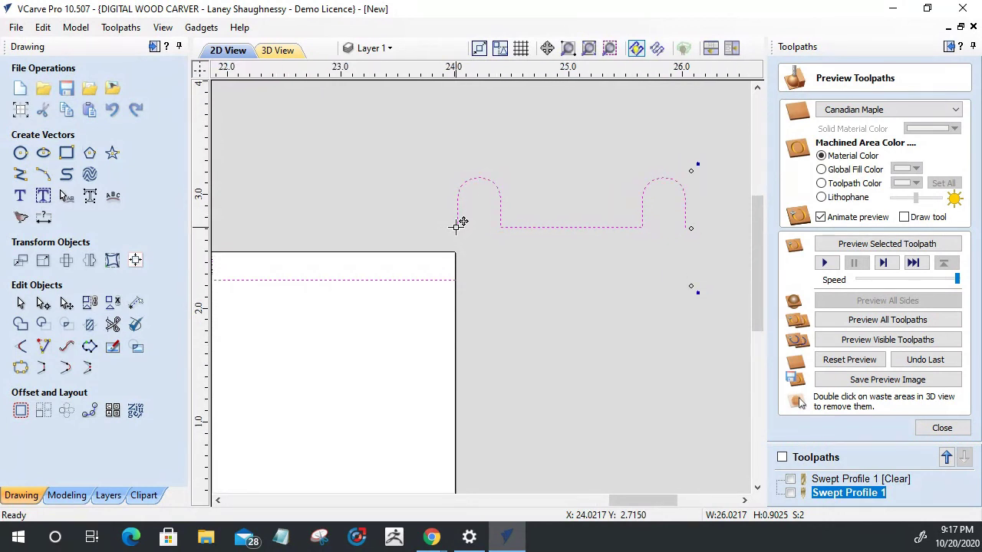
middle_click_drag(458, 223, 477, 204)
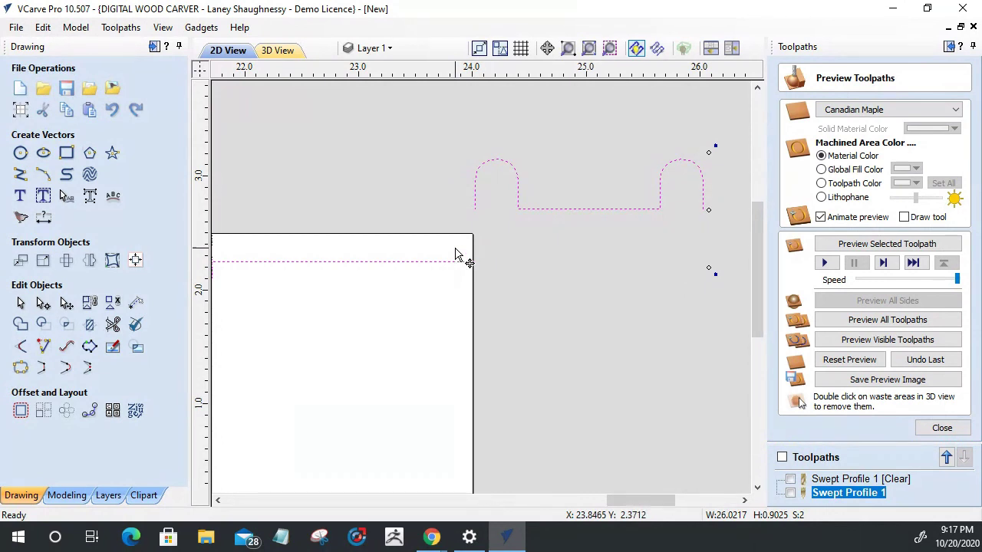
Draw a square-cornered rectangle 2.0 inches wide and 0.75 inches high over the double-arch profile.
left_click(67, 153)
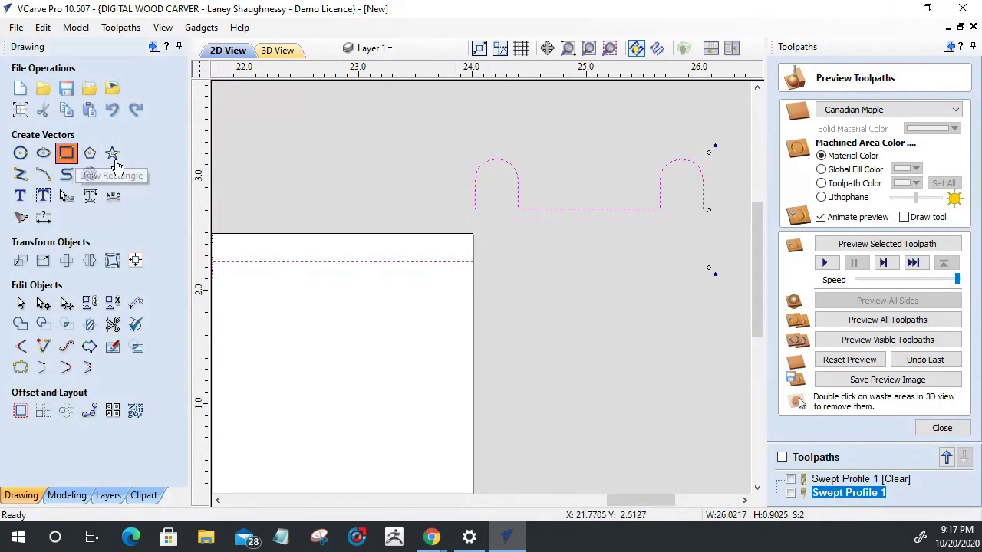
left_click_drag(497, 159, 695, 244)
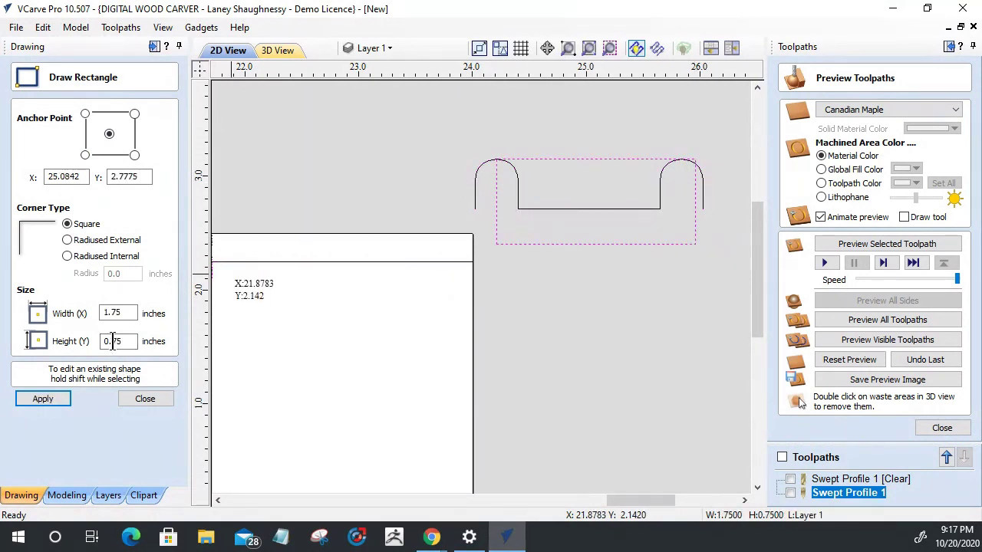
left_click_drag(123, 313, 93, 314)
type("2")
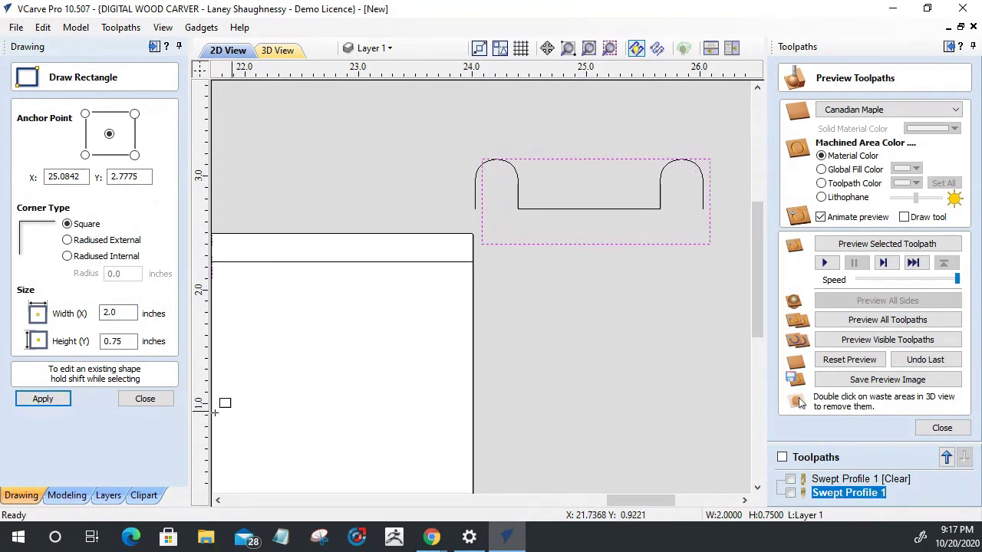
left_click(145, 399)
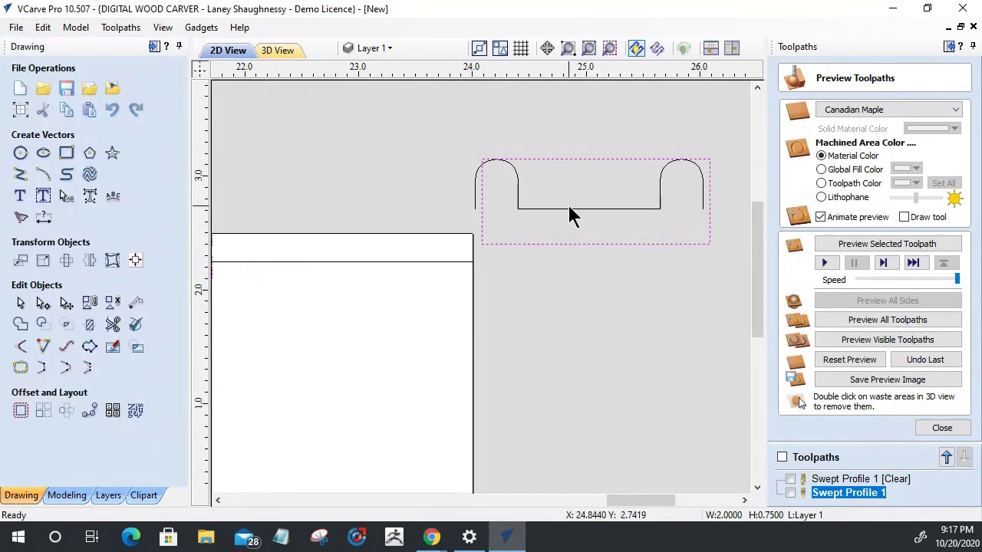
Align the double-arch profile to the rectangle, centred horizontally and flush with its inside top edge.
left_click(575, 210)
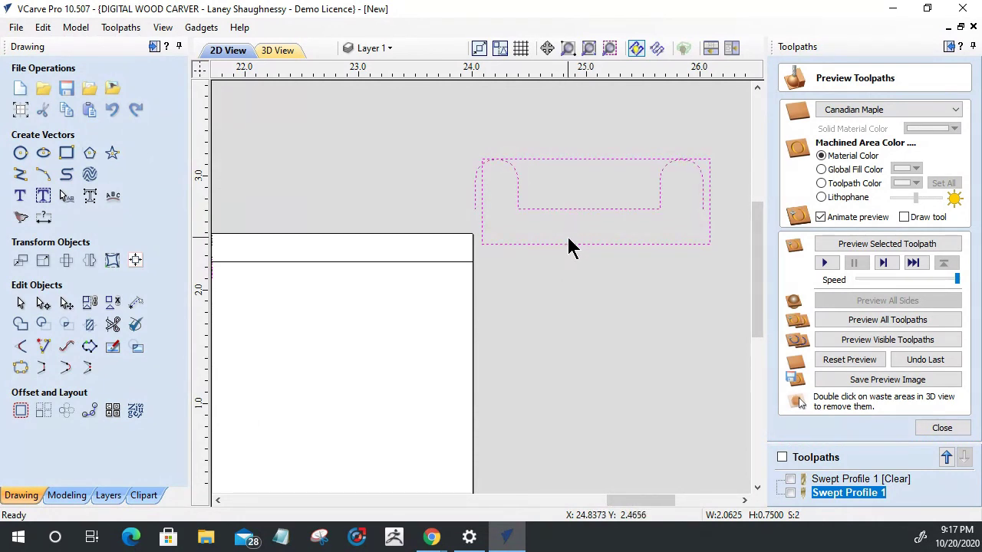
left_click(560, 244, "shift")
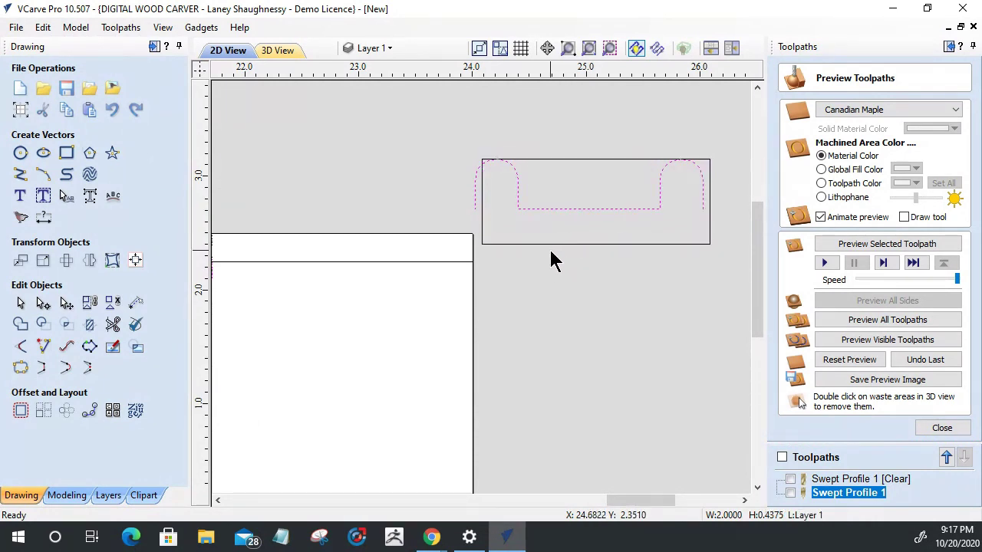
left_click(493, 244, "shift")
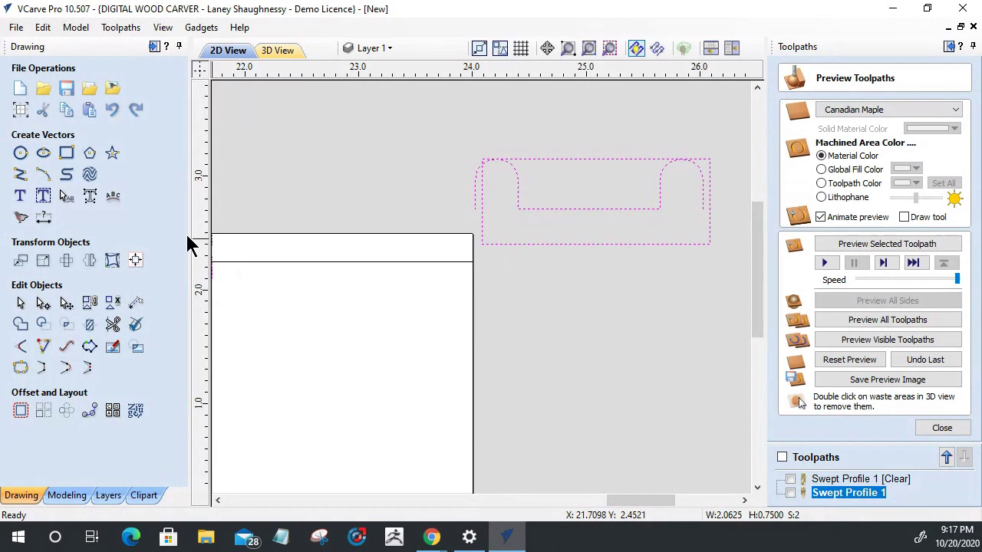
left_click(135, 260)
left_click(68, 200)
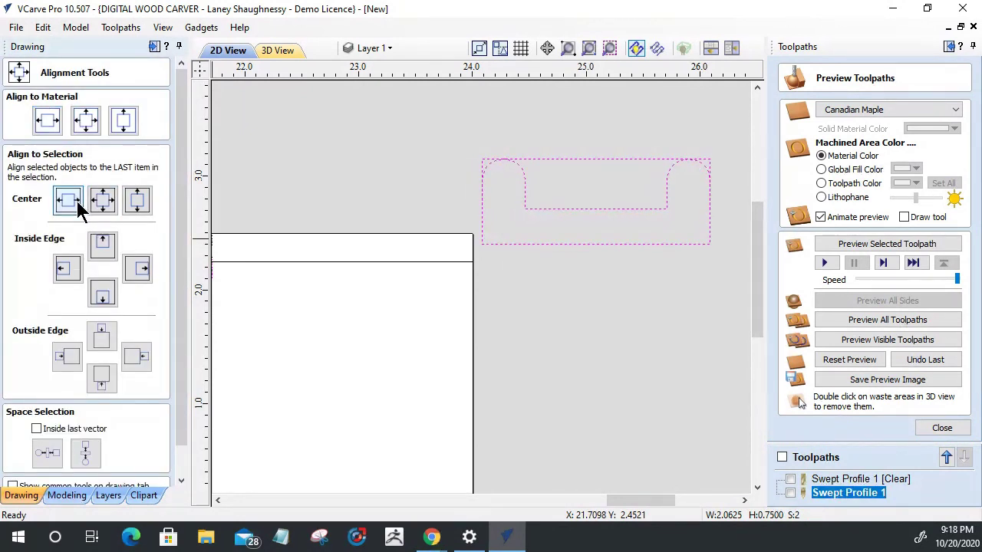
left_click(104, 244)
scroll(173, 376, "down", 2)
left_click(136, 476)
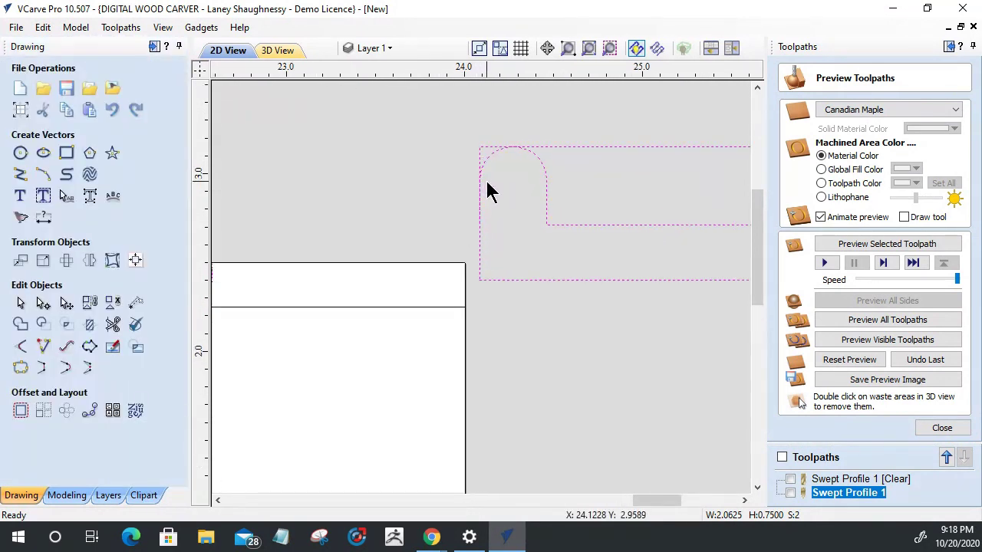
Trim the rectangle's sections that overlap the arches so it merges with the profile into one closed outline.
left_click(112, 347)
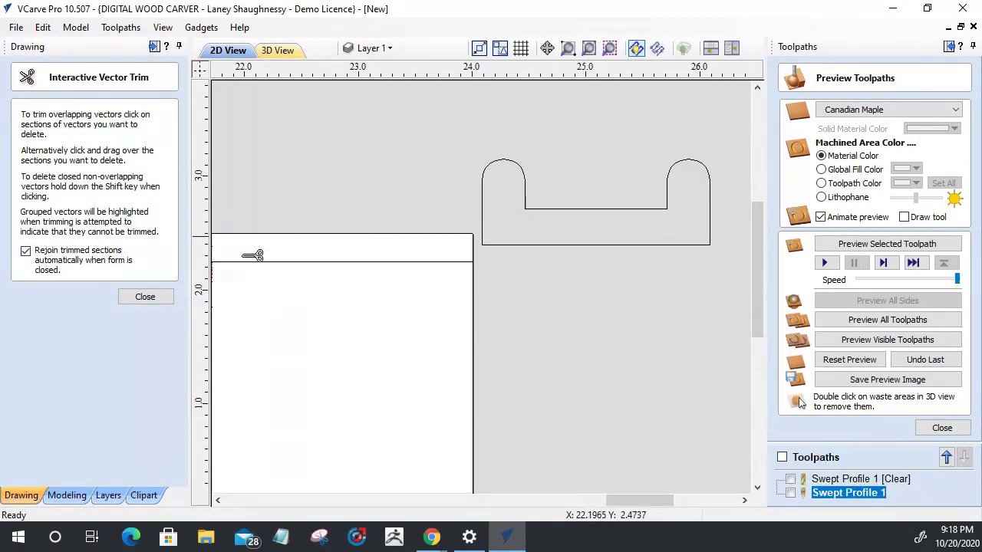
left_click(163, 297)
left_click(567, 244)
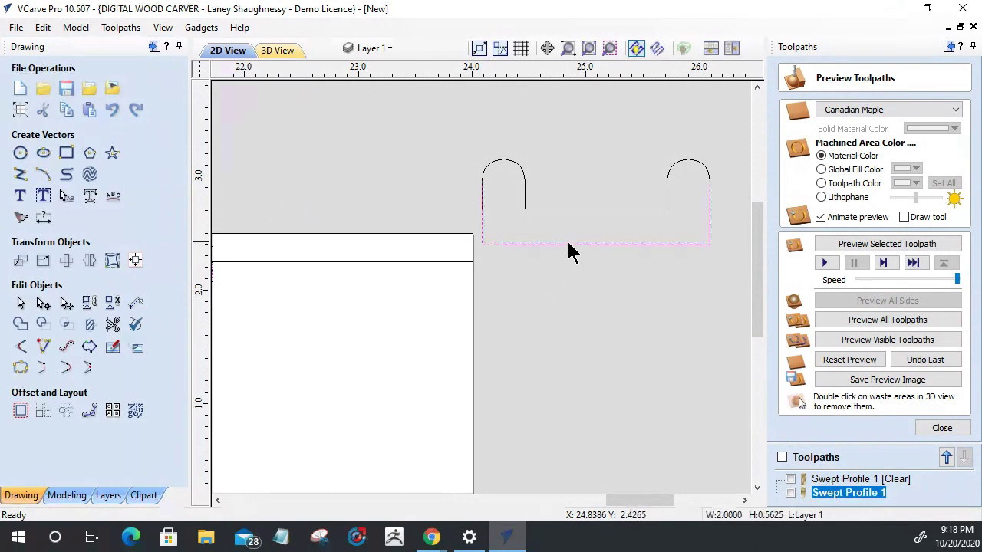
scroll(471, 226, "up", 3)
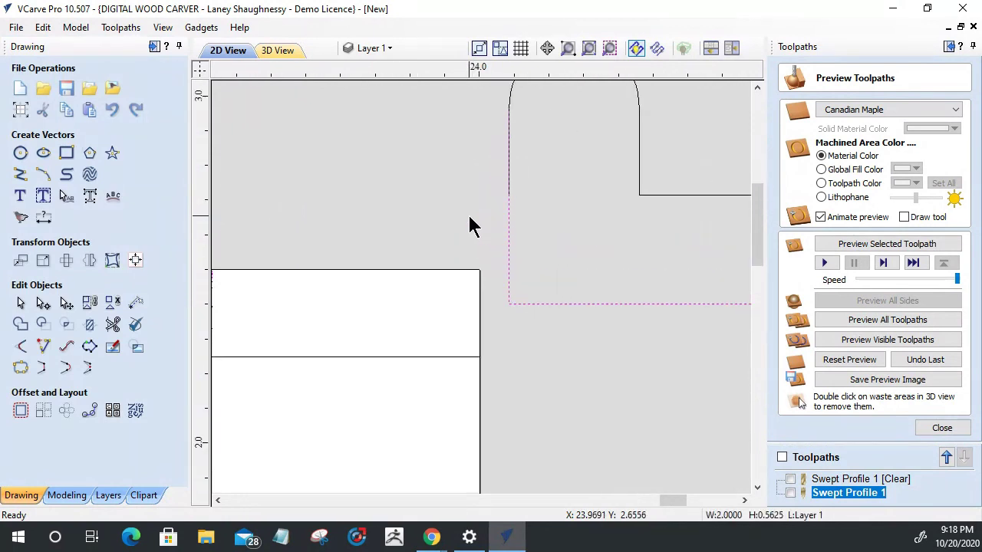
scroll(388, 244, "down", 1)
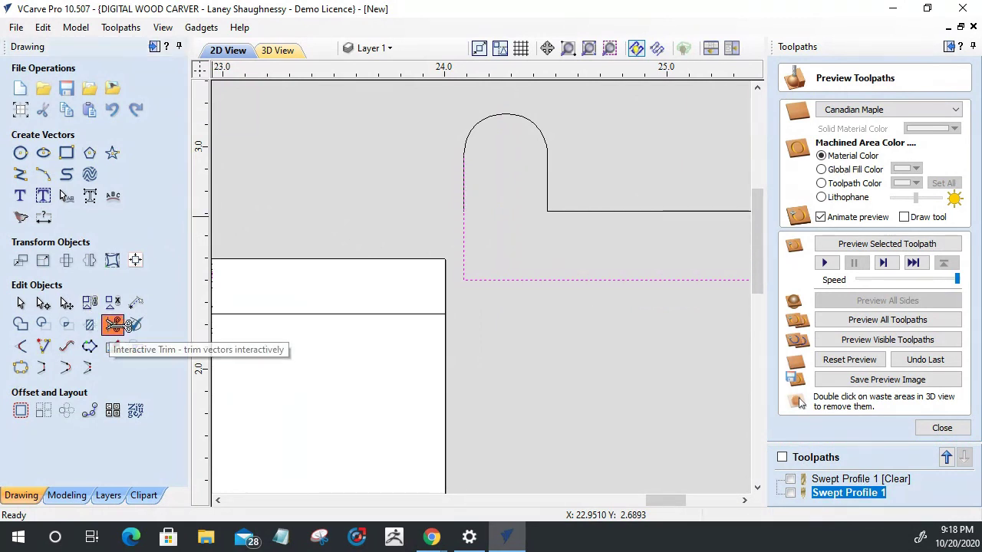
left_click(113, 329)
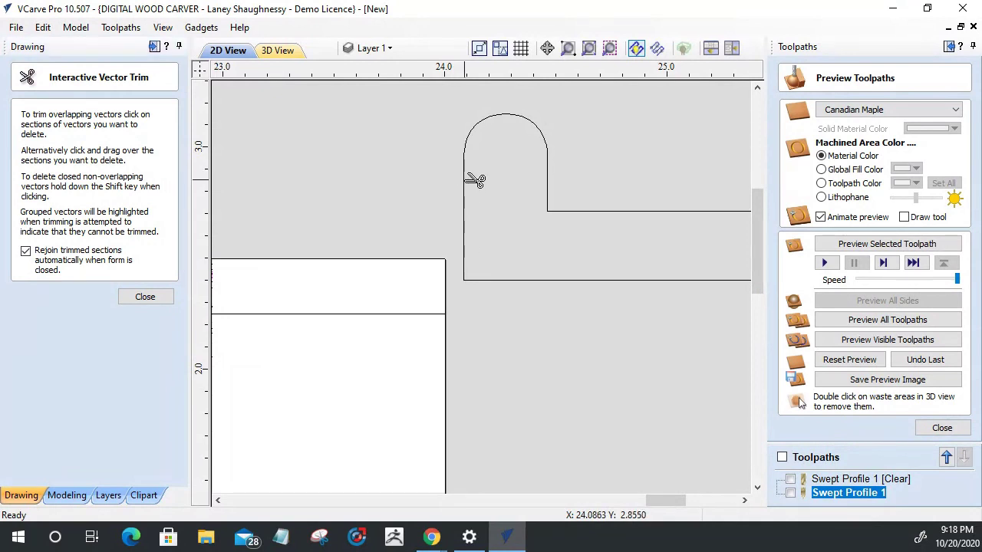
scroll(368, 251, "down", 3)
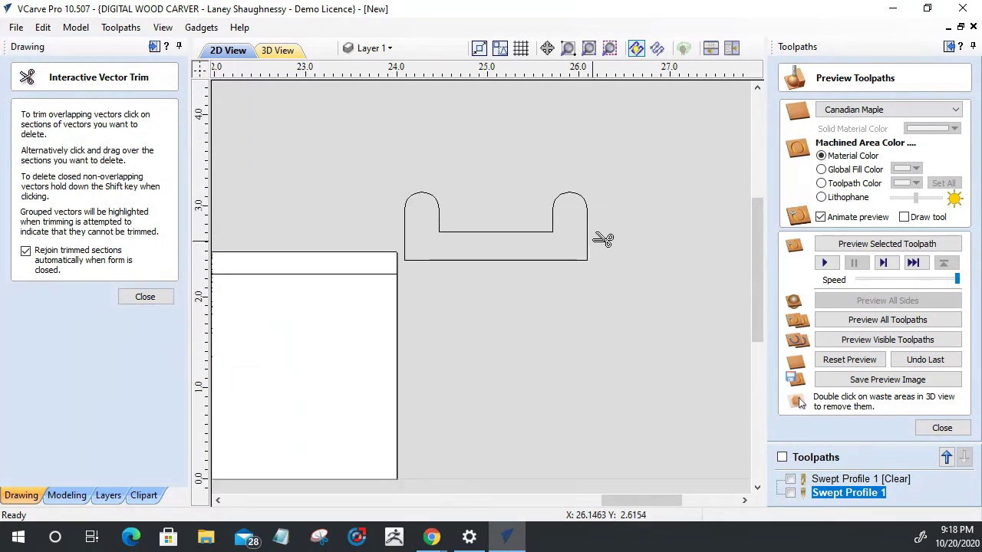
left_click(129, 296)
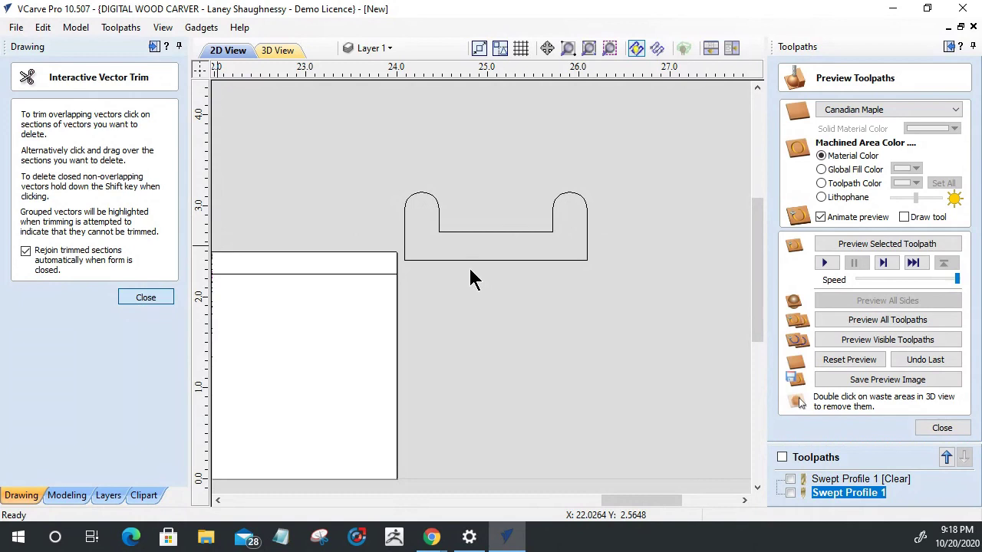
Delete the bottom span of the closed outline to leave an open double-arch profile with two long outer legs.
left_click(465, 260)
scroll(401, 256, "up", 4)
scroll(401, 257, "down", 3)
left_click(43, 303)
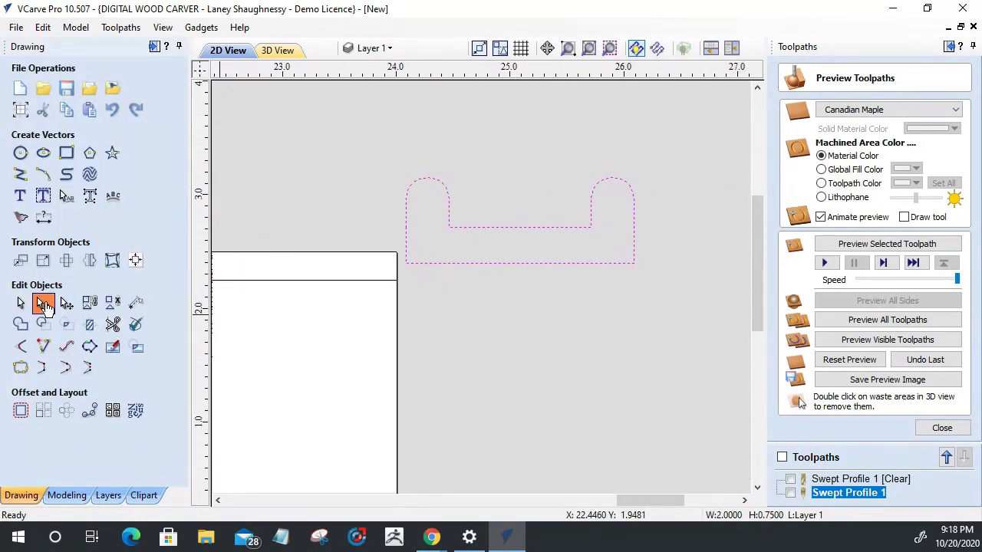
right_click(488, 269)
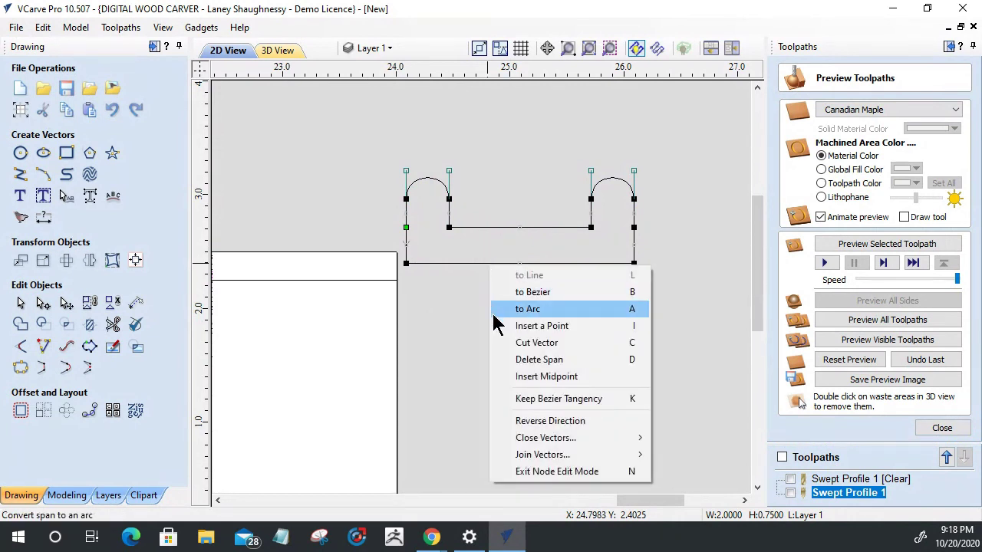
left_click(503, 359)
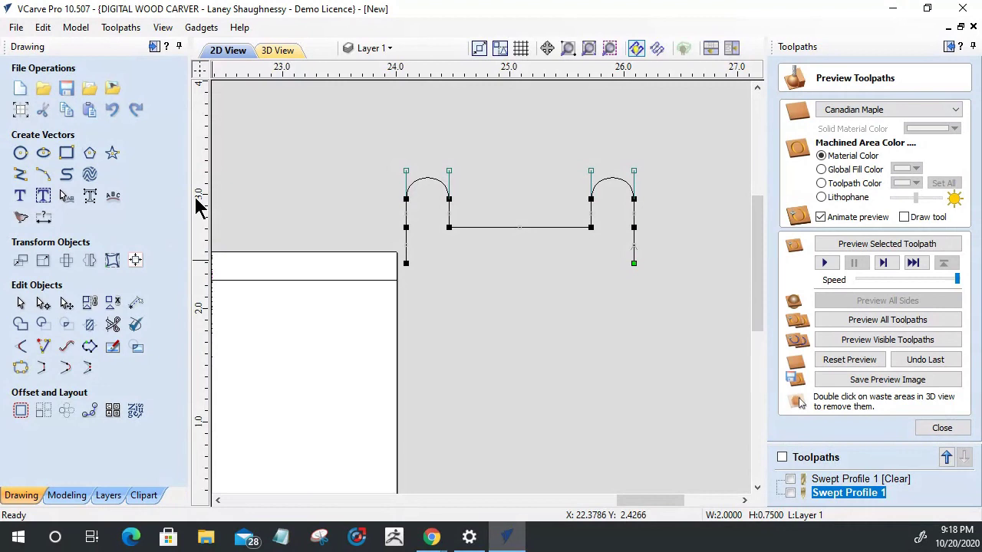
left_click(468, 281)
Reopen Swept Profile 1, select the rail line followed by the extended double-arch profile, and recalculate the moulding toolpath.
scroll(476, 330, "down", 3)
scroll(261, 210, "up", 2)
scroll(562, 135, "down", 2)
scroll(571, 286, "down", 2)
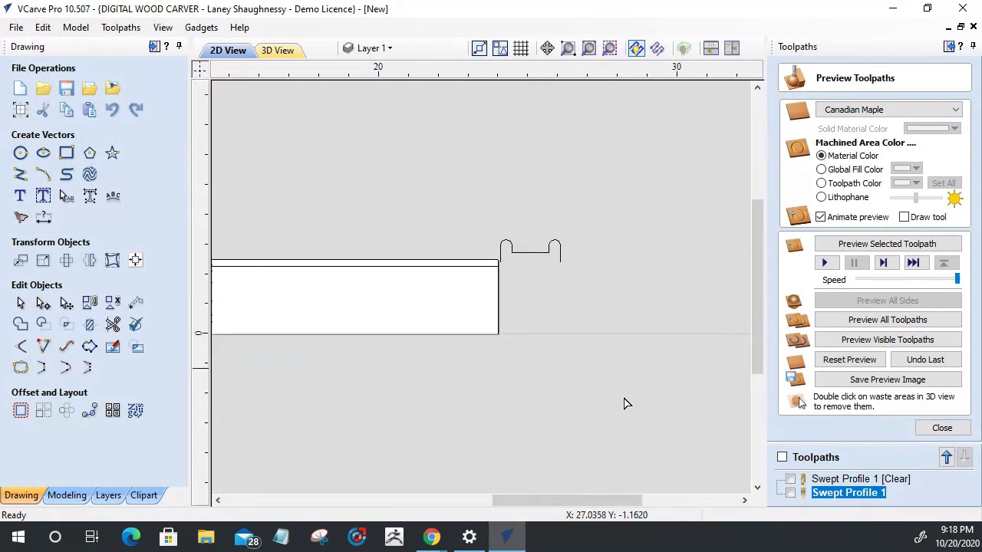
double_click(847, 493)
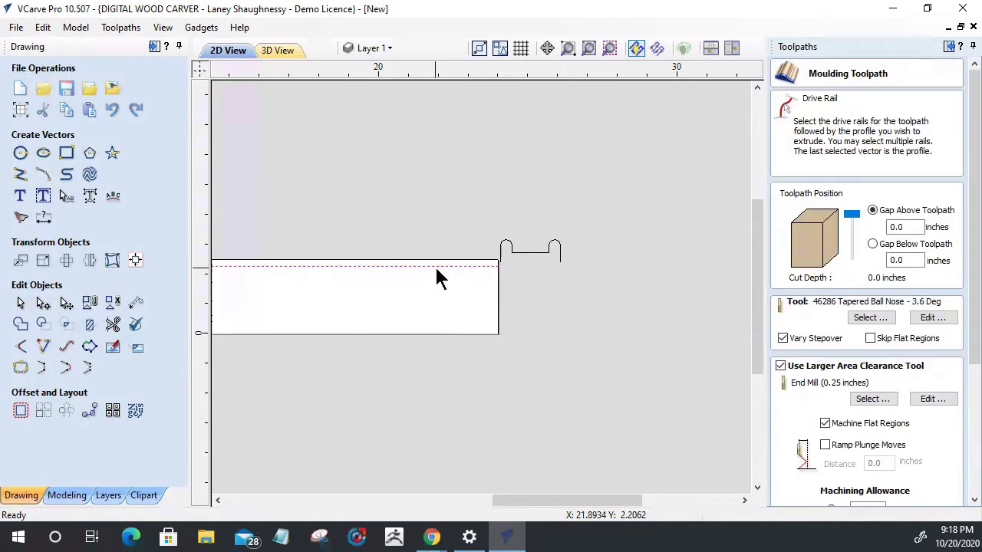
left_click(515, 249, "shift")
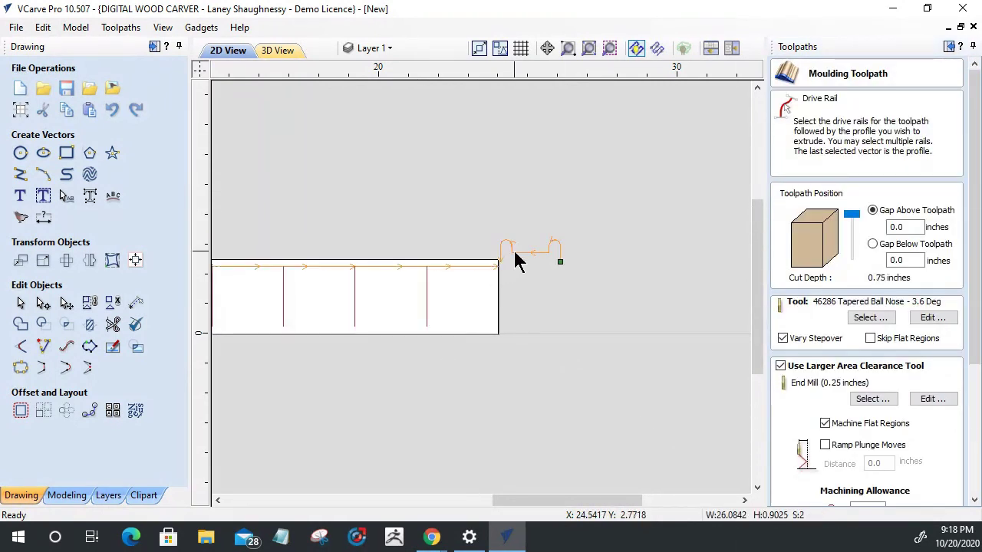
left_click_drag(974, 359, 976, 444)
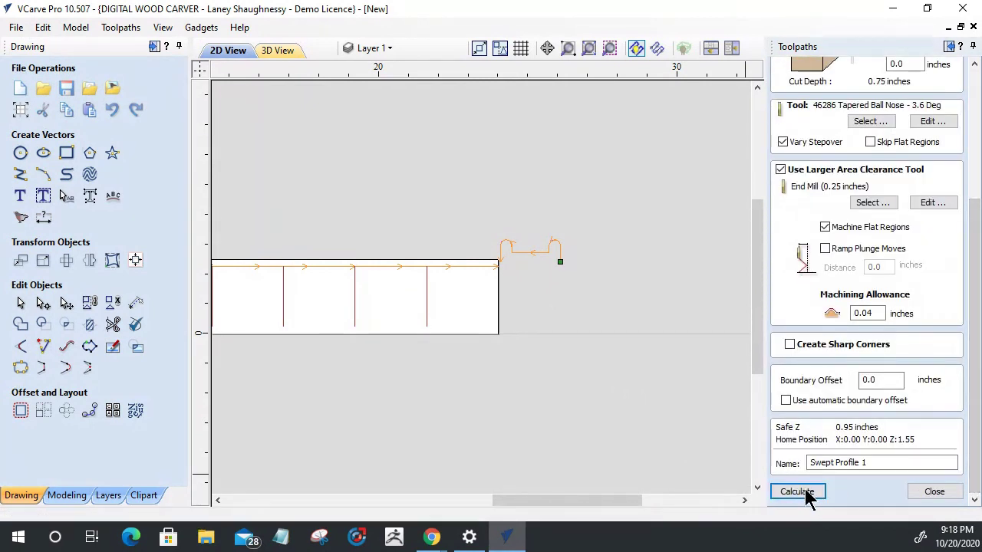
left_click(803, 494)
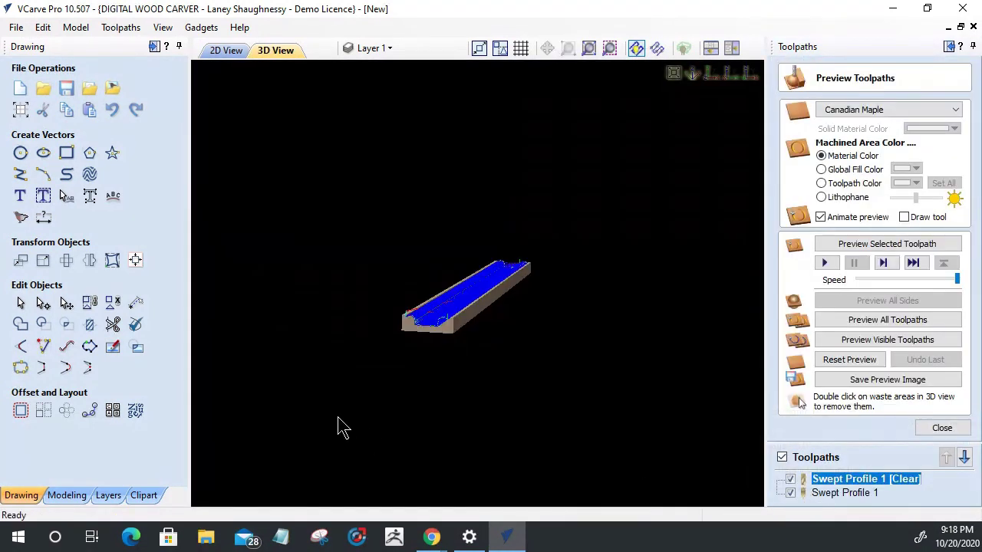
Reset the preview and simulate the Swept Profile 1 [Clear] toolpath followed by the Swept Profile 1 finishing toolpath.
left_click_drag(428, 340, 452, 326)
scroll(453, 326, "up", 6)
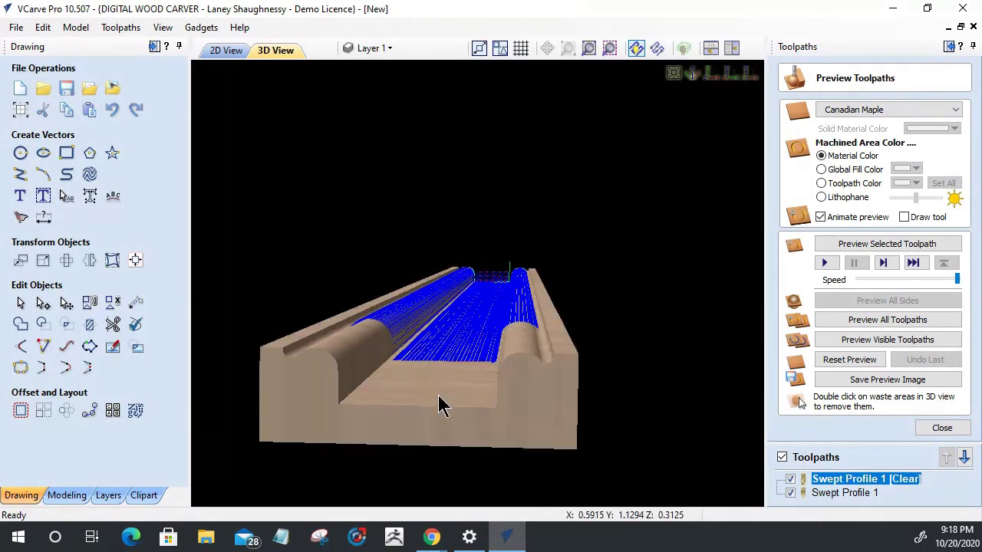
mouse_move(442, 405)
left_mouse_down()
mouse_move(460, 381)
mouse_move(453, 401)
mouse_move(436, 368)
mouse_move(430, 440)
mouse_move(436, 357)
mouse_move(440, 396)
left_mouse_up()
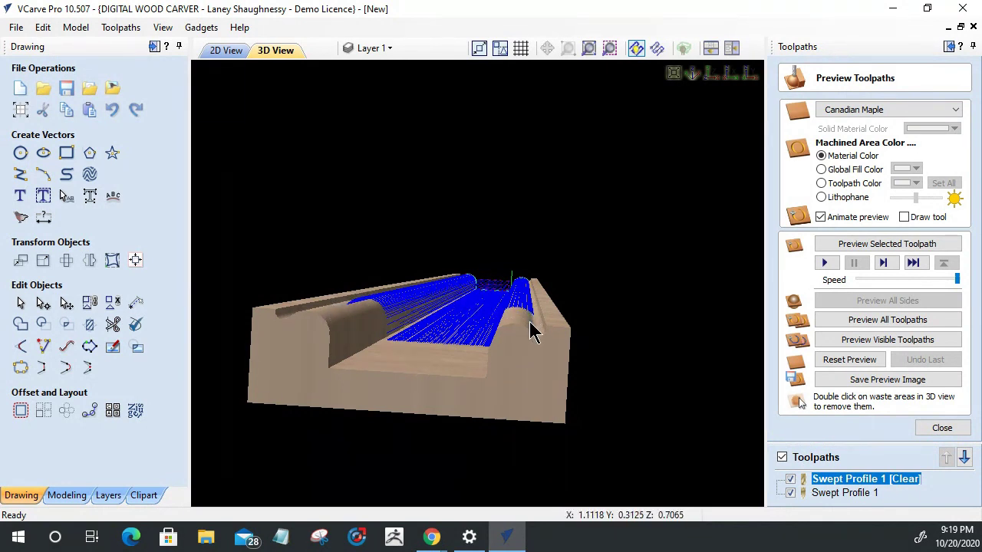
left_click(844, 360)
left_click(865, 246)
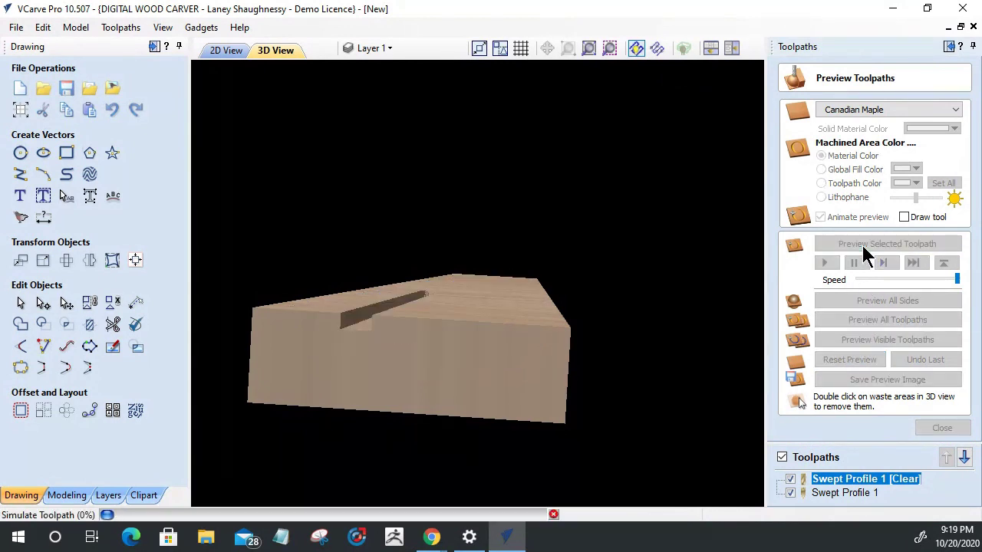
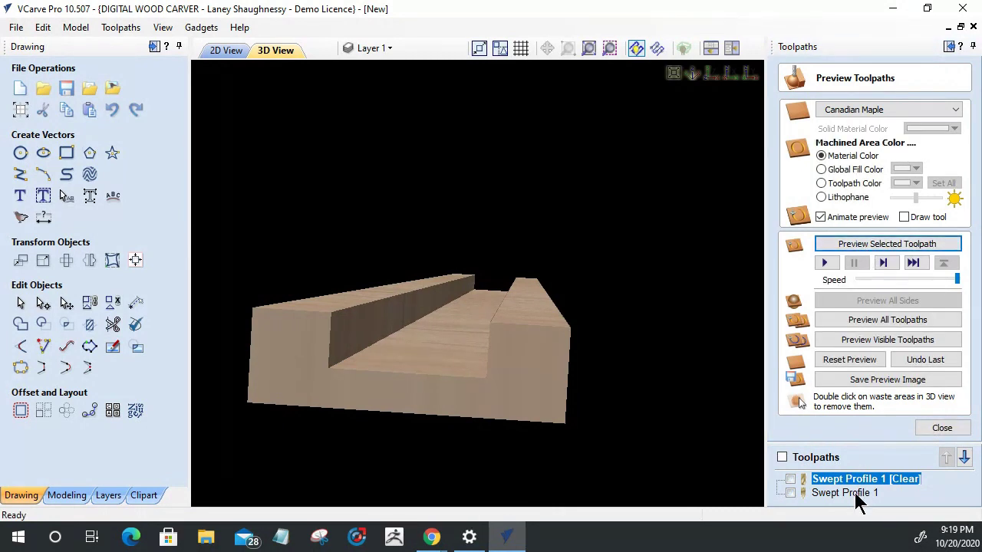
left_click(851, 492)
left_click(886, 245)
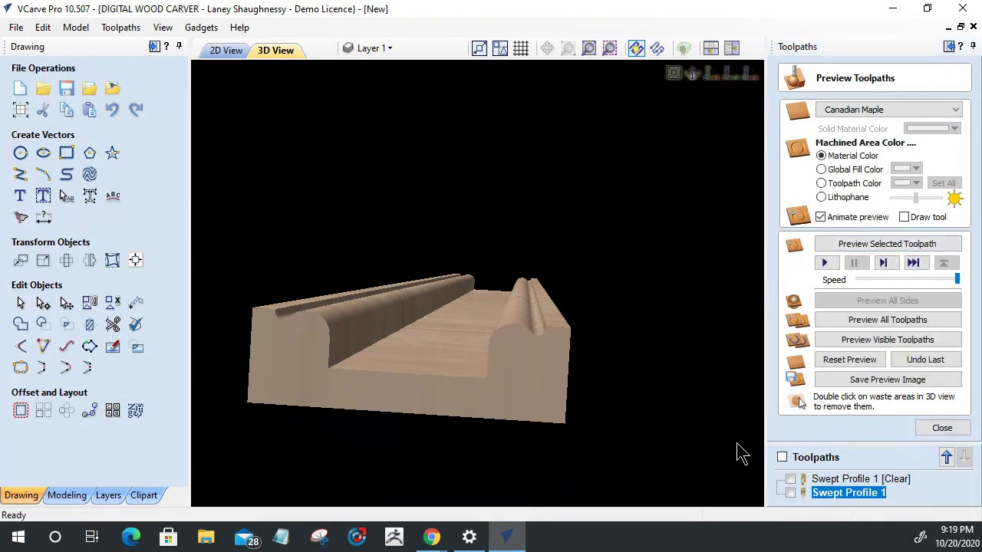
Reopen the Swept Profile 1 moulding toolpath and examine its settings, the board's outer edges in the 3D preview and the 2D profile.
double_click(844, 479)
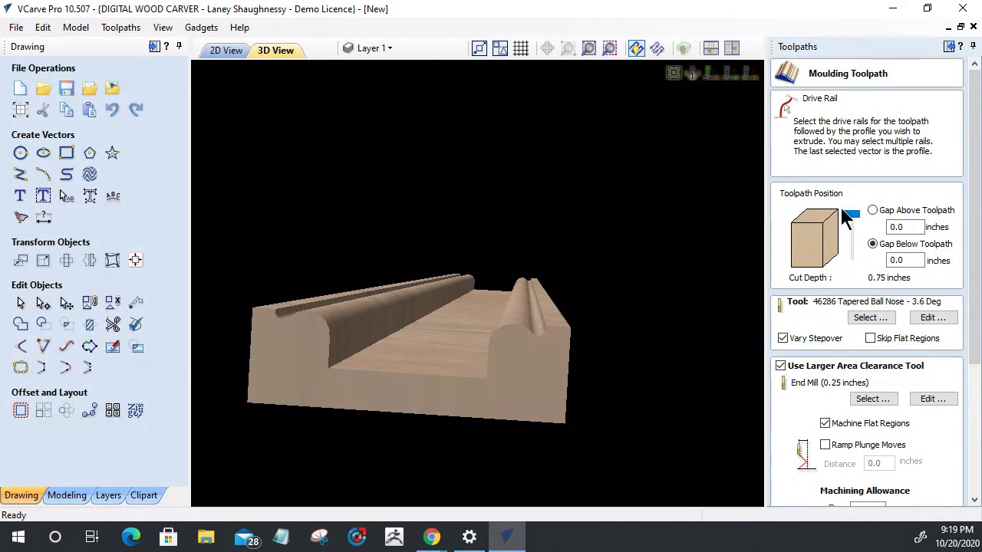
left_click_drag(973, 259, 971, 309)
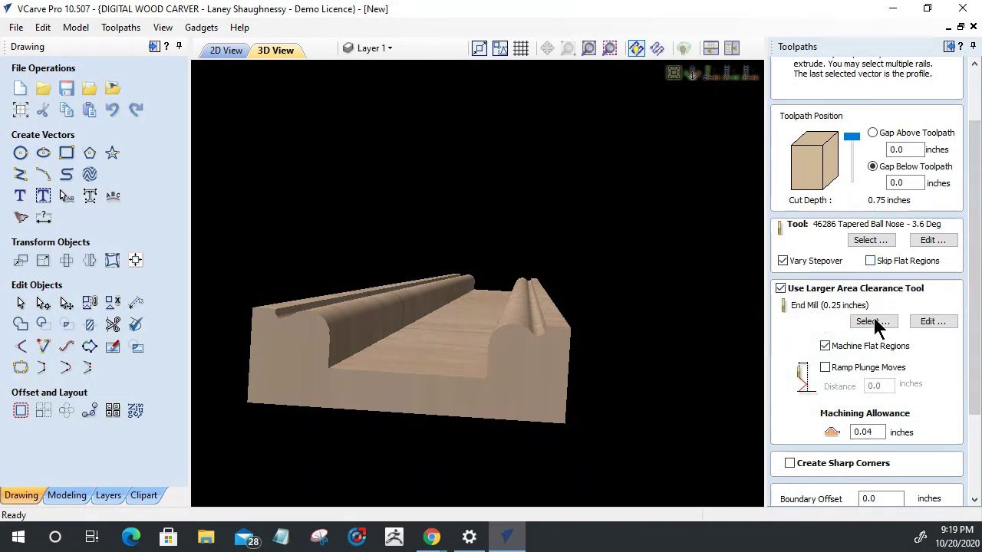
scroll(971, 343, "down", 3)
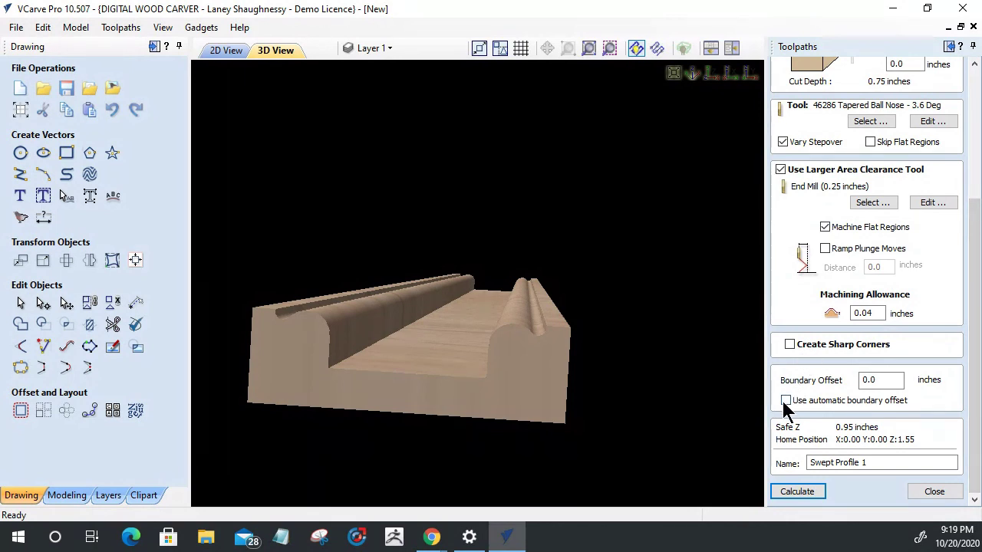
left_click(786, 400)
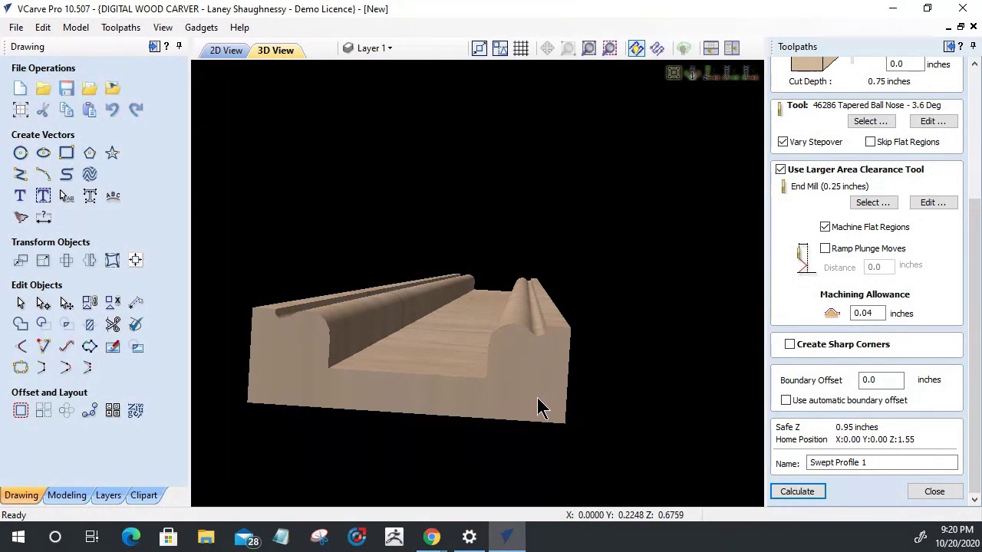
left_click_drag(498, 362, 498, 335)
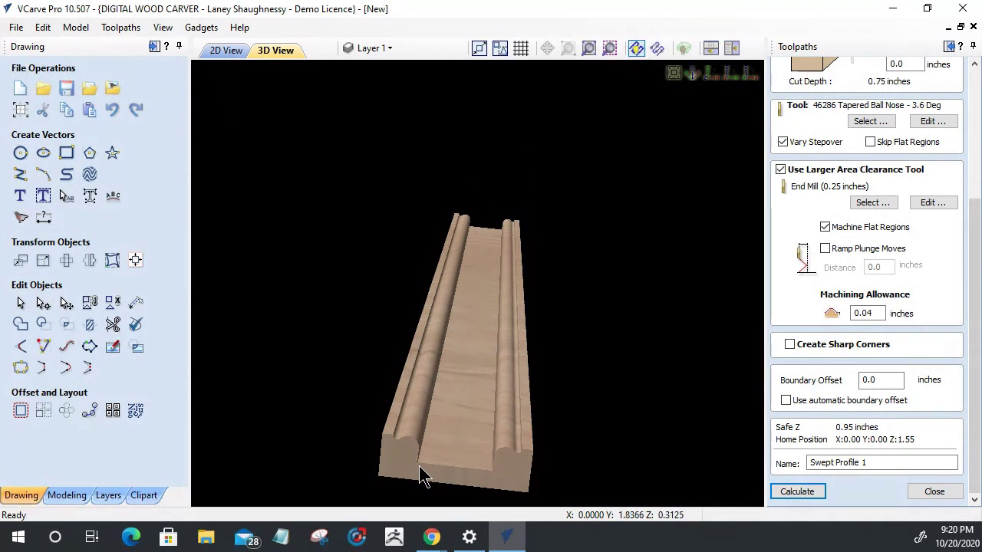
left_click(226, 50)
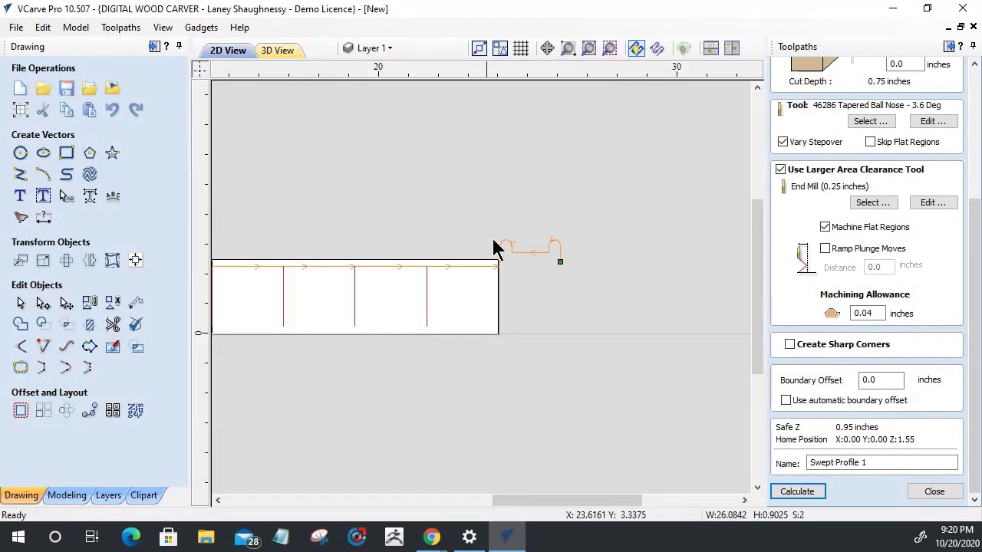
scroll(368, 326, "up", 2)
scroll(402, 313, "down", 1)
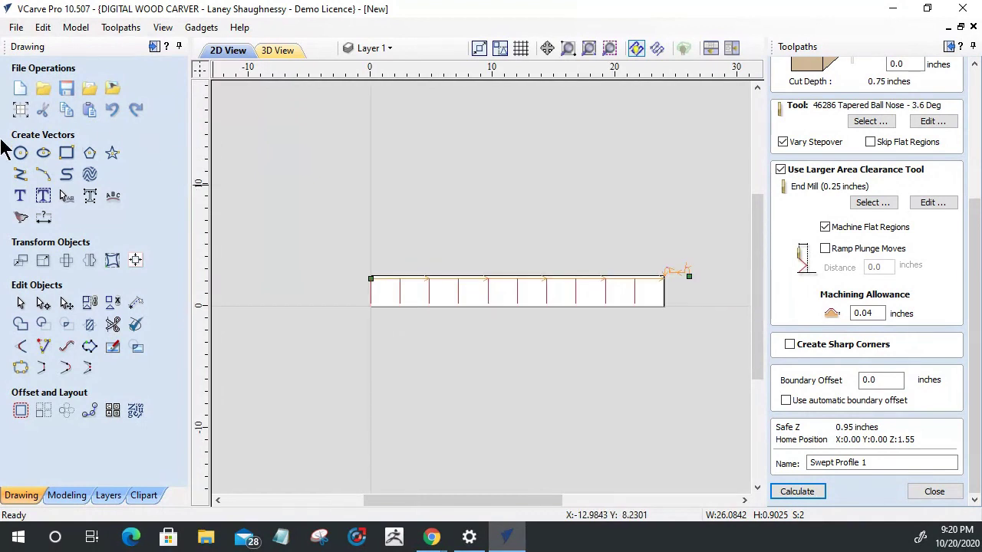
left_click(67, 153)
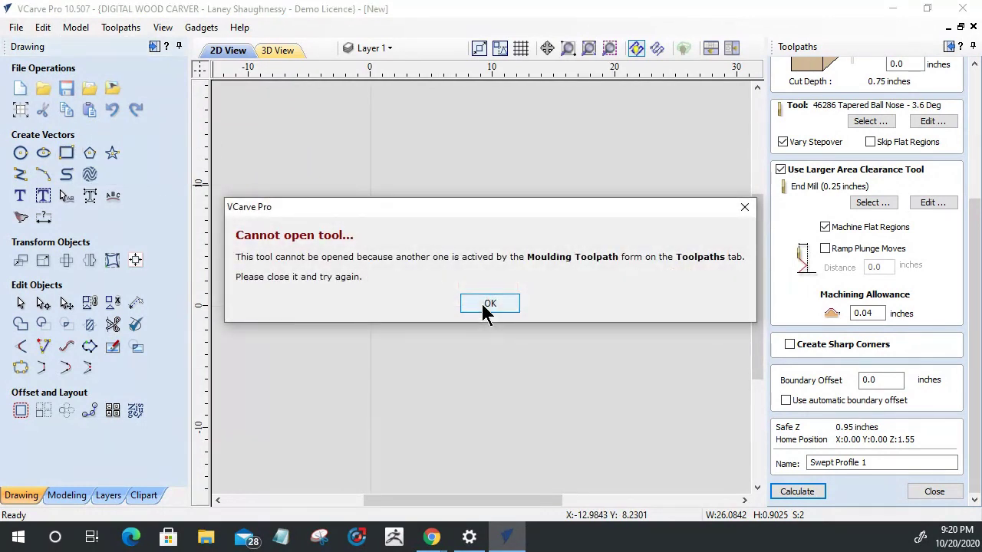
left_click(483, 304)
left_click(21, 175)
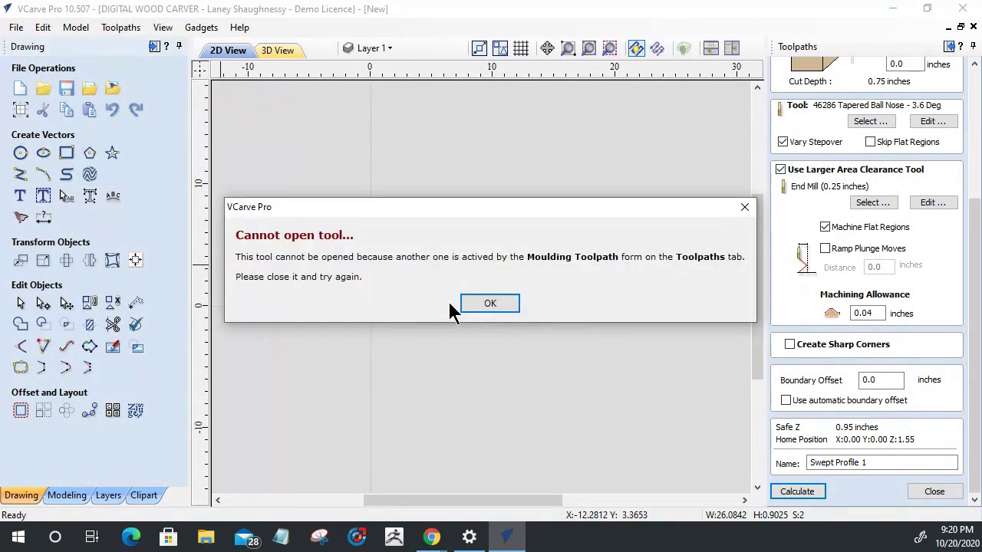
left_click(468, 306)
Create a mirrored copy of the rail line, flipped vertically about the job center.
scroll(442, 330, "up", 3)
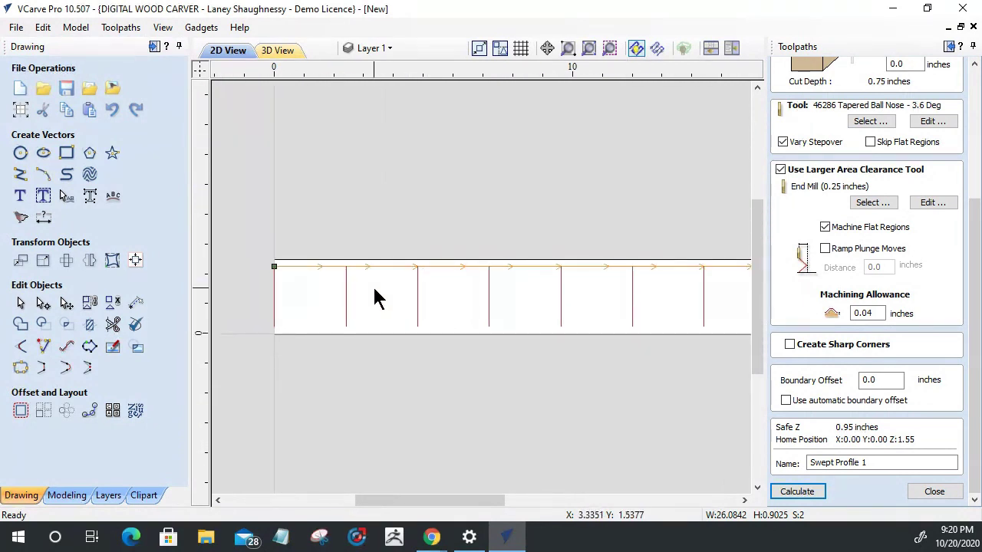
scroll(361, 272, "down", 3)
scroll(506, 292, "up", 2)
scroll(526, 293, "down", 2)
scroll(377, 303, "up", 1)
left_click(328, 293)
left_click(89, 260)
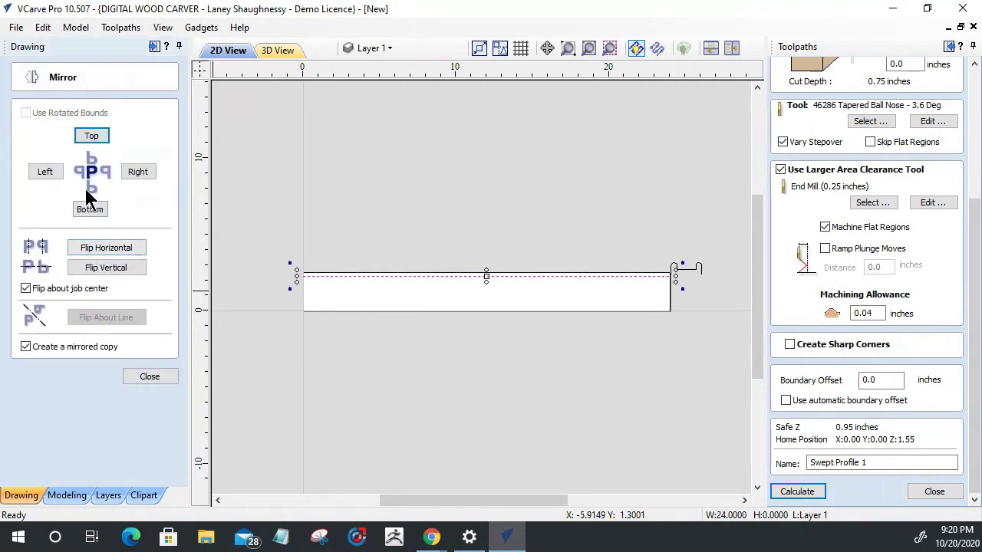
left_click(85, 268)
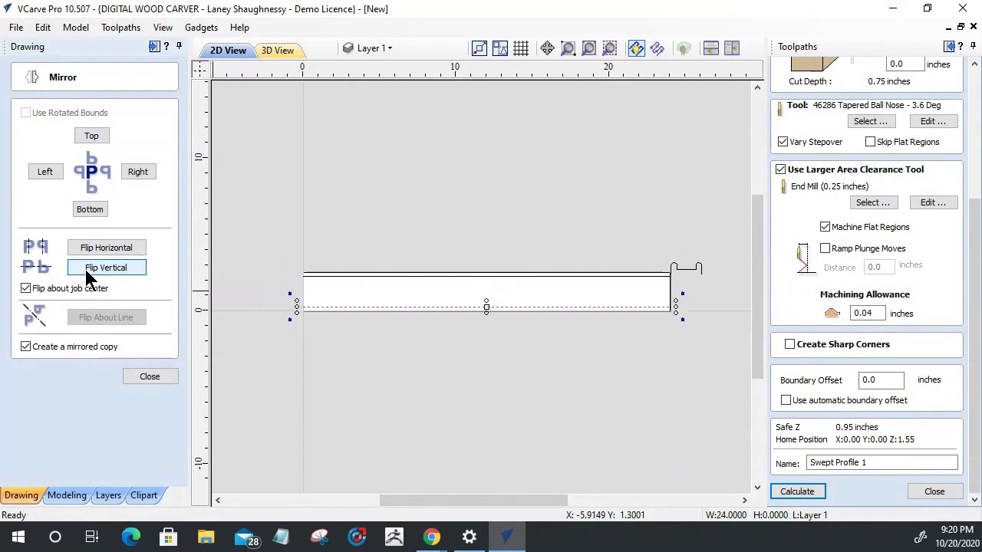
left_click(149, 376)
Close the moulding toolpath form and stretch both rail lines evenly past the board's ends to about 26 inches long.
left_click(335, 274, "shift")
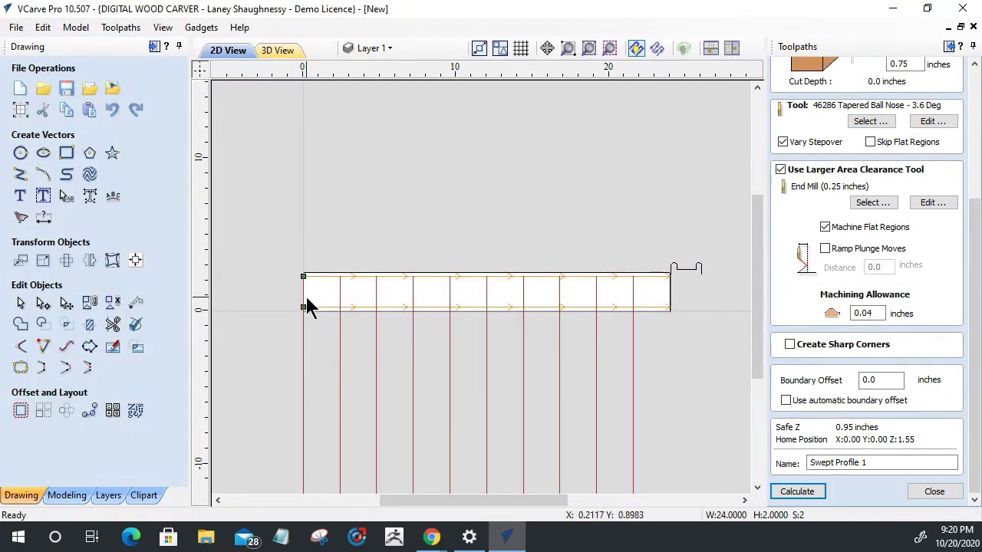
left_click(932, 493)
left_click(355, 307)
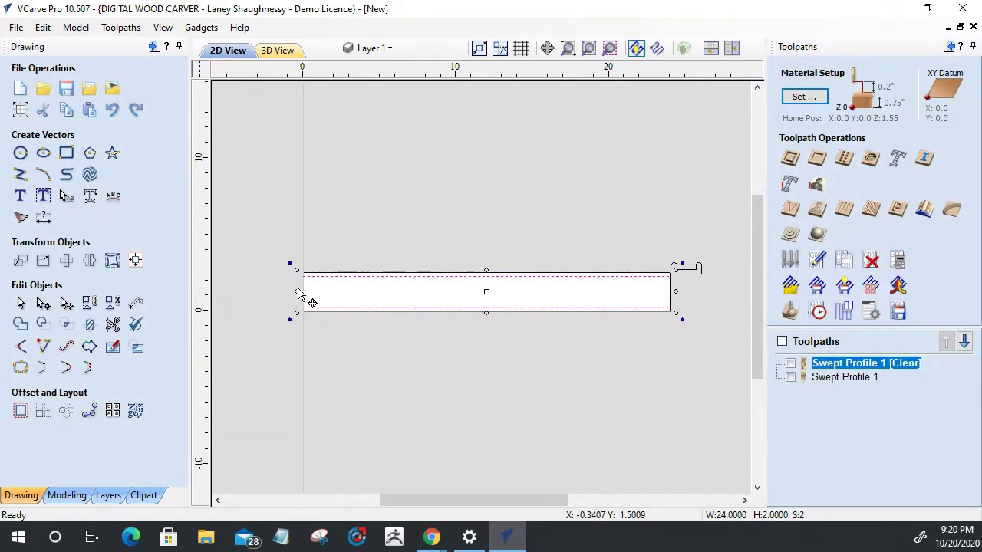
left_click_drag(297, 293, 282, 292)
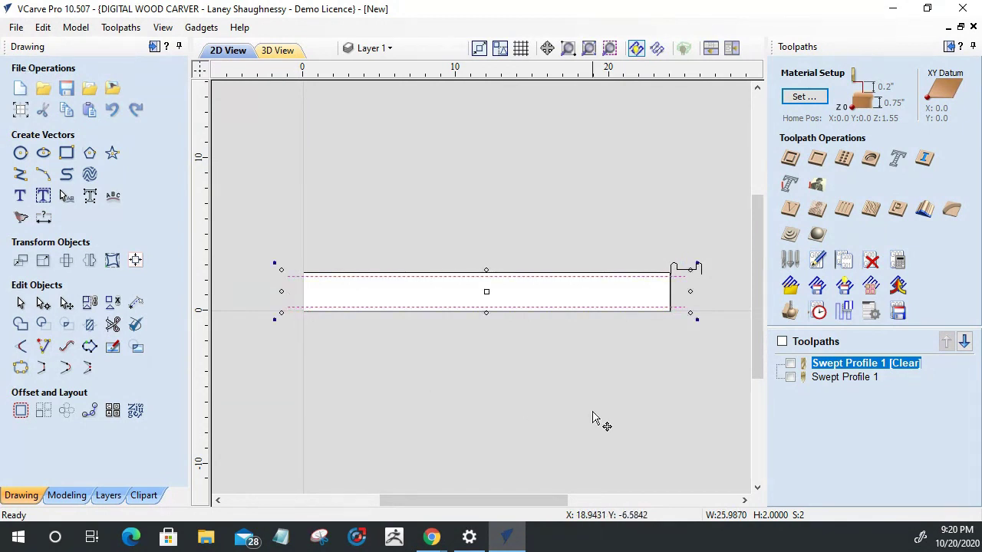
Calculate 2D profile toolpath Profile 1 on the outside/right of both extended lines, 0.75 inches deep with the 0.25-inch end mill.
left_click(791, 159)
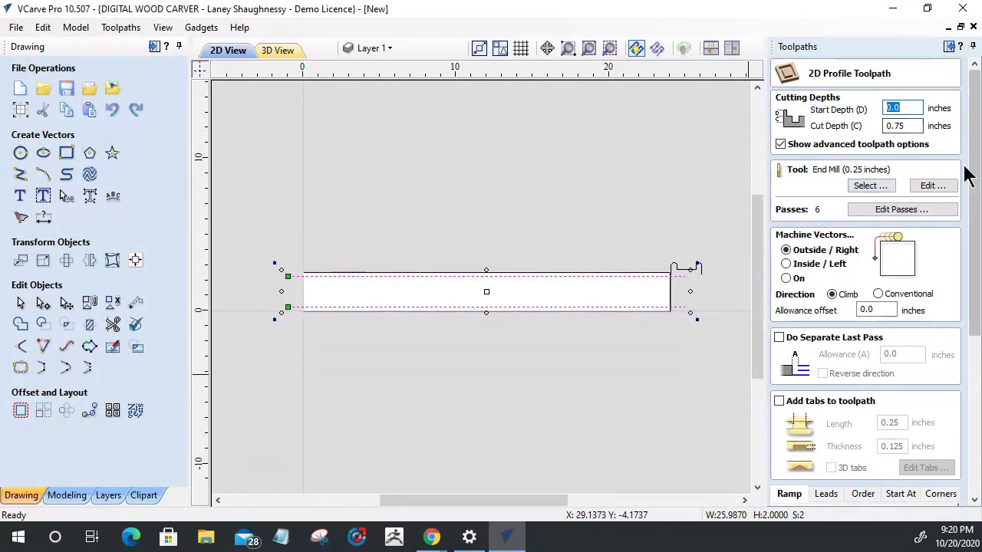
left_click_drag(973, 186, 953, 422)
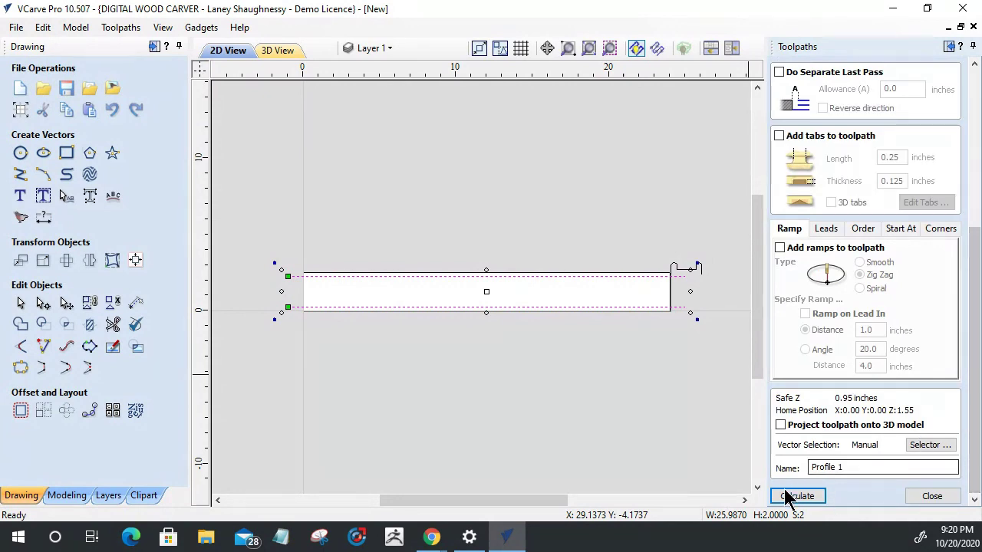
left_click(787, 497)
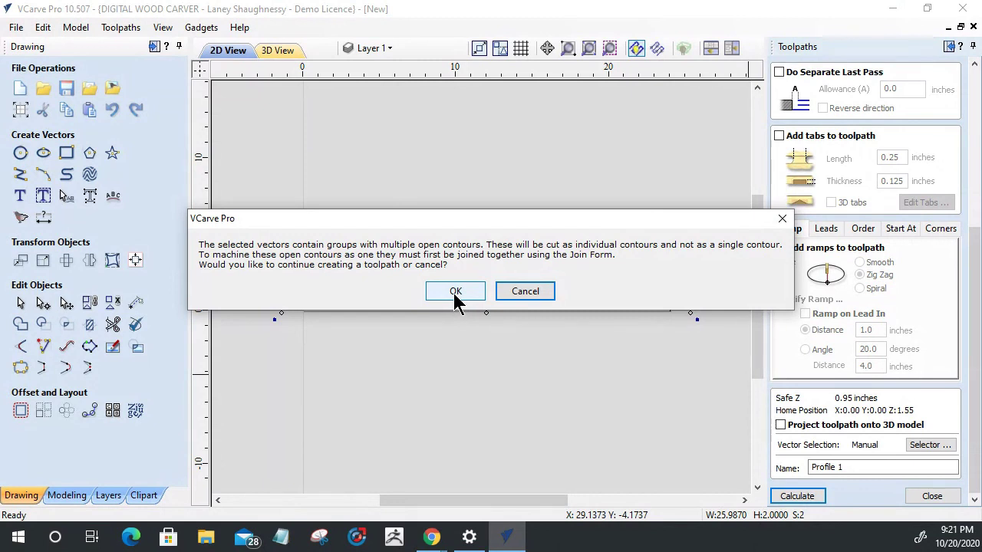
left_click(526, 292)
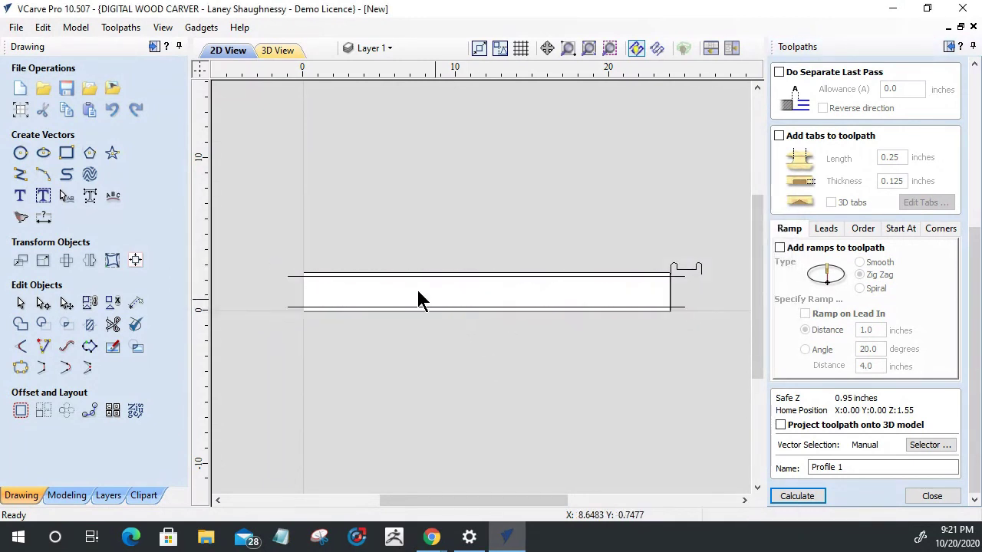
left_click(277, 264)
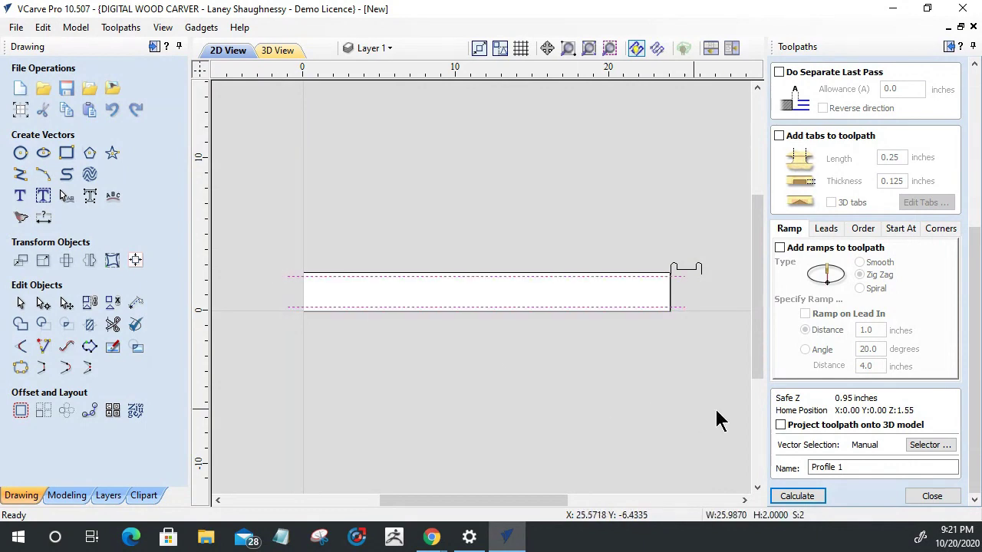
left_click(798, 497)
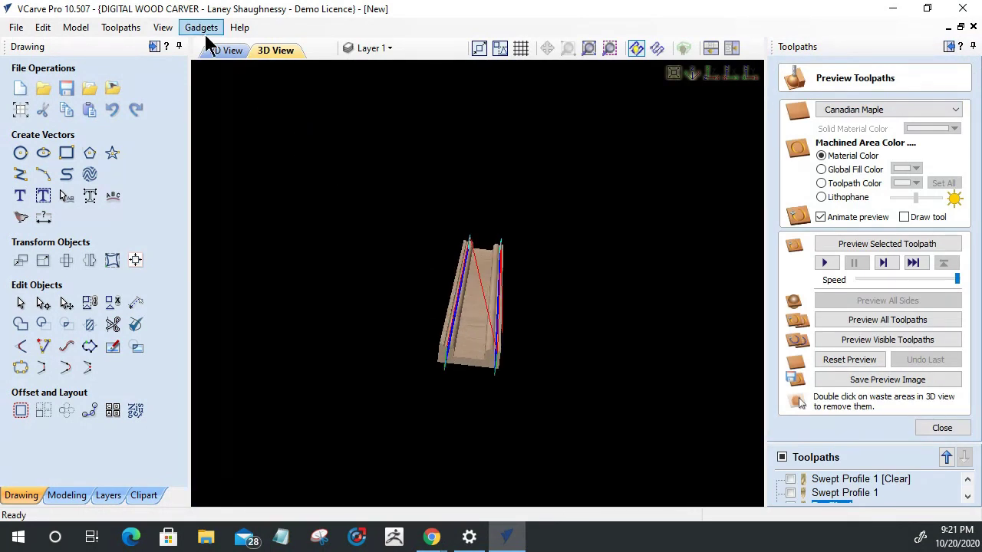
Reopen Profile 1 and examine in 2D which side of each line its passes run on and its toolpath settings.
left_click(227, 50)
scroll(418, 341, "up", 3)
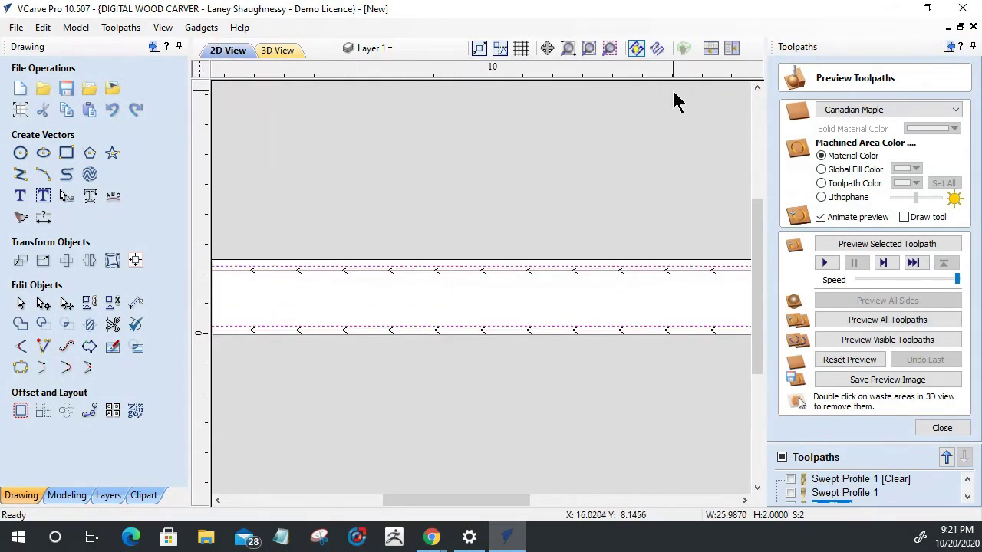
left_click(828, 504)
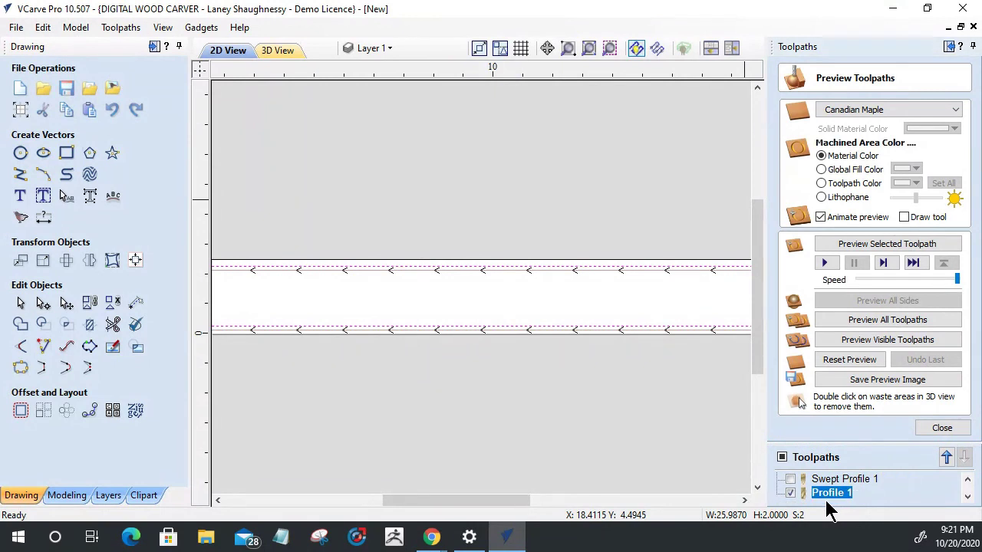
double_click(829, 493)
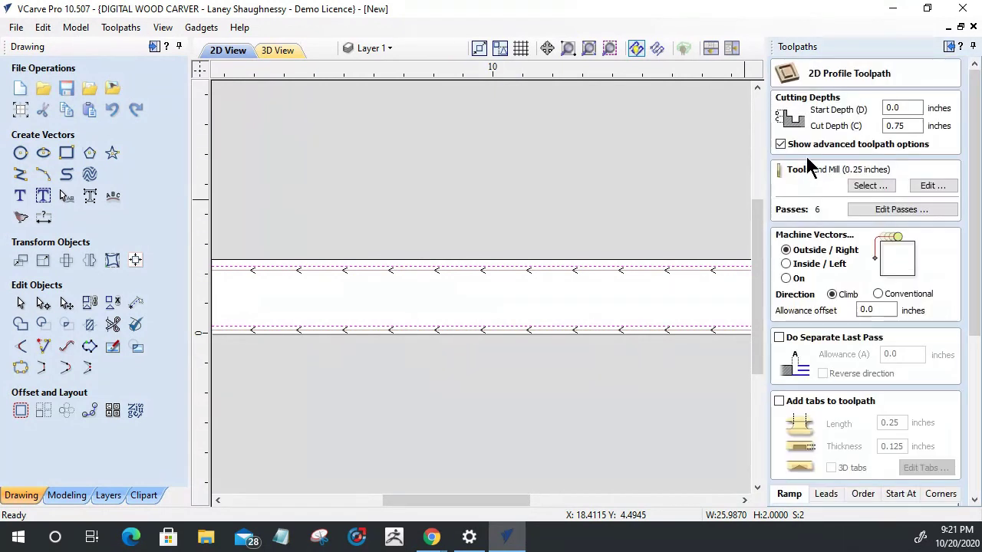
left_click_drag(973, 272, 973, 441)
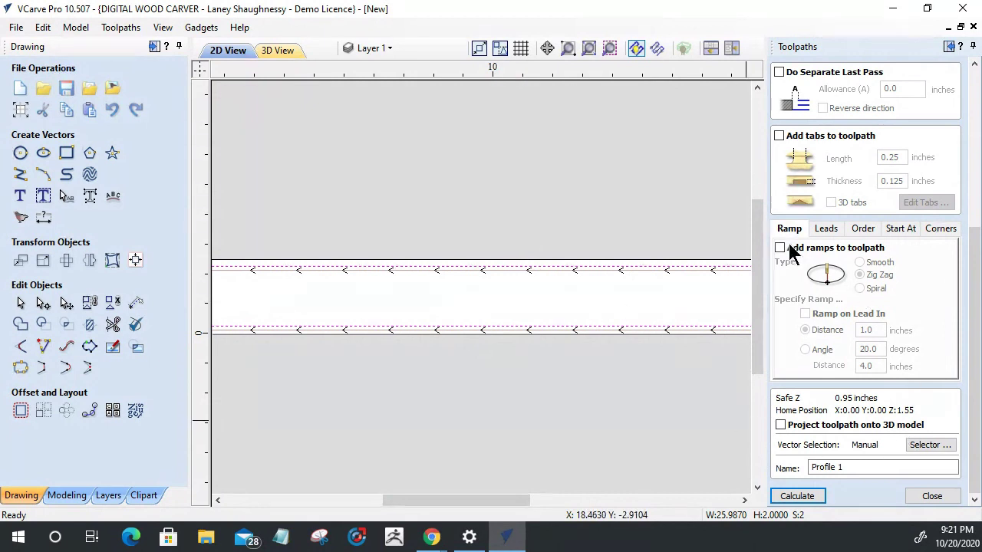
scroll(563, 336, "down", 3)
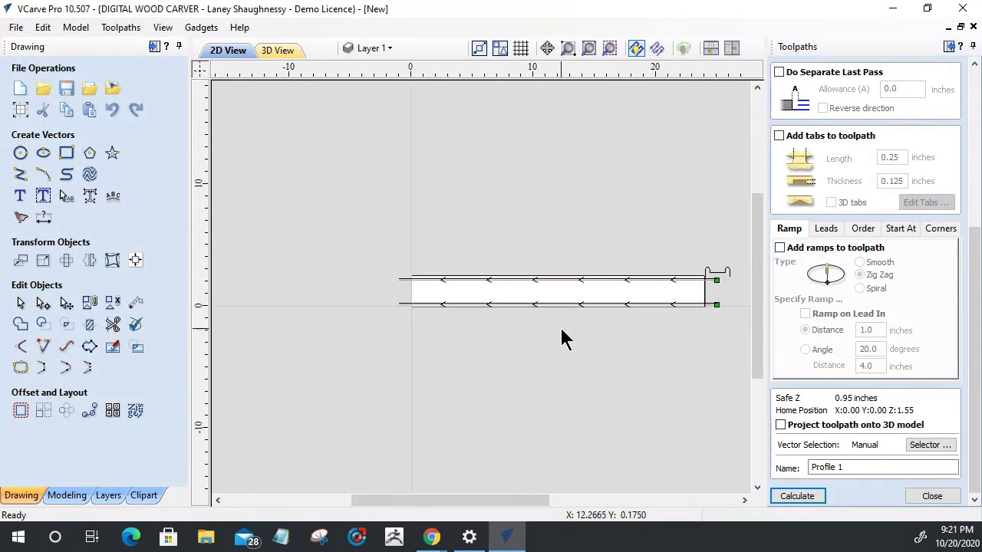
scroll(397, 295, "up", 2)
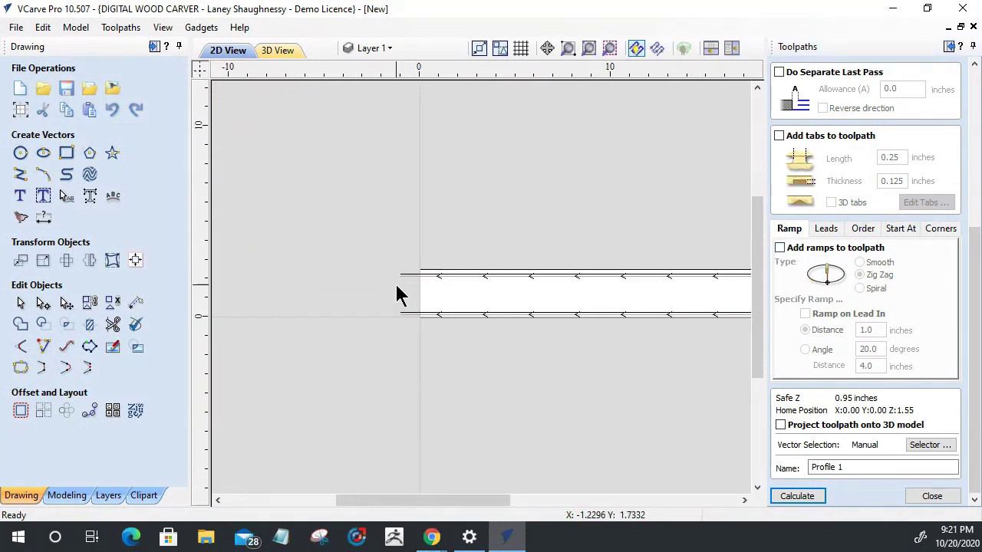
left_click(404, 273)
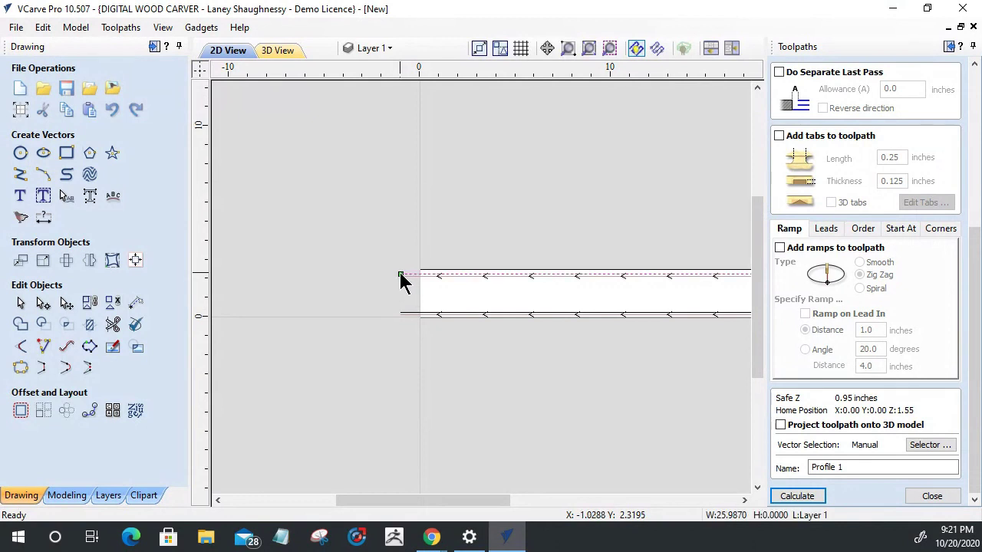
right_click(399, 272)
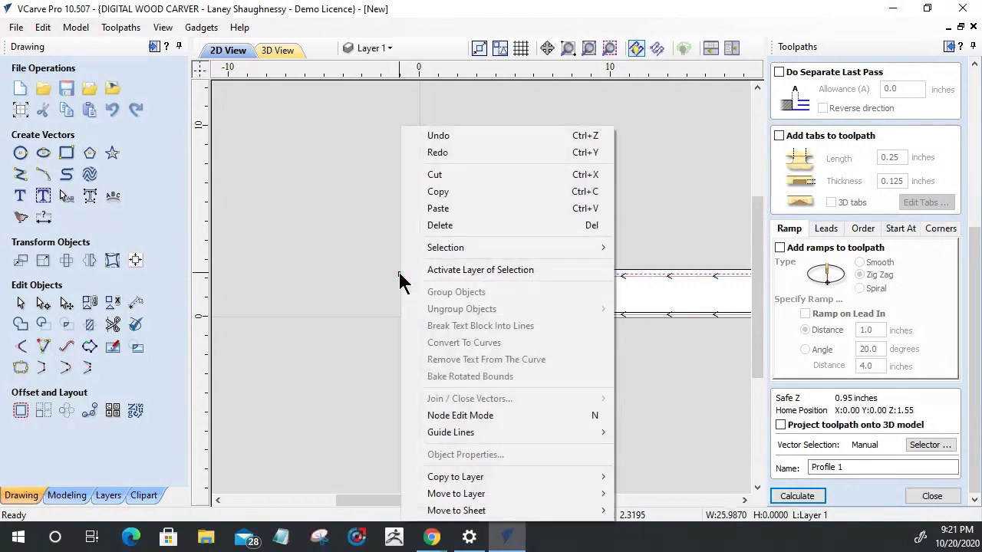
left_click(353, 299)
scroll(329, 300, "down", 2)
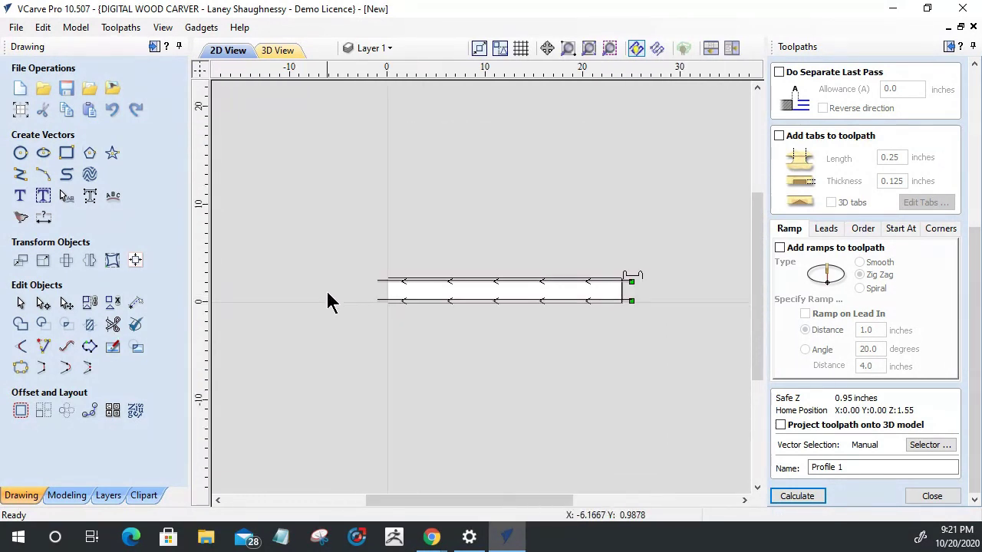
left_click(381, 297)
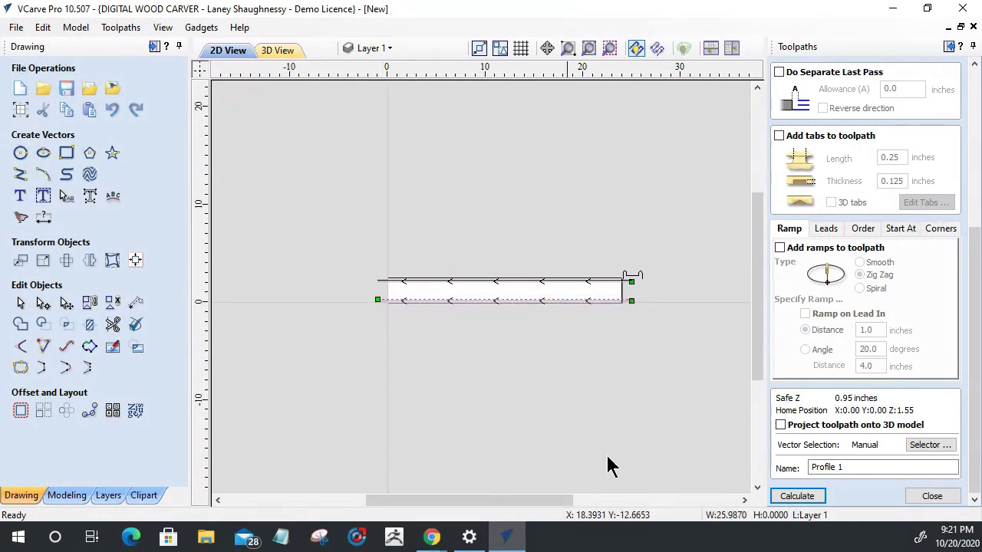
left_click(918, 499)
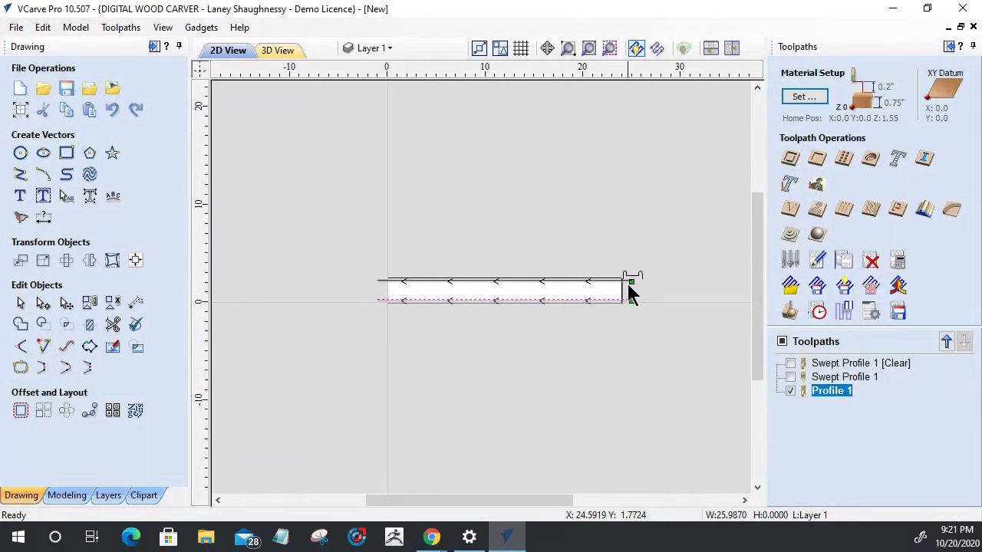
Reverse the lower line's direction by making its right-hand end the start point.
scroll(632, 296, "up", 2)
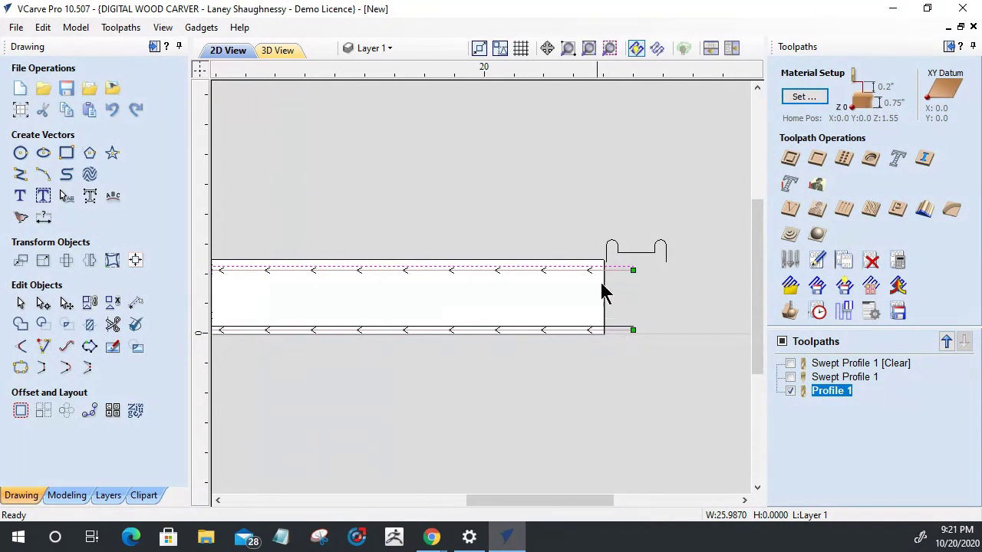
scroll(668, 340, "down", 3)
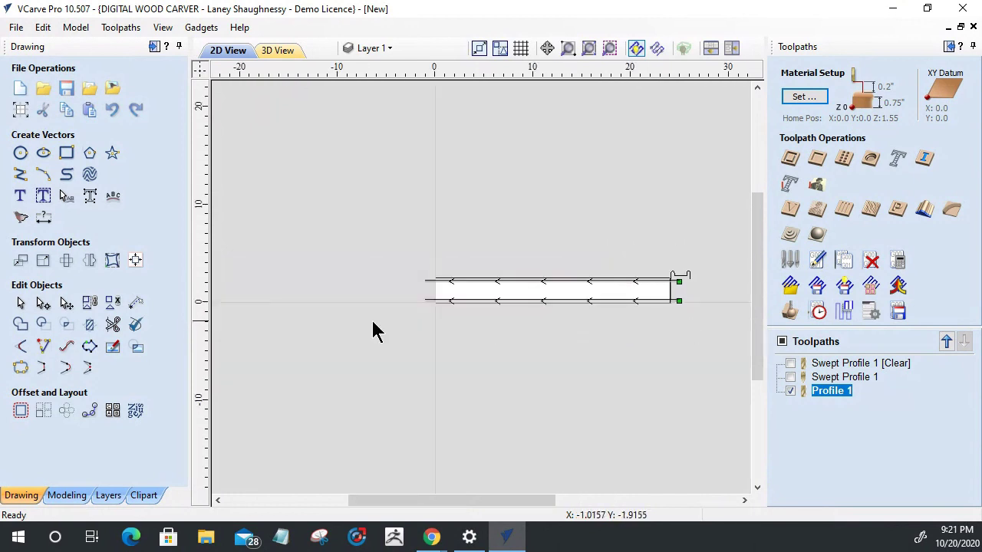
left_click(427, 284)
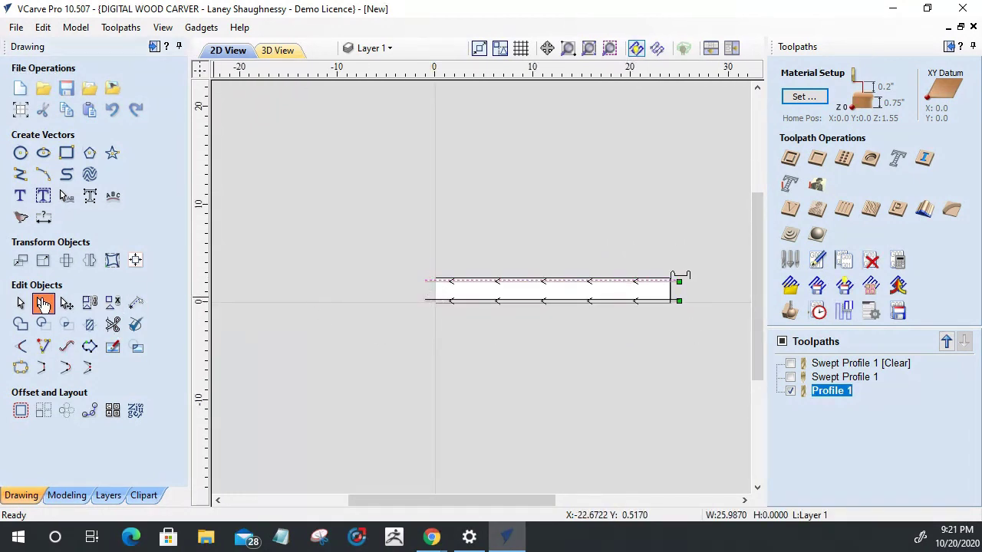
right_click(427, 282)
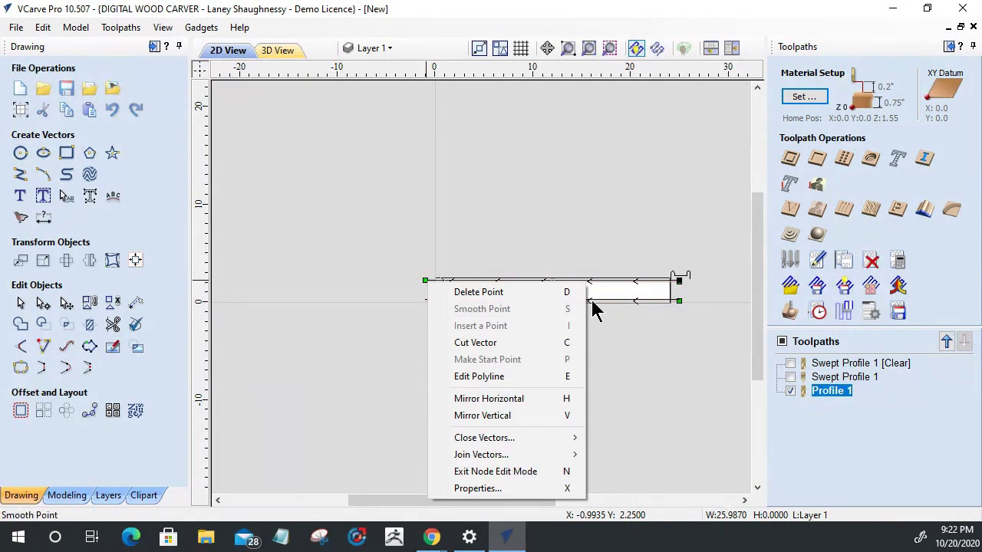
left_click(422, 301)
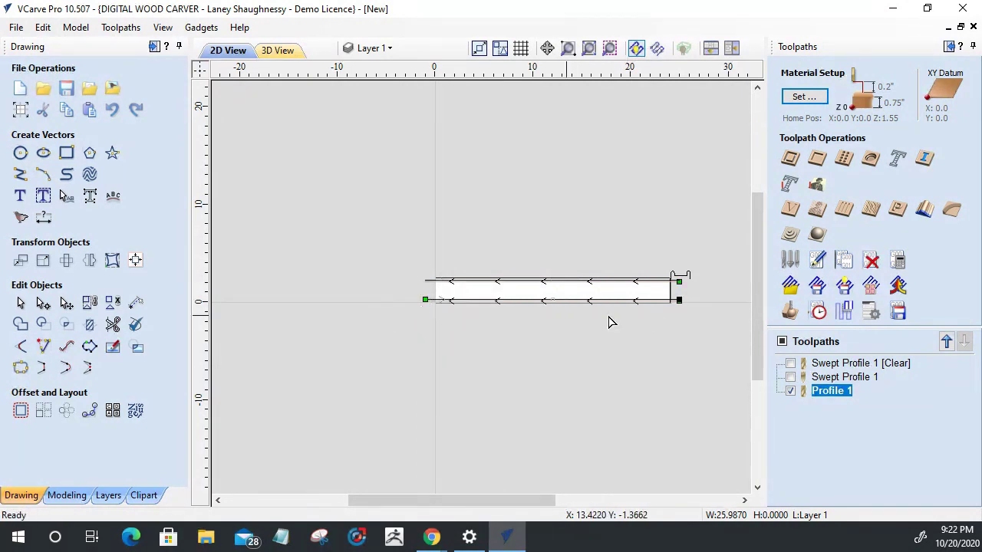
right_click(678, 300)
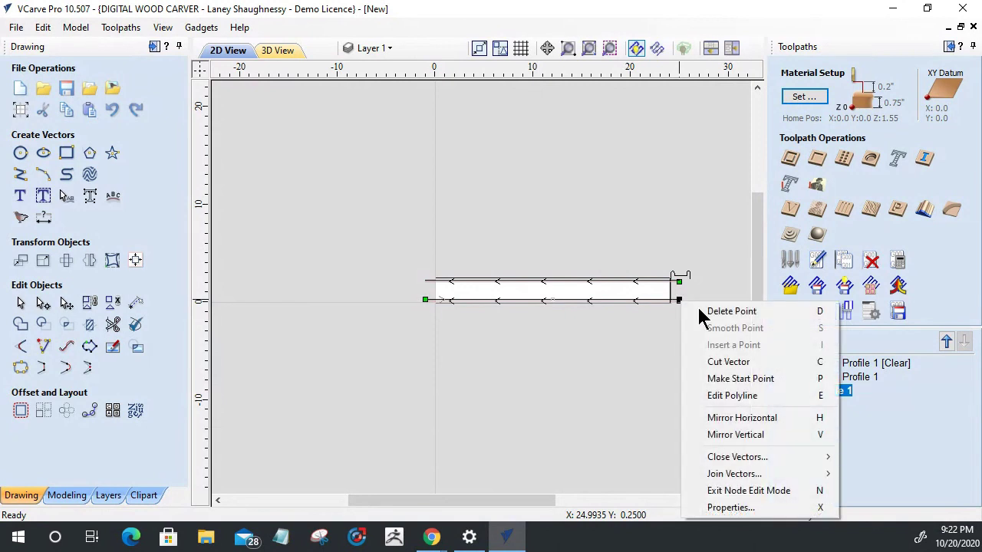
left_click(704, 380)
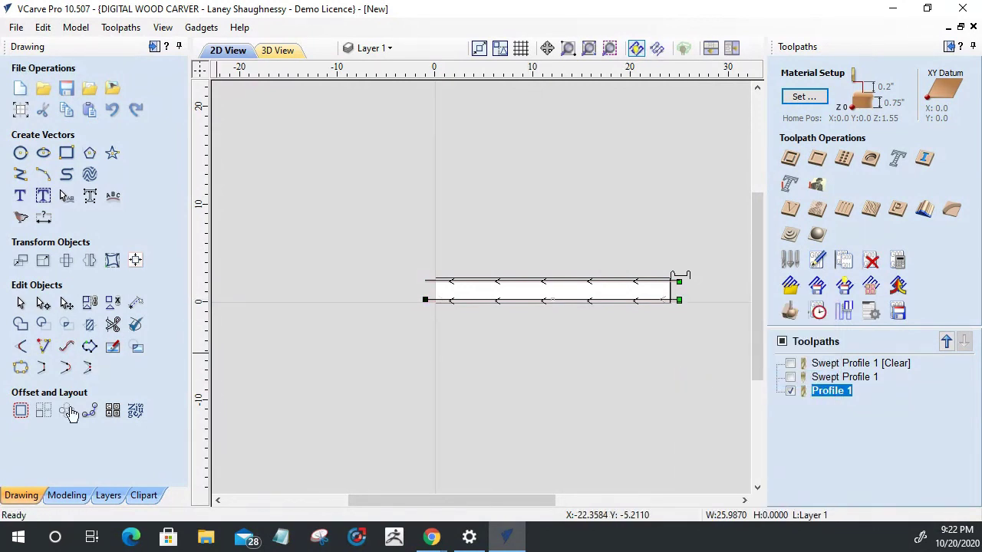
left_click(258, 337)
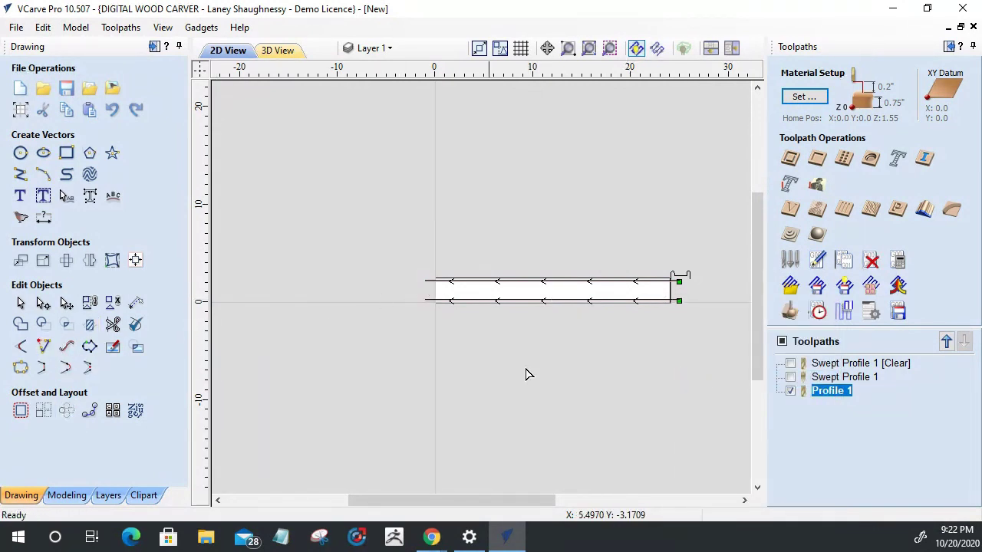
Recalculate Profile 1 outside/right of both lines and check in 2D which side of each line the passes run on.
double_click(826, 395)
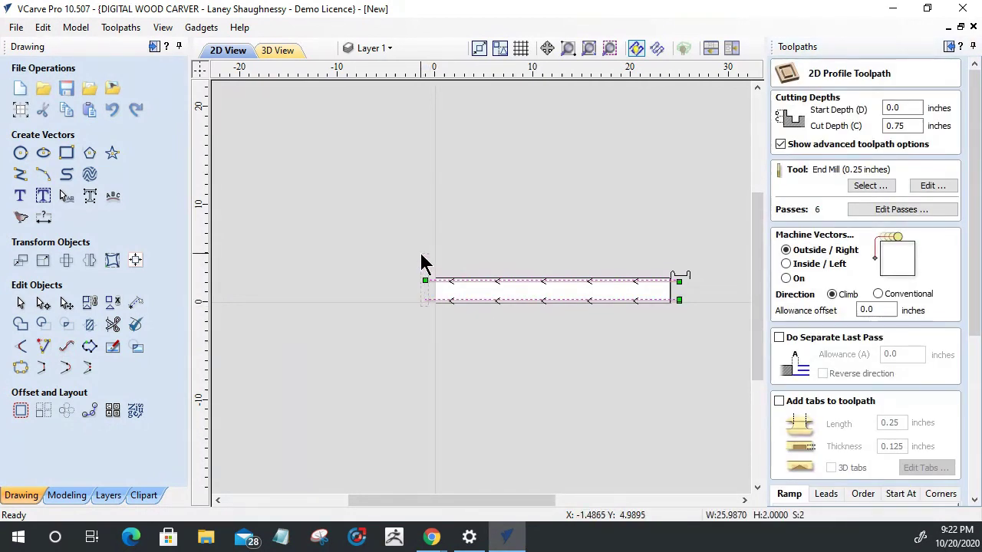
scroll(975, 253, "down", 5)
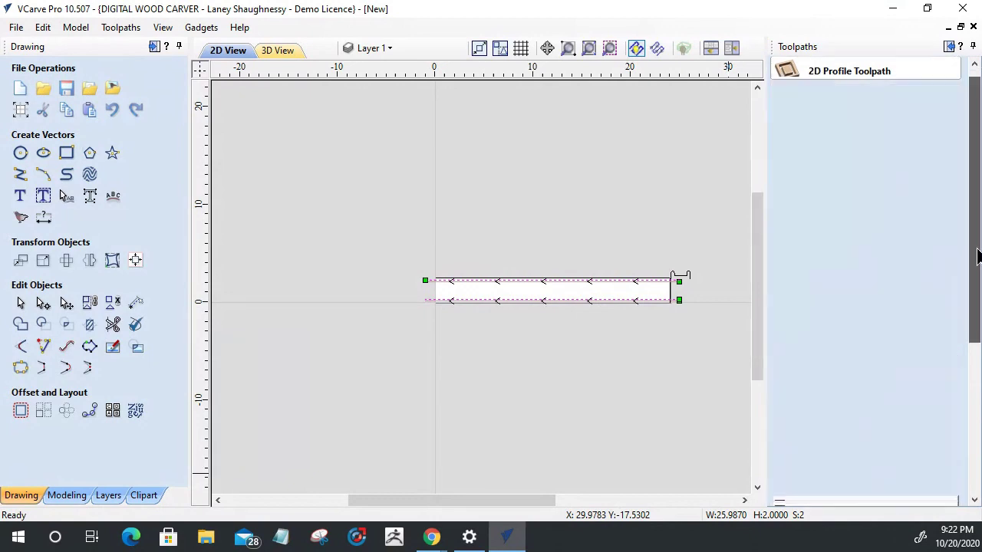
left_click(798, 497)
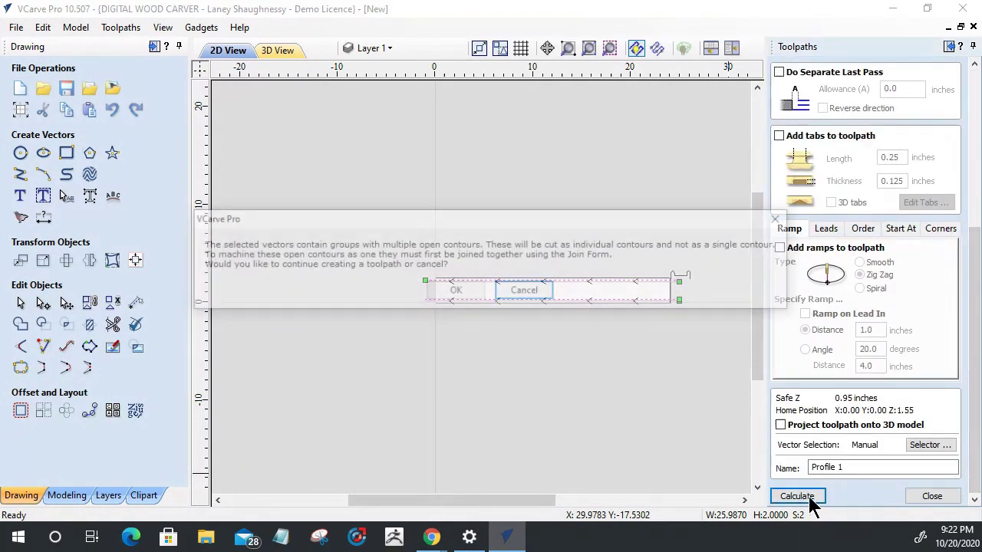
left_click(454, 292)
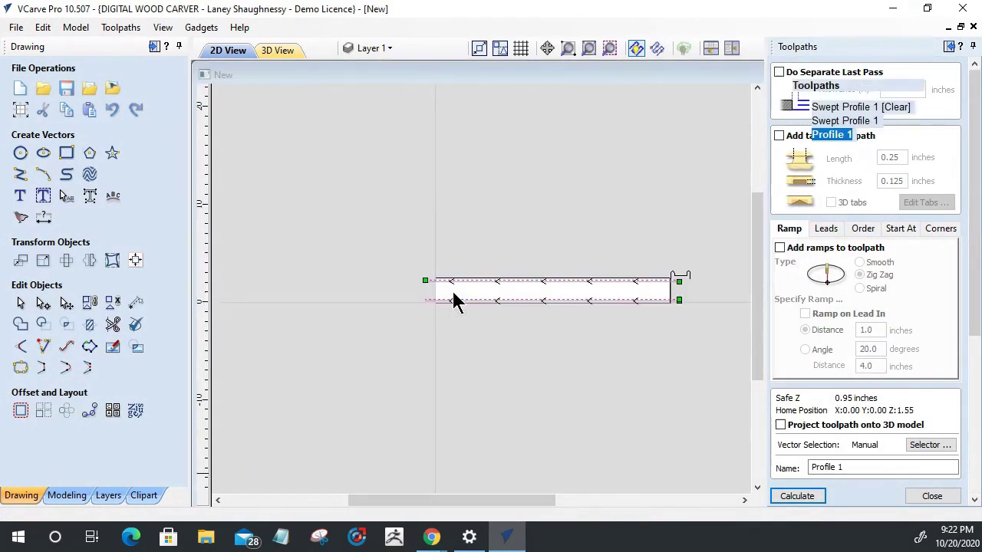
left_click(224, 52)
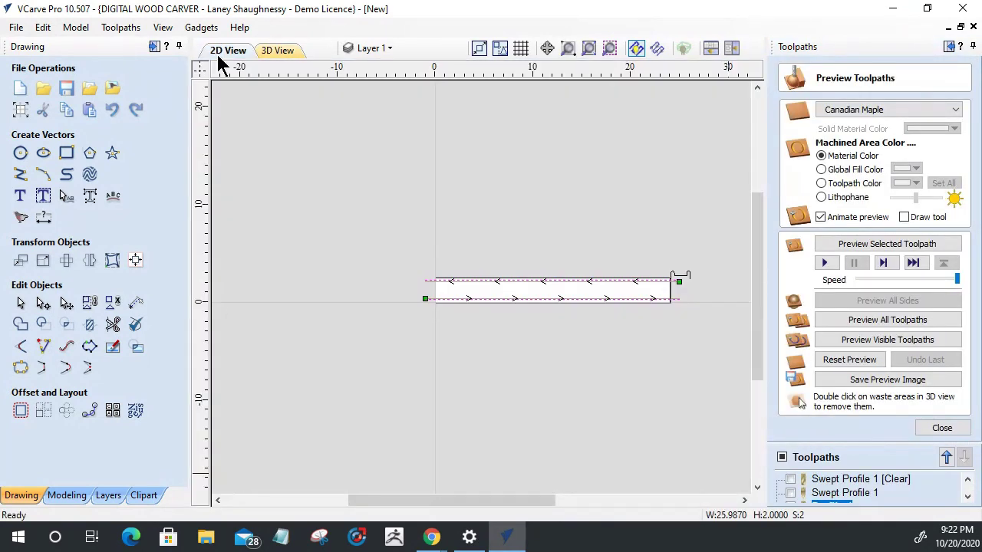
scroll(476, 296, "up", 3)
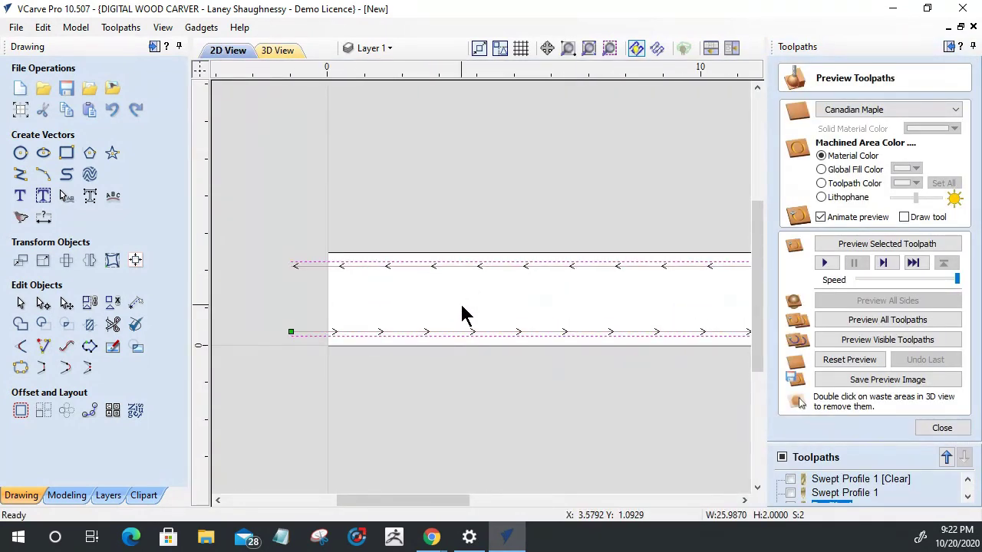
scroll(464, 315, "up", 1)
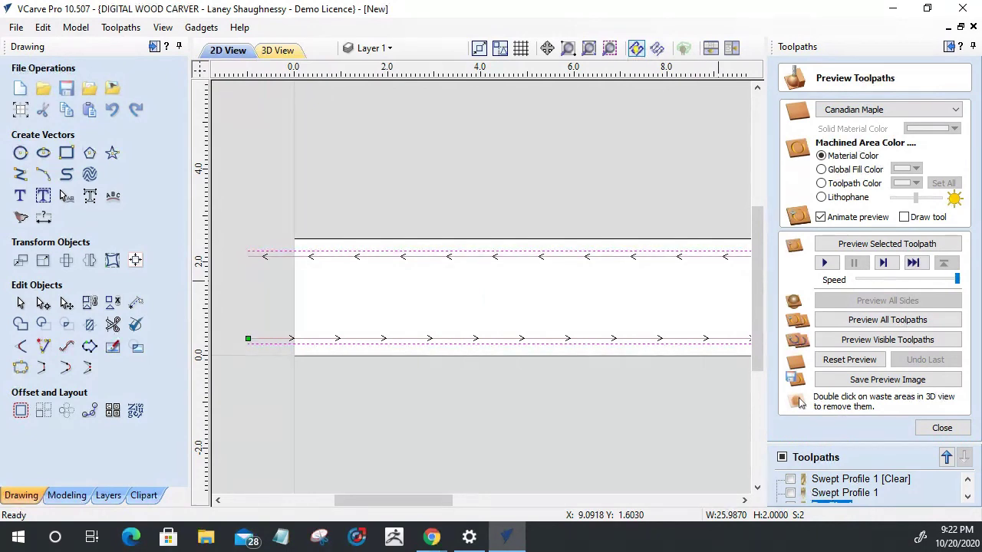
double_click(833, 497)
left_click_drag(975, 307, 976, 476)
left_click(935, 494)
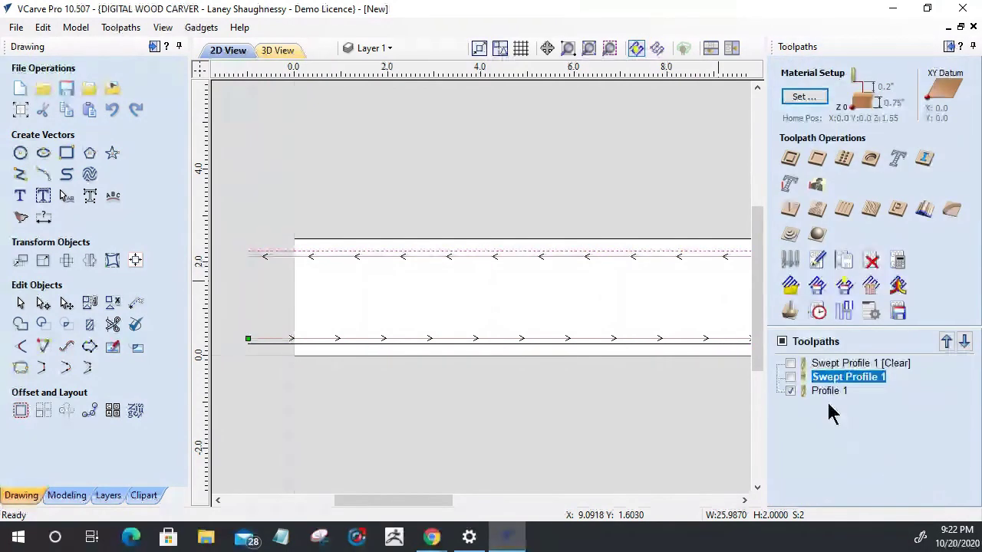
Switch Profile 1 to machine inside/left of the two lines and recalculate it.
double_click(817, 392)
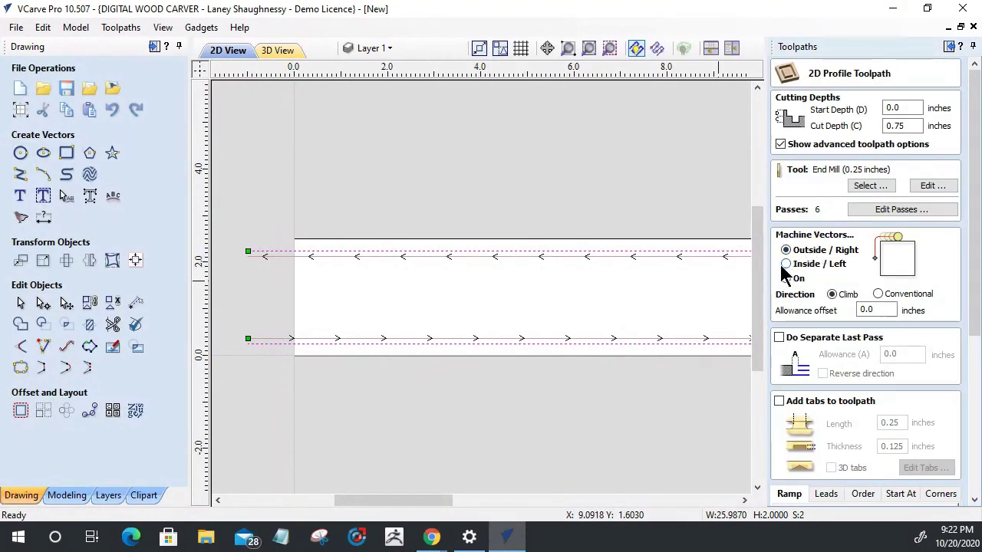
left_click(786, 265)
left_click_drag(972, 281, 971, 483)
left_click(813, 496)
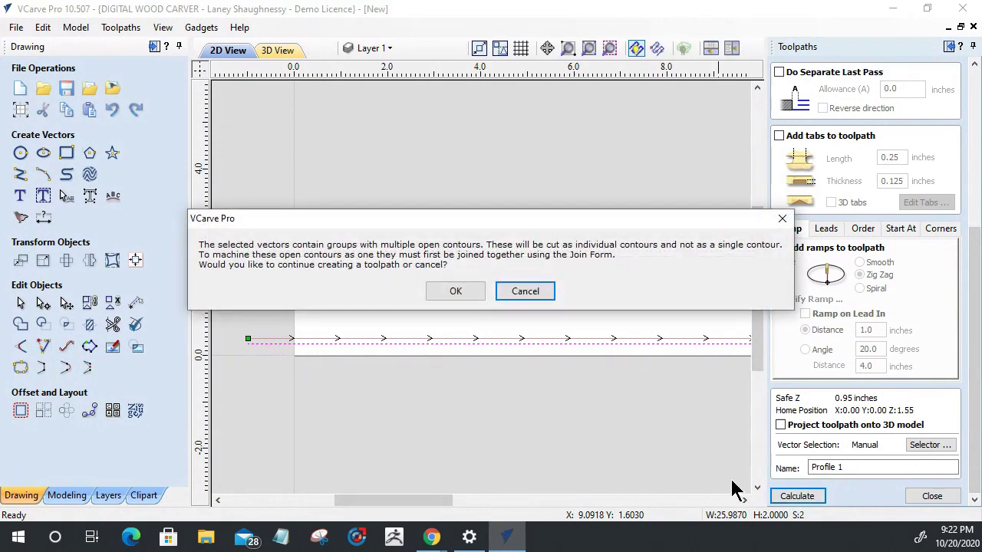
left_click(455, 293)
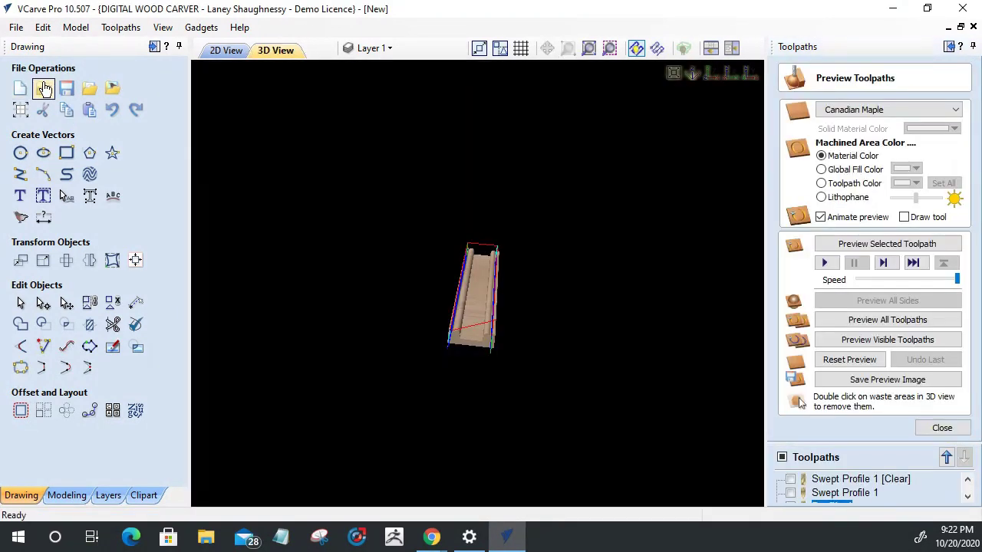
Display Profile 1 as solid toolpaths in 2D and examine its cut width against the lines and the board's edges.
left_click(227, 51)
scroll(404, 307, "up", 2)
left_click(656, 48)
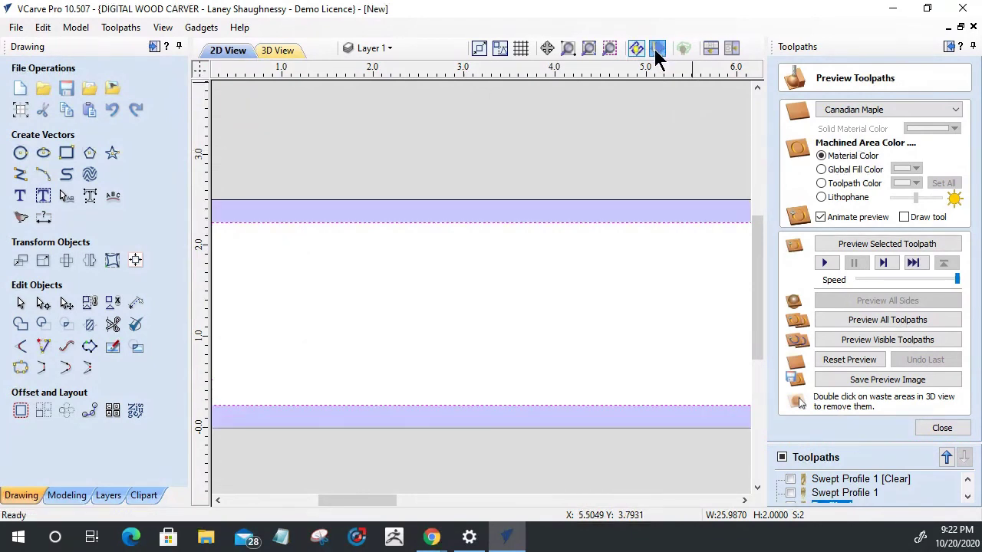
scroll(653, 250, "down", 2)
scroll(263, 191, "down", 2)
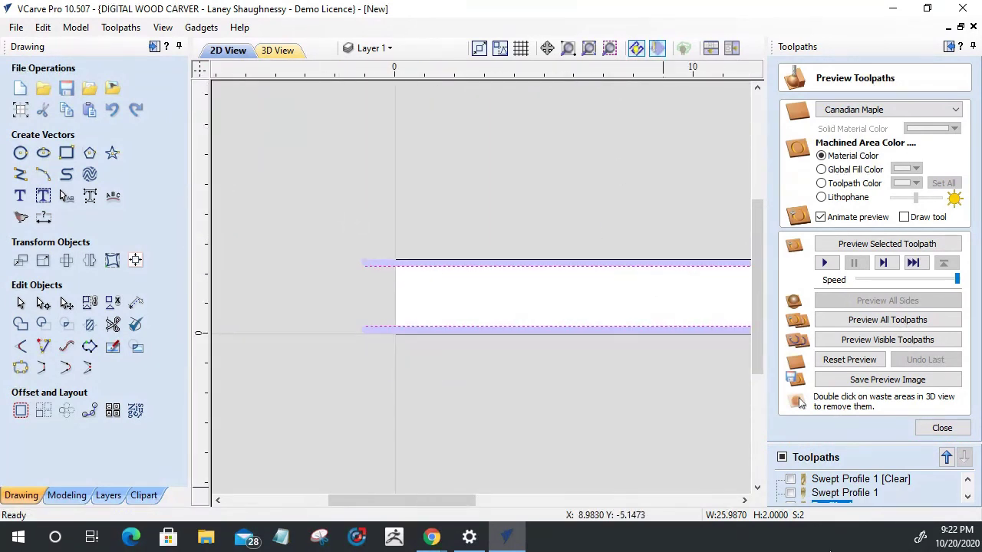
left_click(940, 428)
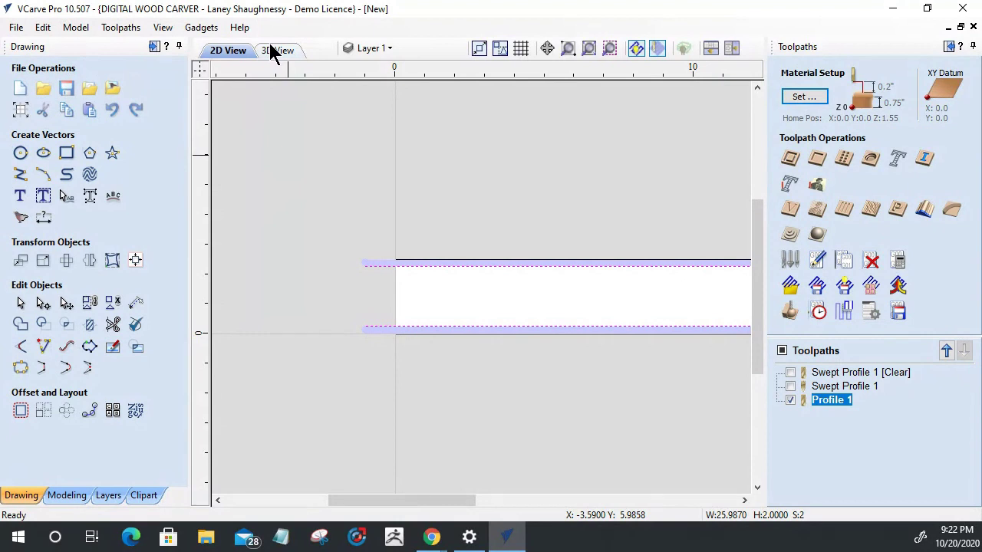
Simulate Profile 1 in the 3D preview and inspect the moulding's cut outer edges up close.
left_click(272, 47)
scroll(475, 379, "up", 3)
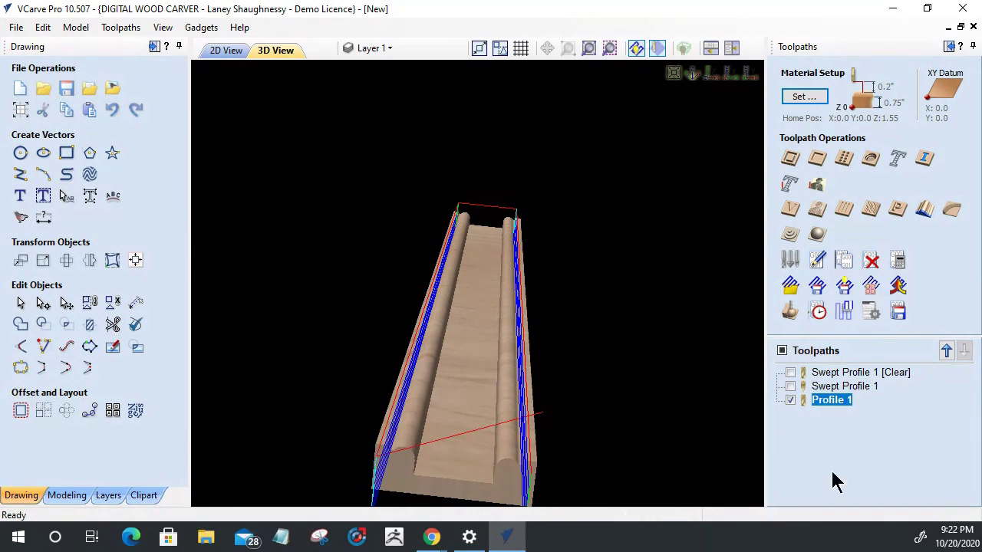
left_click(789, 311)
left_click(843, 245)
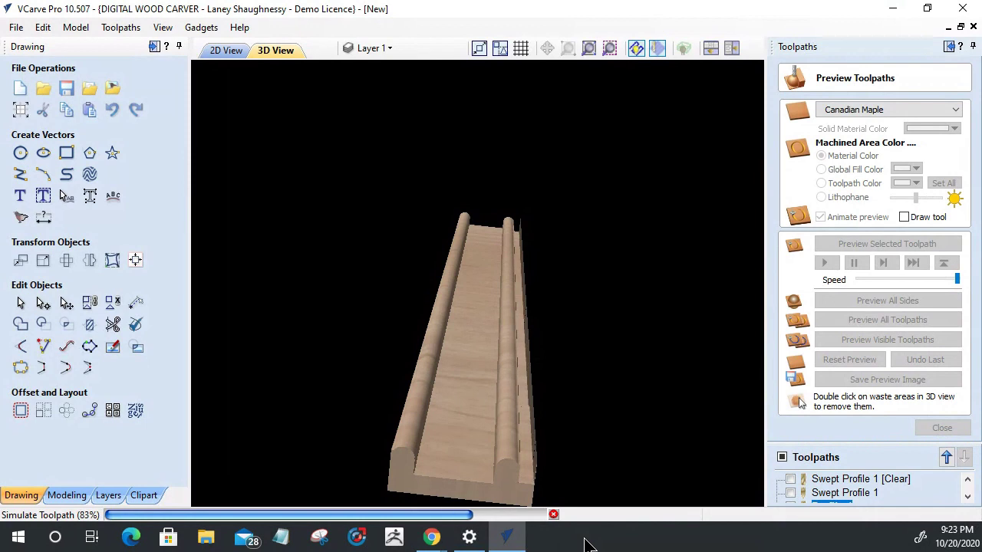
left_click_drag(497, 502, 322, 395)
left_click_drag(247, 439, 401, 383)
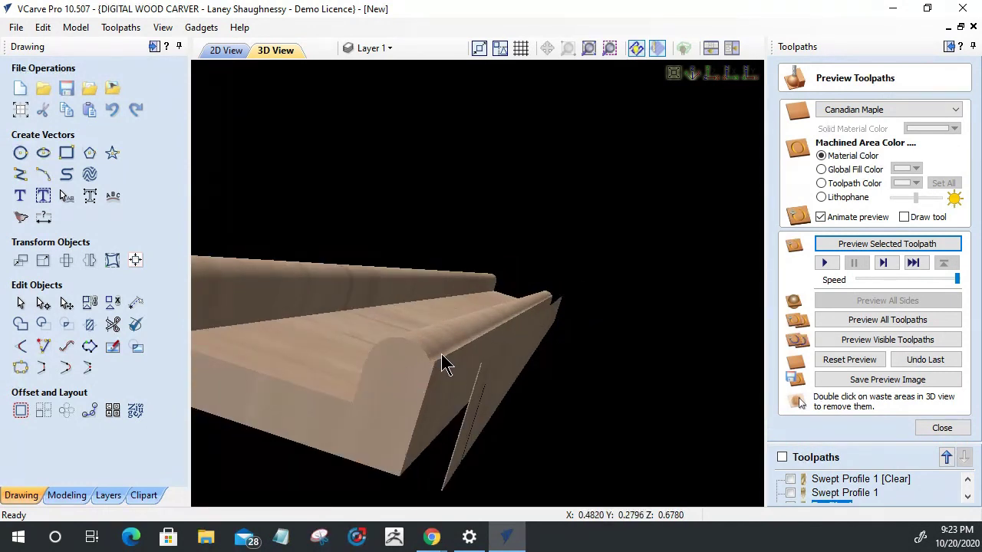
double_click(840, 493)
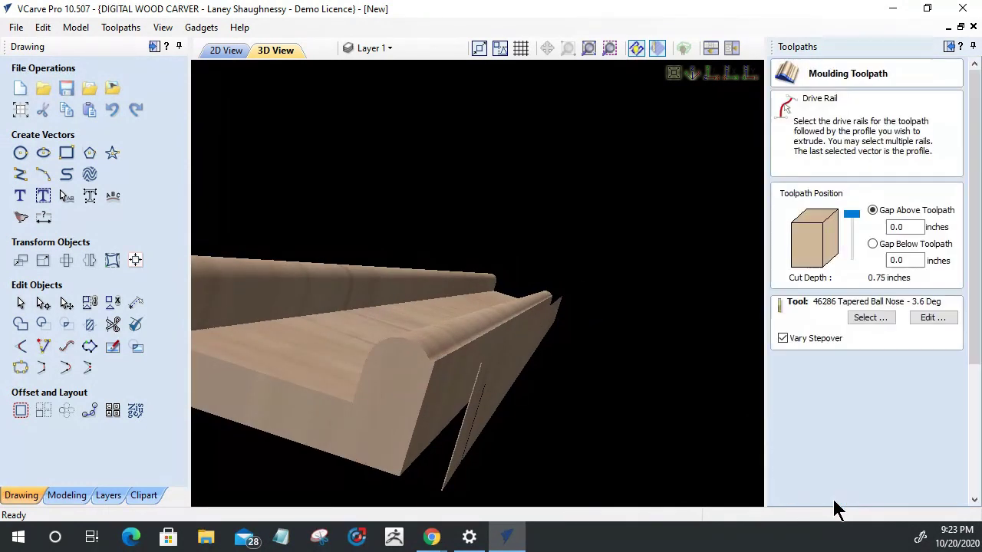
scroll(970, 384, "down", 1)
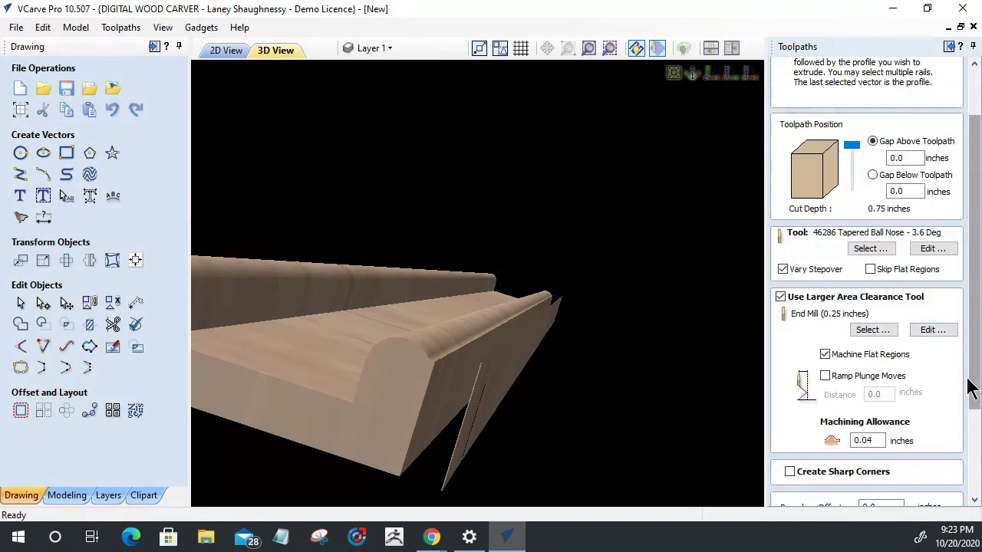
left_click_drag(971, 388, 971, 454)
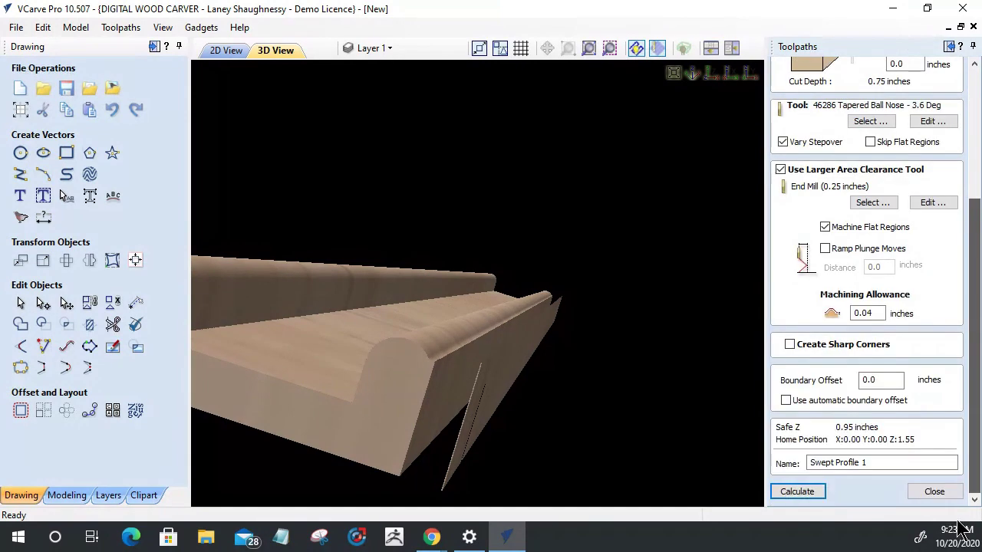
left_click(934, 492)
Set Profile 1's allowance offset to 0.0625 inches, recalculate it and simulate the cut in 3D.
double_click(828, 391)
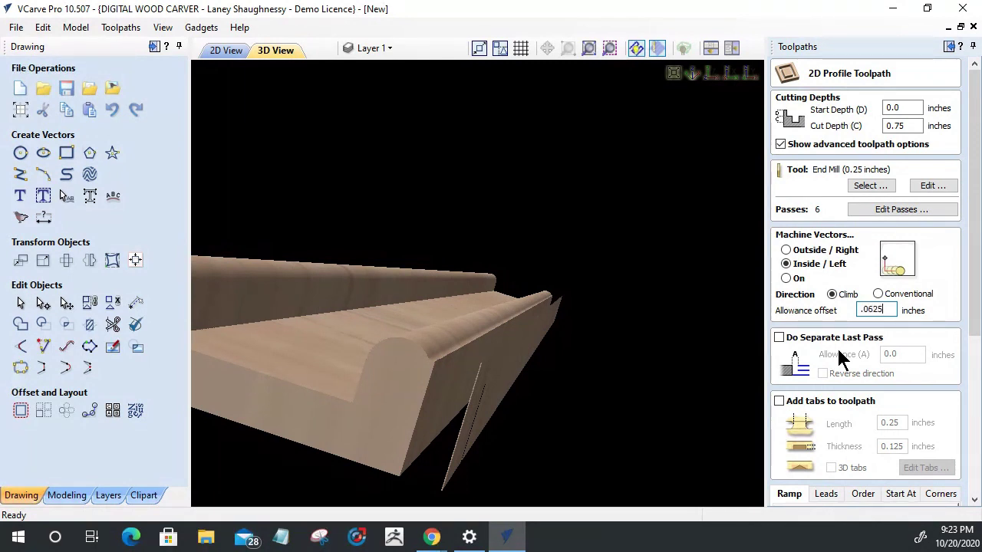
scroll(971, 337, "down", 5)
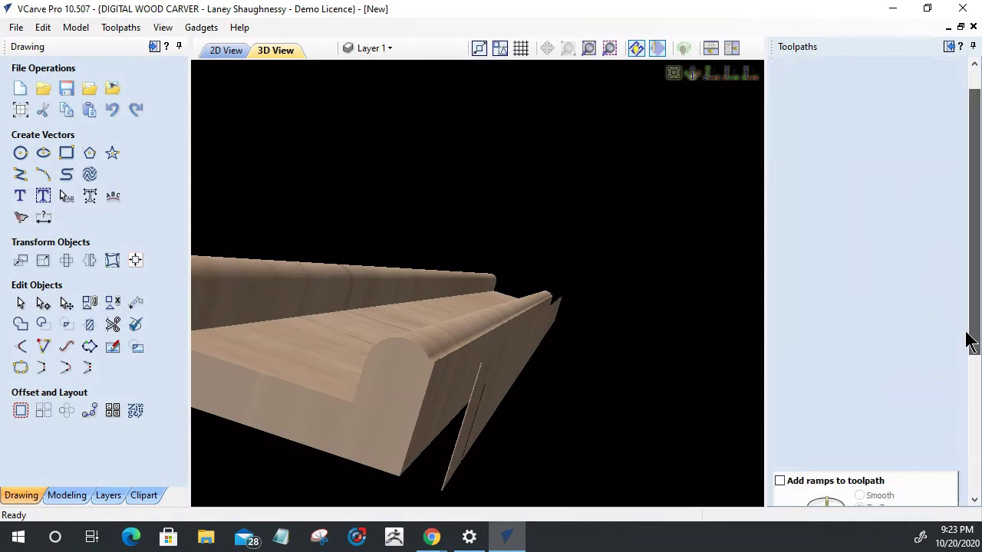
left_click(800, 497)
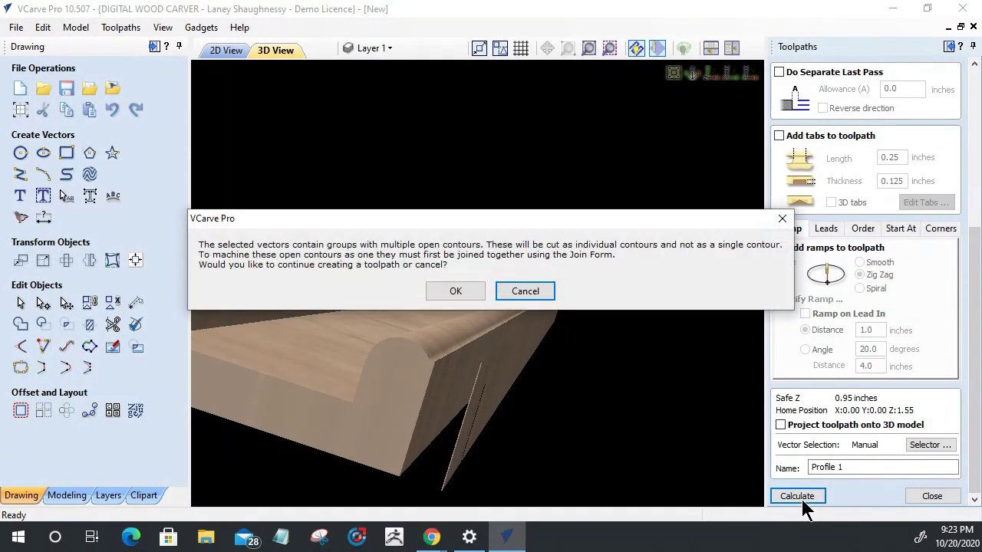
left_click(454, 293)
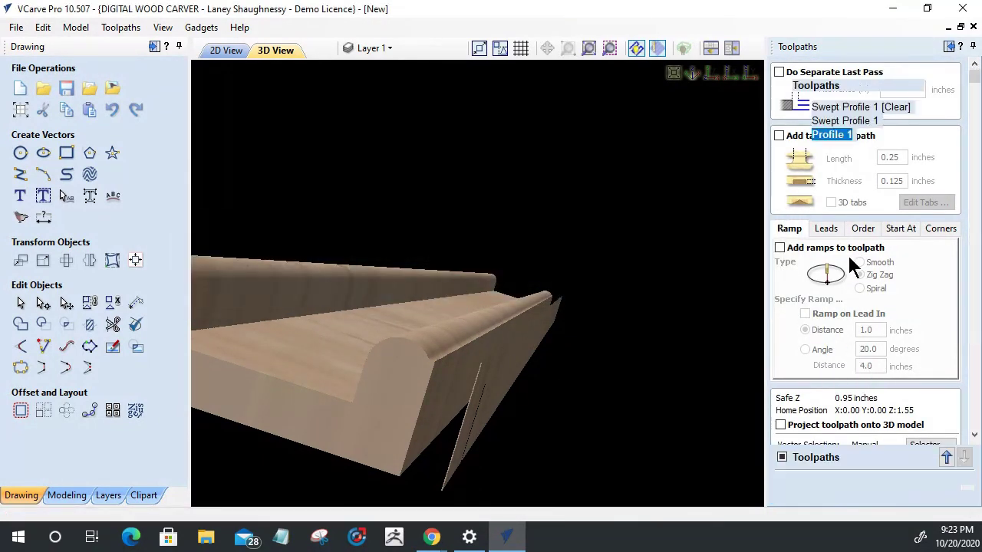
left_click(857, 246)
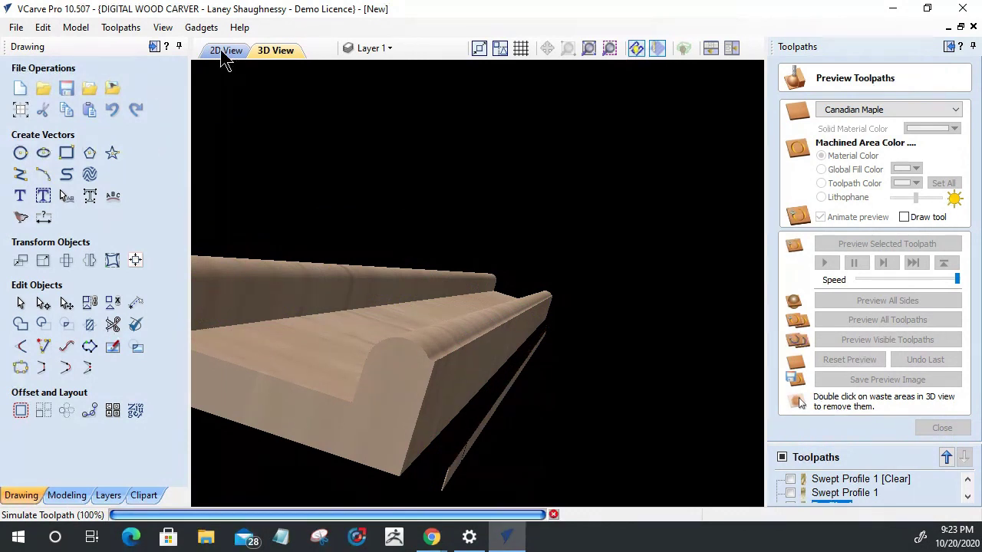
Set Profile 1's allowance offset to -0.0625 inches and recalculate the toolpath.
double_click(834, 501)
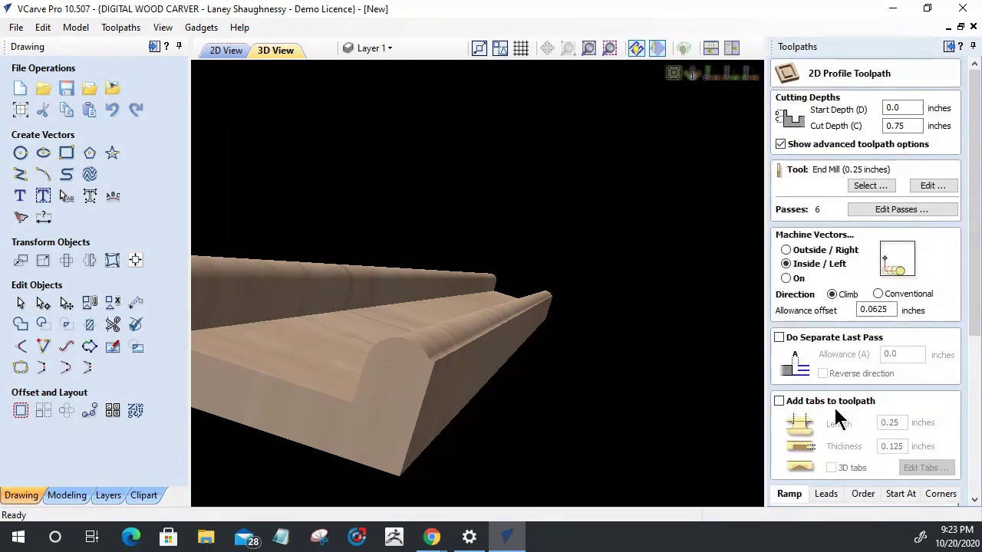
type("-")
left_click_drag(975, 307, 975, 465)
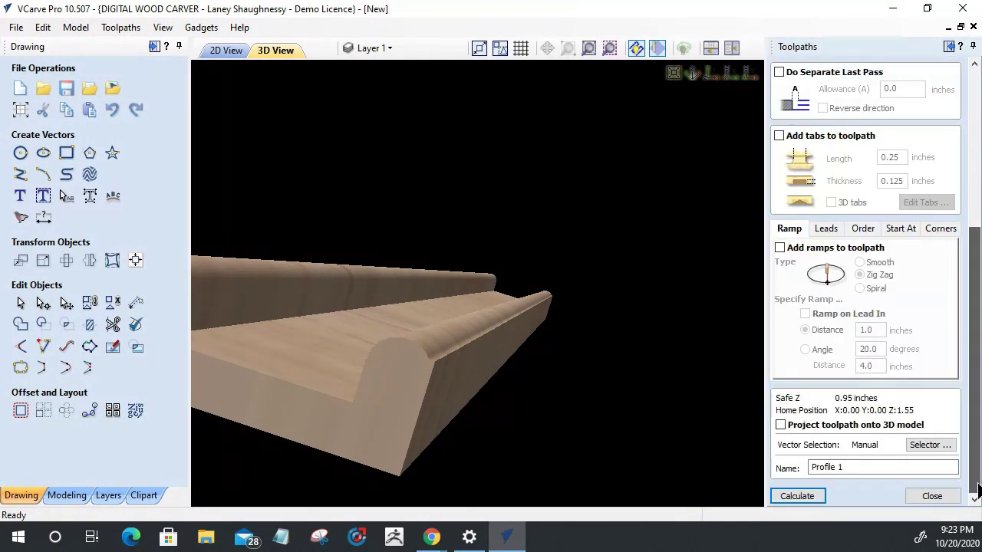
left_click(819, 504)
left_click(469, 298)
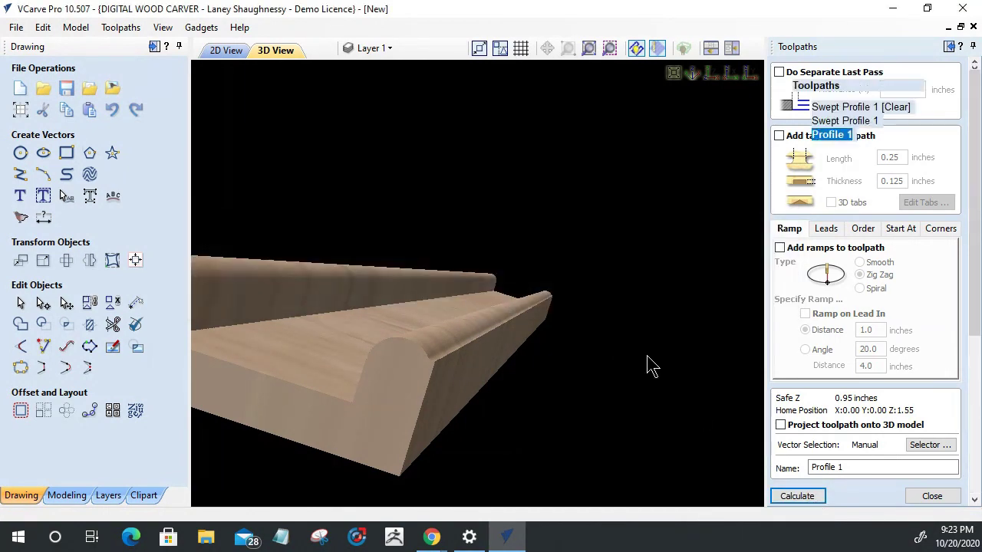
Simulate the recalculated Profile 1 in 3D and inspect the moulding's outer edges from several angles.
left_click(849, 246)
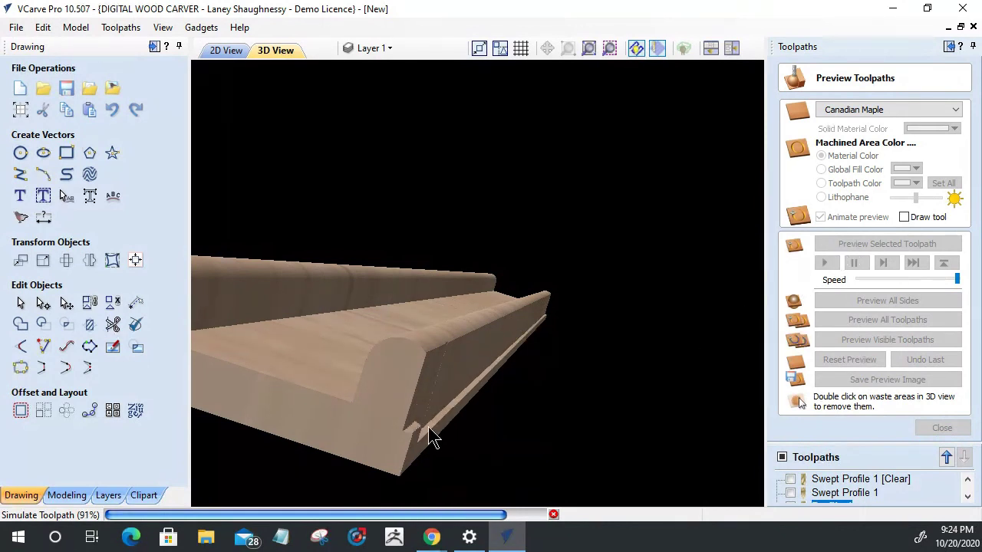
left_click_drag(427, 386, 453, 420)
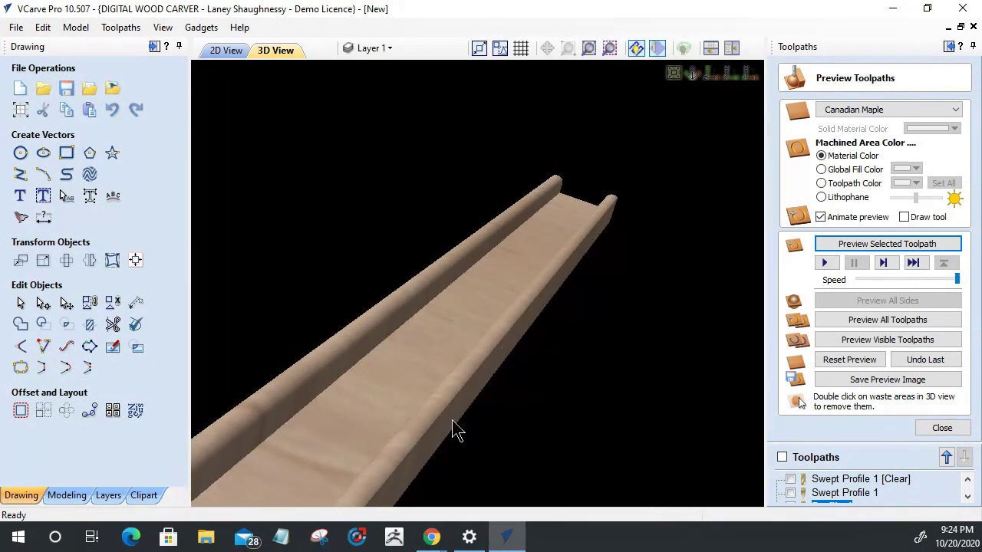
left_click_drag(422, 449, 690, 137)
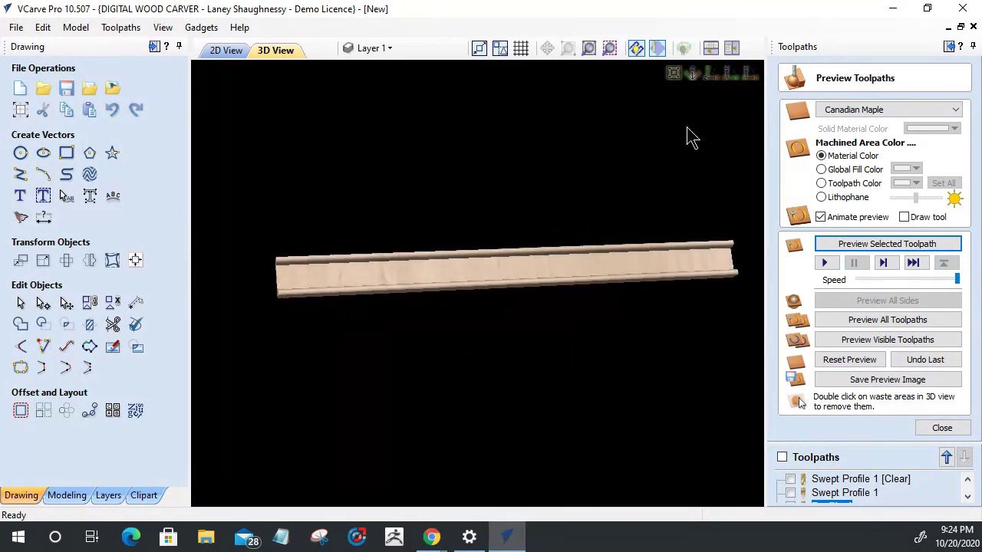
left_click(707, 74)
left_click_drag(368, 354, 206, 115)
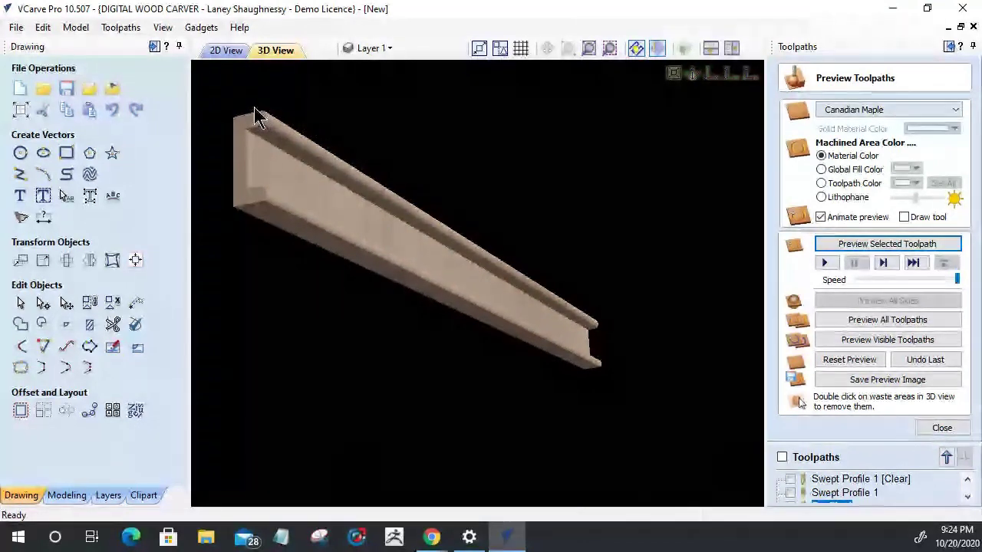
left_click(942, 427)
Set Profile 1's allowance offset to -0.03125 inches and recalculate the toolpath.
double_click(825, 400)
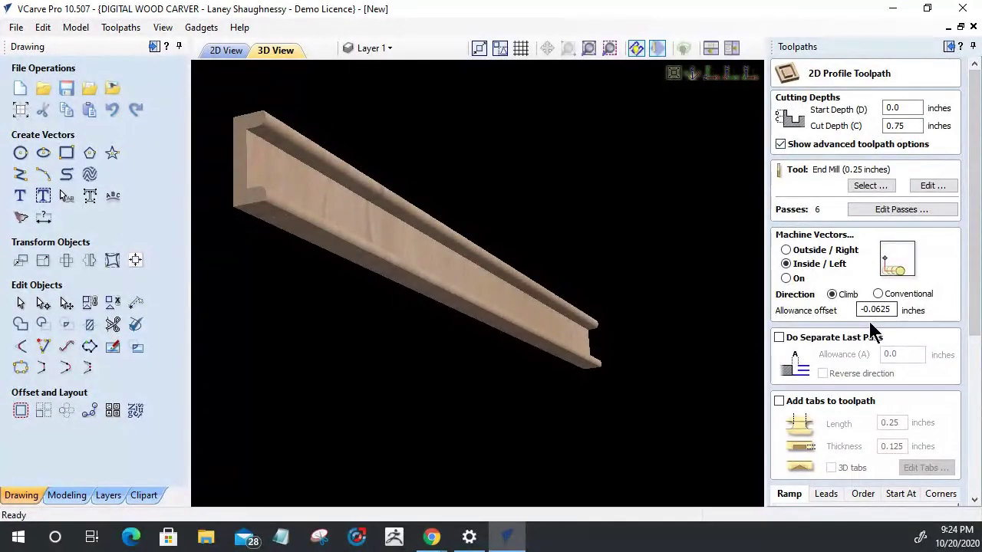
left_click_drag(890, 310, 870, 309)
type("03125")
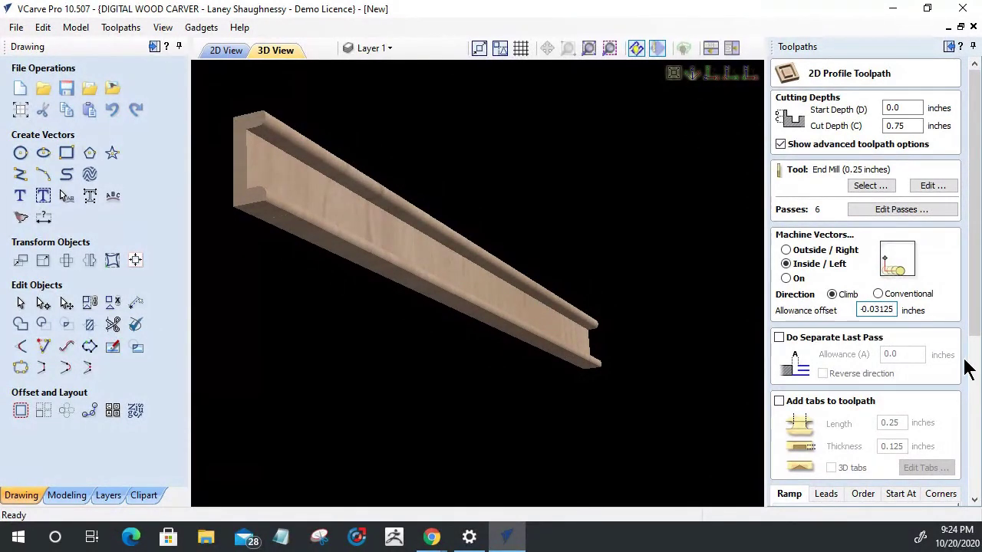
scroll(968, 368, "down", 5)
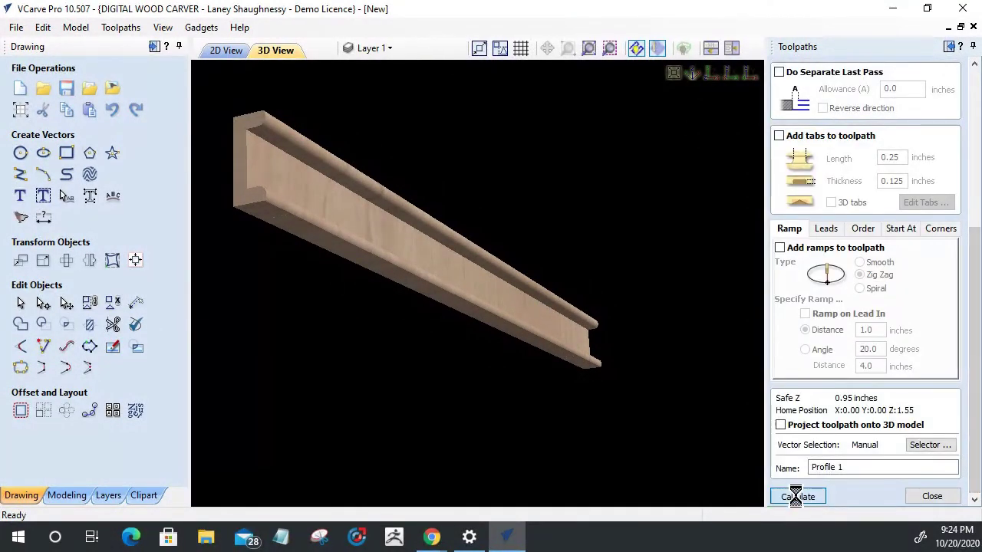
left_click(795, 496)
left_click(453, 291)
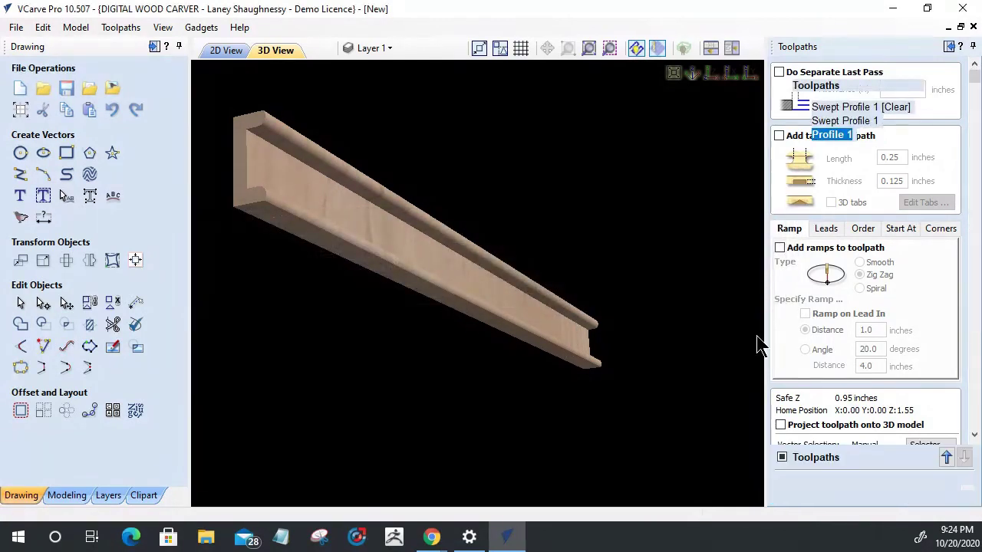
Simulate all toolpaths on a reset preview and remove the two waste strips along the moulding's long edges.
left_click(852, 360)
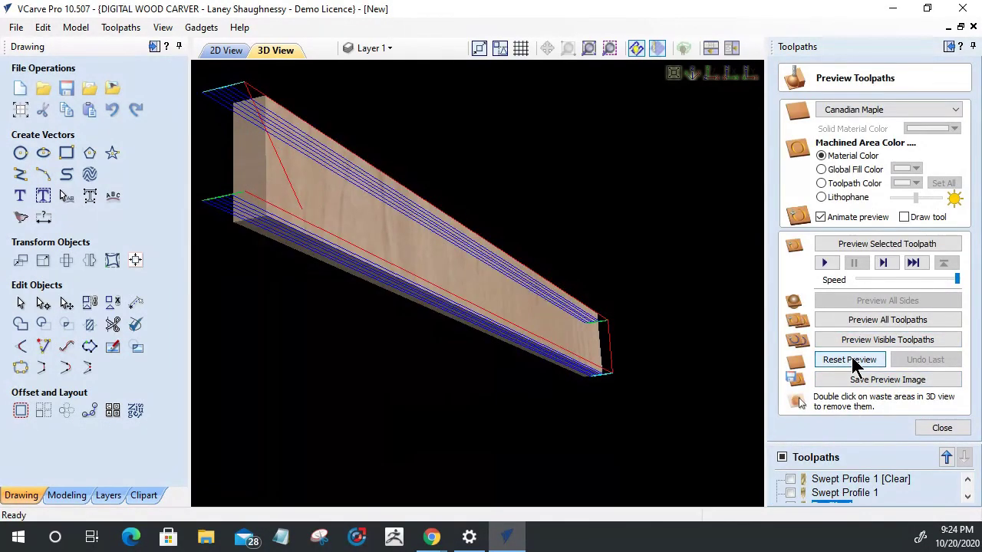
left_click(859, 323)
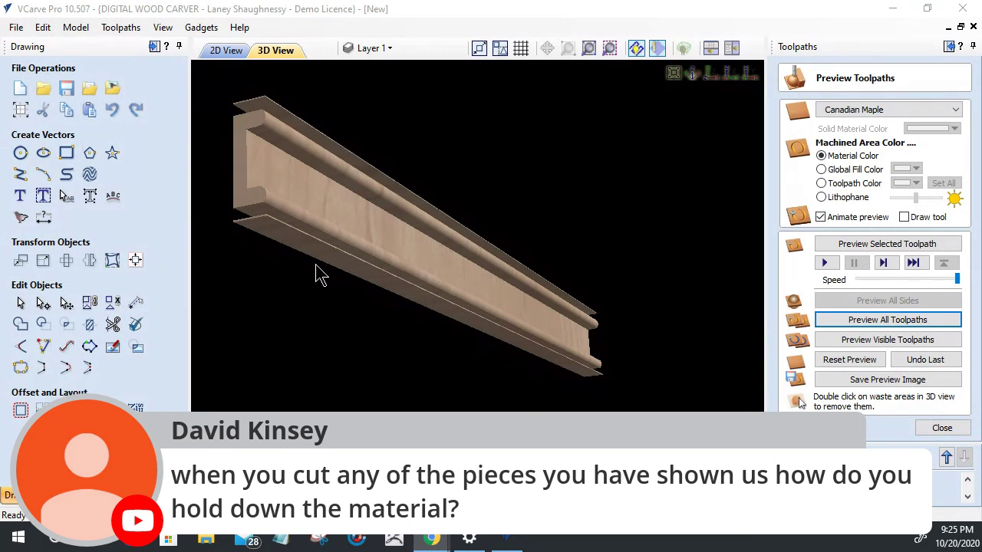
left_click(329, 244)
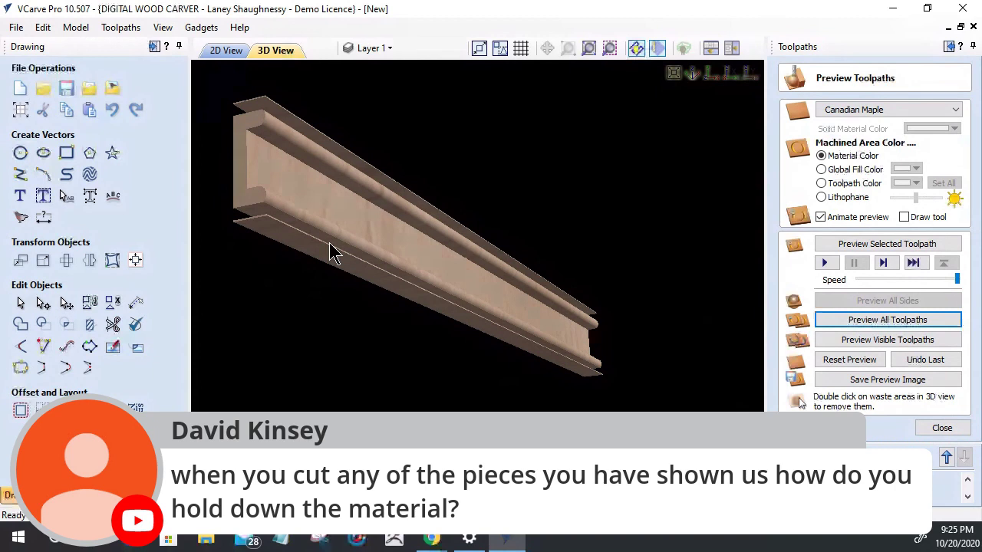
double_click(330, 247)
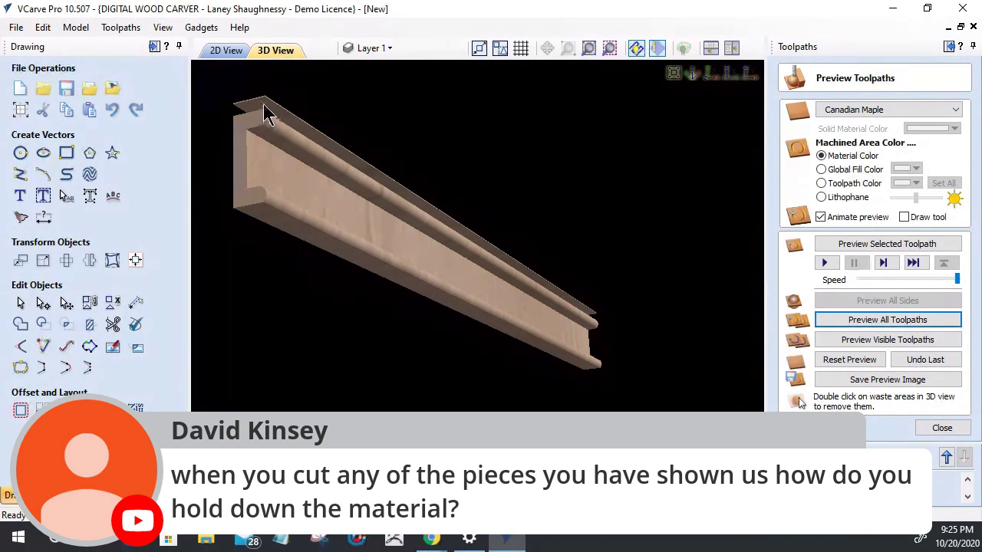
double_click(265, 107)
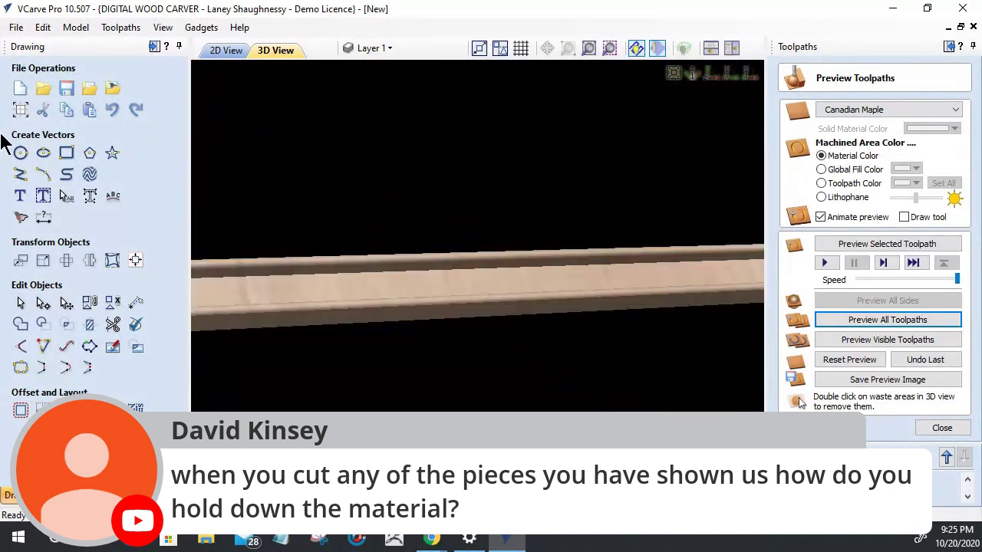
Inspect the finished moulding's end profile and outer edges in 3D, and close the toolpath preview.
left_click_drag(361, 288, 570, 256)
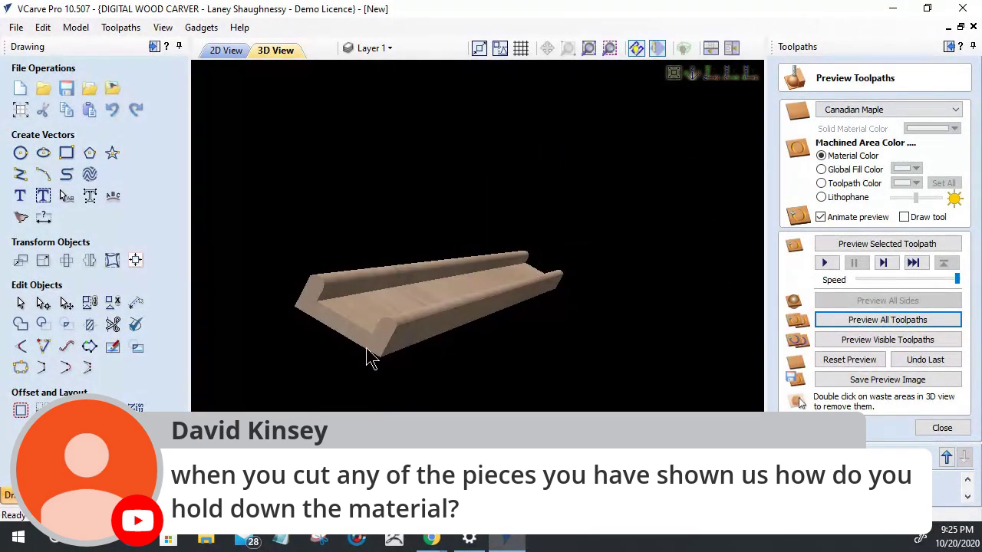
scroll(368, 356, "up", 5)
left_click_drag(314, 404, 238, 283)
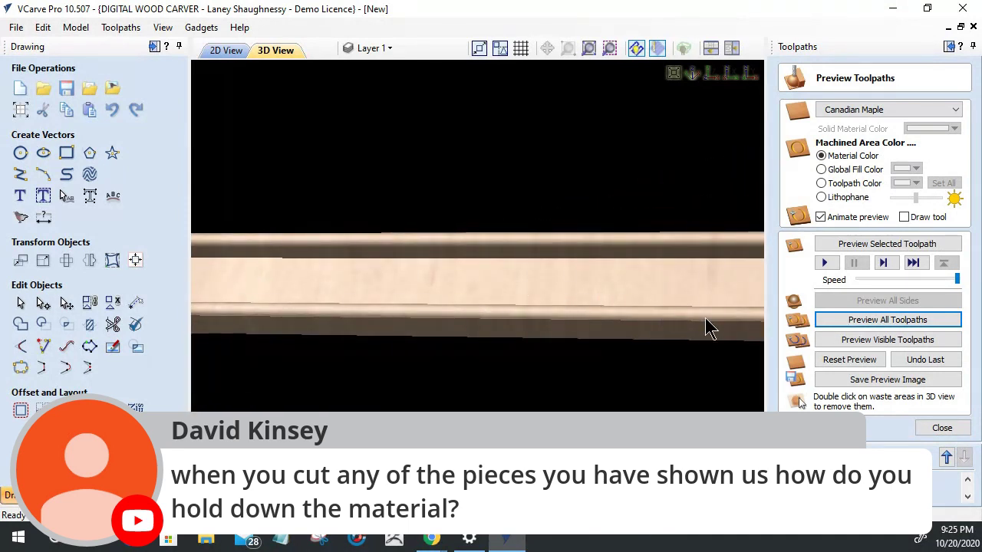
left_click(942, 429)
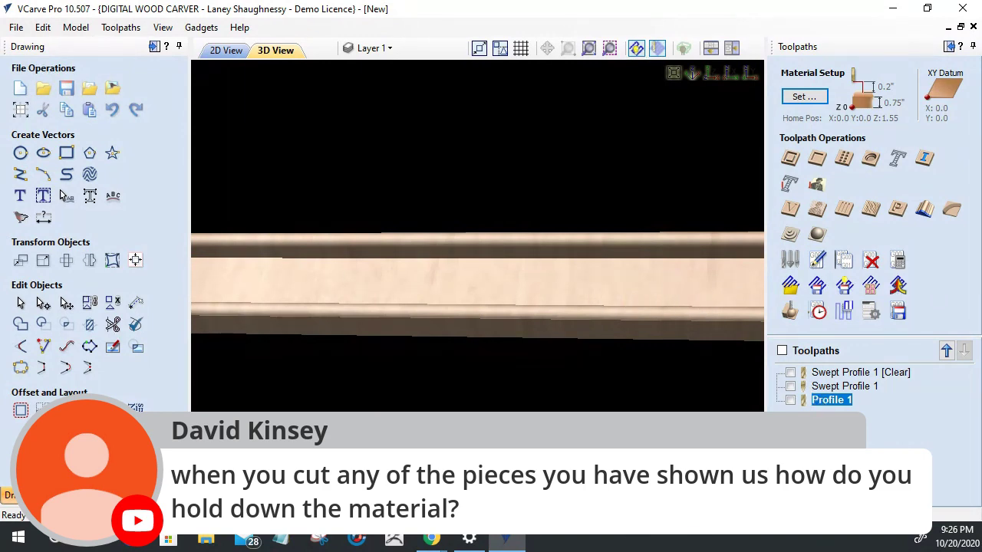
Switch to the Windows Calculator.
key("alt+Tab")
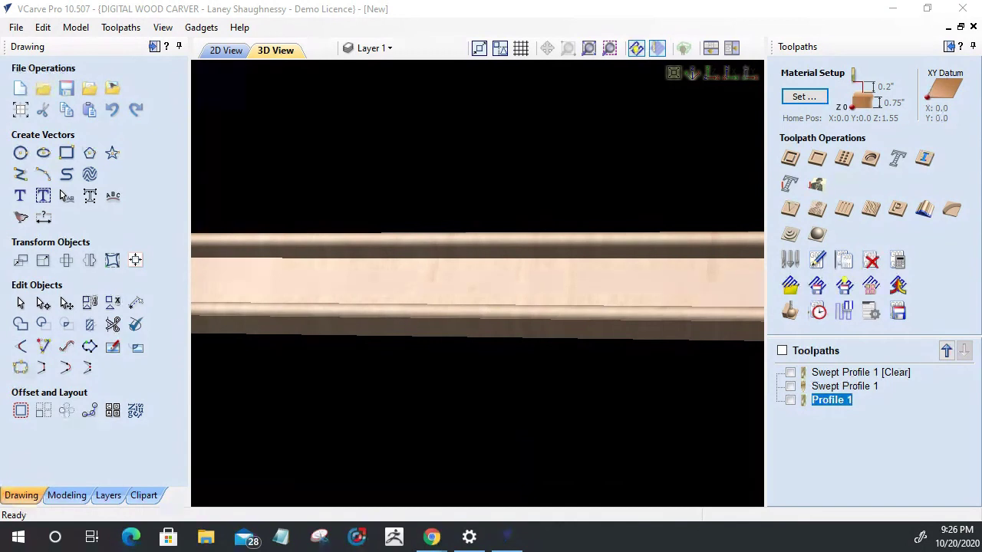
key("XF86Calculator")
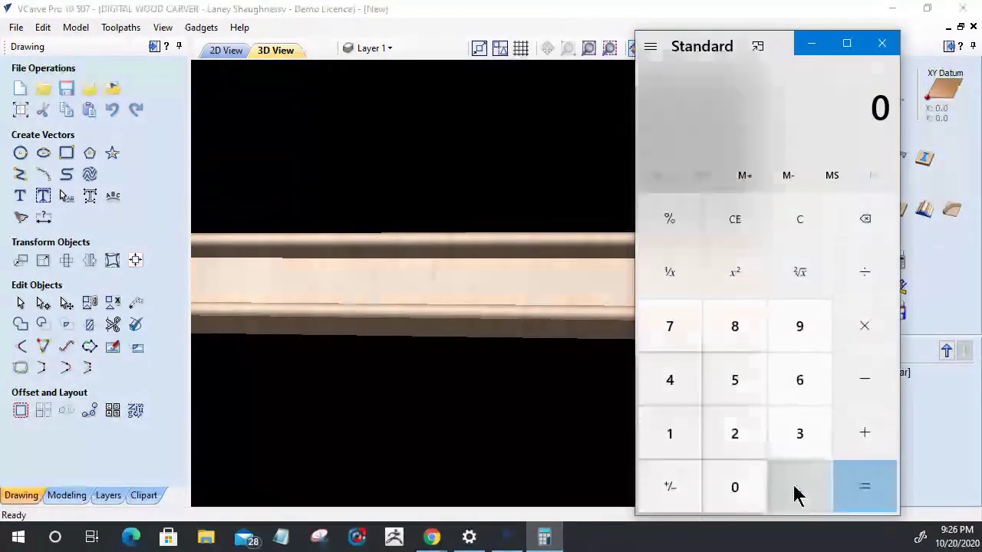
left_click(695, 351)
left_click(734, 387)
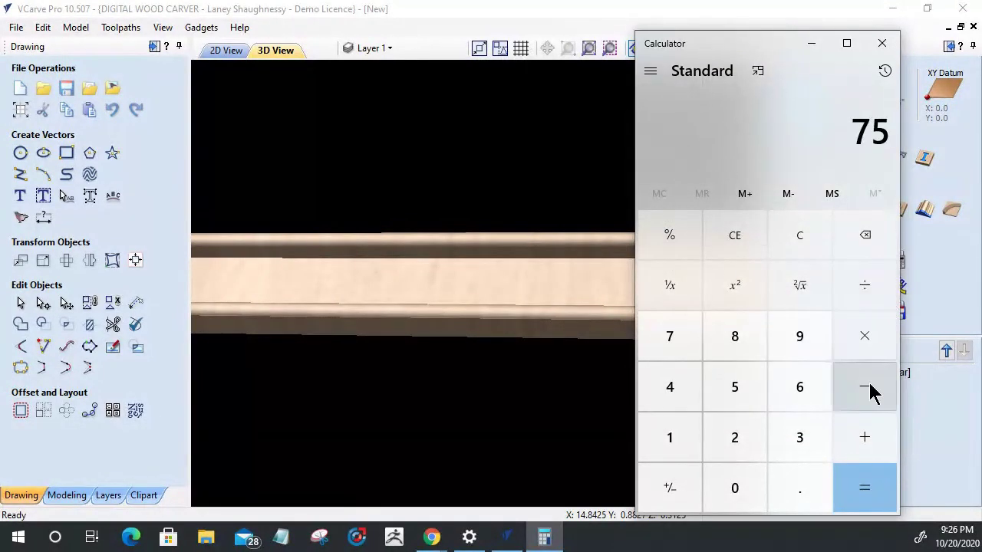
left_click(869, 396)
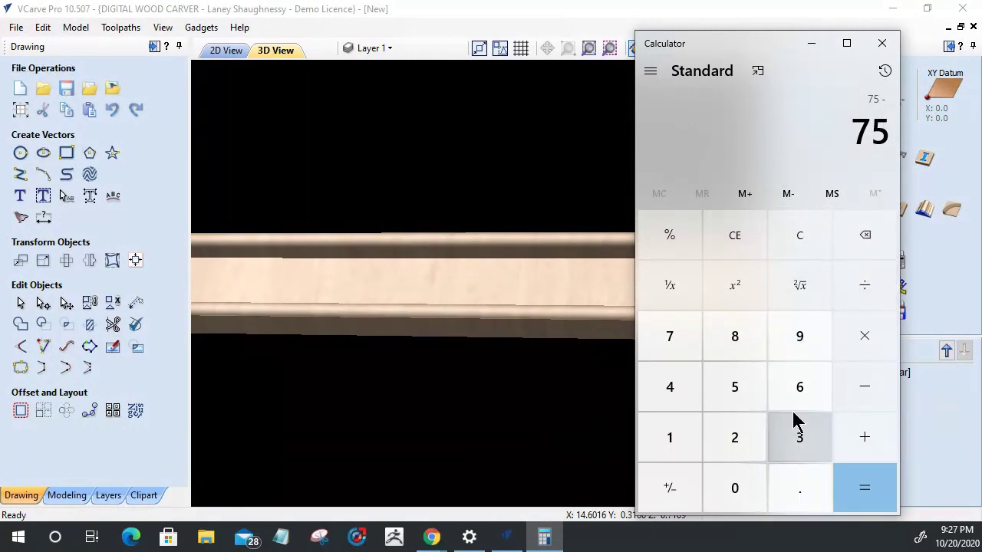
left_click(799, 246)
Calculate 0.75 minus 0.3125, subtract 0.3125 once more, and close the Calculator.
left_click(799, 497)
left_click(669, 353)
left_click(732, 389)
left_click(875, 395)
left_click(791, 494)
left_click(800, 436)
left_click(694, 438)
left_click(734, 437)
left_click(751, 391)
left_click(874, 497)
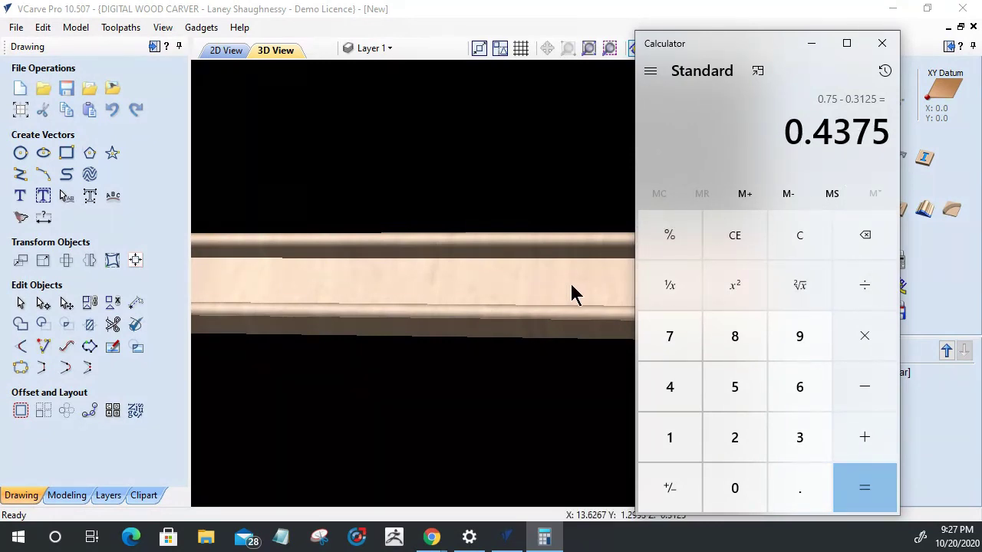
left_click(877, 491)
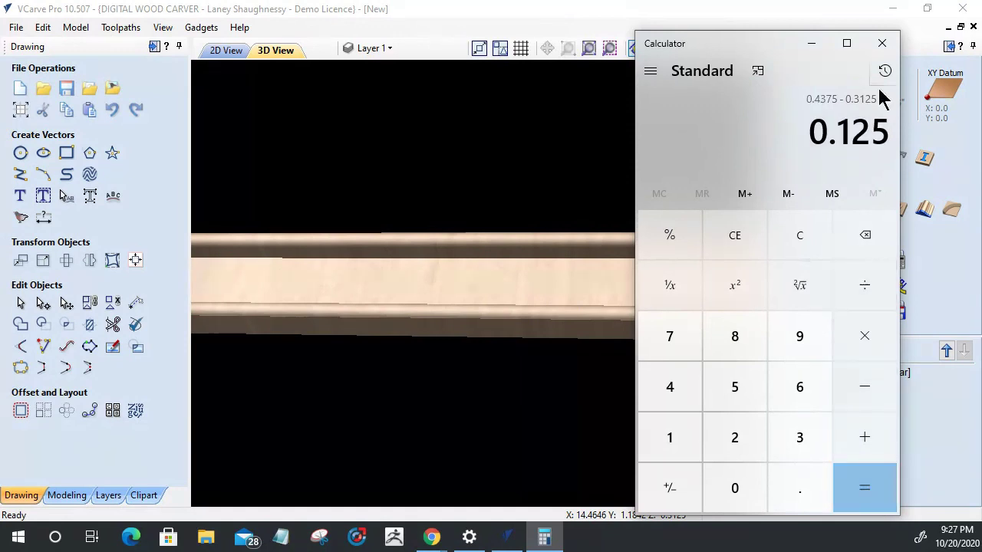
left_click(883, 44)
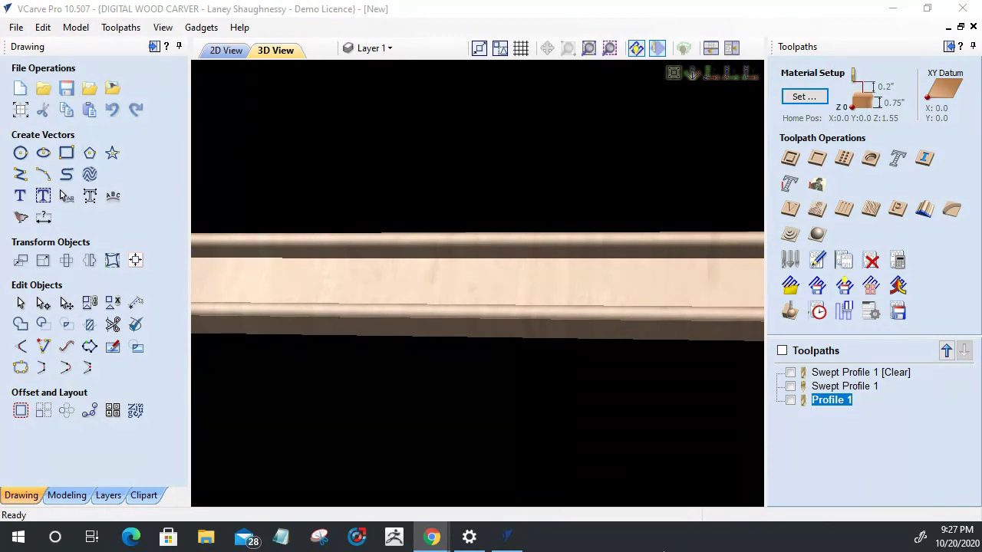
Reopen the Calculator, subtract 0.3125 from 0.75 to work out the remaining board thickness, and close it.
left_click(15, 540)
scroll(176, 460, "down", 5)
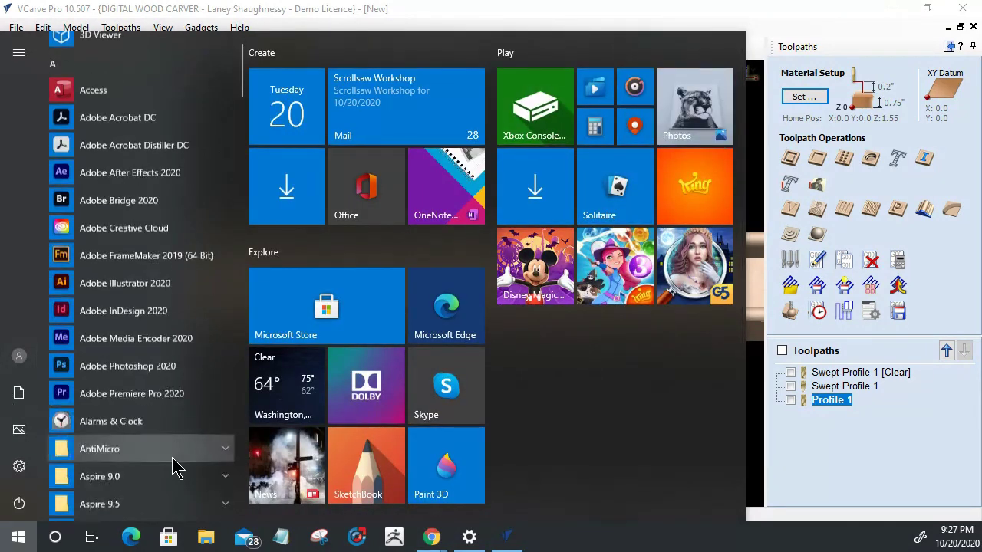
left_click(108, 376)
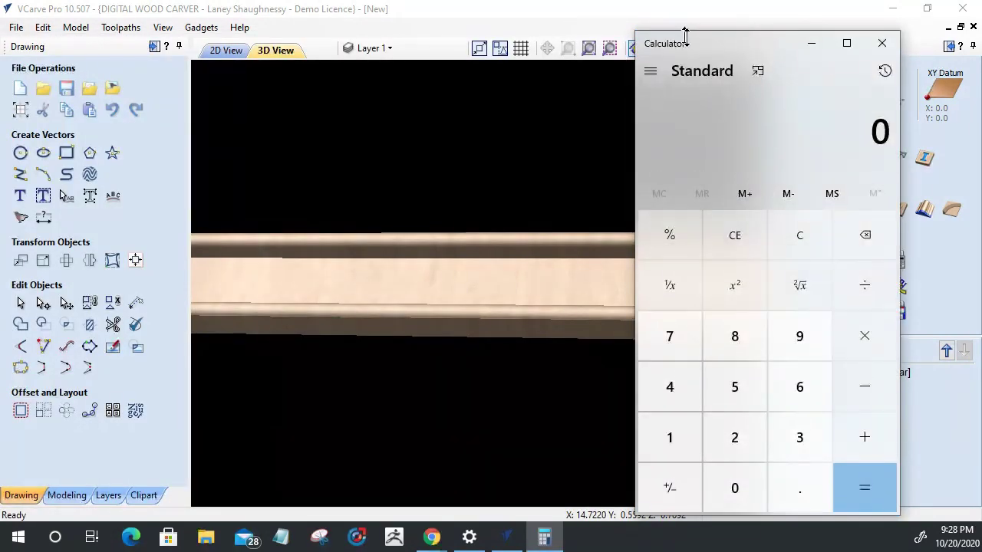
left_click(811, 43)
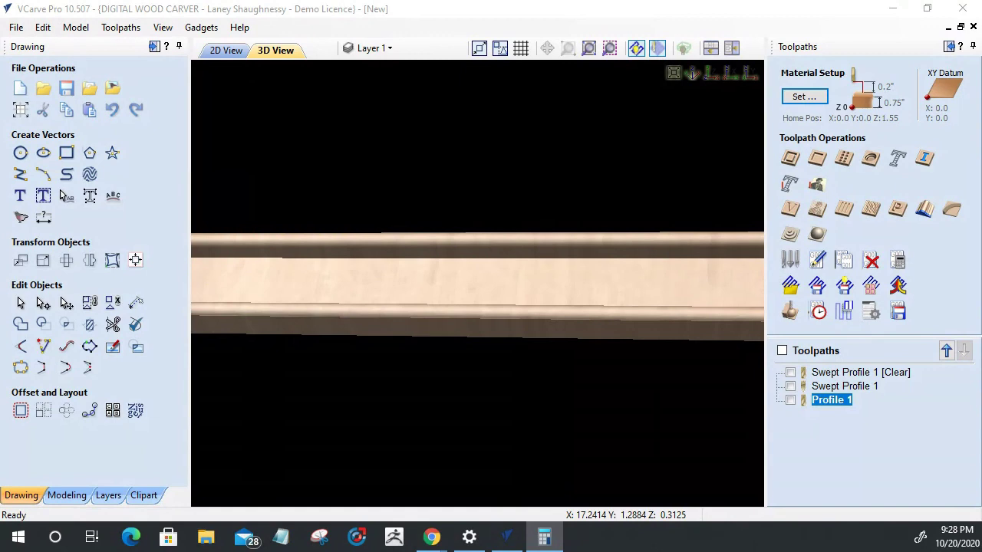
left_click(495, 482)
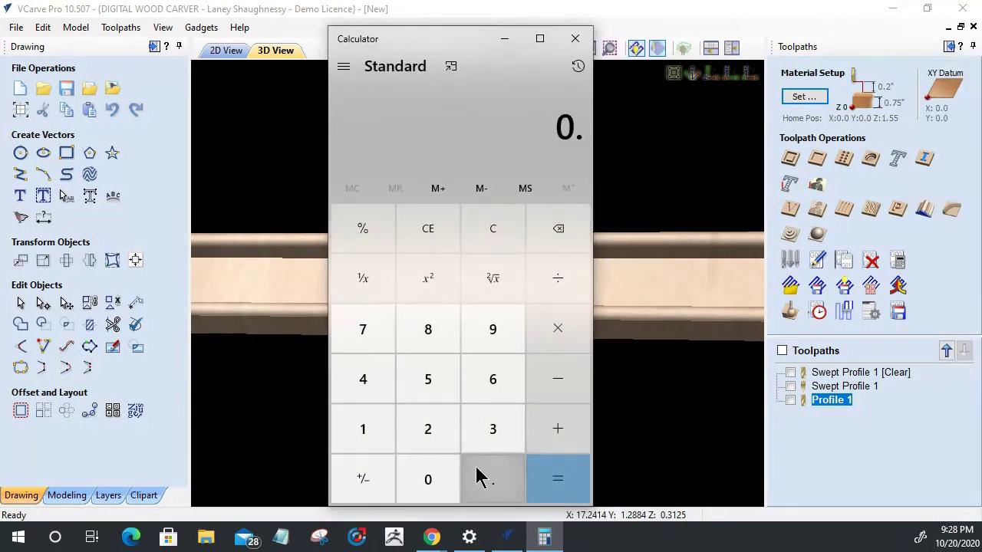
left_click(363, 337)
left_click(428, 379)
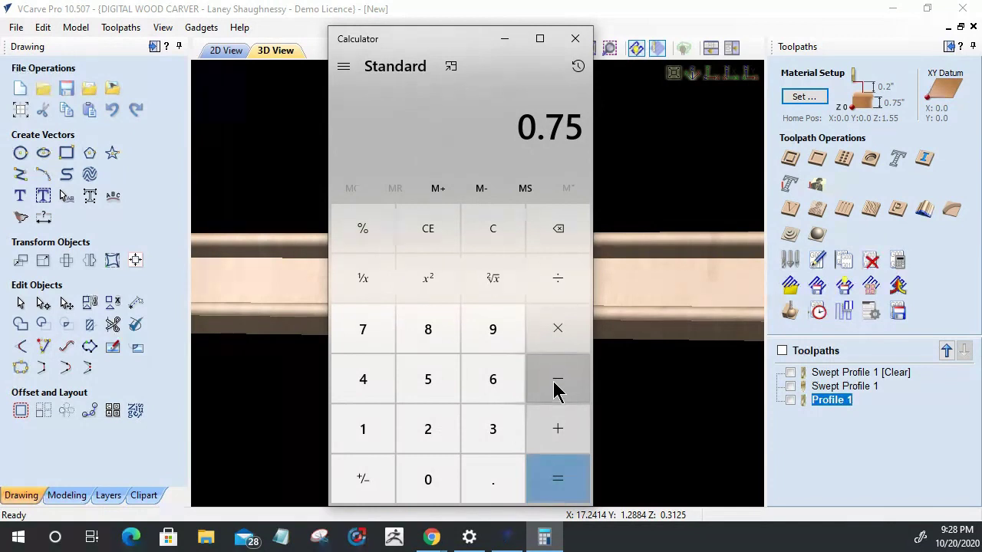
left_click(558, 391)
left_click(479, 485)
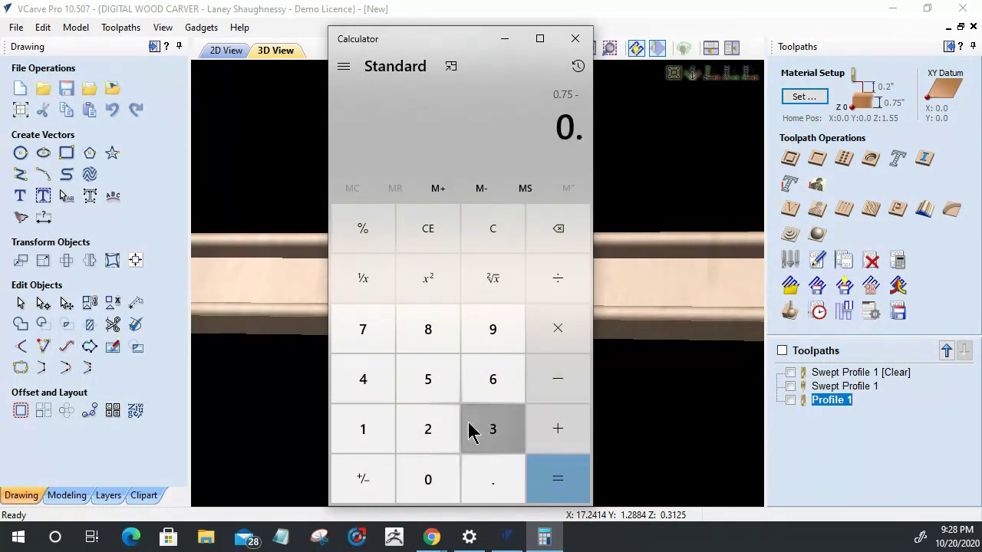
left_click(471, 431)
left_click(380, 429)
left_click(424, 430)
left_click(443, 391)
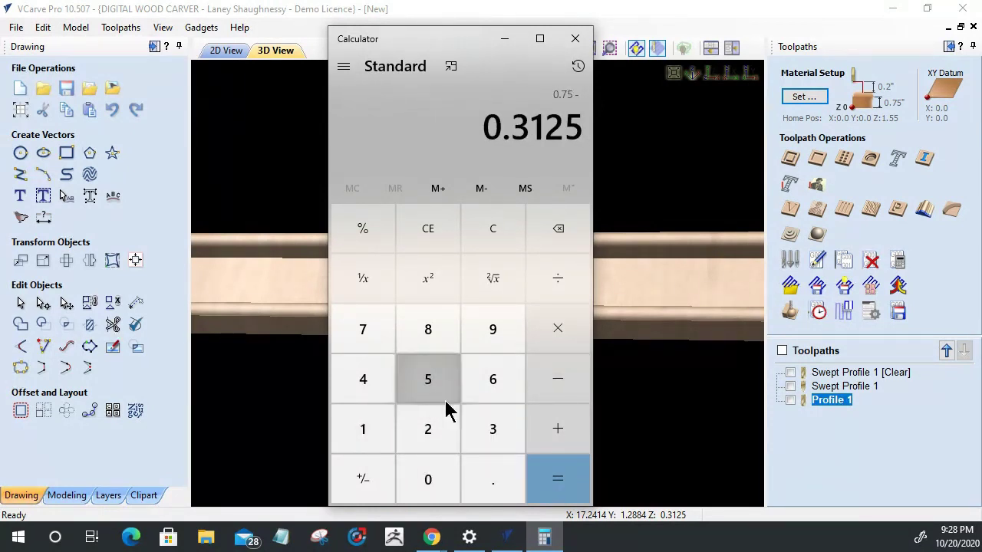
left_click(550, 483)
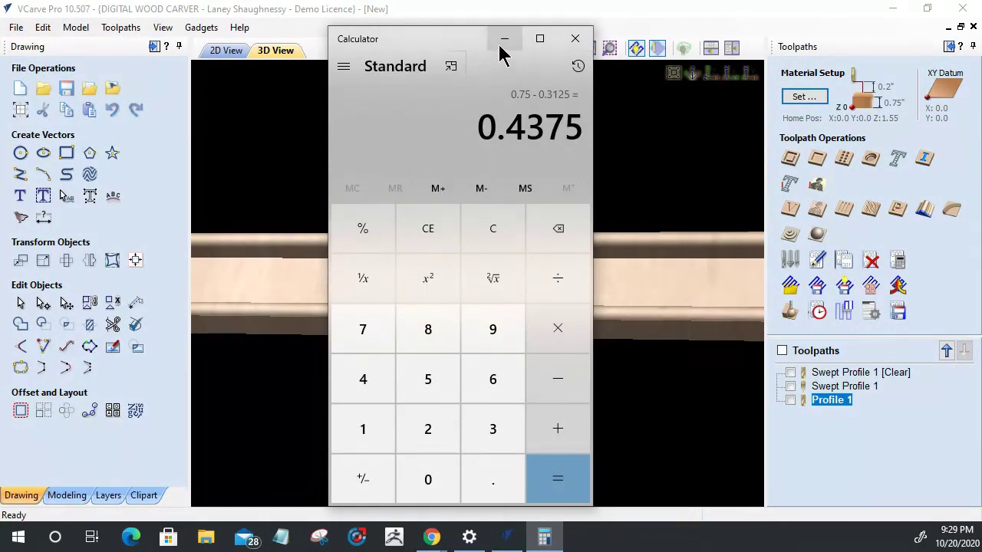
left_click(577, 42)
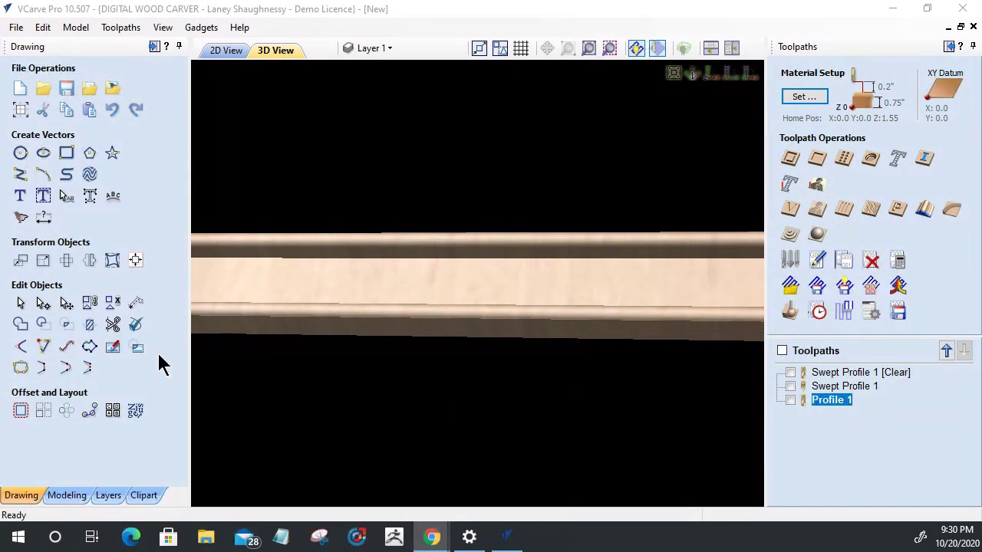
Add the four-petal Flourish clipart from the Decorative clipart library and show it in the 2D view.
left_click(145, 497)
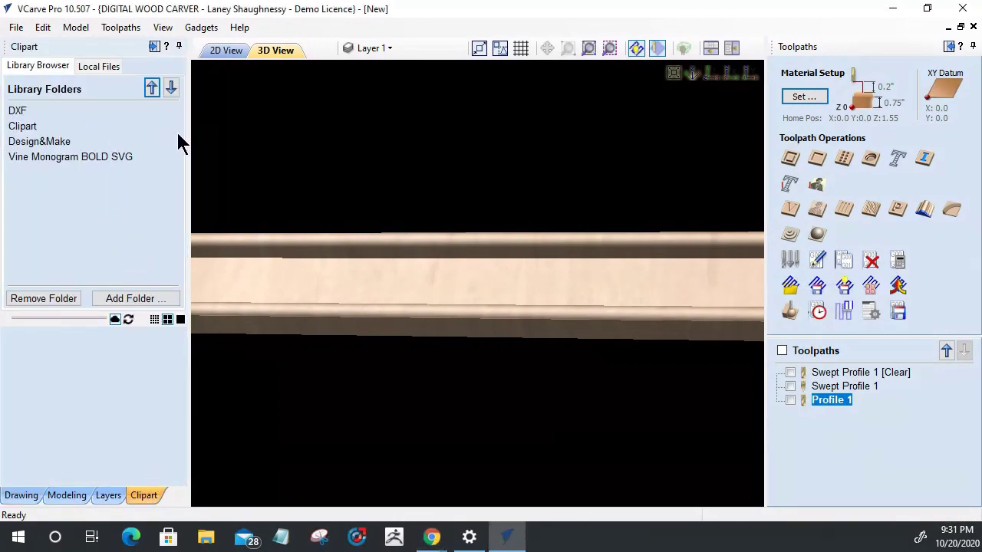
left_click_drag(470, 299, 409, 273)
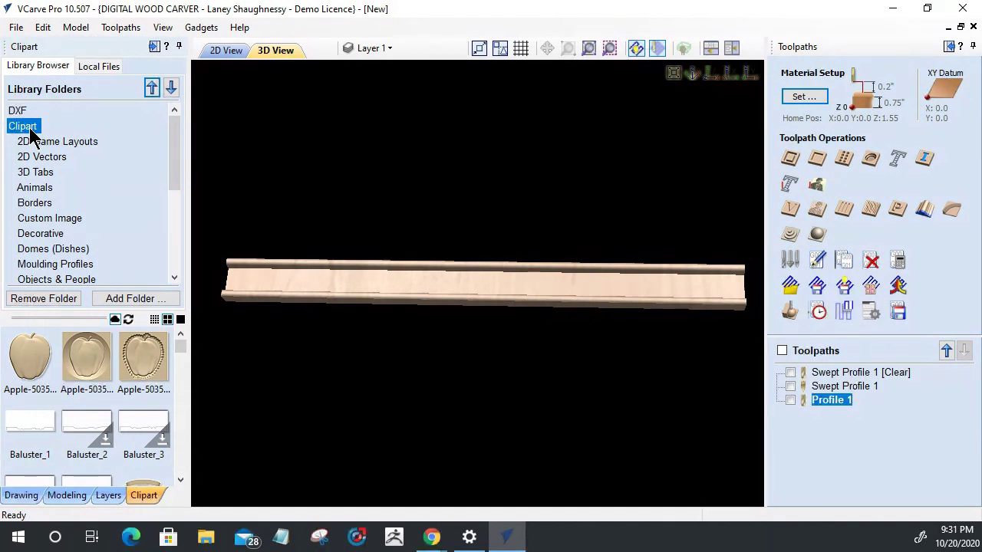
left_click(46, 232)
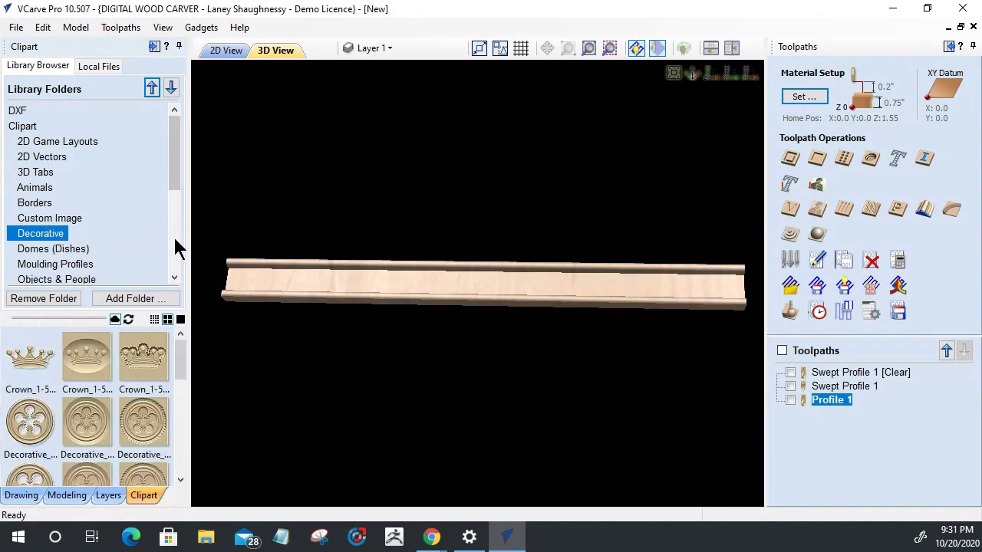
left_click_drag(182, 360, 184, 485)
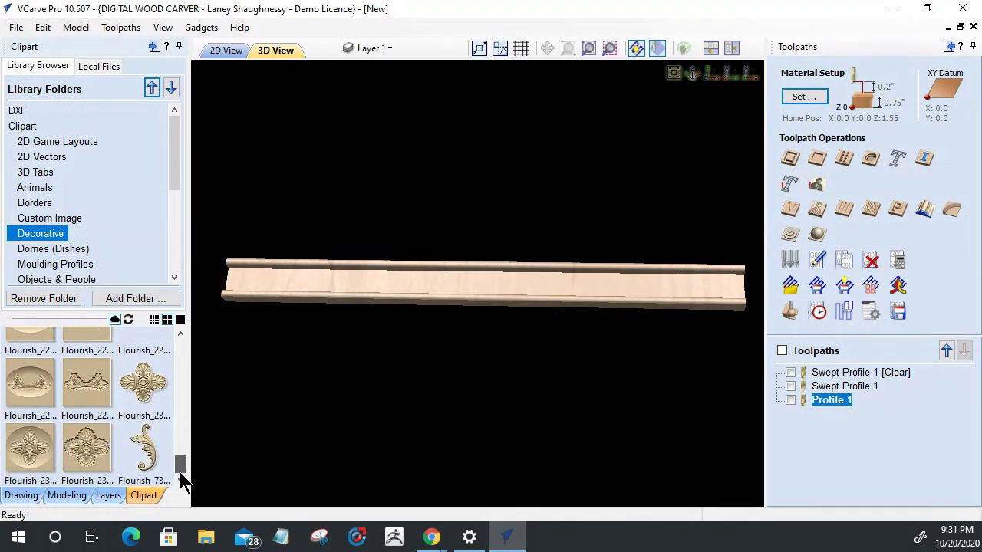
mouse_move(180, 419)
left_mouse_down()
mouse_move(182, 479)
mouse_move(181, 420)
left_mouse_up()
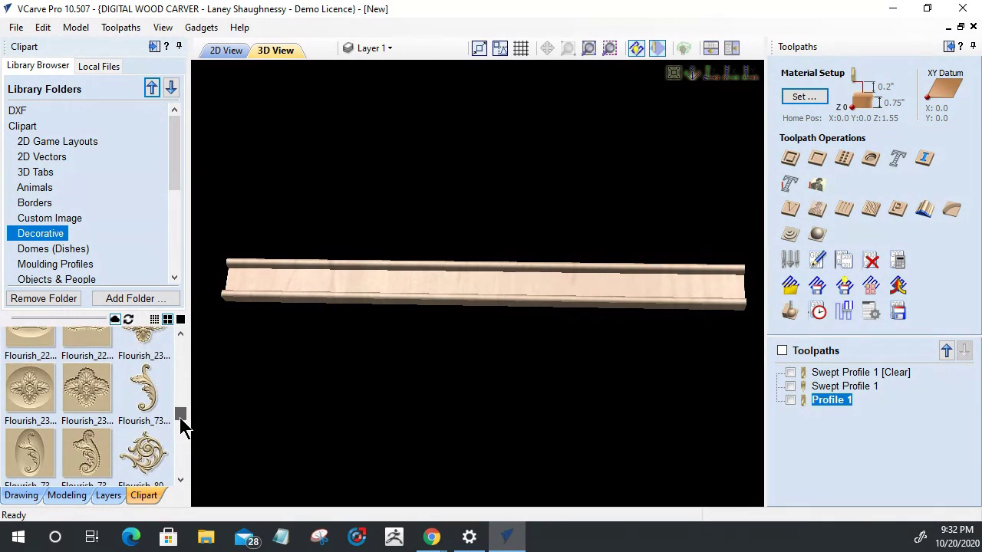
left_click_drag(181, 421, 212, 86)
left_click(228, 50)
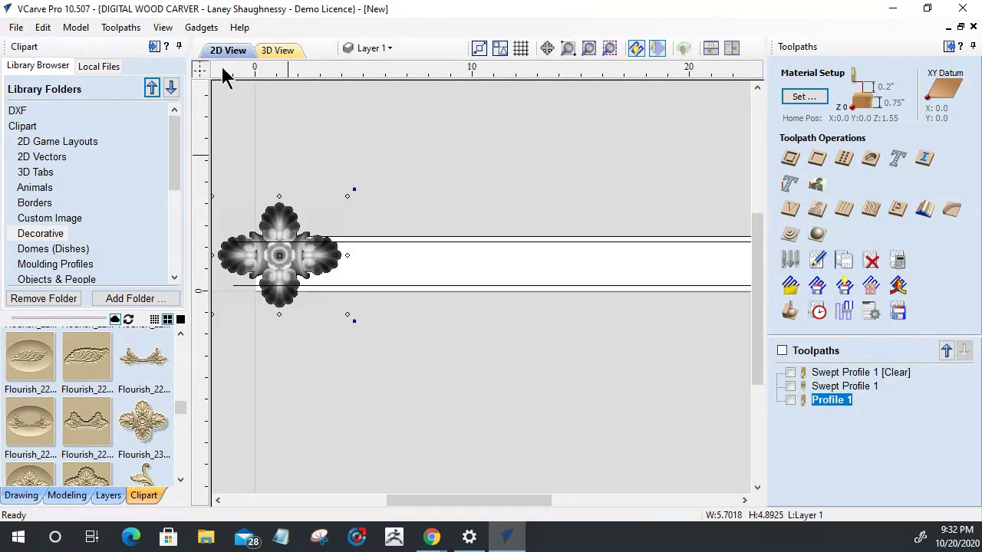
Scale the flourish to about 2.19 by 1.88 inches and place it between the two long lines near the board's X0 end.
key("F6")
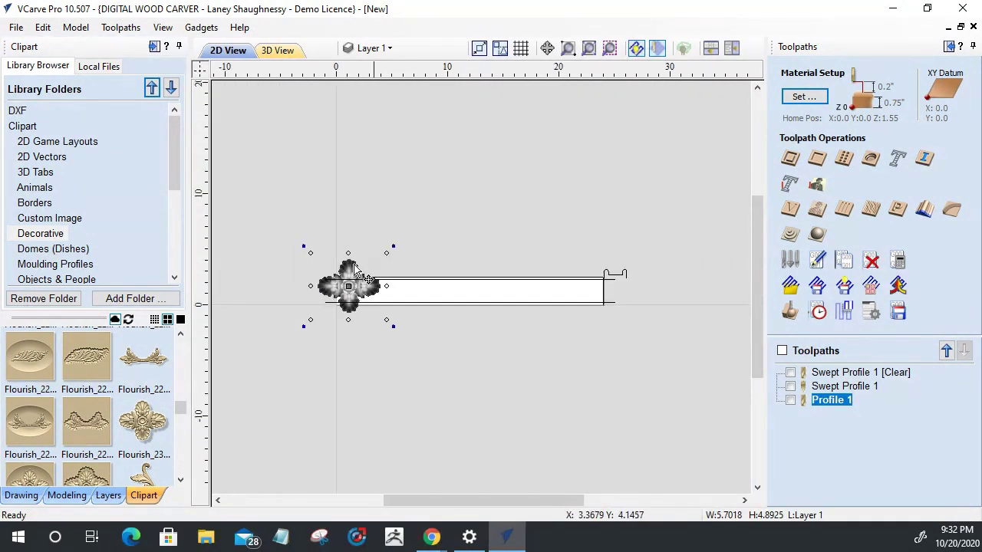
scroll(355, 268, "up", 2)
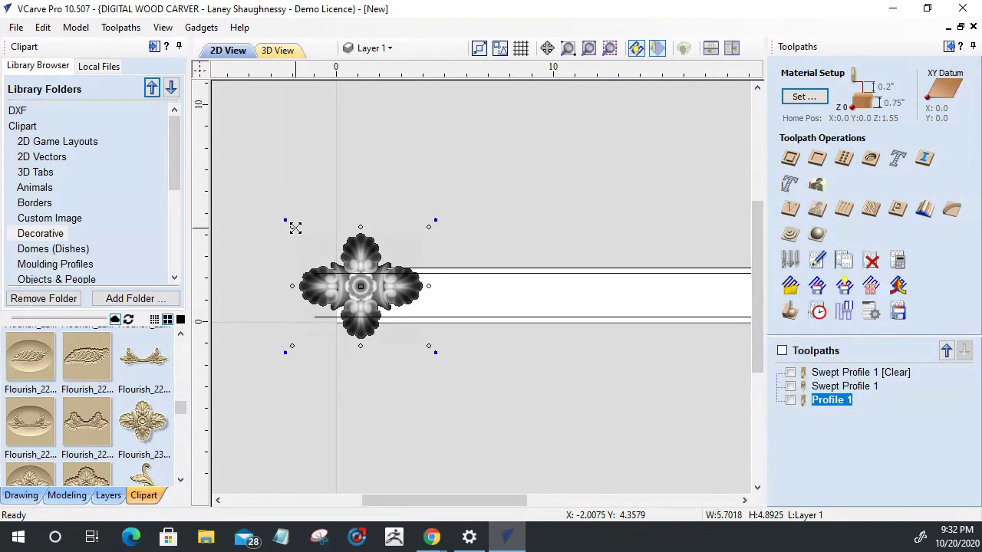
left_click(321, 265)
left_click_drag(329, 268, 330, 257)
left_click(361, 287)
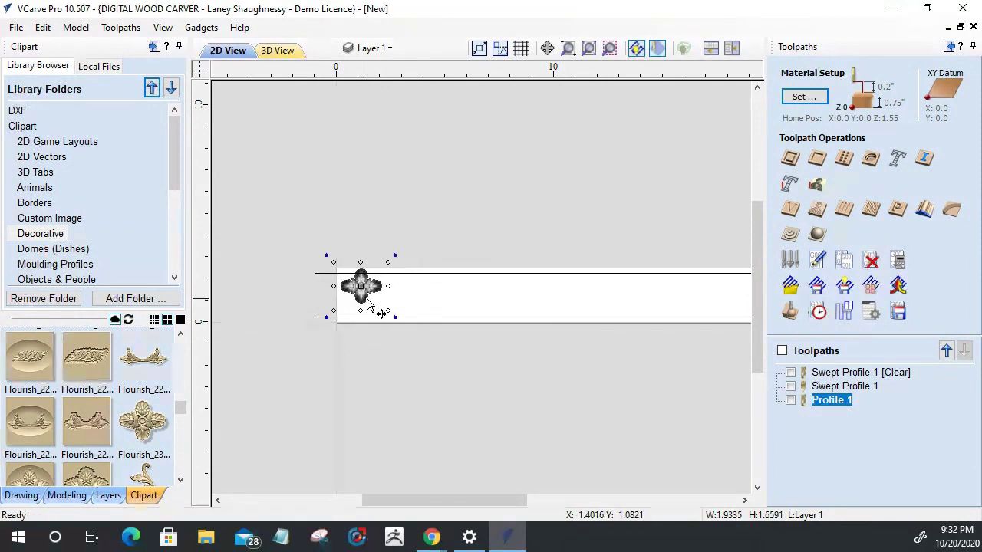
left_click_drag(362, 290, 366, 296)
scroll(369, 291, "up", 2)
scroll(368, 294, "up", 2)
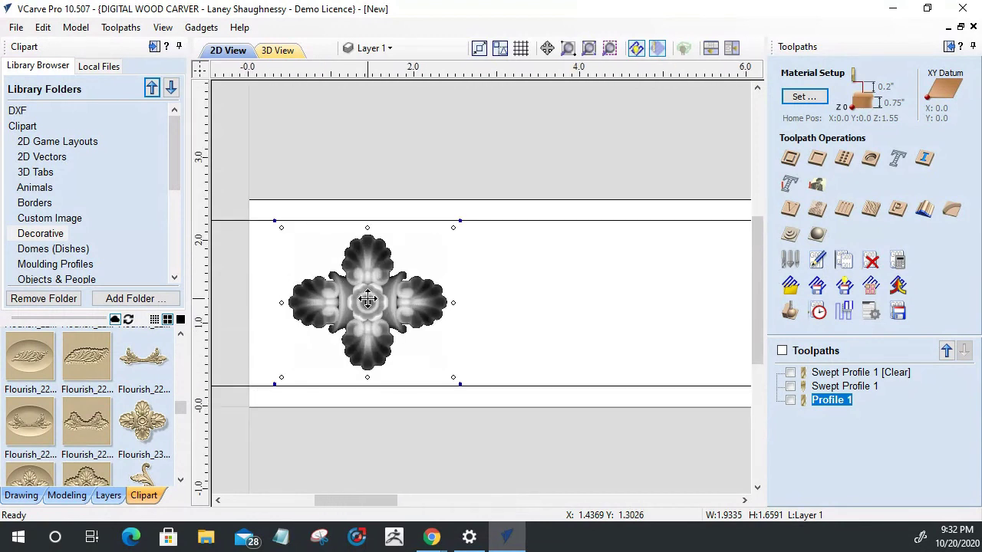
left_click_drag(280, 229, 278, 224)
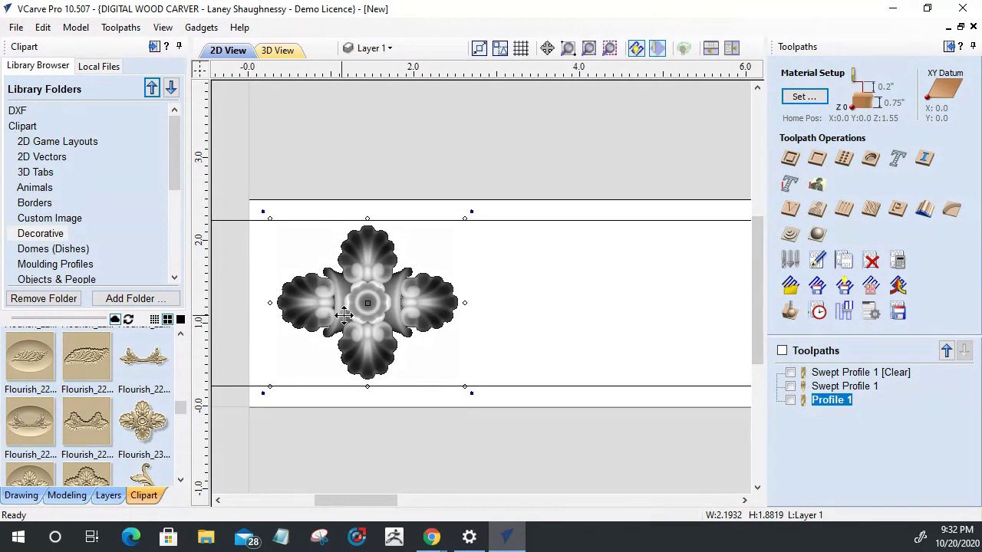
In the material setup, try a gap above the model of 0.0 and then 0.1987 inches, and close the setup.
scroll(259, 294, "down", 6)
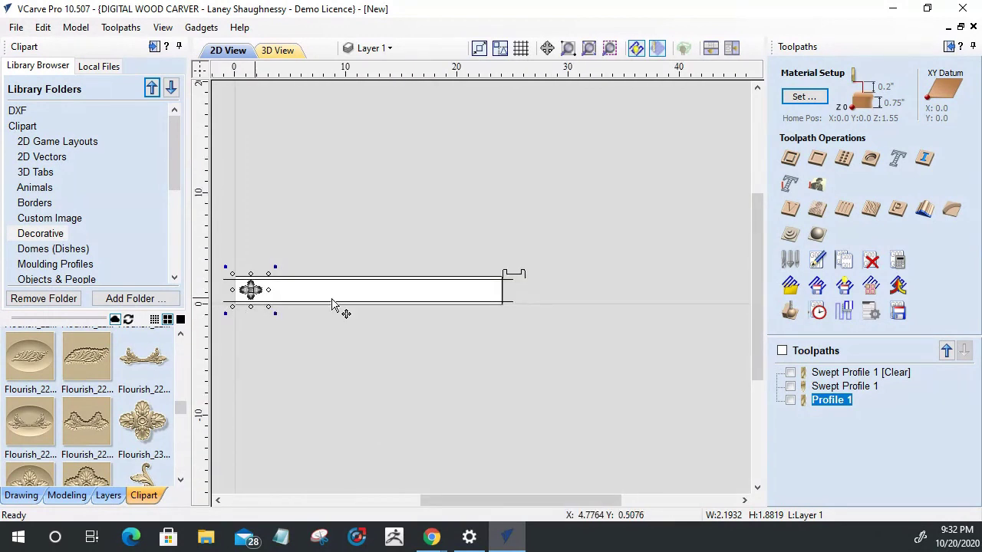
left_click(803, 98)
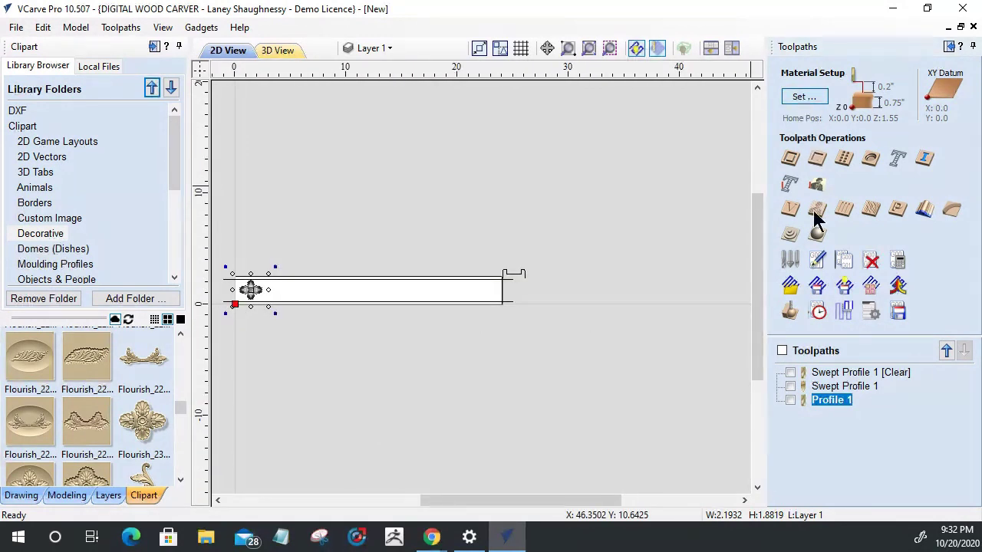
left_click_drag(850, 338, 855, 293)
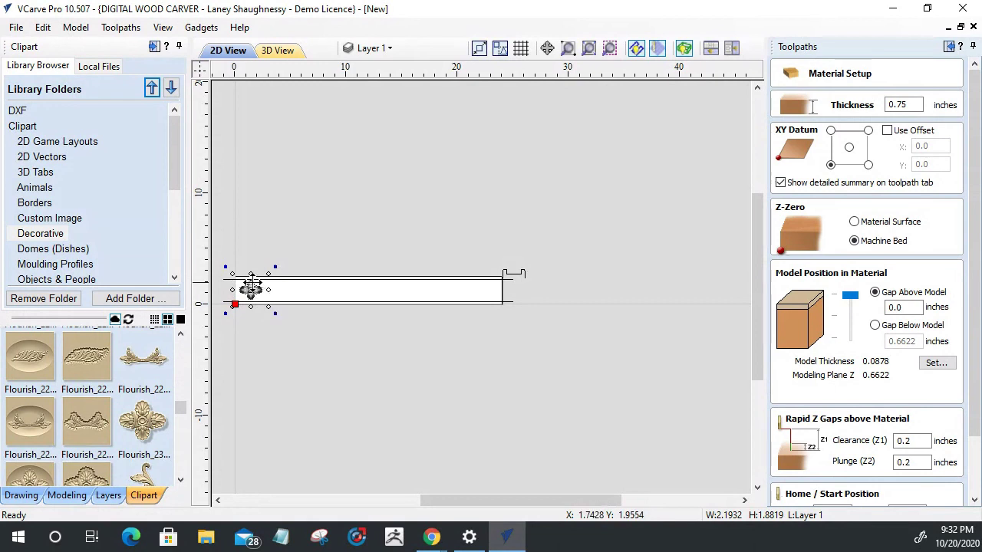
scroll(231, 298, "up", 3)
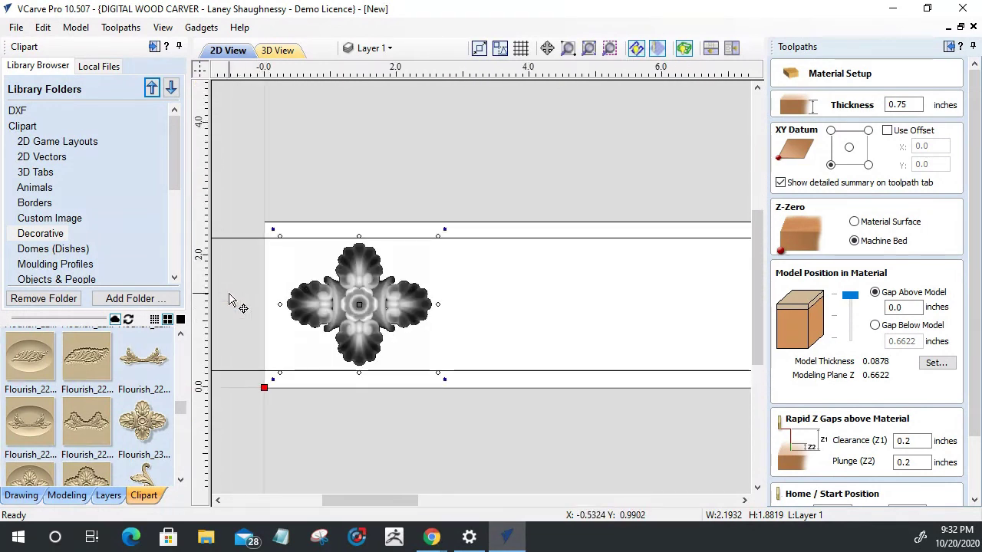
left_click_drag(848, 302, 786, 311)
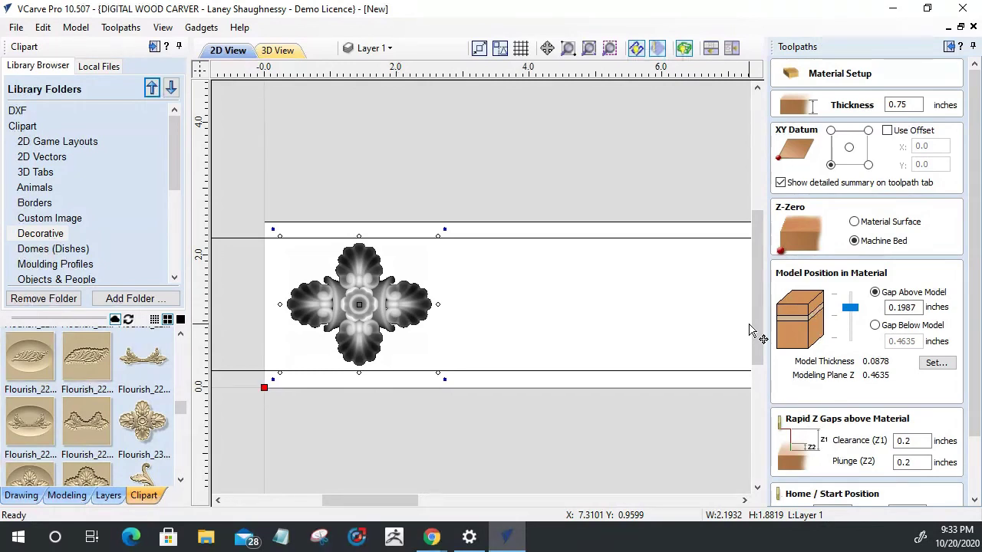
scroll(955, 453, "down", 3)
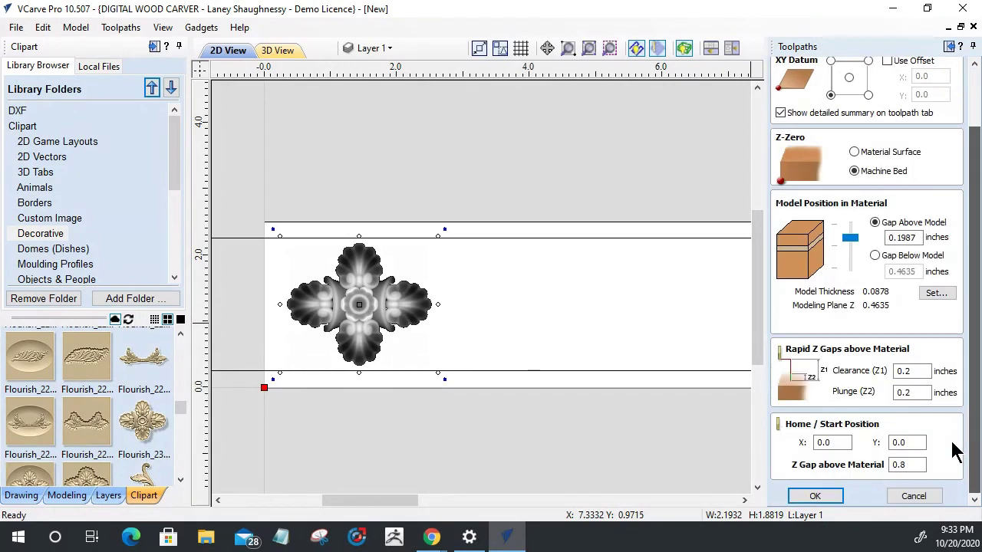
key("Return")
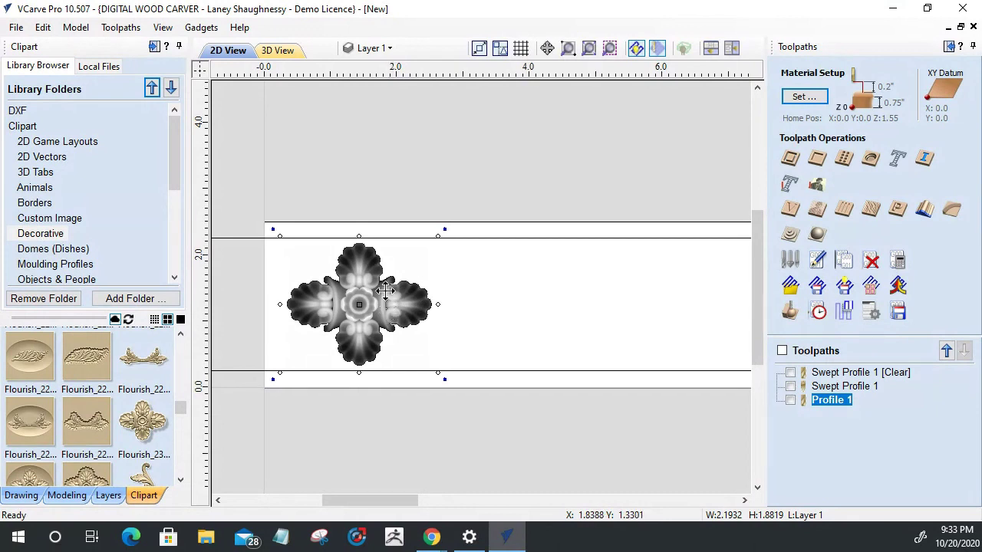
Examine the double-arch profile's recessed flat section beyond the board's far end and the flourish's placement on the board.
scroll(332, 304, "down", 5)
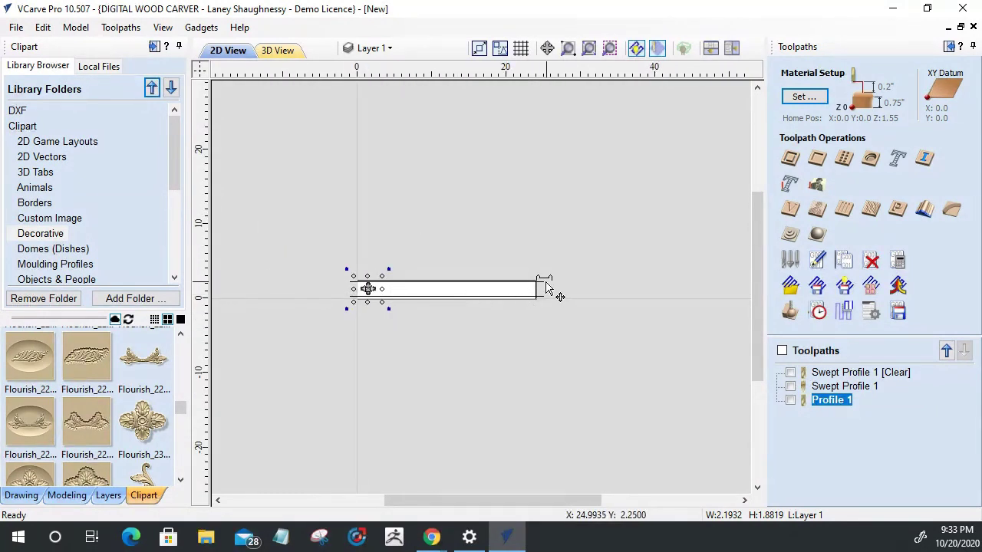
scroll(547, 284, "up", 5)
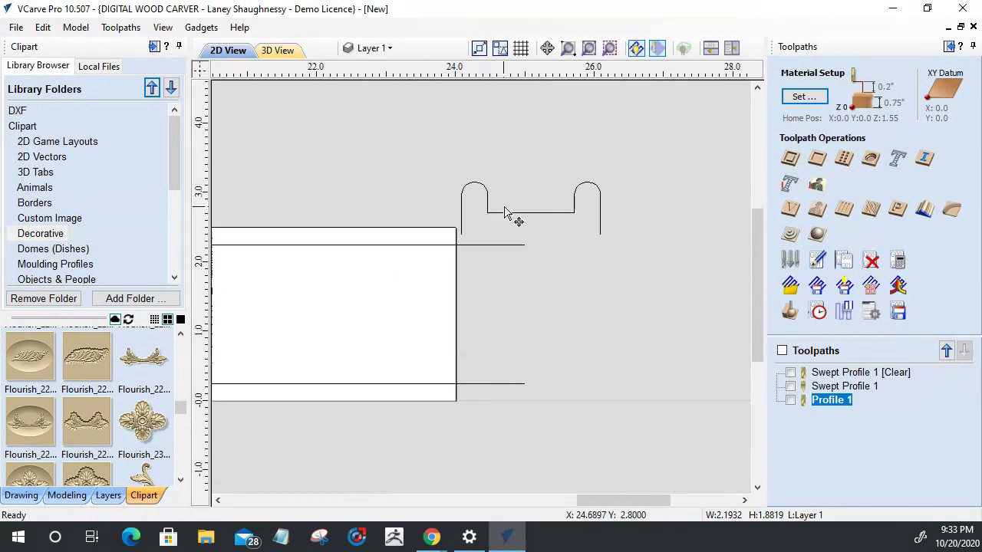
scroll(509, 220, "up", 1)
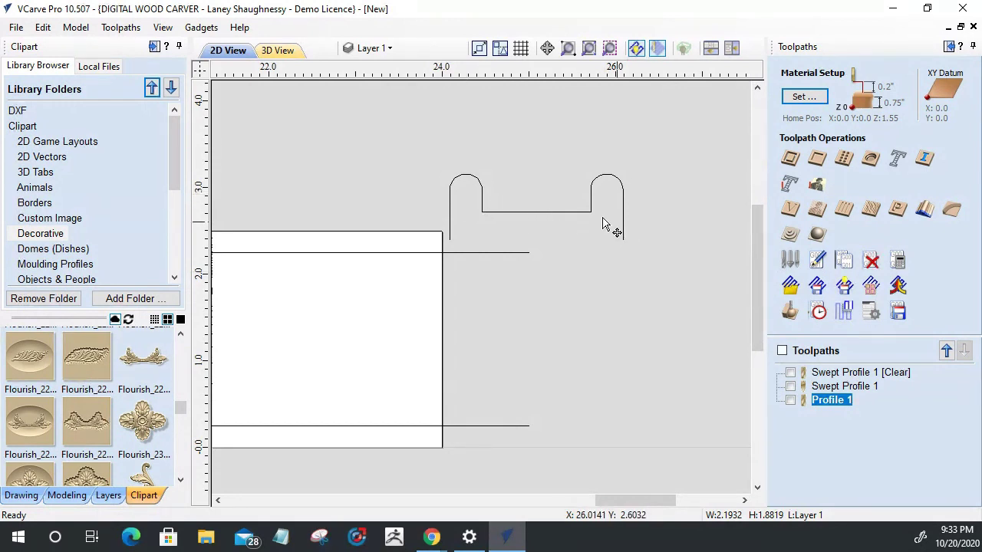
scroll(532, 209, "up", 5)
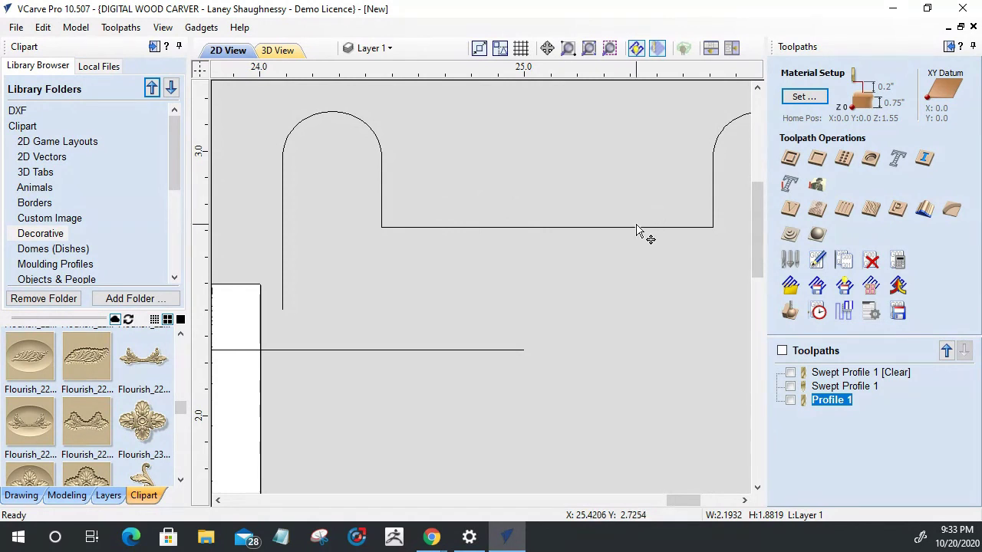
scroll(635, 230, "down", 8)
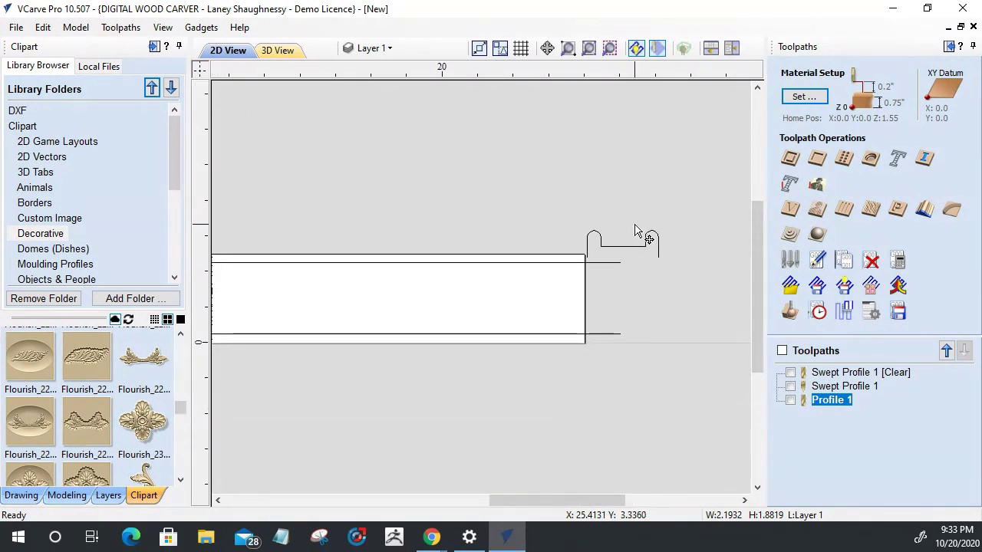
scroll(633, 234, "down", 3)
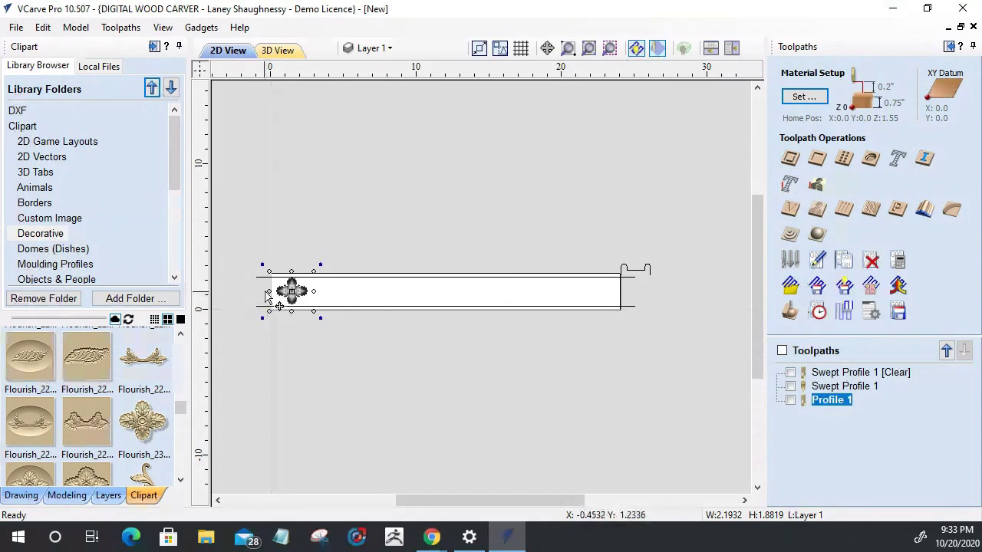
scroll(290, 293, "up", 5)
scroll(376, 303, "down", 3)
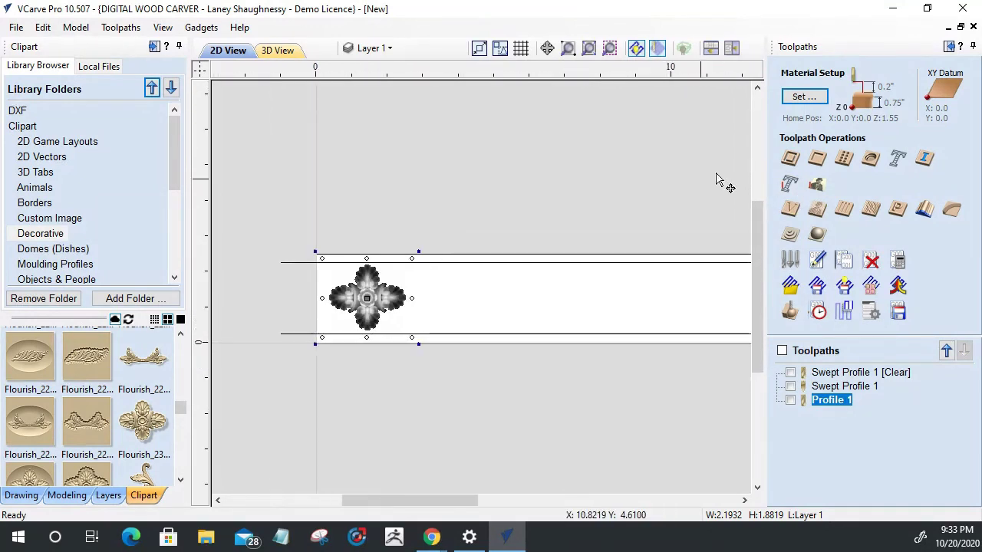
Check the model's position within the material in the material setup and close the setup without changing it.
left_click(798, 98)
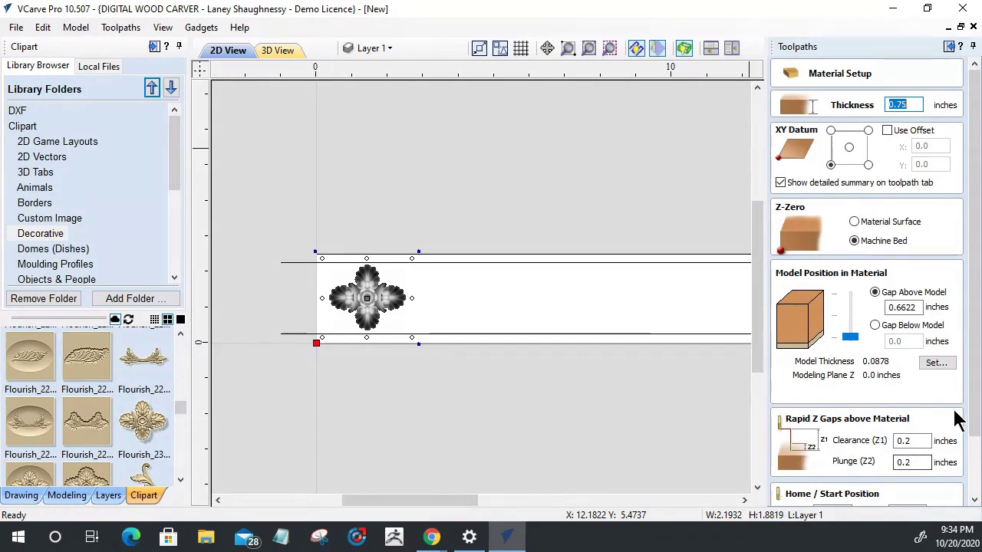
left_click_drag(977, 417, 956, 508)
left_click(914, 497)
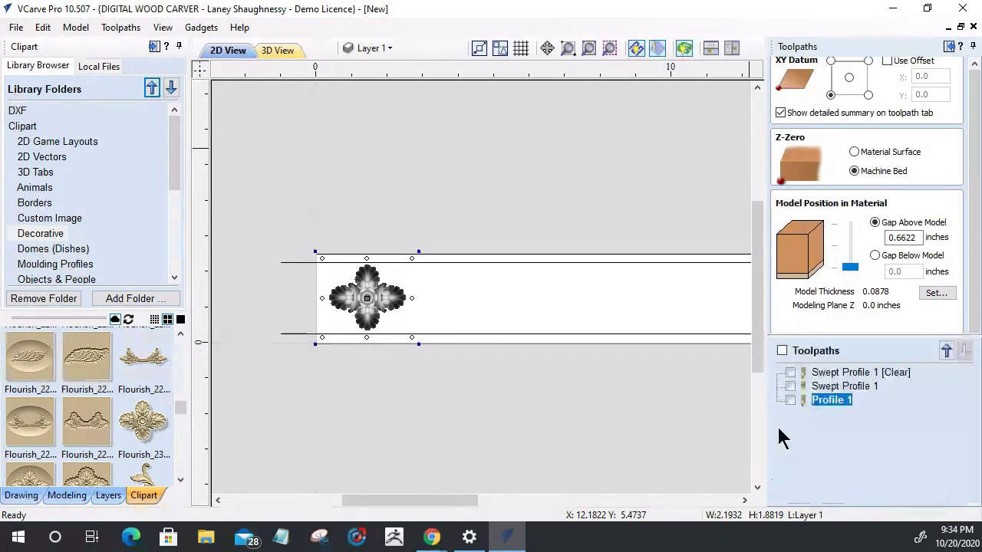
Cut the double-arch profile vector at both inner corners, where the arches meet the flat section.
scroll(568, 287, "up", 10)
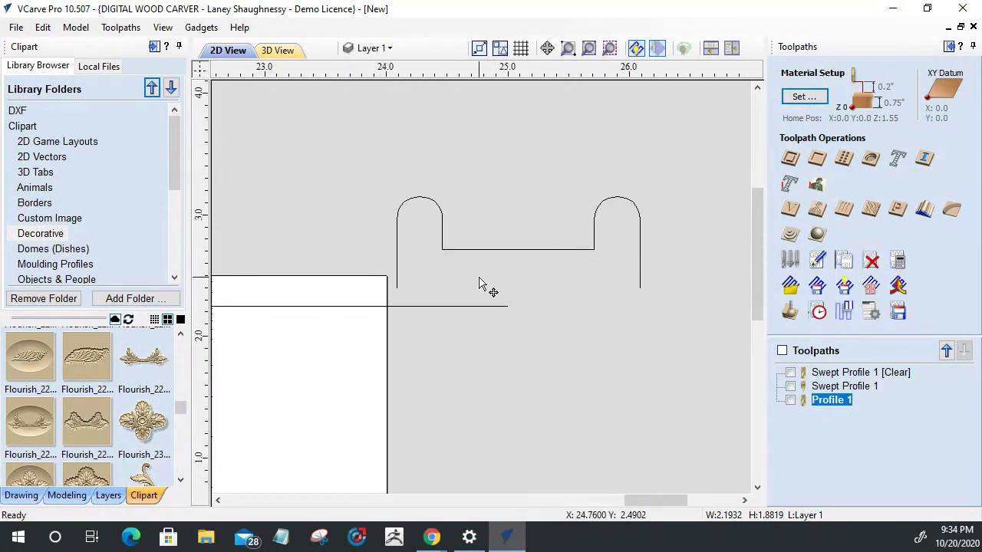
left_click(471, 250)
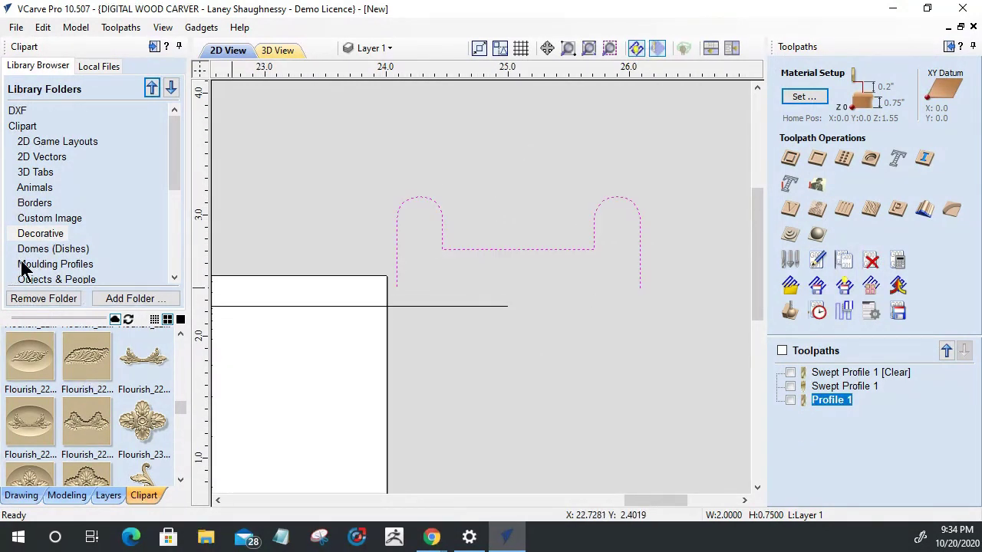
left_click_drag(181, 408, 177, 432)
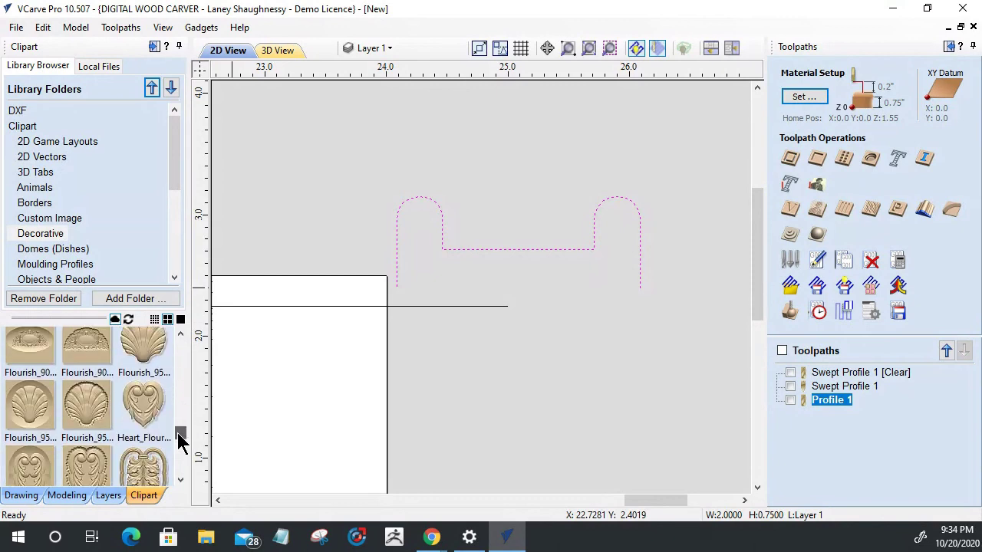
left_click(15, 495)
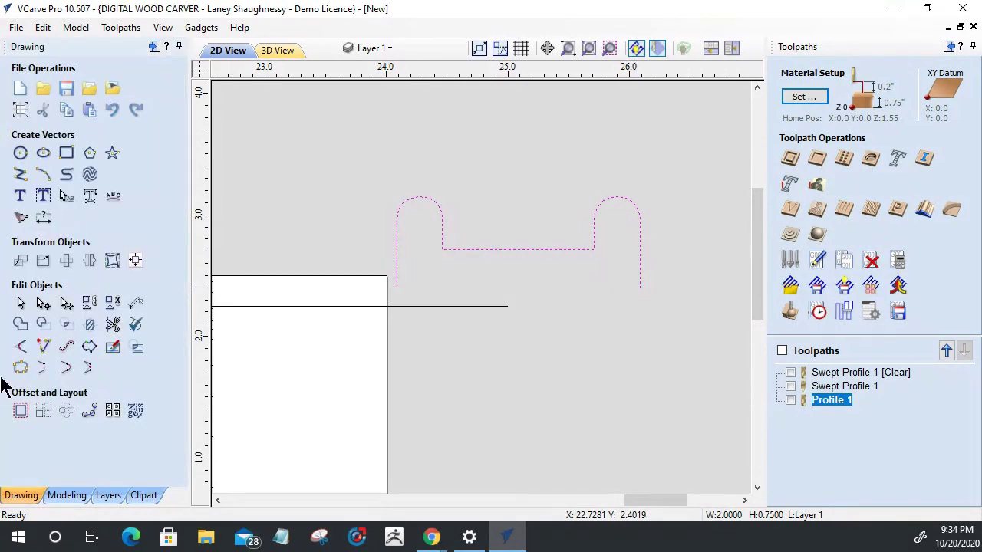
left_click(44, 305)
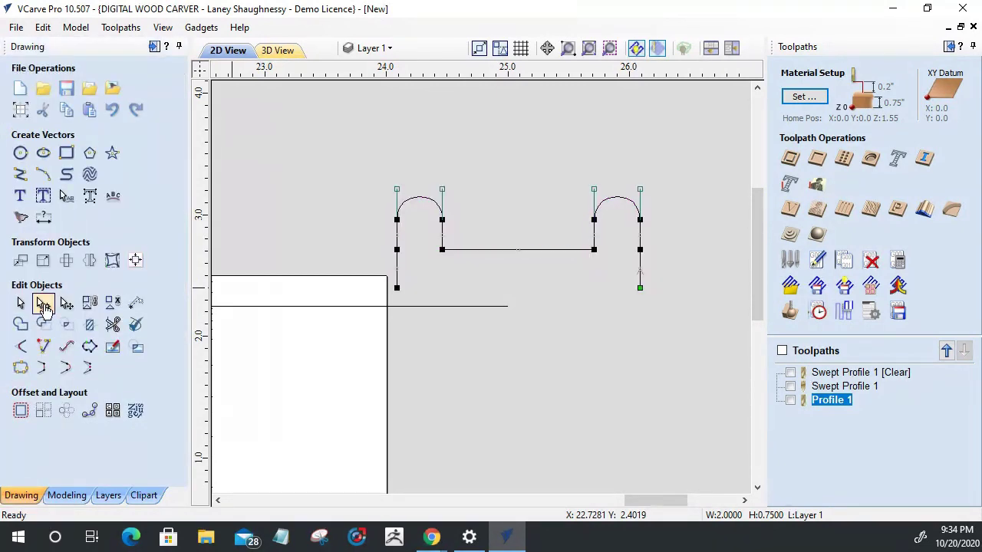
right_click(443, 250)
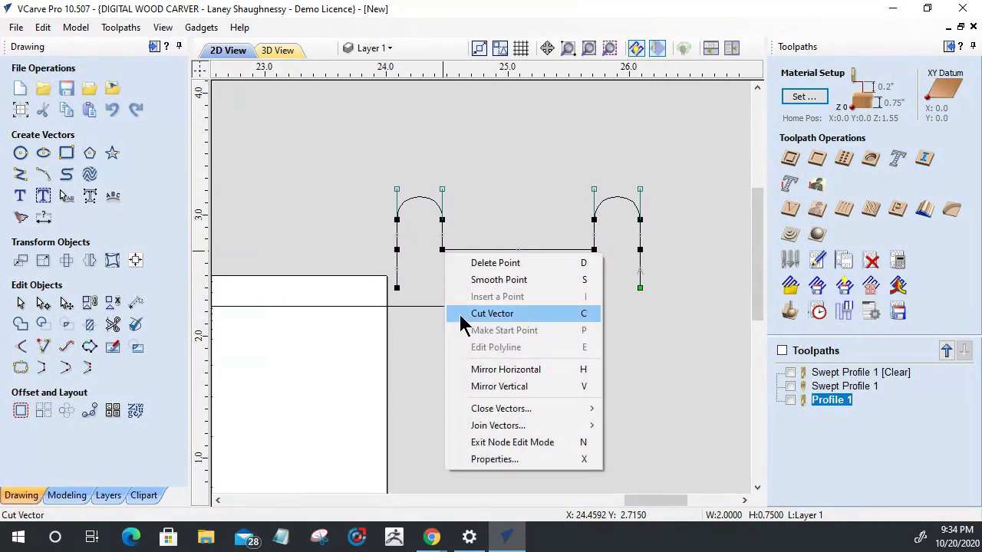
left_click(492, 314)
right_click(595, 251)
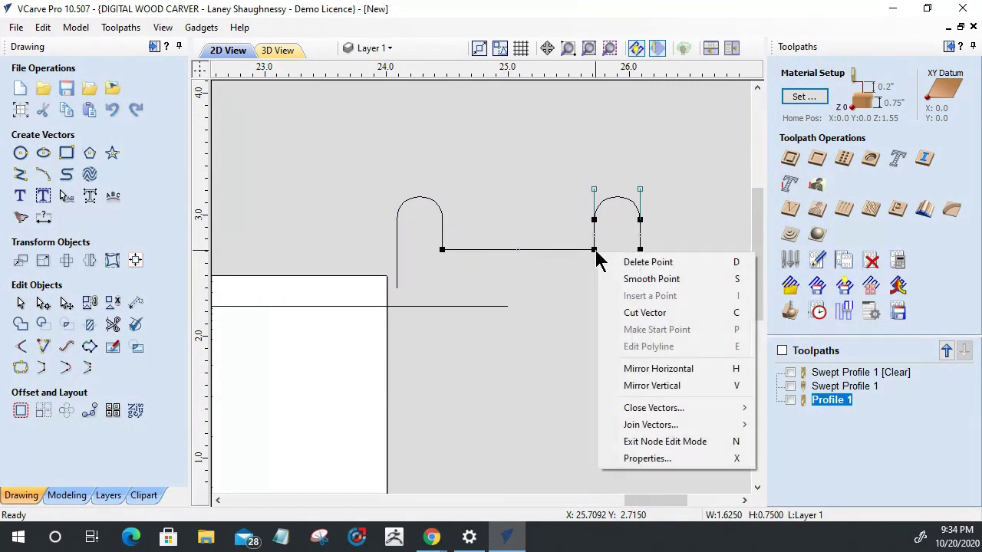
left_click(613, 313)
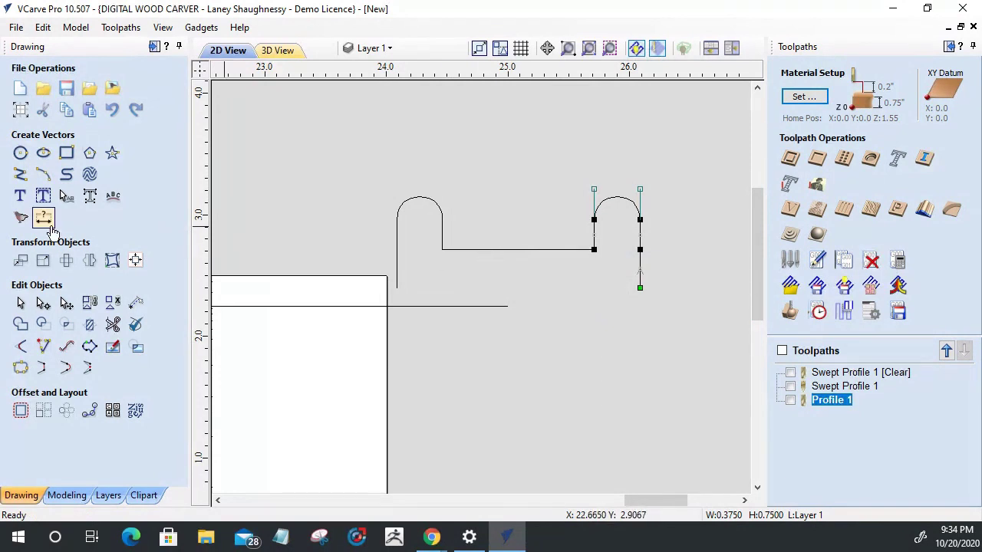
Move the flat section between the two arches up by 0.088 inches, checking the model thickness in the material setup.
left_click(463, 250)
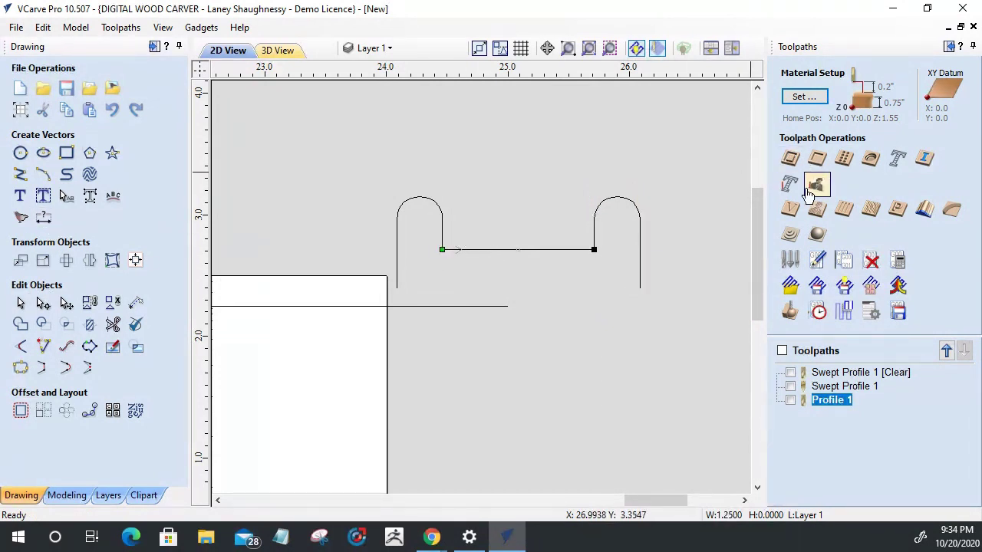
left_click(804, 96)
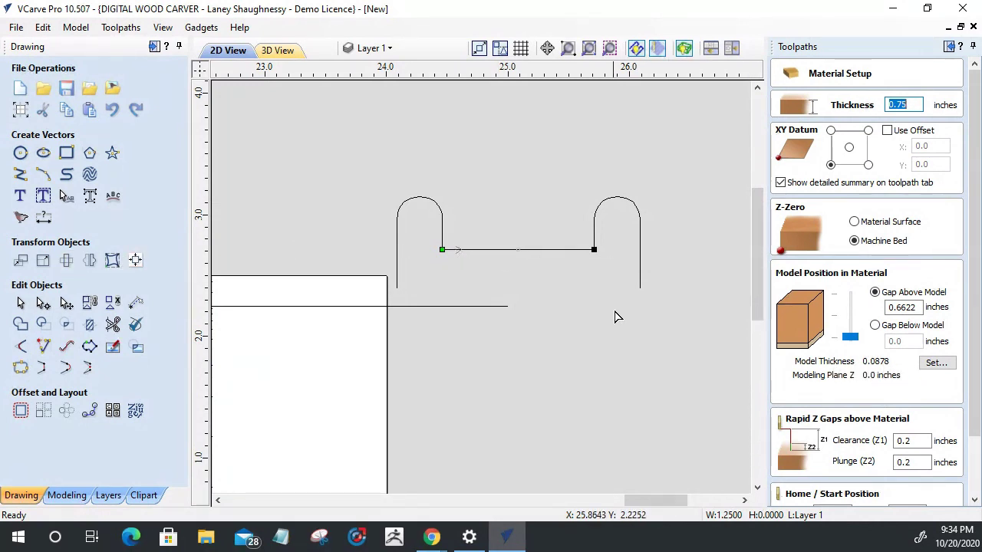
left_click(21, 260)
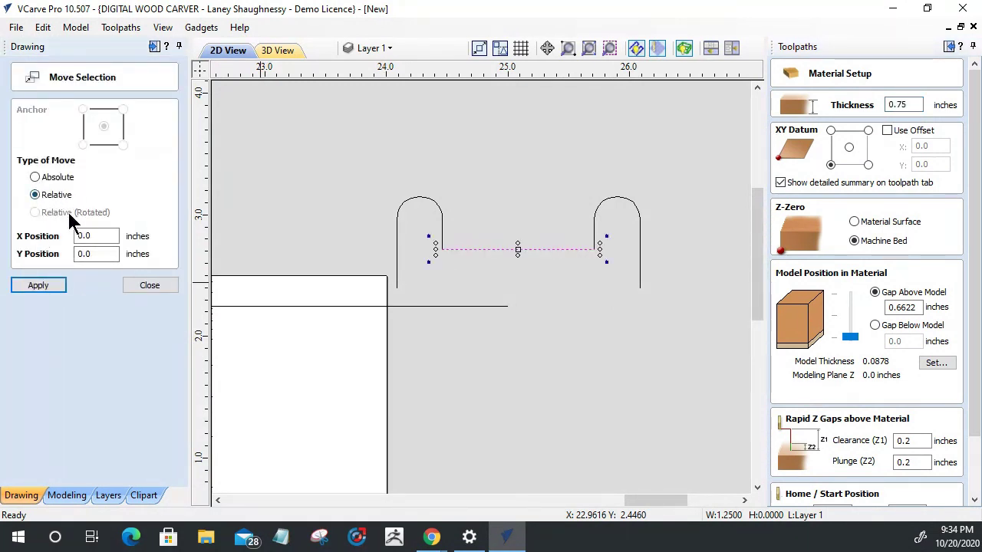
key("Tab")
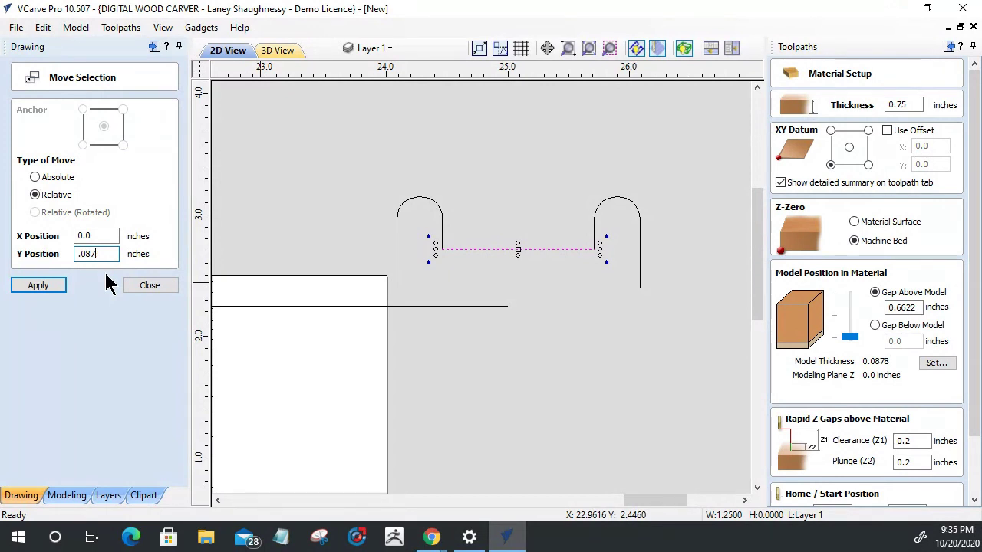
type("8")
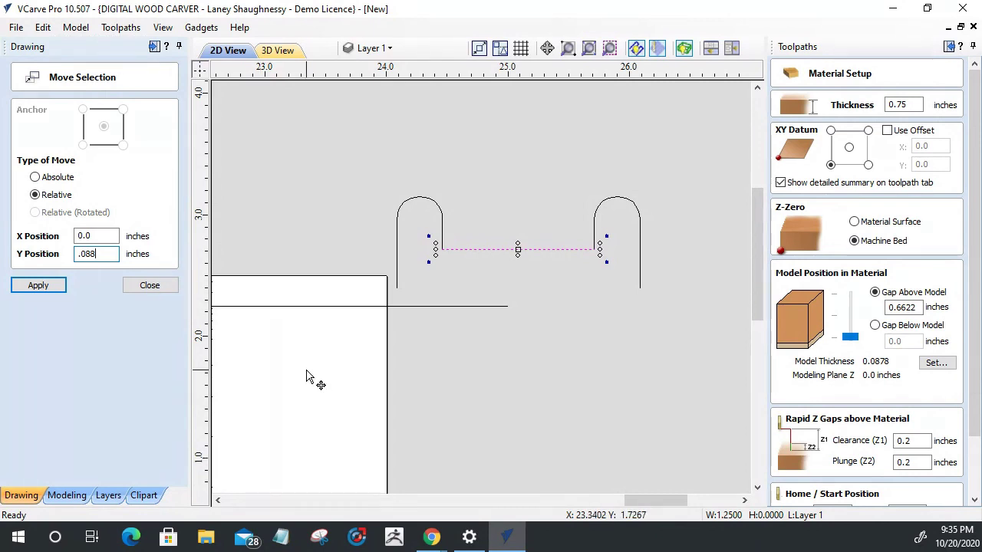
left_click(42, 289)
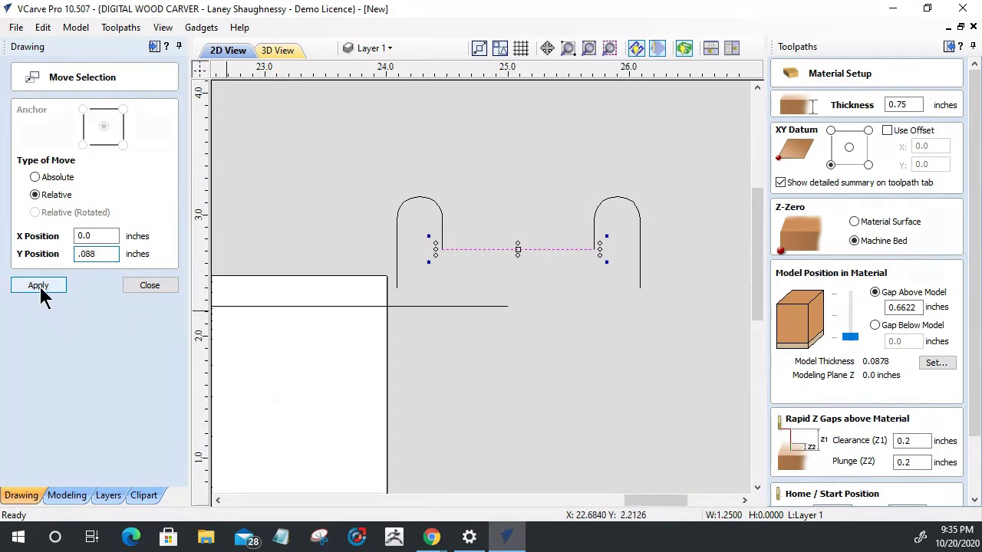
left_click(147, 290)
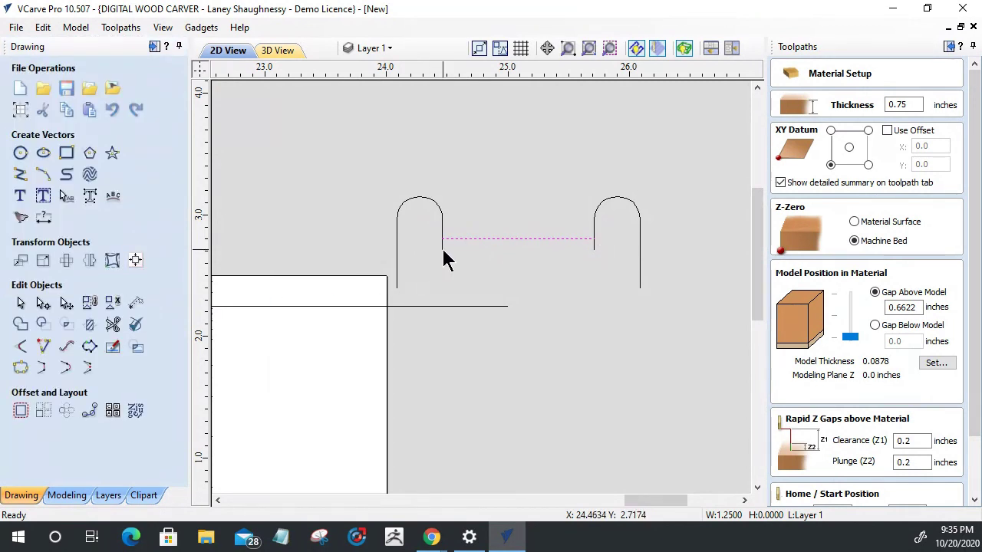
Trim the arch ends overhanging below the raised flat section, rejoin the profile into one vector, and close the material setup.
left_click(442, 257)
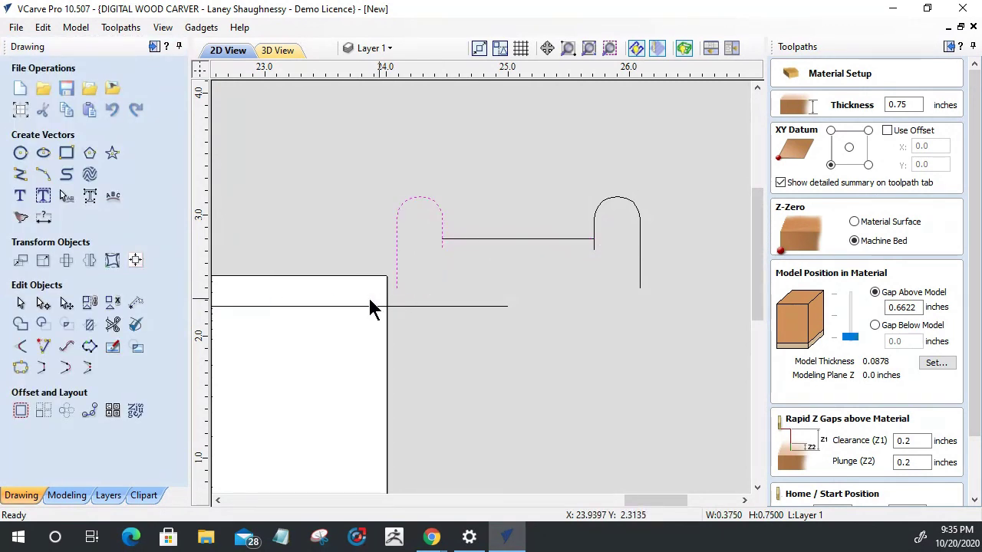
left_click(113, 325)
left_click(443, 245)
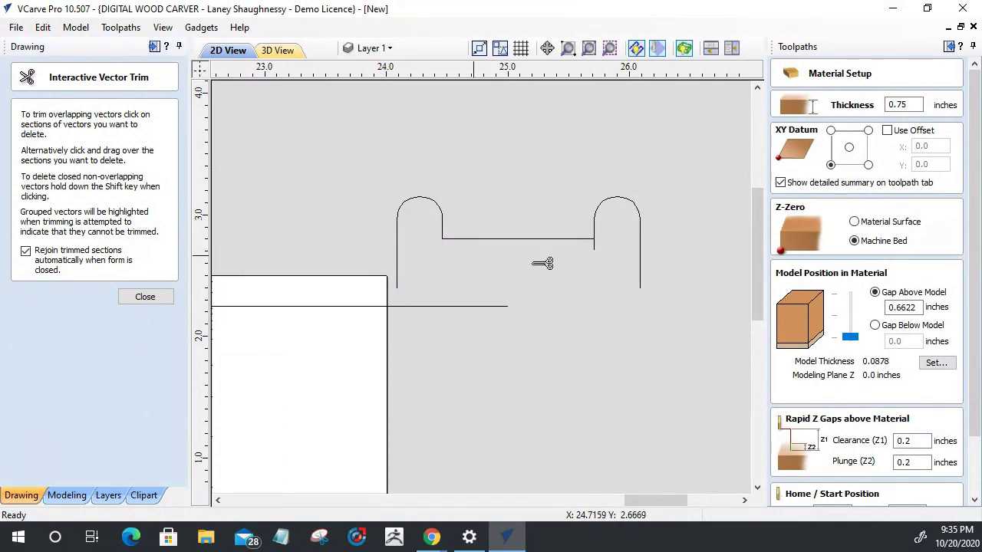
left_click(595, 244)
left_click(145, 298)
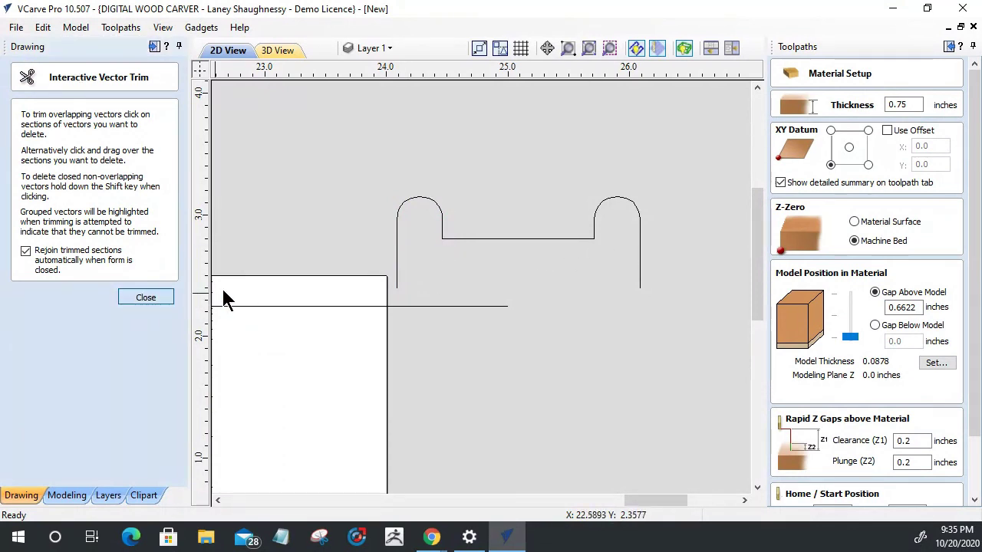
left_click(525, 238)
scroll(970, 376, "down", 3)
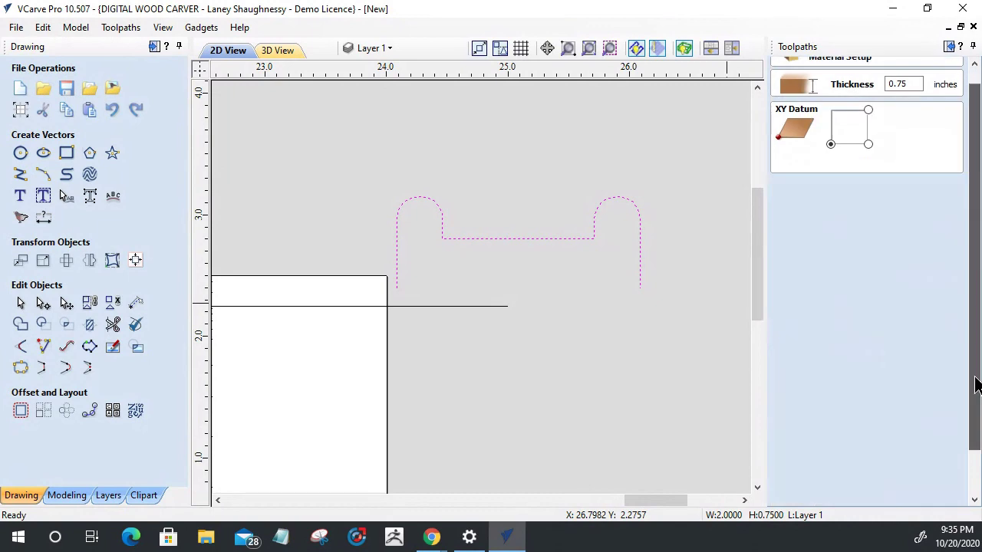
left_click(913, 499)
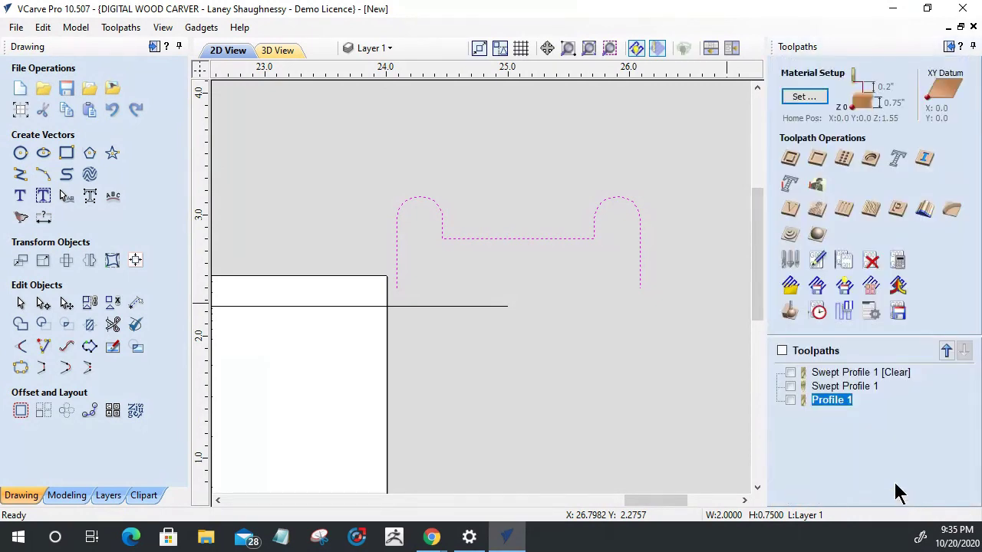
double_click(805, 375)
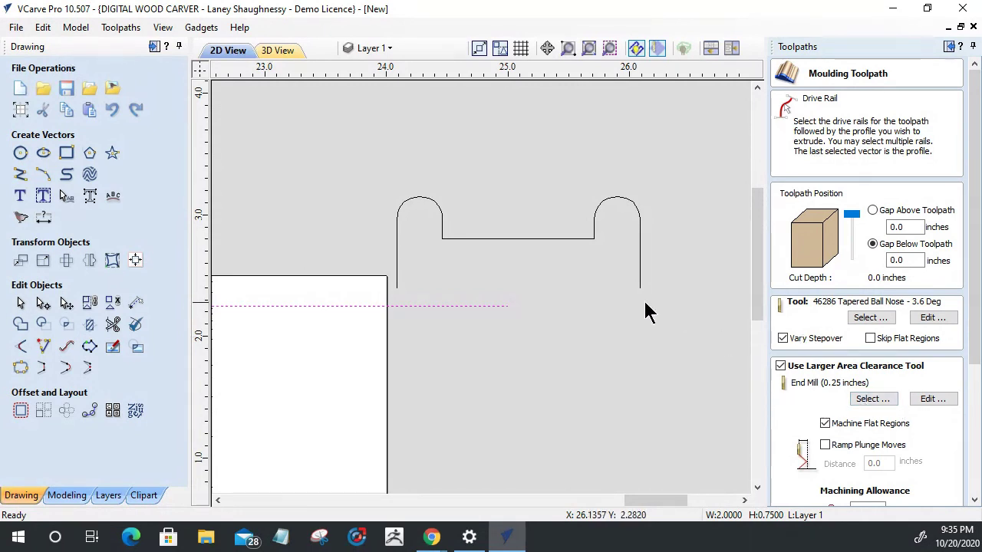
left_click(566, 239, "shift")
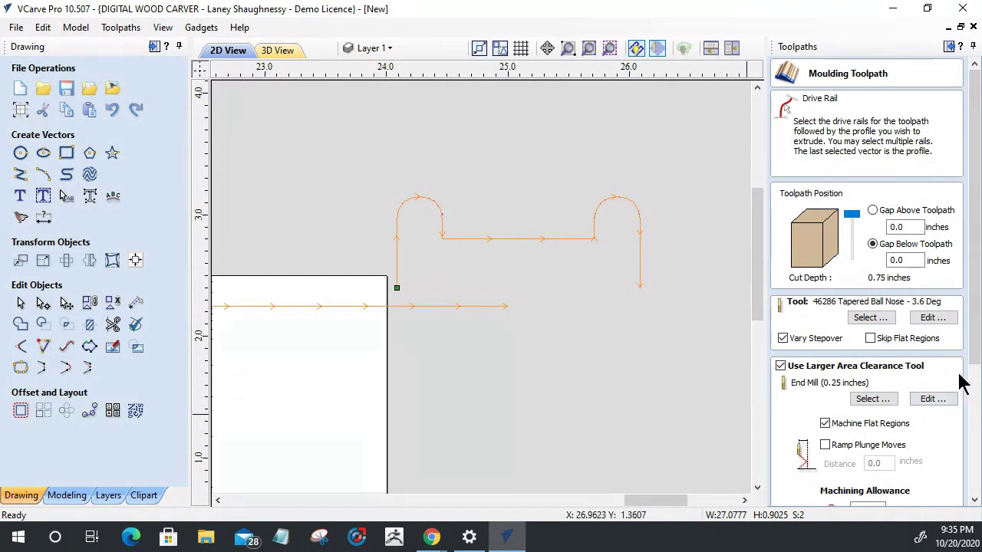
left_click(645, 399)
scroll(672, 397, "down", 1)
scroll(672, 397, "down", 6)
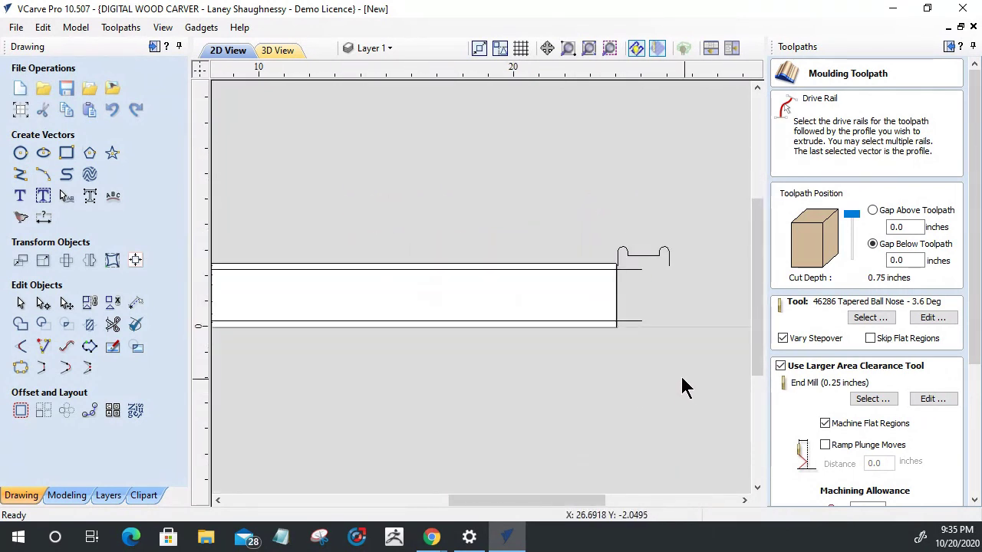
left_click(626, 274)
scroll(647, 310, "down", 1)
scroll(384, 300, "up", 2)
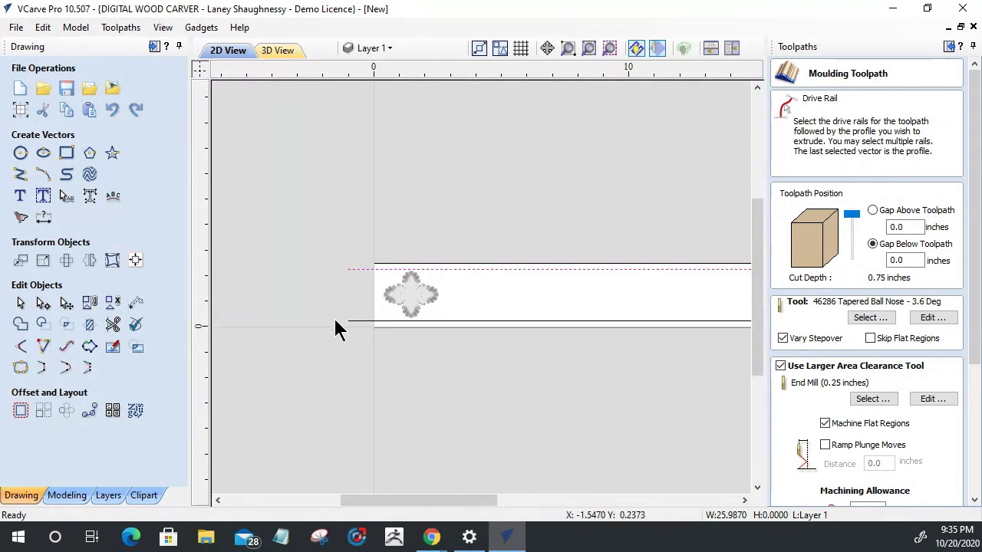
scroll(978, 353, "down", 5)
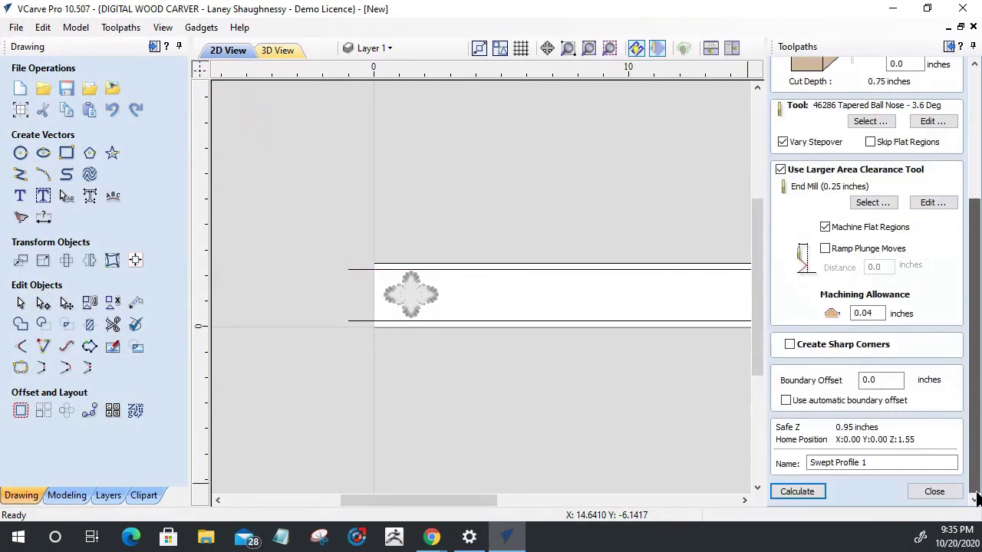
left_click(935, 491)
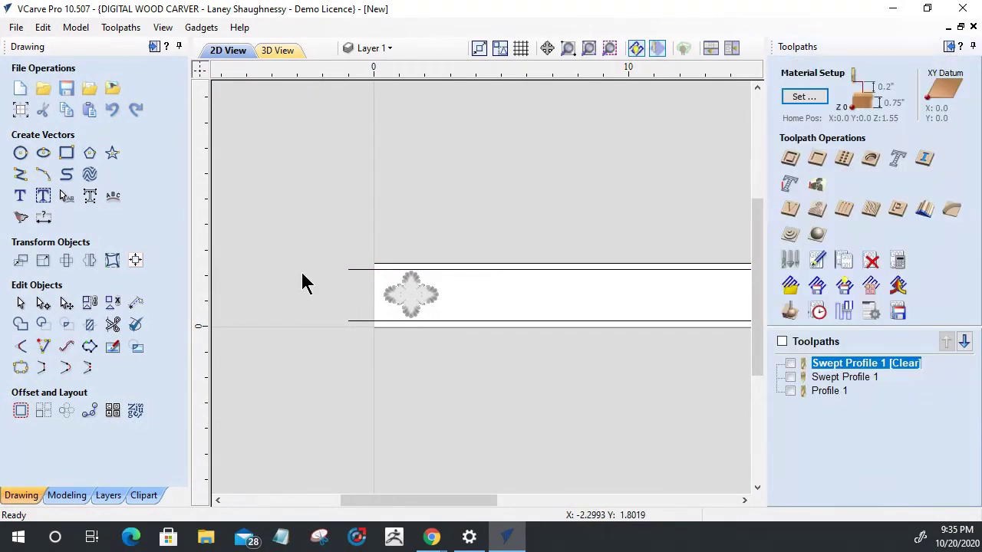
Shorten the upper drive rail to the board's ends, making it about 24 inches long.
left_click(359, 270)
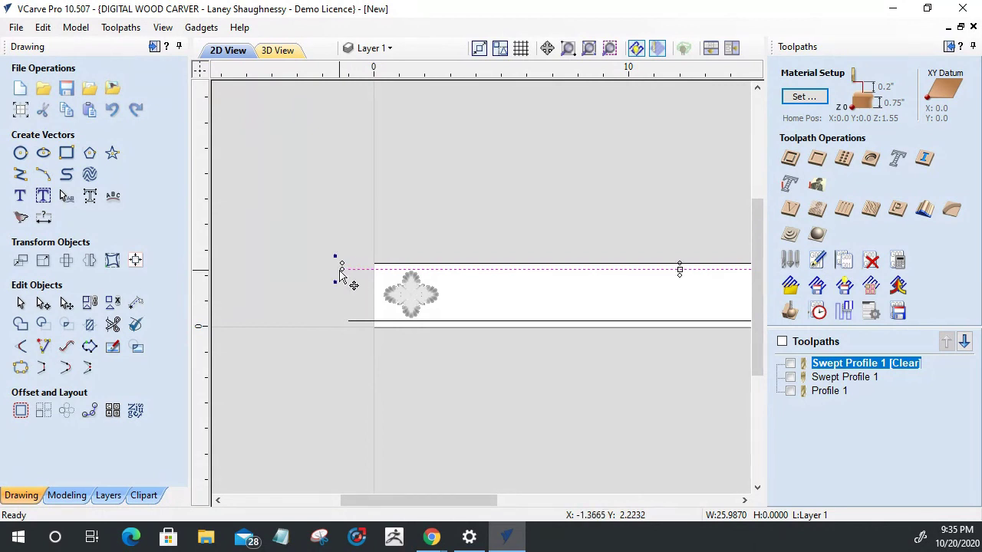
left_click_drag(342, 270, 505, 265)
scroll(377, 274, "up", 5)
scroll(389, 302, "down", 4)
Recalculate the Swept Profile 1 moulding toolpath with the shortened upper rail and the edited double-arch profile.
double_click(851, 363)
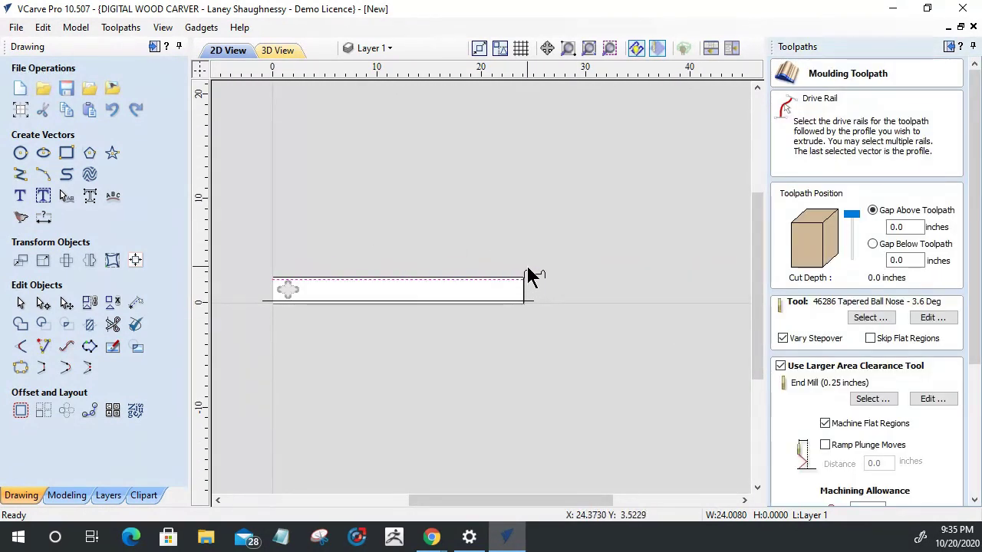
left_click(540, 280, "shift")
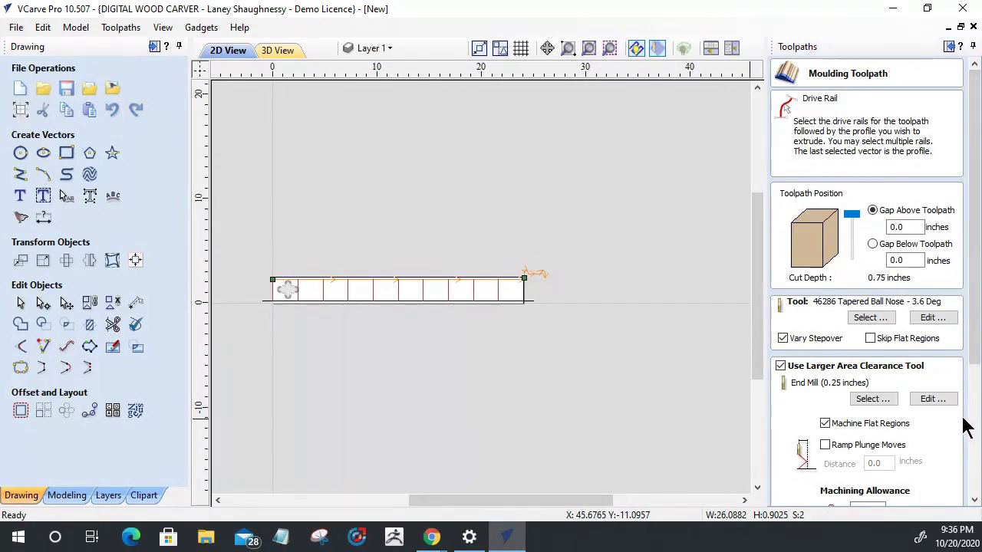
left_click(973, 474)
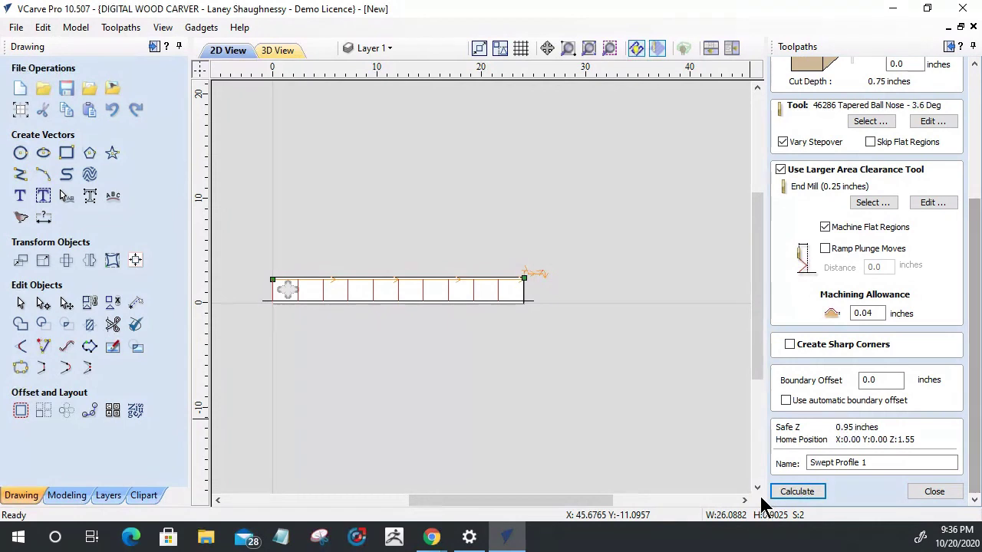
left_click(794, 492)
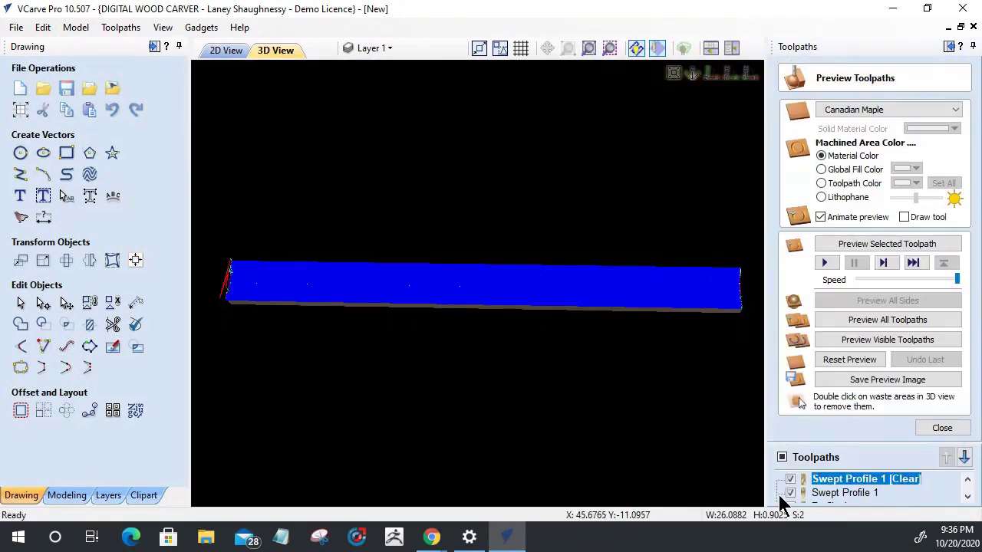
Reset the toolpath preview, simulate the Swept Profile 1 clearance pass, inspect the raised recess from the board's end, and close the preview.
left_click(817, 359)
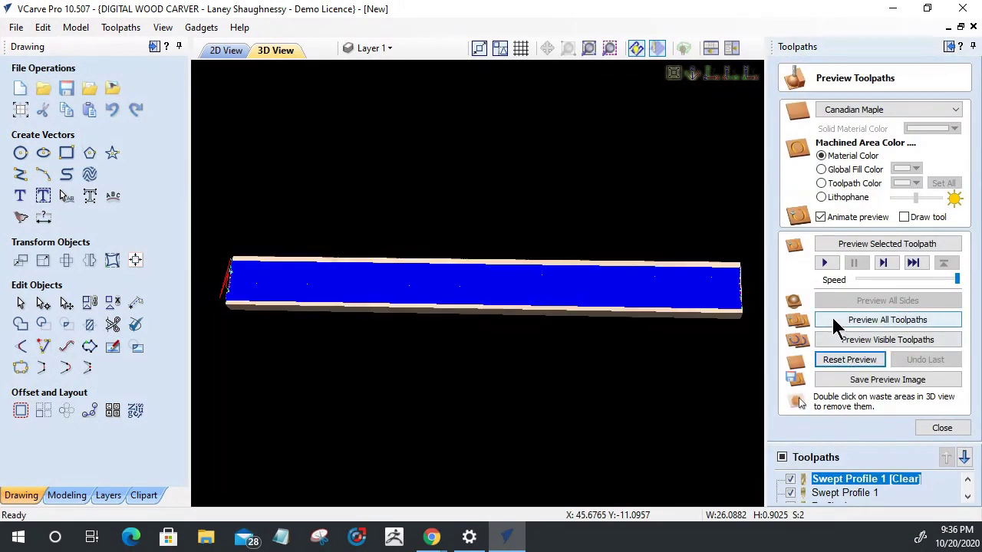
left_click_drag(435, 307, 678, 300)
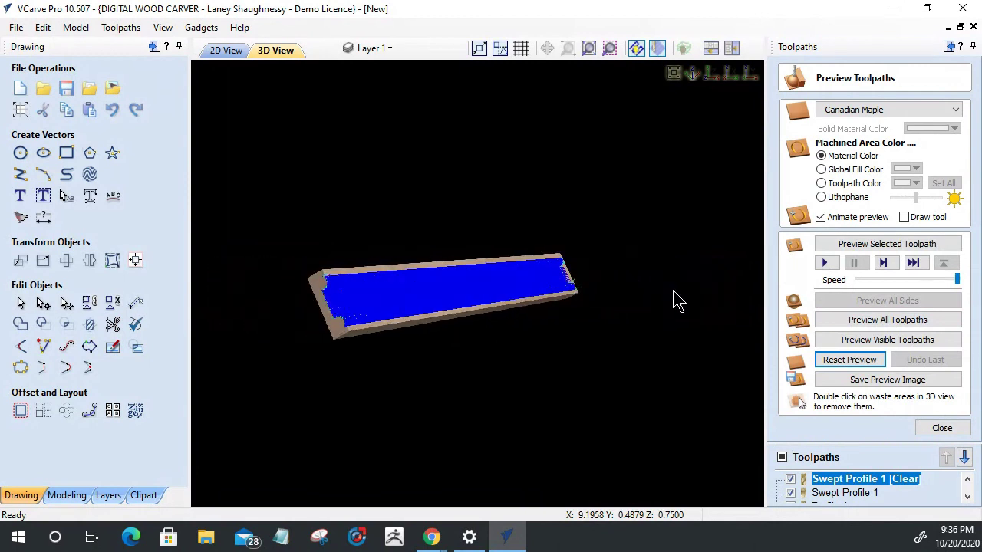
left_click_drag(370, 318, 519, 327)
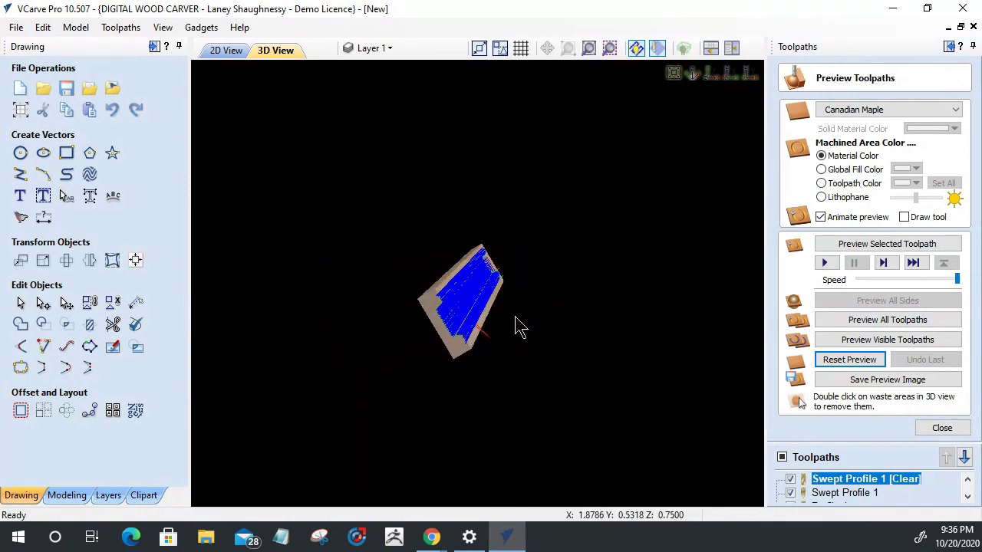
left_click(866, 245)
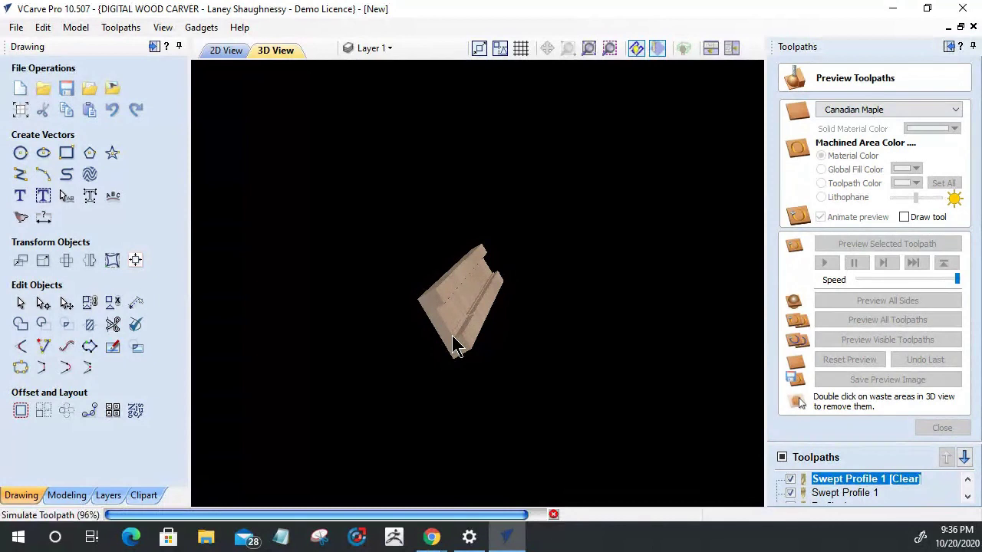
left_click_drag(457, 340, 413, 319)
scroll(413, 315, "up", 4)
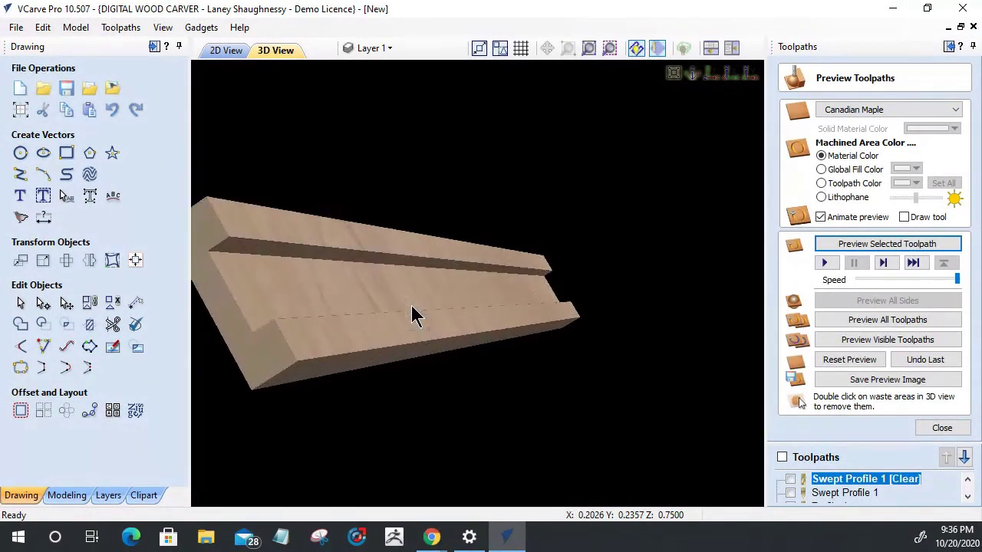
left_click(938, 428)
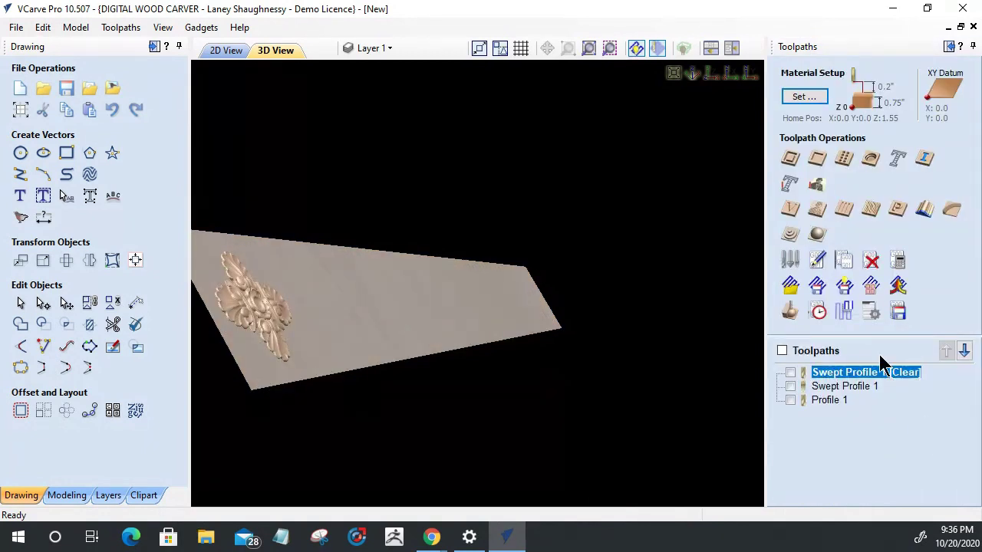
Review the Swept Profile 1 moulding toolpath's settings along with its rails and the flourish on the board, and close the toolpath form.
double_click(829, 384)
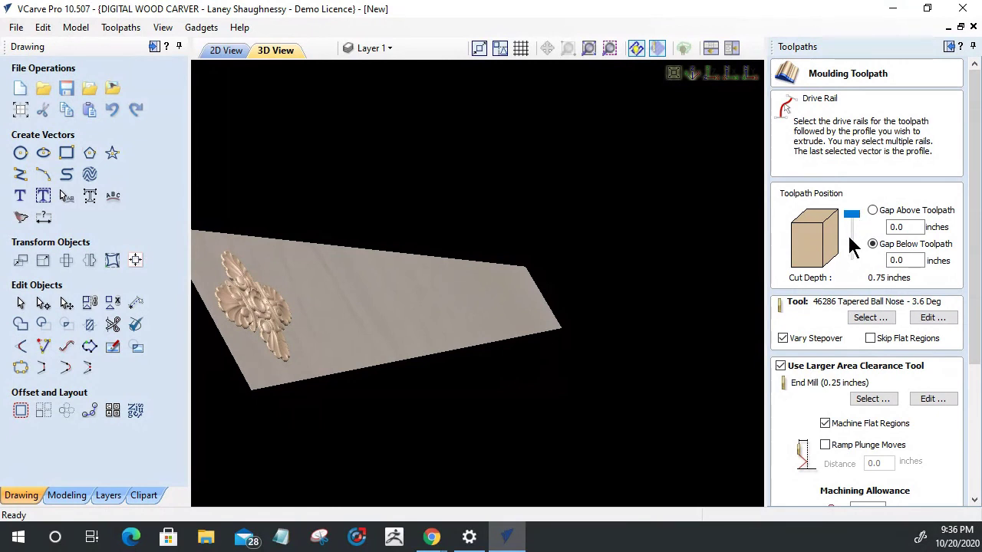
scroll(863, 278, "down", 1)
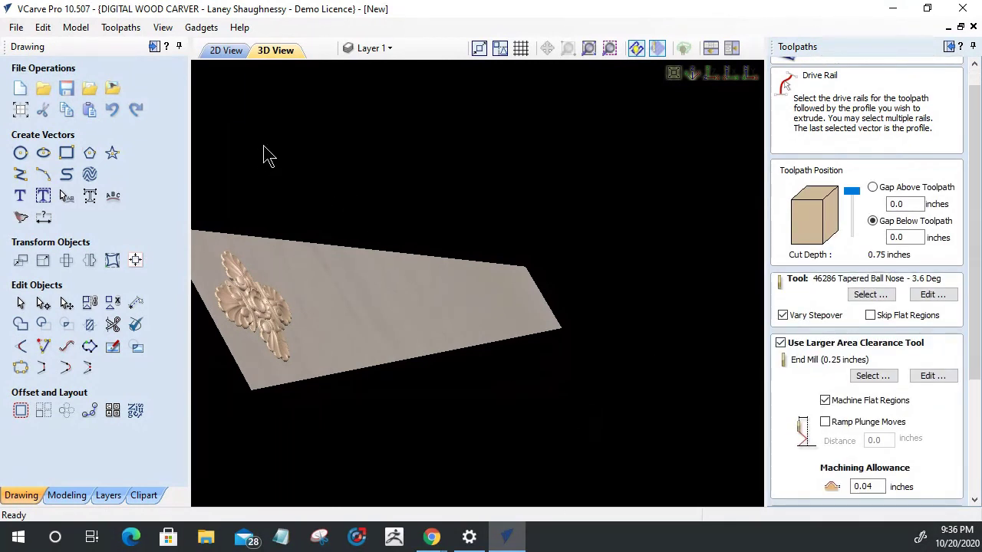
left_click(225, 51)
scroll(354, 302, "up", 4)
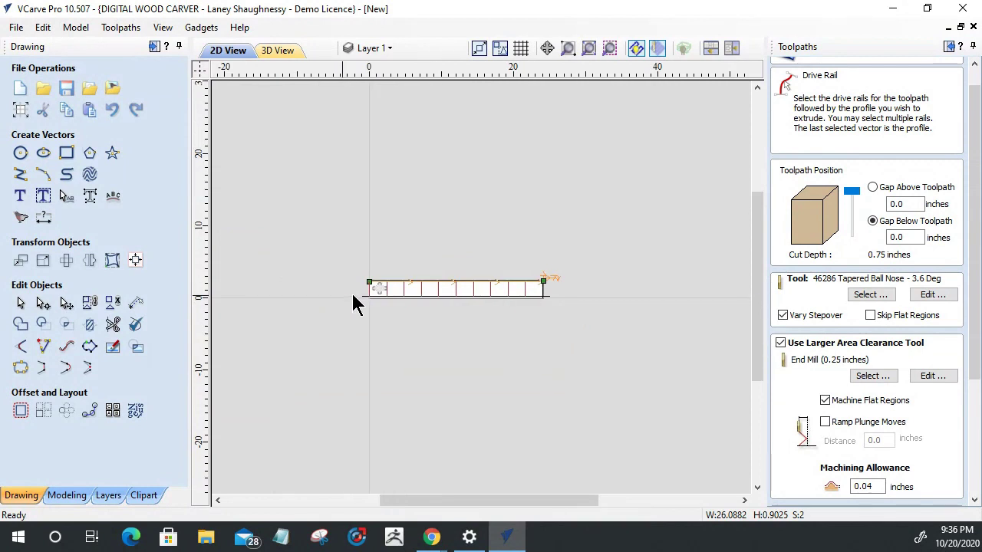
scroll(396, 302, "up", 3)
scroll(391, 314, "down", 2)
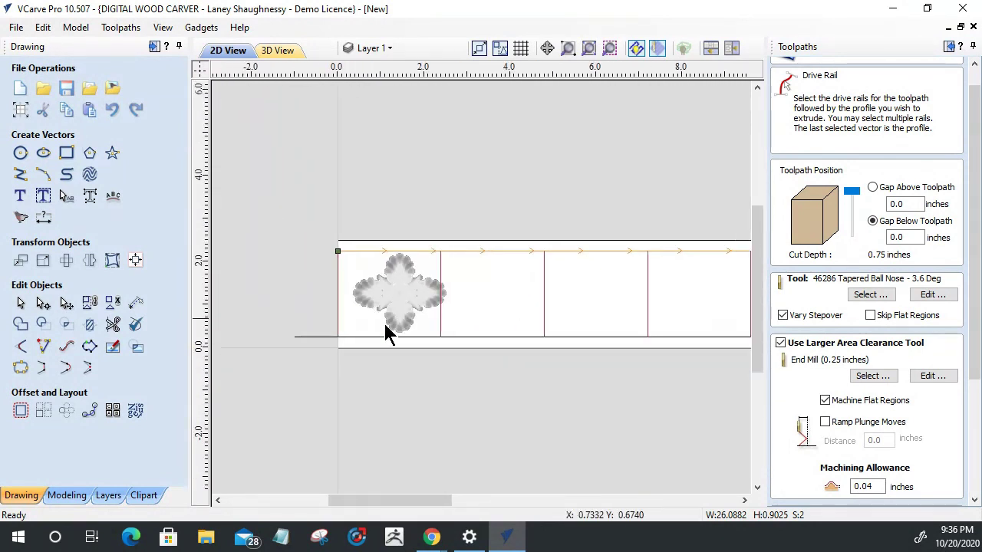
scroll(330, 286, "down", 5)
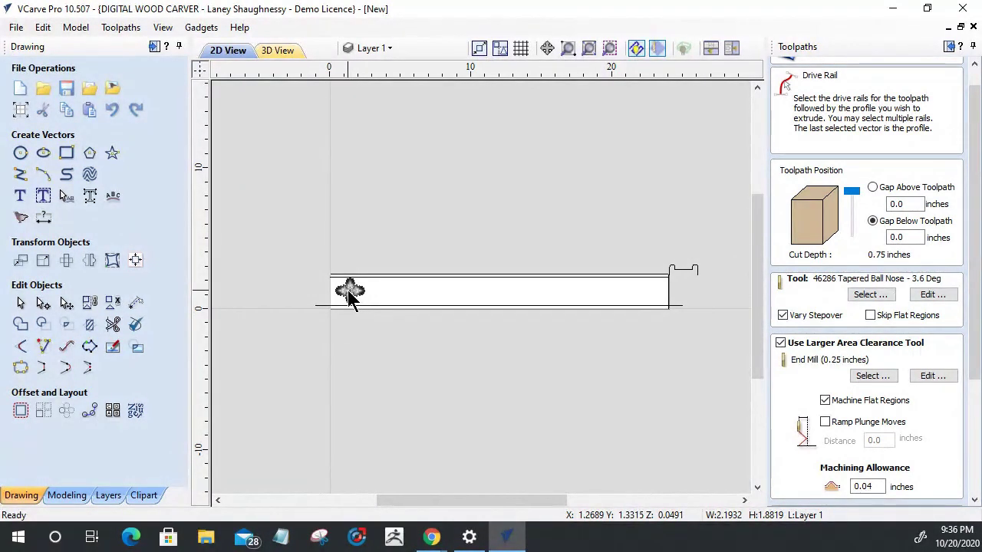
left_click_drag(971, 322, 973, 467)
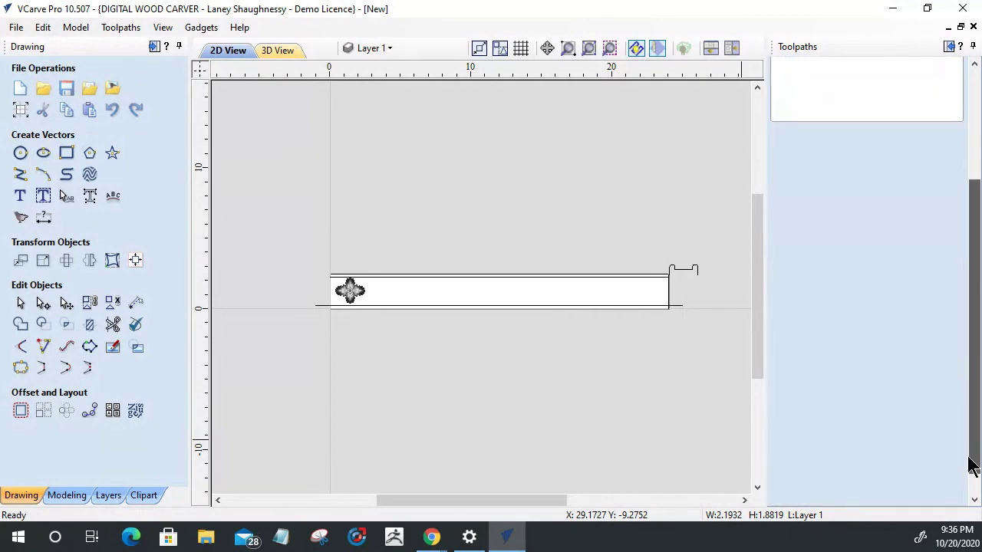
left_click(938, 496)
Copy the flourish three times along the board's centreline, at about X 4.15, 7.2 and 9.7 inches.
left_click(351, 290)
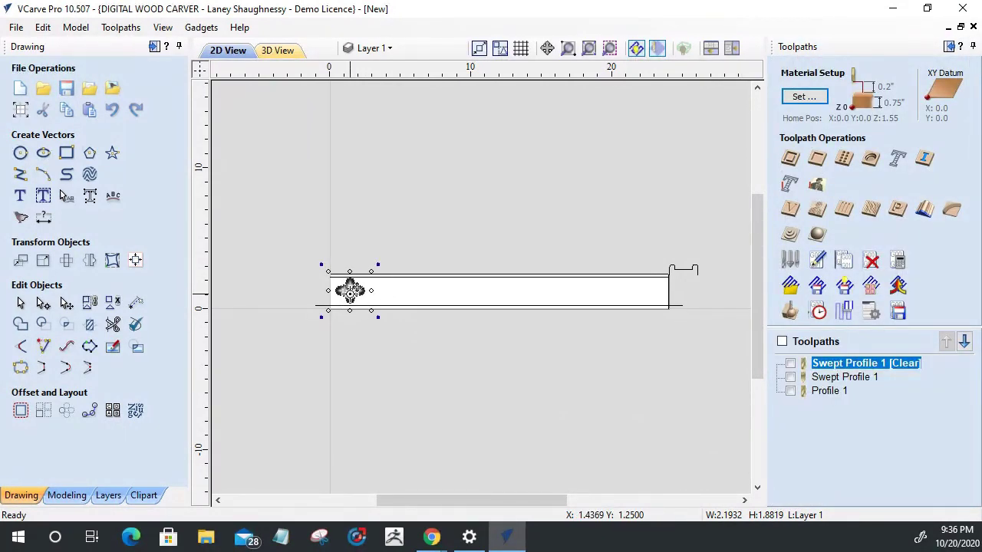
left_click_drag(351, 290, 388, 290, "ctrl")
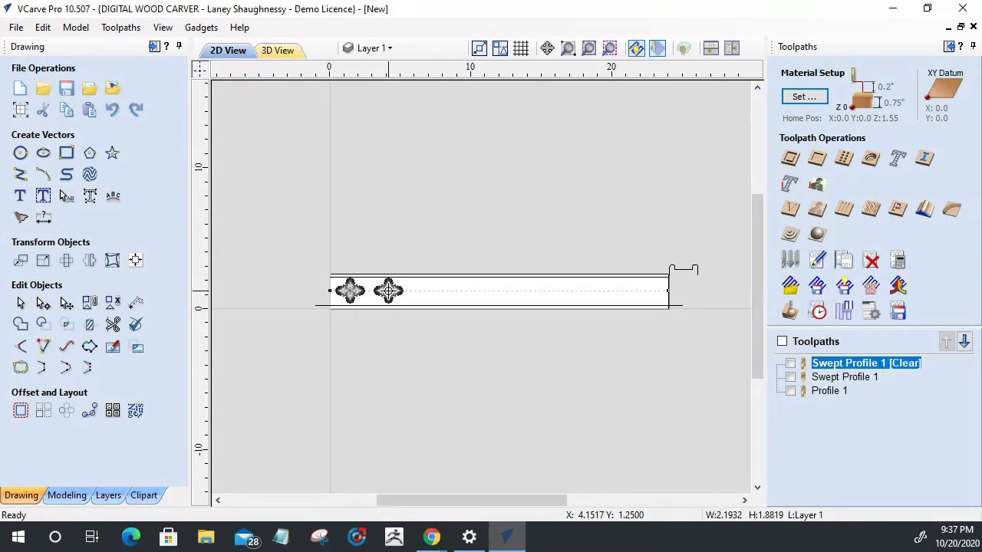
left_click(389, 294)
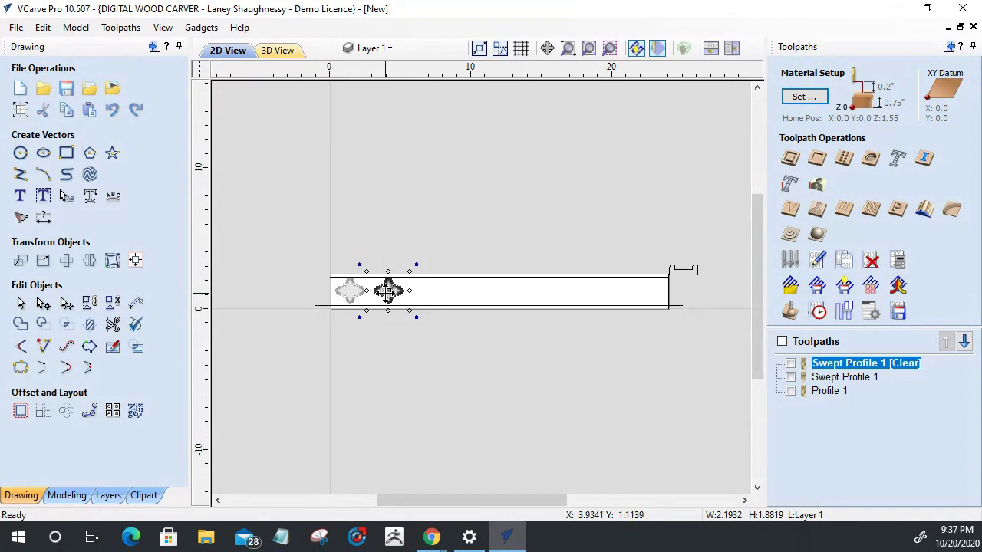
mouse_move(388, 290)
left_mouse_down()
mouse_move(450, 297)
mouse_move(458, 287)
mouse_move(436, 302)
mouse_move(434, 289)
left_mouse_up()
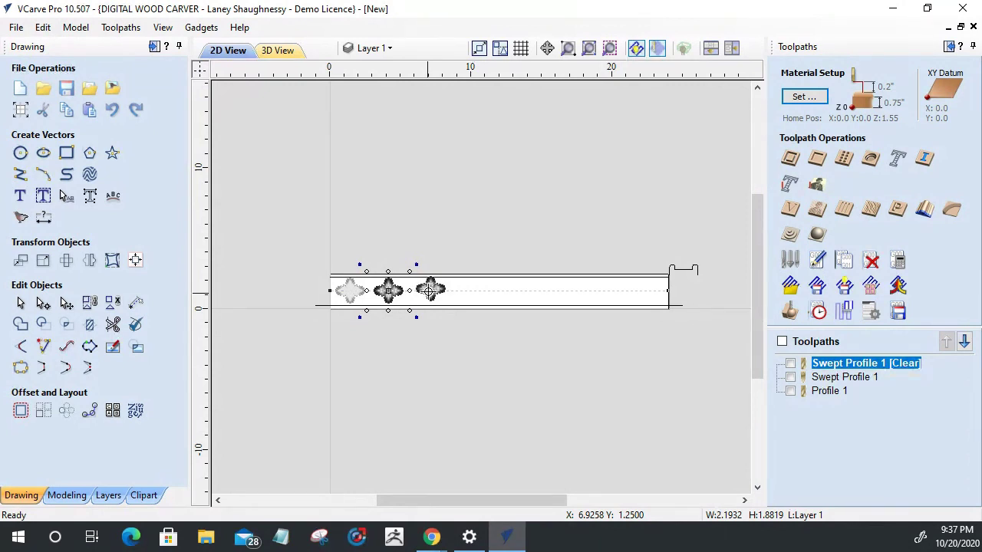
left_click(431, 290)
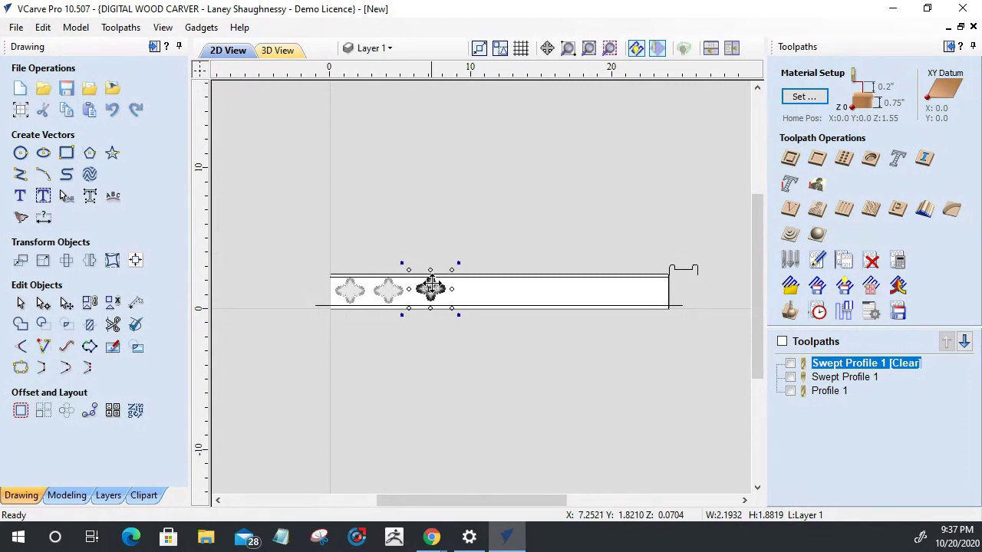
left_click_drag(431, 285, 466, 291)
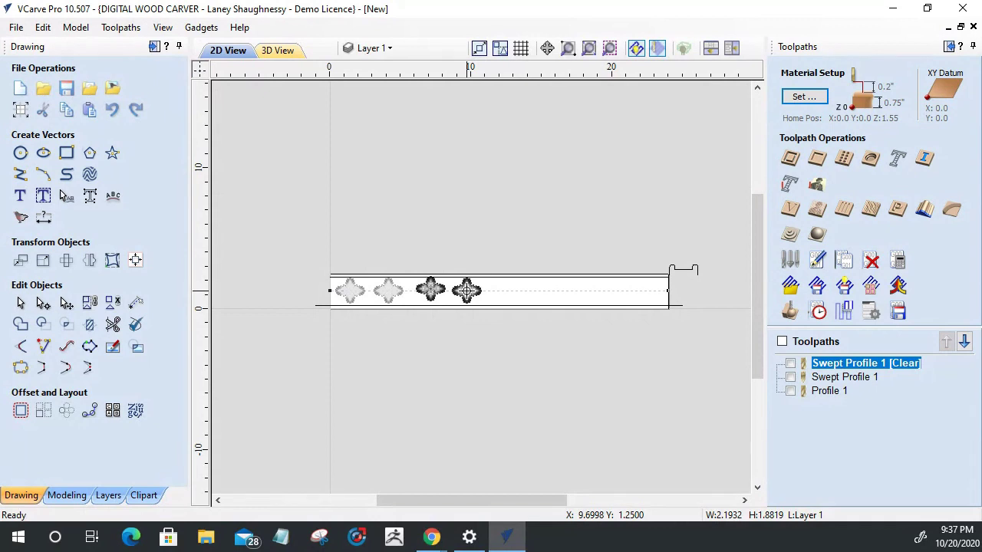
Add four more flourish copies along the centreline, at about X 13.9, 17, 19.7 and 22.4 inches.
left_click_drag(467, 291, 526, 291)
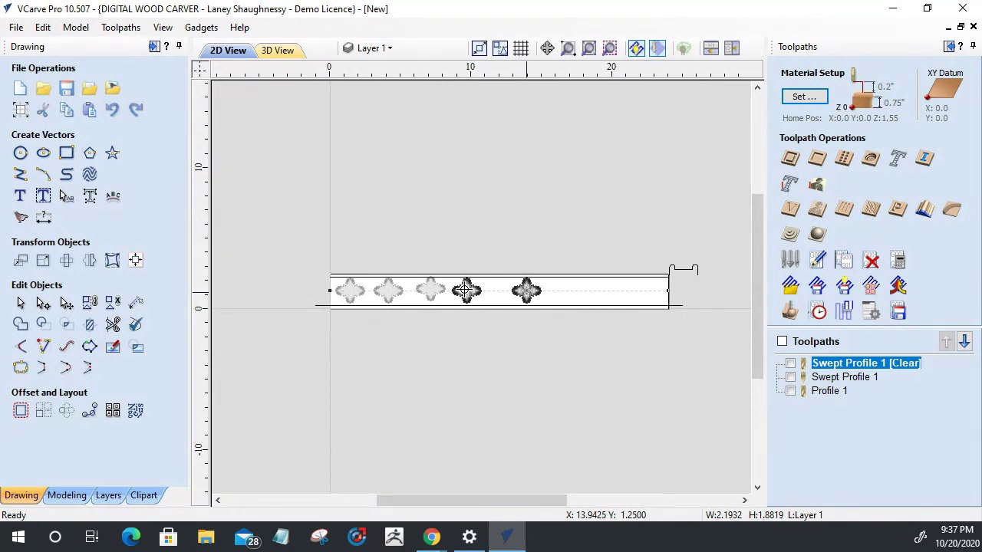
left_click_drag(467, 290, 467, 294)
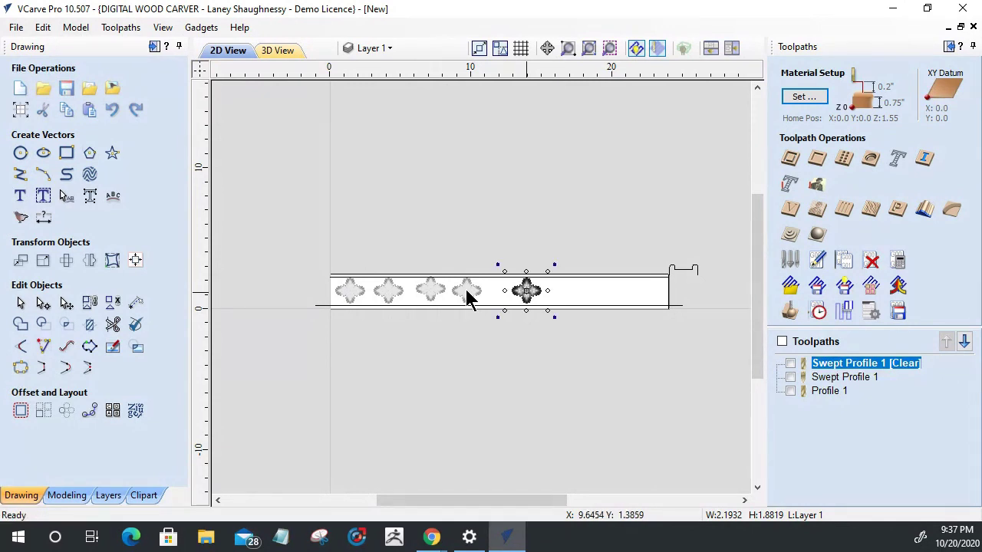
left_click(466, 290)
left_click_drag(470, 287, 569, 290)
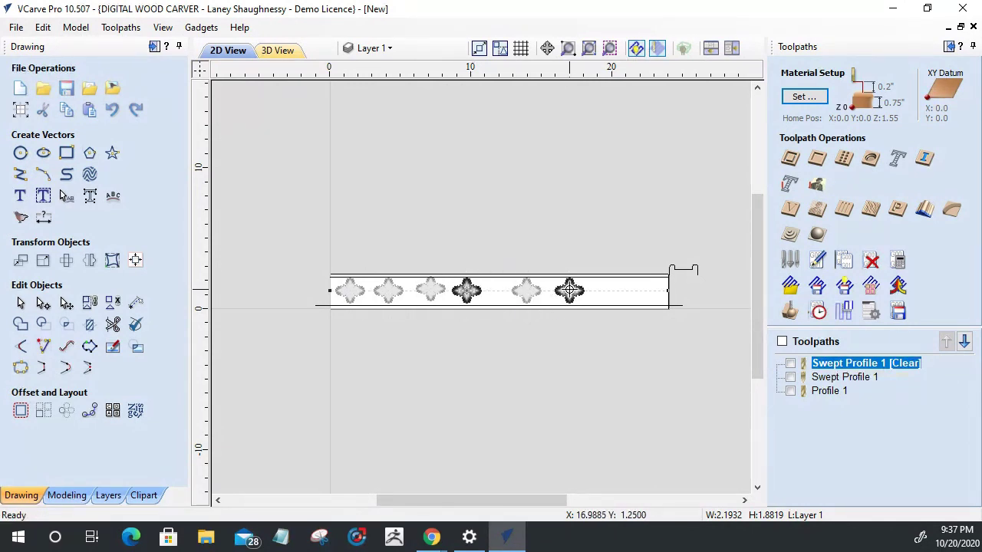
left_click(466, 295)
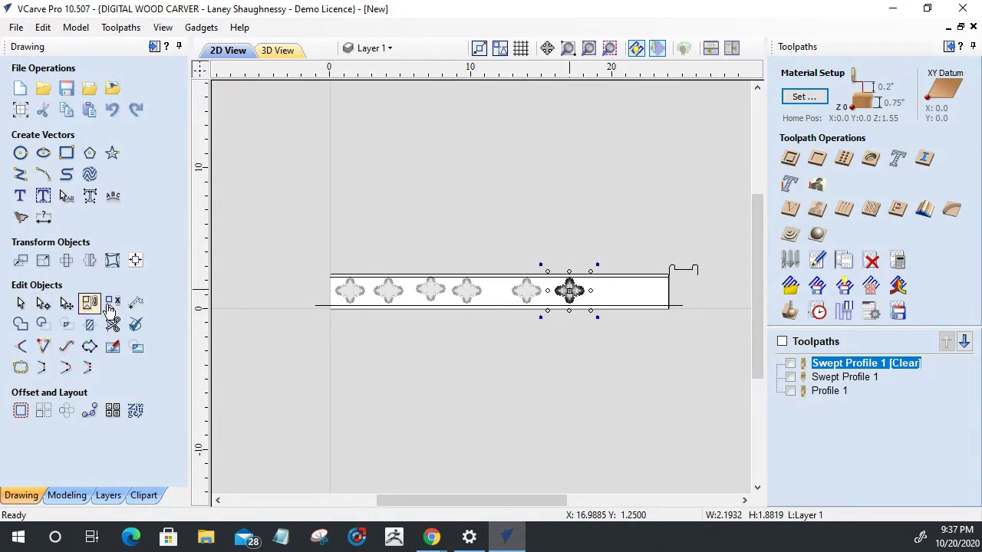
left_click(467, 295)
left_click_drag(469, 287, 606, 290)
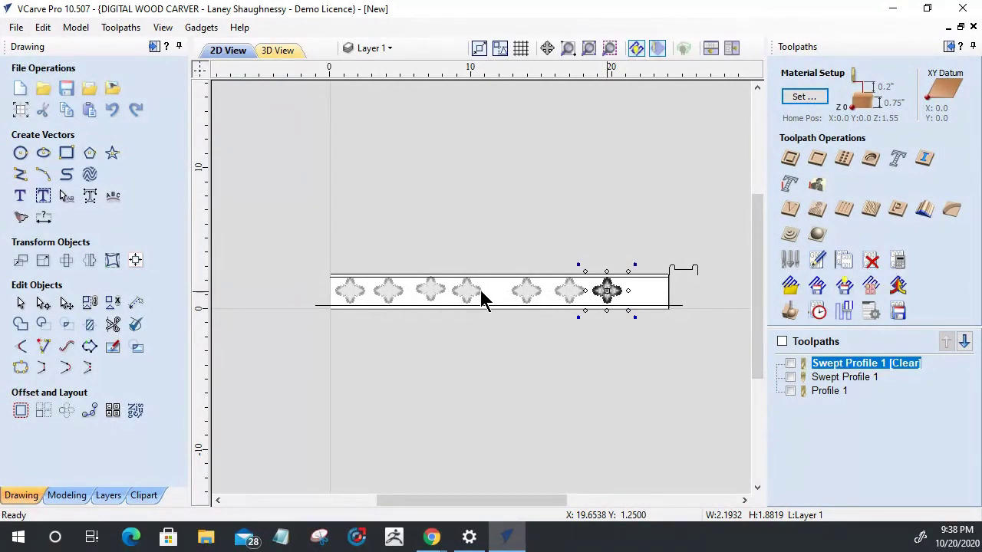
left_click_drag(605, 290, 646, 292)
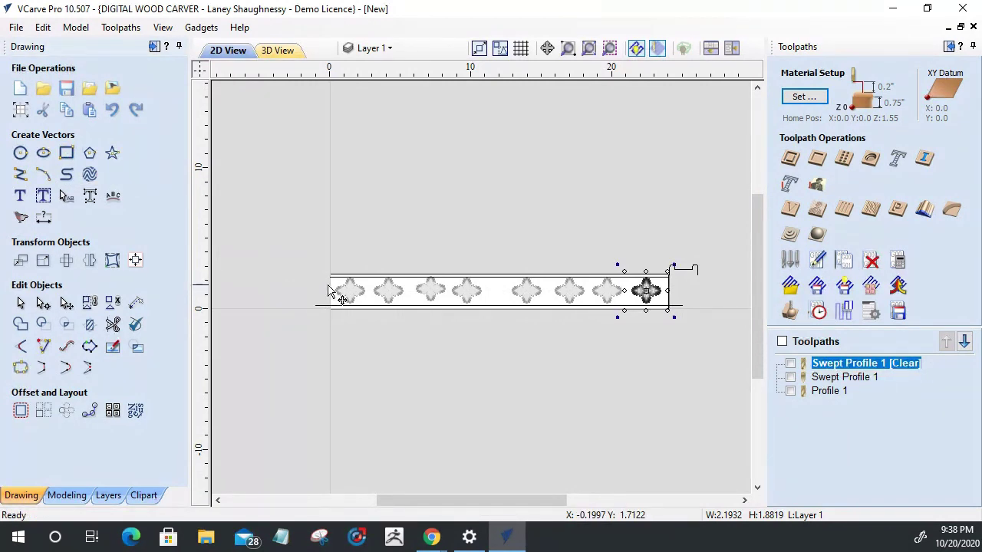
Draw a square-cornered rectangle about 24 by 2 inches around the row of flourishes, between the two drive rails.
left_click(66, 153)
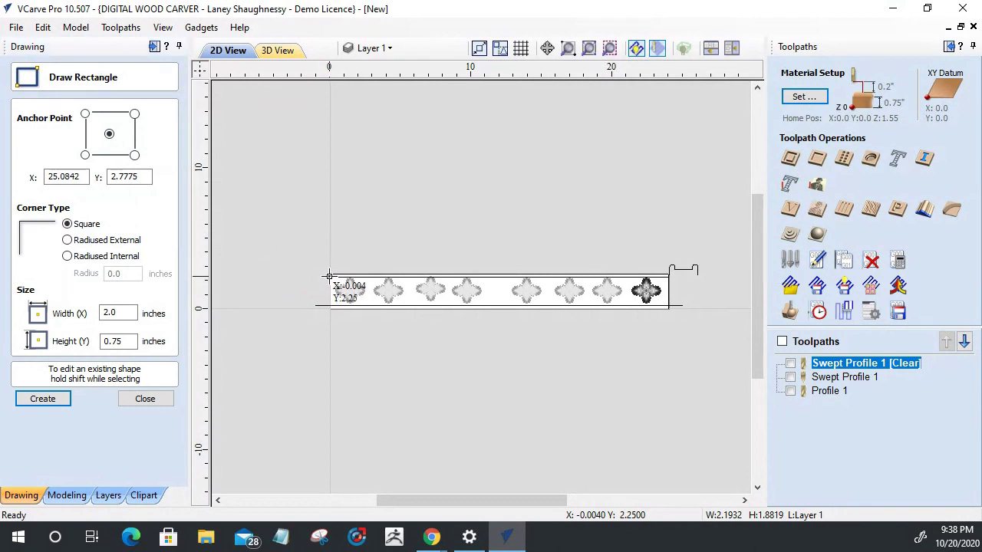
left_click_drag(360, 313, 671, 303)
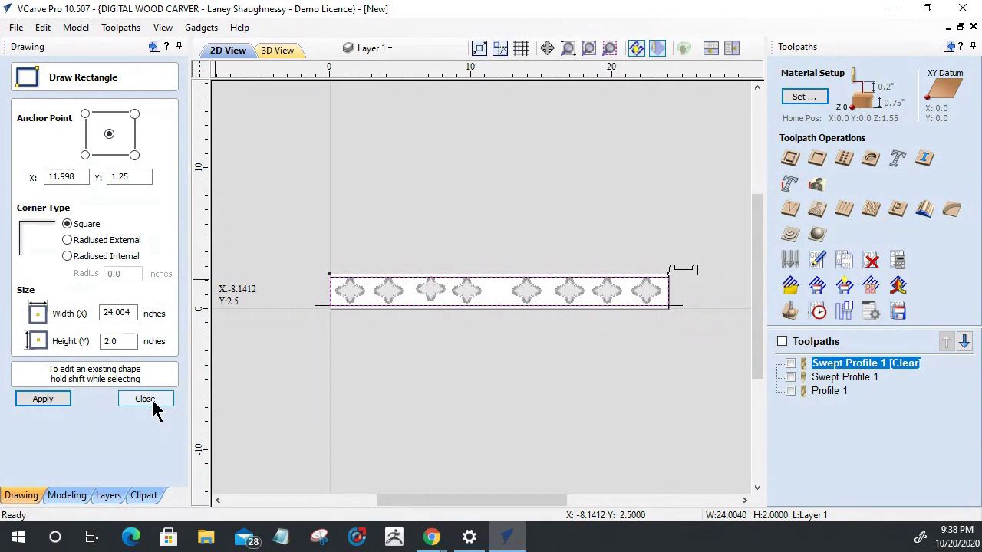
key("Escape")
scroll(330, 314, "up", 1)
scroll(259, 278, "down", 1)
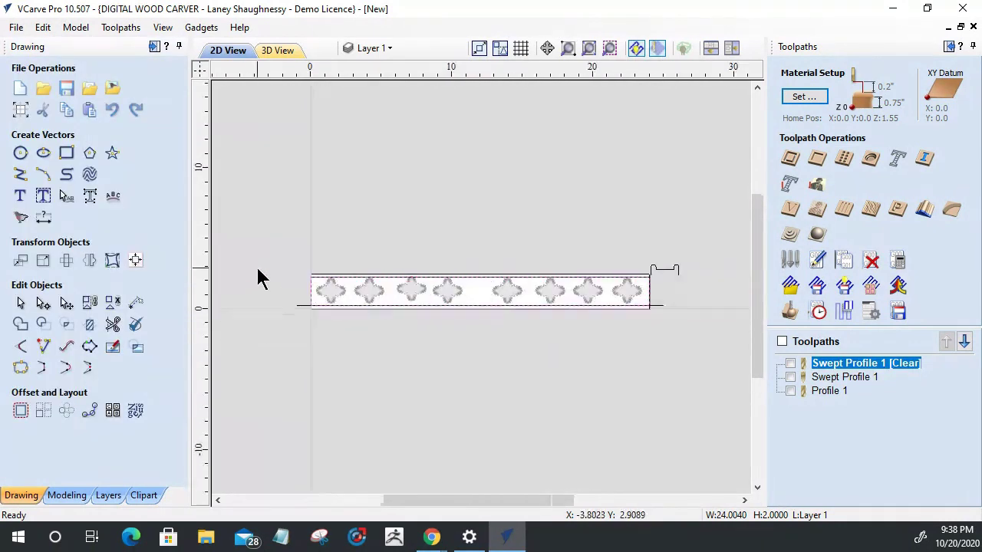
Centre all eight flourishes on the surrounding rectangle and space them evenly along its length, using the inside-last-vector option.
left_click(624, 291)
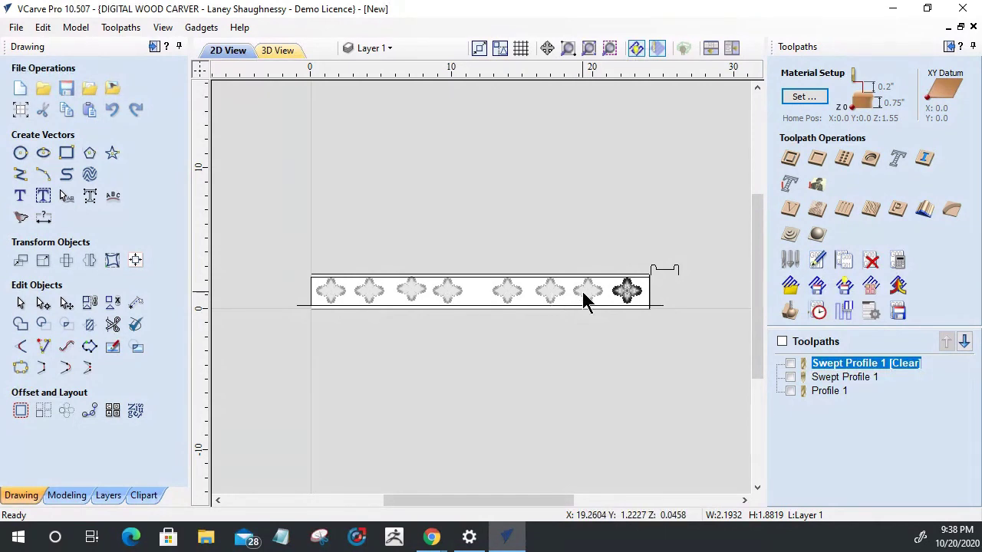
left_click(585, 298, "shift")
left_click(553, 298, "shift")
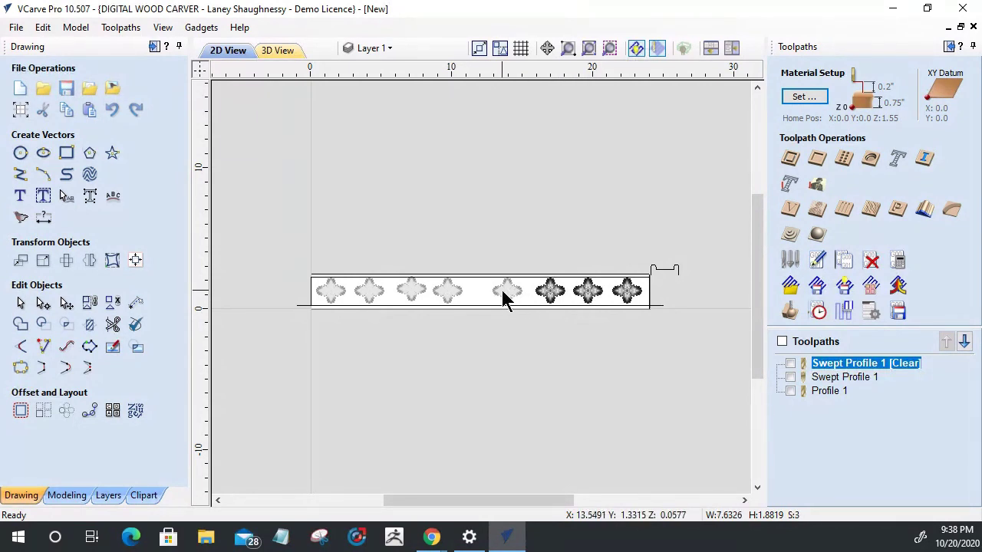
left_click(503, 299, "shift")
left_click(434, 299, "shift")
left_click(407, 300, "shift")
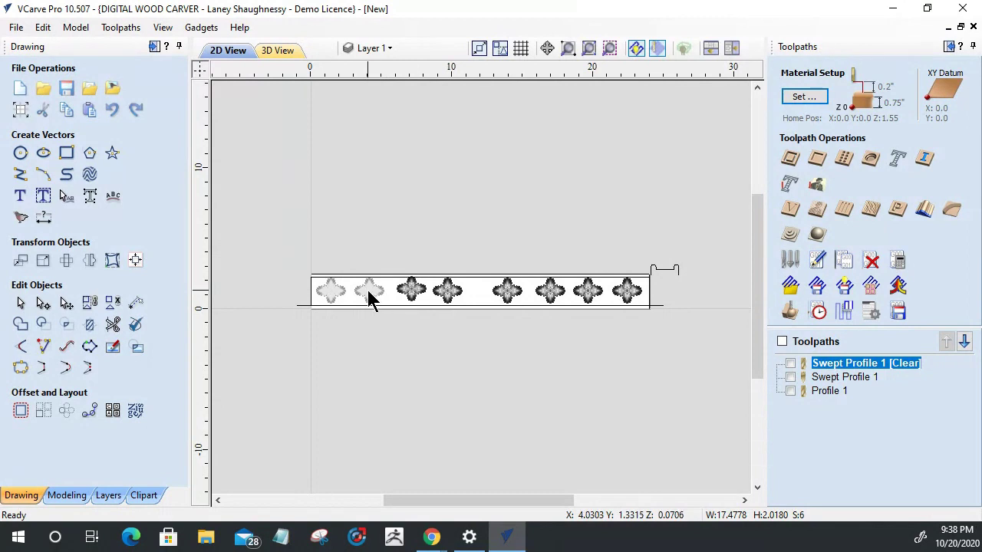
left_click(369, 296, "shift")
left_click(331, 296, "shift")
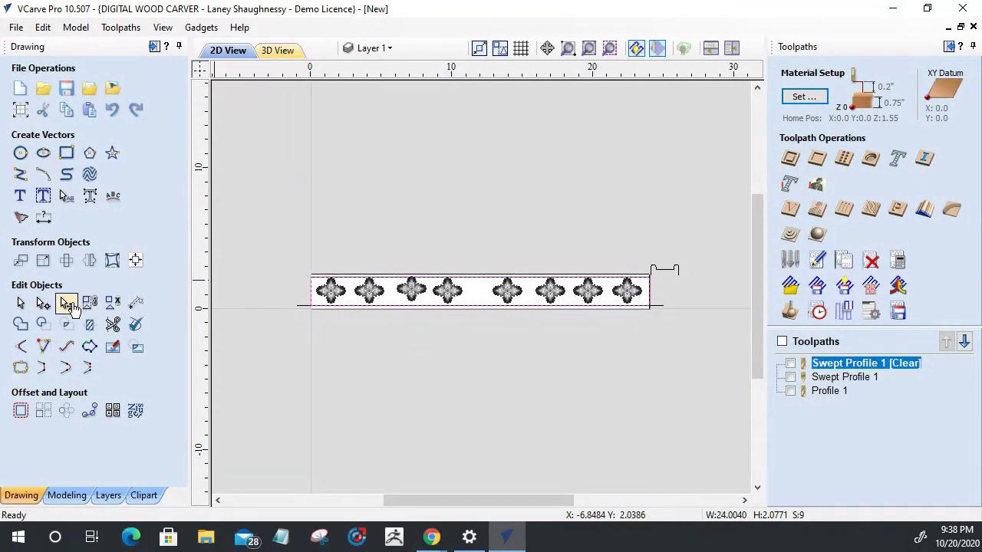
left_click(135, 260)
left_click(103, 201)
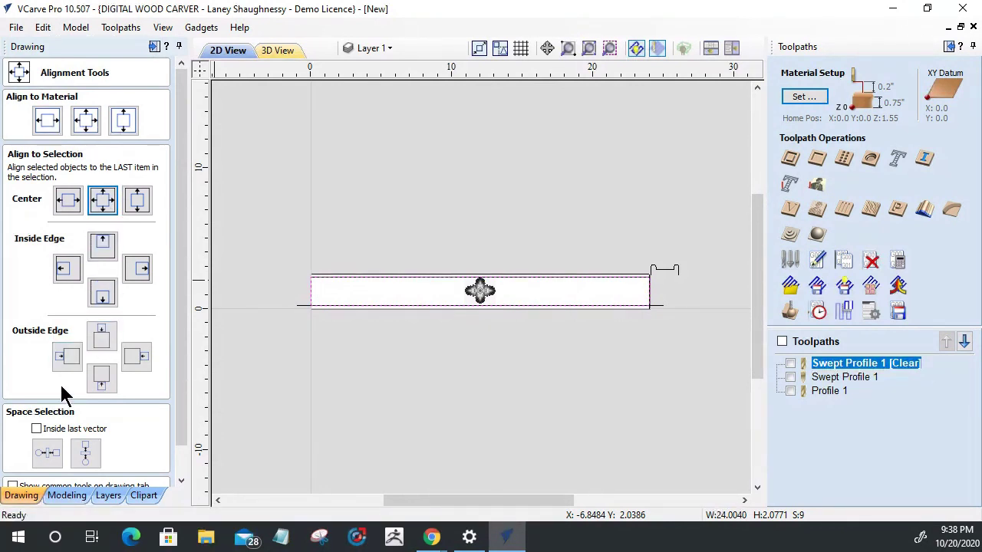
left_click(43, 453)
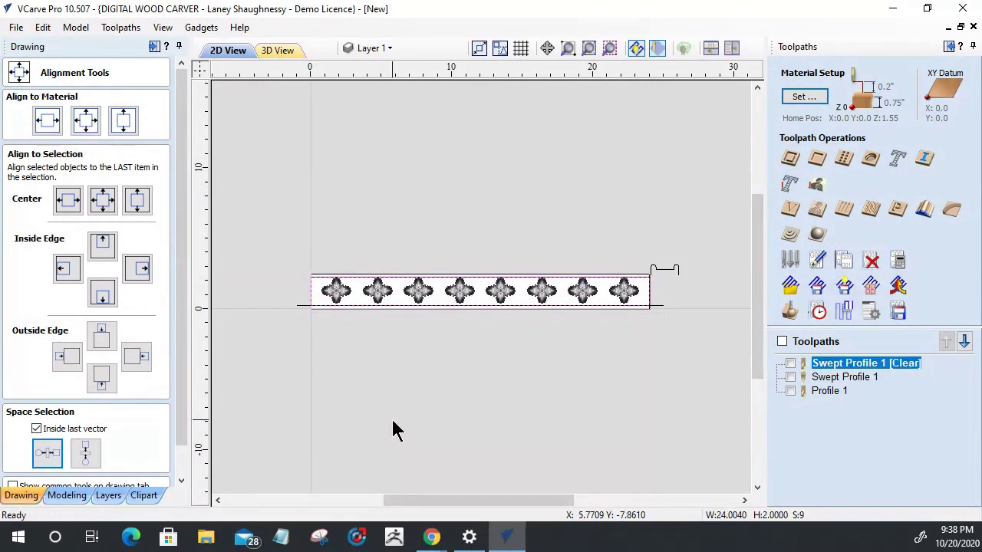
Examine the spacing of the flourishes against the surrounding rectangle, the lower drive rail and both ends of the board.
scroll(424, 303, "up", 4)
scroll(418, 302, "down", 3)
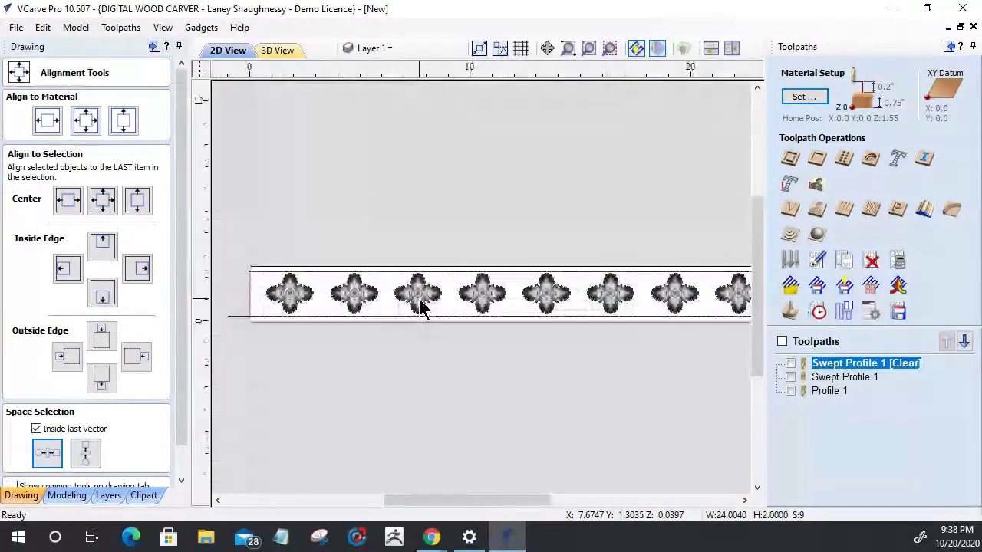
left_click(253, 300)
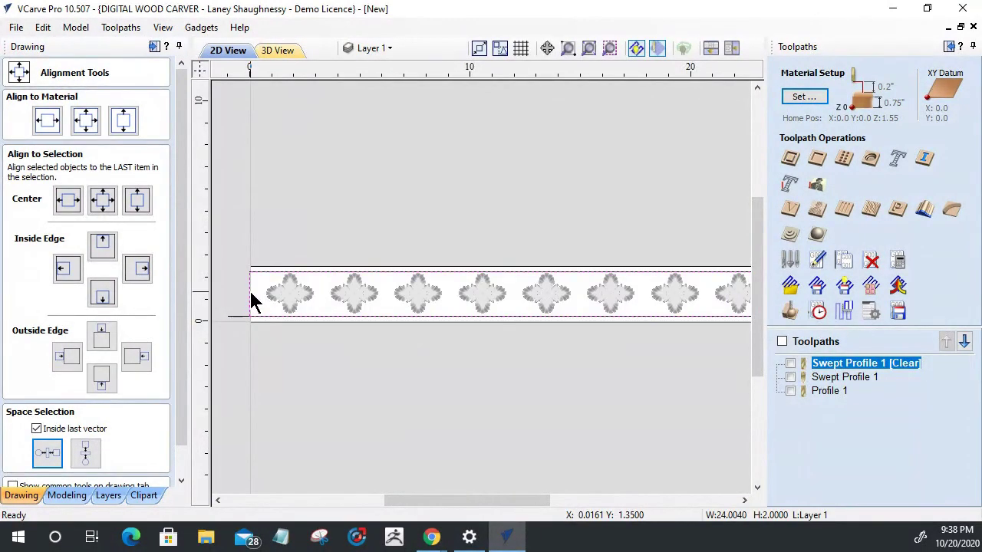
left_click(251, 290)
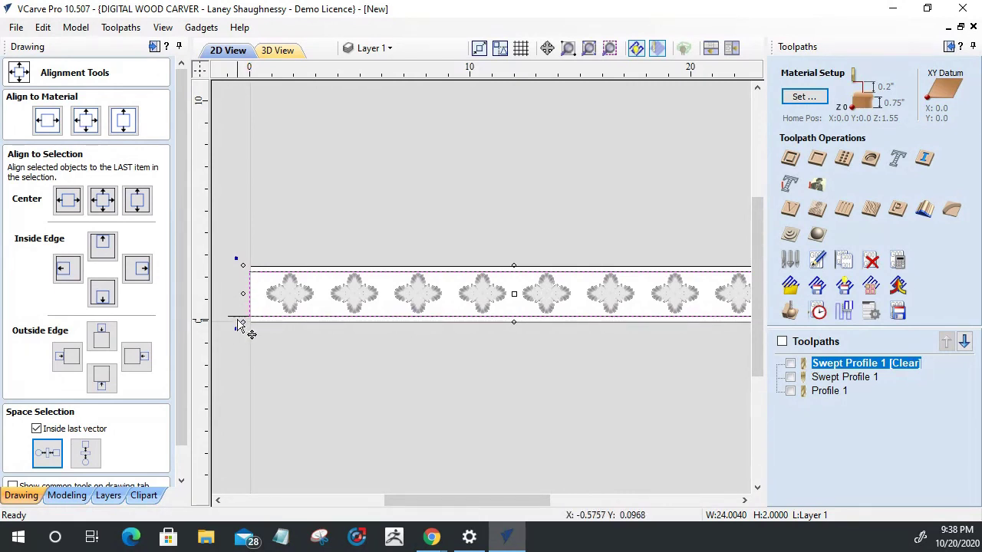
left_click(228, 316)
scroll(227, 319, "down", 1)
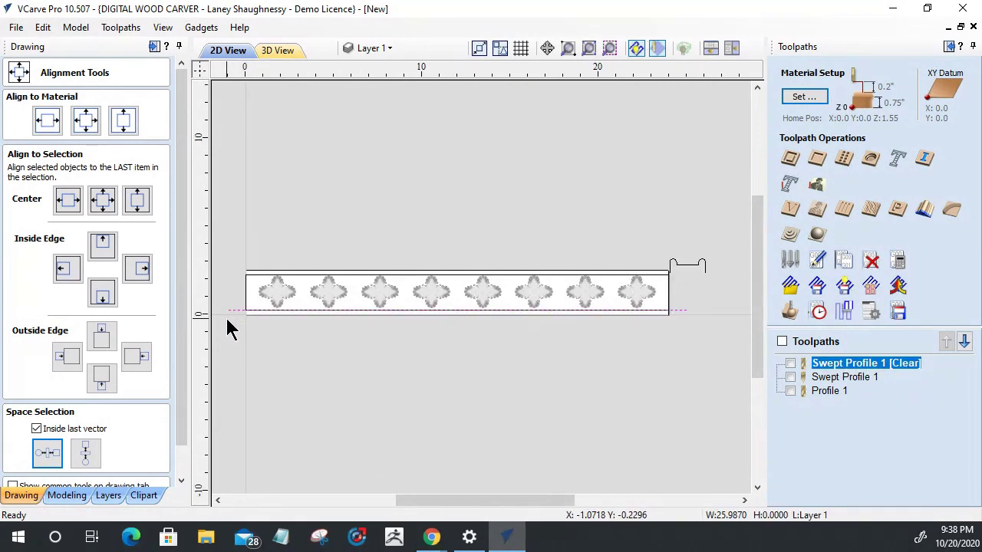
scroll(228, 323, "down", 1)
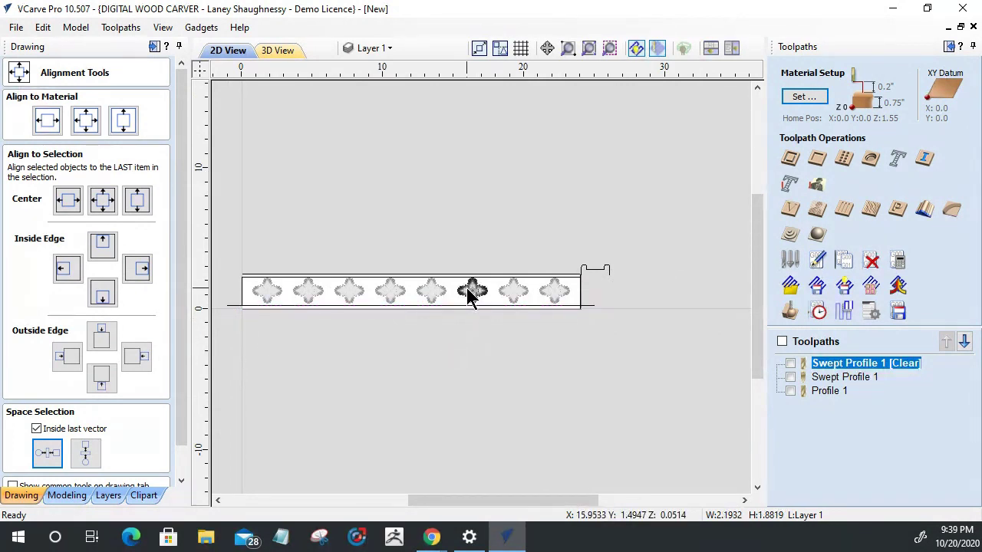
scroll(470, 299, "up", 2)
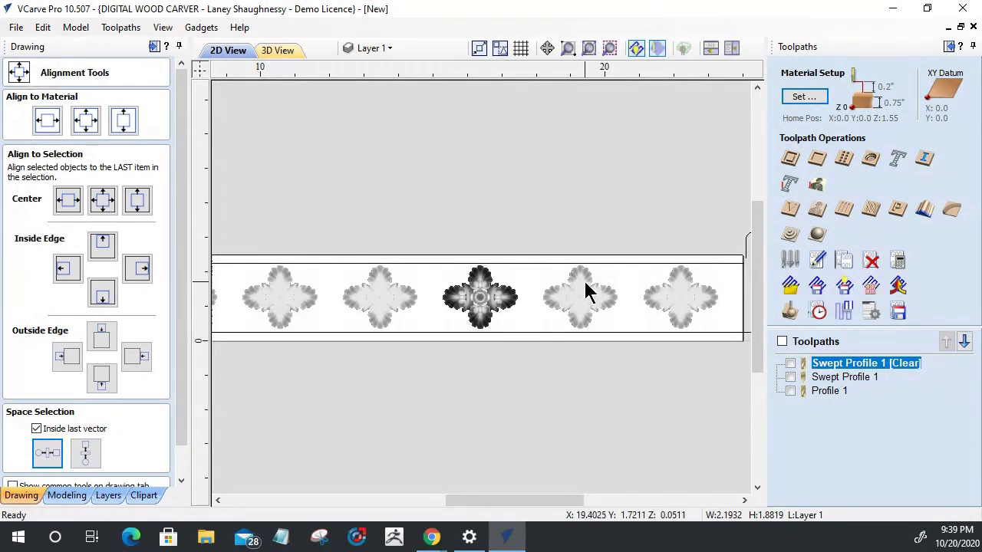
left_click(668, 269)
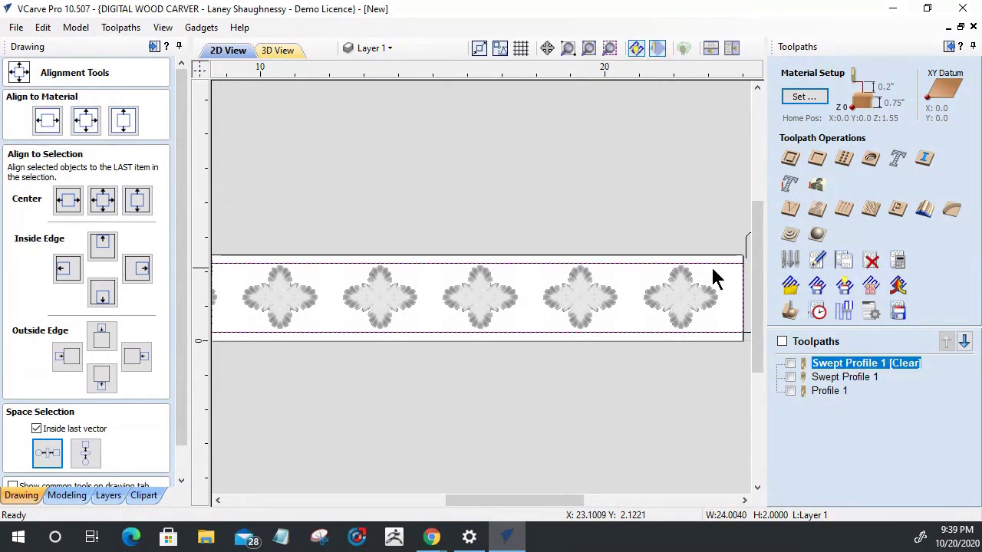
scroll(652, 352, "down", 2)
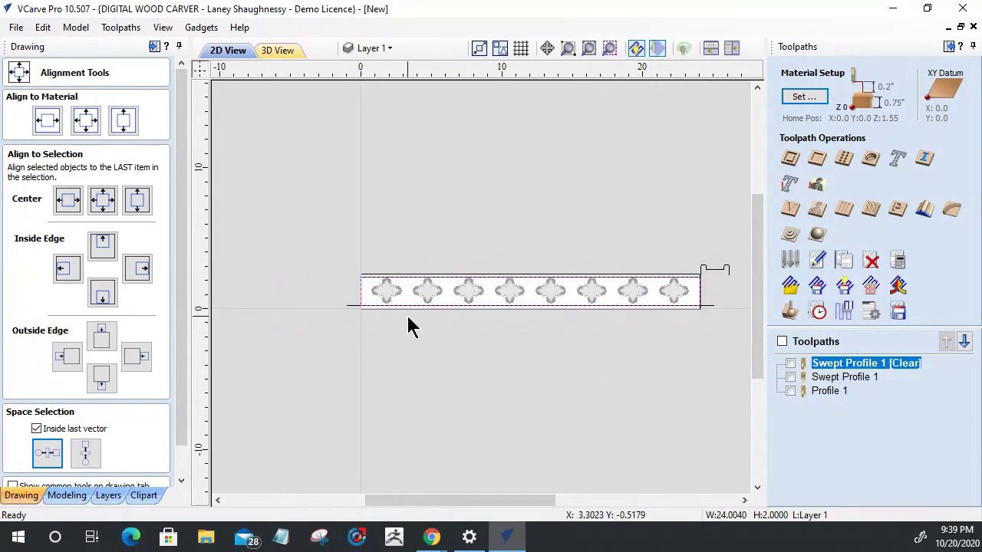
Stretch the rectangle around the flourishes symmetrically past both ends of the board, to about 24.57 inches long.
scroll(395, 314, "up", 1)
scroll(358, 296, "up", 2)
left_click(331, 298)
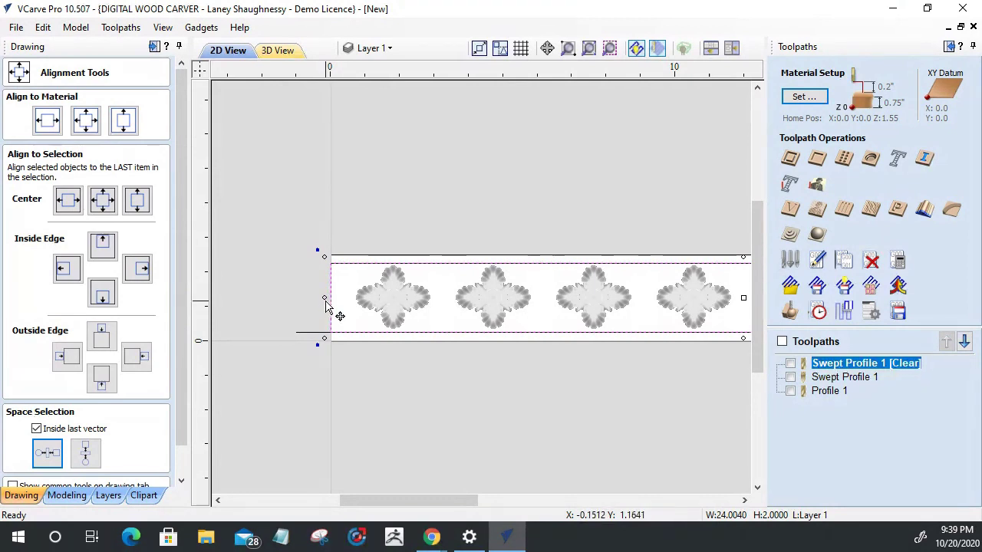
left_click_drag(324, 297, 312, 297)
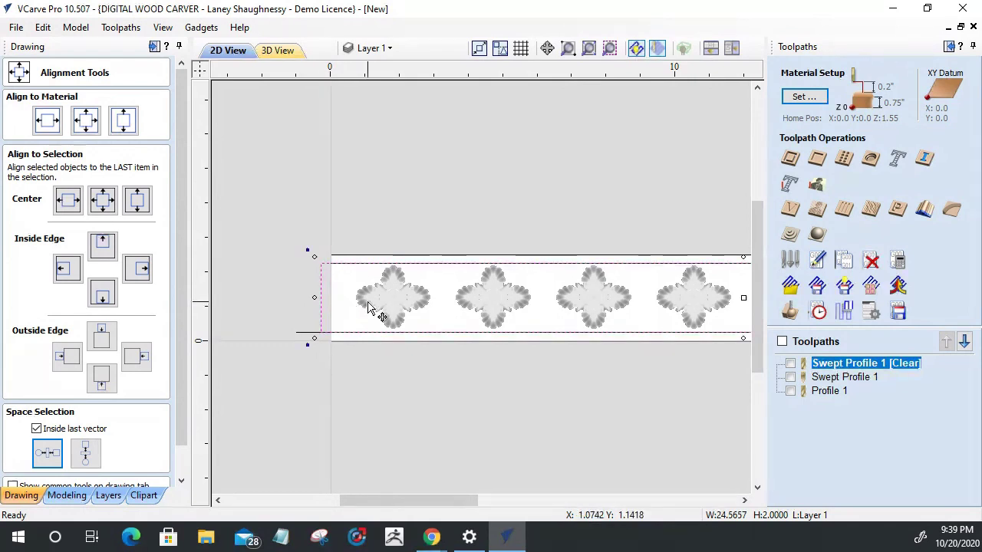
scroll(299, 324, "down", 2)
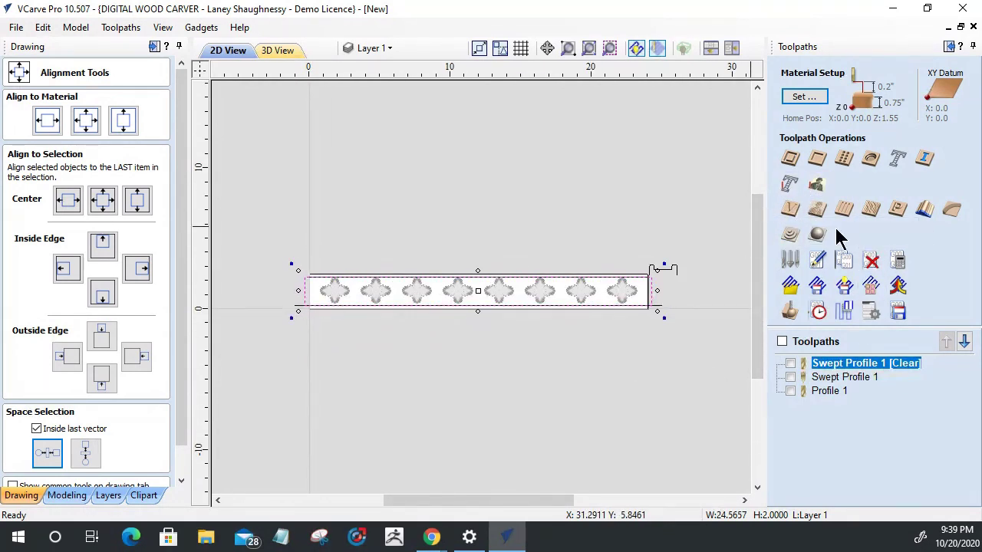
Calculate a Z-level 3D roughing toolpath with the 0.25-inch end mill, using the selected rectangle as the machining limit boundary.
left_click(788, 234)
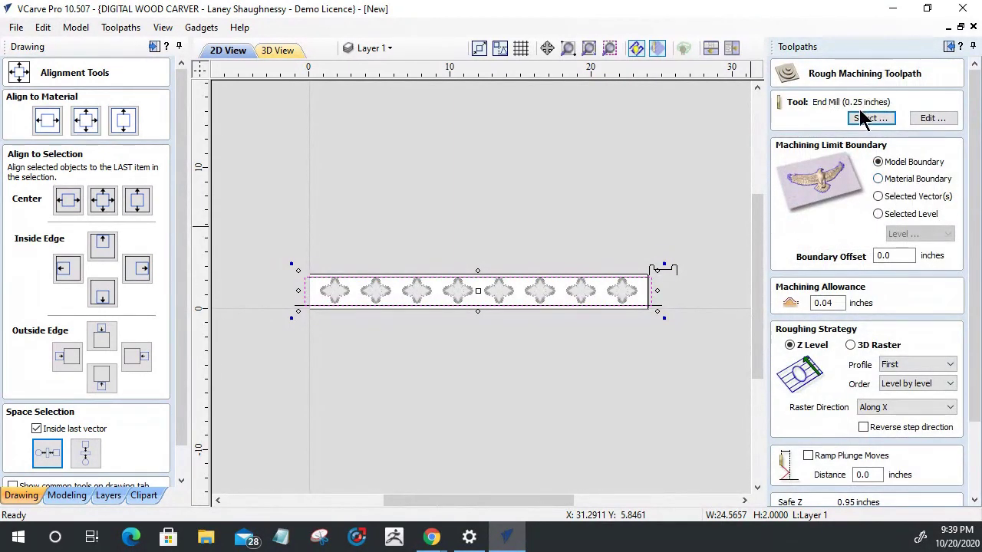
left_click(868, 120)
left_click(879, 197)
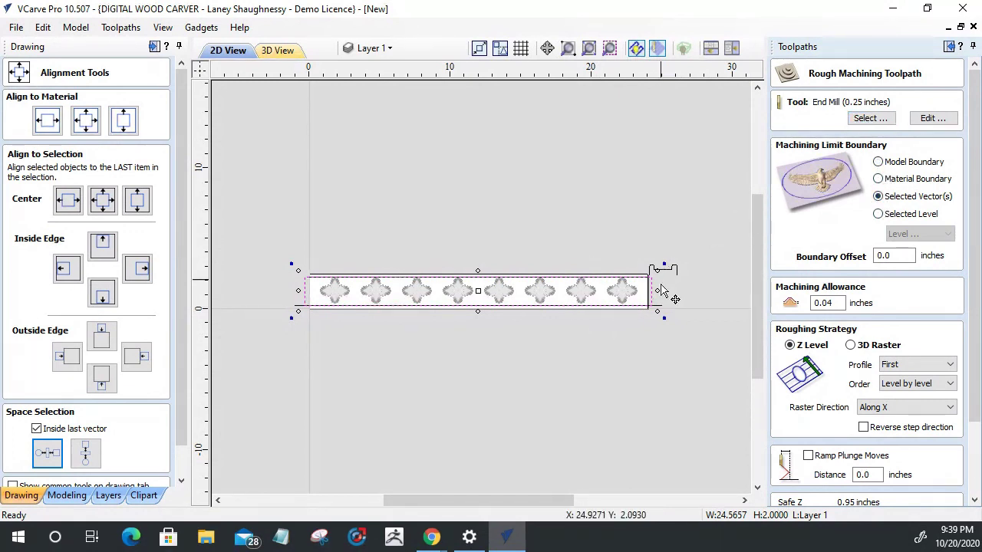
scroll(541, 309, "up", 2)
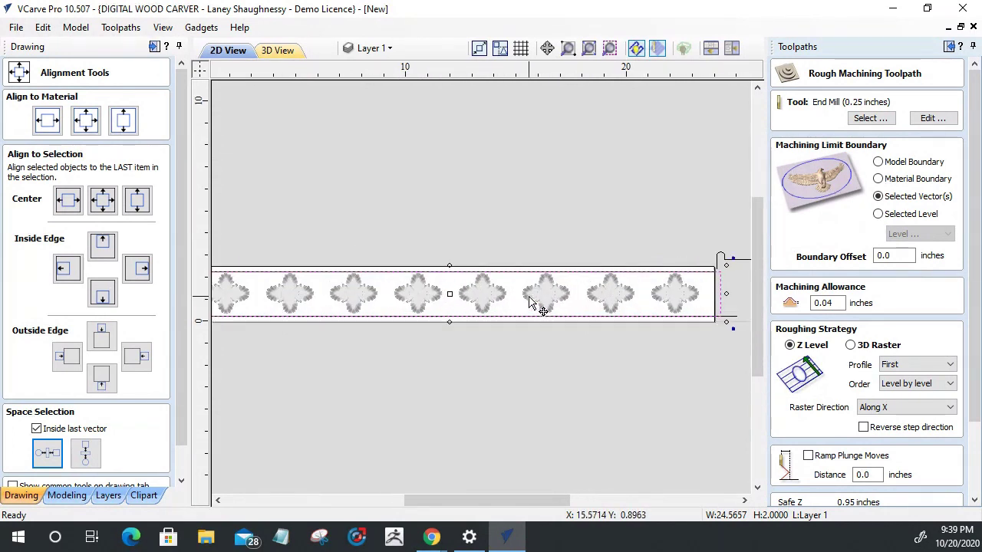
left_click(154, 47)
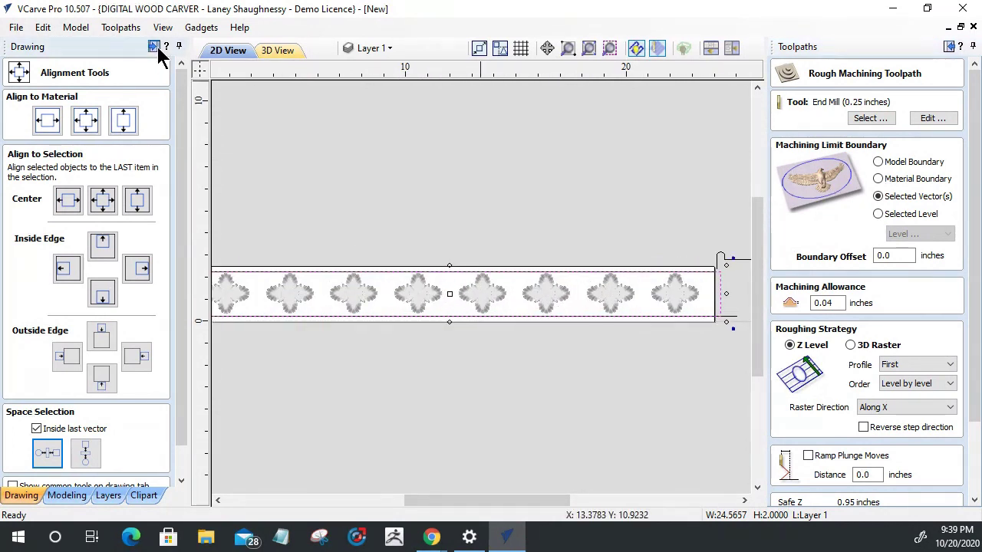
scroll(394, 245, "up", 2)
middle_click_drag(450, 246, 566, 208)
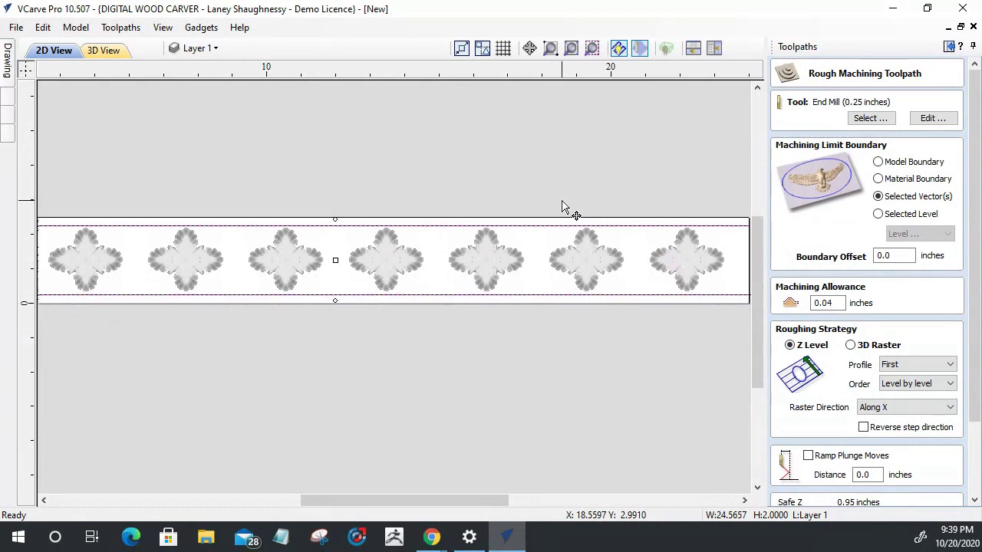
scroll(429, 223, "down", 3)
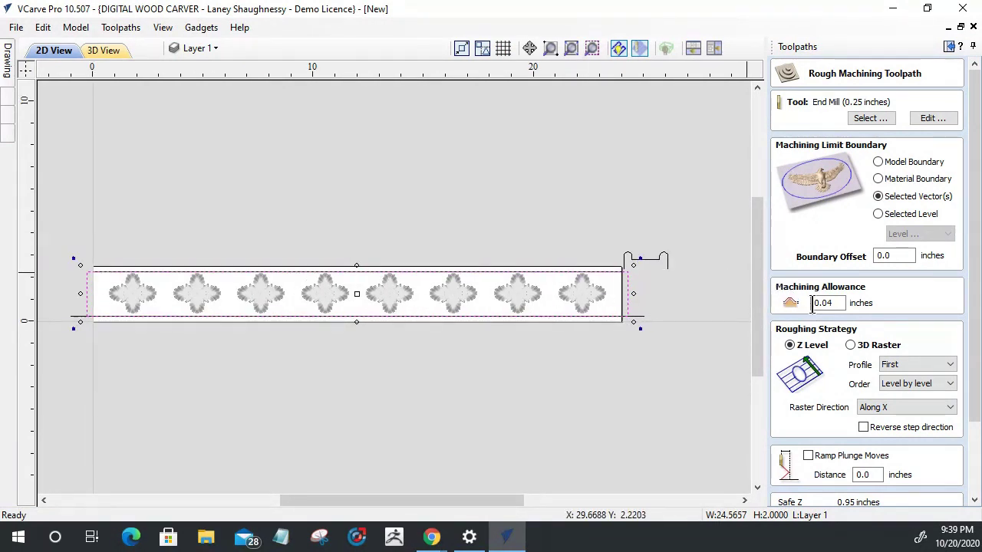
left_click_drag(972, 285, 965, 386)
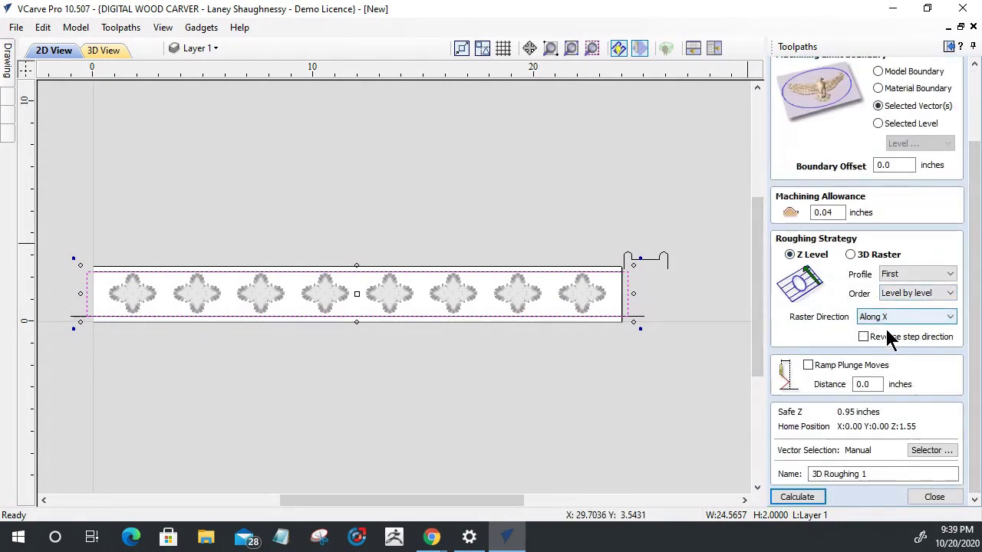
left_click(797, 497)
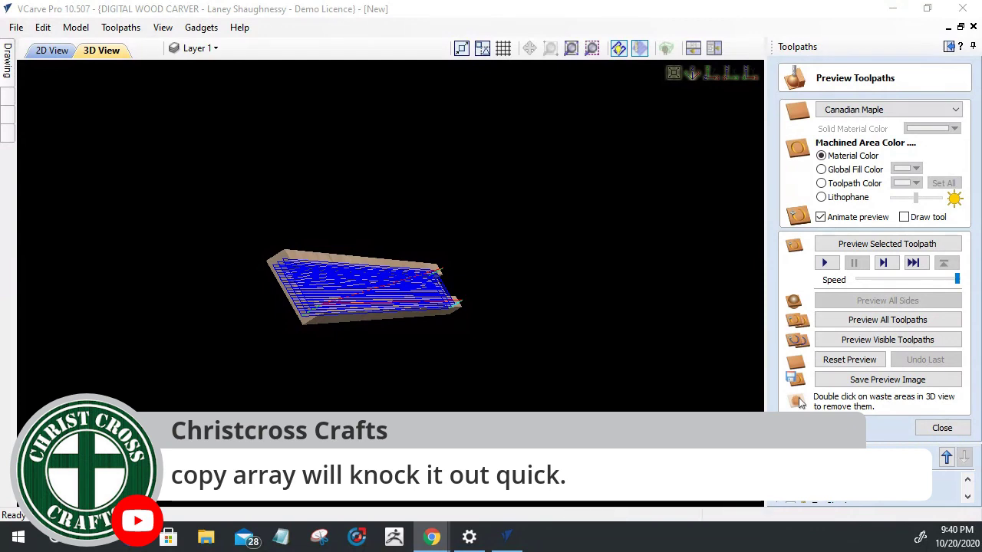
Simulate the visible roughing toolpath from an angled end view of the board, stop it partway and leave the preview.
left_click_drag(355, 355, 495, 337)
left_click_drag(325, 318, 397, 292)
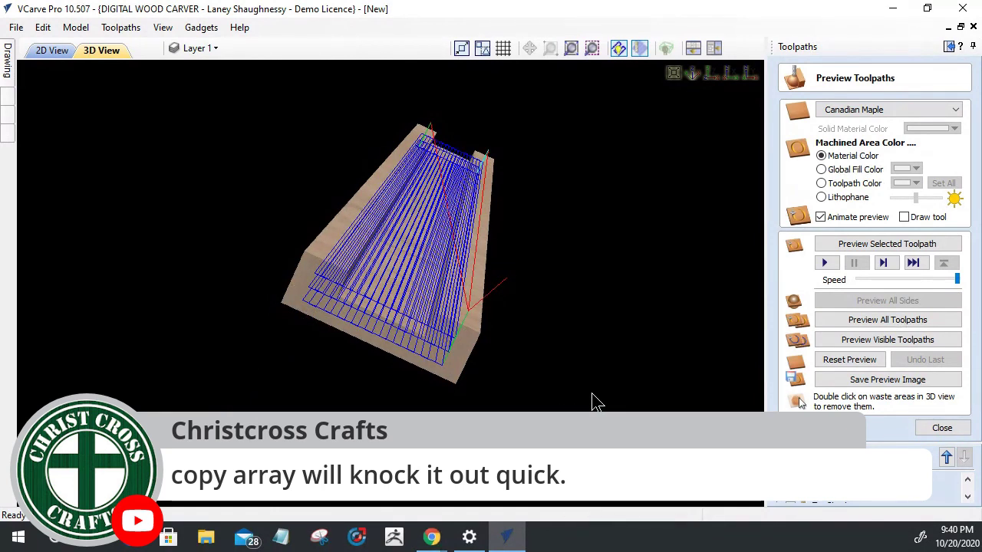
left_click(859, 342)
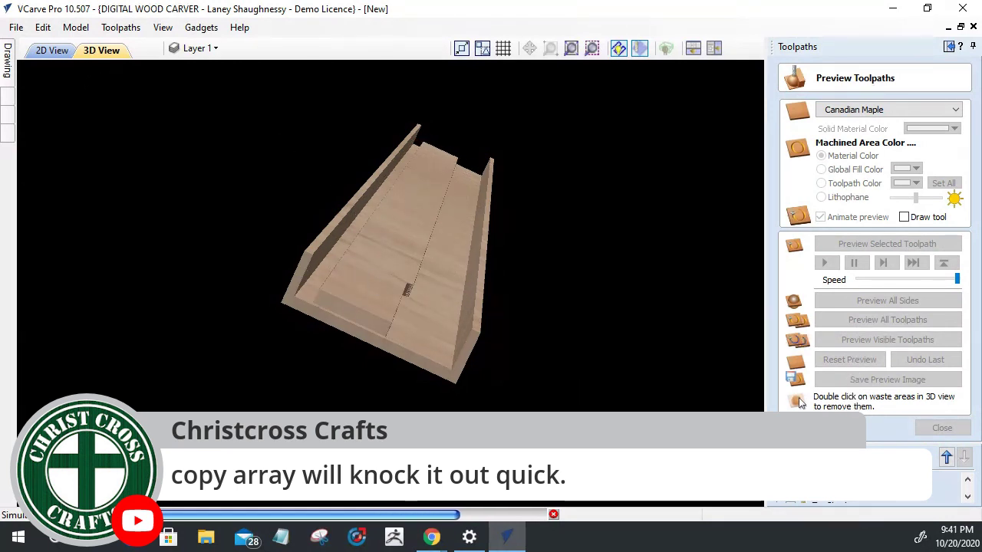
left_click(553, 514)
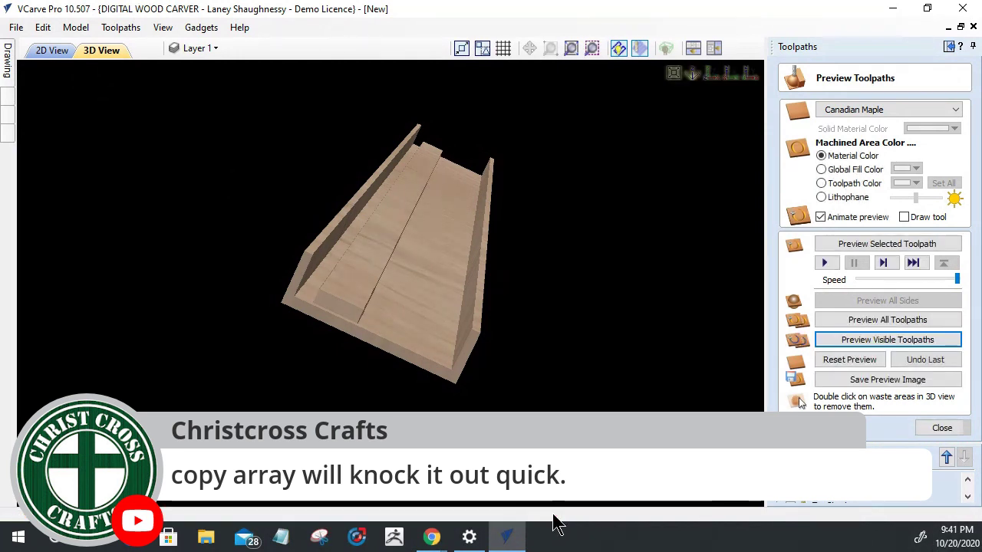
left_click(941, 428)
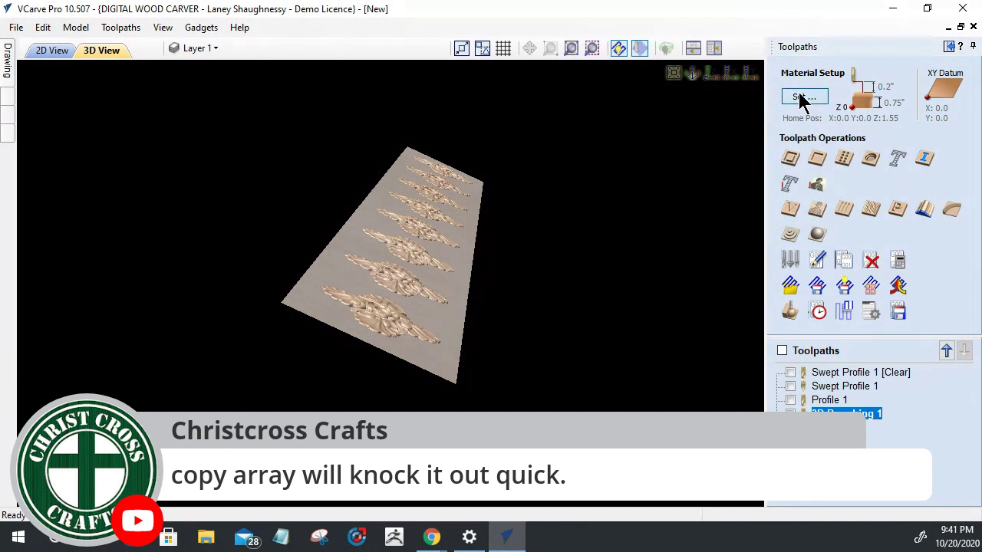
In the material setup, set the gap above the model to .4375-.0878, giving 0.3497 inches, and decline recalculating all toolpaths.
left_click(804, 97)
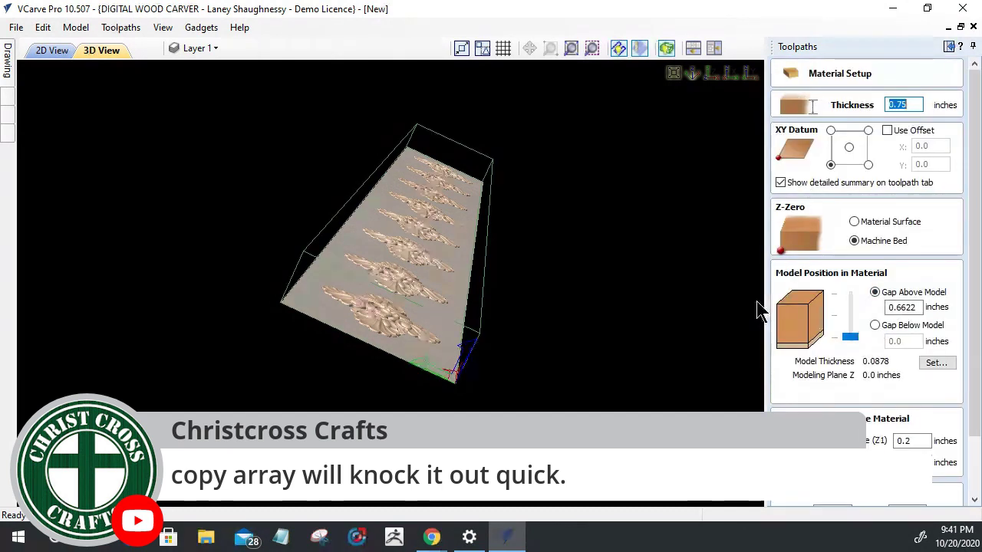
left_click(852, 338)
left_click_drag(851, 338, 852, 284)
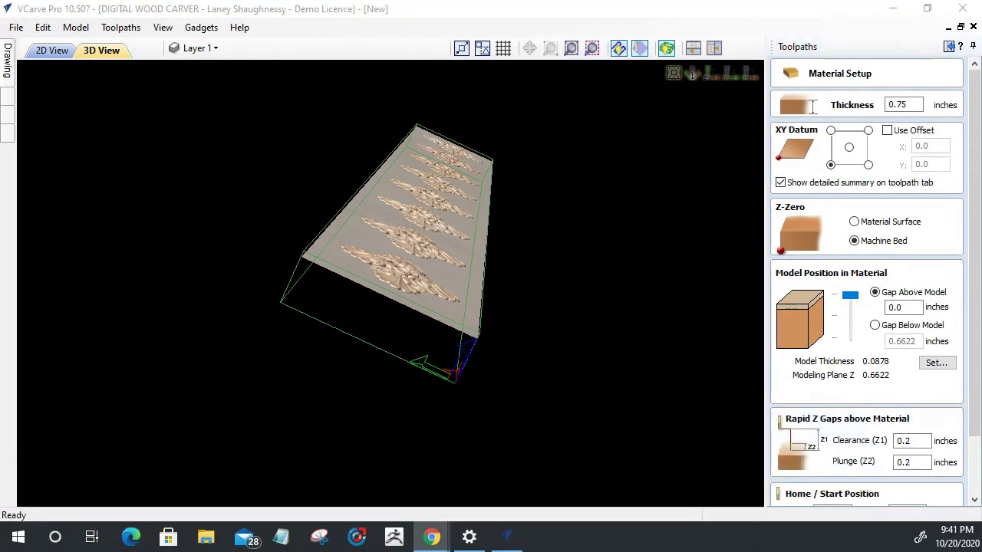
mouse_move(851, 296)
left_mouse_down()
mouse_move(849, 354)
mouse_move(856, 288)
mouse_move(835, 295)
left_mouse_up()
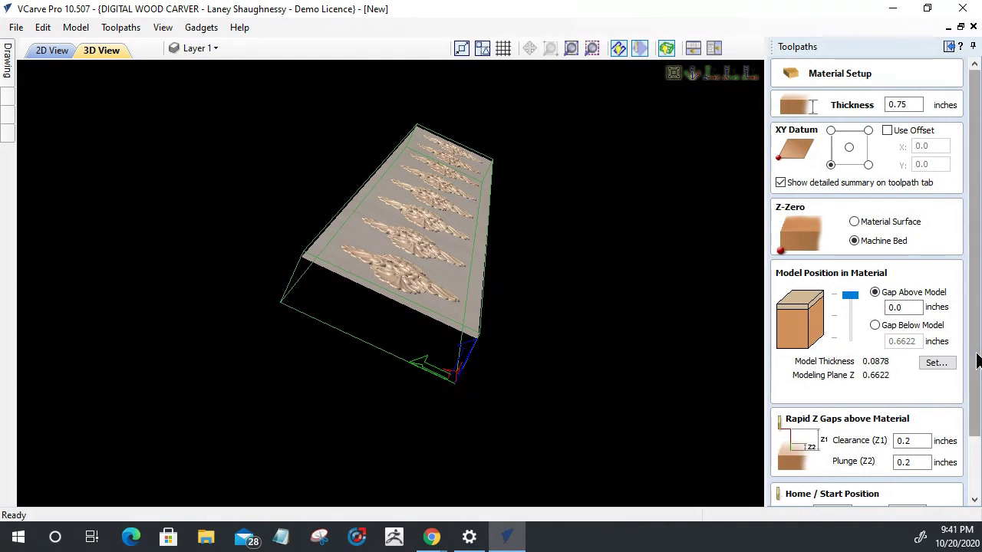
left_click_drag(978, 361, 978, 399)
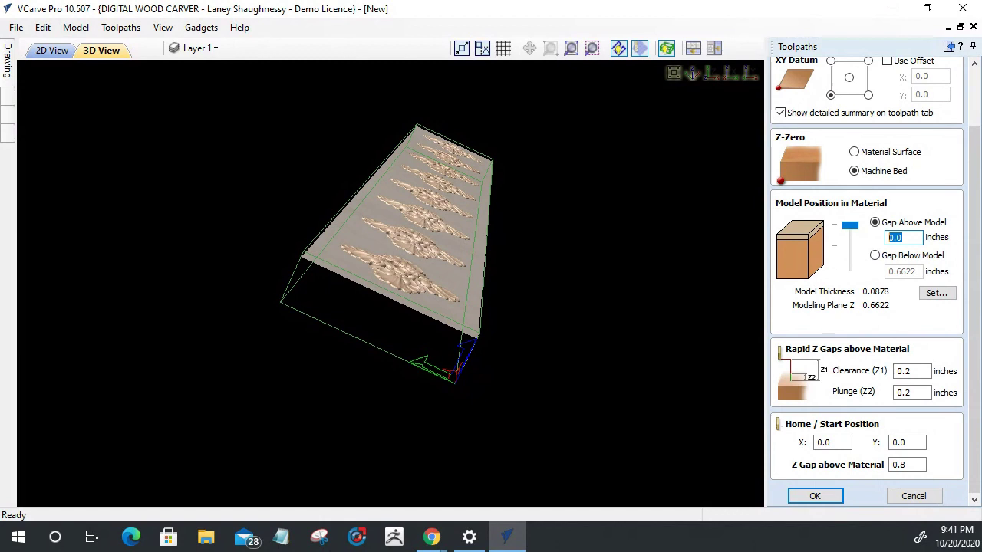
type(".4375")
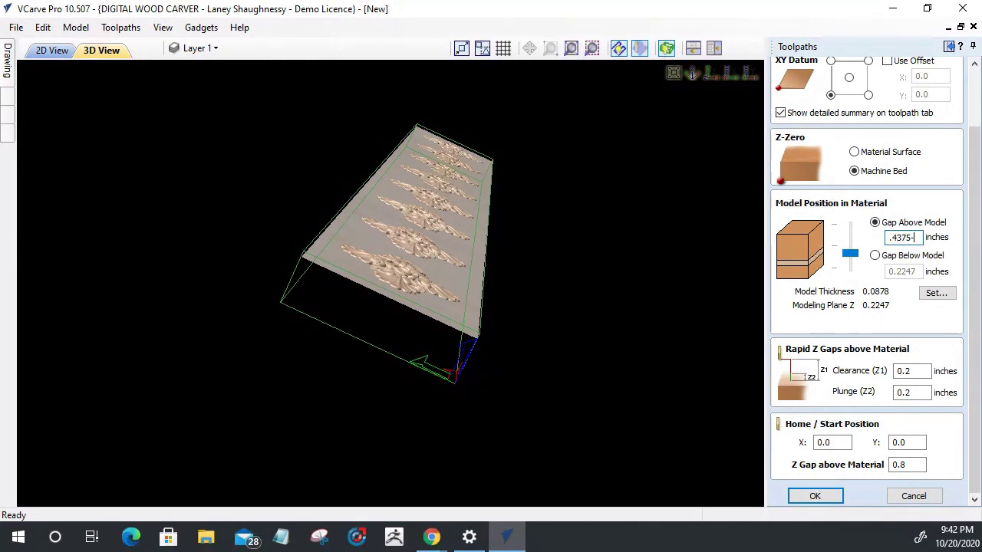
type("-.")
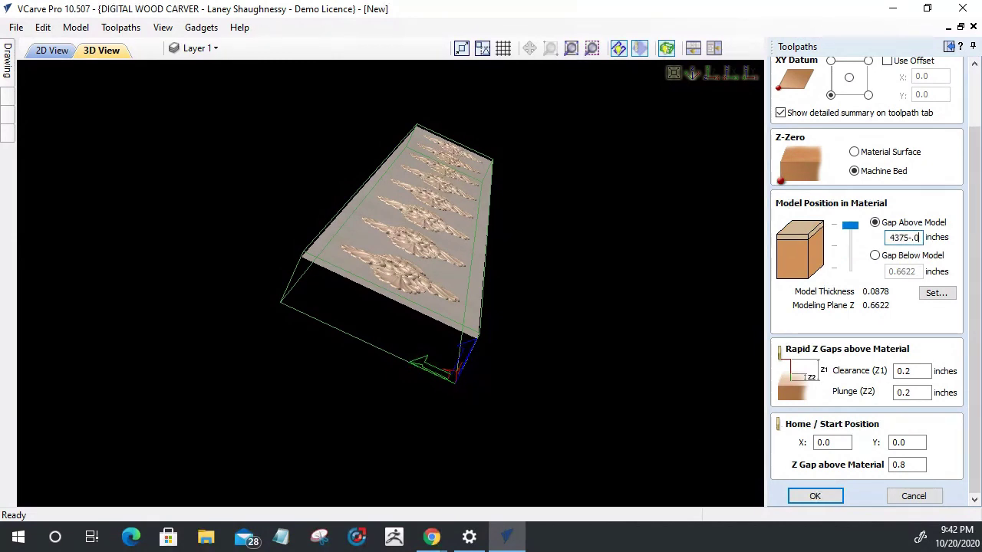
type("0878")
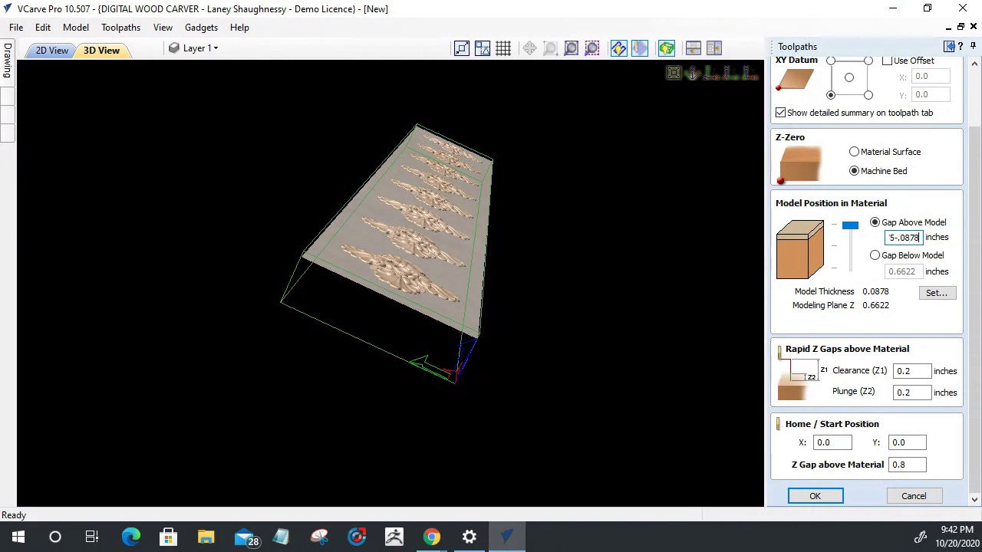
key("equal")
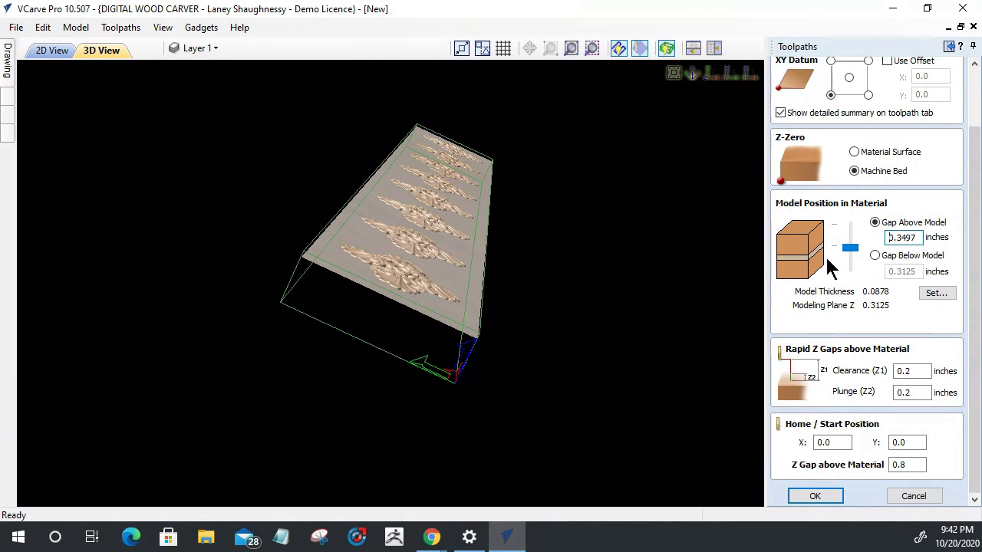
left_click(803, 491)
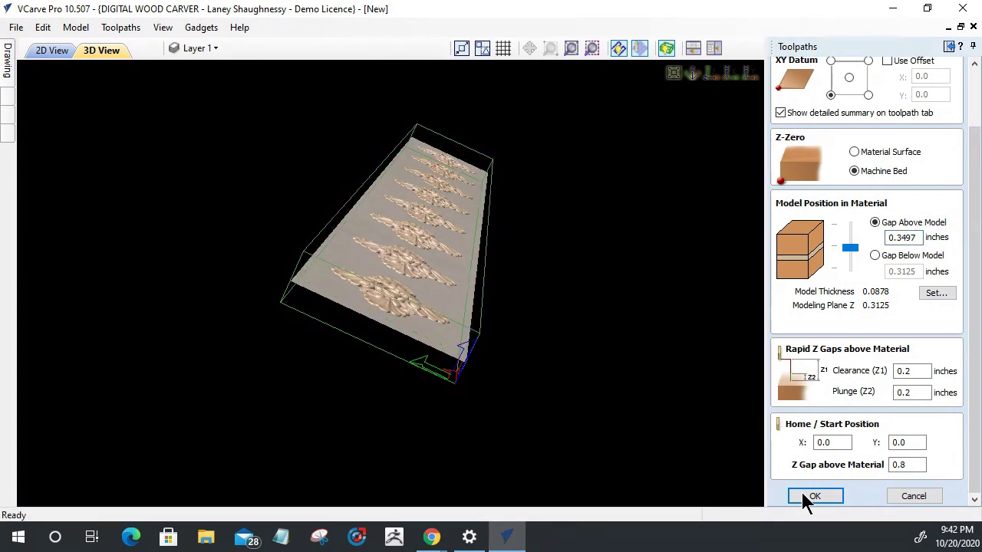
left_click(804, 497)
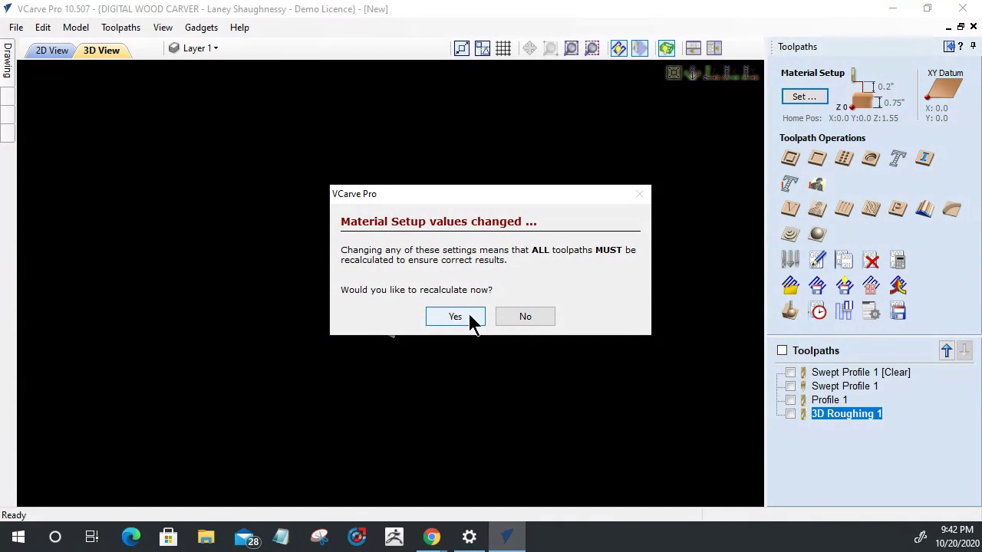
left_click(529, 317)
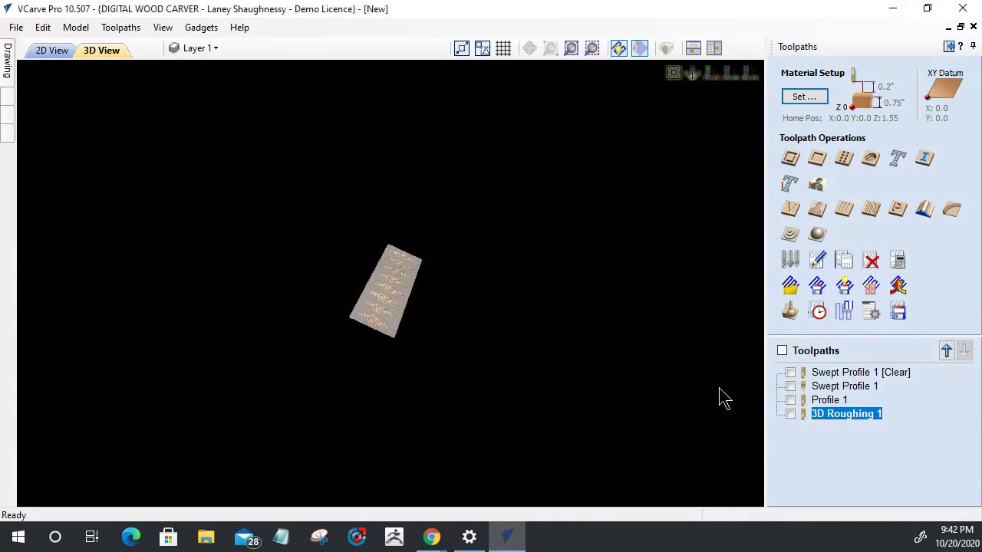
Recalculate only the 3D Roughing 1 toolpath for the new model position.
right_click(834, 413)
mouse_move(846, 352)
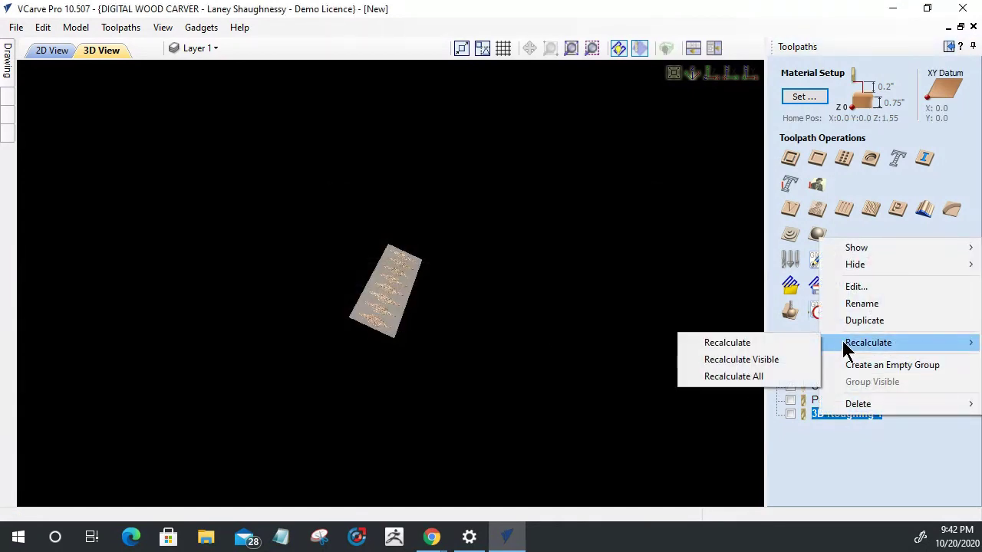
left_click(764, 346)
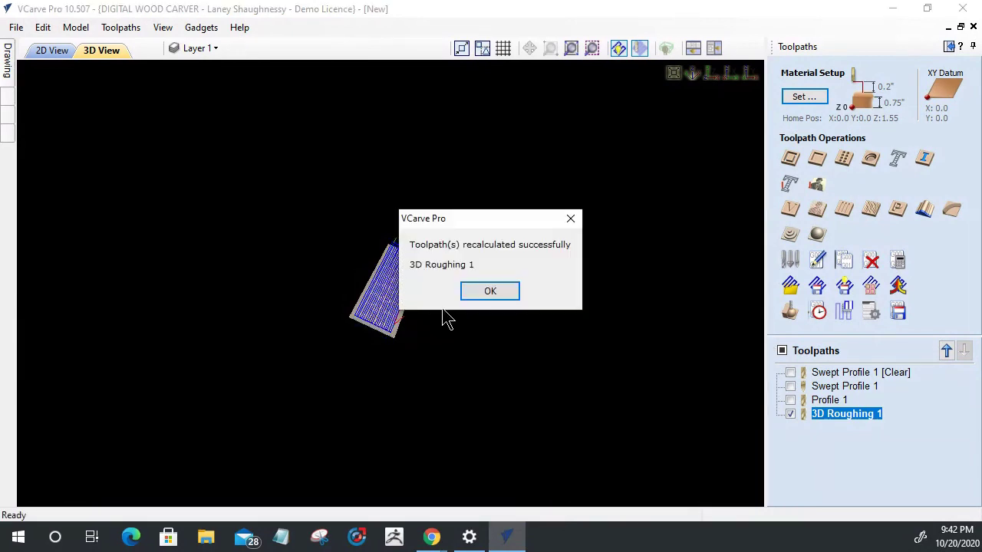
left_click(499, 292)
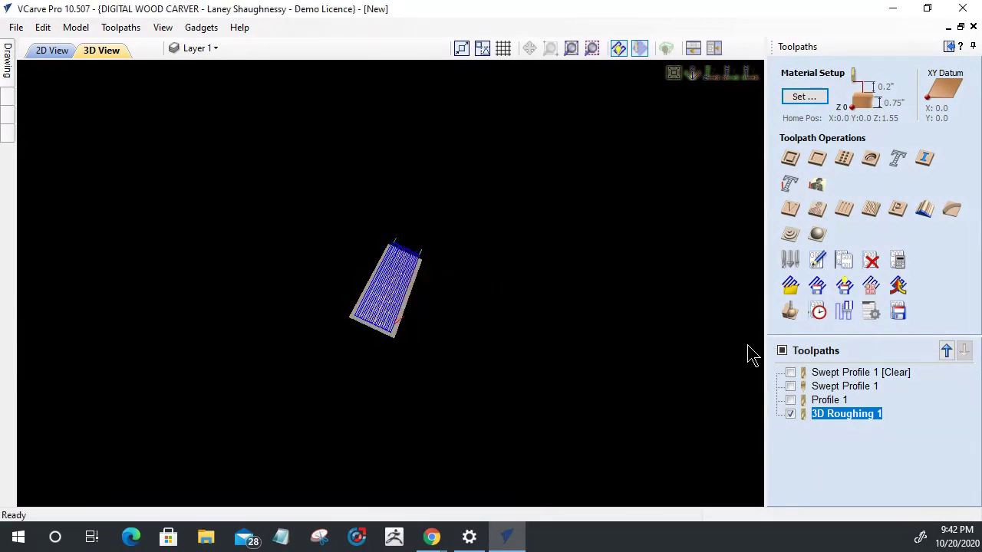
Reset the toolpath preview, simulate the recalculated roughing toolpath and examine its depth from the end of the board.
left_click(693, 74)
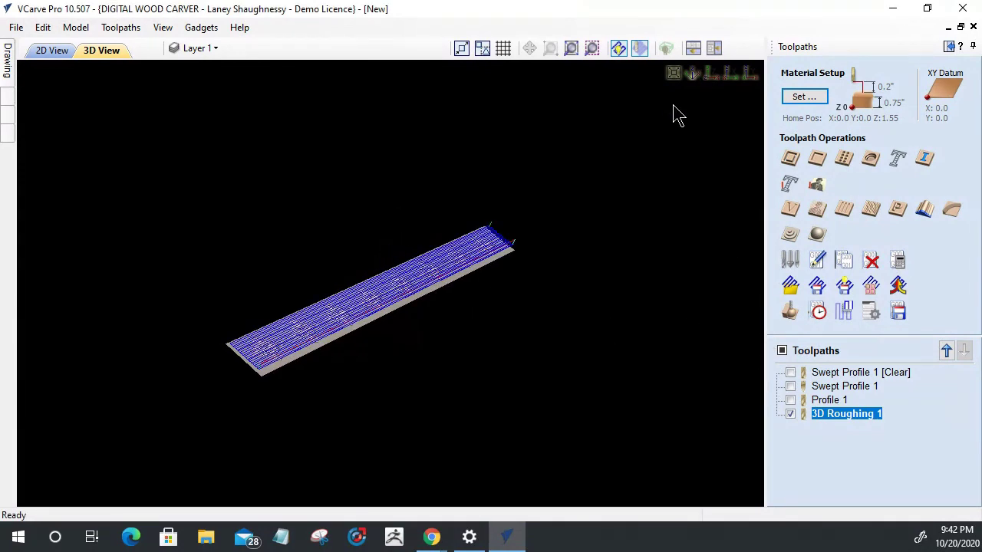
left_click(729, 77)
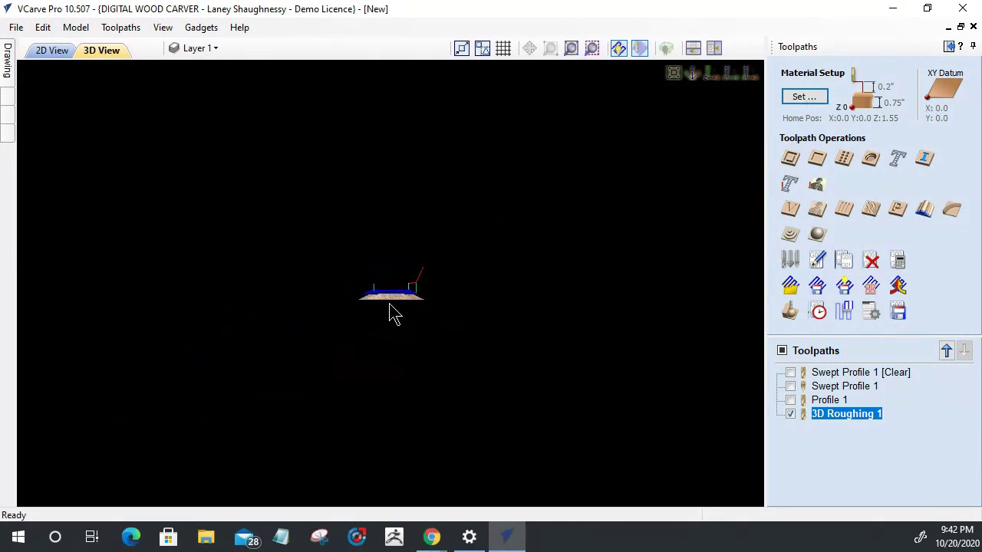
left_click(790, 311)
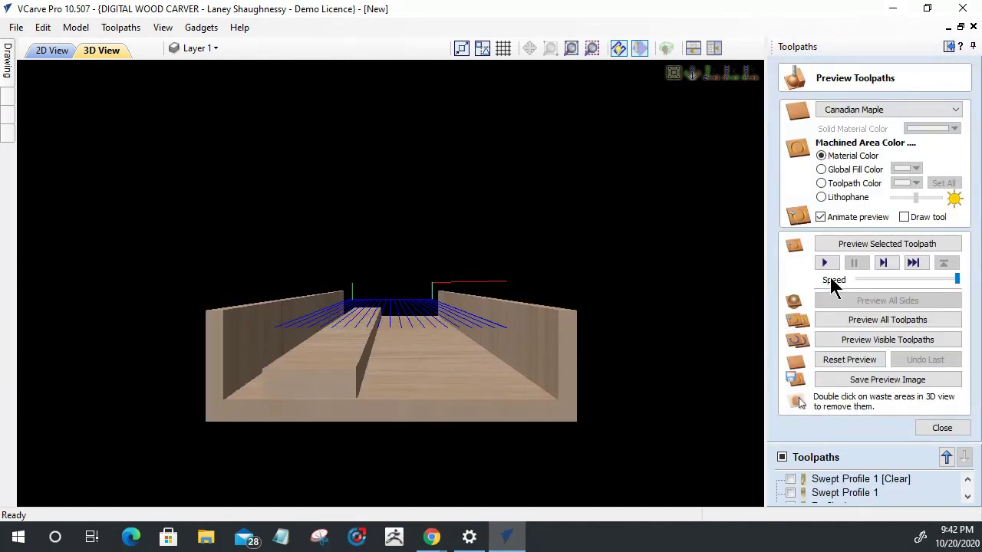
left_click(840, 359)
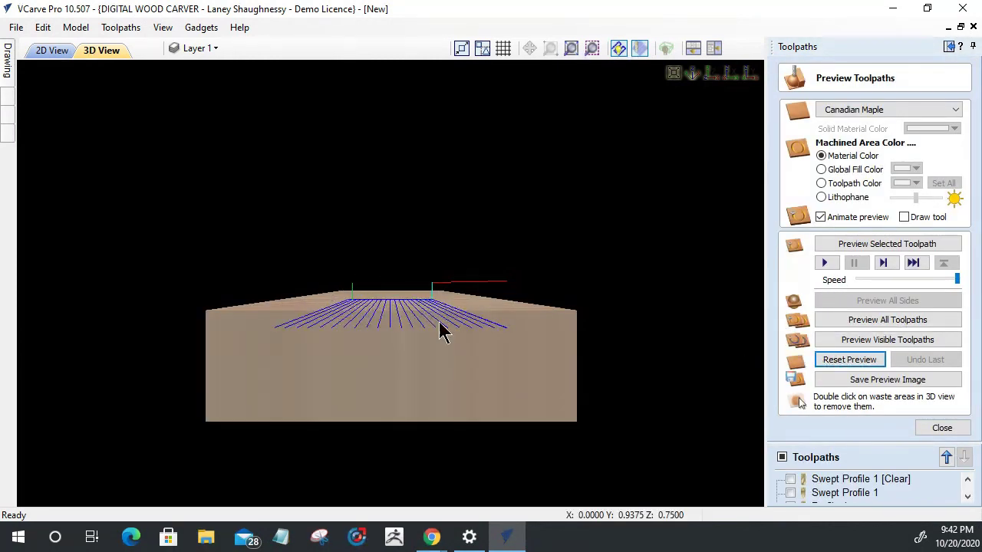
left_click(864, 246)
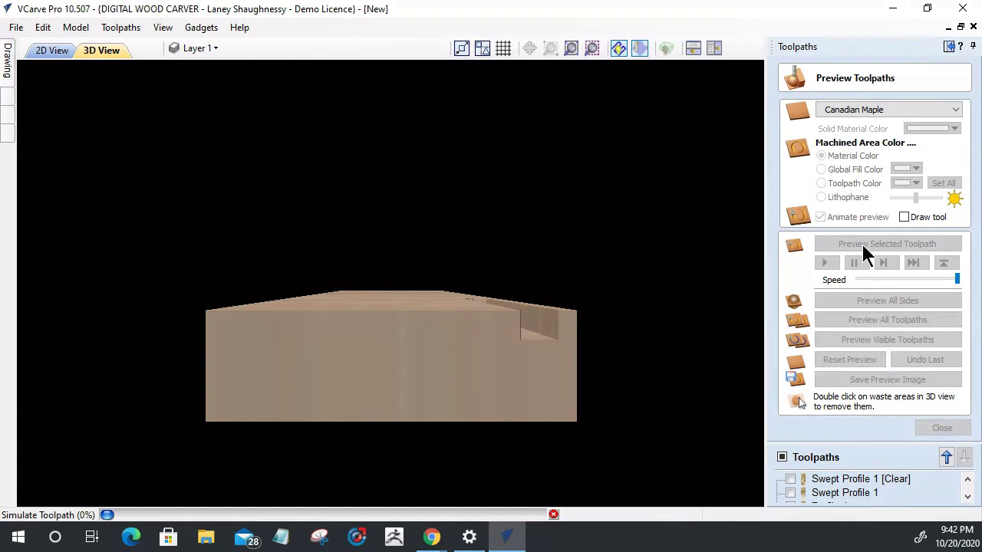
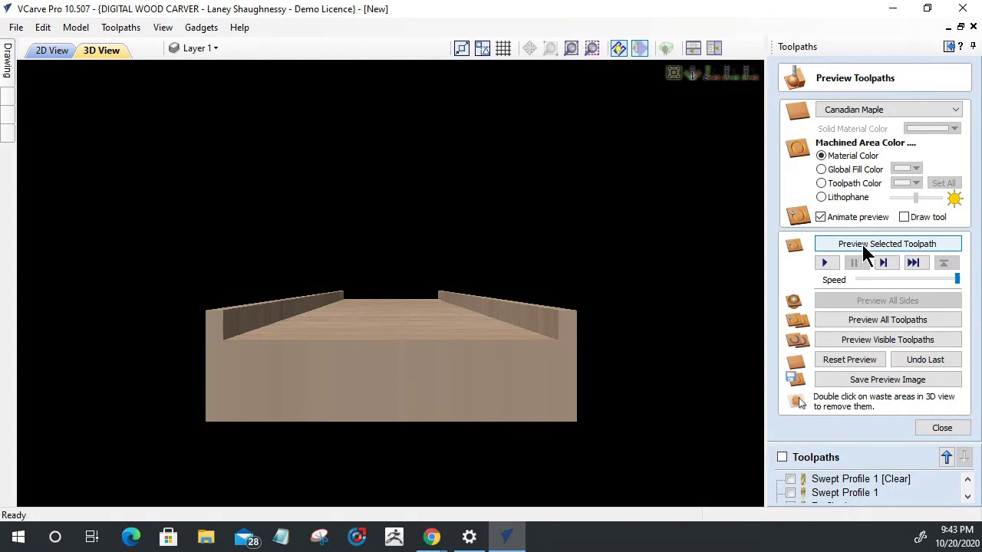
mouse_move(476, 353)
left_mouse_down()
mouse_move(434, 407)
mouse_move(410, 418)
mouse_move(443, 322)
mouse_move(410, 403)
mouse_move(476, 385)
mouse_move(483, 351)
left_mouse_up()
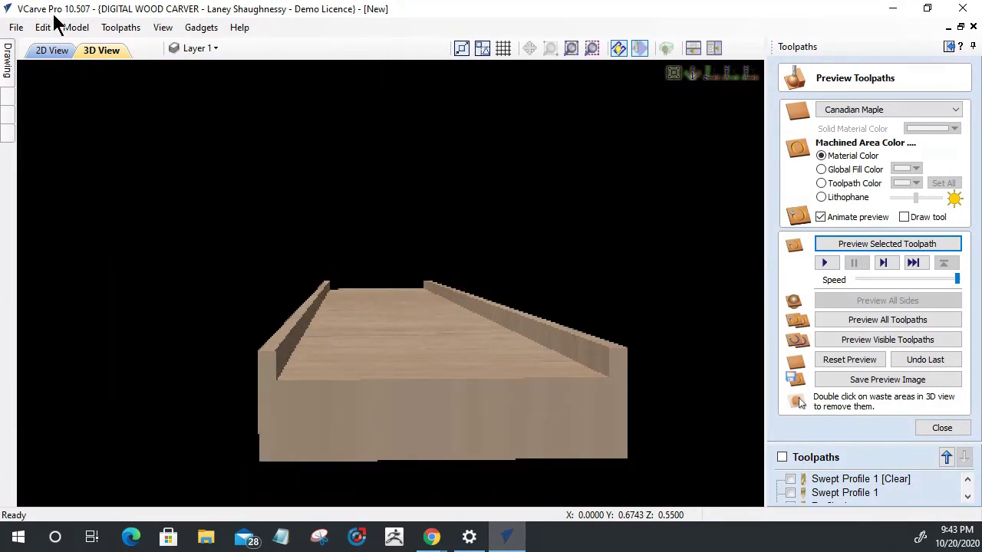
Reopen the existing 3D roughing toolpath for editing while showing the flat 2D layout.
left_click(53, 51)
scroll(890, 484, "down", 2)
double_click(847, 493)
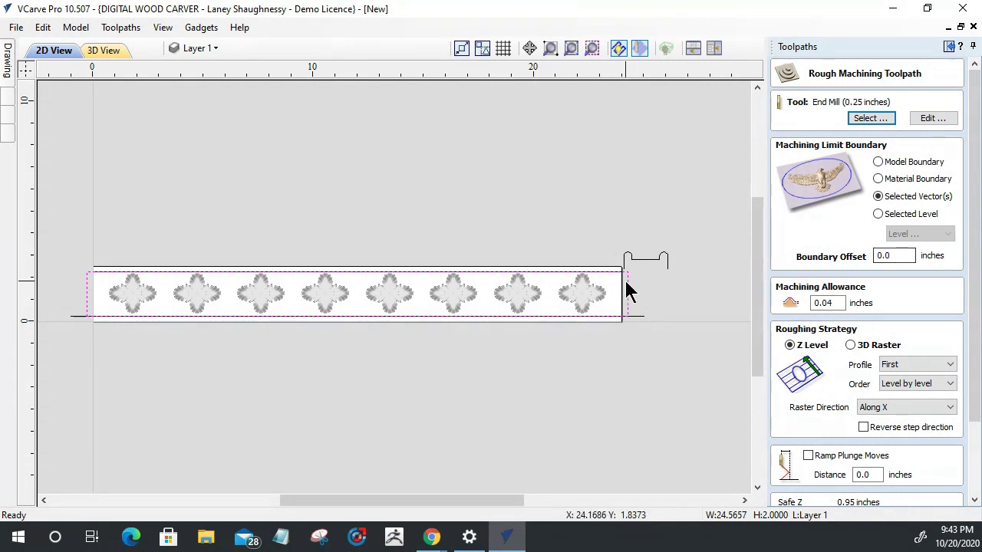
Try to calculate the Z Level roughing toolpath using the long rectangle around the flowers as the machining boundary.
left_click(571, 297)
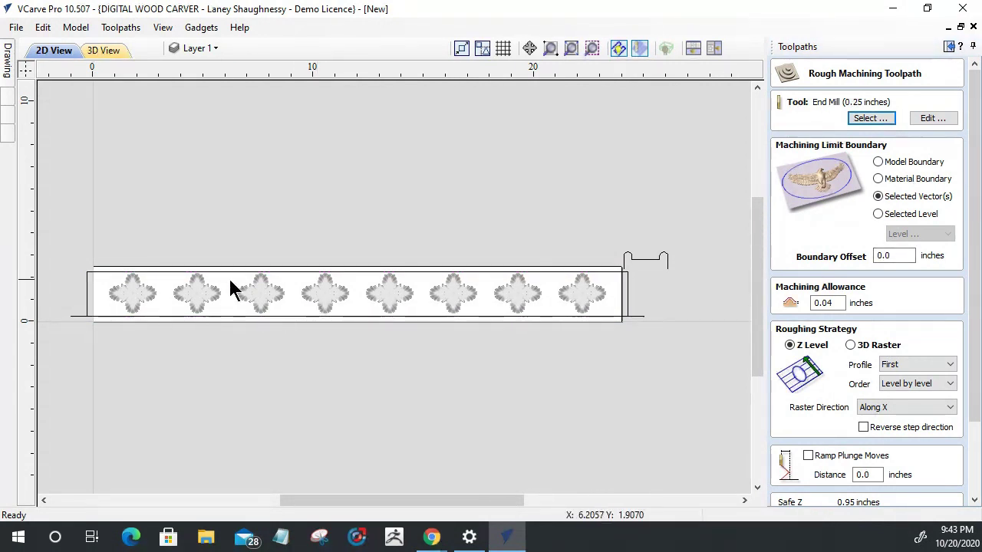
left_click(257, 296)
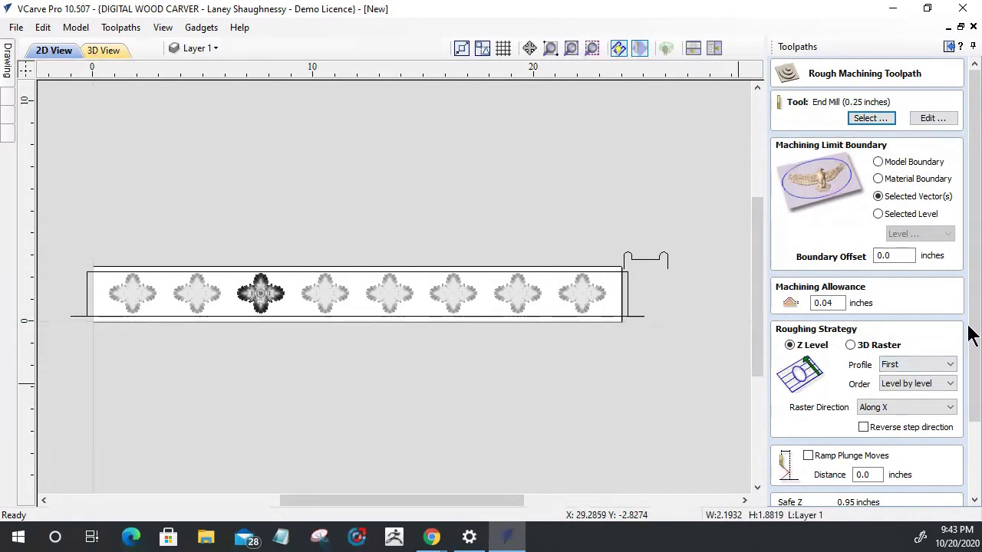
left_click(627, 281)
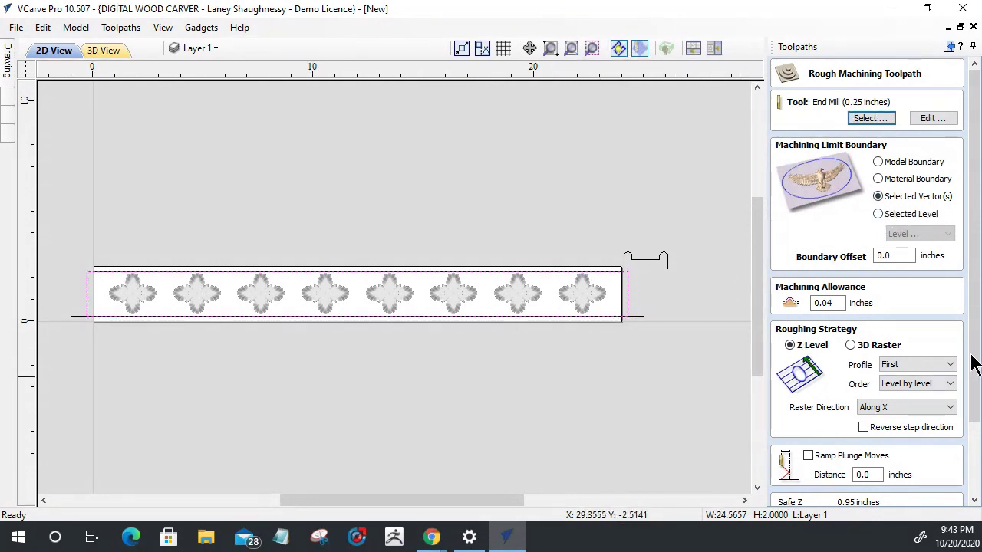
left_click_drag(978, 371, 956, 467)
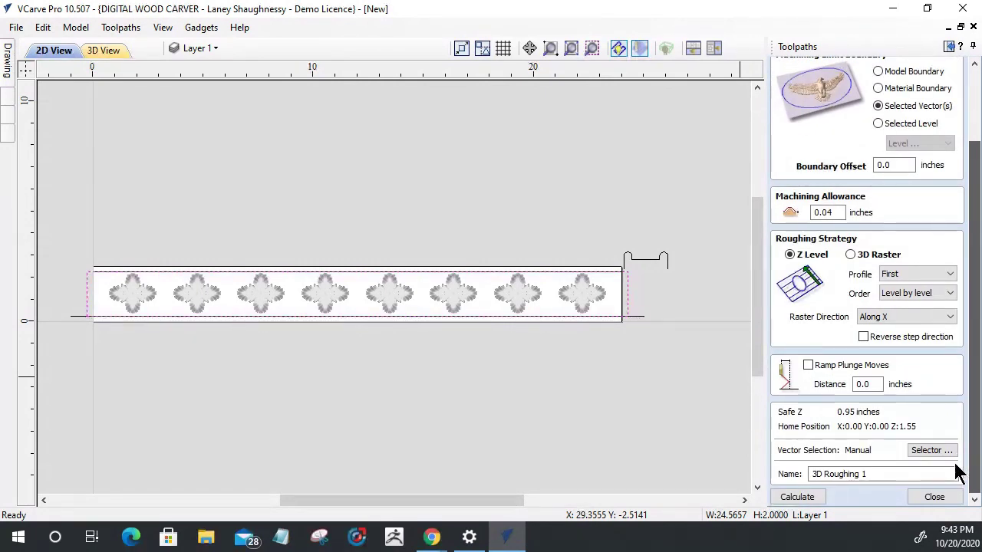
left_click(802, 499)
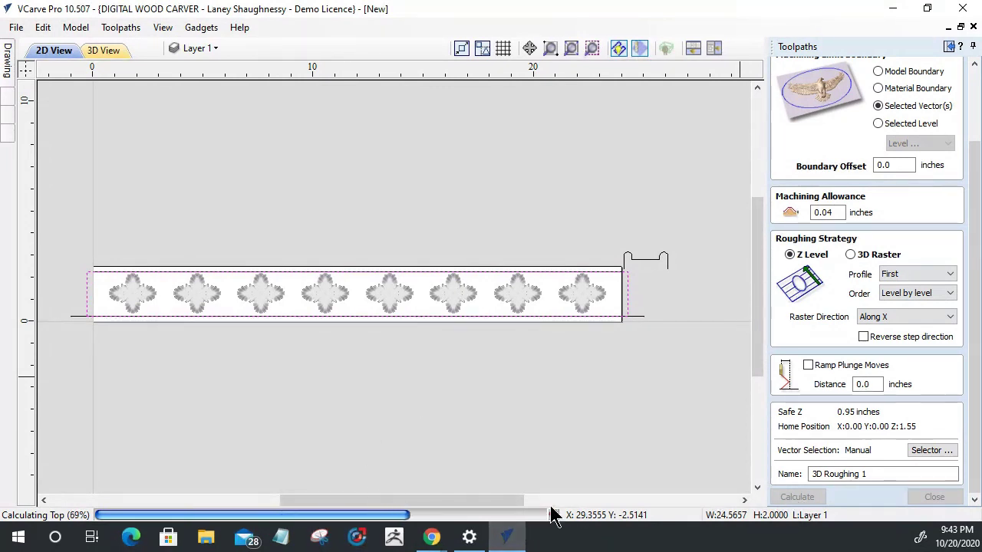
left_click(508, 313)
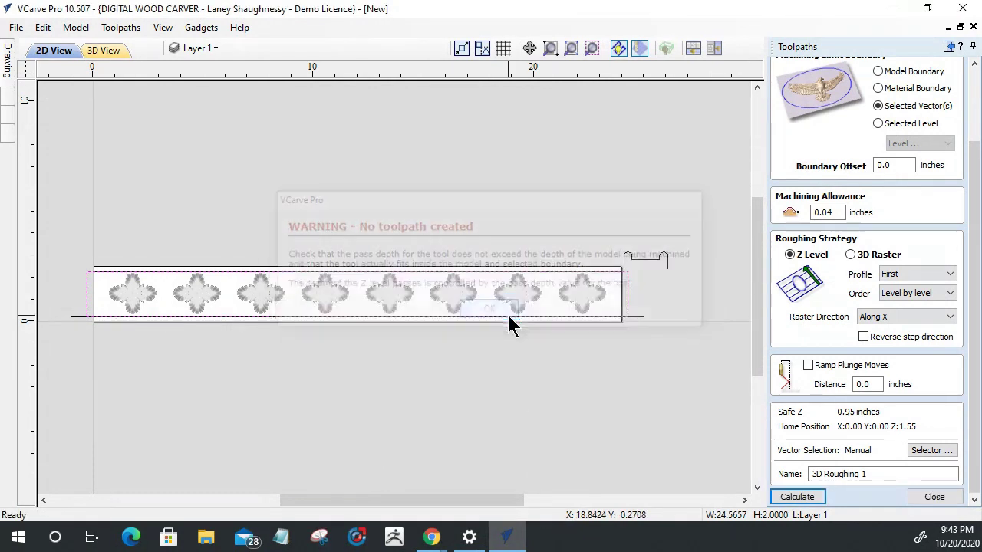
Try to shrink the leftmost flower component about its center to about 1.26 by 1.08 inches, and undo the resize.
scroll(606, 343, "up", 2)
scroll(608, 343, "up", 1)
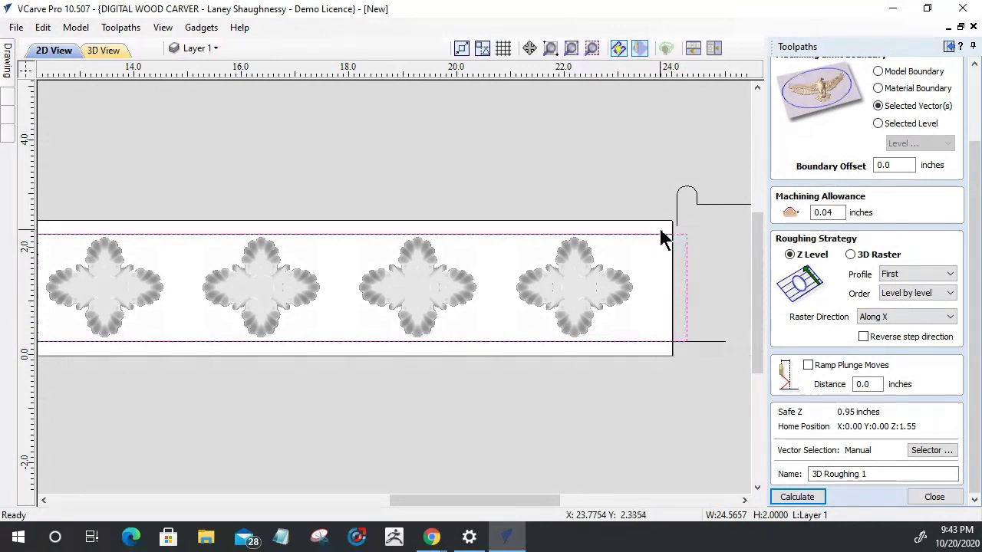
left_click(568, 271)
scroll(602, 299, "down", 3)
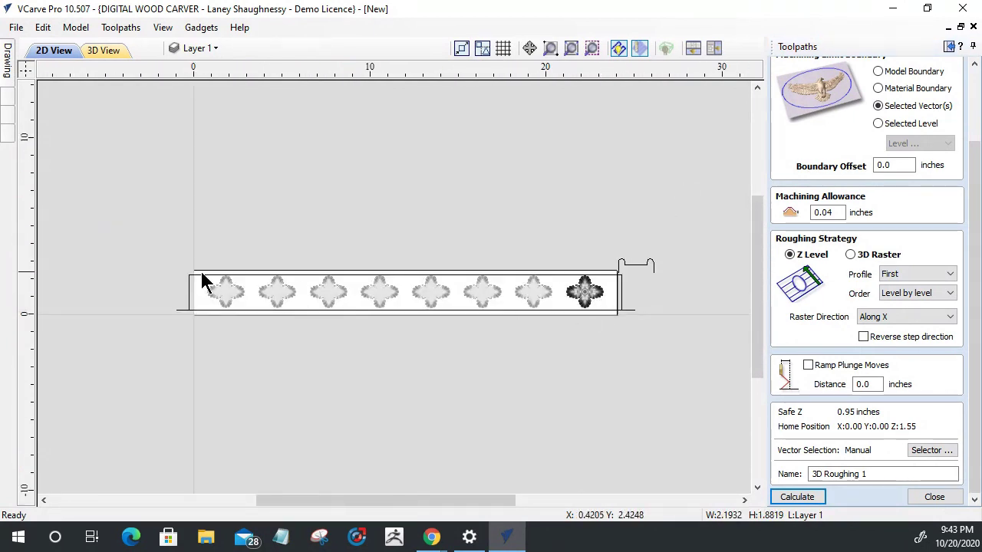
left_click(227, 293)
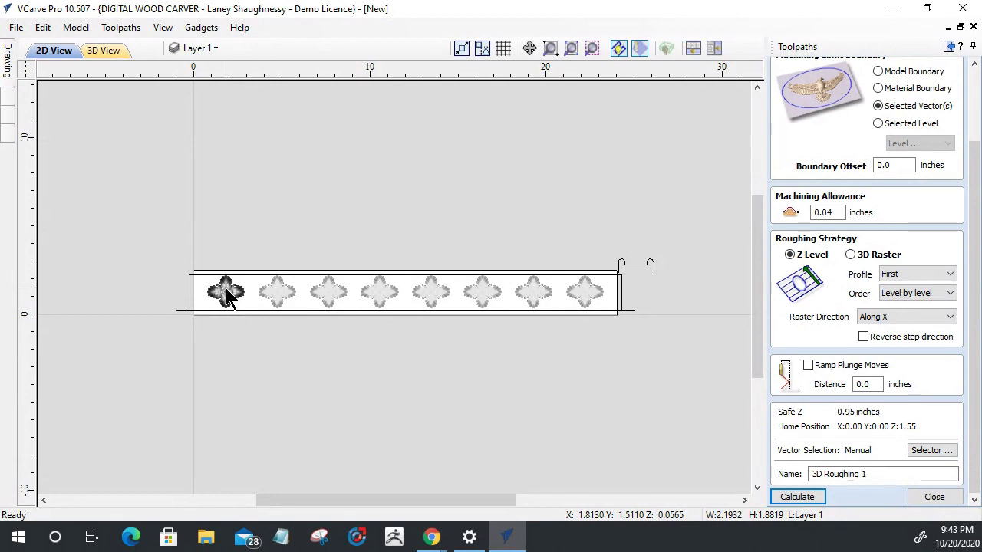
left_click(225, 289)
scroll(225, 290, "up", 5)
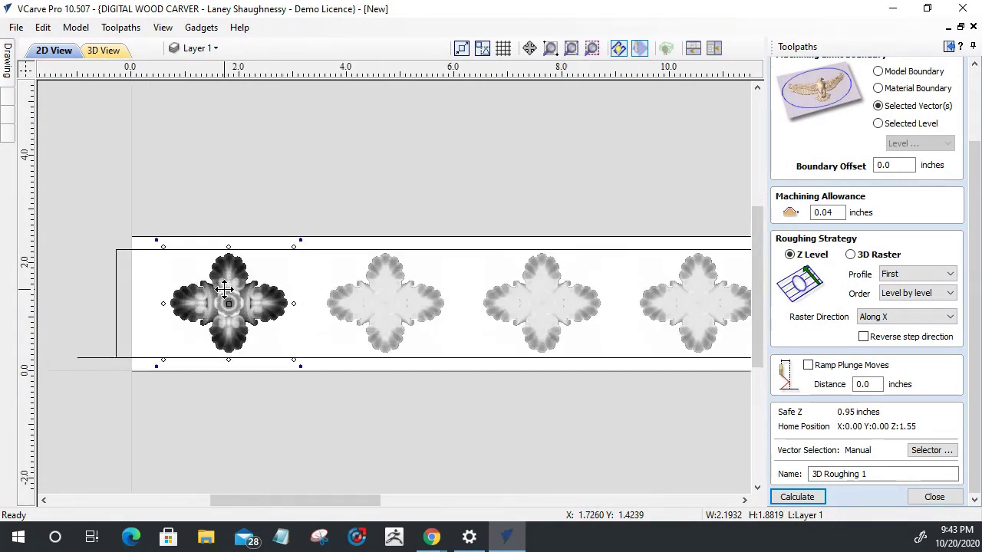
left_click(151, 243)
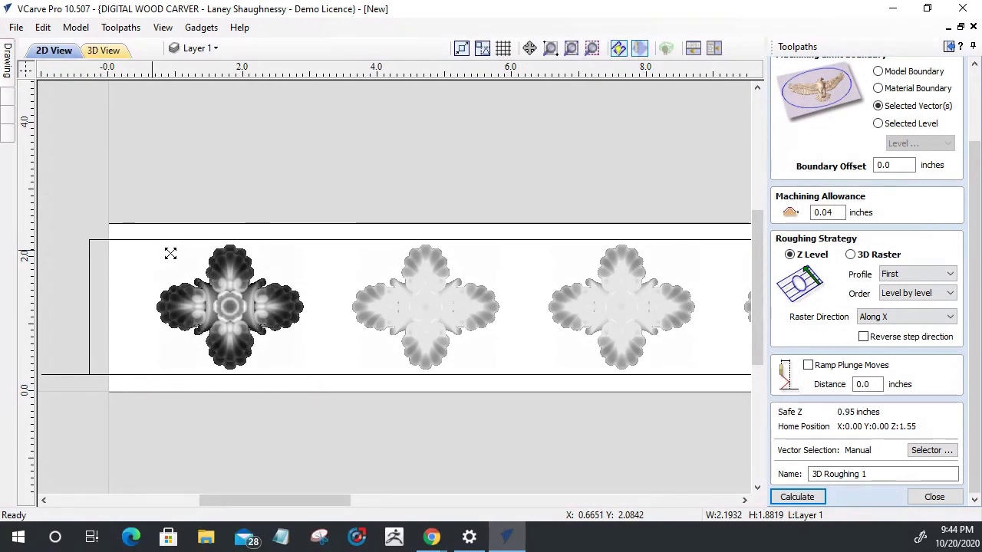
left_click(191, 266)
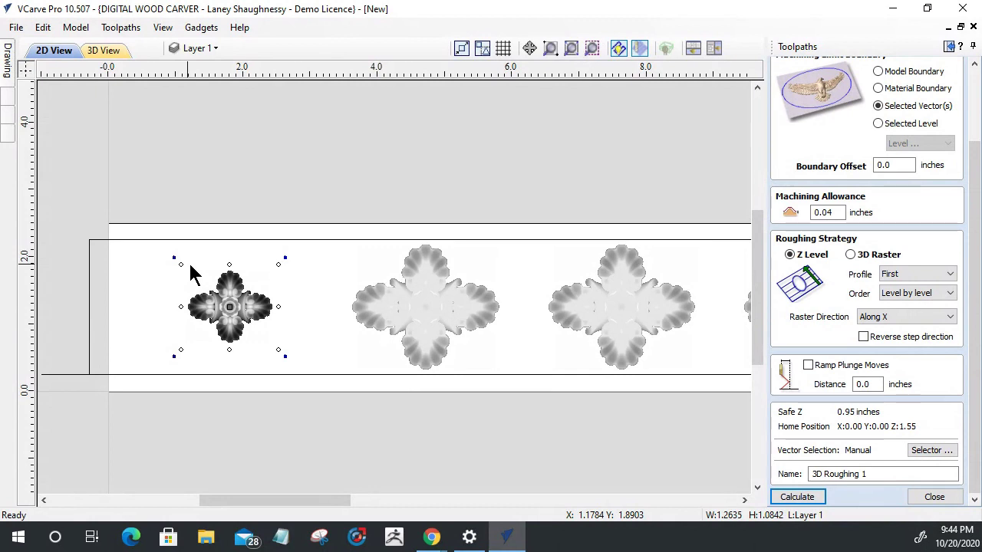
left_click(190, 267)
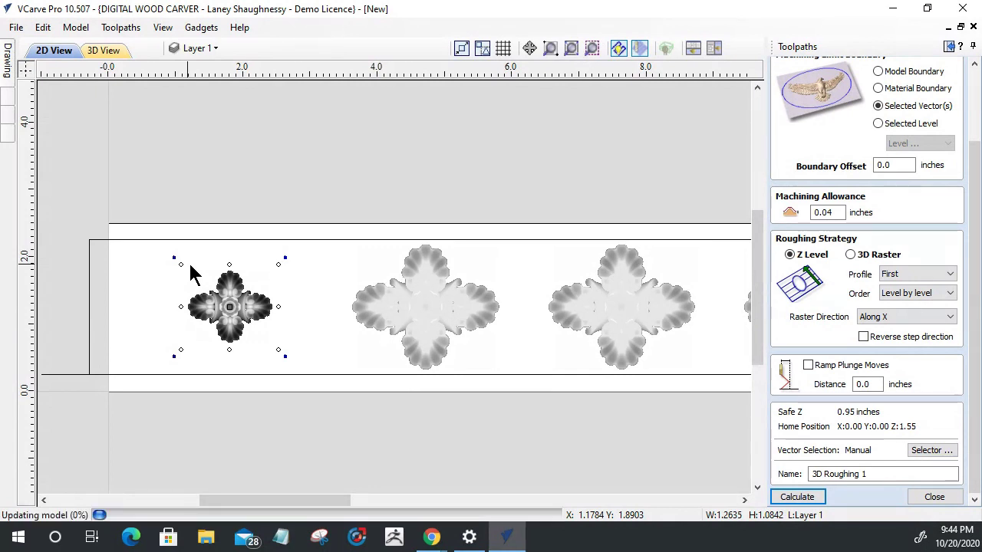
scroll(121, 246, "down", 3)
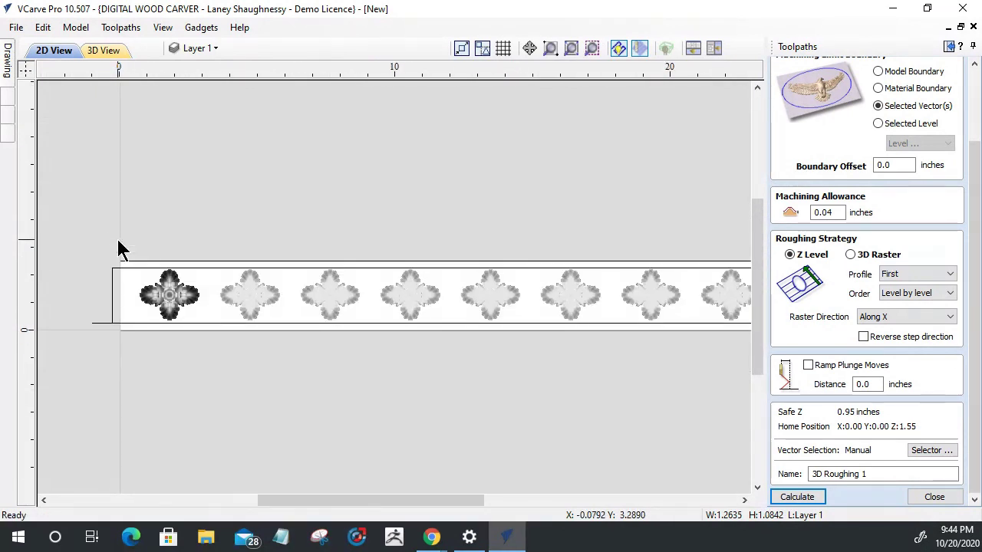
Scale all eight flower components together about their center to a height of 1.1319 inches, with X and Y linked.
scroll(130, 270, "down", 1)
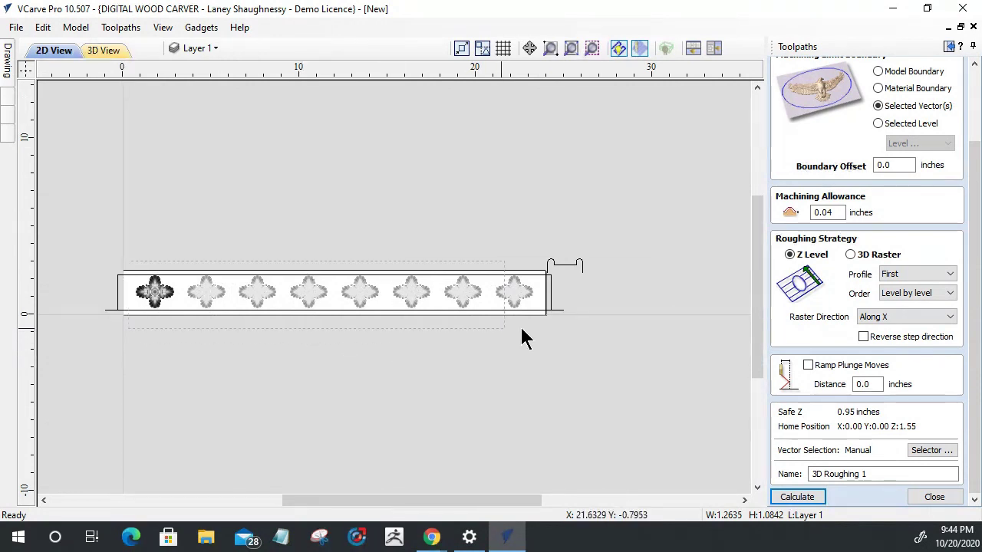
left_click(205, 292)
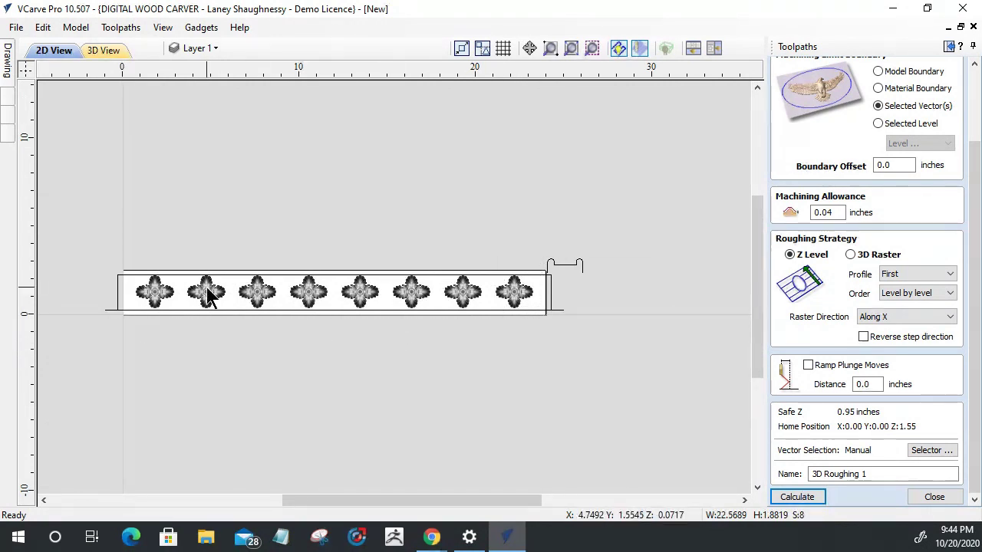
mouse_move(9, 79)
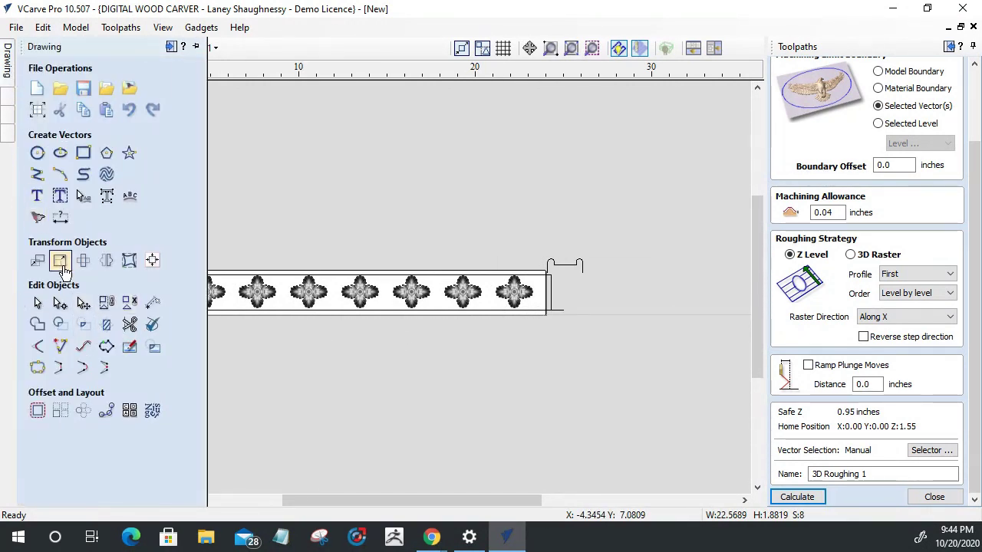
left_click(61, 263)
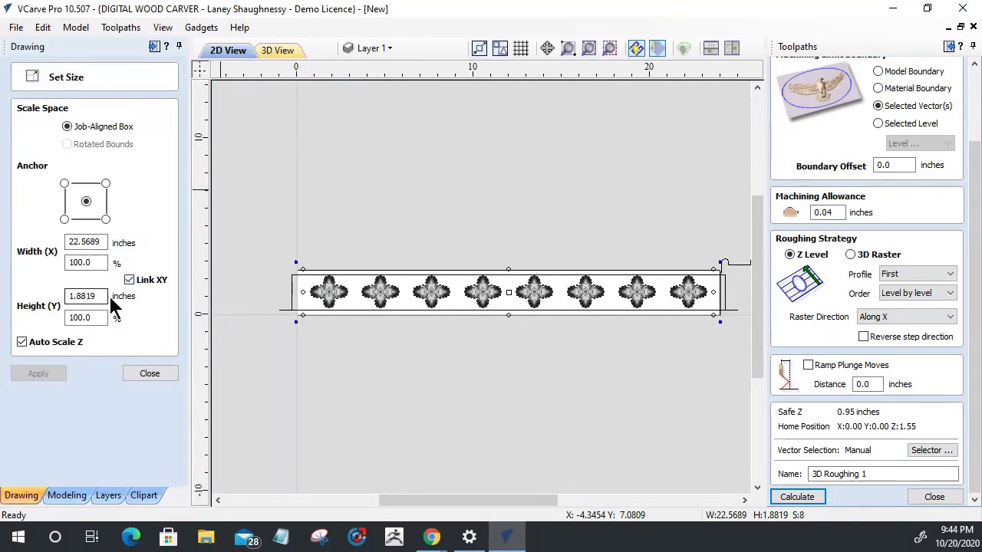
double_click(68, 296)
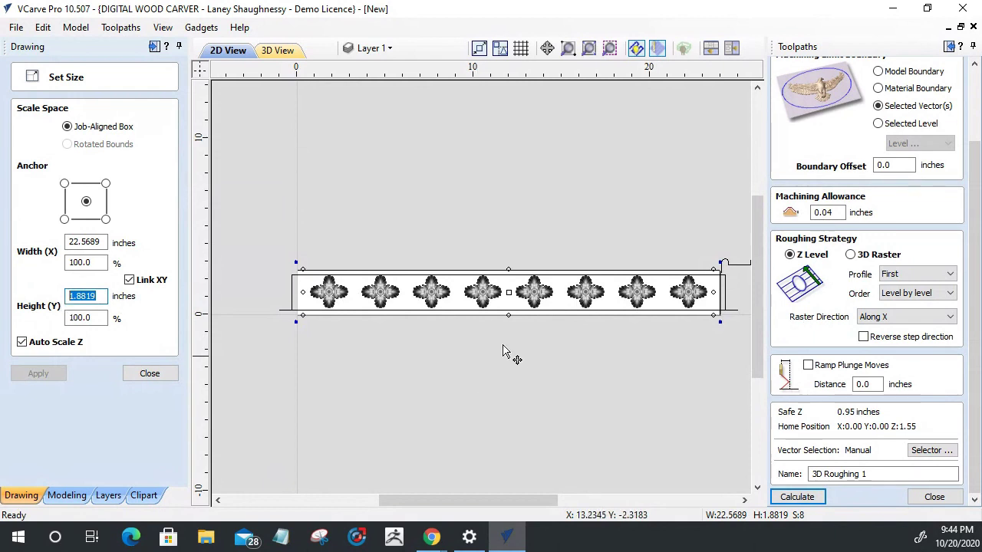
scroll(358, 318, "up", 3)
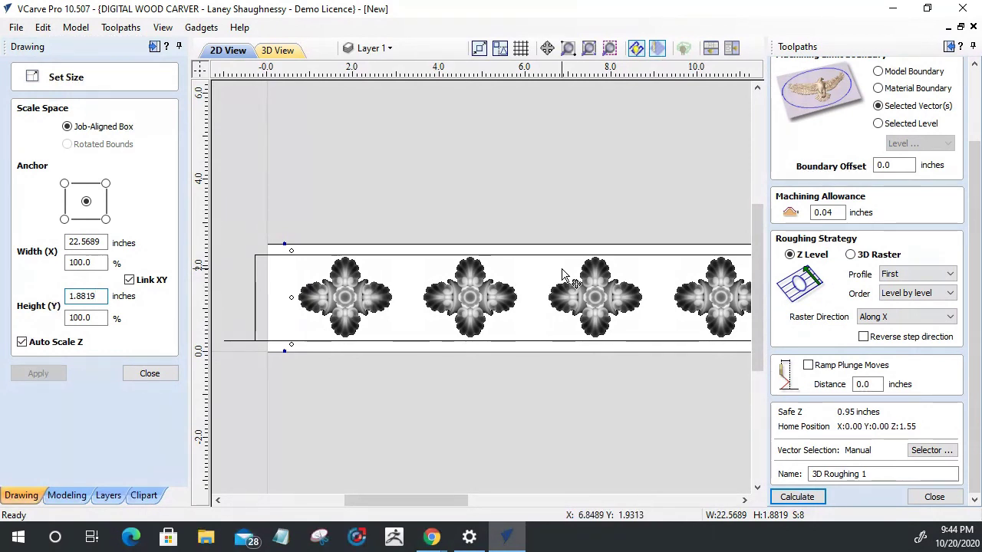
type("0")
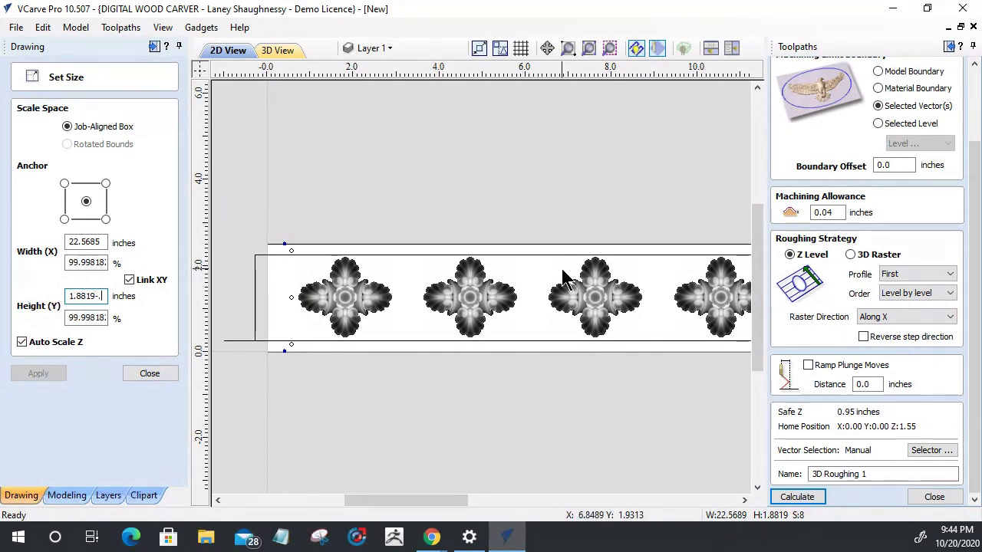
type(".75")
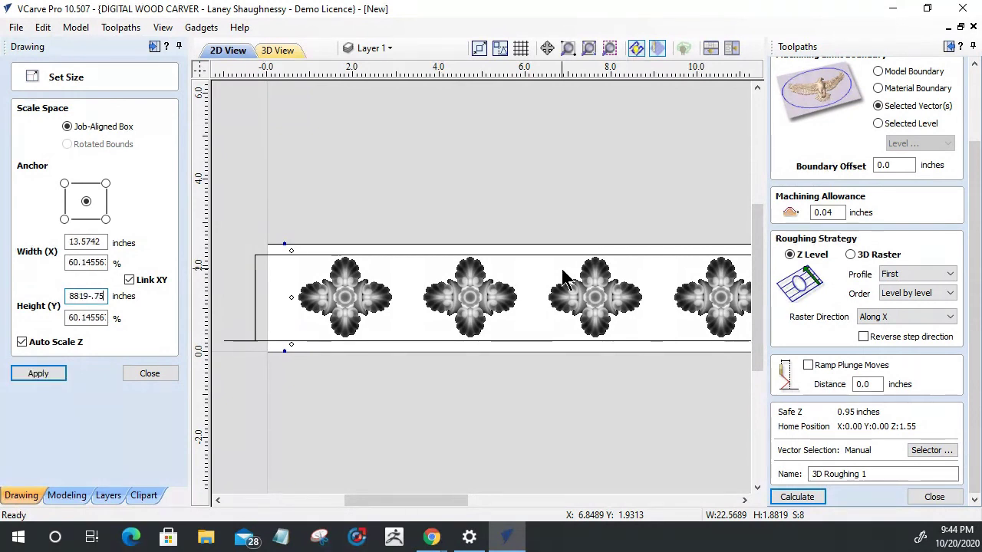
key("equal")
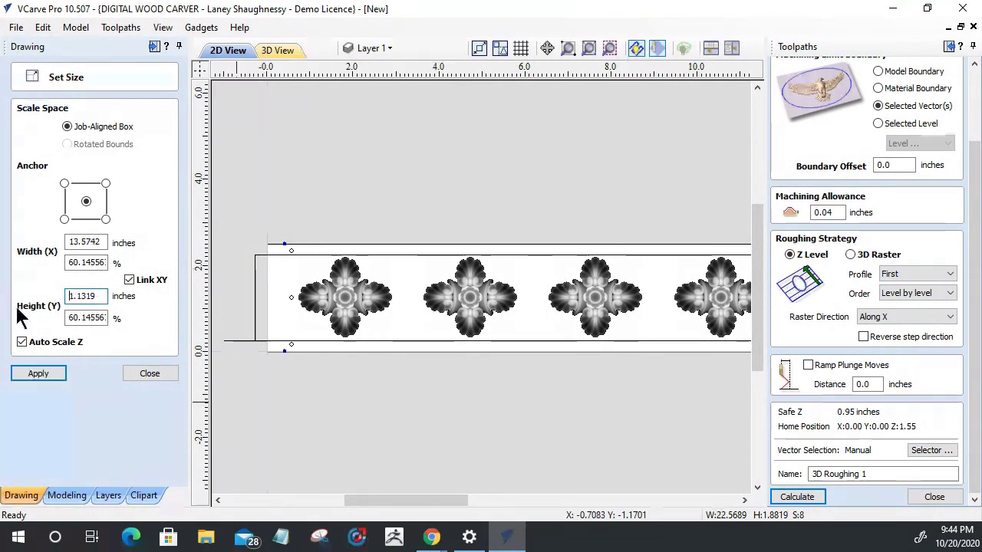
left_click(36, 376)
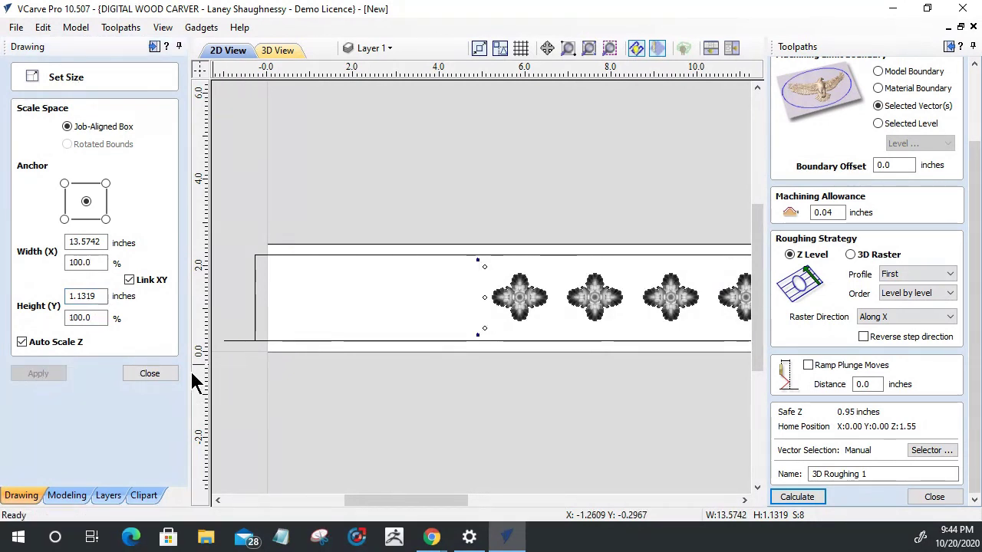
left_click(149, 374)
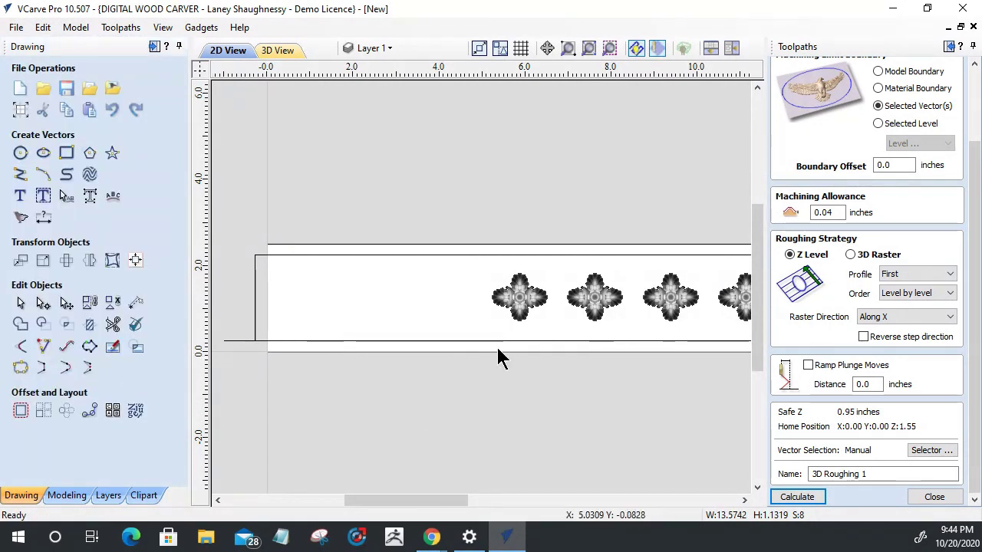
Move the row of eight flowers to the left end of the strip, onto its lower boundary line, and deselect it.
scroll(457, 299, "down", 5)
scroll(450, 291, "up", 2)
scroll(441, 286, "down", 2)
left_click_drag(450, 267, 624, 307)
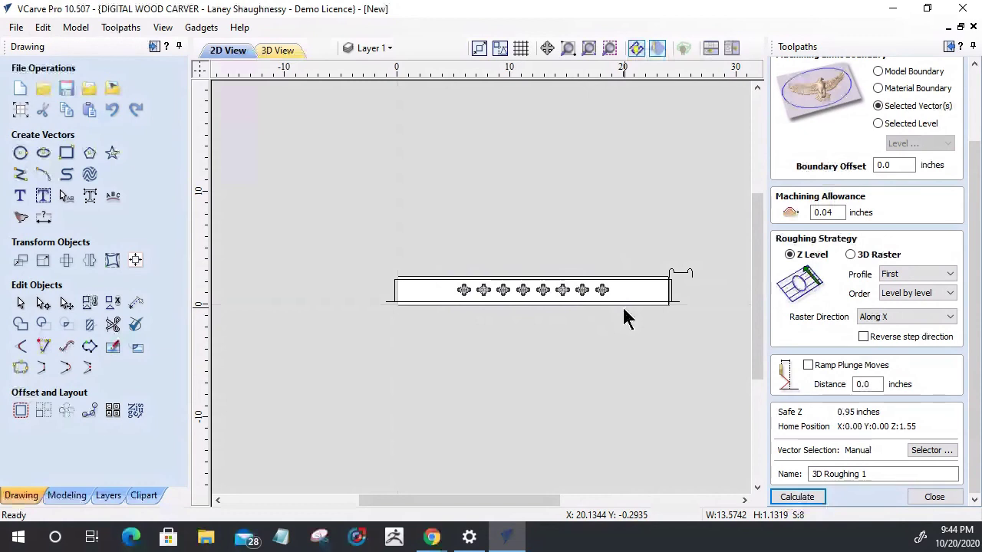
left_click(583, 290)
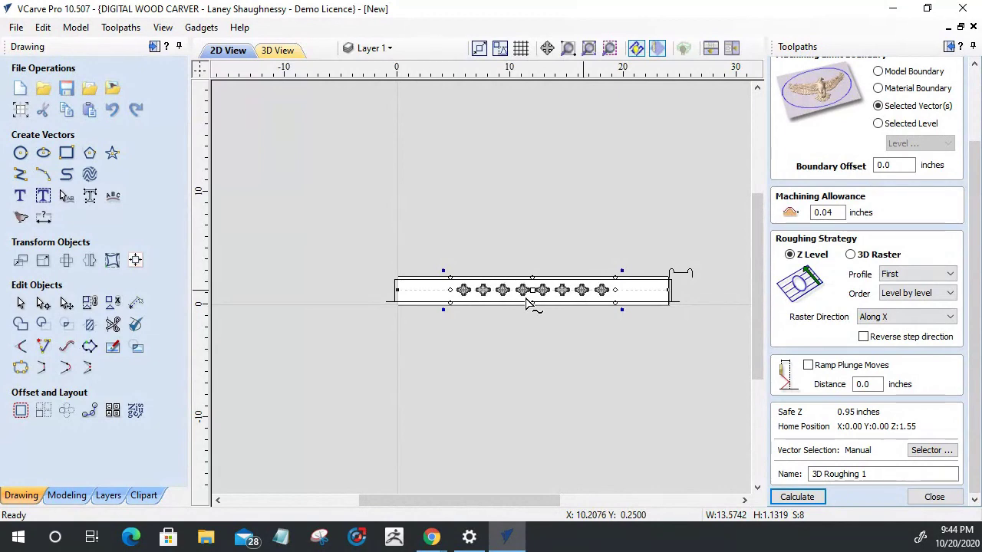
left_click_drag(522, 299, 451, 310)
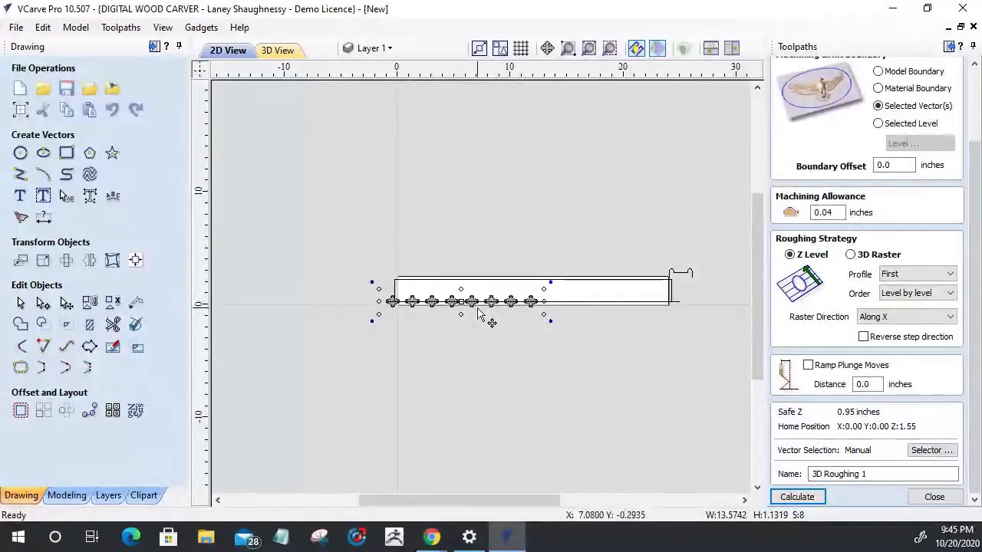
key("Escape")
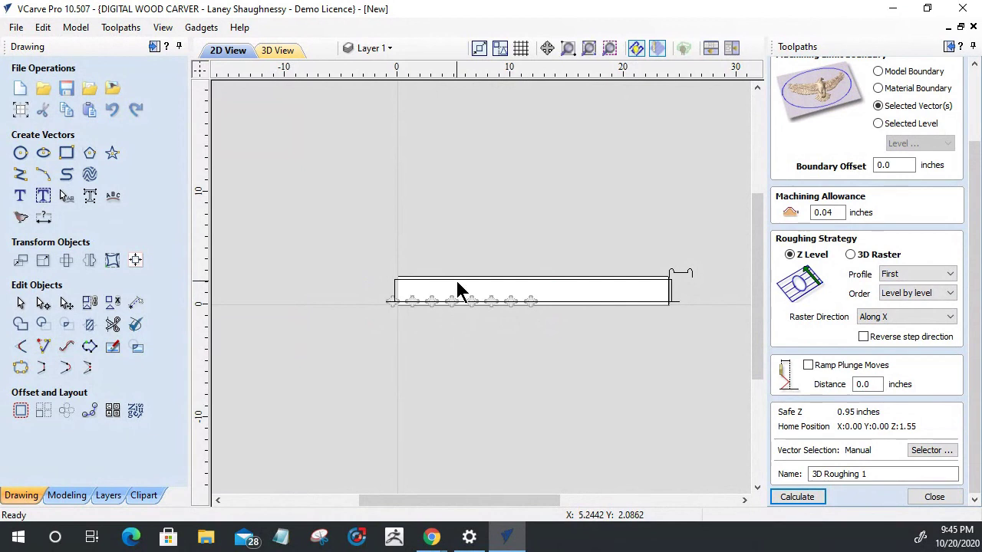
Copy the four rightmost flowers of the row into the right half of the strip, starting at about X 14.36, Y 1.25 inches.
left_click(511, 309)
left_click(511, 300)
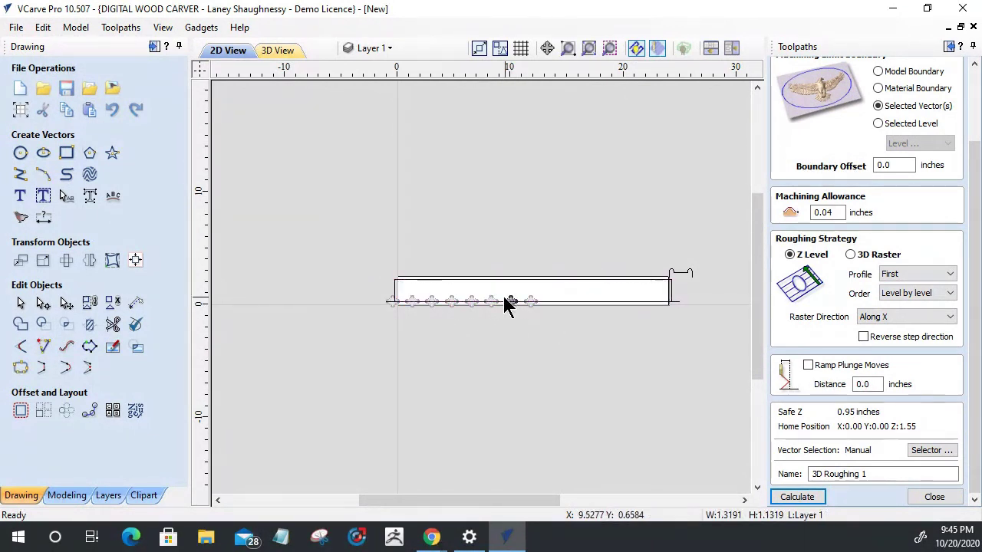
left_click_drag(462, 284, 576, 319)
left_click(491, 306, "shift")
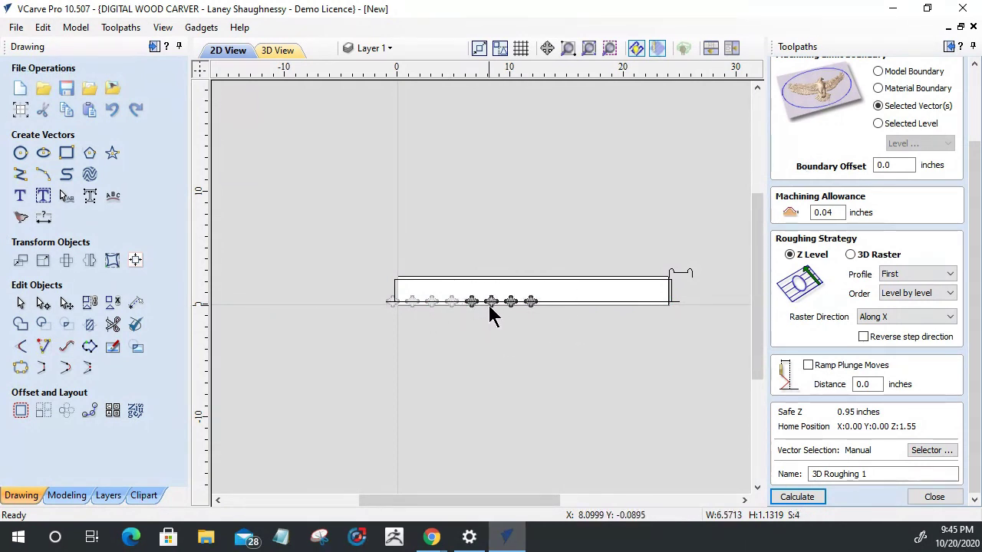
left_click(472, 302, "shift")
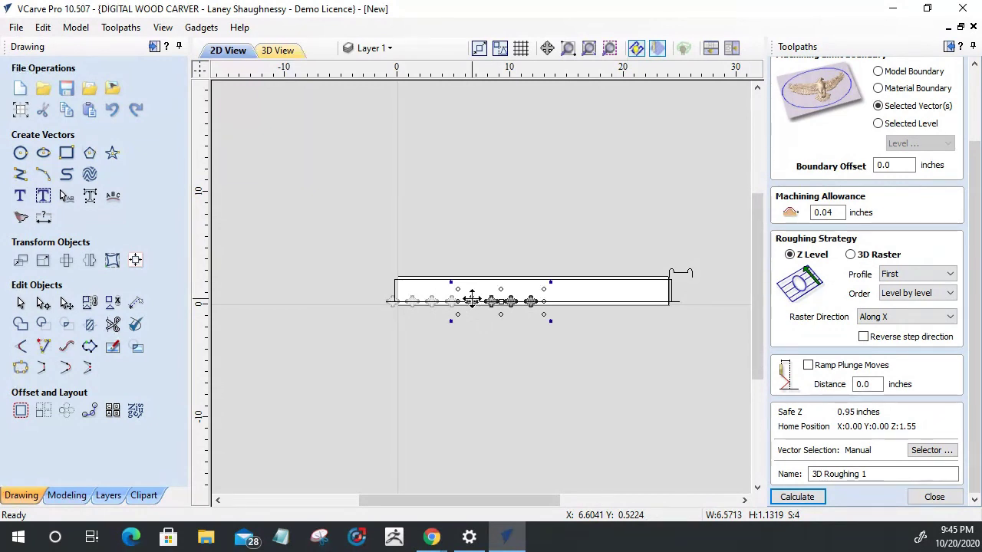
left_click_drag(473, 301, 559, 294)
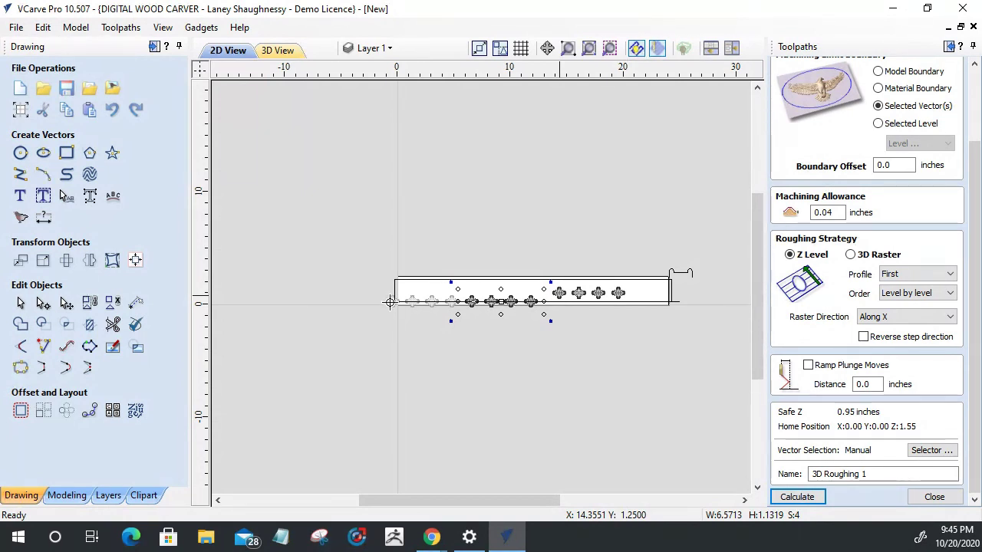
left_click(337, 292)
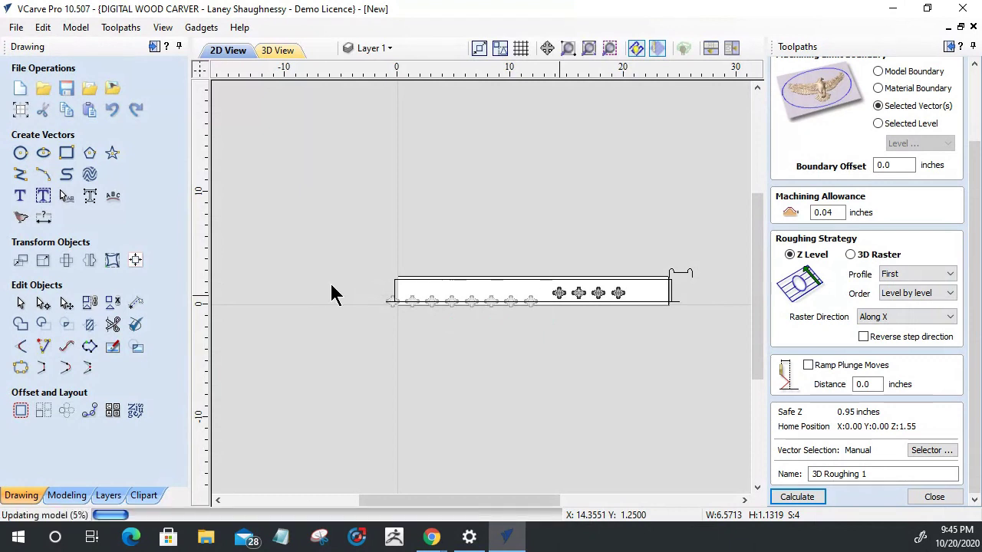
Center all twelve flowers in the strip's boundary rectangle and space them evenly along its length, using spacing inside the last vector.
left_click_drag(348, 280, 637, 326)
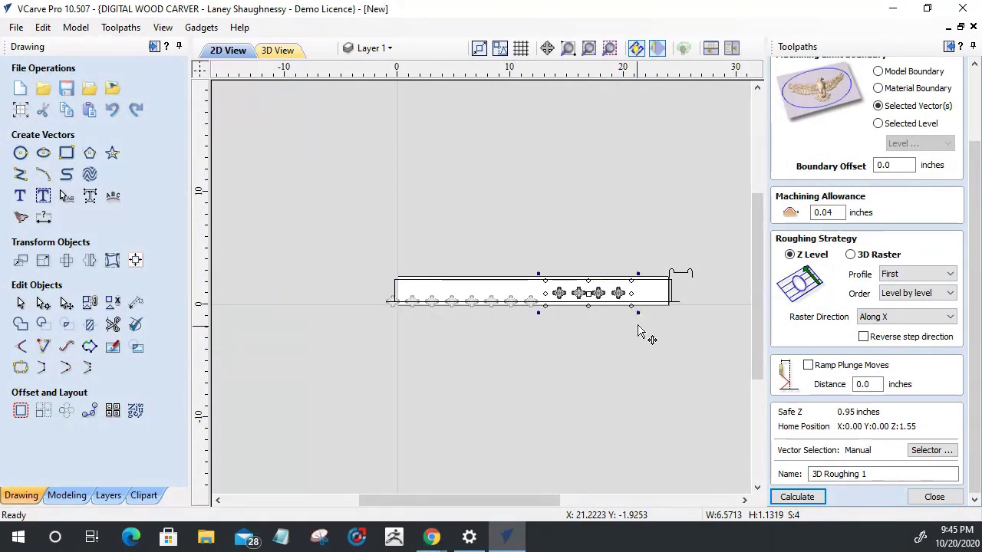
key("ctrl+a")
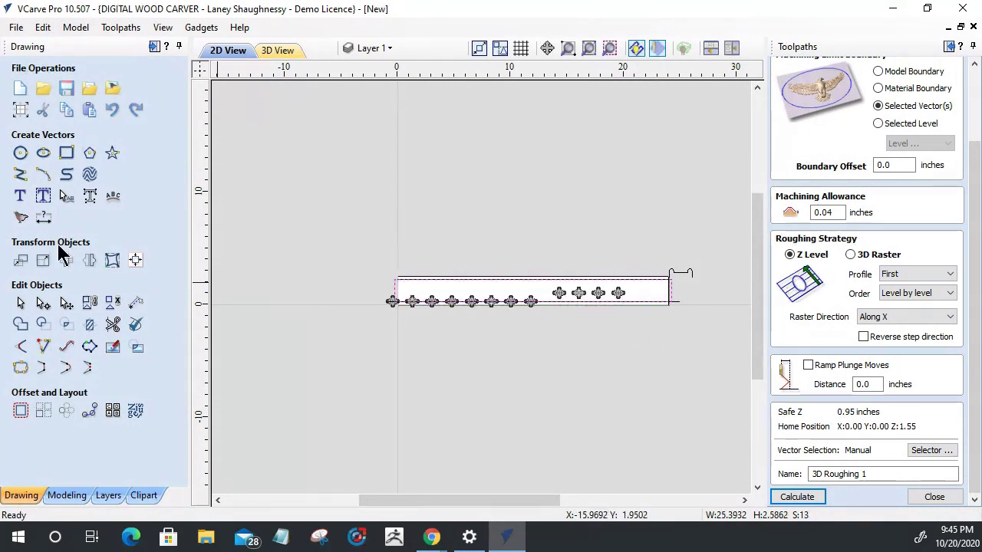
left_click(134, 261)
left_click(100, 204)
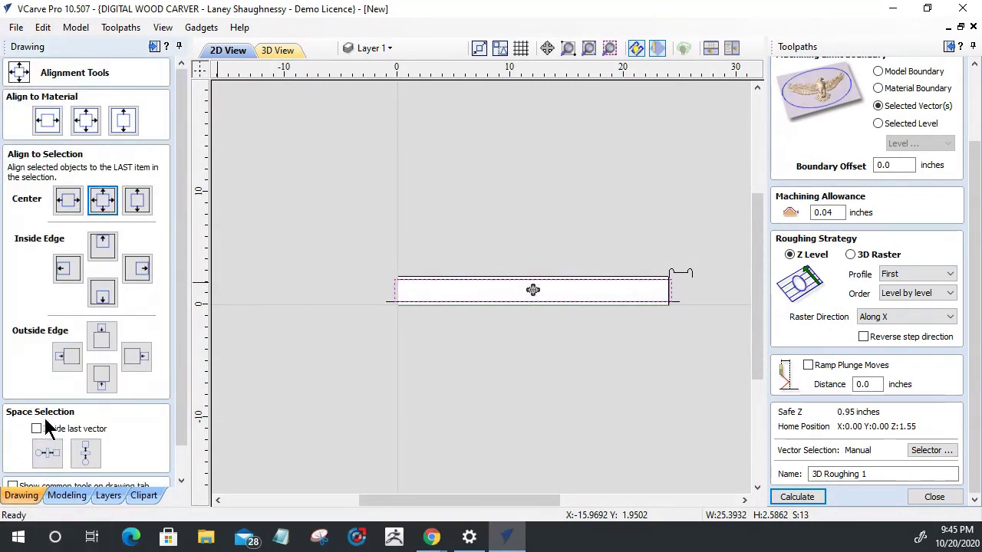
left_click(47, 456)
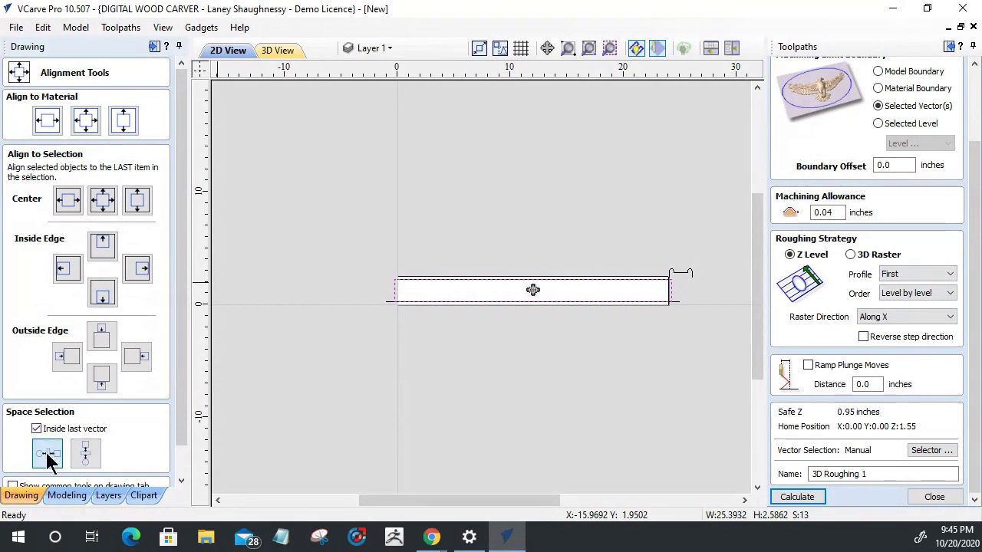
left_click(47, 456)
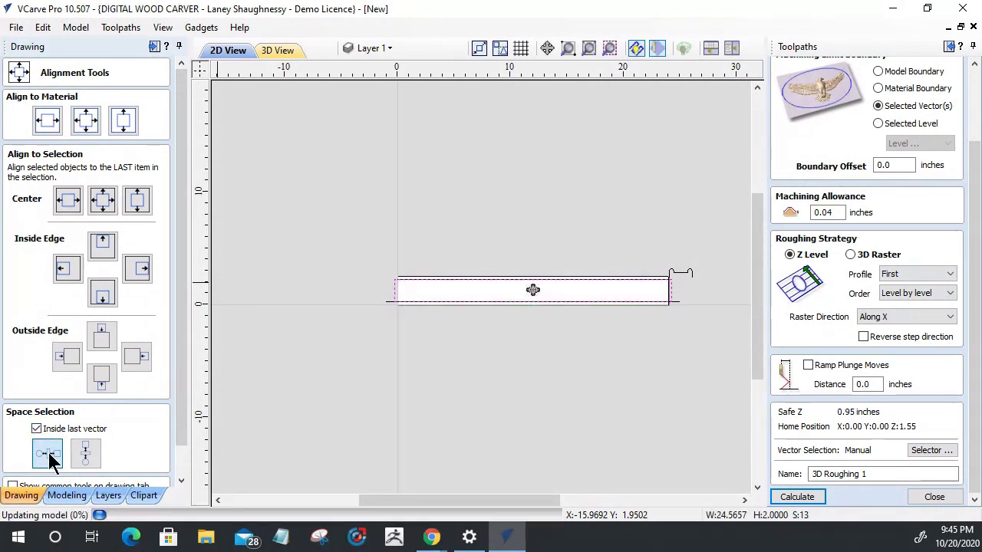
left_click_drag(183, 418, 181, 486)
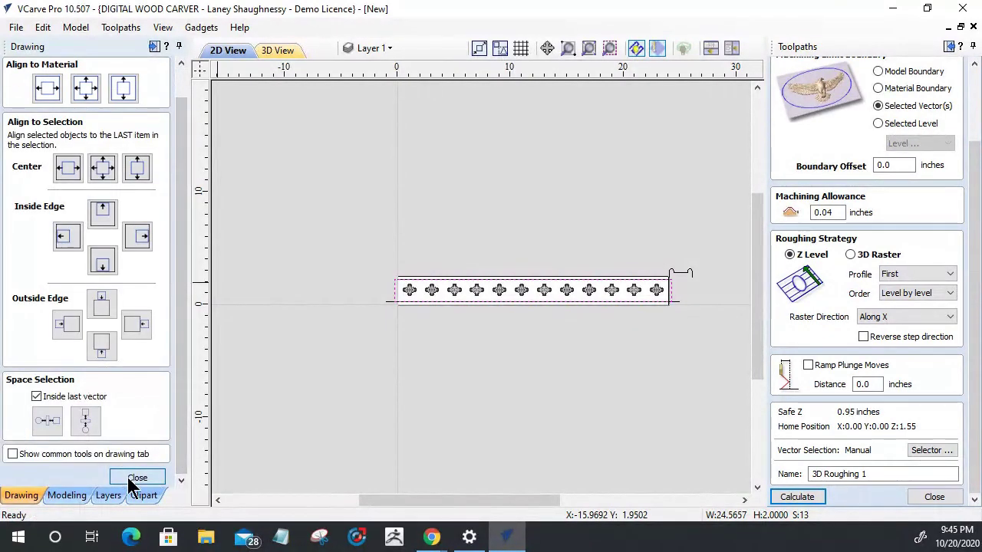
left_click(137, 476)
Leave the 3D roughing toolpath form for the material setup, and show the row of flowers in 3D.
left_click(934, 497)
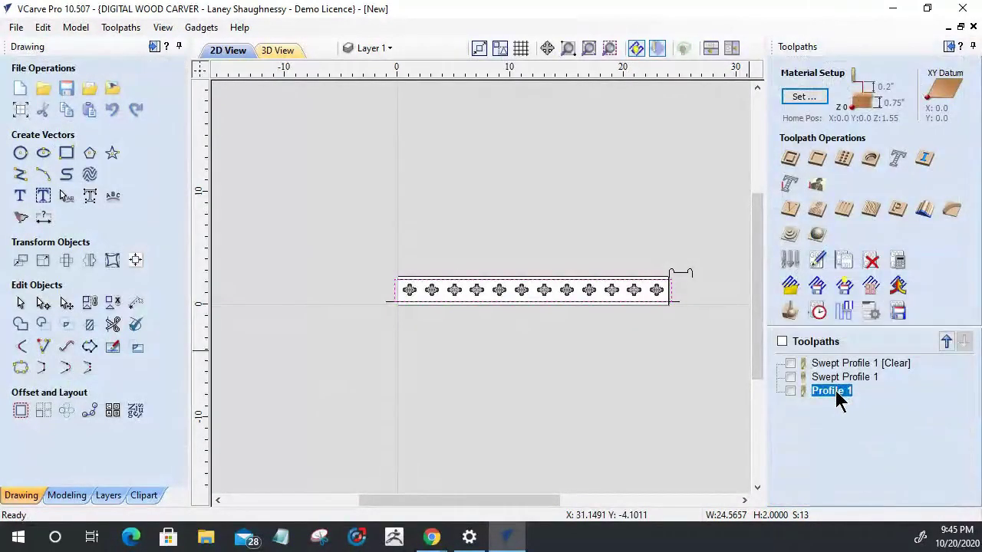
mouse_move(837, 399)
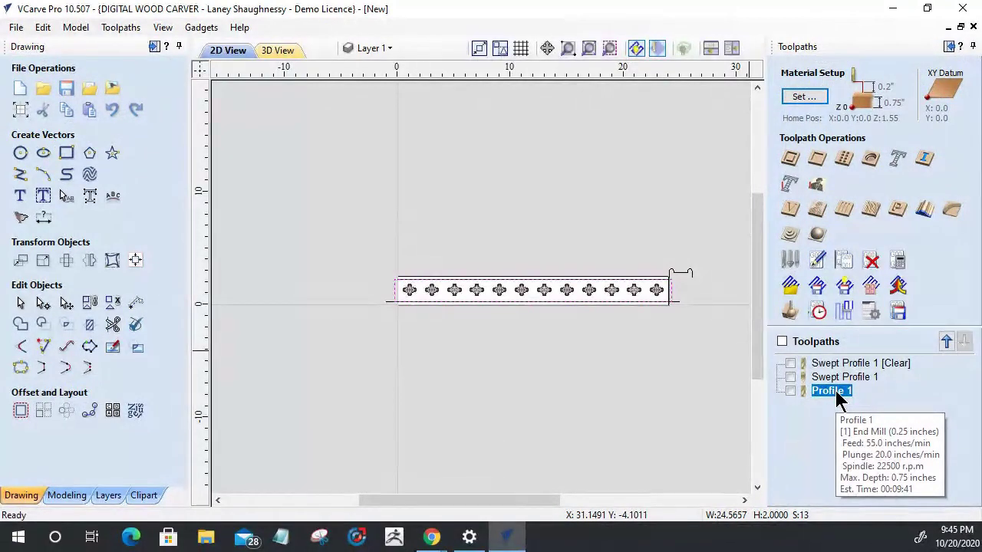
left_click(804, 97)
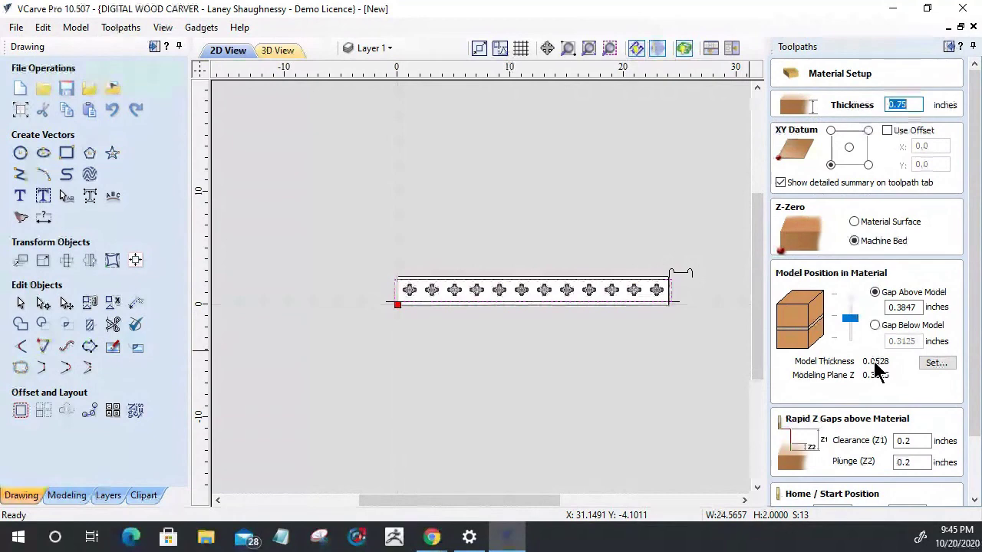
left_click(280, 51)
scroll(544, 324, "down", 5)
left_click_drag(376, 307, 397, 355)
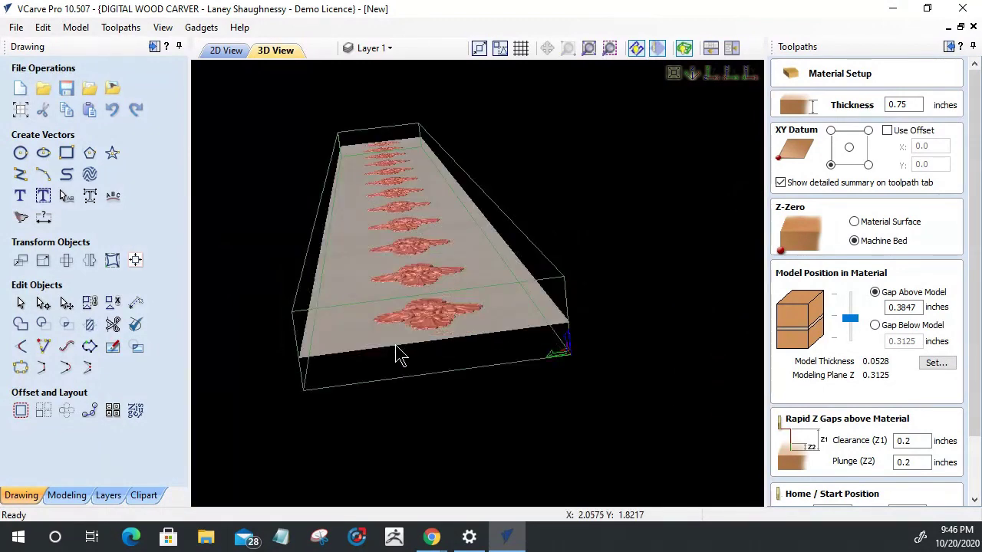
scroll(365, 395, "up", 4)
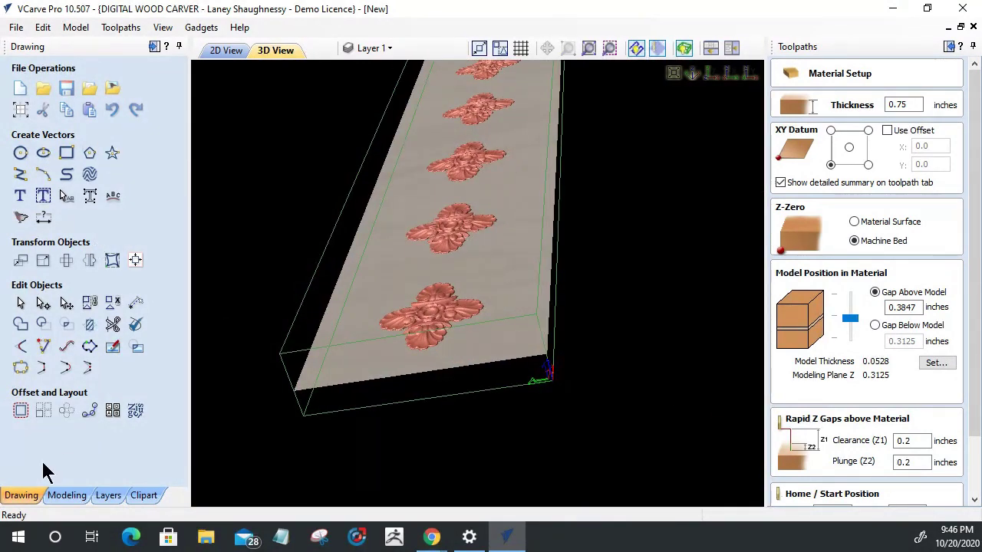
Set the shape height of all twelve flower components to 0.125 inches in the component properties.
left_click(67, 495)
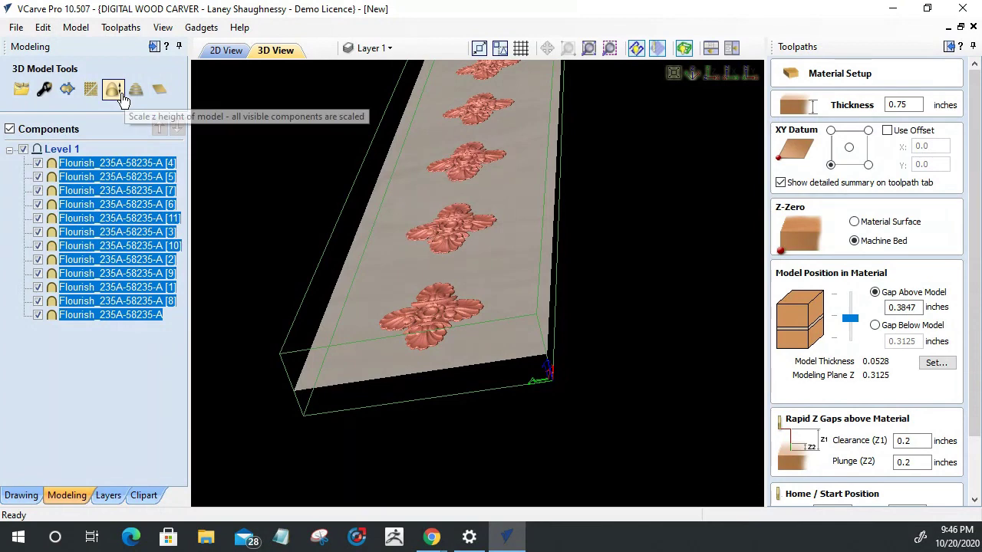
left_click(44, 90)
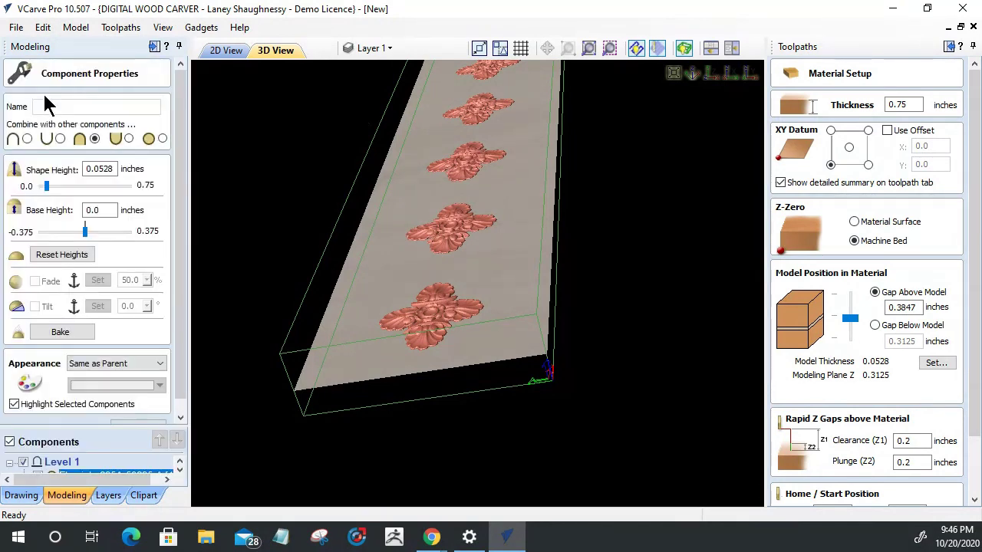
scroll(437, 356, "up", 3)
scroll(438, 355, "up", 4)
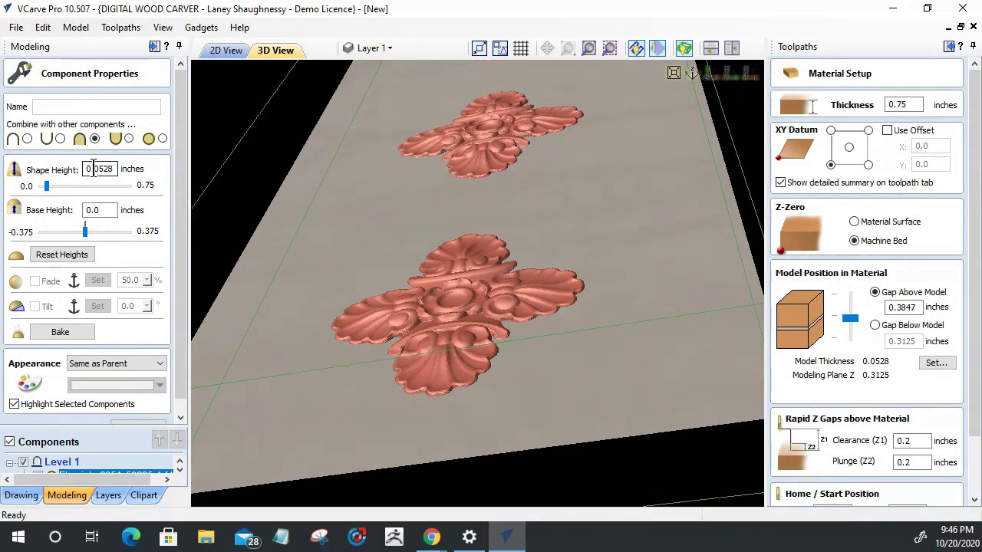
left_click_drag(93, 169, 220, 182)
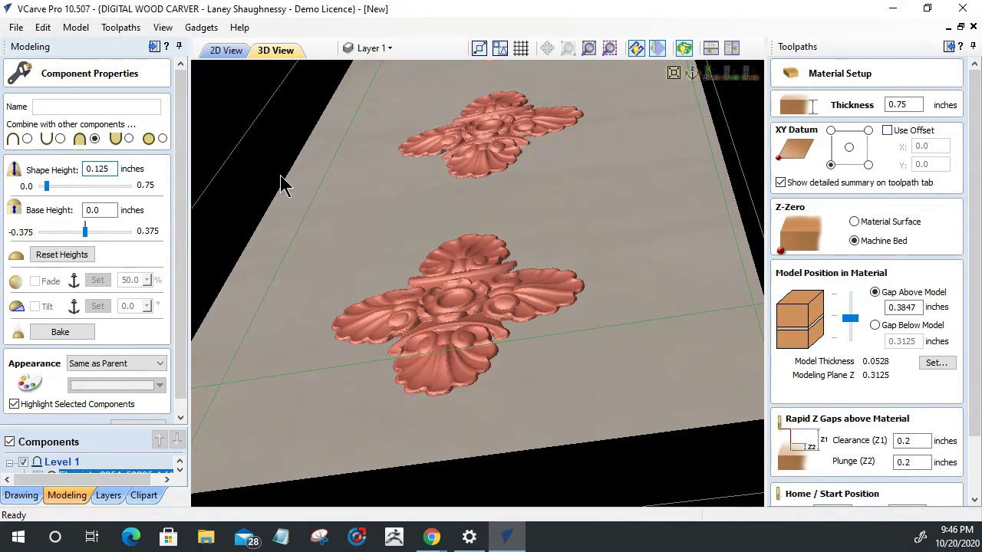
type("125")
key("Return")
left_click_drag(581, 397, 291, 434)
scroll(258, 416, "down", 3)
scroll(330, 445, "up", 3)
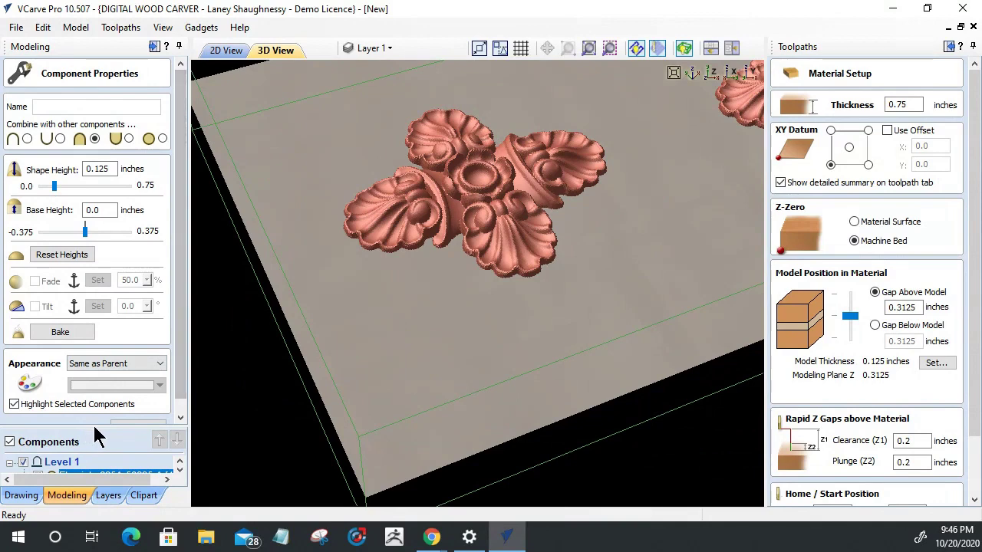
left_click_drag(184, 373, 176, 418)
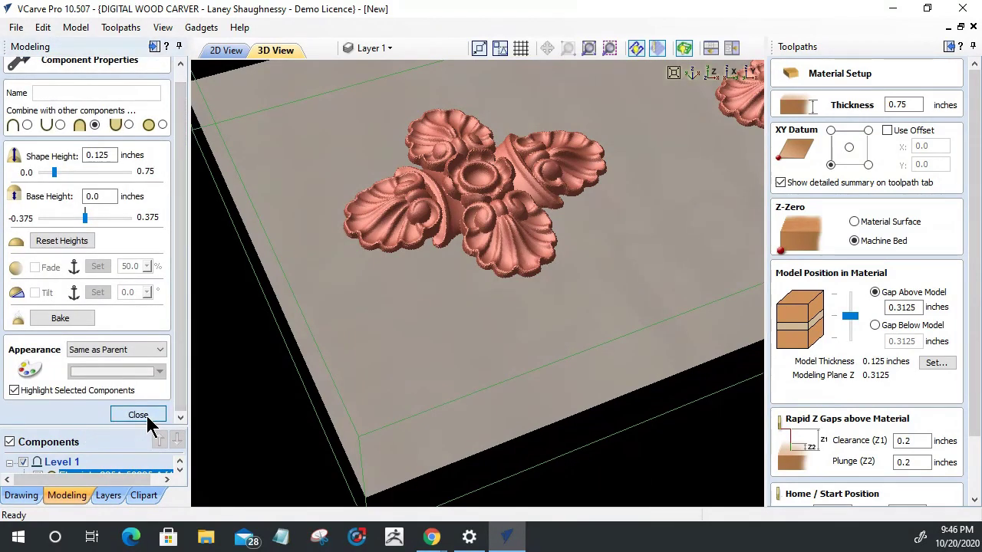
left_click(150, 418)
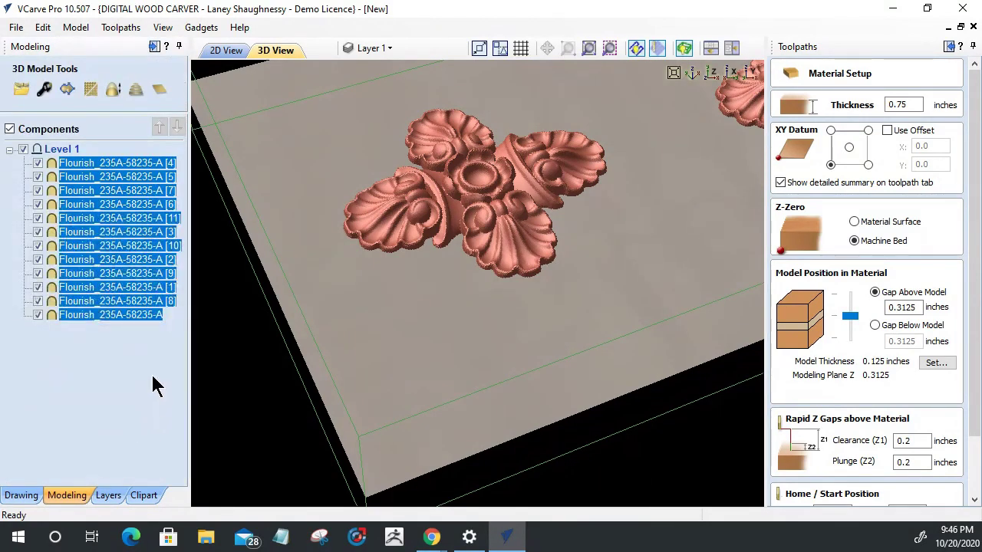
left_click(90, 92)
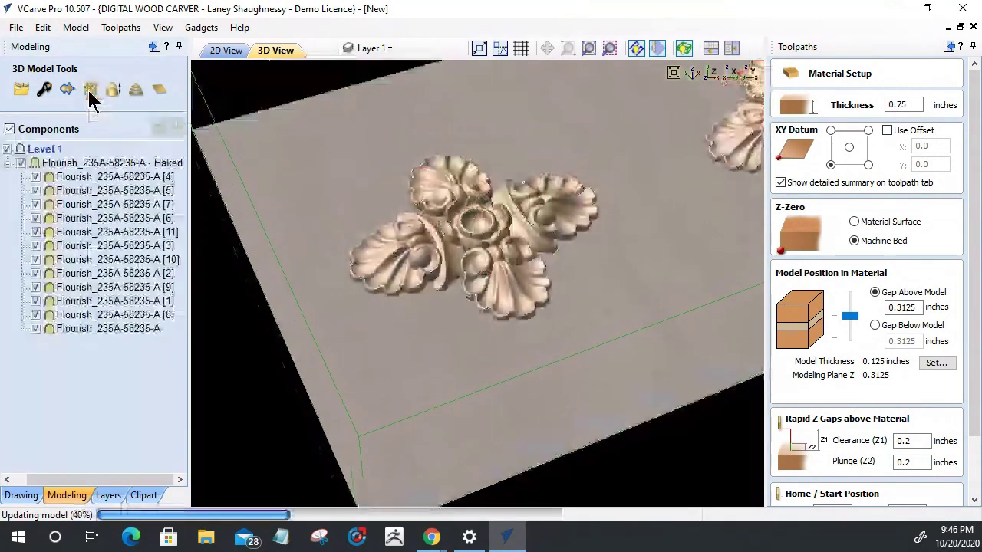
left_click(90, 92)
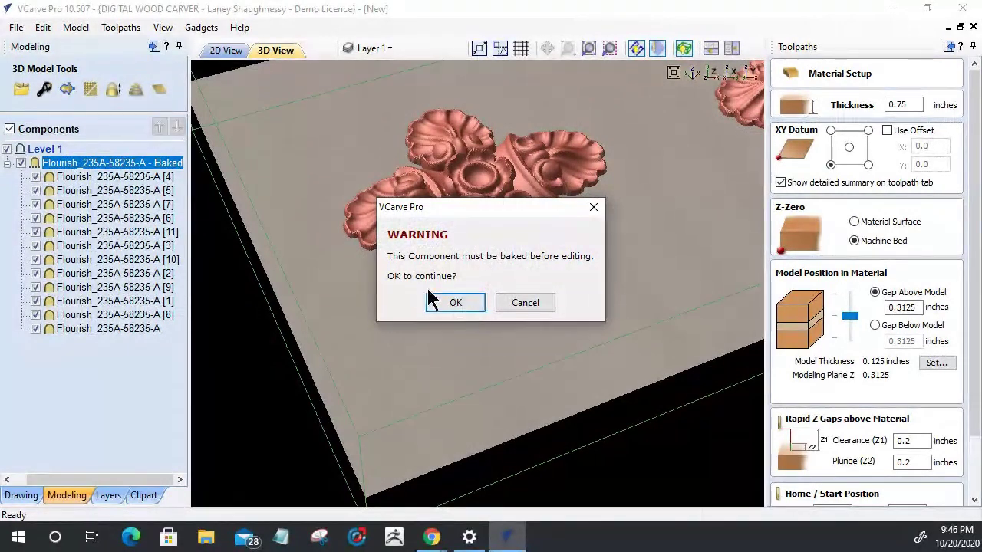
left_click(510, 304)
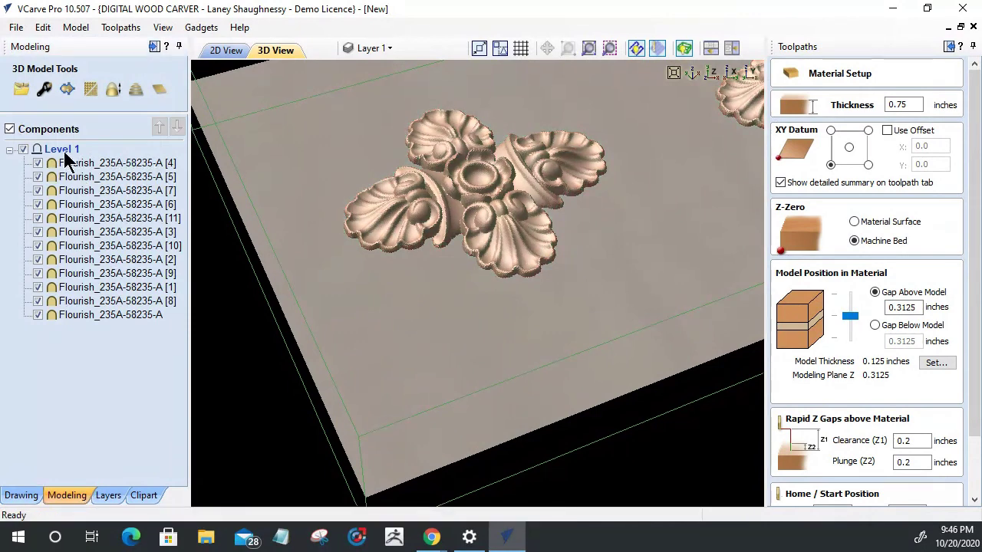
Insert a new component level above Level 1 and copy all twelve flower components into it.
right_click(65, 153)
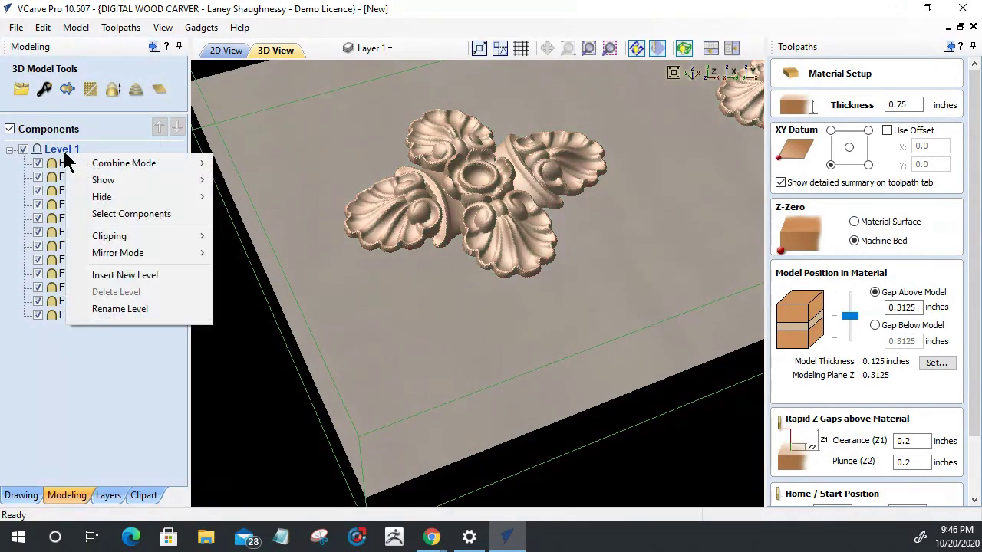
left_click(120, 275)
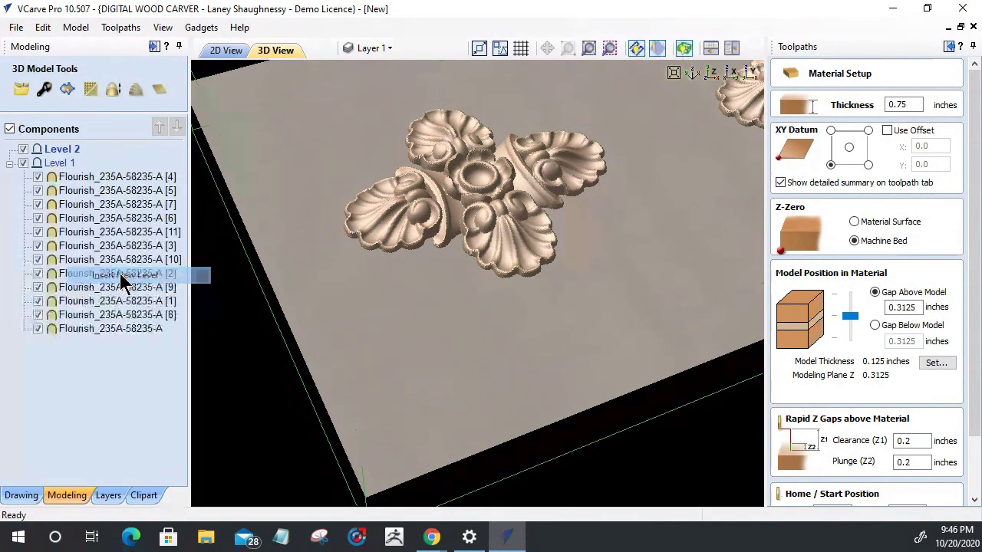
left_click_drag(79, 174, 100, 338)
left_click(98, 328, "shift")
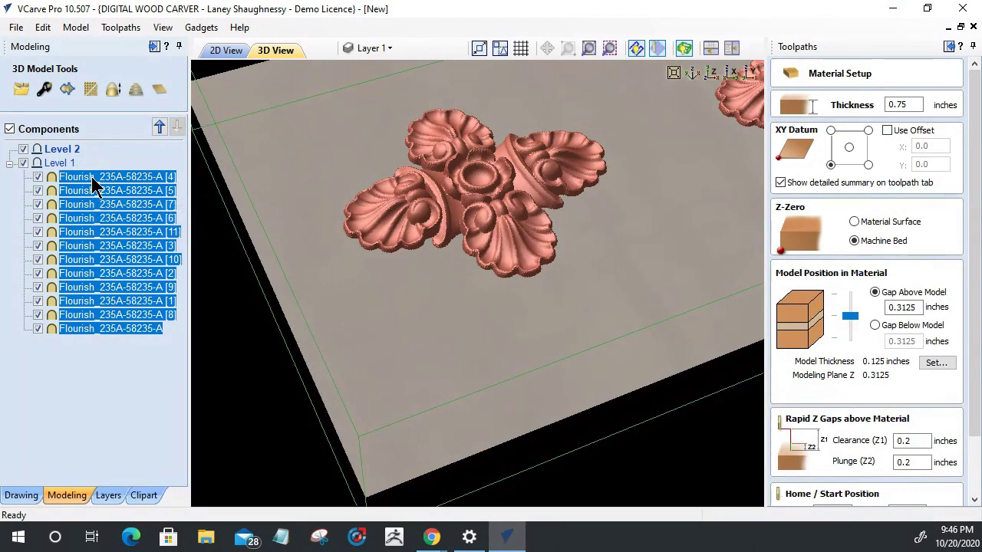
left_click_drag(92, 184, 89, 154)
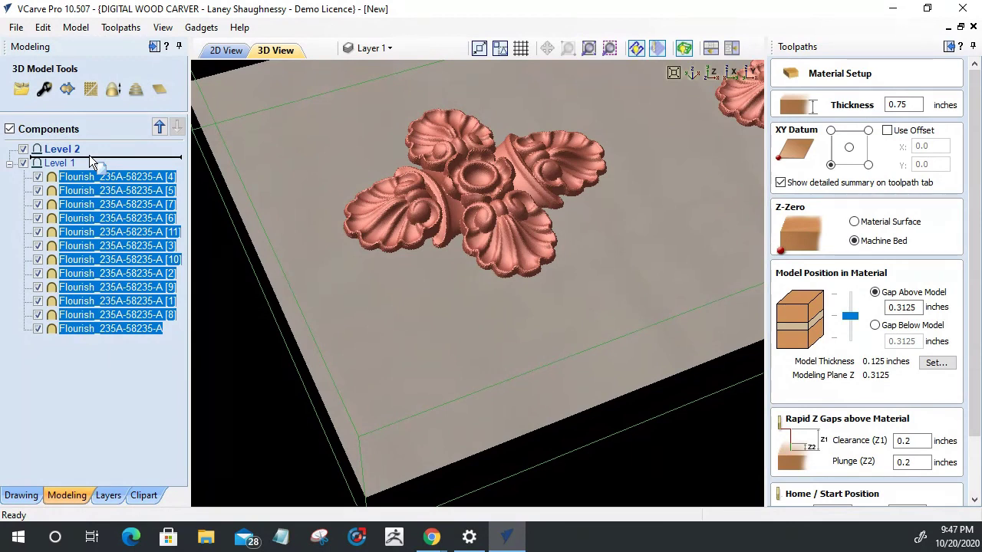
left_click_drag(89, 155, 89, 155)
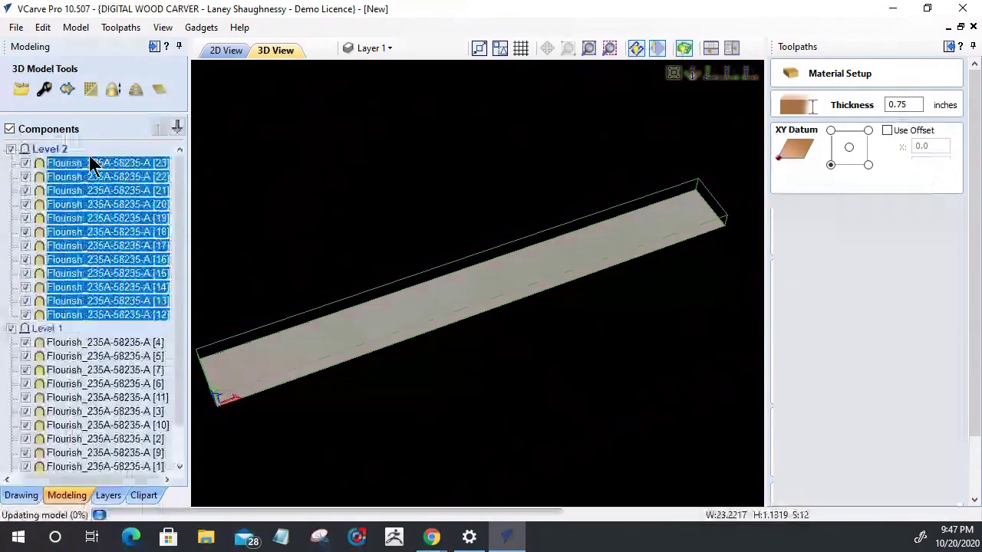
Hide Level 1 and bake the twelve copied flowers into one component for smoothing.
left_click(11, 334)
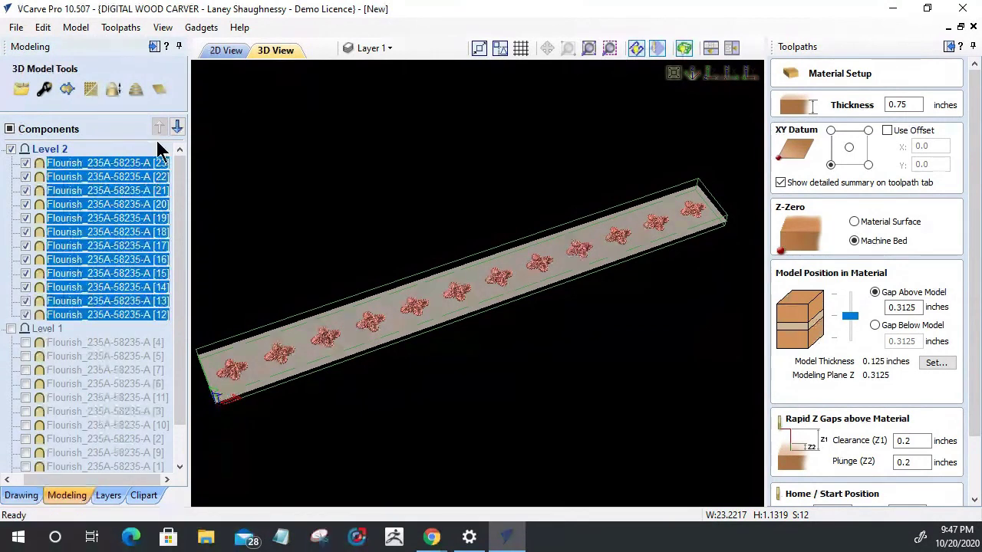
left_click(91, 91)
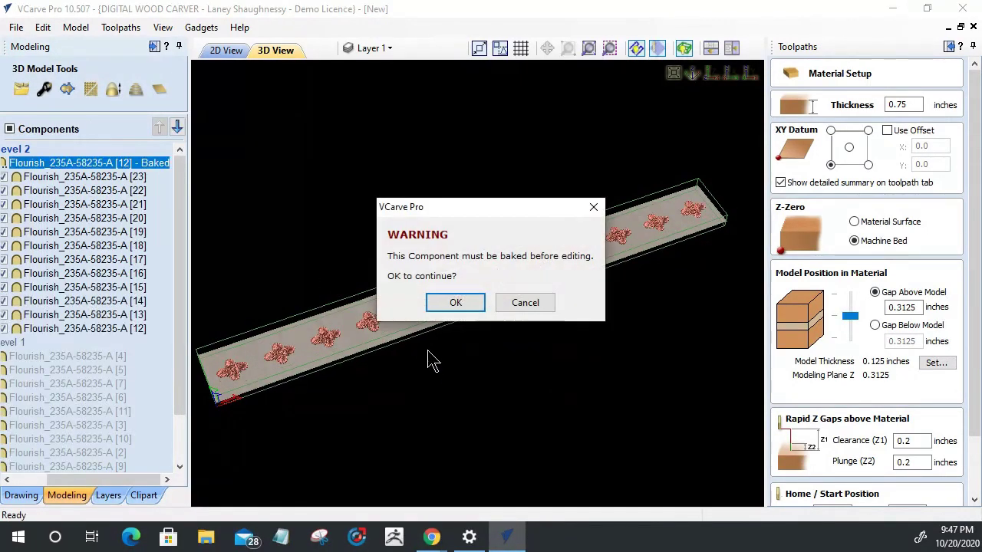
left_click(455, 303)
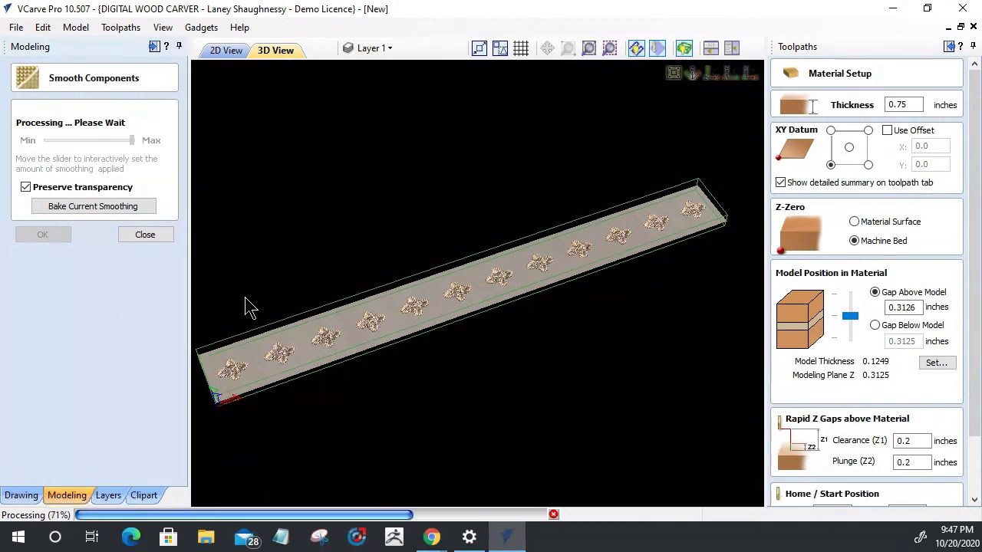
Reduce the smoothing of the baked flowers to slightly above the minimum and apply it.
scroll(319, 364, "up", 1)
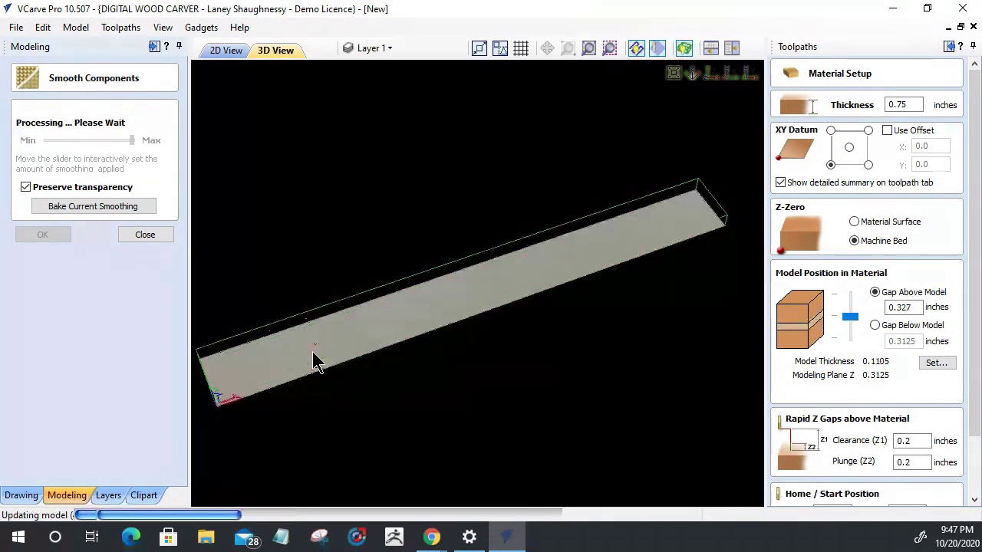
scroll(318, 364, "up", 5)
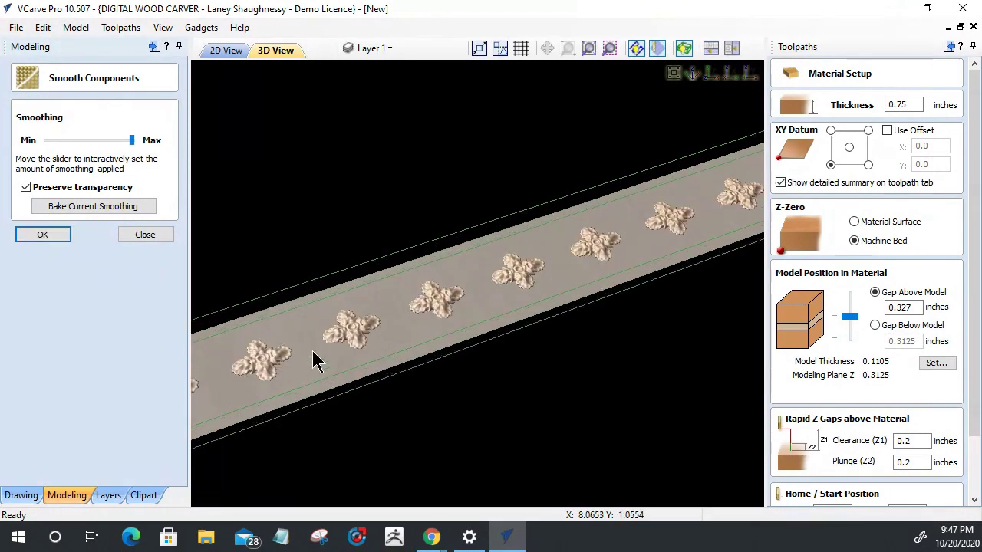
scroll(319, 364, "up", 3)
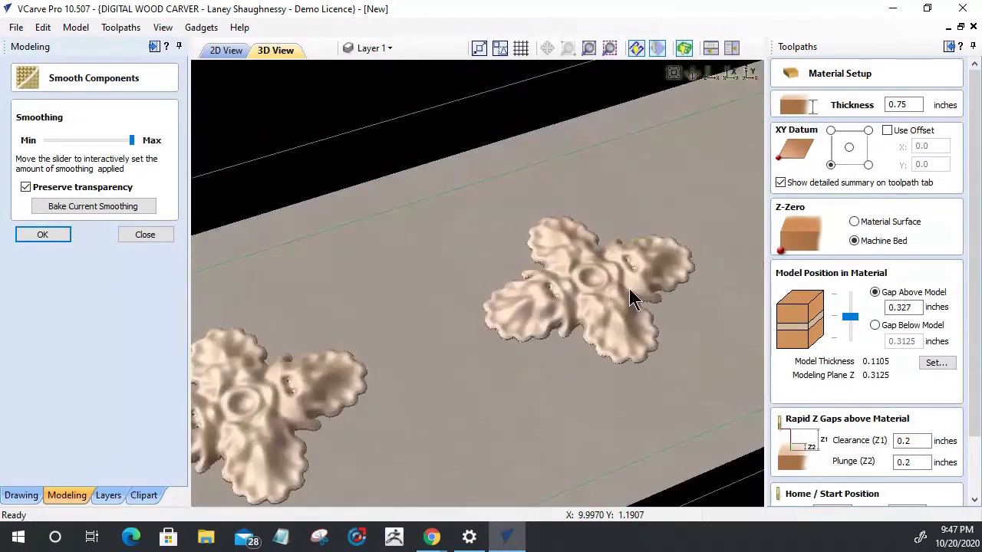
left_click_drag(132, 141, 81, 142)
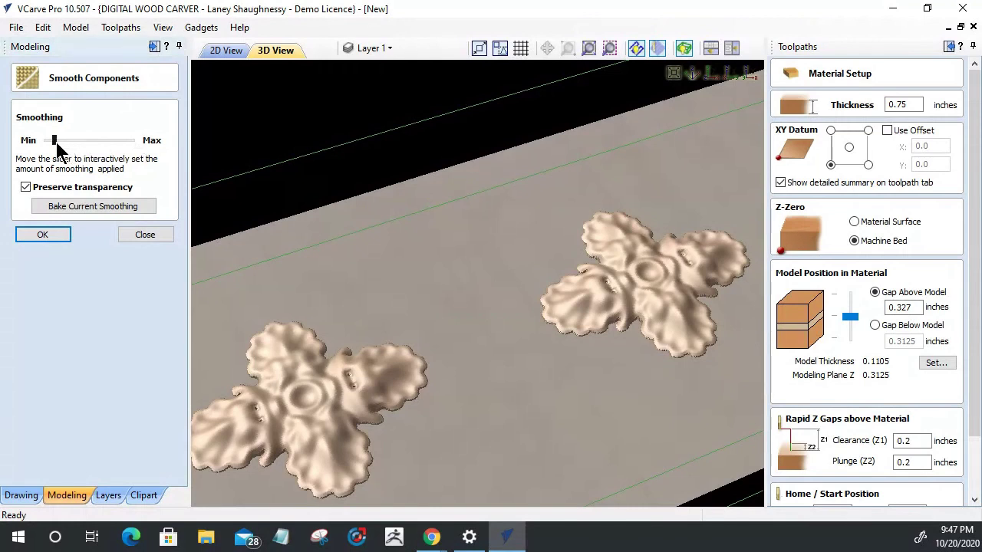
left_click(65, 241)
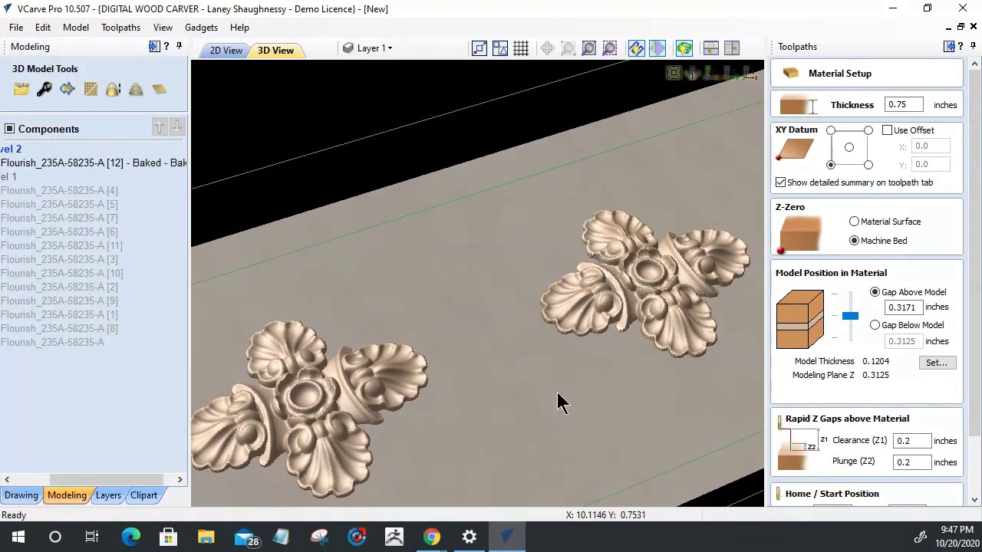
scroll(557, 396, "down", 8)
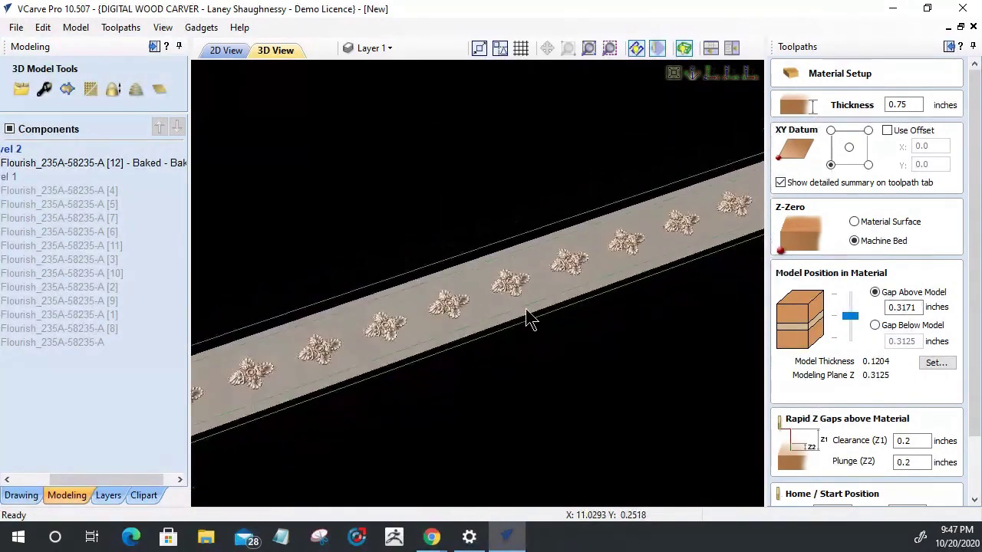
Measure the vertical depth from the arc top to the flat middle line of the moulding profile in the 2D view.
scroll(529, 318, "down", 5)
left_click(224, 51)
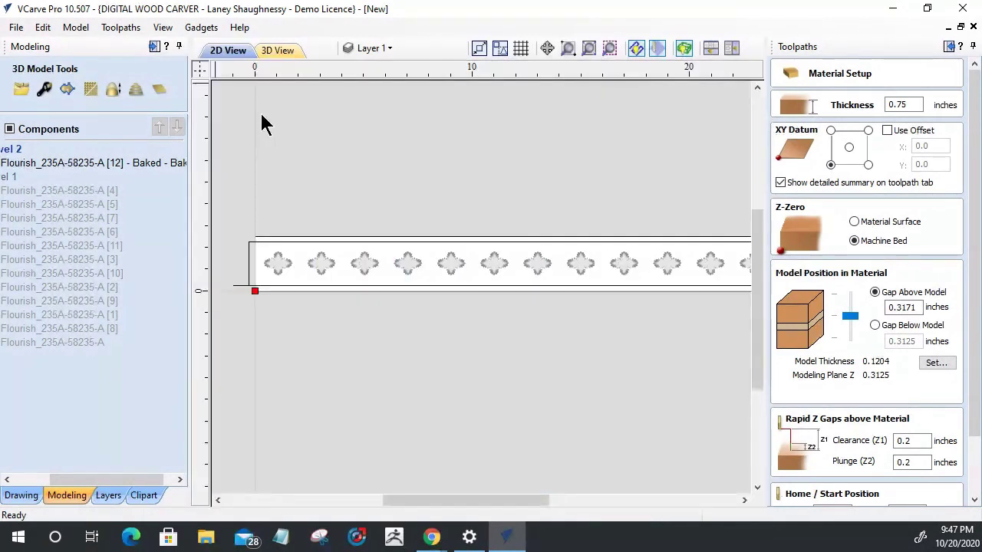
scroll(520, 274, "up", 5)
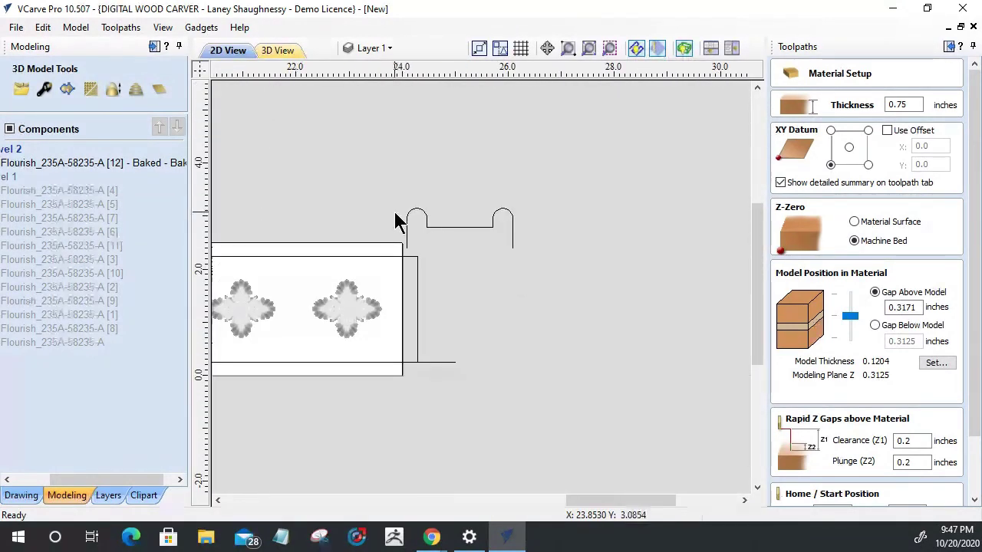
scroll(396, 220, "up", 2)
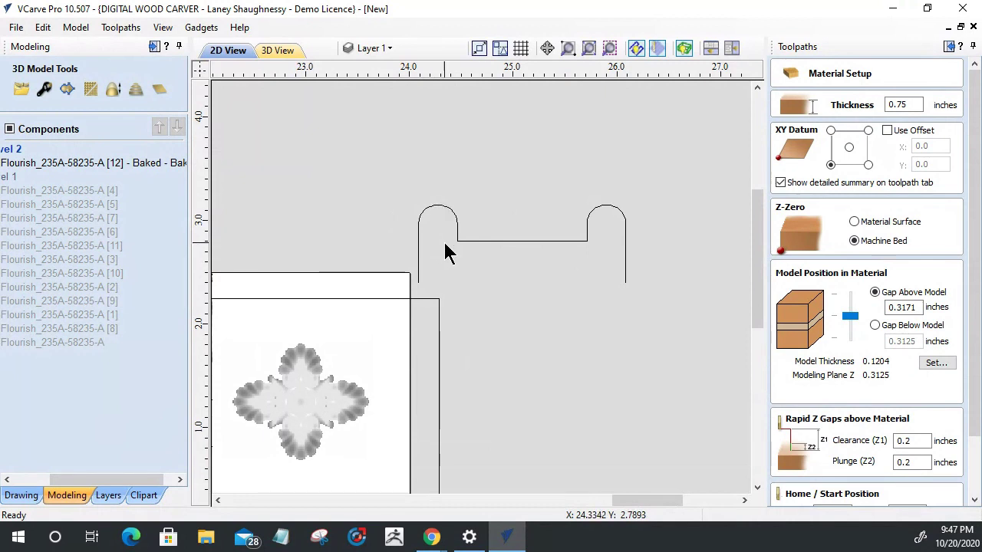
left_click(18, 495)
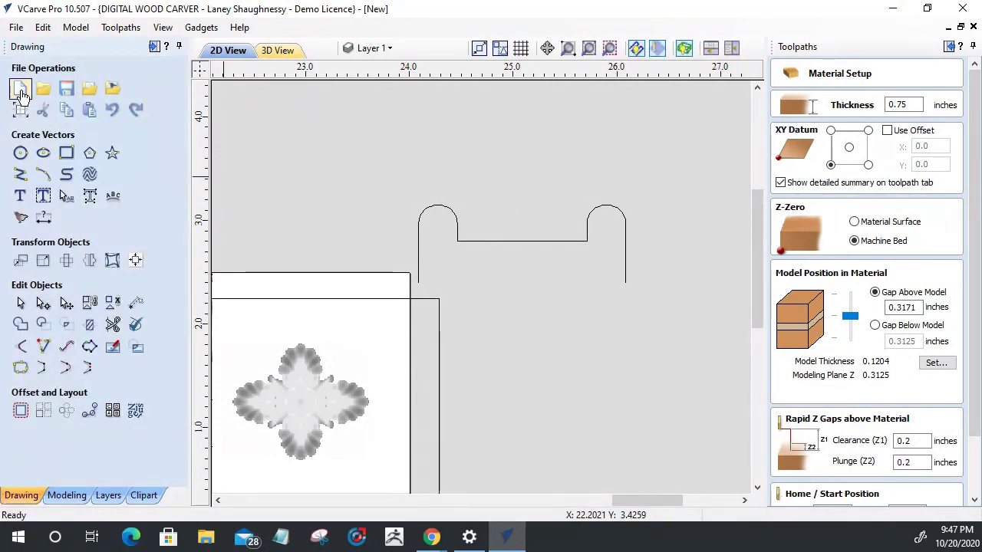
left_click(45, 218)
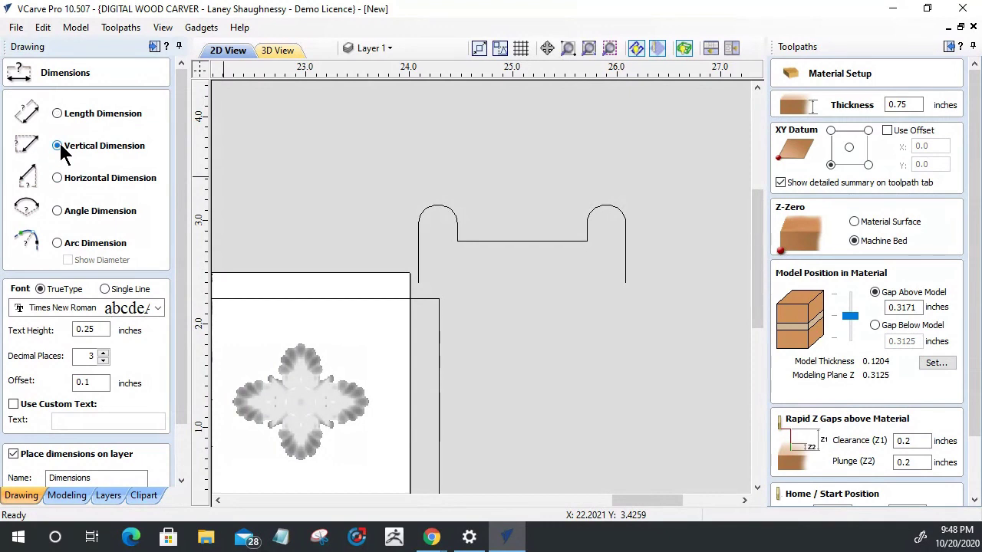
left_click(439, 202)
left_click(518, 243)
left_click(519, 184)
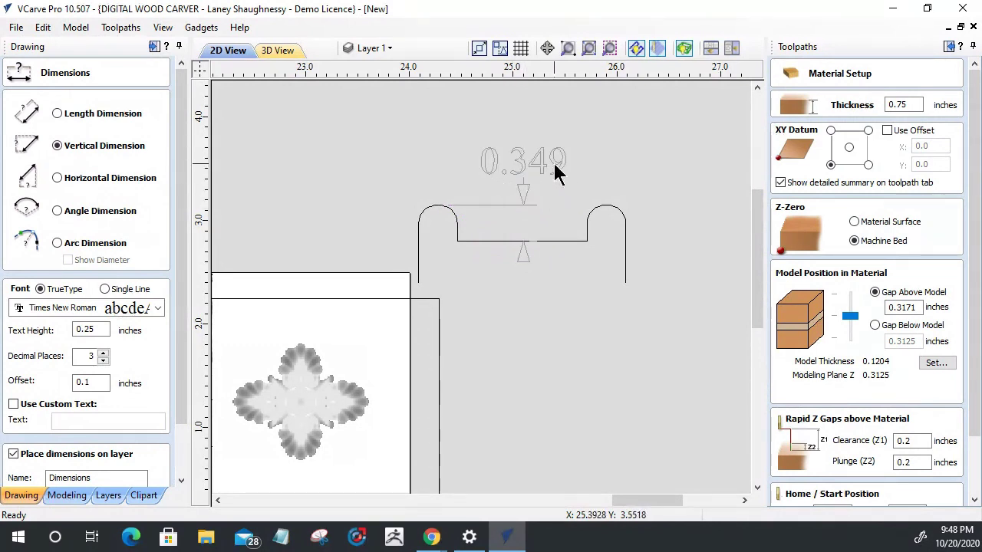
scroll(524, 230, "up", 3)
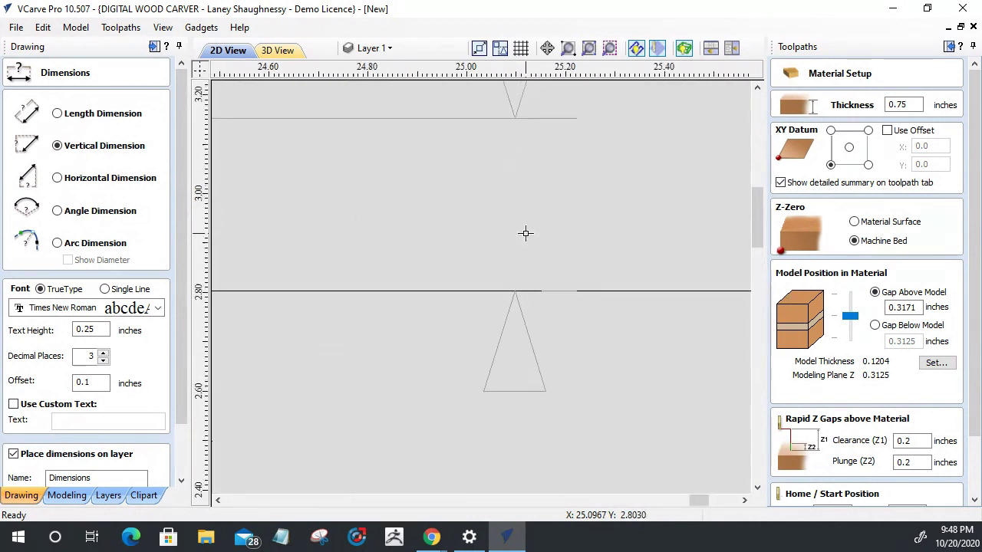
scroll(524, 232, "down", 4)
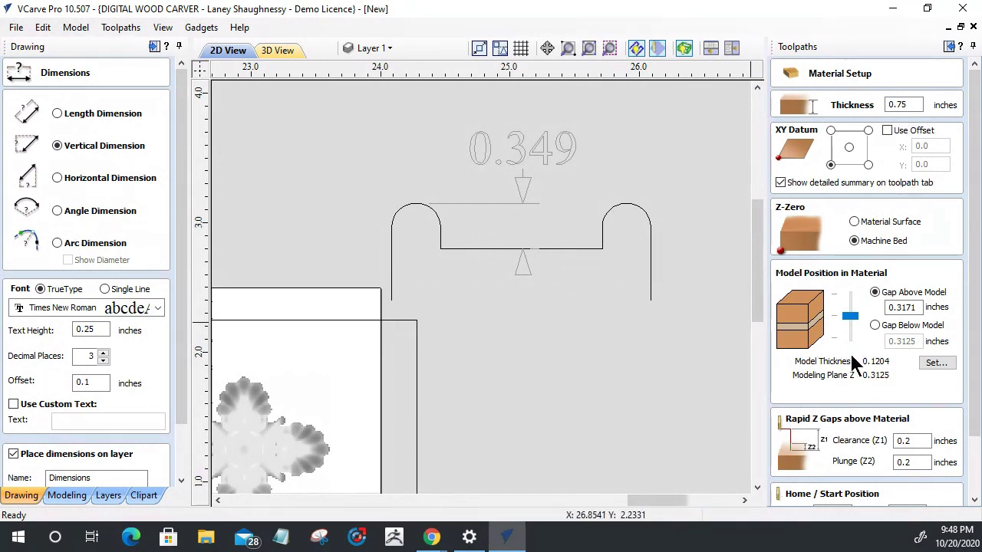
left_click_drag(177, 337, 176, 395)
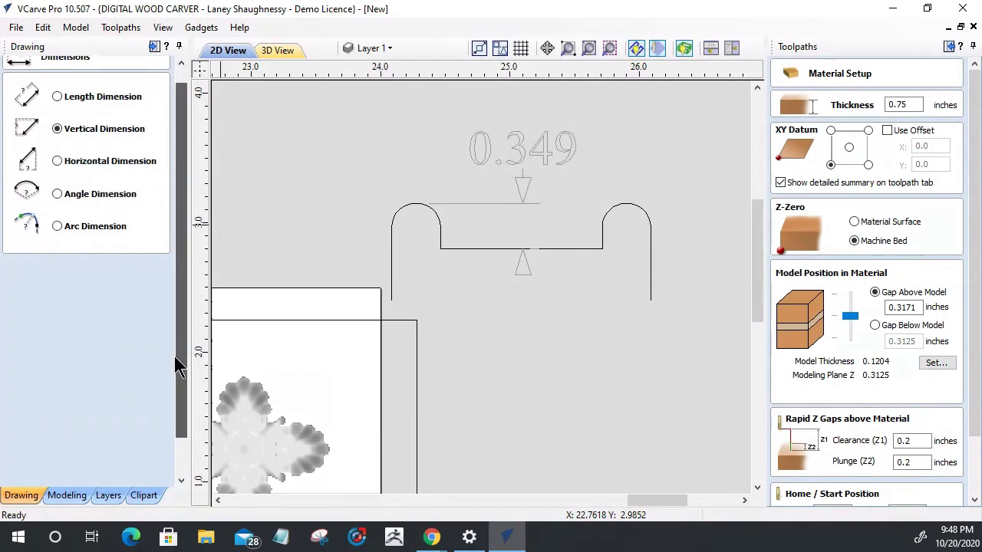
key("Escape")
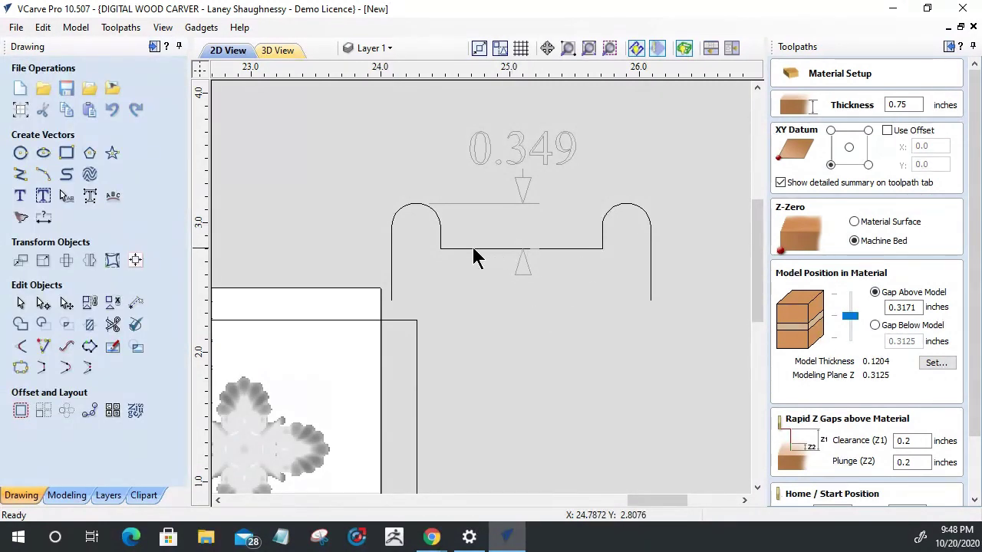
Cut the moulding profile vector at both inner corner nodes to separate the flat middle line from the rounded sides.
left_click(463, 248)
left_click(37, 305)
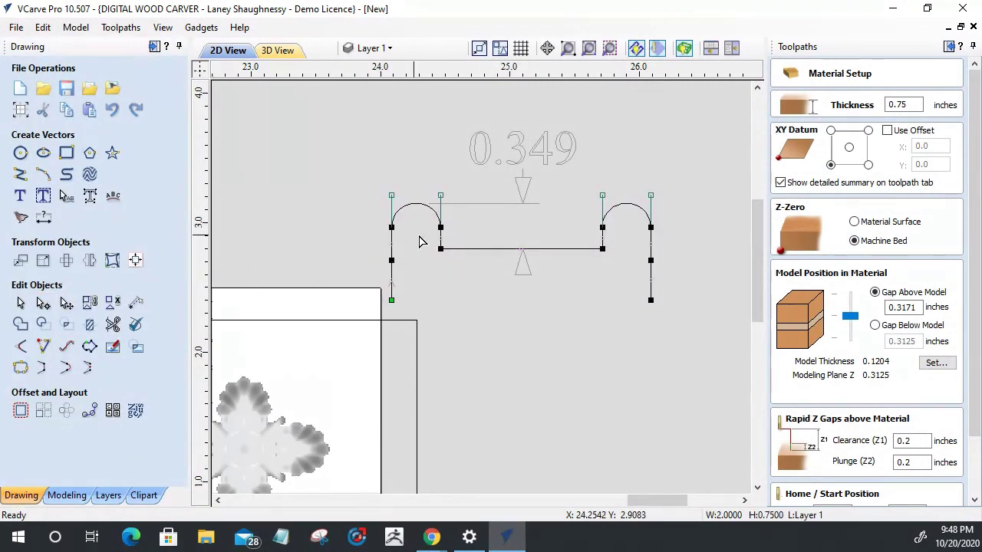
right_click(440, 249)
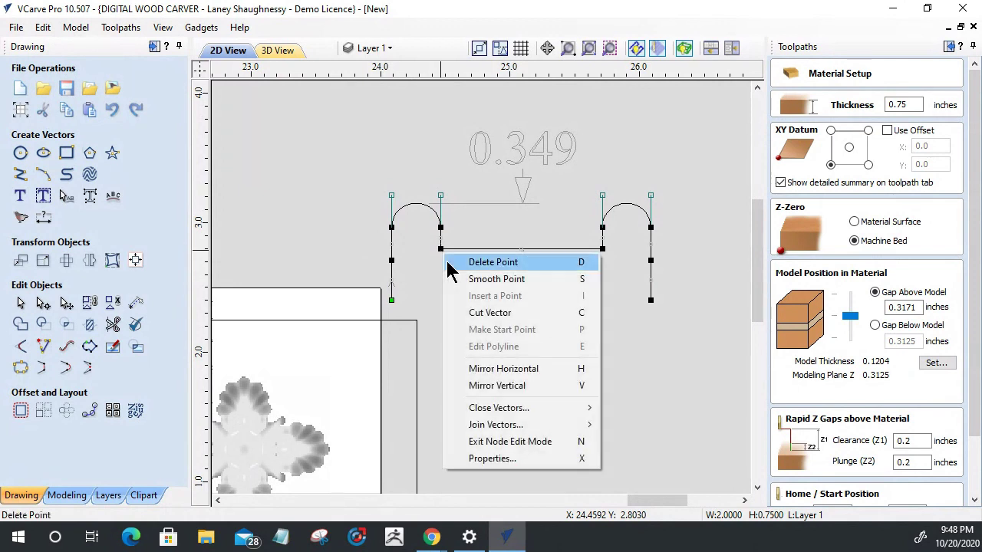
left_click(456, 310)
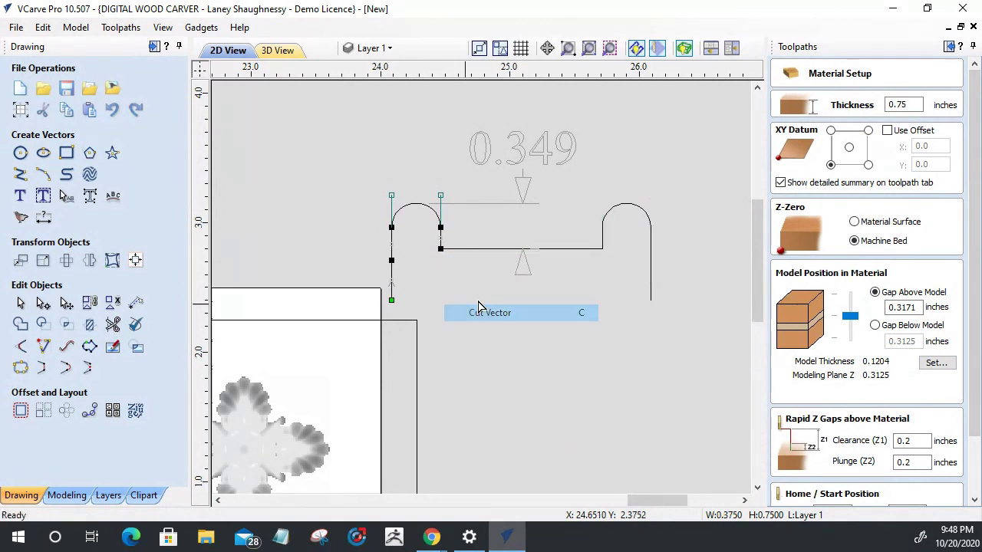
left_click(591, 248)
right_click(603, 249)
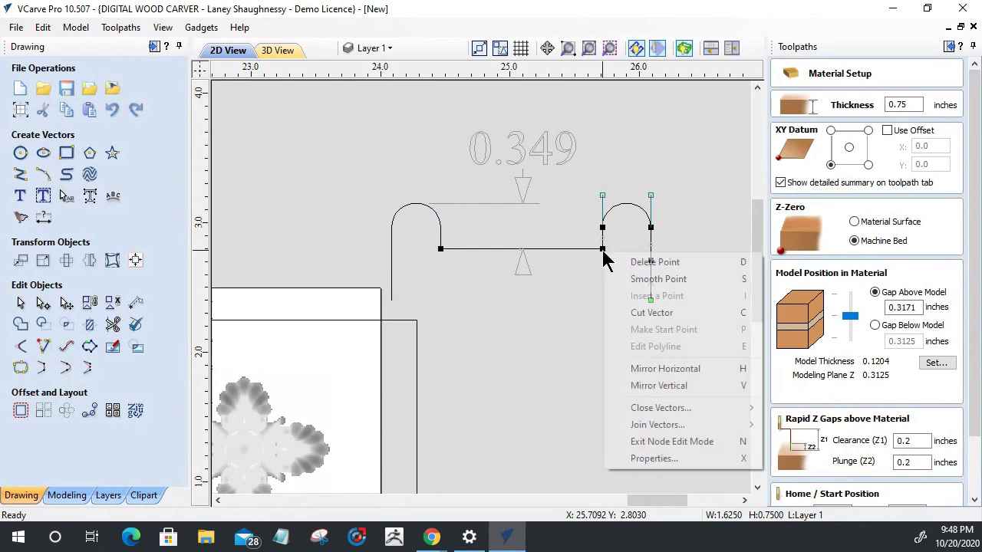
left_click(631, 314)
Move the separated flat middle line up by 0.125 inches with a relative move.
left_click(484, 257)
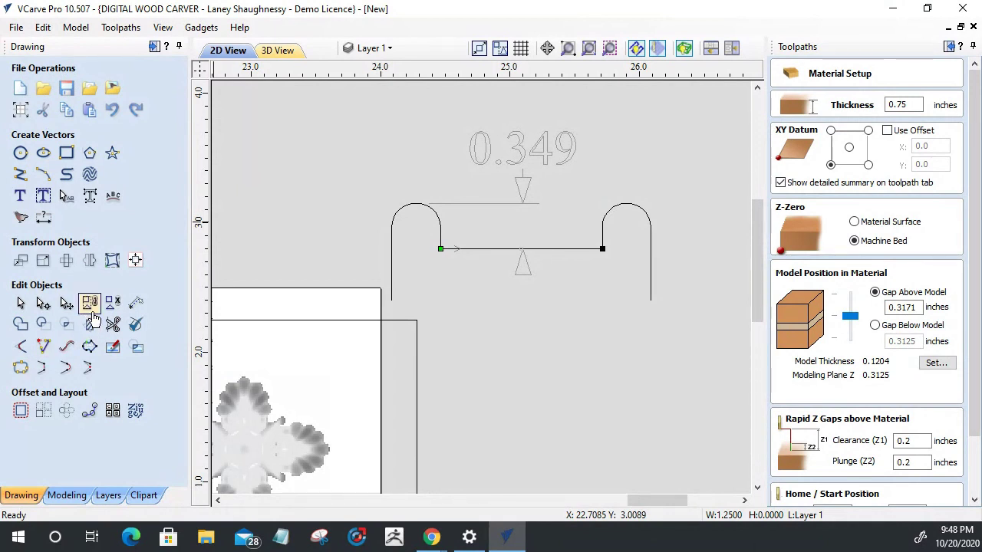
left_click(43, 260)
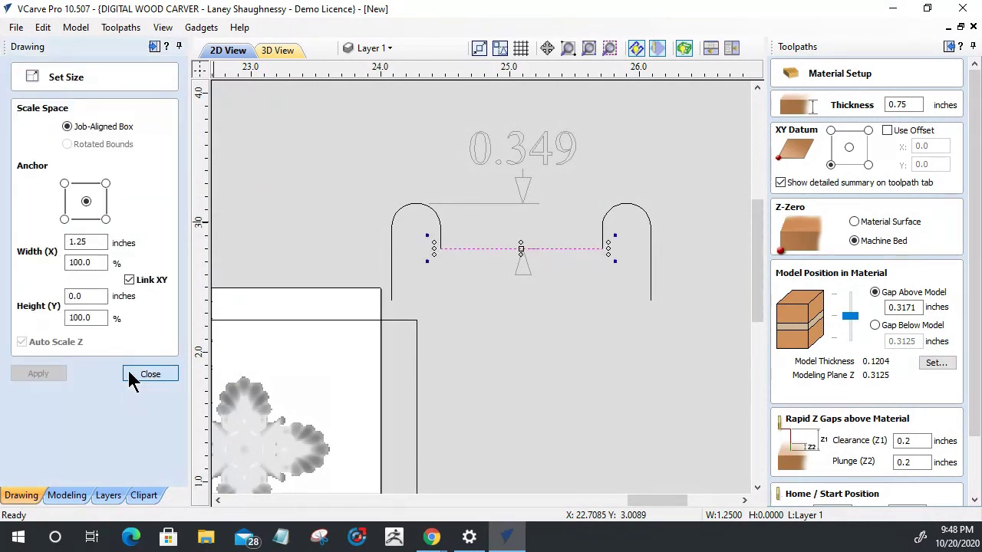
left_click(146, 374)
left_click(20, 259)
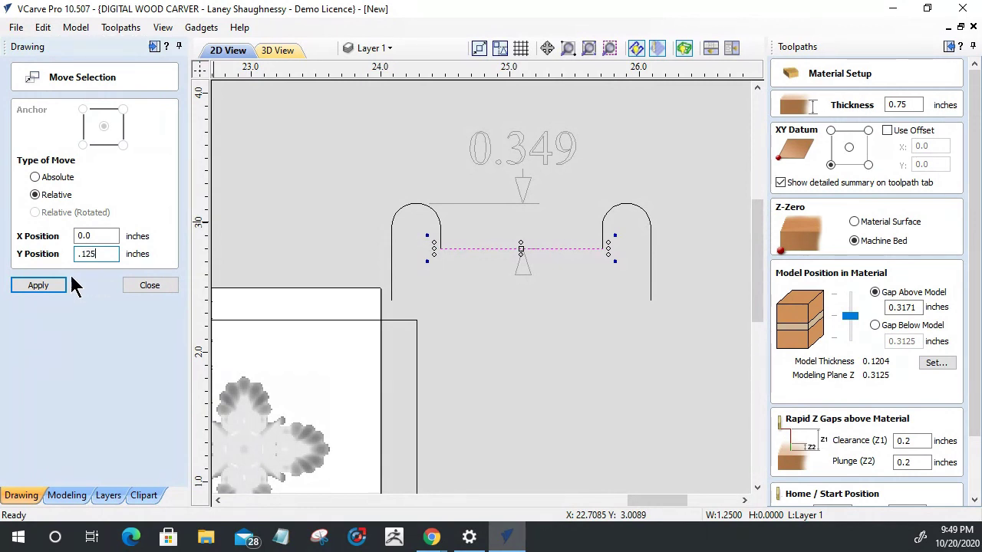
left_click(28, 286)
left_click(137, 290)
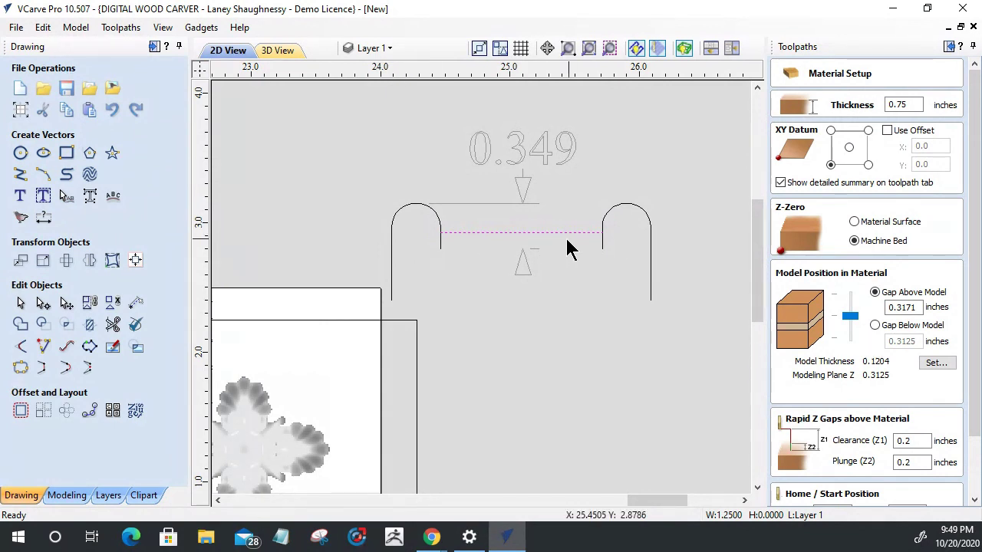
Trim the two vertical stubs below the raised middle line and rejoin the trimmed profile sections.
left_click(112, 325)
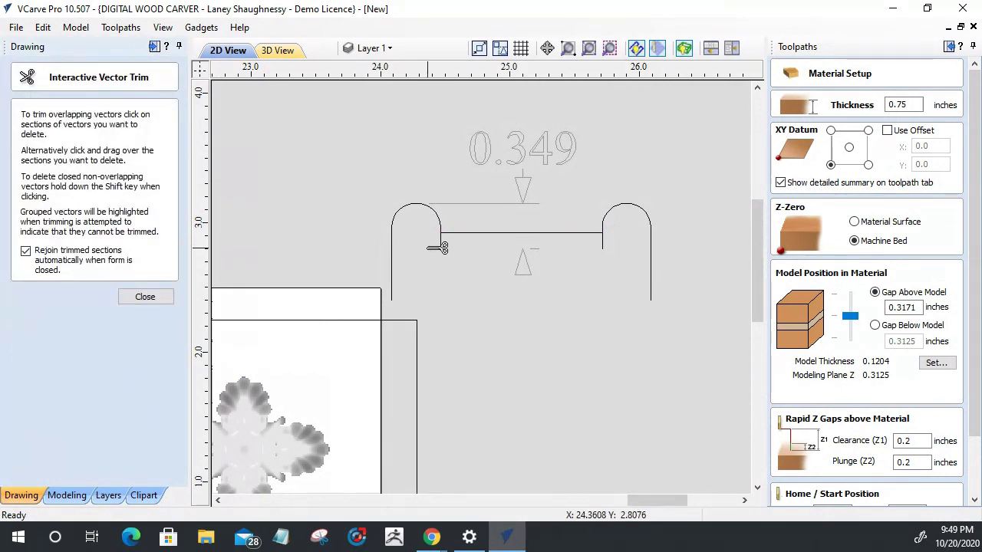
left_click(603, 242)
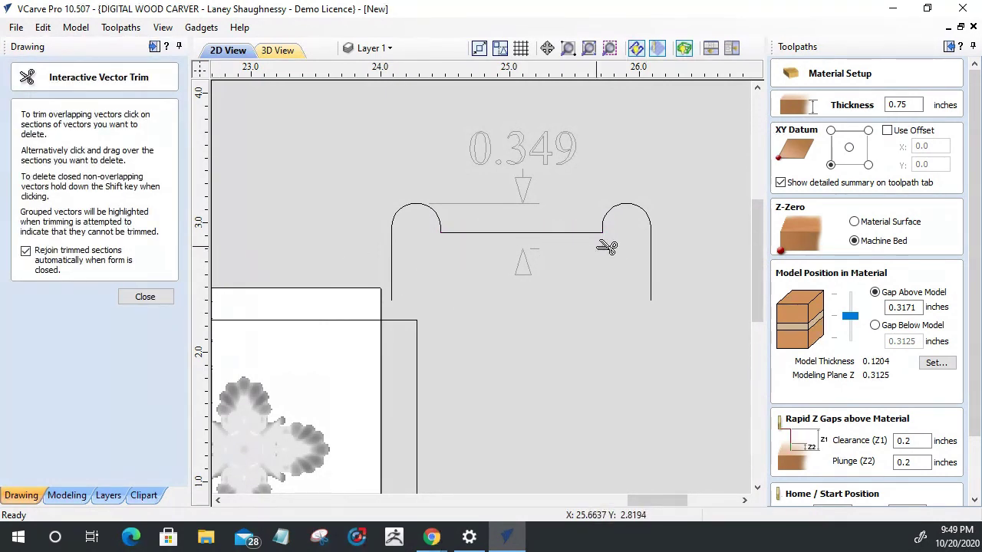
left_click(148, 300)
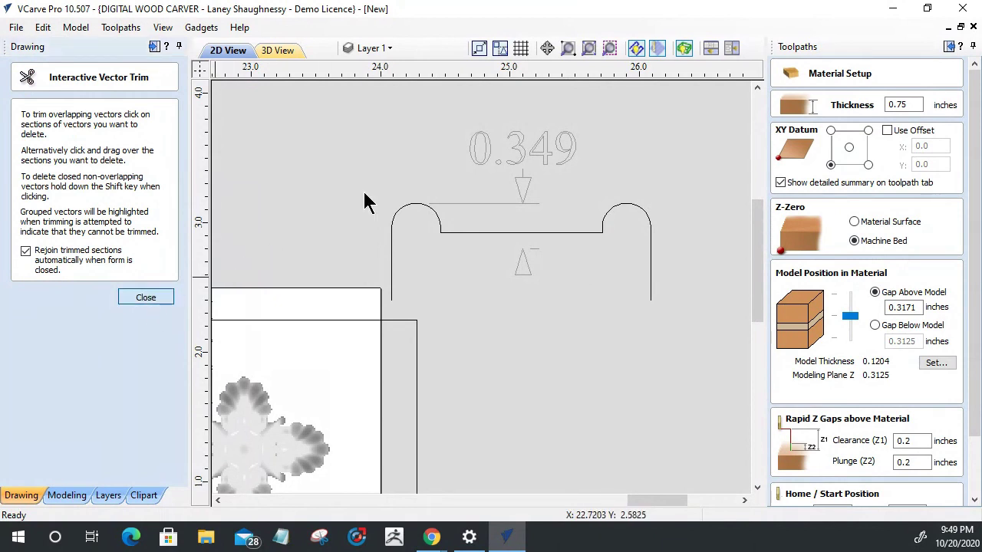
Delete the outdated 0.349 vertical dimension above the moulding profile.
left_click(535, 194)
left_click(546, 231)
left_click(521, 267)
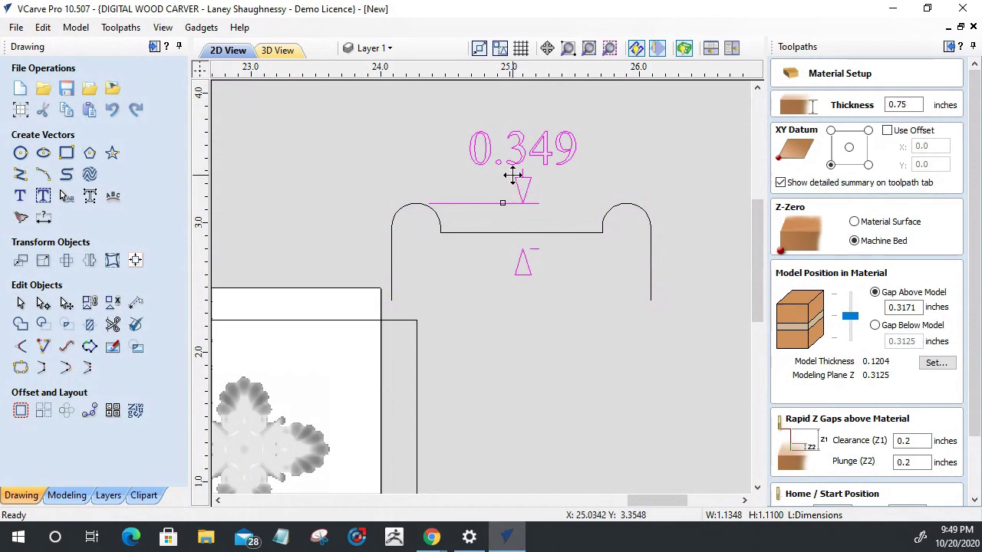
key("Delete")
Set the gap above the model to 0.0 and add a vertical dimension from the profile's arc top to the raised middle line.
left_click_drag(974, 292, 979, 465)
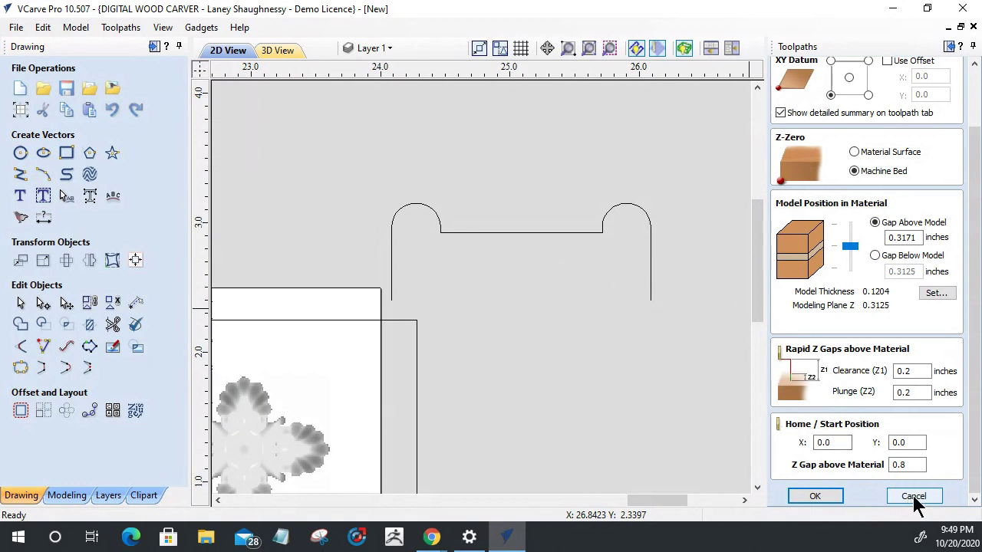
left_click_drag(850, 241, 795, 218)
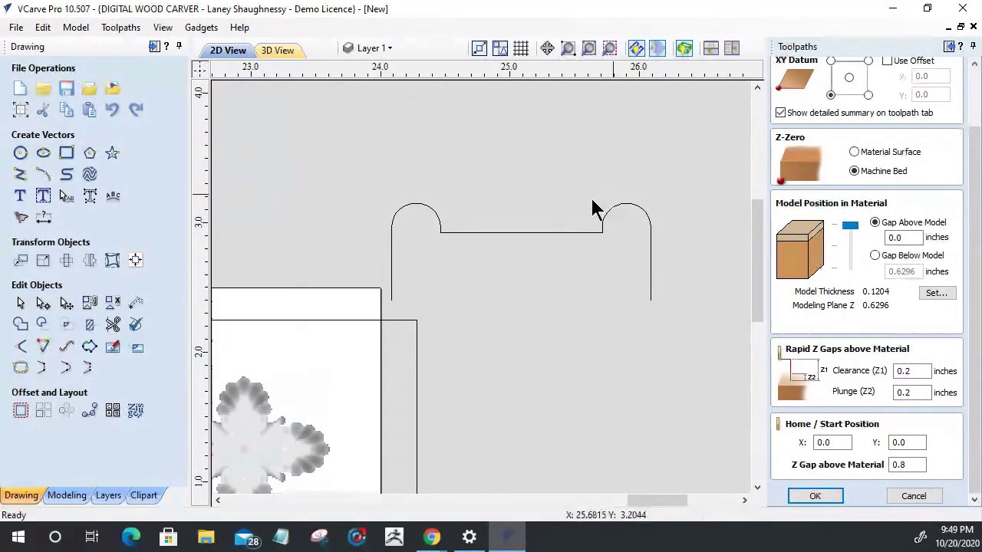
left_click(44, 217)
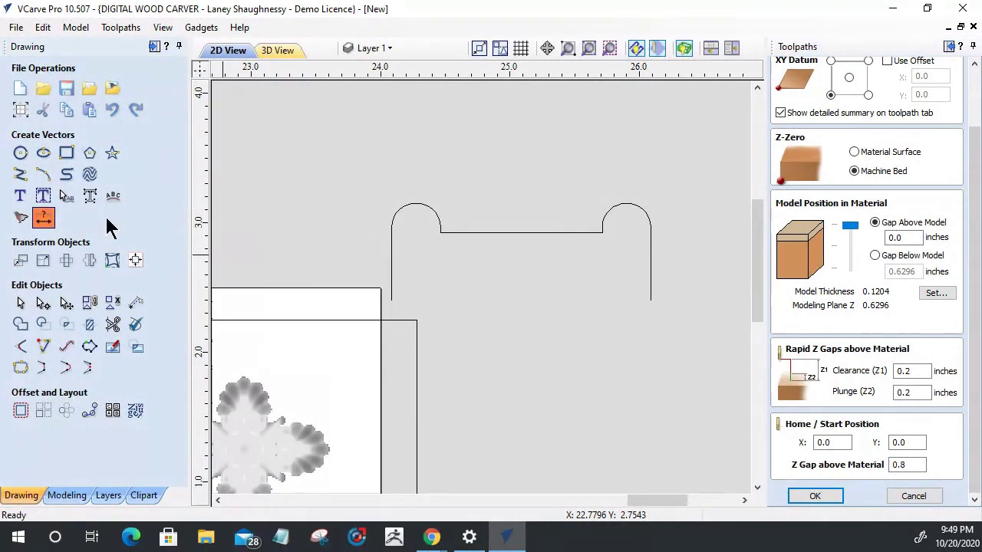
left_click(51, 217)
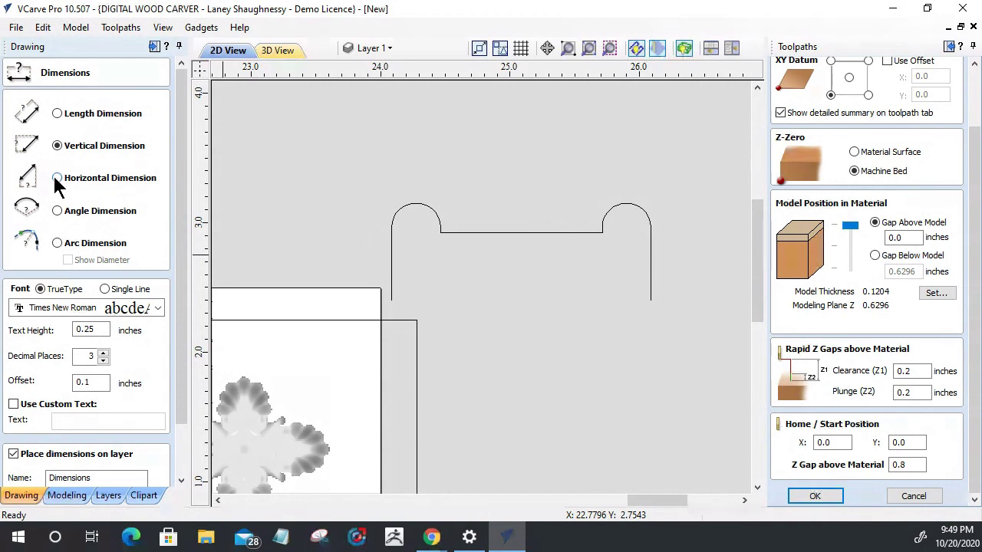
left_click(417, 203)
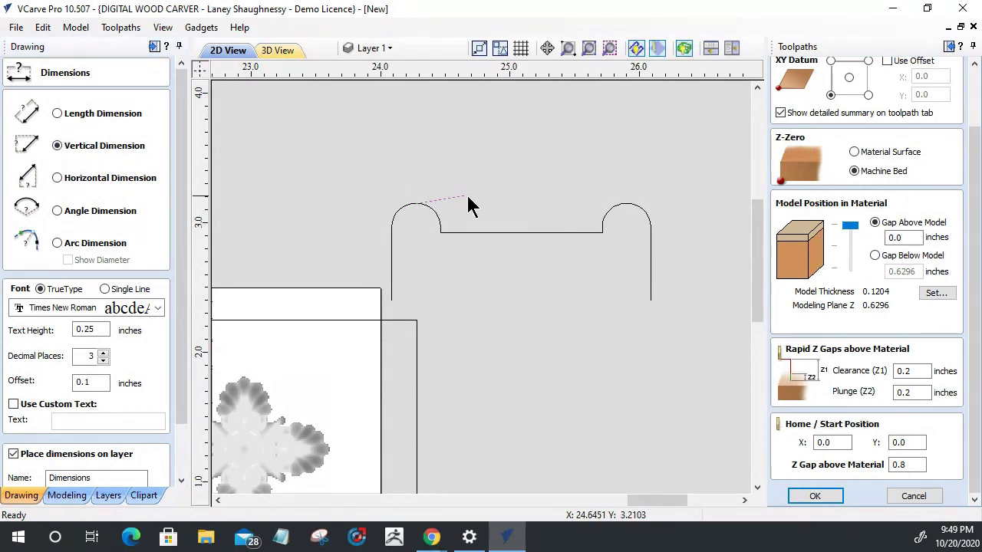
left_click(520, 232)
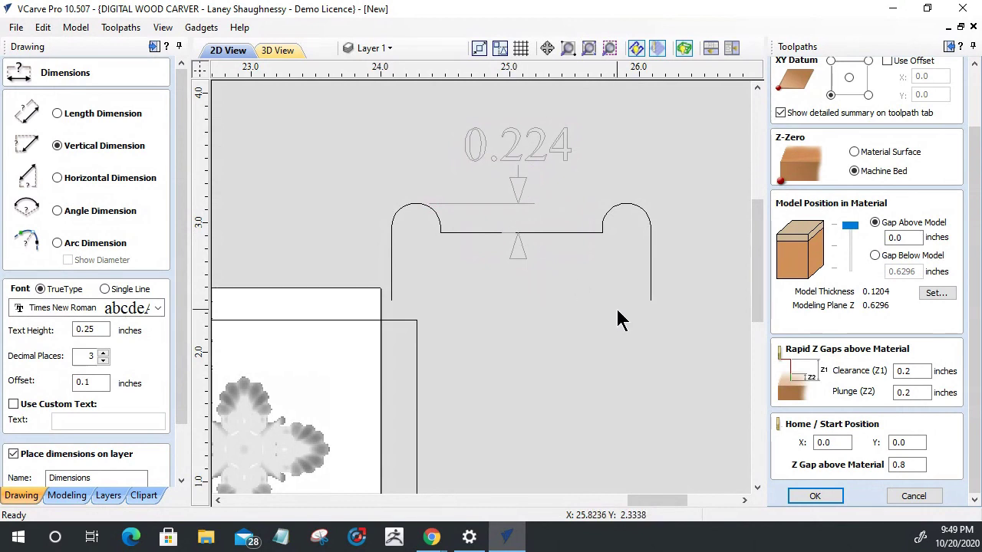
Set the gap above the model to 0.224 inches, finish dimensioning, and apply the material setup without recalculating the toolpaths.
double_click(907, 237)
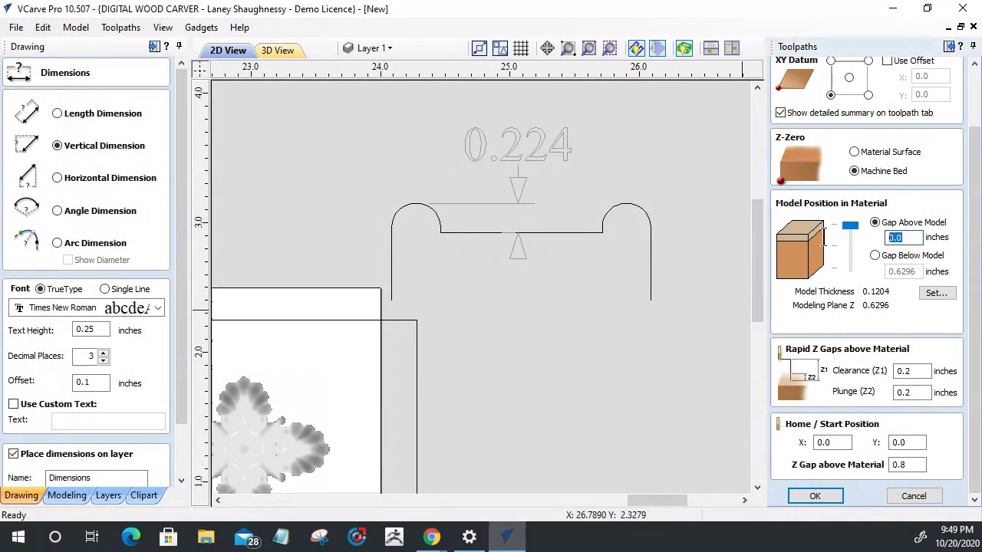
type(".224")
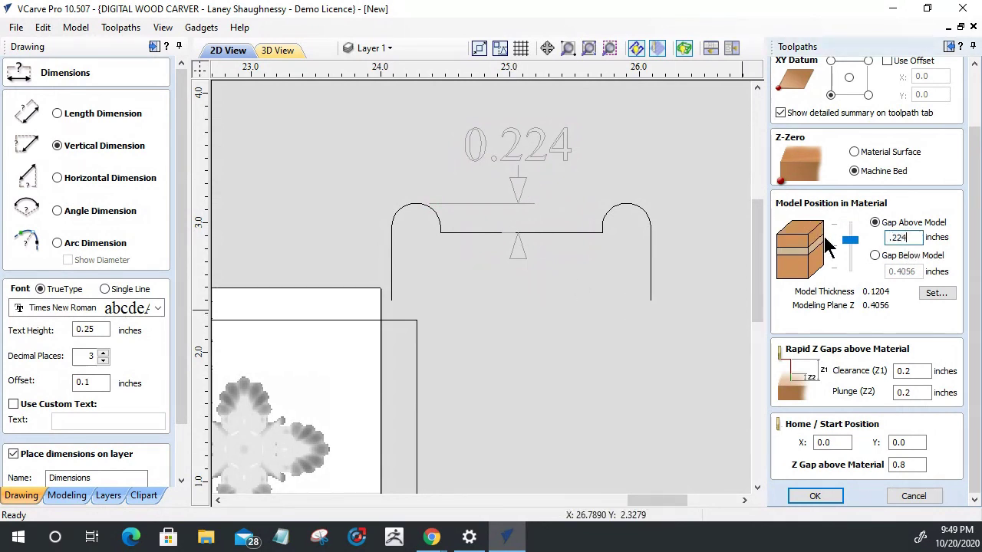
left_click(805, 495)
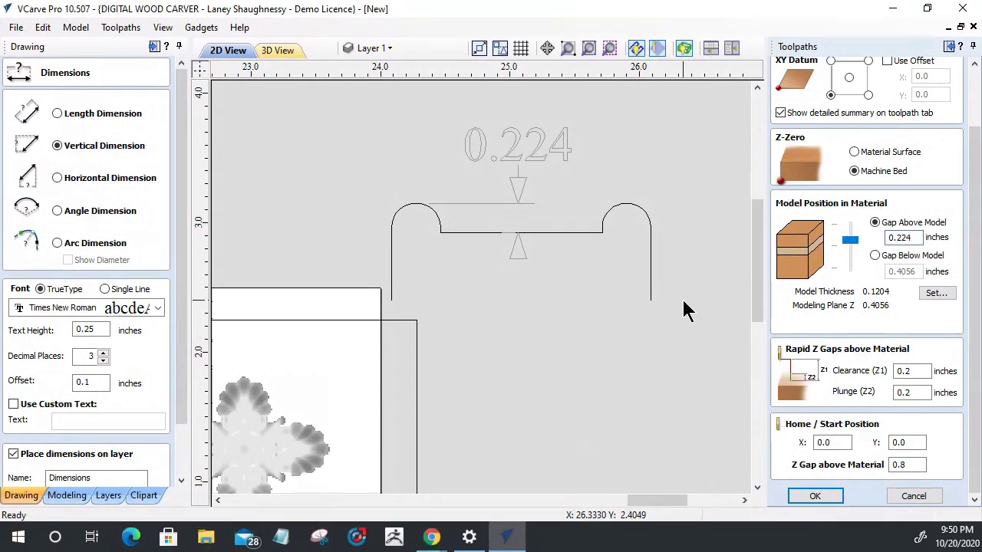
scroll(681, 301, "down", 5)
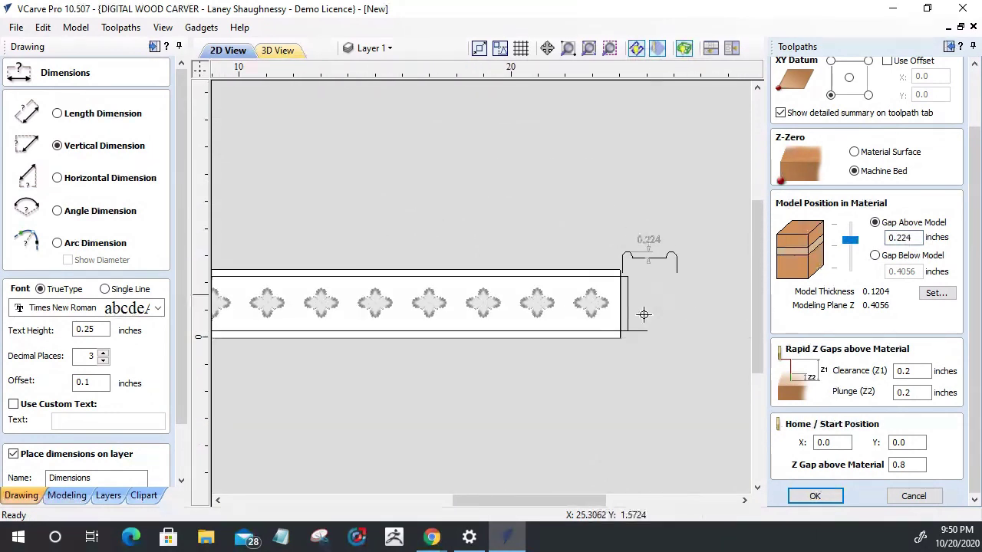
left_click_drag(184, 373, 185, 417)
left_click(163, 477)
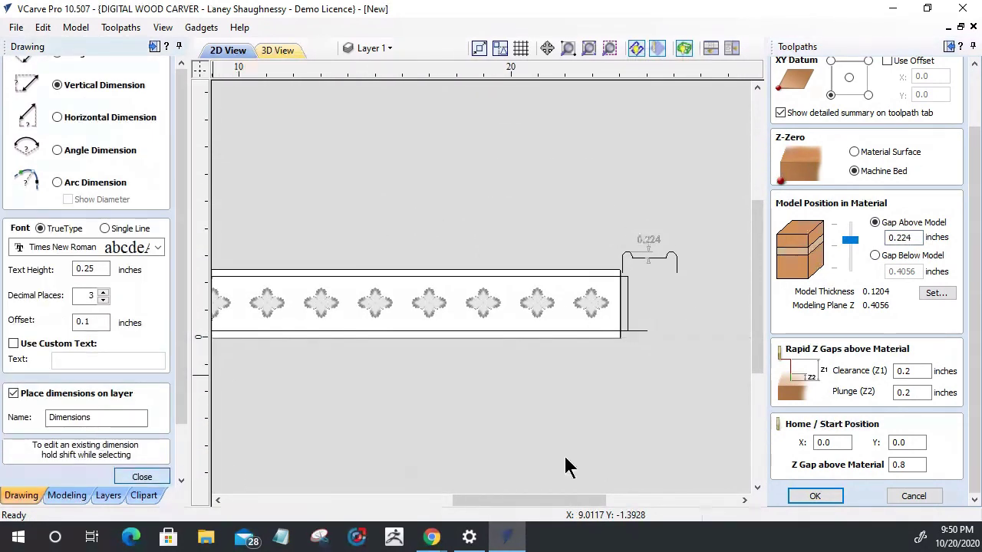
left_click(806, 495)
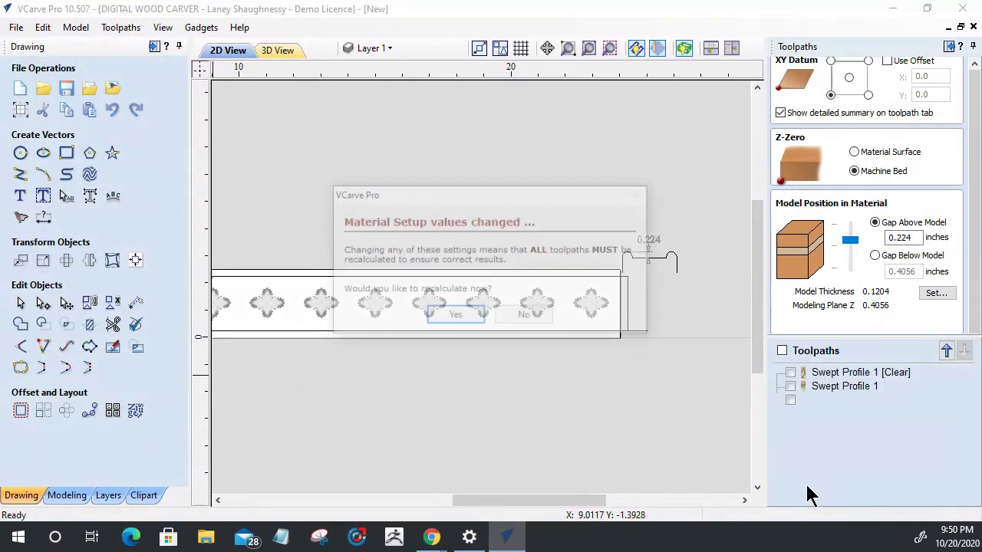
left_click(507, 318)
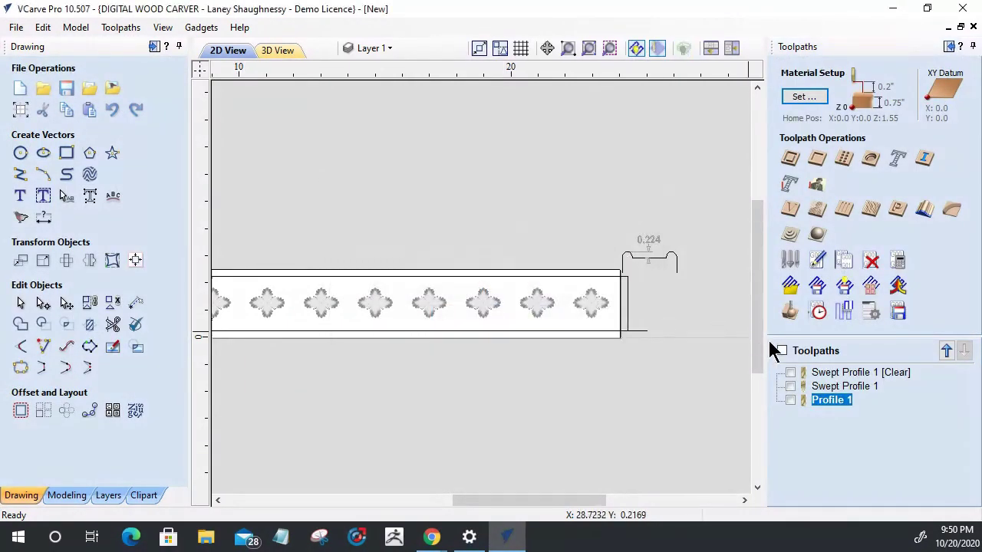
Recalculate the Swept Profile 1 moulding toolpath with the upper strip line as drive rail and the updated arched profile as profile.
double_click(821, 375)
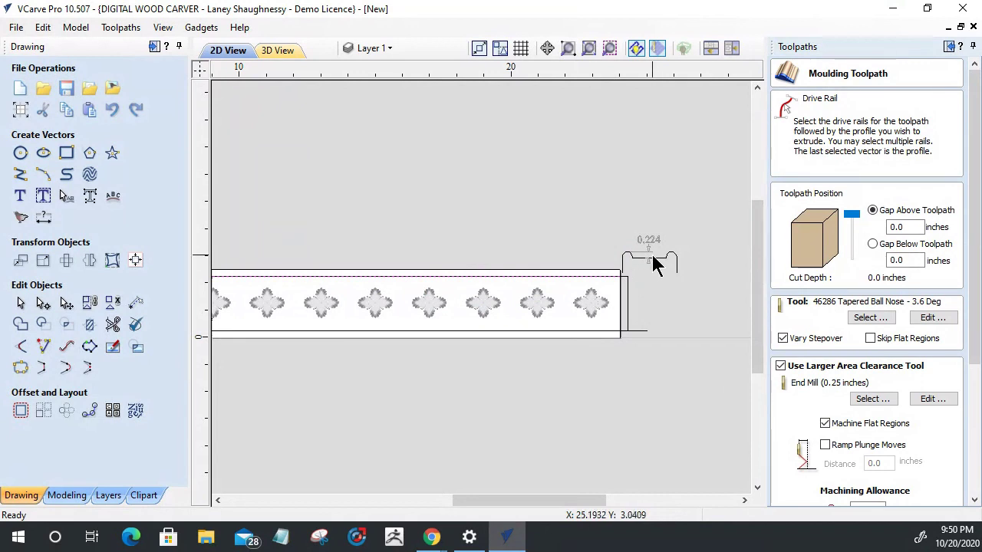
left_click(670, 256, "shift")
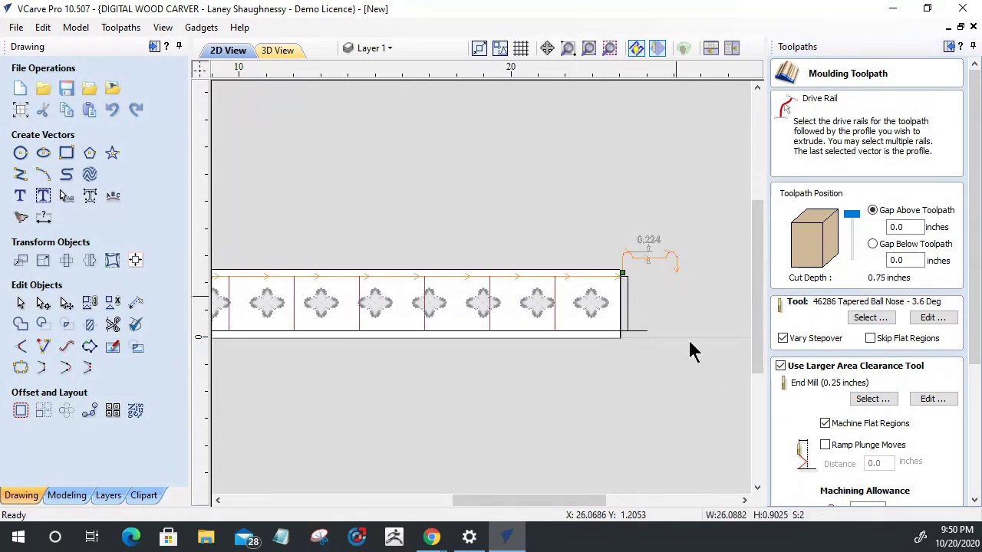
left_click_drag(973, 329, 971, 466)
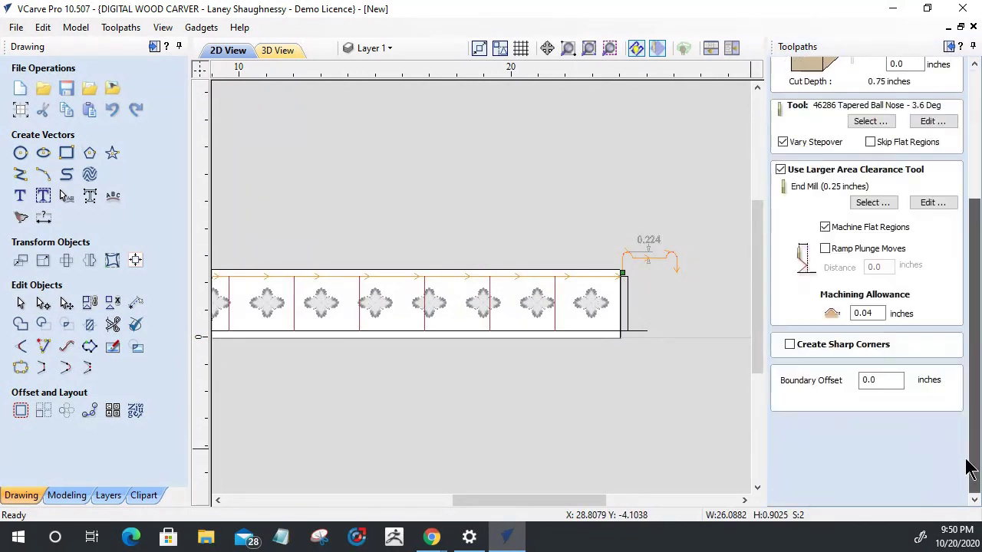
left_click(783, 494)
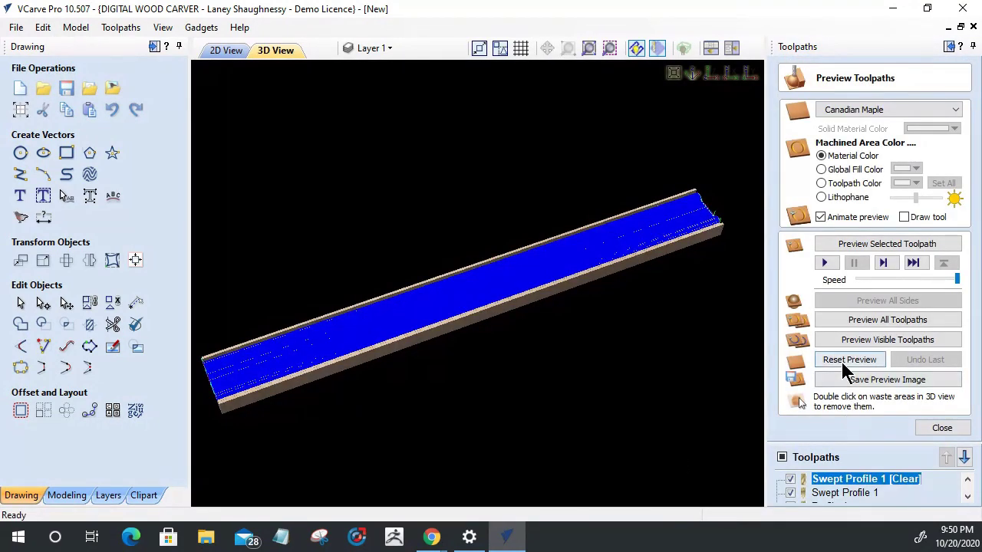
Hide both Swept Profile 1 toolpaths in the 2D view and close the toolpath preview.
left_click(227, 51)
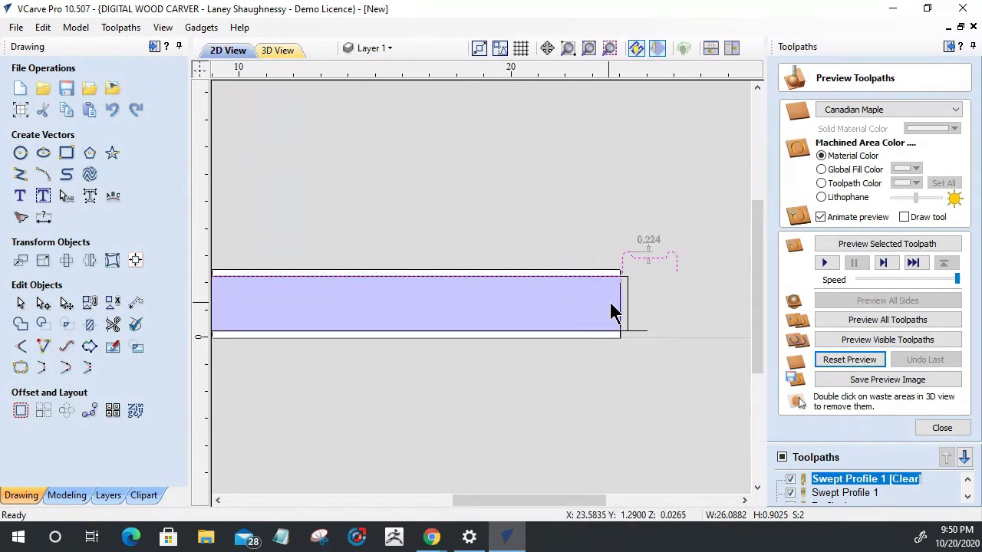
left_click(790, 481)
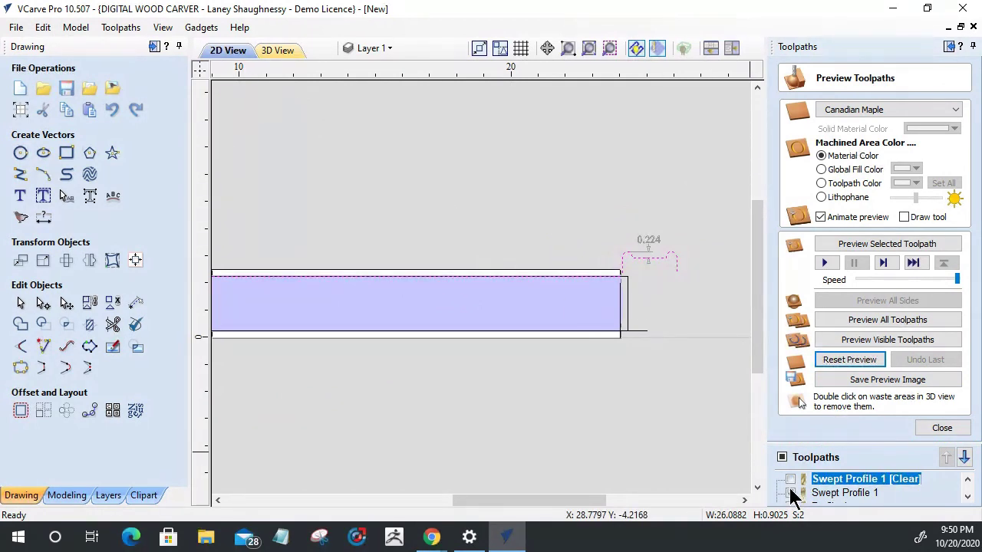
scroll(838, 497, "down", 1)
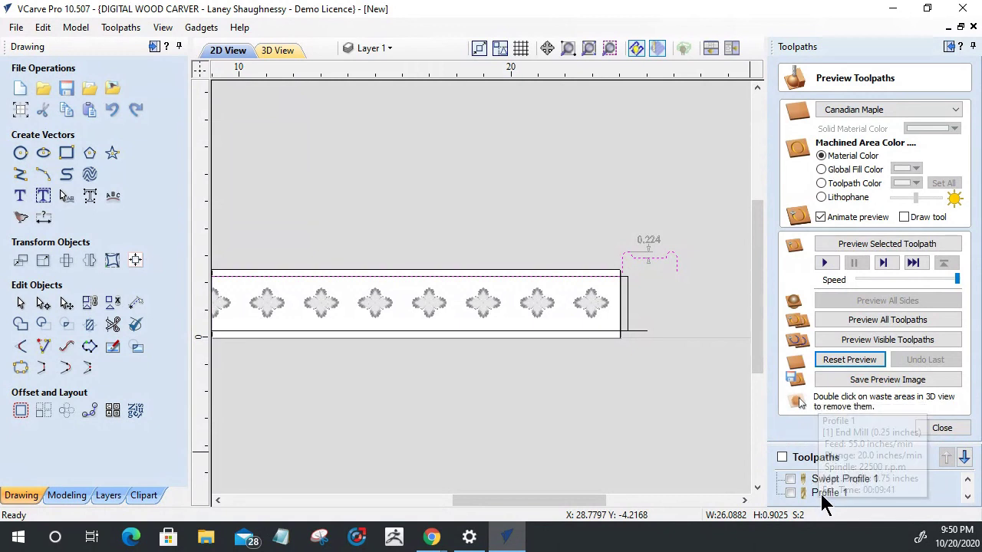
left_click(968, 479)
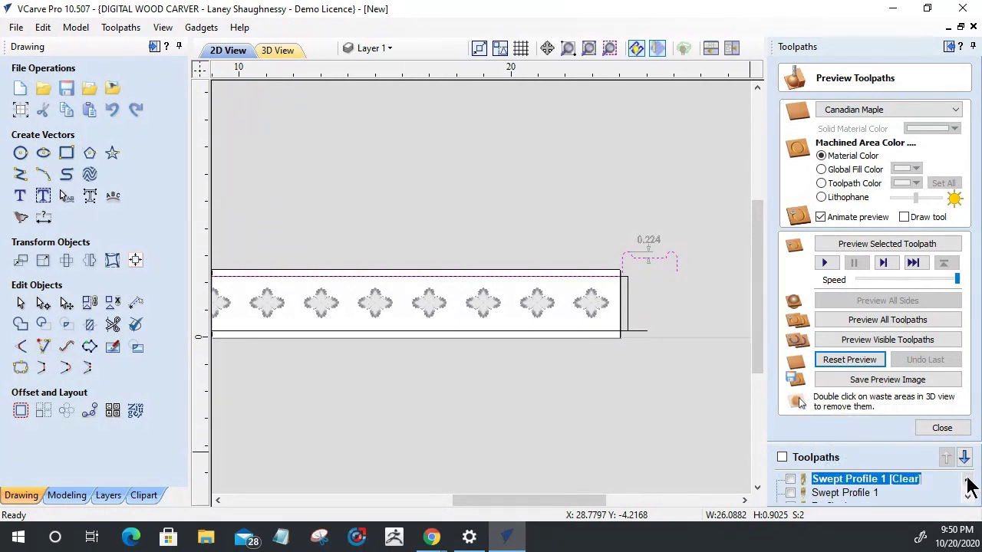
left_click(967, 496)
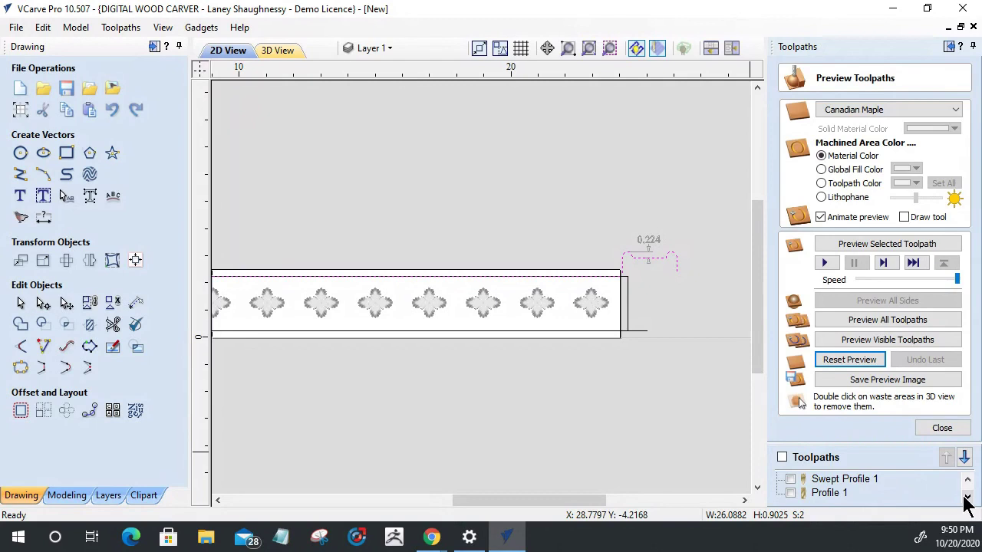
left_click(955, 430)
Open a 3D rough machining toolpath and select the rectangle around the flowers as its machining limit boundary.
left_click(844, 285)
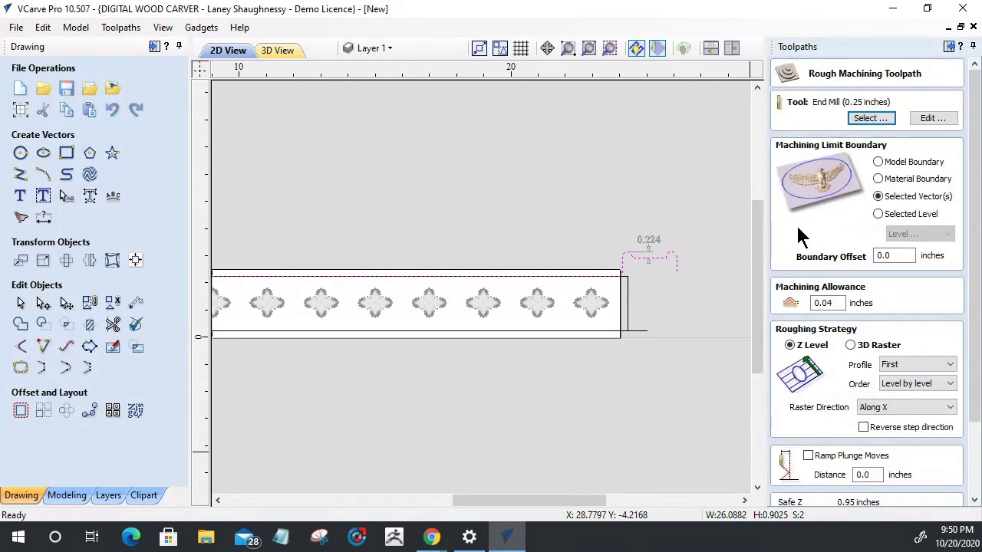
left_click(627, 316)
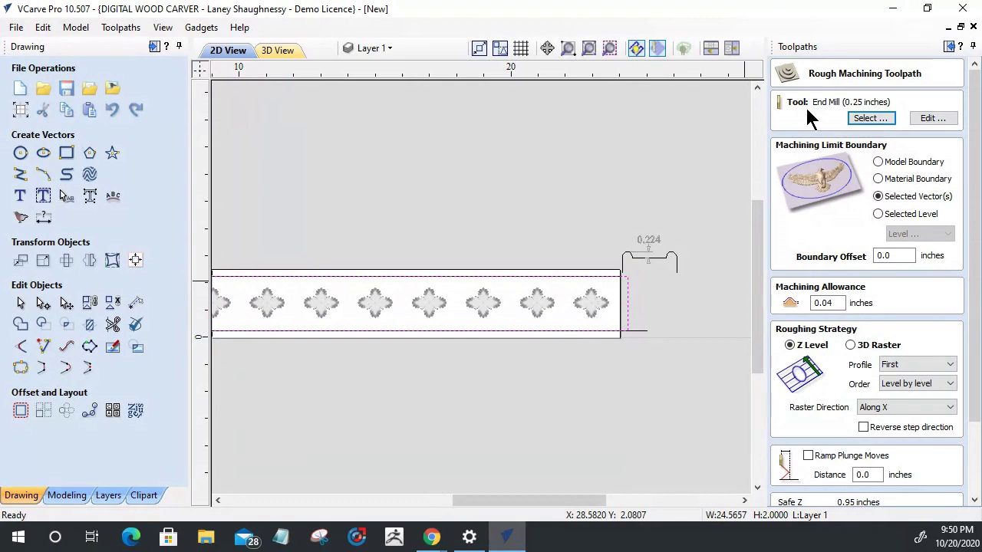
left_click_drag(975, 286, 975, 341)
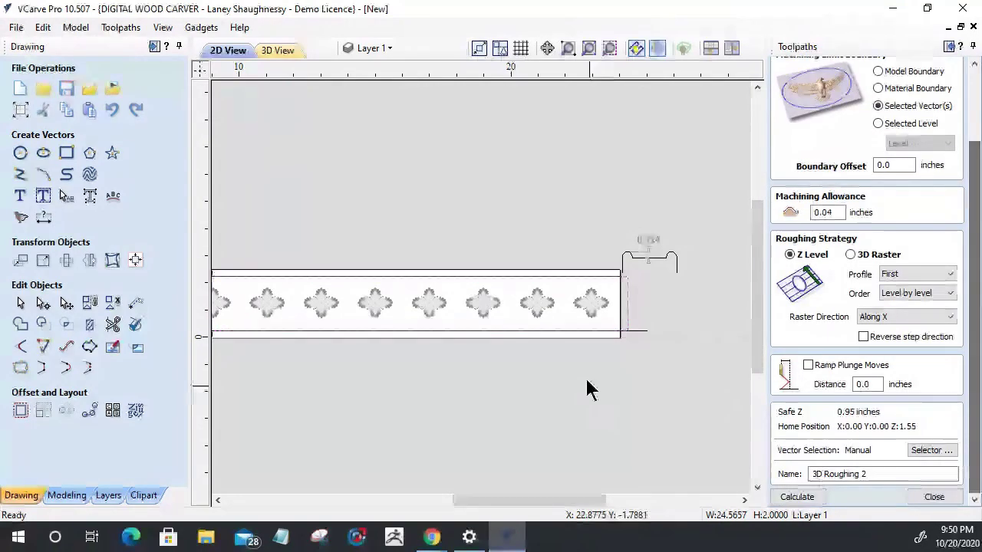
Open the size settings for the selected boundary rectangle and unlink its width from its height.
scroll(547, 349, "up", 3)
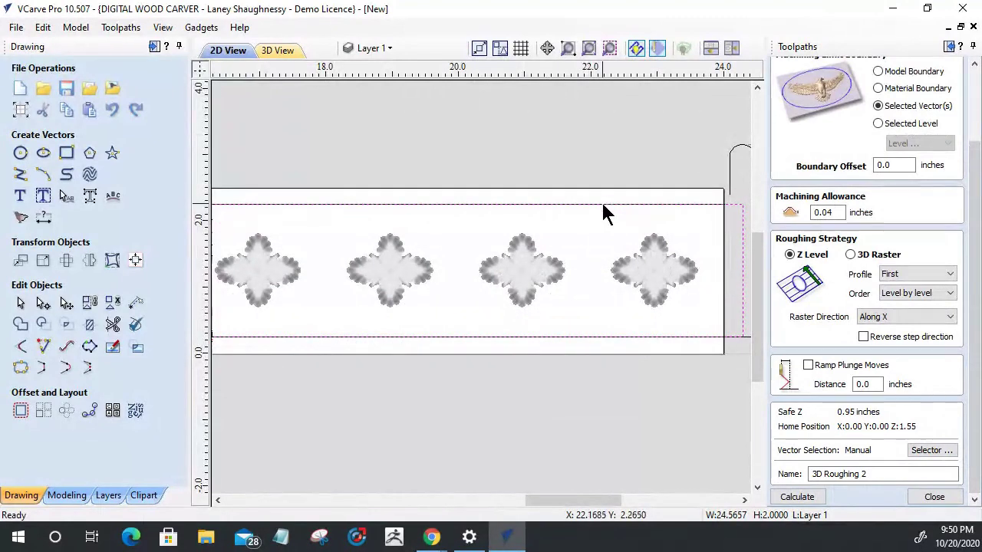
scroll(740, 294, "down", 1)
scroll(616, 331, "down", 3)
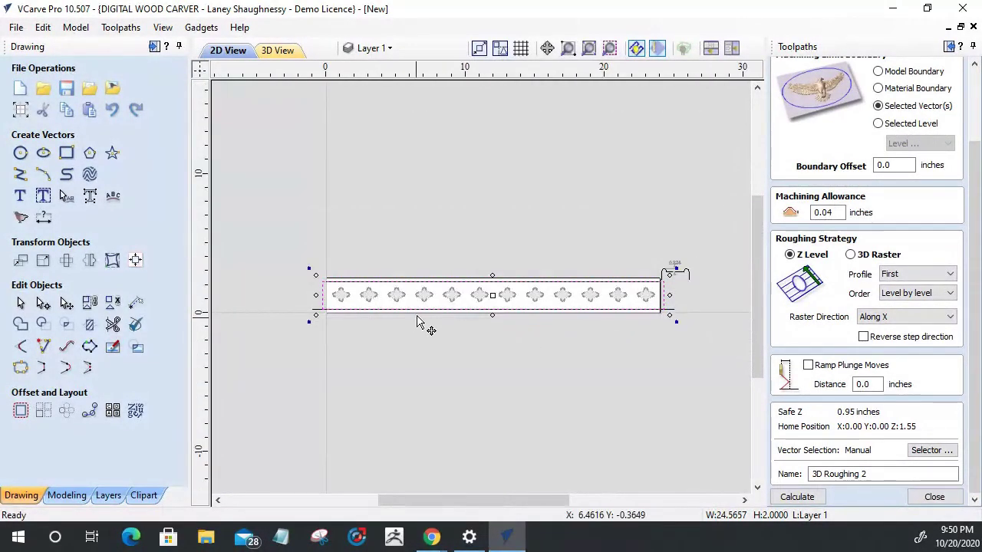
scroll(438, 314, "up", 1)
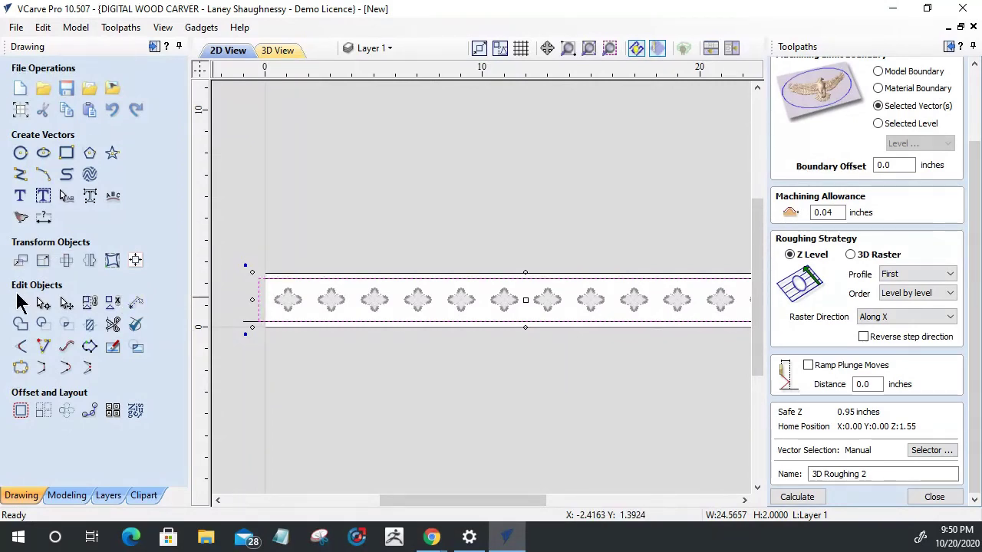
left_click(42, 261)
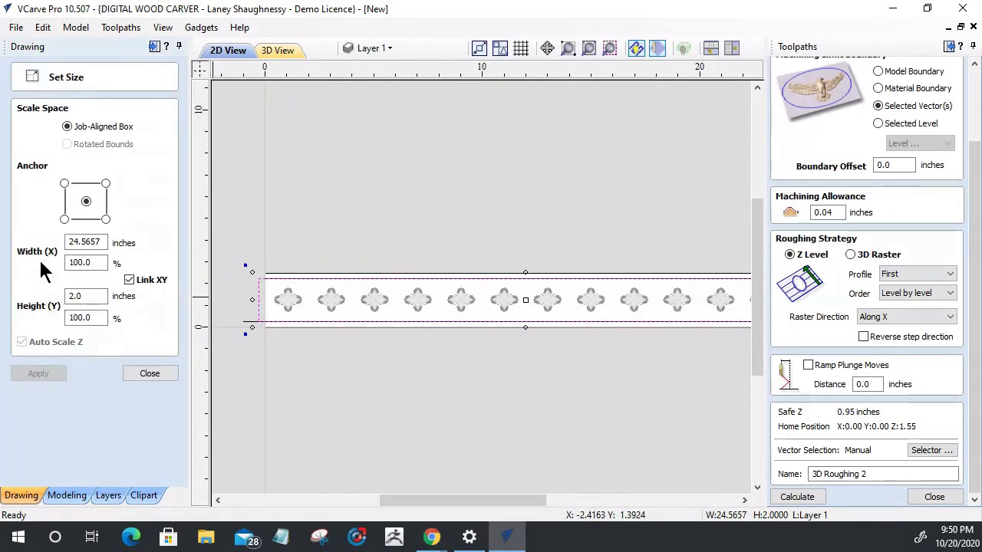
left_click(128, 278)
double_click(92, 297)
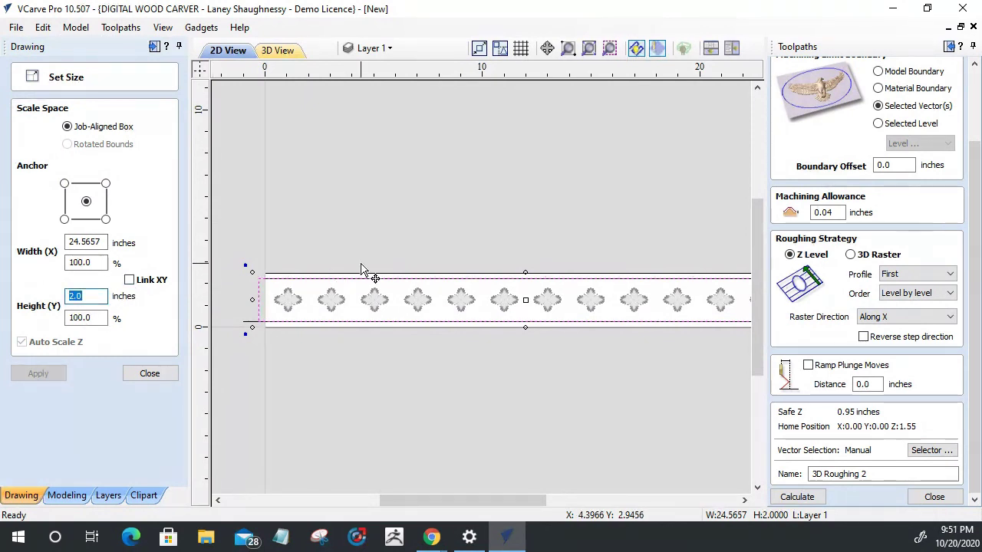
left_click(495, 259)
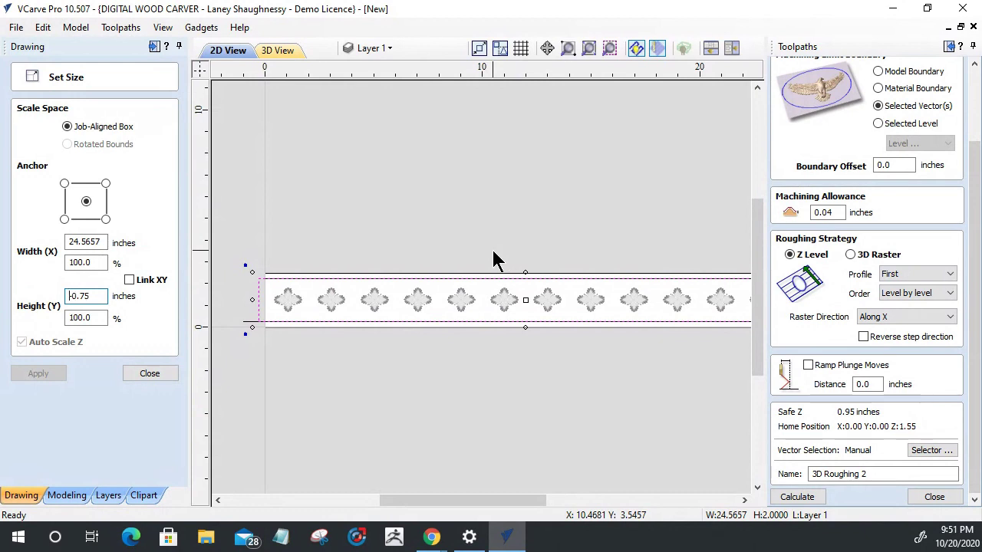
key("Delete")
key("Delete")
key("Delete")
key("Delete")
key("Delete")
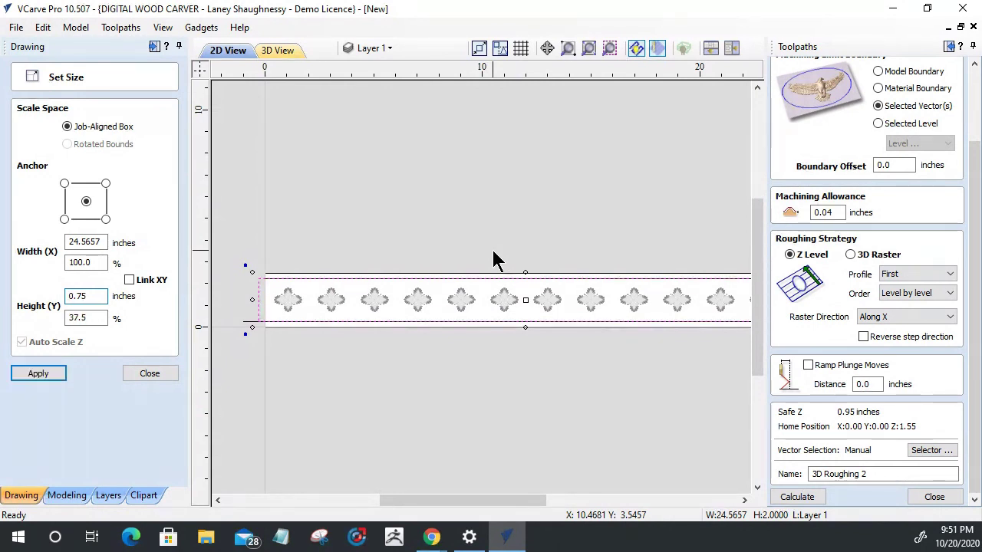
Set the boundary rectangle's height to 1.25 inches about its centre and finish resizing.
left_click(263, 221)
left_click(261, 290)
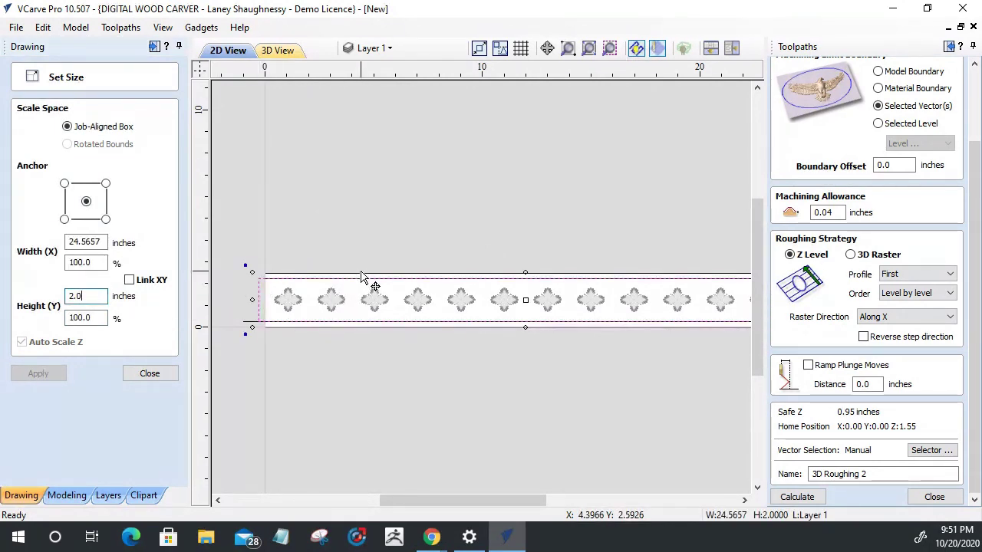
type(".7")
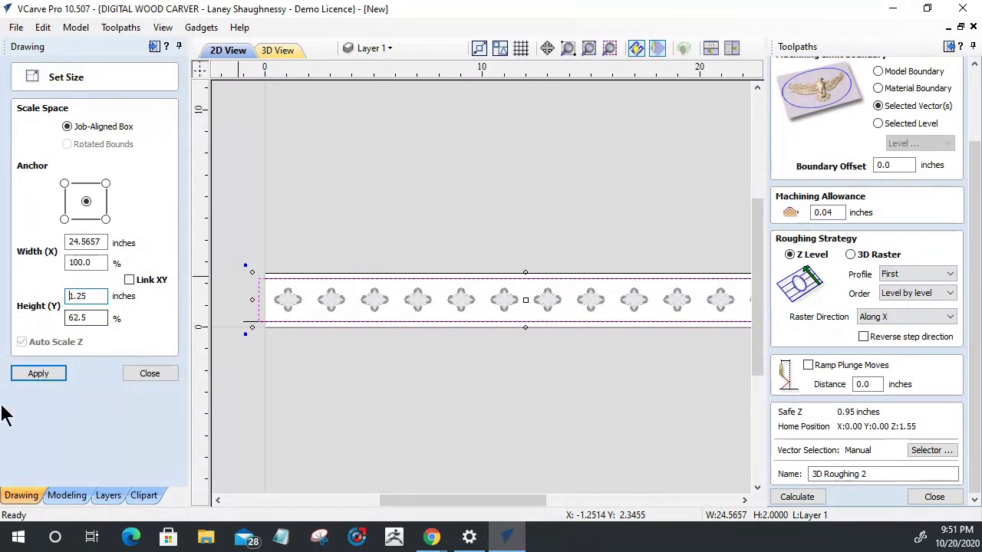
left_click(42, 375)
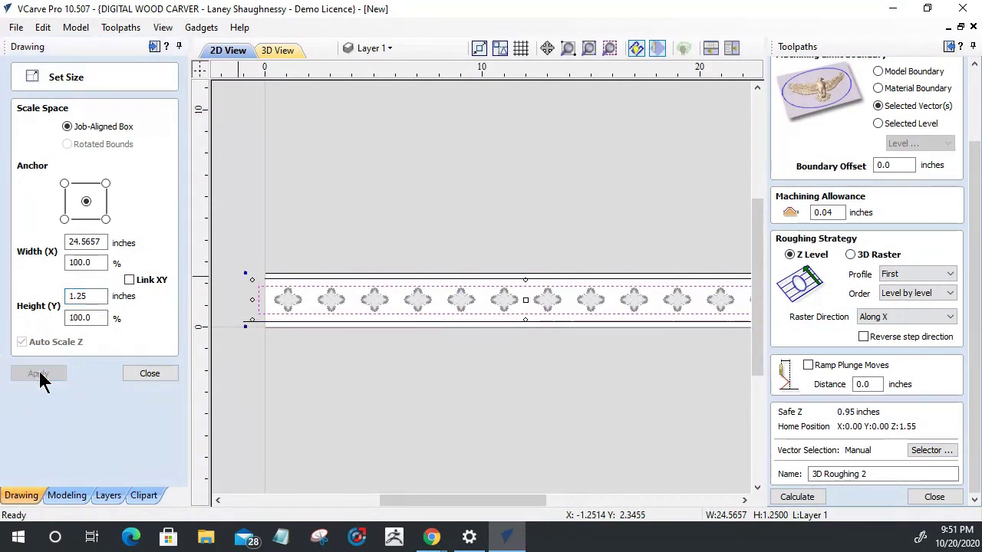
left_click(147, 375)
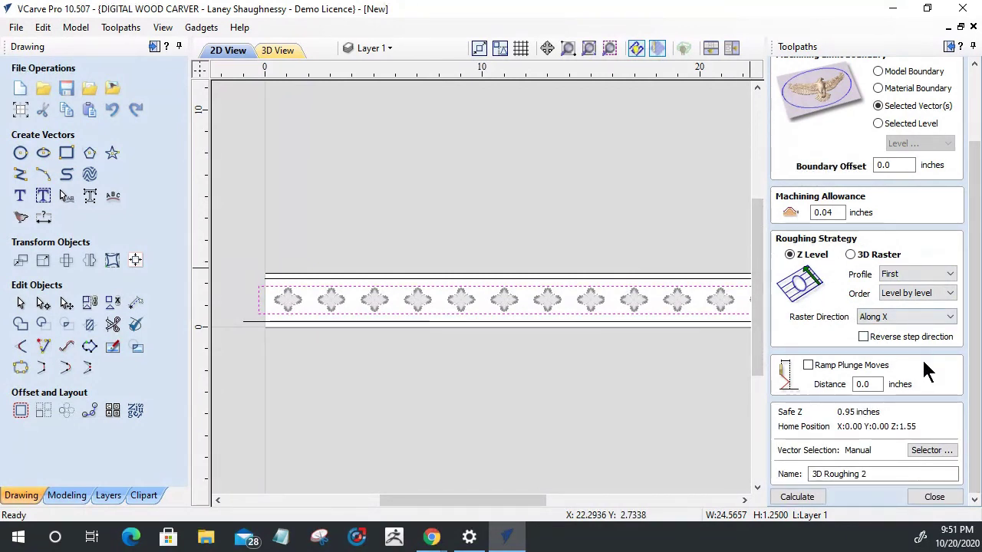
Calculate the 3D Roughing 2 toolpath and make the Swept Profile 1 clearance and finishing toolpaths visible with it.
left_click(792, 499)
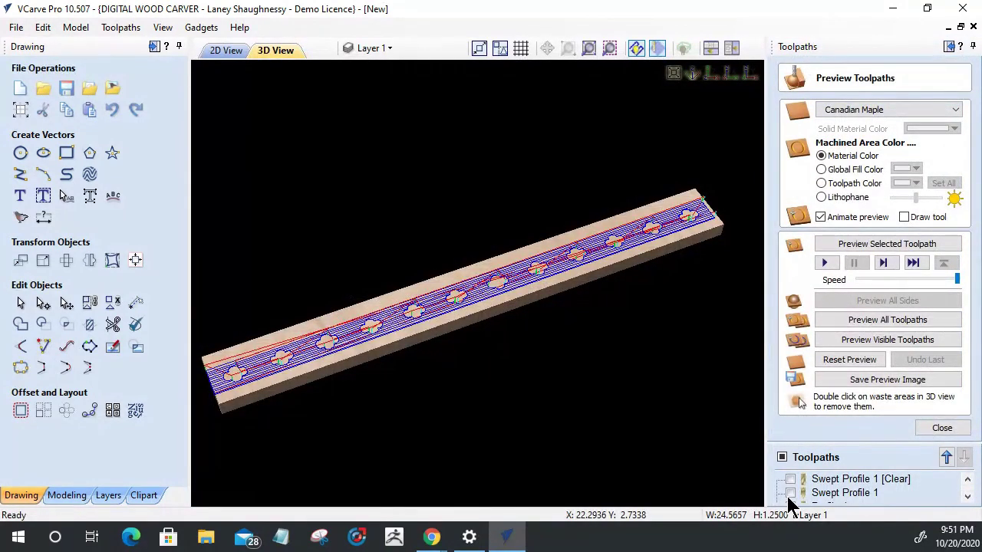
left_click(932, 427)
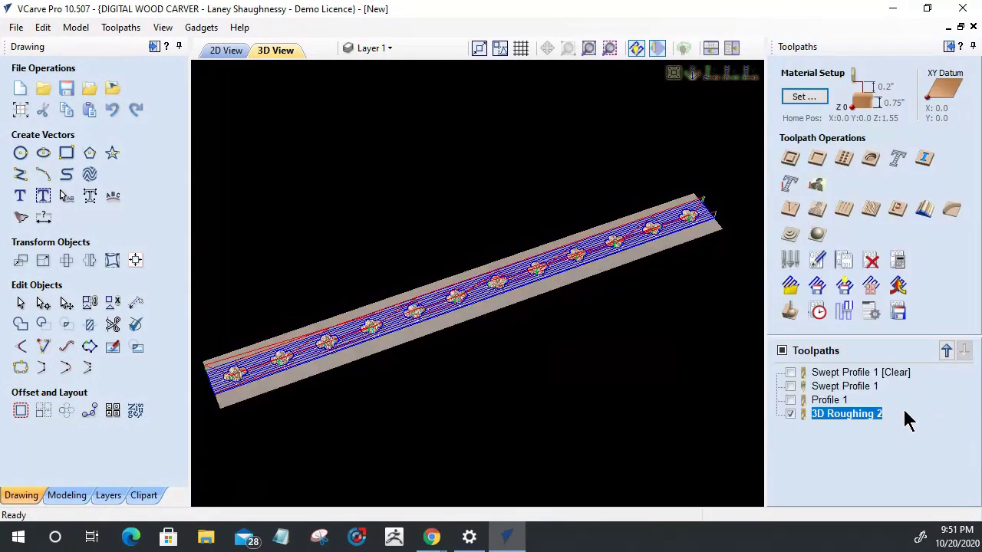
left_click(790, 373)
left_click(790, 386)
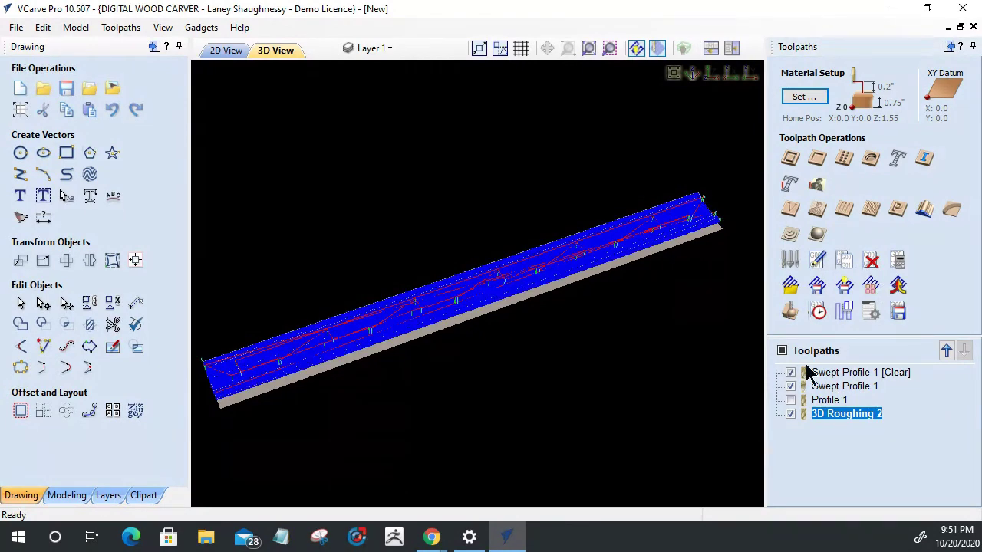
Preview the visible toolpaths, examine the cut moulding profile from the end of the strip, and close the preview.
left_click(790, 311)
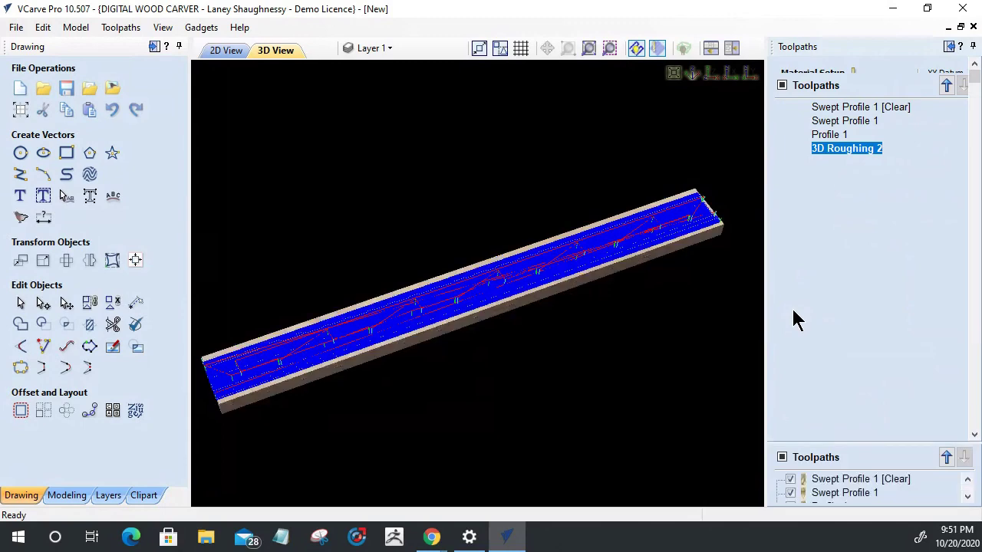
left_click(729, 75)
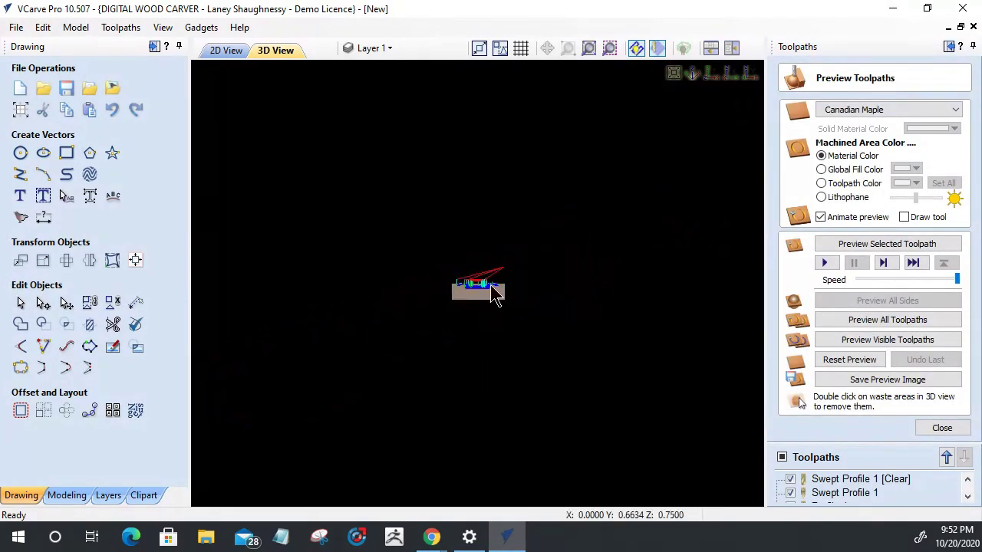
scroll(464, 307, "up", 5)
left_click_drag(465, 307, 468, 326)
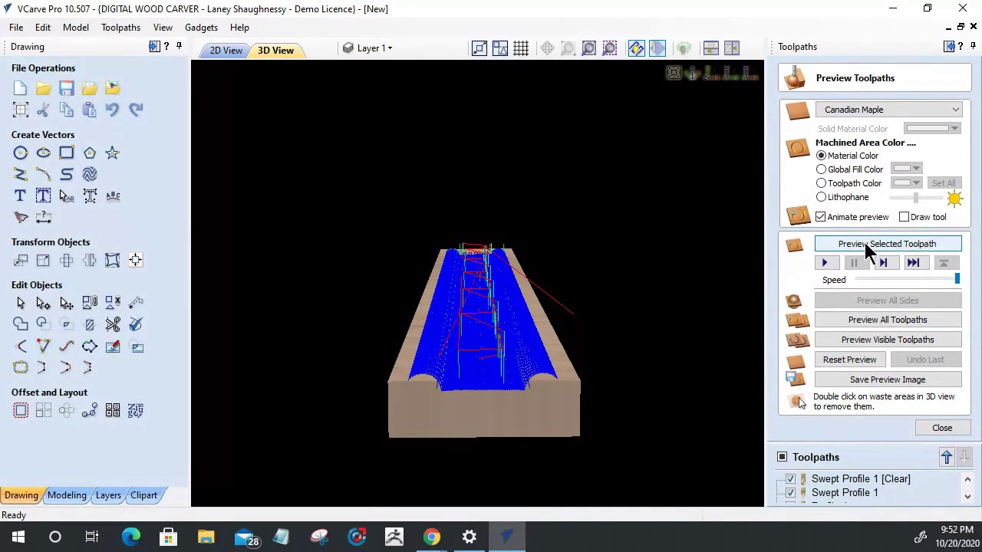
left_click(864, 342)
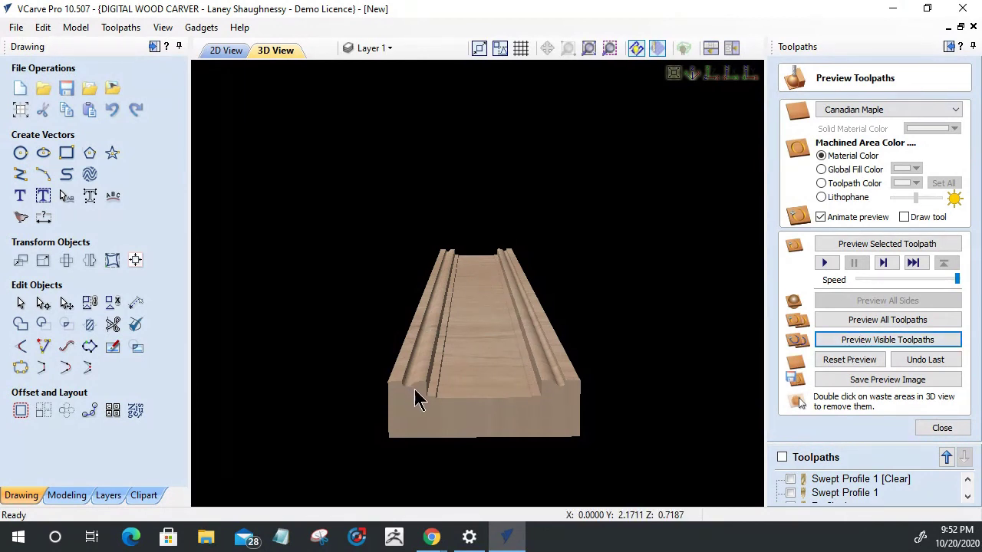
scroll(416, 389, "up", 5)
left_click_drag(469, 300, 460, 278)
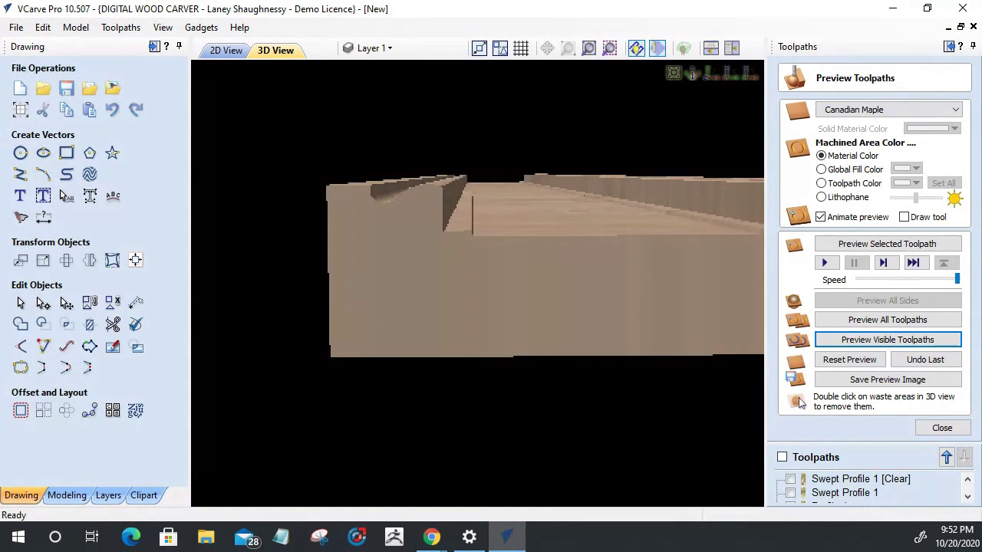
left_click(925, 430)
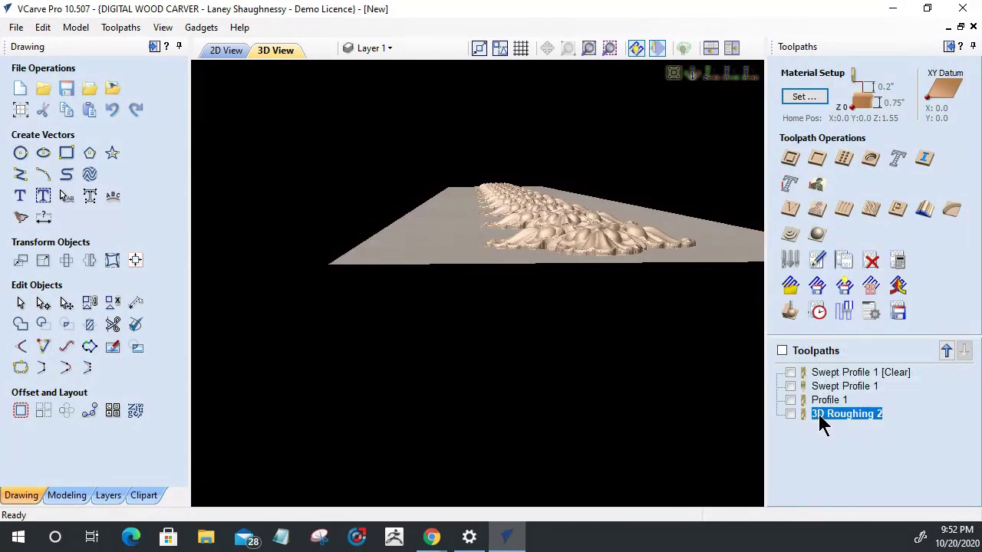
Examine the Swept Profile 1 clearance and finishing toolpaths one at a time against the flower boundary in the 2D view, and hide them.
left_click(219, 54)
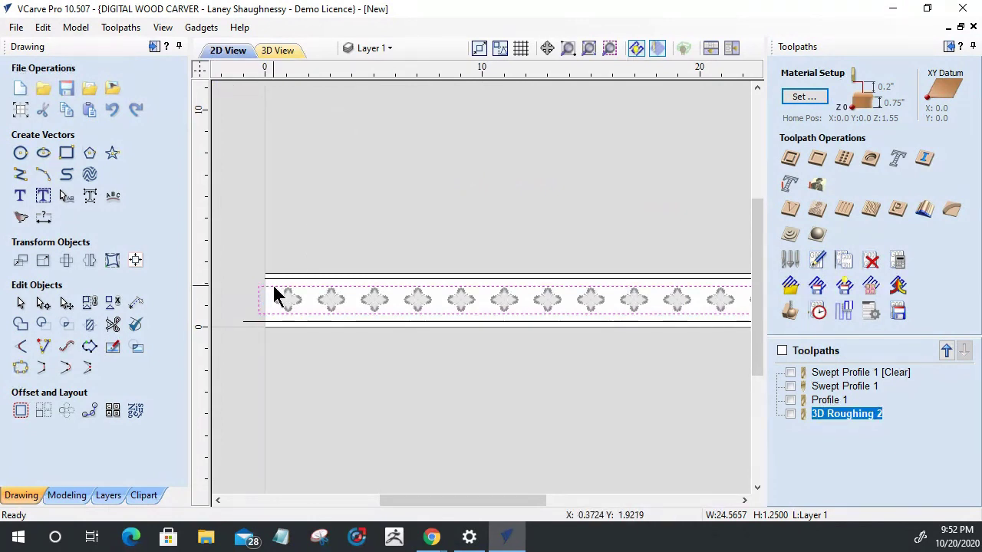
scroll(274, 295, "up", 3)
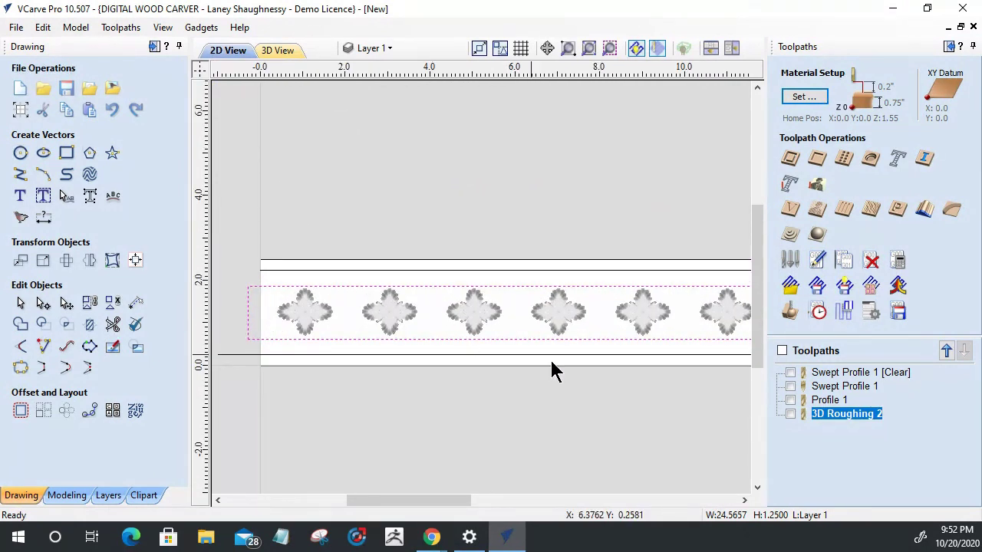
left_click(790, 373)
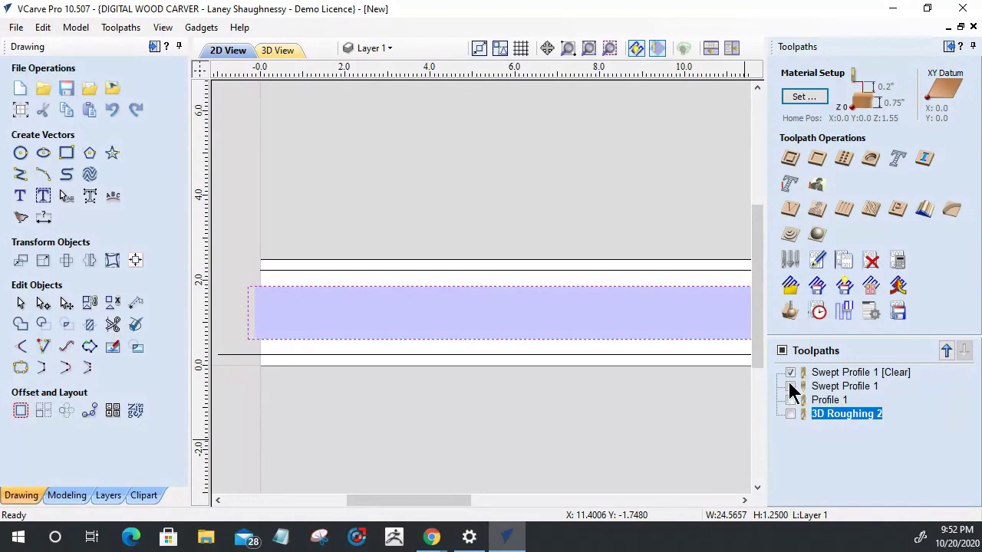
left_click(790, 387)
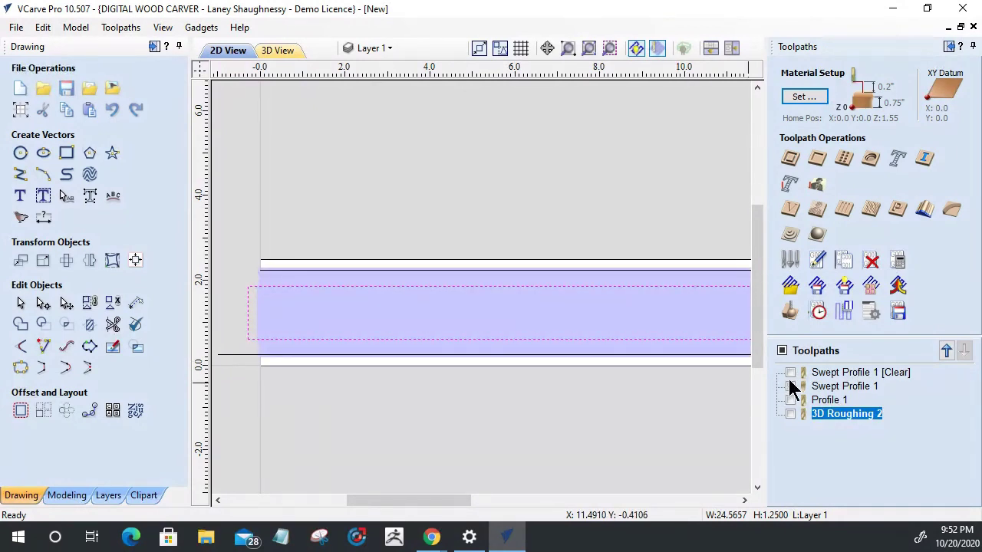
left_click(791, 387)
left_click(791, 387)
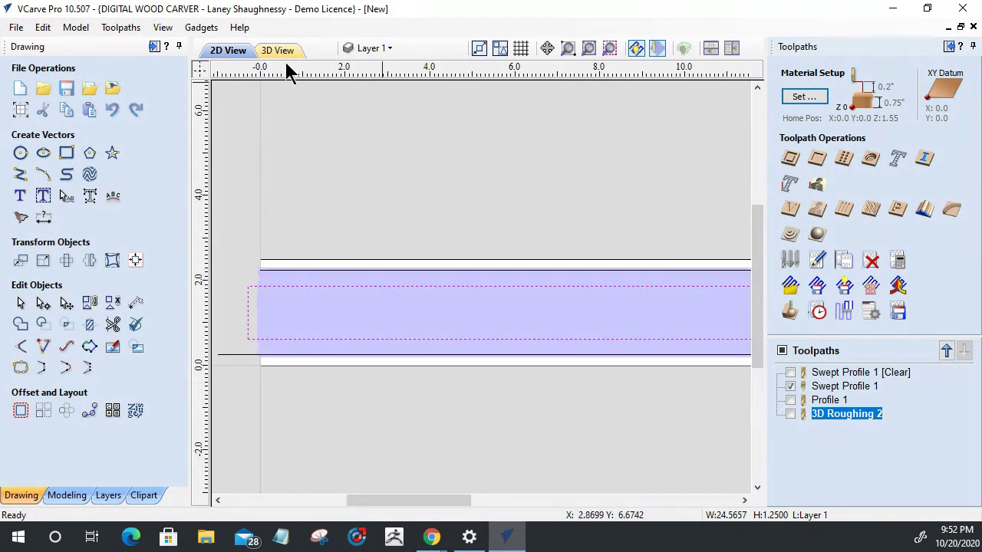
left_click(791, 386)
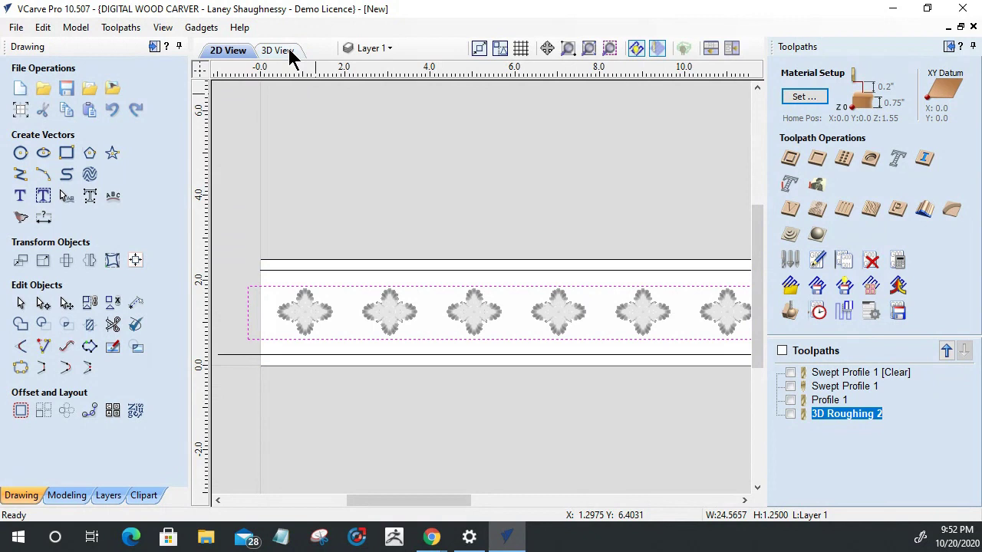
Show the Swept Profile 1 clearance and finishing toolpaths with 3D Roughing 2 in the 3D view, and compare their coverage from the strip's end.
left_click(283, 48)
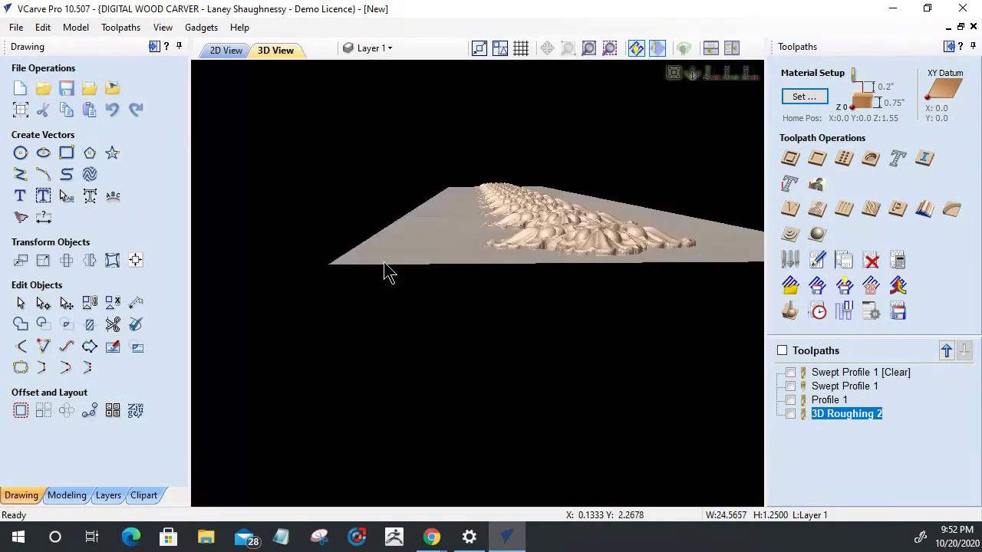
left_click(791, 373)
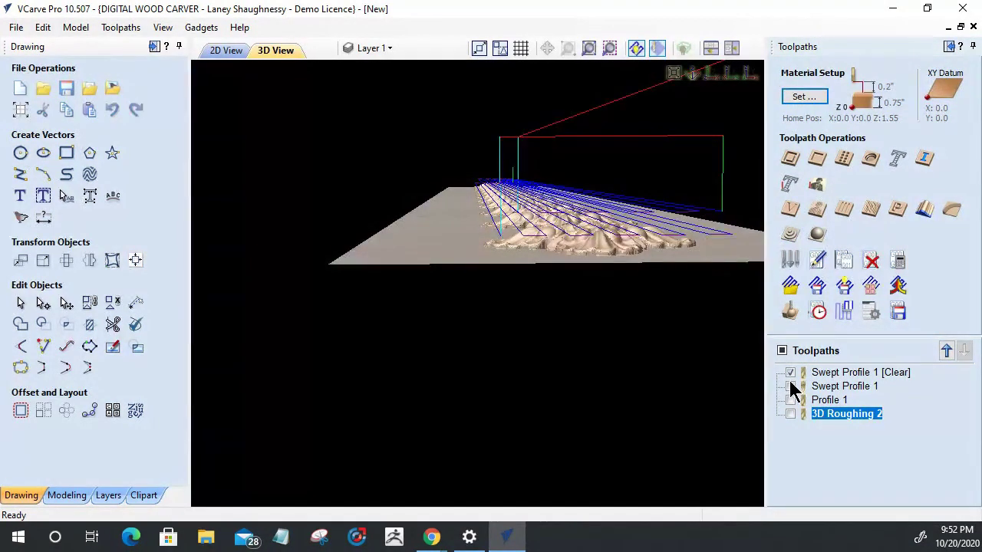
left_click(791, 386)
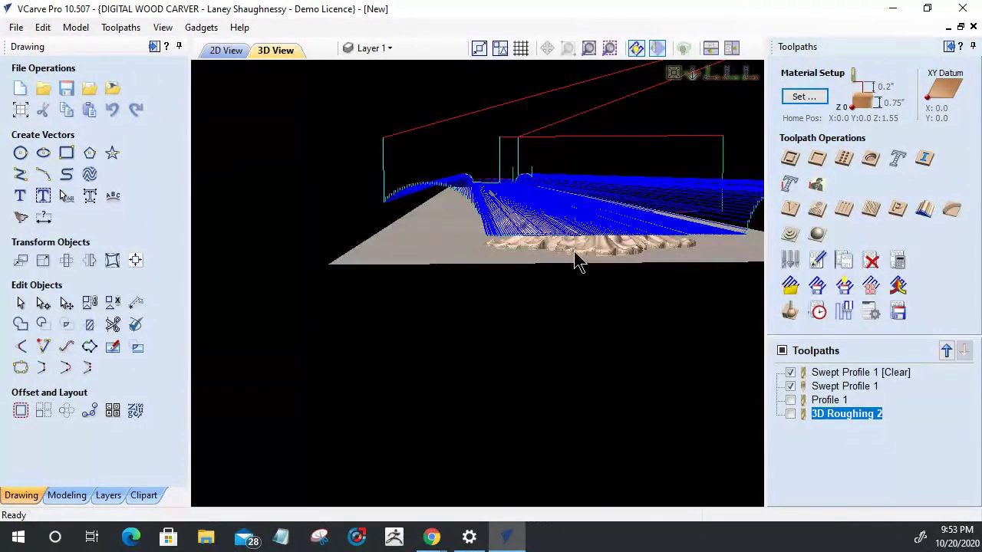
key("5")
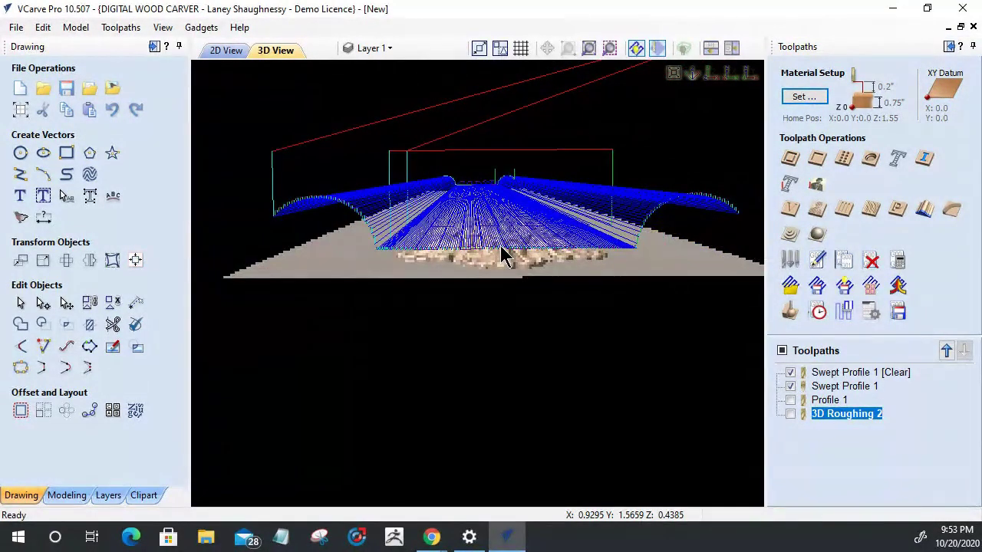
left_click_drag(502, 257, 569, 256)
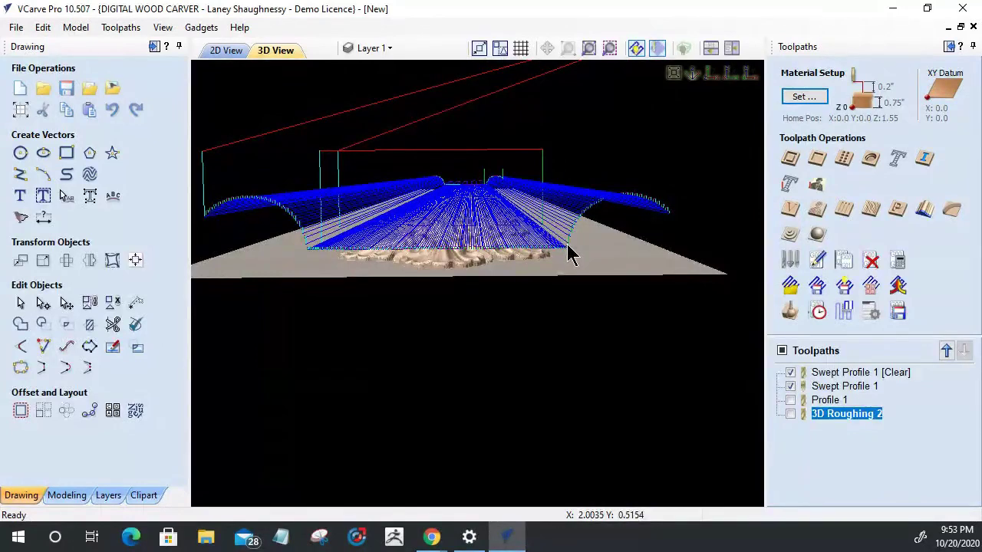
left_click(791, 414)
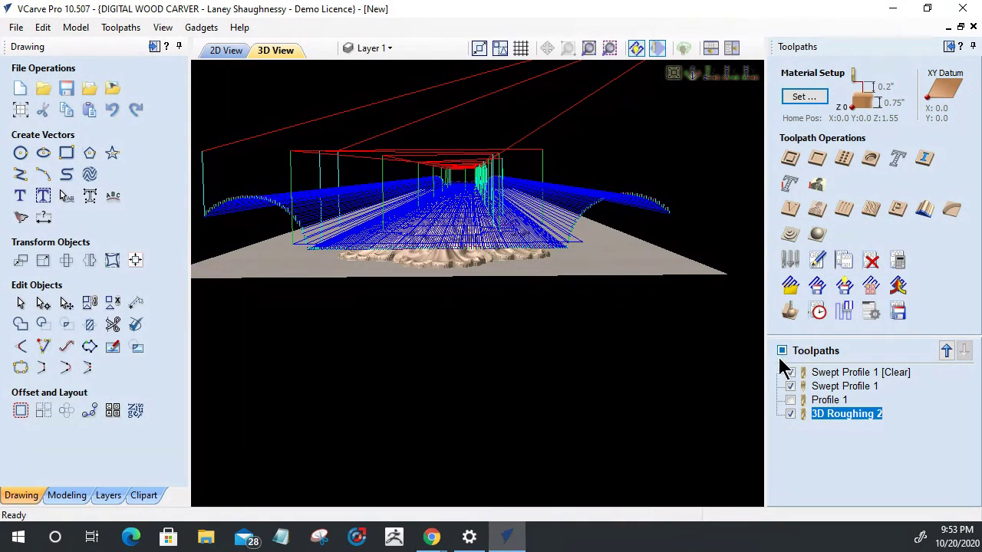
Set the boundary offset of the 3D Roughing 2 toolpath to 0.125 inches and recalculate it.
double_click(836, 418)
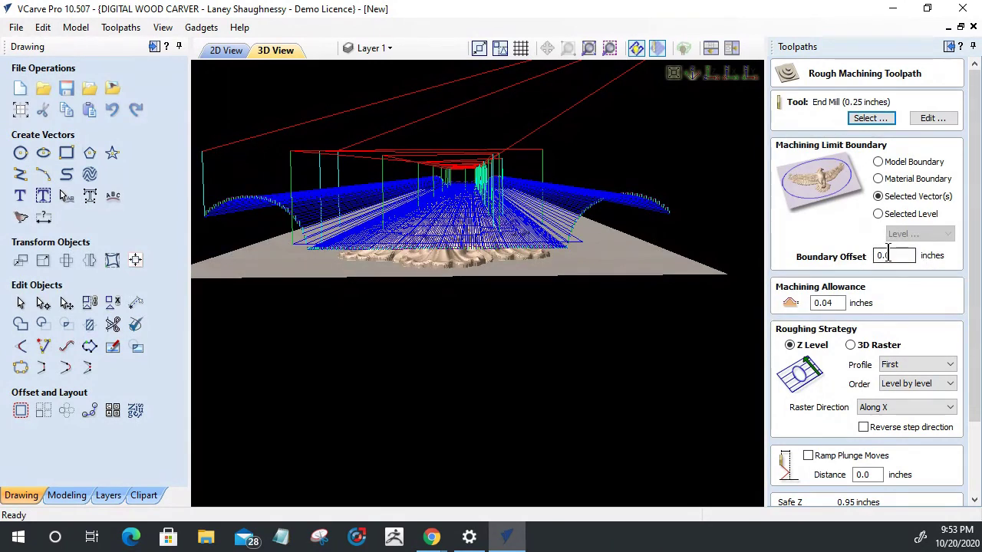
left_click_drag(896, 256, 870, 261)
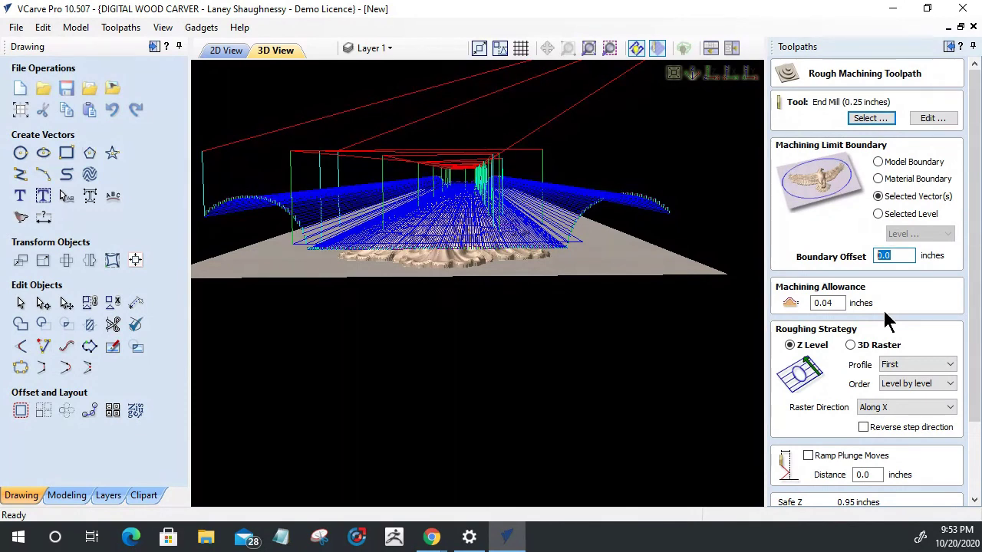
type(".")
type("0")
key("BackSpace")
type("125")
scroll(974, 421, "down", 3)
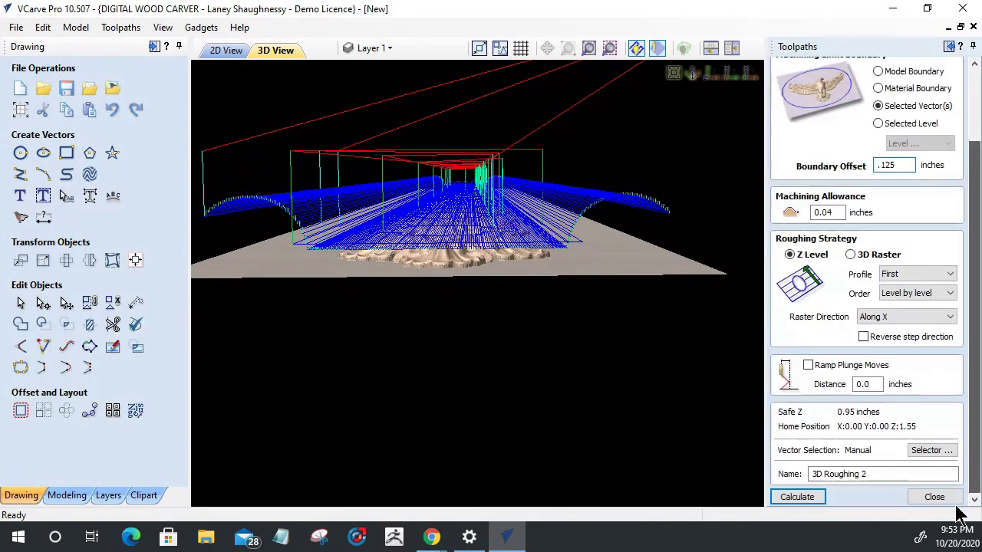
left_click(786, 498)
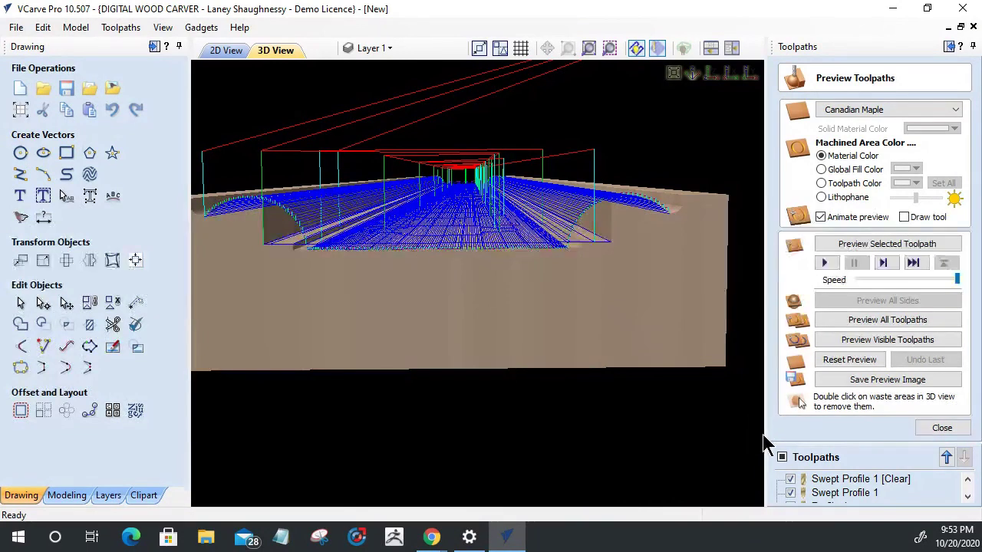
Change the 3D Roughing 2 boundary offset to -0.125 inches and recalculate the toolpath.
scroll(837, 491, "down", 2)
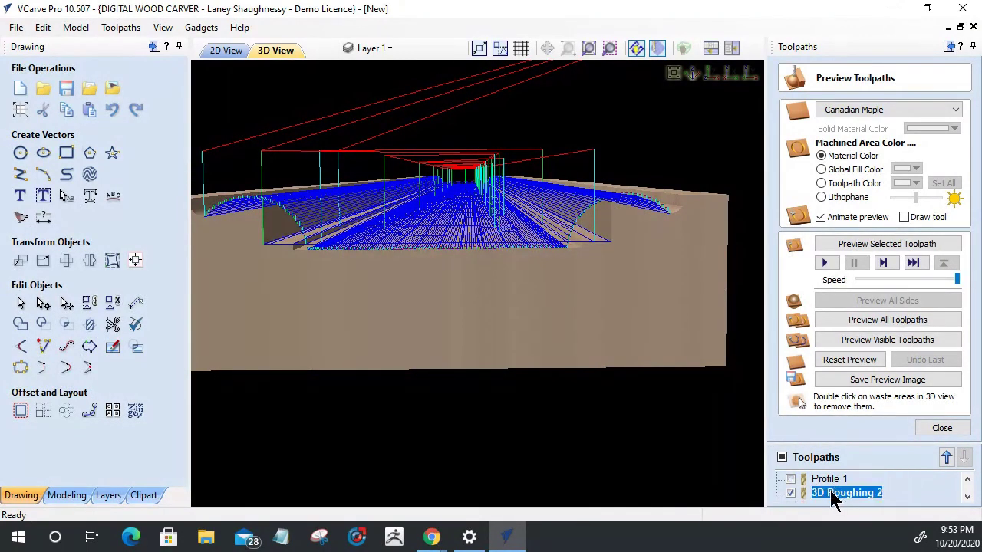
double_click(833, 494)
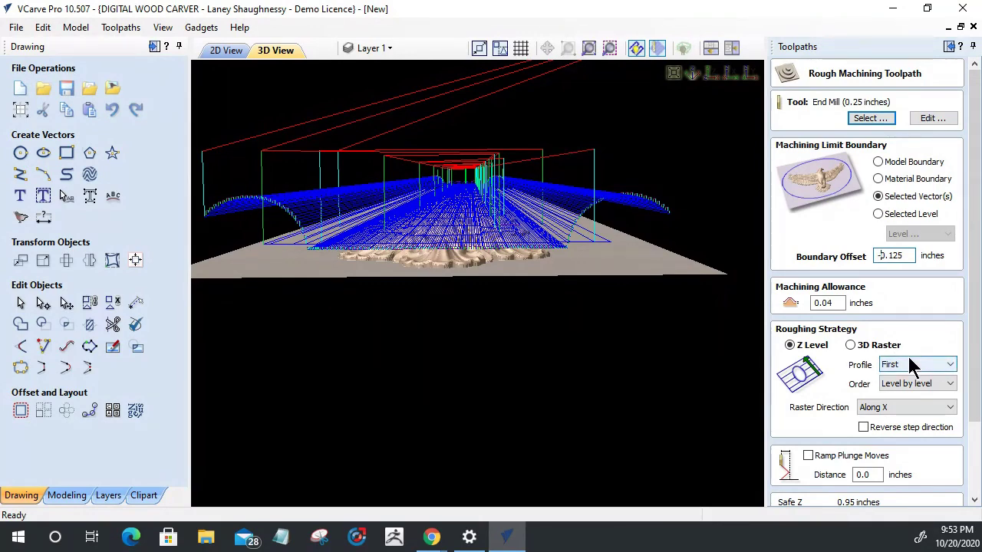
scroll(882, 429, "down", 2)
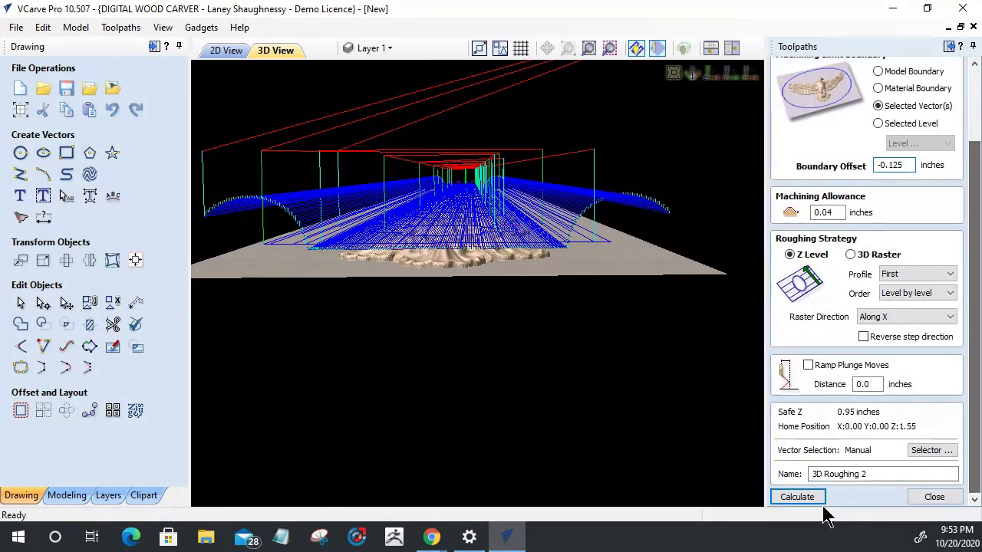
left_click(797, 497)
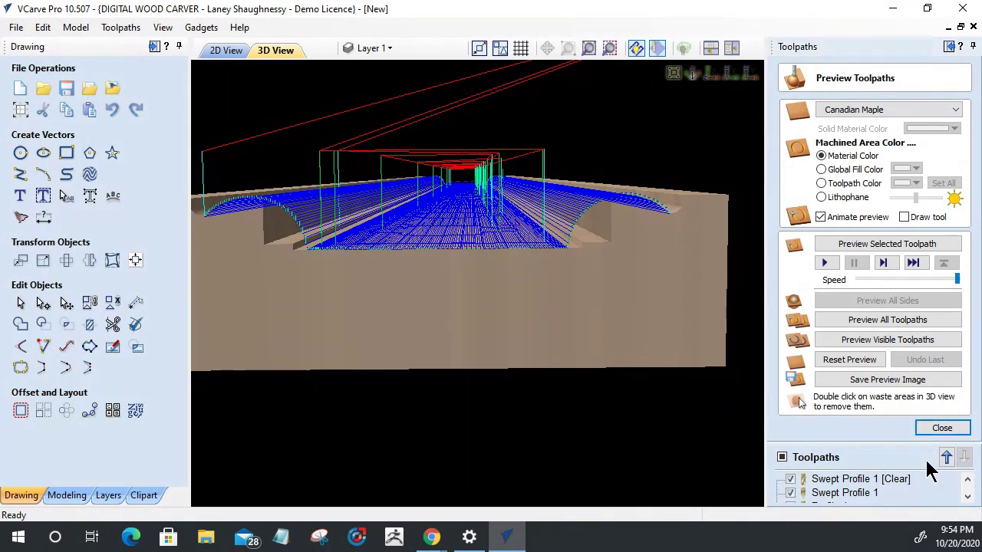
Reset the preview, simulate the visible swept profile and roughing toolpaths on the blank strip, and close the preview.
left_click(834, 361)
scroll(818, 494, "down", 3)
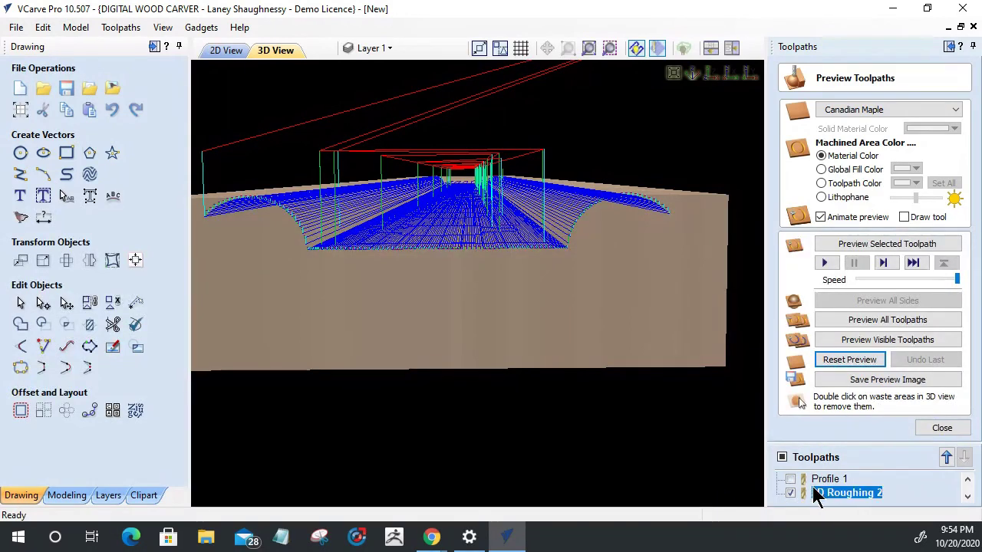
scroll(849, 495, "up", 3)
scroll(849, 495, "down", 1)
scroll(849, 495, "up", 1)
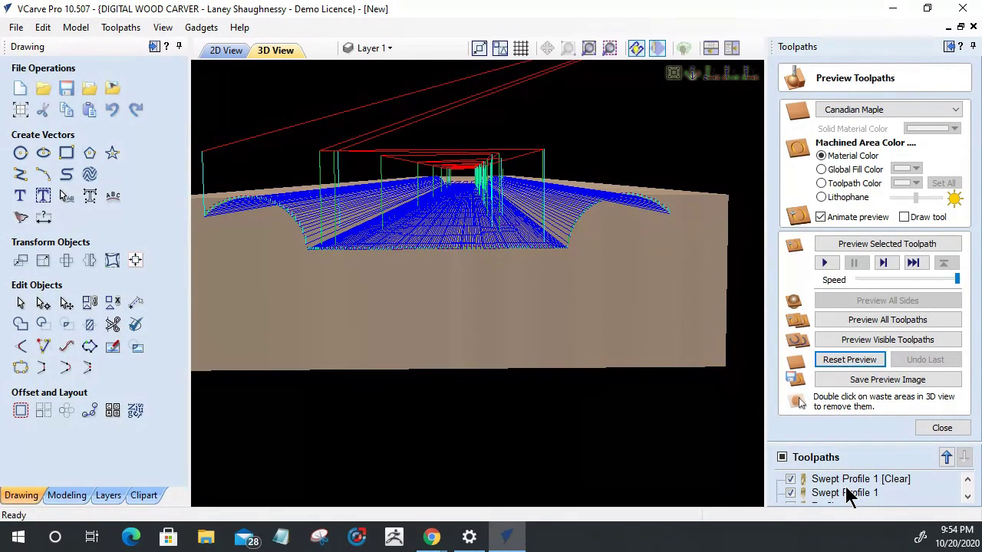
left_click(865, 343)
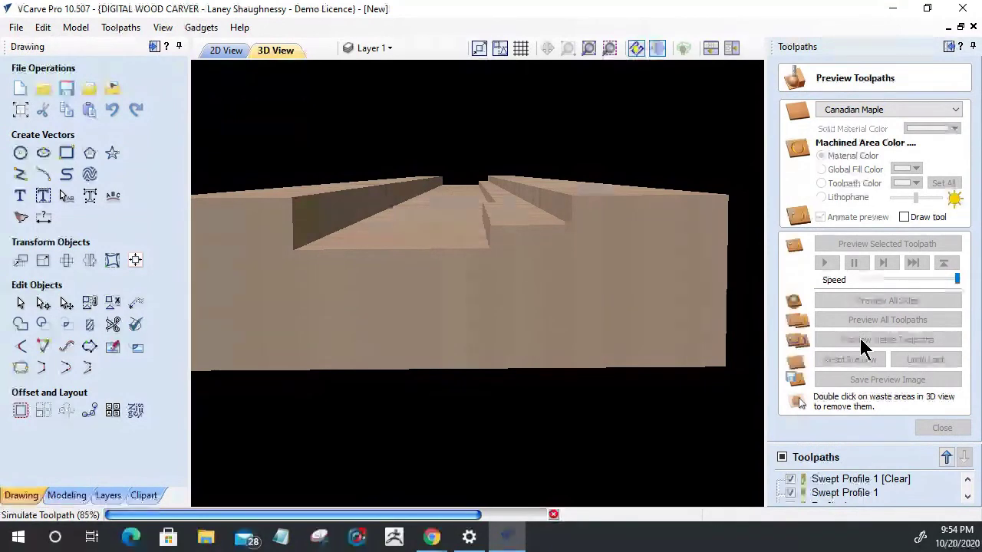
left_click(861, 342)
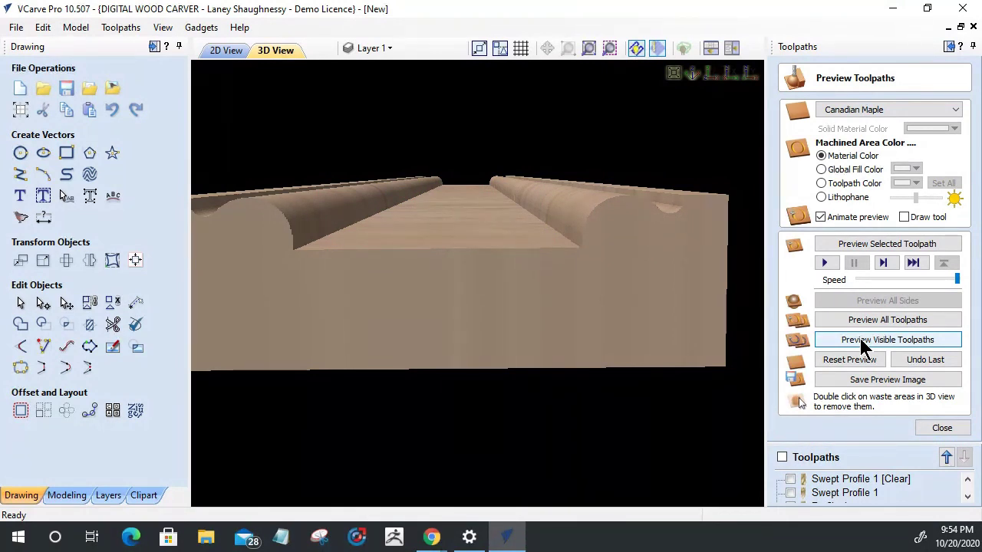
left_click(950, 428)
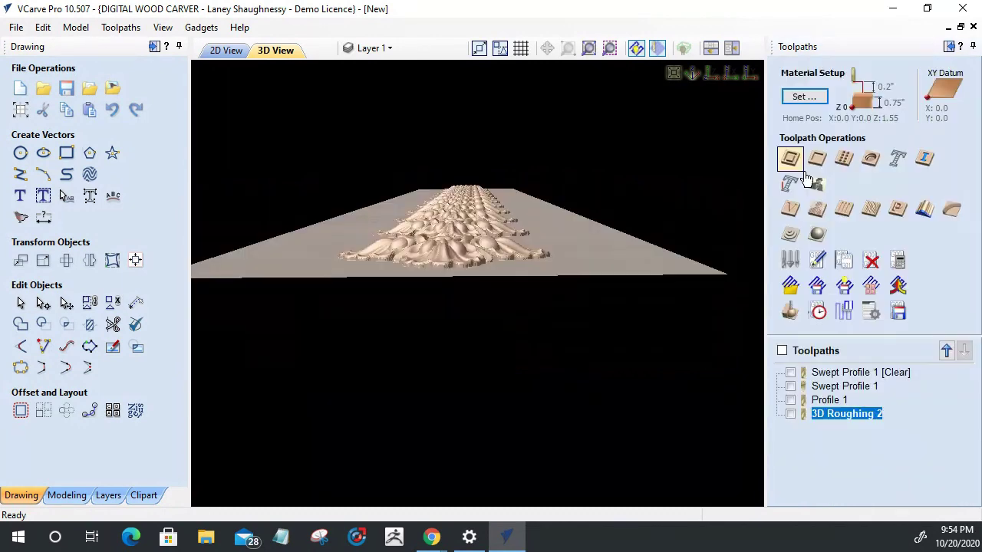
Calculate a 3D finishing toolpath limited to the selected boundary rectangle, using the 46286 Tapered Ball Nose 3.6 Deg tool and the raster strategy.
left_click(215, 51)
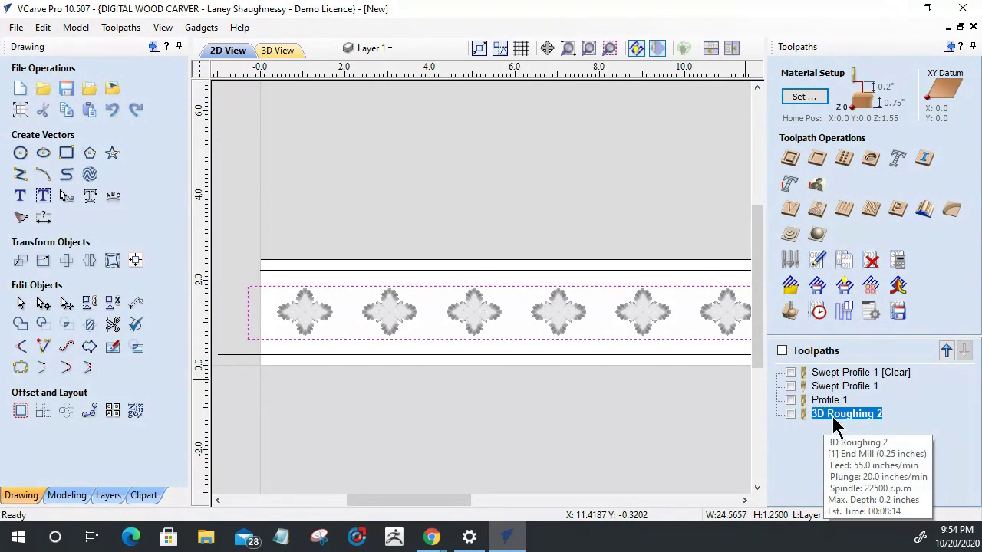
left_click(817, 234)
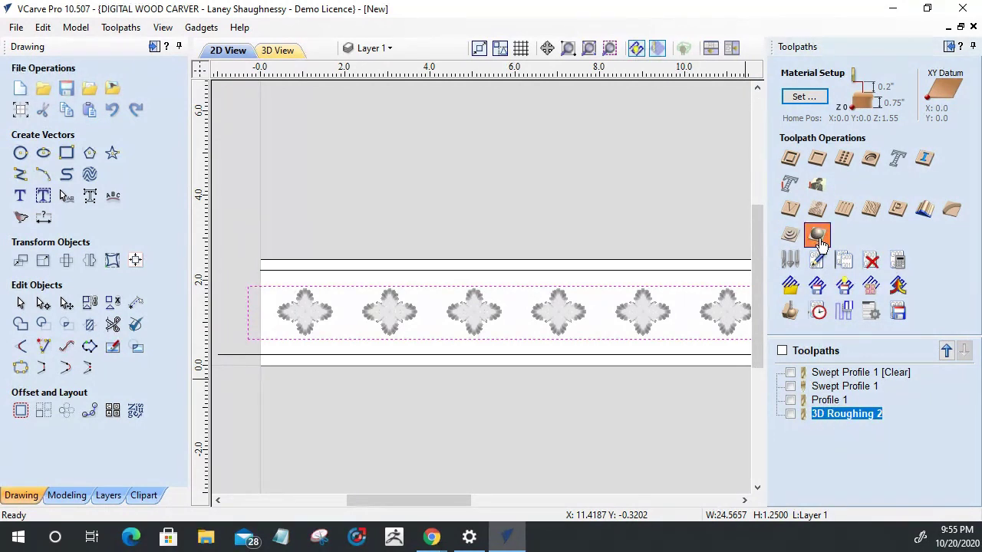
left_click(879, 197)
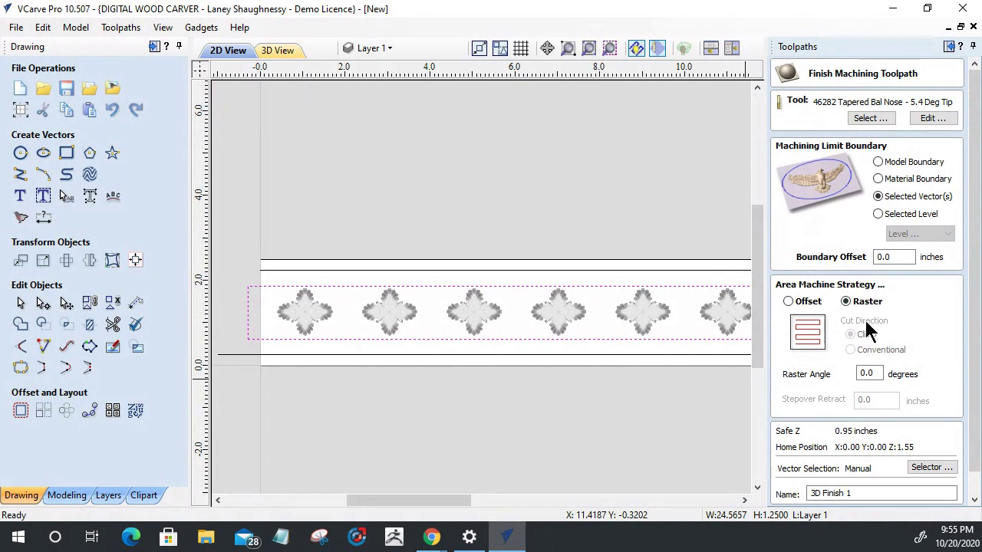
scroll(978, 350, "down", 1)
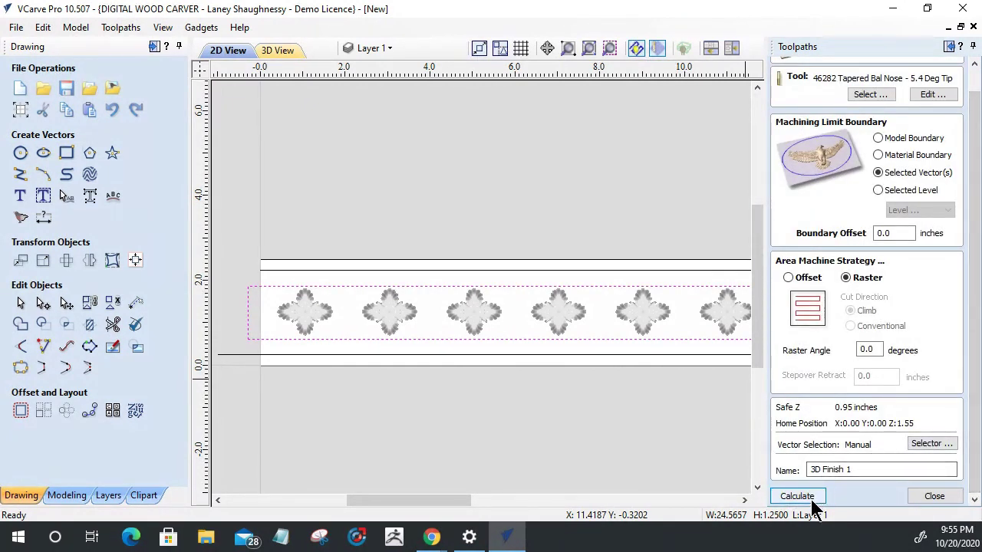
left_click(870, 95)
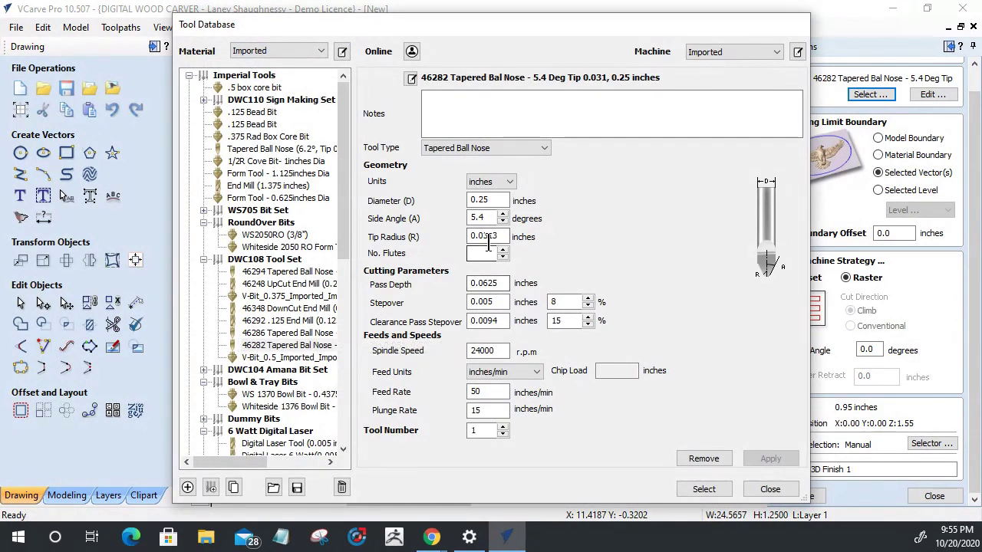
left_click(281, 332)
left_click(699, 489)
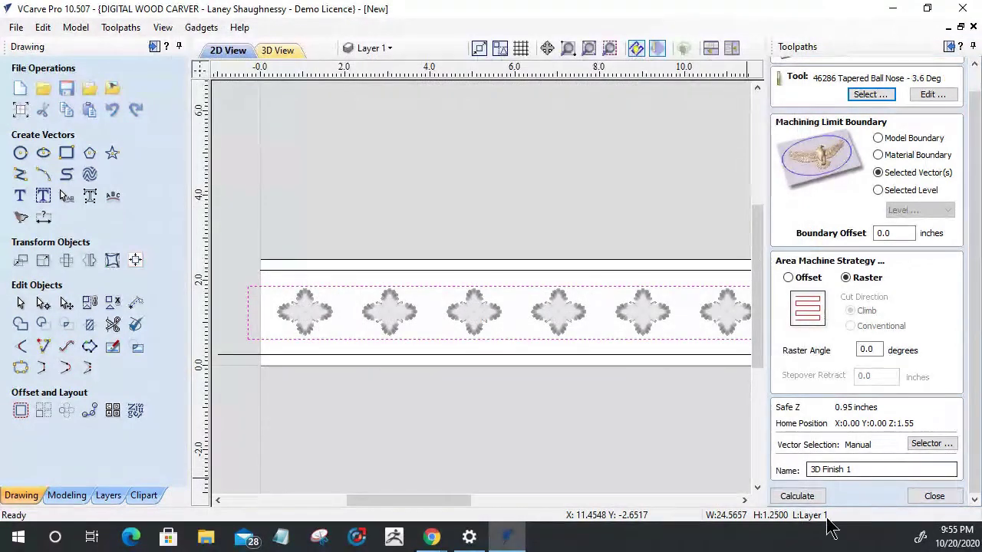
left_click(795, 495)
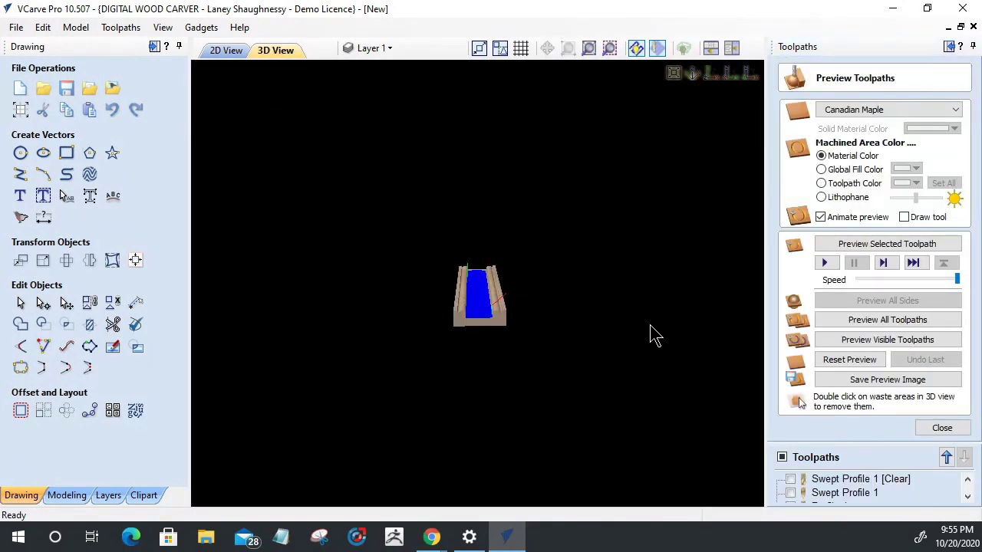
Preview the 3D finishing toolpath on the moulding strip and examine the carved flowers from the strip's end.
scroll(478, 329, "up", 6)
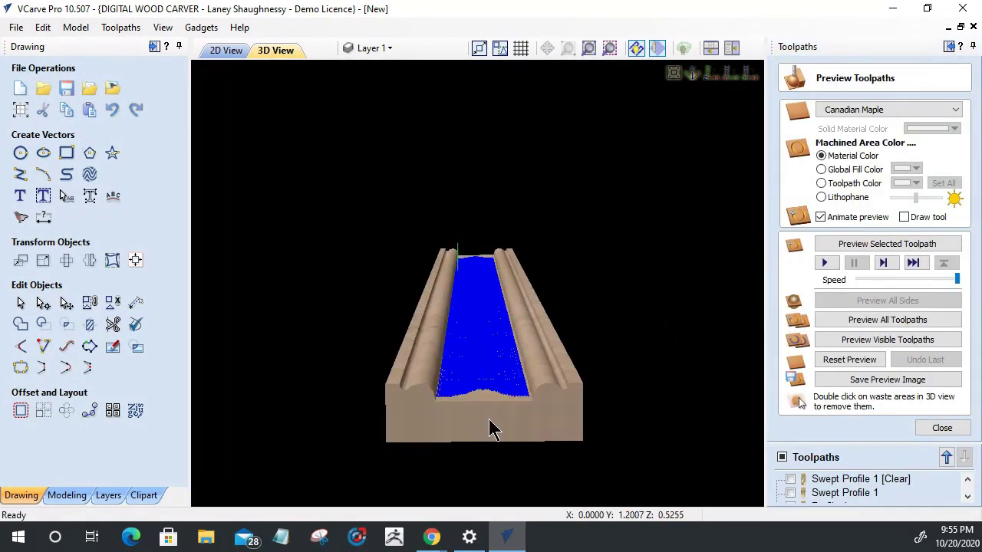
scroll(495, 414, "down", 6)
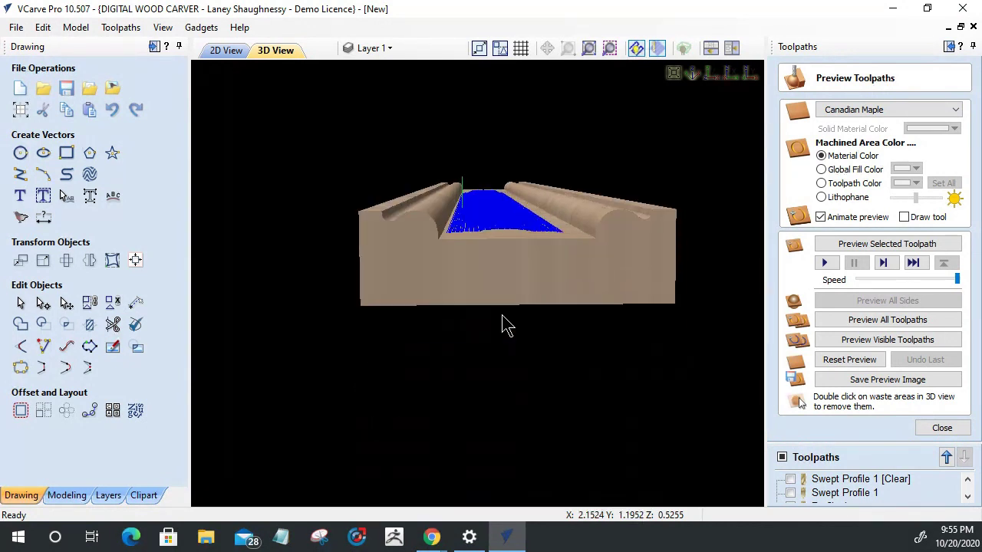
left_click(884, 247)
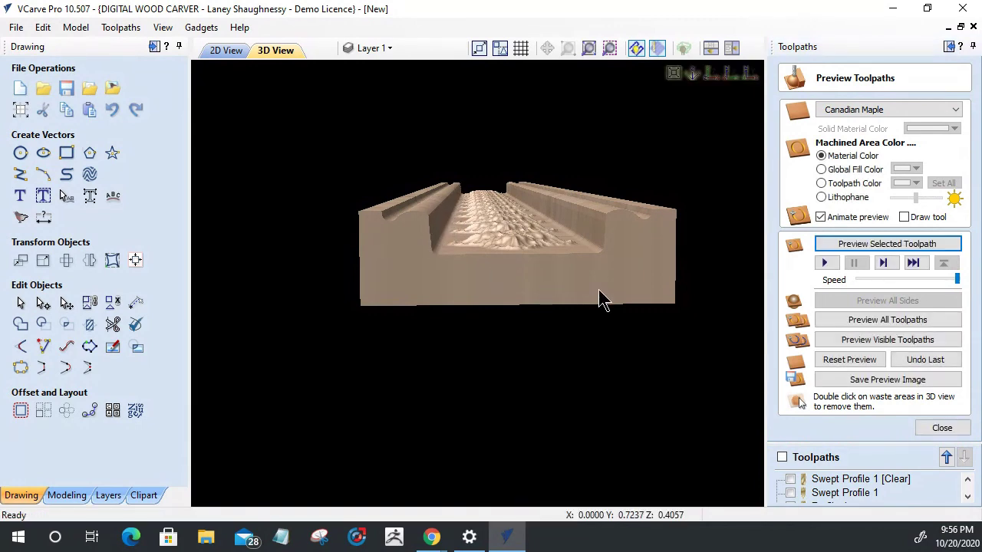
Change the 3D Finish 1 boundary offset to -0.125 inches and recalculate the toolpath.
left_click_drag(597, 280, 344, 464)
scroll(526, 228, "up", 2)
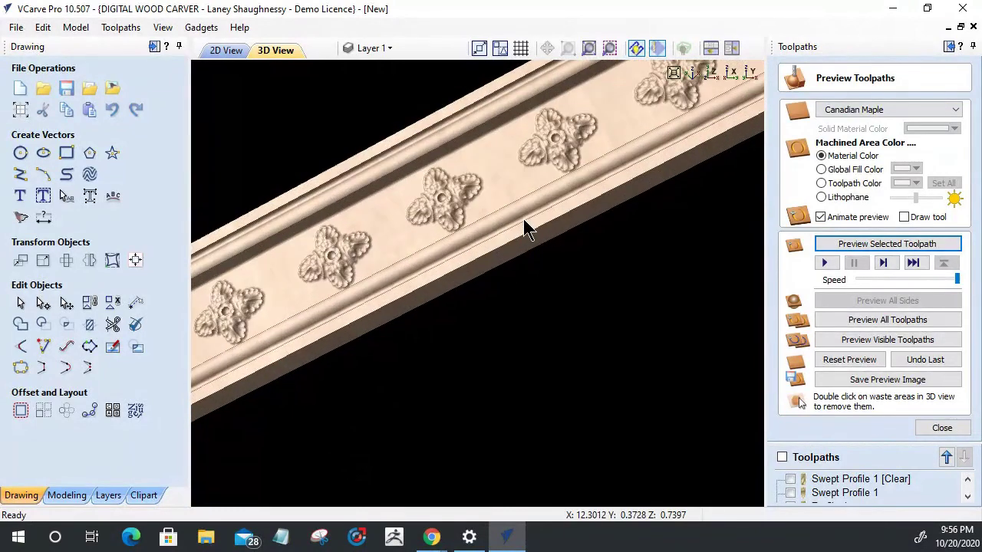
scroll(526, 228, "down", 3)
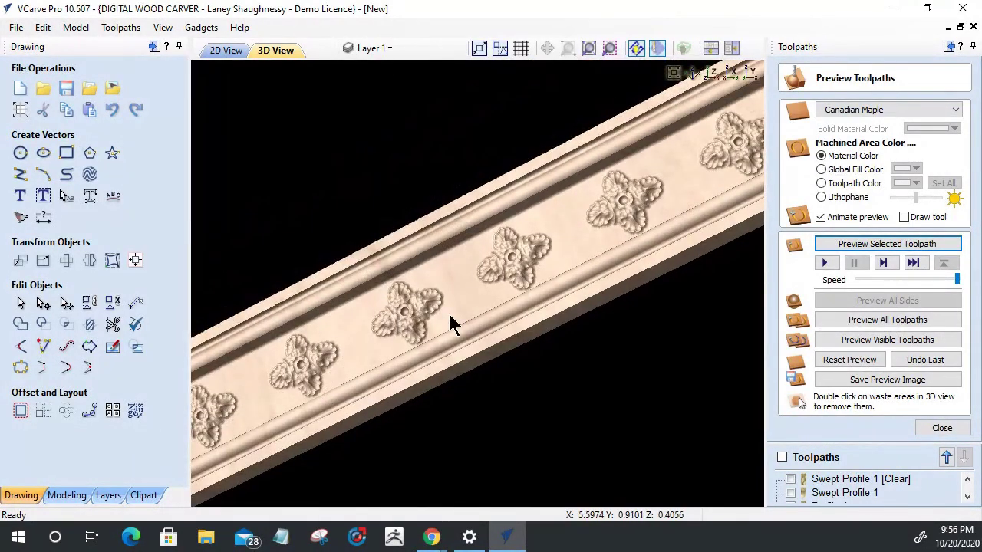
scroll(447, 310, "down", 2)
left_click_drag(568, 246, 807, 397)
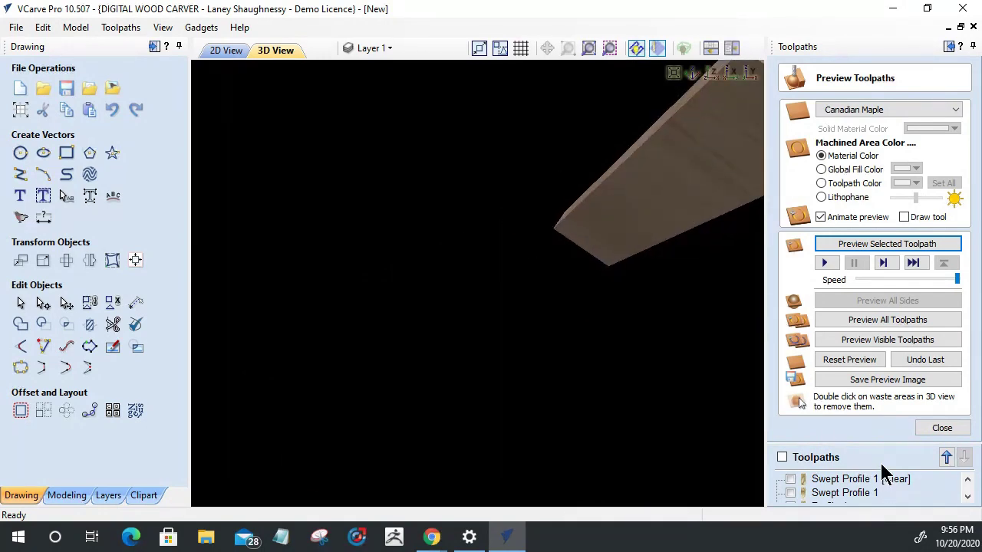
scroll(882, 477, "down", 5)
left_click(838, 492)
double_click(827, 495)
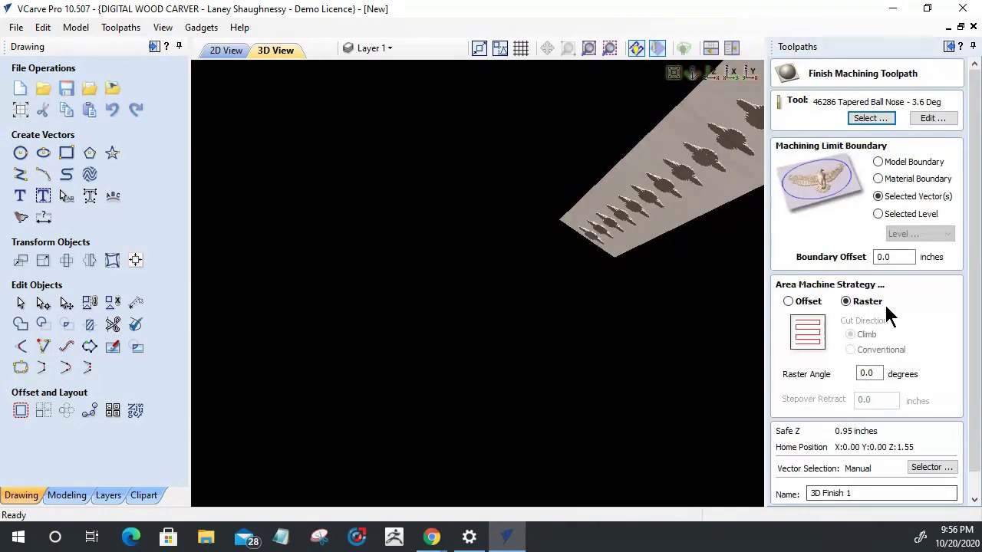
left_click_drag(906, 259, 852, 263)
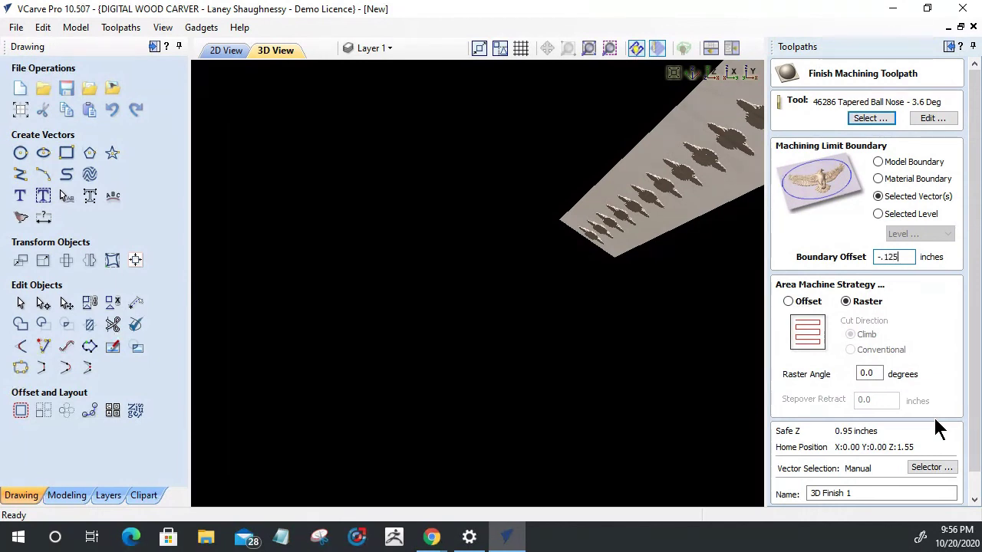
scroll(967, 445, "down", 1)
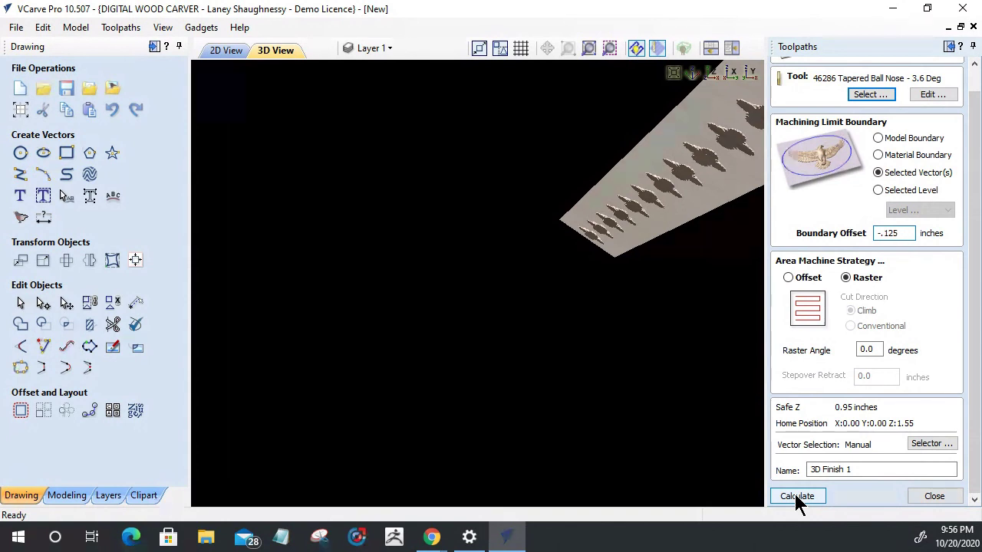
left_click(795, 496)
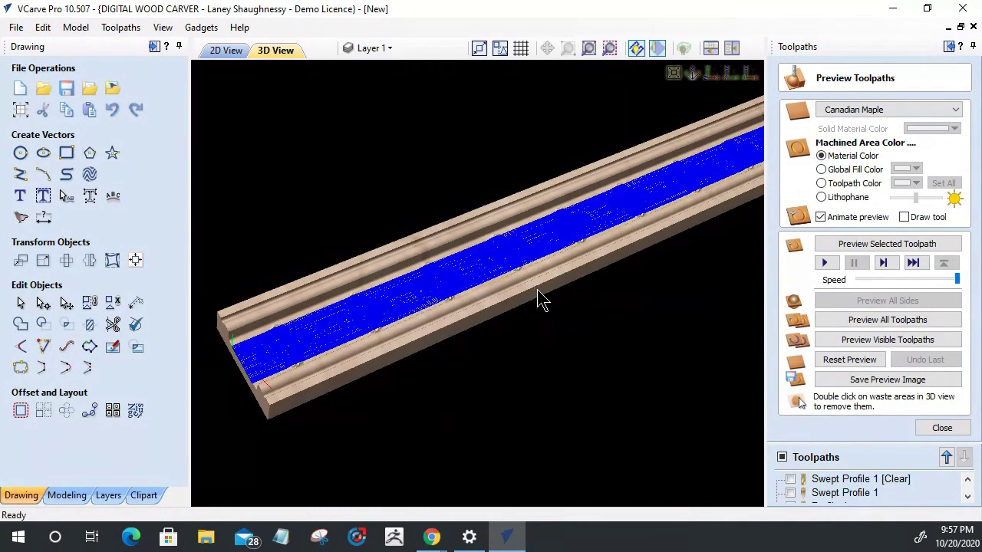
Reset the preview and simulate both Swept Profile 1 toolpaths, 3D Roughing 2 and 3D Finish 1 together on the blank strip.
left_click(849, 360)
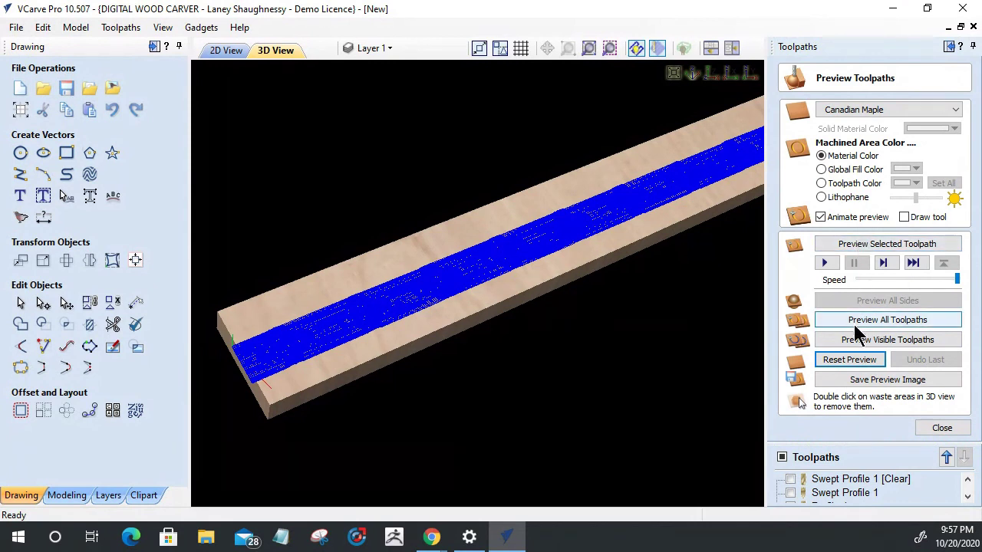
left_click(791, 480)
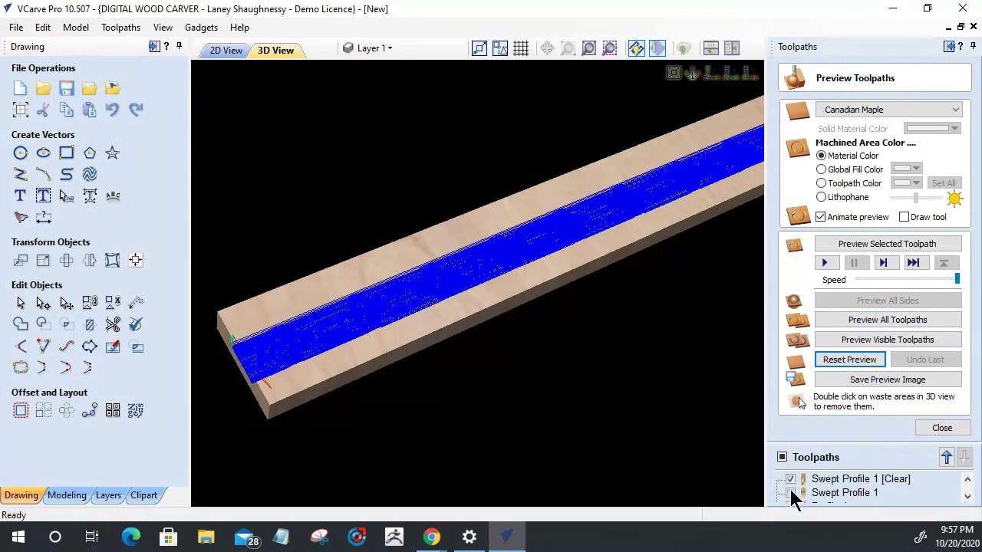
left_click(790, 492)
scroll(790, 497, "down", 2)
scroll(789, 497, "up", 1)
scroll(789, 497, "down", 1)
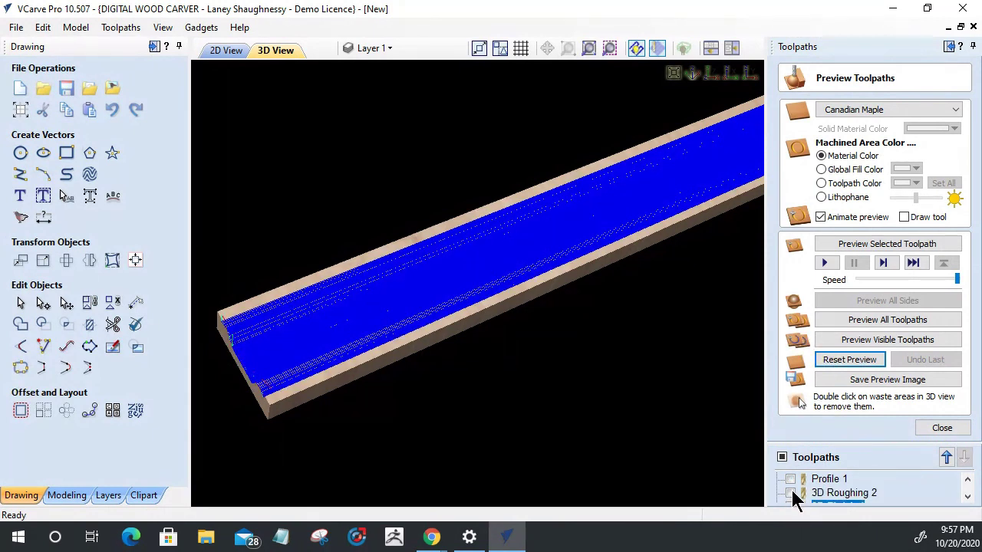
left_click(790, 493)
scroll(790, 502, "down", 1)
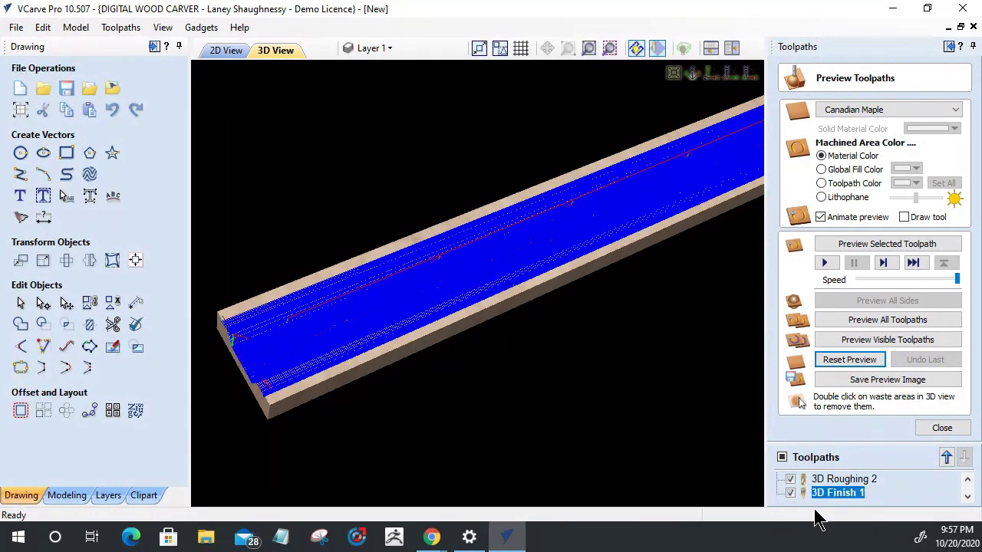
left_click(877, 340)
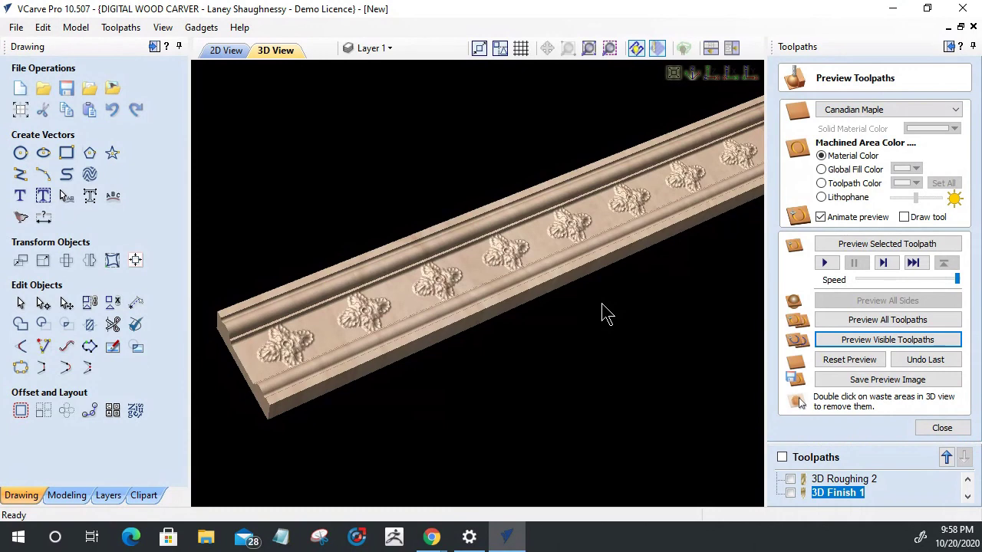
Examine the carved flowers and the channel edges along the moulding, both close up and from the strip's end.
left_click_drag(606, 315, 368, 300)
scroll(328, 331, "up", 2)
scroll(520, 290, "up", 2)
left_click_drag(518, 290, 423, 318)
scroll(423, 318, "up", 3)
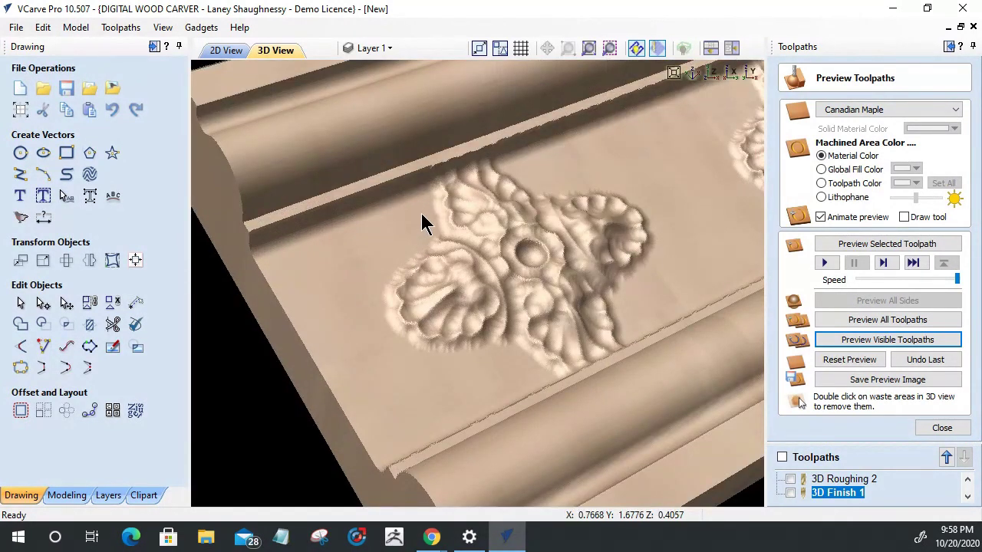
left_click_drag(338, 246, 385, 237)
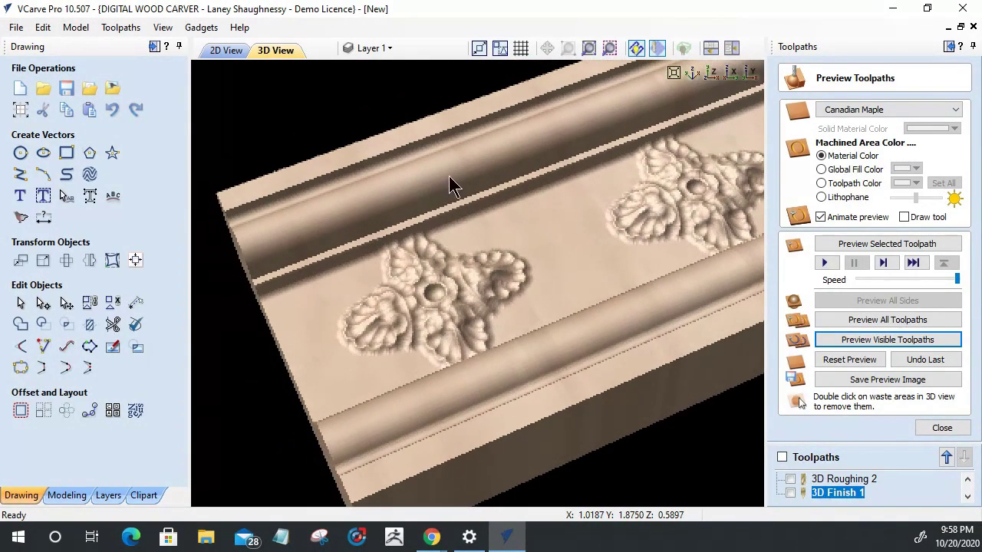
left_click(731, 73)
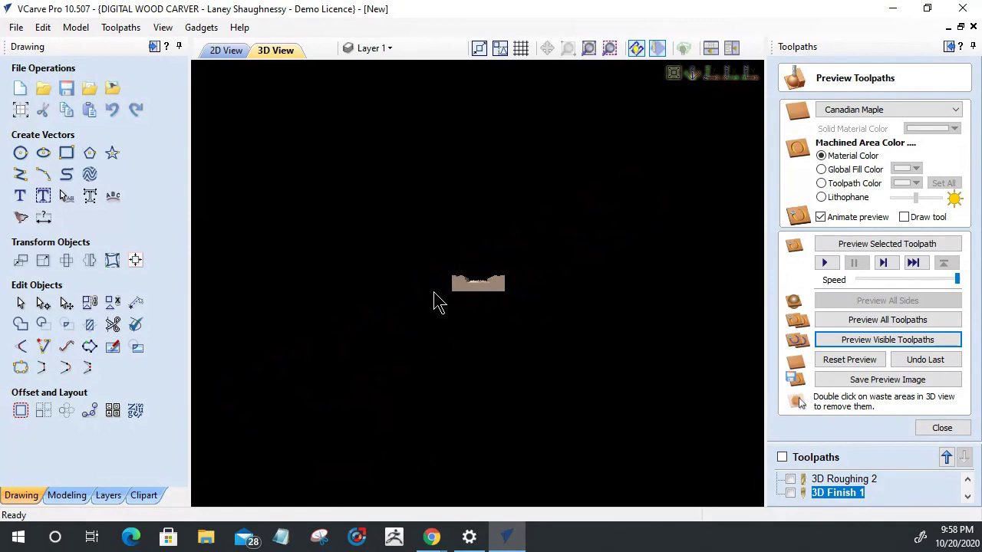
scroll(482, 292, "up", 10)
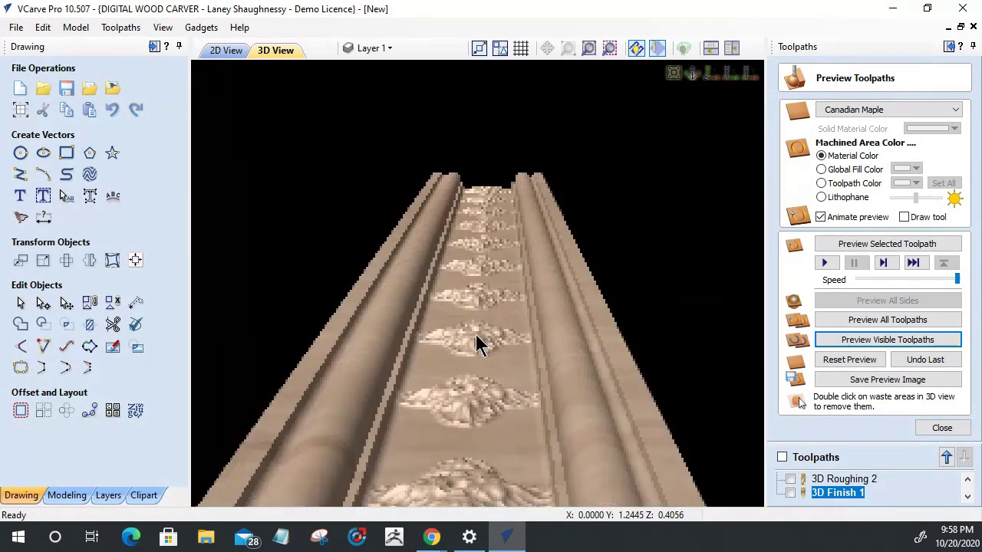
left_click_drag(477, 344, 502, 132)
scroll(494, 150, "down", 10)
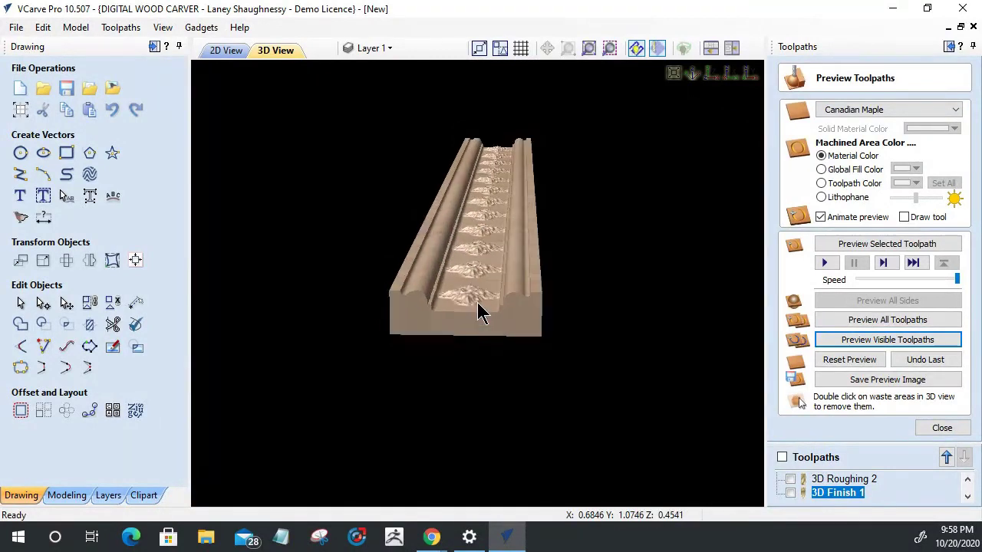
scroll(479, 313, "up", 5)
scroll(479, 313, "up", 2)
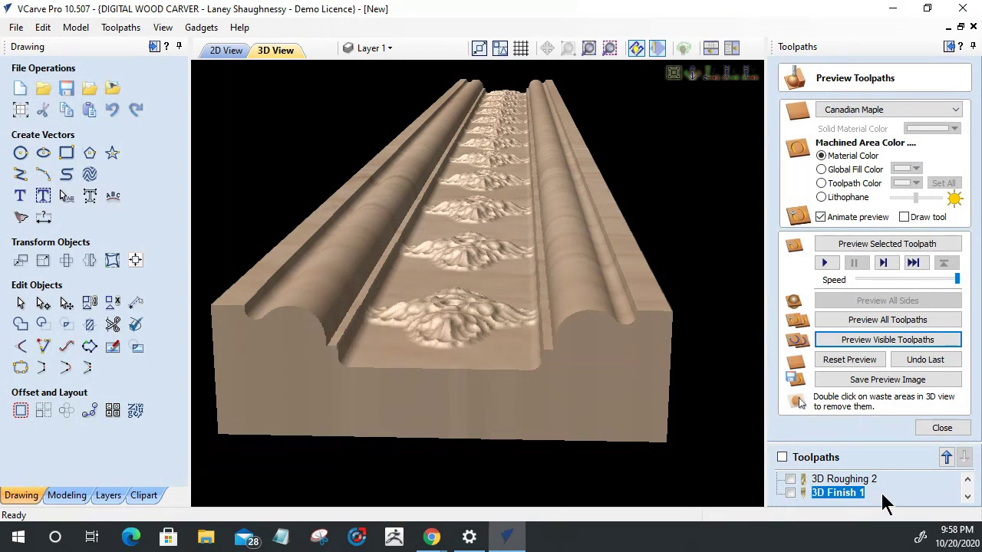
Change the 3D Finish 1 boundary offset to -0.0625 inches, recalculate the toolpath and preview it on the carved strip.
double_click(827, 493)
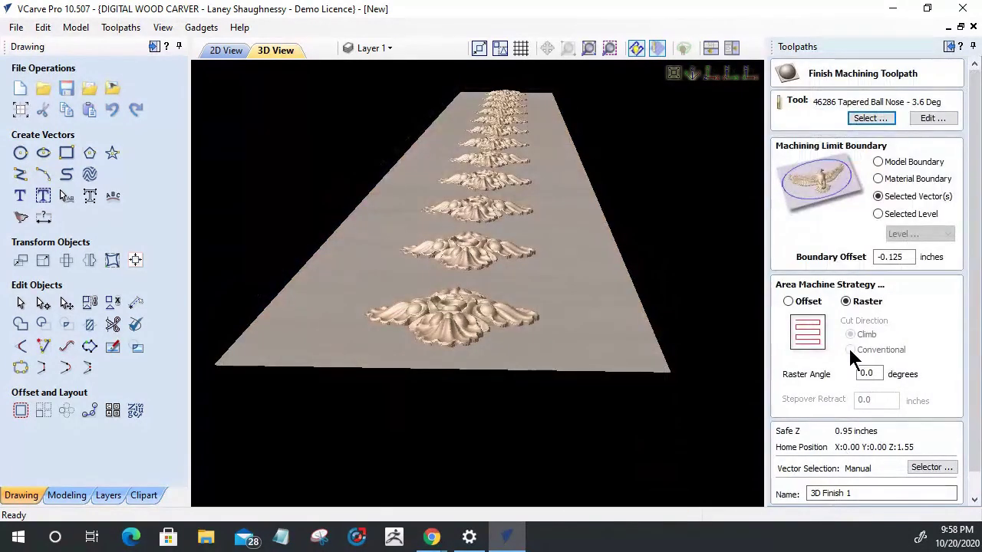
left_click_drag(892, 257, 948, 263)
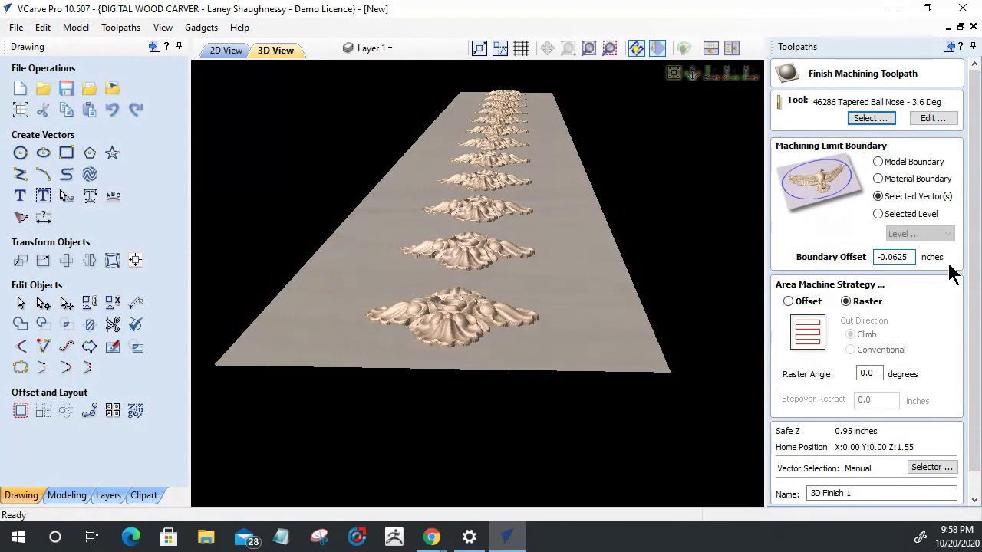
scroll(975, 417, "down", 1)
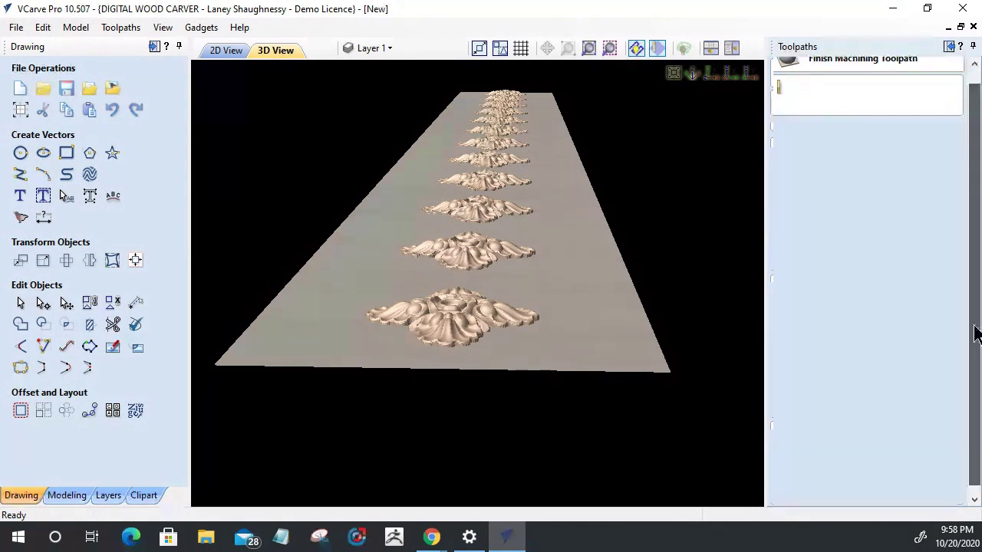
left_click(809, 501)
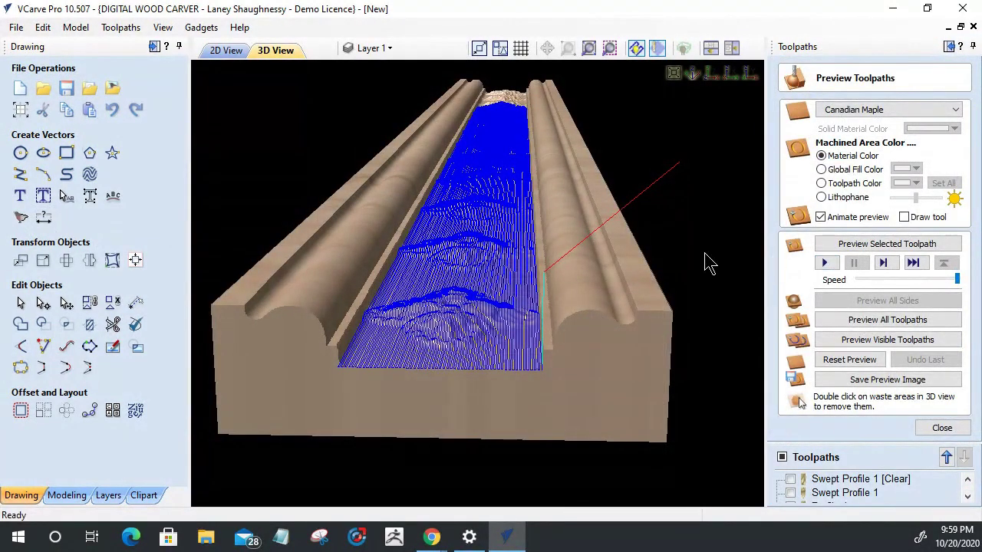
left_click(884, 248)
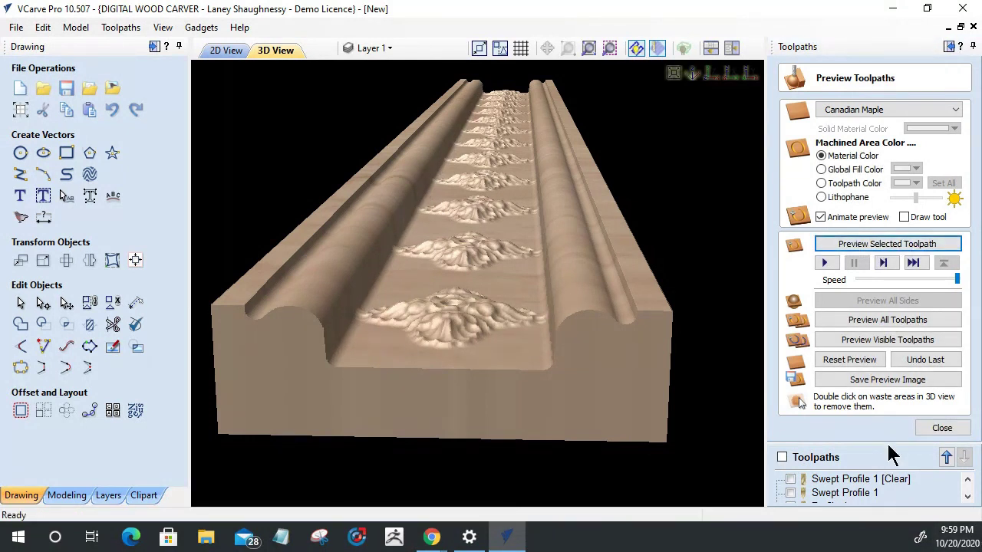
Try to preview the Profile 1 cutout by making that toolpath visible.
left_click(938, 428)
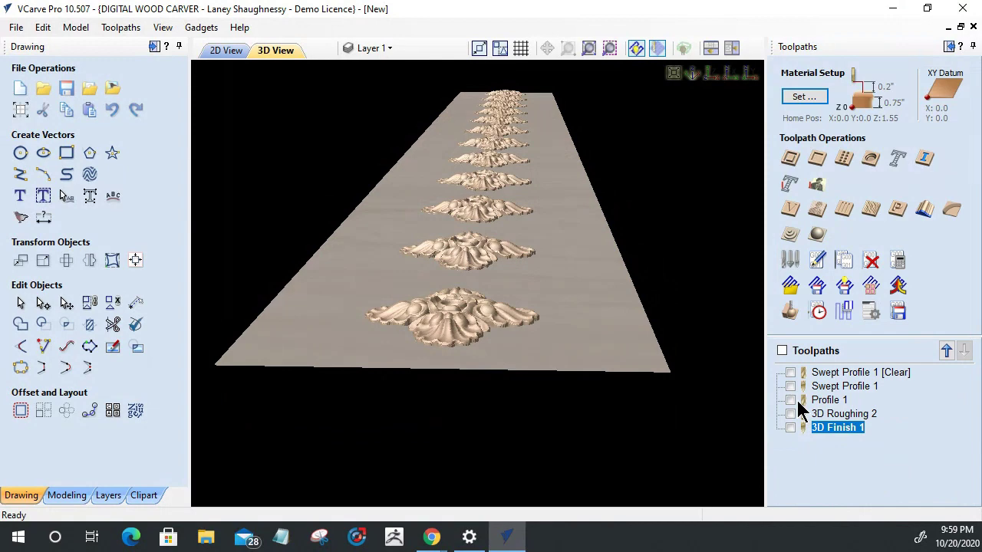
left_click(791, 400)
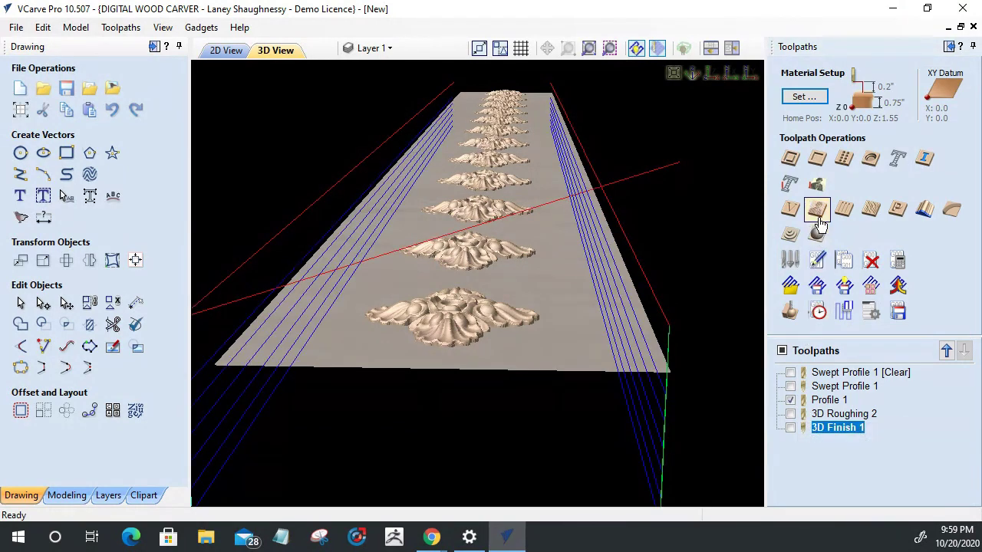
left_click(792, 308)
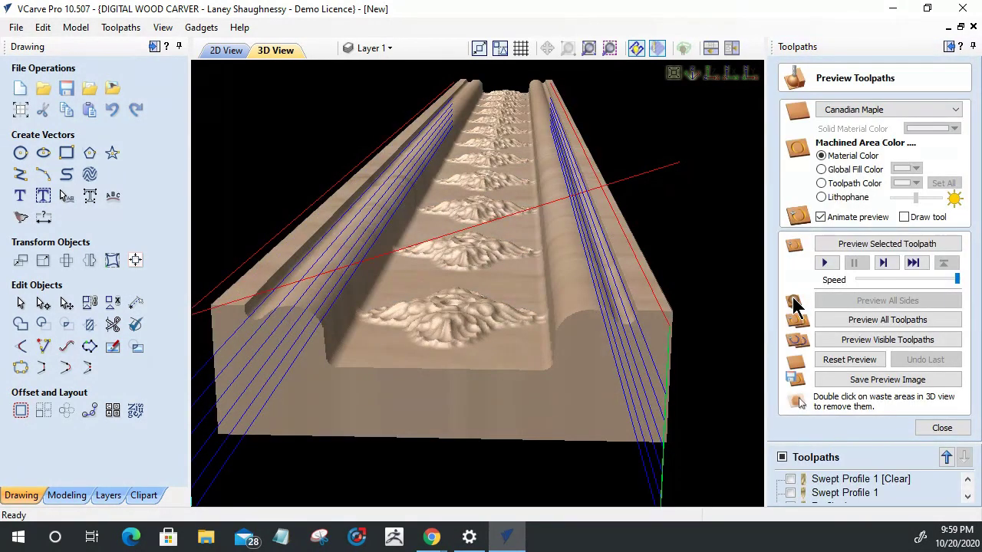
left_click(870, 244)
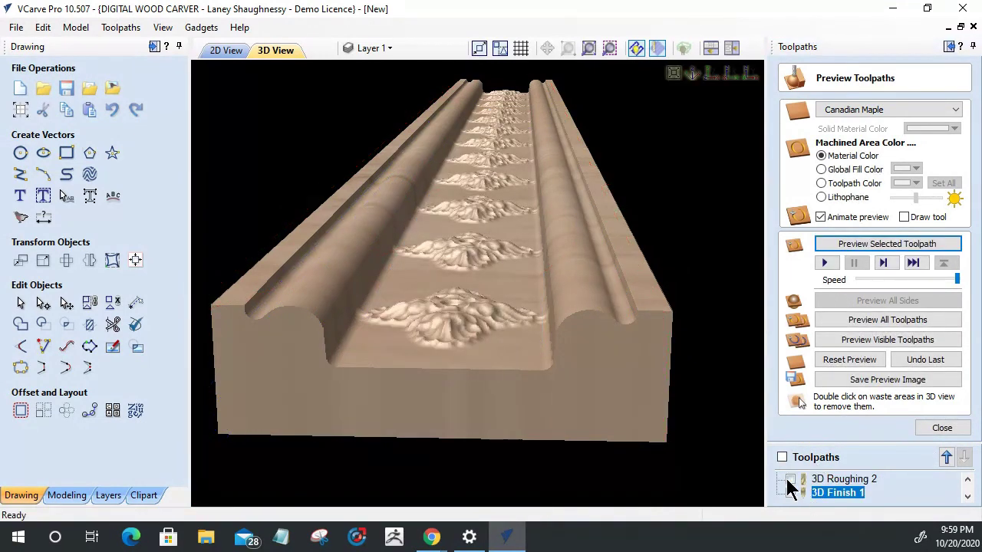
scroll(789, 491, "up", 1)
left_click(791, 479)
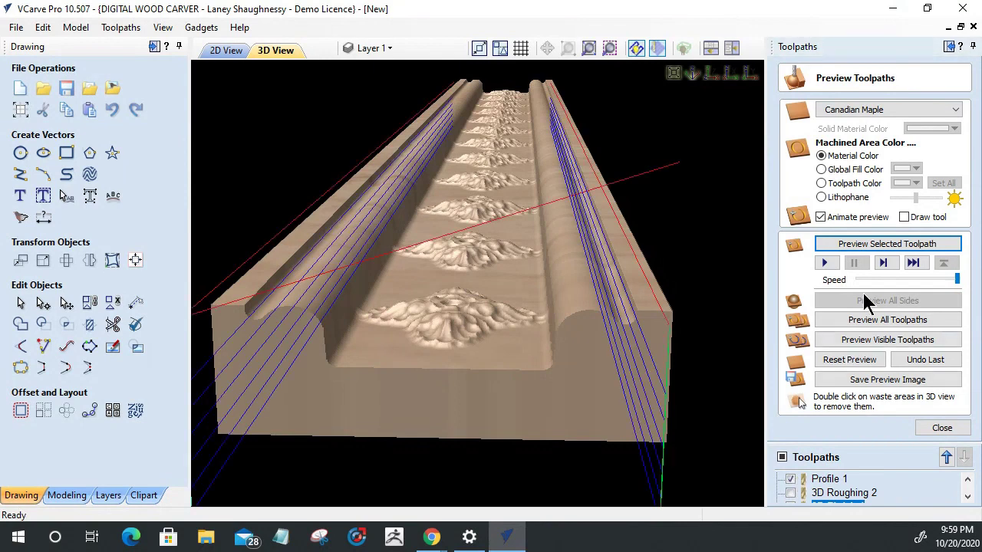
left_click(874, 246)
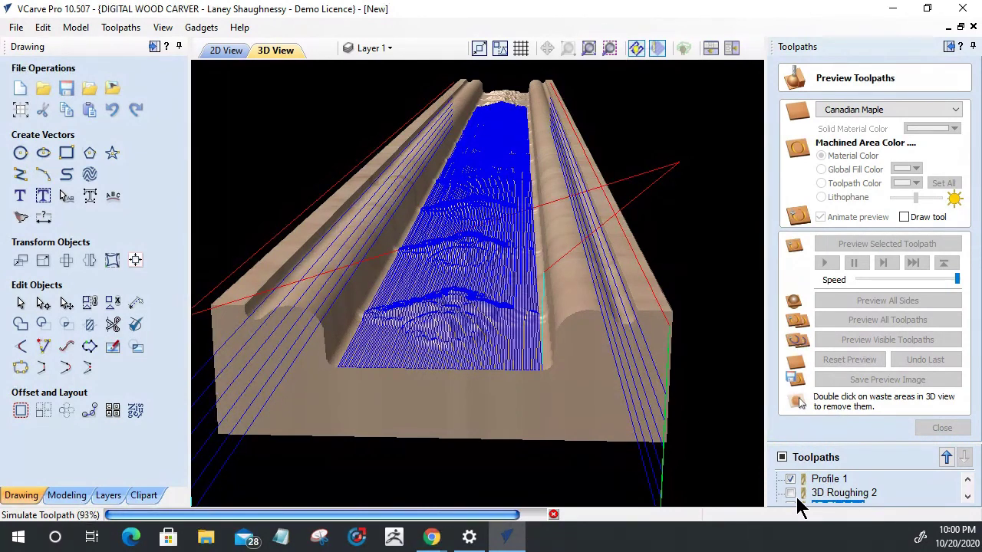
scroll(796, 497, "down", 1)
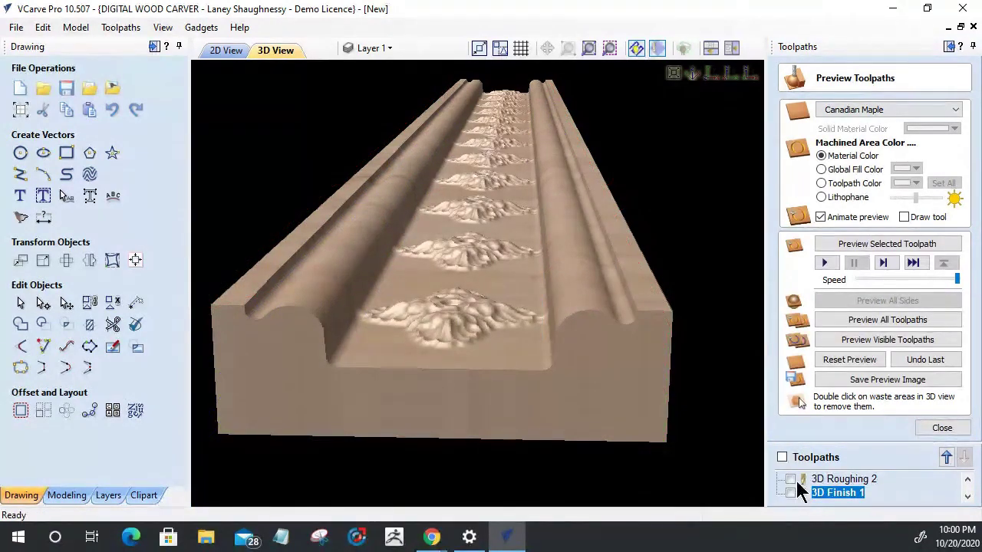
scroll(795, 479, "up", 1)
Preview the Profile 1 cutout toolpath and remove the waste strips on both long sides of the moulding.
left_click(815, 480)
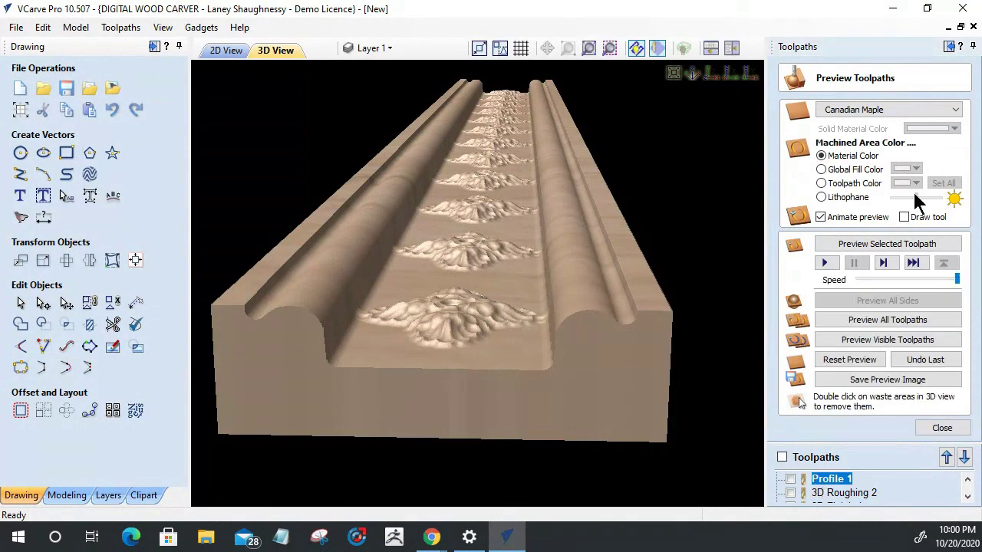
left_click(893, 244)
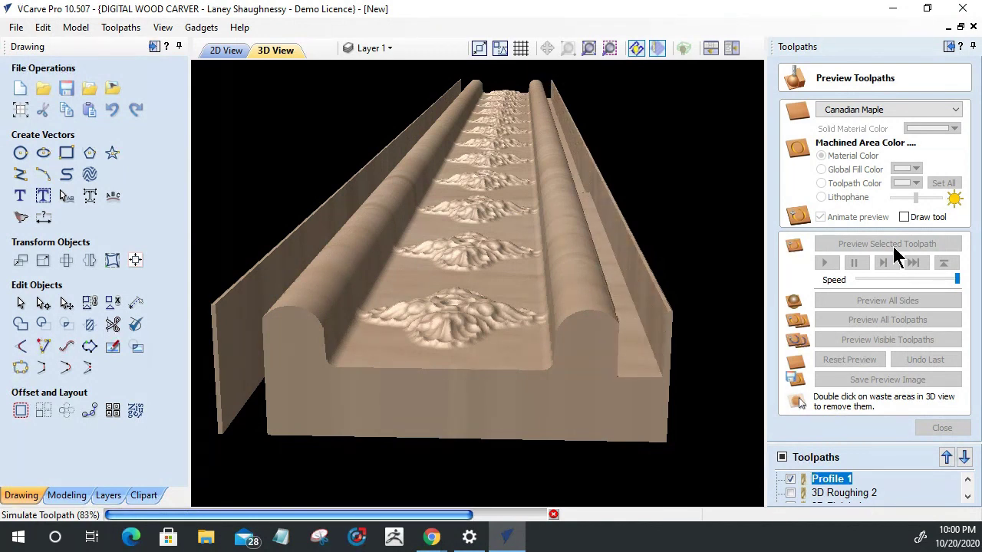
double_click(666, 354)
double_click(230, 367)
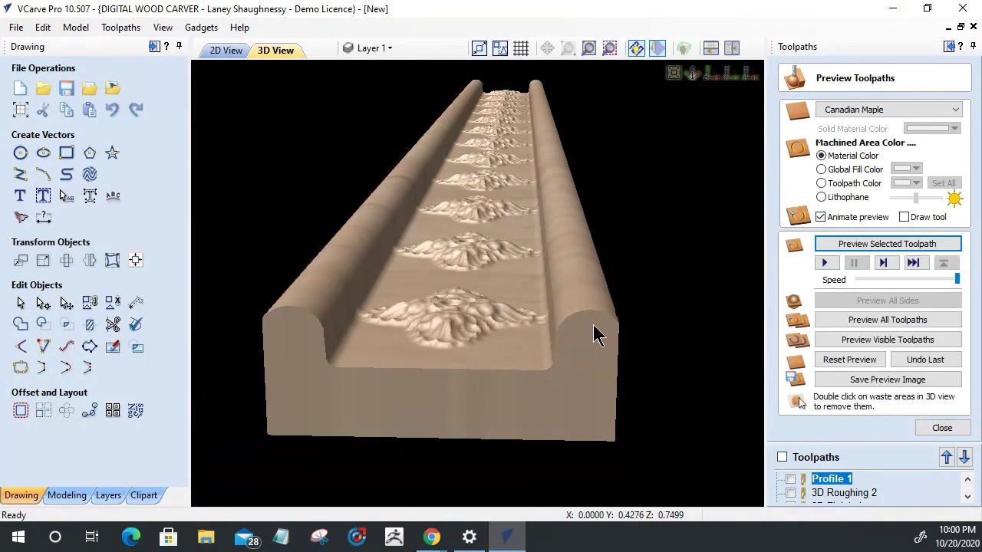
View the carved flowers close up and open the preview simulation quality options.
left_click_drag(557, 368, 561, 224)
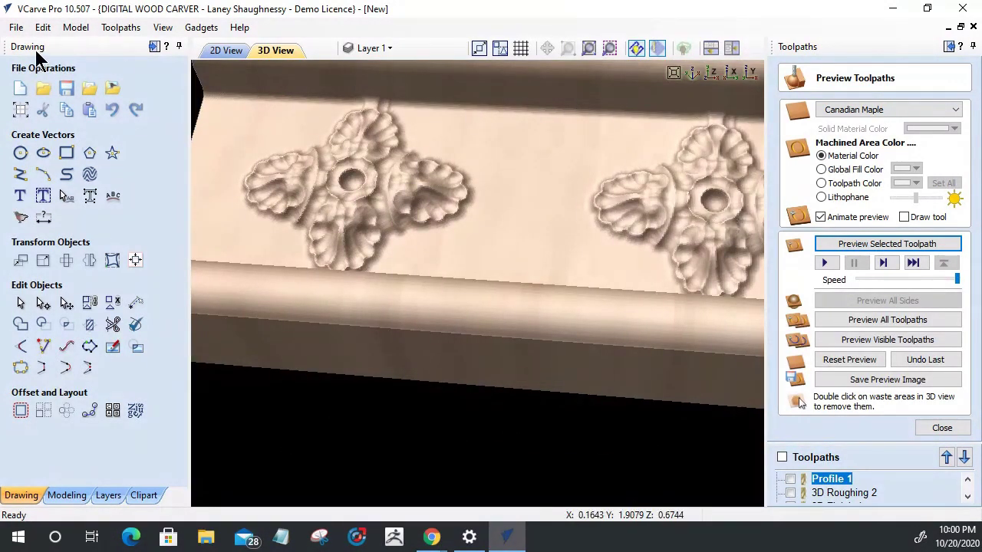
left_click(120, 31)
mouse_move(146, 96)
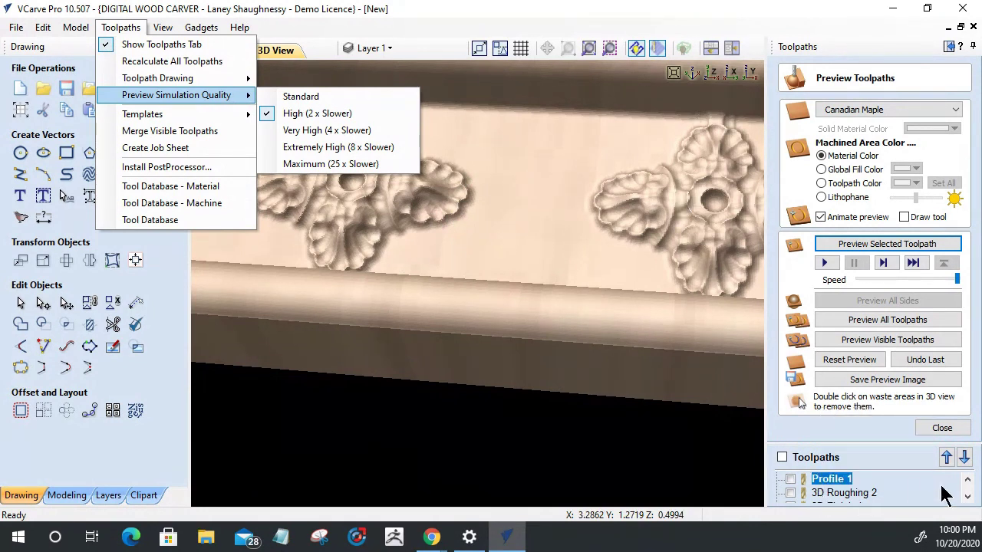
Switch the 3D Finish 1 toolpath to the 46282 Tapered Ball Nose 5.4 Deg tool, recalculate it and preview the cut.
left_click(967, 497)
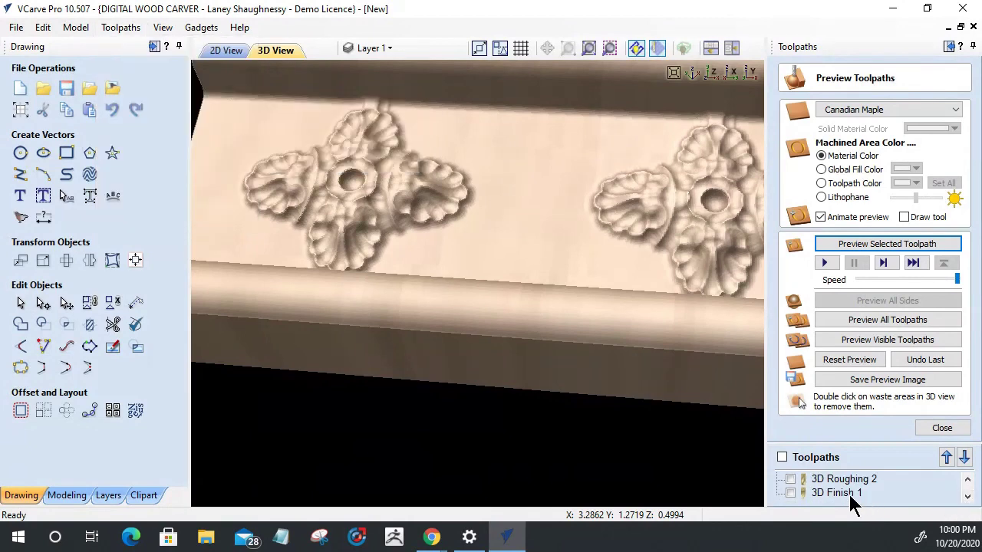
double_click(836, 493)
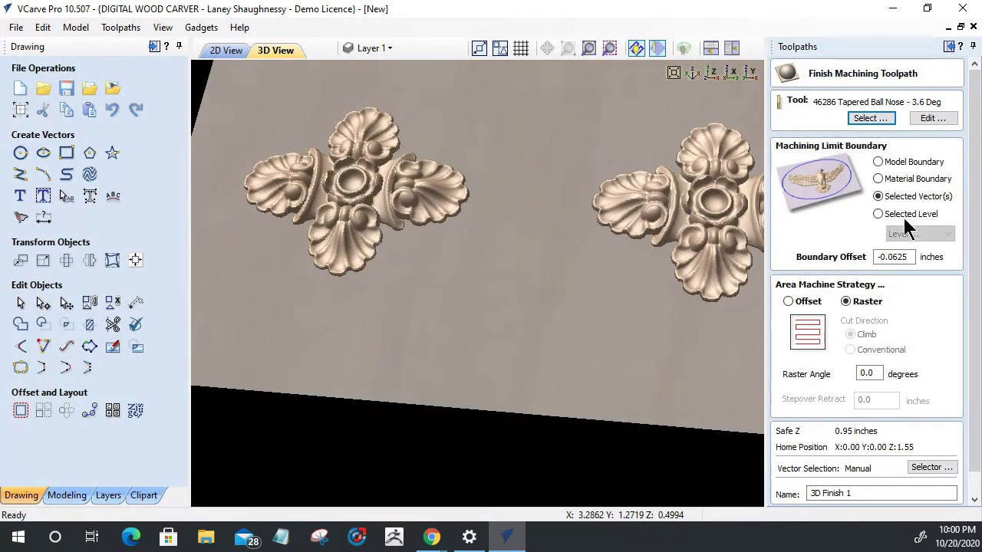
left_click(869, 120)
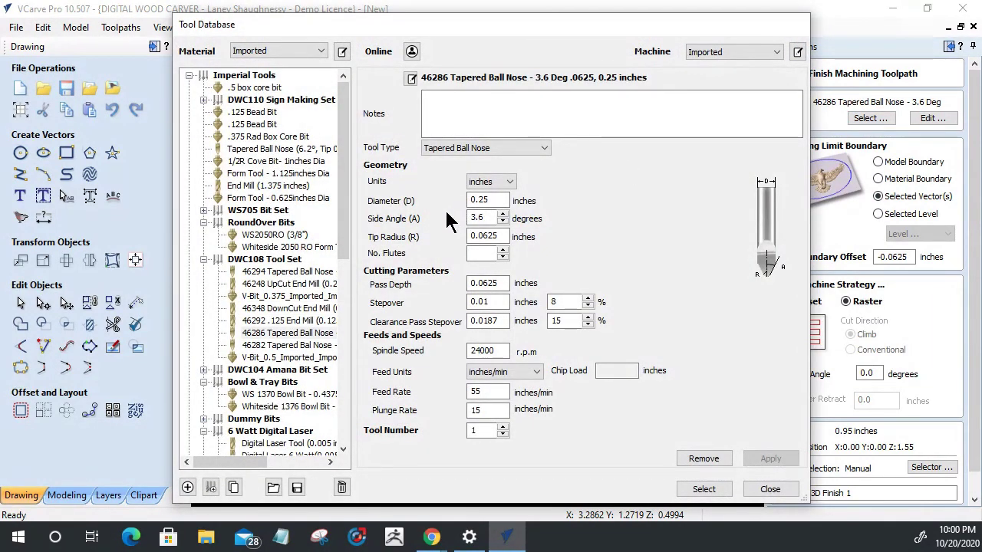
left_click(289, 347)
left_click(702, 489)
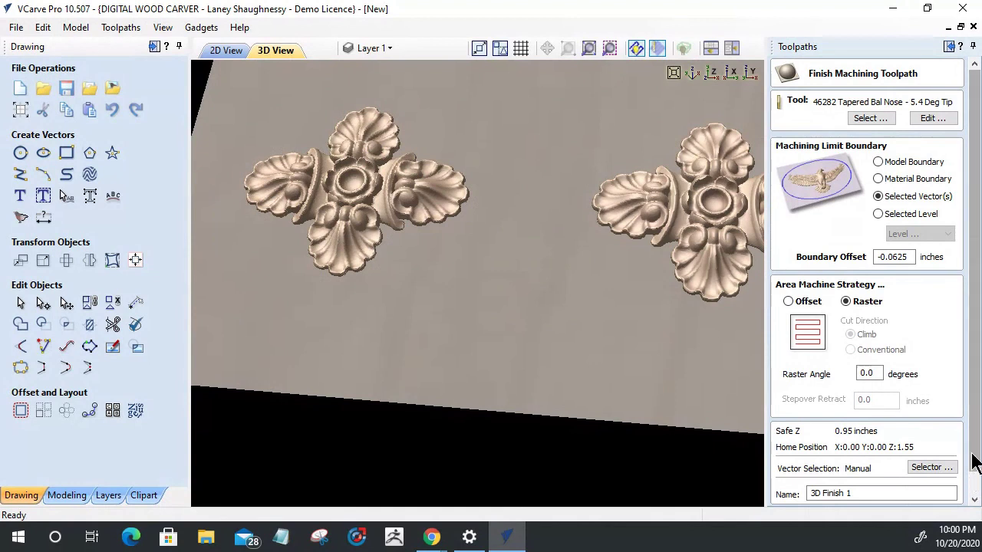
scroll(973, 484, "down", 1)
left_click(784, 496)
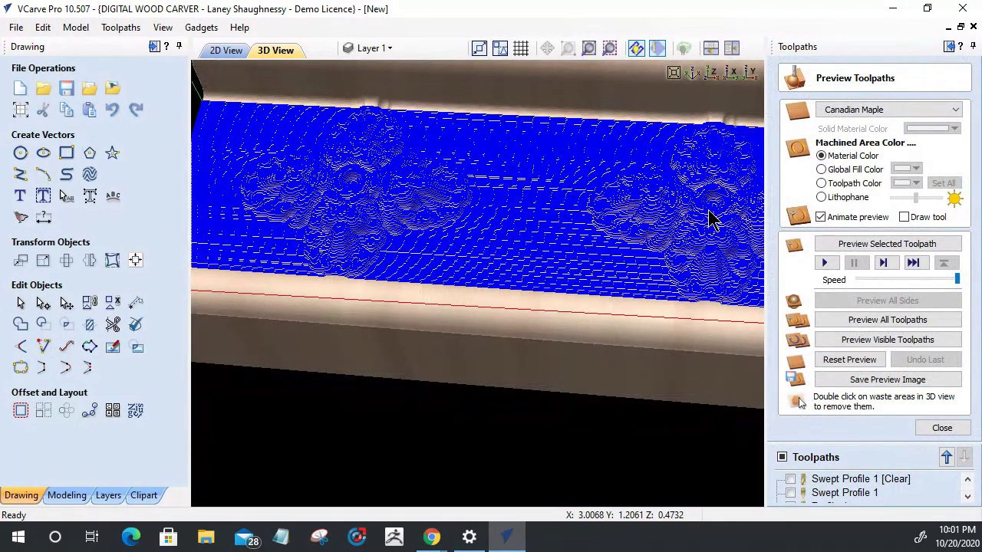
left_click(884, 245)
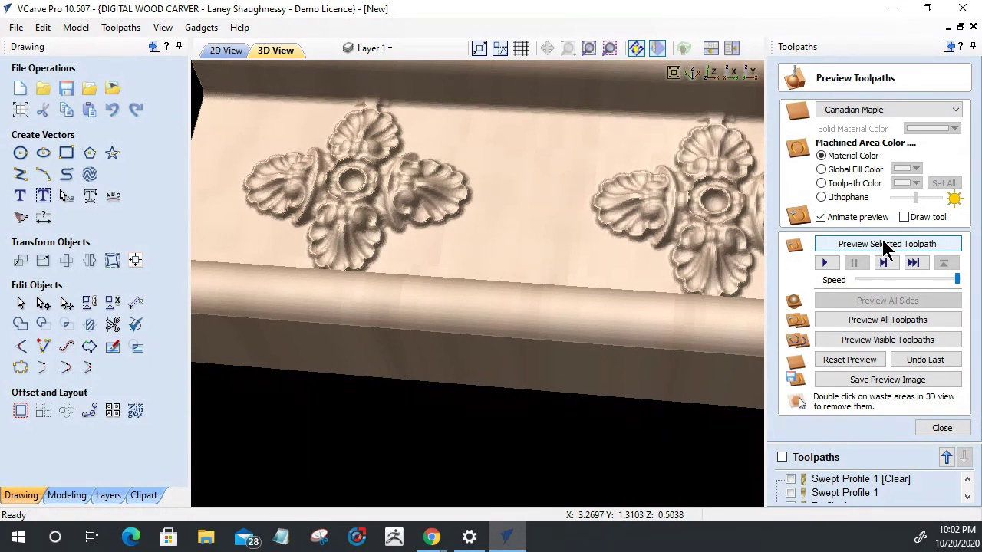
Examine the full carved moulding from above, then its flower detail and end profile at oblique angles.
left_click(711, 75)
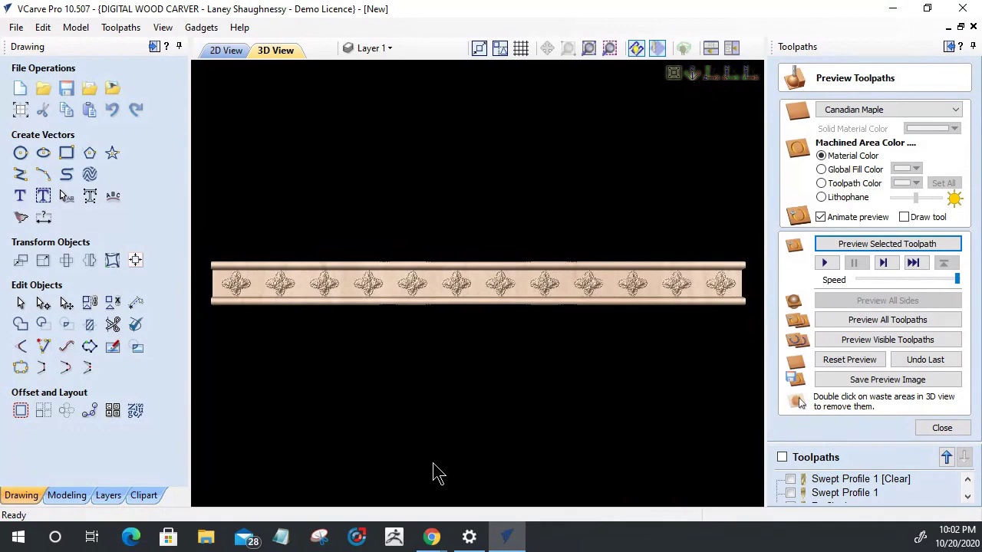
scroll(475, 318, "up", 5)
left_click_drag(486, 325, 386, 193)
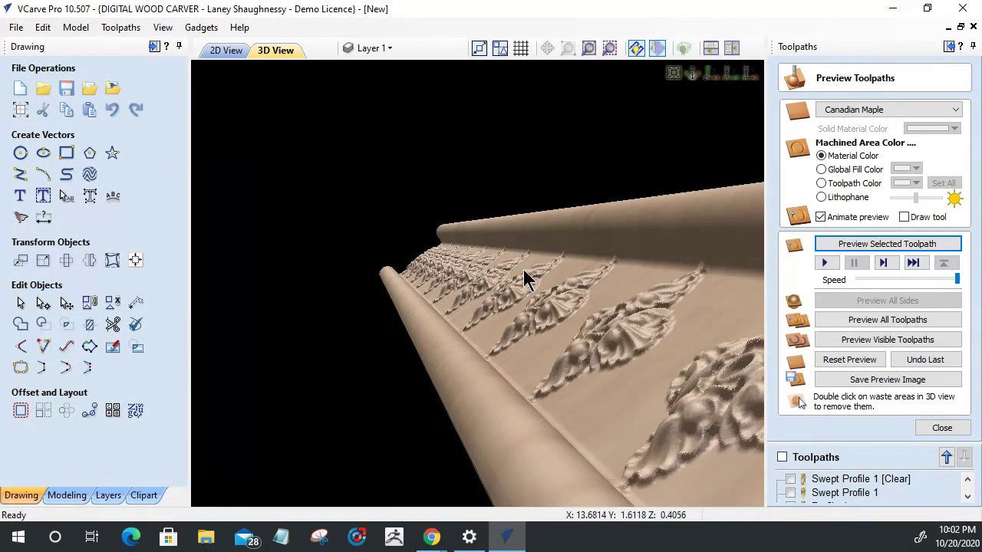
scroll(405, 292, "up", 5)
scroll(408, 321, "down", 5)
left_click_drag(416, 303, 646, 324)
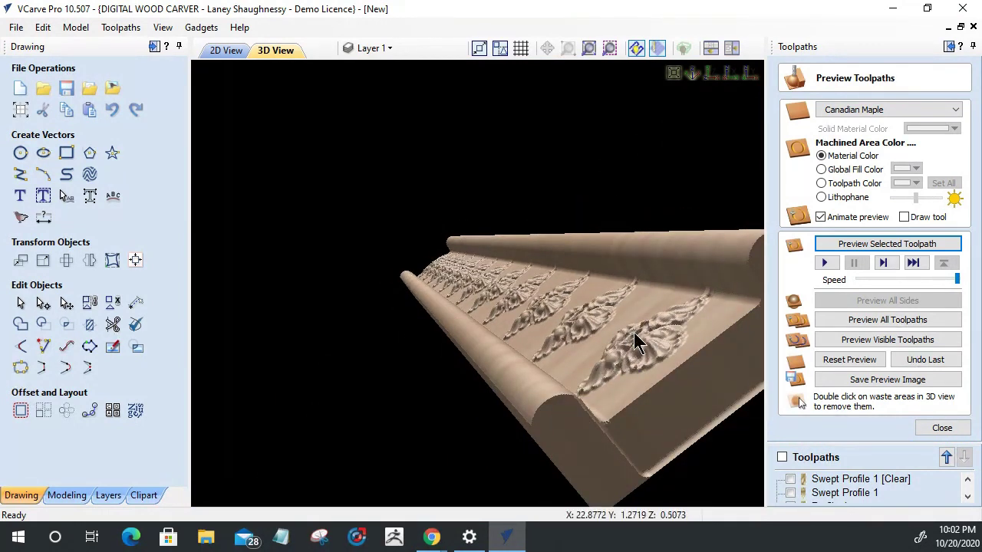
scroll(559, 351, "down", 5)
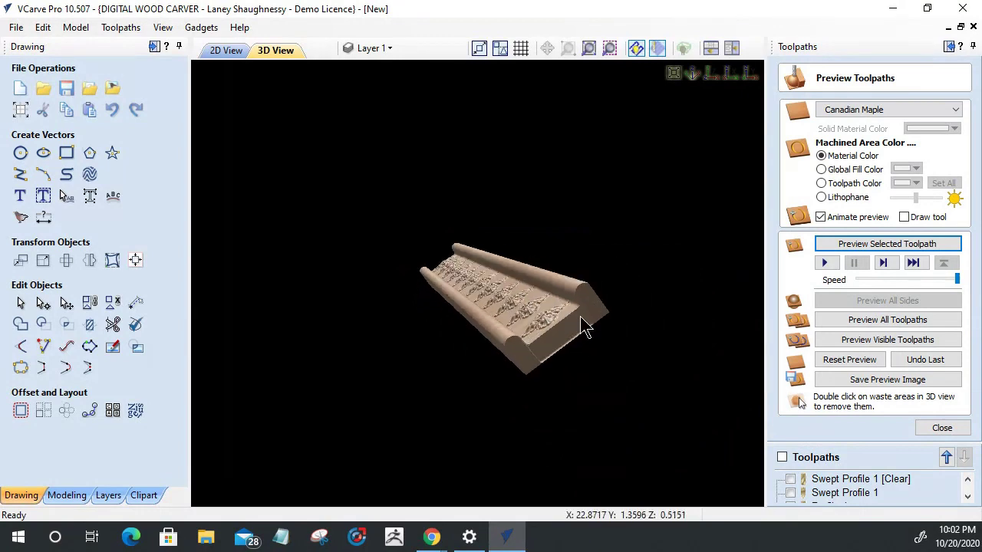
left_click_drag(583, 326, 285, 149)
Set the job height to 24 inches in the job setup, keeping the existing design at its original scale.
left_click(227, 50)
scroll(447, 247, "down", 3)
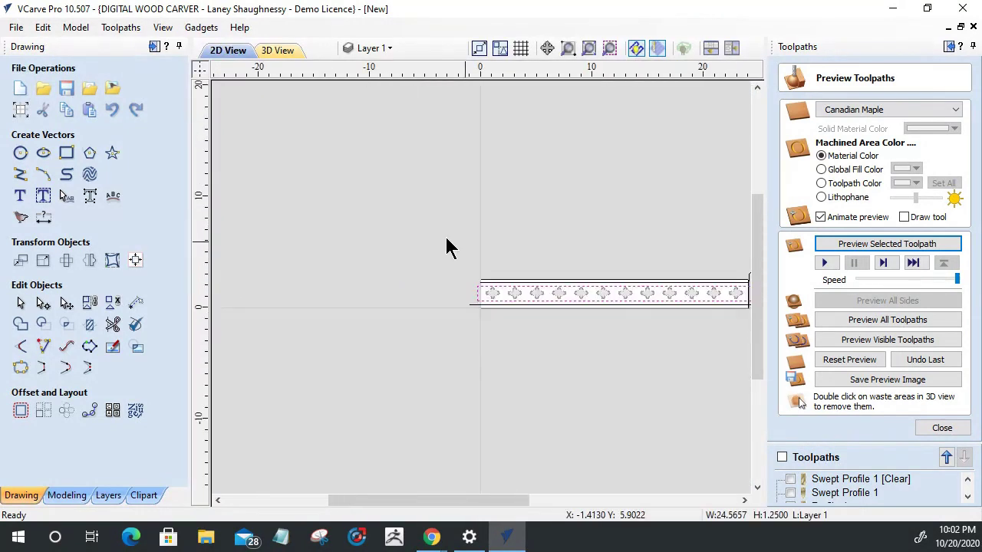
scroll(320, 208, "down", 2)
scroll(568, 320, "up", 3)
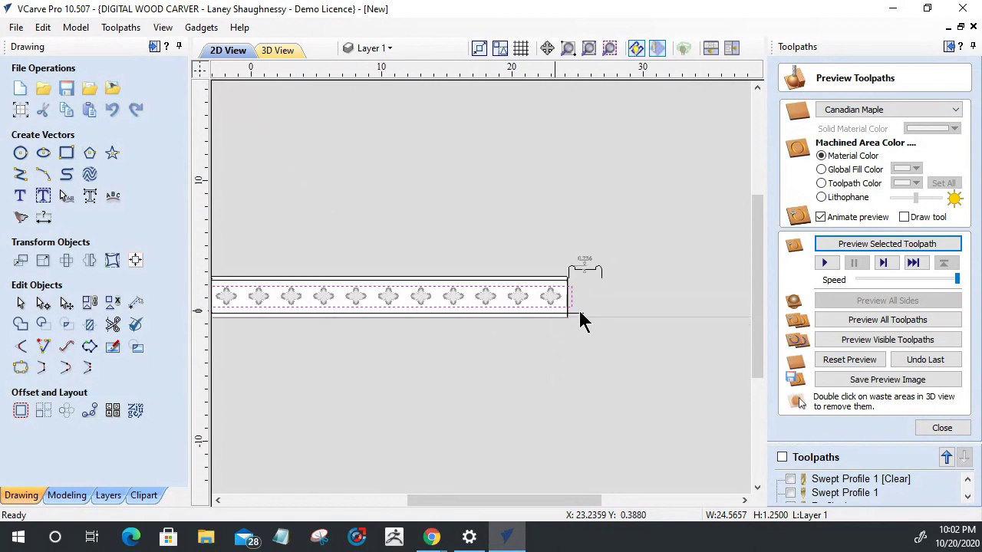
scroll(581, 321, "down", 3)
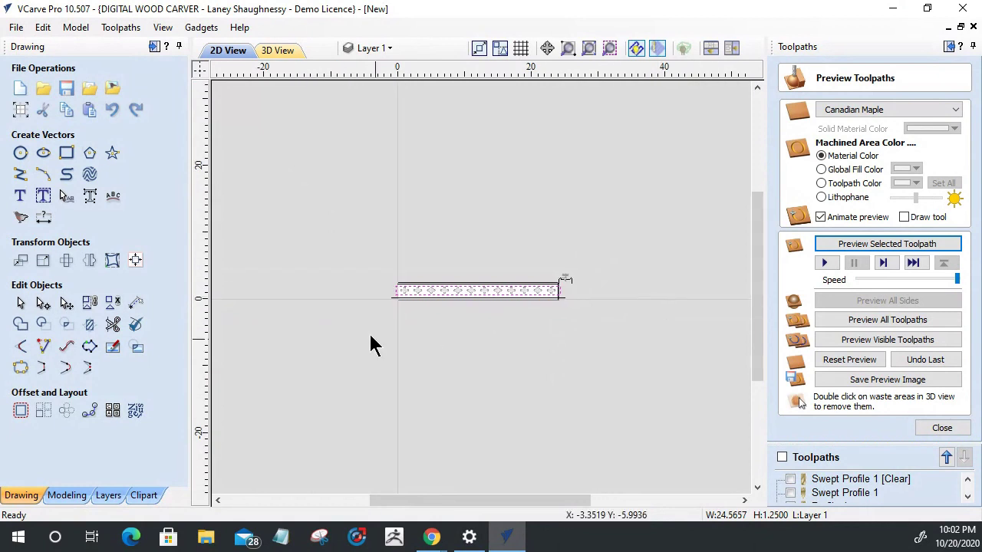
left_click(20, 111)
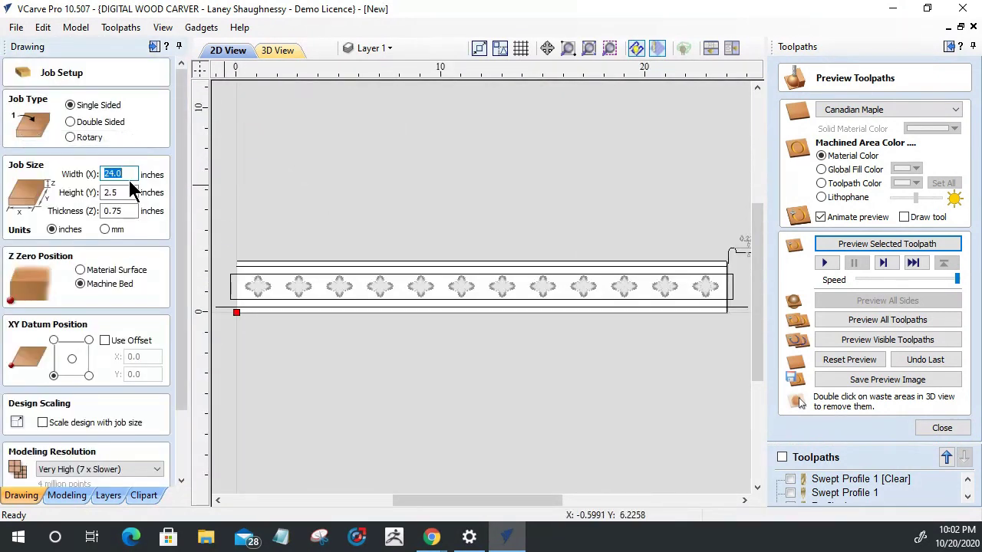
key("Tab")
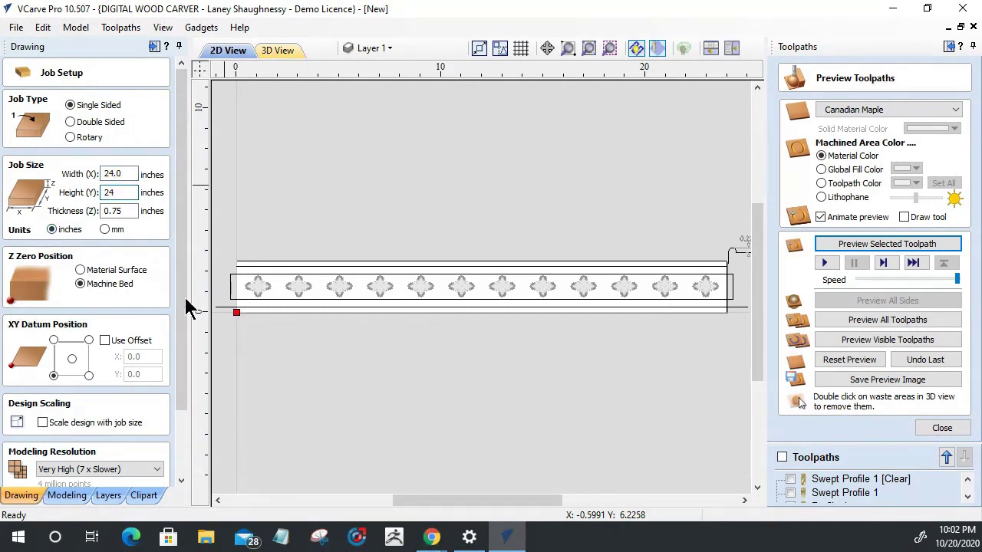
key("Return")
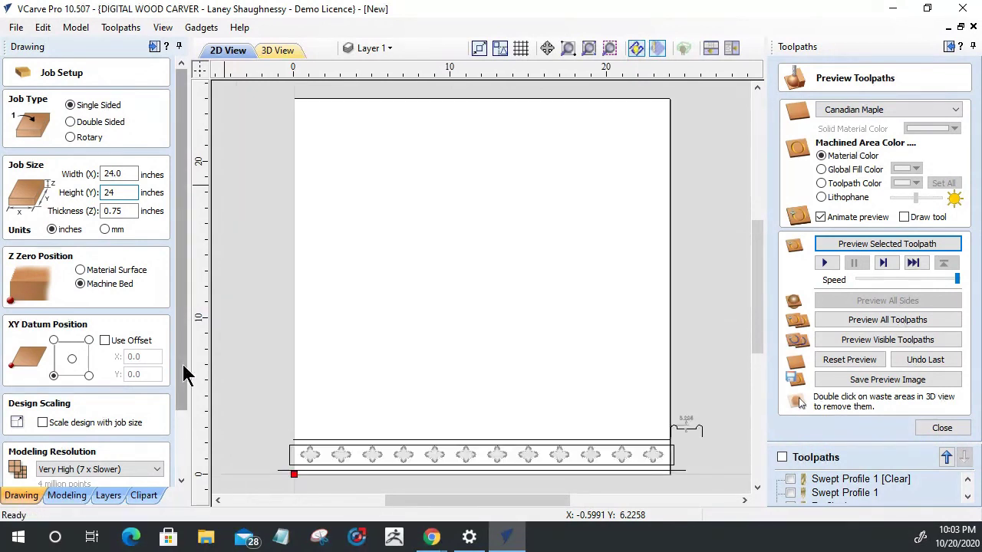
left_click_drag(188, 372, 192, 465)
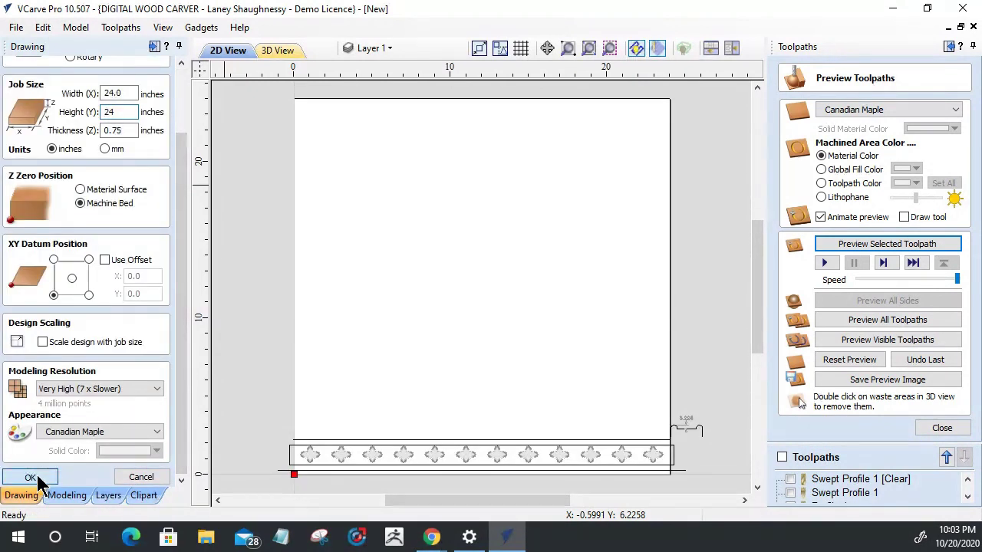
left_click(37, 474)
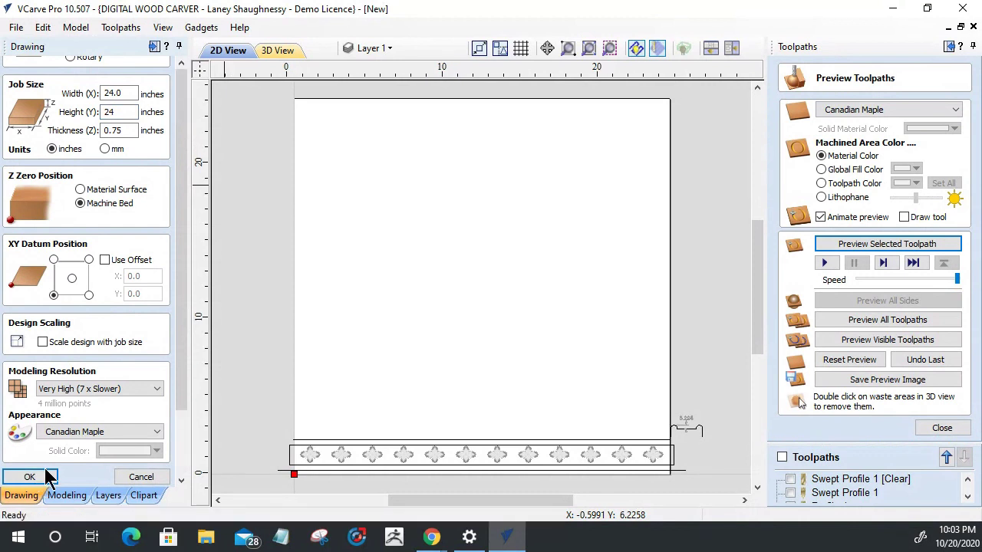
Draw a three-point arc across the full 24-inch width of the job, rising about 8.46 inches at its middle.
left_click(43, 174)
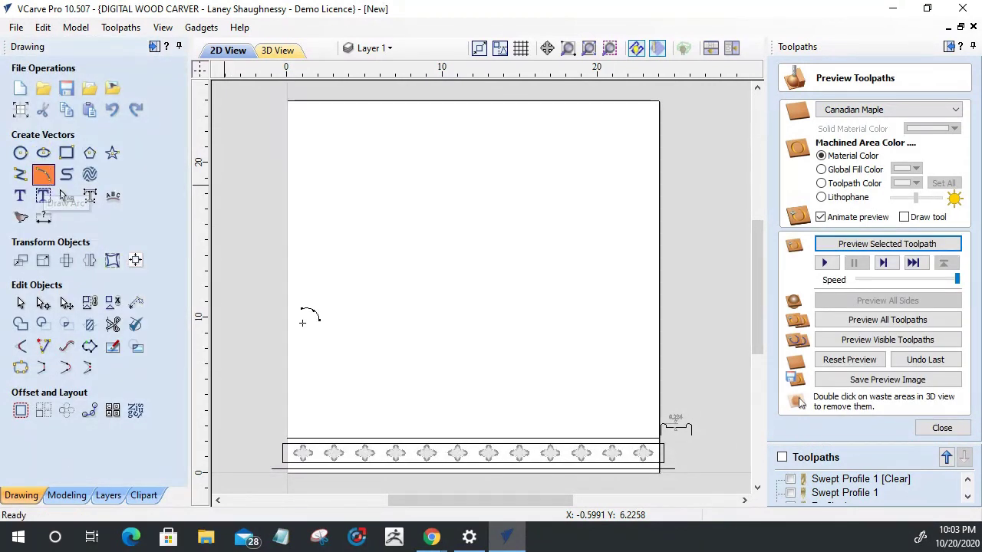
left_click(289, 326)
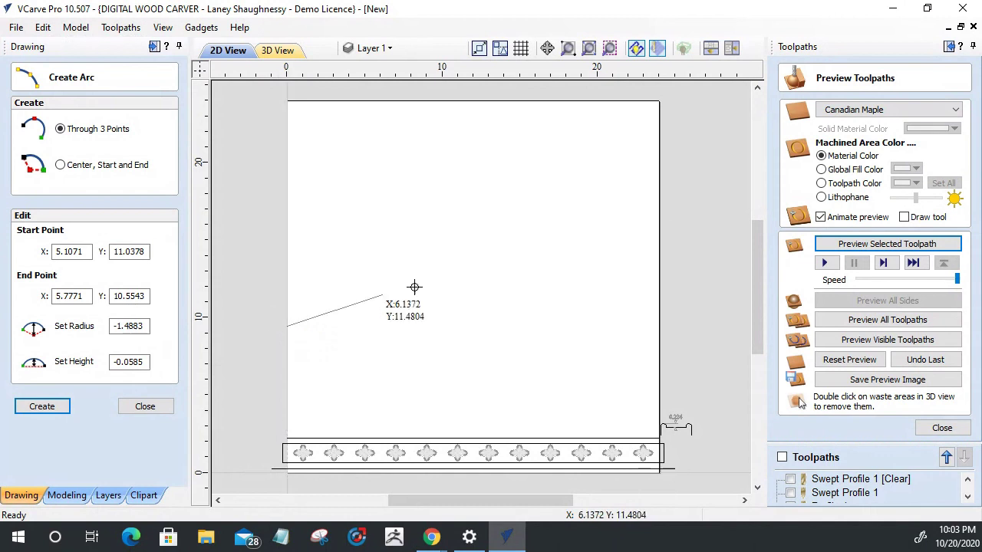
left_click(658, 326)
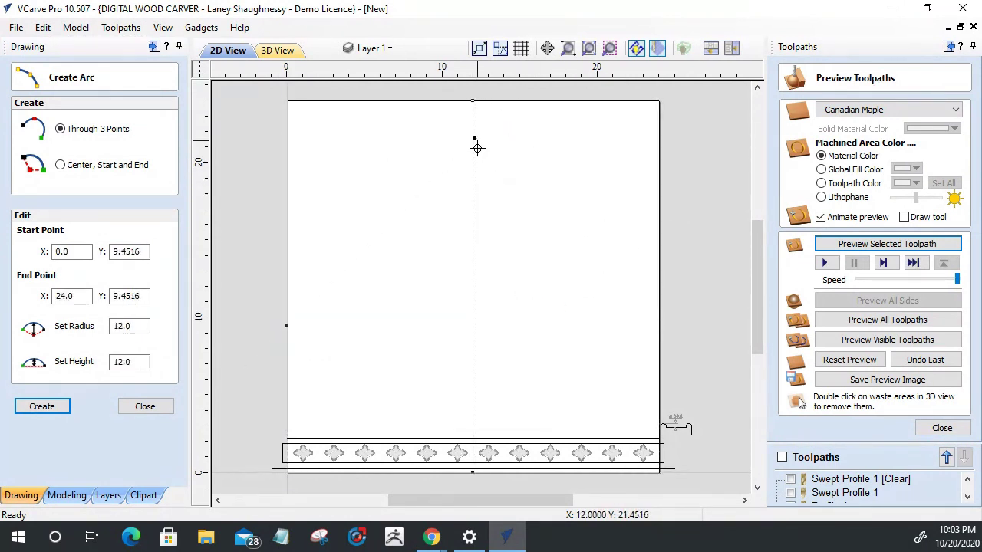
left_click(478, 195)
left_click(145, 406)
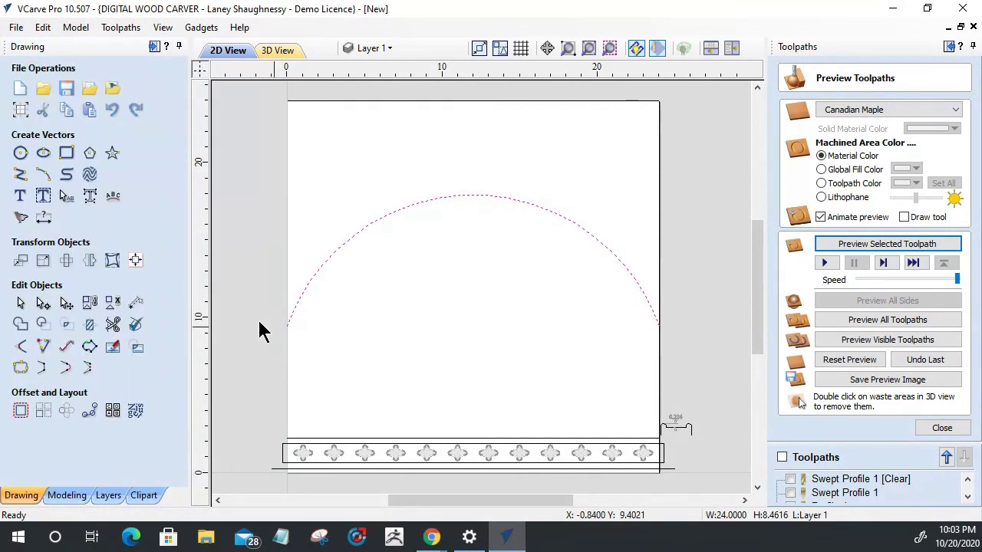
Draw a 0.75 by 1.5 inch rectangle in the empty area beneath the arc.
left_click(66, 153)
left_click(416, 278)
type("0.75,1.5")
key("Return")
Set the small rectangle's height to 0.625 inches and finish the rectangle.
double_click(106, 313)
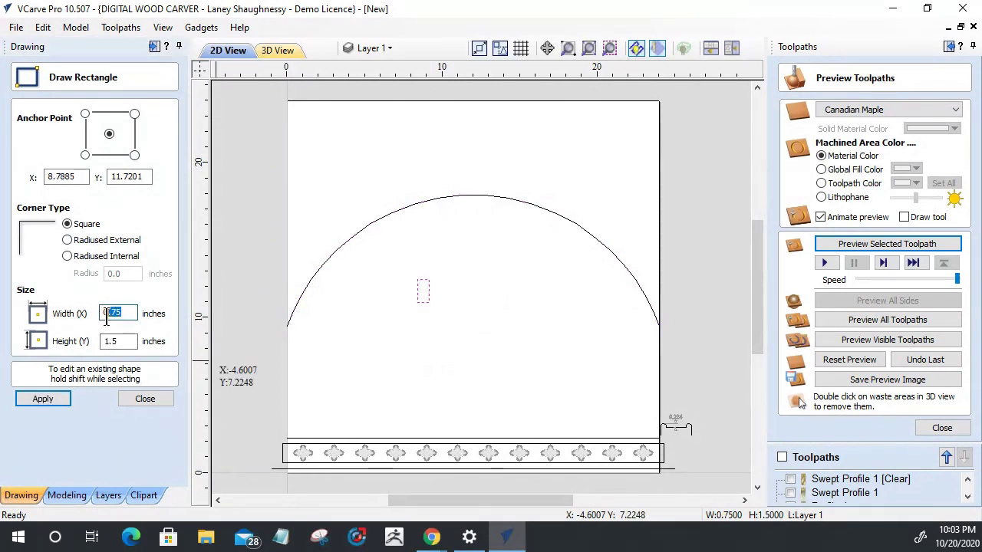
double_click(115, 341)
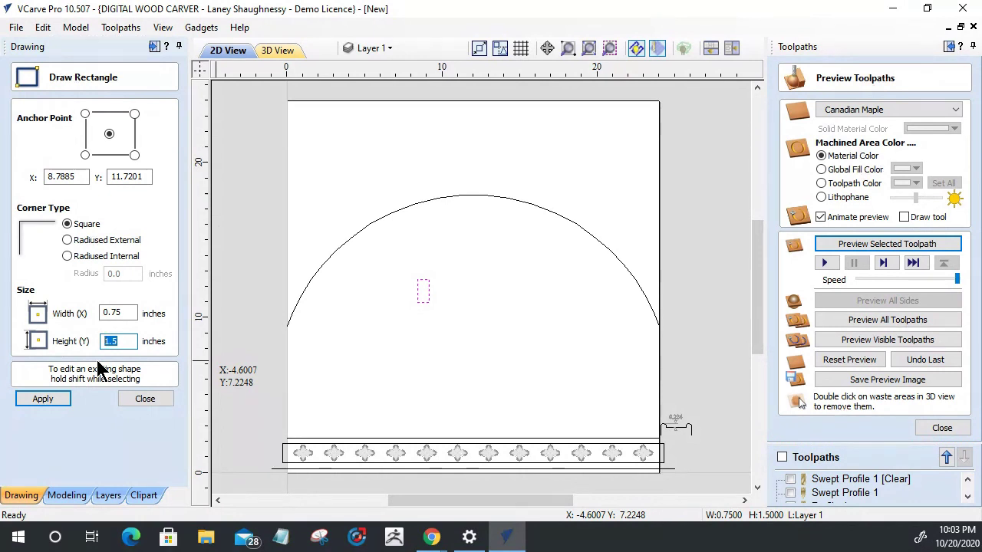
type(".625")
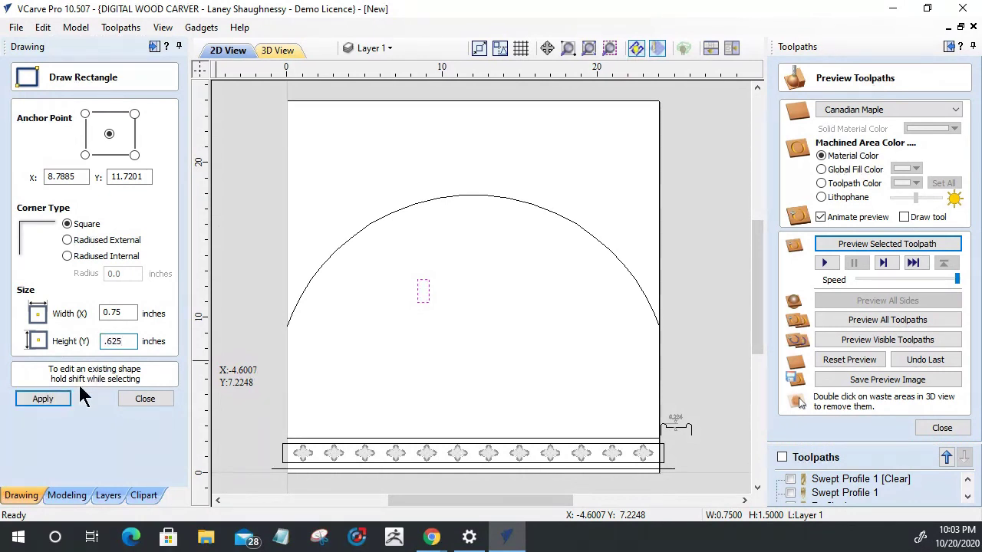
left_click(37, 399)
scroll(452, 298, "up", 4)
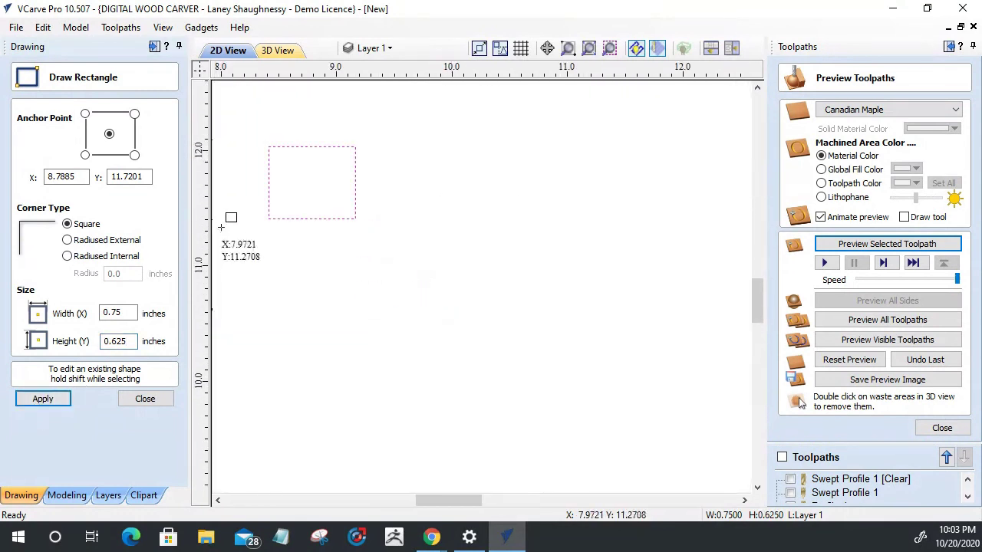
middle_click_drag(220, 228, 502, 394)
scroll(605, 368, "up", 4)
middle_click_drag(488, 302, 427, 334)
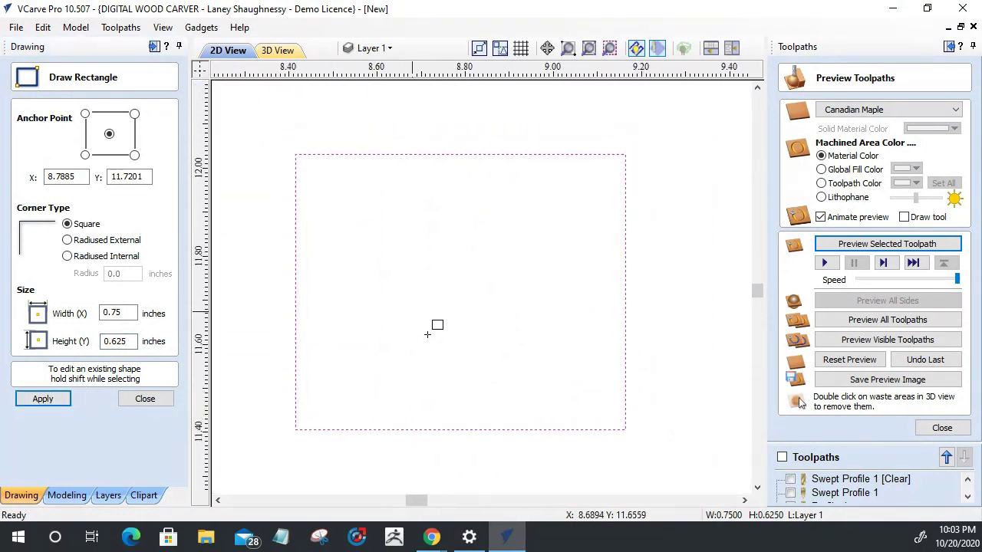
scroll(414, 325, "up", 1)
scroll(376, 304, "down", 5)
scroll(376, 304, "up", 1)
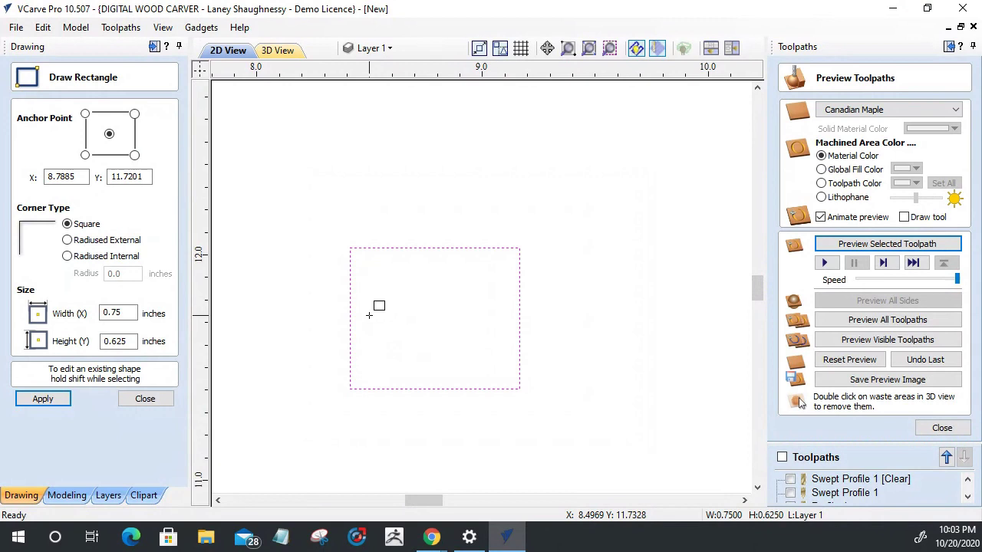
left_click(132, 403)
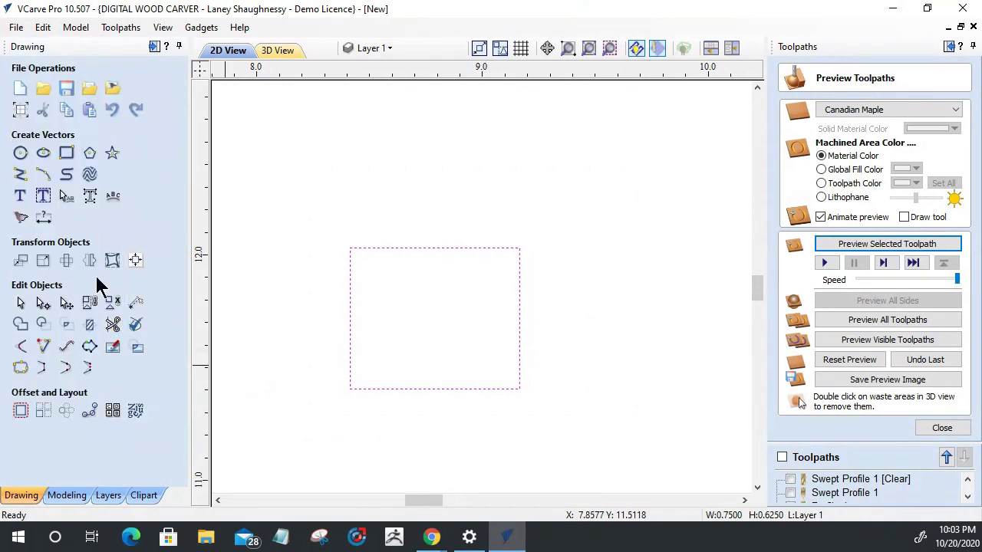
Resize the small rectangle to 1 inch wide about its centre without linking width and height.
left_click(43, 260)
left_click_drag(94, 242, 31, 246)
type("1")
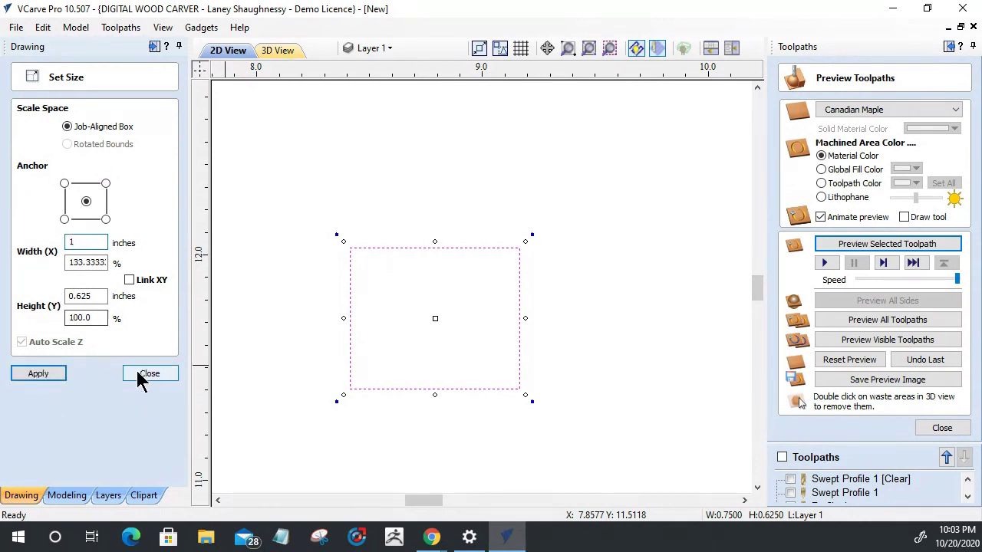
left_click(65, 374)
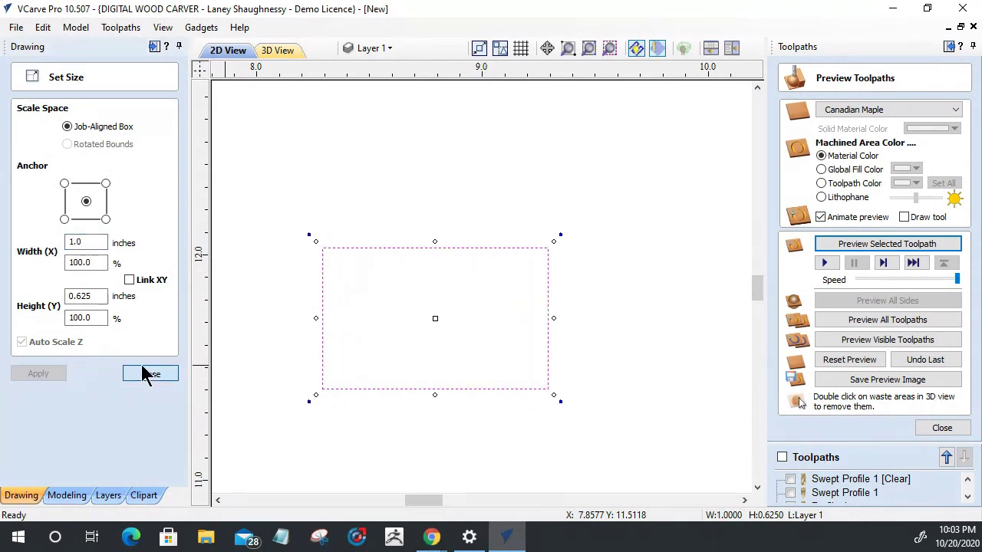
left_click(147, 373)
Delete the rectangle's bottom span in node editing to leave an open three-sided profile.
left_click(43, 303)
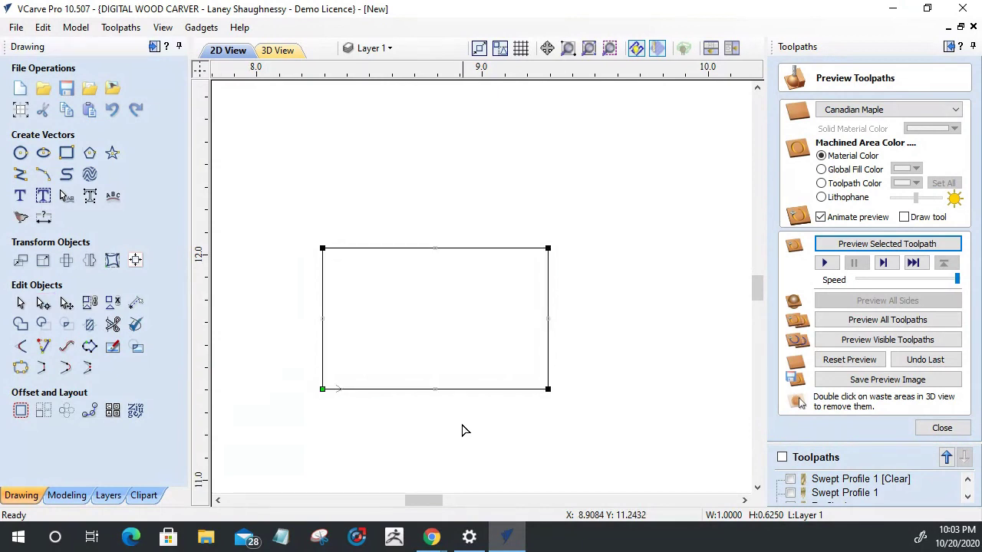
right_click(473, 398)
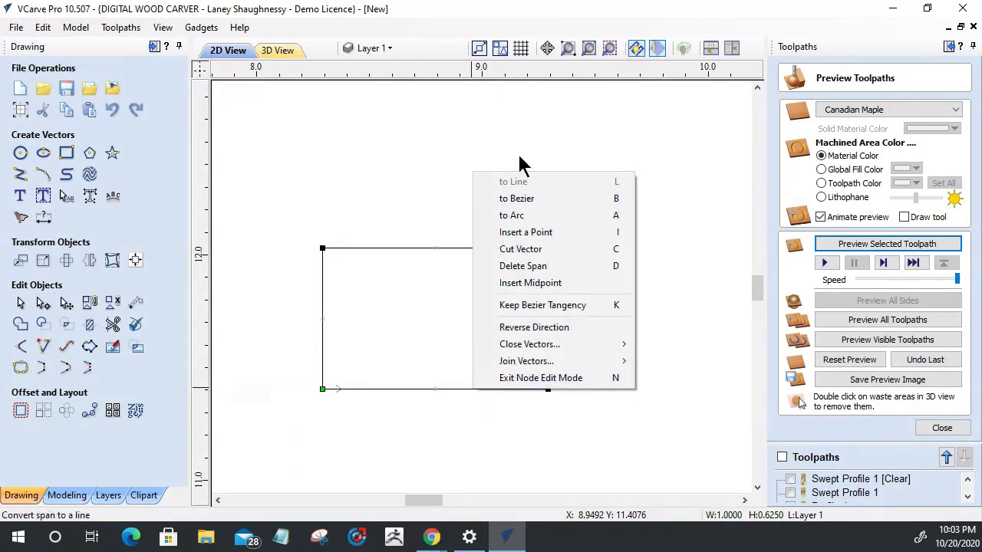
left_click(518, 270)
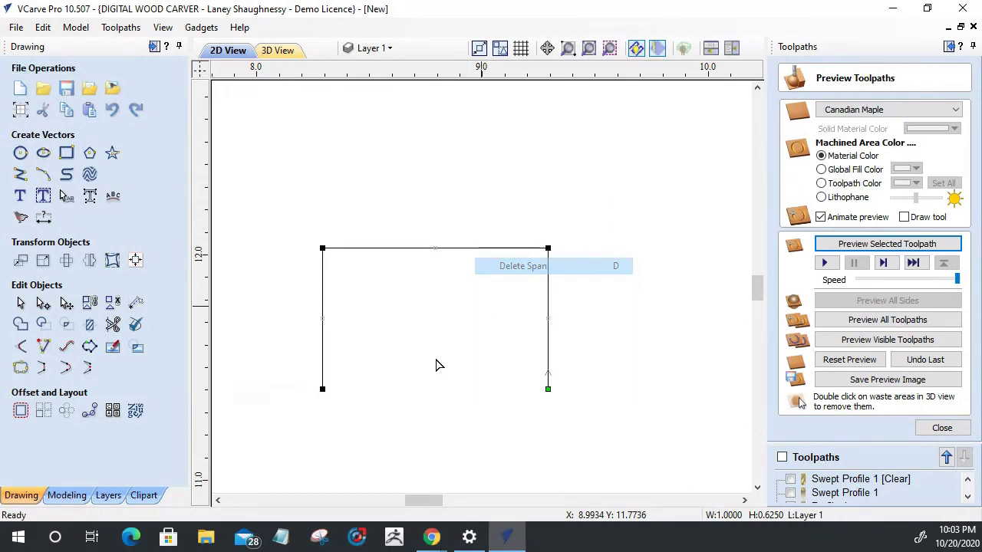
Lower the profile's top right corner node and turn the top span into a Bezier S-curve sloping down to it.
left_click_drag(547, 248, 548, 350)
right_click(493, 329)
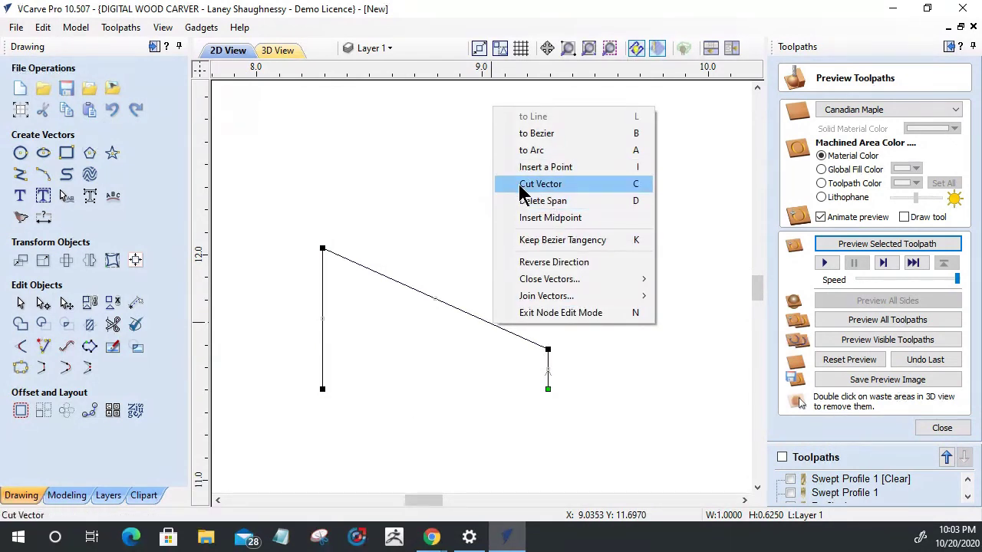
left_click(521, 133)
left_click_drag(484, 319, 381, 327)
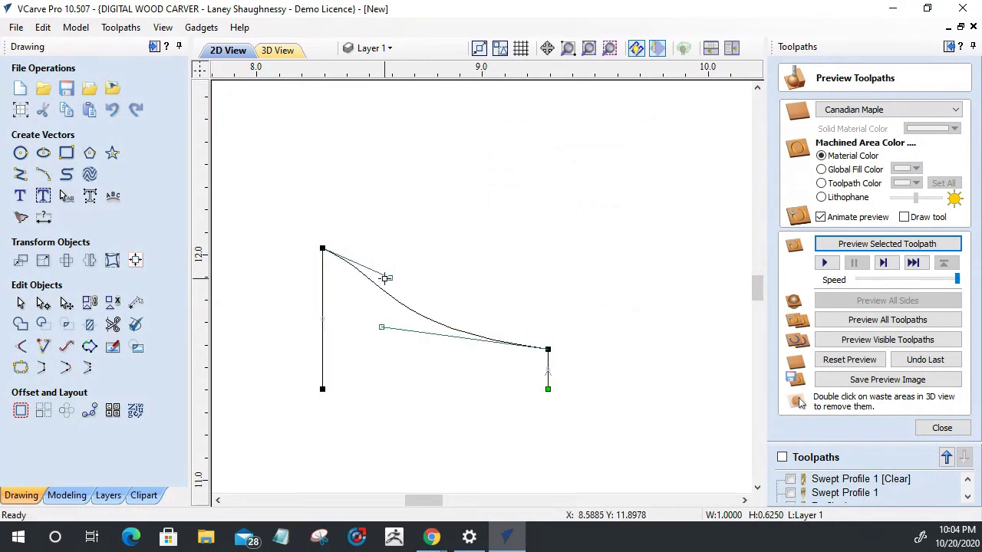
left_click_drag(391, 283, 492, 246)
left_click(430, 375)
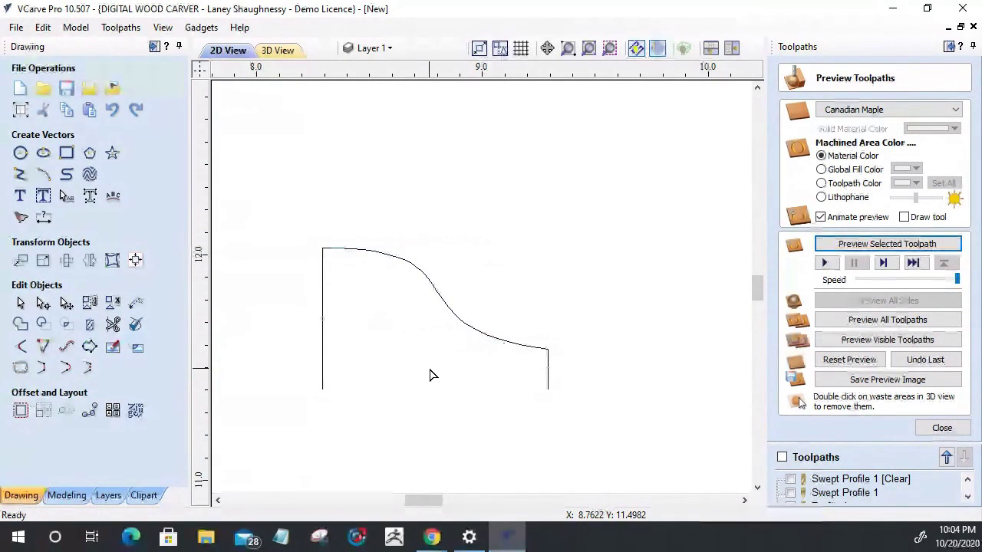
Draw a circle about 0.5 inches in diameter and position it over the lower part of the S-curve.
left_click(20, 153)
mouse_move(424, 274)
left_mouse_down()
mouse_move(466, 328)
mouse_move(456, 319)
left_mouse_up()
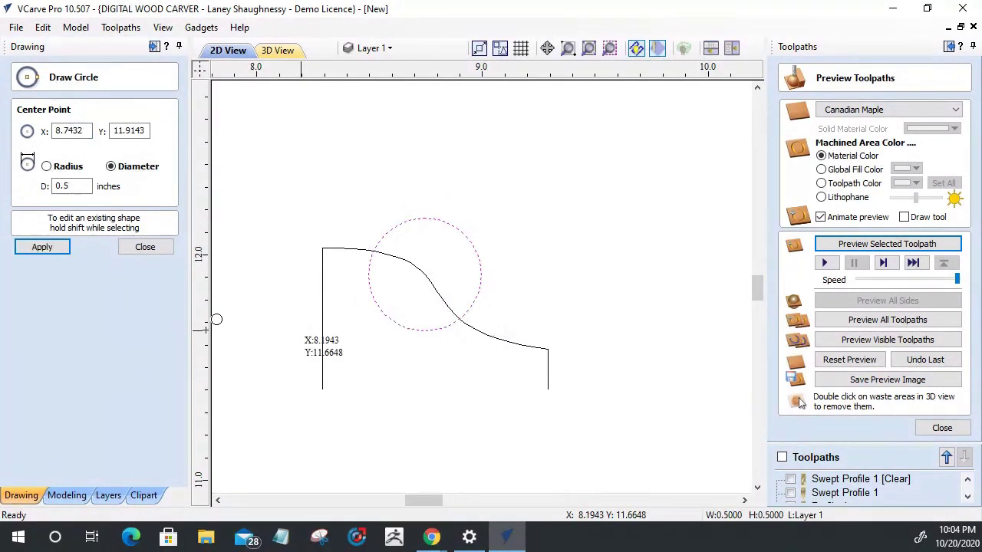
left_click(145, 247)
left_click(397, 322)
left_click_drag(397, 322, 460, 338)
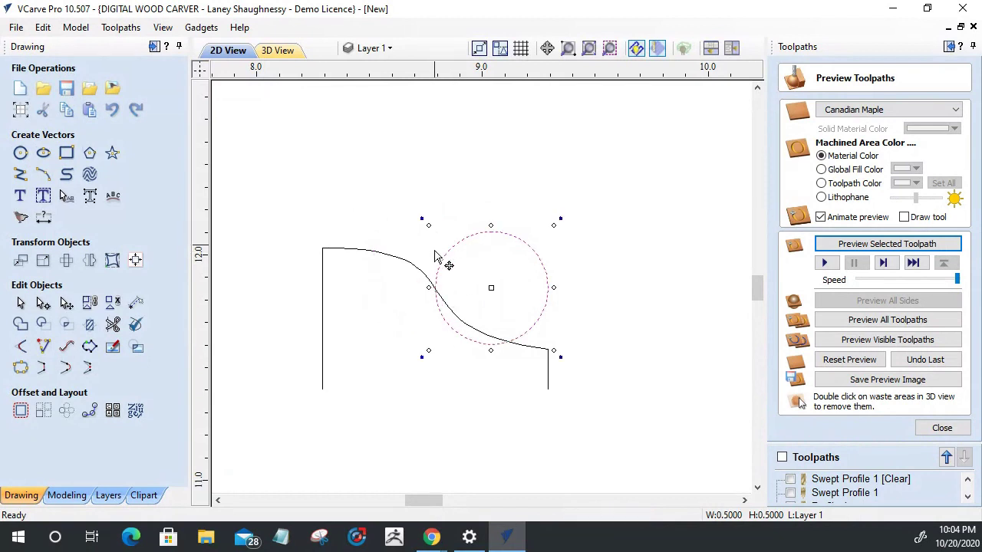
scroll(437, 307, "up", 3)
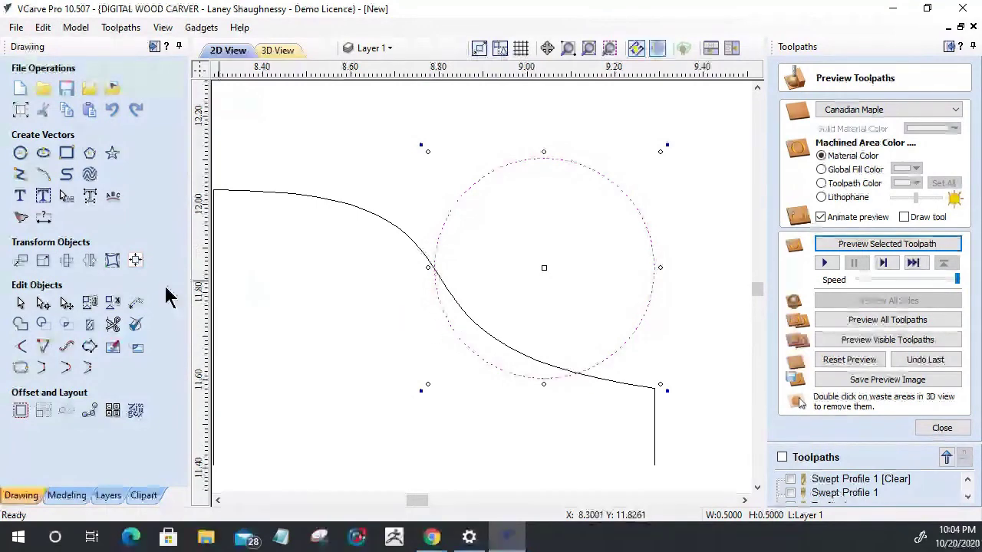
Trim away the circle's outer arc and the overlapped curve section to leave a rounded cove in the profile.
scroll(351, 279, "down", 3)
left_click(113, 324)
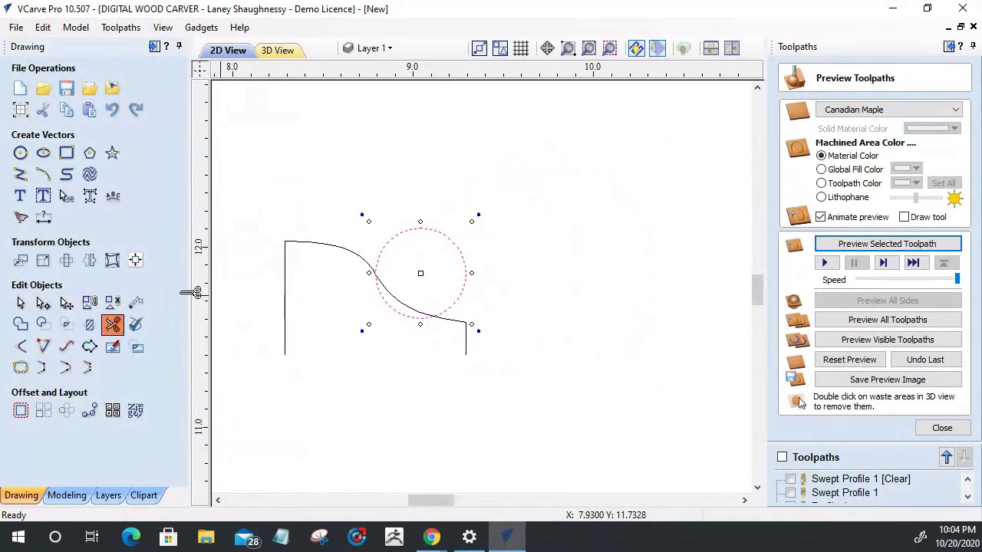
left_click(462, 247)
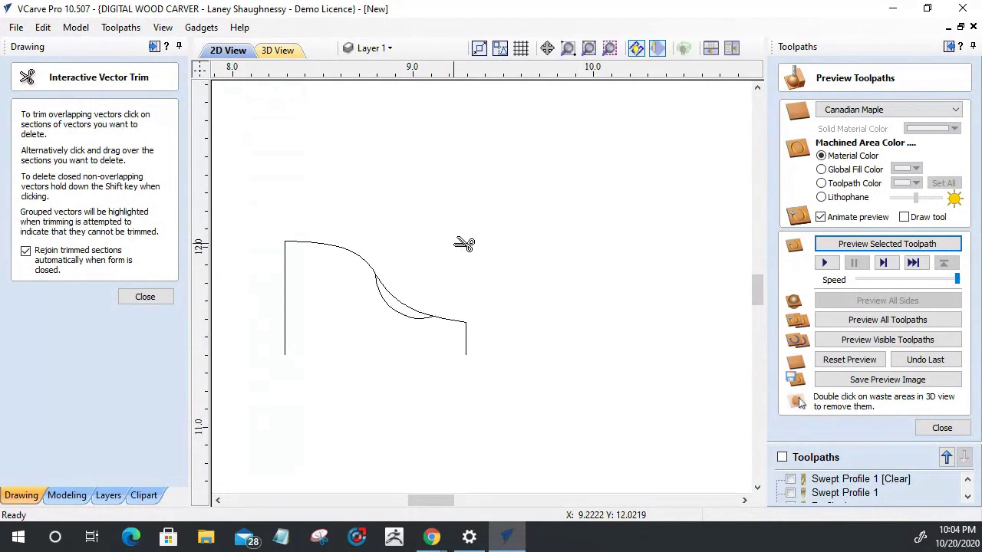
left_click(403, 293)
left_click(145, 297)
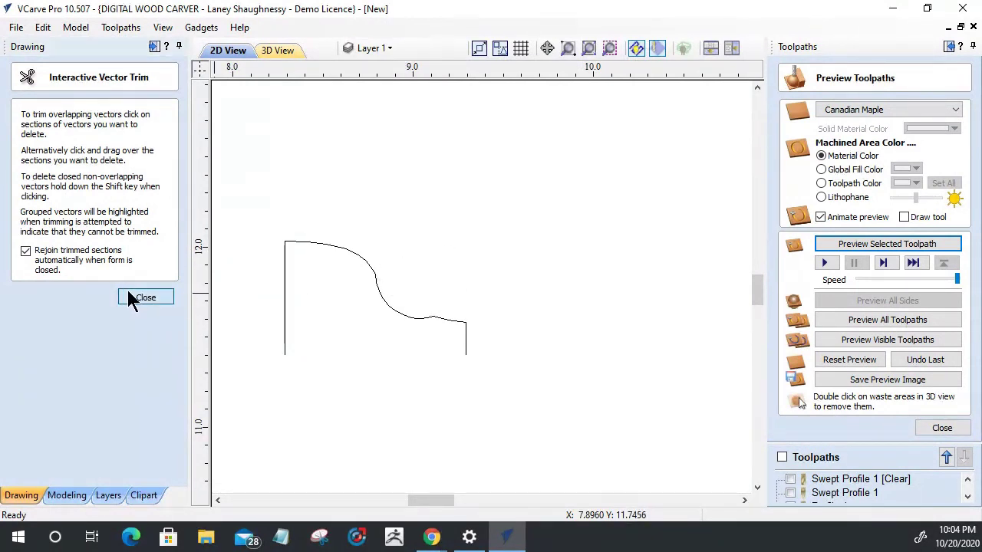
Draw a circle about 0.15 inches in diameter on the profile's upper curve and shift it slightly towards the cove.
scroll(430, 351, "up", 2)
scroll(429, 338, "down", 1)
scroll(451, 346, "down", 1)
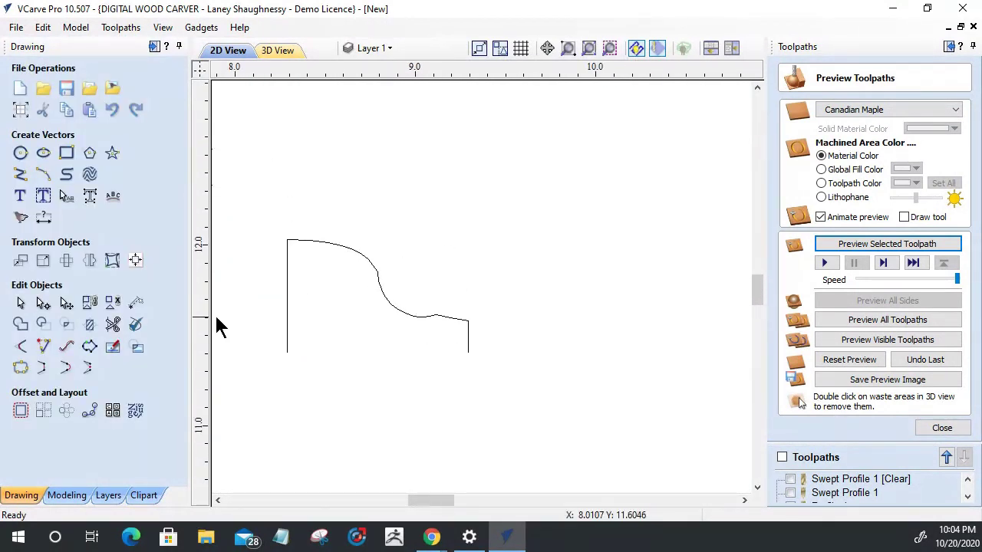
left_click(19, 153)
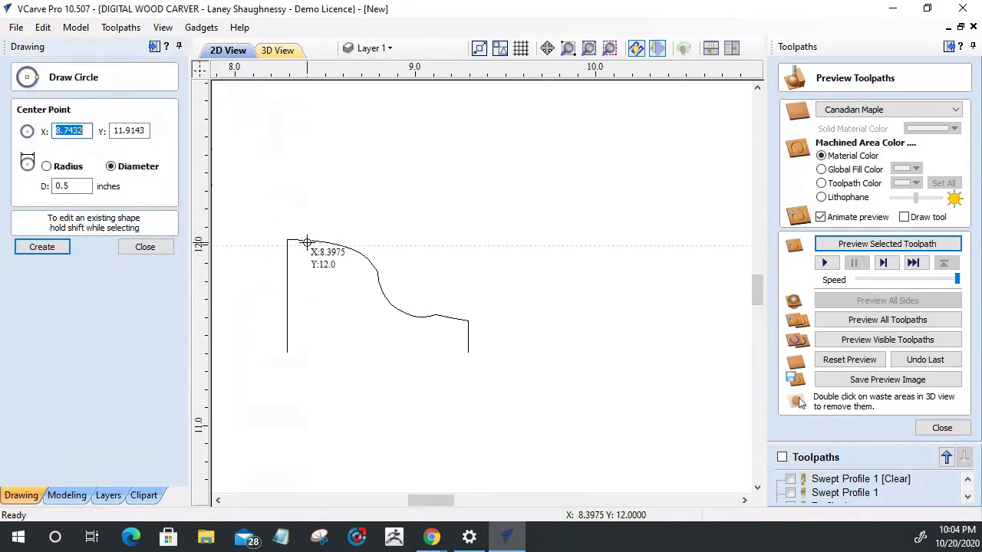
left_click(307, 238)
left_click(322, 252)
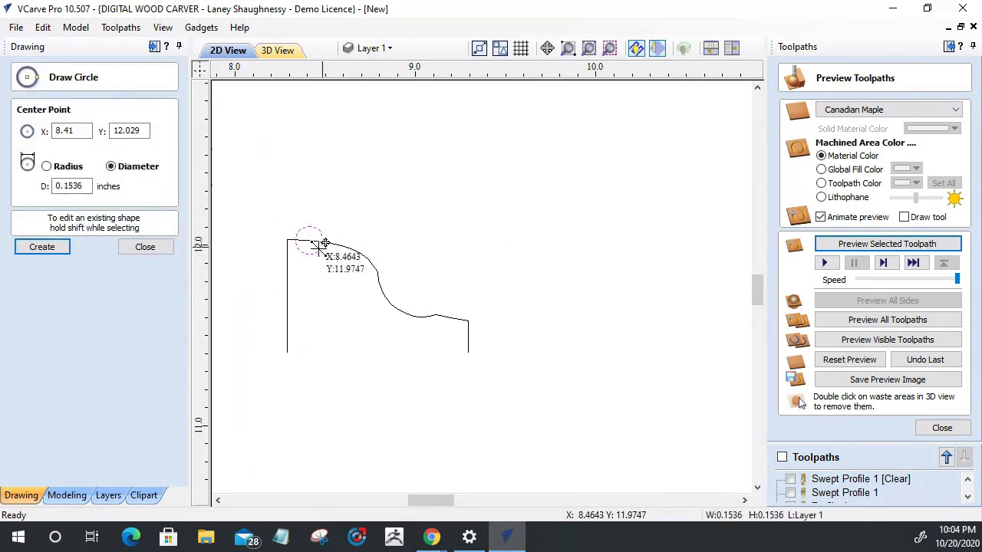
left_click(127, 246)
scroll(303, 240, "up", 3)
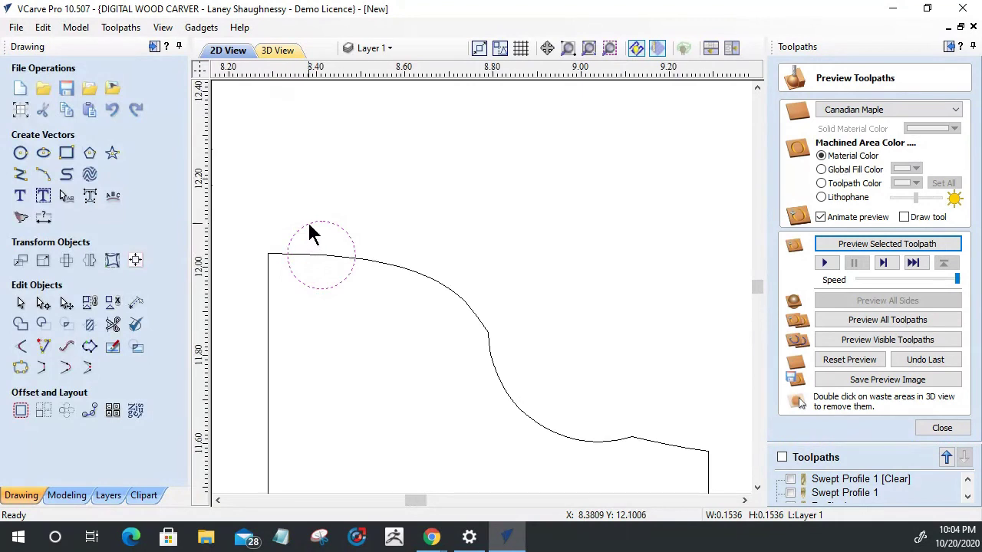
left_click_drag(308, 221, 370, 229)
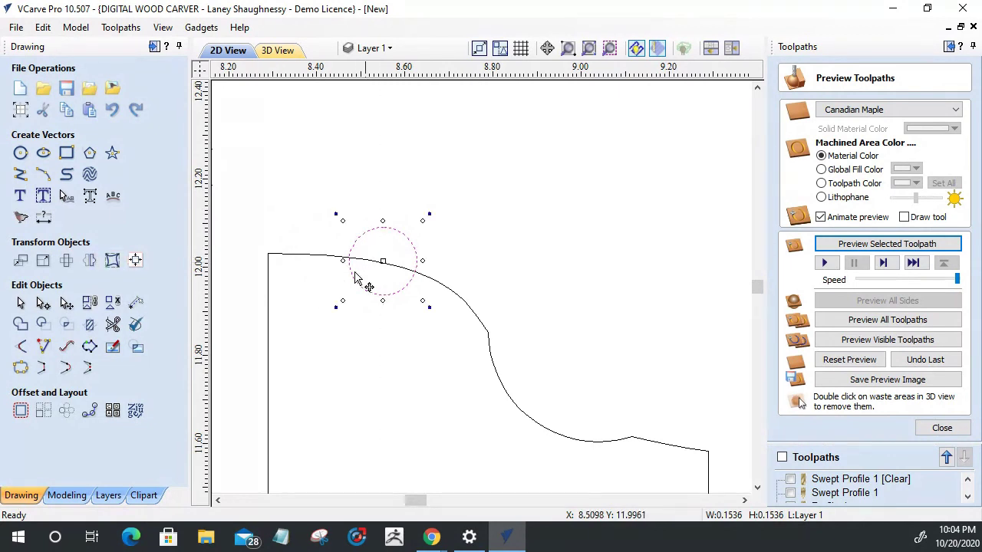
Trim the small circle's lower arc and the curve inside it to leave a raised bead on the profile.
left_click(113, 325)
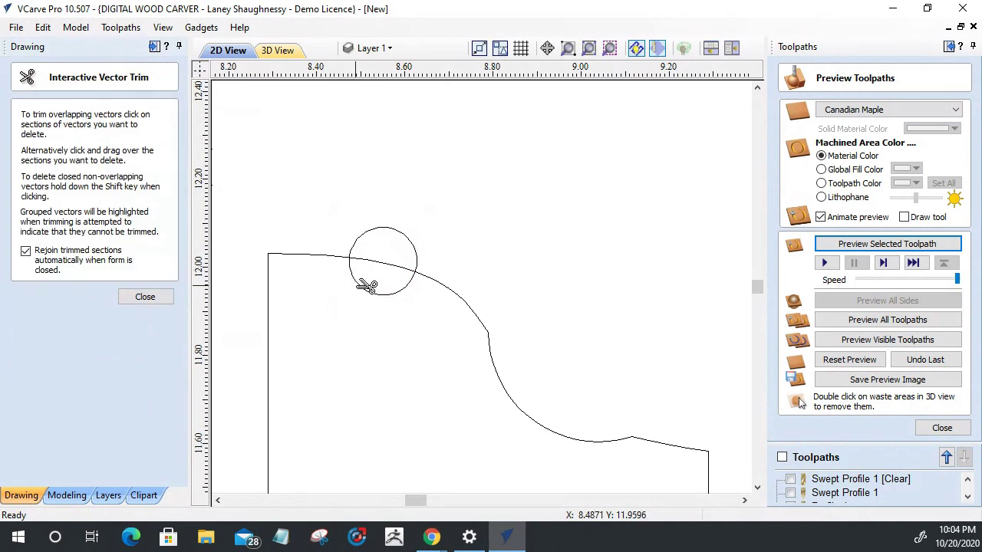
left_click(363, 286)
left_click(127, 299)
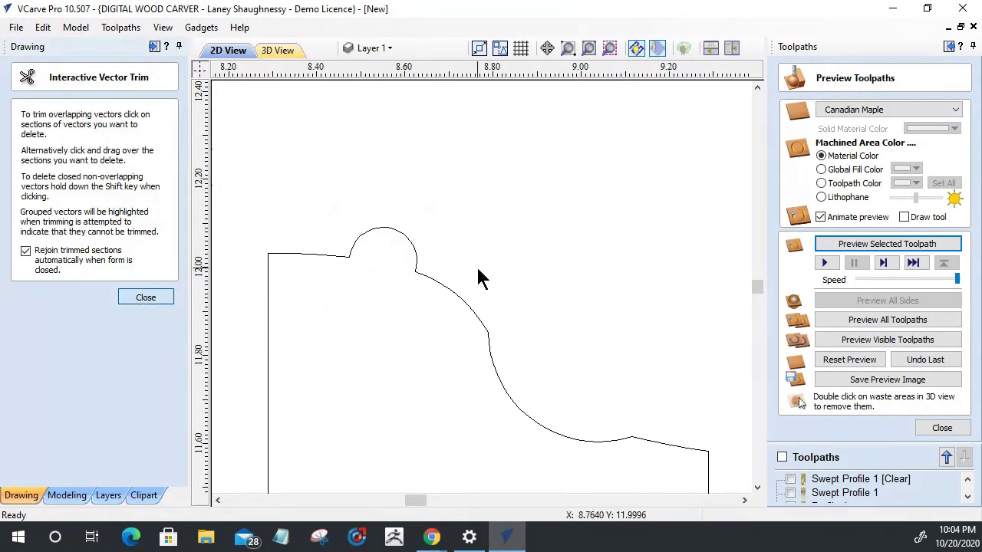
Insert a point near the profile's lower right shoulder, lower the corner node, and move the new point inward to form a bevel.
scroll(485, 272, "down", 3)
scroll(522, 336, "up", 4)
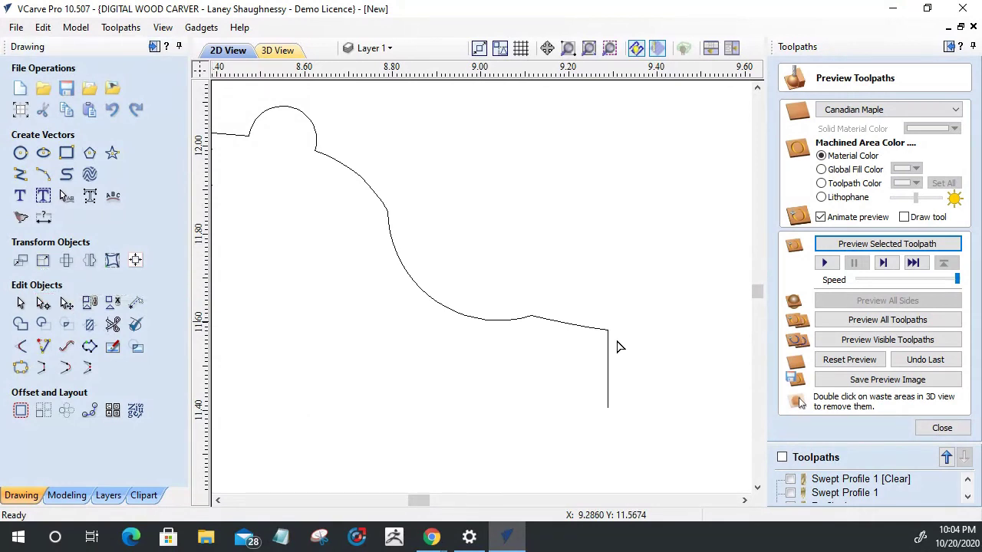
left_click(593, 336)
scroll(591, 336, "down", 2)
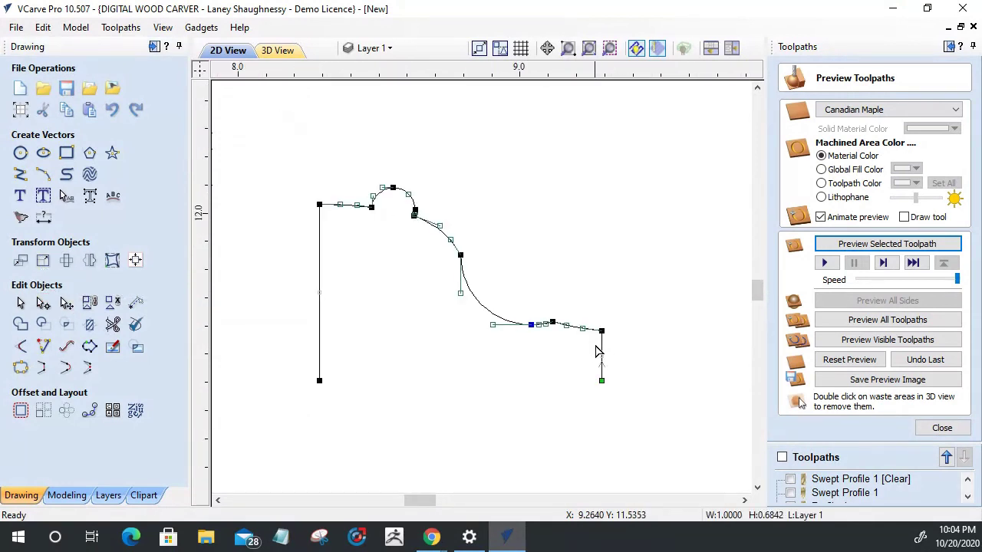
scroll(583, 349, "up", 3)
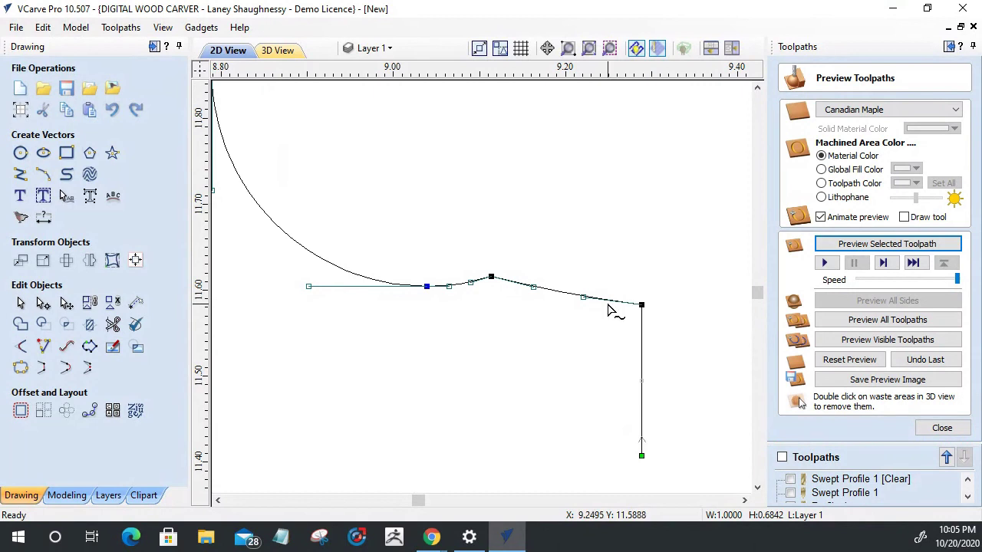
right_click(614, 301)
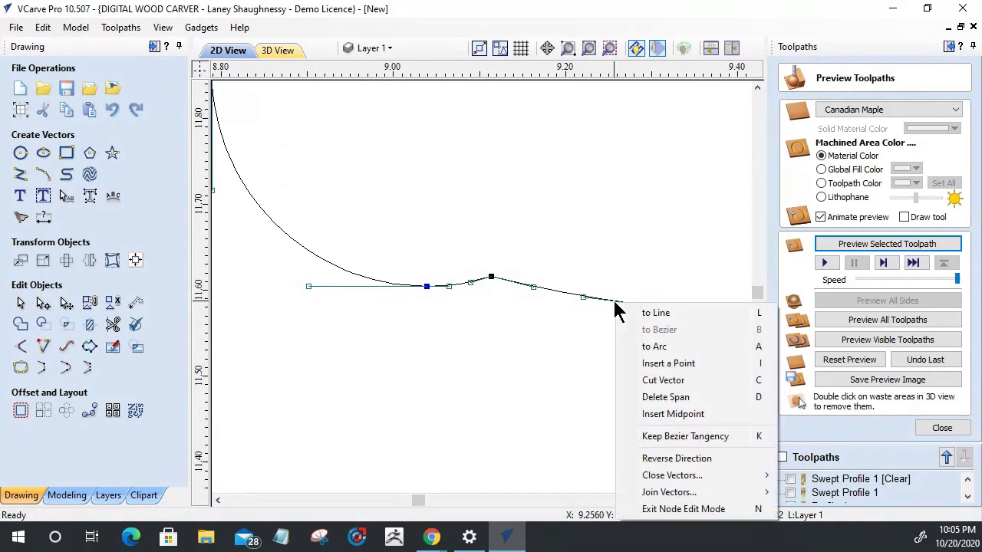
left_click(639, 364)
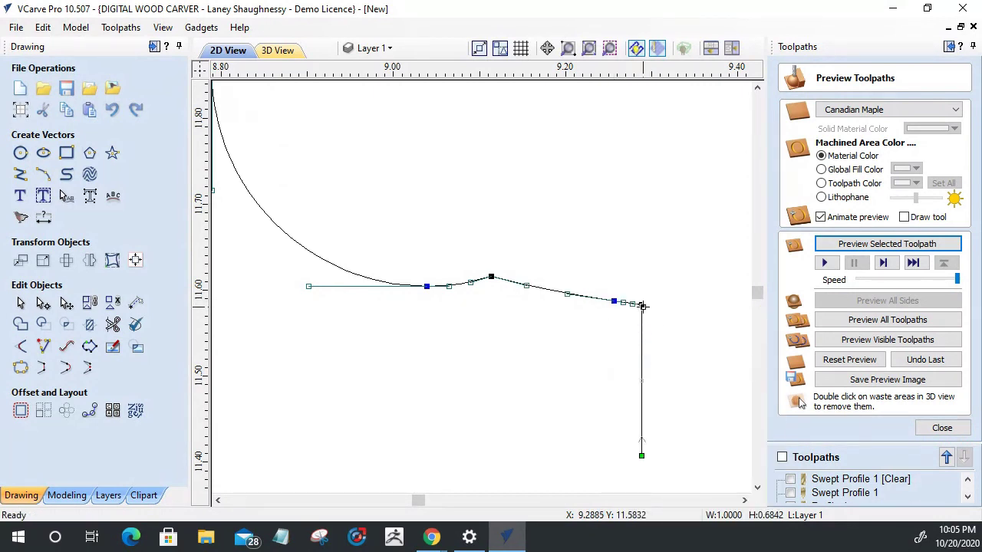
left_click_drag(641, 305, 641, 359)
left_click_drag(614, 301, 568, 294)
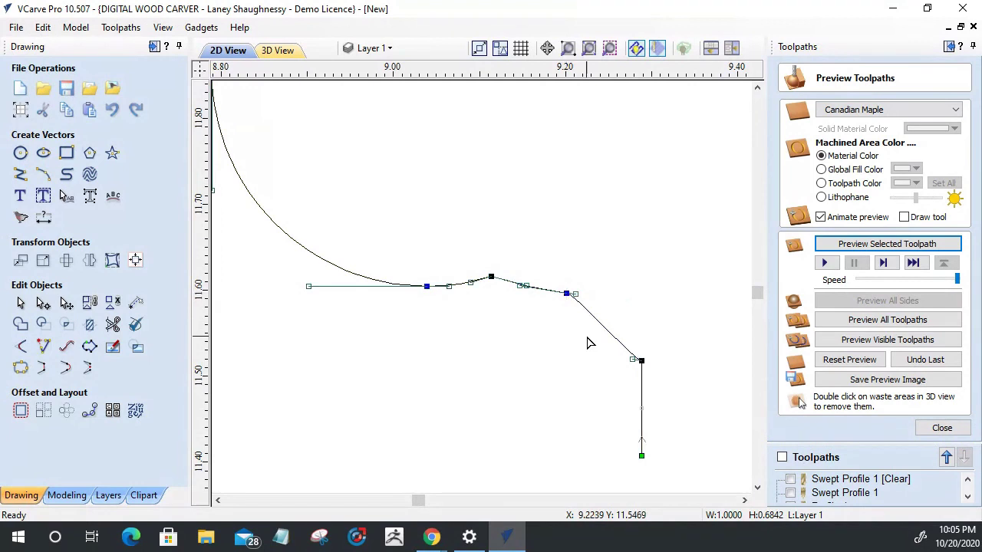
Convert the bevel span to a straight line and finish editing the profile's nodes.
right_click(601, 331)
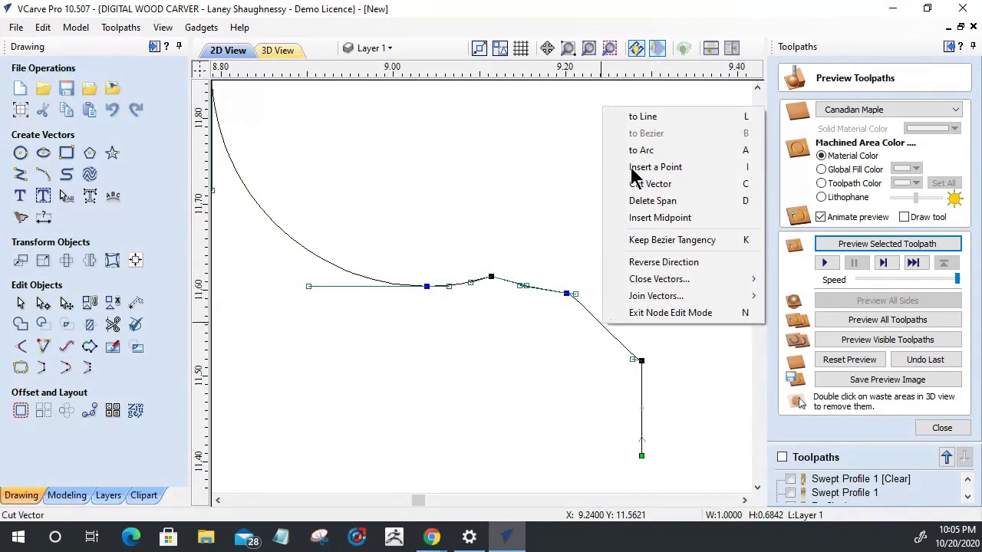
left_click(637, 118)
left_click(571, 387)
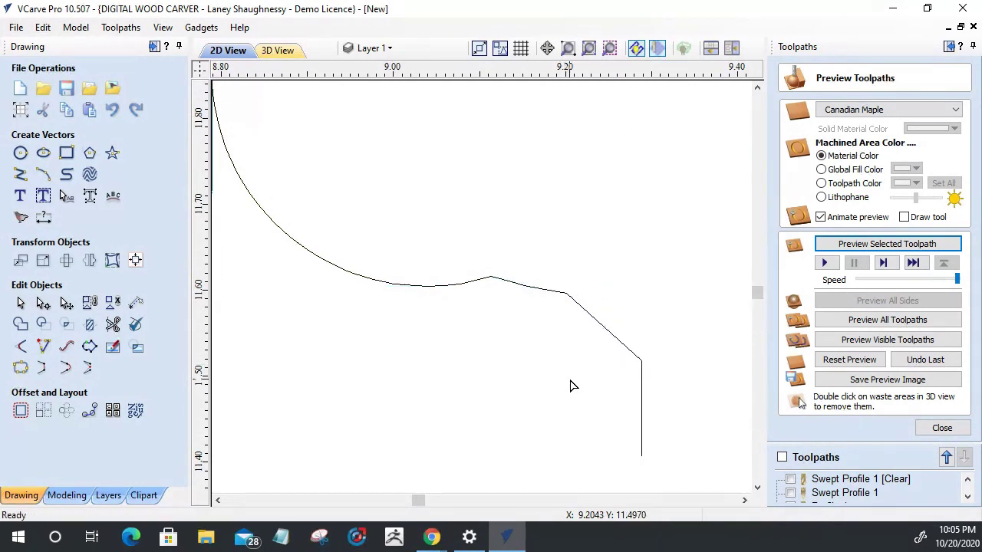
Set up a moulding toolpath using the large arc as the drive rail and the edited open profile as the cross-section.
scroll(649, 362, "down", 4)
scroll(489, 339, "up", 3)
scroll(489, 340, "down", 5)
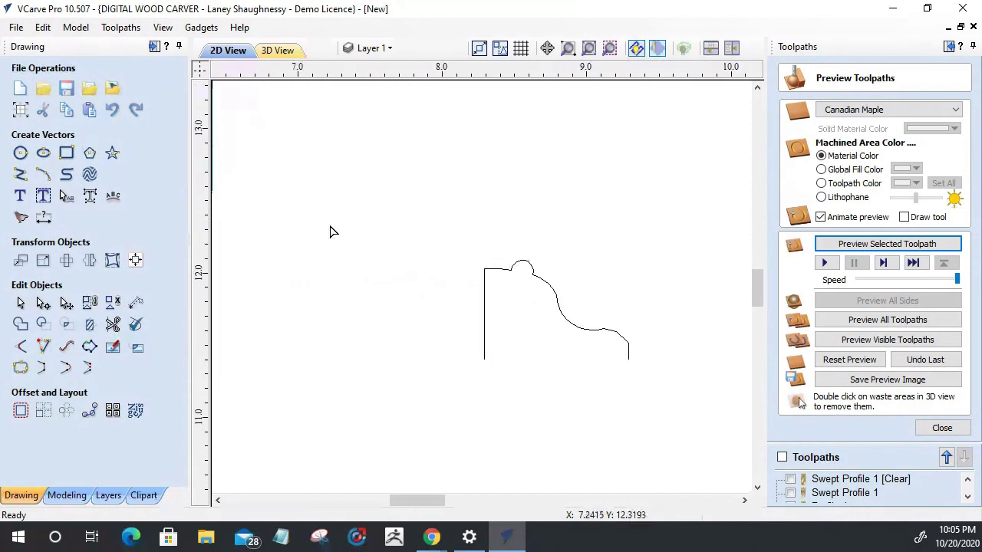
scroll(410, 274, "up", 2)
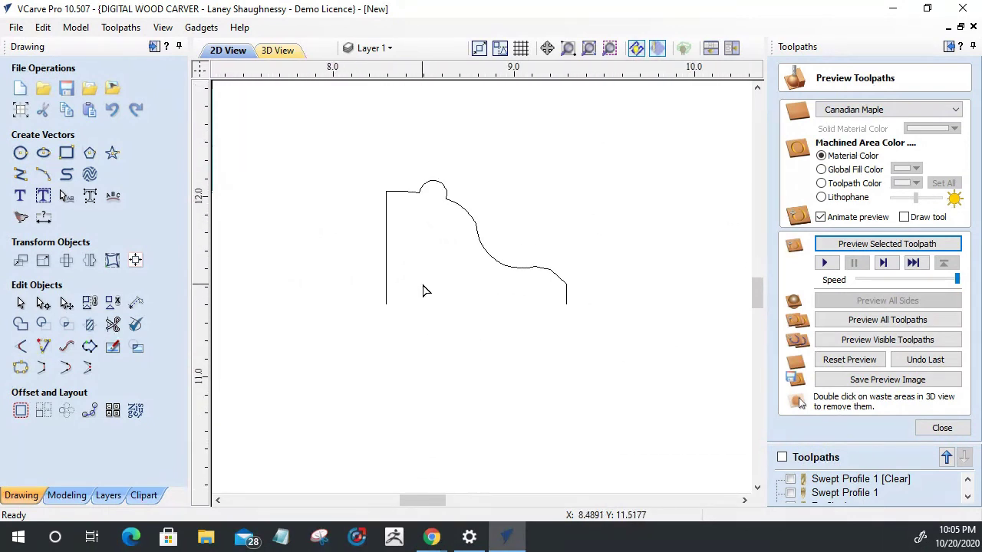
left_click(390, 191)
scroll(585, 368, "down", 8)
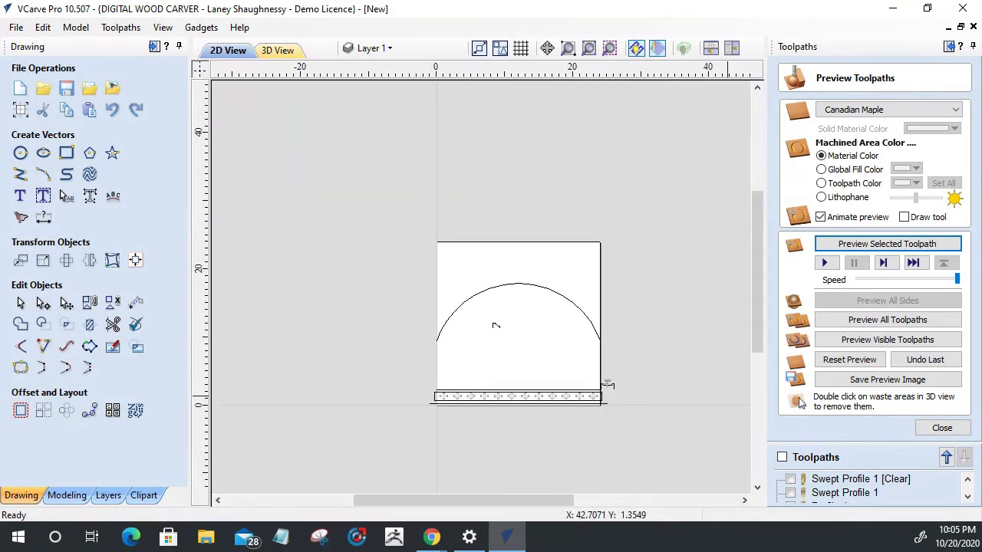
left_click(939, 429)
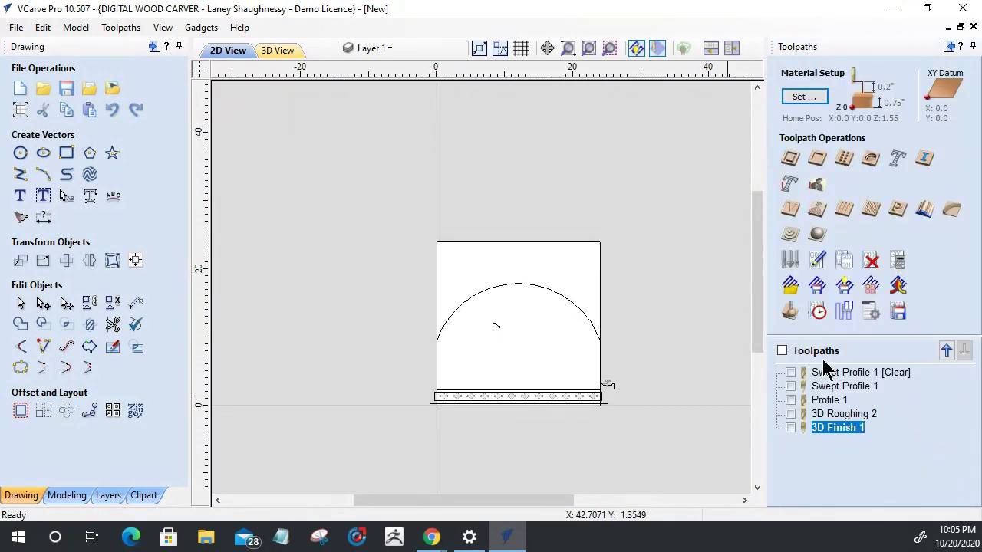
left_click(925, 209)
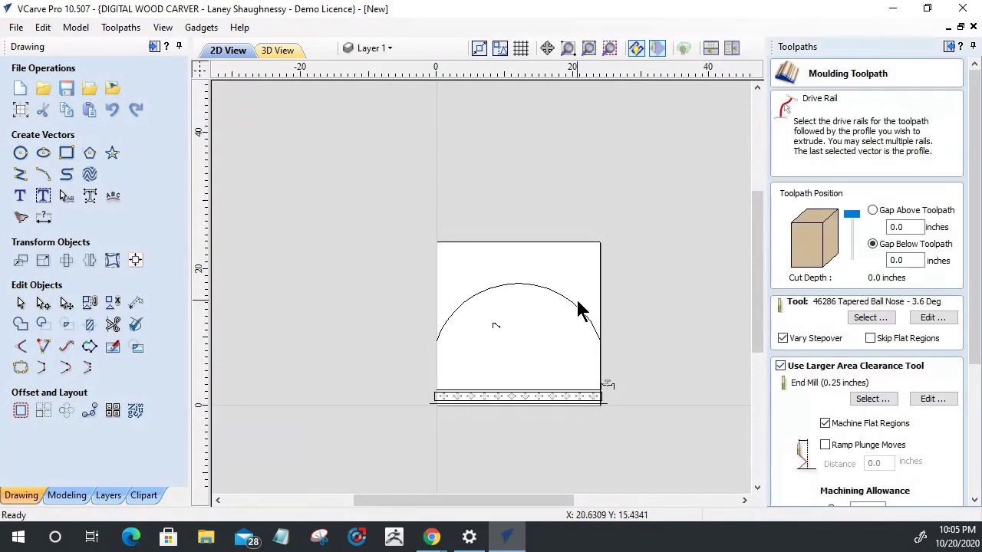
left_click(570, 303)
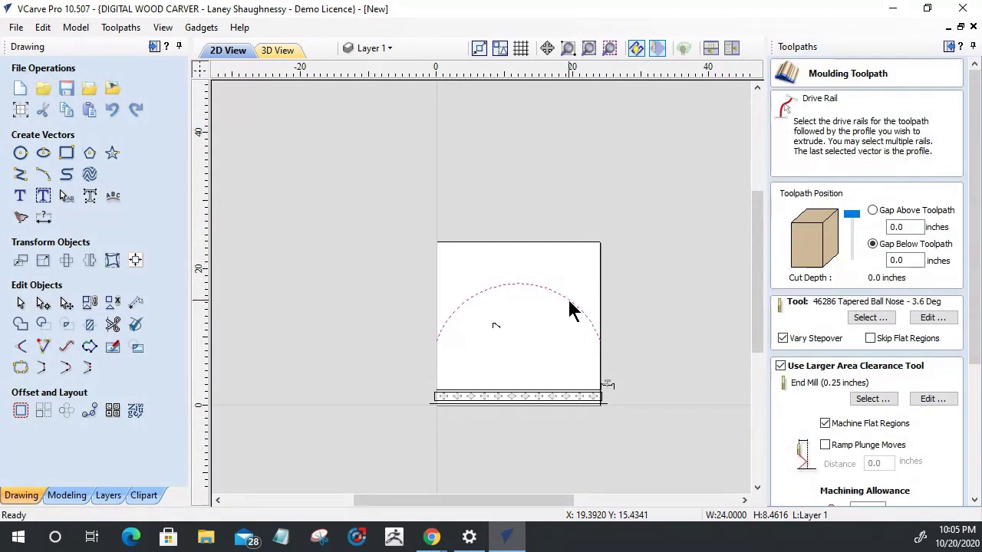
left_click(495, 327, "shift")
scroll(496, 330, "up", 4)
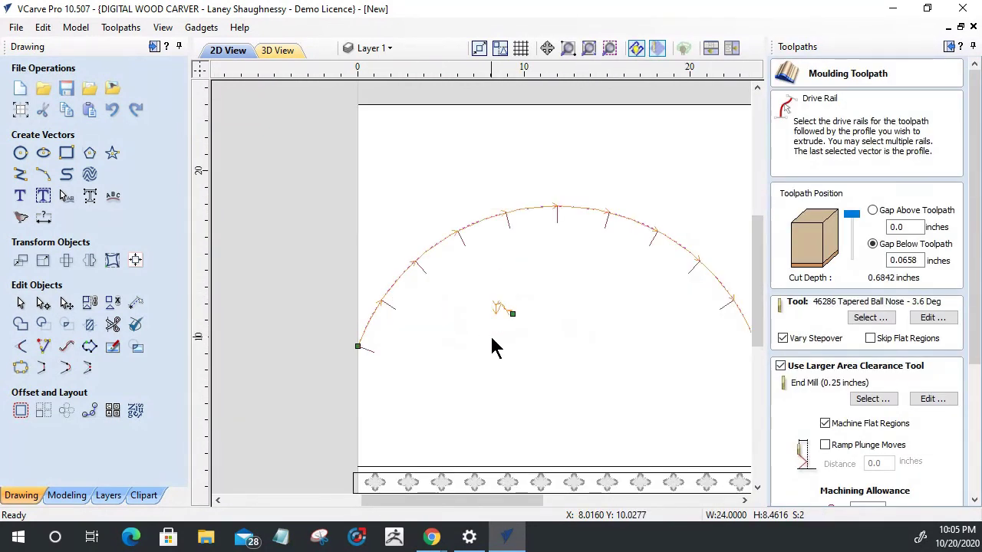
Calculate the moulding toolpath with the 46286 Tapered Ball Nose and the 0.25-inch end mill for area clearance.
scroll(893, 373, "down", 3)
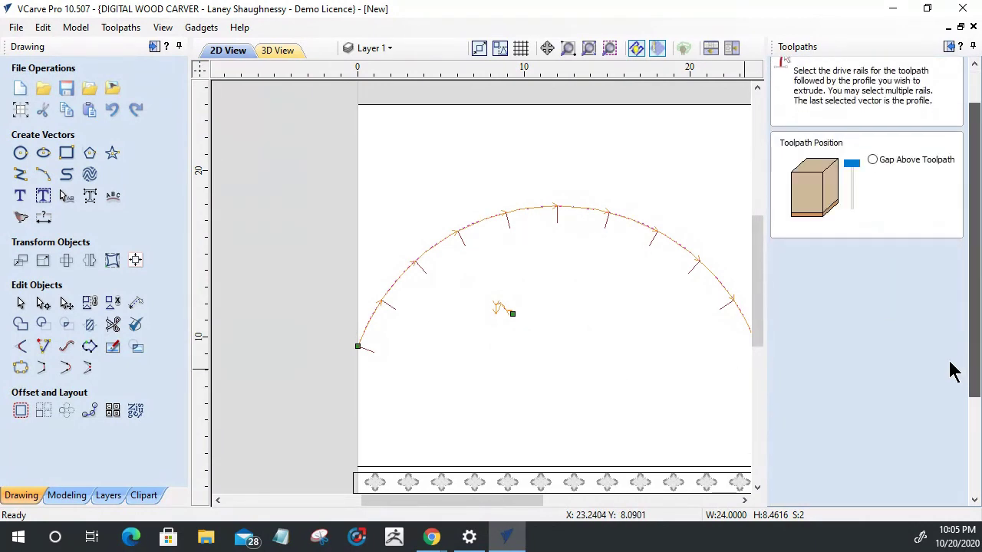
scroll(947, 395, "down", 3)
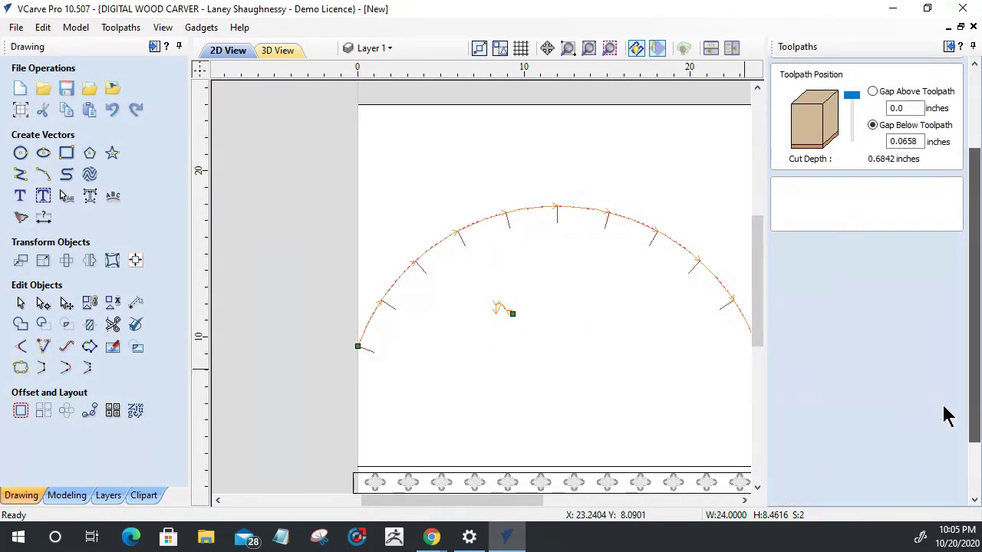
scroll(947, 445, "down", 1)
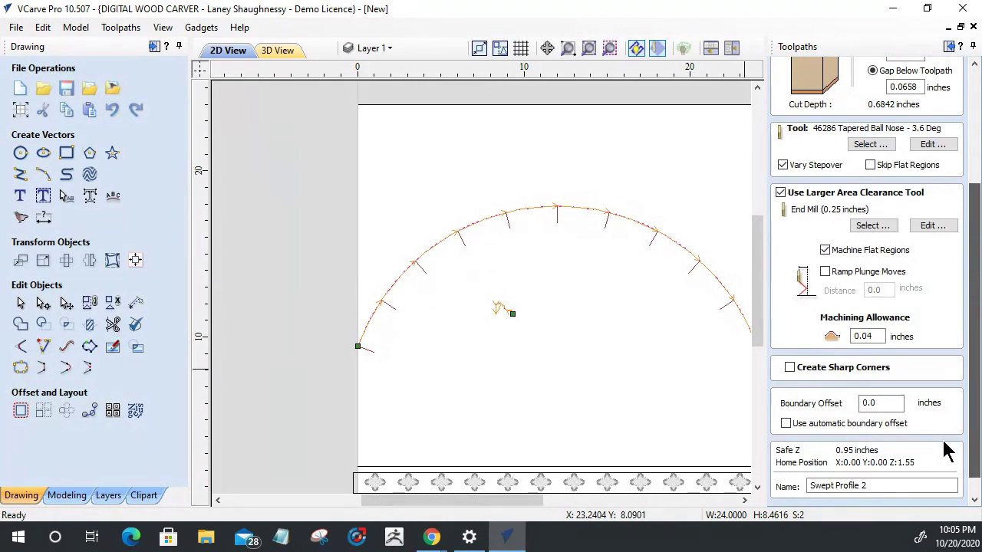
scroll(948, 452, "down", 1)
left_click(793, 493)
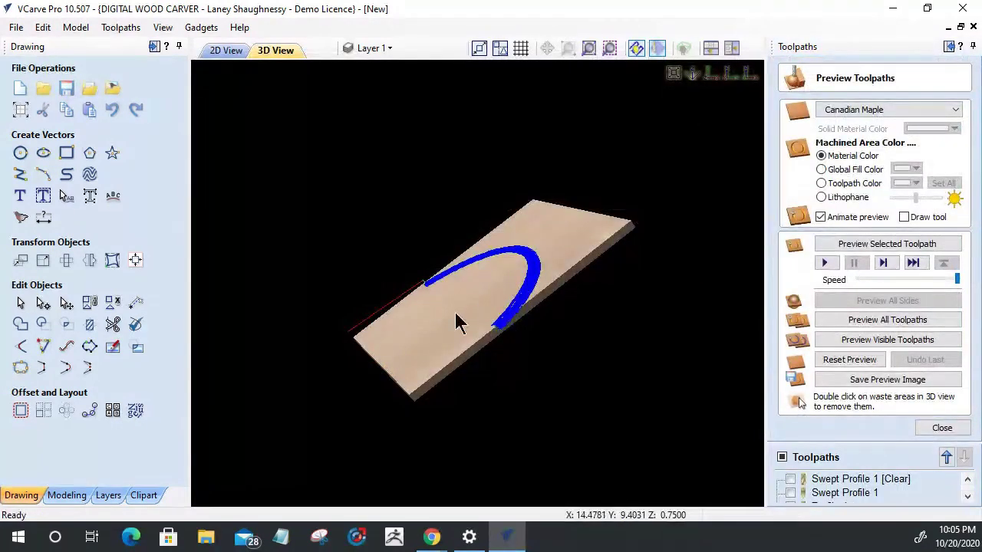
Preview the selected moulding toolpath in 3D and inspect the carved arc up close around its end at the board's edge.
left_click_drag(456, 323, 445, 256)
scroll(443, 251, "up", 5)
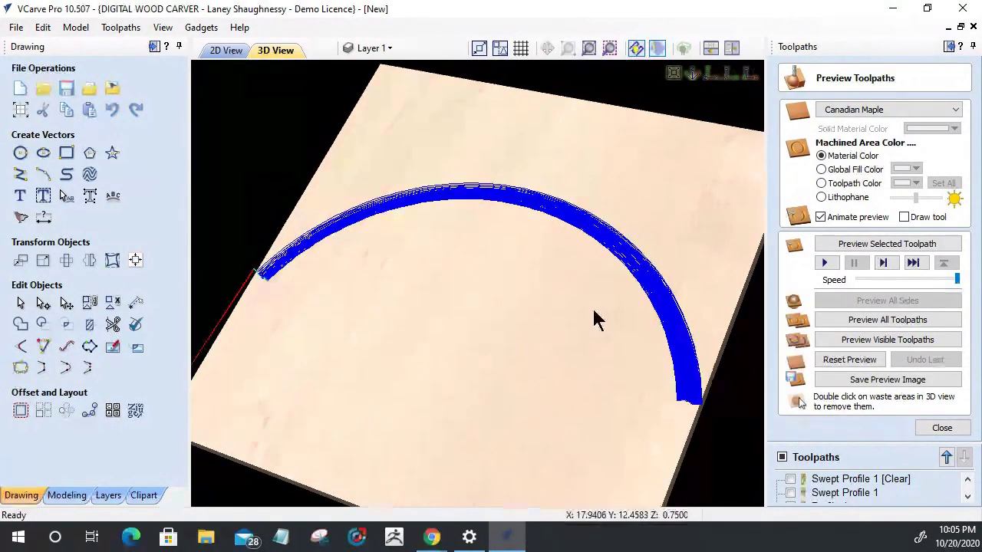
left_click_drag(598, 320, 399, 434)
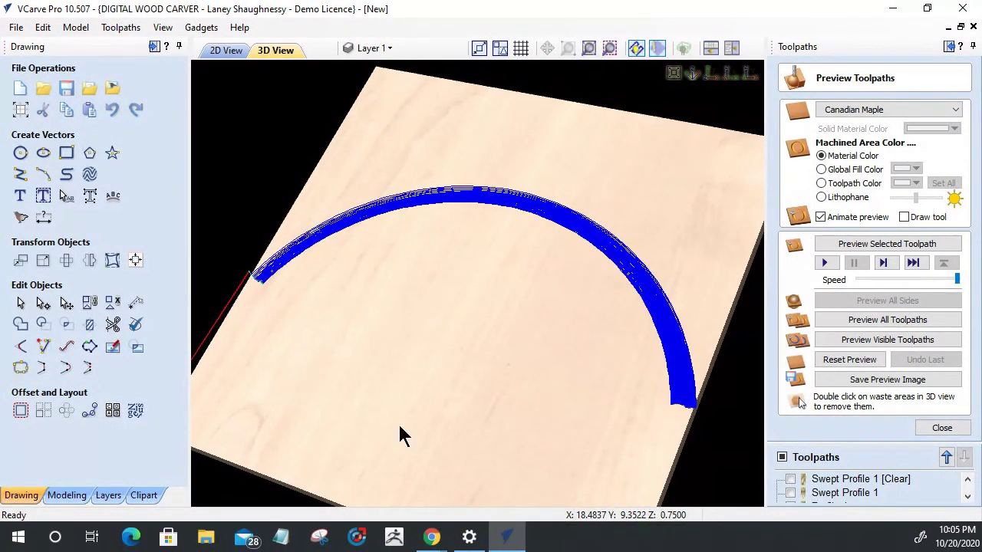
scroll(526, 362, "up", 5)
left_click_drag(486, 374, 561, 180)
left_click(849, 245)
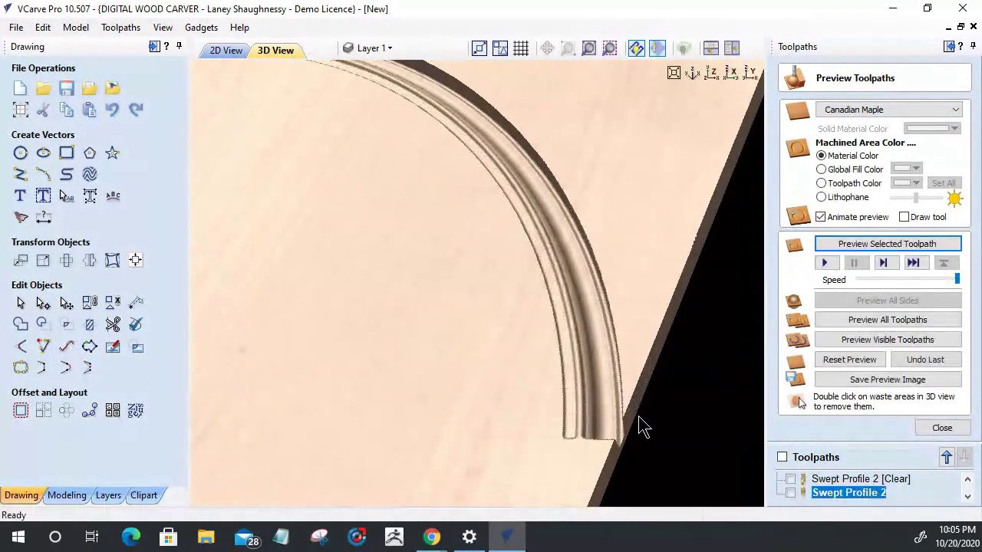
mouse_move(581, 476)
left_mouse_down()
mouse_move(559, 471)
mouse_move(575, 465)
left_mouse_up()
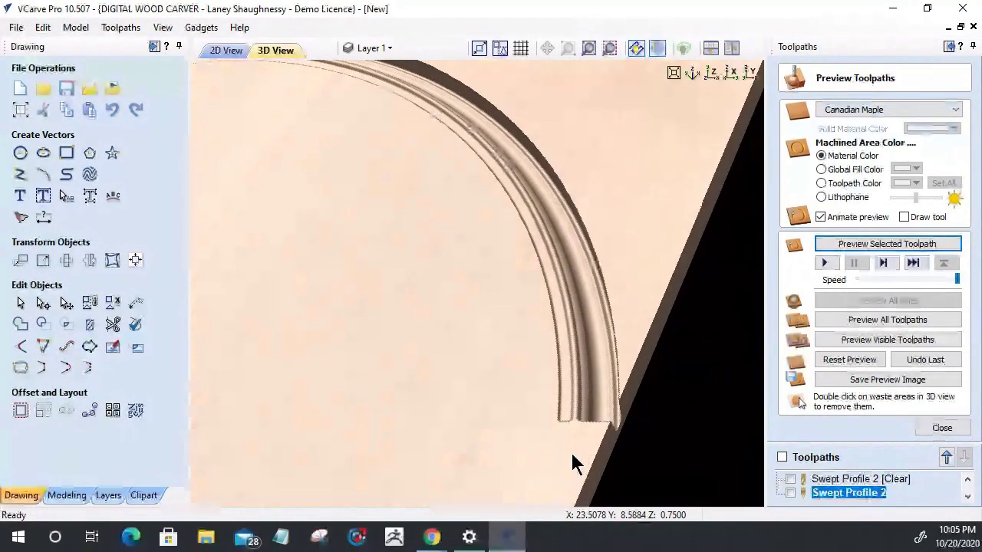
Return to the 2D view and show both the Swept Profile 2 and Swept Profile 2 [Clear] toolpaths.
left_click(228, 49)
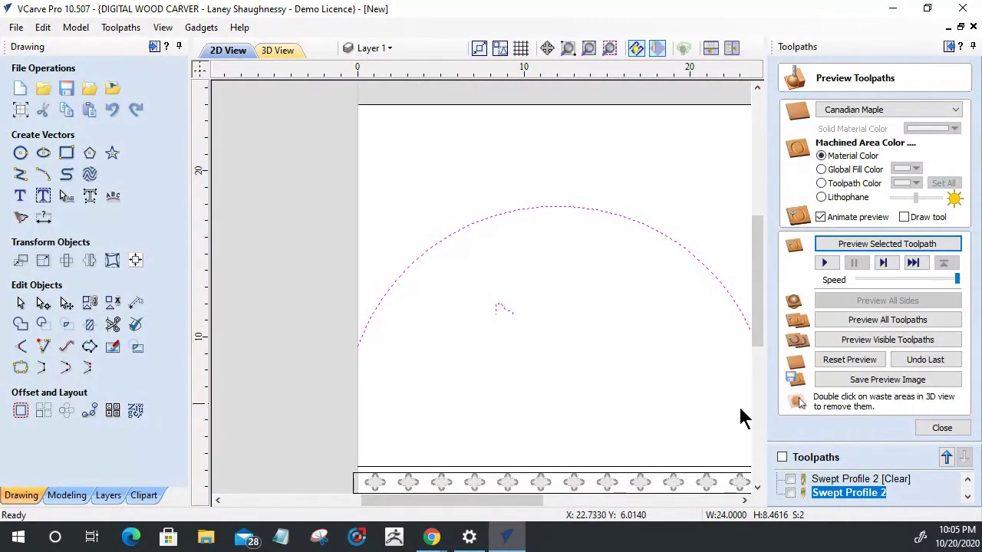
left_click(791, 493)
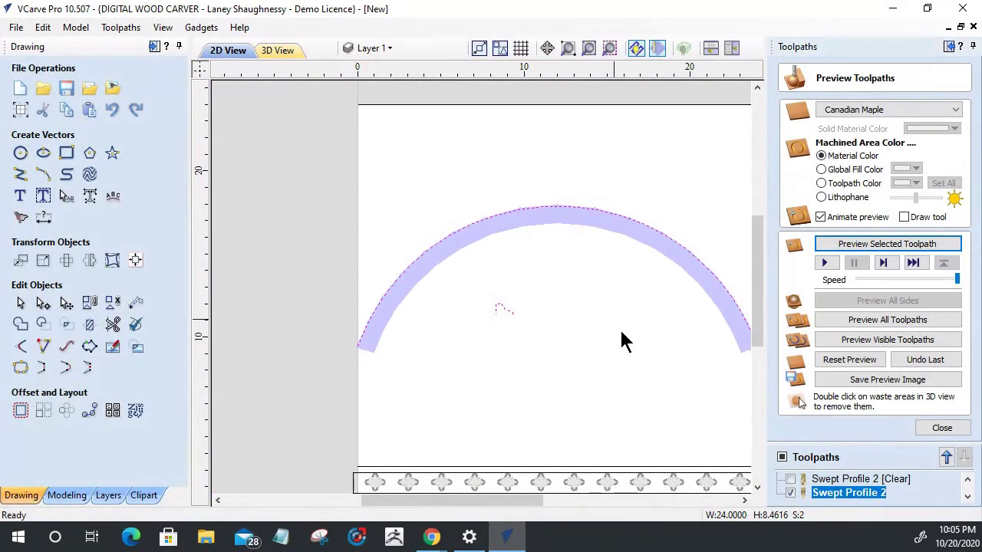
left_click(790, 480)
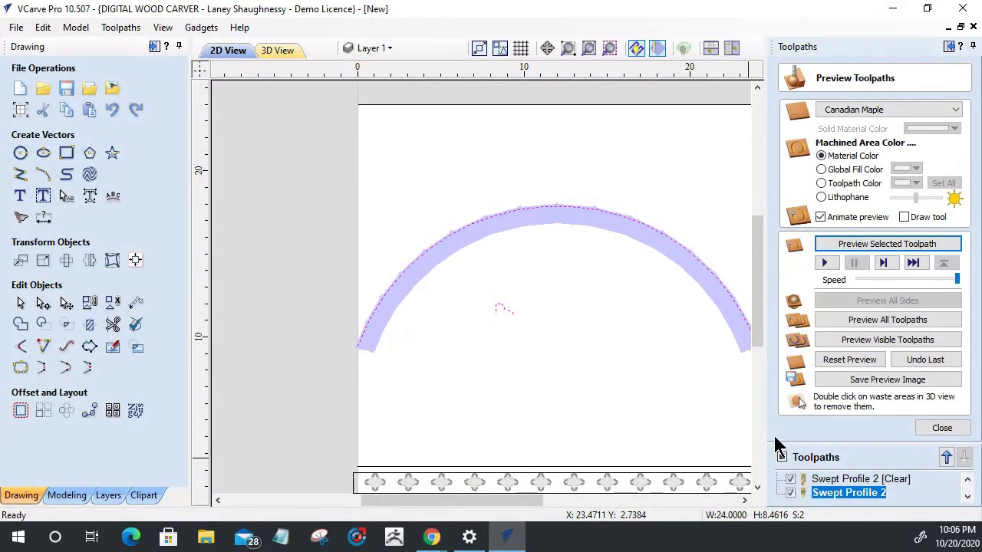
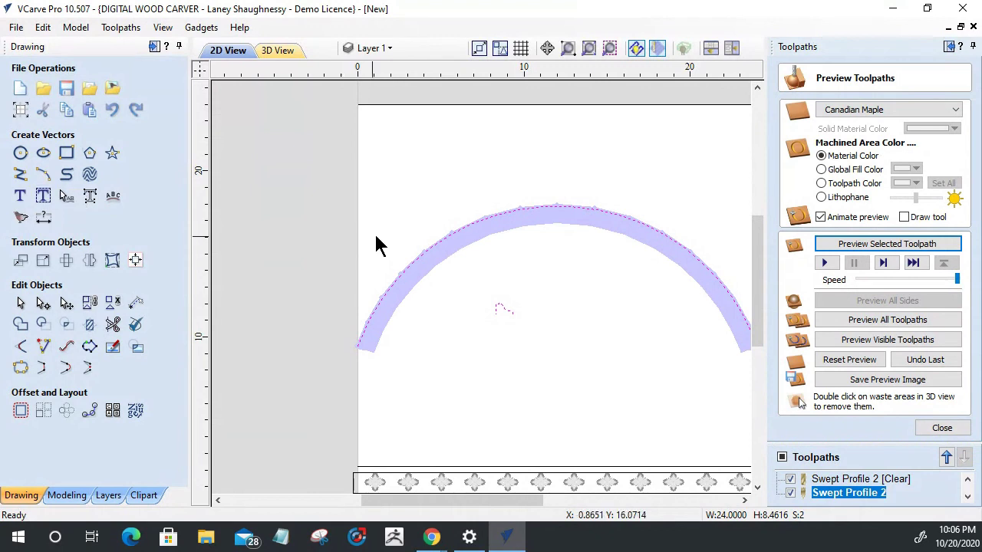
Make a copy of the large arc and the cross-section profile, slightly offset from the originals.
left_click(438, 247)
scroll(442, 277, "up", 2)
scroll(442, 277, "up", 2)
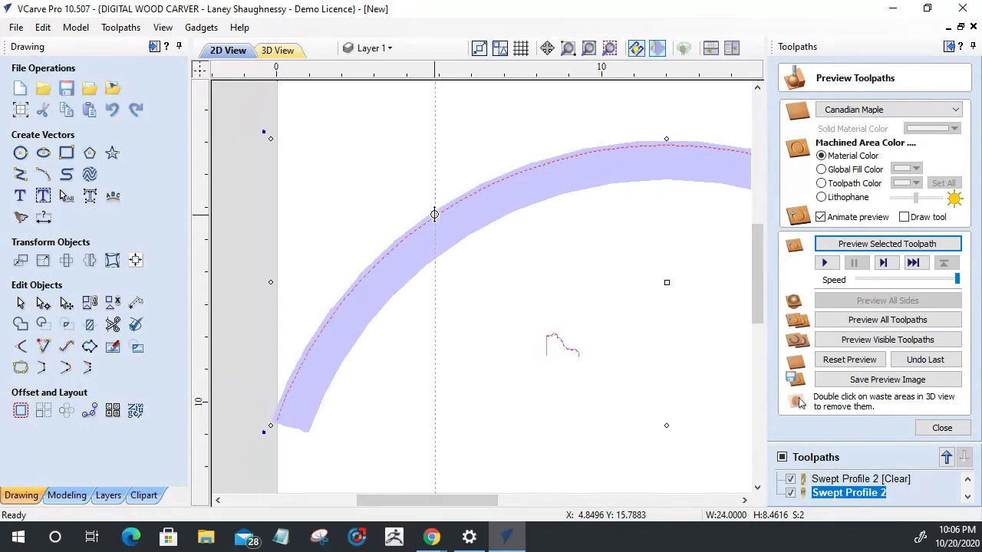
left_click_drag(433, 211, 433, 210)
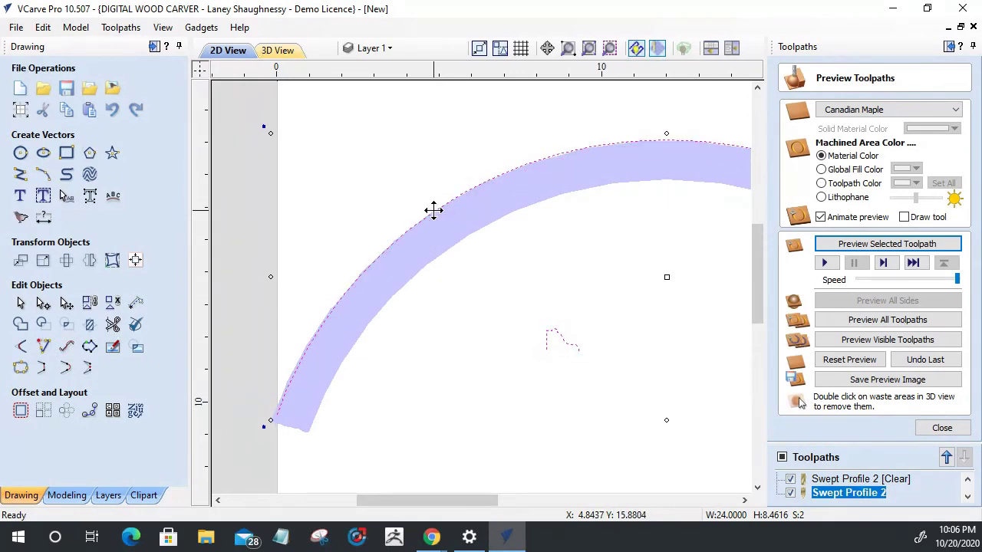
scroll(442, 223, "down", 2)
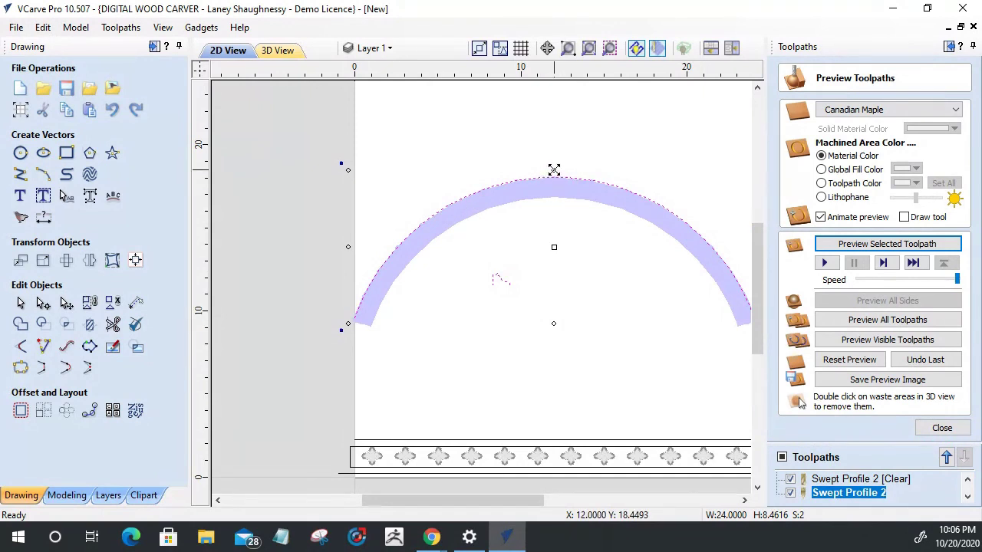
left_click_drag(552, 184, 553, 199)
Edit the copied arc's nodes, moving both end nodes to the inner corners of the shaded moulding toolpath band.
left_click(43, 303)
left_click_drag(359, 323, 373, 328)
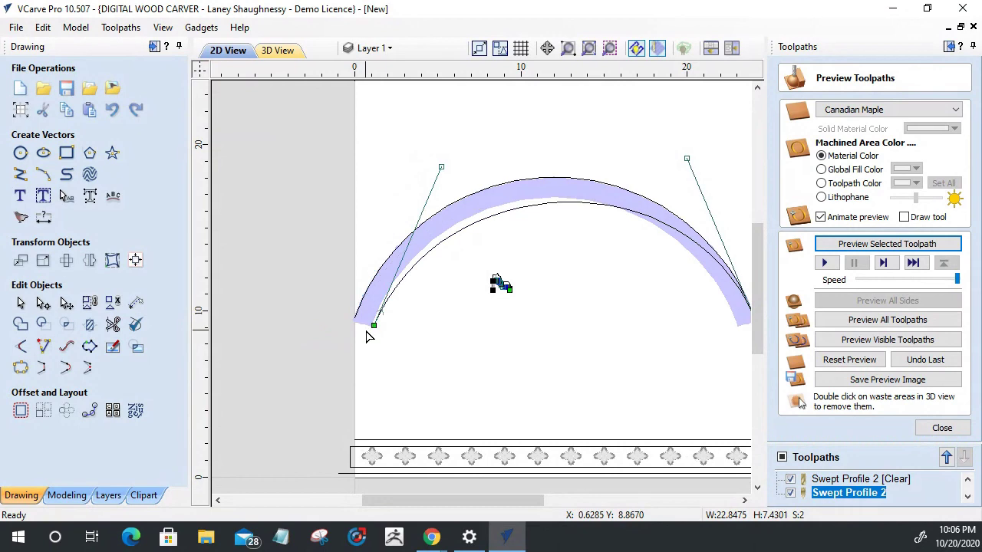
scroll(371, 330, "up", 5)
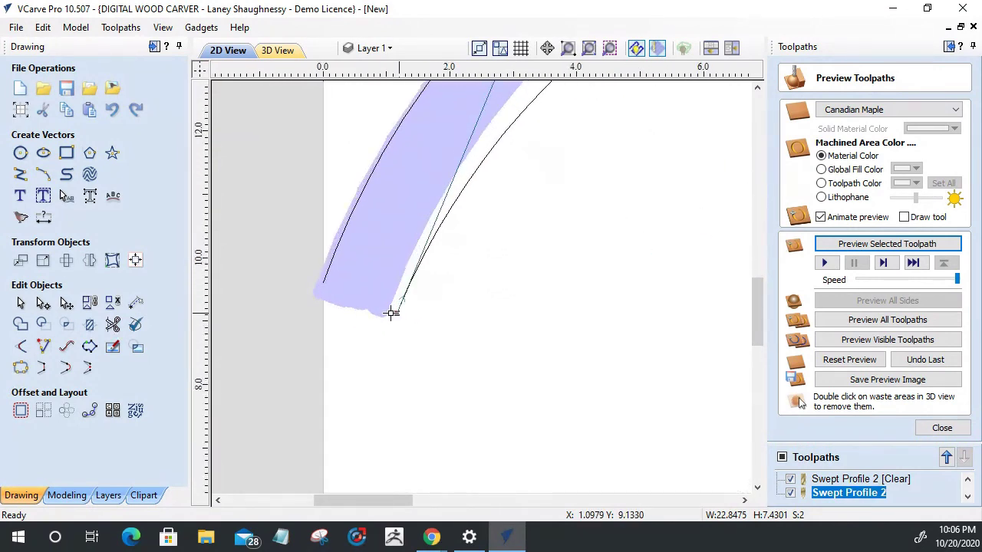
left_click_drag(389, 311, 386, 324)
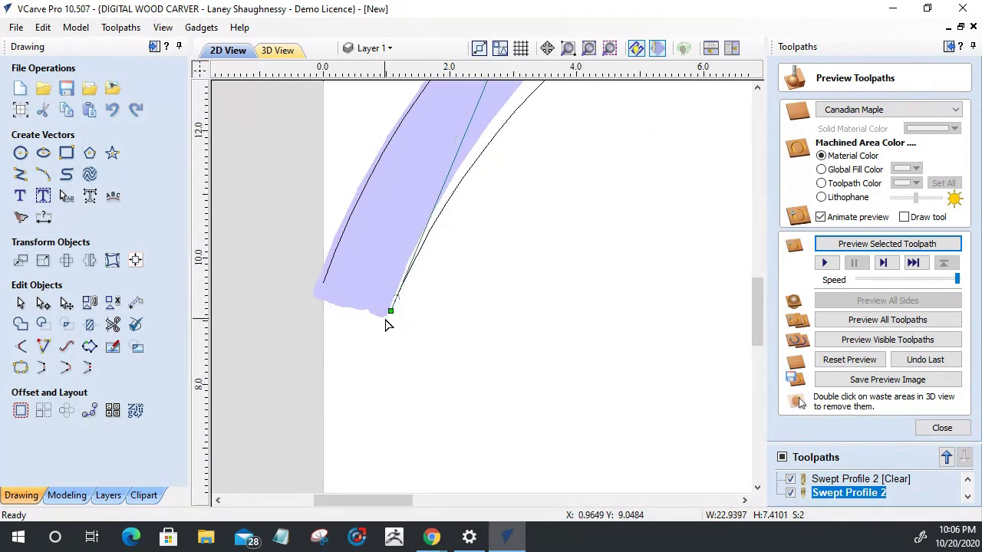
scroll(384, 318, "down", 5)
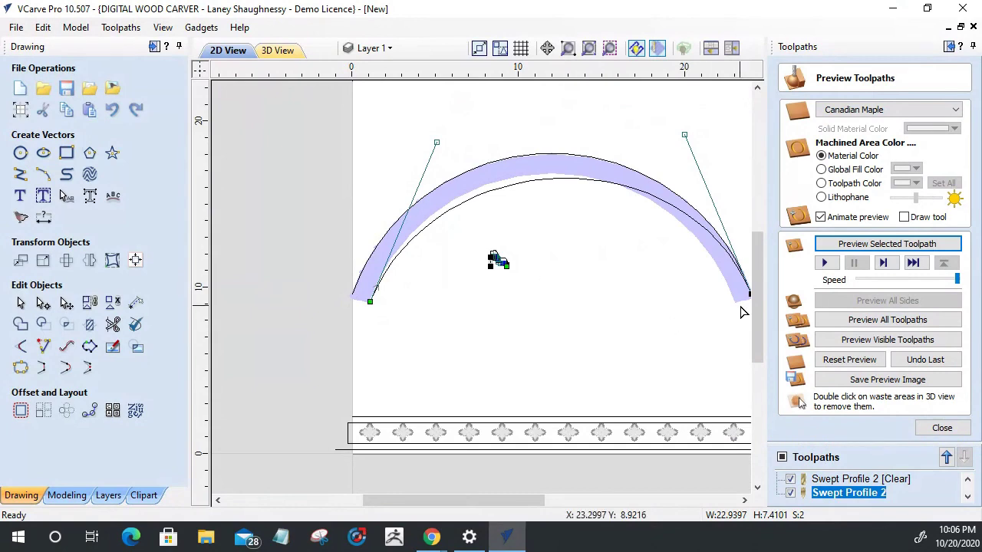
scroll(673, 292, "down", 3)
scroll(695, 307, "up", 5)
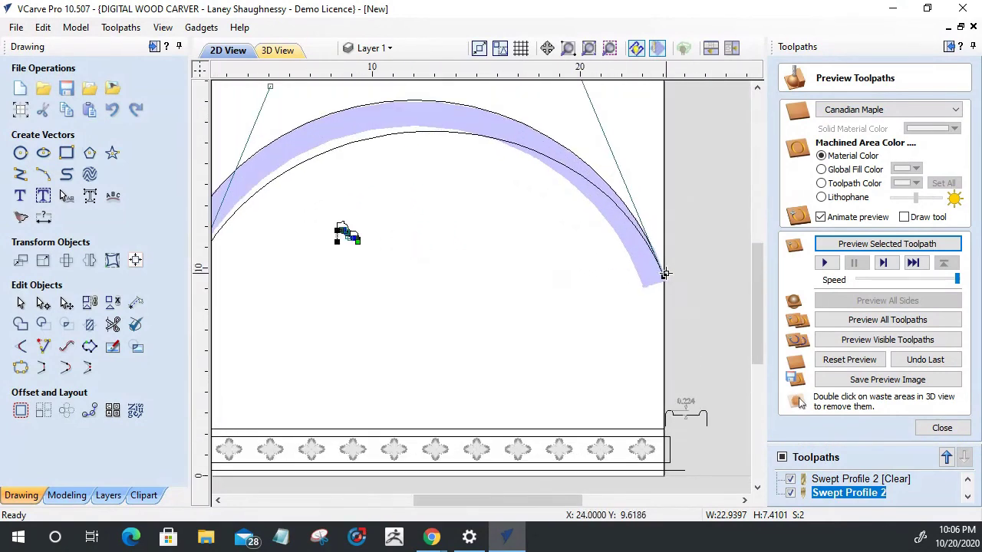
left_click_drag(664, 276, 641, 286)
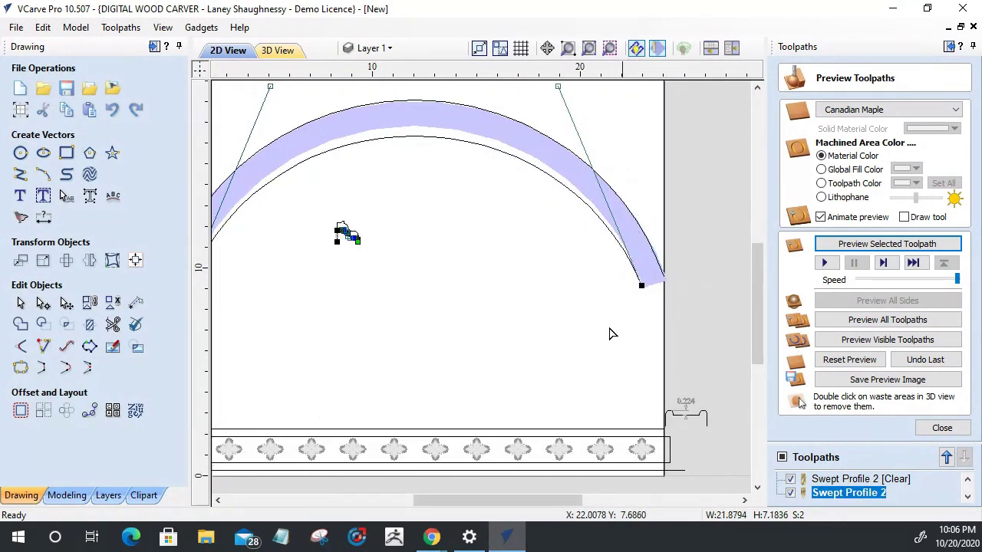
Adjust both curve handles of the copied arc so it follows the inner edge of the moulding toolpath band.
scroll(628, 306, "up", 3)
scroll(629, 308, "down", 4)
scroll(631, 308, "down", 3)
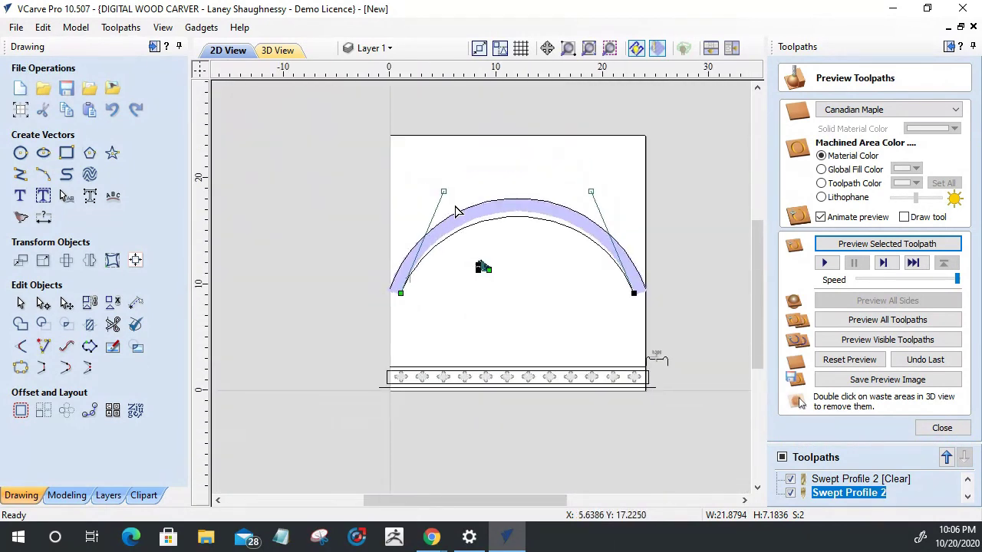
scroll(527, 244, "up", 4)
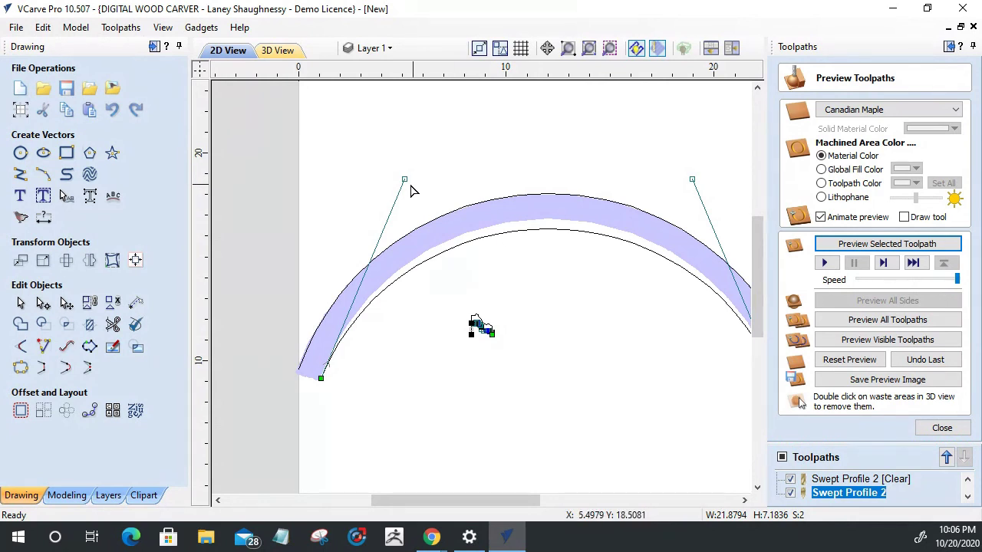
left_click_drag(405, 180, 414, 157)
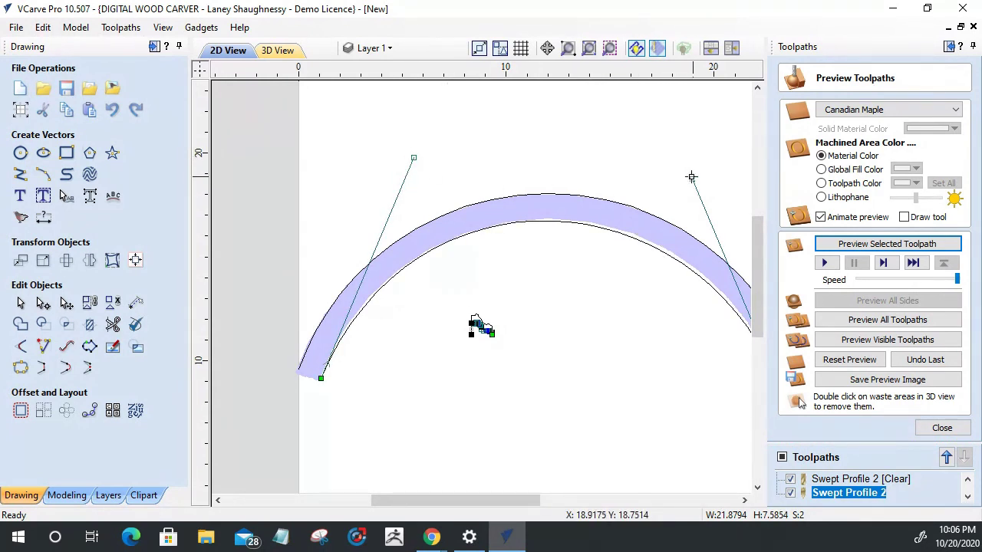
left_click_drag(688, 171, 698, 178)
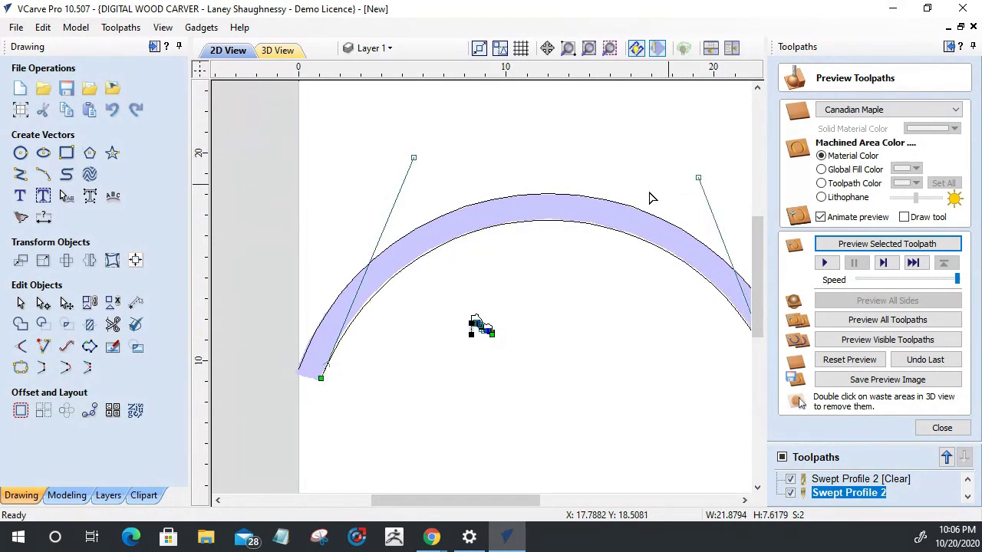
left_click_drag(415, 160, 405, 160)
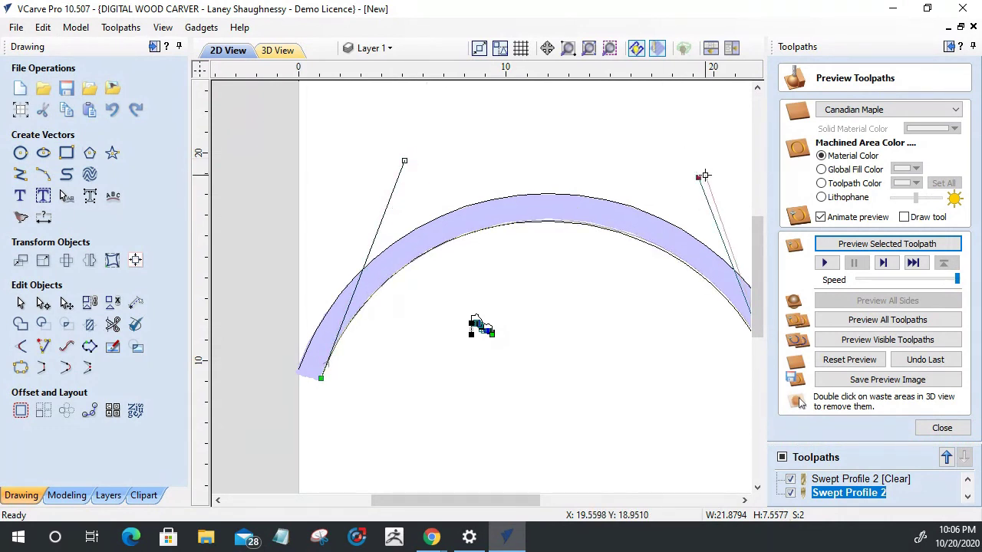
scroll(619, 226, "down", 3)
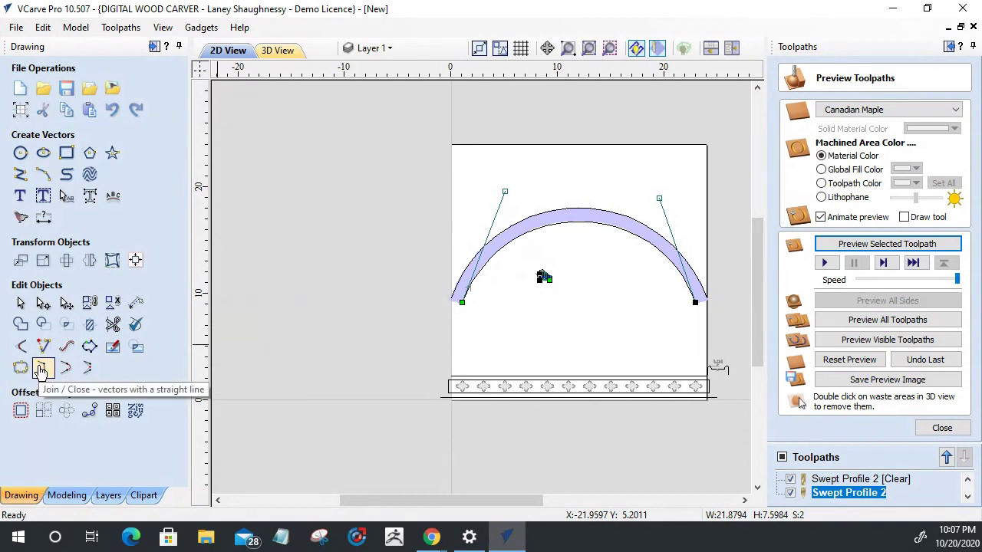
Undo the stray distortion of the inner arc, then join the inner and outer arcs into a closed outline with straight lines.
left_click_drag(475, 284, 253, 268)
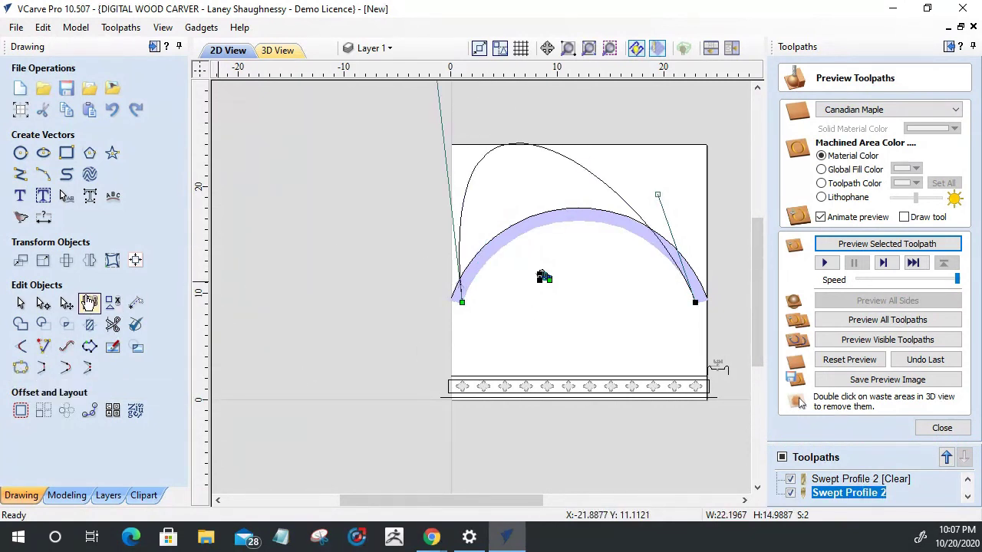
key("ctrl+z")
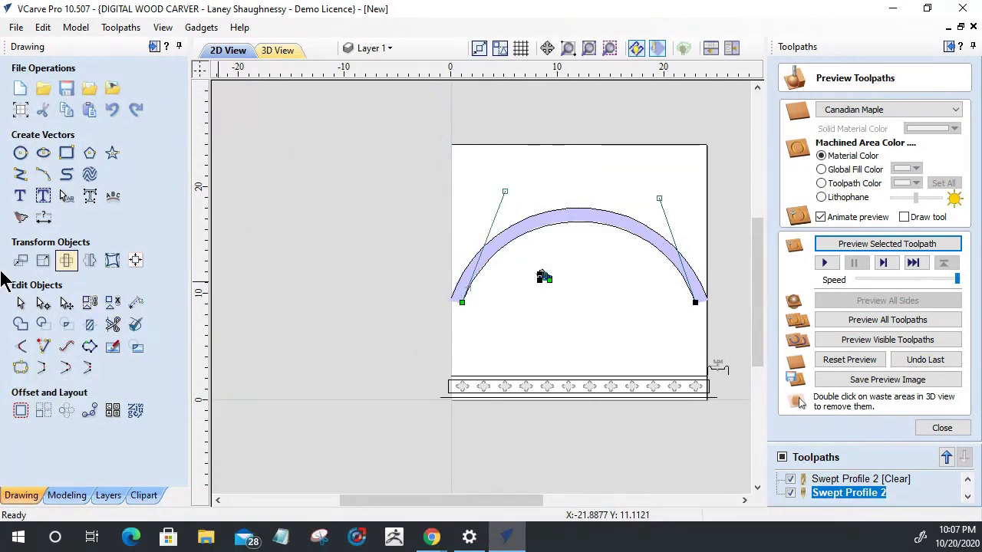
left_click(21, 302)
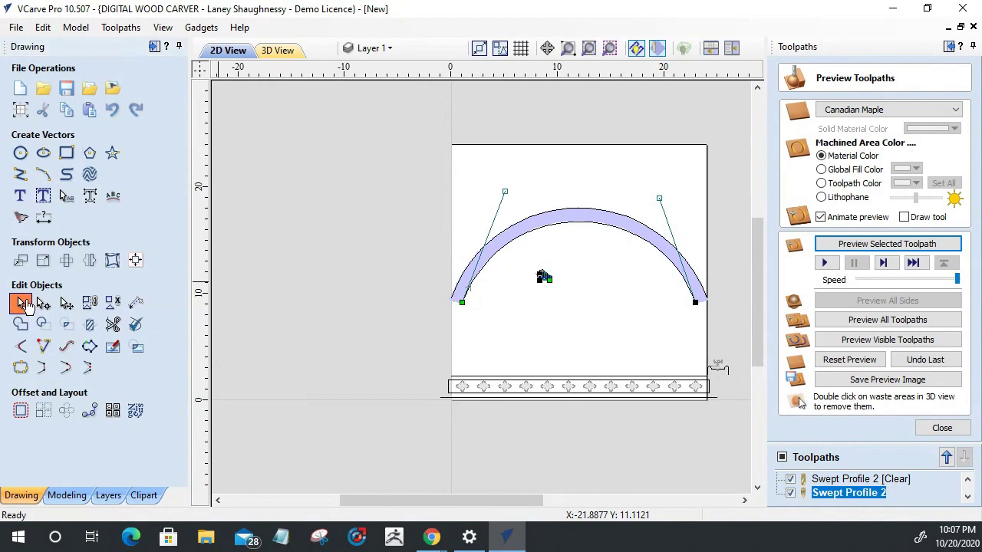
left_click(483, 284)
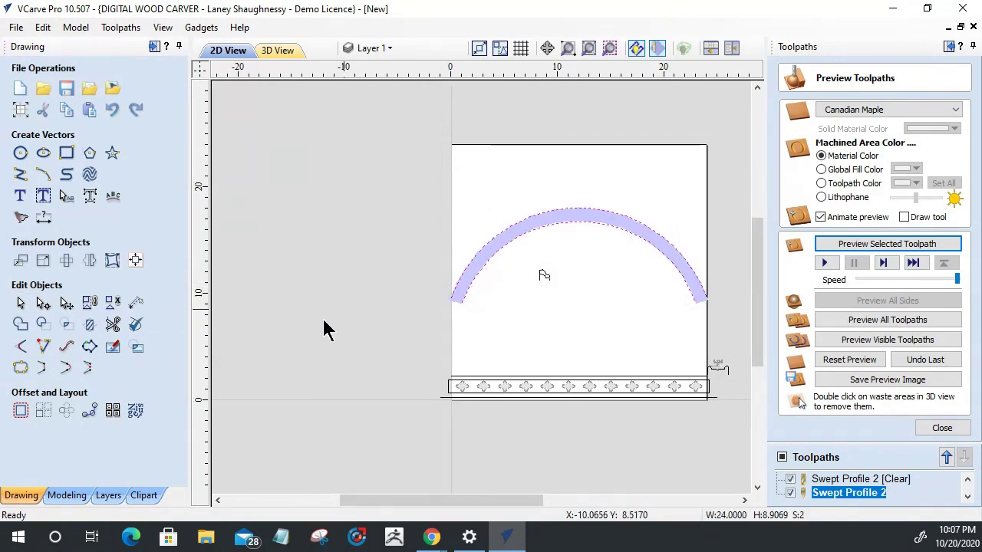
left_click(43, 370)
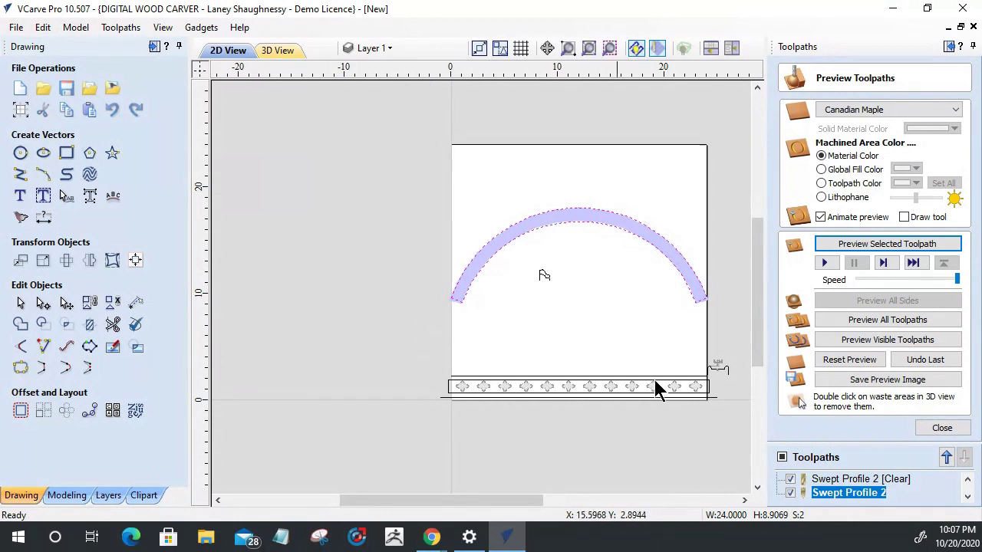
Calculate a profile toolpath outside the closed moulding outline, 0.75 inches deep with the 0.25-inch end mill, and leave the preview.
left_click(945, 431)
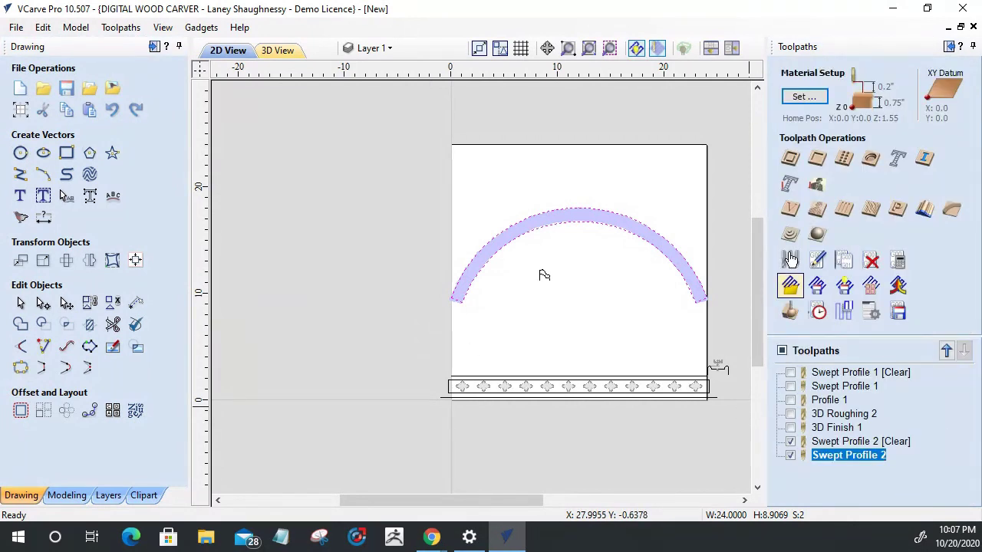
left_click(791, 161)
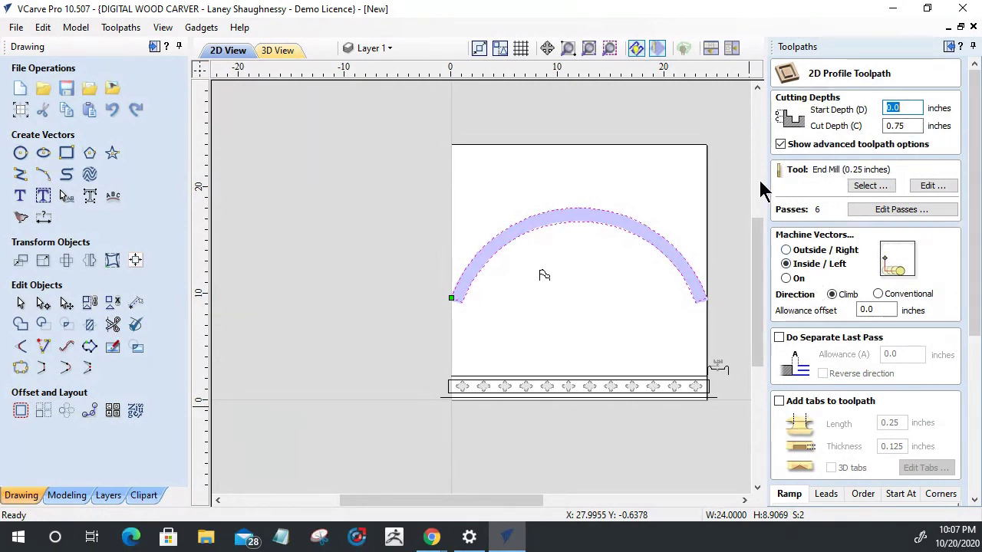
left_click(786, 250)
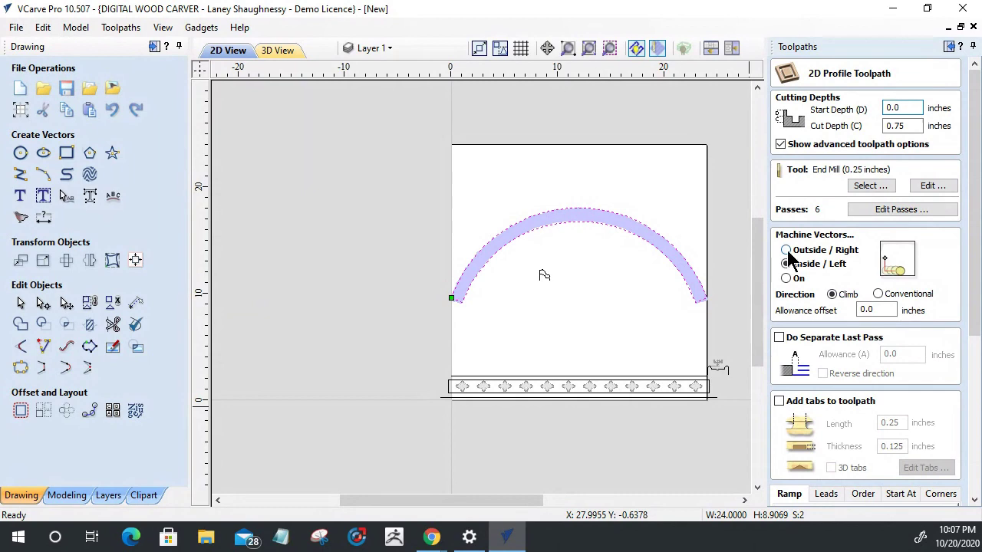
left_click_drag(971, 299, 943, 471)
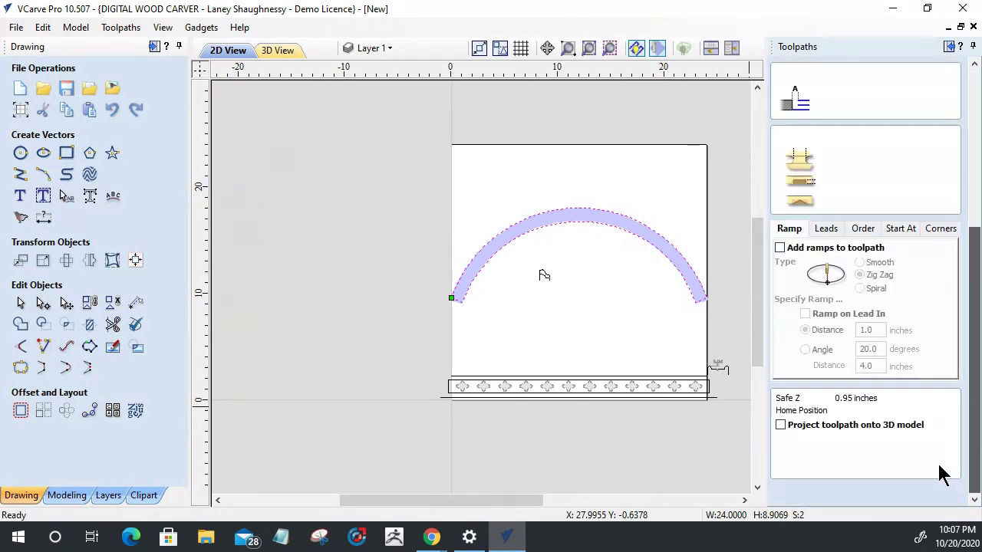
left_click(790, 493)
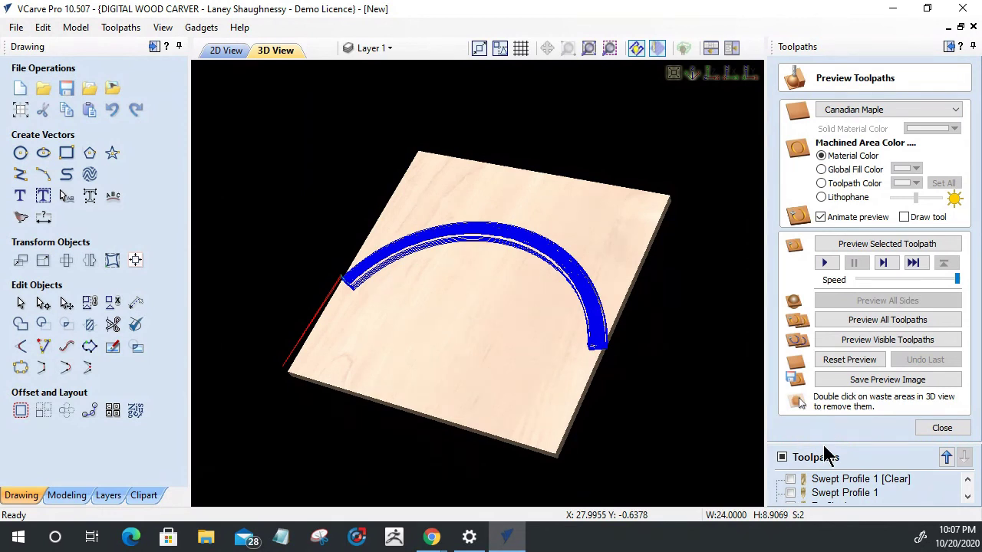
scroll(790, 482, "up", 3)
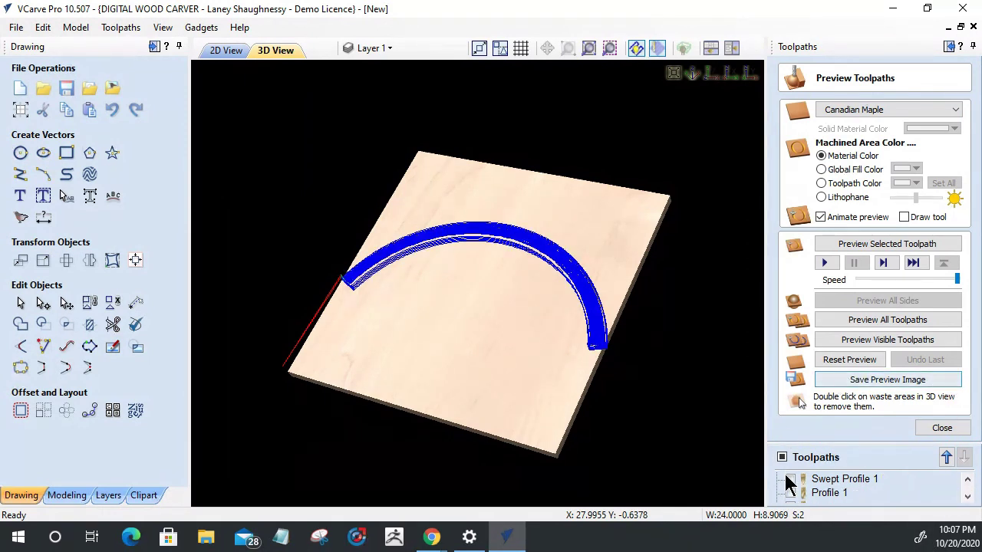
left_click(932, 432)
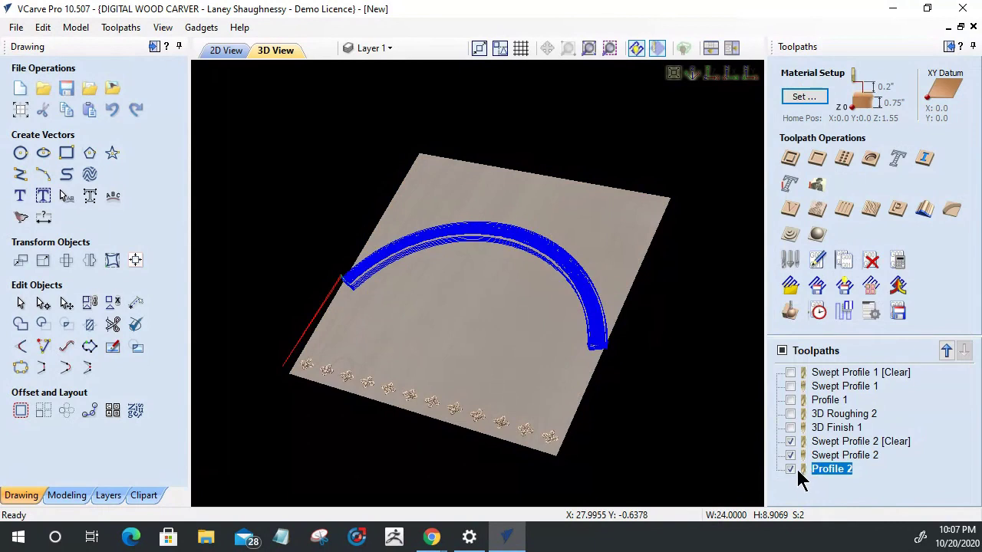
Hide the Swept Profile 2 clearing and finishing toolpaths so only Profile 2 stays displayed.
left_click(791, 454)
left_click(791, 457)
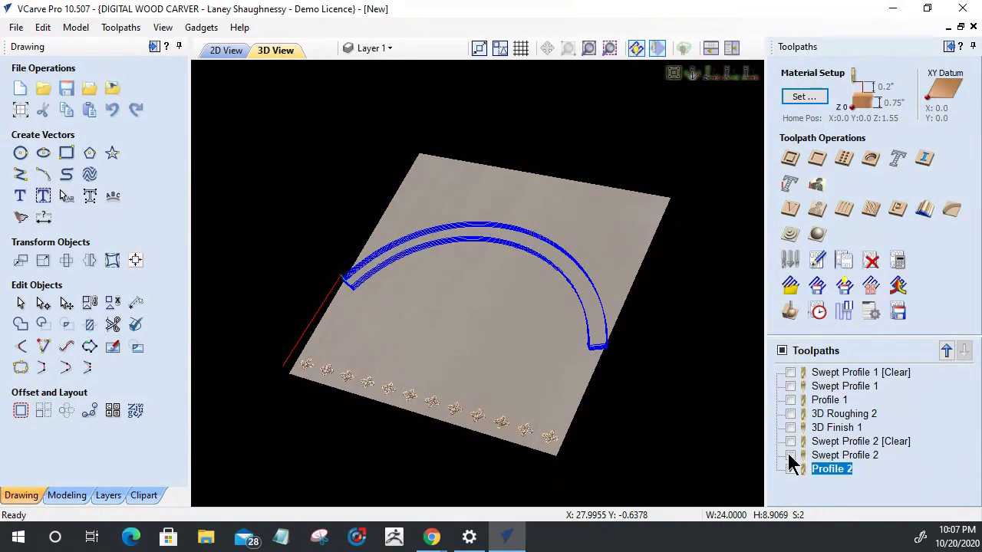
left_click(797, 162)
left_click_drag(973, 274, 965, 372)
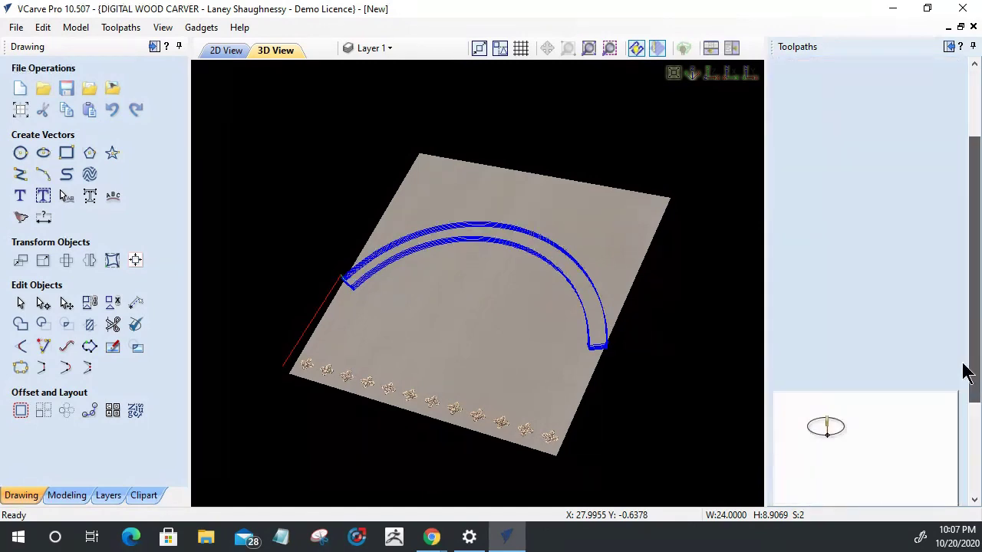
left_click(937, 495)
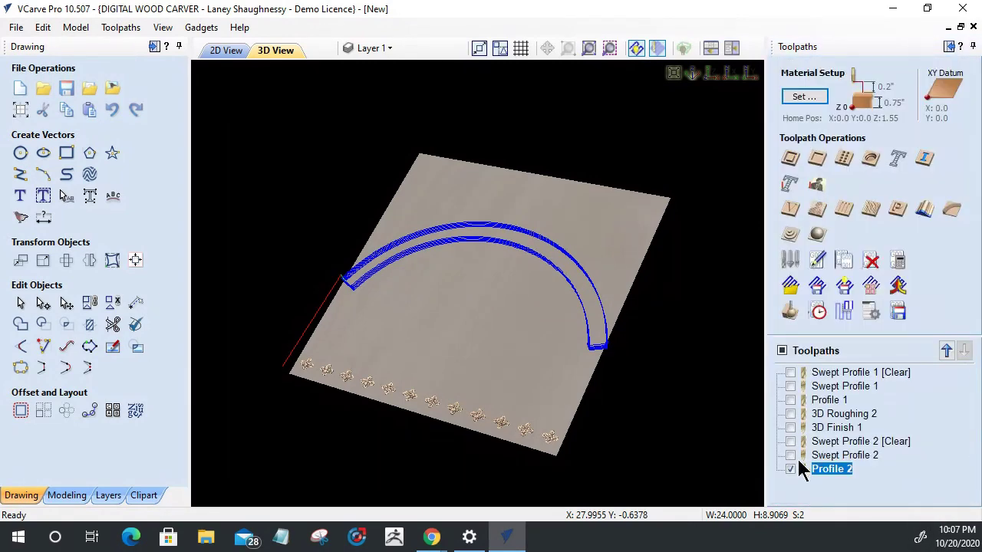
Simulate the Profile 2 cutout in the 3D preview and remove the waste material around the curved moulding.
left_click(793, 315)
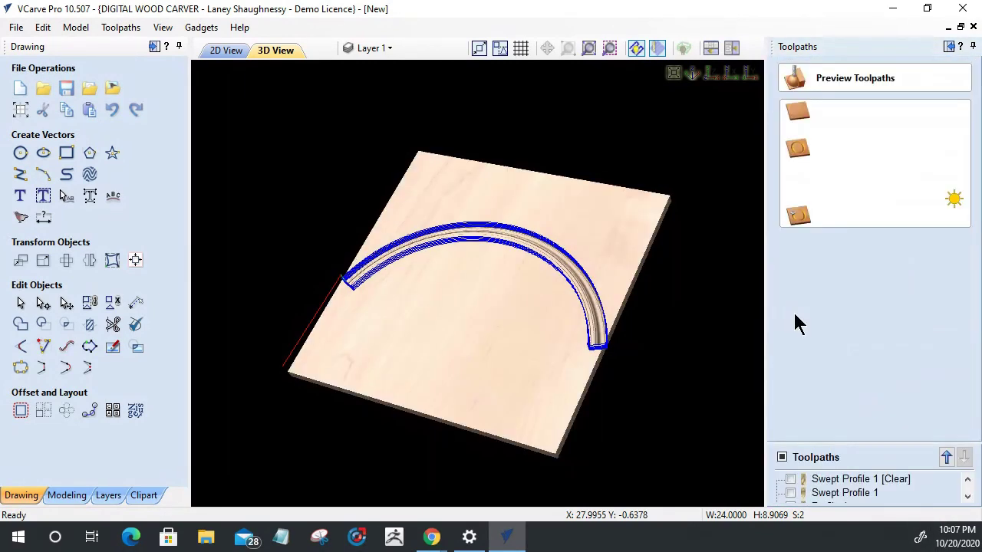
left_click(853, 247)
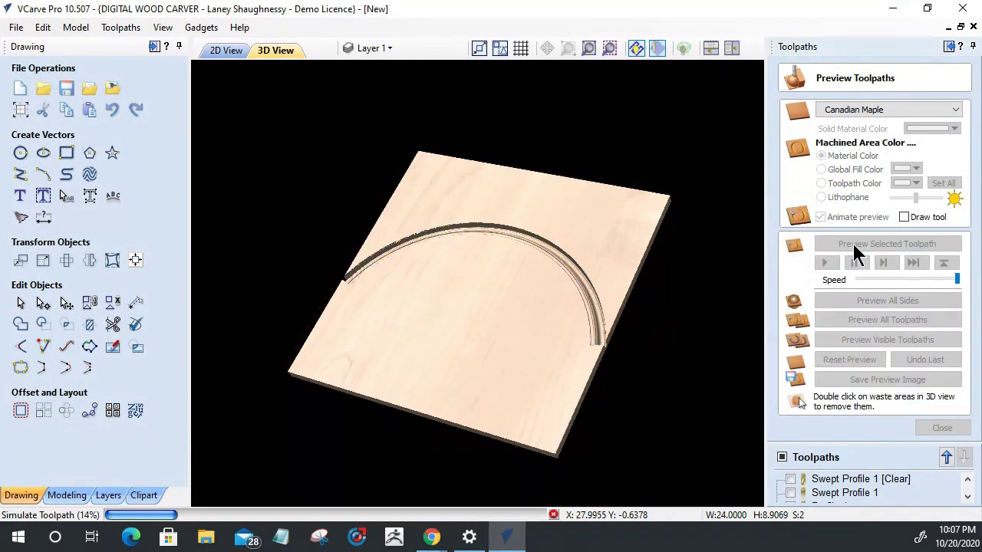
double_click(625, 258)
double_click(553, 314)
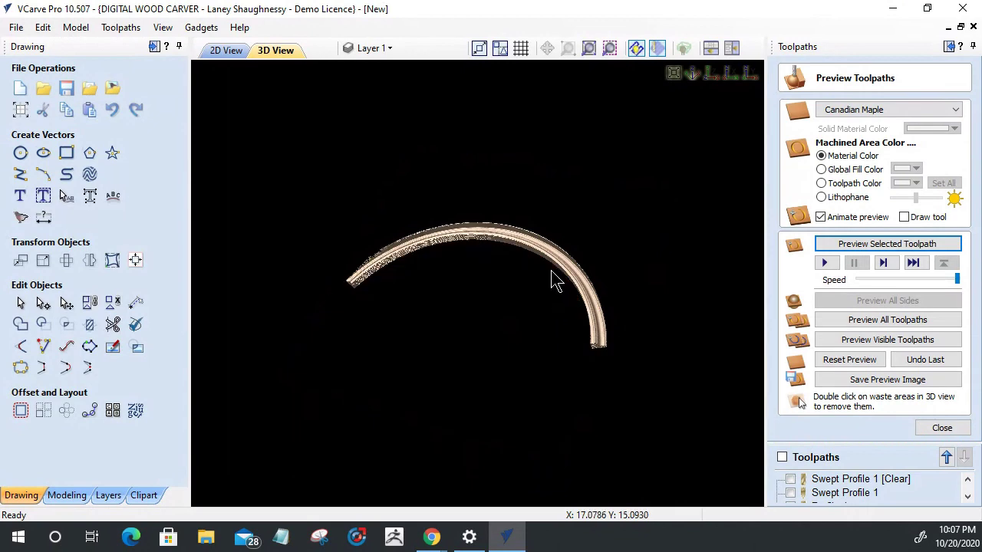
Inspect the cut-out moulding's end profile, side walls and edges up close from several angles.
scroll(554, 281, "up", 5)
left_click_drag(699, 264, 461, 250)
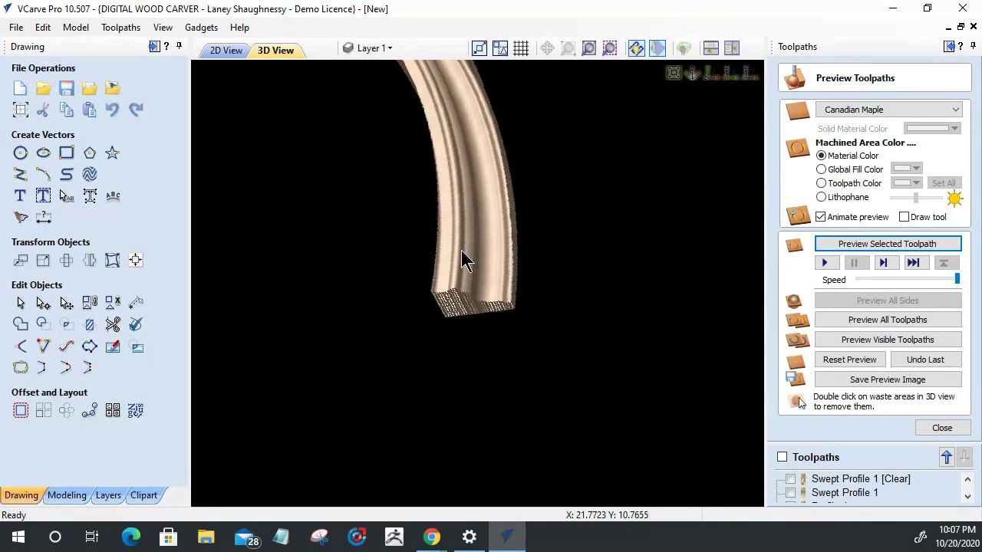
left_click(728, 77)
left_click_drag(602, 213, 504, 270)
left_click_drag(477, 301, 403, 324)
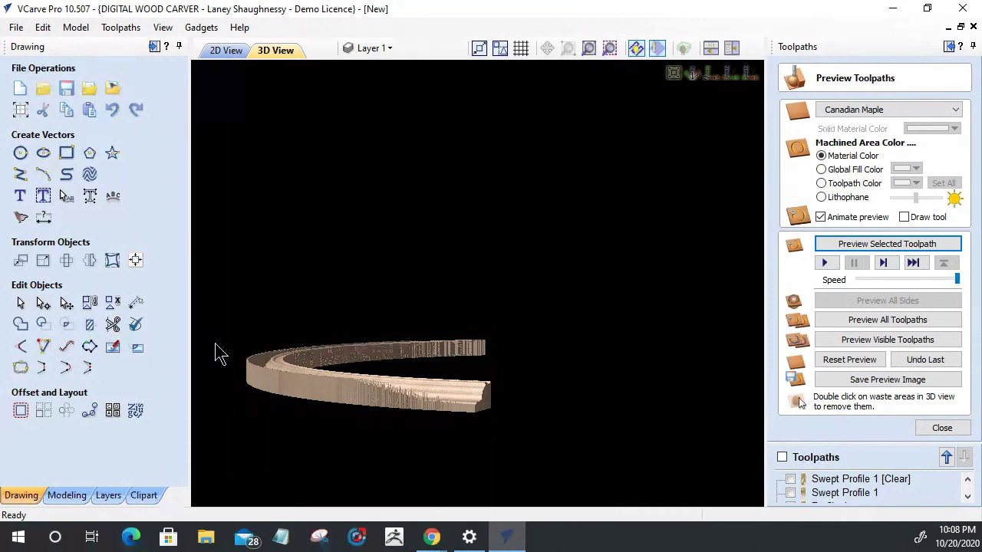
left_click_drag(453, 415, 424, 466)
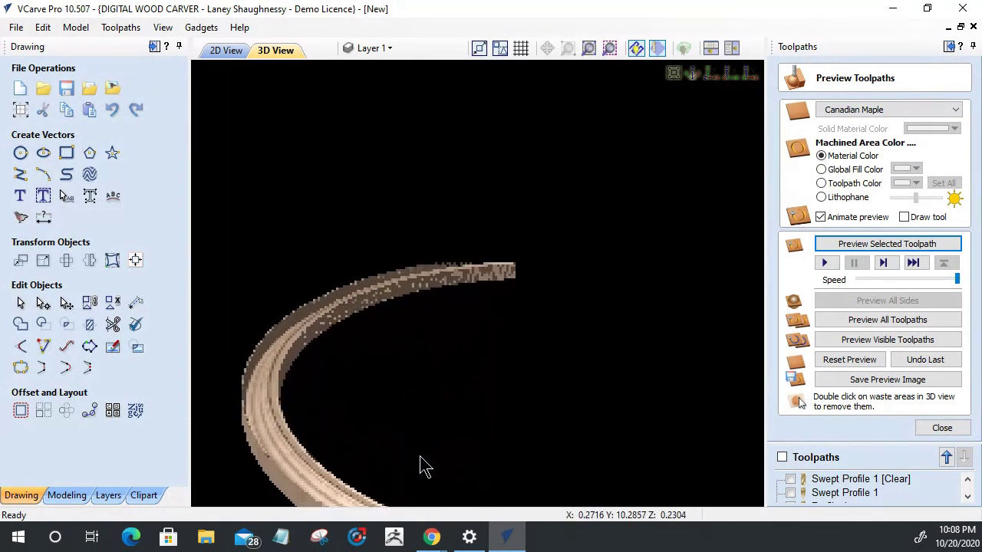
Recalculate the Profile 2 toolpath with an allowance offset of -0.0312 inches, then simulate it and check the moulding's edges.
left_click(925, 430)
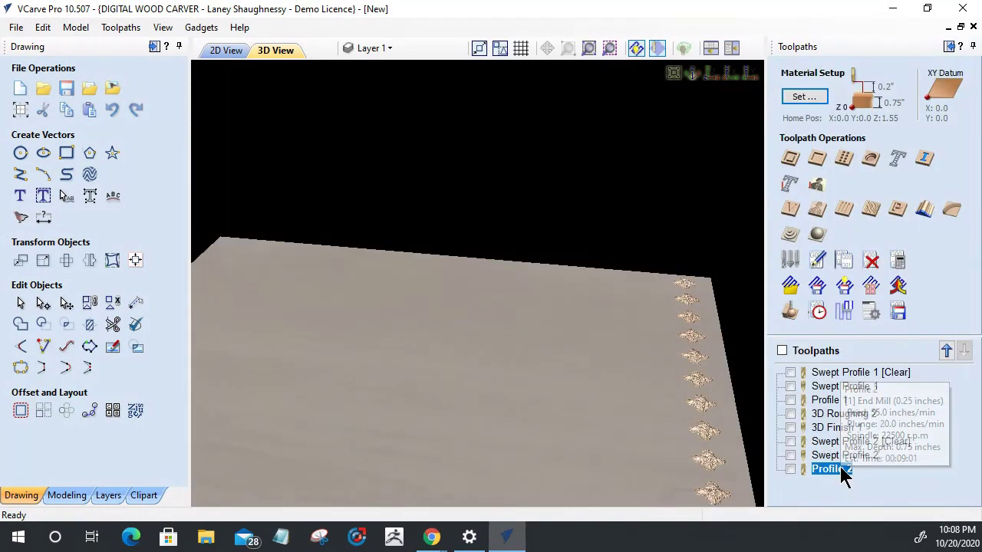
double_click(832, 469)
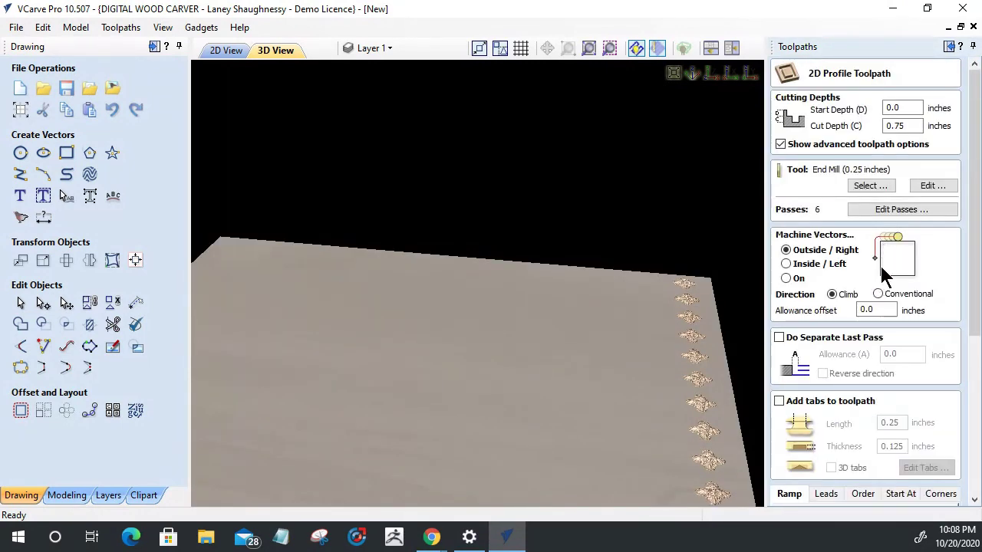
double_click(886, 309)
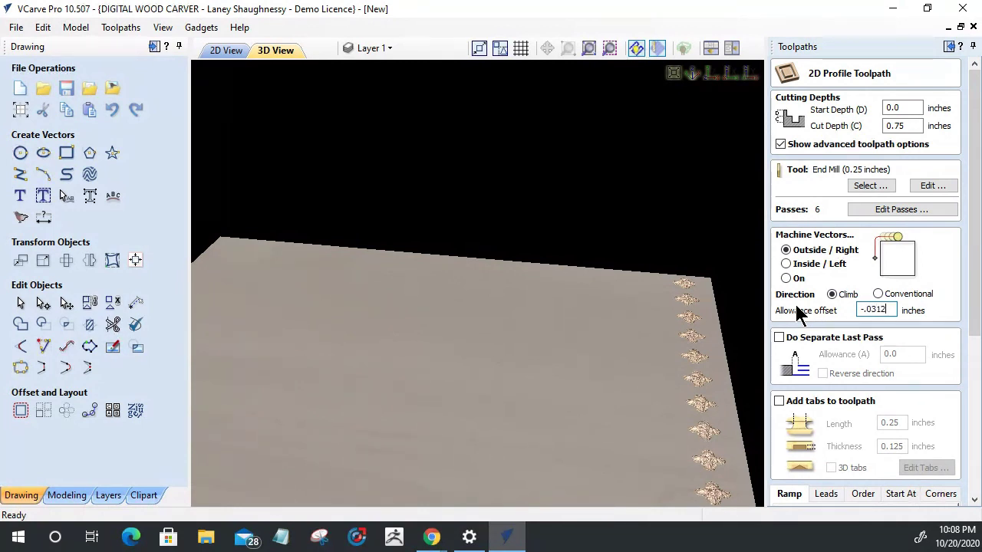
scroll(963, 420, "down", 5)
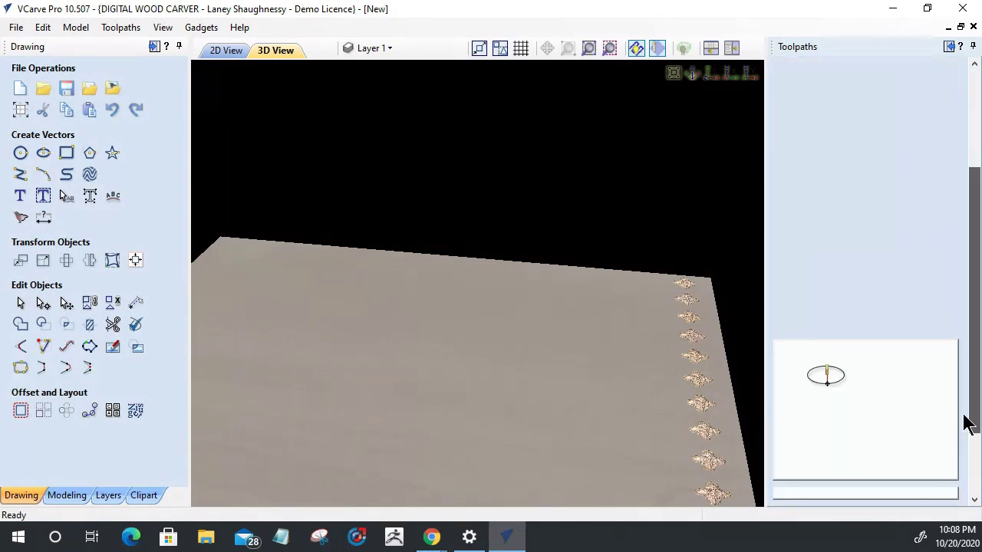
left_click(791, 497)
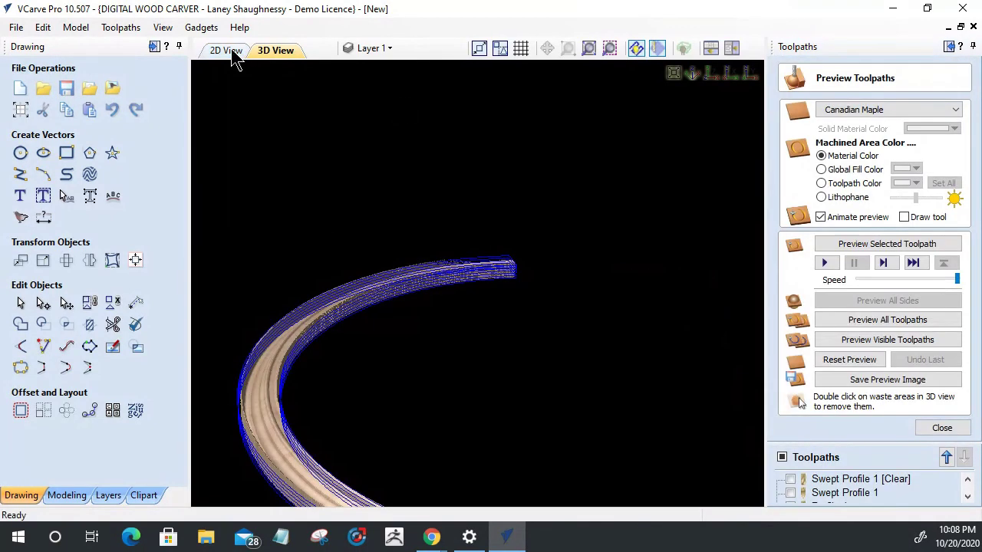
left_click(230, 51)
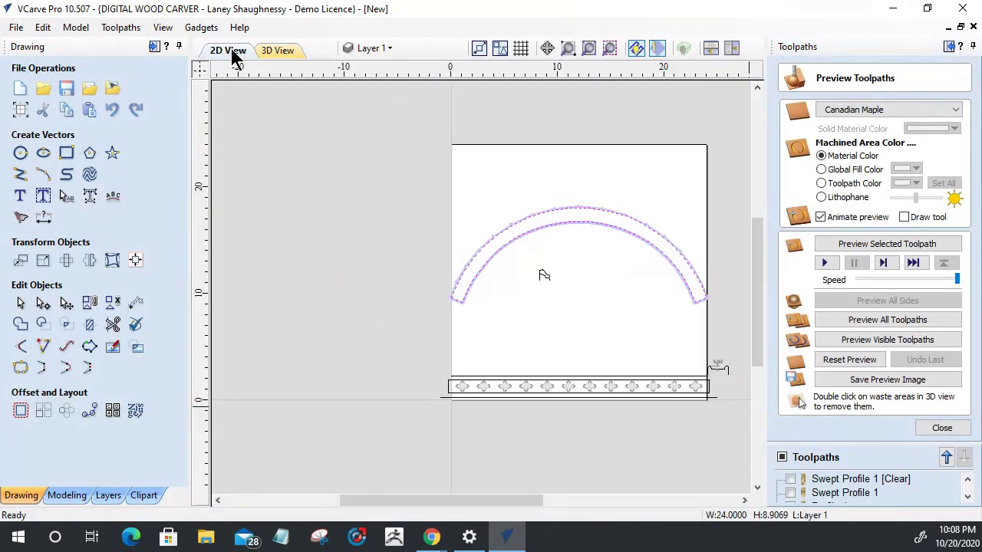
left_click(828, 244)
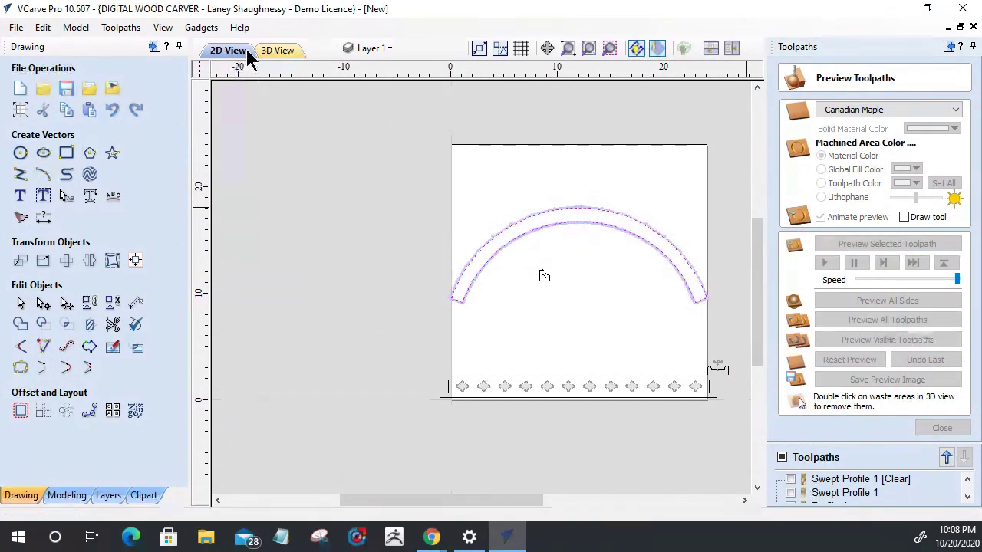
left_click(278, 53)
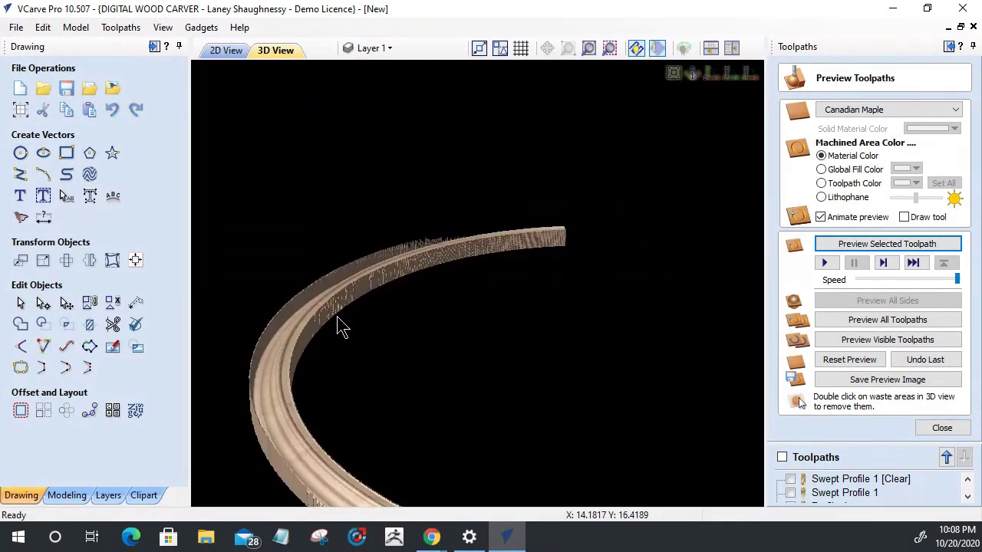
left_click_drag(381, 293, 454, 223)
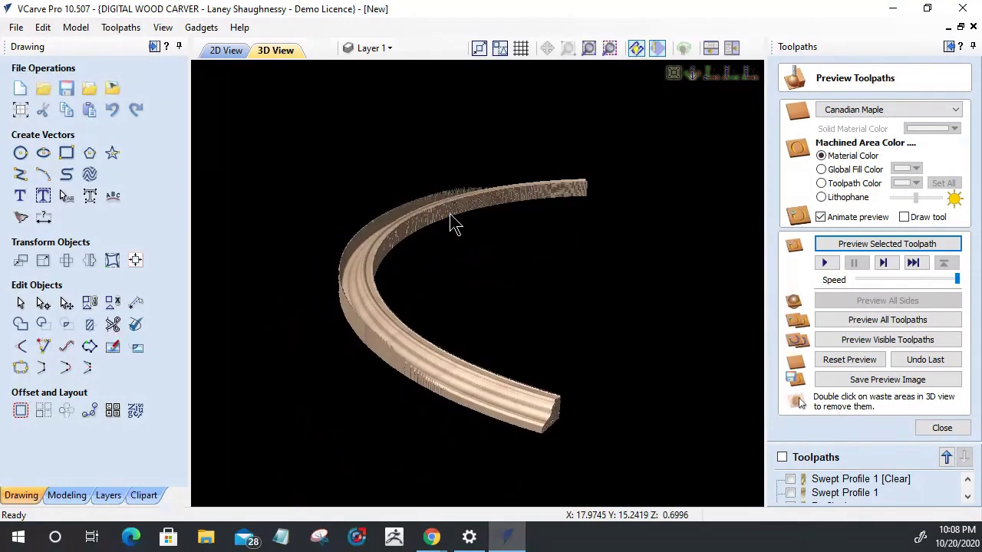
Recalculate the Profile 2 toolpath with an allowance offset of -0.062 inches, then simulate the cut and check the moulding's edges.
left_click(846, 492)
double_click(825, 494)
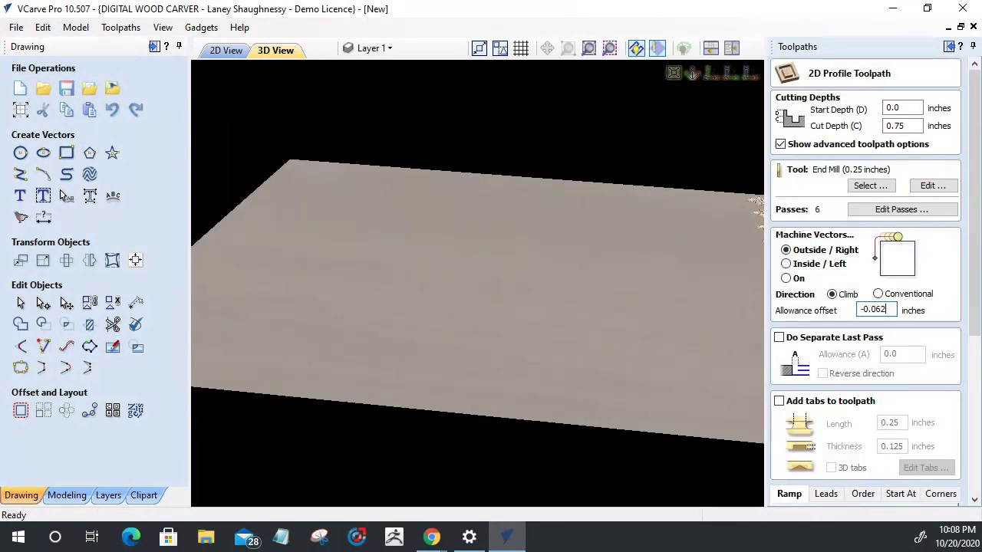
left_click_drag(975, 317, 968, 498)
left_click(776, 497)
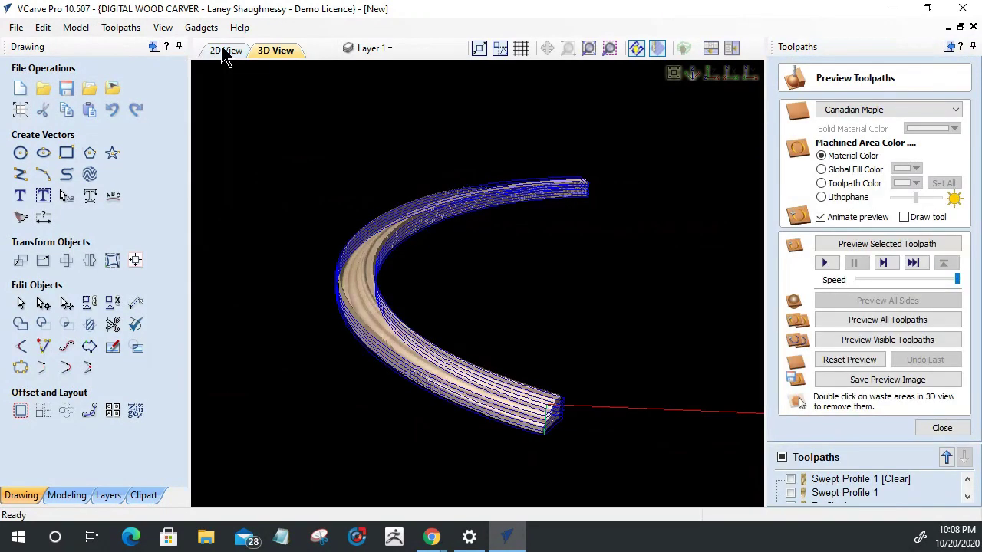
left_click(228, 50)
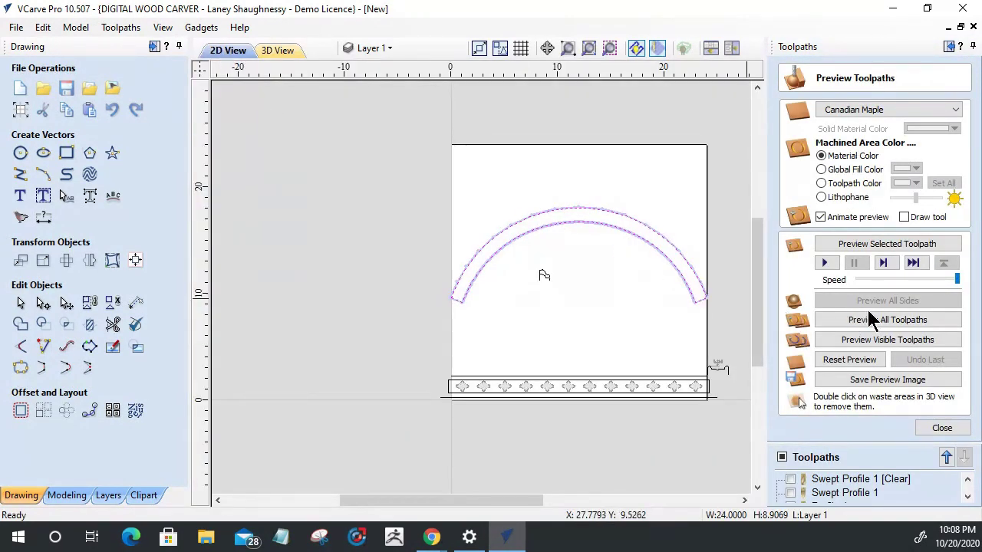
left_click(874, 247)
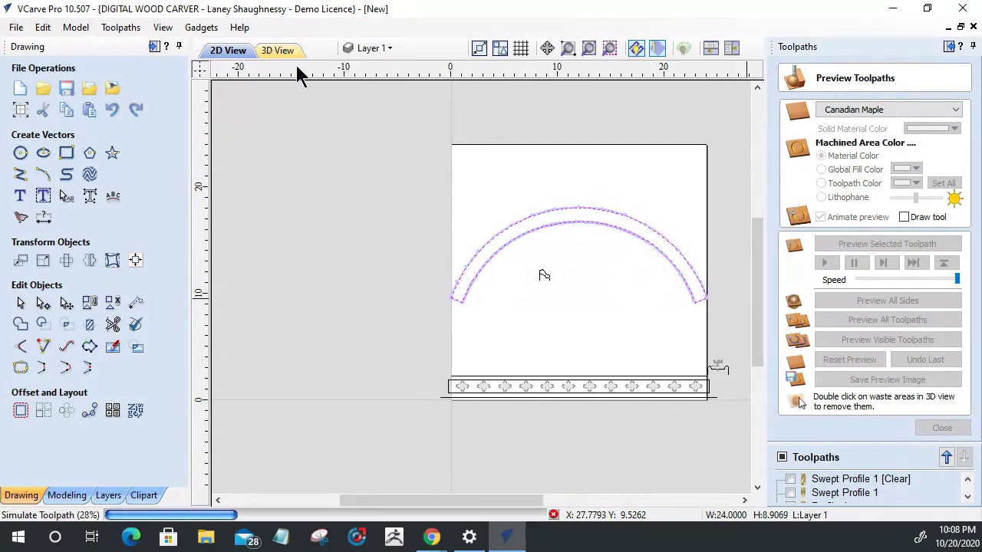
left_click(280, 50)
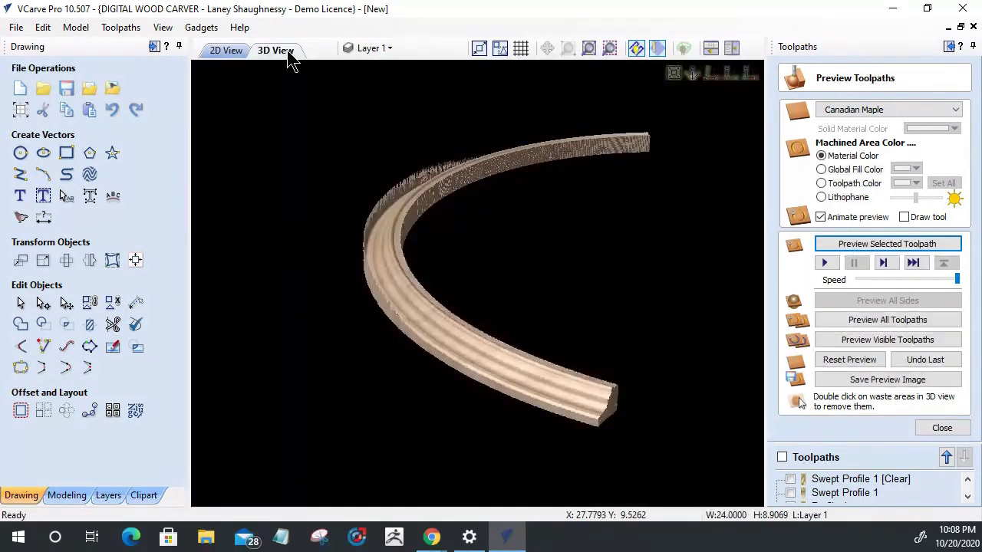
left_click_drag(409, 303, 389, 340)
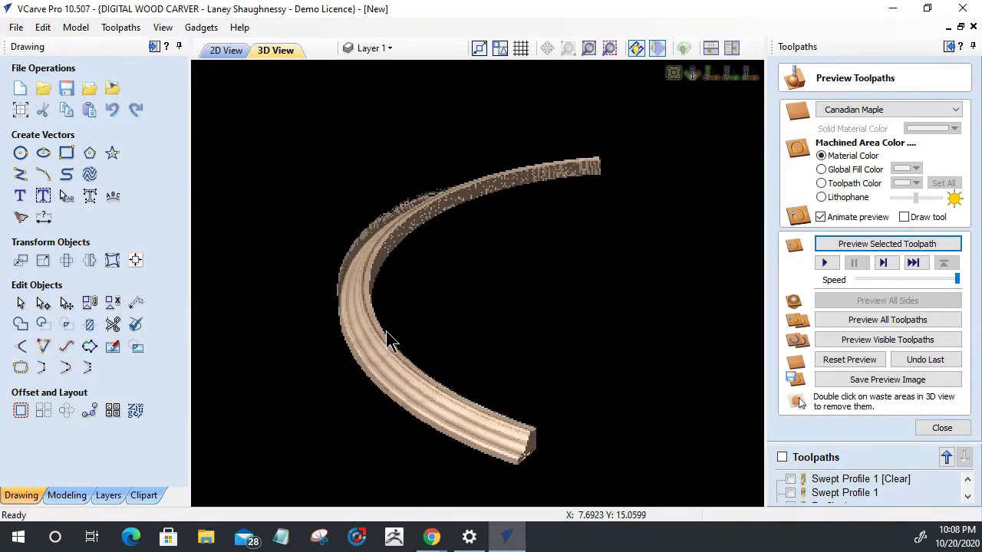
Set Profile 2's allowance offset to -0.0875 inches, recalculate it, simulate the cut and inspect the moulding's outer edge.
left_click(942, 428)
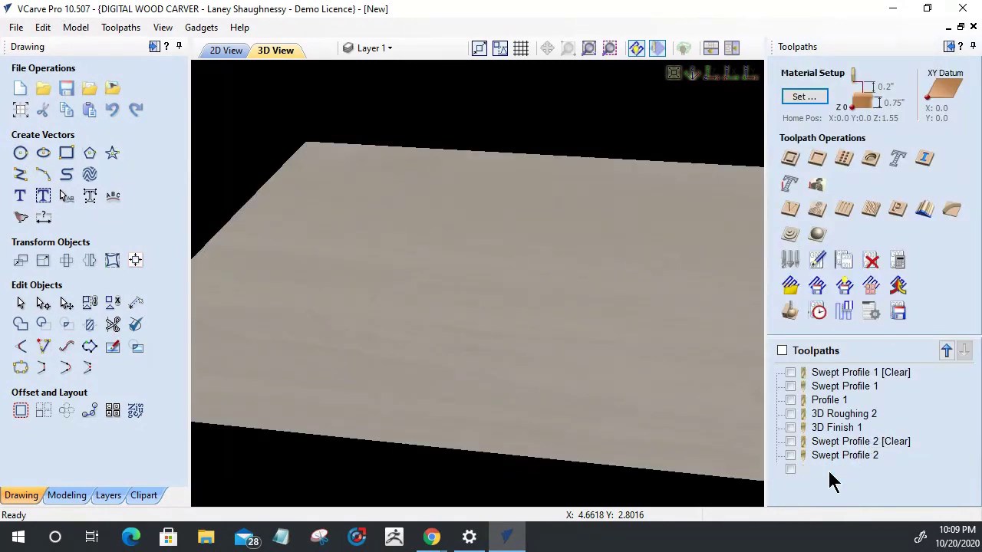
scroll(827, 468, "down", 3)
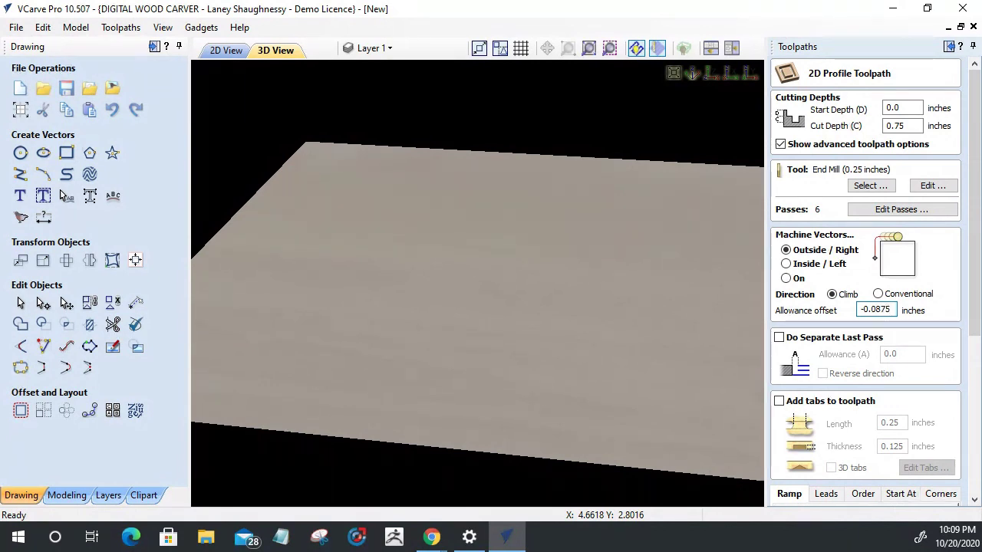
left_click_drag(974, 326, 968, 508)
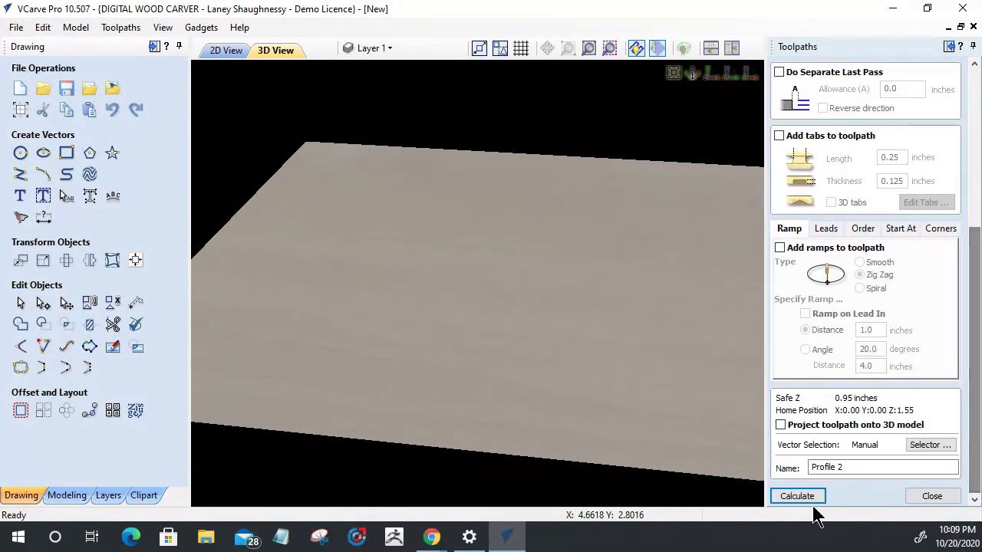
left_click(796, 495)
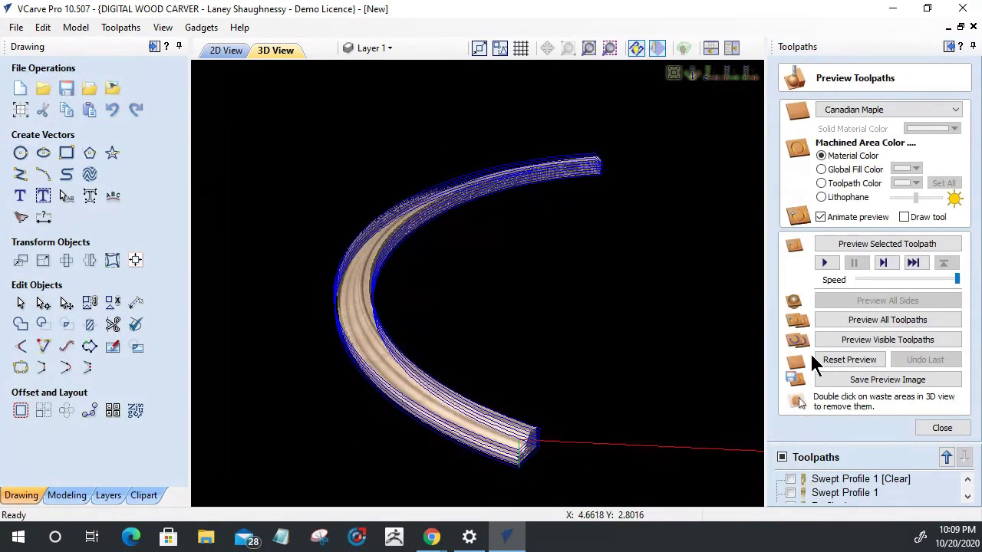
left_click(846, 245)
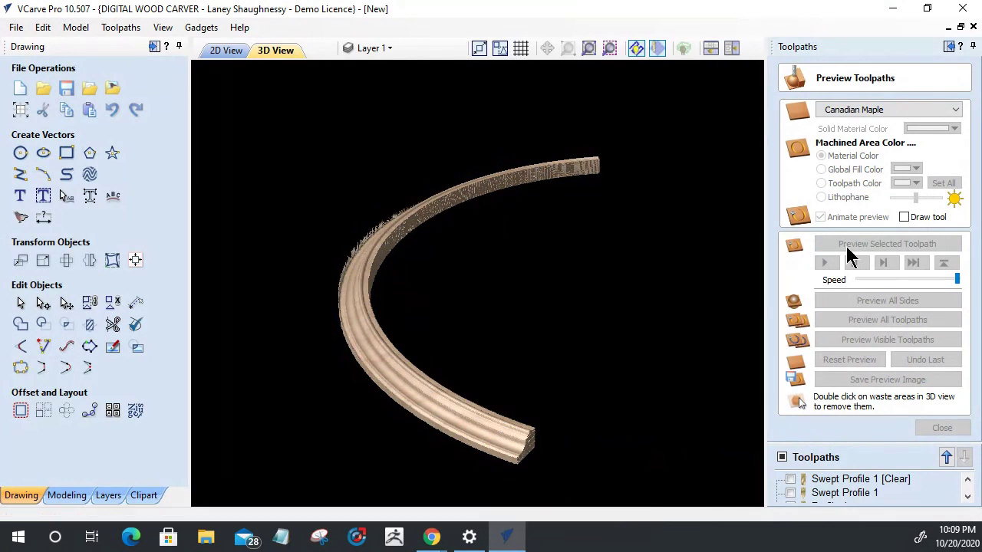
left_click_drag(373, 319, 484, 339)
scroll(377, 301, "up", 3)
left_click_drag(420, 282, 338, 282)
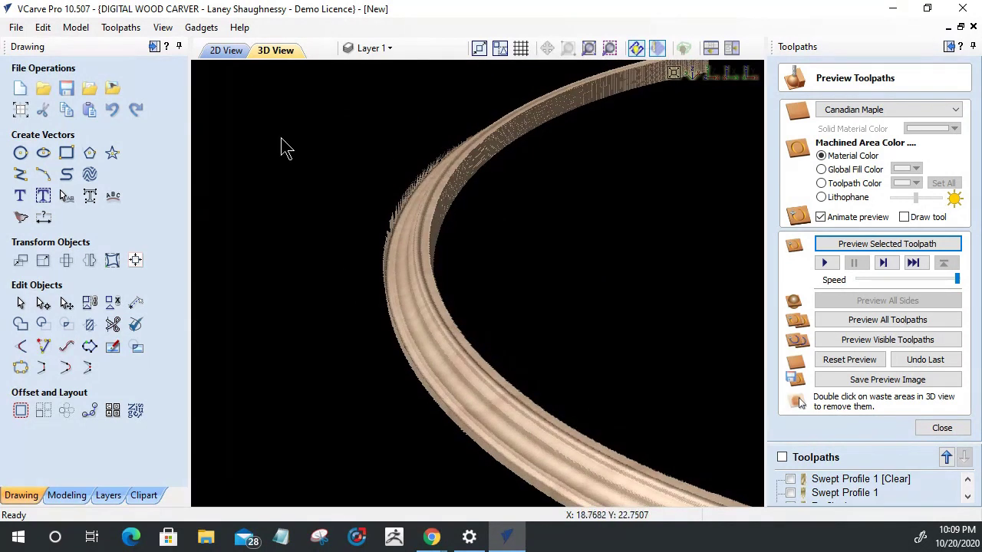
Compare the Swept Profile 2 [Clear] toolpath with the moulding outline in the 2D view, then hide the toolpath again.
left_click(224, 51)
scroll(577, 239, "up", 2)
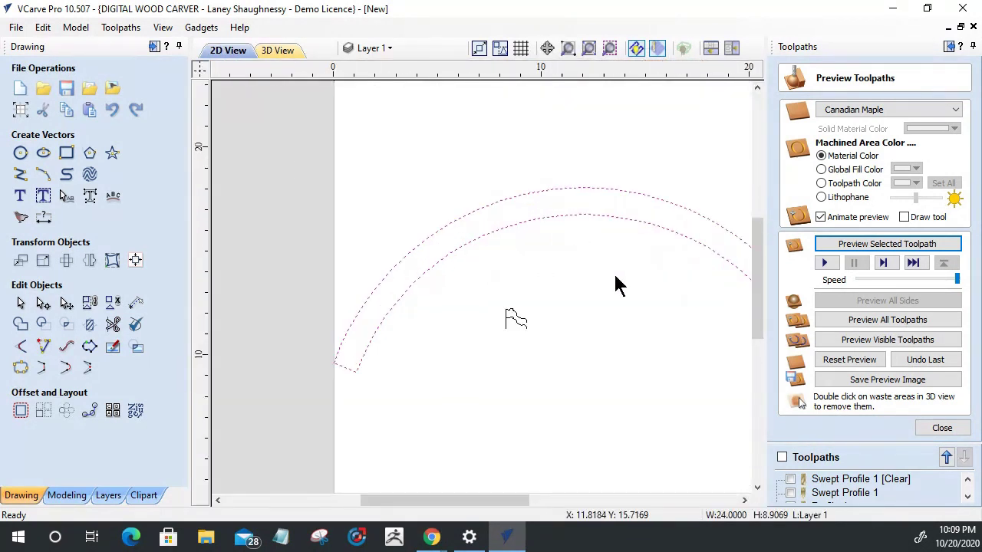
left_click(791, 480)
left_click(790, 480)
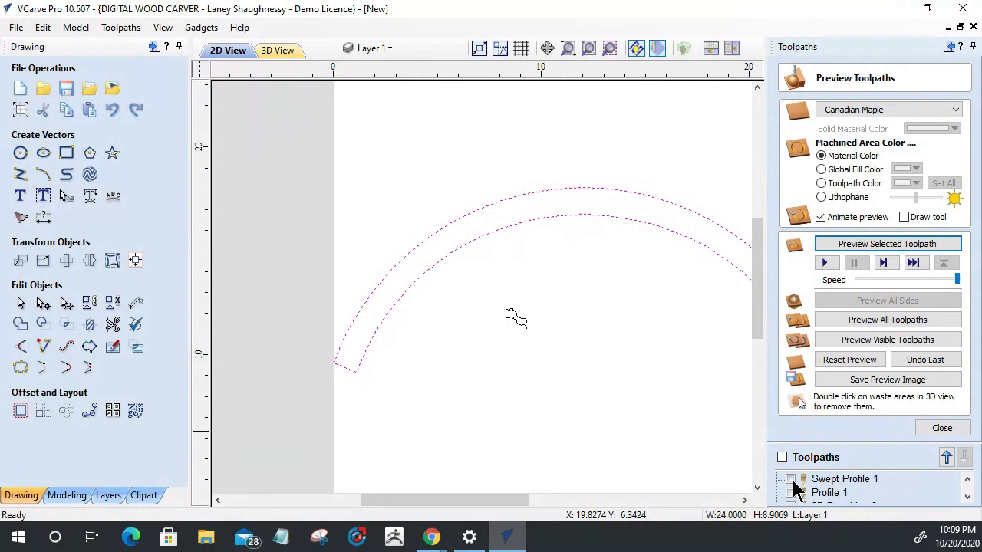
left_click(791, 480)
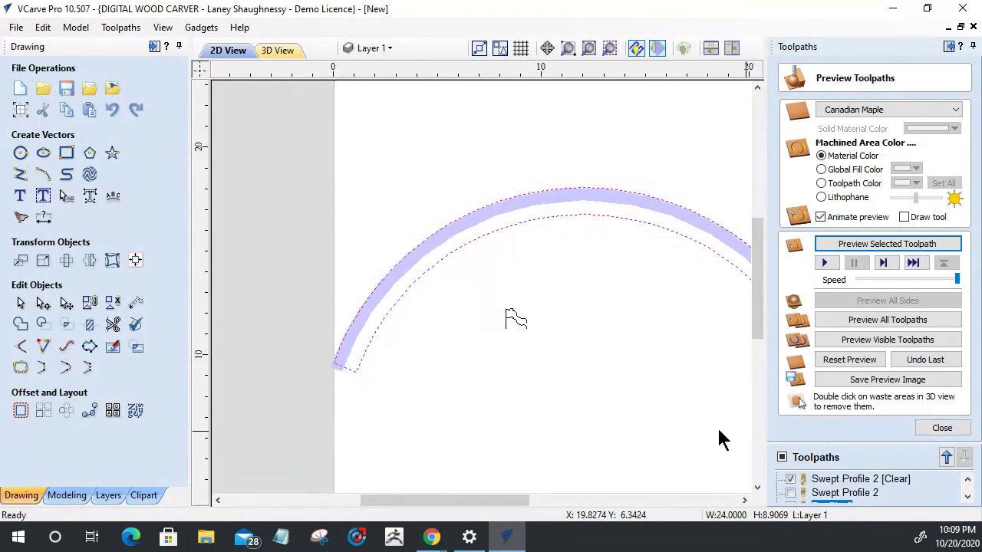
scroll(603, 197, "up", 3)
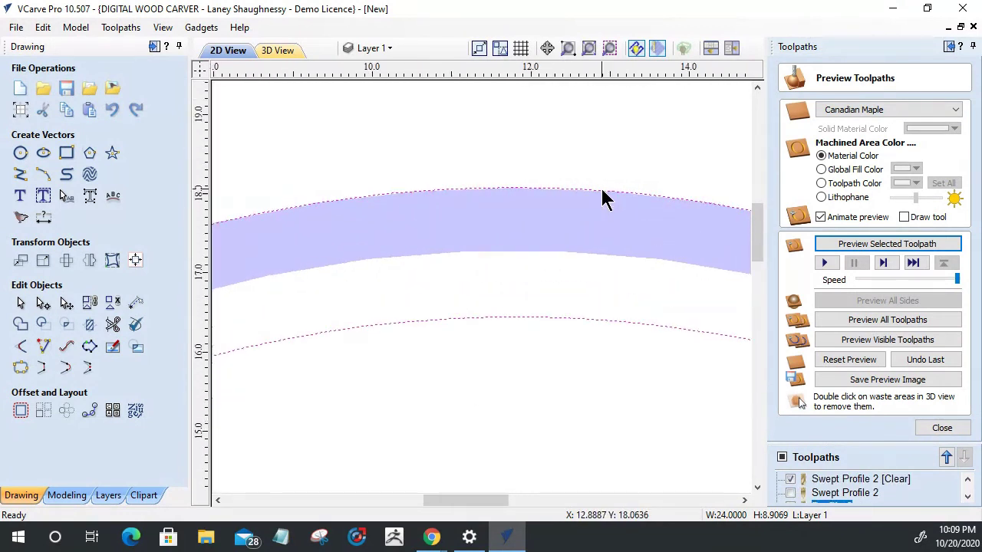
scroll(603, 198, "down", 5)
left_click(792, 480)
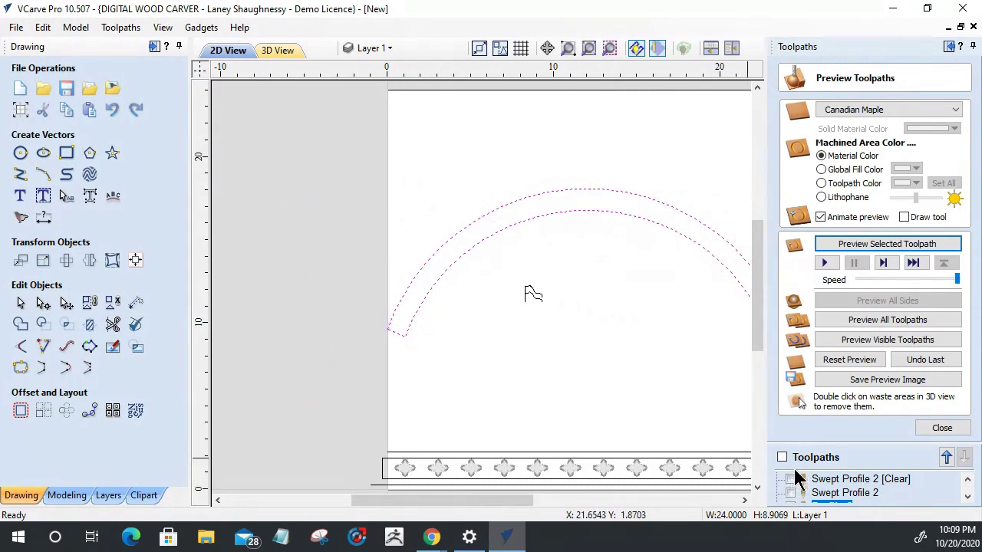
Reopen the Profile 2 toolpath and try to recalculate it with an allowance offset of -0.9275 inches.
left_click(842, 493)
double_click(832, 496)
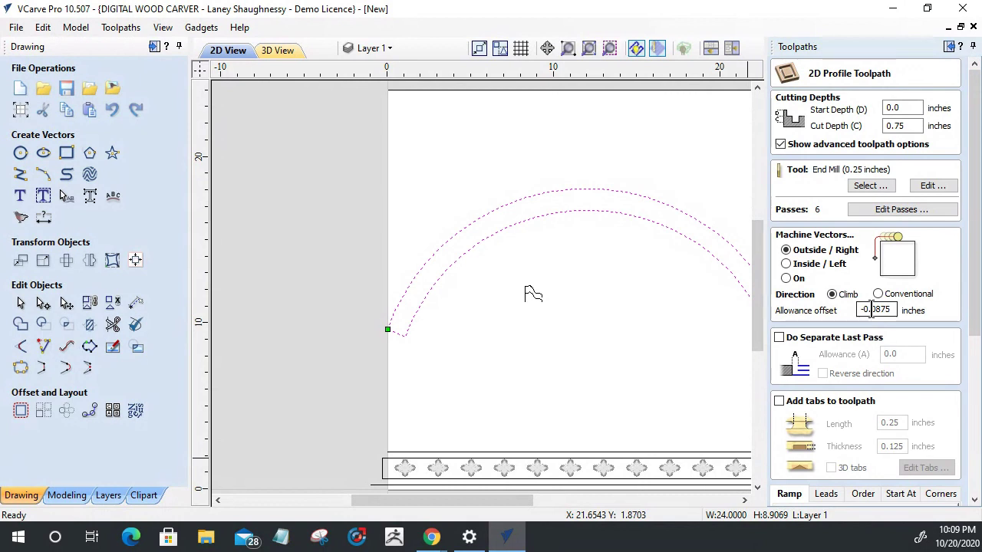
type("92")
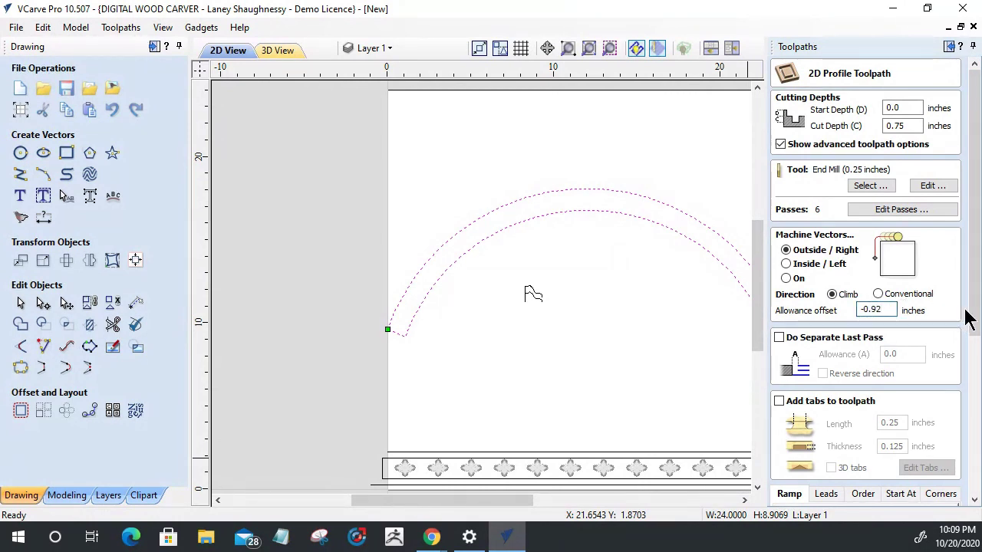
type("75")
mouse_move(970, 337)
left_mouse_down()
mouse_move(971, 406)
mouse_move(971, 337)
left_mouse_up()
left_click_drag(980, 292, 975, 500)
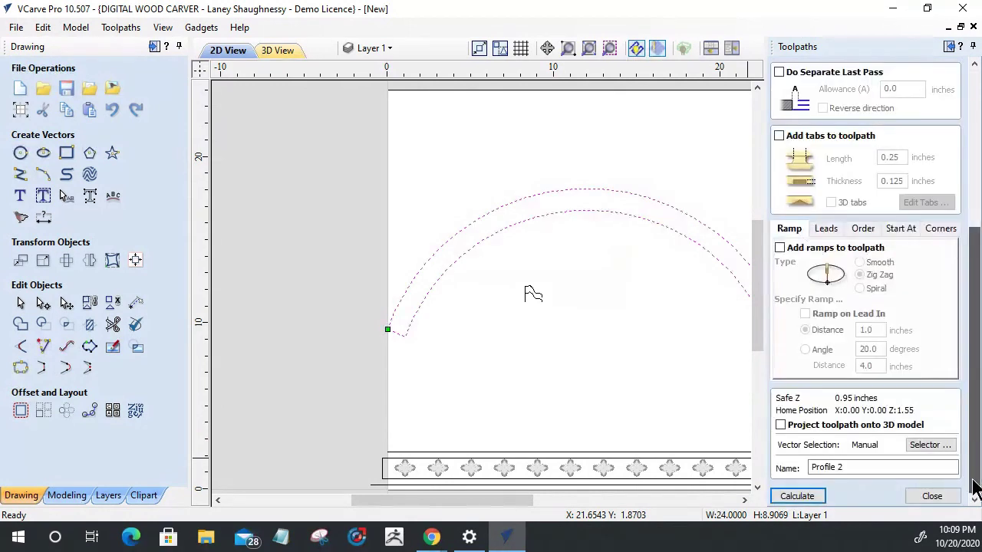
left_click(797, 497)
left_click(471, 297)
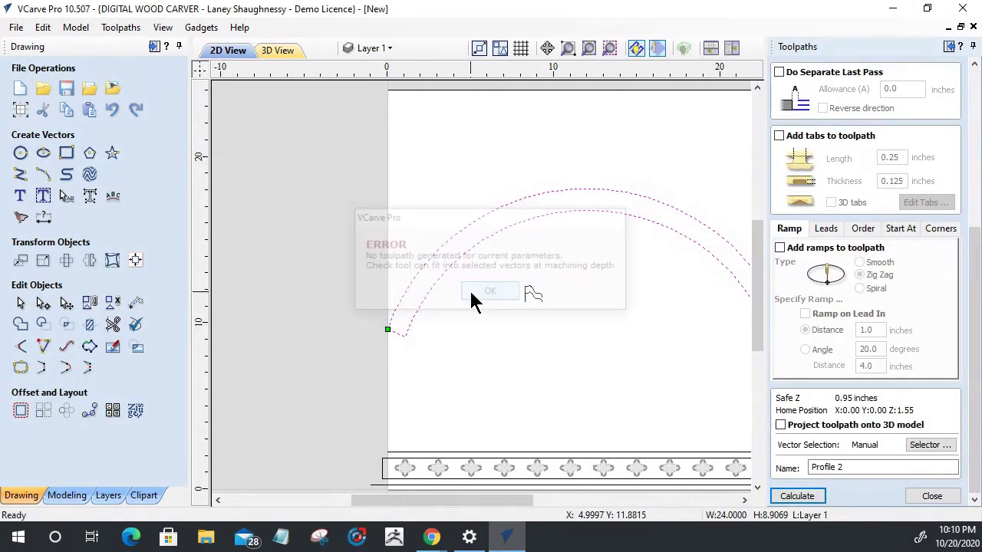
Recheck the allowance offset and try calculating the Profile 2 toolpath once more.
scroll(853, 330, "up", 3)
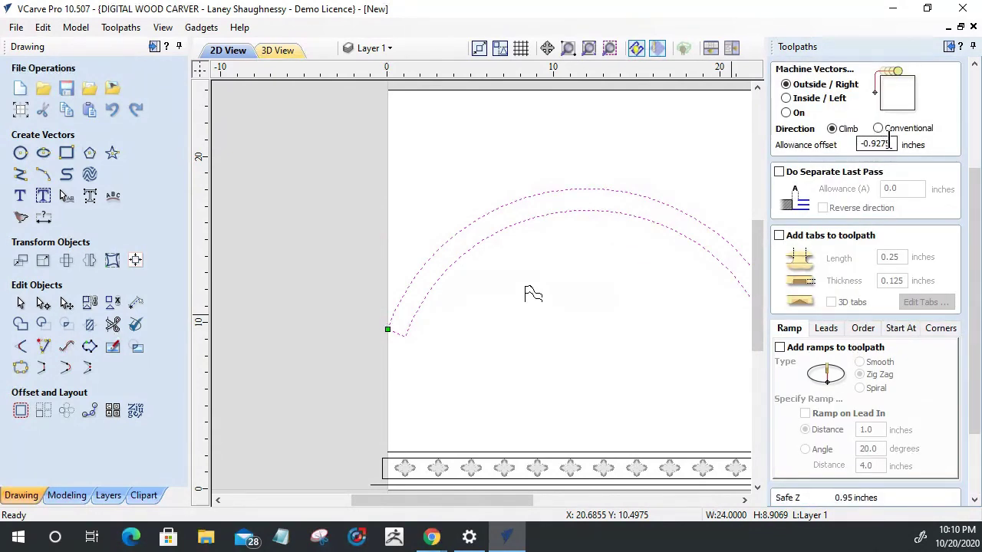
left_click_drag(975, 164, 954, 412)
left_click(796, 499)
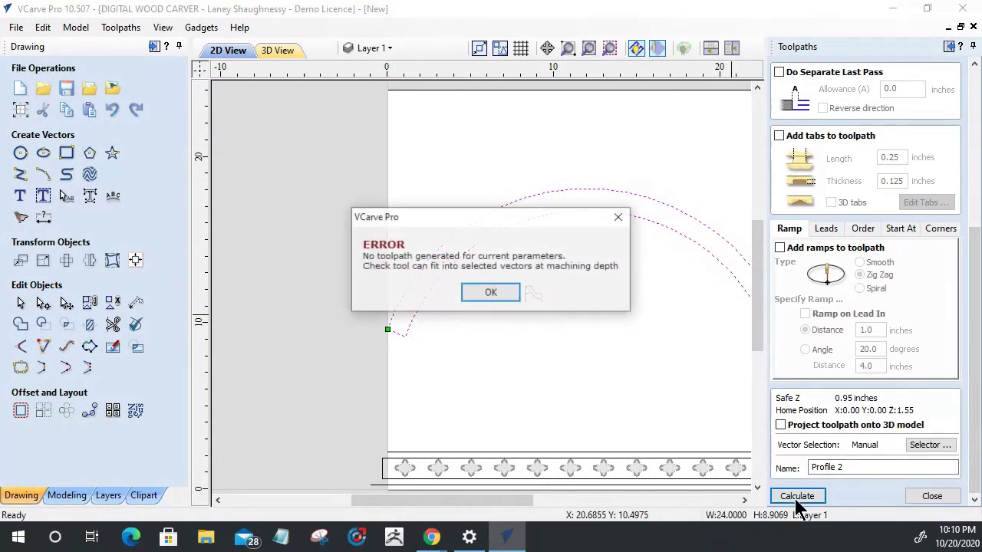
left_click(482, 295)
Correct Profile 2's allowance offset to -0.09275 inches and recalculate the toolpath.
scroll(881, 276, "up", 1)
scroll(879, 269, "up", 1)
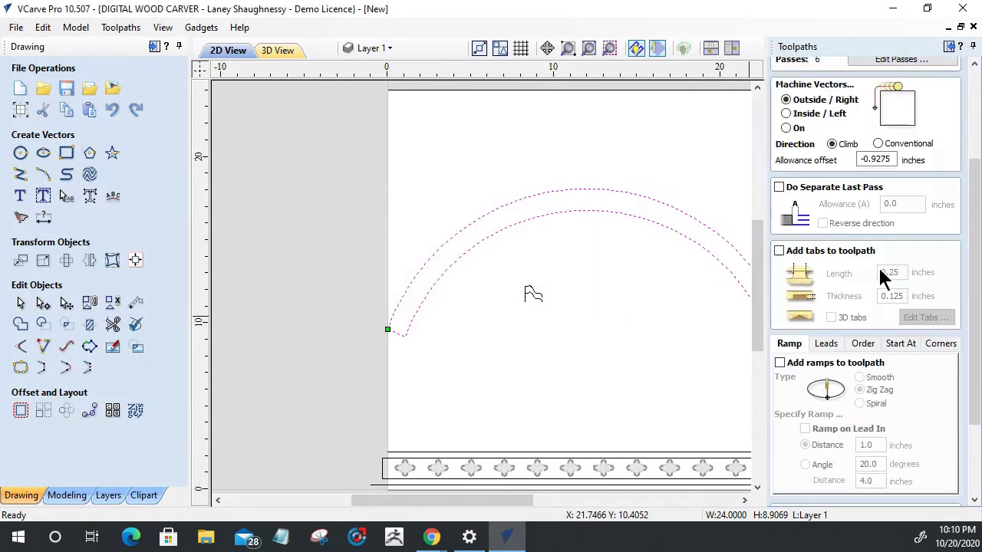
scroll(878, 243, "up", 1)
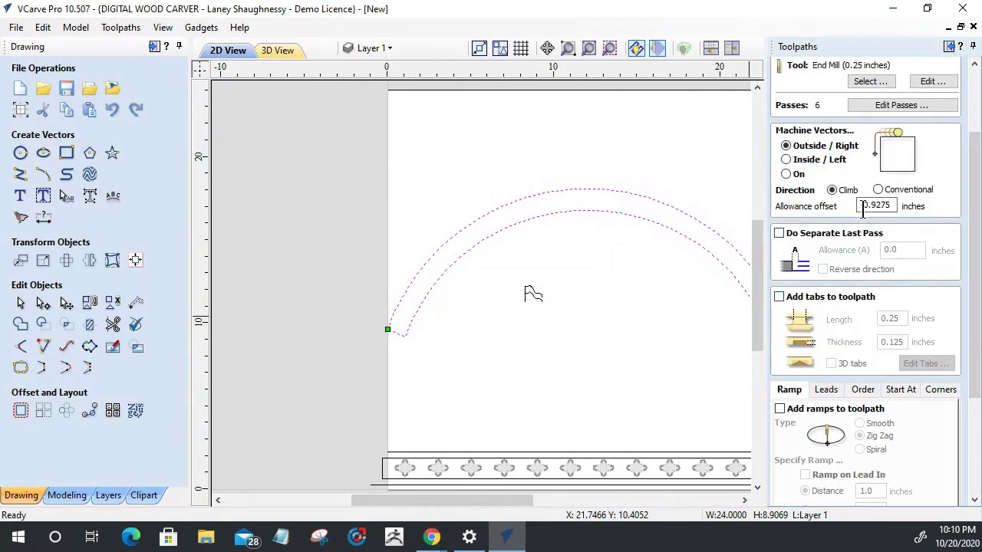
type("0")
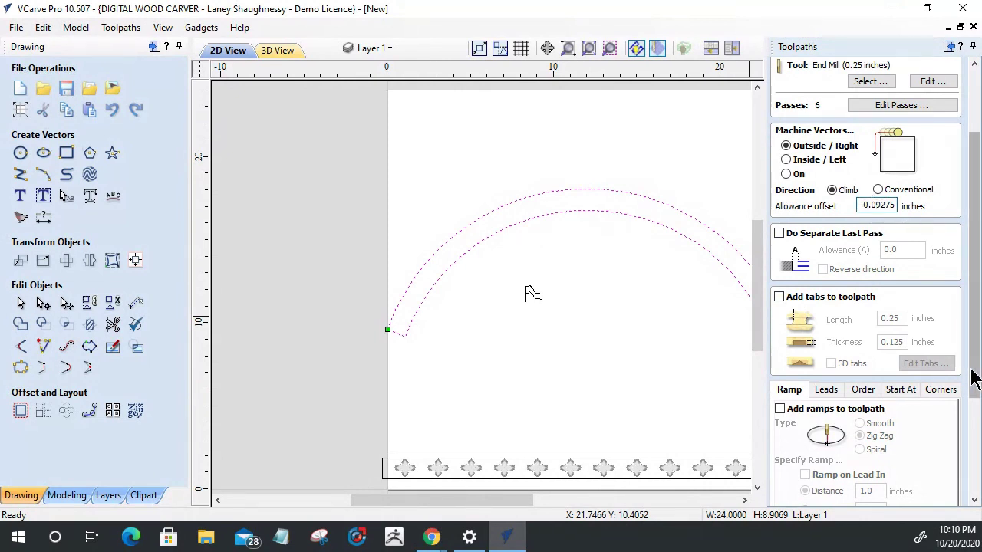
scroll(971, 376, "down", 3)
left_click(798, 497)
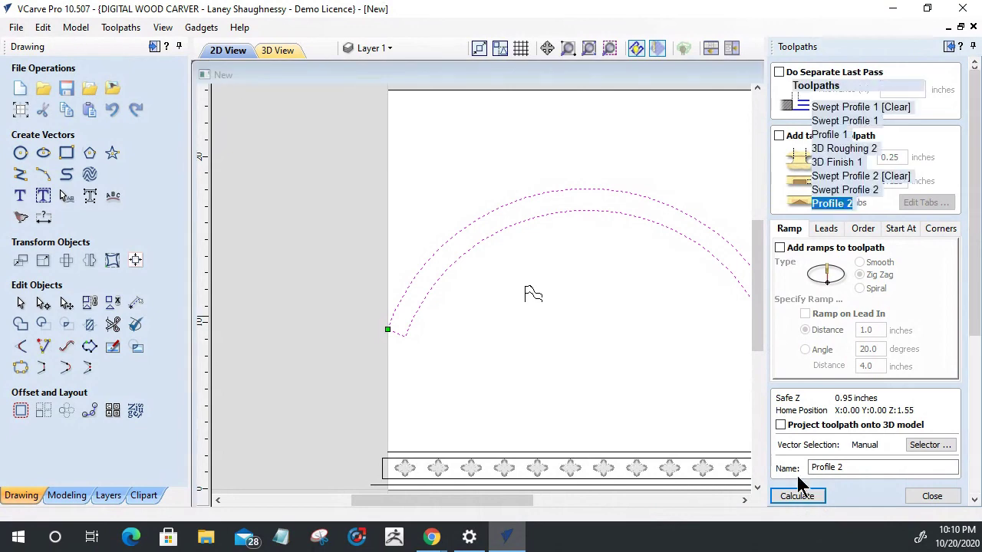
Simulate the recalculated Profile 2 cut and inspect the moulding's outer edge and end face up close.
left_click(852, 244)
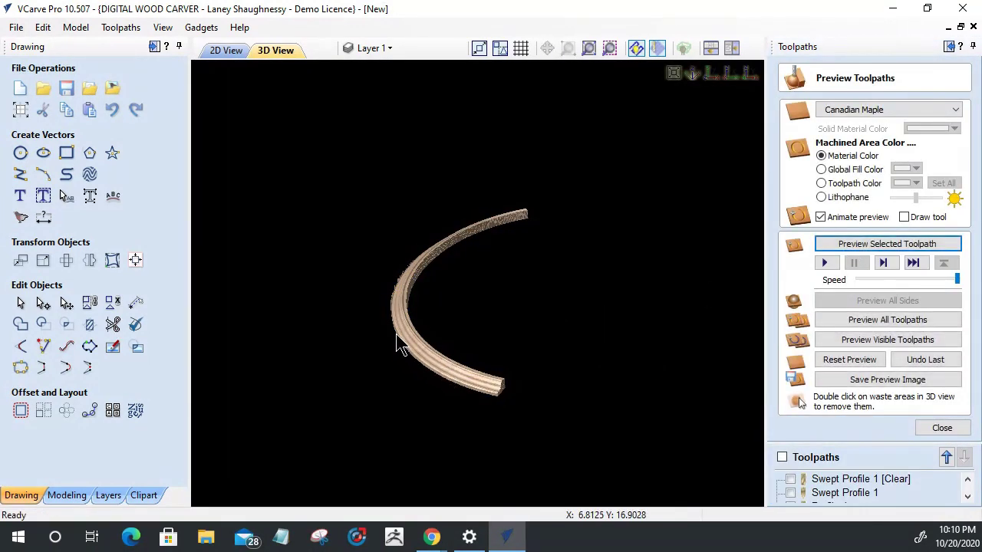
scroll(397, 346, "up", 3)
scroll(368, 136, "up", 3)
left_click_drag(658, 351, 499, 307)
scroll(418, 348, "up", 3)
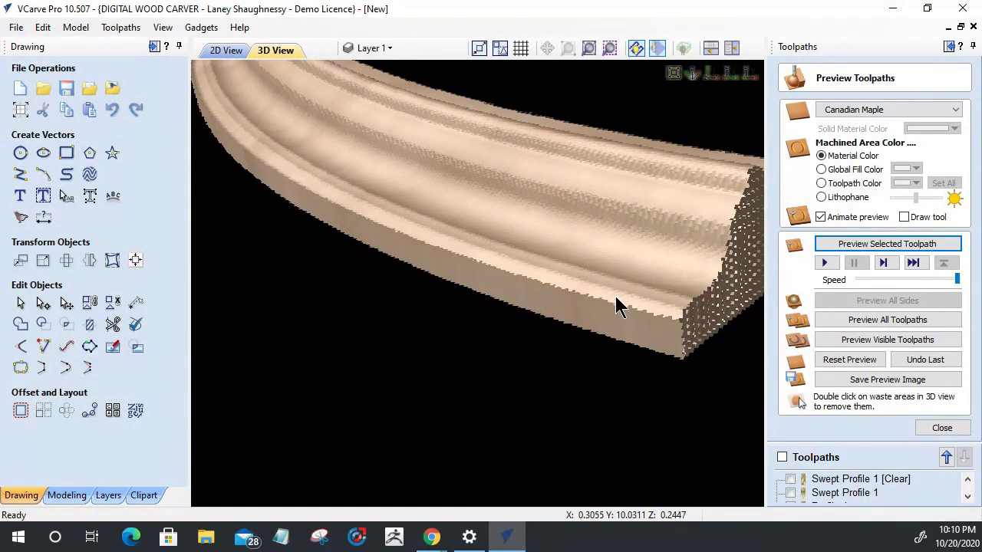
left_click_drag(618, 305, 580, 319)
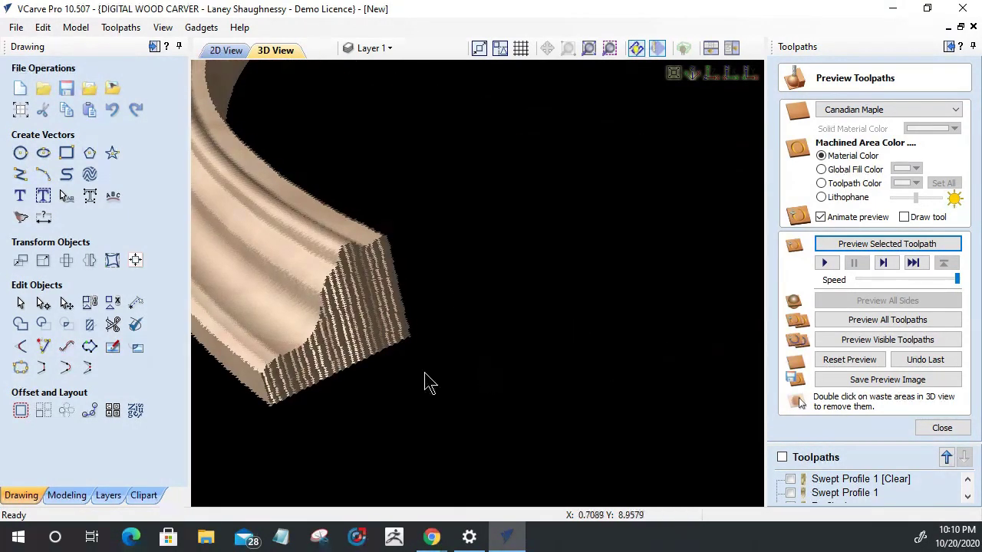
left_click_drag(374, 351, 456, 351)
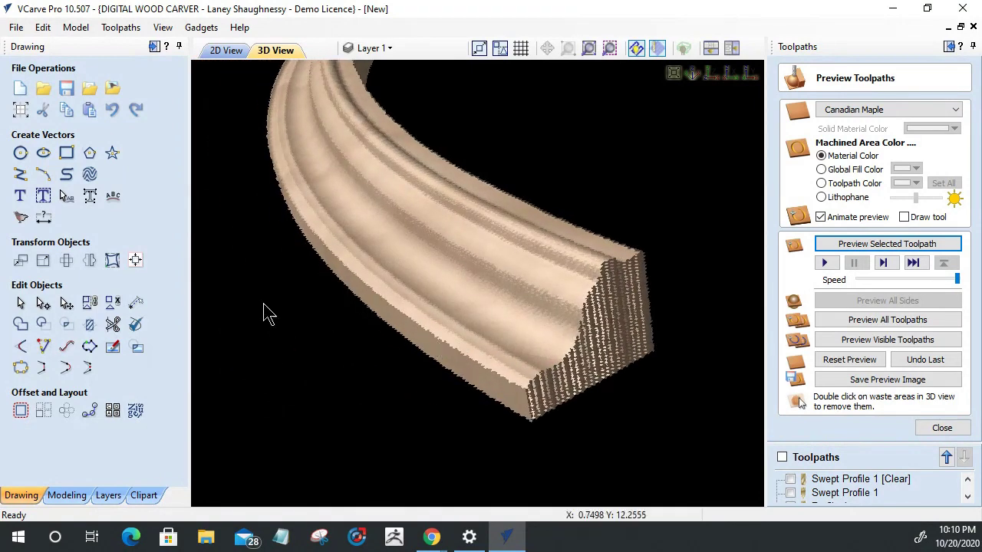
Raise the preview simulation quality for a finer rendering of the cuts.
left_click(107, 27)
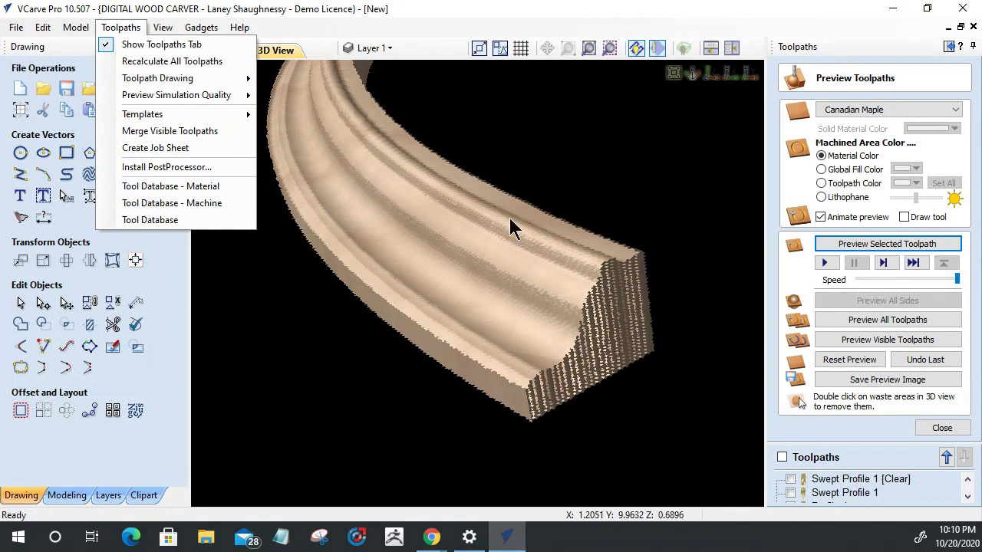
mouse_move(239, 96)
left_click(307, 147)
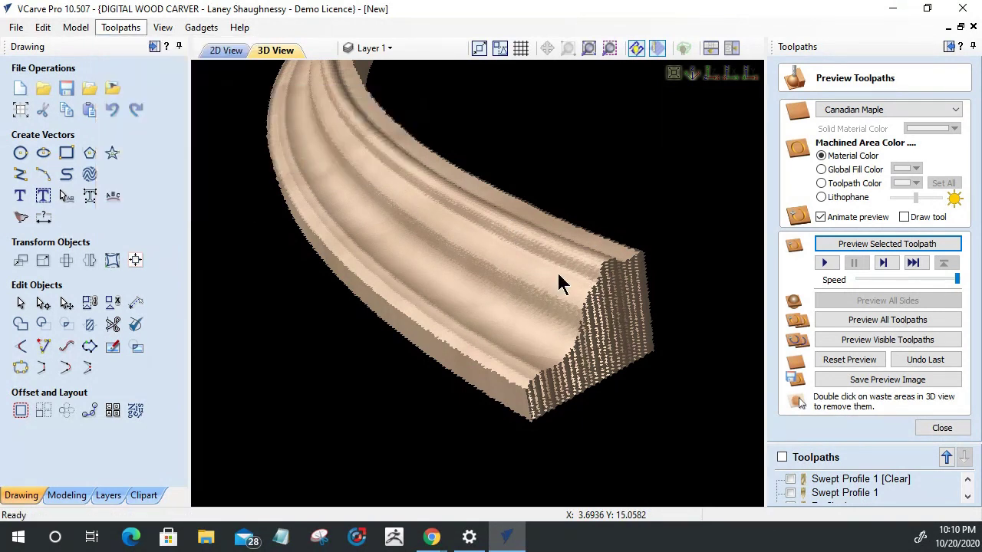
Make the Swept Profile 2 [Clear], Swept Profile 2 and Profile 2 toolpaths visible and simulate only the visible toolpaths.
scroll(804, 488, "down", 4)
left_click(787, 492)
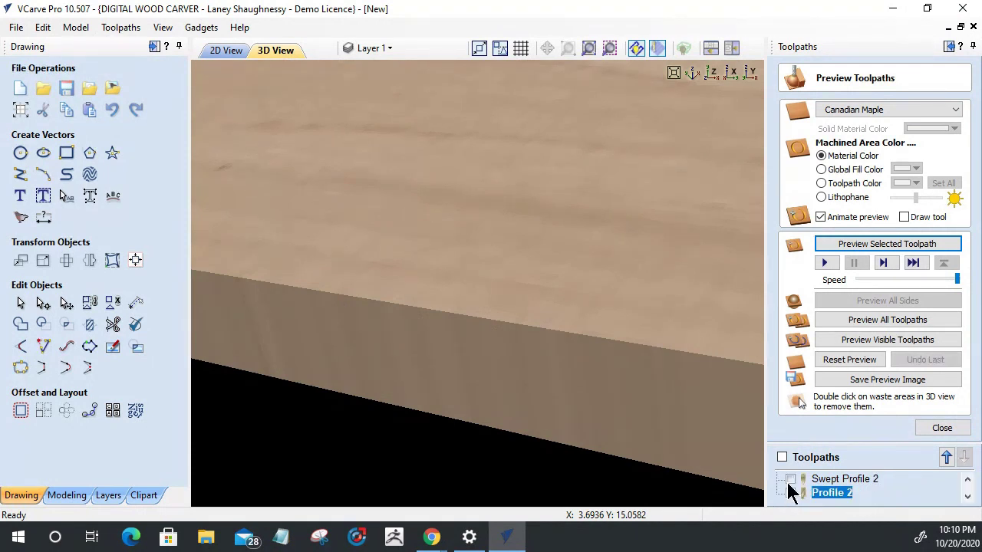
left_click(790, 492)
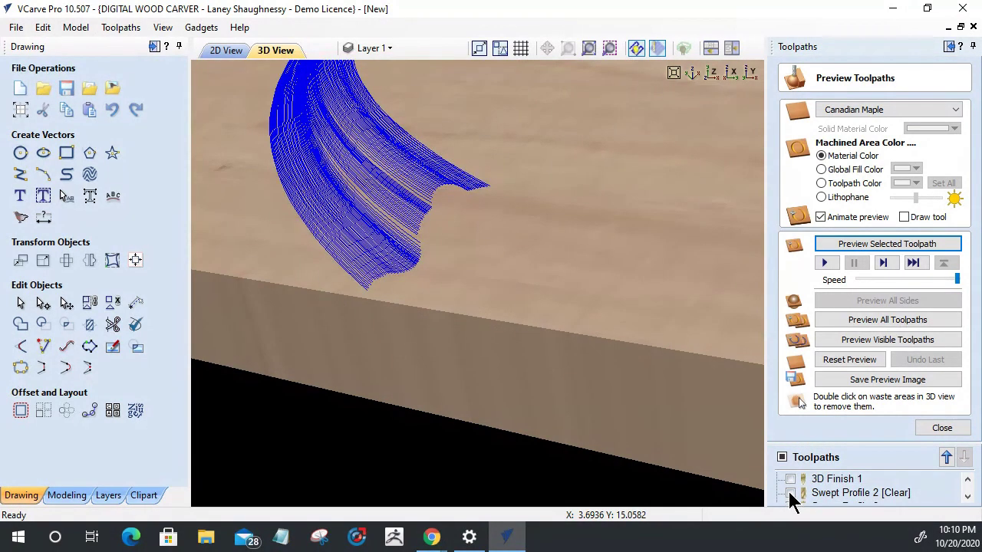
scroll(787, 489, "down", 2)
left_click(790, 492)
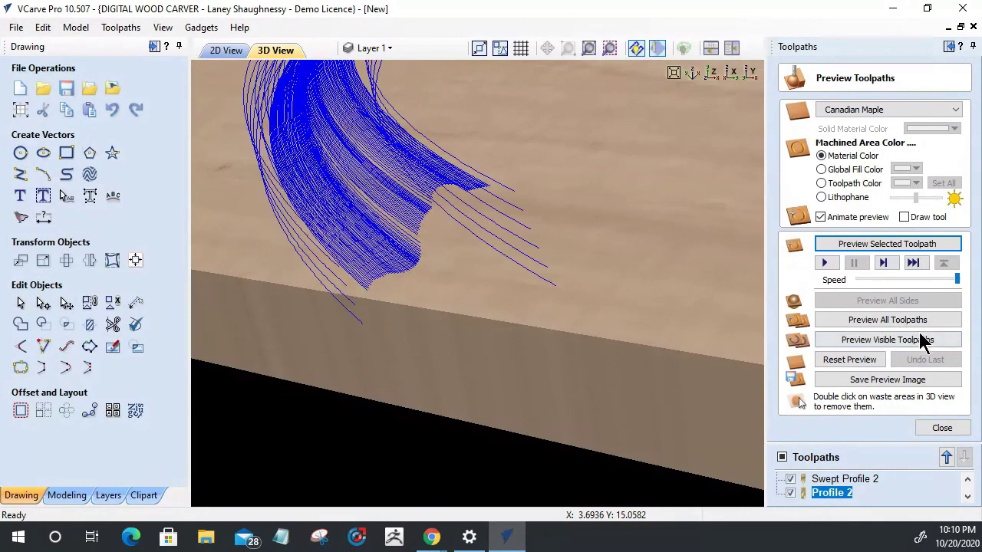
left_click(900, 344)
left_click(900, 345)
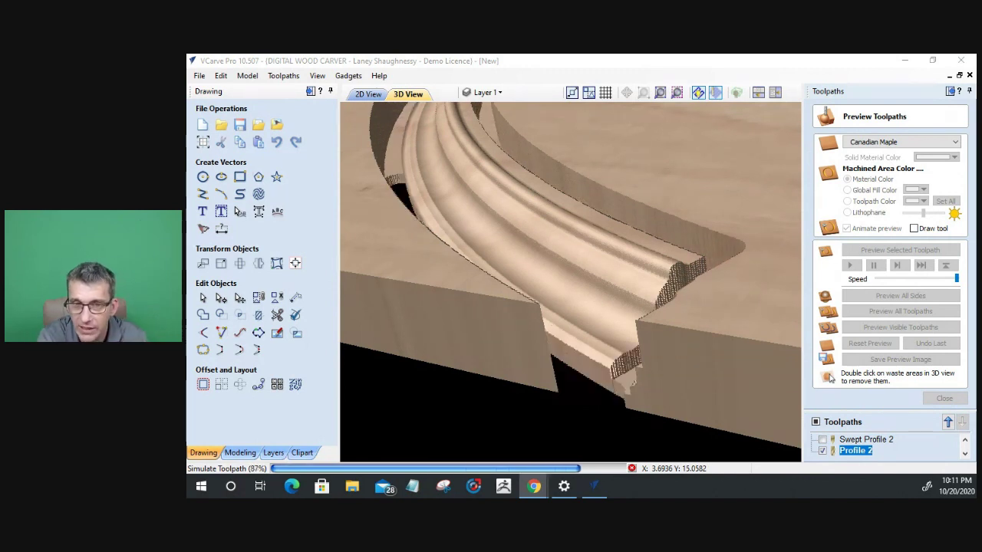
Remove the waste material around the moulding in the 3D preview, then inspect the arch at its end and from above.
double_click(722, 198)
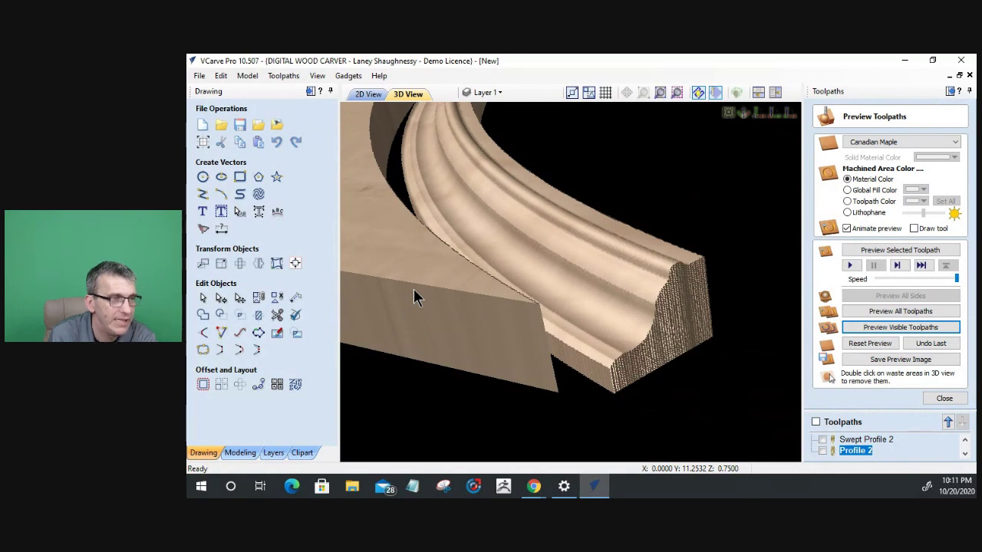
double_click(413, 291)
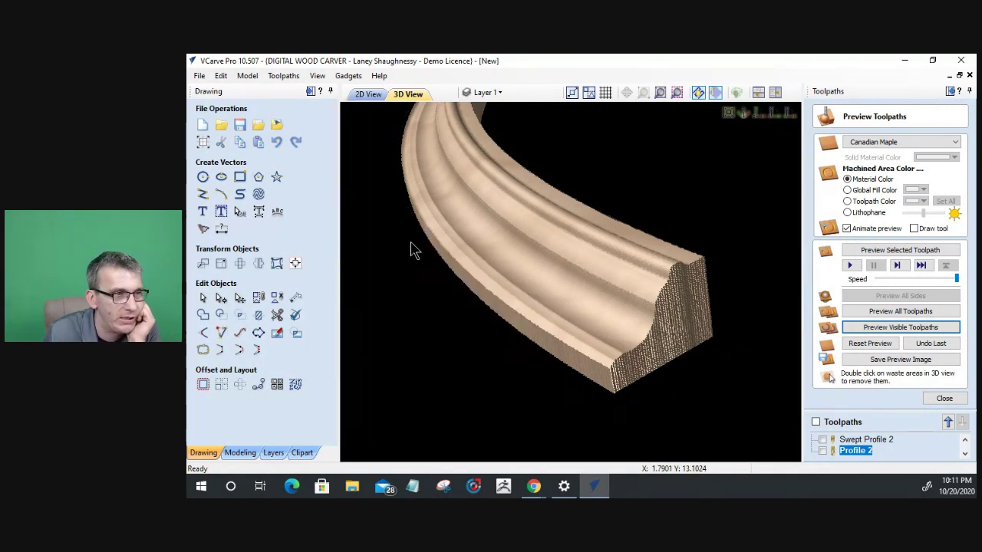
left_click_drag(640, 329, 648, 308)
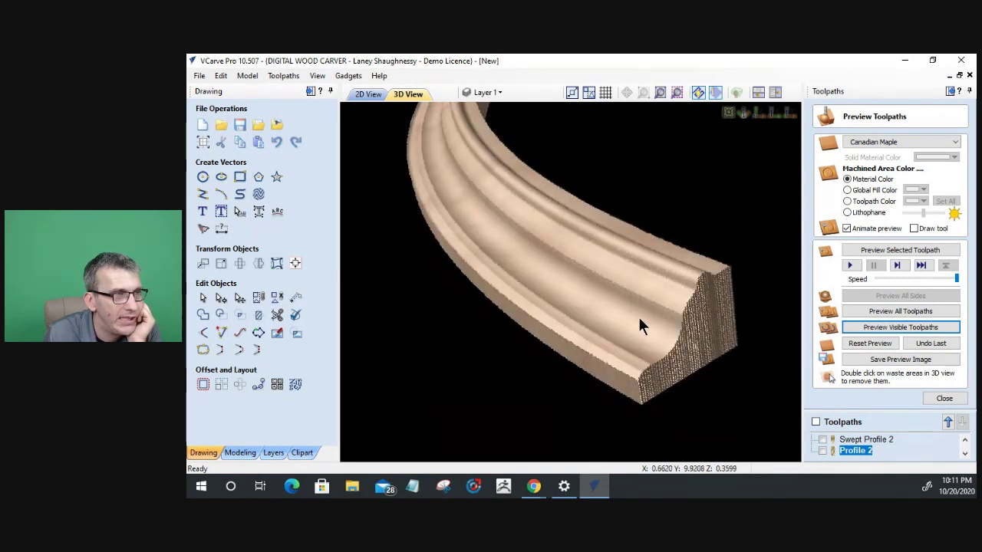
scroll(613, 316, "down", 3)
left_click_drag(614, 316, 537, 263)
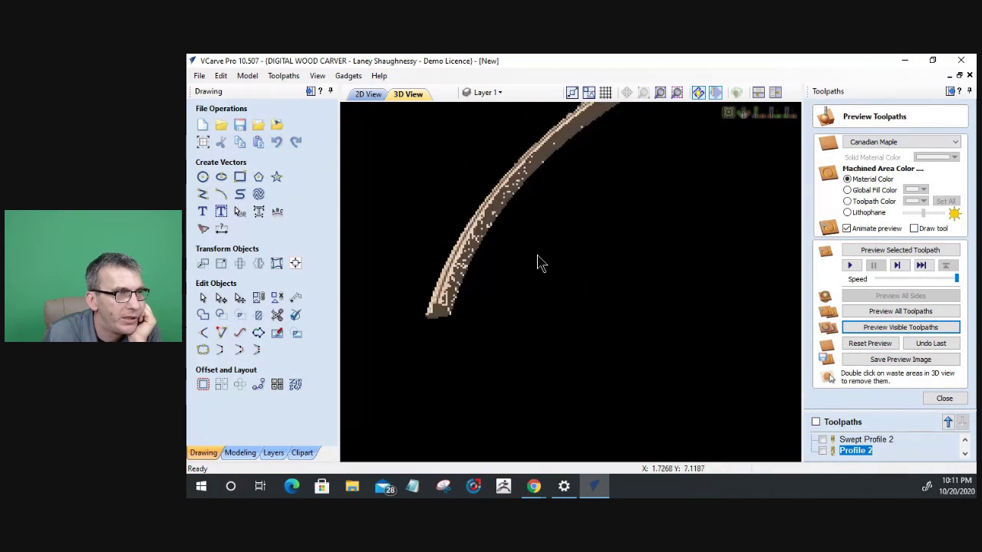
left_click(752, 113)
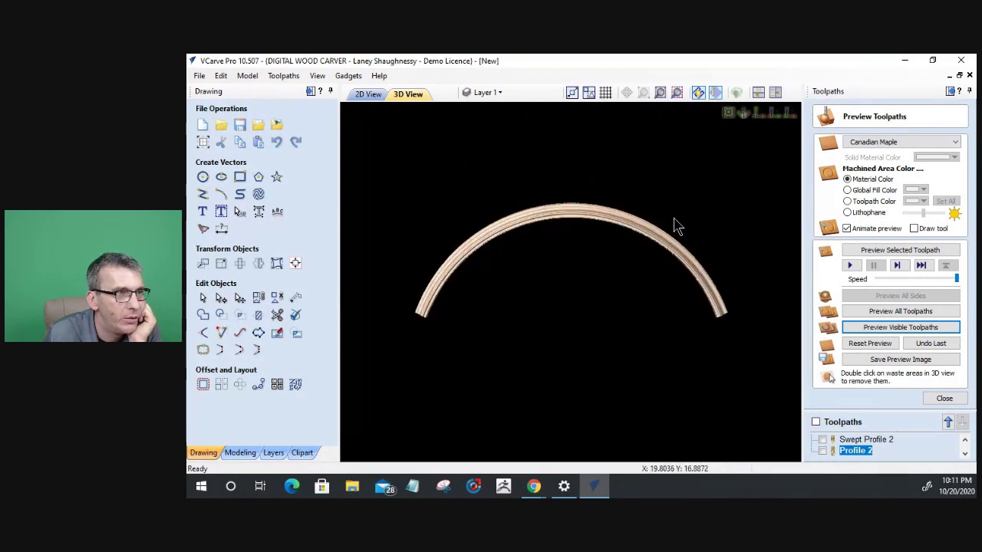
scroll(576, 223, "up", 4)
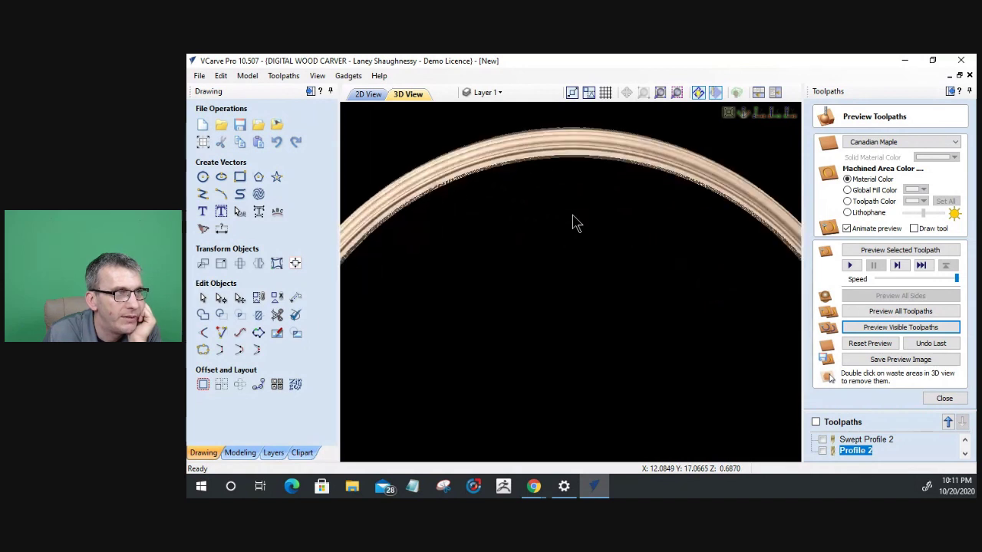
scroll(577, 224, "down", 1)
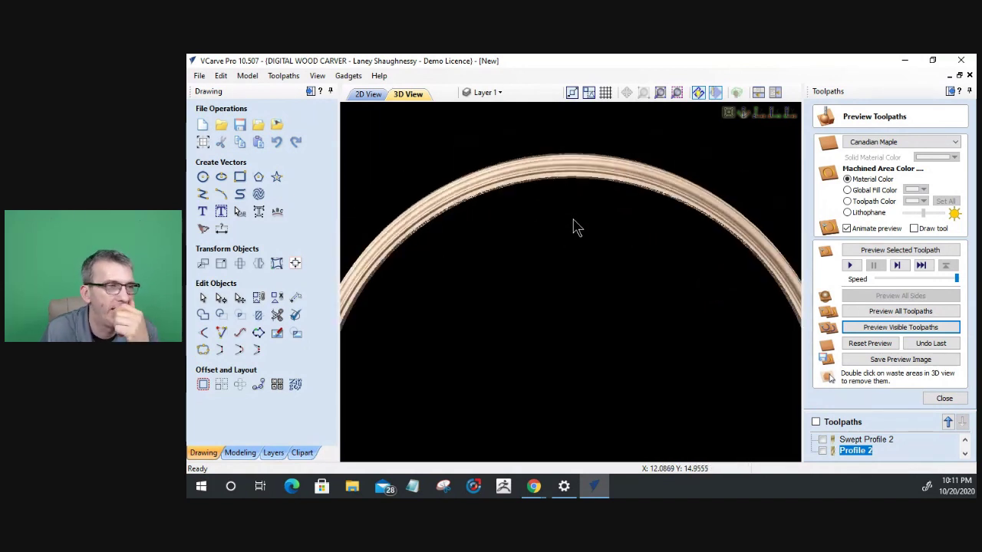
scroll(577, 227, "down", 3)
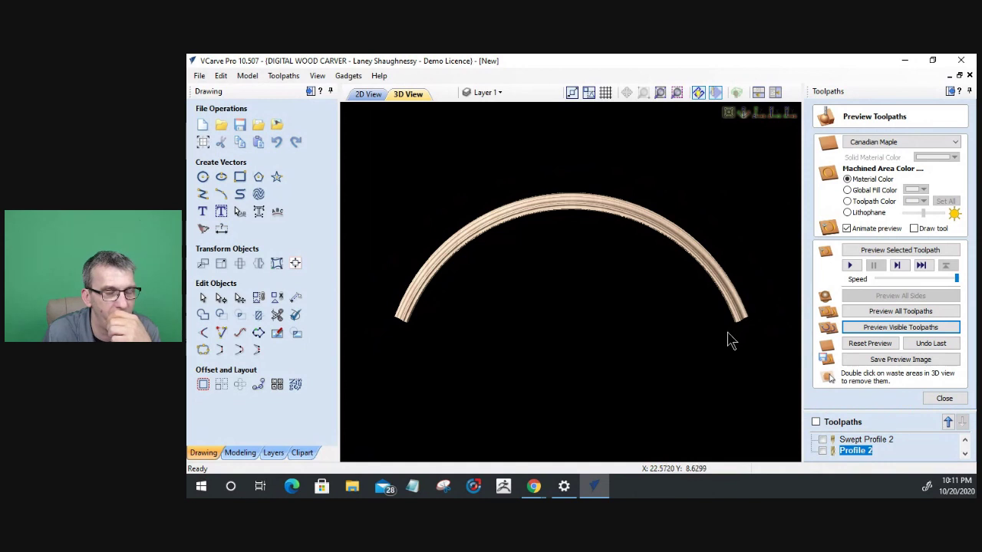